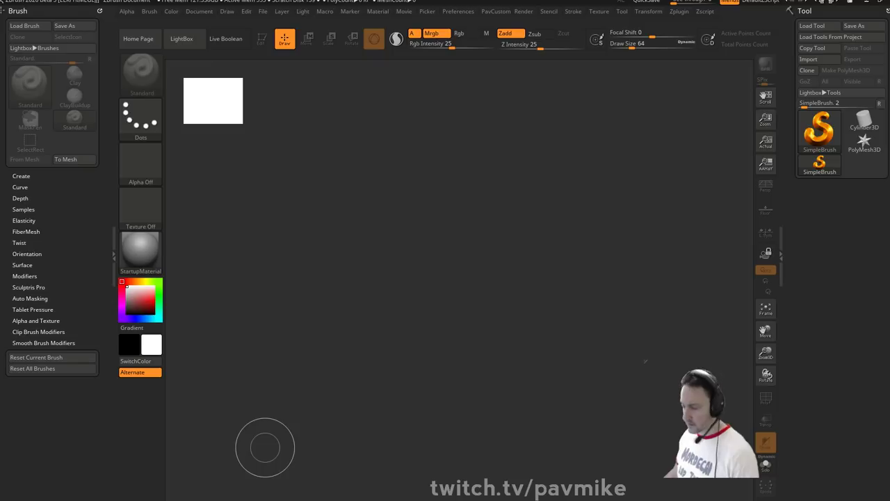
- Draw the PolyMesh3D star in the middle of the canvas and make it editable
{"action": "left_click", "coordinate": [861, 143]}
{"action": "key", "text": "comma"}
{"action": "key", "text": "comma"}
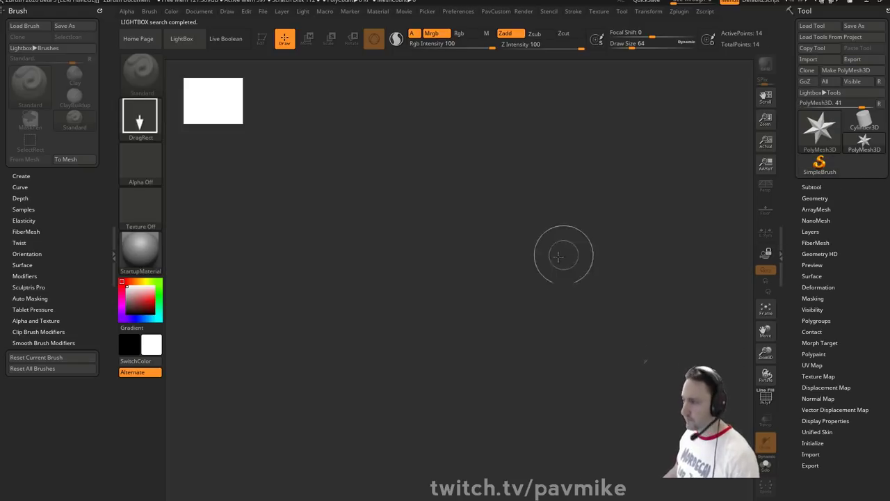
{"action": "left_click_drag", "start_coordinate": [526, 251], "coordinate": [516, 314]}
{"action": "left_click", "coordinate": [263, 40]}
{"action": "left_click_drag", "start_coordinate": [379, 91], "coordinate": [314, 143]}
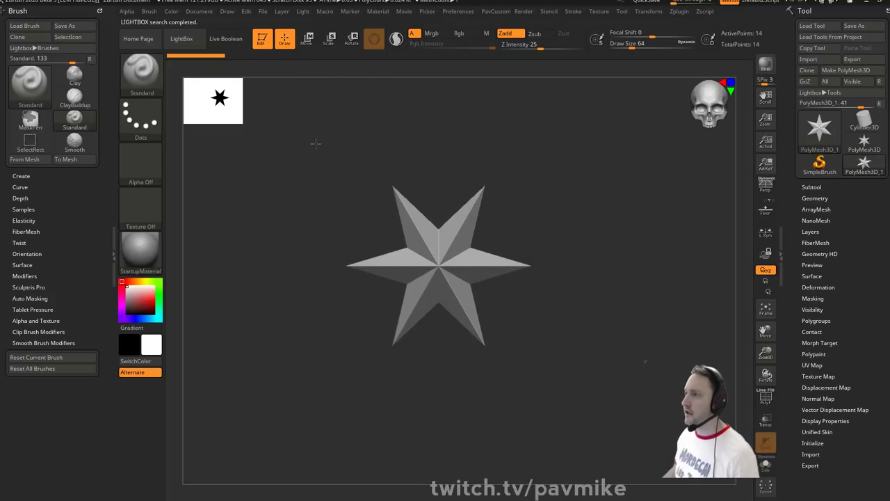
{"action": "mouse_move", "coordinate": [692, 111]}
{"action": "left_mouse_down"}
{"action": "mouse_move", "coordinate": [650, 117]}
{"action": "mouse_move", "coordinate": [689, 150]}
{"action": "mouse_move", "coordinate": [685, 133]}
{"action": "left_mouse_up"}
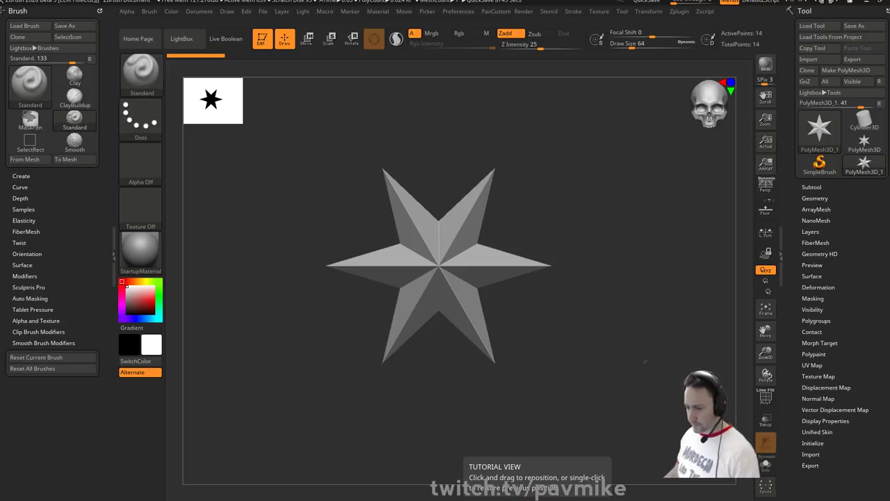
- Leave edit mode with the Always Switch option for 2.5D and clear the star from the canvas
{"action": "left_click", "coordinate": [264, 40]}
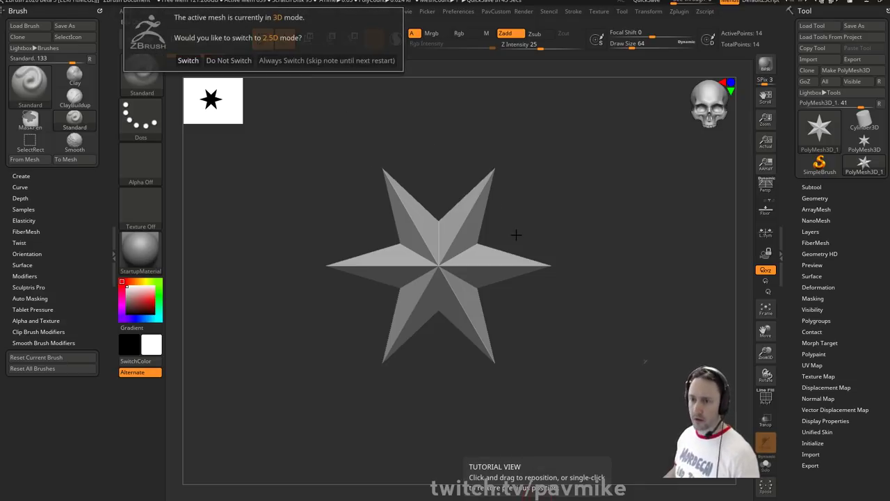
{"action": "left_click", "coordinate": [333, 61]}
{"action": "key", "text": "s"}
{"action": "left_click_drag", "start_coordinate": [491, 162], "coordinate": [482, 164]}
{"action": "key", "text": "ctrl+n"}
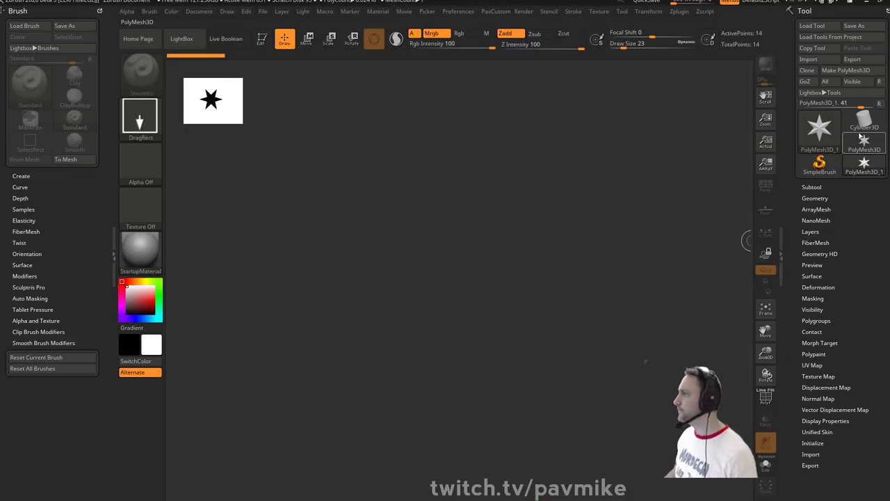
- Draw a Cylinder3D on the canvas in edit mode and convert it to a PolyMesh3D
{"action": "mouse_move", "coordinate": [820, 133]}
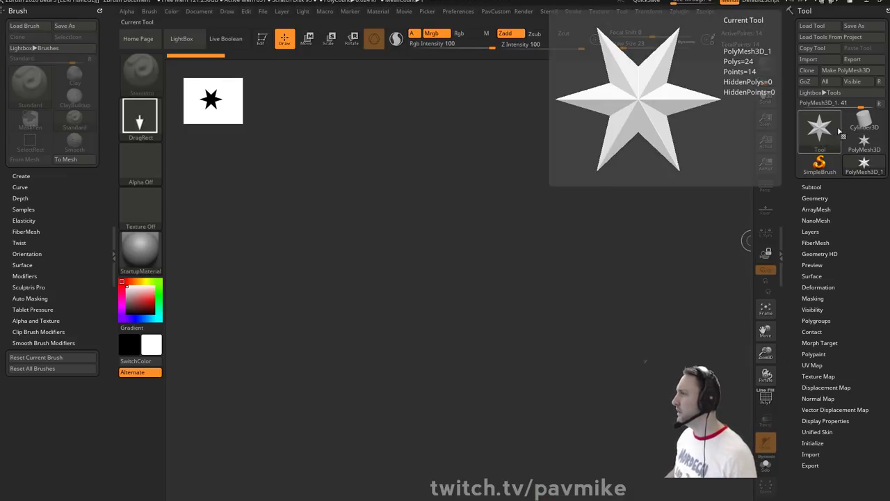
{"action": "left_click", "coordinate": [863, 124]}
{"action": "left_click_drag", "start_coordinate": [413, 259], "coordinate": [442, 300]}
{"action": "left_click", "coordinate": [261, 39]}
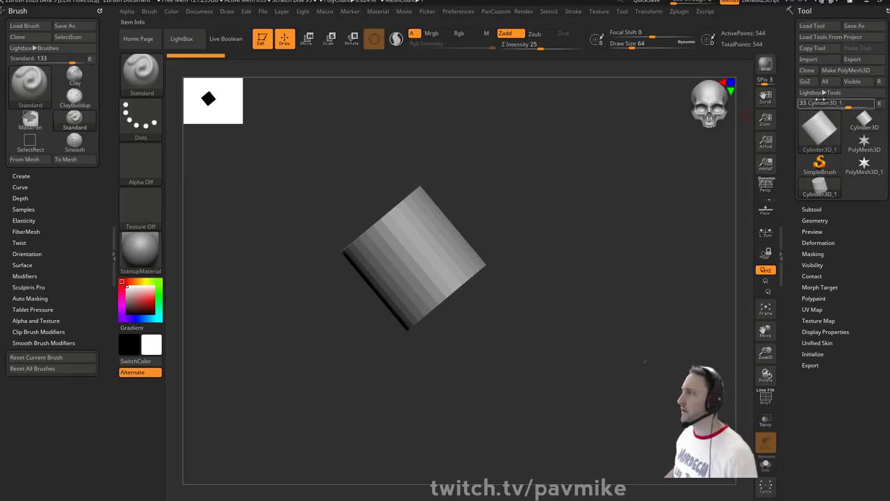
{"action": "left_click", "coordinate": [846, 70]}
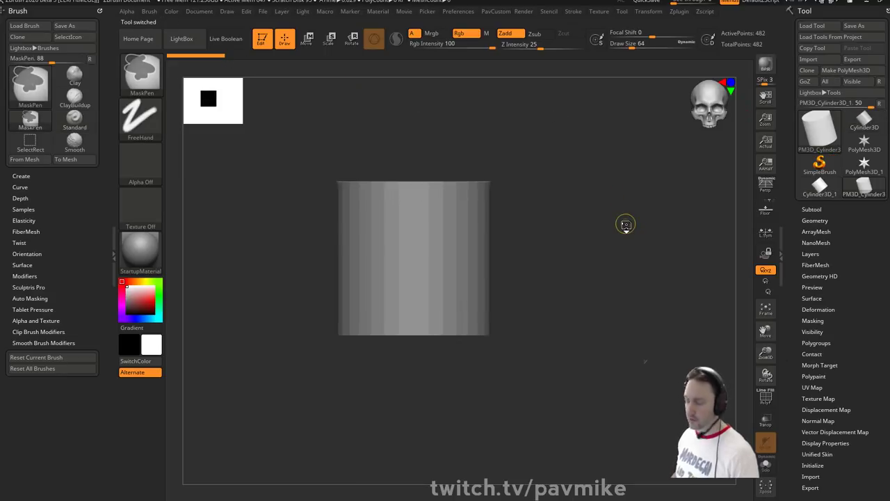
- Subdivide the cylinder mesh four times
{"action": "key", "text": "ctrl+d"}
{"action": "key", "text": "ctrl+d"}
{"action": "key", "text": "ctrl+d"}
{"action": "key", "text": "ctrl+d"}
- Try a Standard brush stroke across the cylinder's front at Draw Size 71 and undo it
{"action": "key", "text": "s"}
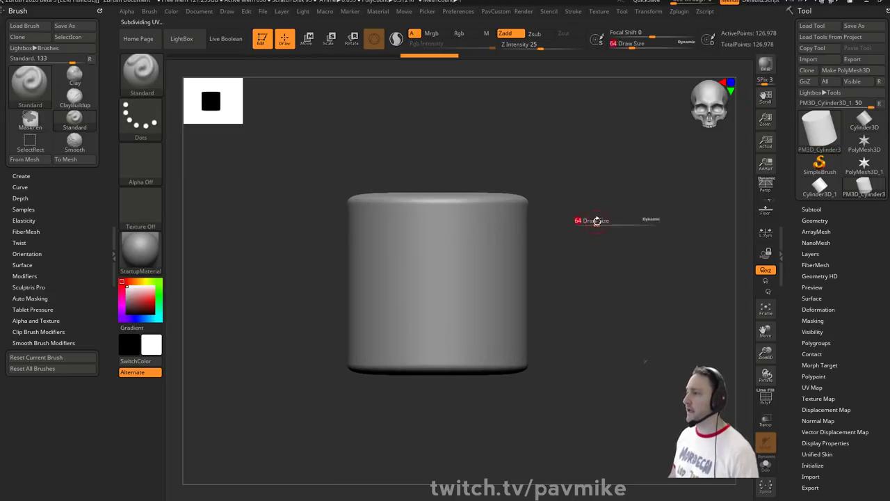
{"action": "left_click_drag", "start_coordinate": [597, 220], "coordinate": [595, 221]}
{"action": "right_click_drag", "start_coordinate": [473, 195], "coordinate": [471, 207], "text": "alt"}
{"action": "right_click_drag", "start_coordinate": [564, 235], "coordinate": [578, 232], "text": "alt"}
{"action": "key", "text": "s"}
{"action": "left_click_drag", "start_coordinate": [567, 227], "coordinate": [570, 228]}
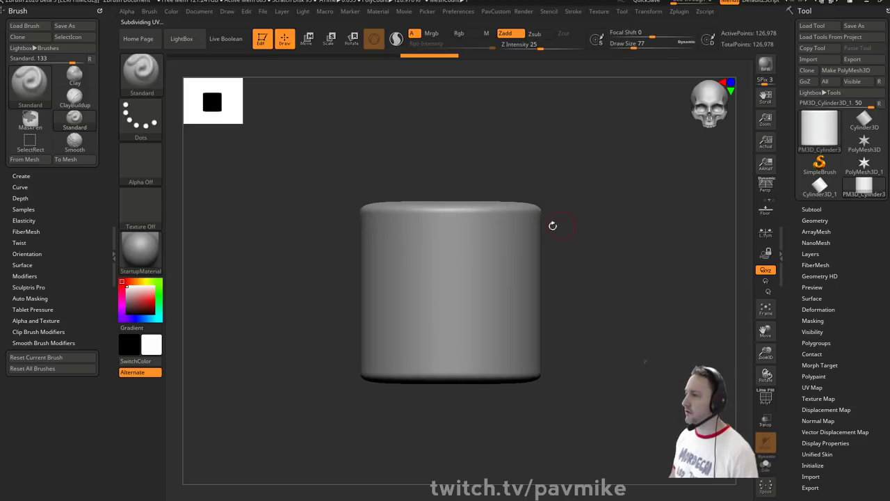
{"action": "key", "text": "s"}
{"action": "left_click_drag", "start_coordinate": [441, 245], "coordinate": [439, 245]}
{"action": "key", "text": "space"}
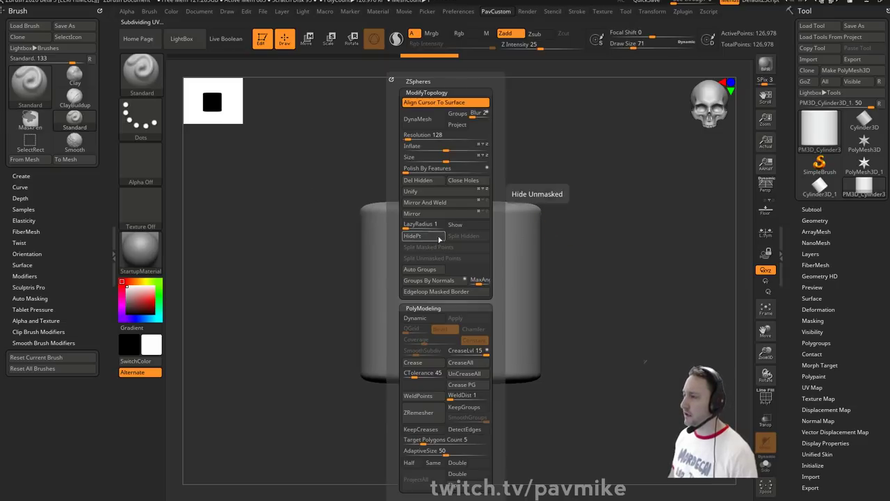
{"action": "mouse_move", "coordinate": [409, 264]}
{"action": "left_mouse_down"}
{"action": "mouse_move", "coordinate": [448, 234]}
{"action": "mouse_move", "coordinate": [509, 300]}
{"action": "left_mouse_up"}
{"action": "key", "text": "ctrl+z"}
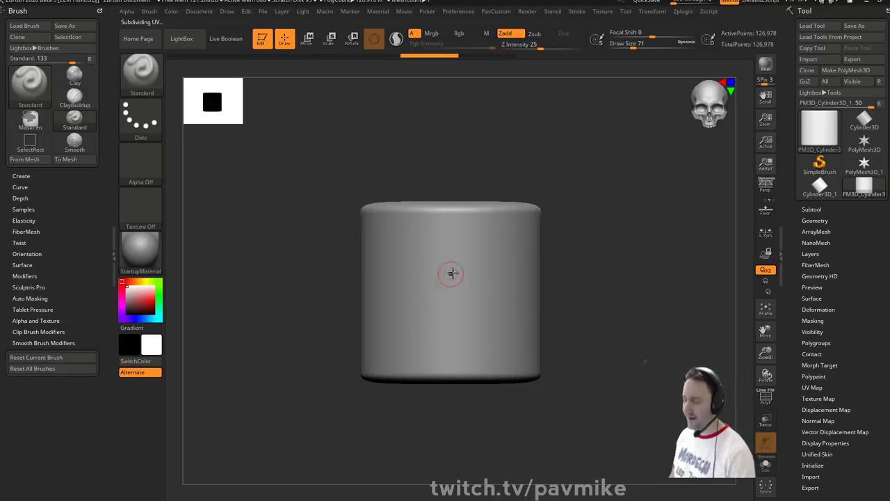
- Set the Draw Size to 44 and dab a winding chain of twelve small round bumps across the cylinder's front
{"action": "mouse_move", "coordinate": [582, 245]}
{"action": "left_mouse_down"}
{"action": "mouse_move", "coordinate": [573, 231]}
{"action": "mouse_move", "coordinate": [605, 254]}
{"action": "mouse_move", "coordinate": [588, 245]}
{"action": "left_mouse_up"}
{"action": "key", "text": "s"}
{"action": "key", "text": "s"}
{"action": "left_click_drag", "start_coordinate": [426, 266], "coordinate": [421, 263]}
{"action": "left_click", "coordinate": [421, 262]}
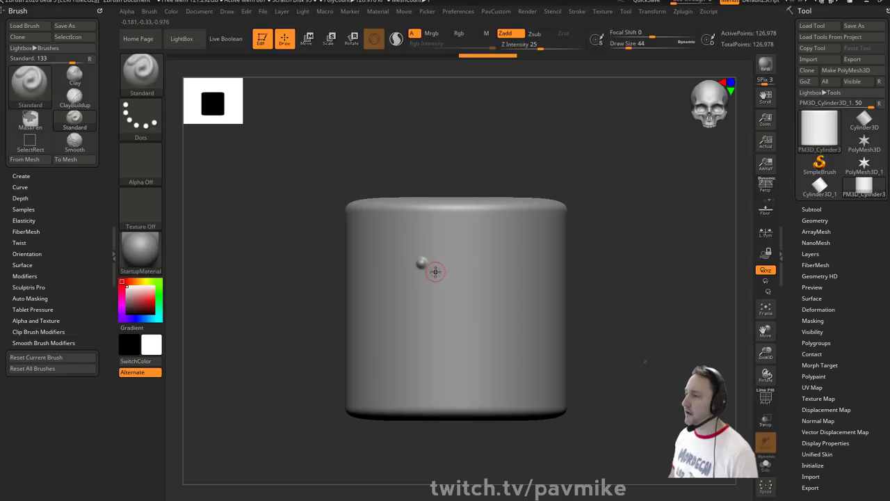
{"action": "key", "text": "shift"}
{"action": "left_click", "coordinate": [435, 273]}
{"action": "left_click", "coordinate": [452, 270]}
{"action": "left_click", "coordinate": [451, 288]}
{"action": "left_click", "coordinate": [464, 296]}
{"action": "left_click", "coordinate": [480, 290]}
{"action": "left_click", "coordinate": [493, 280]}
{"action": "left_click", "coordinate": [507, 290]}
{"action": "left_click", "coordinate": [496, 294], "text": "shift"}
{"action": "left_click", "coordinate": [501, 306], "text": "shift"}
{"action": "left_click", "coordinate": [511, 304], "text": "shift"}
{"action": "left_click", "coordinate": [519, 315], "text": "shift"}
- Select the XTractorDragRect brush and capture the whole cluster of bumps on the cylinder's front as an alpha
{"action": "mouse_move", "coordinate": [639, 286]}
{"action": "left_mouse_down", "text": "alt"}
{"action": "mouse_move", "coordinate": [624, 281]}
{"action": "mouse_move", "coordinate": [633, 292]}
{"action": "mouse_move", "coordinate": [599, 271]}
{"action": "left_mouse_up", "text": "alt"}
{"action": "key", "text": "b"}
{"action": "key", "text": "x"}
{"action": "key", "text": "t"}
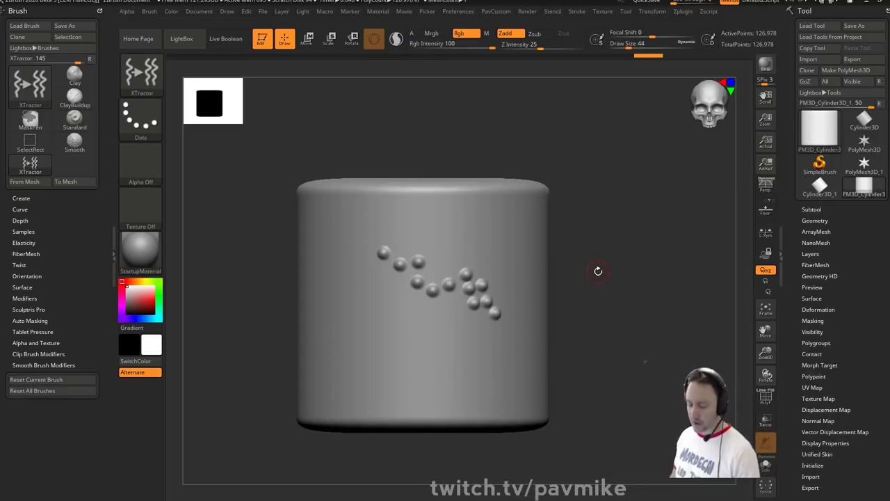
{"action": "key", "text": "b"}
{"action": "key", "text": "x"}
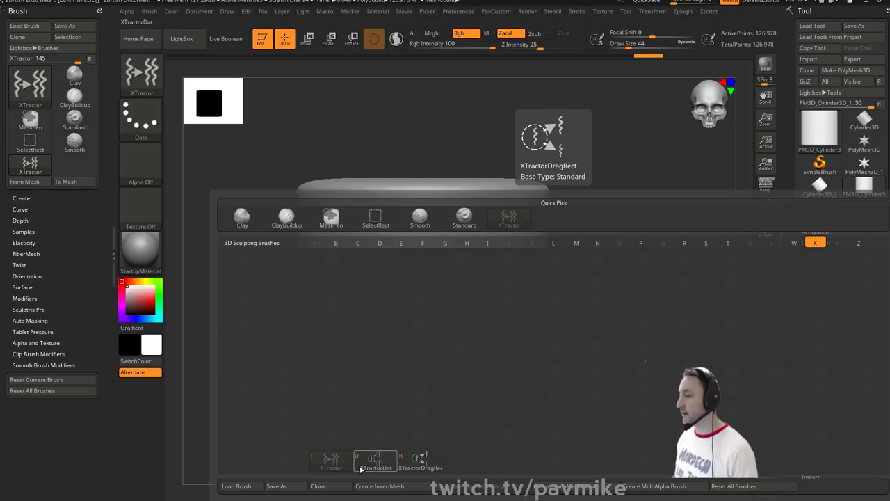
{"action": "left_click", "coordinate": [420, 459]}
{"action": "left_click_drag", "start_coordinate": [614, 236], "coordinate": [604, 251]}
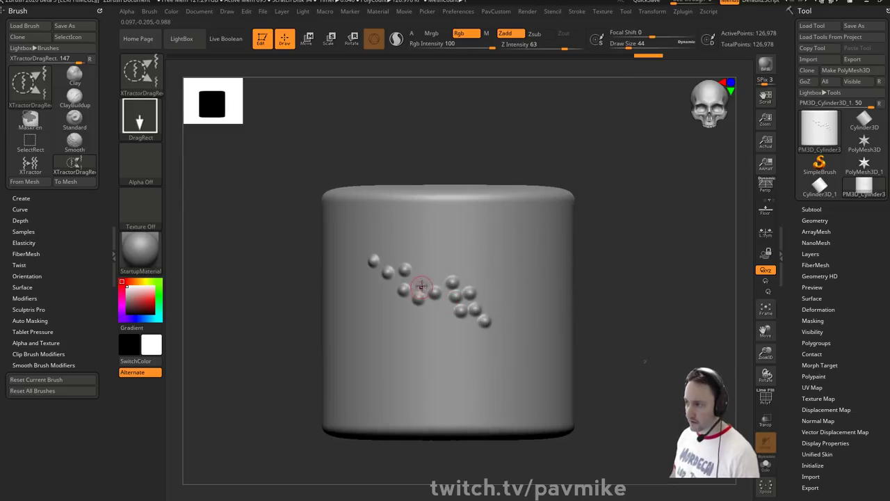
{"action": "left_click_drag", "start_coordinate": [471, 161], "coordinate": [449, 167]}
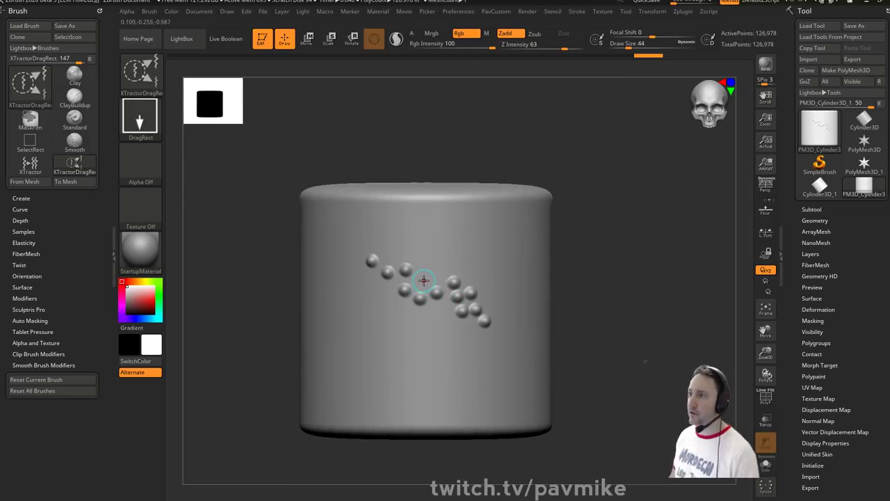
{"action": "mouse_move", "coordinate": [491, 306]}
{"action": "left_mouse_down"}
{"action": "mouse_move", "coordinate": [495, 317]}
{"action": "mouse_move", "coordinate": [505, 306]}
{"action": "left_mouse_up"}
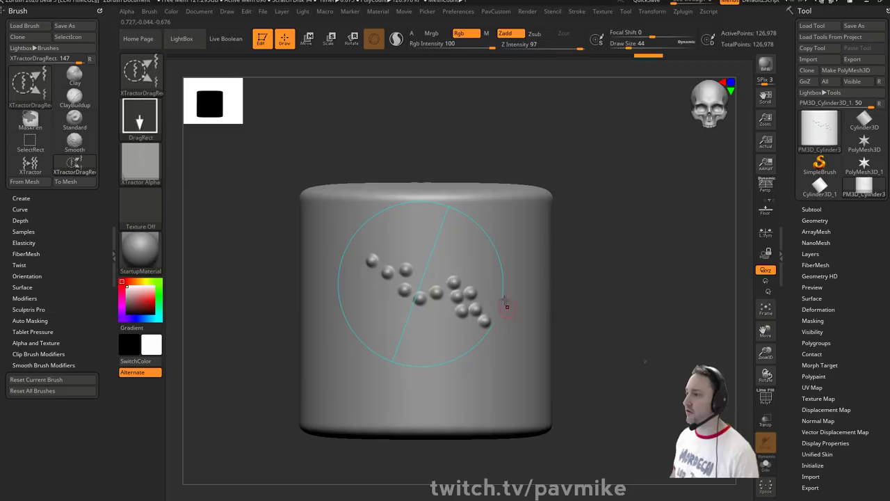
- Try stamping the captured bumps beside and below the original cluster, and undo both stamps
{"action": "left_click_drag", "start_coordinate": [556, 167], "coordinate": [548, 163]}
{"action": "left_click_drag", "start_coordinate": [524, 295], "coordinate": [589, 334]}
{"action": "left_click_drag", "start_coordinate": [423, 359], "coordinate": [492, 364]}
{"action": "mouse_move", "coordinate": [671, 254]}
{"action": "left_mouse_down"}
{"action": "mouse_move", "coordinate": [630, 252]}
{"action": "mouse_move", "coordinate": [638, 244]}
{"action": "mouse_move", "coordinate": [660, 268]}
{"action": "left_mouse_up"}
{"action": "left_click_drag", "start_coordinate": [573, 292], "coordinate": [468, 283]}
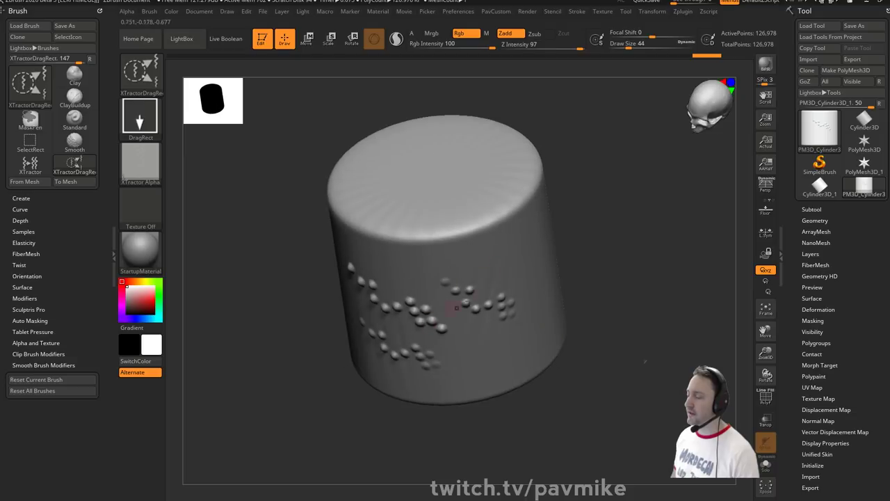
{"action": "left_click_drag", "start_coordinate": [612, 270], "coordinate": [527, 314]}
{"action": "left_click_drag", "start_coordinate": [512, 245], "coordinate": [556, 242]}
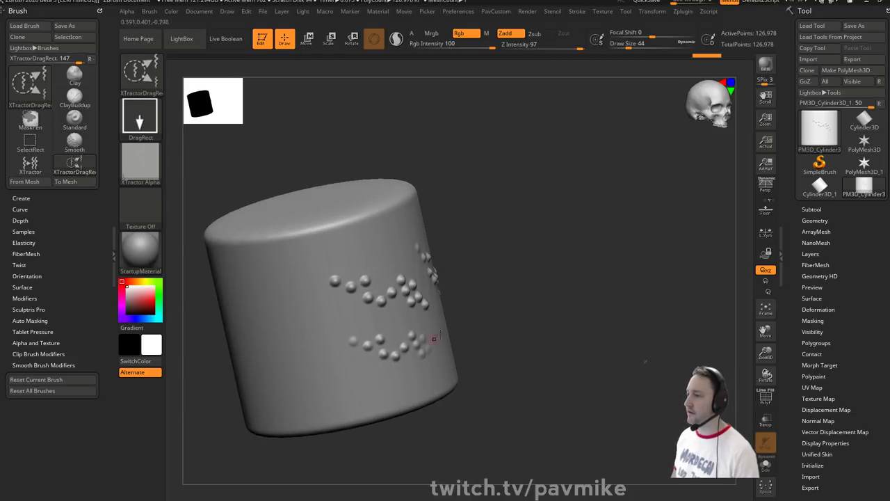
{"action": "left_click_drag", "start_coordinate": [541, 275], "coordinate": [583, 267], "text": "shift"}
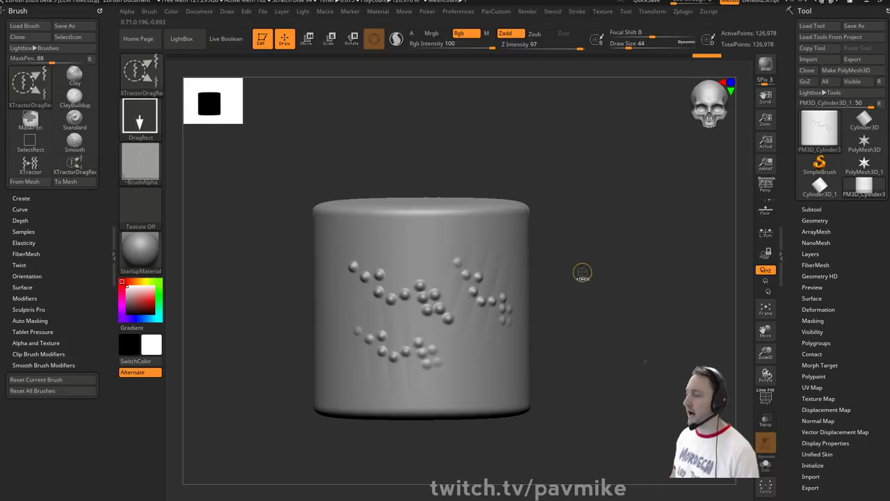
{"action": "key", "text": "ctrl+z"}
{"action": "key", "text": "ctrl+z"}
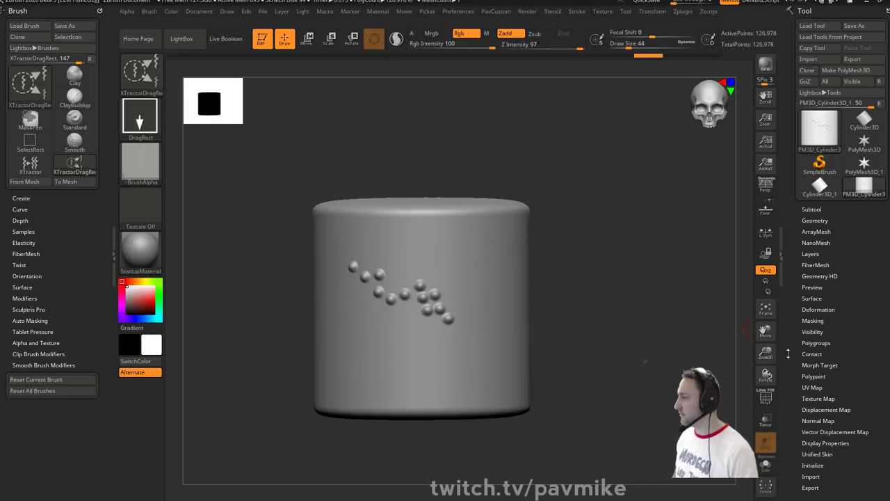
- Morph the cylinder into its flat UV layout and try capturing the bumps there with XTractorDragRect
{"action": "left_click", "coordinate": [811, 388]}
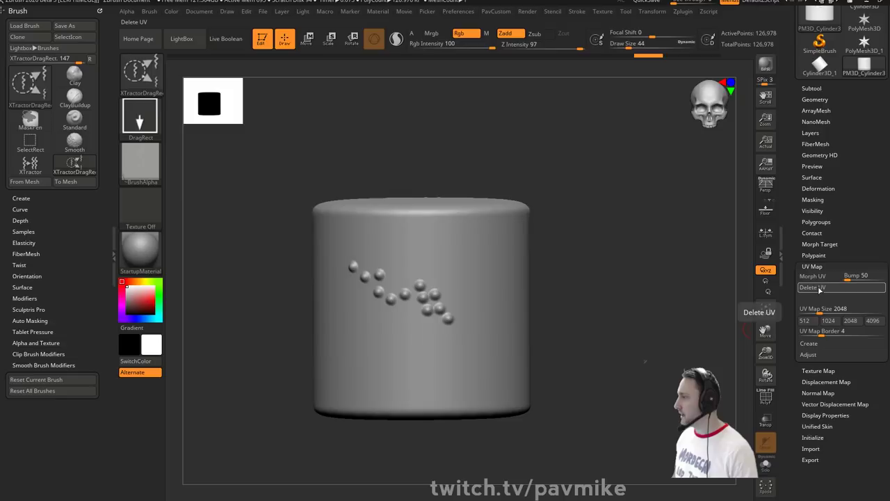
{"action": "left_click", "coordinate": [812, 276]}
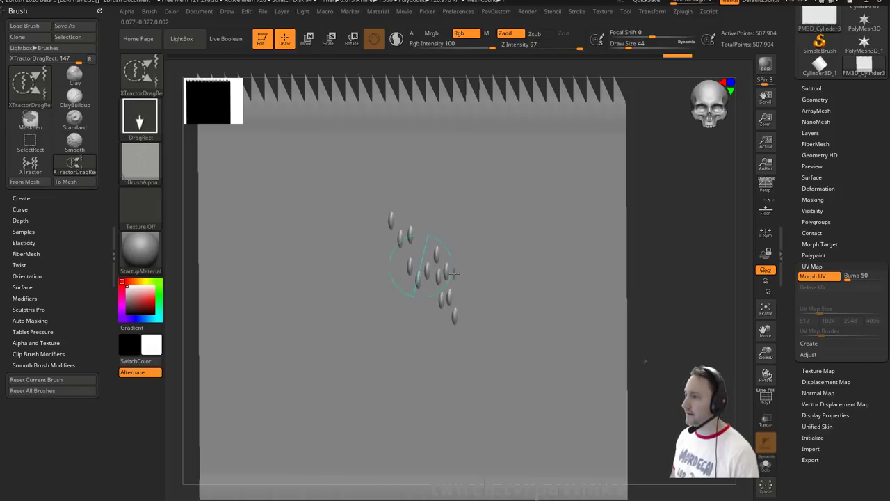
{"action": "left_click_drag", "start_coordinate": [486, 293], "coordinate": [487, 293]}
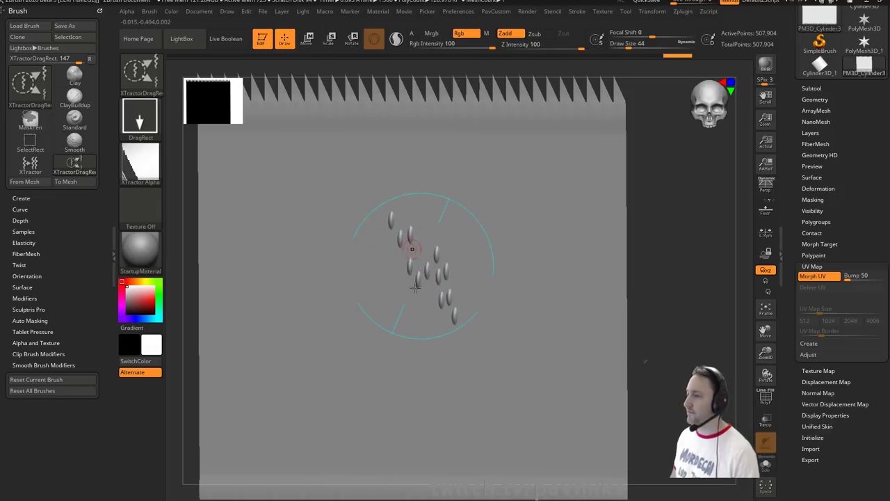
{"action": "mouse_move", "coordinate": [676, 284]}
{"action": "left_mouse_down"}
{"action": "mouse_move", "coordinate": [688, 249]}
{"action": "mouse_move", "coordinate": [697, 258]}
{"action": "left_mouse_up"}
{"action": "left_click_drag", "start_coordinate": [447, 243], "coordinate": [498, 282]}
{"action": "key", "text": "ctrl+z"}
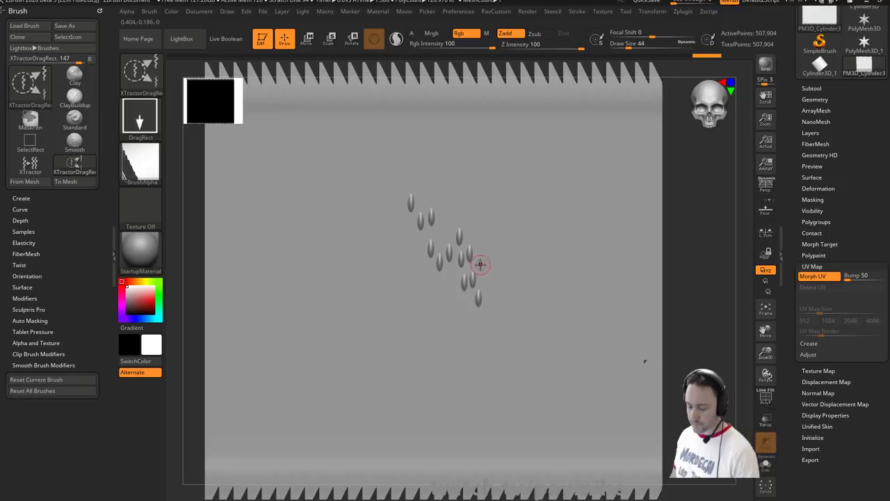
- Try a large stamp on the flat UV layout beside the bumps, and morph the cylinder back to its 3D shape
{"action": "left_click_drag", "start_coordinate": [511, 286], "coordinate": [512, 287]}
{"action": "left_click_drag", "start_coordinate": [691, 299], "coordinate": [685, 309], "text": "alt"}
{"action": "left_click_drag", "start_coordinate": [554, 272], "coordinate": [600, 292]}
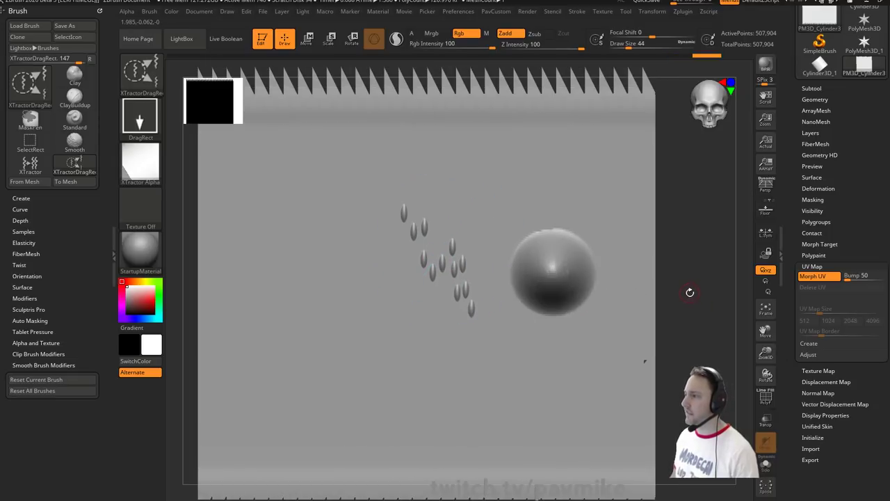
{"action": "left_click", "coordinate": [812, 276]}
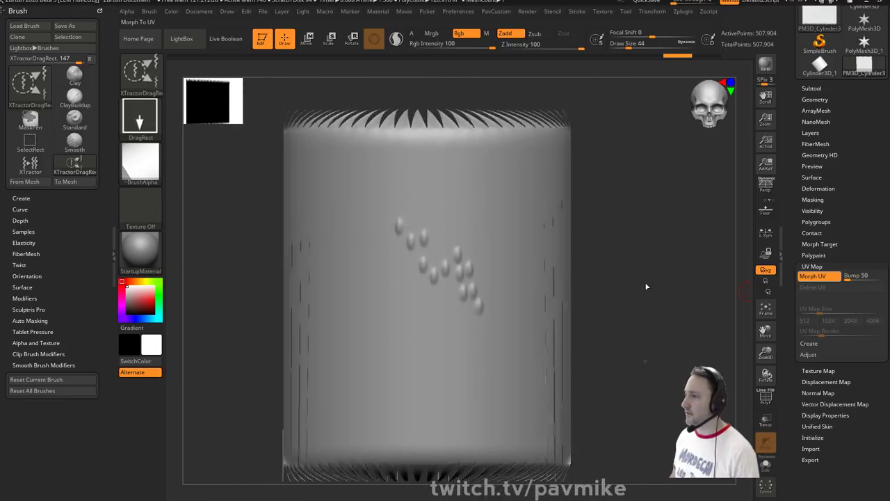
{"action": "left_click_drag", "start_coordinate": [675, 271], "coordinate": [656, 279], "text": "alt"}
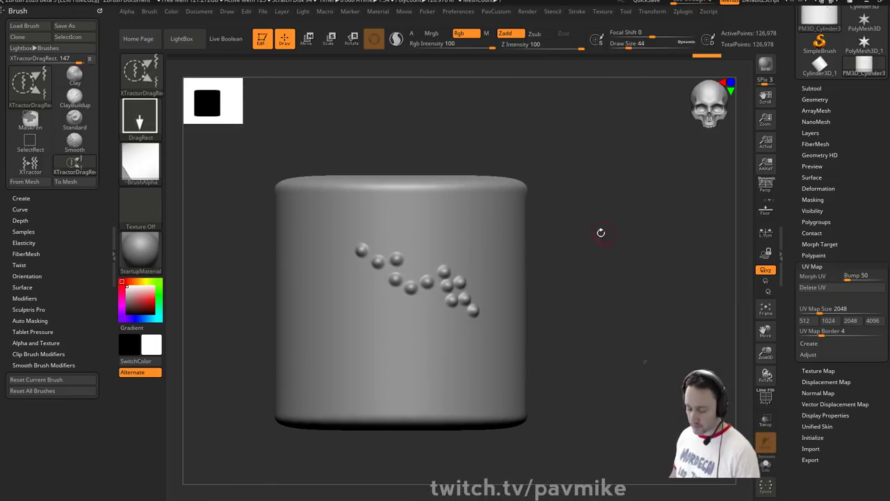
- Select the XTractor brush, set the Draw Size to 87, and record the bumps as an alpha by stroking along their chain
{"action": "key", "text": "b"}
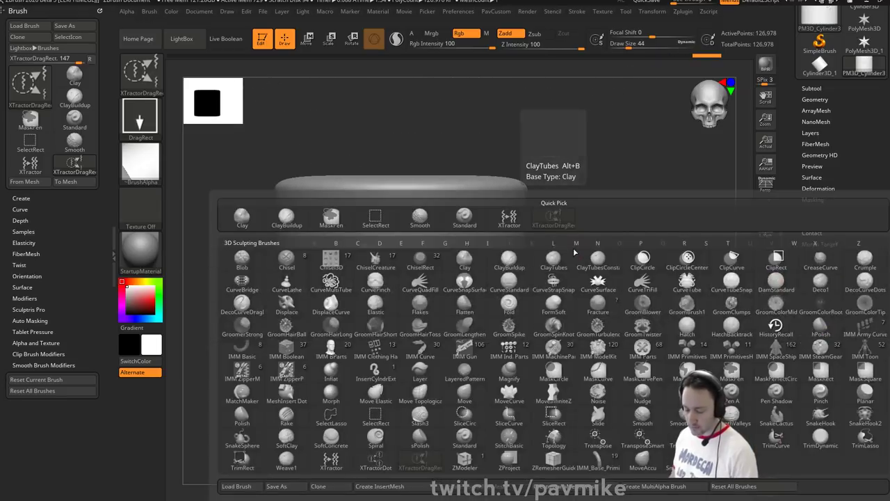
{"action": "key", "text": "x"}
{"action": "key", "text": "t"}
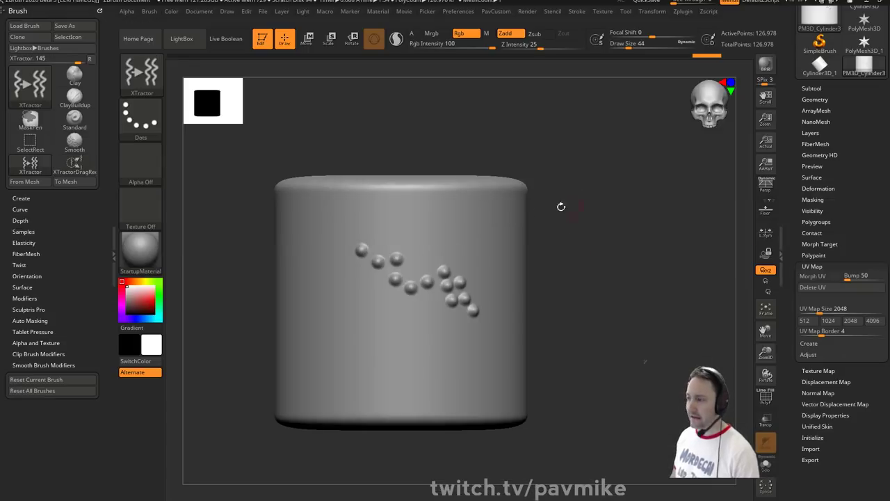
{"action": "key", "text": "s"}
{"action": "left_click_drag", "start_coordinate": [382, 266], "coordinate": [387, 267]}
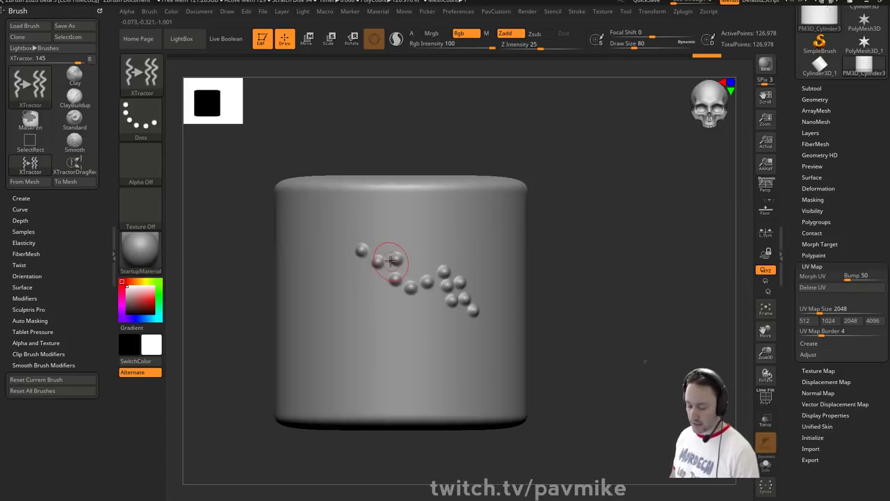
{"action": "key", "text": "s"}
{"action": "left_click_drag", "start_coordinate": [381, 243], "coordinate": [380, 243]}
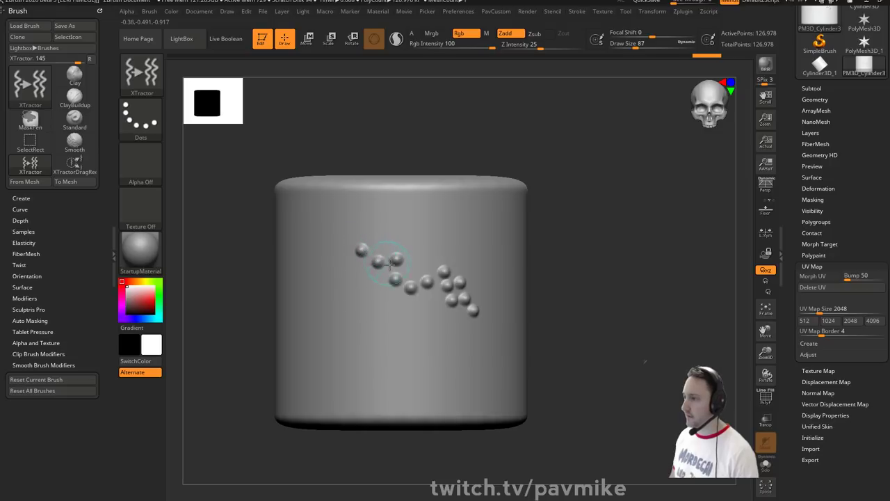
{"action": "left_click_drag", "start_coordinate": [459, 296], "coordinate": [483, 317]}
- Paint the extracted bumps in a curved, C-like stroke beside the original chain on the cylinder
{"action": "left_click_drag", "start_coordinate": [615, 271], "coordinate": [574, 278], "text": "alt"}
{"action": "left_click_drag", "start_coordinate": [574, 279], "coordinate": [532, 283]}
{"action": "mouse_move", "coordinate": [414, 256]}
{"action": "left_mouse_down"}
{"action": "mouse_move", "coordinate": [482, 276]}
{"action": "mouse_move", "coordinate": [444, 367]}
{"action": "left_mouse_up"}
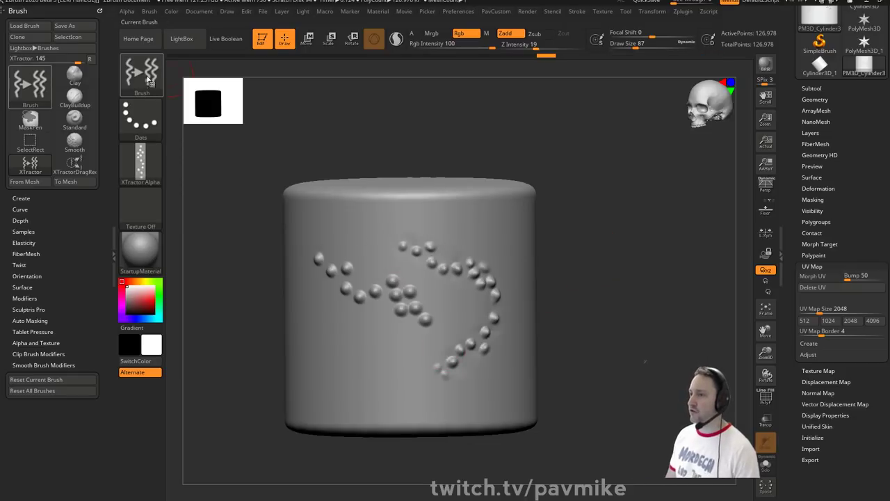
{"action": "mouse_move", "coordinate": [482, 152]}
{"action": "left_mouse_down", "text": "alt"}
{"action": "mouse_move", "coordinate": [512, 156]}
{"action": "mouse_move", "coordinate": [480, 160]}
{"action": "left_mouse_up", "text": "alt"}
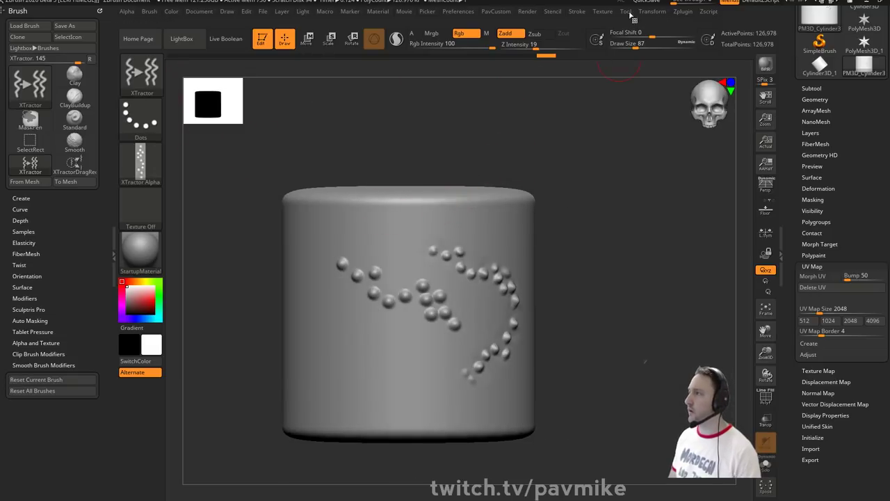
- Examine the Roll option in the XTractor brush's stroke modifiers
{"action": "left_click", "coordinate": [576, 12]}
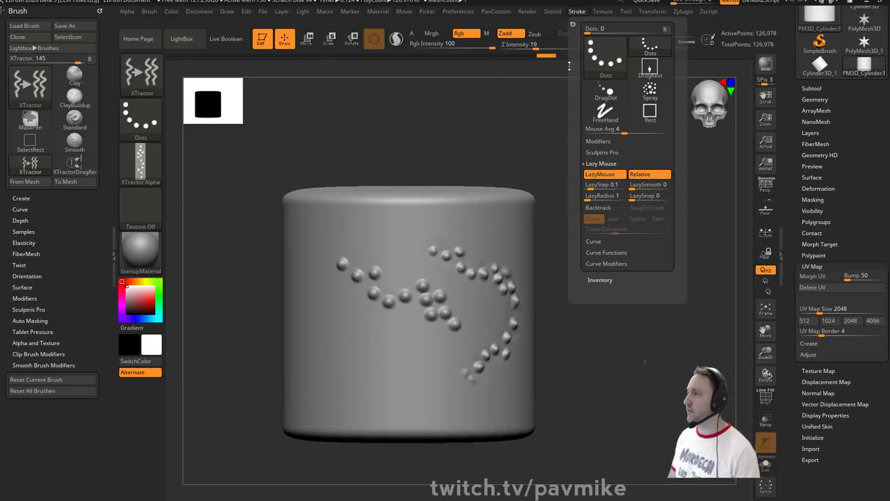
{"action": "left_click", "coordinate": [609, 143]}
{"action": "left_click", "coordinate": [605, 217]}
- Select the Standard brush and set its Draw Size to 54 for sculpting on the cylinder's blank side
{"action": "mouse_move", "coordinate": [594, 198]}
{"action": "left_mouse_down"}
{"action": "mouse_move", "coordinate": [609, 205]}
{"action": "mouse_move", "coordinate": [575, 199]}
{"action": "mouse_move", "coordinate": [715, 201]}
{"action": "left_mouse_up"}
{"action": "key", "text": "b"}
{"action": "key", "text": "s"}
{"action": "key", "text": "t"}
{"action": "key", "text": "s"}
{"action": "left_click_drag", "start_coordinate": [440, 257], "coordinate": [435, 257]}
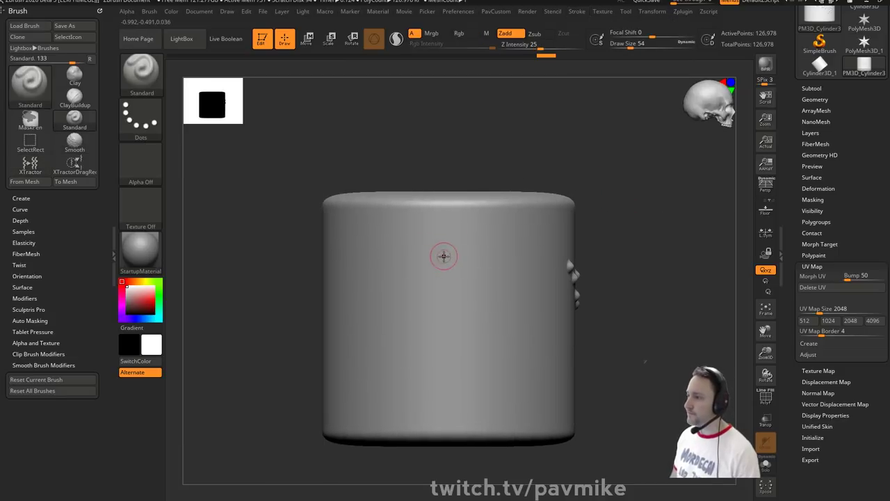
- Dock the Alpha palette in place of the Brush palette
{"action": "left_click", "coordinate": [99, 11]}
{"action": "left_click", "coordinate": [127, 12]}
{"action": "left_click", "coordinate": [126, 23]}
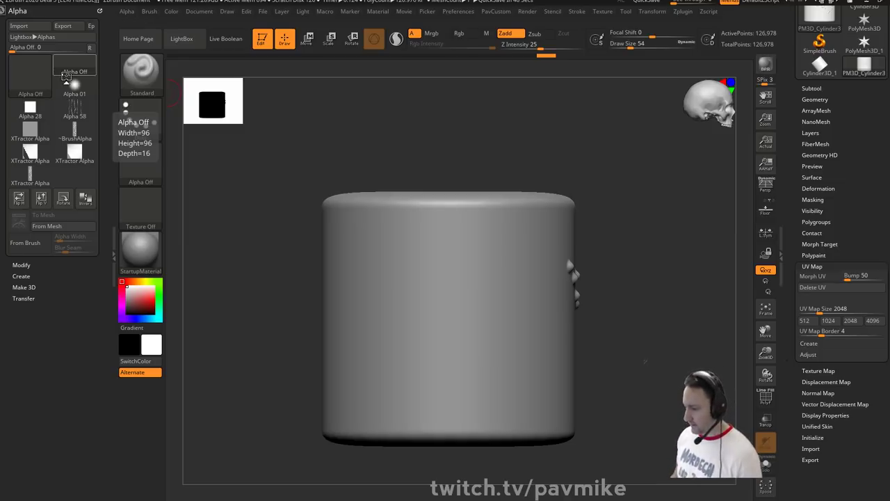
- Try a single bump on the cylinder's blank side with a smaller Draw Size of 37, and undo it
{"action": "key", "text": "s"}
{"action": "left_click_drag", "start_coordinate": [483, 263], "coordinate": [480, 263]}
{"action": "key", "text": "s"}
{"action": "left_click", "coordinate": [444, 251]}
{"action": "left_click_drag", "start_coordinate": [638, 249], "coordinate": [610, 249], "text": "alt"}
{"action": "key", "text": "ctrl+z"}
{"action": "left_click_drag", "start_coordinate": [278, 275], "coordinate": [284, 283], "text": "alt"}
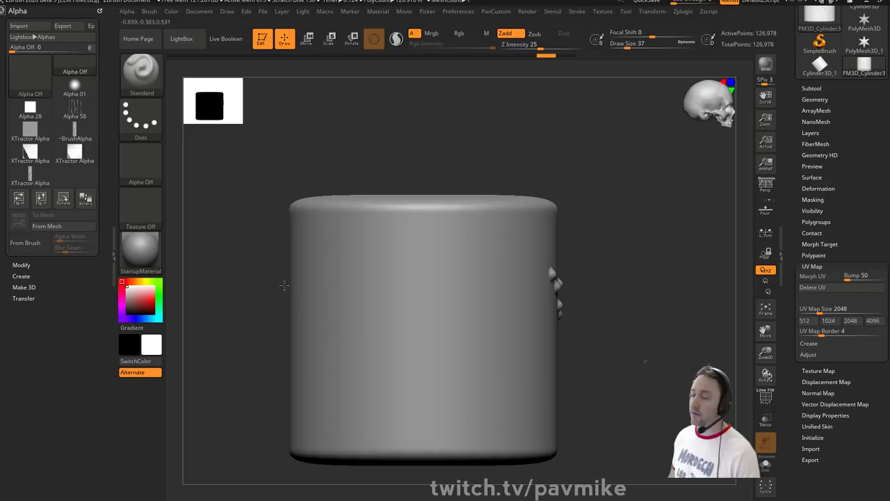
- Set the Draw Size to 25 and sculpt a diagonal cluster of small separate bumps across the cylinder's blank side
{"action": "key", "text": "s"}
{"action": "left_click_drag", "start_coordinate": [421, 255], "coordinate": [400, 256]}
{"action": "key", "text": "s"}
{"action": "left_click", "coordinate": [404, 258]}
{"action": "key", "text": "shift"}
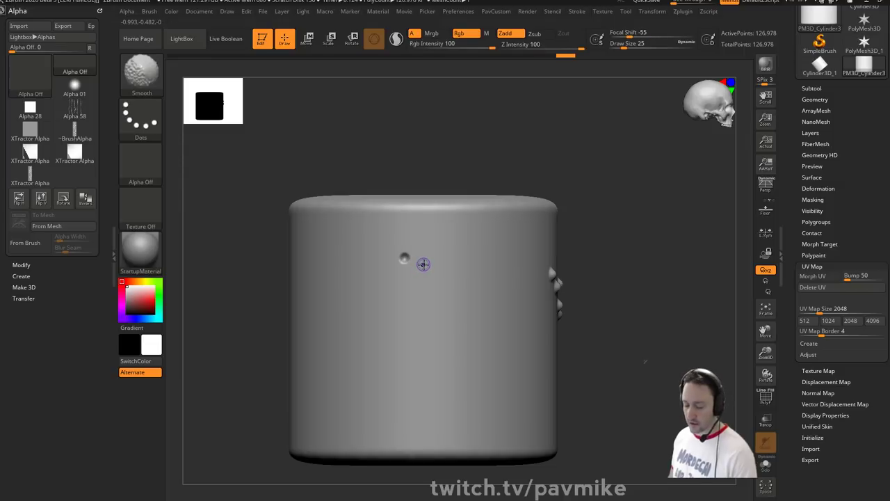
{"action": "left_click", "coordinate": [423, 265]}
{"action": "left_click", "coordinate": [415, 275]}
{"action": "left_click", "coordinate": [428, 283]}
{"action": "left_click", "coordinate": [444, 274]}
{"action": "left_click", "coordinate": [445, 290]}
{"action": "left_click", "coordinate": [459, 293]}
{"action": "left_click", "coordinate": [474, 295]}
{"action": "left_click", "coordinate": [465, 310]}
{"action": "left_click", "coordinate": [484, 313]}
{"action": "left_click", "coordinate": [492, 303]}
- Check the Alpha palette's From Brush function and its tooltip
{"action": "left_click_drag", "start_coordinate": [643, 296], "coordinate": [632, 290]}
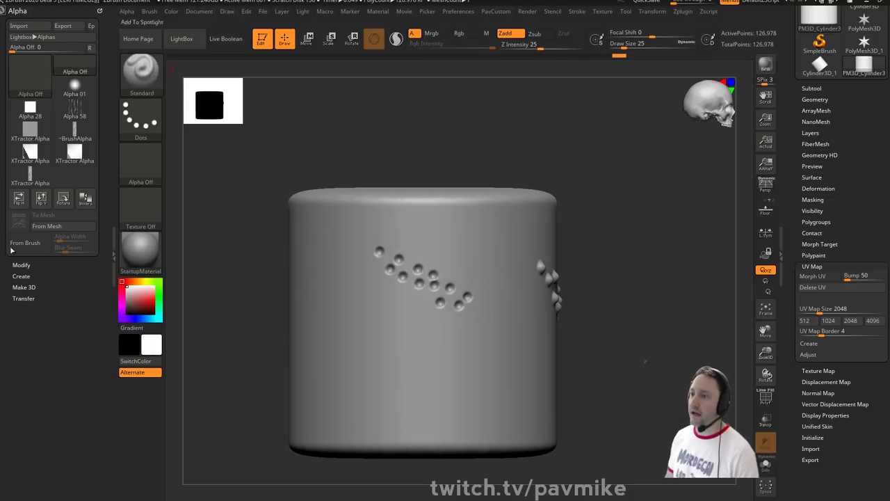
{"action": "left_click", "coordinate": [21, 265], "text": "shift"}
{"action": "left_click", "coordinate": [25, 266]}
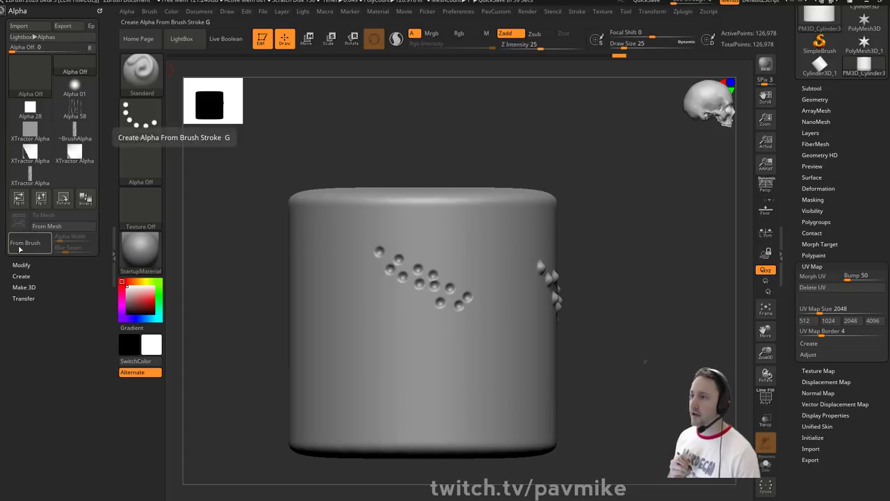
{"action": "key", "text": "ctrl"}
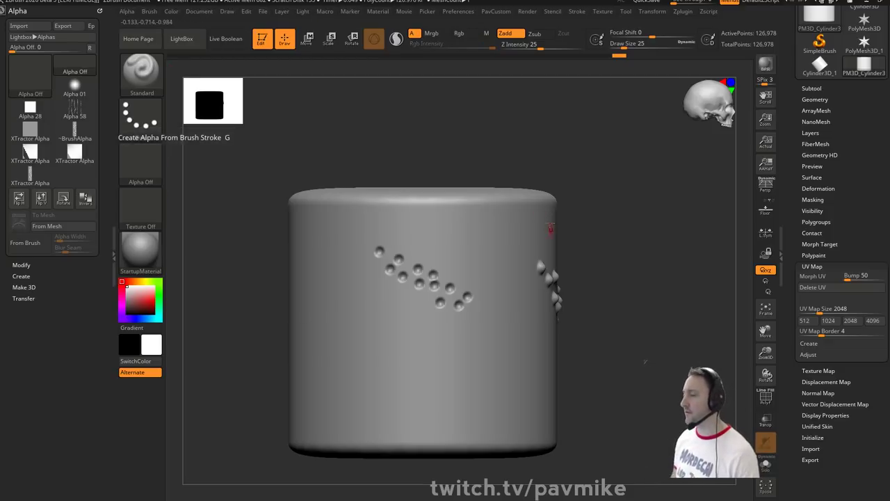
- Set the Draw Size to 68, turn off Align Cursor To Surface, and check that option in the Edit preferences
{"action": "left_click_drag", "start_coordinate": [569, 219], "coordinate": [556, 216], "text": "alt"}
{"action": "key", "text": "s"}
{"action": "left_click_drag", "start_coordinate": [368, 261], "coordinate": [377, 263]}
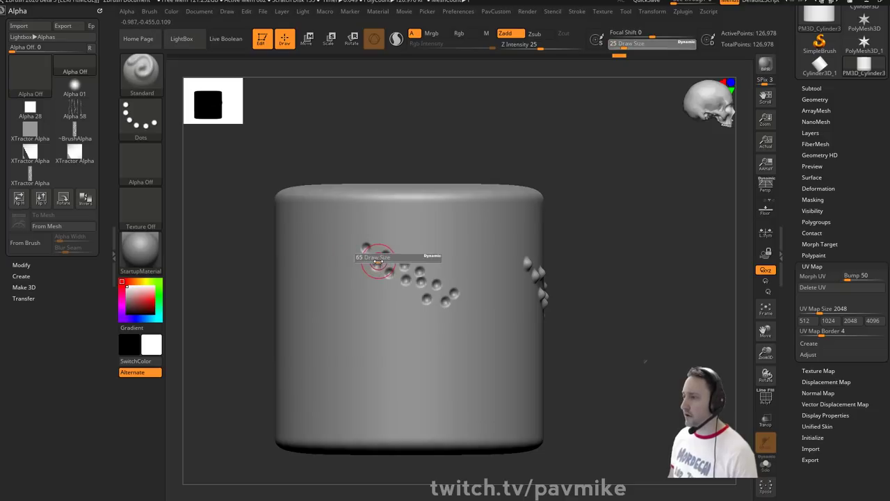
{"action": "key", "text": "space"}
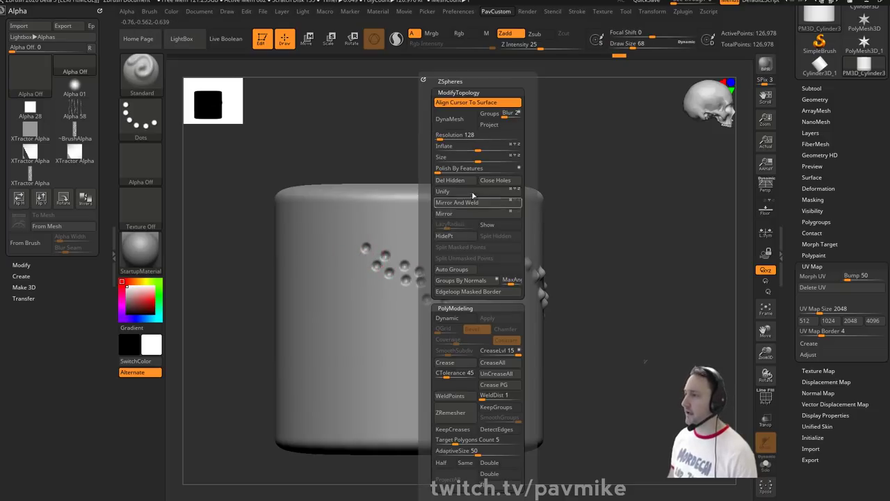
{"action": "key", "text": "space"}
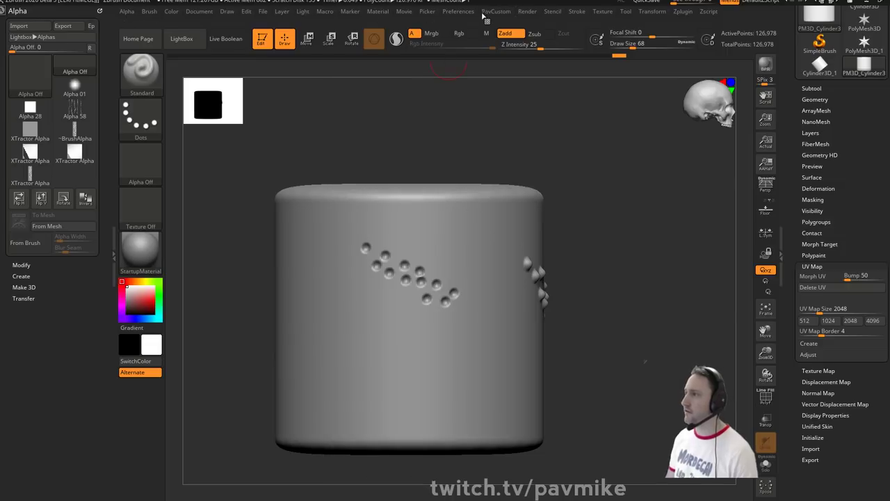
{"action": "left_click", "coordinate": [458, 11]}
{"action": "key", "text": "shift"}
{"action": "left_click", "coordinate": [466, 245]}
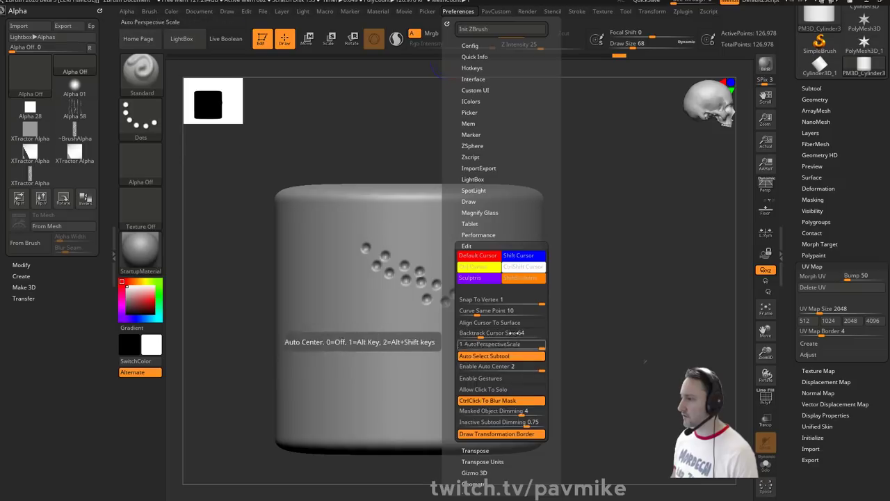
- Set the Draw Size to 80 and record the new bump cluster as an alpha with a From Brush stroke along it
{"action": "key", "text": "s"}
{"action": "left_click_drag", "start_coordinate": [364, 244], "coordinate": [366, 244]}
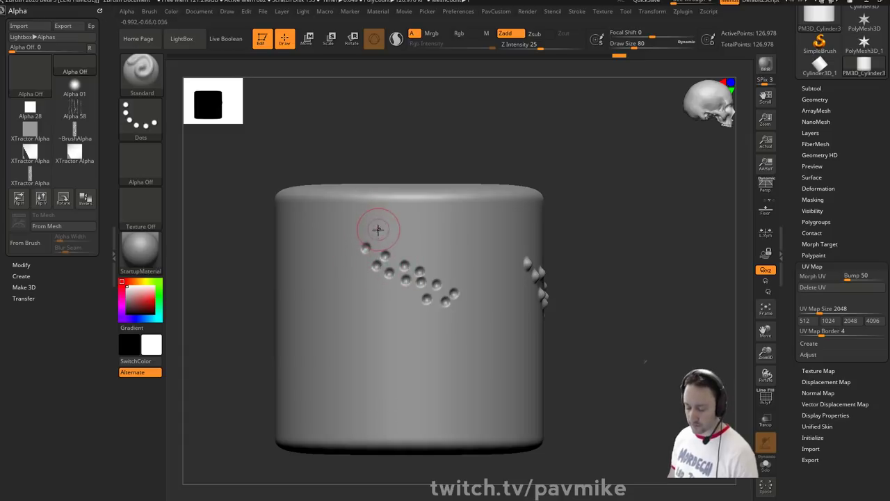
{"action": "key", "text": "g"}
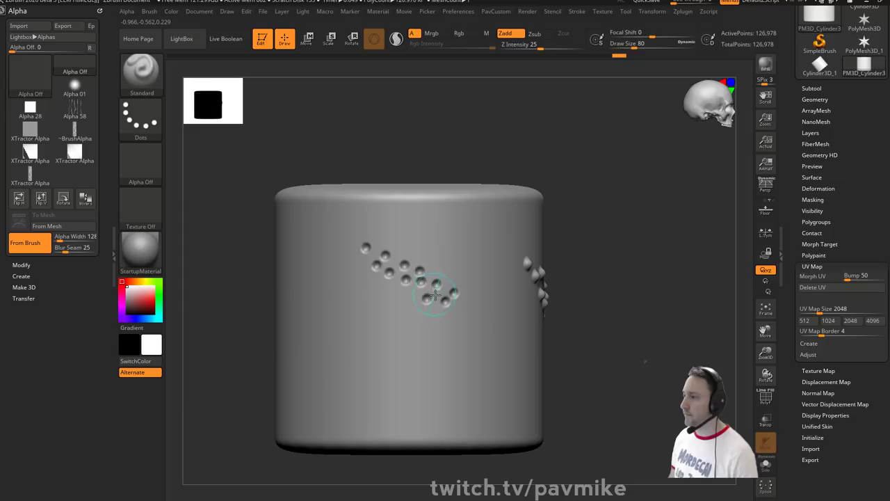
{"action": "left_click_drag", "start_coordinate": [460, 302], "coordinate": [466, 307]}
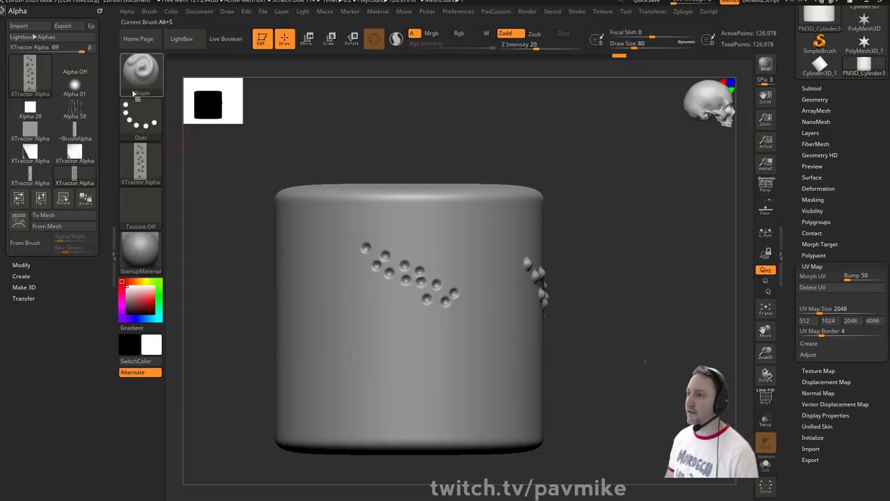
- Try painting the captured alpha in a curved stroke below the bumps with the Standard brush, and undo it
{"action": "left_click_drag", "start_coordinate": [351, 313], "coordinate": [510, 348]}
{"action": "left_click_drag", "start_coordinate": [640, 305], "coordinate": [598, 279], "text": "alt"}
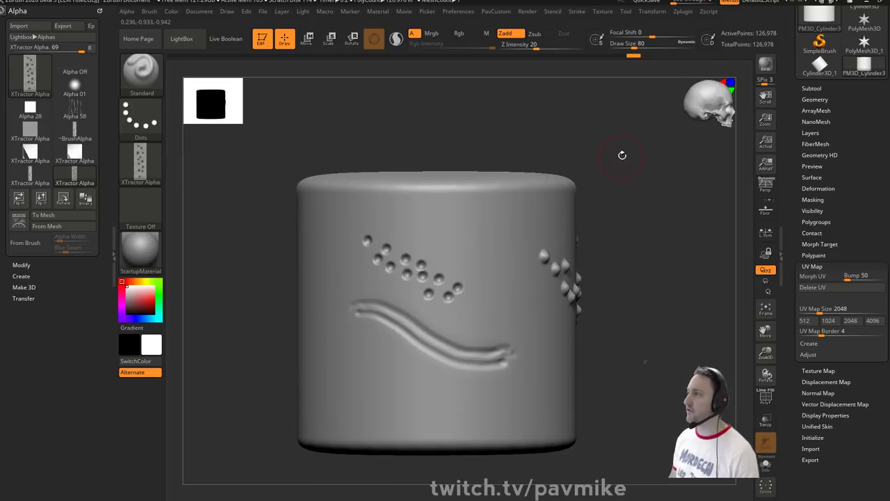
{"action": "key", "text": "ctrl+z"}
- Turn on Roll for the Standard brush's stroke, paint a test stroke below the bumps, and undo that stroke
{"action": "left_click", "coordinate": [576, 13]}
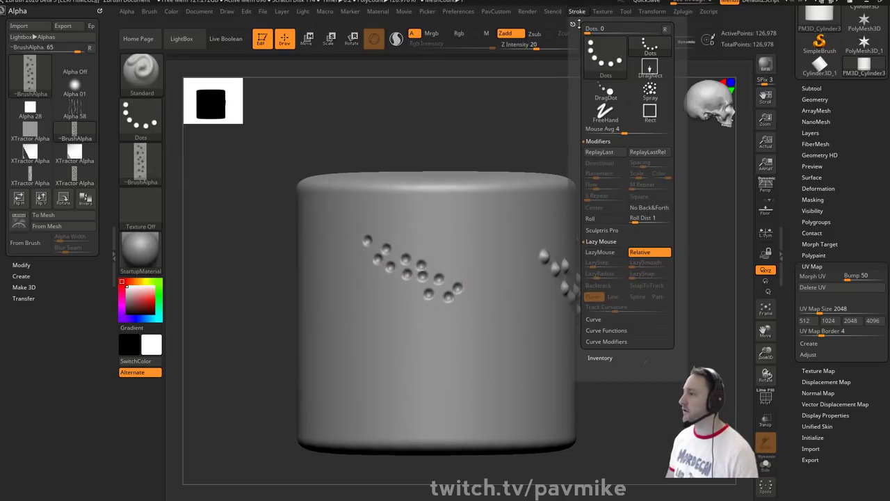
{"action": "left_click", "coordinate": [603, 220]}
{"action": "mouse_move", "coordinate": [364, 290]}
{"action": "left_mouse_down"}
{"action": "mouse_move", "coordinate": [459, 322]}
{"action": "mouse_move", "coordinate": [503, 350]}
{"action": "left_mouse_up"}
{"action": "key", "text": "ctrl+z"}
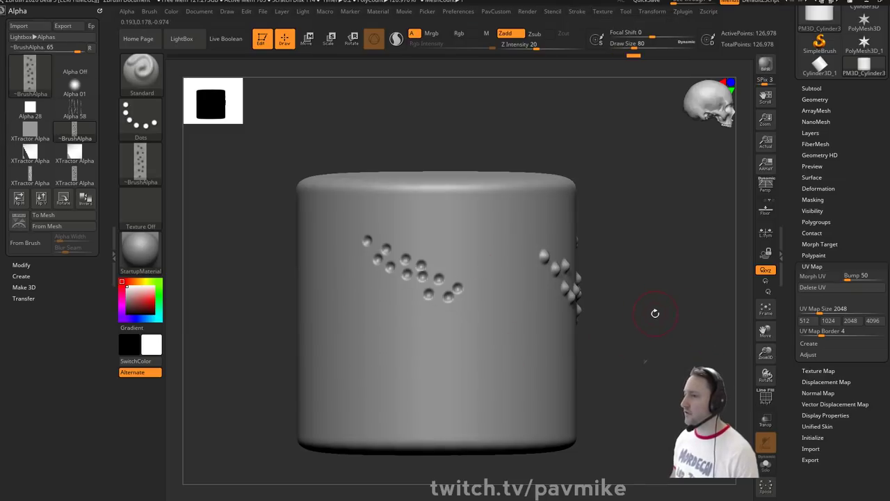
- Assign the custom hotkey Alt+2 to the XTractor brush
{"action": "left_click_drag", "start_coordinate": [658, 300], "coordinate": [683, 292]}
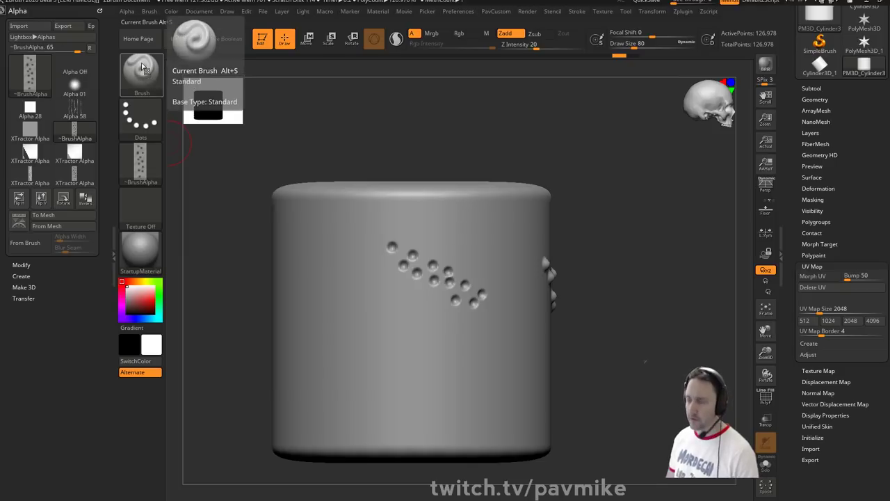
{"action": "left_click_drag", "start_coordinate": [208, 206], "coordinate": [223, 197], "text": "alt"}
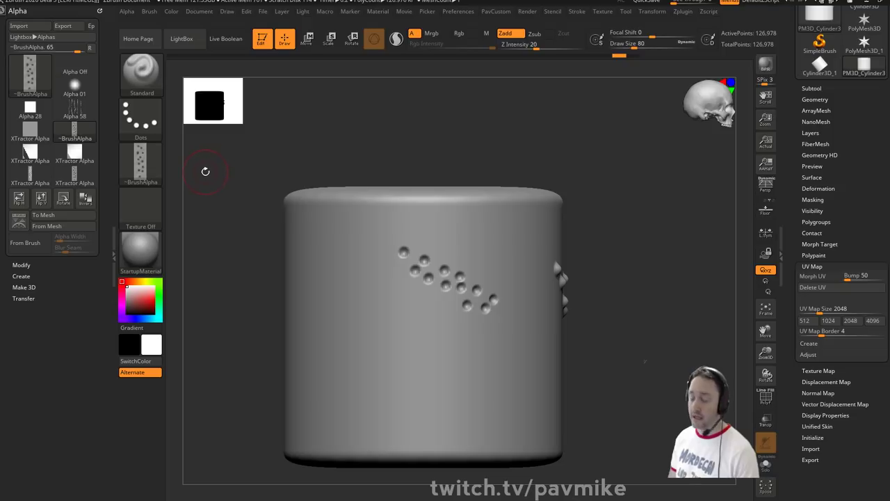
{"action": "key", "text": "b"}
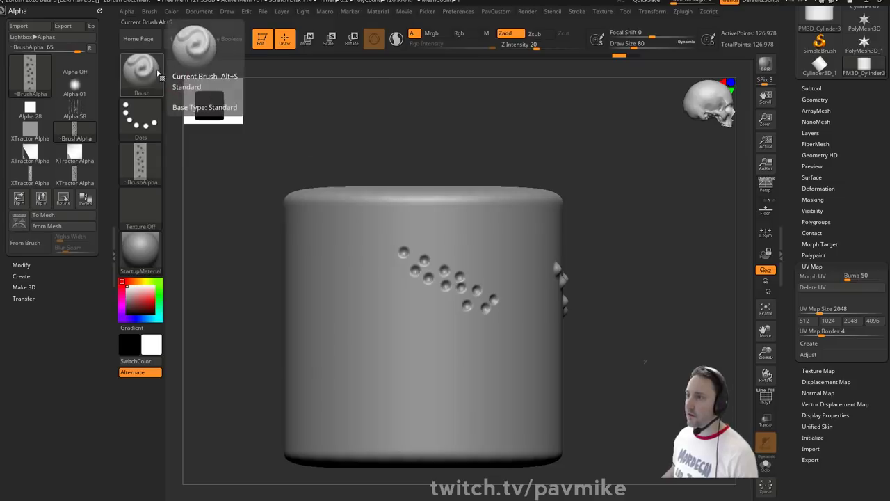
{"action": "left_click", "coordinate": [142, 73]}
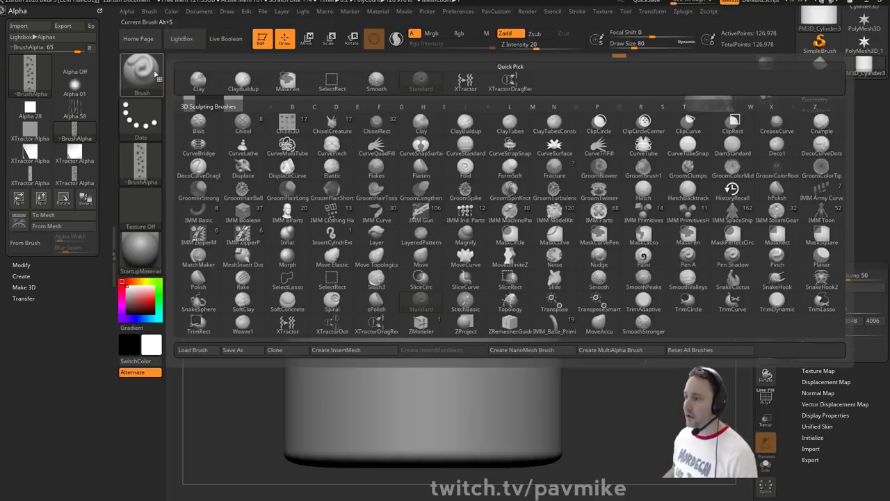
{"action": "left_click", "coordinate": [293, 327]}
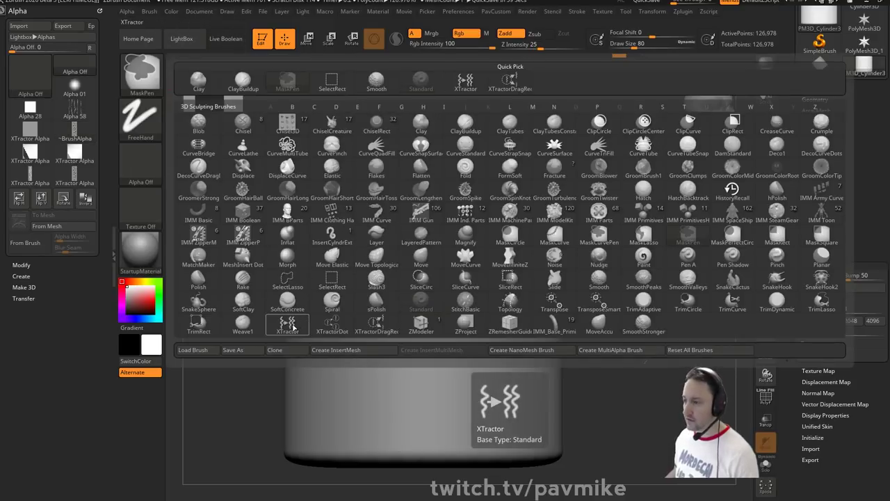
{"action": "left_click", "coordinate": [293, 327], "text": "ctrl+alt"}
{"action": "key", "text": "alt+2"}
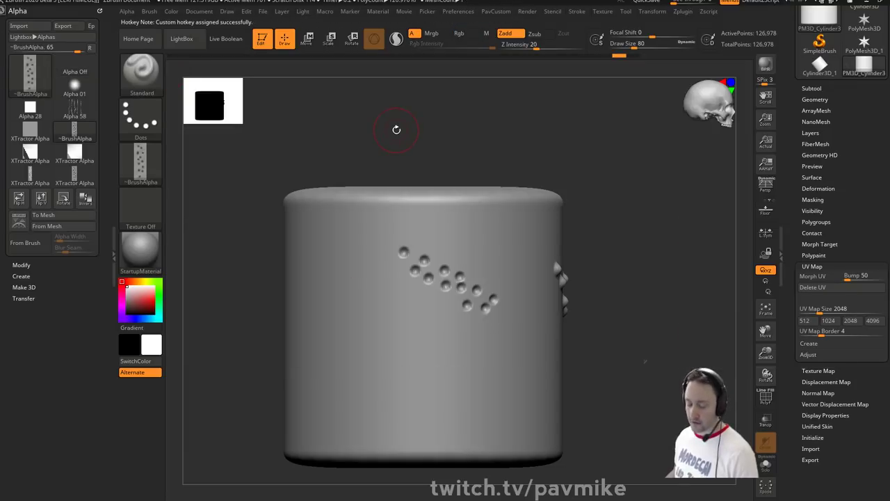
- Test the newly assigned hotkey by switching to the XTractor brush
{"action": "key", "text": "alt+2"}
{"action": "key", "text": "alt+2"}
{"action": "key", "text": "alt+2"}
{"action": "key", "text": "alt+2"}
{"action": "key", "text": "alt+2"}
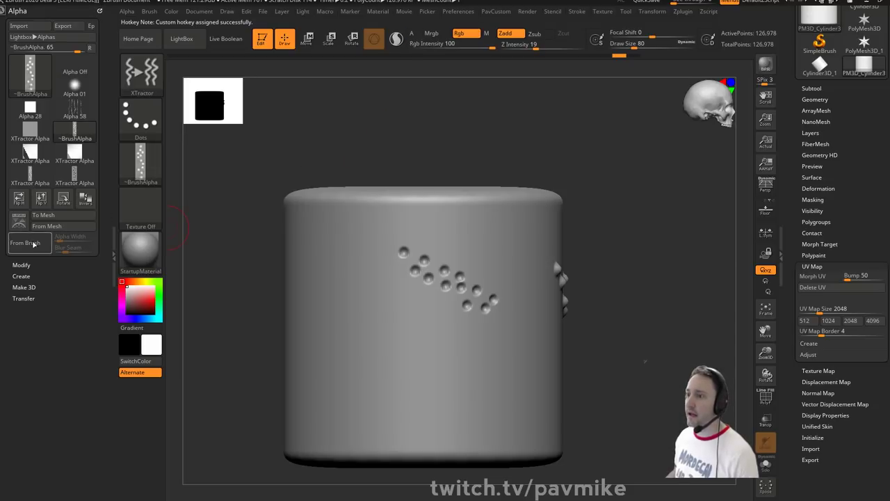
- Check the alpha's Modify settings, and dock the Brush palette in place of the Alpha palette
{"action": "left_click", "coordinate": [15, 265]}
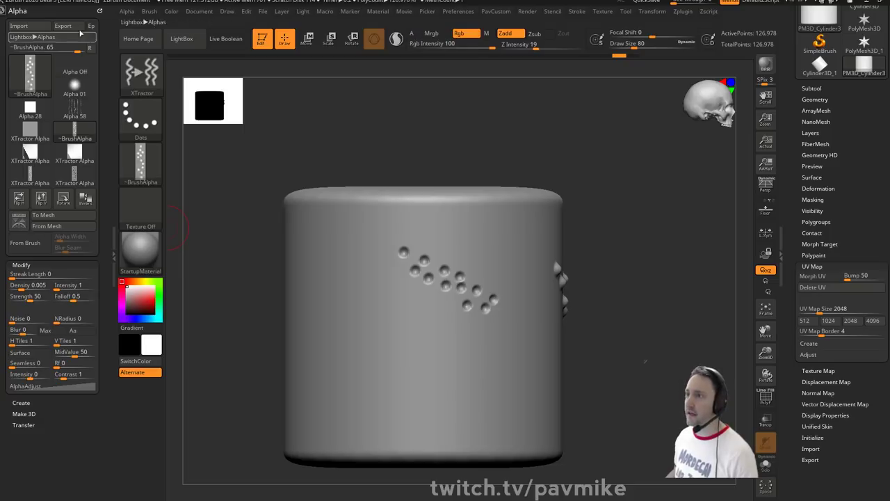
{"action": "left_click", "coordinate": [100, 10]}
{"action": "left_click", "coordinate": [147, 13]}
{"action": "left_click_drag", "start_coordinate": [143, 19], "coordinate": [8, 54]}
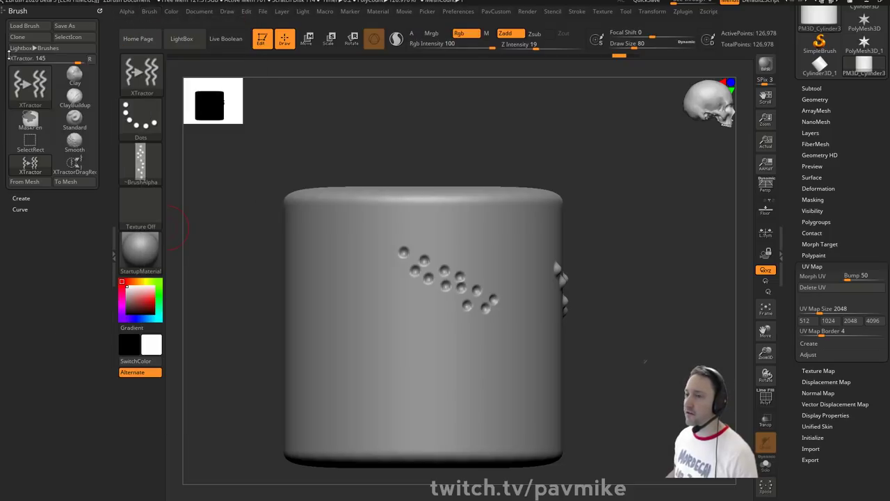
- Examine the XTractor brush's Curve and Samples settings and compare its Samples settings with the Standard brush's
{"action": "left_click_drag", "start_coordinate": [44, 203], "coordinate": [38, 176]}
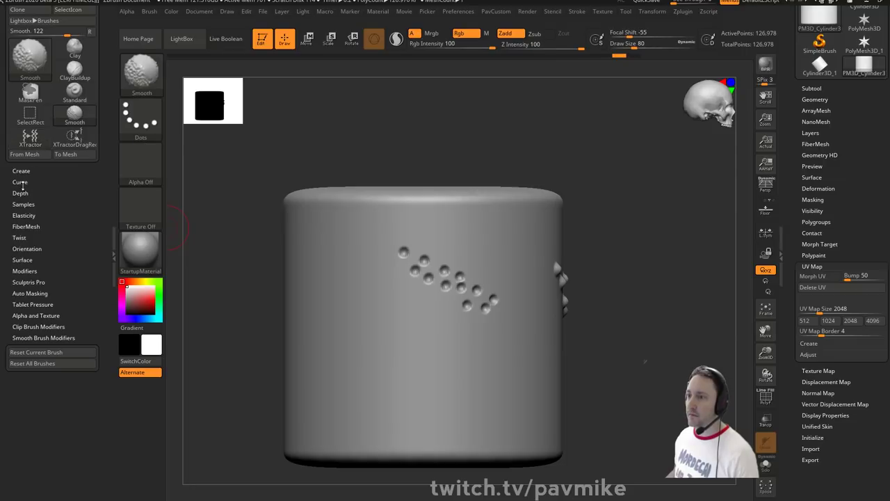
{"action": "left_click", "coordinate": [22, 183], "text": "shift"}
{"action": "key", "text": "space"}
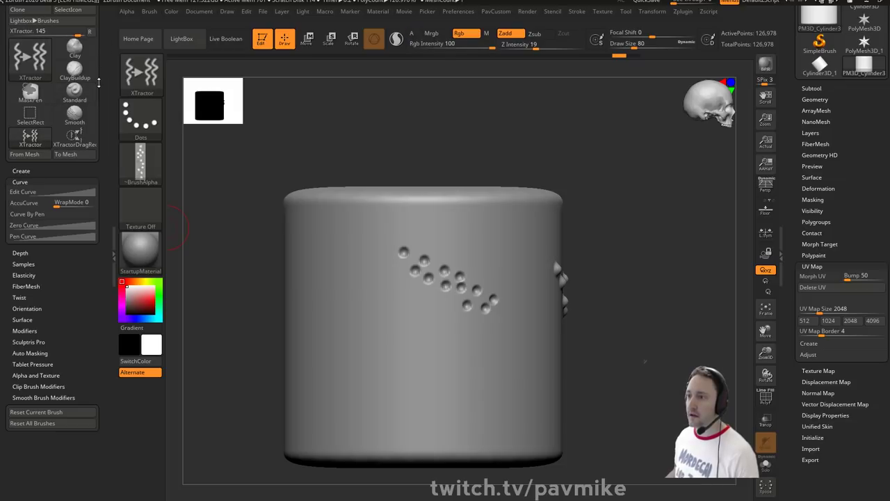
{"action": "left_click", "coordinate": [22, 264]}
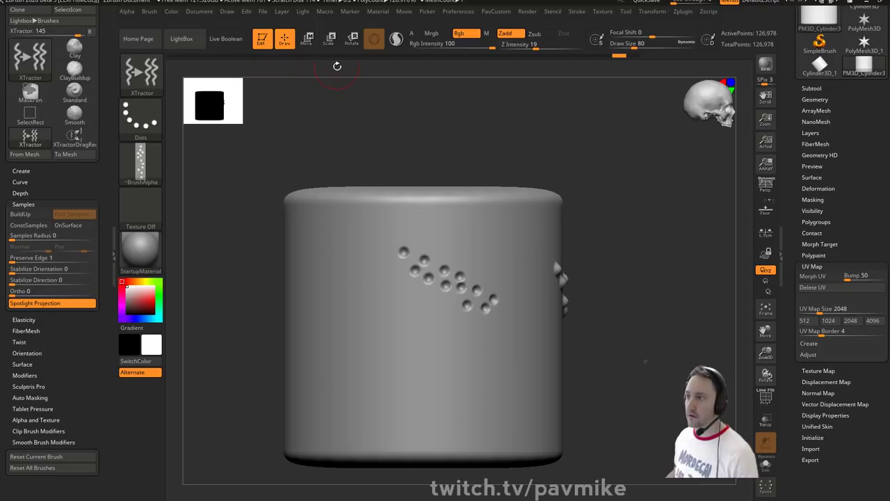
{"action": "key", "text": "b"}
{"action": "key", "text": "s"}
{"action": "key", "text": "t"}
{"action": "key", "text": "g"}
{"action": "left_click_drag", "start_coordinate": [222, 227], "coordinate": [221, 204]}
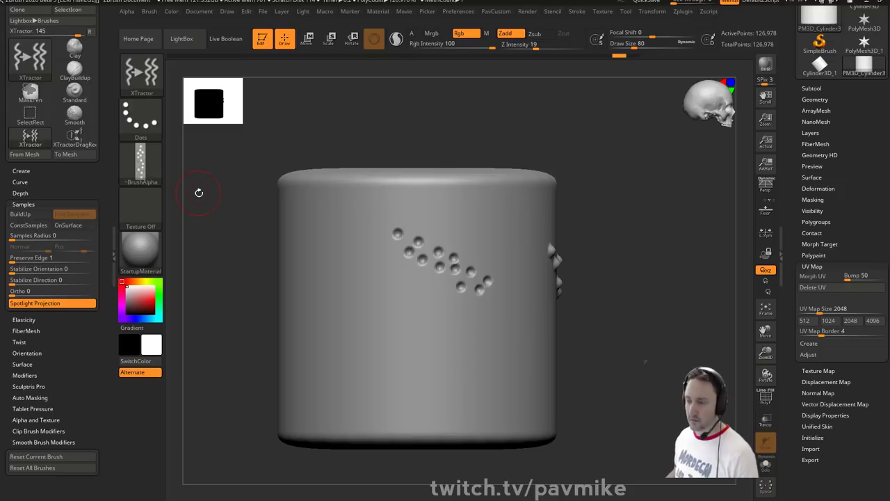
- Compare the Modifiers and Auto Masking settings of the Standard and XTractor brushes
{"action": "left_click", "coordinate": [23, 375]}
{"action": "key", "text": "b"}
{"action": "key", "text": "s"}
{"action": "key", "text": "t"}
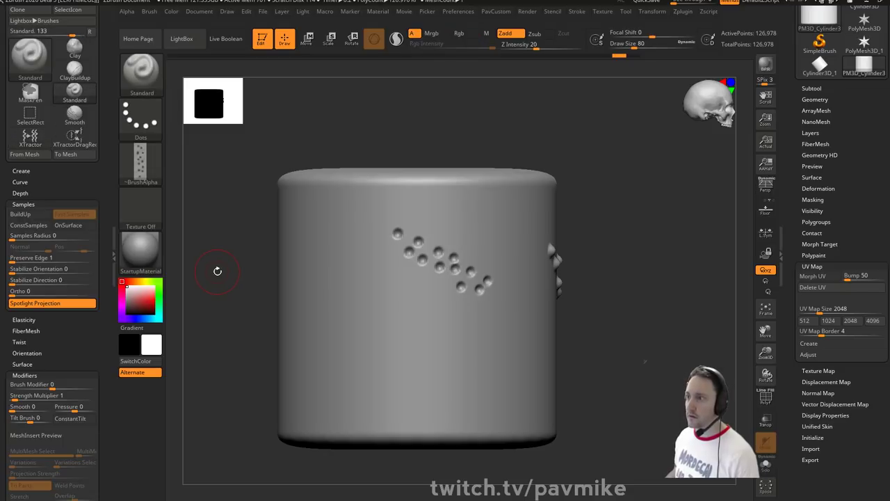
{"action": "left_click_drag", "start_coordinate": [98, 325], "coordinate": [101, 244]}
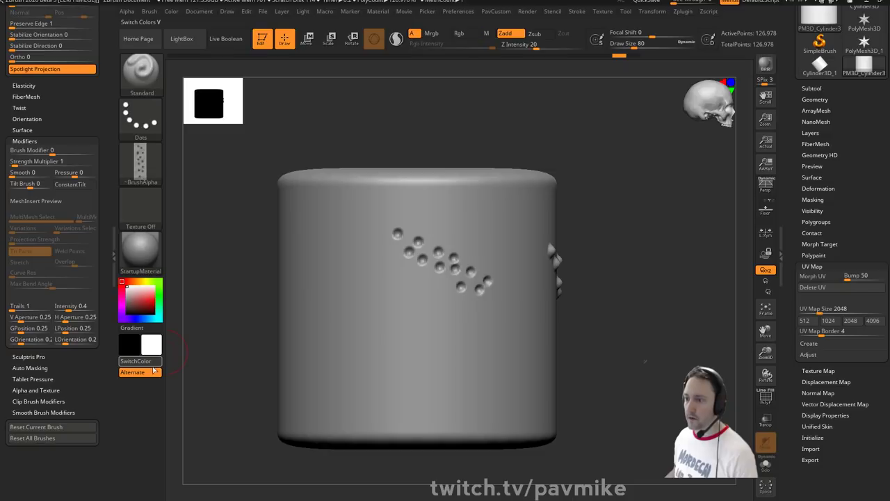
{"action": "left_click", "coordinate": [54, 368]}
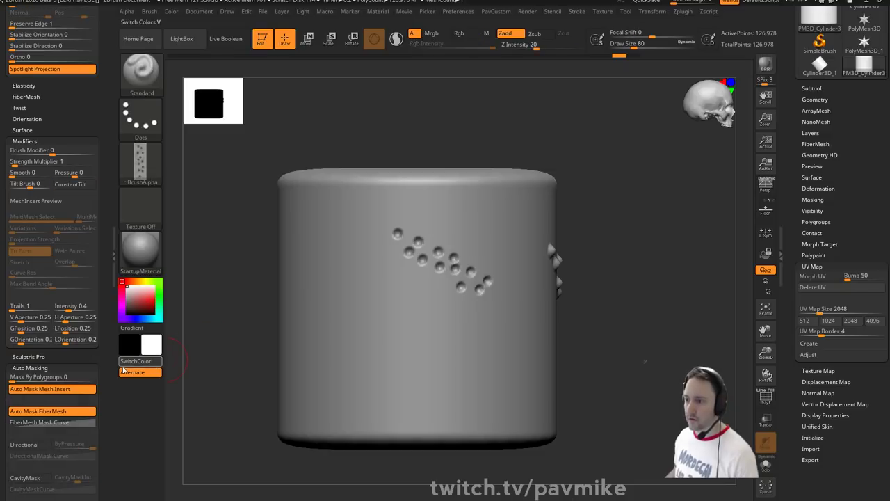
{"action": "scroll", "coordinate": [106, 325], "scroll_direction": "down", "scroll_amount": 1}
{"action": "scroll", "coordinate": [105, 325], "scroll_direction": "down", "scroll_amount": 4}
{"action": "key", "text": "g"}
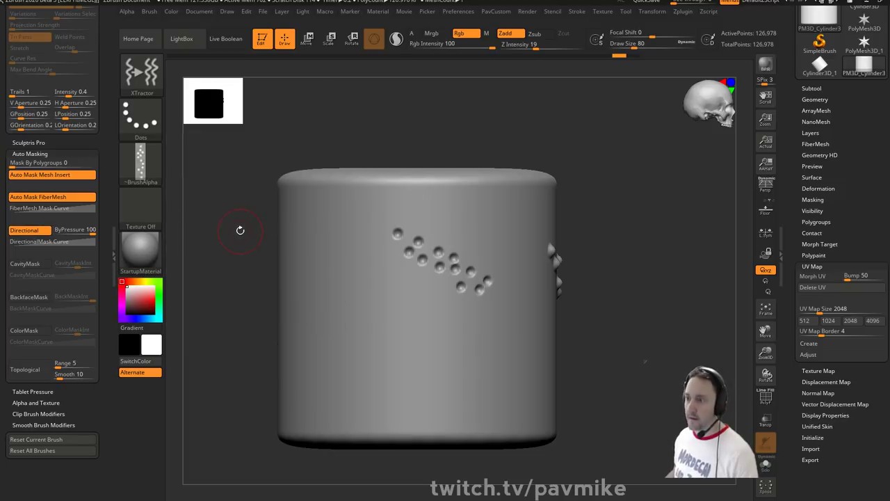
- Turn on Directional auto masking for the Standard brush to match XTractor, and test it with a bump stroke across the cylinder
{"action": "key", "text": "g"}
{"action": "key", "text": "b"}
{"action": "key", "text": "x"}
{"action": "key", "text": "t"}
{"action": "key", "text": "b"}
{"action": "key", "text": "s"}
{"action": "key", "text": "t"}
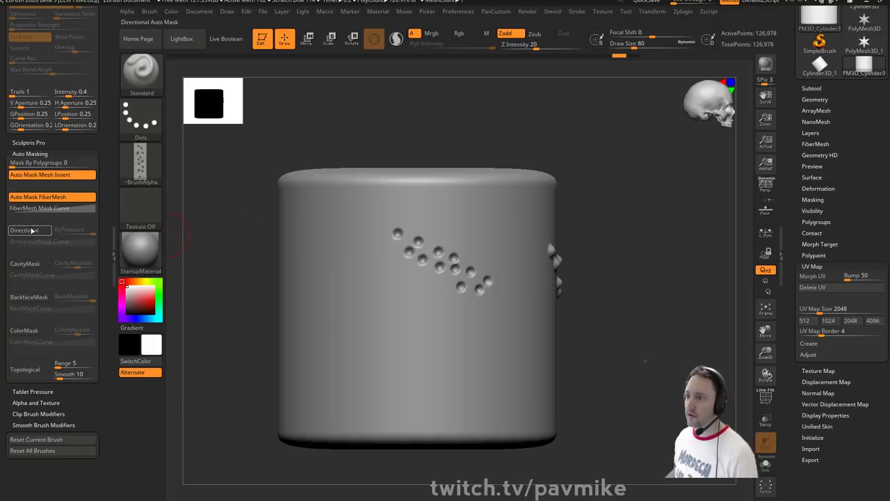
{"action": "left_click", "coordinate": [31, 230]}
{"action": "mouse_move", "coordinate": [353, 306]}
{"action": "left_mouse_down"}
{"action": "mouse_move", "coordinate": [490, 348]}
{"action": "mouse_move", "coordinate": [508, 339]}
{"action": "left_mouse_up"}
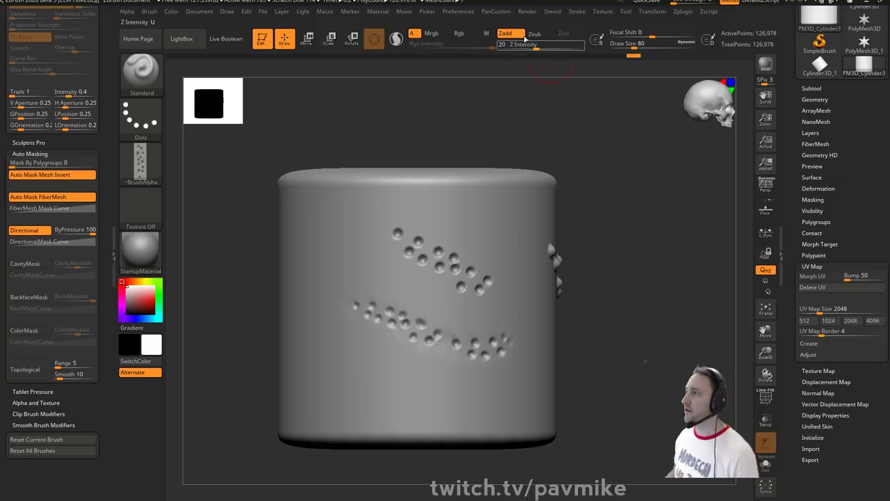
- Dock the Stroke palette and compare the Lazy Mouse settings of the XTractor and Standard brushes
{"action": "left_click", "coordinate": [576, 11]}
{"action": "left_click_drag", "start_coordinate": [573, 25], "coordinate": [100, 59]}
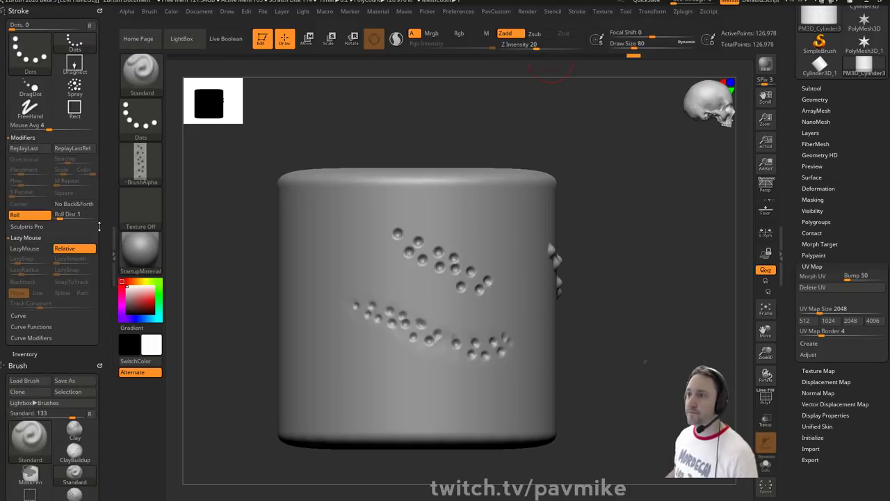
{"action": "key", "text": "g"}
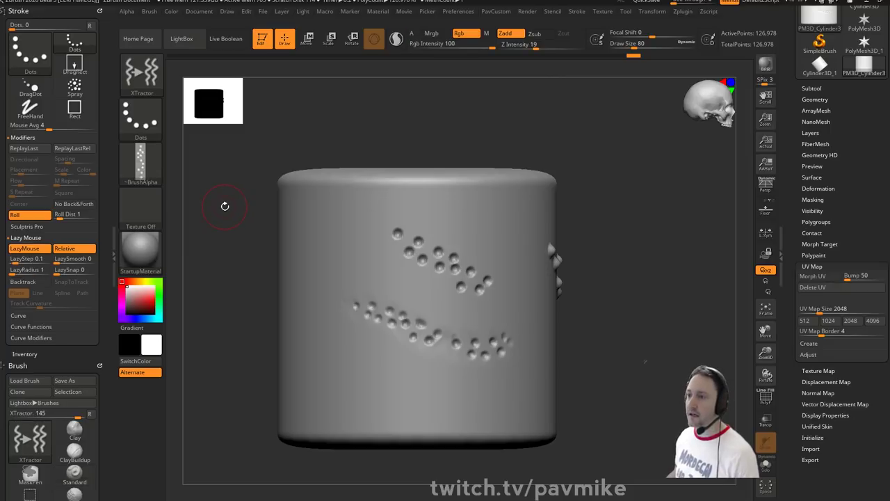
{"action": "key", "text": "b"}
{"action": "key", "text": "s"}
{"action": "key", "text": "t"}
{"action": "key", "text": "b"}
{"action": "key", "text": "x"}
{"action": "key", "text": "t"}
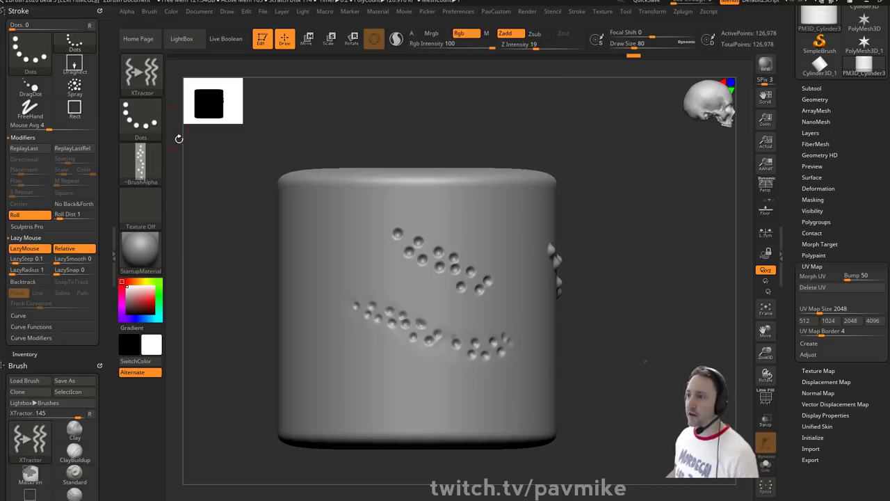
- Turn on LazyMouse for the Standard brush and set its LazyStep to 0.1
{"action": "left_click", "coordinate": [35, 249]}
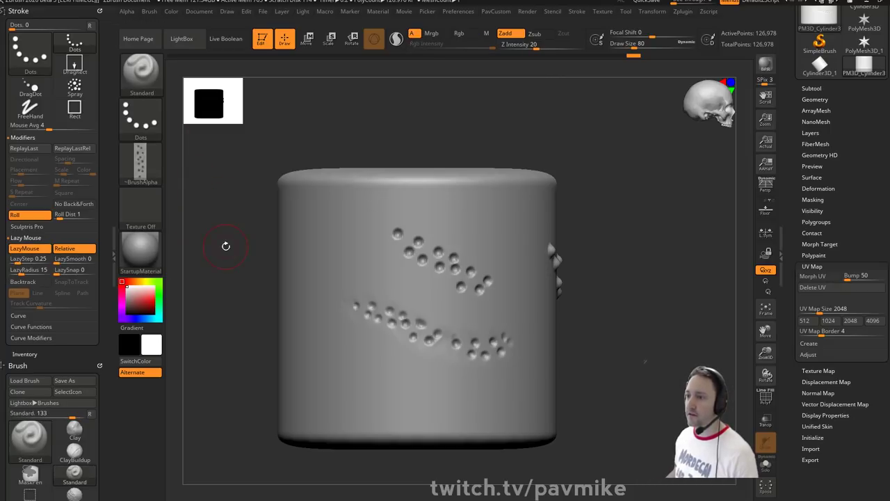
{"action": "key", "text": "g"}
{"action": "key", "text": "b"}
{"action": "key", "text": "s"}
{"action": "key", "text": "t"}
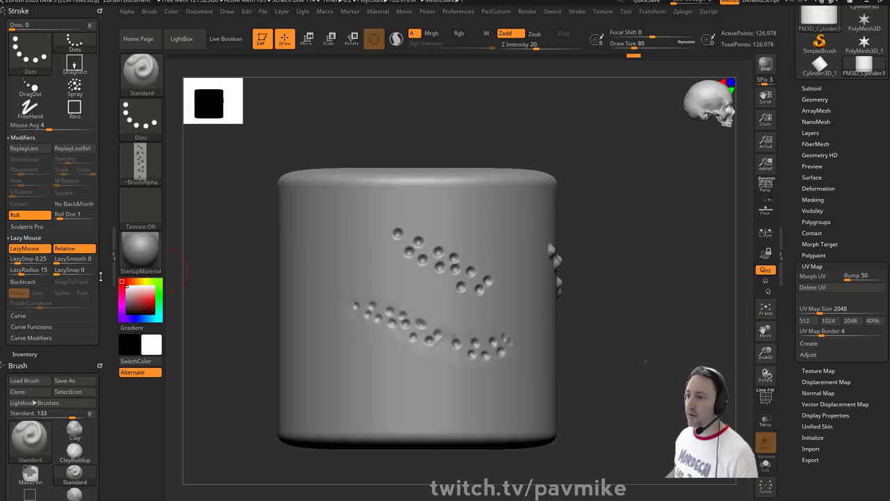
{"action": "key", "text": "Return"}
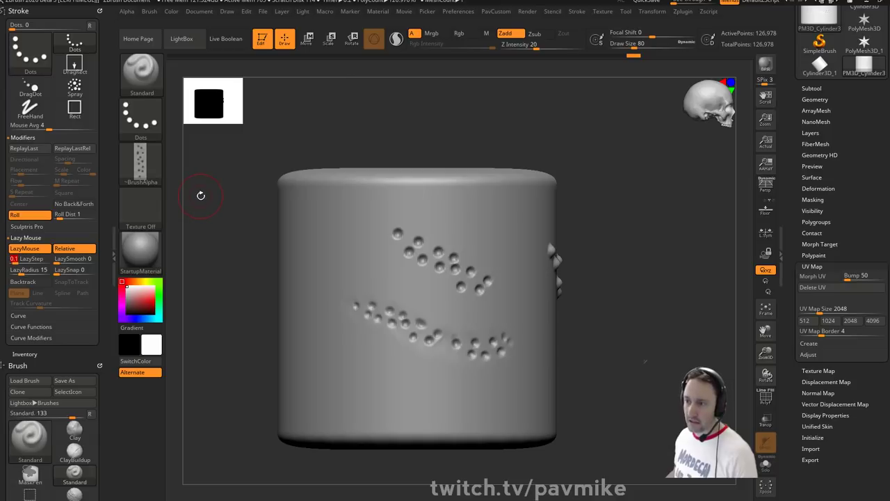
- Check XTractor's Lazy Mouse values again and set the Standard brush's LazyRadius to 1
{"action": "key", "text": "b"}
{"action": "key", "text": "x"}
{"action": "key", "text": "t"}
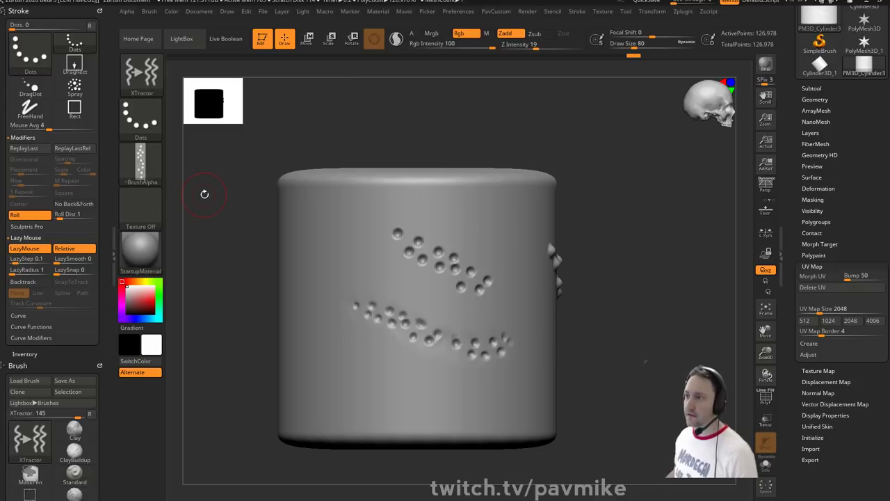
{"action": "key", "text": "b"}
{"action": "key", "text": "s"}
{"action": "key", "text": "t"}
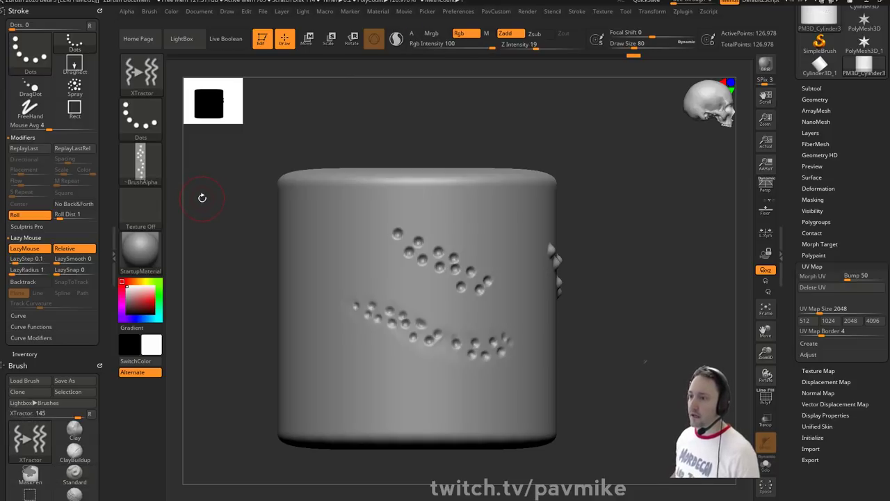
{"action": "left_click_drag", "start_coordinate": [20, 272], "coordinate": [6, 274]}
- Paint several test strokes of the captured bump alpha around the cylinder with the Standard brush
{"action": "left_click_drag", "start_coordinate": [657, 250], "coordinate": [704, 224], "text": "alt"}
{"action": "mouse_move", "coordinate": [336, 335]}
{"action": "left_mouse_down"}
{"action": "mouse_move", "coordinate": [458, 349]}
{"action": "mouse_move", "coordinate": [513, 340]}
{"action": "left_mouse_up"}
{"action": "left_click_drag", "start_coordinate": [682, 306], "coordinate": [615, 302]}
{"action": "left_click_drag", "start_coordinate": [415, 198], "coordinate": [473, 293]}
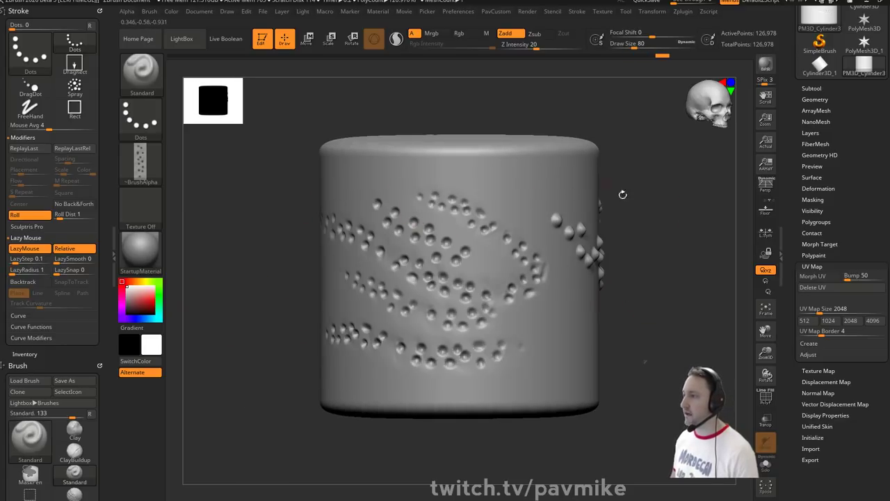
{"action": "left_click_drag", "start_coordinate": [622, 193], "coordinate": [606, 194]}
{"action": "left_click_drag", "start_coordinate": [682, 273], "coordinate": [615, 282]}
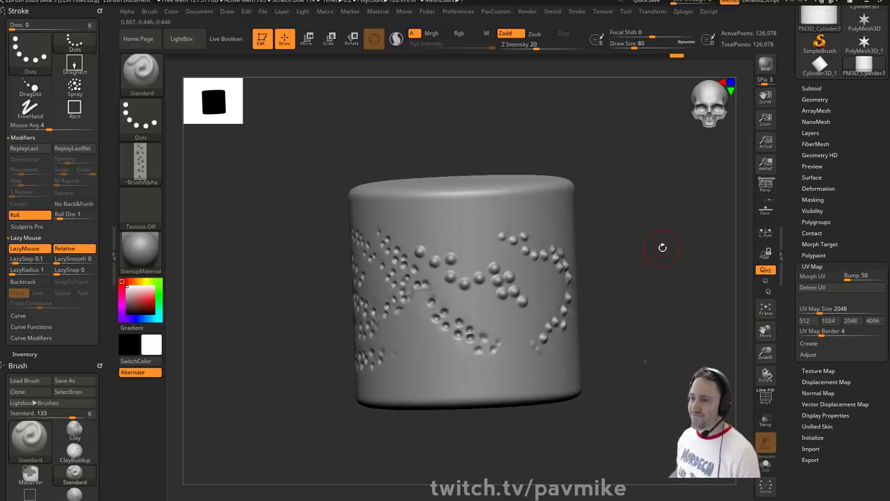
{"action": "left_click_drag", "start_coordinate": [546, 160], "coordinate": [435, 219]}
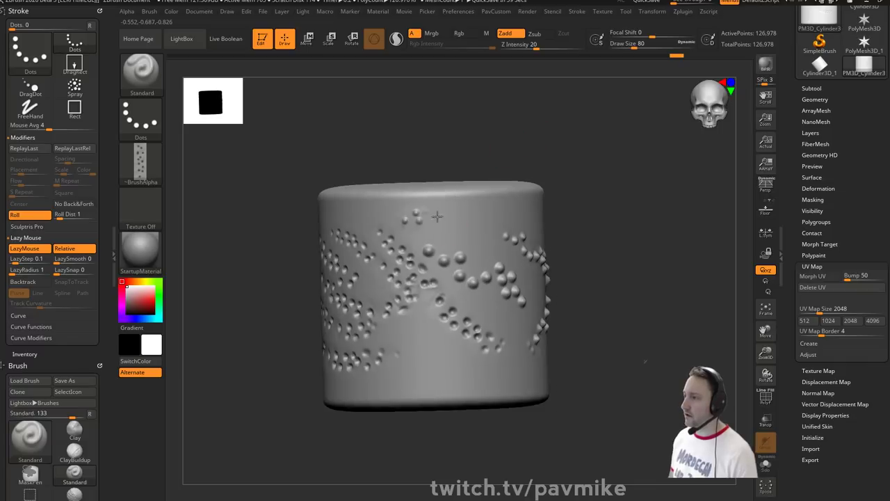
{"action": "left_click_drag", "start_coordinate": [501, 370], "coordinate": [532, 367]}
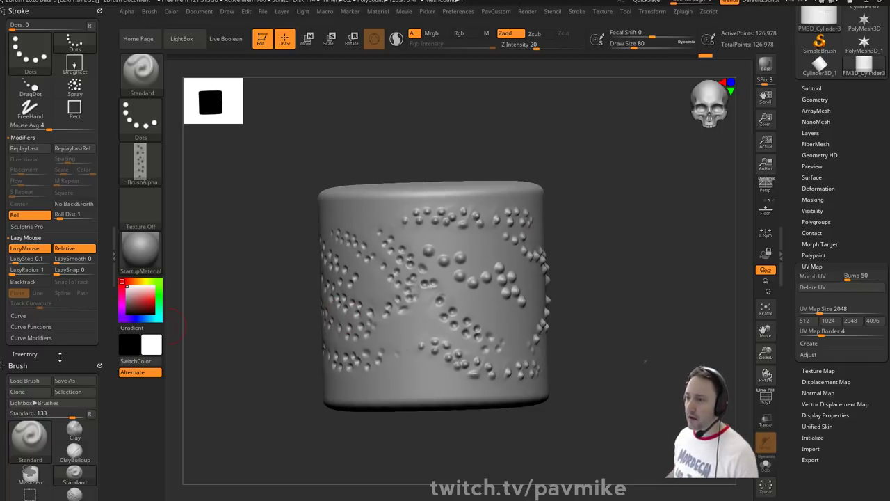
- Remove the docked Stroke and Brush palettes and dock the Alpha palette in their place
{"action": "left_click", "coordinate": [100, 11]}
{"action": "left_click", "coordinate": [100, 11]}
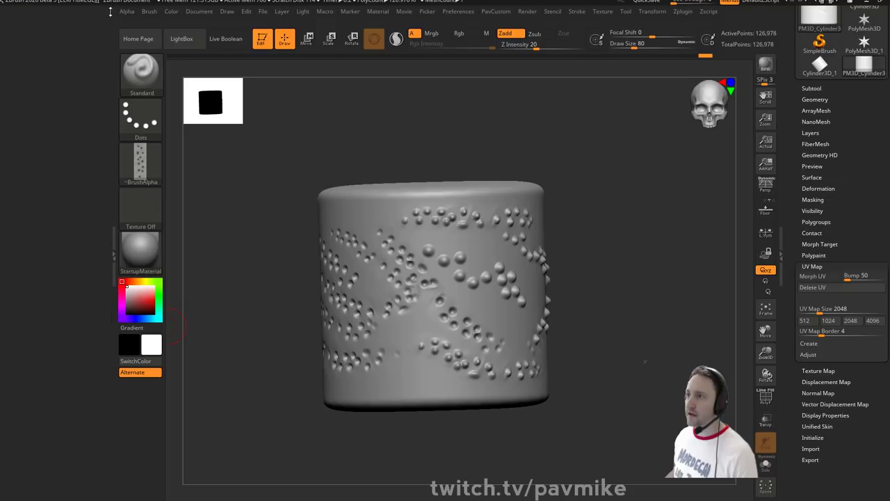
{"action": "left_click", "coordinate": [125, 12]}
{"action": "left_click_drag", "start_coordinate": [122, 21], "coordinate": [59, 40]}
- Undo all the sculpted bumps and test strokes back to the smooth, unsculpted cylinder
{"action": "mouse_move", "coordinate": [581, 209]}
{"action": "left_mouse_down"}
{"action": "mouse_move", "coordinate": [644, 213]}
{"action": "mouse_move", "coordinate": [546, 198]}
{"action": "left_mouse_up"}
{"action": "key", "text": "ctrl+z"}
{"action": "key", "text": "ctrl+z"}
{"action": "key", "text": "ctrl+z"}
{"action": "key", "text": "ctrl+z"}
{"action": "key", "text": "ctrl+z"}
{"action": "key", "text": "ctrl+z"}
{"action": "key", "text": "ctrl+z"}
{"action": "key", "text": "ctrl+z"}
{"action": "key", "text": "ctrl+z"}
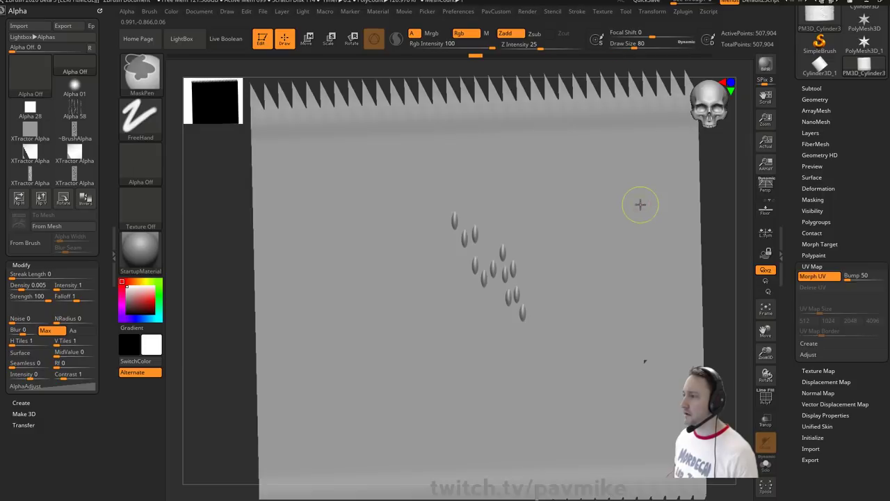
{"action": "key", "text": "ctrl+z"}
{"action": "key", "text": "ctrl+z"}
{"action": "key", "text": "ctrl+z"}
{"action": "key", "text": "ctrl+z"}
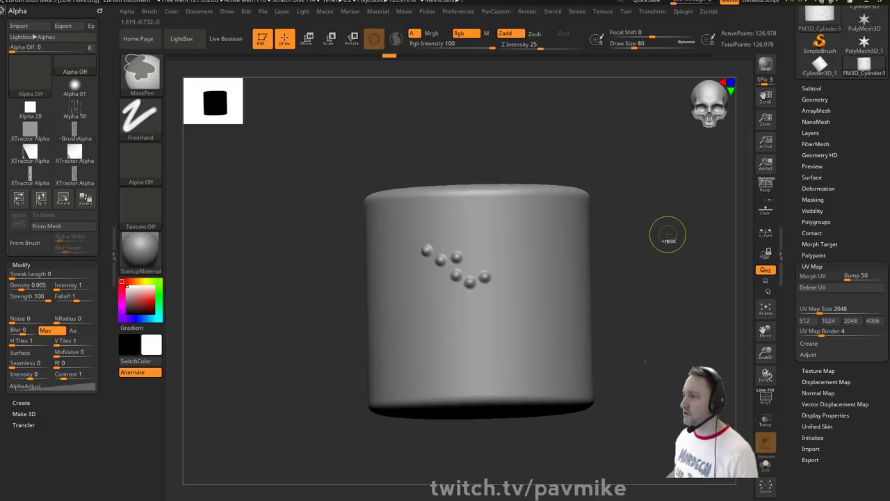
{"action": "key", "text": "ctrl+z"}
{"action": "key", "text": "ctrl+z"}
{"action": "key", "text": "ctrl+z"}
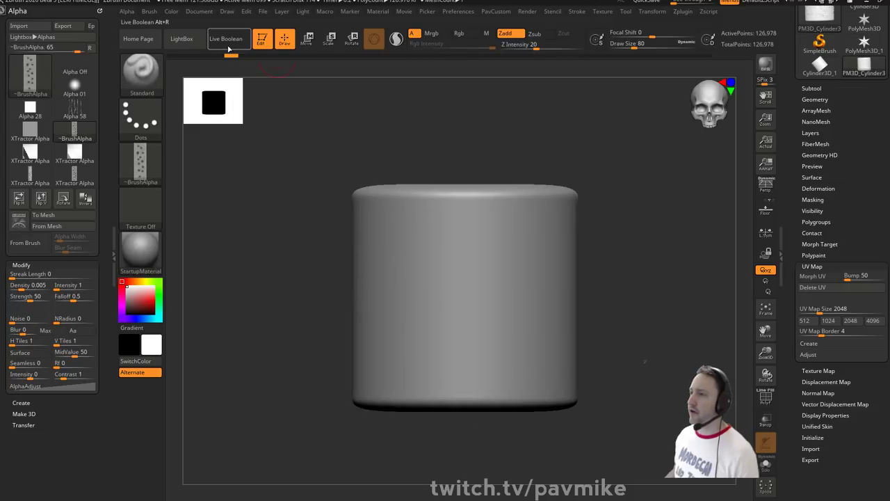
- Carve a straight groove along the cylinder's side with the DamStandard brush at Draw Size 51, accepting the removal of newer undo history
{"action": "mouse_move", "coordinate": [587, 263]}
{"action": "left_mouse_down"}
{"action": "mouse_move", "coordinate": [670, 173]}
{"action": "mouse_move", "coordinate": [628, 195]}
{"action": "mouse_move", "coordinate": [670, 283]}
{"action": "mouse_move", "coordinate": [666, 221]}
{"action": "mouse_move", "coordinate": [660, 239]}
{"action": "left_mouse_up"}
{"action": "key", "text": "b"}
{"action": "key", "text": "d"}
{"action": "key", "text": "s"}
{"action": "key", "text": "s"}
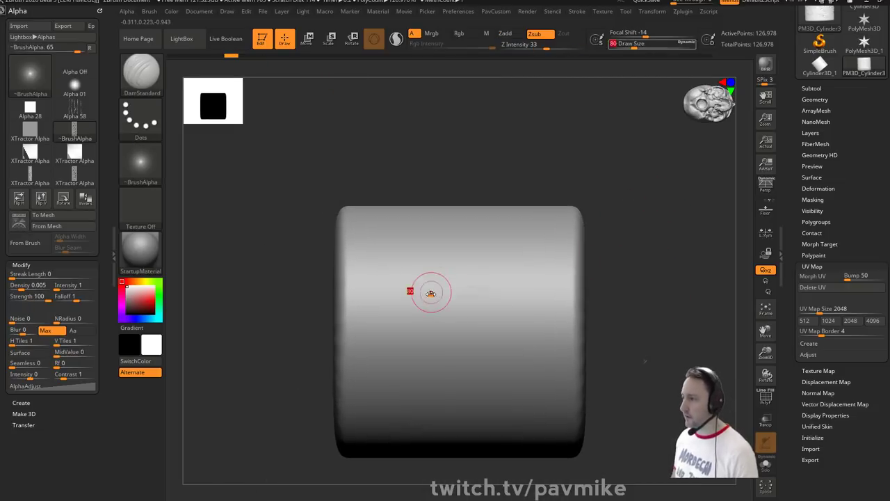
{"action": "left_click_drag", "start_coordinate": [400, 302], "coordinate": [462, 300]}
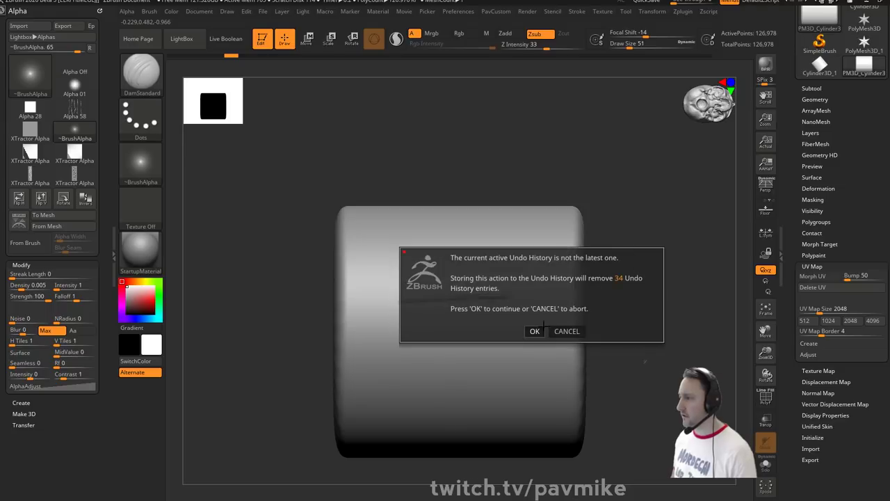
{"action": "left_click", "coordinate": [535, 331]}
{"action": "mouse_move", "coordinate": [622, 243]}
{"action": "left_mouse_down"}
{"action": "mouse_move", "coordinate": [656, 278]}
{"action": "mouse_move", "coordinate": [653, 256]}
{"action": "mouse_move", "coordinate": [676, 239]}
{"action": "left_mouse_up"}
{"action": "left_click_drag", "start_coordinate": [363, 306], "coordinate": [513, 297]}
- Tighten the carved groove by running the Pinch brush along its length
{"action": "mouse_move", "coordinate": [660, 269]}
{"action": "left_mouse_down"}
{"action": "mouse_move", "coordinate": [679, 284]}
{"action": "mouse_move", "coordinate": [605, 263]}
{"action": "left_mouse_up"}
{"action": "key", "text": "b"}
{"action": "key", "text": "p"}
{"action": "key", "text": "i"}
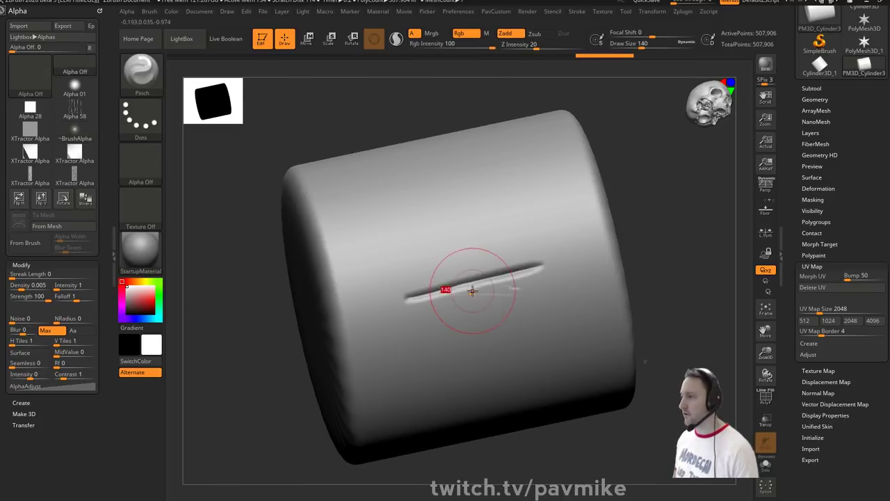
{"action": "left_click_drag", "start_coordinate": [432, 292], "coordinate": [562, 266]}
{"action": "mouse_move", "coordinate": [685, 253]}
{"action": "left_mouse_down", "text": "shift"}
{"action": "mouse_move", "coordinate": [679, 256]}
{"action": "mouse_move", "coordinate": [689, 254]}
{"action": "left_mouse_up", "text": "shift"}
- Capture the groove as an alpha with the XTractor brush at Draw Size 62
{"action": "key", "text": "s"}
{"action": "key", "text": "b"}
{"action": "key", "text": "x"}
{"action": "key", "text": "t"}
{"action": "left_click_drag", "start_coordinate": [668, 234], "coordinate": [610, 225], "text": "alt"}
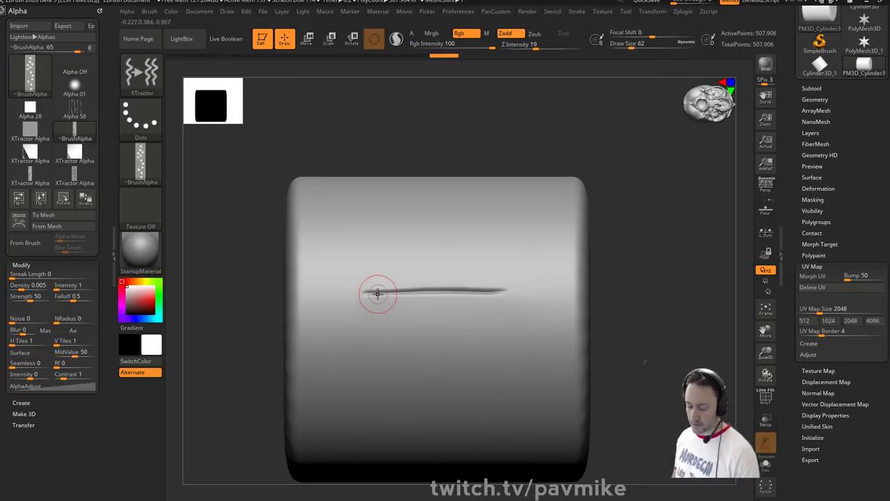
{"action": "key", "text": "g"}
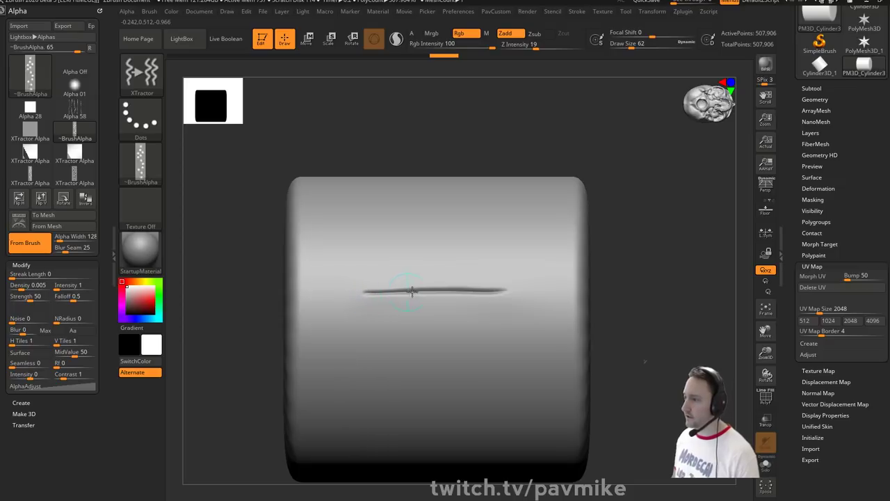
{"action": "left_click_drag", "start_coordinate": [668, 238], "coordinate": [658, 285], "text": "alt"}
{"action": "left_click_drag", "start_coordinate": [585, 289], "coordinate": [487, 281]}
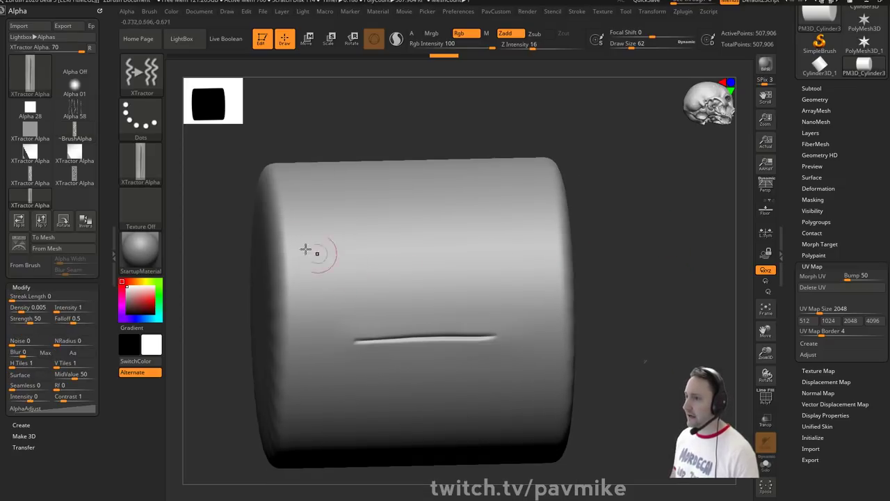
- Test the captured groove alpha with strokes on the smooth area above the groove
{"action": "left_click_drag", "start_coordinate": [339, 237], "coordinate": [442, 240]}
{"action": "mouse_move", "coordinate": [450, 241]}
{"action": "left_mouse_down"}
{"action": "mouse_move", "coordinate": [507, 279]}
{"action": "mouse_move", "coordinate": [526, 355]}
{"action": "mouse_move", "coordinate": [431, 400]}
{"action": "mouse_move", "coordinate": [323, 351]}
{"action": "mouse_move", "coordinate": [308, 228]}
{"action": "mouse_move", "coordinate": [460, 183]}
{"action": "left_mouse_up"}
{"action": "left_click_drag", "start_coordinate": [671, 240], "coordinate": [639, 242]}
- Undo the groove alpha test strokes and the pinching of the carved groove
{"action": "key", "text": "ctrl+z"}
{"action": "key", "text": "ctrl+z"}
{"action": "key", "text": "ctrl+z"}
{"action": "key", "text": "ctrl+z"}
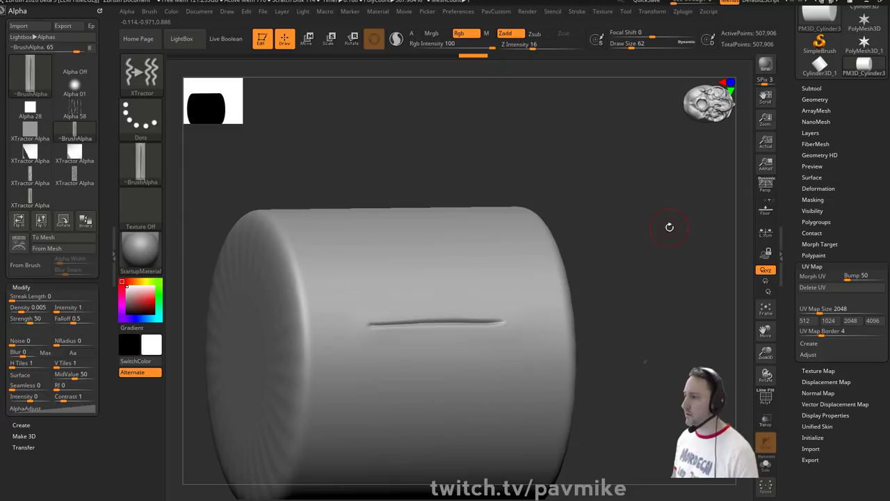
{"action": "key", "text": "ctrl+z"}
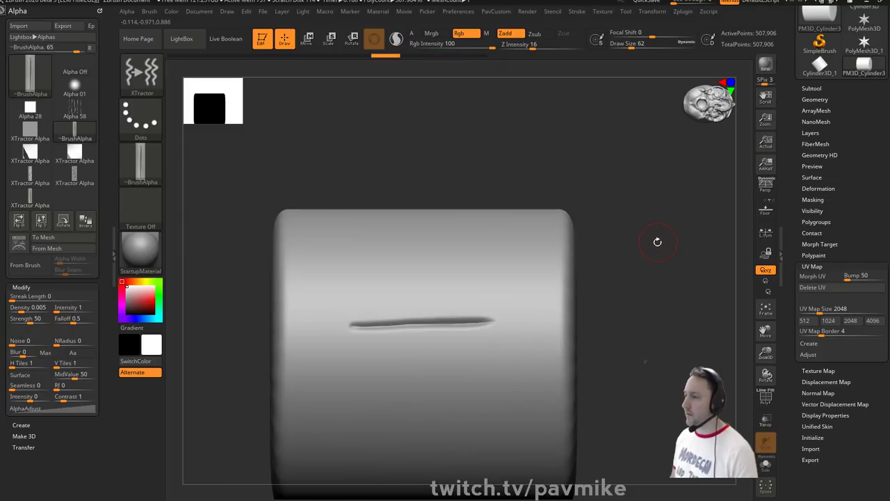
{"action": "key", "text": "ctrl+z"}
- Pinch the groove again along its full length with the Pinch brush at Draw Size 116
{"action": "key", "text": "b"}
{"action": "key", "text": "p"}
{"action": "key", "text": "i"}
{"action": "left_click_drag", "start_coordinate": [359, 309], "coordinate": [494, 307]}
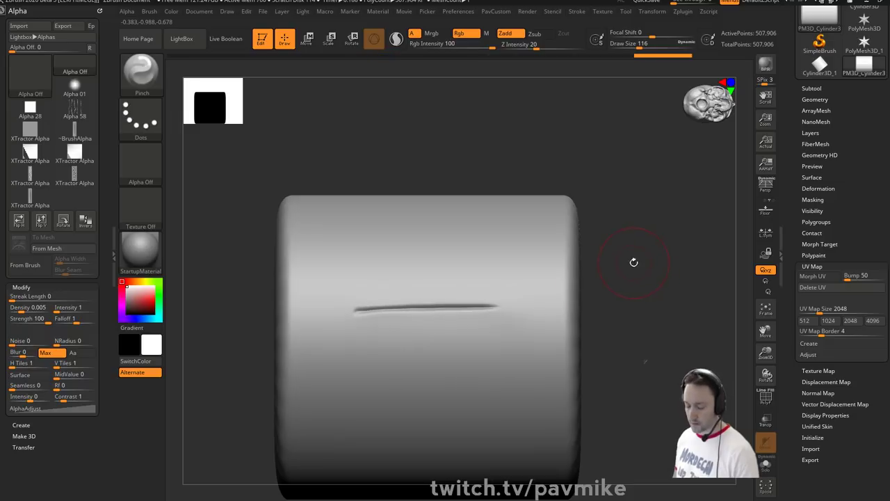
- Switch to the Standard brush at Draw Size 29, try a stroke along the groove's edge and undo it
{"action": "key", "text": "b"}
{"action": "key", "text": "s"}
{"action": "key", "text": "t"}
{"action": "key", "text": "s"}
{"action": "key", "text": "s"}
{"action": "mouse_move", "coordinate": [426, 301]}
{"action": "left_mouse_down"}
{"action": "mouse_move", "coordinate": [386, 305]}
{"action": "mouse_move", "coordinate": [443, 303]}
{"action": "left_mouse_up"}
{"action": "key", "text": "ctrl+z"}
- Set the Standard brush's alpha to Alpha Off and its stroke type to Dots
{"action": "left_click", "coordinate": [142, 165]}
{"action": "left_click", "coordinate": [195, 175]}
{"action": "left_click", "coordinate": [144, 123]}
{"action": "left_click", "coordinate": [198, 128]}
- Reset all brushes to their default settings
{"action": "left_click", "coordinate": [149, 12]}
{"action": "scroll", "coordinate": [152, 220], "scroll_direction": "down", "scroll_amount": 5}
{"action": "scroll", "coordinate": [153, 219], "scroll_direction": "down", "scroll_amount": 3}
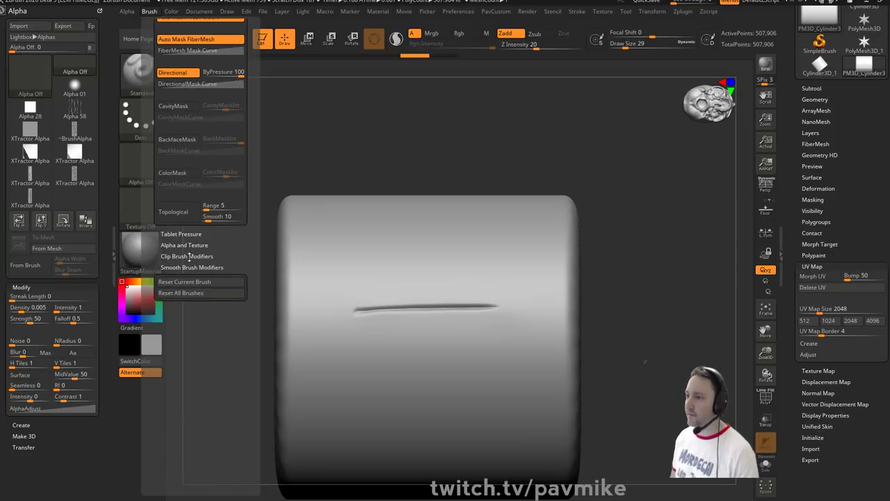
{"action": "left_click", "coordinate": [195, 293]}
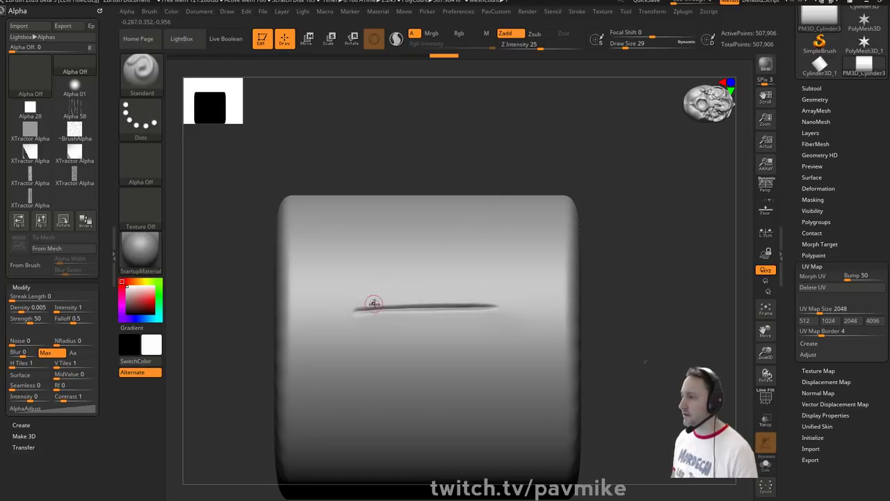
- Build up a raised edge along the groove with the Standard brush and smooth the surface beside it
{"action": "left_click_drag", "start_coordinate": [374, 304], "coordinate": [485, 310]}
{"action": "key", "text": "shift"}
{"action": "left_click_drag", "start_coordinate": [387, 298], "coordinate": [473, 294], "text": "shift"}
- Choose SmoothStronger as the smoothing brush and look through the Smooth brush folder in LightBox
{"action": "left_click", "coordinate": [152, 89]}
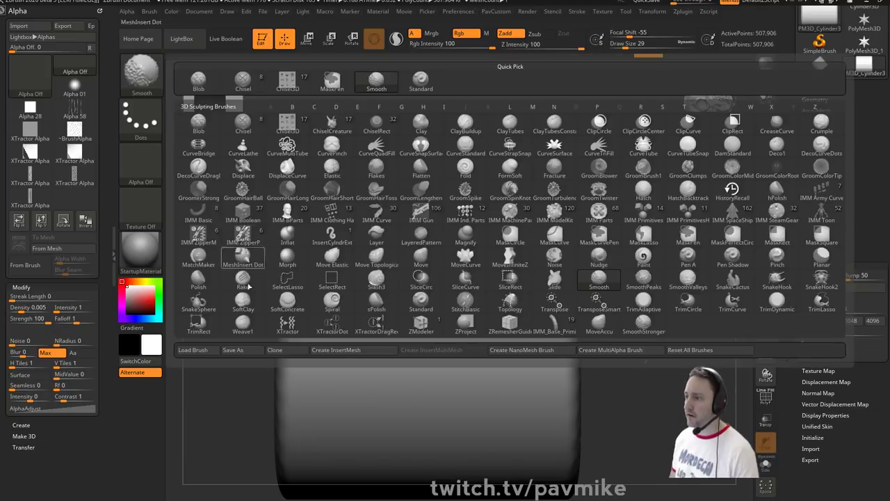
{"action": "left_click", "coordinate": [644, 324]}
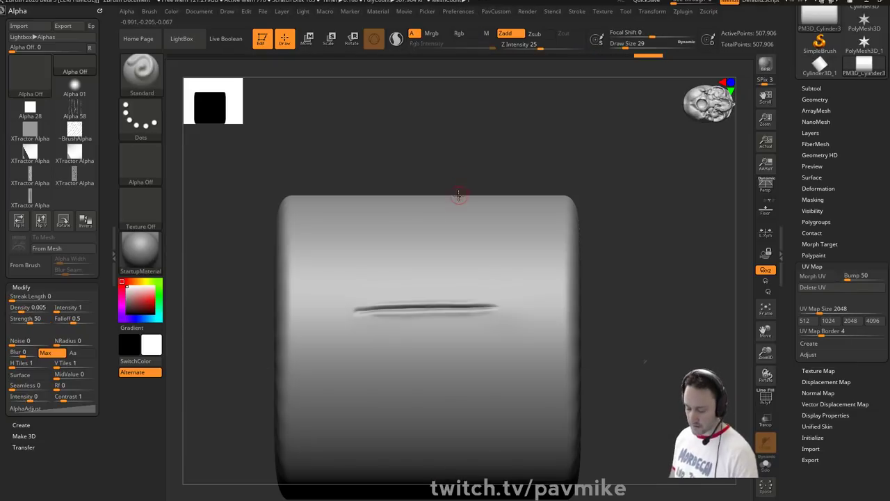
{"action": "key", "text": "comma"}
{"action": "left_click", "coordinate": [276, 68]}
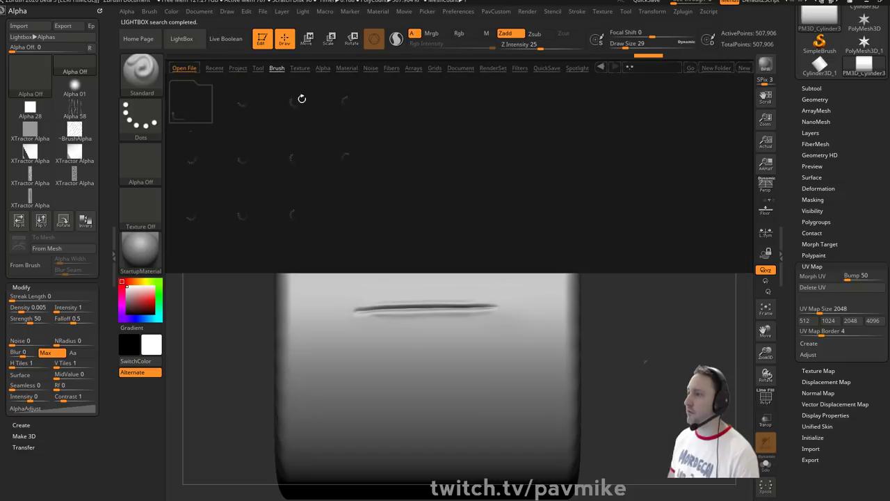
{"action": "mouse_move", "coordinate": [578, 201]}
{"action": "left_mouse_down"}
{"action": "mouse_move", "coordinate": [456, 201]}
{"action": "mouse_move", "coordinate": [500, 209]}
{"action": "left_mouse_up"}
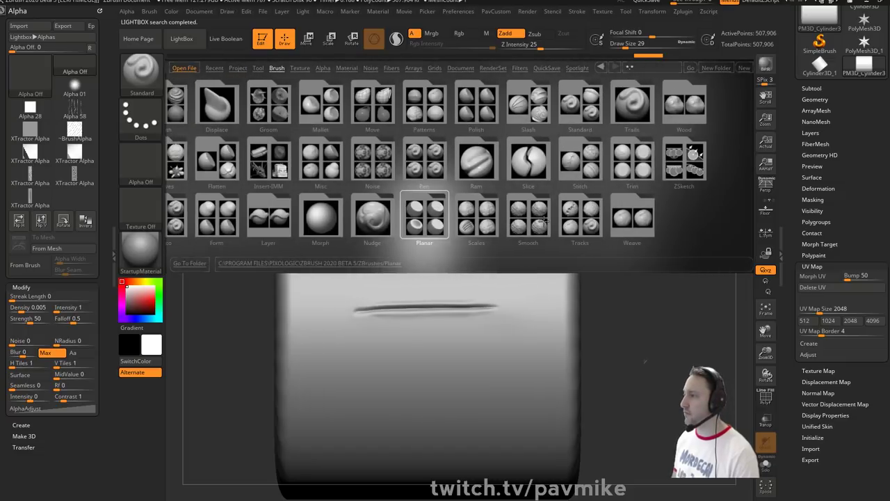
{"action": "double_click", "coordinate": [546, 221]}
{"action": "key", "text": "comma"}
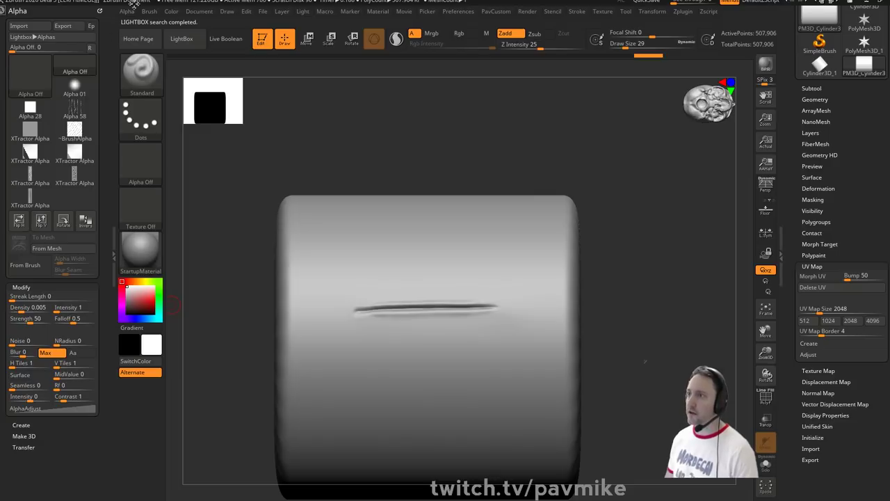
- Examine the SmoothStronger brush's settings, including its Smooth Brush Modifiers
{"action": "left_click", "coordinate": [150, 11]}
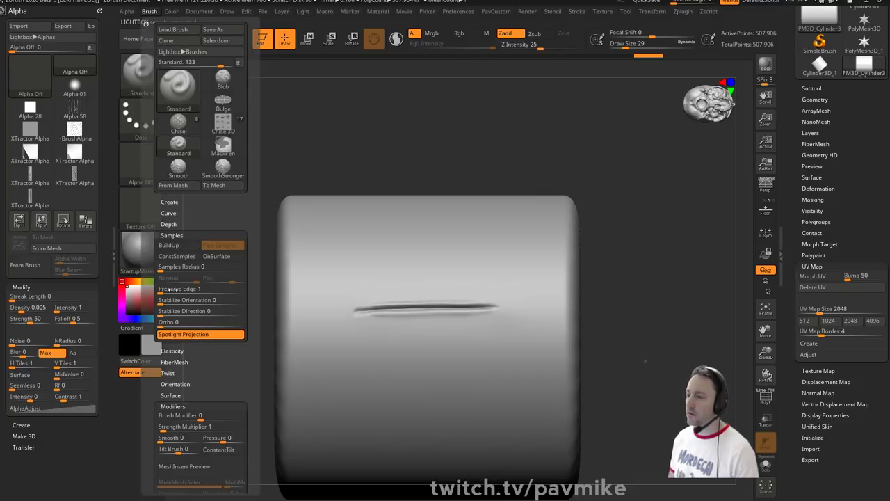
{"action": "left_click", "coordinate": [173, 406], "text": "shift"}
{"action": "left_click", "coordinate": [177, 427]}
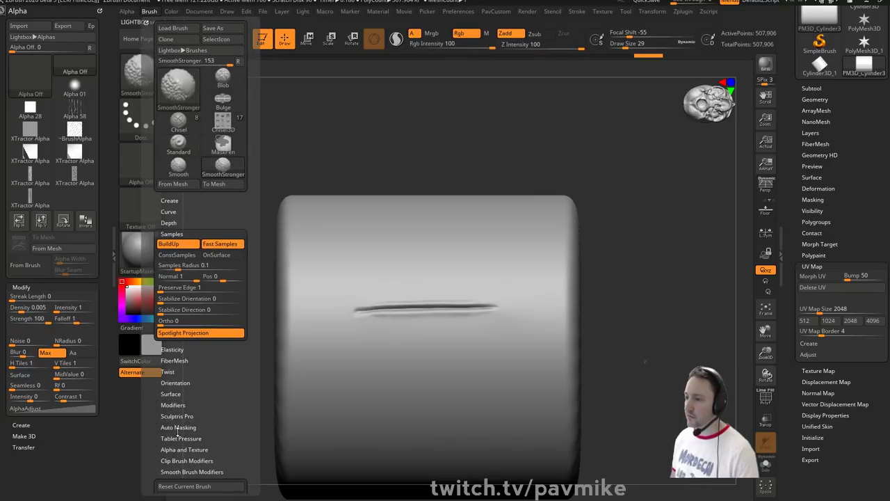
{"action": "left_click", "coordinate": [176, 472]}
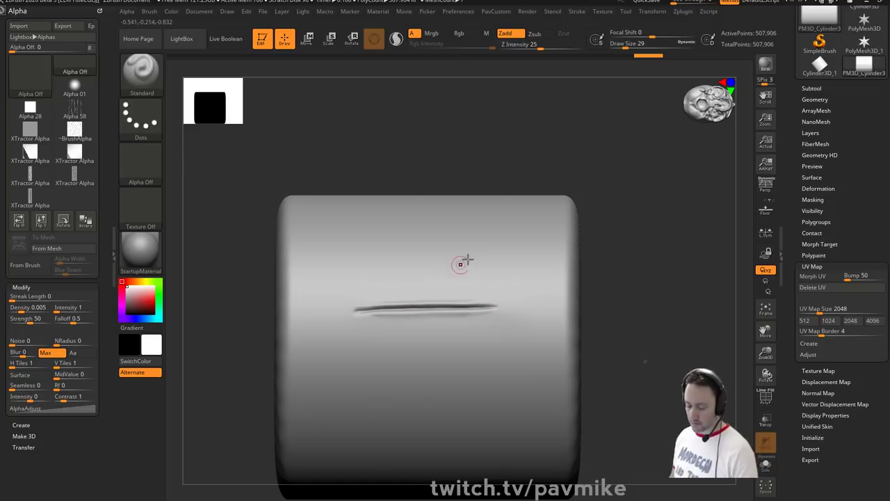
- Select the XTractor brush, set the draw size to 41, and capture the groove as an alpha with From Brush
{"action": "key", "text": "b"}
{"action": "key", "text": "x"}
{"action": "key", "text": "t"}
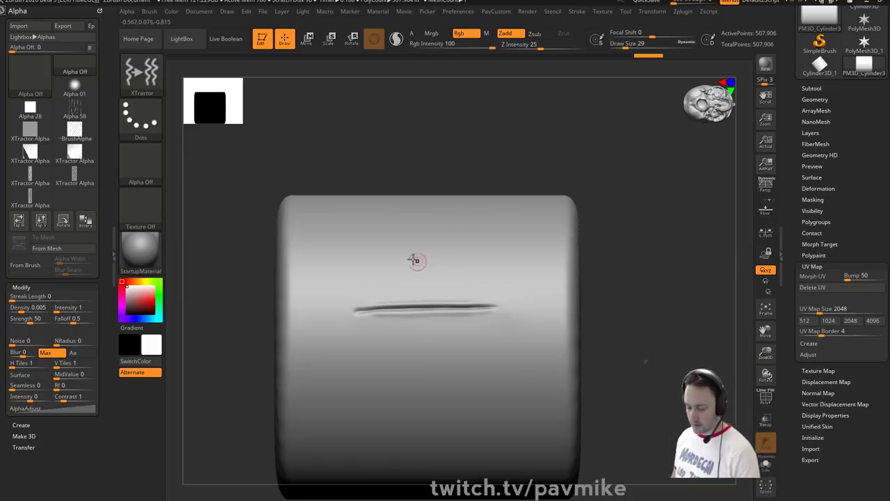
{"action": "key", "text": "s"}
{"action": "left_click_drag", "start_coordinate": [380, 307], "coordinate": [384, 309]}
{"action": "key", "text": "g"}
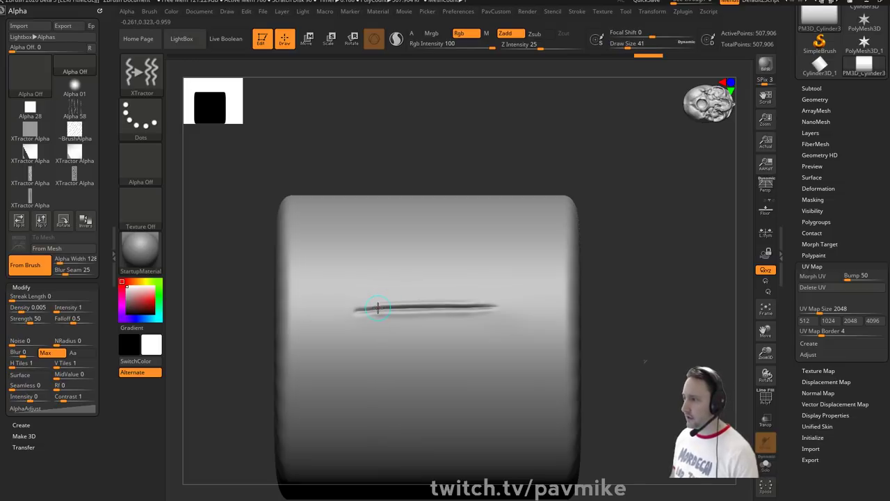
{"action": "left_click_drag", "start_coordinate": [474, 306], "coordinate": [476, 306]}
- Test the captured groove alpha with a stroke above the original groove, and undo it
{"action": "mouse_move", "coordinate": [641, 191]}
{"action": "left_mouse_down", "text": "alt"}
{"action": "mouse_move", "coordinate": [631, 225]}
{"action": "mouse_move", "coordinate": [592, 268]}
{"action": "left_mouse_up", "text": "alt"}
{"action": "mouse_move", "coordinate": [364, 258]}
{"action": "left_mouse_down"}
{"action": "mouse_move", "coordinate": [460, 259]}
{"action": "mouse_move", "coordinate": [511, 317]}
{"action": "mouse_move", "coordinate": [480, 400]}
{"action": "mouse_move", "coordinate": [340, 365]}
{"action": "mouse_move", "coordinate": [327, 282]}
{"action": "mouse_move", "coordinate": [408, 254]}
{"action": "left_mouse_up"}
{"action": "right_click_drag", "start_coordinate": [668, 247], "coordinate": [666, 252]}
{"action": "key", "text": "ctrl+z"}
{"action": "left_click_drag", "start_coordinate": [656, 248], "coordinate": [630, 226]}
{"action": "left_click_drag", "start_coordinate": [411, 206], "coordinate": [420, 175], "text": "alt"}
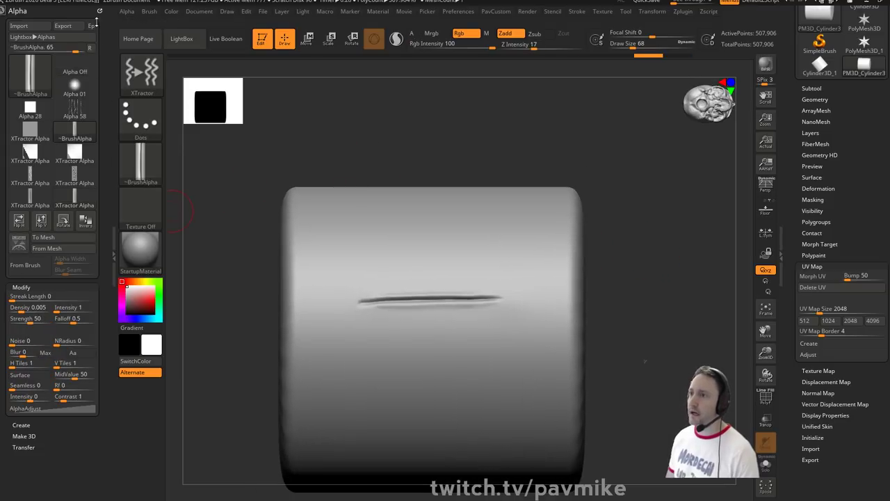
- Capture the groove again with From Brush, using Blur Seam 0 and a draw size of 68
{"action": "key", "text": "shift"}
{"action": "left_click", "coordinate": [22, 286]}
{"action": "left_click", "coordinate": [22, 286]}
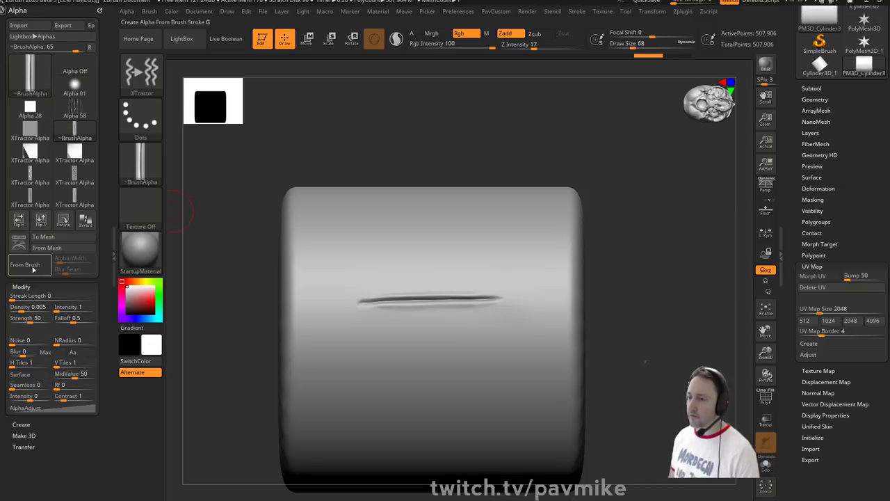
{"action": "key", "text": "g"}
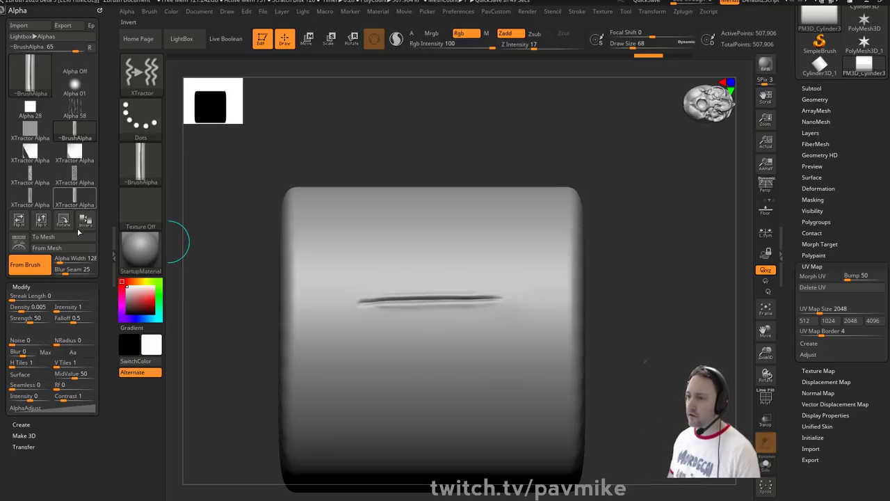
{"action": "left_click_drag", "start_coordinate": [66, 270], "coordinate": [50, 270]}
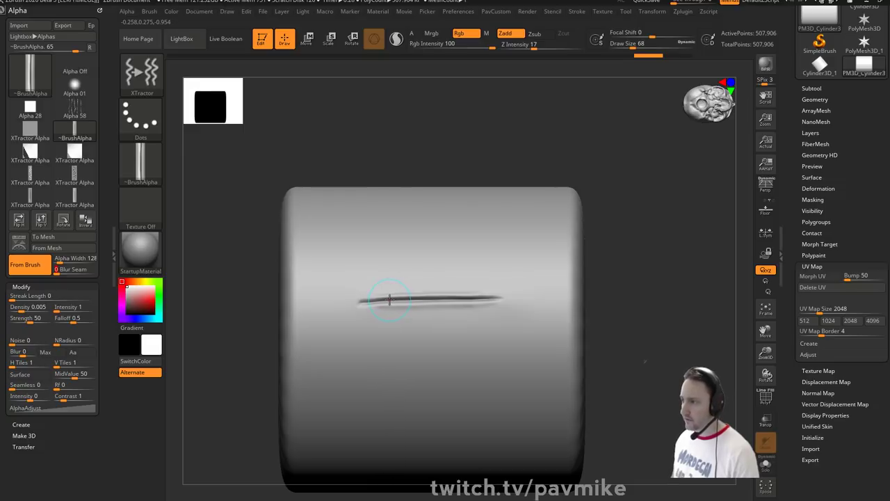
{"action": "left_click_drag", "start_coordinate": [476, 299], "coordinate": [479, 300]}
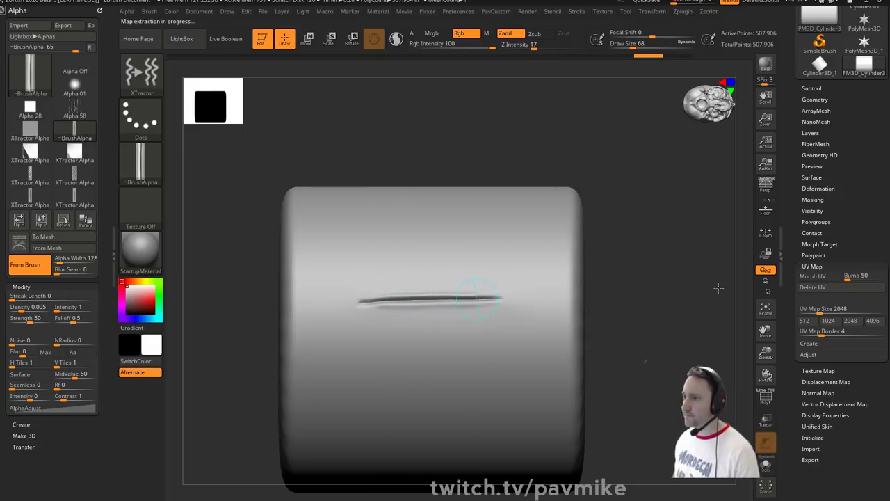
- Test the new alpha with a long curved stroke around the groove, inspect the pattern and alpha preview, and undo the stroke
{"action": "left_click_drag", "start_coordinate": [703, 260], "coordinate": [695, 288], "text": "alt"}
{"action": "mouse_move", "coordinate": [342, 268]}
{"action": "left_mouse_down"}
{"action": "mouse_move", "coordinate": [494, 281]}
{"action": "mouse_move", "coordinate": [533, 362]}
{"action": "mouse_move", "coordinate": [464, 400]}
{"action": "left_mouse_up"}
{"action": "mouse_move", "coordinate": [676, 258]}
{"action": "left_mouse_down"}
{"action": "mouse_move", "coordinate": [674, 286]}
{"action": "mouse_move", "coordinate": [685, 263]}
{"action": "left_mouse_up"}
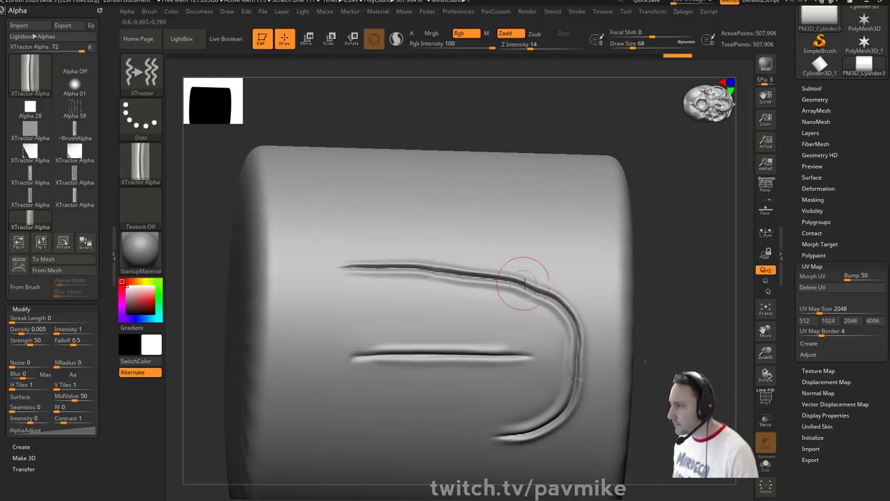
{"action": "left_click_drag", "start_coordinate": [673, 365], "coordinate": [699, 325], "text": "alt"}
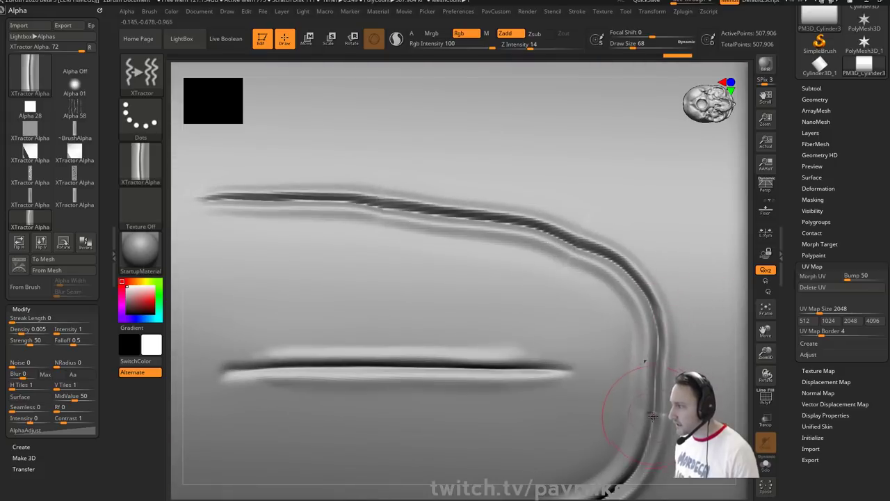
{"action": "mouse_move", "coordinate": [138, 169]}
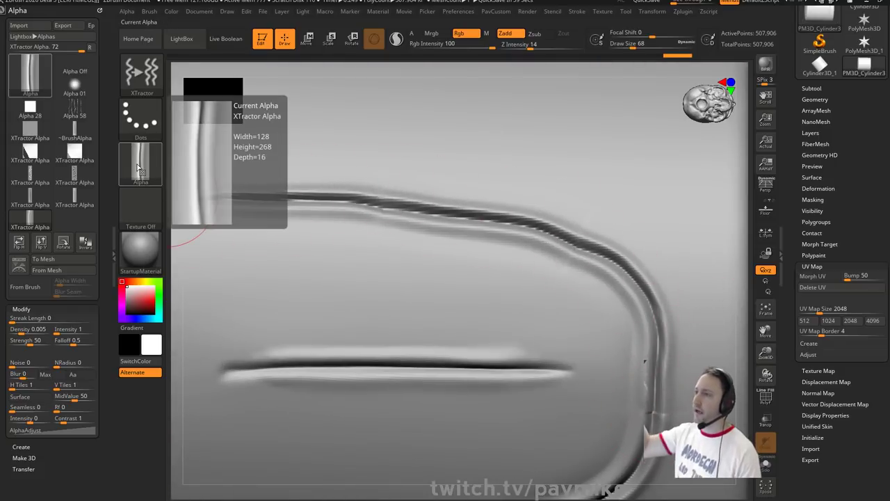
{"action": "mouse_move", "coordinate": [742, 198]}
{"action": "left_mouse_down", "text": "alt"}
{"action": "mouse_move", "coordinate": [665, 165]}
{"action": "mouse_move", "coordinate": [538, 213]}
{"action": "mouse_move", "coordinate": [728, 215]}
{"action": "mouse_move", "coordinate": [665, 217]}
{"action": "mouse_move", "coordinate": [647, 231]}
{"action": "mouse_move", "coordinate": [659, 205]}
{"action": "left_mouse_up", "text": "alt"}
{"action": "key", "text": "ctrl+z"}
- Switch to the Standard brush and set its draw size to 27
{"action": "key", "text": "s"}
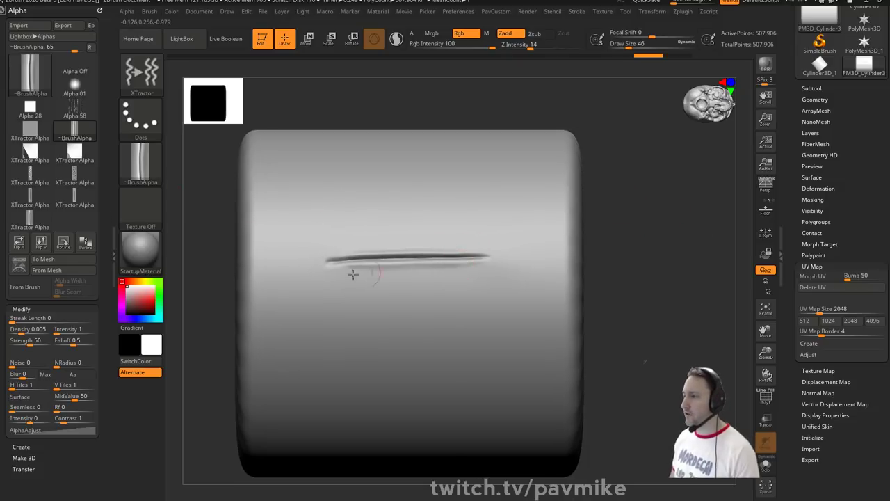
{"action": "mouse_move", "coordinate": [610, 241]}
{"action": "left_mouse_down"}
{"action": "mouse_move", "coordinate": [624, 241]}
{"action": "mouse_move", "coordinate": [614, 246]}
{"action": "left_mouse_up"}
{"action": "key", "text": "b"}
{"action": "key", "text": "s"}
{"action": "key", "text": "t"}
{"action": "key", "text": "s"}
{"action": "mouse_move", "coordinate": [623, 244]}
{"action": "left_mouse_down", "text": "alt"}
{"action": "mouse_move", "coordinate": [629, 266]}
{"action": "mouse_move", "coordinate": [656, 239]}
{"action": "mouse_move", "coordinate": [646, 217]}
{"action": "left_mouse_up", "text": "alt"}
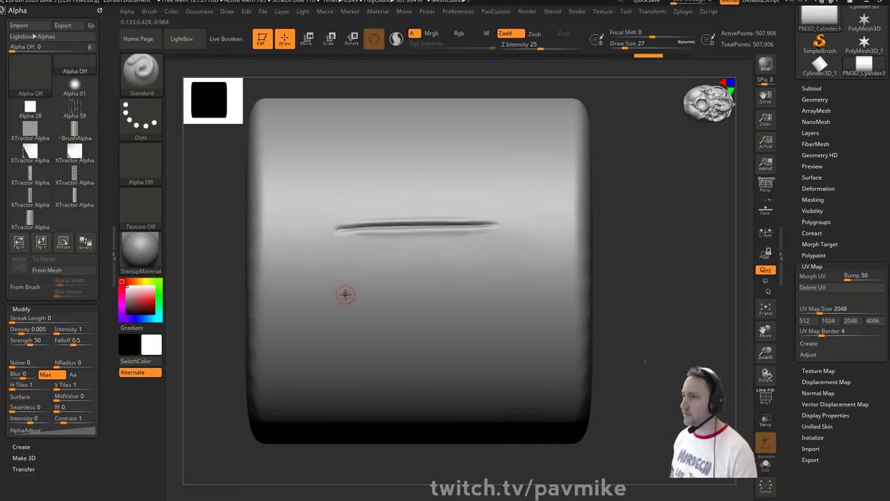
- Try straight strokes below the groove, first as is and again with LazyRadius 104, undoing each one
{"action": "left_click_drag", "start_coordinate": [485, 284], "coordinate": [492, 284]}
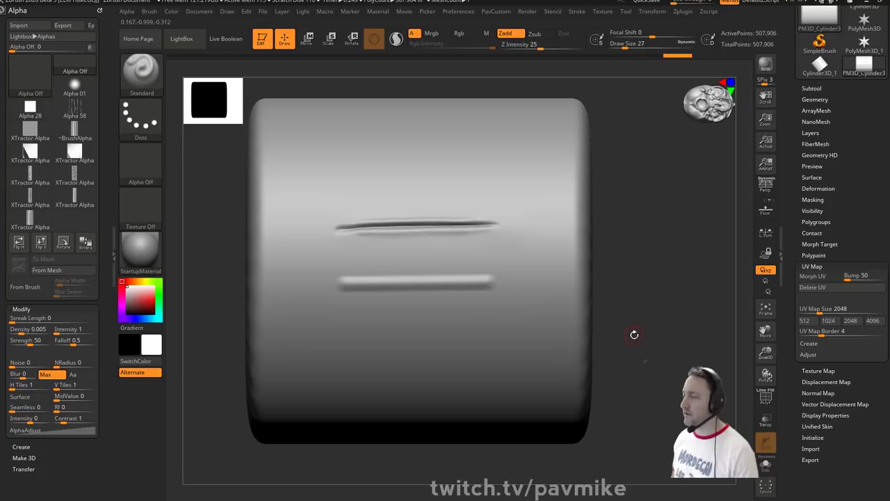
{"action": "key", "text": "ctrl+z"}
{"action": "left_click", "coordinate": [580, 12]}
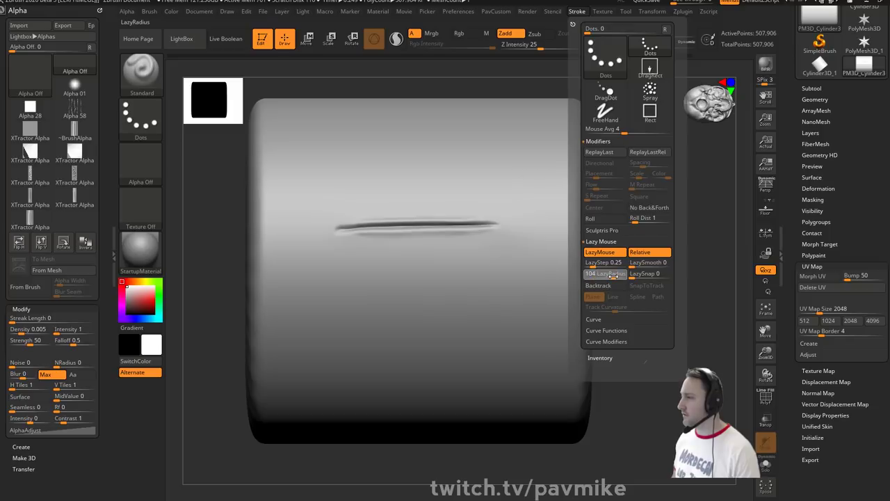
{"action": "left_click_drag", "start_coordinate": [310, 276], "coordinate": [515, 276]}
{"action": "key", "text": "ctrl+z"}
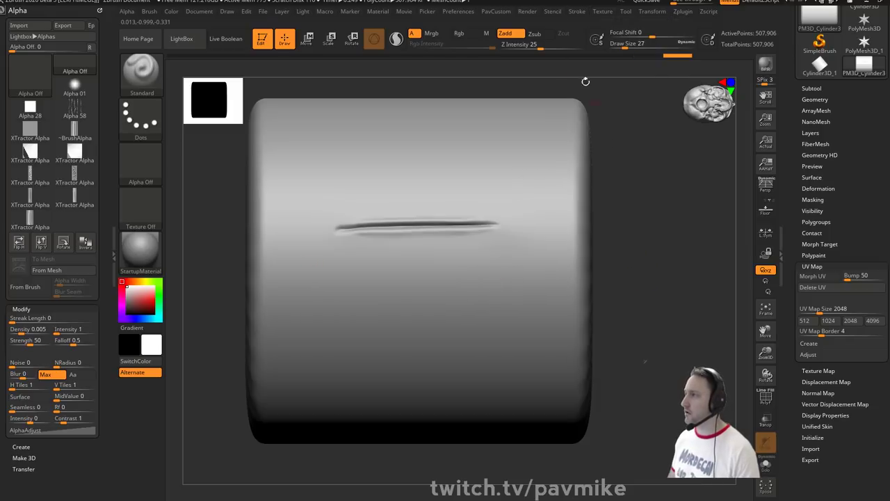
- Reduce the LazyRadius and draw a straight horizontal ridge below the groove, with the draw size reduced to 13
{"action": "left_click", "coordinate": [577, 12]}
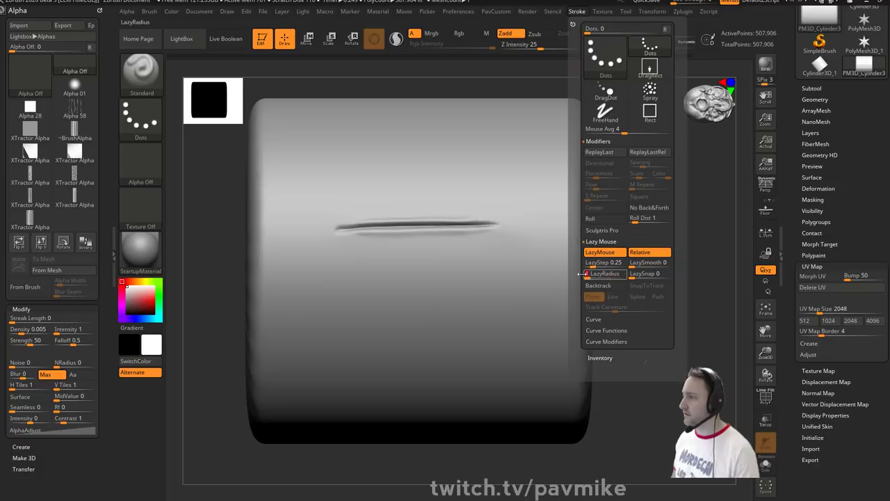
{"action": "left_click_drag", "start_coordinate": [418, 283], "coordinate": [513, 280]}
{"action": "key", "text": "bracketleft"}
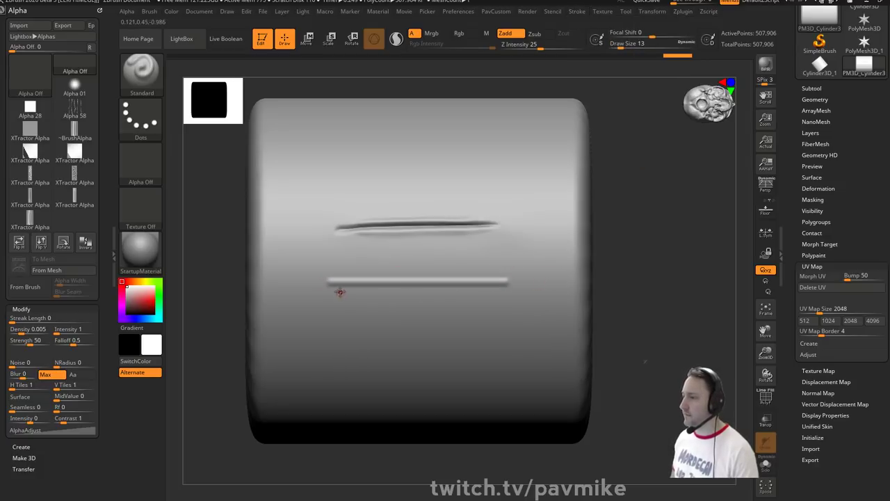
- Draw a parallel ridge just below the first, undoing and redrawing as needed, and carve a straight groove between the two
{"action": "left_click_drag", "start_coordinate": [498, 291], "coordinate": [506, 287]}
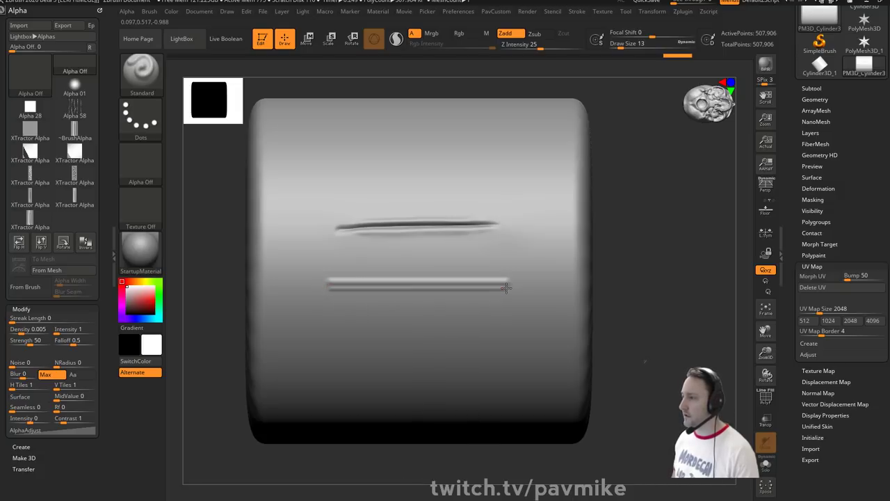
{"action": "key", "text": "ctrl+z"}
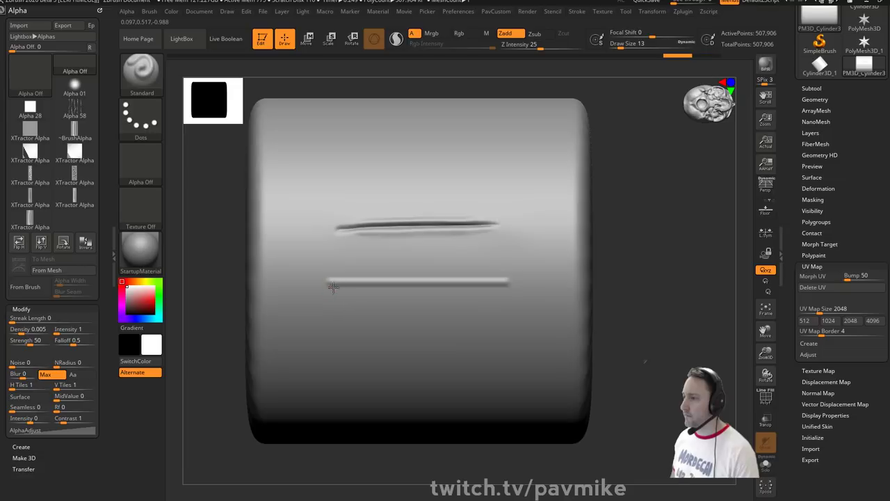
{"action": "left_click_drag", "start_coordinate": [438, 290], "coordinate": [506, 287]}
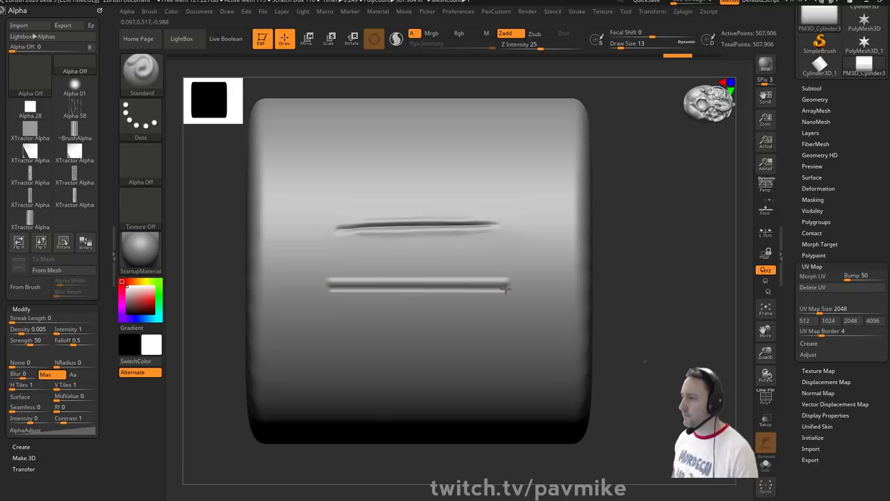
{"action": "key", "text": "ctrl"}
{"action": "key", "text": "ctrl+z"}
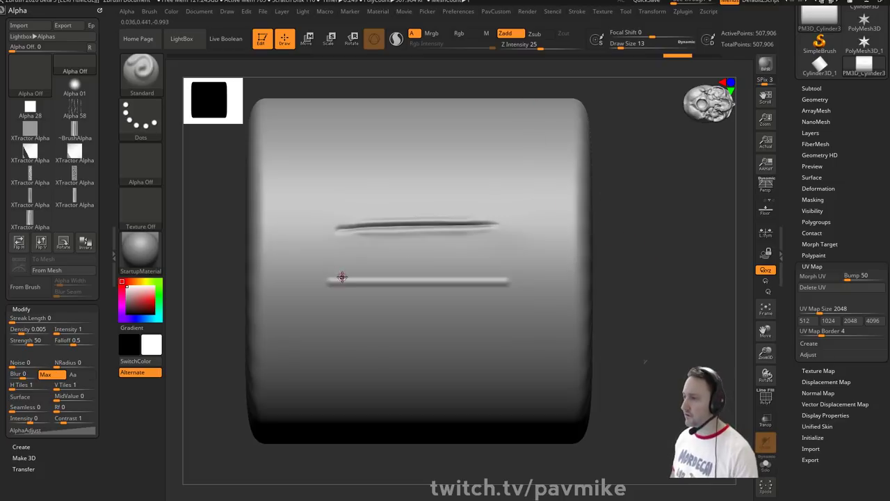
{"action": "left_click_drag", "start_coordinate": [328, 288], "coordinate": [505, 285]}
{"action": "key", "text": "ctrl+z"}
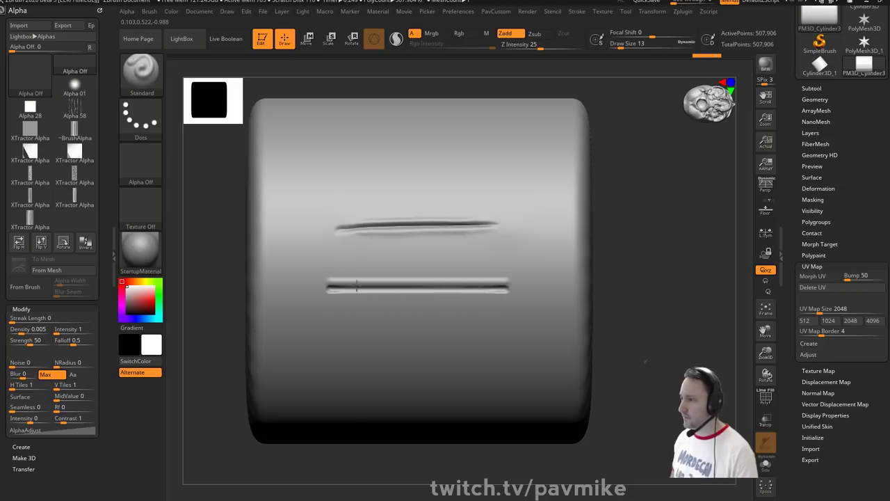
- Draw a diagonal Transpose line about 1.61 units long across the cylinder, align the view to it, and return to Draw mode
{"action": "key", "text": "w"}
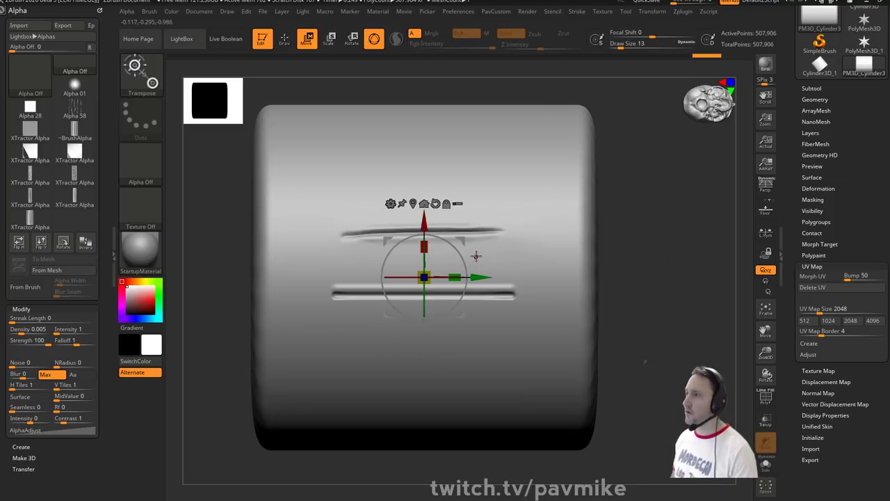
{"action": "key", "text": "y"}
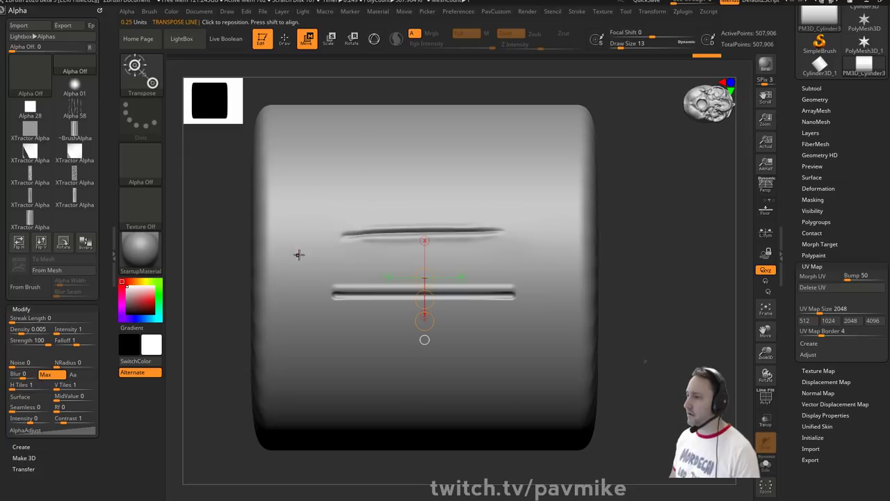
{"action": "mouse_move", "coordinate": [305, 190]}
{"action": "left_mouse_down"}
{"action": "mouse_move", "coordinate": [301, 183]}
{"action": "mouse_move", "coordinate": [487, 374]}
{"action": "mouse_move", "coordinate": [417, 327]}
{"action": "mouse_move", "coordinate": [506, 376]}
{"action": "left_mouse_up"}
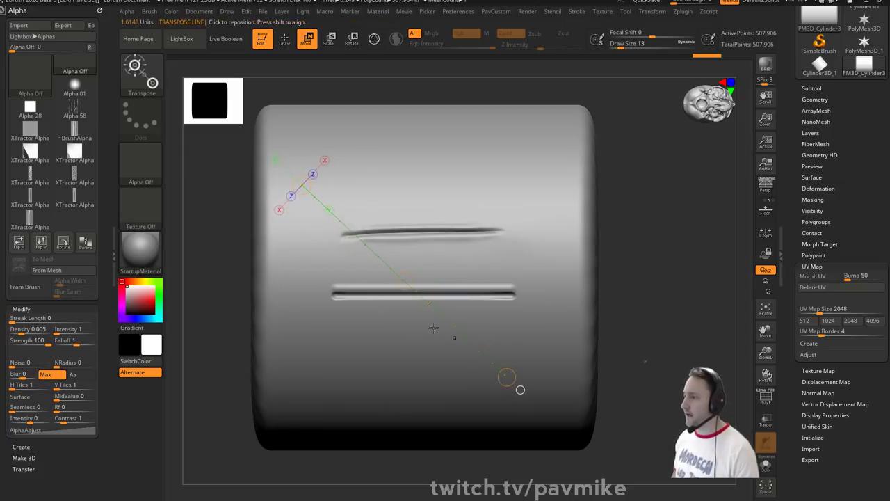
{"action": "left_click", "coordinate": [522, 390], "text": "shift"}
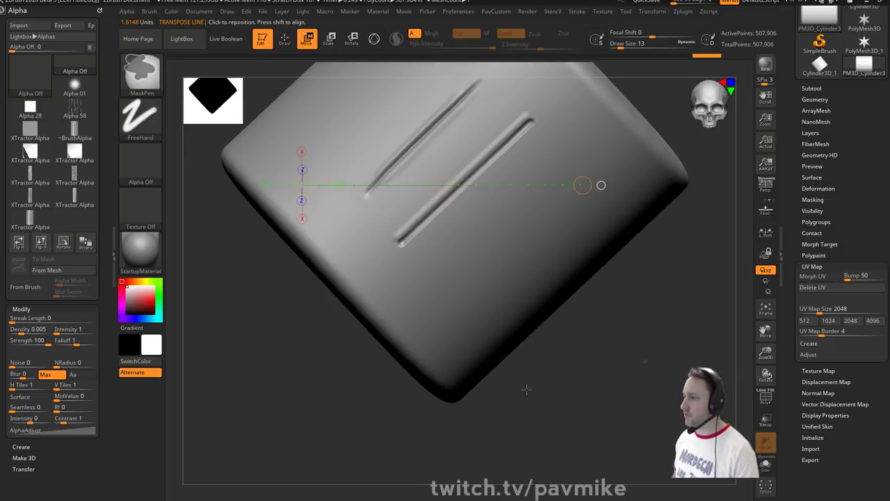
{"action": "left_click_drag", "start_coordinate": [684, 271], "coordinate": [632, 299]}
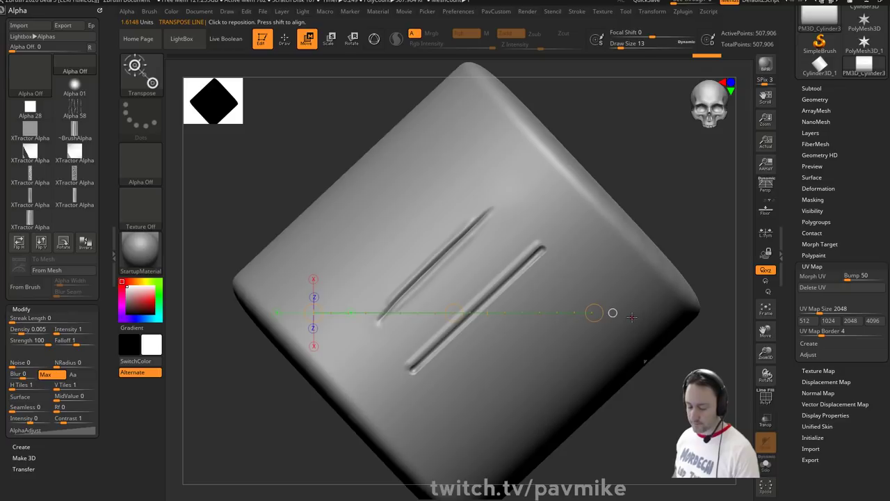
{"action": "key", "text": "q"}
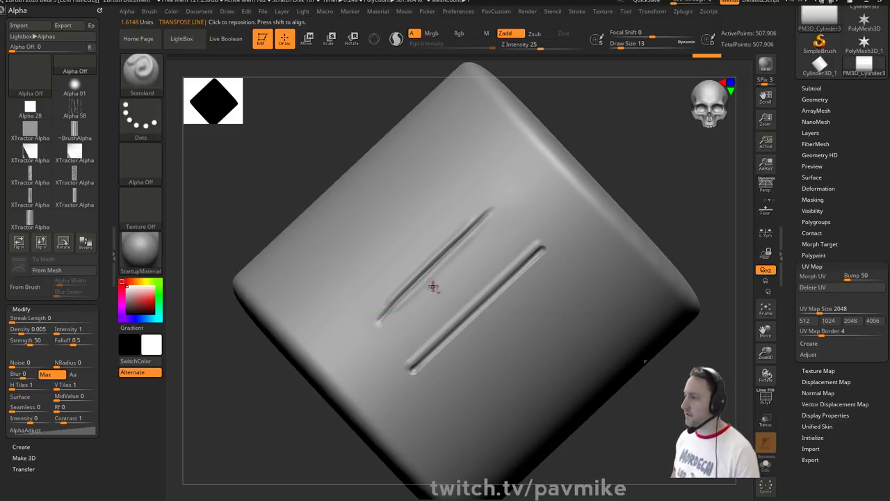
- Try straight Standard brush strokes on the rotated cylinder, undo them, and restore the upright view
{"action": "mouse_move", "coordinate": [355, 251]}
{"action": "left_mouse_down"}
{"action": "mouse_move", "coordinate": [429, 249]}
{"action": "mouse_move", "coordinate": [335, 251]}
{"action": "mouse_move", "coordinate": [483, 251]}
{"action": "mouse_move", "coordinate": [337, 252]}
{"action": "left_mouse_up"}
{"action": "left_click_drag", "start_coordinate": [418, 310], "coordinate": [542, 314], "text": "shift"}
{"action": "key", "text": "shift"}
{"action": "key", "text": "ctrl+z"}
{"action": "key", "text": "ctrl+z"}
{"action": "mouse_move", "coordinate": [702, 271]}
{"action": "left_mouse_down"}
{"action": "mouse_move", "coordinate": [712, 250]}
{"action": "mouse_move", "coordinate": [704, 247]}
{"action": "mouse_move", "coordinate": [701, 306]}
{"action": "mouse_move", "coordinate": [672, 242]}
{"action": "left_mouse_up"}
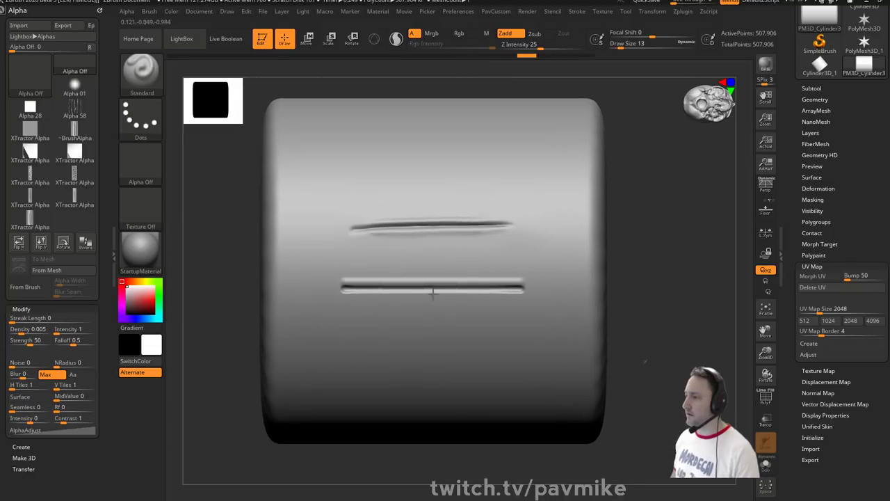
- Enlarge the draw size to 27 and build up thicker raised ridges along both sides of the lower groove
{"action": "key", "text": "]"}
{"action": "left_click_drag", "start_coordinate": [341, 295], "coordinate": [533, 297]}
{"action": "left_click_drag", "start_coordinate": [340, 281], "coordinate": [534, 282]}
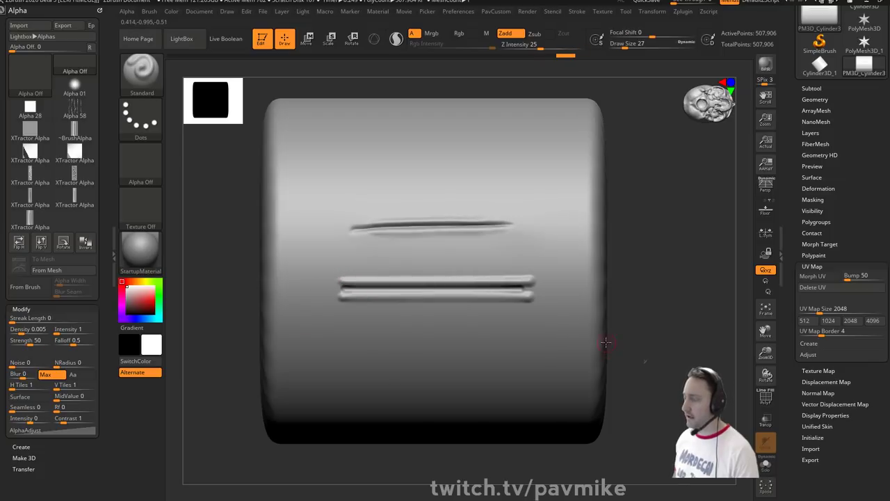
- Try the Pinch brush along the lower groove, and undo the stroke
{"action": "key", "text": "b"}
{"action": "key", "text": "p"}
{"action": "key", "text": "i"}
{"action": "mouse_move", "coordinate": [359, 290]}
{"action": "left_mouse_down"}
{"action": "mouse_move", "coordinate": [527, 291]}
{"action": "mouse_move", "coordinate": [461, 293]}
{"action": "mouse_move", "coordinate": [515, 292]}
{"action": "left_mouse_up"}
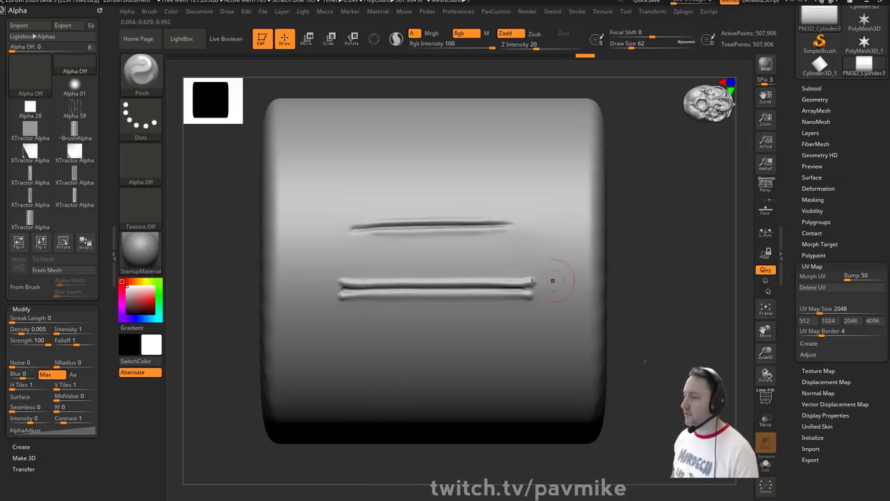
{"action": "key", "text": "ctrl+z"}
- Select the XTractor brush with a draw size of 37 and set Blur Seam to 25
{"action": "key", "text": "b"}
{"action": "key", "text": "x"}
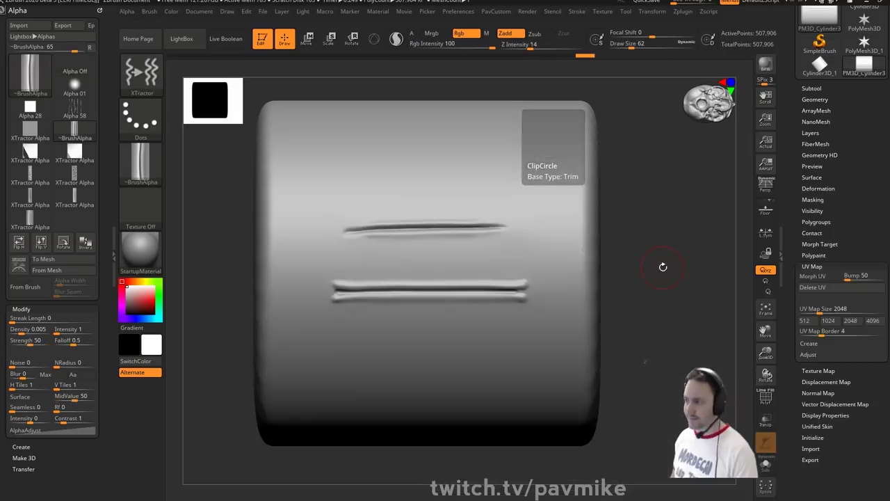
{"action": "key", "text": "s"}
{"action": "left_click_drag", "start_coordinate": [642, 263], "coordinate": [637, 263]}
{"action": "left_click", "coordinate": [82, 292]}
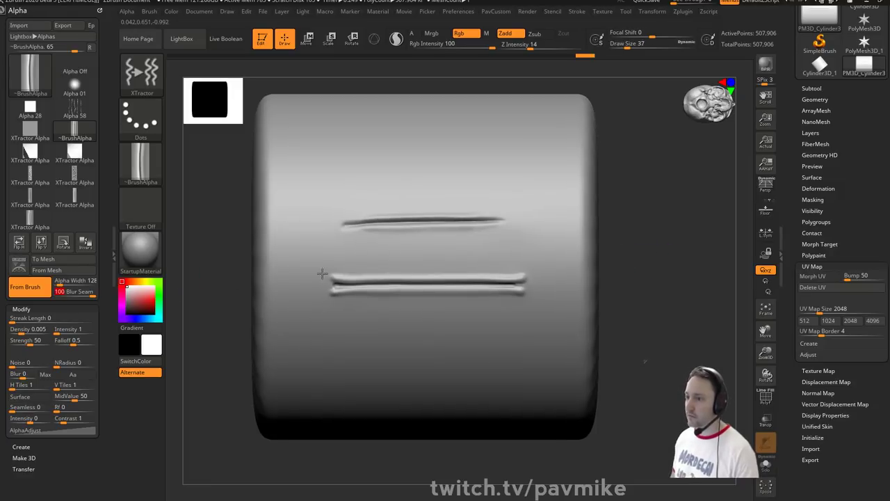
{"action": "type", "text": "25"}
{"action": "key", "text": "Return"}
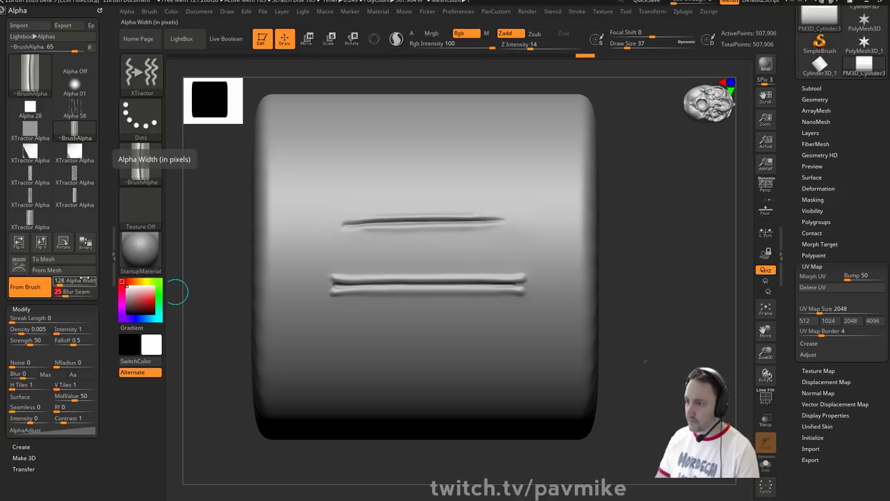
- Enlarge the draw size to 46, capture the lower groove as an XTractor alpha, and paint a looping test stroke over the cylinder
{"action": "key", "text": "s"}
{"action": "mouse_move", "coordinate": [359, 284]}
{"action": "left_mouse_down"}
{"action": "mouse_move", "coordinate": [506, 284]}
{"action": "mouse_move", "coordinate": [494, 285]}
{"action": "left_mouse_up"}
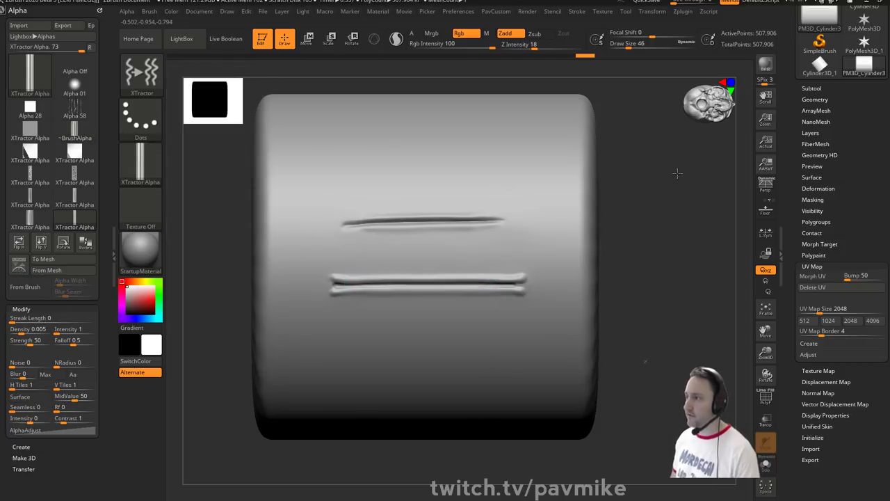
{"action": "left_click_drag", "start_coordinate": [677, 173], "coordinate": [667, 213], "text": "alt"}
{"action": "mouse_move", "coordinate": [326, 217]}
{"action": "left_mouse_down"}
{"action": "mouse_move", "coordinate": [547, 243]}
{"action": "mouse_move", "coordinate": [411, 376]}
{"action": "mouse_move", "coordinate": [320, 327]}
{"action": "mouse_move", "coordinate": [431, 326]}
{"action": "mouse_move", "coordinate": [423, 161]}
{"action": "mouse_move", "coordinate": [327, 148]}
{"action": "left_mouse_up"}
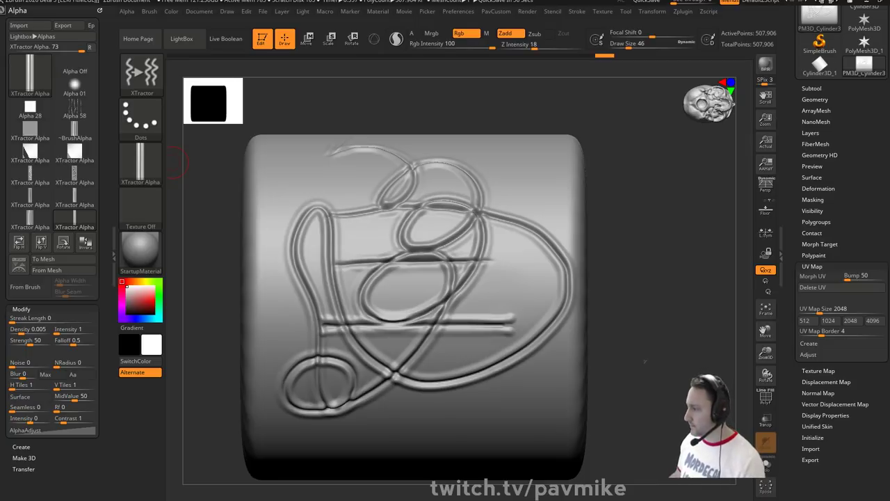
- Bring up the zbrushguides.com home page in the browser and return to ZBrush
{"action": "left_click_drag", "start_coordinate": [487, 500], "coordinate": [402, 25]}
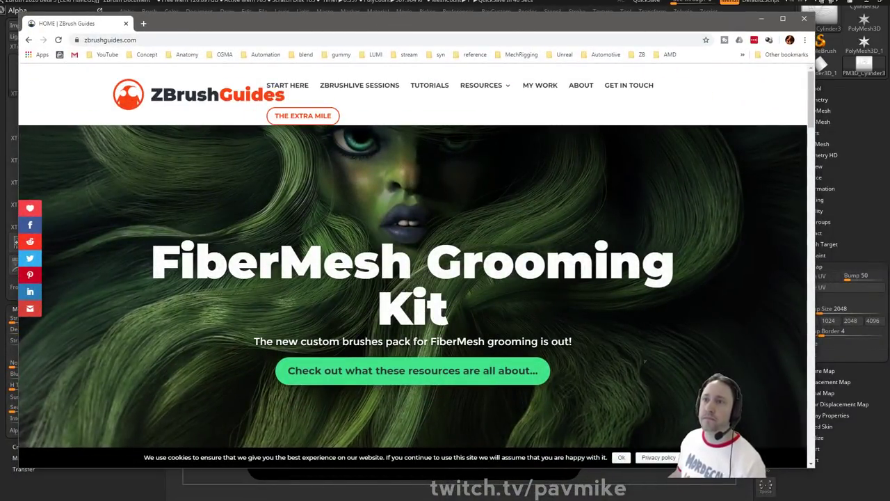
{"action": "left_click", "coordinate": [179, 40]}
{"action": "key", "text": "alt+Tab"}
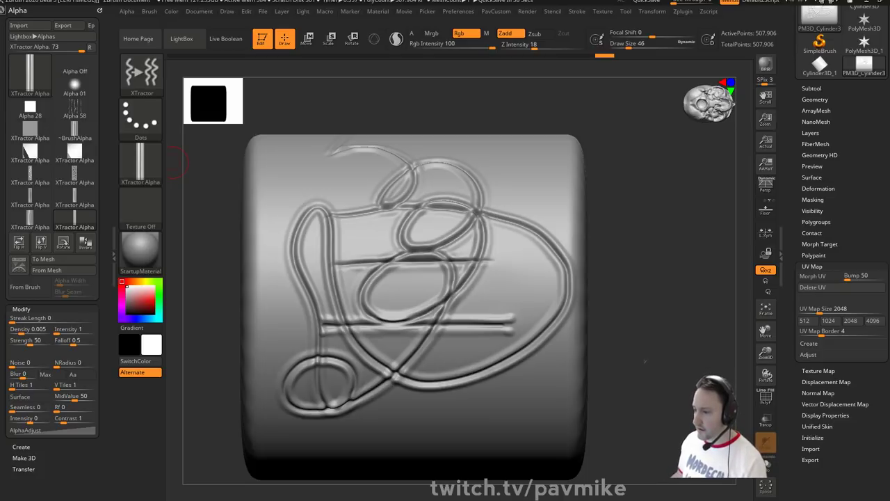
- Open the Clothes and Drapery course page in the browser, look through its sections, and return to ZBrush
{"action": "left_click_drag", "start_coordinate": [42, 500], "coordinate": [253, 22]}
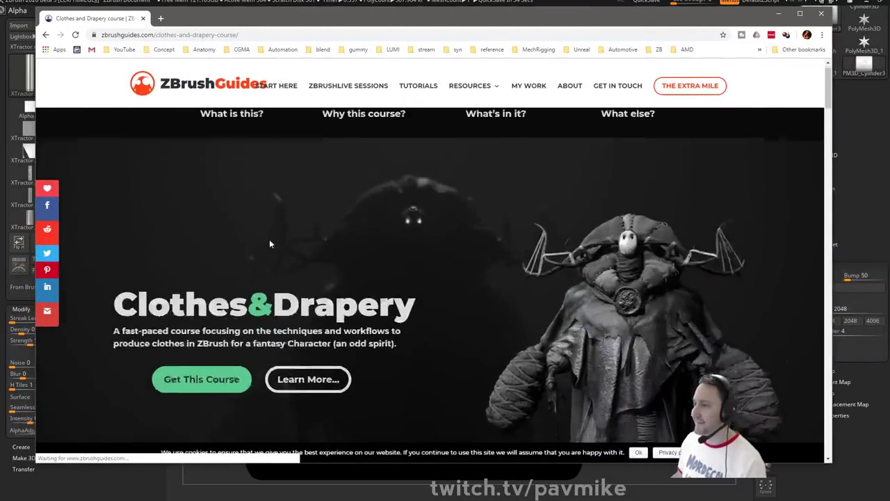
{"action": "scroll", "coordinate": [270, 243], "scroll_direction": "down", "scroll_amount": 10}
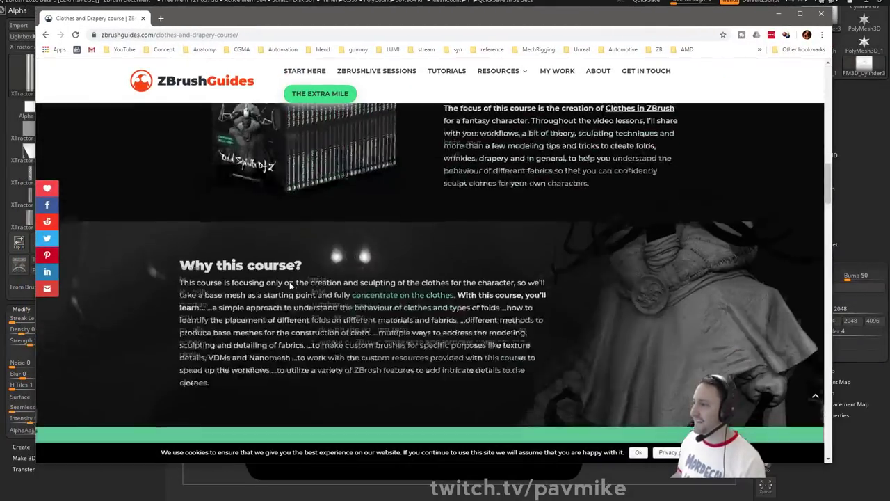
{"action": "scroll", "coordinate": [291, 284], "scroll_direction": "up", "scroll_amount": 5}
{"action": "scroll", "coordinate": [291, 284], "scroll_direction": "down", "scroll_amount": 15}
{"action": "scroll", "coordinate": [285, 285], "scroll_direction": "up", "scroll_amount": 15}
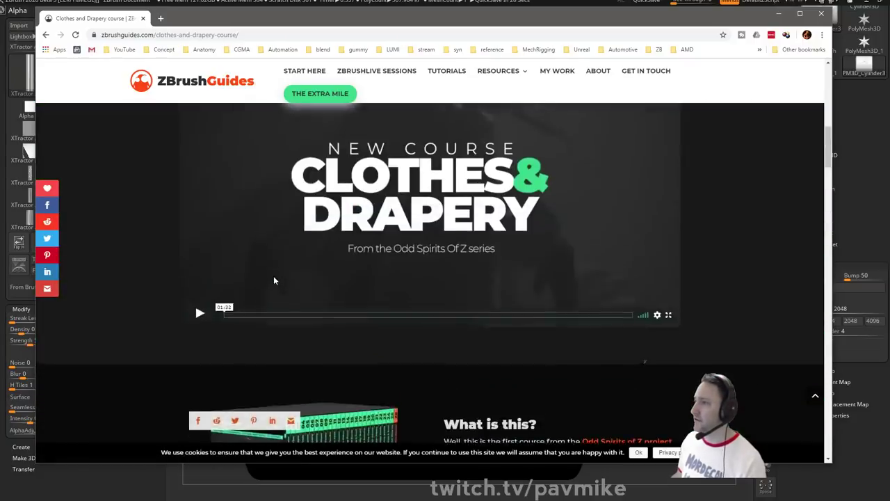
{"action": "scroll", "coordinate": [271, 277], "scroll_direction": "up", "scroll_amount": 6}
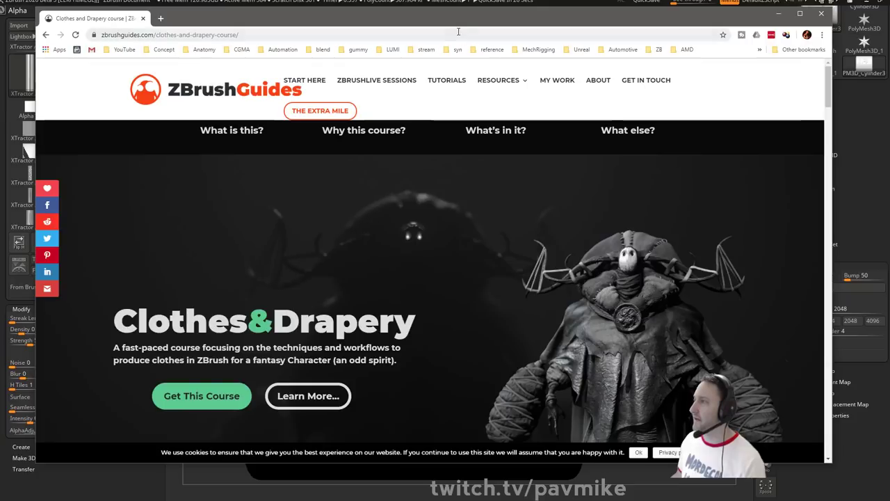
{"action": "key", "text": "alt+Tab"}
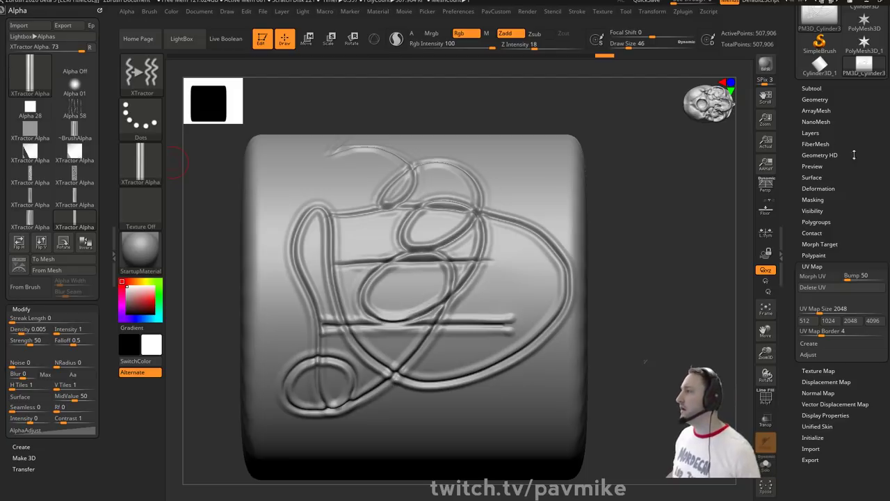
- Leave Edit mode, clear the canvas, and place a Plane3D primitive in Edit mode facing straight to the front
{"action": "key", "text": "t"}
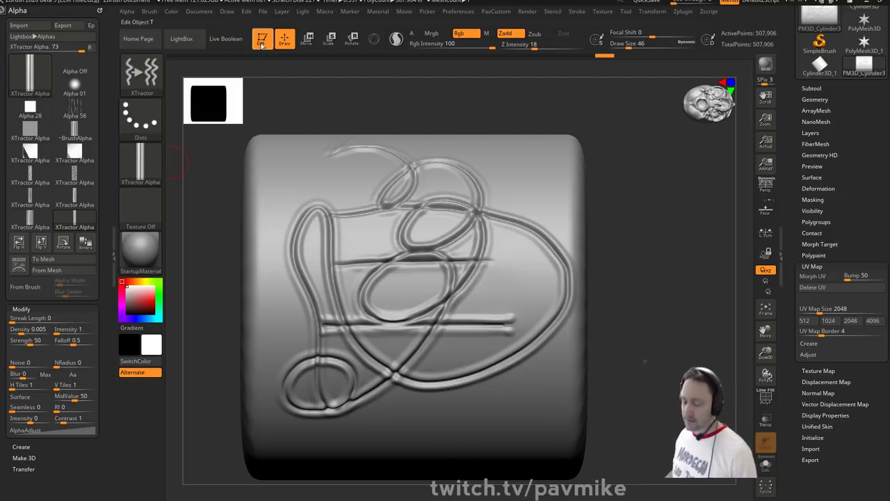
{"action": "key", "text": "ctrl+n"}
{"action": "left_click_drag", "start_coordinate": [797, 139], "coordinate": [798, 262]}
{"action": "left_click", "coordinate": [819, 167]}
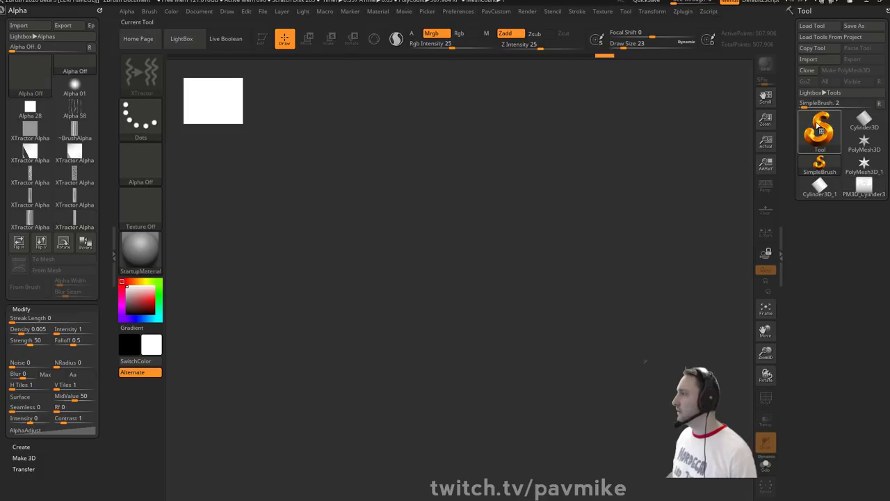
{"action": "left_click", "coordinate": [817, 127]}
{"action": "left_click", "coordinate": [721, 173]}
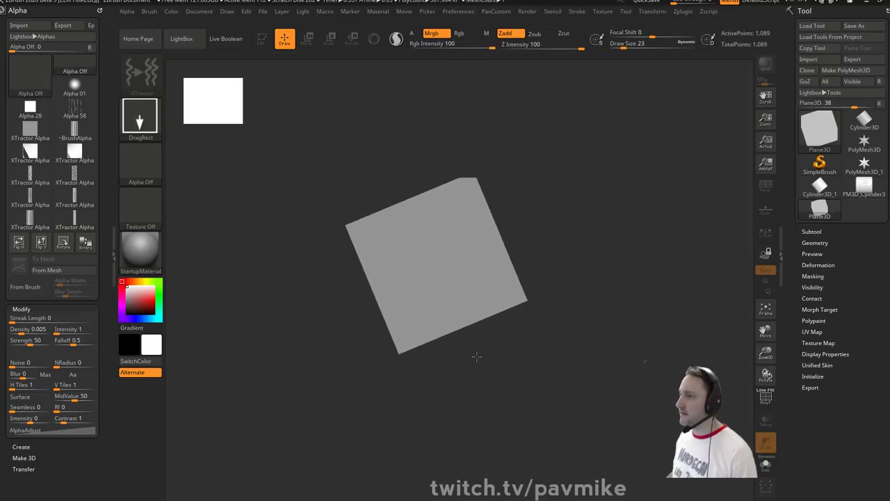
{"action": "left_click_drag", "start_coordinate": [644, 174], "coordinate": [653, 171], "text": "shift"}
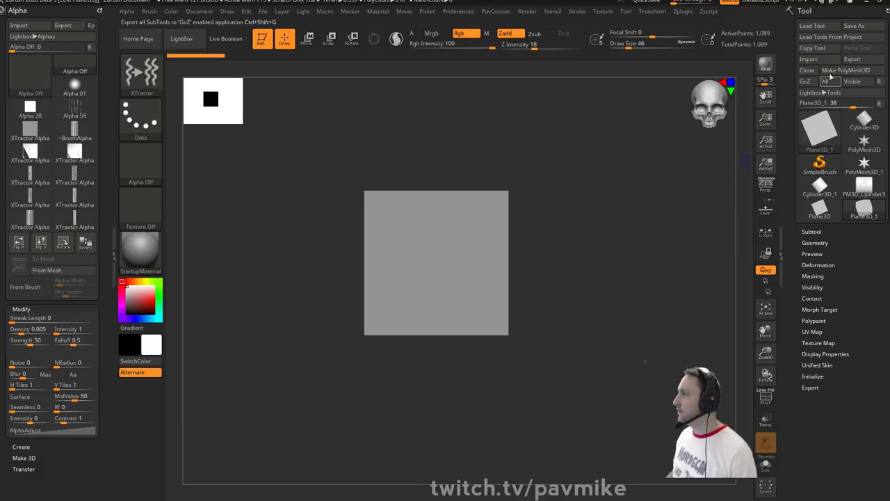
- Convert the plane to a PolyMesh3D and display its polyframe
{"action": "left_click", "coordinate": [827, 72]}
{"action": "key", "text": "f"}
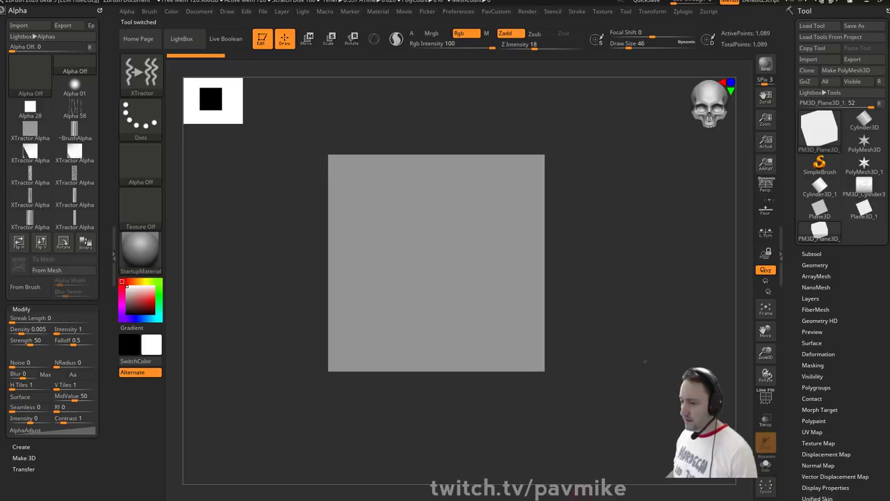
{"action": "mouse_move", "coordinate": [676, 270]}
{"action": "left_mouse_down", "text": "alt"}
{"action": "mouse_move", "coordinate": [650, 272]}
{"action": "mouse_move", "coordinate": [674, 286]}
{"action": "left_mouse_up", "text": "alt"}
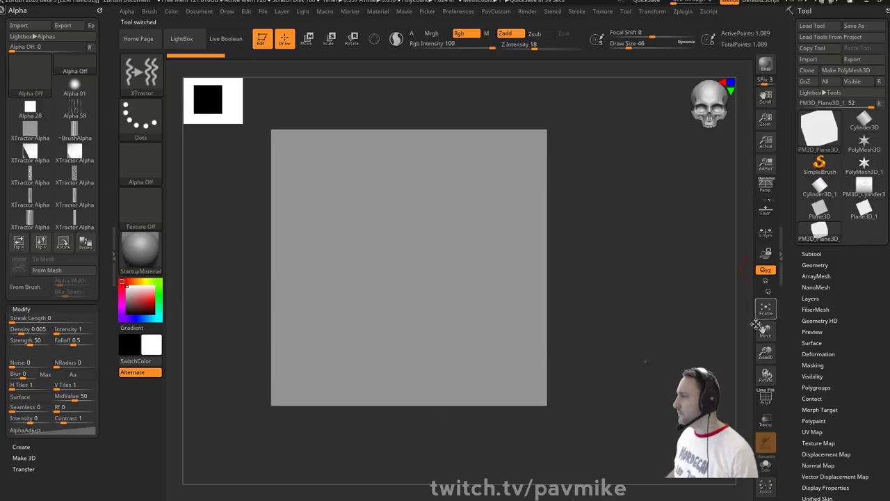
{"action": "left_click", "coordinate": [765, 396]}
{"action": "left_click_drag", "start_coordinate": [662, 243], "coordinate": [614, 252]}
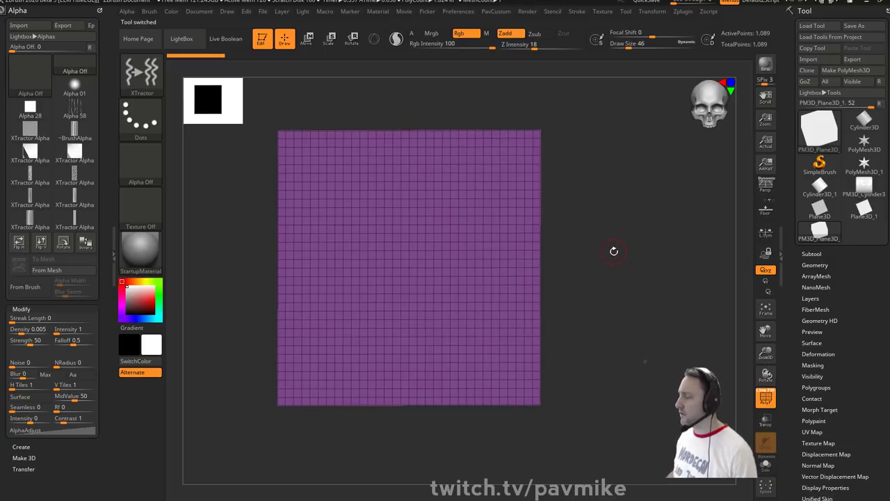
- Select the ZModeler brush, preview the plane's UV layout with Morph UV, and restore the 3D shape
{"action": "key", "text": "b"}
{"action": "key", "text": "z"}
{"action": "key", "text": "m"}
{"action": "left_click_drag", "start_coordinate": [798, 344], "coordinate": [797, 337]}
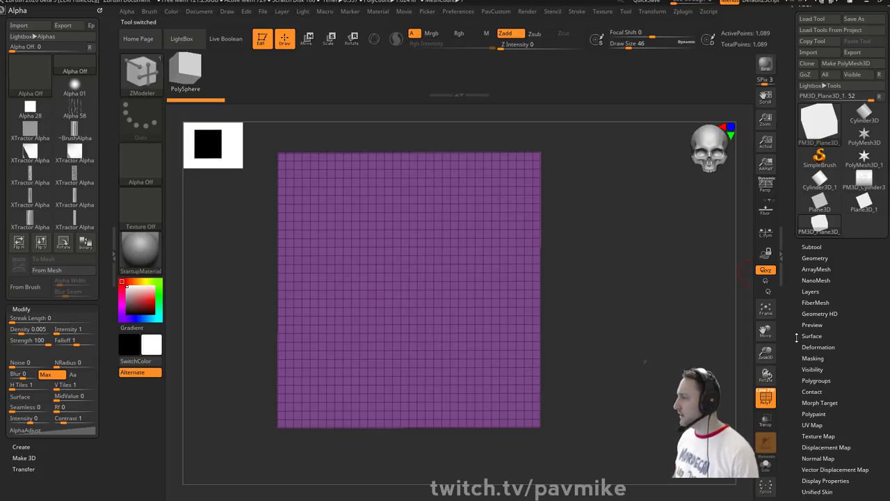
{"action": "scroll", "coordinate": [796, 337], "scroll_direction": "down", "scroll_amount": 5}
{"action": "left_click", "coordinate": [812, 255]}
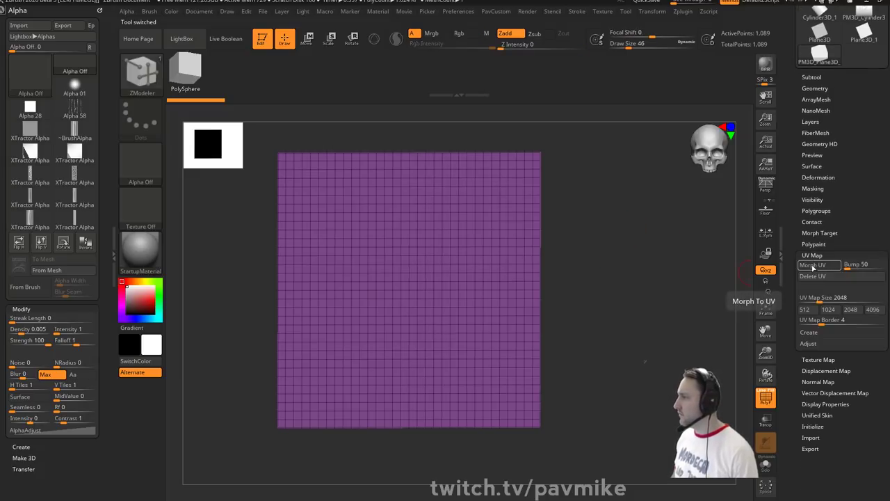
{"action": "left_click", "coordinate": [821, 267]}
{"action": "left_click", "coordinate": [817, 268]}
{"action": "left_click_drag", "start_coordinate": [677, 235], "coordinate": [633, 239]}
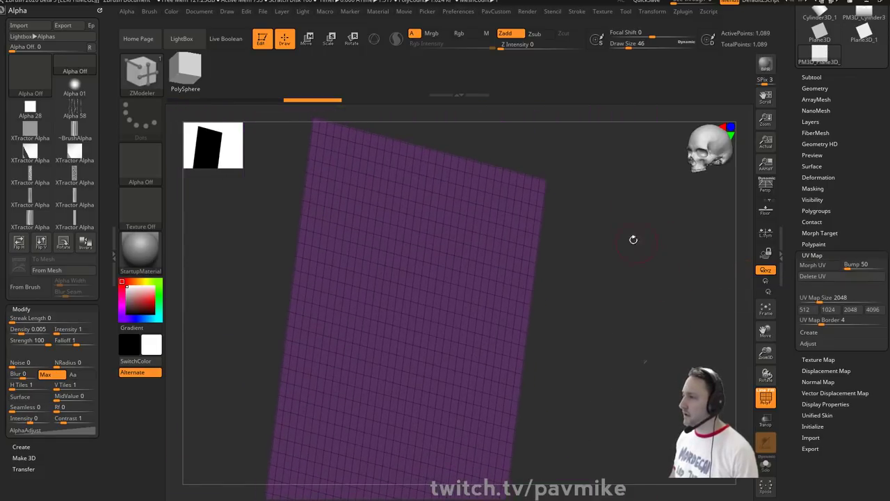
- Try thickening the plane with the ZModeler polygon action QMesh targeted at Polygroup All
{"action": "key", "text": "space"}
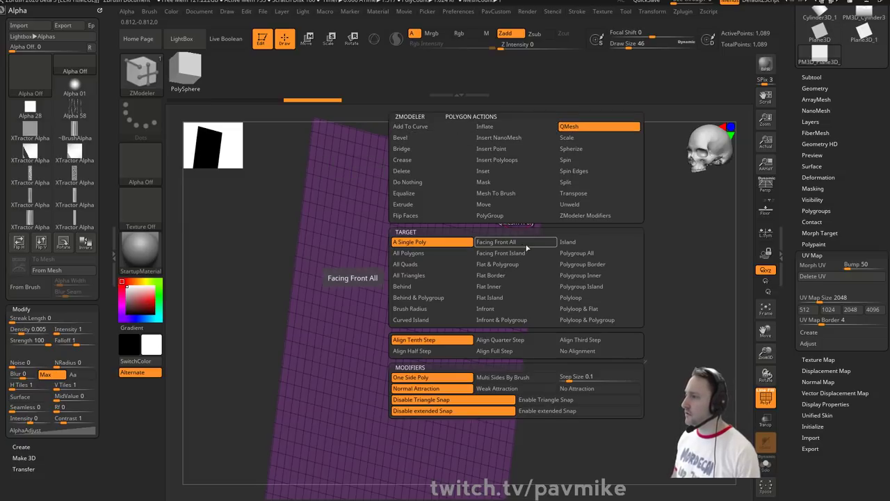
{"action": "left_click", "coordinate": [584, 253]}
{"action": "left_click_drag", "start_coordinate": [645, 206], "coordinate": [616, 278], "text": "alt"}
{"action": "left_click_drag", "start_coordinate": [494, 220], "coordinate": [512, 222]}
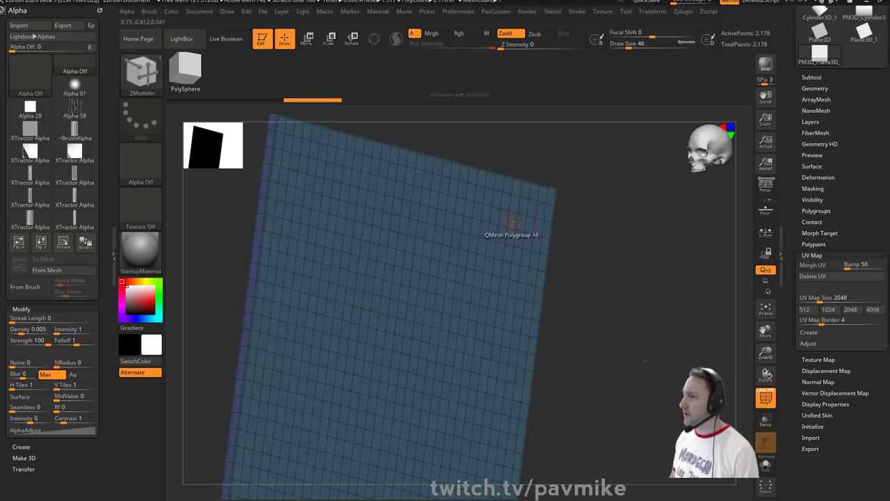
{"action": "key", "text": "space"}
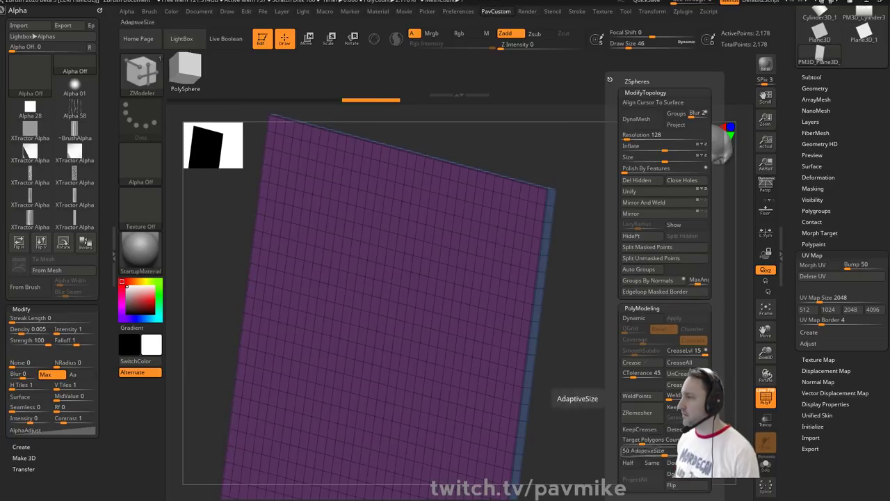
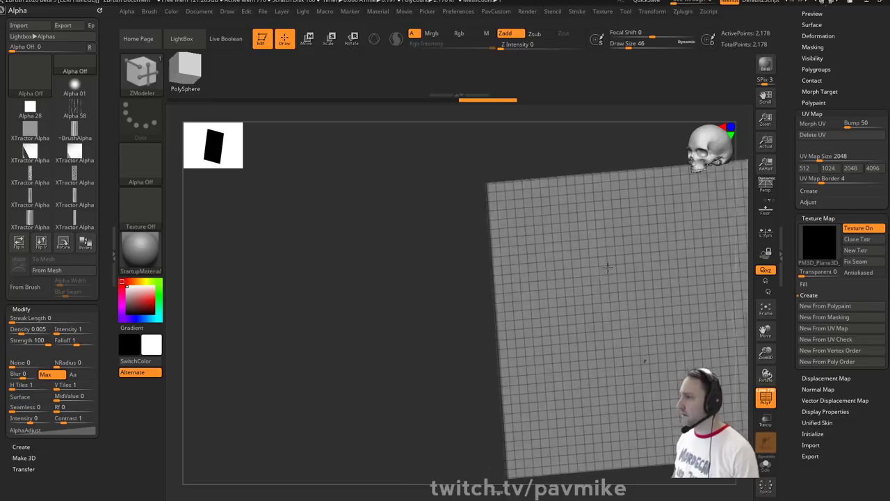
- Hide the polyframe, morph the thickened plane to its UV layout, and reduce the draw size to 1
{"action": "left_click_drag", "start_coordinate": [674, 255], "coordinate": [669, 306], "text": "alt"}
{"action": "left_click", "coordinate": [766, 398]}
{"action": "left_click", "coordinate": [813, 123]}
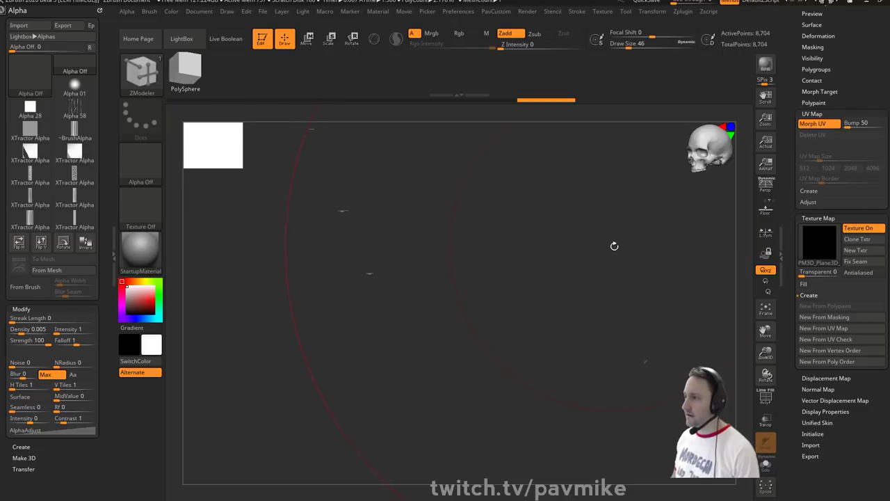
{"action": "key", "text": "s"}
{"action": "mouse_move", "coordinate": [614, 246]}
{"action": "left_mouse_down"}
{"action": "mouse_move", "coordinate": [588, 249]}
{"action": "mouse_move", "coordinate": [625, 243]}
{"action": "left_mouse_up"}
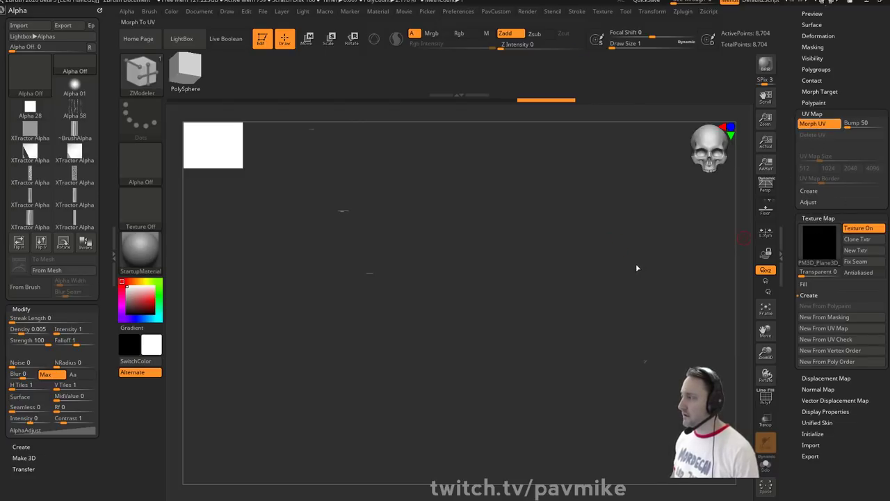
- Compare the thickened plane's 3D shape with its UV-morphed layout by toggling Morph UV and stepping through the history
{"action": "key", "text": "f"}
{"action": "left_click_drag", "start_coordinate": [686, 258], "coordinate": [619, 198], "text": "alt"}
{"action": "left_click", "coordinate": [807, 137]}
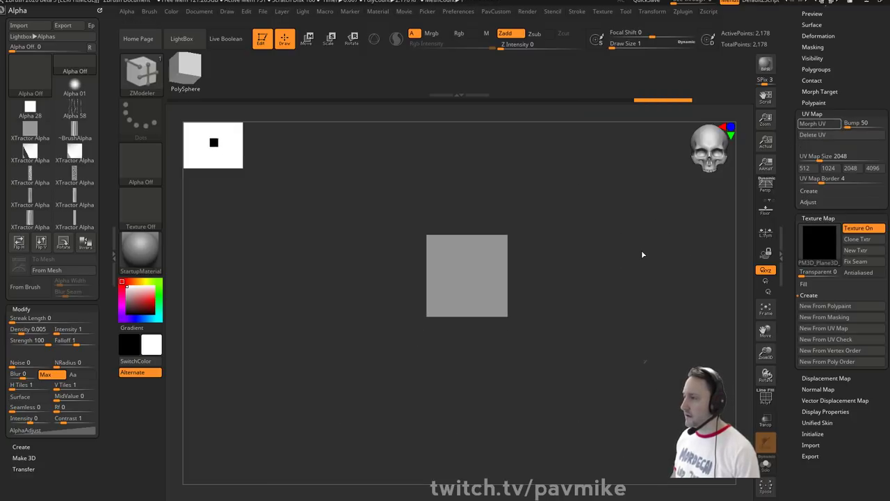
{"action": "left_click_drag", "start_coordinate": [617, 256], "coordinate": [648, 259]}
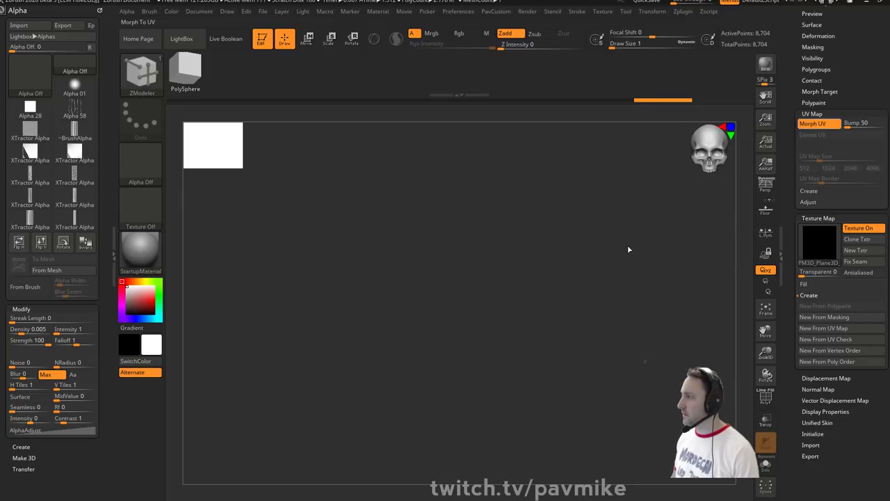
{"action": "key", "text": "ctrl+z"}
{"action": "left_click_drag", "start_coordinate": [628, 246], "coordinate": [651, 324]}
{"action": "key", "text": "ctrl+shift+z"}
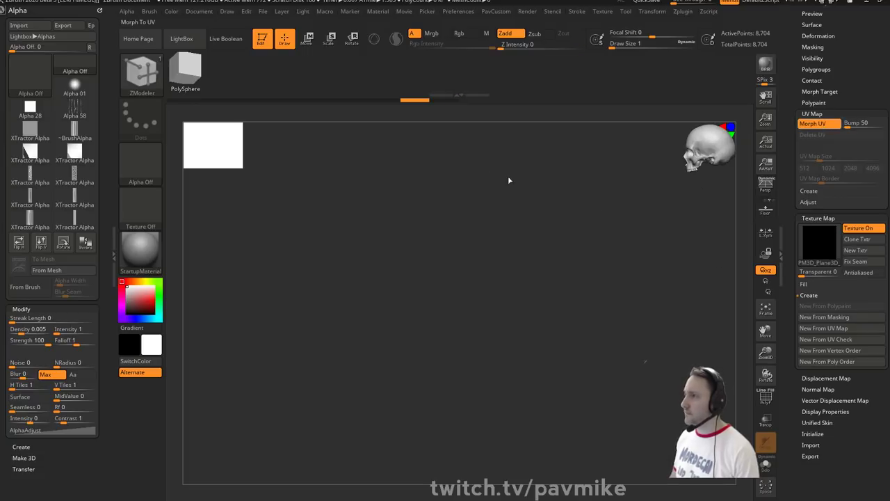
{"action": "key", "text": "ctrl+shift+z"}
- Step back through the undo history to the flat plane without thickness
{"action": "left_click_drag", "start_coordinate": [433, 102], "coordinate": [389, 103]}
{"action": "mouse_move", "coordinate": [574, 213]}
{"action": "left_mouse_down"}
{"action": "mouse_move", "coordinate": [620, 240]}
{"action": "mouse_move", "coordinate": [631, 273]}
{"action": "left_mouse_up"}
{"action": "left_click_drag", "start_coordinate": [705, 217], "coordinate": [398, 142]}
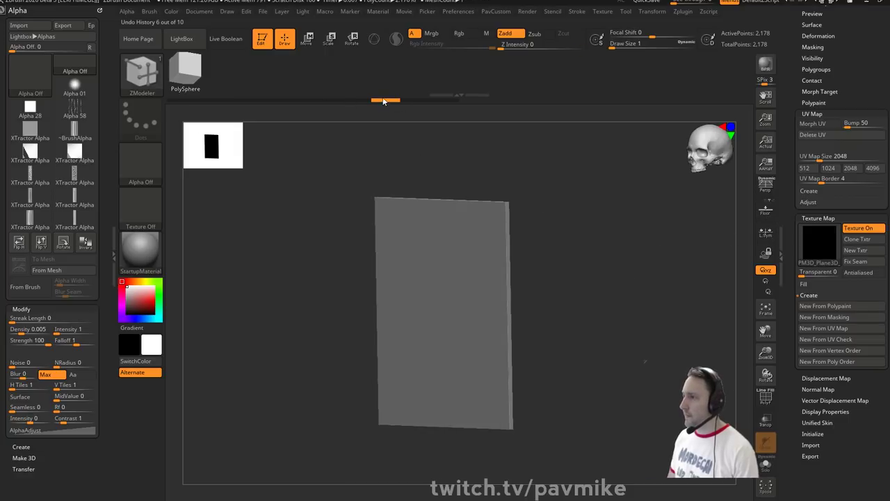
{"action": "left_click_drag", "start_coordinate": [383, 100], "coordinate": [240, 102]}
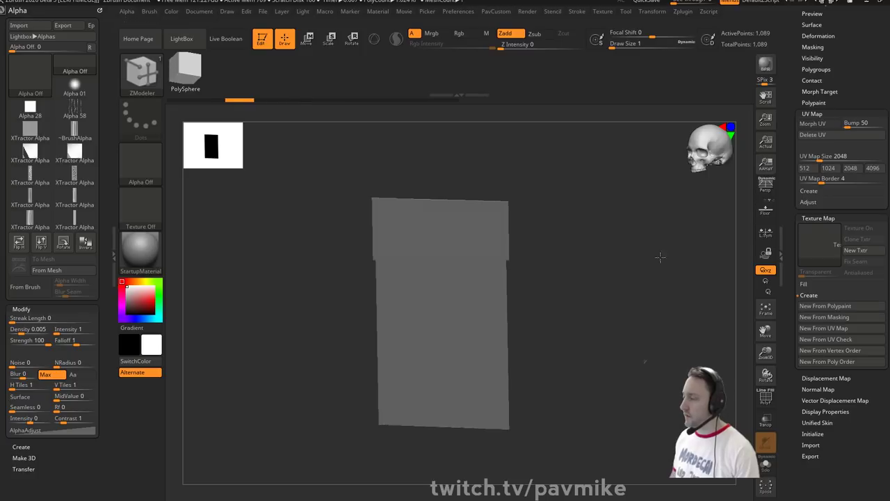
- Display the plane's polyframe and collapse the UV Map and Texture Map settings
{"action": "left_click", "coordinate": [765, 397]}
{"action": "left_click_drag", "start_coordinate": [702, 369], "coordinate": [666, 292]}
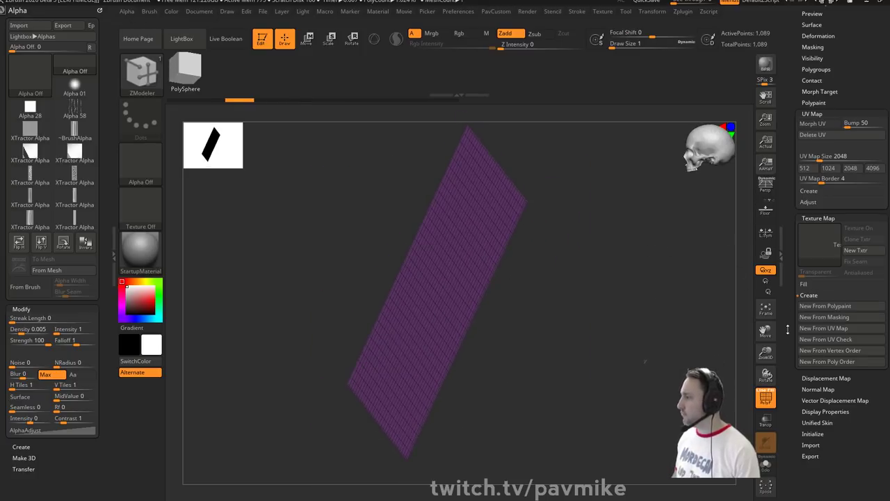
{"action": "left_click_drag", "start_coordinate": [788, 329], "coordinate": [789, 299]}
{"action": "left_click", "coordinate": [812, 83], "text": "shift"}
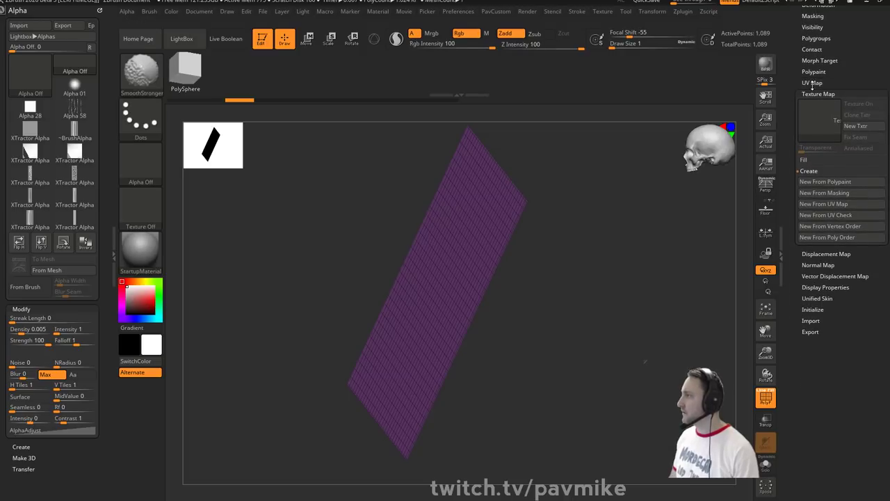
{"action": "left_click", "coordinate": [814, 94], "text": "shift"}
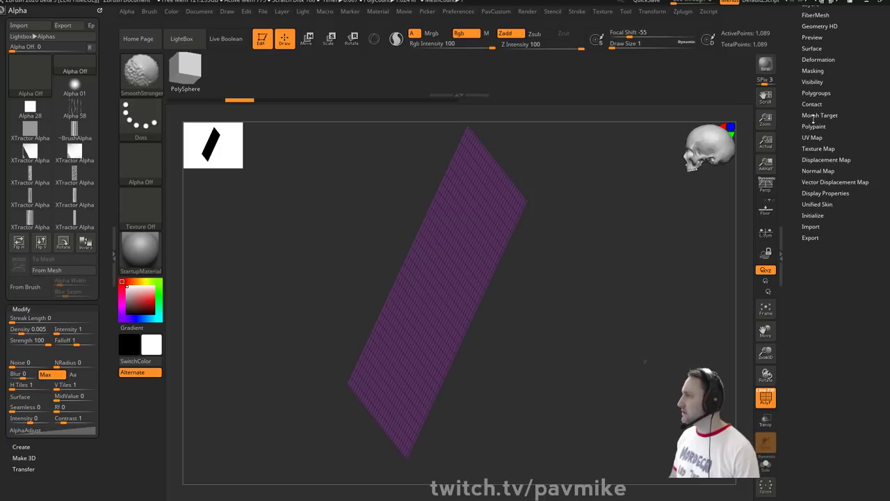
- Move the plane slightly off its stored morph target with the gizmo and create a morph difference mesh
{"action": "left_click", "coordinate": [820, 114]}
{"action": "key", "text": "w"}
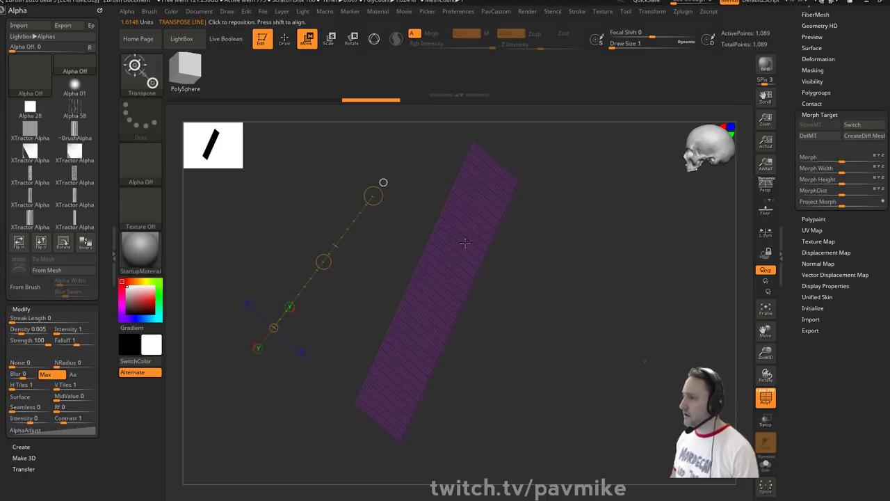
{"action": "key", "text": "y"}
{"action": "left_click", "coordinate": [463, 202], "text": "alt"}
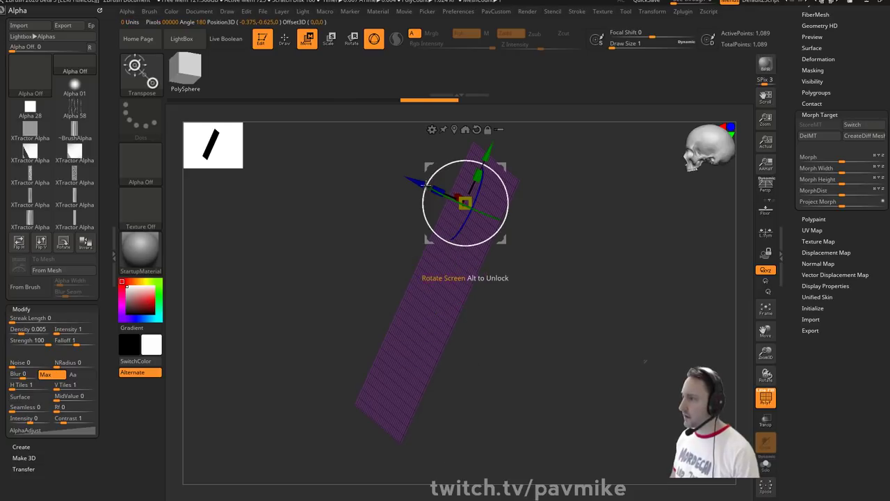
{"action": "mouse_move", "coordinate": [422, 183]}
{"action": "left_mouse_down"}
{"action": "mouse_move", "coordinate": [430, 187]}
{"action": "mouse_move", "coordinate": [407, 178]}
{"action": "left_mouse_up"}
{"action": "key", "text": "ctrl+z"}
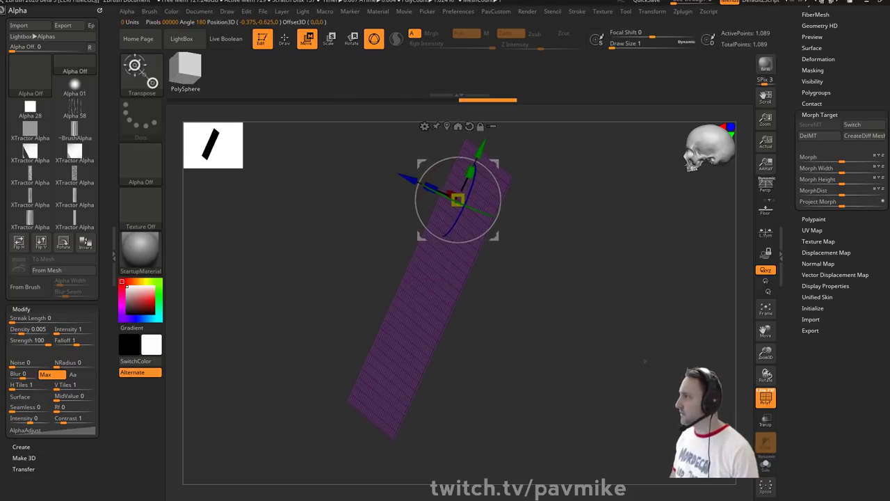
{"action": "key", "text": "q"}
- Switch to the plane's MorphDiff mesh and view its thickness from an angle
{"action": "scroll", "coordinate": [790, 142], "scroll_direction": "up", "scroll_amount": 2}
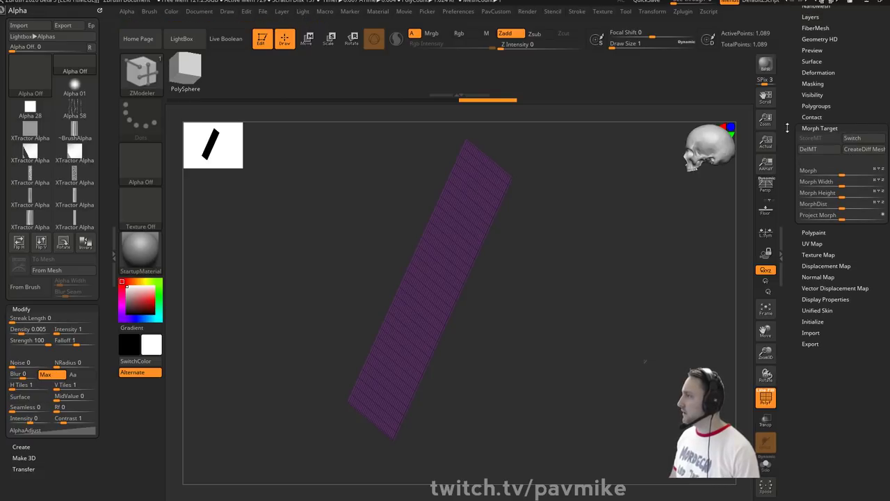
{"action": "scroll", "coordinate": [787, 127], "scroll_direction": "up", "scroll_amount": 5}
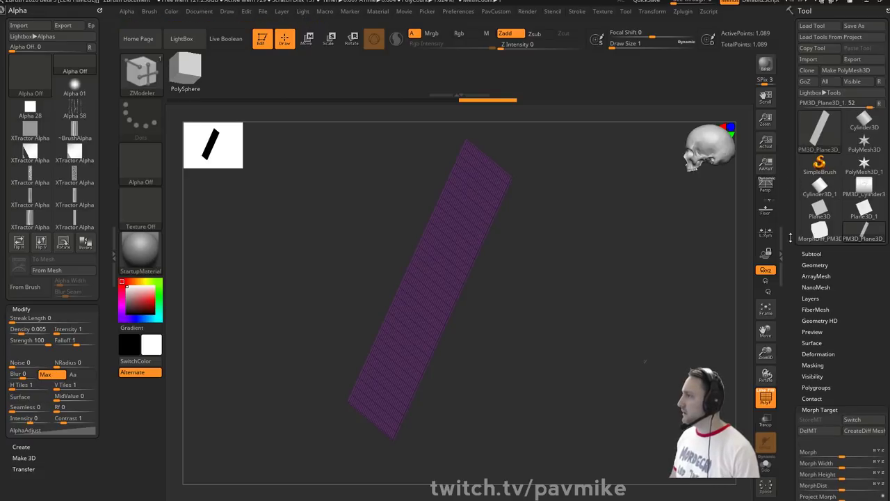
{"action": "left_click", "coordinate": [850, 215]}
{"action": "left_click", "coordinate": [833, 230]}
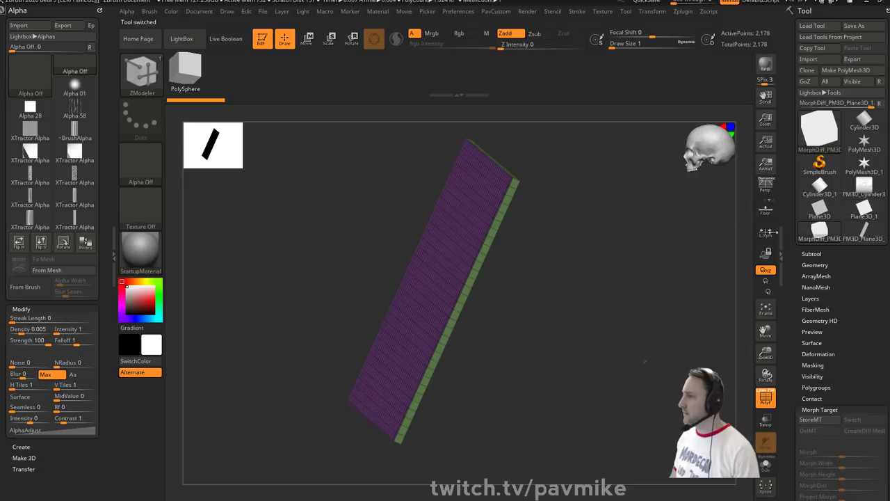
{"action": "left_click_drag", "start_coordinate": [607, 256], "coordinate": [617, 257]}
- Expand the UV Map settings of the difference mesh and examine its UV layout with Morph UV
{"action": "left_click_drag", "start_coordinate": [791, 303], "coordinate": [794, 132]}
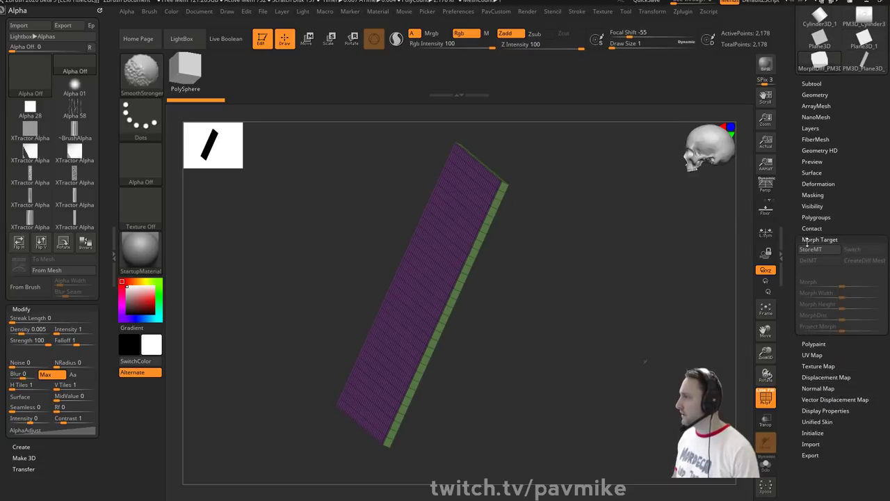
{"action": "left_click", "coordinate": [806, 240], "text": "shift"}
{"action": "left_click", "coordinate": [812, 261]}
{"action": "scroll", "coordinate": [793, 244], "scroll_direction": "down", "scroll_amount": 1}
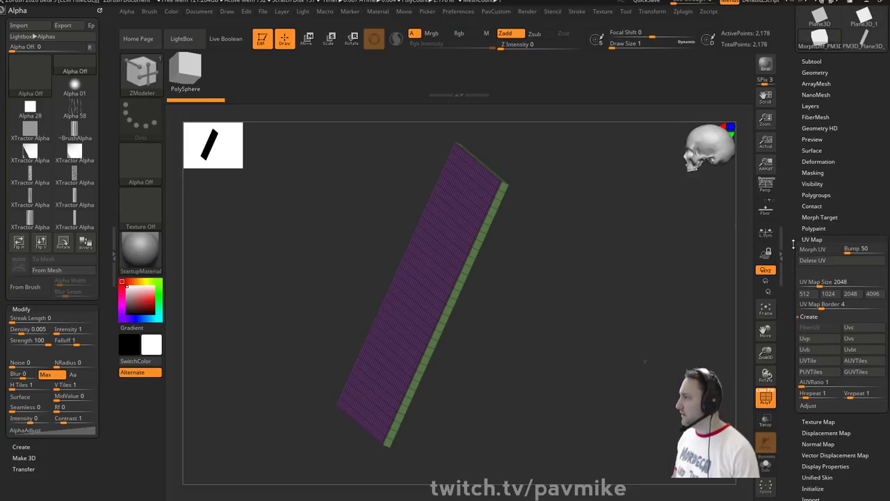
{"action": "left_click", "coordinate": [814, 249]}
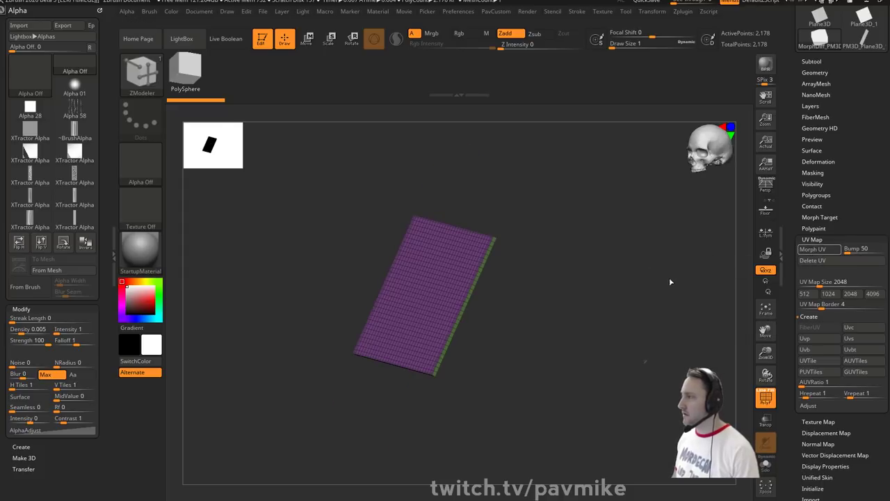
{"action": "left_click_drag", "start_coordinate": [648, 280], "coordinate": [702, 269]}
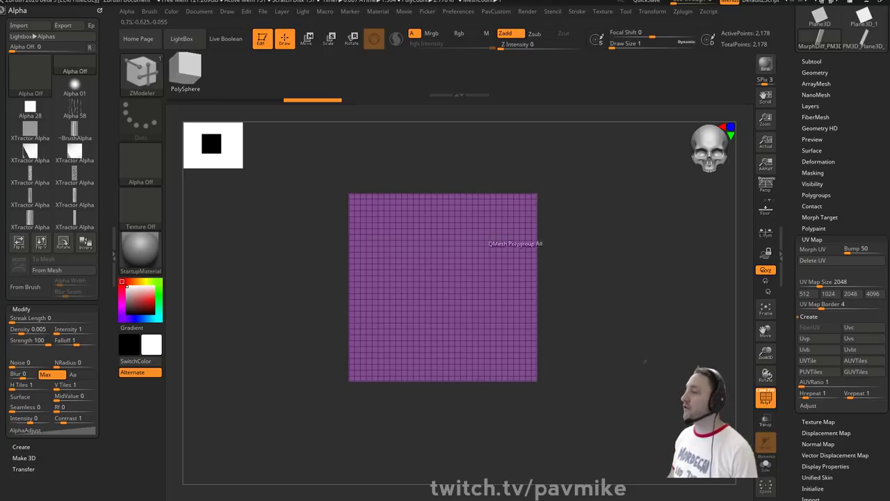
- Step back in the difference mesh's history and examine its face and side thickness from several angles
{"action": "left_click_drag", "start_coordinate": [621, 228], "coordinate": [581, 245]}
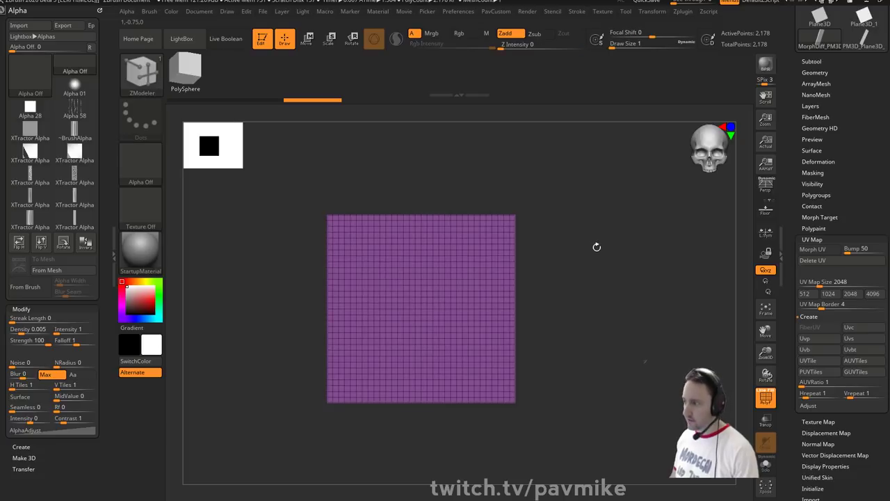
{"action": "left_click_drag", "start_coordinate": [654, 254], "coordinate": [606, 276]}
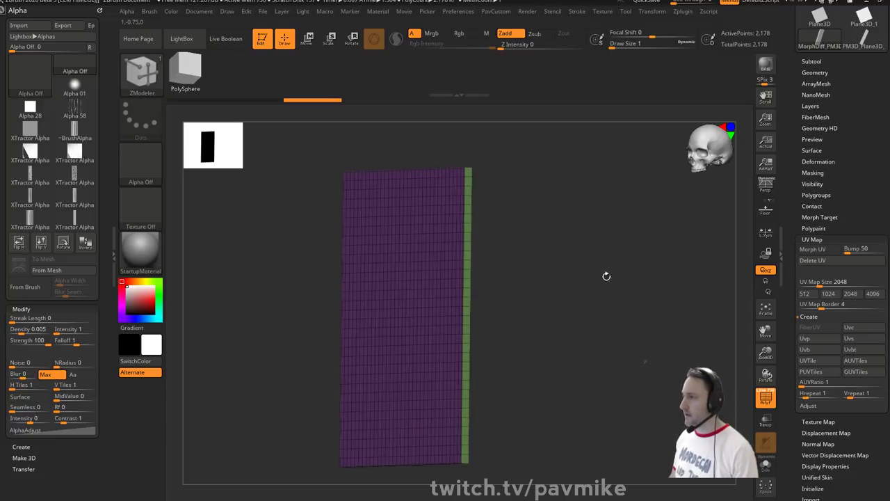
{"action": "key", "text": "ctrl+z"}
{"action": "key", "text": "ctrl+z"}
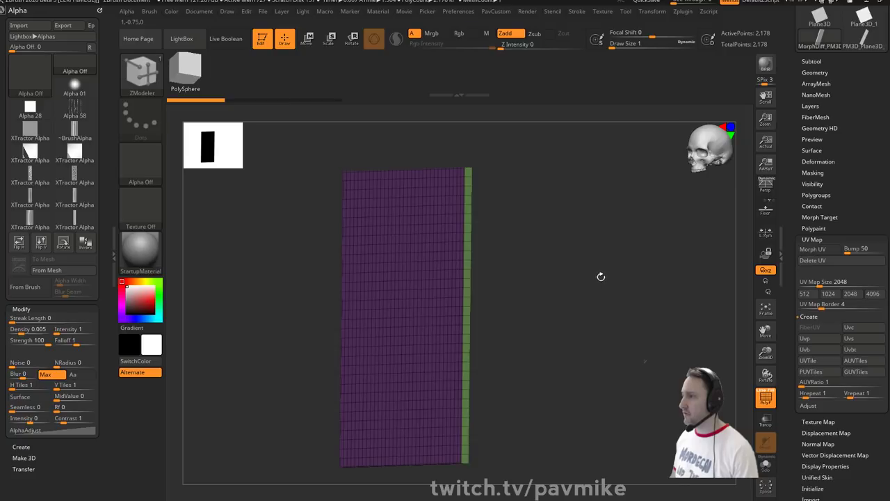
{"action": "key", "text": "ctrl"}
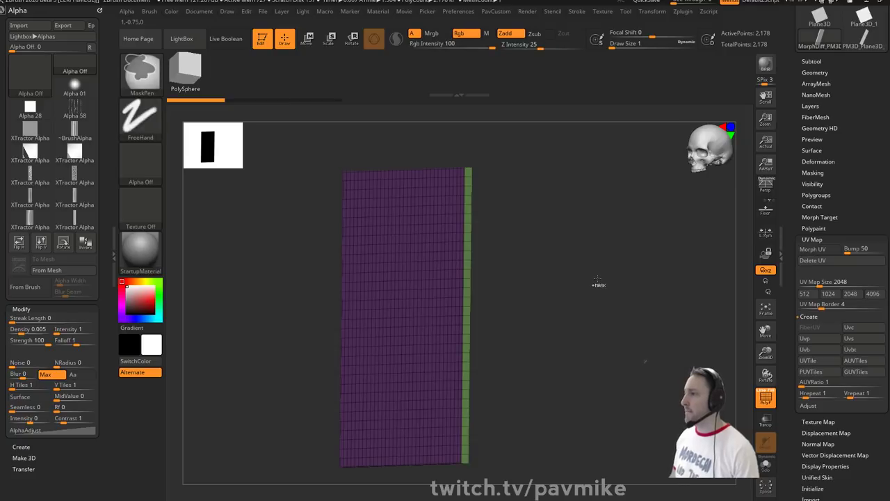
{"action": "left_click_drag", "start_coordinate": [566, 221], "coordinate": [720, 222]}
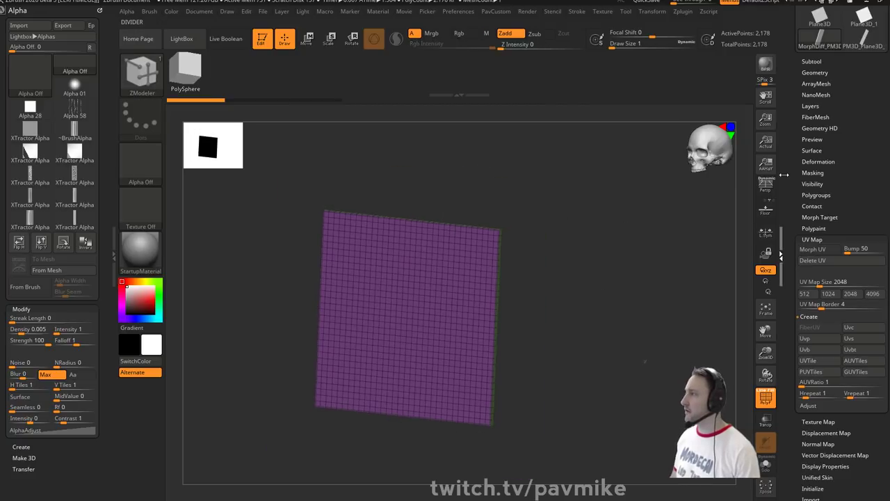
- Switch back to the flat PM3D_Plane3D_1 tool and set the draw size to 11
{"action": "left_click_drag", "start_coordinate": [784, 174], "coordinate": [783, 286]}
{"action": "left_click_drag", "start_coordinate": [793, 223], "coordinate": [794, 337]}
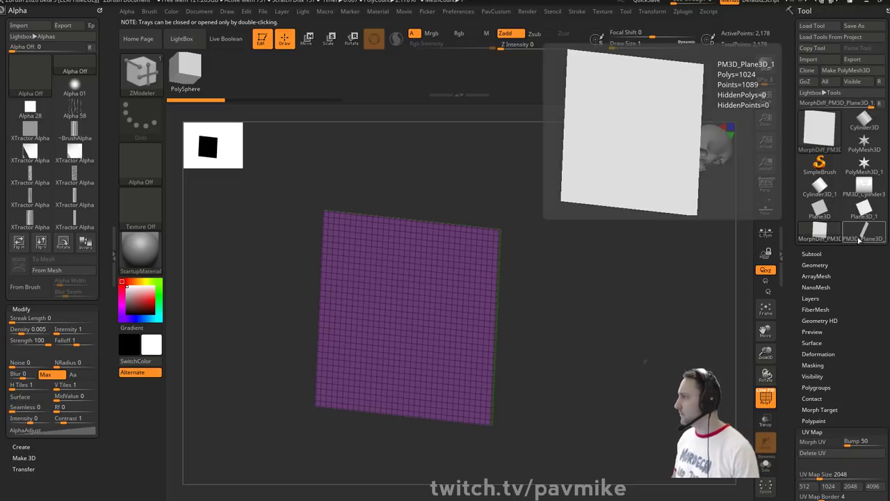
{"action": "left_click", "coordinate": [862, 231]}
{"action": "mouse_move", "coordinate": [665, 240]}
{"action": "left_mouse_down"}
{"action": "mouse_move", "coordinate": [640, 261]}
{"action": "mouse_move", "coordinate": [650, 284]}
{"action": "mouse_move", "coordinate": [575, 248]}
{"action": "mouse_move", "coordinate": [612, 249]}
{"action": "left_mouse_up"}
{"action": "key", "text": "s"}
{"action": "left_click_drag", "start_coordinate": [609, 245], "coordinate": [605, 261], "text": "alt"}
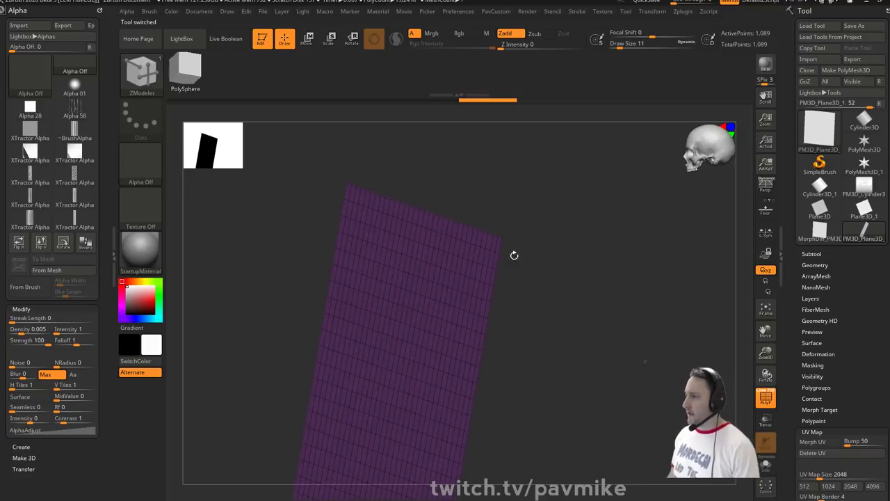
- Duplicate the plane subtool and make the PM3D_Plane3D_2 copy active
{"action": "left_click", "coordinate": [813, 254]}
{"action": "left_click_drag", "start_coordinate": [787, 288], "coordinate": [784, 194]}
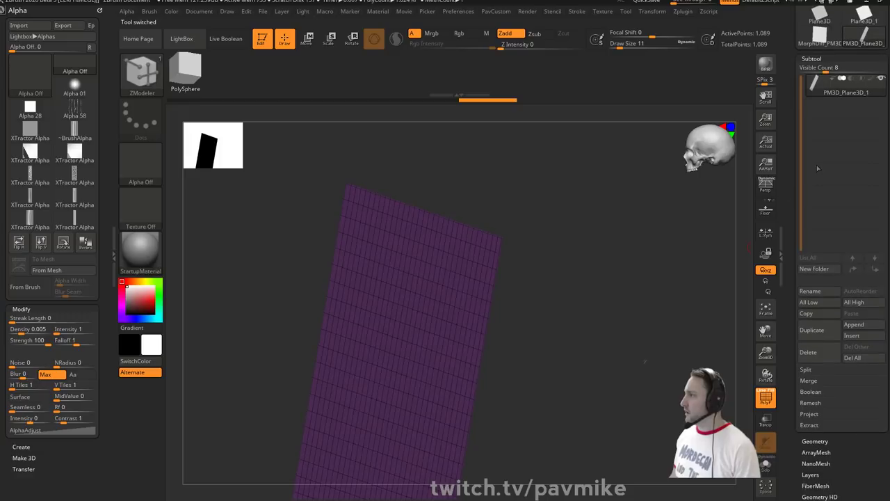
{"action": "left_click", "coordinate": [819, 334]}
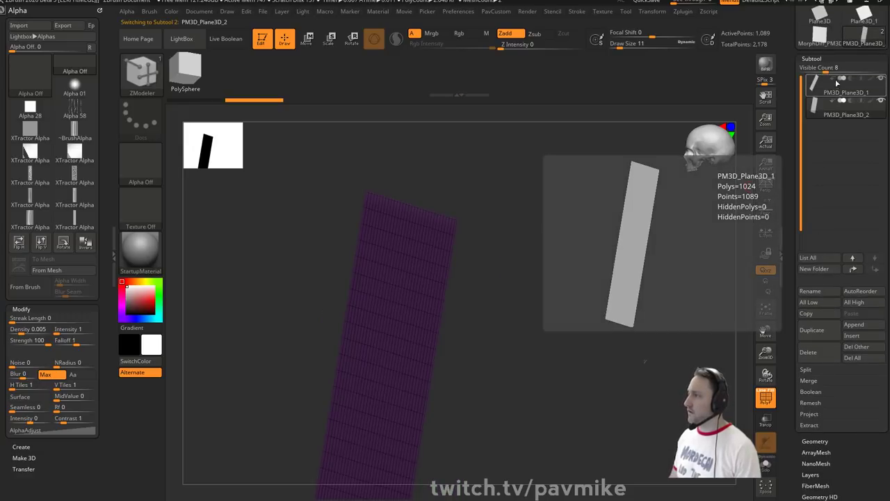
{"action": "left_click_drag", "start_coordinate": [606, 197], "coordinate": [596, 221], "text": "alt"}
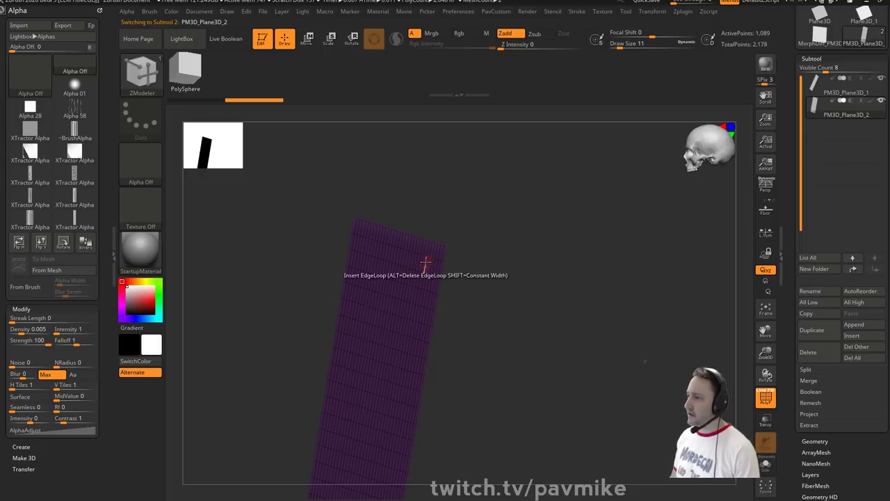
- Thicken the duplicate plane with ZModeler QMesh Polygroup All and turn on double-sided display
{"action": "key", "text": "space"}
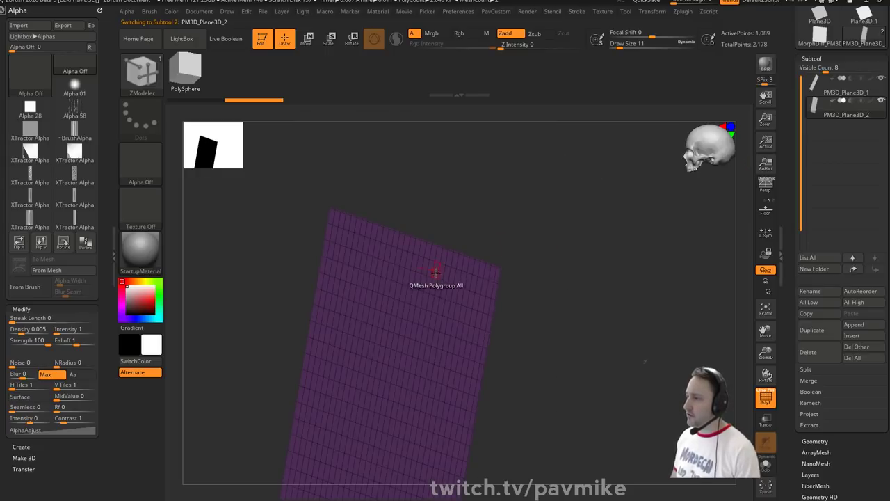
{"action": "left_click_drag", "start_coordinate": [441, 273], "coordinate": [454, 278]}
{"action": "left_click_drag", "start_coordinate": [572, 262], "coordinate": [554, 254]}
{"action": "key", "text": "grave"}
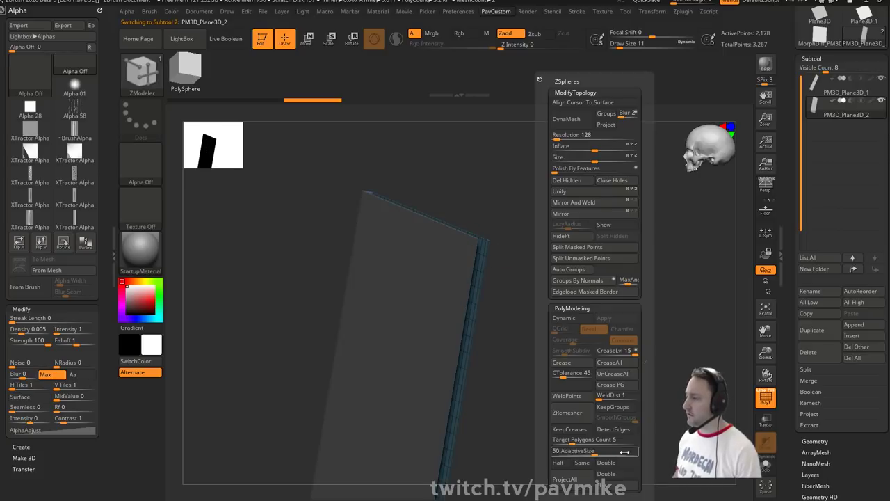
{"action": "left_click", "coordinate": [621, 475]}
{"action": "left_click_drag", "start_coordinate": [562, 299], "coordinate": [754, 422]}
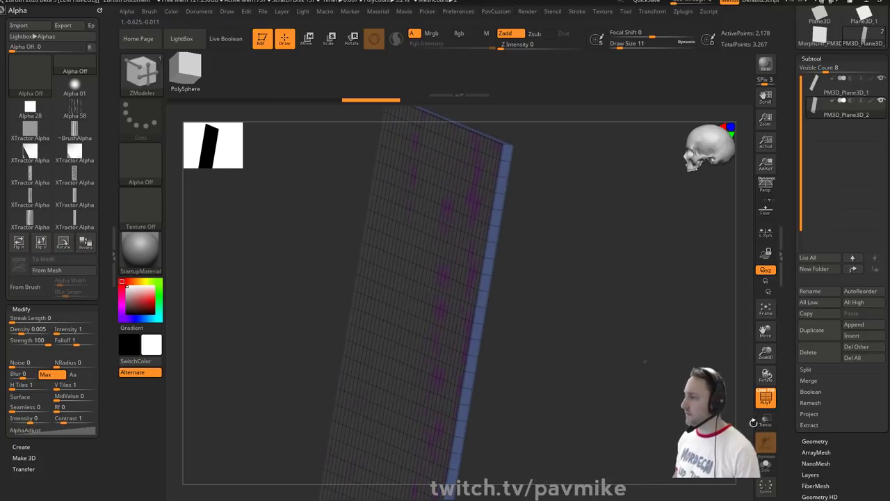
- Hide the original purple face polygroup of the thickened duplicate and delete the hidden polygons
{"action": "left_click", "coordinate": [469, 193], "text": "ctrl+shift"}
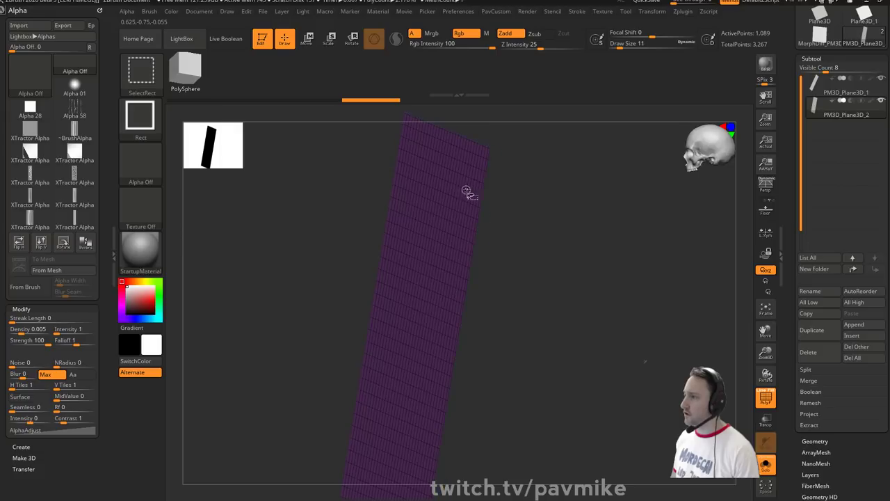
{"action": "left_click_drag", "start_coordinate": [639, 231], "coordinate": [640, 235], "text": "ctrl+shift"}
{"action": "key", "text": "grave"}
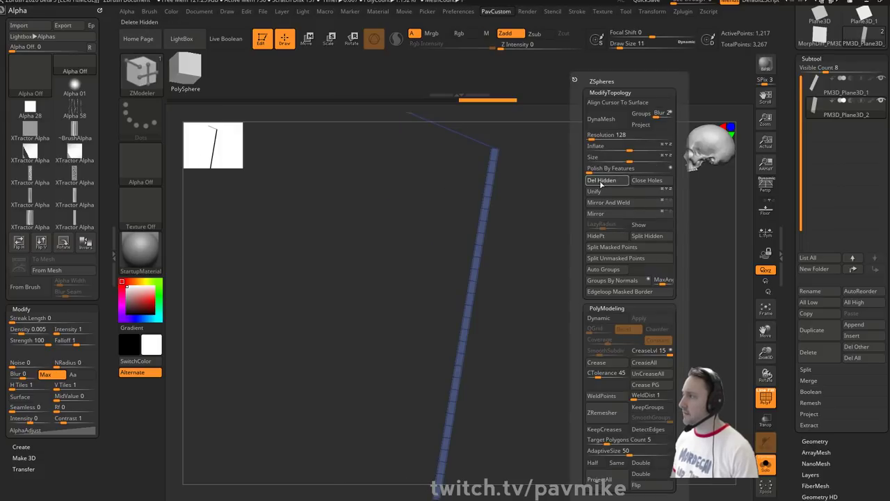
{"action": "left_click", "coordinate": [600, 182]}
{"action": "left_click_drag", "start_coordinate": [588, 201], "coordinate": [600, 249], "text": "alt"}
- Check both plane subtools, keep PM3D_Plane3D_2 active and view its face straight on
{"action": "left_click", "coordinate": [845, 110]}
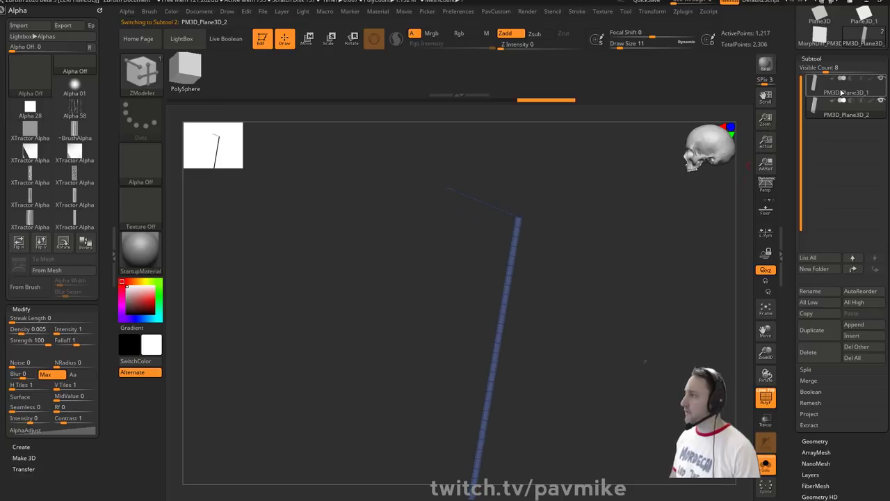
{"action": "left_click", "coordinate": [812, 106]}
{"action": "left_click", "coordinate": [829, 116]}
{"action": "left_click_drag", "start_coordinate": [648, 243], "coordinate": [652, 217], "text": "alt"}
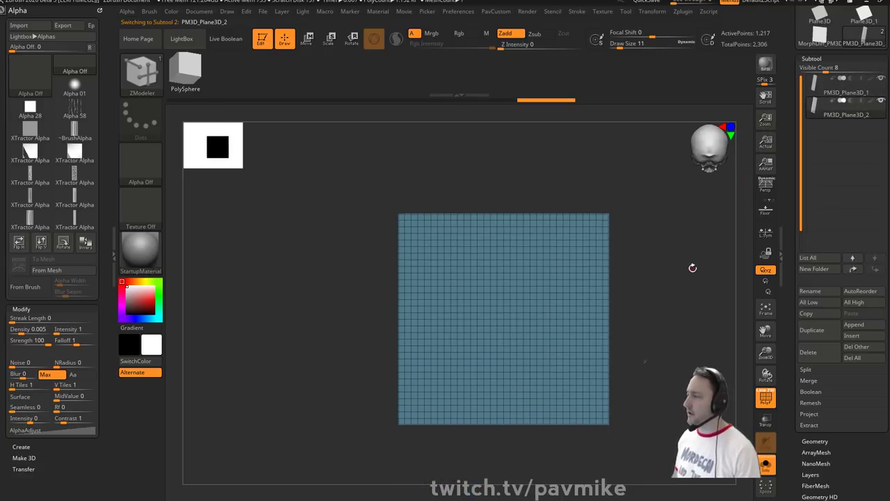
- Dock the Zplugin palette, unwrap PM3D_Plane3D_2 with UV Master using Symmetry, and flatten its UVs
{"action": "left_click", "coordinate": [101, 8]}
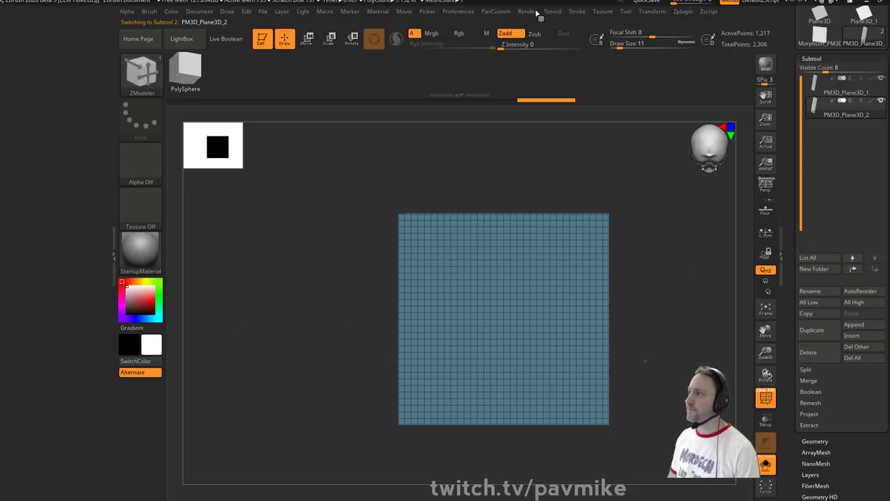
{"action": "left_click", "coordinate": [681, 12]}
{"action": "mouse_move", "coordinate": [676, 12]}
{"action": "left_mouse_down"}
{"action": "mouse_move", "coordinate": [50, 130]}
{"action": "mouse_move", "coordinate": [34, 284]}
{"action": "left_mouse_up"}
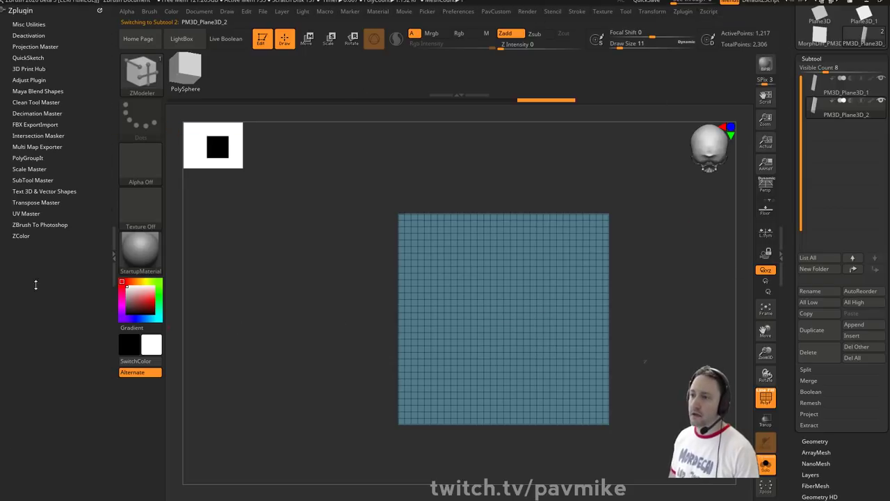
{"action": "key", "text": "shift"}
{"action": "left_click", "coordinate": [26, 214]}
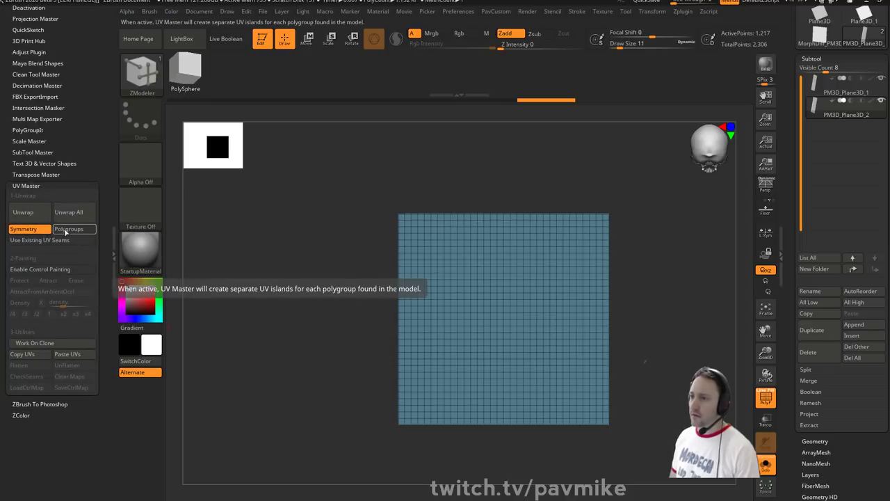
{"action": "left_click", "coordinate": [23, 213]}
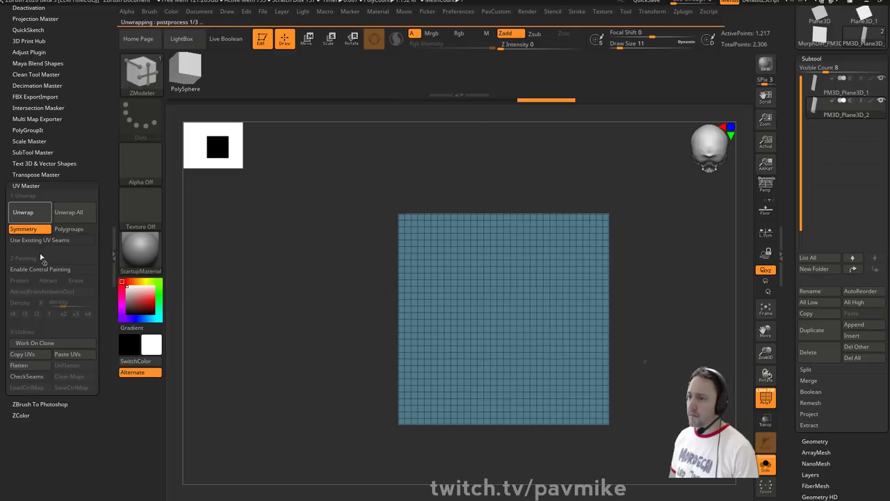
{"action": "left_click", "coordinate": [40, 365]}
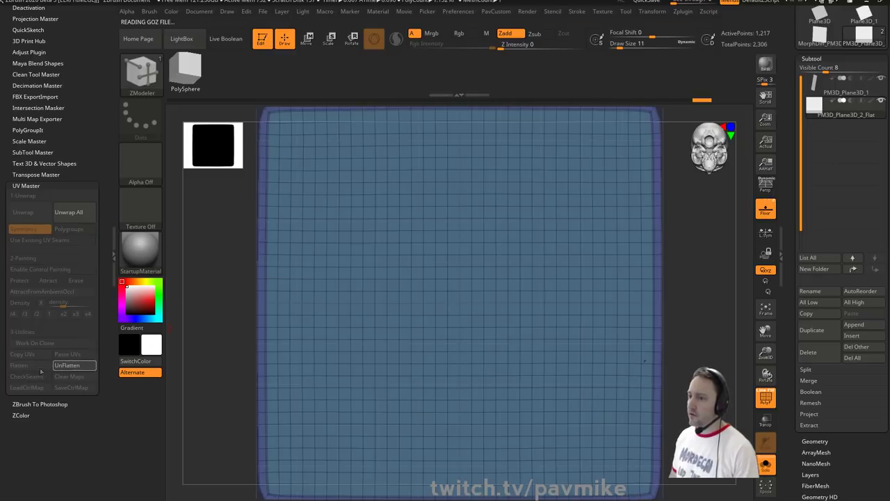
- Unflatten the UVs and merge subtool PM3D_Plane3D_1 down into PM3D_Plane3D_2 with Weld on, always accepting the not-undoable notice
{"action": "left_click", "coordinate": [60, 368]}
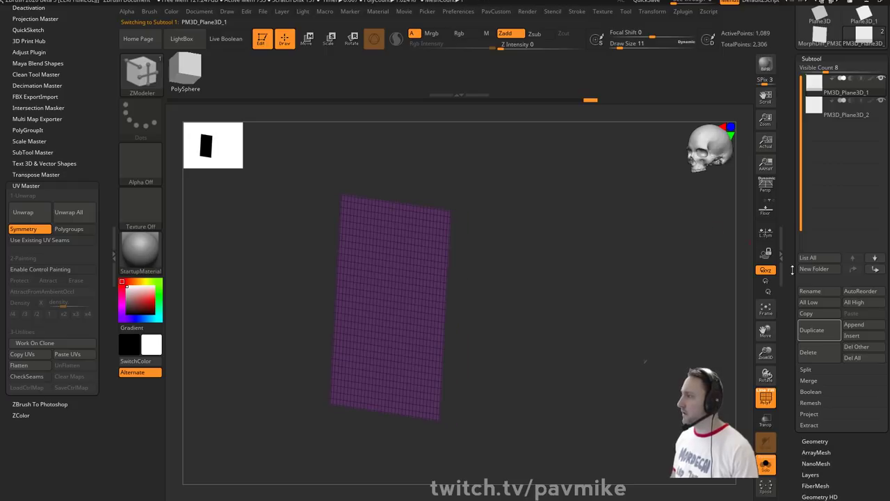
{"action": "left_click", "coordinate": [807, 381]}
{"action": "scroll", "coordinate": [838, 362], "scroll_direction": "down", "scroll_amount": 1}
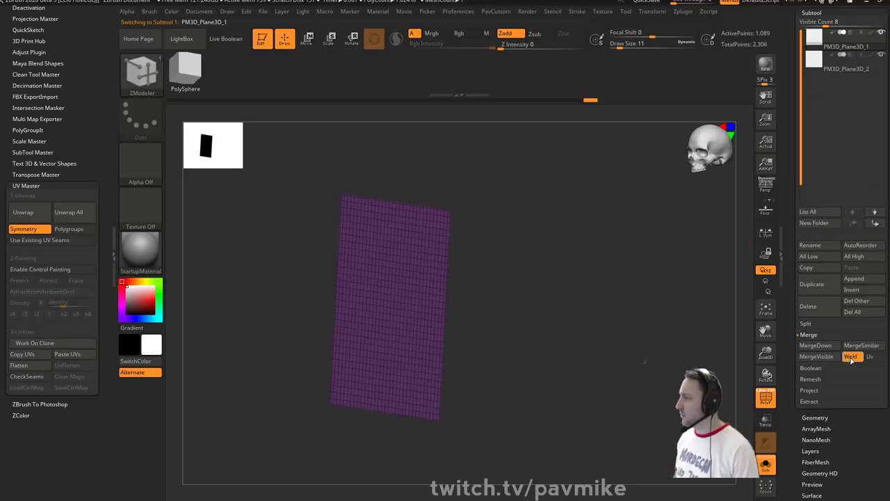
{"action": "scroll", "coordinate": [830, 179], "scroll_direction": "up", "scroll_amount": 1}
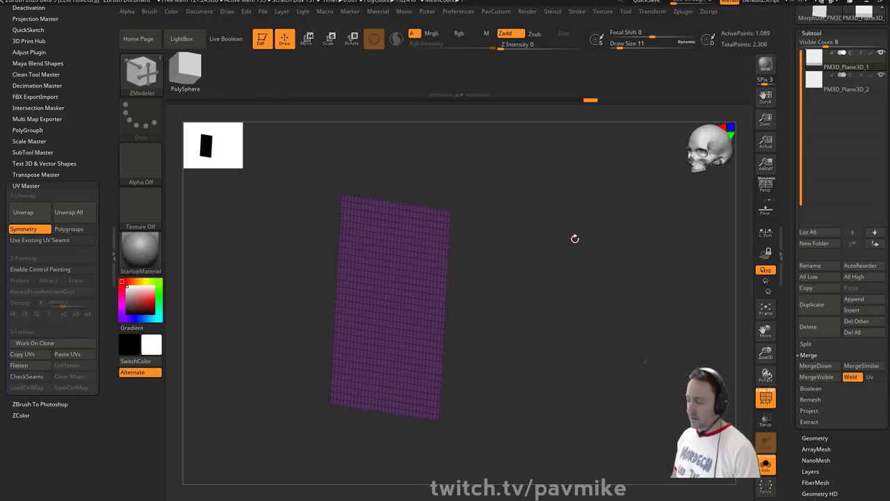
{"action": "left_click", "coordinate": [815, 368]}
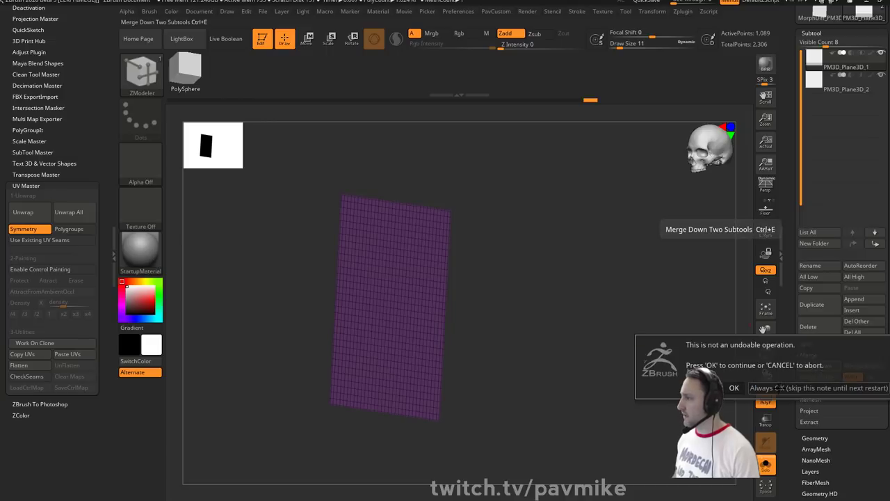
{"action": "left_click", "coordinate": [775, 389]}
- Inspect the merged plane subtool up close and try flattening its UVs
{"action": "right_click_drag", "start_coordinate": [581, 295], "coordinate": [686, 274], "text": "ctrl"}
{"action": "key", "text": "space"}
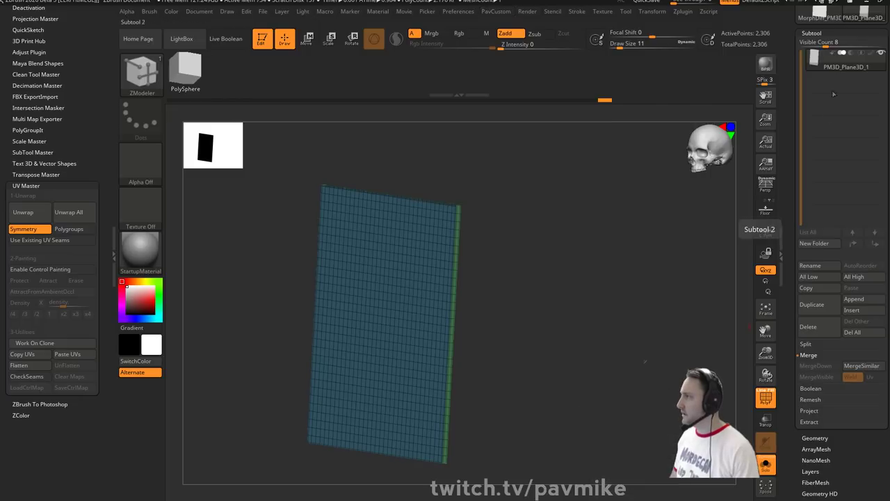
{"action": "left_click_drag", "start_coordinate": [793, 67], "coordinate": [793, 89]}
{"action": "left_click_drag", "start_coordinate": [599, 144], "coordinate": [590, 246]}
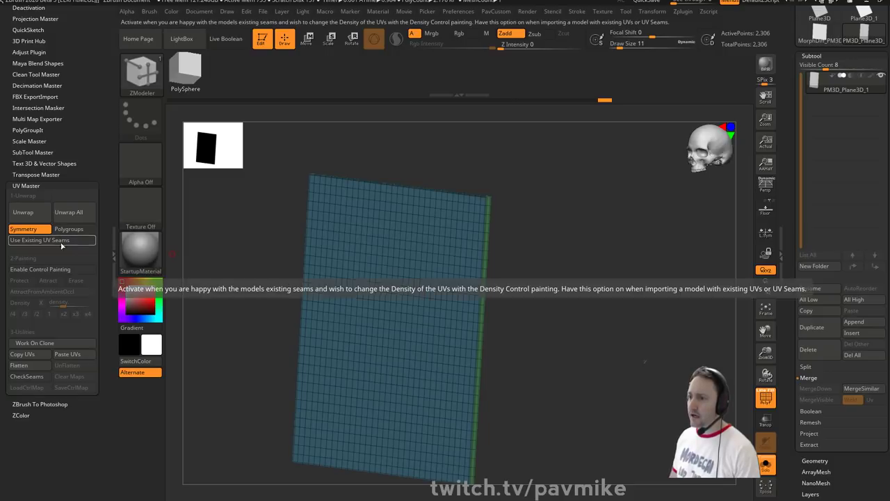
{"action": "left_click", "coordinate": [20, 365]}
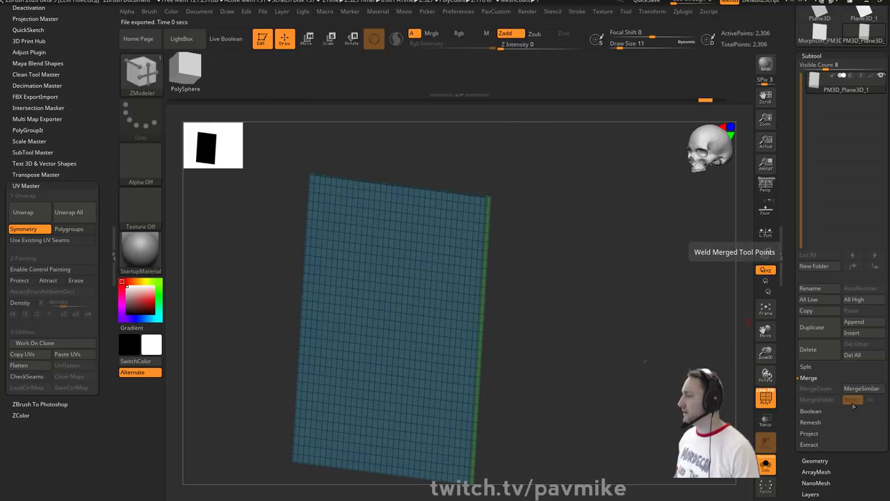
- Clear the canvas and draw a fresh Plane3D_1 primitive on it in Edit mode
{"action": "left_click_drag", "start_coordinate": [785, 209], "coordinate": [785, 339]}
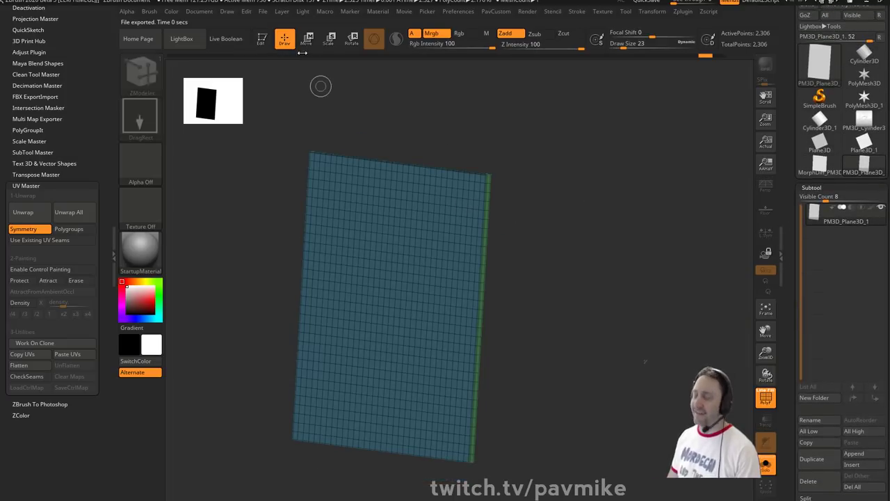
{"action": "key", "text": "ctrl+n"}
{"action": "left_click", "coordinate": [821, 97]}
{"action": "left_click", "coordinate": [819, 64]}
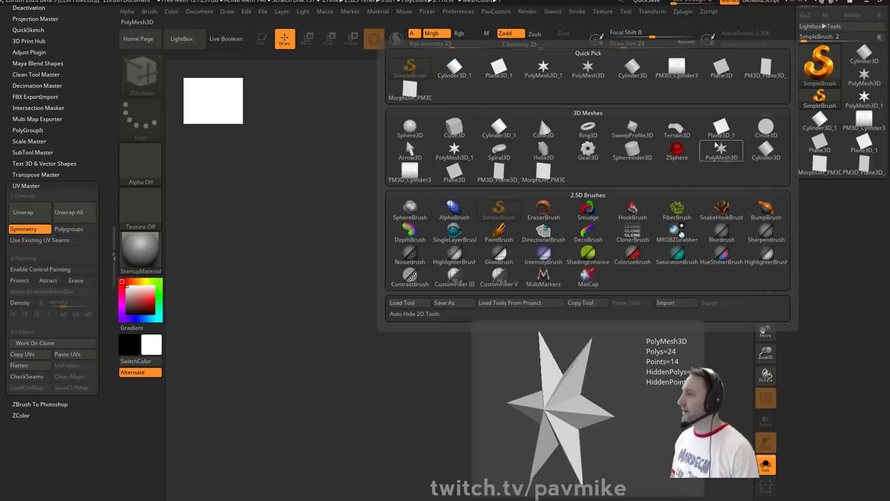
{"action": "left_click", "coordinate": [721, 132]}
{"action": "left_click_drag", "start_coordinate": [393, 279], "coordinate": [418, 338]}
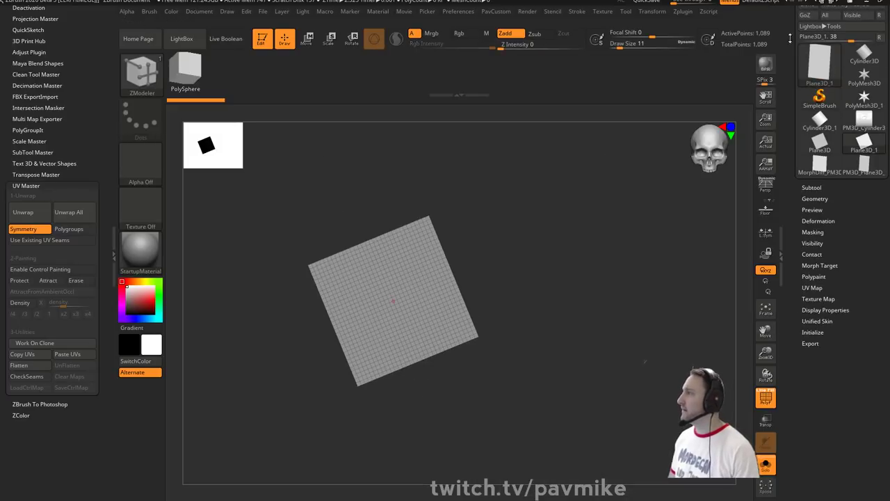
- Convert the new plane to a PolyMesh3D, frame it at an angle and open its subtool list
{"action": "left_click_drag", "start_coordinate": [828, 21], "coordinate": [841, 87]}
{"action": "left_click", "coordinate": [847, 70]}
{"action": "key", "text": "f"}
{"action": "left_click_drag", "start_coordinate": [610, 216], "coordinate": [641, 269], "text": "shift"}
{"action": "left_click", "coordinate": [812, 276]}
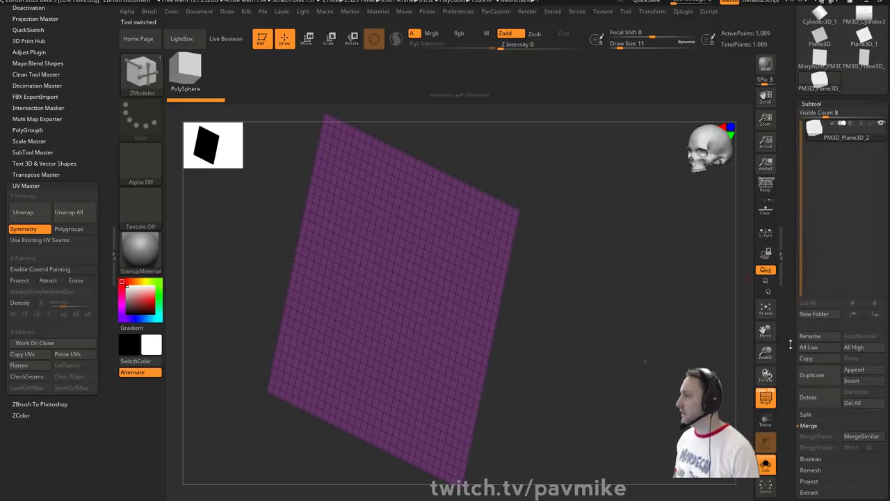
- Duplicate the plane subtool, thicken the duplicate with ZModeler QMesh and turn on double-sided display
{"action": "left_click", "coordinate": [816, 379]}
{"action": "left_click_drag", "start_coordinate": [688, 327], "coordinate": [521, 284]}
{"action": "key", "text": "space"}
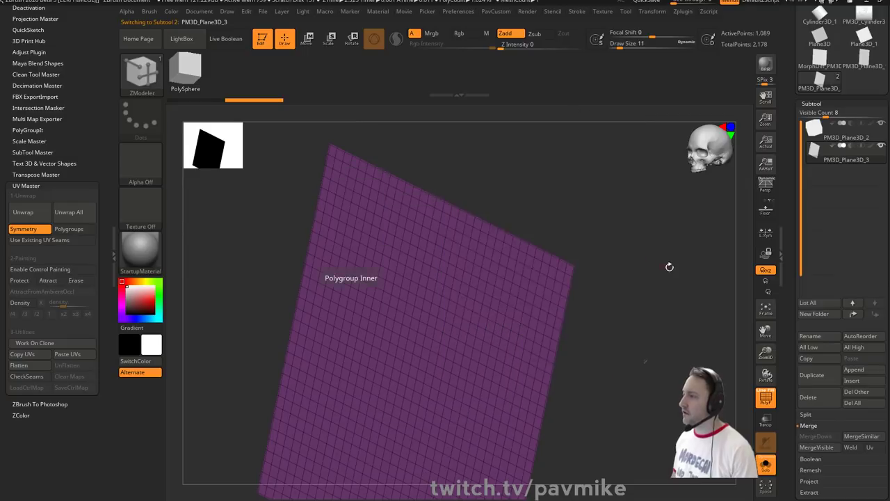
{"action": "left_click_drag", "start_coordinate": [511, 263], "coordinate": [522, 263]}
{"action": "key", "text": "z"}
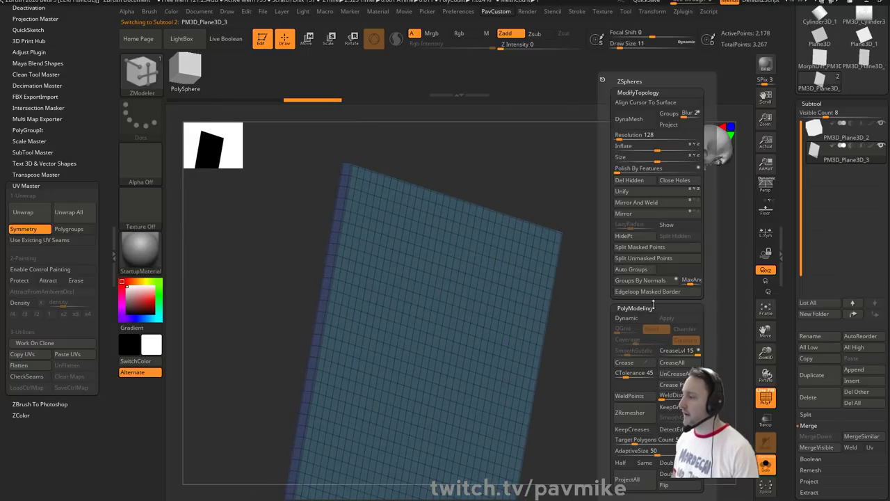
{"action": "left_click", "coordinate": [668, 484]}
- Hide the purple face polygroup of the thickened duplicate and delete the hidden polygons
{"action": "left_click_drag", "start_coordinate": [614, 358], "coordinate": [619, 246], "text": "alt"}
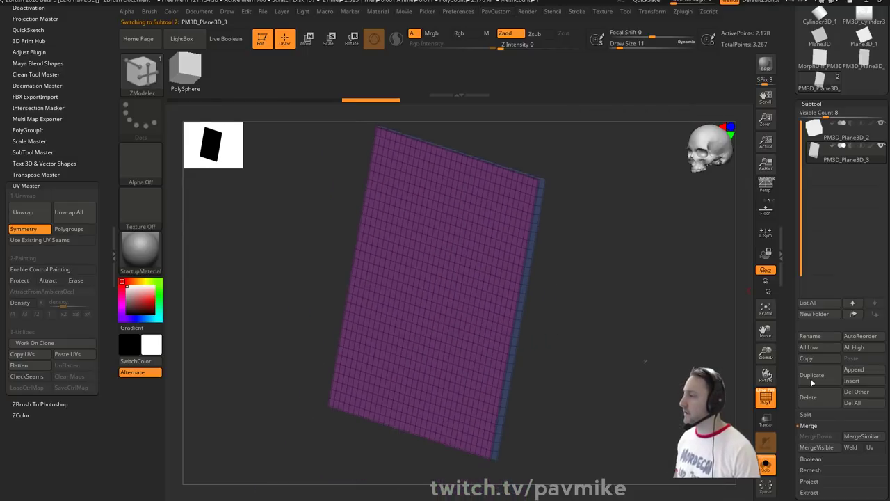
{"action": "left_click", "coordinate": [521, 206], "text": "ctrl+shift"}
{"action": "left_click_drag", "start_coordinate": [610, 182], "coordinate": [624, 194], "text": "ctrl+shift"}
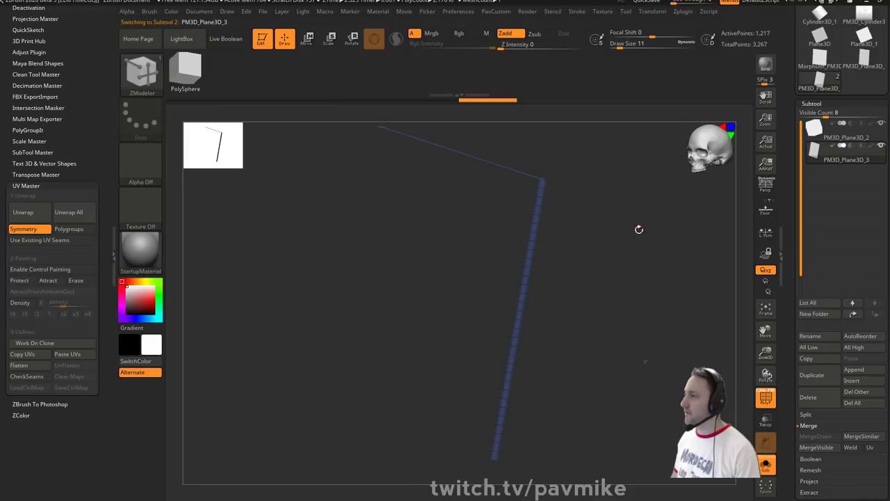
{"action": "key", "text": "z"}
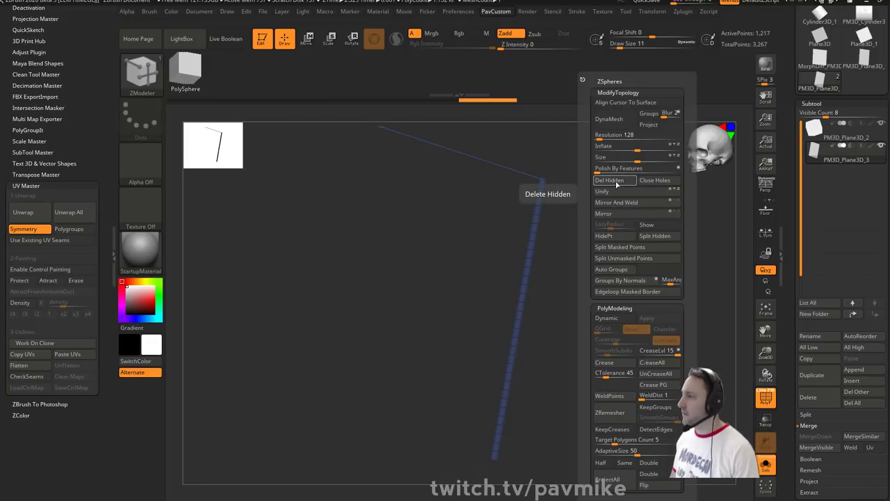
{"action": "left_click", "coordinate": [618, 182]}
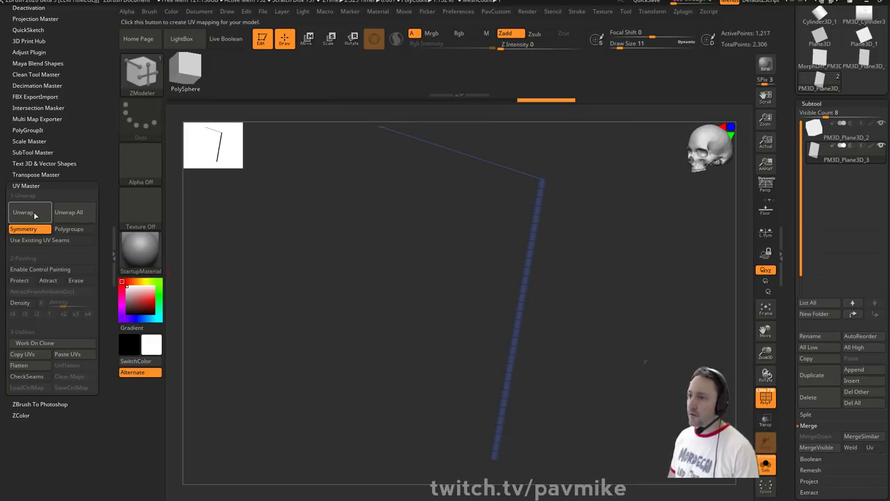
- Unwrap PM3D_Plane3D_3 with UV Master and merge PM3D_Plane3D_2 down into it with Weld and Uv on
{"action": "left_click", "coordinate": [23, 212]}
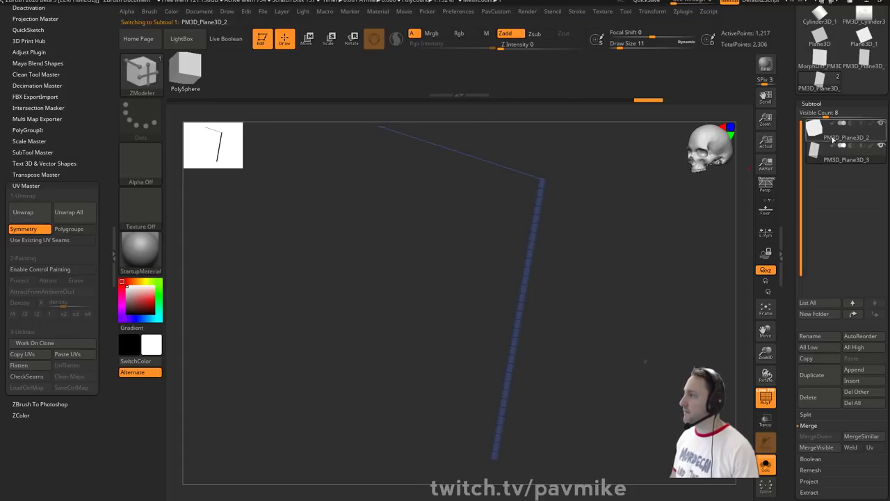
{"action": "scroll", "coordinate": [786, 205], "scroll_direction": "down", "scroll_amount": 5}
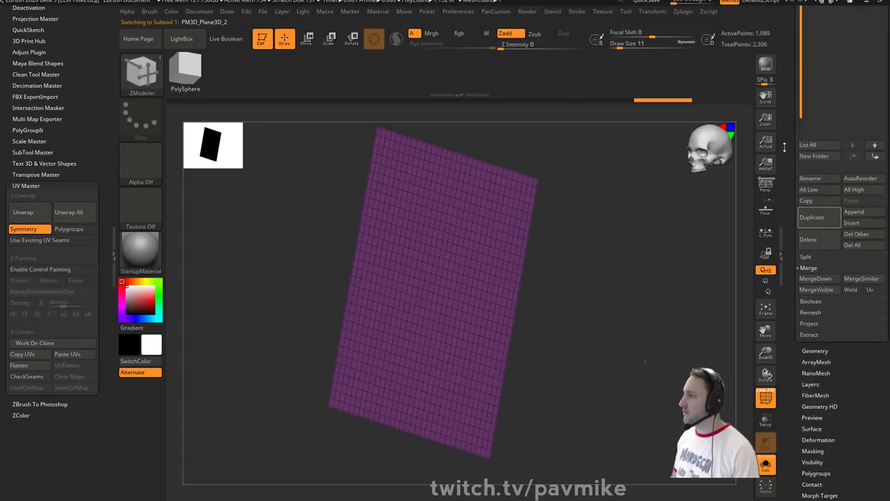
{"action": "left_click", "coordinate": [850, 292]}
{"action": "left_click", "coordinate": [869, 293]}
{"action": "scroll", "coordinate": [811, 371], "scroll_direction": "up", "scroll_amount": 3}
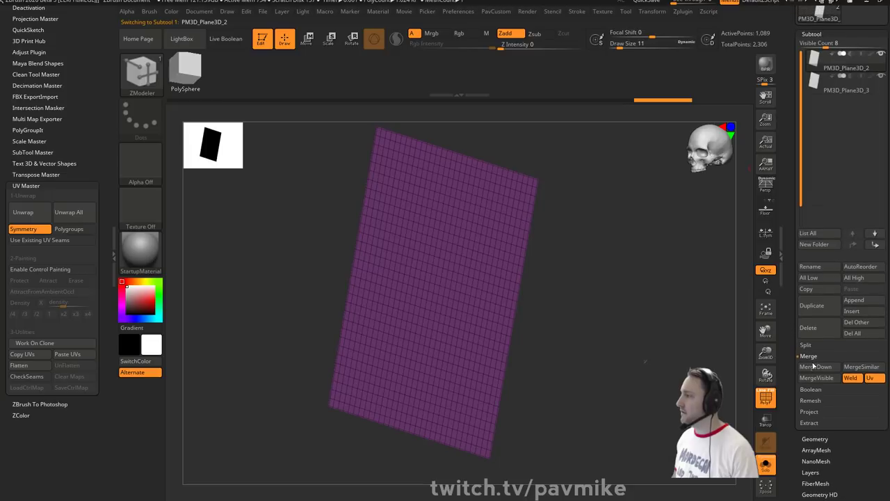
{"action": "left_click", "coordinate": [814, 366]}
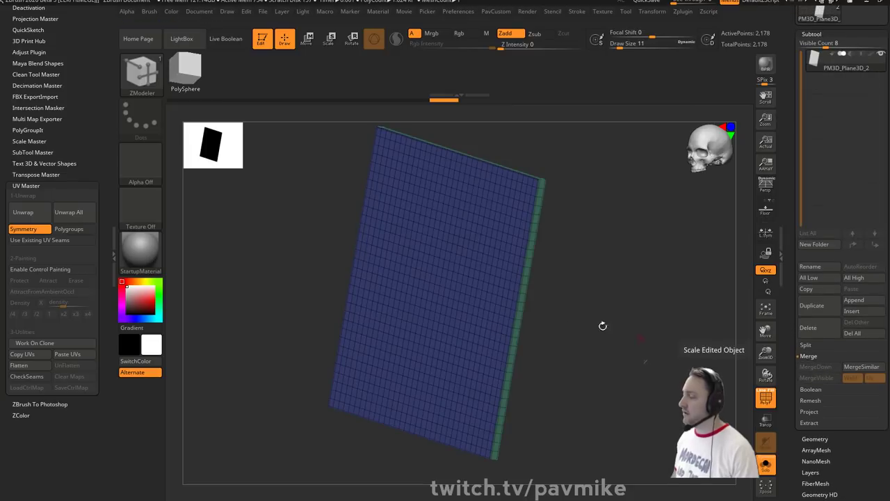
- Unwrap the merged PM3D_Plane3D_2 with UV Master using Symmetry and flatten its UVs
{"action": "left_click", "coordinate": [23, 212]}
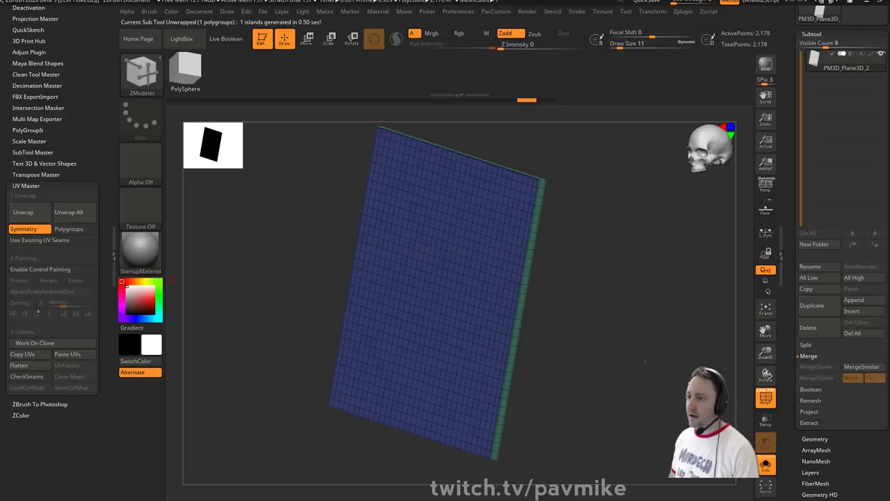
{"action": "left_click", "coordinate": [19, 365]}
{"action": "left_click_drag", "start_coordinate": [648, 274], "coordinate": [672, 272], "text": "alt"}
- Try moving the green polygroup of the flattened UVs upward with the blue face masked, undo the move and unflatten
{"action": "key", "text": "w"}
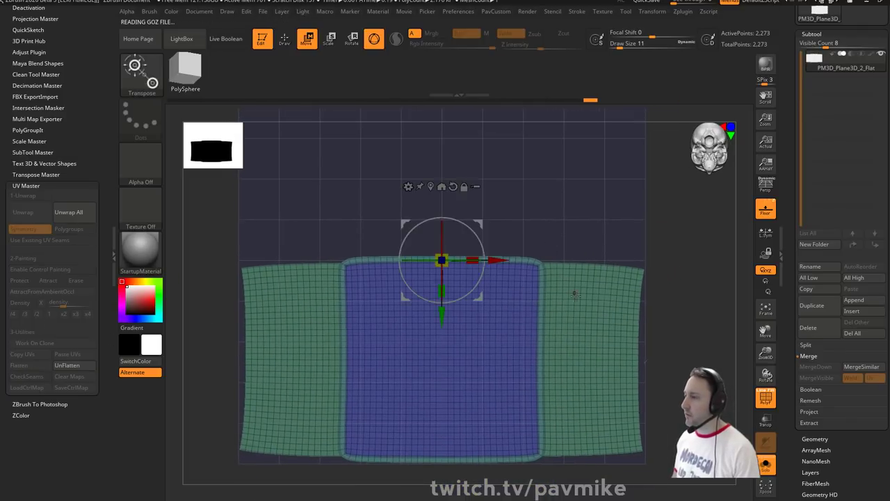
{"action": "left_click", "coordinate": [578, 298], "text": "ctrl"}
{"action": "left_click_drag", "start_coordinate": [579, 244], "coordinate": [580, 84]}
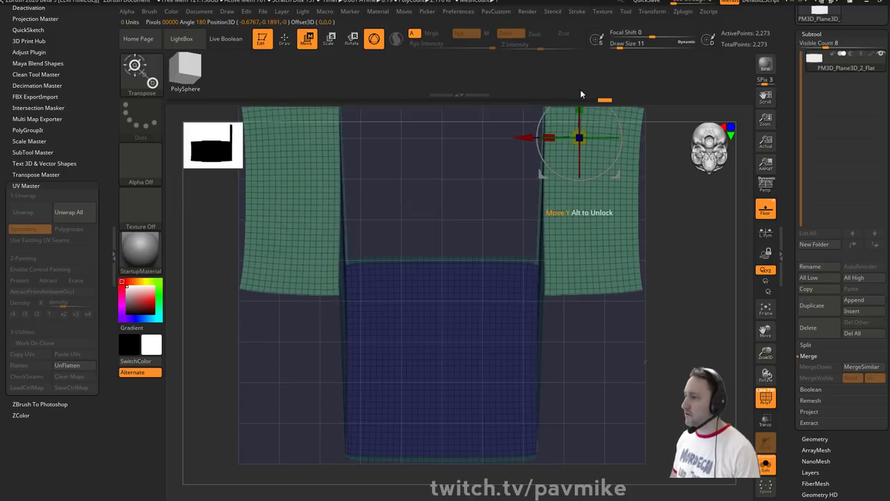
{"action": "key", "text": "ctrl+z"}
{"action": "left_click", "coordinate": [678, 235], "text": "ctrl"}
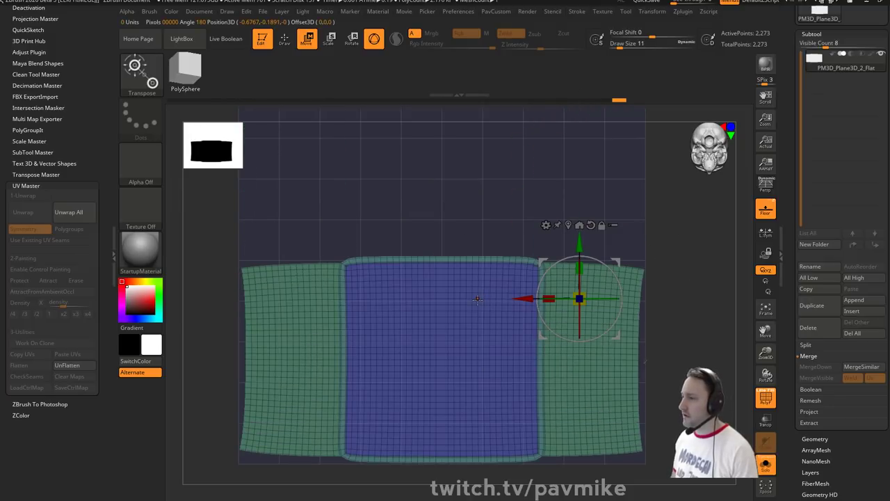
{"action": "key", "text": "ctrl+z"}
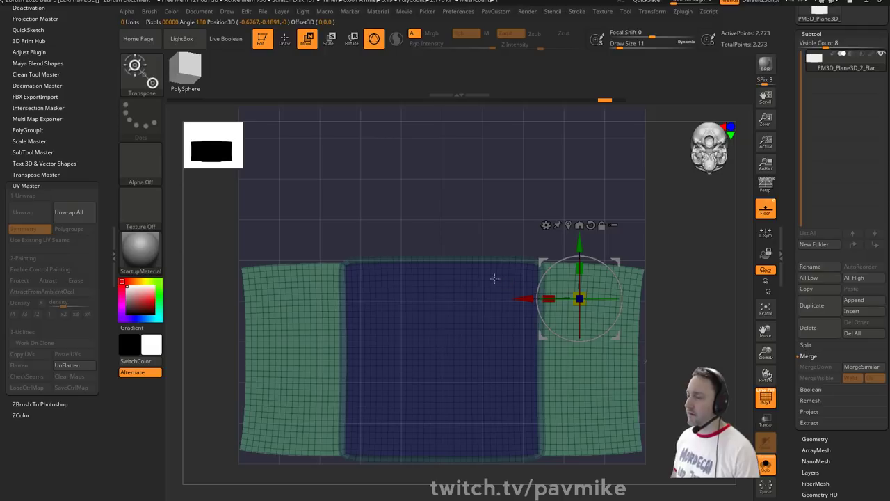
{"action": "left_click", "coordinate": [67, 366]}
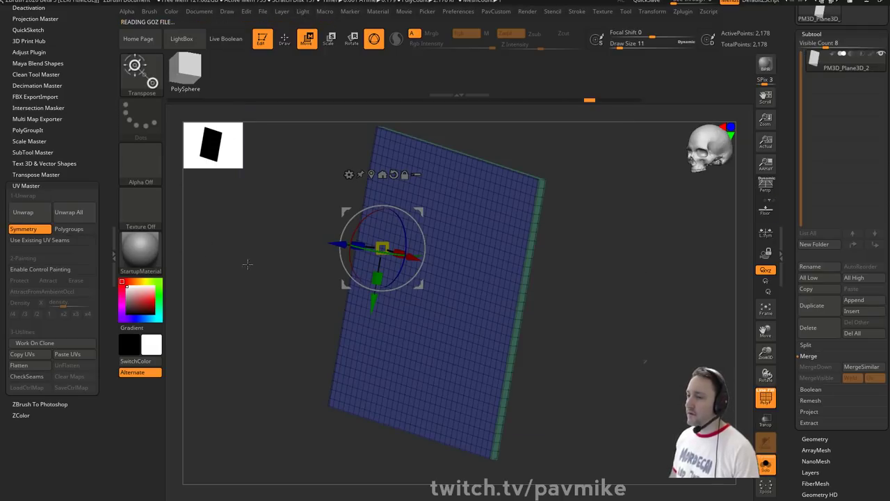
- Return to Draw mode, unwrap PM3D_Plane3D_2 again with Symmetry, check its flattened UV layout and unflatten it
{"action": "left_click_drag", "start_coordinate": [645, 236], "coordinate": [639, 240], "text": "alt"}
{"action": "key", "text": "q"}
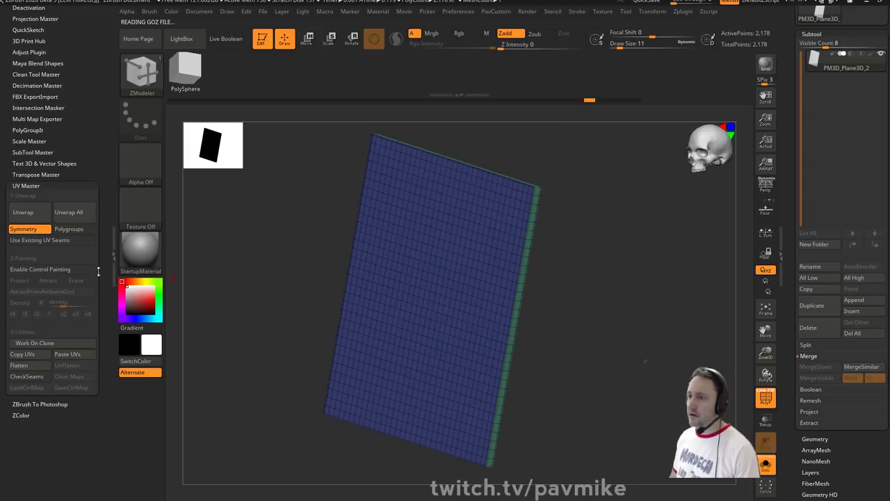
{"action": "left_click", "coordinate": [23, 214]}
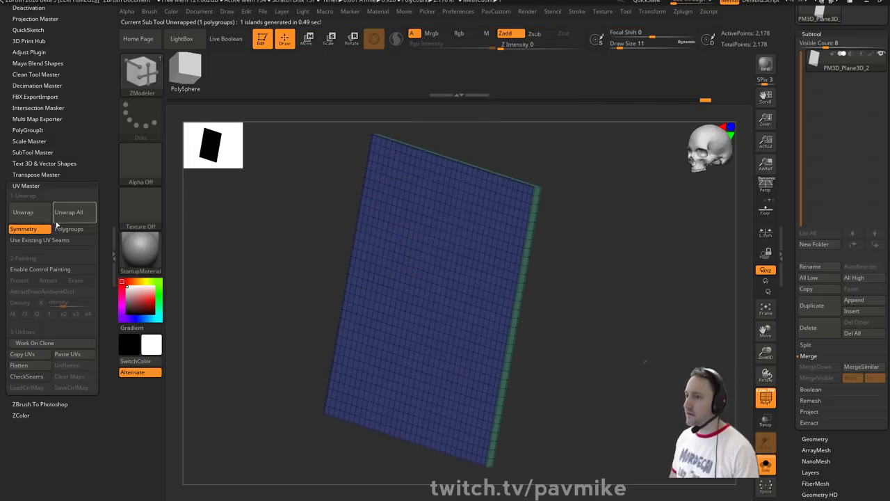
{"action": "left_click", "coordinate": [50, 363]}
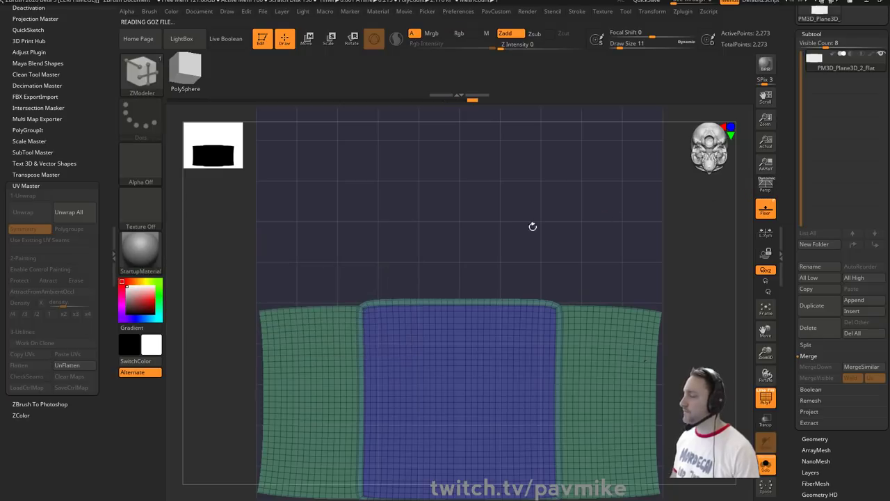
{"action": "left_click", "coordinate": [67, 365]}
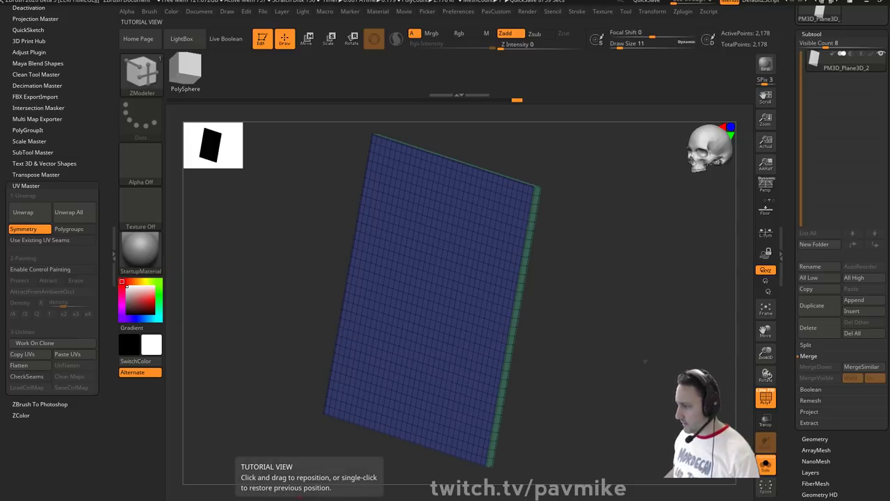
- Switch to the web browser and open the full Houdini Game Dev Toolset playlist from the YouTube channel's playlists
{"action": "left_click_drag", "start_coordinate": [593, 500], "coordinate": [601, 37]}
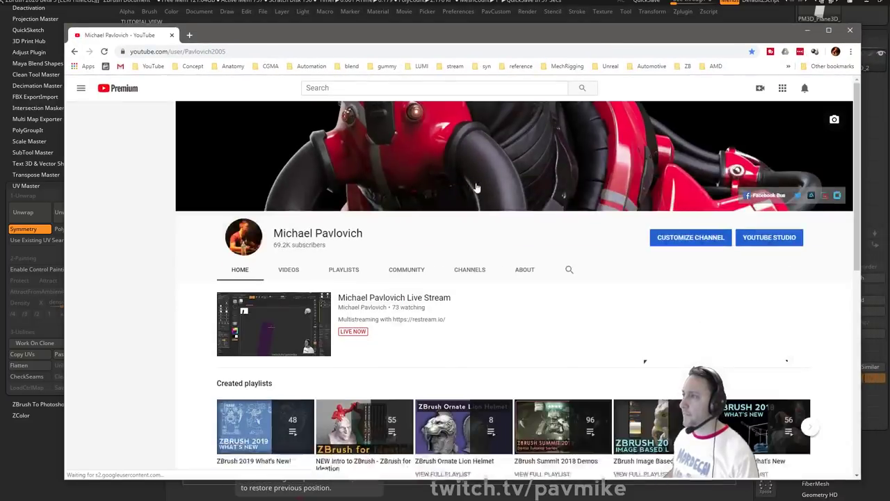
{"action": "left_click", "coordinate": [346, 130]}
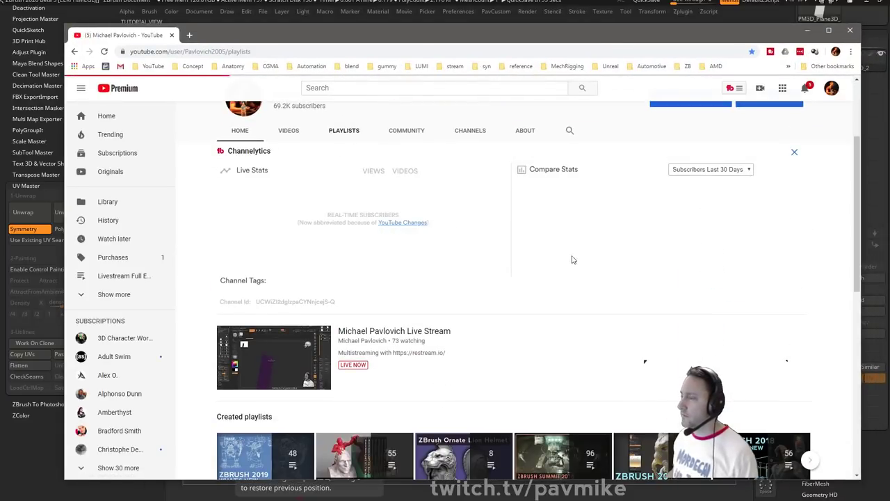
{"action": "scroll", "coordinate": [549, 250], "scroll_direction": "down", "scroll_amount": 5}
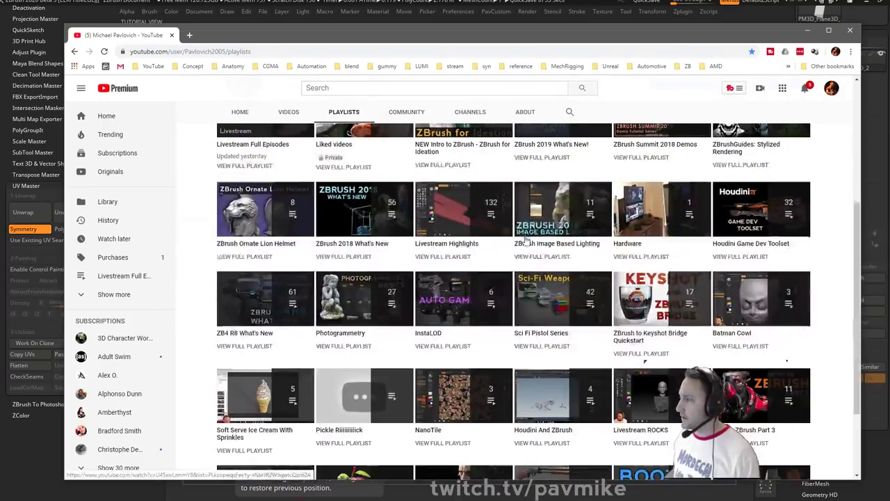
{"action": "scroll", "coordinate": [526, 240], "scroll_direction": "down", "scroll_amount": 2}
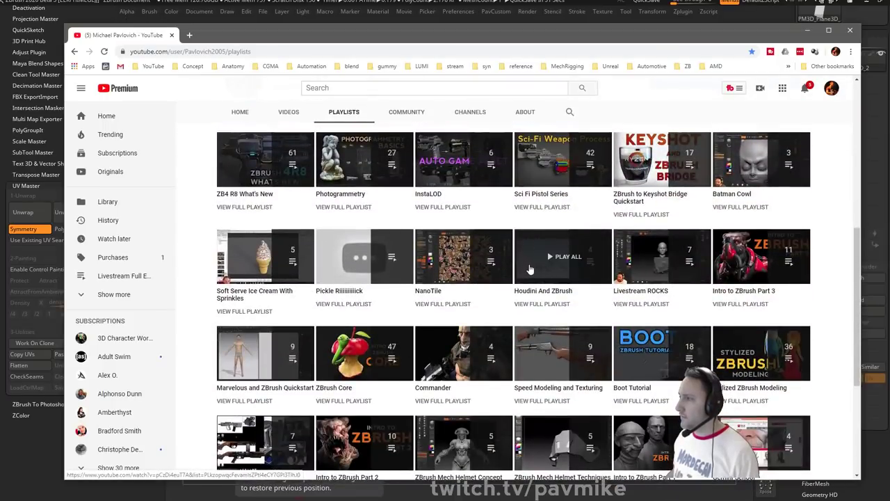
{"action": "scroll", "coordinate": [528, 269], "scroll_direction": "down", "scroll_amount": 3}
{"action": "scroll", "coordinate": [529, 268], "scroll_direction": "up", "scroll_amount": 6}
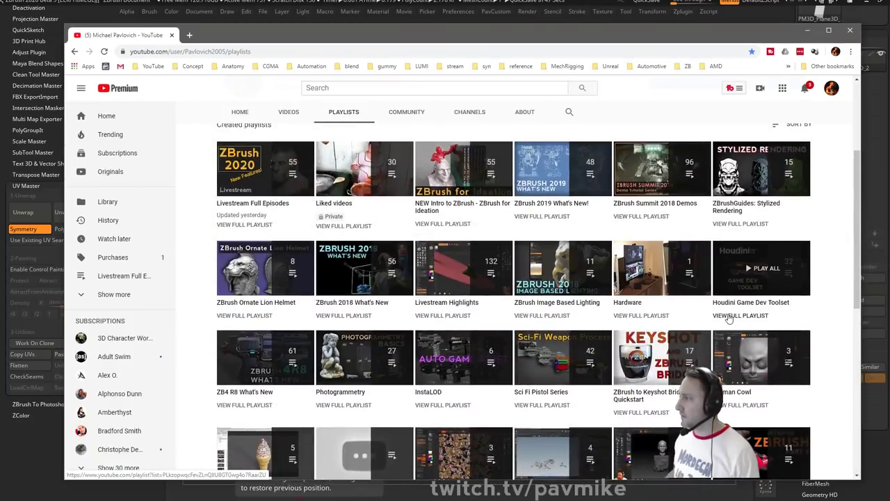
{"action": "left_click", "coordinate": [737, 309]}
- Select the playlist's web address and return to ZBrush
{"action": "key", "text": "ctrl+l"}
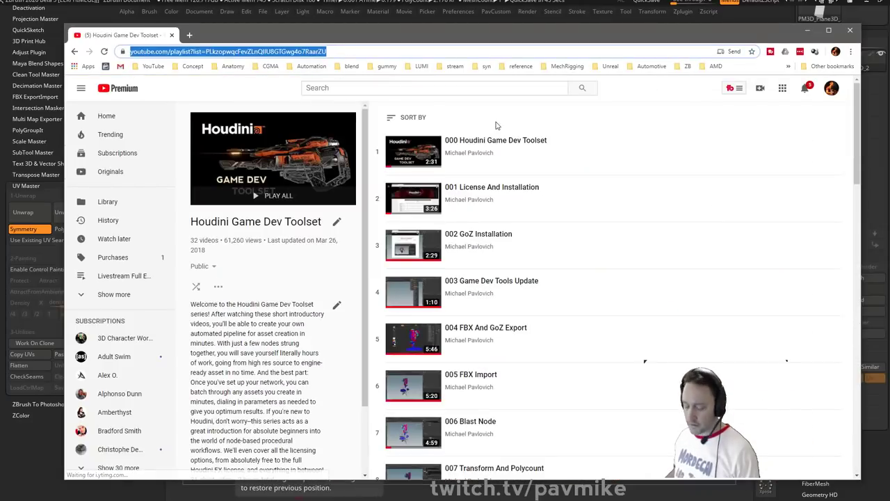
{"action": "key", "text": "alt+Tab"}
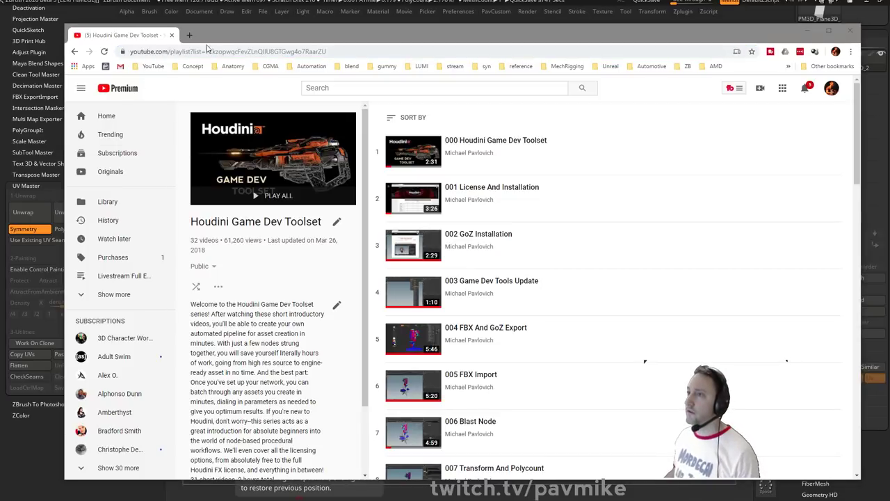
{"action": "left_click_drag", "start_coordinate": [214, 37], "coordinate": [0, 38]}
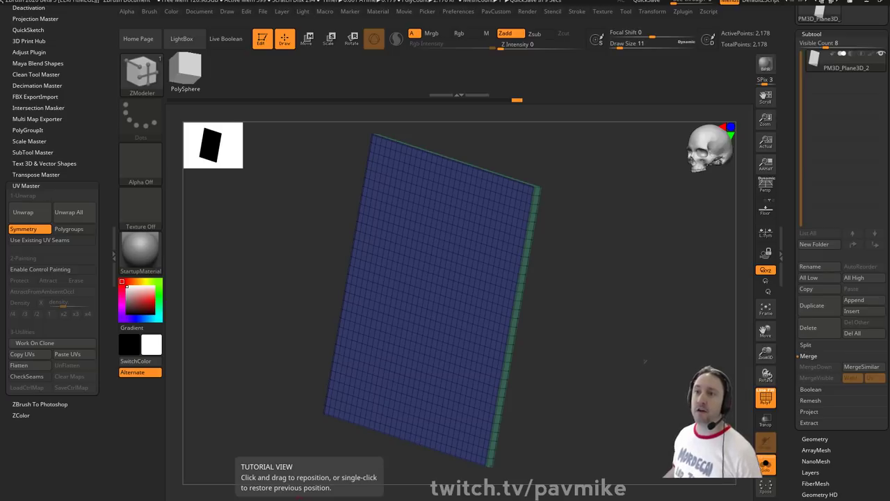
- Choose the Standard brush, turn PolyFrame off and sculpt a small looping stroke in the middle of the plane's face
{"action": "mouse_move", "coordinate": [560, 167]}
{"action": "left_mouse_down"}
{"action": "mouse_move", "coordinate": [554, 185]}
{"action": "mouse_move", "coordinate": [531, 169]}
{"action": "left_mouse_up"}
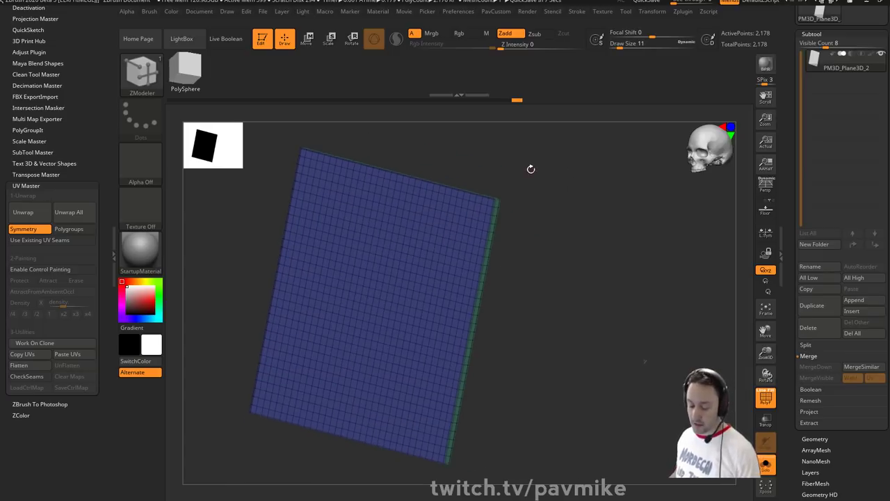
{"action": "key", "text": "b"}
{"action": "key", "text": "s"}
{"action": "key", "text": "t"}
{"action": "left_click_drag", "start_coordinate": [580, 188], "coordinate": [610, 196], "text": "alt"}
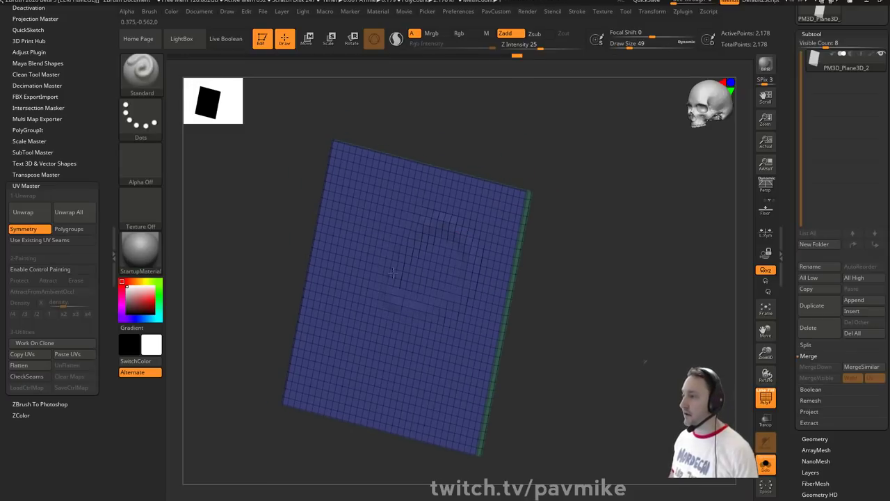
{"action": "left_click_drag", "start_coordinate": [394, 272], "coordinate": [417, 300]}
{"action": "left_click", "coordinate": [766, 397]}
{"action": "left_click_drag", "start_coordinate": [592, 313], "coordinate": [640, 313]}
{"action": "key", "text": "ctrl+z"}
{"action": "mouse_move", "coordinate": [422, 232]}
{"action": "left_mouse_down"}
{"action": "mouse_move", "coordinate": [407, 314]}
{"action": "mouse_move", "coordinate": [418, 307]}
{"action": "left_mouse_up"}
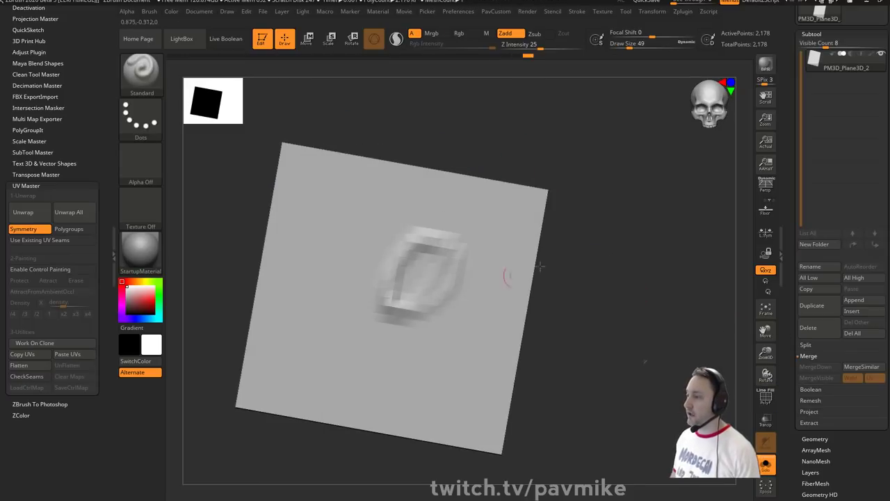
- Locate LazyMouse in the Standard brush's stroke settings and toggle it on and off
{"action": "key", "text": "grave"}
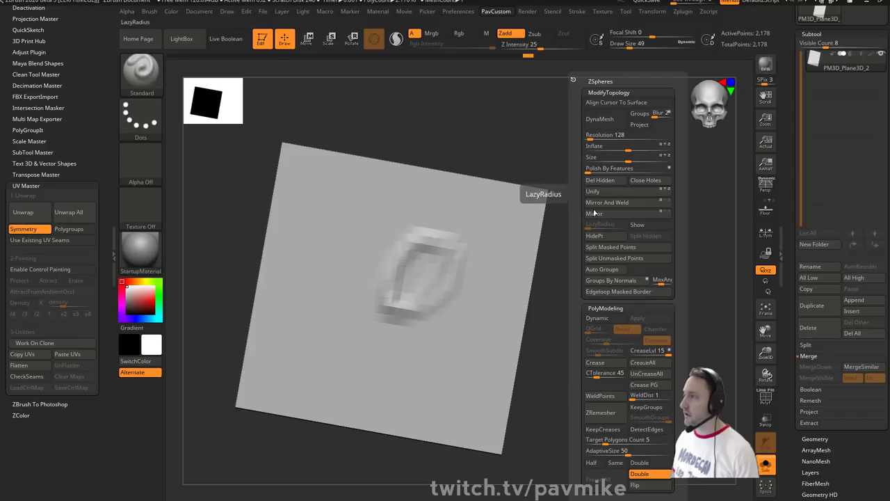
{"action": "key", "text": "space"}
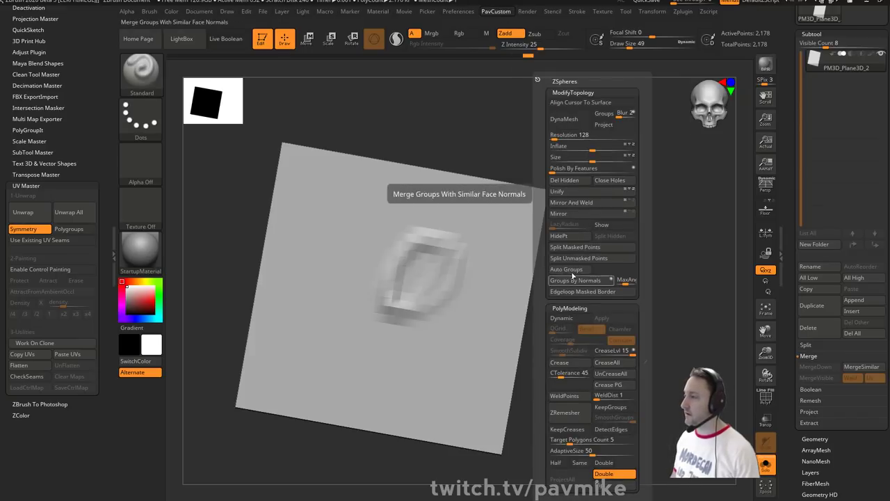
{"action": "left_click", "coordinate": [578, 11]}
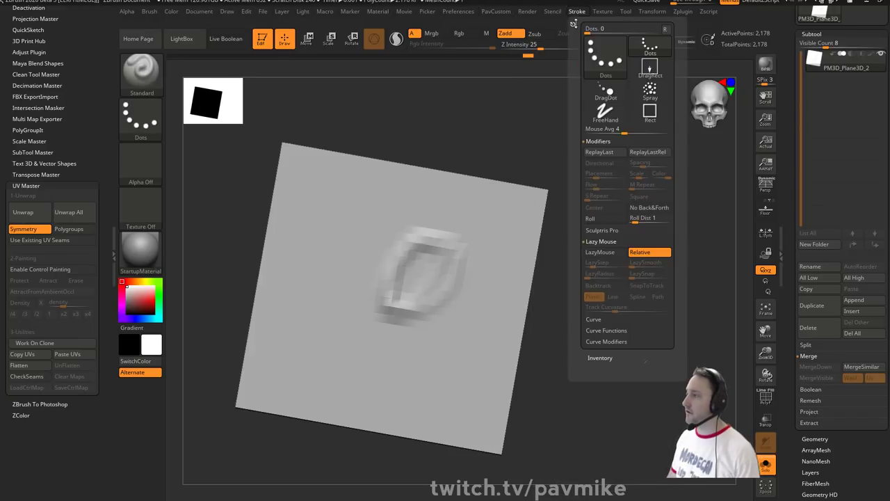
{"action": "key", "text": "shift"}
{"action": "left_click", "coordinate": [603, 252]}
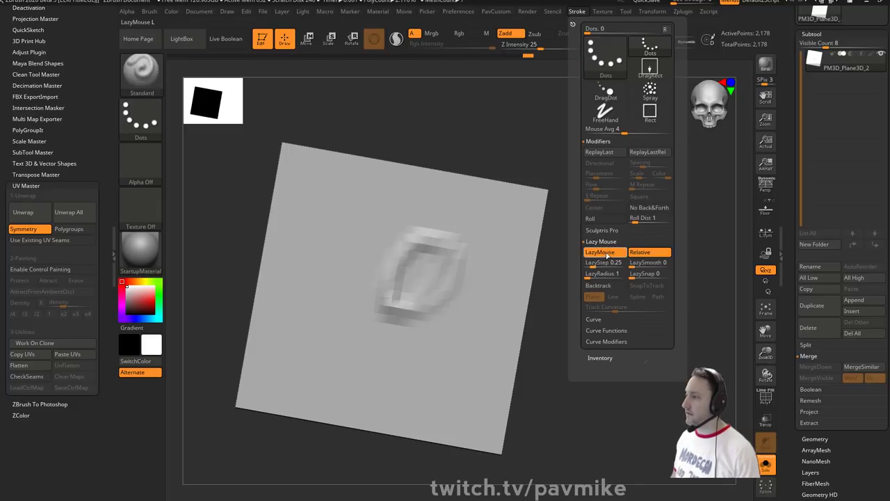
{"action": "left_click", "coordinate": [604, 252]}
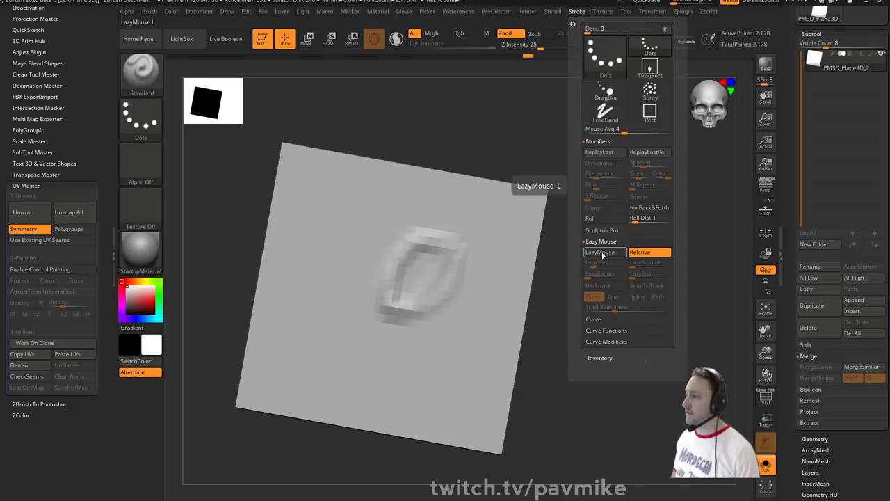
{"action": "left_click", "coordinate": [605, 253]}
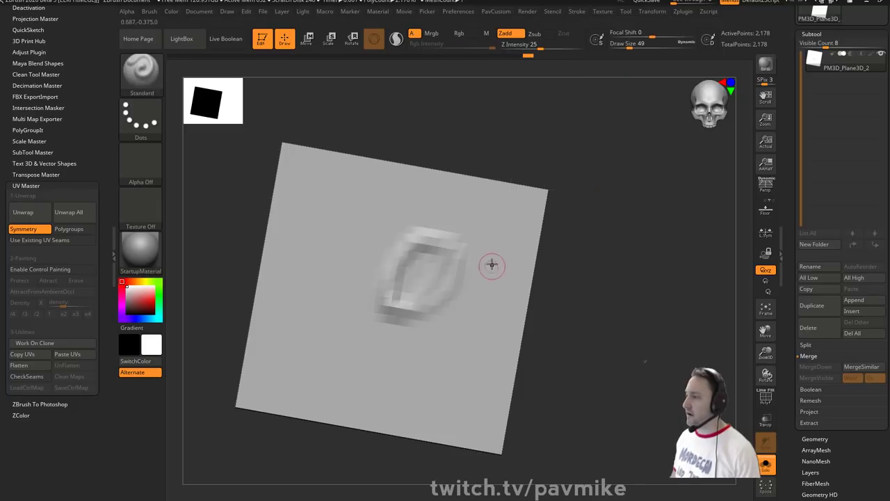
- Sculpt more freehand looping strokes across the plane's face with the Standard brush
{"action": "mouse_move", "coordinate": [491, 262]}
{"action": "left_mouse_down"}
{"action": "mouse_move", "coordinate": [318, 311]}
{"action": "mouse_move", "coordinate": [310, 332]}
{"action": "mouse_move", "coordinate": [322, 324]}
{"action": "mouse_move", "coordinate": [367, 339]}
{"action": "left_mouse_up"}
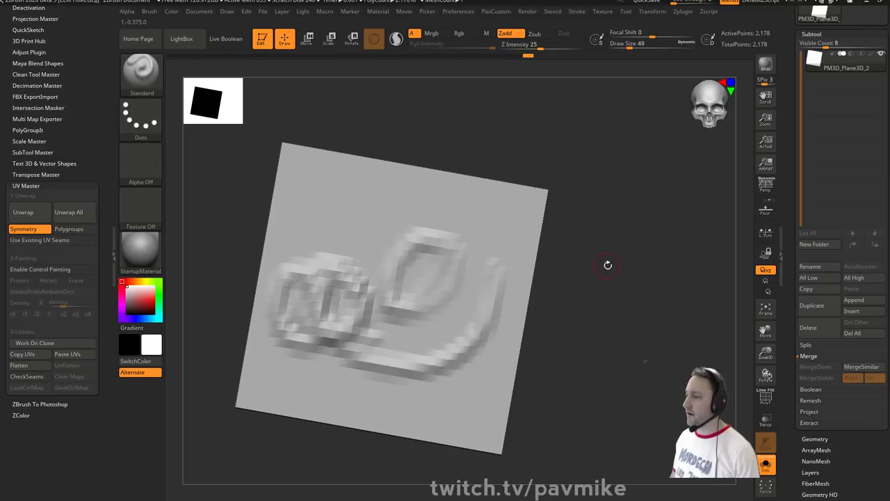
{"action": "key", "text": "1"}
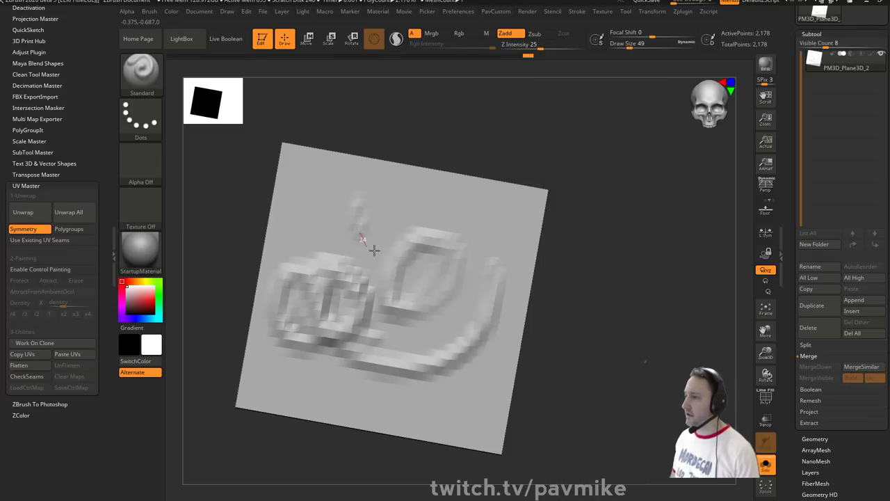
{"action": "mouse_move", "coordinate": [374, 247]}
{"action": "left_mouse_down"}
{"action": "mouse_move", "coordinate": [380, 201]}
{"action": "mouse_move", "coordinate": [350, 274]}
{"action": "mouse_move", "coordinate": [438, 258]}
{"action": "mouse_move", "coordinate": [461, 309]}
{"action": "mouse_move", "coordinate": [480, 296]}
{"action": "left_mouse_up"}
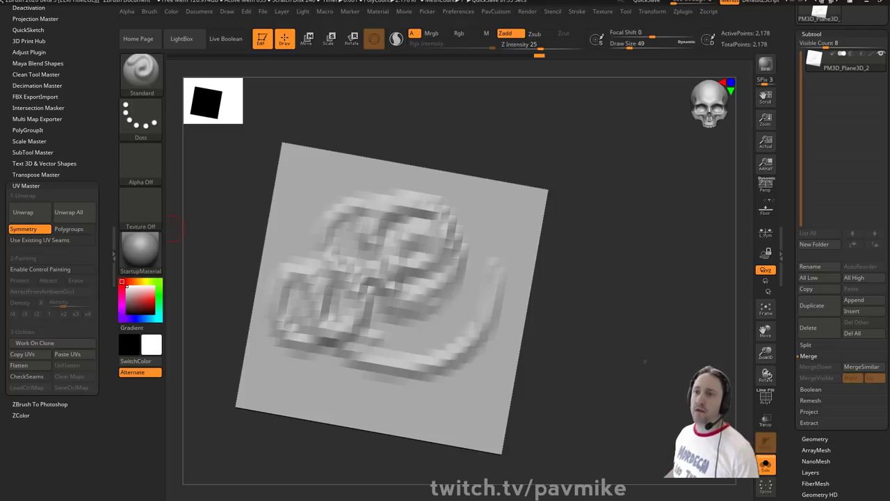
- Switch the active tool to PM3D_Cylinder3D_1 and straighten it to an orthogonal view
{"action": "left_click_drag", "start_coordinate": [799, 42], "coordinate": [797, 267]}
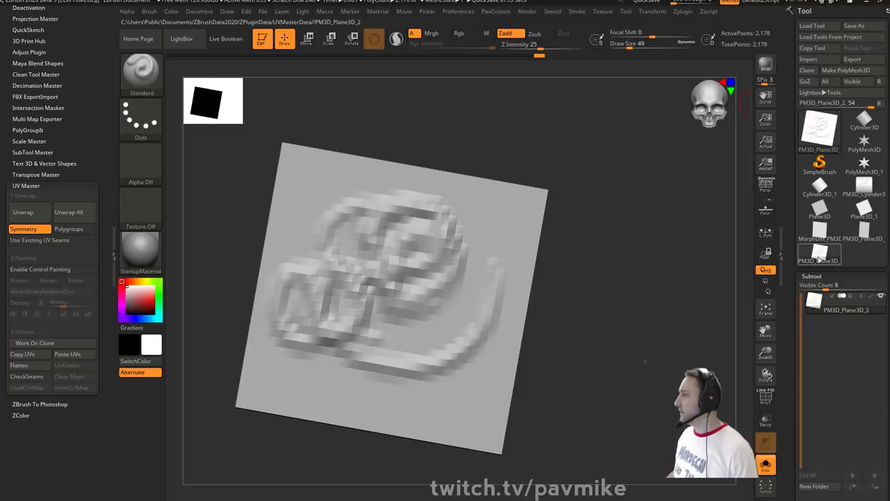
{"action": "left_click", "coordinate": [864, 186]}
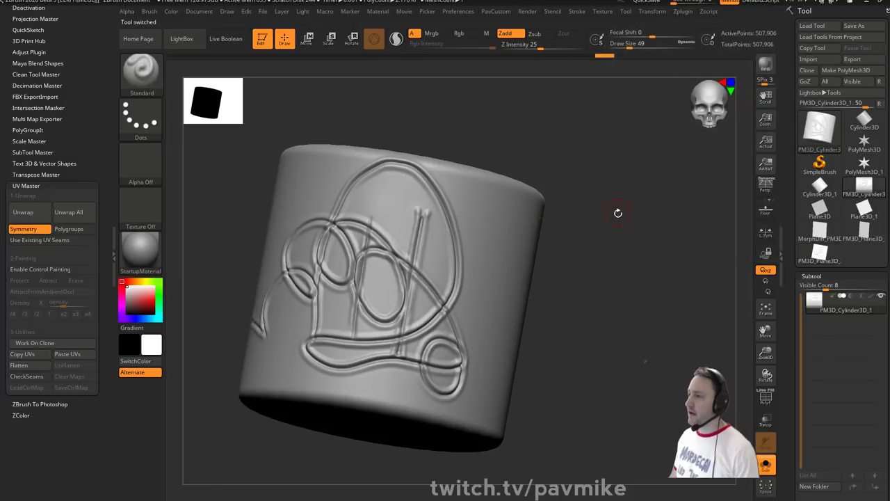
{"action": "left_click_drag", "start_coordinate": [618, 213], "coordinate": [654, 231], "text": "shift"}
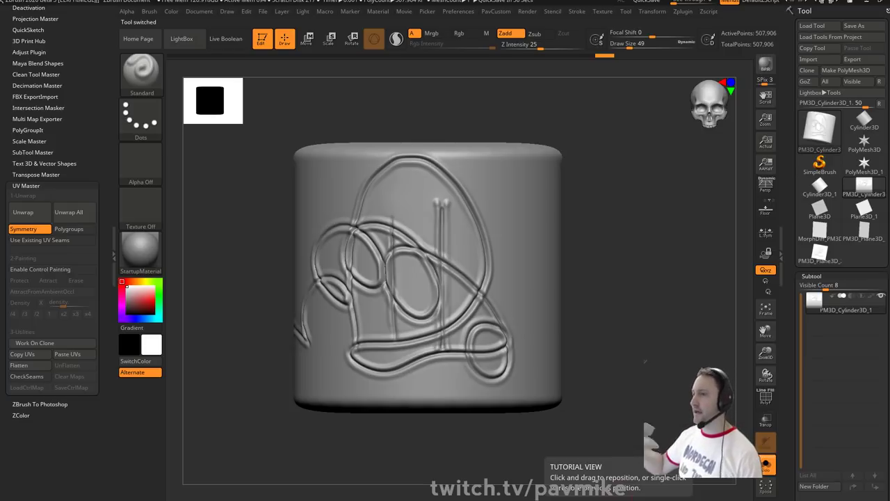
- Sculpt a diagonal cluster of seven round bumps on the cylinder's blank side with the Standard brush at draw size 33
{"action": "mouse_move", "coordinate": [703, 232]}
{"action": "left_mouse_down"}
{"action": "mouse_move", "coordinate": [689, 224]}
{"action": "mouse_move", "coordinate": [619, 239]}
{"action": "left_mouse_up"}
{"action": "key", "text": "s"}
{"action": "left_click", "coordinate": [461, 242]}
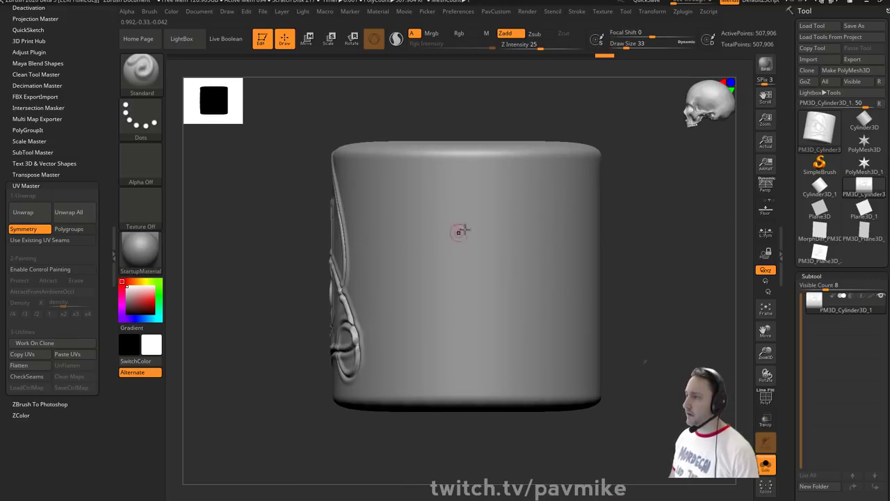
{"action": "left_click", "coordinate": [461, 235]}
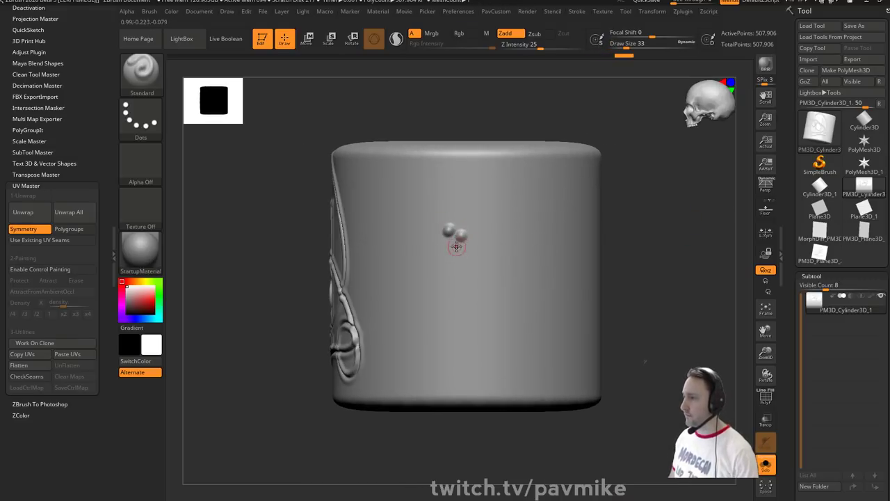
{"action": "left_click", "coordinate": [455, 244]}
{"action": "left_click", "coordinate": [472, 245]}
{"action": "left_click", "coordinate": [485, 256]}
{"action": "left_click", "coordinate": [479, 268]}
{"action": "left_click", "coordinate": [491, 275]}
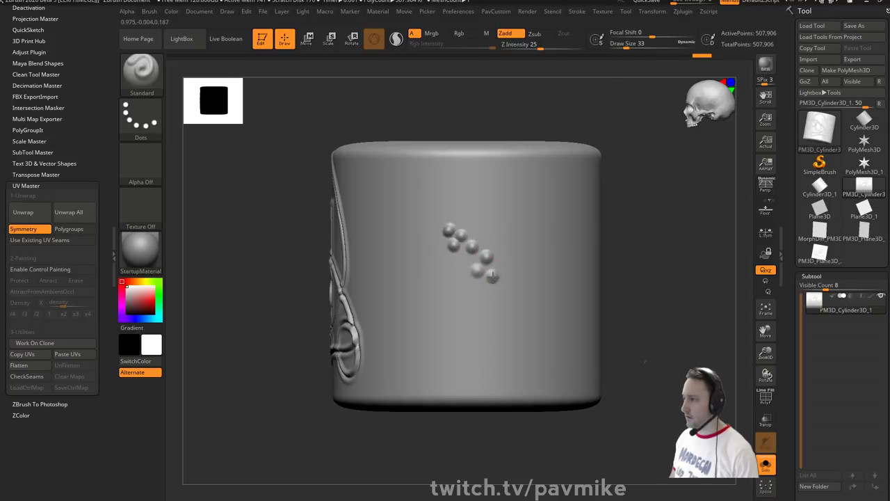
- Capture the bump cluster as an alpha with the XTractor brush at draw size 59 and paint it in a curve below
{"action": "key", "text": "b"}
{"action": "key", "text": "x"}
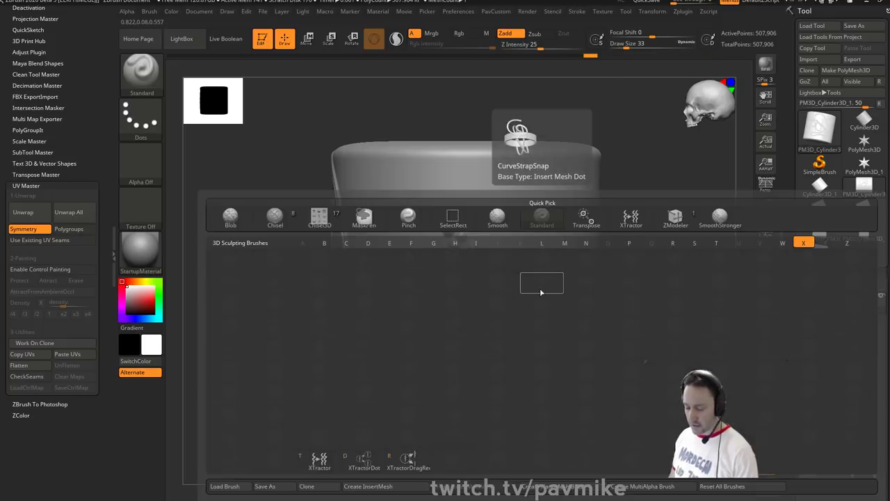
{"action": "key", "text": "t"}
{"action": "key", "text": "s"}
{"action": "left_click_drag", "start_coordinate": [439, 228], "coordinate": [437, 224]}
{"action": "key", "text": "g"}
{"action": "key", "text": "s"}
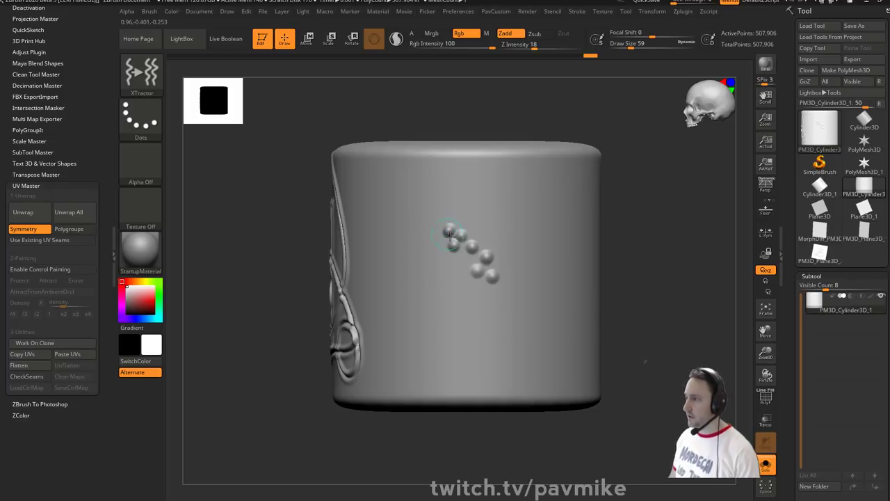
{"action": "left_click_drag", "start_coordinate": [485, 268], "coordinate": [509, 287]}
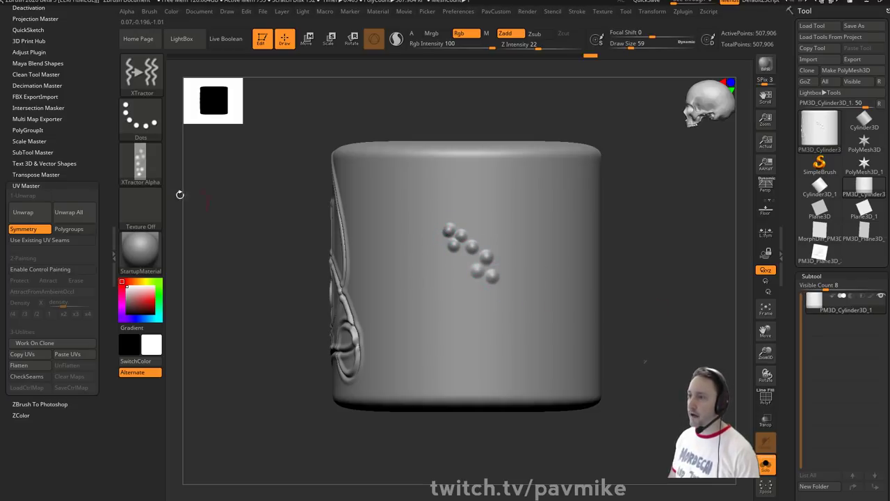
{"action": "left_click_drag", "start_coordinate": [433, 259], "coordinate": [571, 271]}
- Choose the previously extracted ridge alpha for XTractor and sculpt a curved ridge stroke above the bumps on the cylinder
{"action": "left_click", "coordinate": [161, 175]}
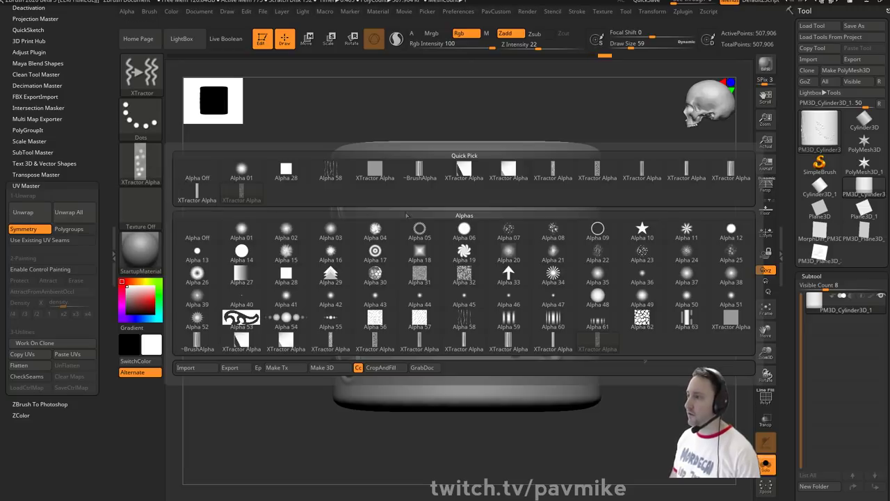
{"action": "left_click", "coordinate": [594, 174]}
{"action": "left_click", "coordinate": [141, 164]}
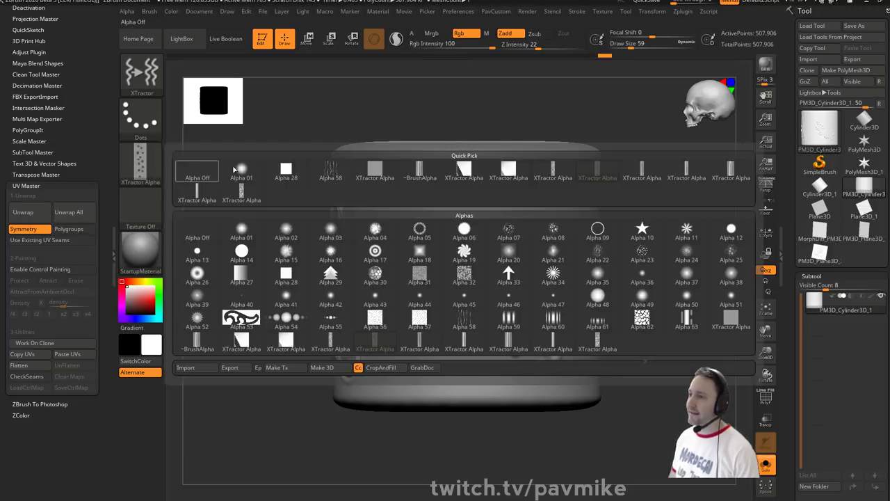
{"action": "left_click", "coordinate": [685, 171]}
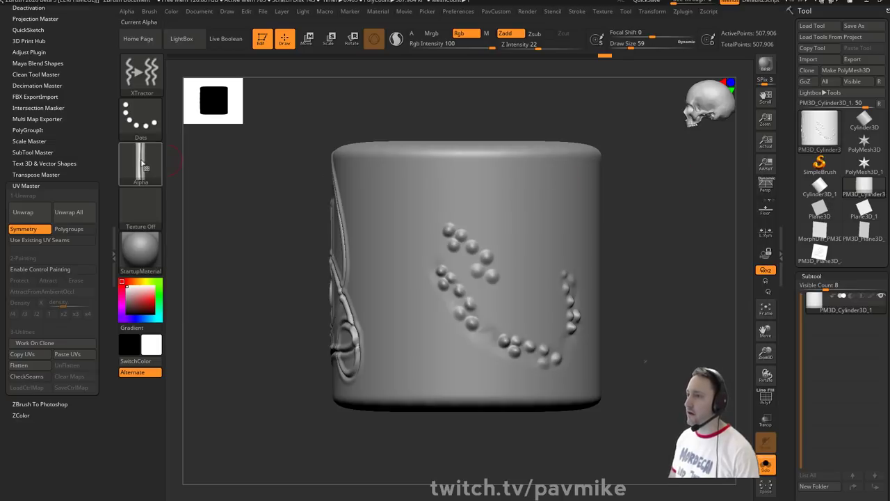
{"action": "left_click", "coordinate": [141, 163]}
{"action": "left_click", "coordinate": [197, 195]}
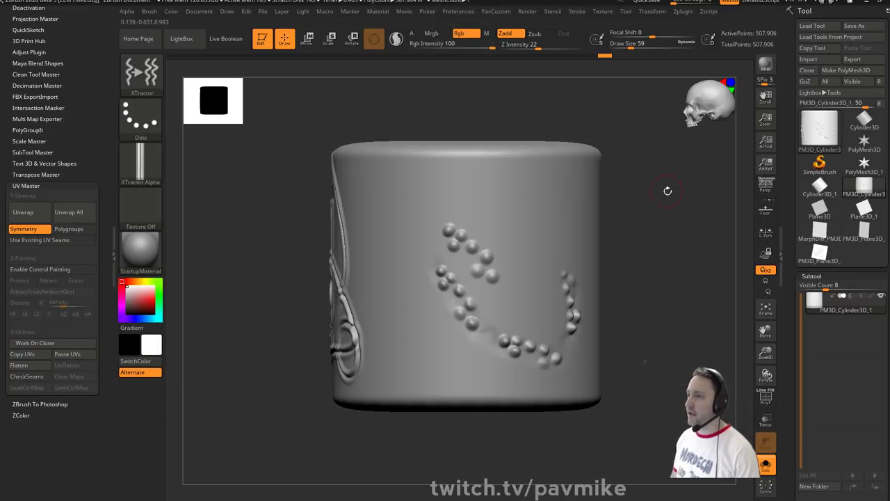
{"action": "mouse_move", "coordinate": [412, 201]}
{"action": "left_mouse_down"}
{"action": "mouse_move", "coordinate": [473, 206]}
{"action": "mouse_move", "coordinate": [537, 239]}
{"action": "left_mouse_up"}
- Check where the XTractor brush preset saves without saving it, and set the brush's icon from the current cylinder view
{"action": "left_click_drag", "start_coordinate": [637, 254], "coordinate": [616, 248]}
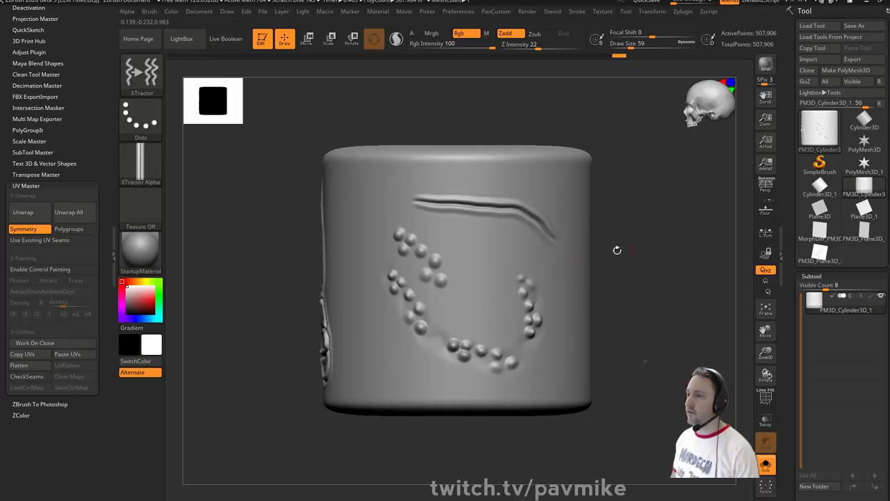
{"action": "left_click", "coordinate": [149, 11]}
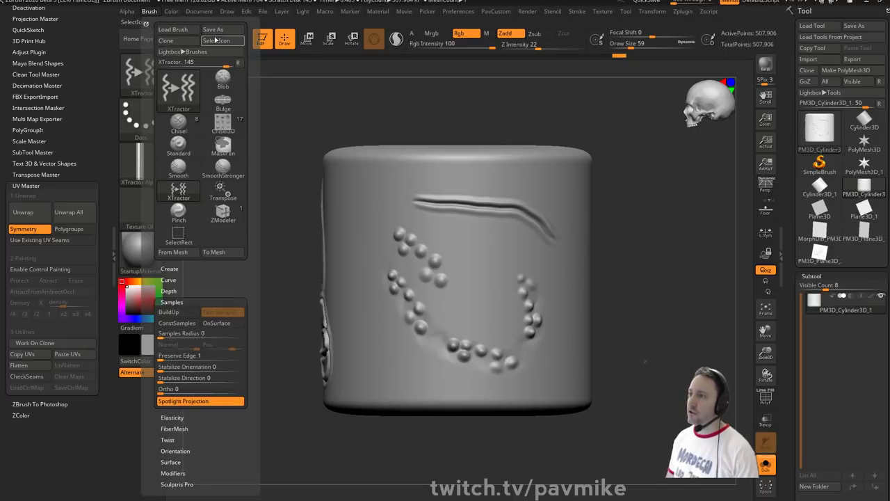
{"action": "left_click", "coordinate": [213, 29]}
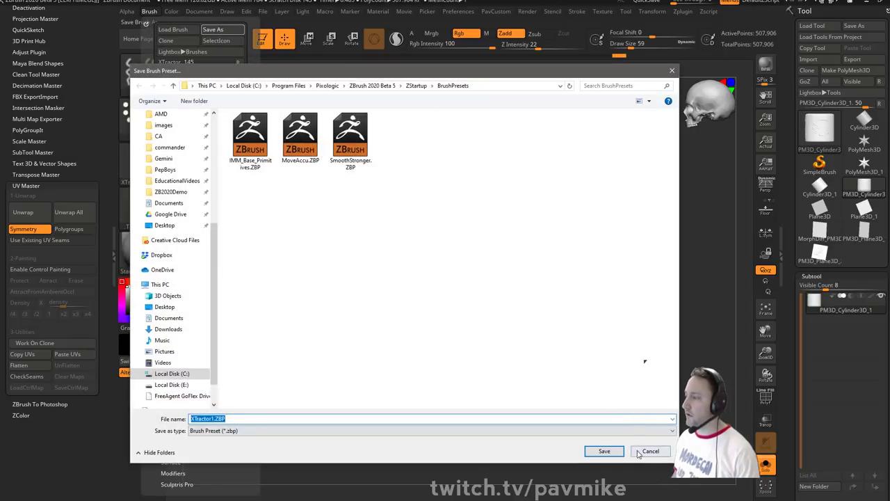
{"action": "left_click", "coordinate": [640, 452]}
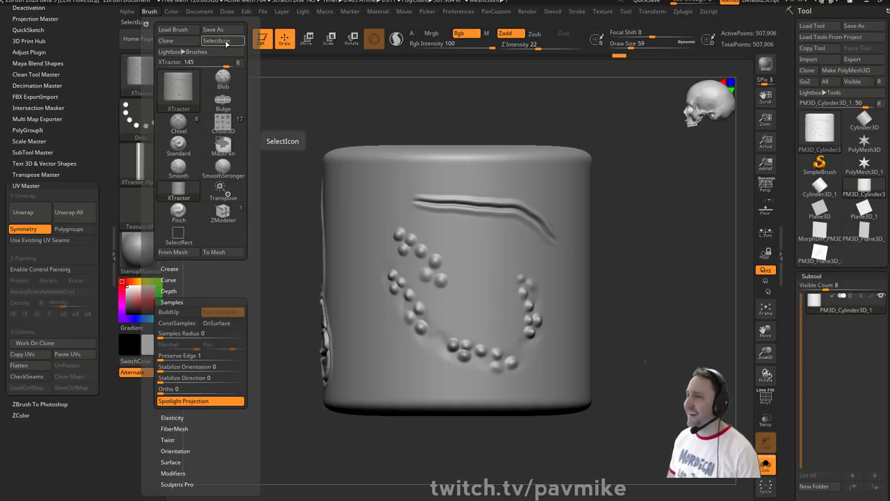
{"action": "left_click_drag", "start_coordinate": [645, 196], "coordinate": [647, 210], "text": "alt"}
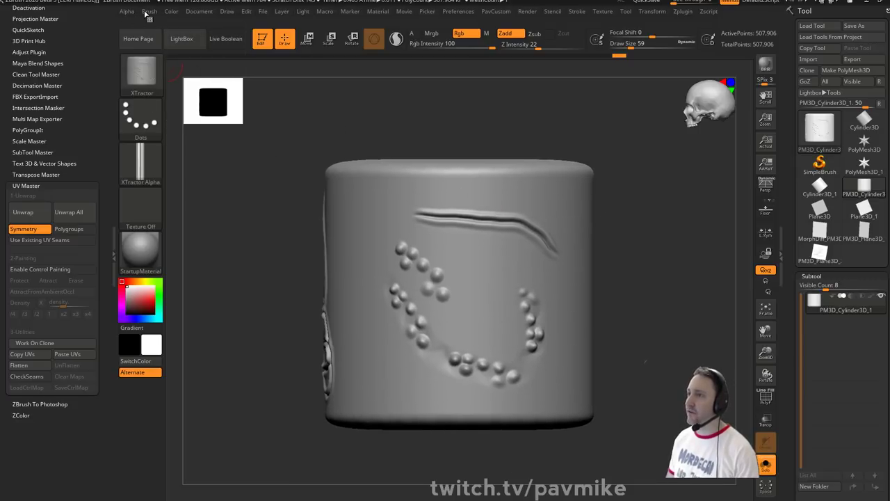
{"action": "left_click", "coordinate": [149, 11]}
{"action": "left_click", "coordinate": [174, 76]}
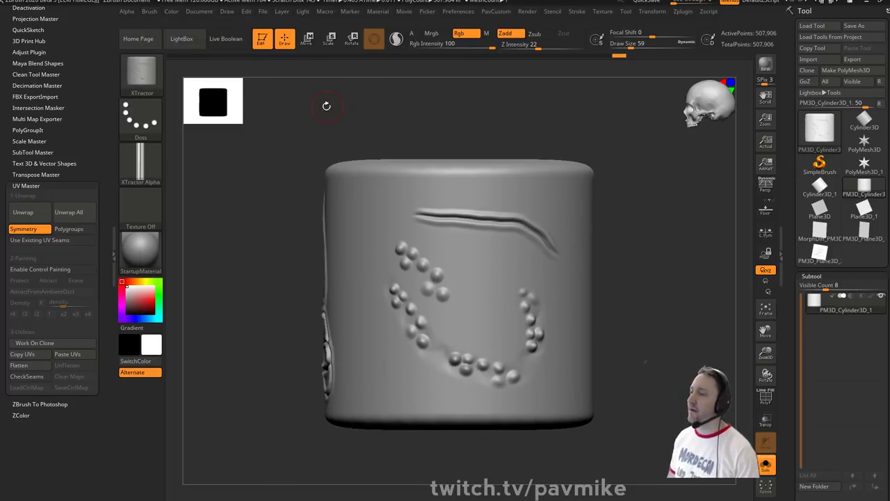
- Clone the XTractor brush and sculpt a long curved ridge above the existing ridge with the copy
{"action": "left_click", "coordinate": [143, 77]}
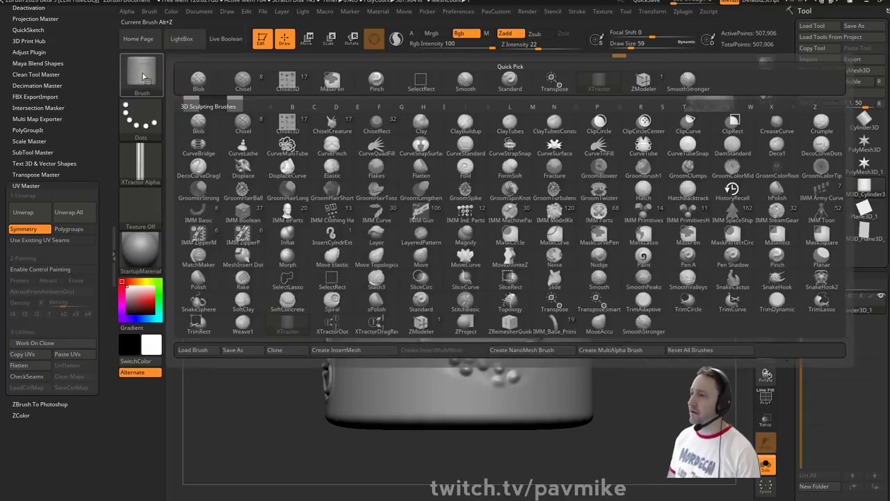
{"action": "left_click", "coordinate": [142, 77]}
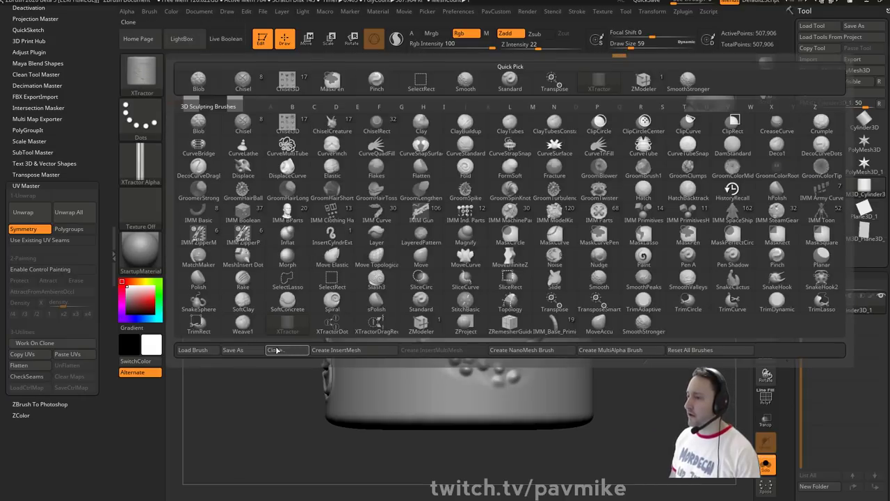
{"action": "left_click", "coordinate": [276, 350]}
{"action": "left_click_drag", "start_coordinate": [353, 191], "coordinate": [552, 212]}
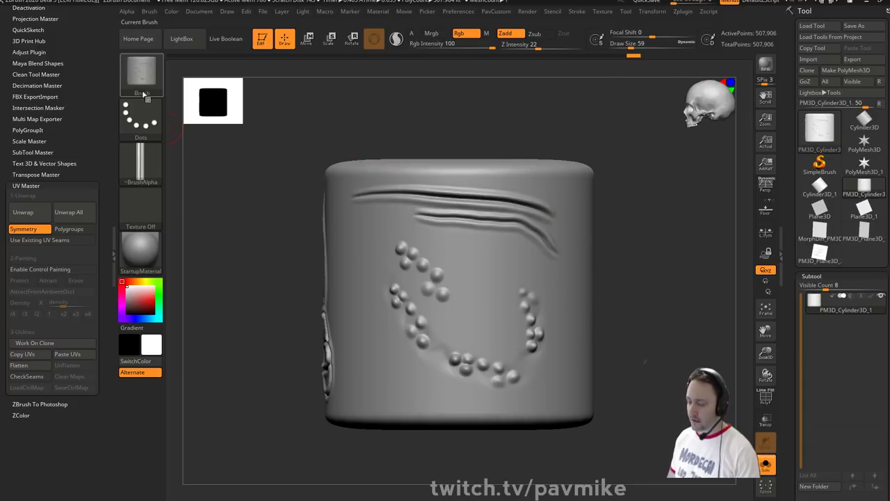
{"action": "left_click", "coordinate": [144, 83]}
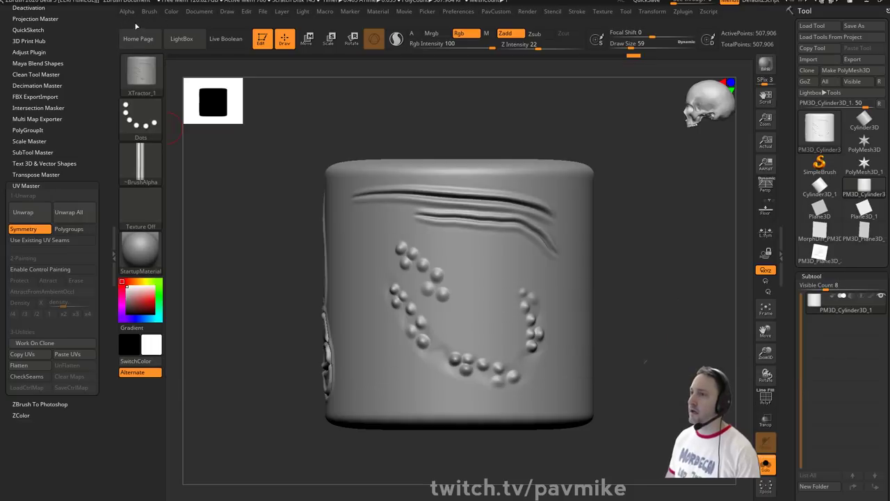
- Browse to the ZBrushes folder as a save location for the cloned brush preset, and close without saving
{"action": "left_click", "coordinate": [148, 11]}
{"action": "left_click", "coordinate": [213, 29]}
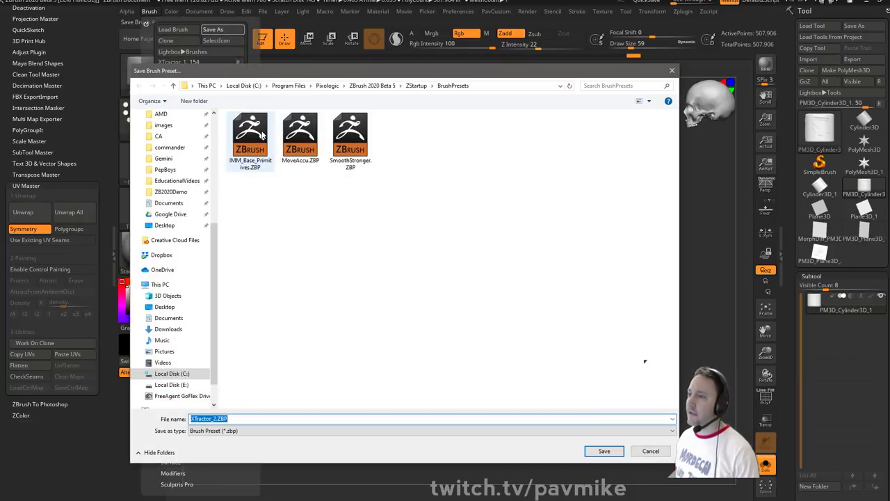
{"action": "scroll", "coordinate": [167, 189], "scroll_direction": "up", "scroll_amount": 6}
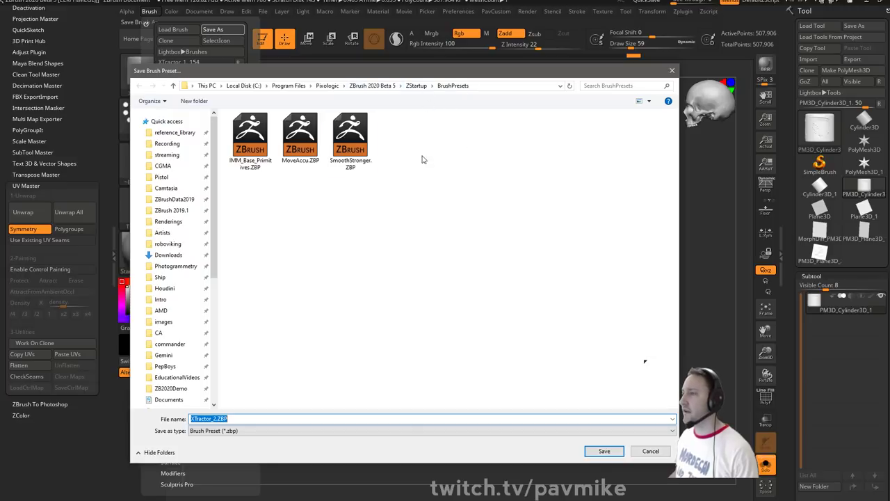
{"action": "left_click", "coordinate": [363, 87]}
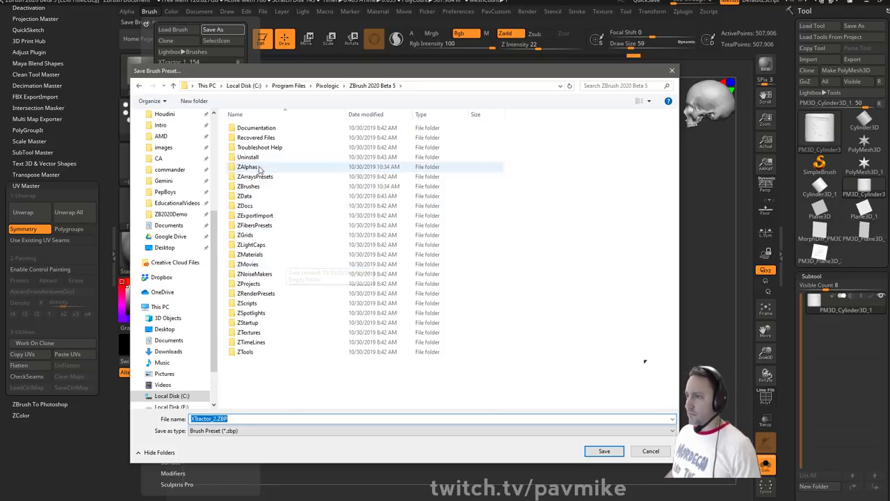
{"action": "double_click", "coordinate": [254, 187]}
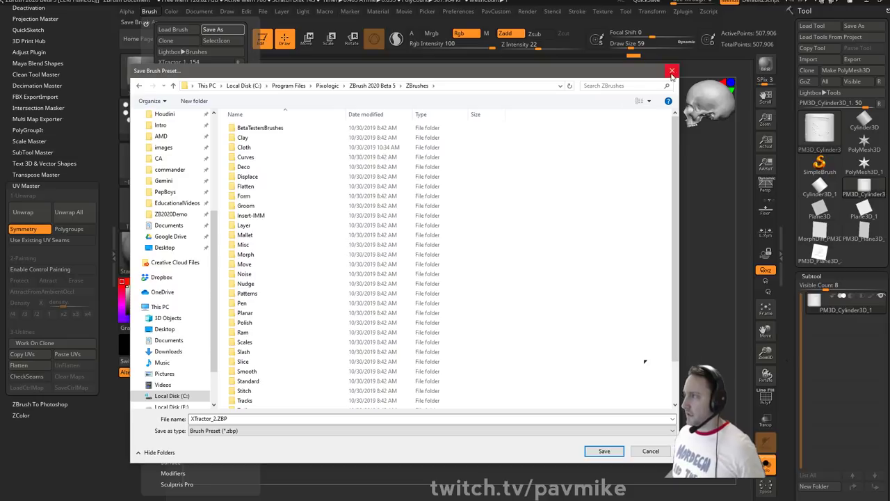
{"action": "left_click", "coordinate": [672, 71]}
- Load the MagicFolds_Soft brush from the Cloth brush library and set its draw size to 112
{"action": "key", "text": "comma"}
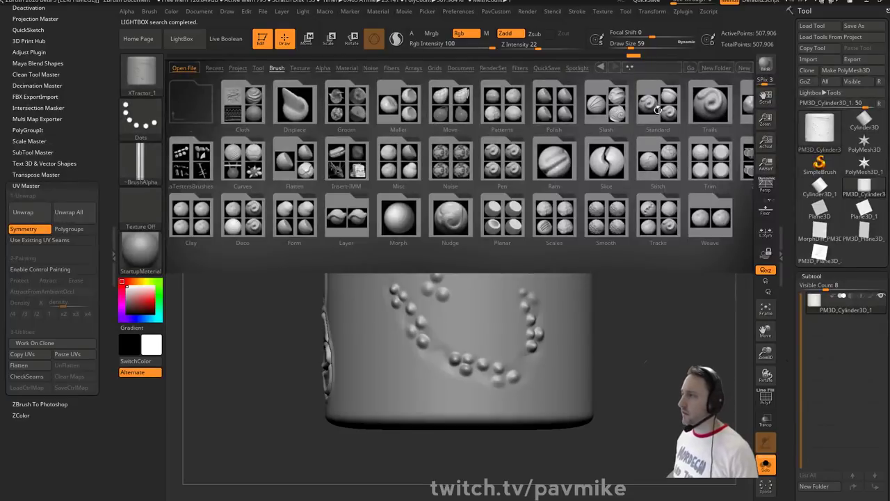
{"action": "double_click", "coordinate": [233, 98]}
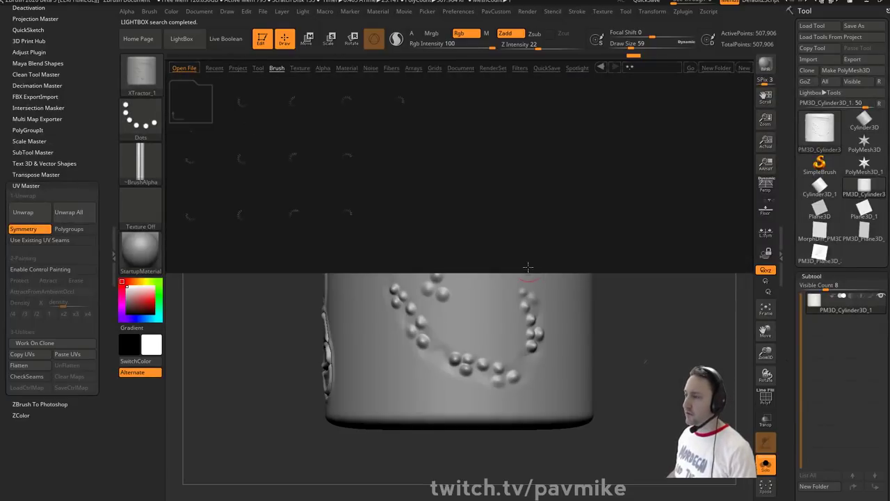
{"action": "double_click", "coordinate": [293, 104]}
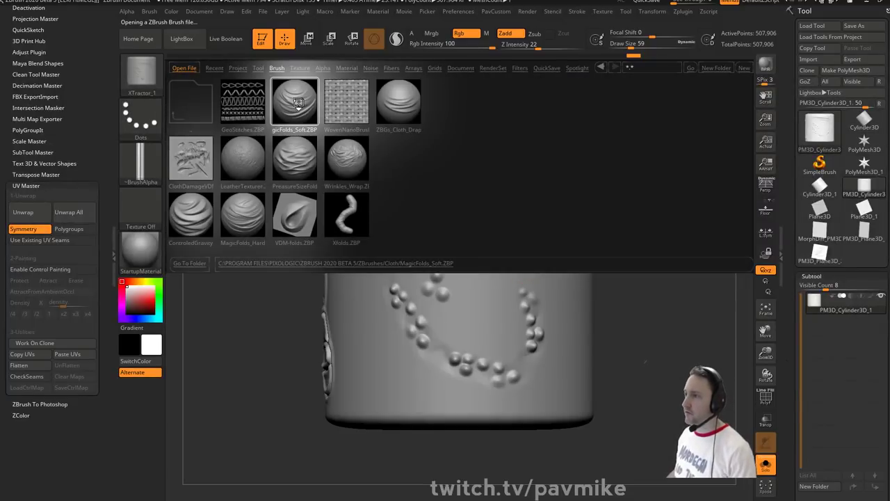
{"action": "left_click_drag", "start_coordinate": [637, 247], "coordinate": [565, 298]}
{"action": "key", "text": "s"}
{"action": "left_click", "coordinate": [549, 299]}
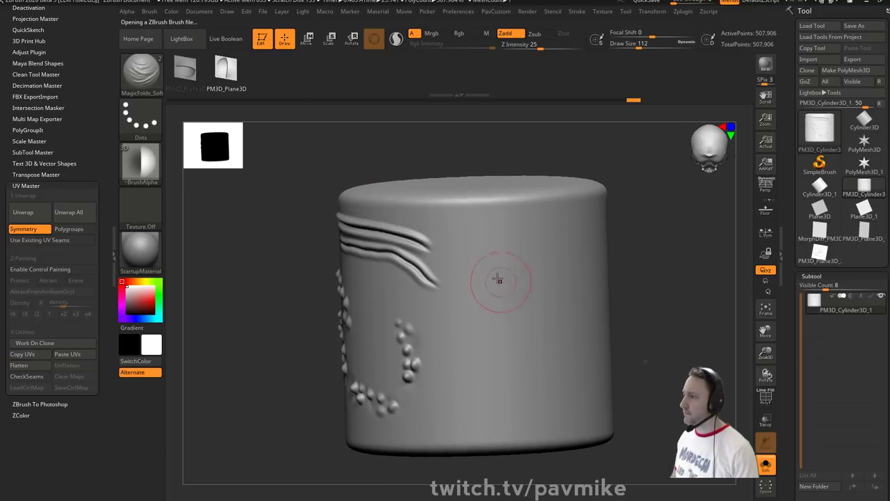
- Sculpt a group of curved, overlapping cloth folds on the cylinder's blank side with MagicFolds_Soft
{"action": "mouse_move", "coordinate": [472, 267]}
{"action": "left_mouse_down"}
{"action": "mouse_move", "coordinate": [582, 266]}
{"action": "mouse_move", "coordinate": [594, 344]}
{"action": "mouse_move", "coordinate": [604, 341]}
{"action": "left_mouse_up"}
{"action": "left_click_drag", "start_coordinate": [651, 303], "coordinate": [606, 305]}
{"action": "mouse_move", "coordinate": [477, 314]}
{"action": "left_mouse_down", "text": "shift"}
{"action": "mouse_move", "coordinate": [491, 298]}
{"action": "mouse_move", "coordinate": [533, 298]}
{"action": "mouse_move", "coordinate": [574, 349]}
{"action": "left_mouse_up", "text": "shift"}
{"action": "mouse_move", "coordinate": [710, 311]}
{"action": "left_mouse_down"}
{"action": "mouse_move", "coordinate": [638, 285]}
{"action": "mouse_move", "coordinate": [461, 313]}
{"action": "left_mouse_up"}
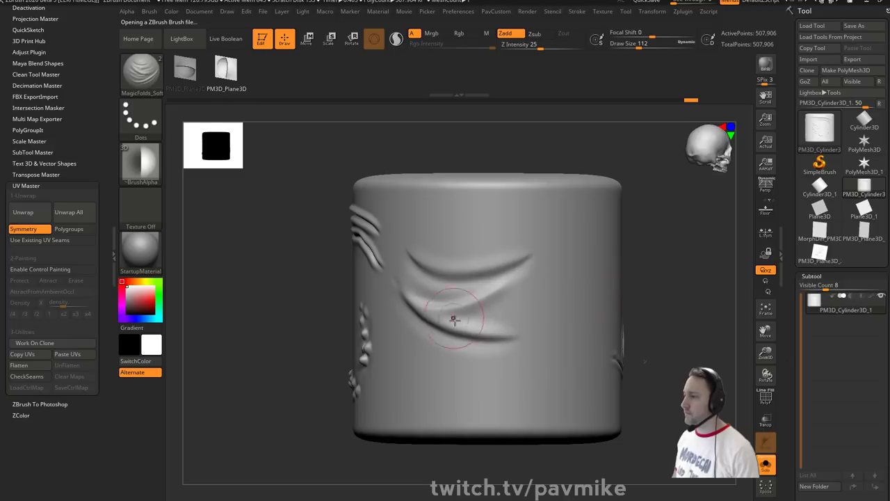
{"action": "mouse_move", "coordinate": [513, 298]}
{"action": "left_mouse_down", "text": "shift"}
{"action": "mouse_move", "coordinate": [522, 316]}
{"action": "mouse_move", "coordinate": [464, 322]}
{"action": "left_mouse_up", "text": "shift"}
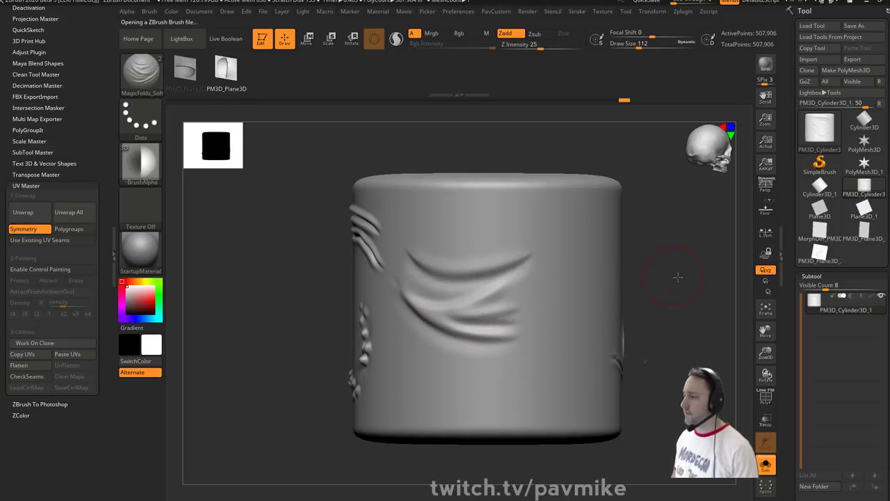
- Set the MoveAccu brush to draw size 71 and pull the surface beside the cloth folds into a small pinched dent
{"action": "left_click_drag", "start_coordinate": [650, 303], "coordinate": [682, 286]}
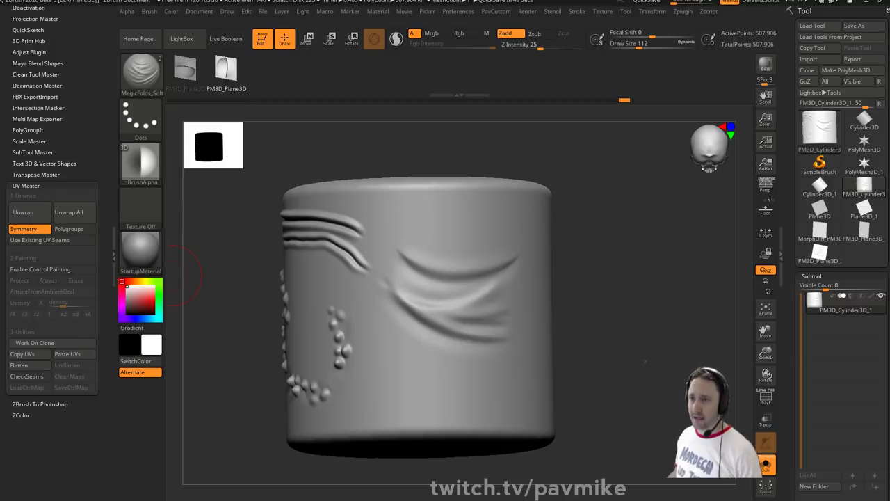
{"action": "mouse_move", "coordinate": [556, 226]}
{"action": "left_mouse_down"}
{"action": "mouse_move", "coordinate": [639, 232]}
{"action": "mouse_move", "coordinate": [652, 209]}
{"action": "mouse_move", "coordinate": [614, 231]}
{"action": "mouse_move", "coordinate": [607, 256]}
{"action": "left_mouse_up"}
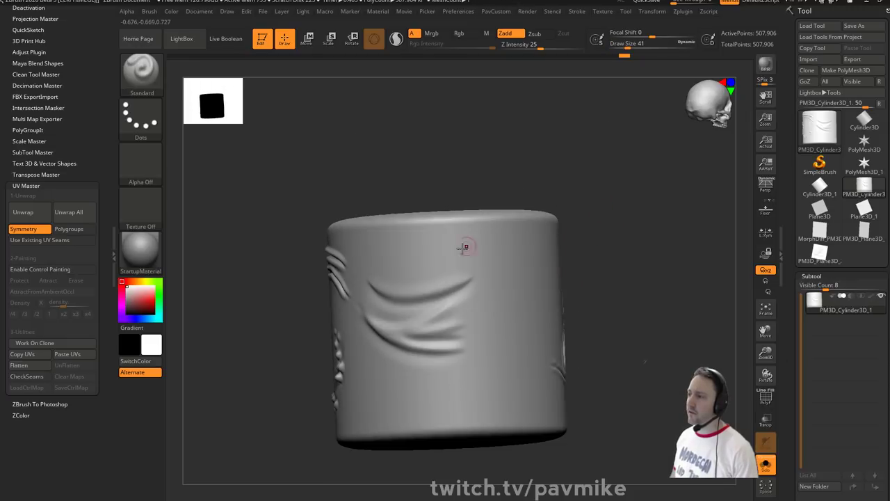
{"action": "right_click_drag", "start_coordinate": [492, 249], "coordinate": [519, 250]}
{"action": "key", "text": "1"}
{"action": "key", "text": "s"}
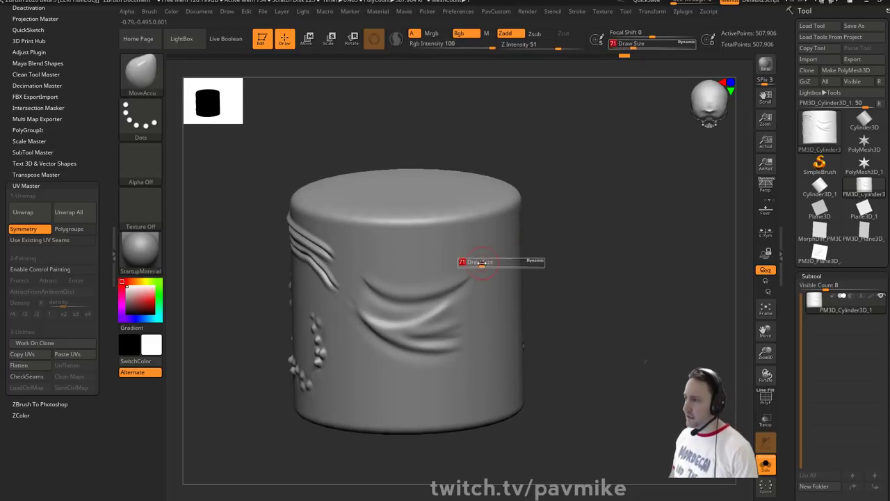
{"action": "left_click", "coordinate": [484, 263]}
{"action": "mouse_move", "coordinate": [492, 282]}
{"action": "left_mouse_down", "text": "alt"}
{"action": "mouse_move", "coordinate": [453, 270]}
{"action": "mouse_move", "coordinate": [462, 260]}
{"action": "left_mouse_up", "text": "alt"}
{"action": "right_click_drag", "start_coordinate": [515, 264], "coordinate": [485, 271]}
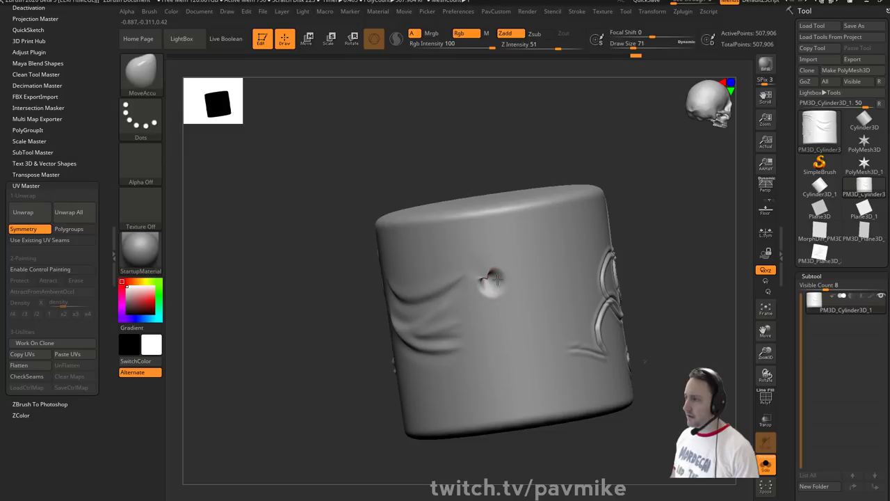
{"action": "left_click_drag", "start_coordinate": [501, 284], "coordinate": [487, 281]}
{"action": "left_click_drag", "start_coordinate": [477, 284], "coordinate": [484, 286]}
{"action": "mouse_move", "coordinate": [645, 236]}
{"action": "left_mouse_down"}
{"action": "mouse_move", "coordinate": [614, 180]}
{"action": "mouse_move", "coordinate": [598, 268]}
{"action": "mouse_move", "coordinate": [608, 276]}
{"action": "left_mouse_up"}
{"action": "left_click_drag", "start_coordinate": [604, 240], "coordinate": [549, 252], "text": "alt"}
- Apply DynaMesh to the cylinder at resolution 128
{"action": "key", "text": "2"}
{"action": "key", "text": "1"}
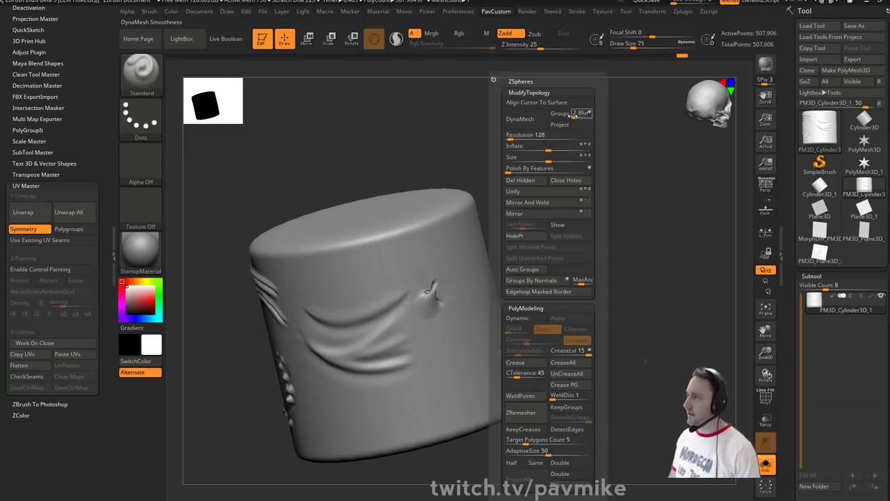
{"action": "left_click", "coordinate": [519, 119]}
{"action": "left_click", "coordinate": [490, 145]}
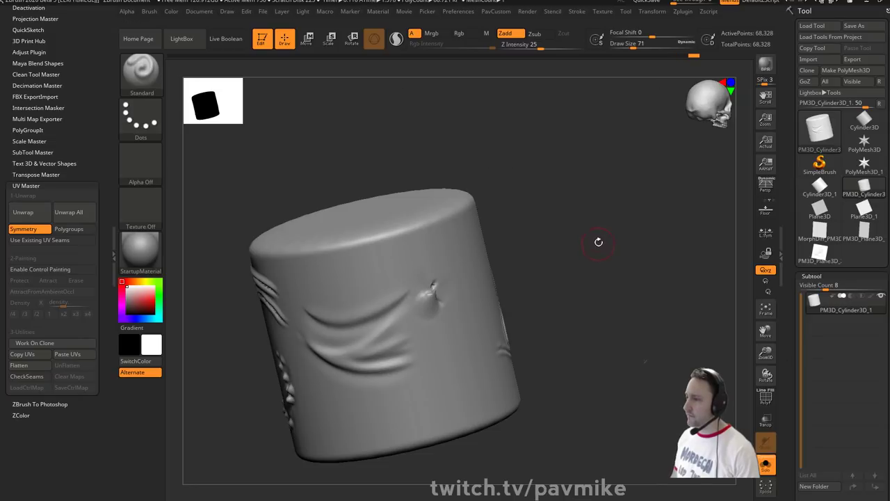
- Sculpt short raised strokes around the pinched spot beside the folds with the Standard brush at draw size 71
{"action": "mouse_move", "coordinate": [599, 226]}
{"action": "left_mouse_down", "text": "alt"}
{"action": "mouse_move", "coordinate": [640, 245]}
{"action": "mouse_move", "coordinate": [532, 278]}
{"action": "mouse_move", "coordinate": [583, 351]}
{"action": "left_mouse_up", "text": "alt"}
{"action": "mouse_move", "coordinate": [292, 317]}
{"action": "left_mouse_down"}
{"action": "mouse_move", "coordinate": [371, 338]}
{"action": "mouse_move", "coordinate": [375, 348]}
{"action": "left_mouse_up"}
{"action": "left_click_drag", "start_coordinate": [448, 279], "coordinate": [473, 249]}
{"action": "left_click_drag", "start_coordinate": [431, 261], "coordinate": [391, 299]}
- Pull several pointed flaps and hollows out of the surface around the pinched spot with the MoveAccu brush
{"action": "key", "text": "b"}
{"action": "key", "text": "m"}
{"action": "key", "text": "v"}
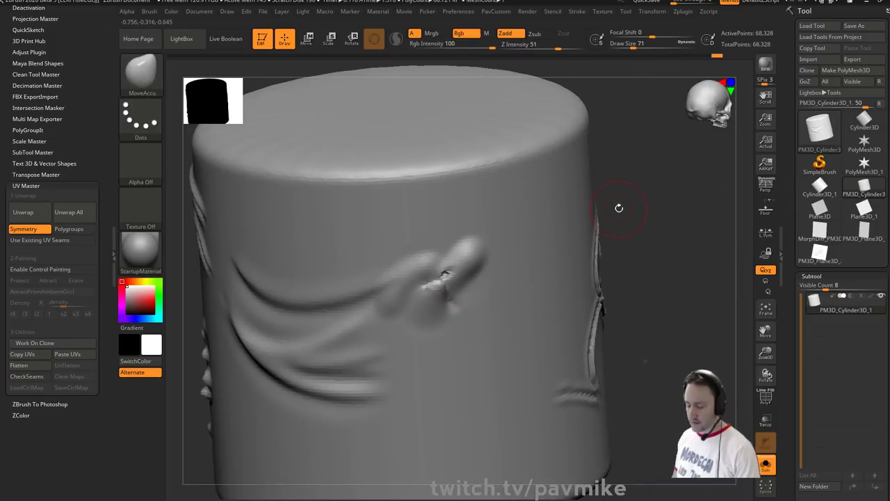
{"action": "left_click_drag", "start_coordinate": [618, 207], "coordinate": [618, 264]}
{"action": "left_click_drag", "start_coordinate": [480, 278], "coordinate": [462, 276]}
{"action": "mouse_move", "coordinate": [618, 237]}
{"action": "left_mouse_down"}
{"action": "mouse_move", "coordinate": [515, 256]}
{"action": "mouse_move", "coordinate": [478, 284]}
{"action": "left_mouse_up"}
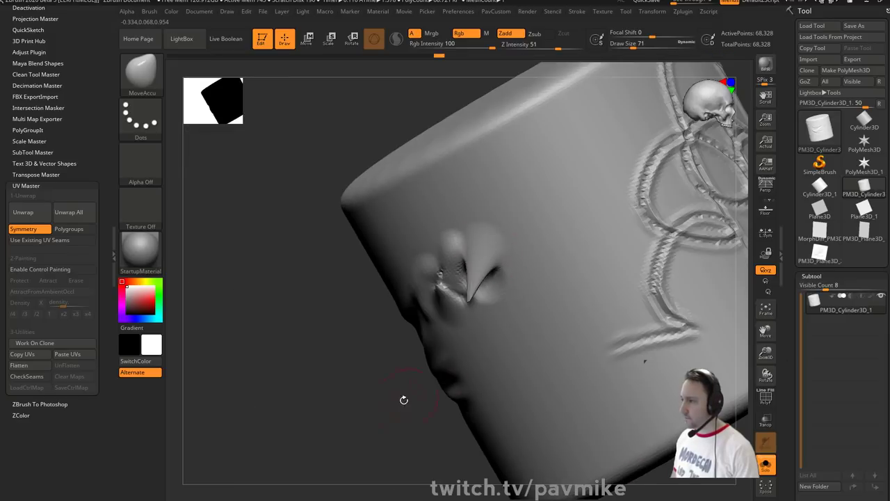
{"action": "left_click_drag", "start_coordinate": [403, 399], "coordinate": [542, 390]}
{"action": "left_click_drag", "start_coordinate": [498, 286], "coordinate": [508, 253]}
{"action": "left_click_drag", "start_coordinate": [539, 192], "coordinate": [431, 216]}
{"action": "left_click_drag", "start_coordinate": [506, 287], "coordinate": [532, 271]}
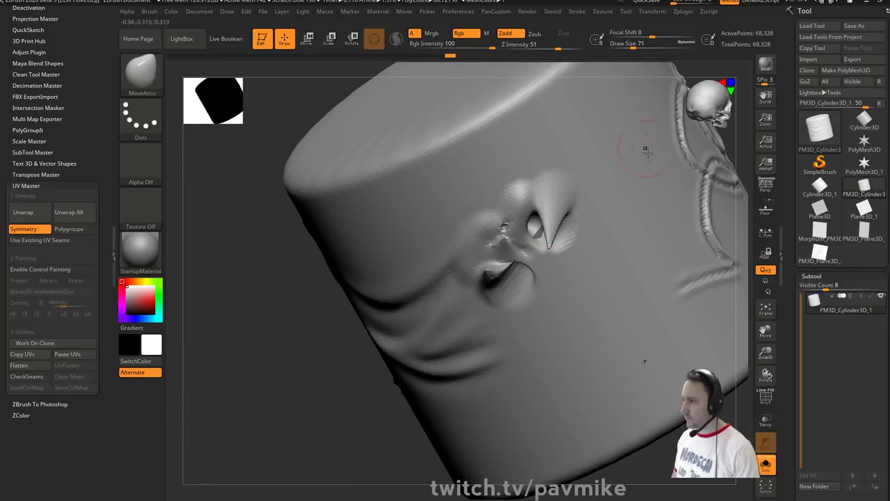
{"action": "left_click_drag", "start_coordinate": [331, 334], "coordinate": [408, 269]}
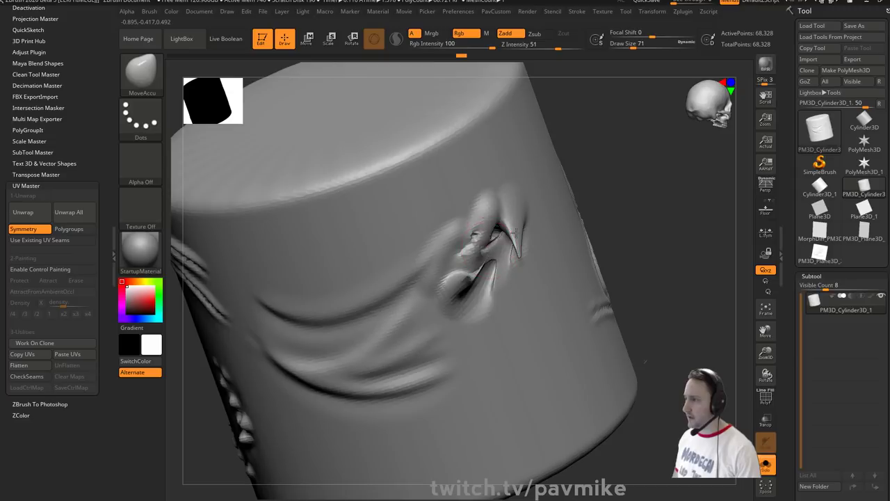
{"action": "left_click_drag", "start_coordinate": [516, 233], "coordinate": [536, 227]}
- Refresh the cylinder's DynaMesh and continue deforming the flaps beside the folds with the MoveAccu brush
{"action": "left_click_drag", "start_coordinate": [676, 217], "coordinate": [577, 177]}
{"action": "right_click_drag", "start_coordinate": [504, 287], "coordinate": [645, 361]}
{"action": "left_click_drag", "start_coordinate": [351, 307], "coordinate": [586, 215]}
{"action": "key", "text": "ctrl+z"}
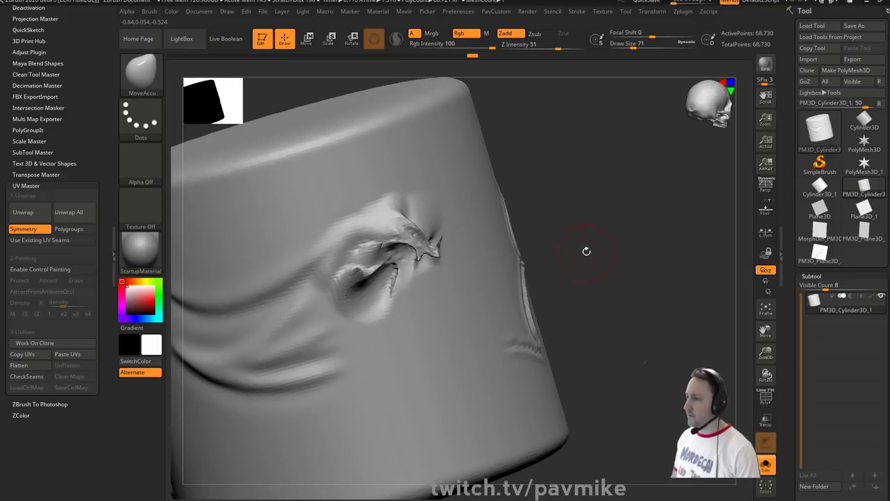
{"action": "mouse_move", "coordinate": [587, 251]}
{"action": "left_mouse_down", "text": "alt"}
{"action": "mouse_move", "coordinate": [578, 248]}
{"action": "mouse_move", "coordinate": [594, 164]}
{"action": "mouse_move", "coordinate": [449, 256]}
{"action": "left_mouse_up", "text": "alt"}
{"action": "mouse_move", "coordinate": [561, 150]}
{"action": "left_mouse_down"}
{"action": "mouse_move", "coordinate": [624, 175]}
{"action": "mouse_move", "coordinate": [656, 265]}
{"action": "left_mouse_up"}
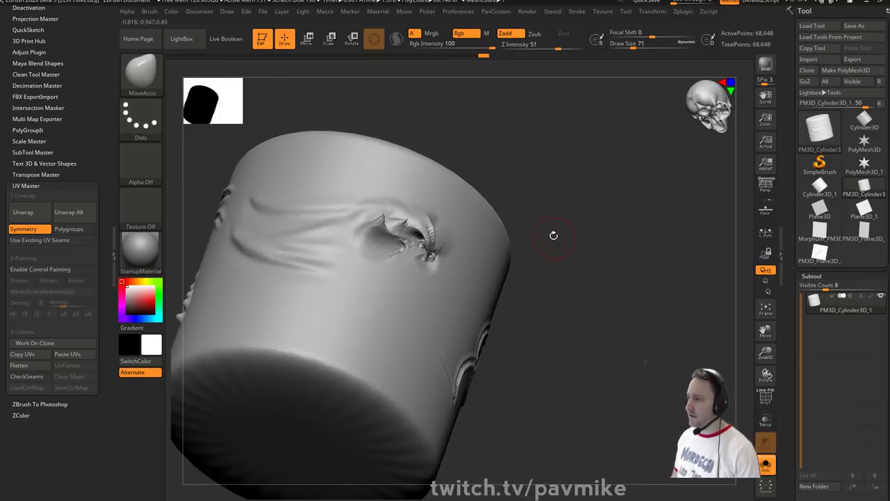
- Reduce the MoveAccu brush to draw size 4 and pull a thin spike from the edge of the jagged area
{"action": "left_click_drag", "start_coordinate": [552, 234], "coordinate": [425, 257]}
{"action": "mouse_move", "coordinate": [522, 218]}
{"action": "left_mouse_down", "text": "alt"}
{"action": "mouse_move", "coordinate": [576, 275]}
{"action": "mouse_move", "coordinate": [537, 258]}
{"action": "mouse_move", "coordinate": [566, 209]}
{"action": "mouse_move", "coordinate": [561, 193]}
{"action": "mouse_move", "coordinate": [572, 219]}
{"action": "left_mouse_up", "text": "alt"}
{"action": "key", "text": "s"}
{"action": "left_click", "coordinate": [571, 255]}
{"action": "mouse_move", "coordinate": [571, 252]}
{"action": "left_mouse_down"}
{"action": "mouse_move", "coordinate": [577, 236]}
{"action": "mouse_move", "coordinate": [515, 190]}
{"action": "mouse_move", "coordinate": [640, 294]}
{"action": "mouse_move", "coordinate": [431, 281]}
{"action": "left_mouse_up"}
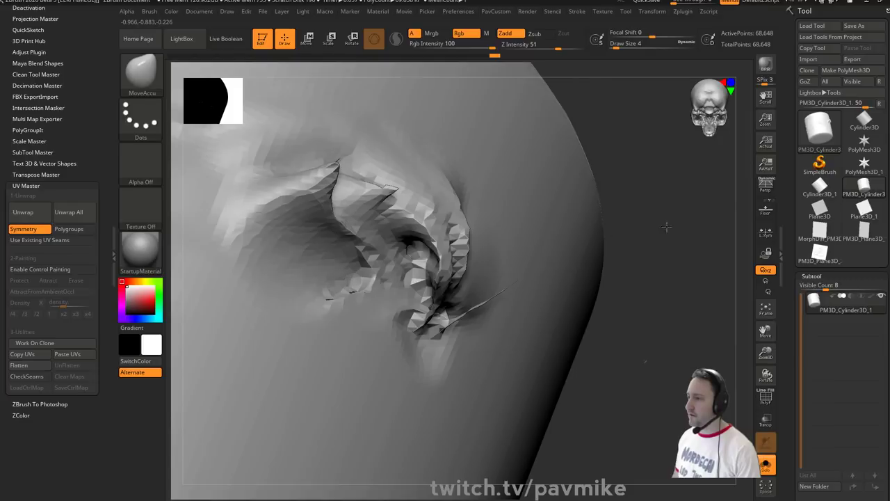
- Try a coarser remesh of the cylinder with the DynaMesh resolution set to 80
{"action": "mouse_move", "coordinate": [666, 226]}
{"action": "left_mouse_down"}
{"action": "mouse_move", "coordinate": [661, 294]}
{"action": "mouse_move", "coordinate": [668, 266]}
{"action": "mouse_move", "coordinate": [428, 286]}
{"action": "mouse_move", "coordinate": [646, 258]}
{"action": "mouse_move", "coordinate": [513, 292]}
{"action": "mouse_move", "coordinate": [606, 241]}
{"action": "left_mouse_up"}
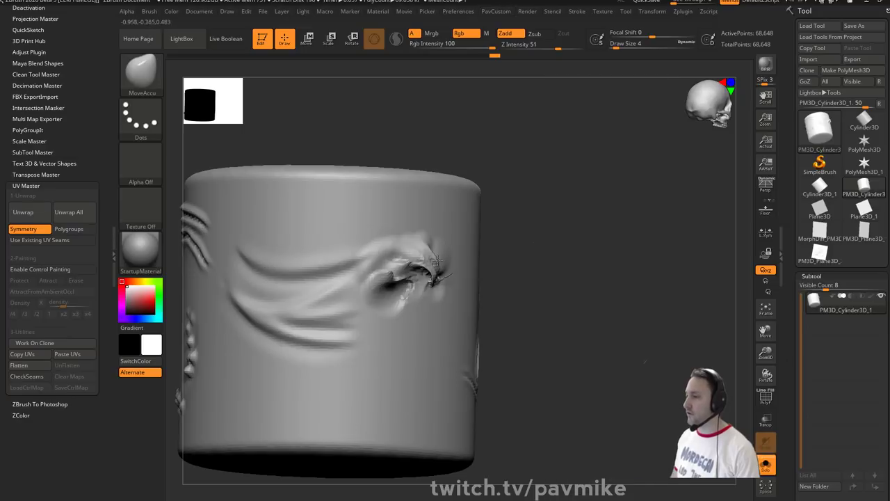
{"action": "key", "text": "space"}
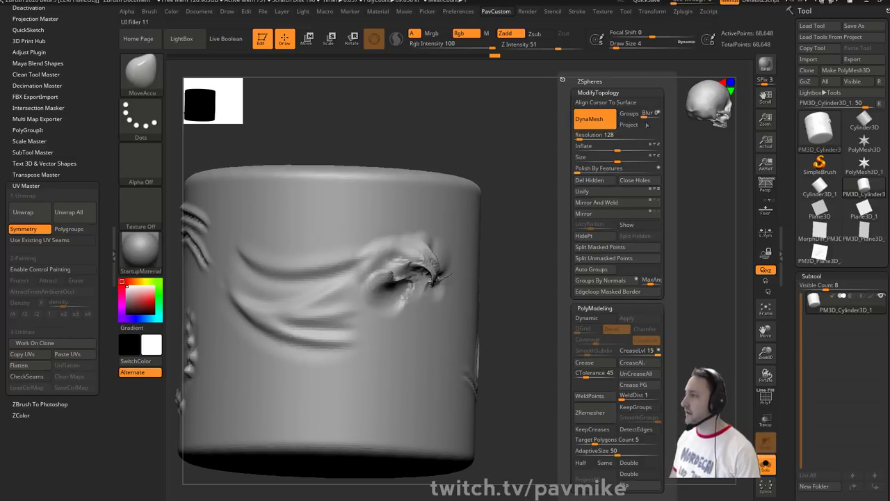
{"action": "left_click", "coordinate": [580, 140]}
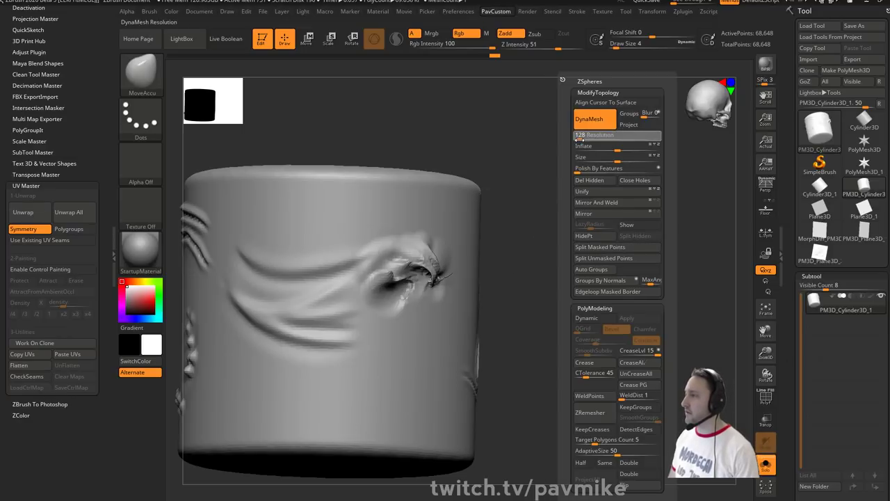
{"action": "type", "text": "80"}
{"action": "key", "text": "Return"}
{"action": "mouse_move", "coordinate": [644, 361]}
{"action": "left_mouse_down", "text": "ctrl"}
{"action": "mouse_move", "coordinate": [604, 270]}
{"action": "mouse_move", "coordinate": [577, 246]}
{"action": "mouse_move", "coordinate": [586, 240]}
{"action": "mouse_move", "coordinate": [580, 233]}
{"action": "left_mouse_up", "text": "ctrl"}
{"action": "key", "text": "ctrl+z"}
- Smooth out the jagged flaps beside the folds with the SmoothStronger brush at draw size 56
{"action": "key", "text": "s"}
{"action": "key", "text": "s"}
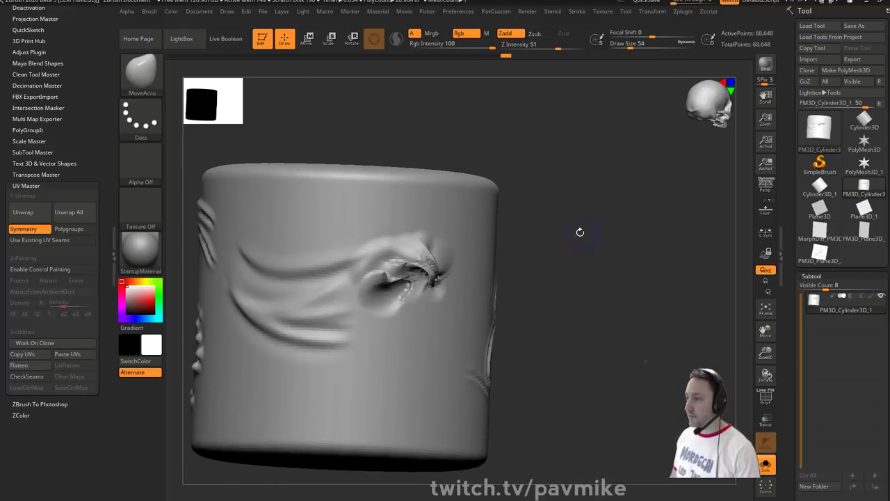
{"action": "left_click", "coordinate": [396, 39], "text": "shift"}
{"action": "left_click_drag", "start_coordinate": [535, 185], "coordinate": [547, 201]}
{"action": "key", "text": "s"}
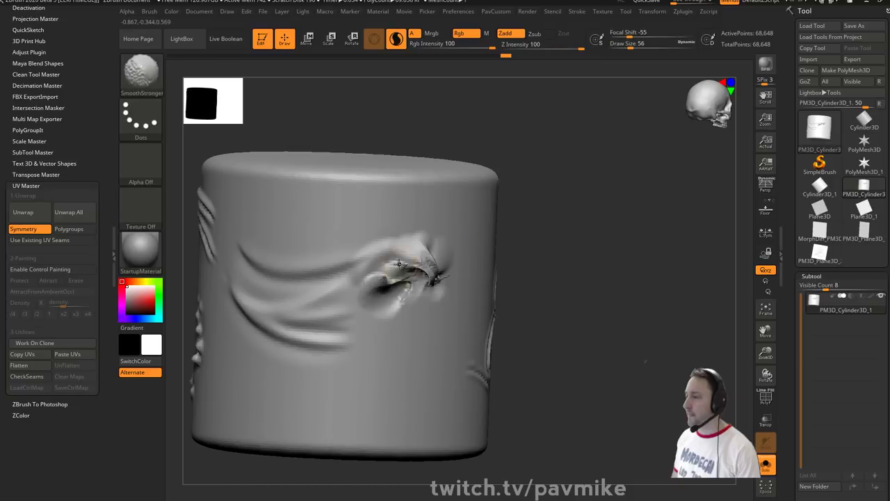
{"action": "key", "text": "s"}
{"action": "mouse_move", "coordinate": [418, 263]}
{"action": "left_mouse_down"}
{"action": "mouse_move", "coordinate": [385, 271]}
{"action": "mouse_move", "coordinate": [374, 264]}
{"action": "left_mouse_up"}
{"action": "mouse_move", "coordinate": [528, 243]}
{"action": "left_mouse_down"}
{"action": "mouse_move", "coordinate": [589, 230]}
{"action": "mouse_move", "coordinate": [633, 243]}
{"action": "mouse_move", "coordinate": [590, 249]}
{"action": "mouse_move", "coordinate": [614, 246]}
{"action": "mouse_move", "coordinate": [598, 257]}
{"action": "left_mouse_up"}
- Switch to the Standard brush and clear the cylinder from the canvas
{"action": "key", "text": "b"}
{"action": "key", "text": "s"}
{"action": "key", "text": "t"}
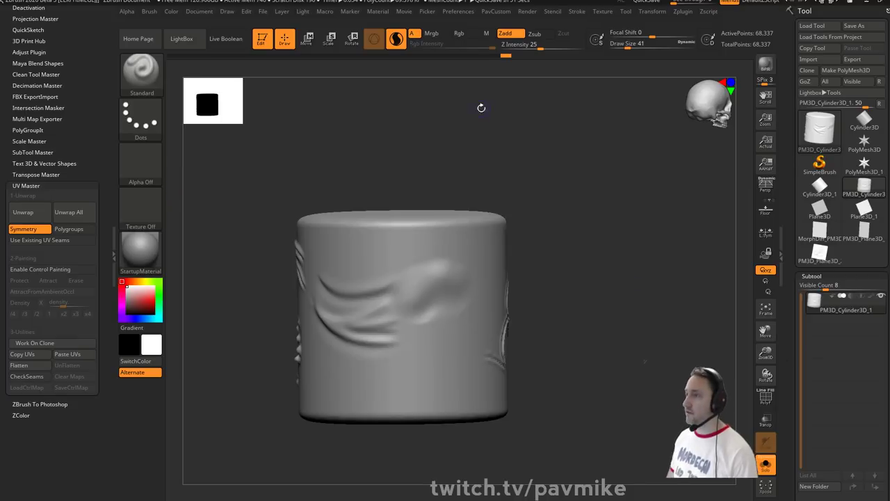
{"action": "left_click_drag", "start_coordinate": [481, 108], "coordinate": [556, 108]}
{"action": "left_click", "coordinate": [262, 39]}
{"action": "key", "text": "ctrl+n"}
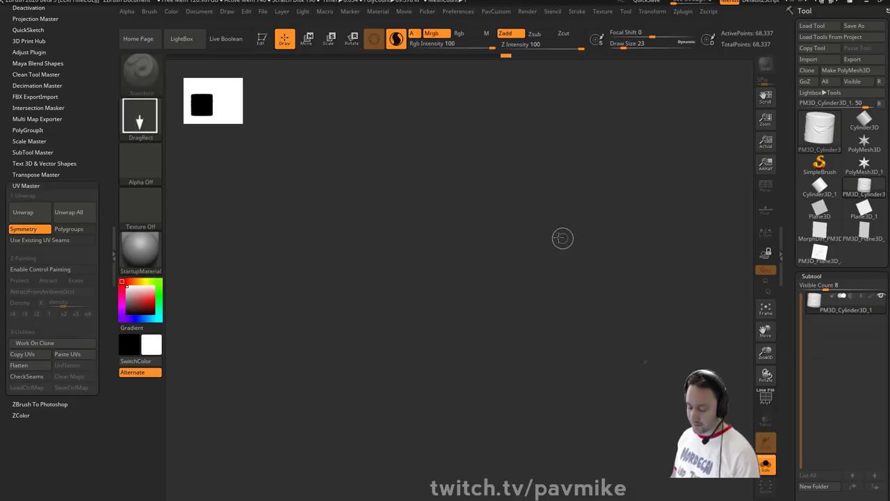
- Load the Dog.ZTL model from LightBox for editing and turn off perspective
{"action": "key", "text": "comma"}
{"action": "left_click", "coordinate": [259, 69]}
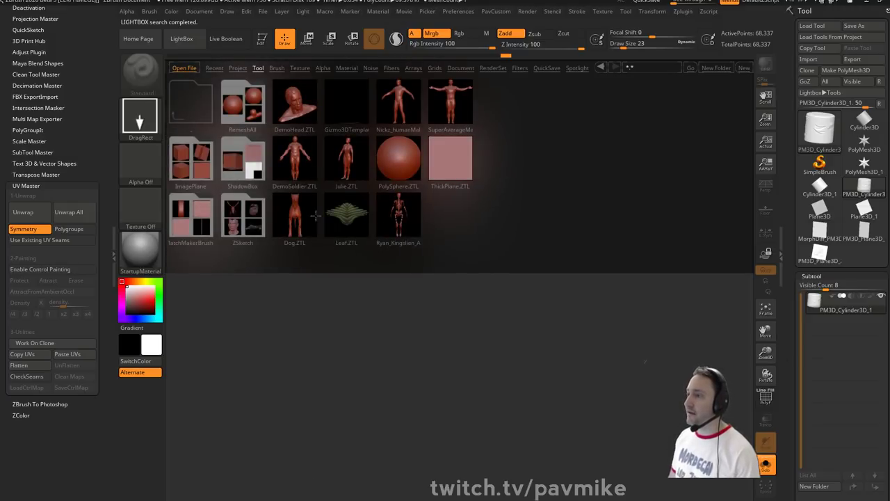
{"action": "double_click", "coordinate": [295, 219]}
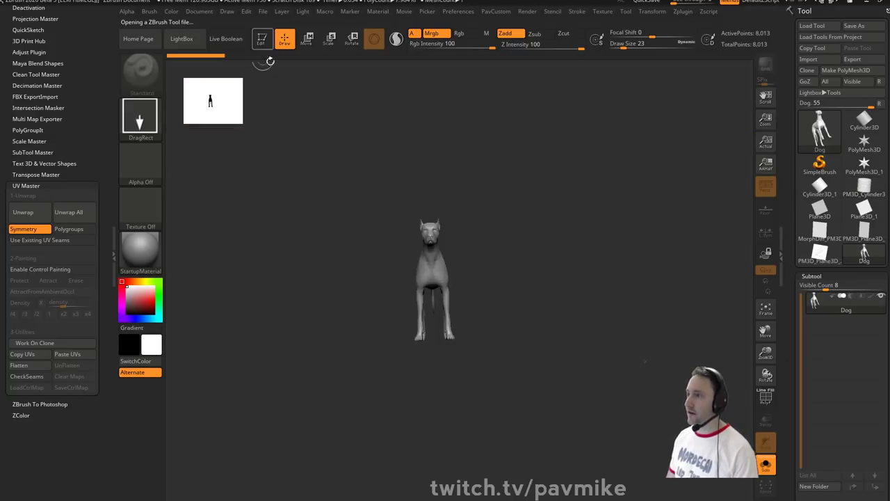
{"action": "key", "text": "f"}
{"action": "mouse_move", "coordinate": [652, 293]}
{"action": "left_mouse_down"}
{"action": "mouse_move", "coordinate": [600, 282]}
{"action": "mouse_move", "coordinate": [658, 276]}
{"action": "mouse_move", "coordinate": [662, 260]}
{"action": "left_mouse_up"}
{"action": "left_click", "coordinate": [765, 186]}
{"action": "key", "text": "s"}
{"action": "left_click_drag", "start_coordinate": [433, 293], "coordinate": [438, 294]}
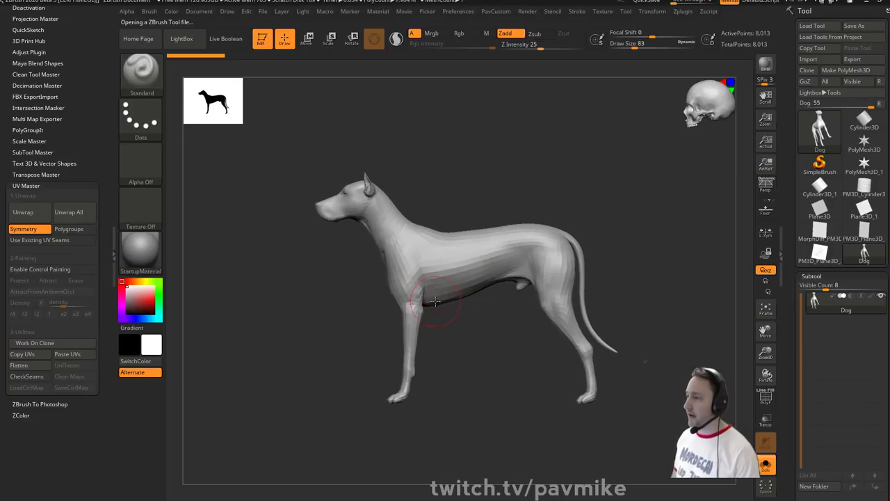
- Select the Move brush for reshaping the dog's legs
{"action": "left_click_drag", "start_coordinate": [465, 333], "coordinate": [478, 287]}
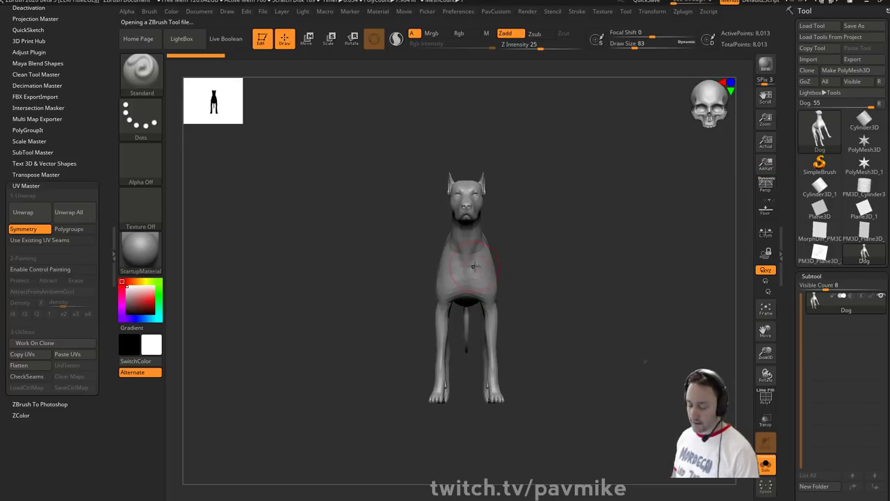
{"action": "left_click_drag", "start_coordinate": [553, 309], "coordinate": [531, 303], "text": "alt"}
{"action": "key", "text": "s"}
{"action": "left_click", "coordinate": [528, 306]}
{"action": "key", "text": "b"}
{"action": "key", "text": "m"}
{"action": "key", "text": "v"}
- Try moving the dog's front leg with the Move brush at draw size 120
{"action": "mouse_move", "coordinate": [480, 325]}
{"action": "left_mouse_down"}
{"action": "mouse_move", "coordinate": [513, 315]}
{"action": "mouse_move", "coordinate": [496, 312]}
{"action": "mouse_move", "coordinate": [545, 329]}
{"action": "mouse_move", "coordinate": [399, 311]}
{"action": "left_mouse_up"}
{"action": "key", "text": "ctrl+z"}
{"action": "key", "text": "s"}
{"action": "left_click", "coordinate": [488, 320]}
{"action": "key", "text": "s"}
{"action": "key", "text": "ctrl+z"}
{"action": "left_click_drag", "start_coordinate": [480, 361], "coordinate": [509, 363]}
{"action": "key", "text": "ctrl+z"}
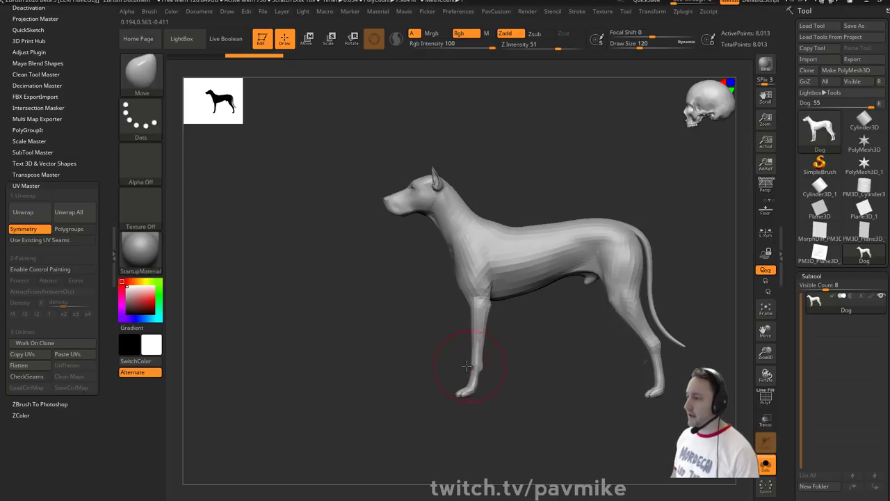
- Dock the Transform palette beside the canvas and examine the dog's symmetry settings
{"action": "left_click_drag", "start_coordinate": [392, 360], "coordinate": [433, 361]}
{"action": "left_click_drag", "start_coordinate": [620, 319], "coordinate": [566, 312], "text": "shift"}
{"action": "left_click_drag", "start_coordinate": [479, 357], "coordinate": [519, 353]}
{"action": "left_click_drag", "start_coordinate": [410, 360], "coordinate": [497, 353], "text": "shift"}
{"action": "left_click_drag", "start_coordinate": [620, 345], "coordinate": [597, 315], "text": "shift"}
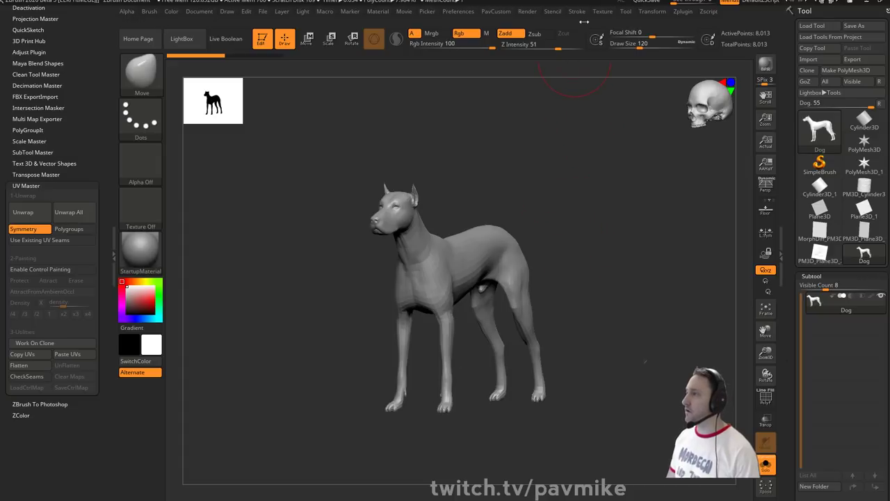
{"action": "left_click", "coordinate": [653, 12]}
{"action": "left_click", "coordinate": [646, 26]}
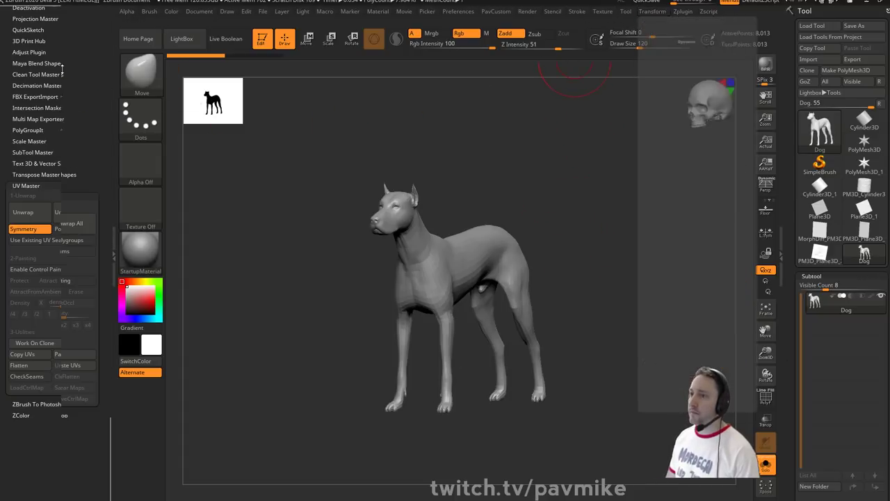
{"action": "left_click", "coordinate": [59, 256]}
{"action": "left_click_drag", "start_coordinate": [588, 229], "coordinate": [549, 247]}
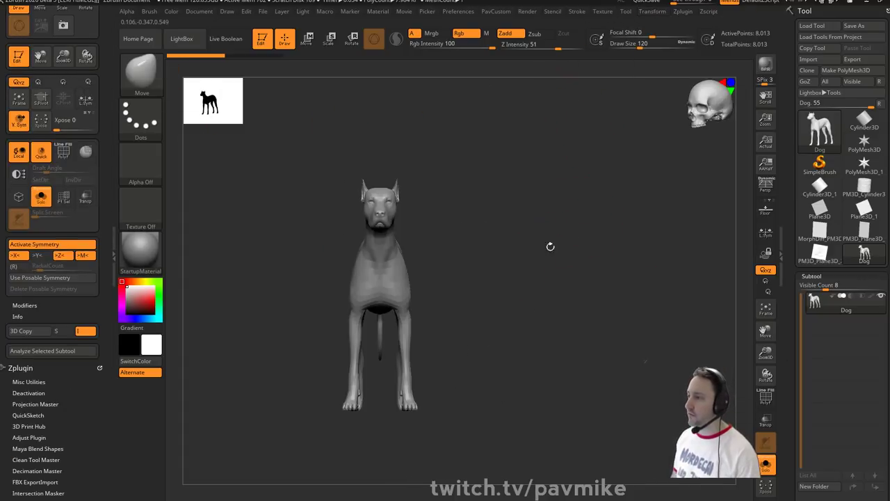
- Try to bend the middle of the dog's front leg backward with the Move brush in side view
{"action": "left_click_drag", "start_coordinate": [496, 307], "coordinate": [445, 324]}
{"action": "left_click_drag", "start_coordinate": [543, 270], "coordinate": [498, 284], "text": "shift"}
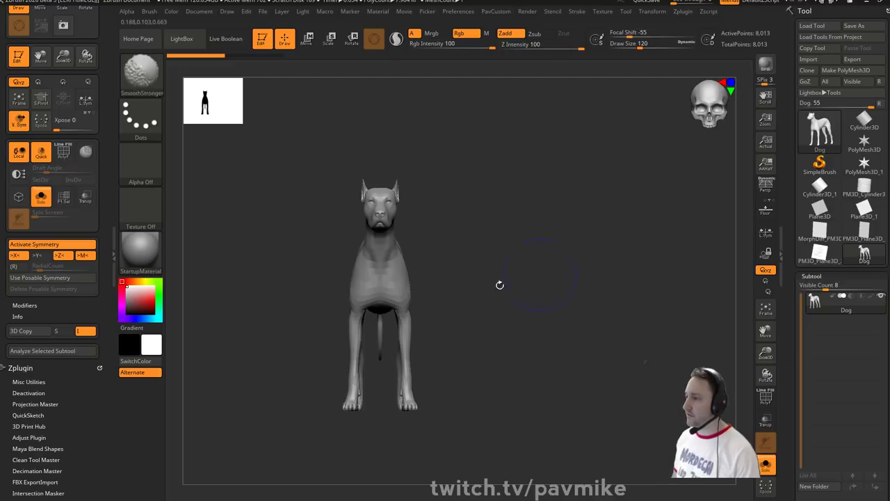
{"action": "mouse_move", "coordinate": [405, 344]}
{"action": "left_mouse_down"}
{"action": "mouse_move", "coordinate": [457, 346]}
{"action": "mouse_move", "coordinate": [453, 327]}
{"action": "mouse_move", "coordinate": [403, 344]}
{"action": "left_mouse_up"}
{"action": "key", "text": "ctrl+z"}
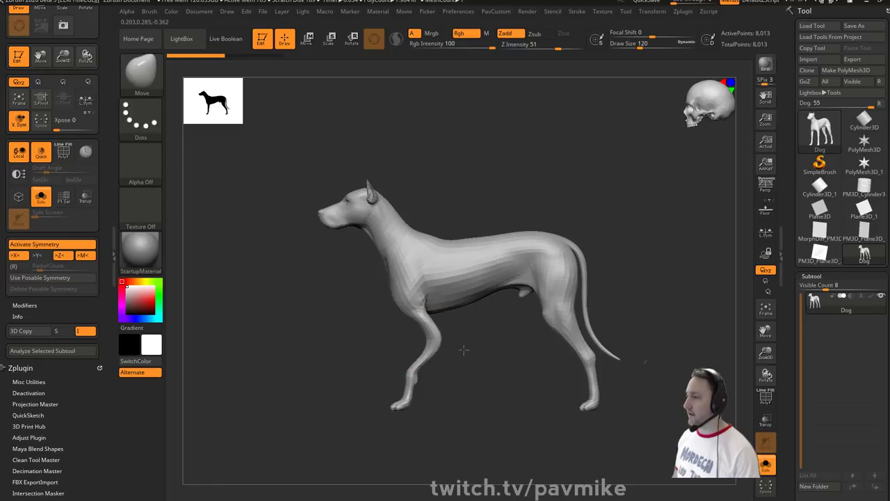
{"action": "key", "text": "ctrl"}
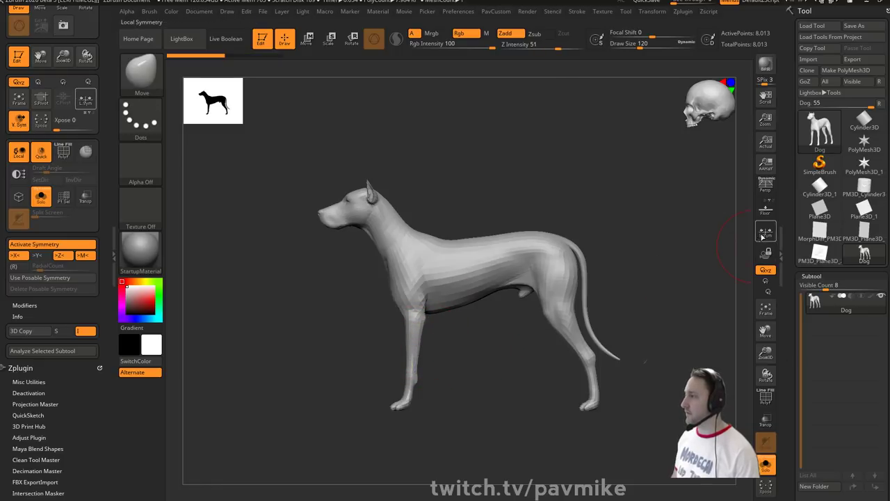
- Toggle Local Symmetry on and off again, and remove the docked Transform palette
{"action": "left_click", "coordinate": [766, 232]}
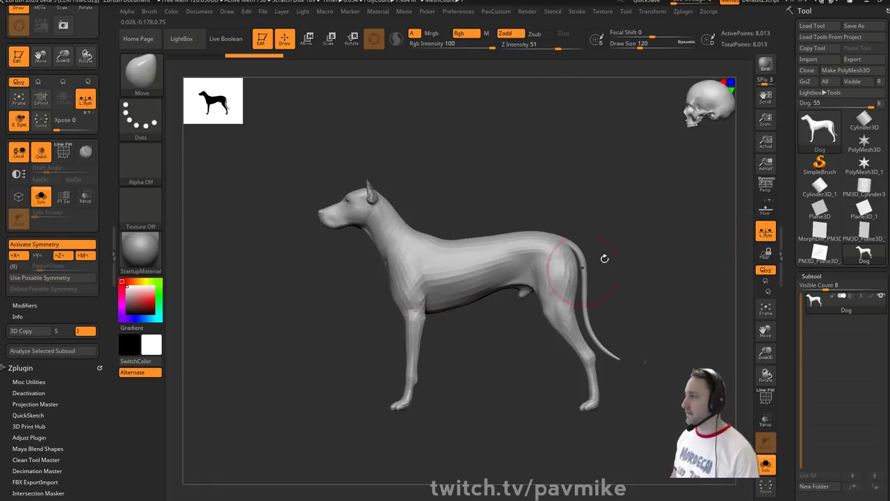
{"action": "left_click", "coordinate": [769, 238]}
{"action": "left_click_drag", "start_coordinate": [527, 203], "coordinate": [582, 213]}
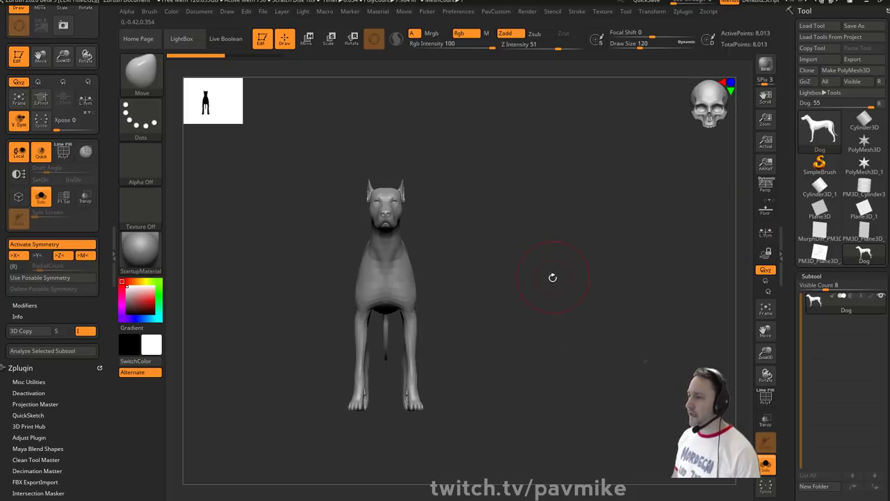
{"action": "left_click_drag", "start_coordinate": [107, 37], "coordinate": [109, 89]}
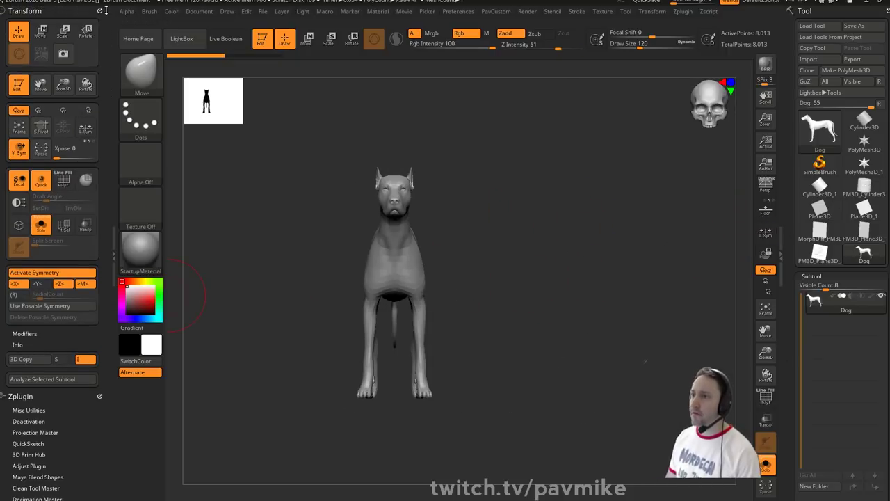
{"action": "left_click", "coordinate": [101, 10]}
{"action": "scroll", "coordinate": [100, 10], "scroll_direction": "down", "scroll_amount": 10}
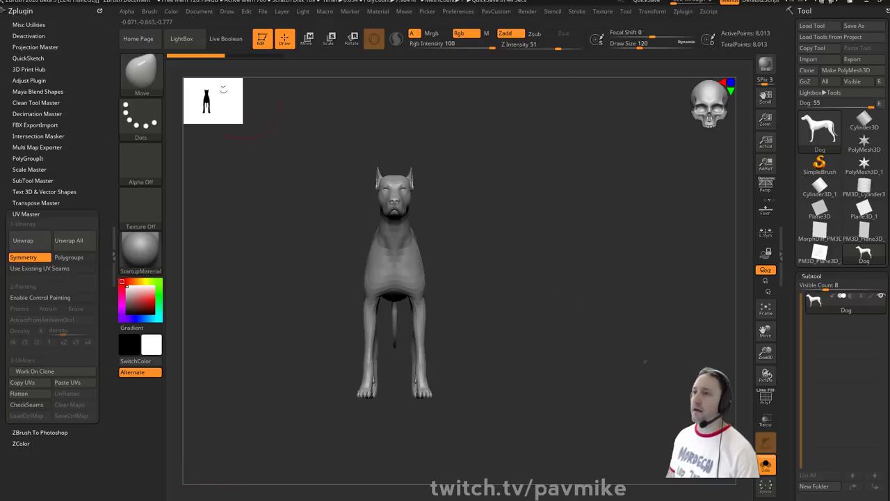
- Dock the Brush palette beside the canvas and enable Infinite Depth for the Move brush
{"action": "left_click", "coordinate": [152, 13]}
{"action": "left_click", "coordinate": [147, 25]}
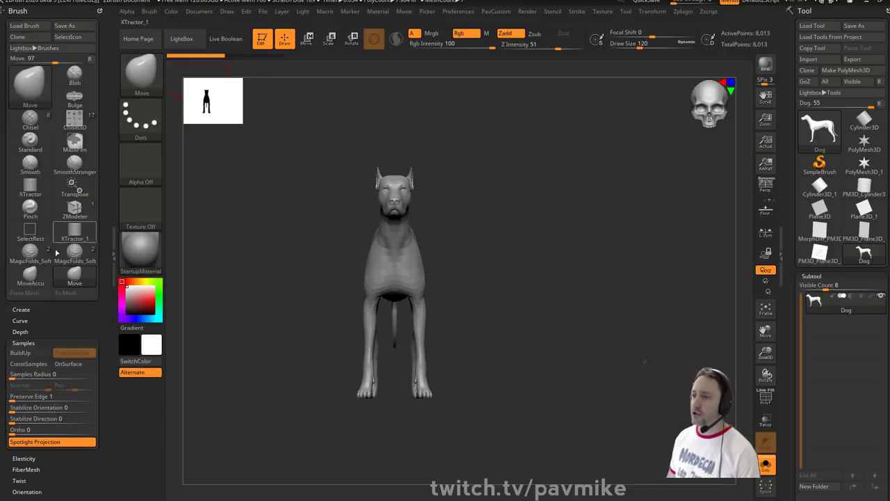
{"action": "left_click", "coordinate": [20, 332]}
{"action": "left_click_drag", "start_coordinate": [102, 354], "coordinate": [102, 289]}
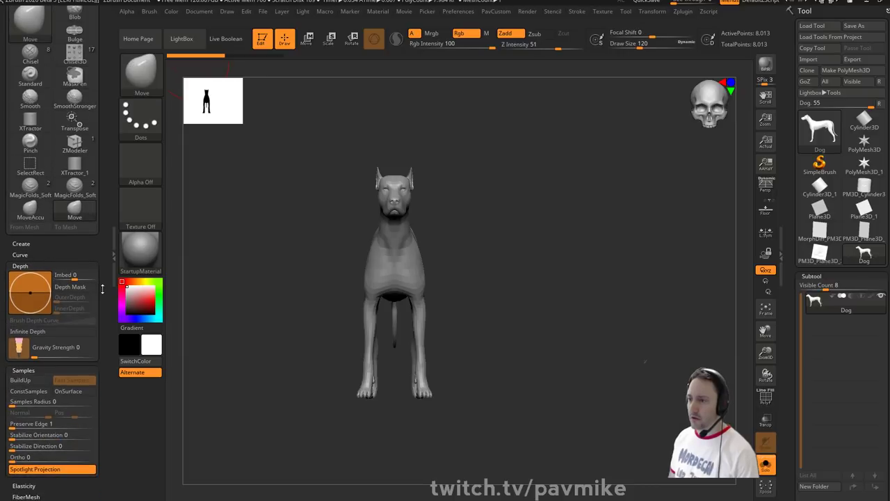
{"action": "left_click", "coordinate": [28, 332]}
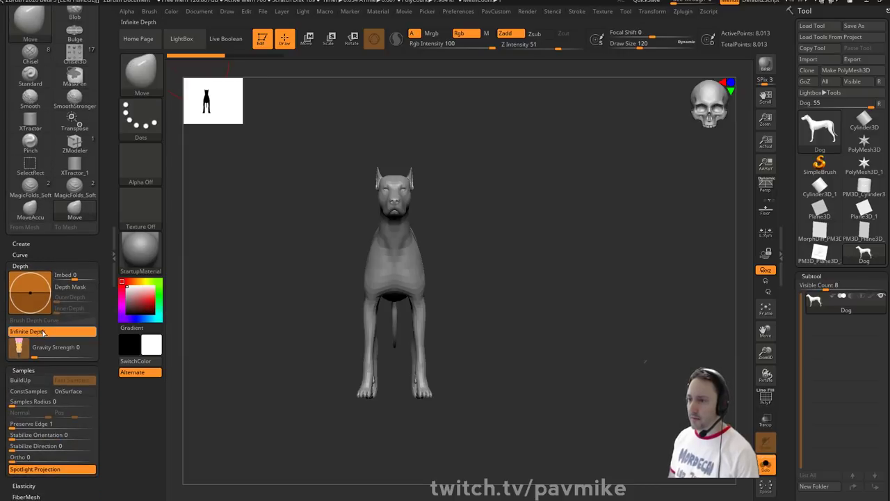
- Try pushing the dog's front legs outward from the front with Infinite Depth, reducing the draw size to 71
{"action": "left_click_drag", "start_coordinate": [524, 265], "coordinate": [502, 252]}
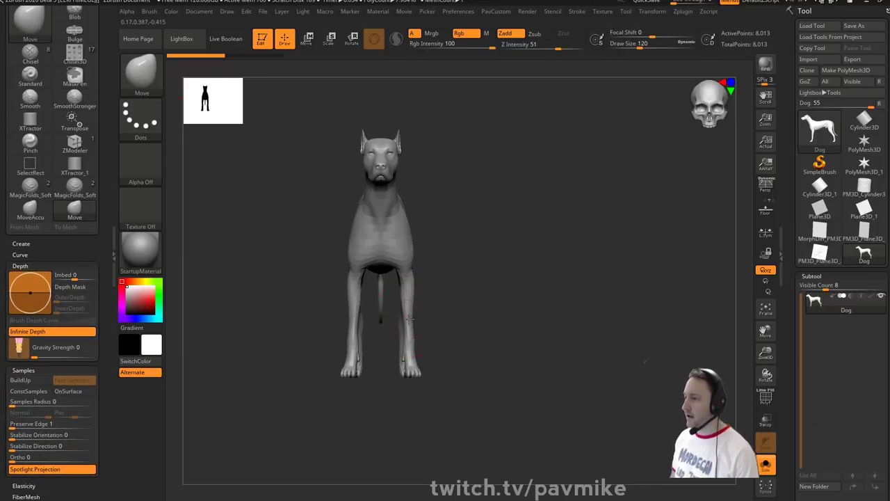
{"action": "mouse_move", "coordinate": [406, 319]}
{"action": "left_mouse_down"}
{"action": "mouse_move", "coordinate": [427, 319]}
{"action": "mouse_move", "coordinate": [394, 316]}
{"action": "left_mouse_up"}
{"action": "key", "text": "ctrl+z"}
{"action": "key", "text": "s"}
{"action": "left_click", "coordinate": [427, 306]}
{"action": "key", "text": "ctrl+z"}
{"action": "key", "text": "s"}
{"action": "left_click", "coordinate": [430, 316]}
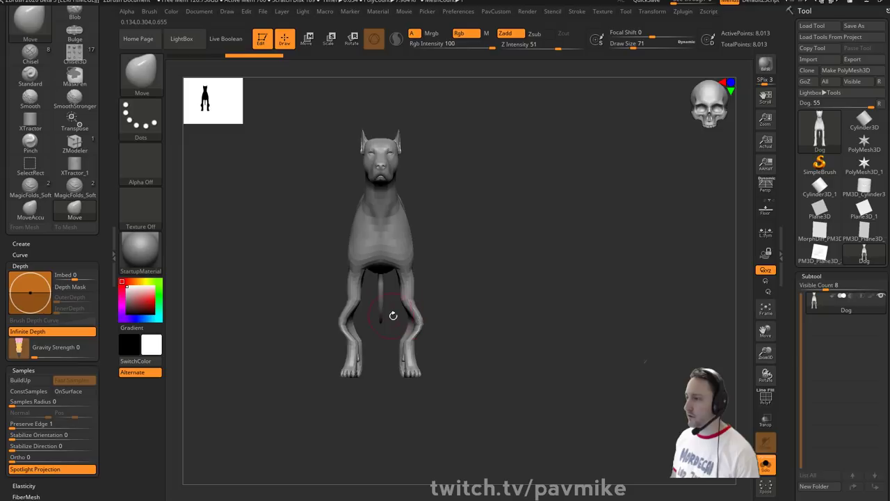
{"action": "key", "text": "ctrl+z"}
- Enable Topological auto masking for the Move brush
{"action": "left_click_drag", "start_coordinate": [107, 311], "coordinate": [104, 225]}
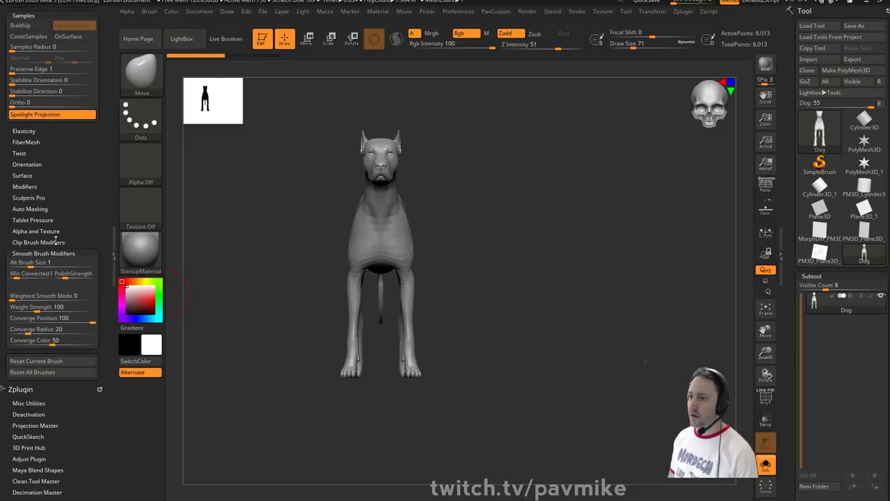
{"action": "left_click", "coordinate": [36, 249], "text": "shift"}
{"action": "left_click", "coordinate": [30, 205]}
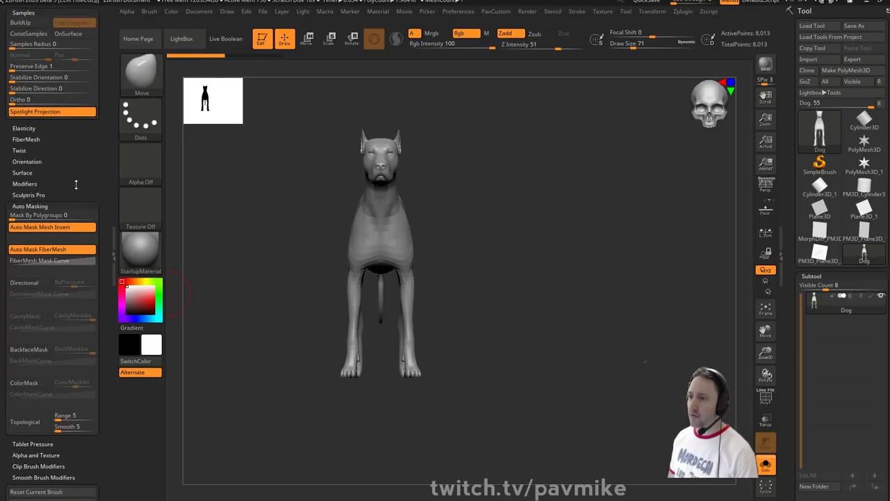
{"action": "scroll", "coordinate": [70, 195], "scroll_direction": "down", "scroll_amount": 1}
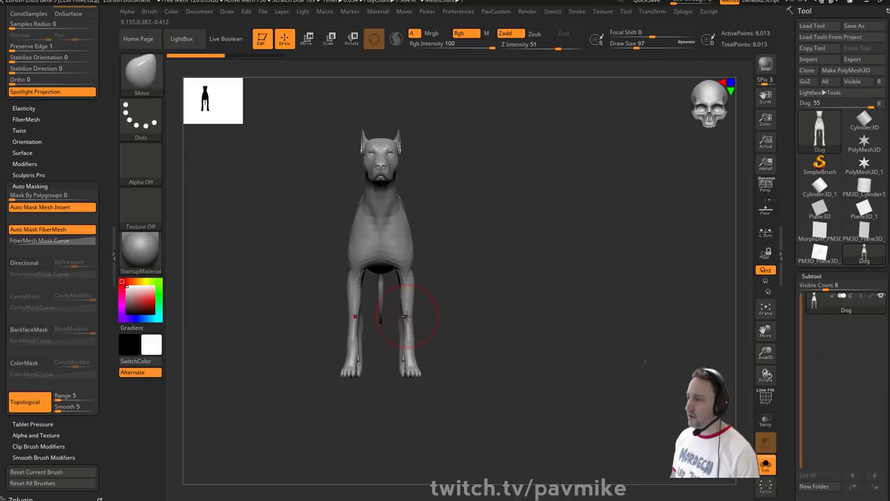
- Try moving the dog's front legs with Topological masking at different draw sizes, up to 136
{"action": "mouse_move", "coordinate": [407, 317]}
{"action": "left_mouse_down"}
{"action": "mouse_move", "coordinate": [426, 315]}
{"action": "mouse_move", "coordinate": [414, 317]}
{"action": "left_mouse_up"}
{"action": "key", "text": "ctrl+z"}
{"action": "key", "text": "s"}
{"action": "key", "text": "ctrl+z"}
{"action": "key", "text": "s"}
{"action": "mouse_move", "coordinate": [404, 316]}
{"action": "left_mouse_down"}
{"action": "mouse_move", "coordinate": [418, 316]}
{"action": "mouse_move", "coordinate": [433, 292]}
{"action": "mouse_move", "coordinate": [601, 264]}
{"action": "mouse_move", "coordinate": [467, 259]}
{"action": "left_mouse_up"}
{"action": "key", "text": "ctrl+z"}
{"action": "key", "text": "s"}
{"action": "left_click", "coordinate": [410, 315]}
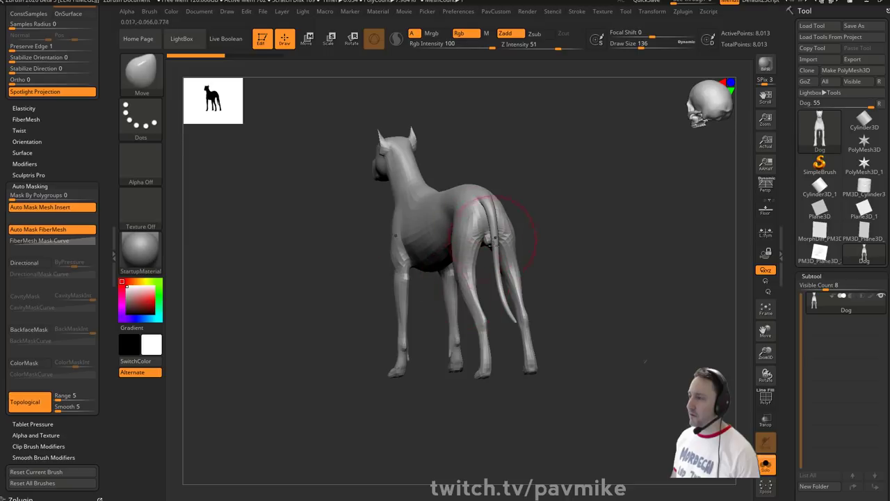
- Try pulling the dog's lower hind legs with the Move brush and its Topological masking, and undo the strokes
{"action": "left_click_drag", "start_coordinate": [473, 299], "coordinate": [458, 304], "text": "shift"}
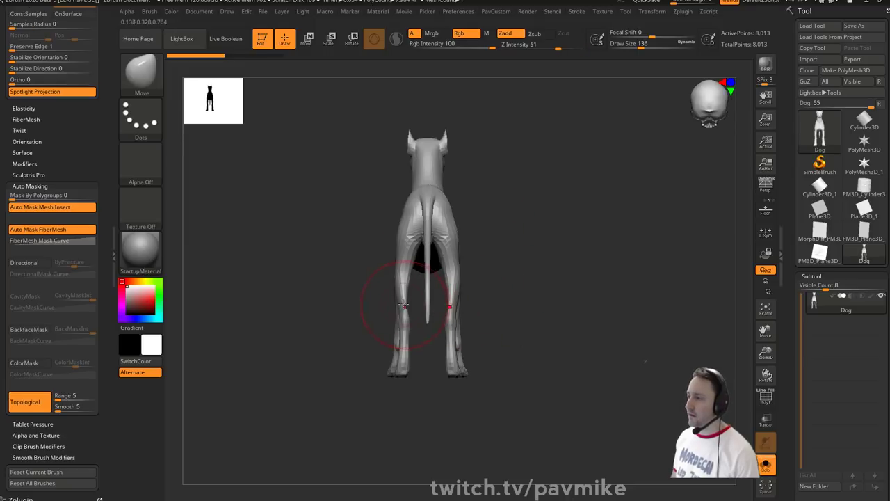
{"action": "mouse_move", "coordinate": [404, 305]}
{"action": "left_mouse_down"}
{"action": "mouse_move", "coordinate": [378, 293]}
{"action": "mouse_move", "coordinate": [391, 320]}
{"action": "mouse_move", "coordinate": [383, 322]}
{"action": "left_mouse_up"}
{"action": "key", "text": "ctrl+z"}
{"action": "key", "text": "ctrl+z"}
{"action": "left_click", "coordinate": [30, 406]}
{"action": "key", "text": "ctrl+z"}
{"action": "left_click_drag", "start_coordinate": [336, 335], "coordinate": [423, 324]}
{"action": "key", "text": "ctrl+z"}
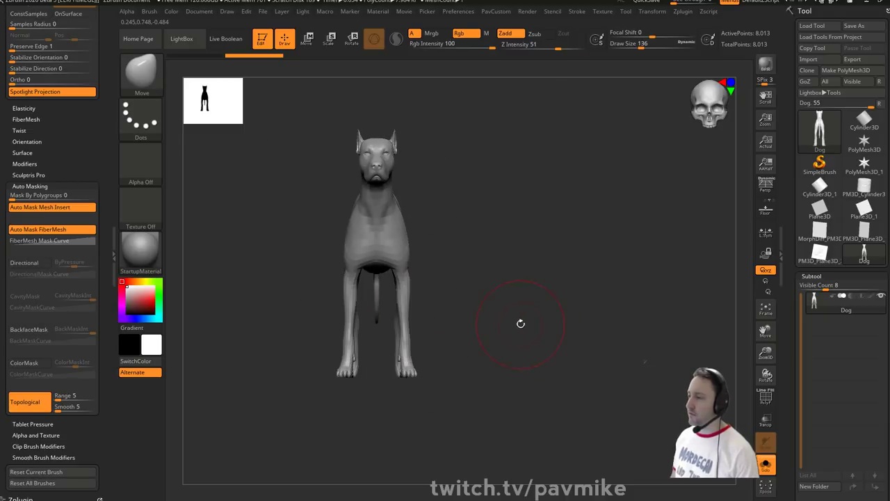
- Switch to the Inflat brush at draw size 104 and bring its Depth settings into view
{"action": "key", "text": "bracketleft"}
{"action": "key", "text": "b"}
{"action": "key", "text": "i"}
{"action": "key", "text": "n"}
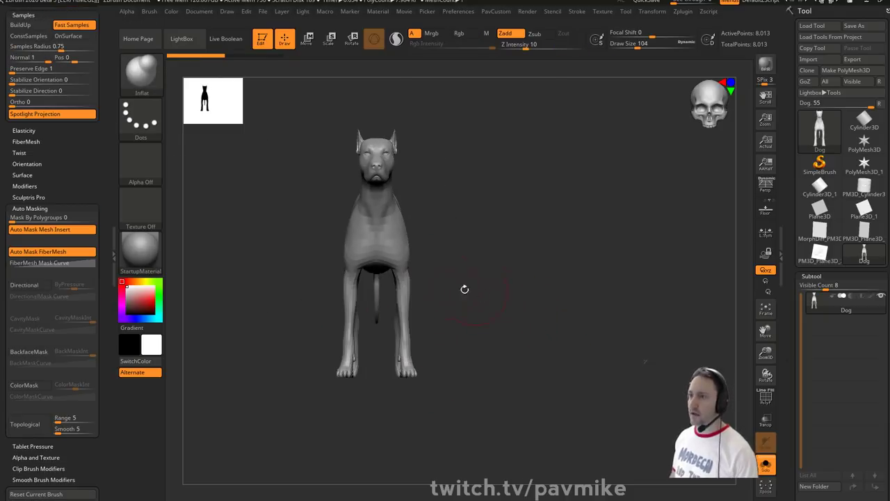
{"action": "left_click_drag", "start_coordinate": [78, 175], "coordinate": [71, 251]}
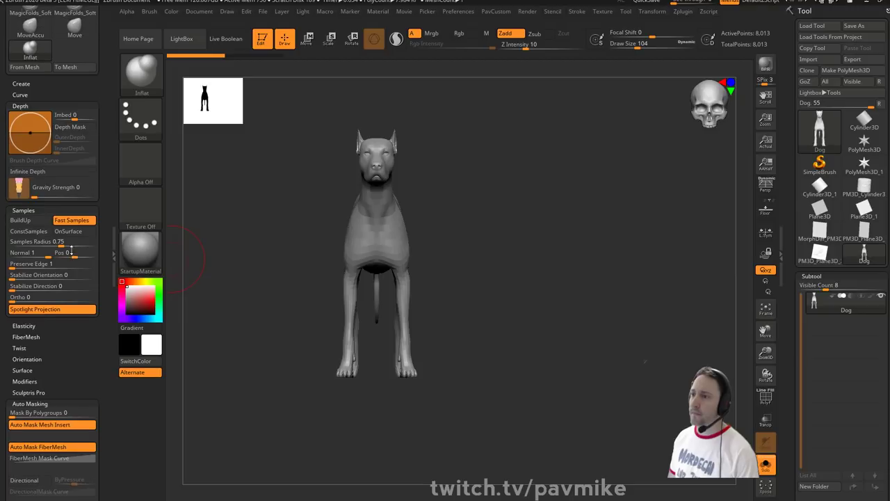
{"action": "scroll", "coordinate": [71, 249], "scroll_direction": "up", "scroll_amount": 3}
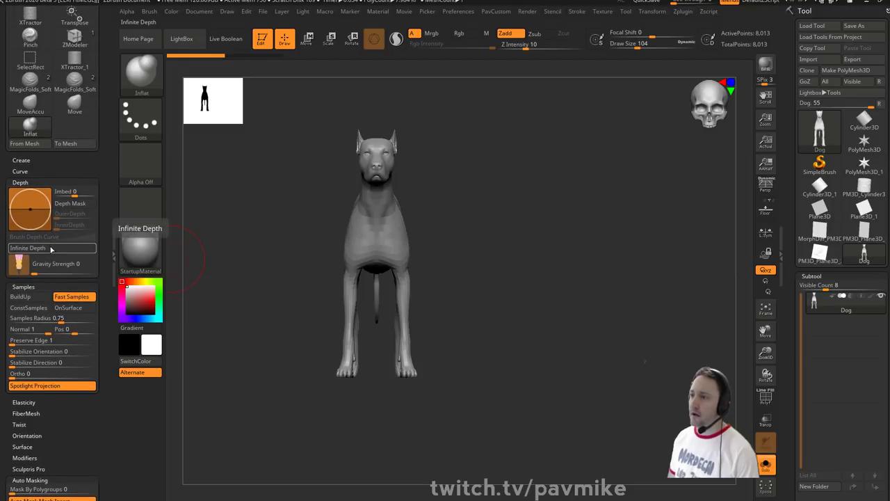
- Compare the Infinite Depth setting of the Move and Inflat brushes, ending on the Inflat brush
{"action": "key", "text": "b"}
{"action": "key", "text": "m"}
{"action": "key", "text": "v"}
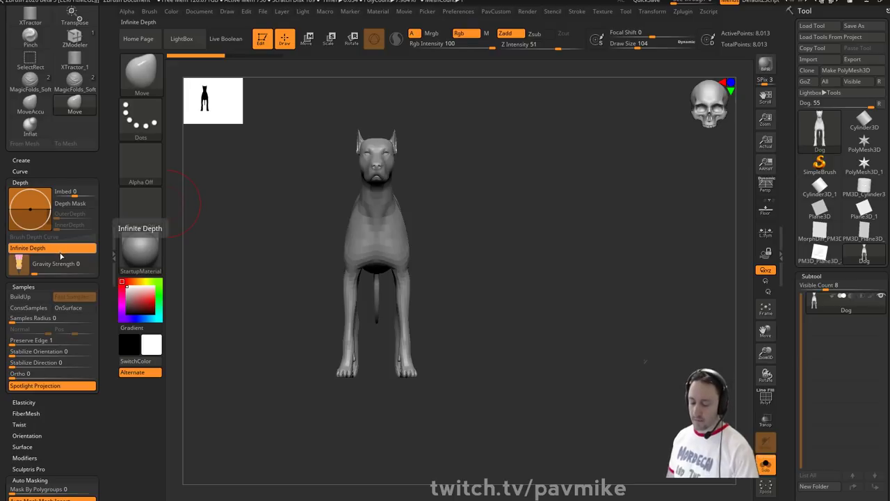
{"action": "key", "text": "b"}
{"action": "key", "text": "i"}
{"action": "key", "text": "n"}
{"action": "key", "text": "b"}
{"action": "key", "text": "m"}
{"action": "key", "text": "v"}
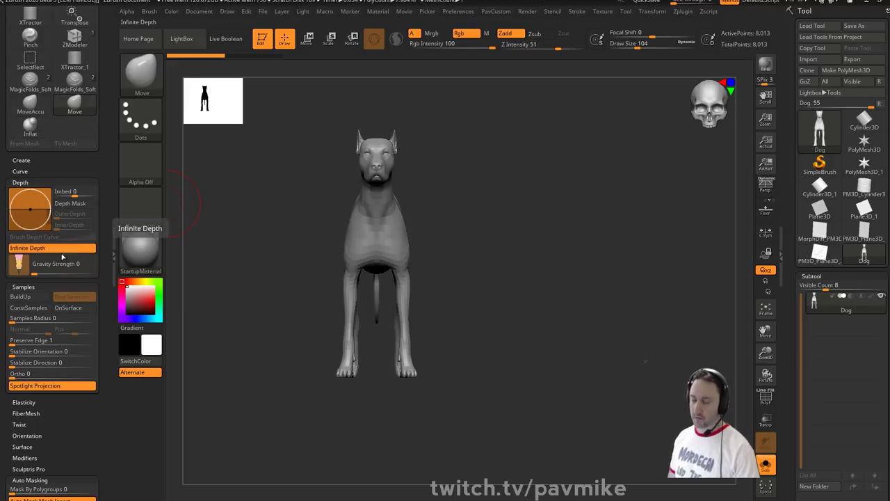
{"action": "key", "text": "b"}
{"action": "key", "text": "i"}
{"action": "key", "text": "n"}
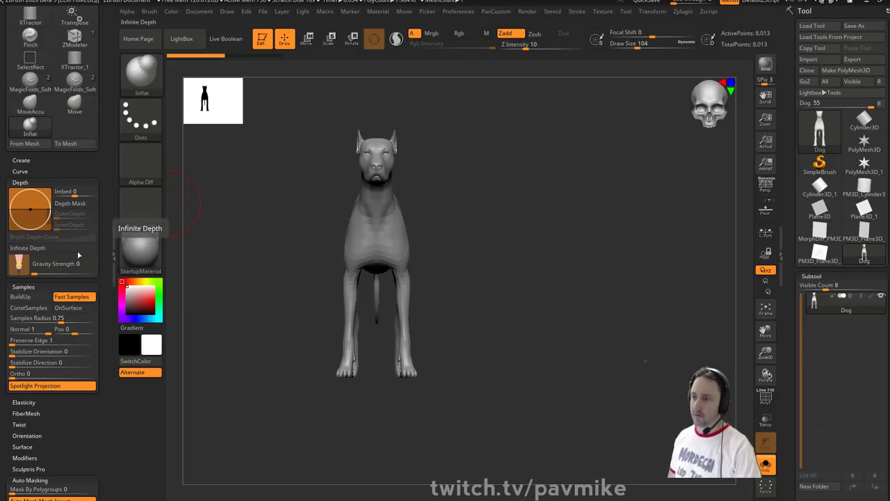
- Enable Infinite Depth for the Inflat brush and inflate the dog's lower legs and paws
{"action": "left_click", "coordinate": [77, 248]}
{"action": "left_click_drag", "start_coordinate": [402, 301], "coordinate": [405, 348]}
{"action": "left_click_drag", "start_coordinate": [555, 307], "coordinate": [519, 315], "text": "shift"}
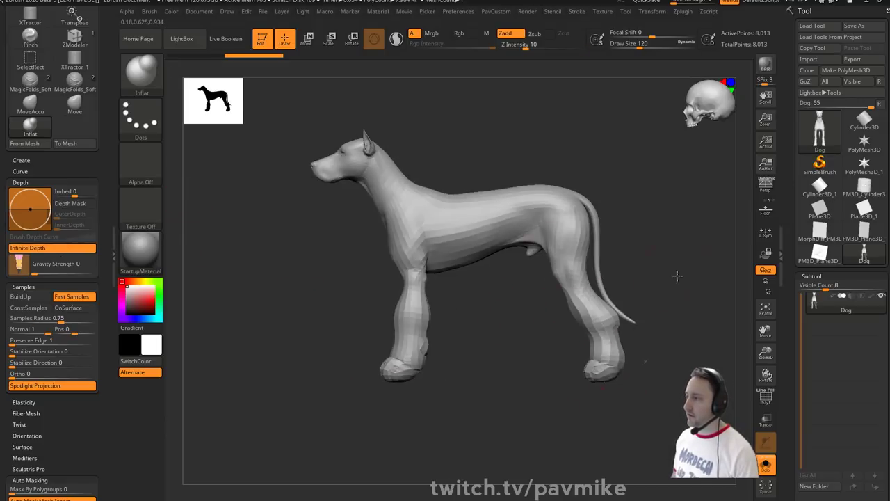
{"action": "left_click_drag", "start_coordinate": [575, 272], "coordinate": [661, 285]}
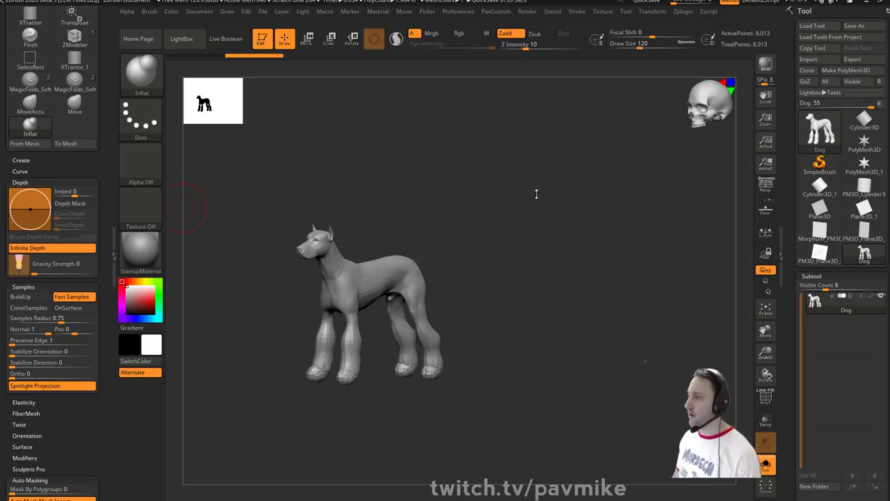
- Undo the inflation of the dog's legs and subdivide the mesh three times
{"action": "left_click_drag", "start_coordinate": [559, 225], "coordinate": [592, 197], "text": "shift"}
{"action": "key", "text": "ctrl+z"}
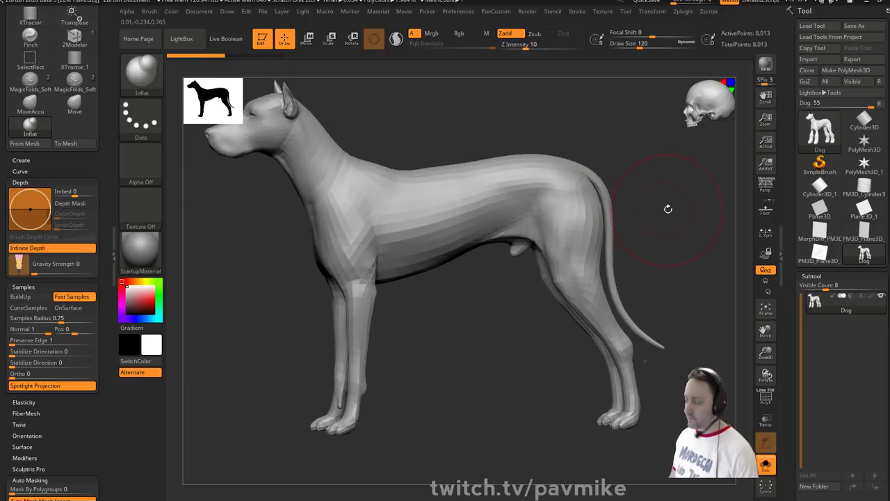
{"action": "key", "text": "ctrl+d"}
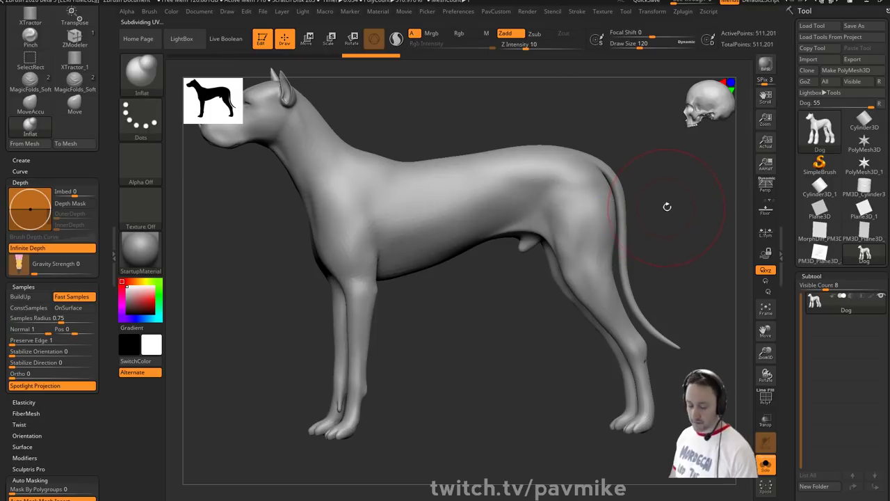
- Select the DecoCurveDrag brush and set its draw size to 25
{"action": "left_click_drag", "start_coordinate": [656, 199], "coordinate": [634, 277], "text": "alt"}
{"action": "key", "text": "b"}
{"action": "key", "text": "d"}
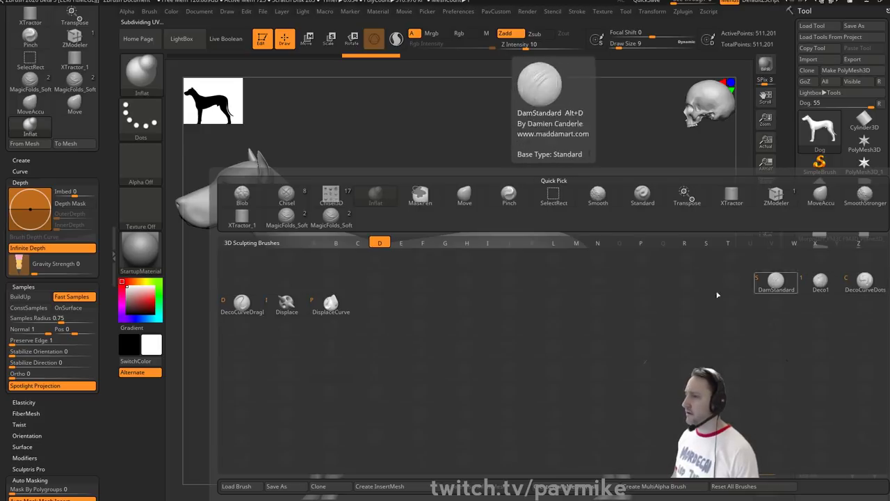
{"action": "left_click", "coordinate": [240, 302]}
{"action": "key", "text": "s"}
{"action": "left_click_drag", "start_coordinate": [388, 269], "coordinate": [392, 267]}
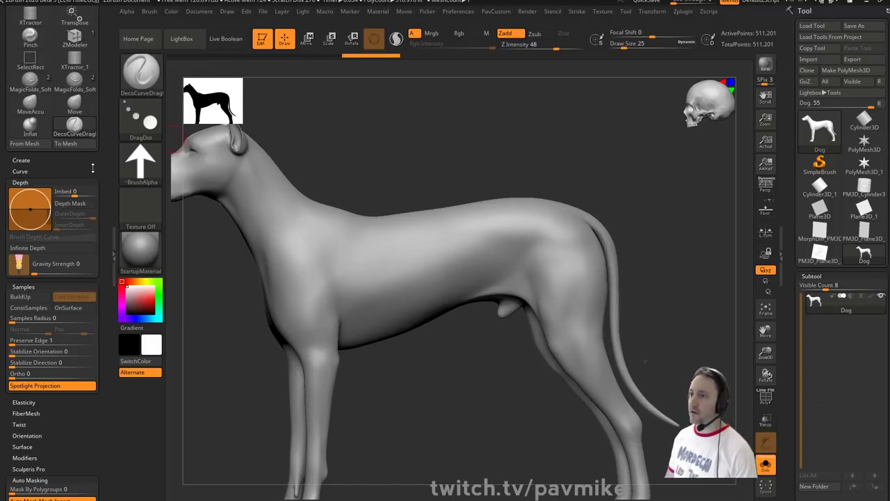
- Dock the Transform palette in place of the Zplugin palette and turn off Z symmetry
{"action": "left_click_drag", "start_coordinate": [94, 166], "coordinate": [94, 331]}
{"action": "left_click", "coordinate": [99, 11]}
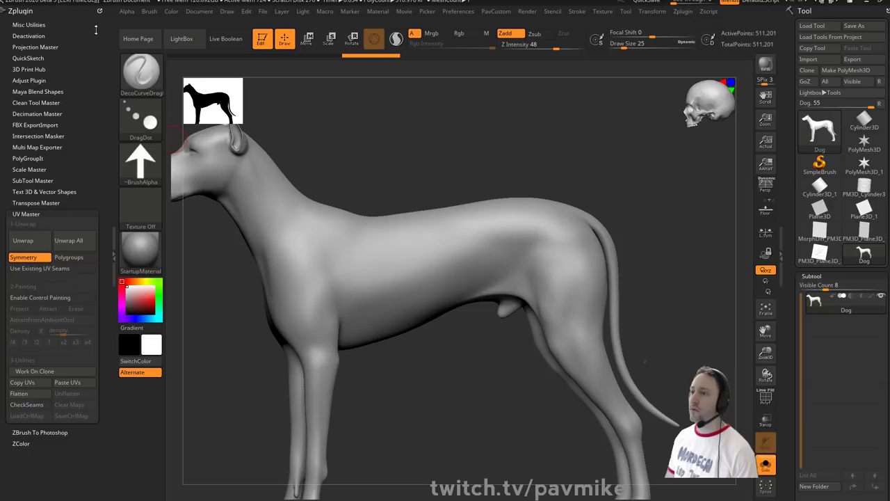
{"action": "left_click", "coordinate": [102, 11]}
{"action": "left_click", "coordinate": [652, 11]}
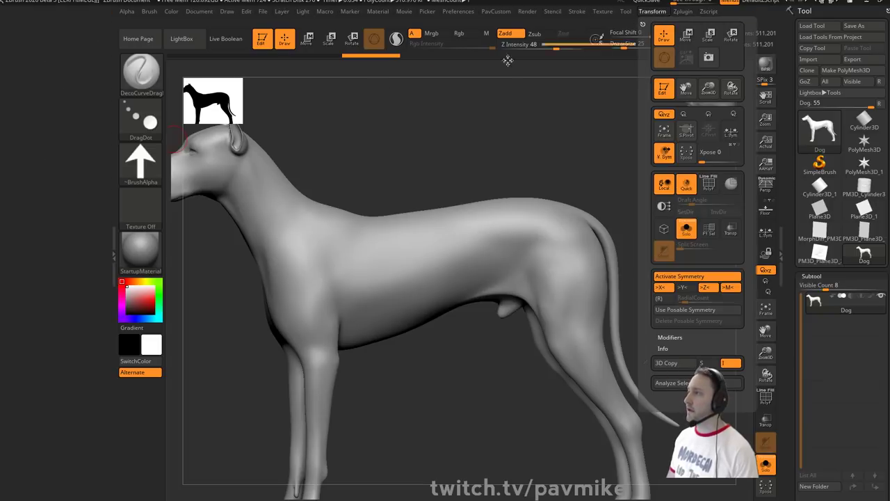
{"action": "left_click_drag", "start_coordinate": [507, 61], "coordinate": [98, 90]}
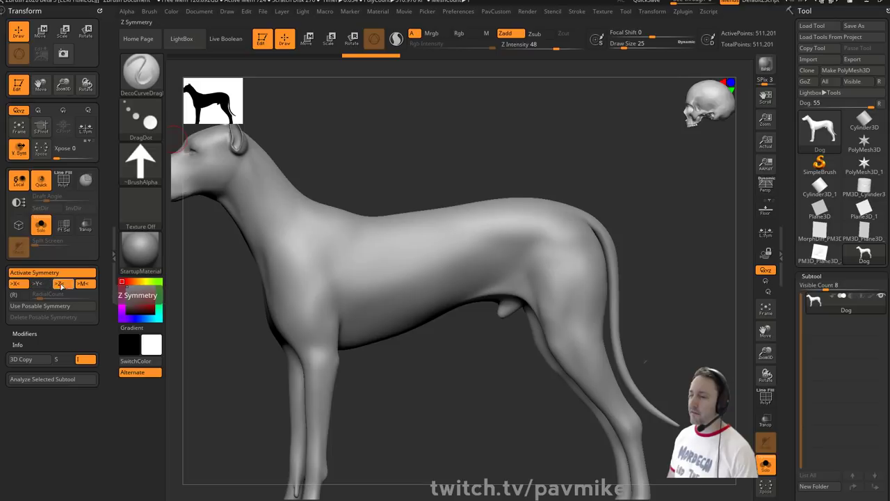
{"action": "left_click", "coordinate": [62, 284]}
- Sculpt a curved decorative stroke along the dog's flank at draw size 18
{"action": "left_click_drag", "start_coordinate": [513, 165], "coordinate": [497, 187], "text": "alt"}
{"action": "mouse_move", "coordinate": [361, 296]}
{"action": "left_mouse_down"}
{"action": "mouse_move", "coordinate": [440, 265]}
{"action": "mouse_move", "coordinate": [489, 263]}
{"action": "left_mouse_up"}
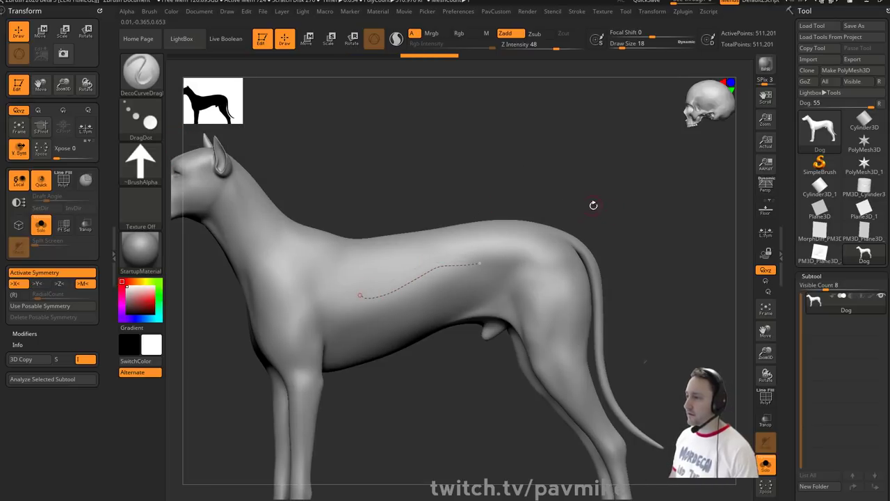
{"action": "left_click_drag", "start_coordinate": [593, 205], "coordinate": [611, 226], "text": "alt"}
{"action": "left_click_drag", "start_coordinate": [534, 257], "coordinate": [546, 256]}
{"action": "right_click_drag", "start_coordinate": [492, 225], "coordinate": [457, 244], "text": "alt"}
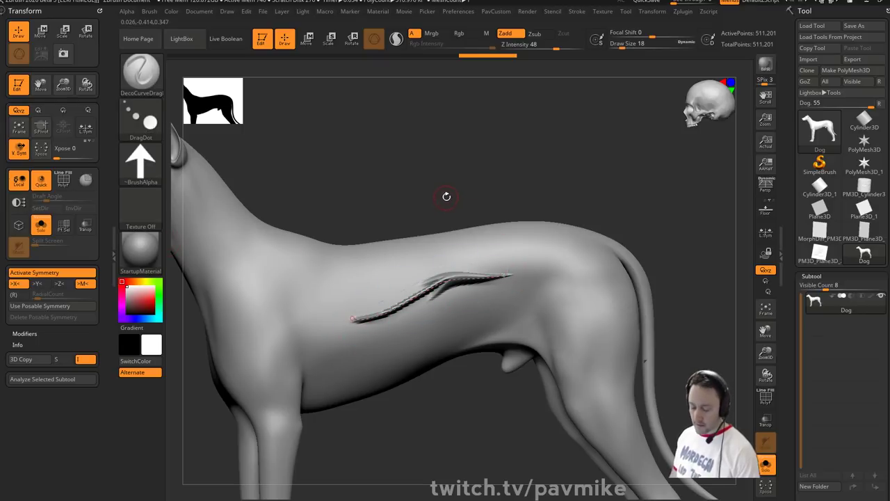
- Choose the DecoCurveDots brush and extend the flank stroke around the hip and forward to the shoulder
{"action": "key", "text": "b"}
{"action": "key", "text": "d"}
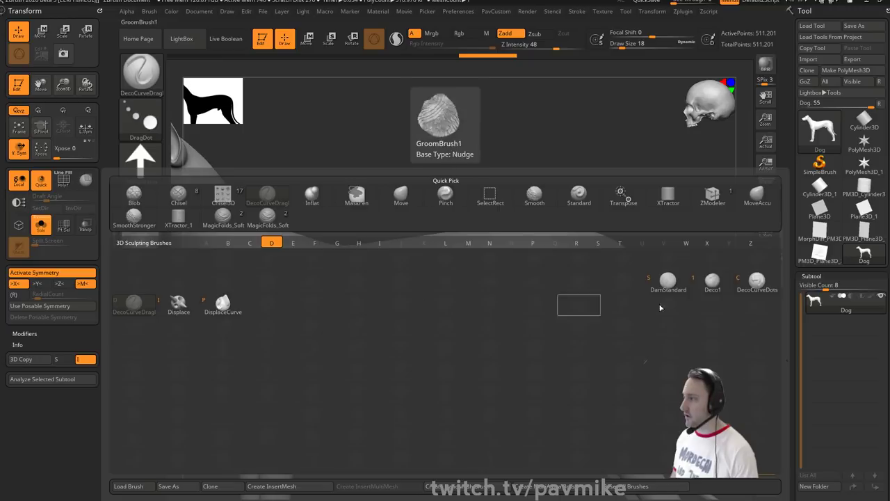
{"action": "left_click", "coordinate": [757, 282]}
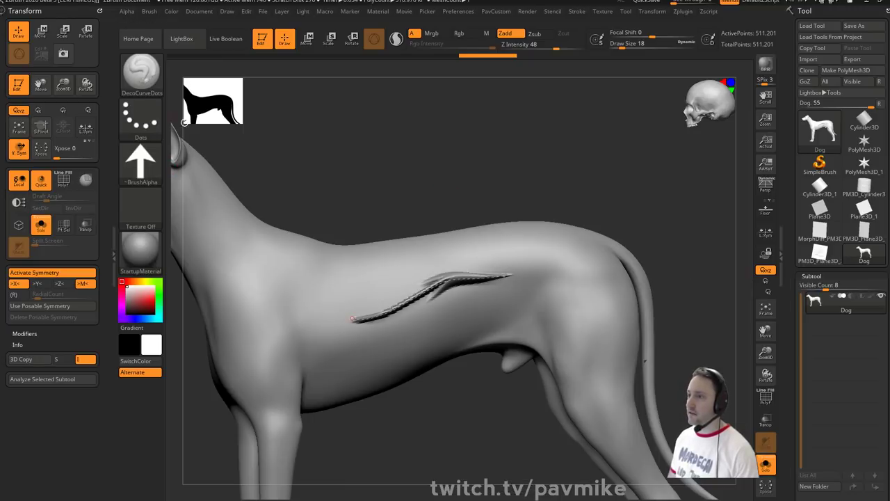
{"action": "mouse_move", "coordinate": [511, 275]}
{"action": "left_mouse_down"}
{"action": "mouse_move", "coordinate": [546, 272]}
{"action": "mouse_move", "coordinate": [609, 296]}
{"action": "mouse_move", "coordinate": [598, 368]}
{"action": "mouse_move", "coordinate": [542, 309]}
{"action": "mouse_move", "coordinate": [423, 313]}
{"action": "mouse_move", "coordinate": [252, 295]}
{"action": "mouse_move", "coordinate": [237, 268]}
{"action": "left_mouse_up"}
- Enable the Rgb channel and assign Texture 41 to the DecoCurveDots brush
{"action": "left_click", "coordinate": [460, 34]}
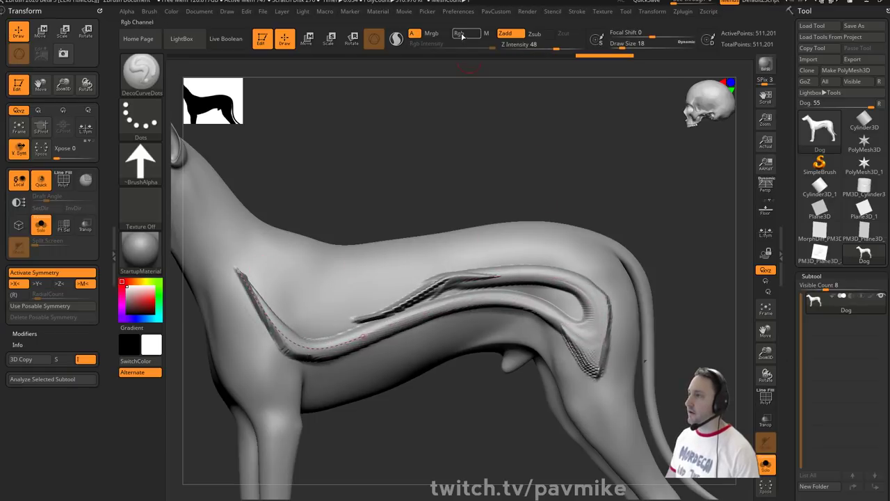
{"action": "left_click_drag", "start_coordinate": [504, 147], "coordinate": [527, 145], "text": "alt"}
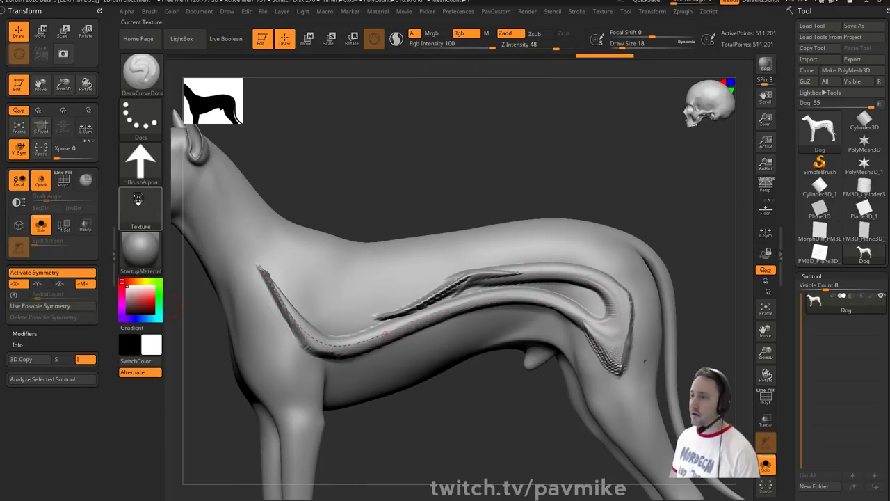
{"action": "left_click", "coordinate": [138, 200]}
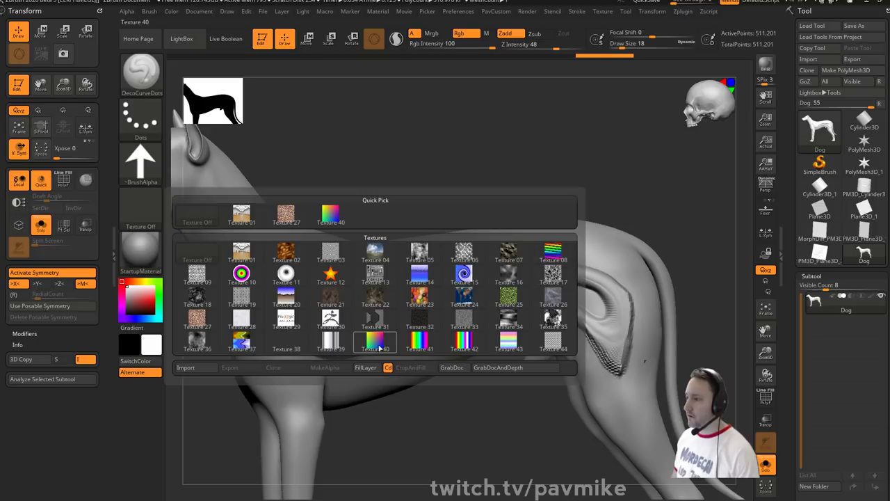
{"action": "left_click", "coordinate": [420, 341]}
- Sculpt a rainbow-textured curve from the dog's shoulder up around the neck base and along the back to the hip
{"action": "mouse_move", "coordinate": [387, 352]}
{"action": "left_mouse_down"}
{"action": "mouse_move", "coordinate": [346, 329]}
{"action": "mouse_move", "coordinate": [289, 229]}
{"action": "left_mouse_up"}
{"action": "key", "text": "bracketleft"}
{"action": "key", "text": "bracketleft"}
{"action": "key", "text": "bracketleft"}
{"action": "key", "text": "bracketleft"}
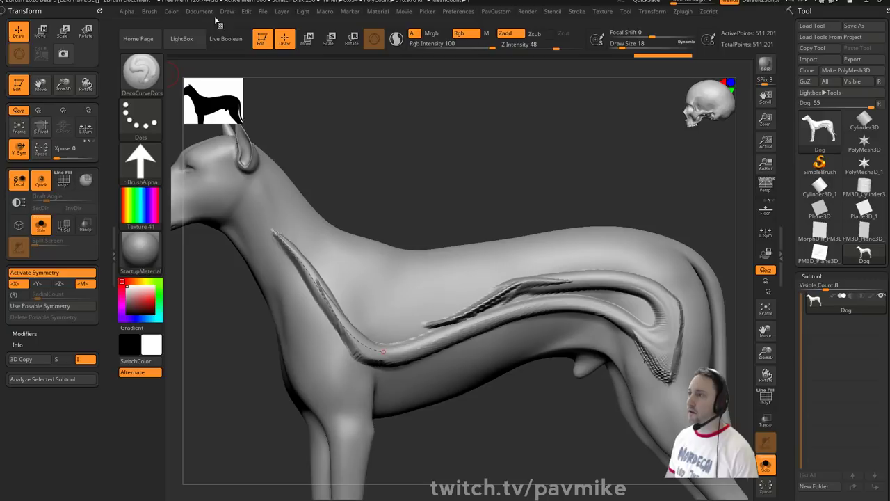
{"action": "left_click", "coordinate": [626, 11]}
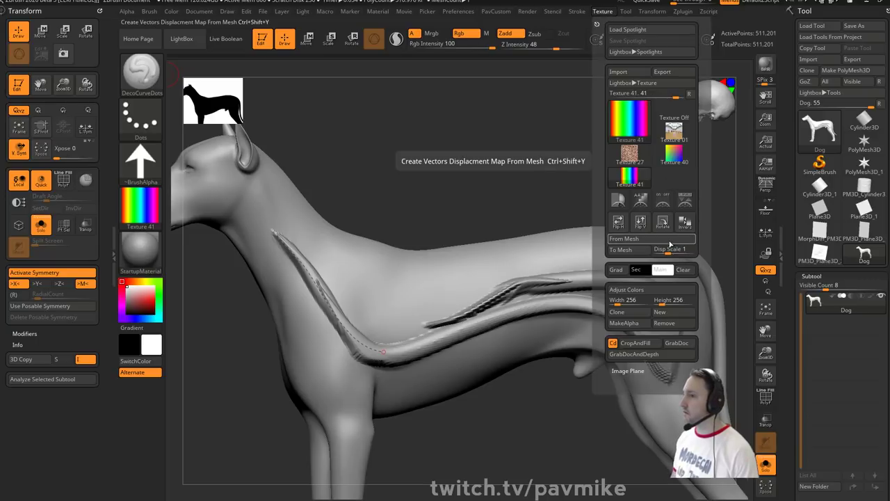
{"action": "left_click_drag", "start_coordinate": [560, 180], "coordinate": [547, 257]}
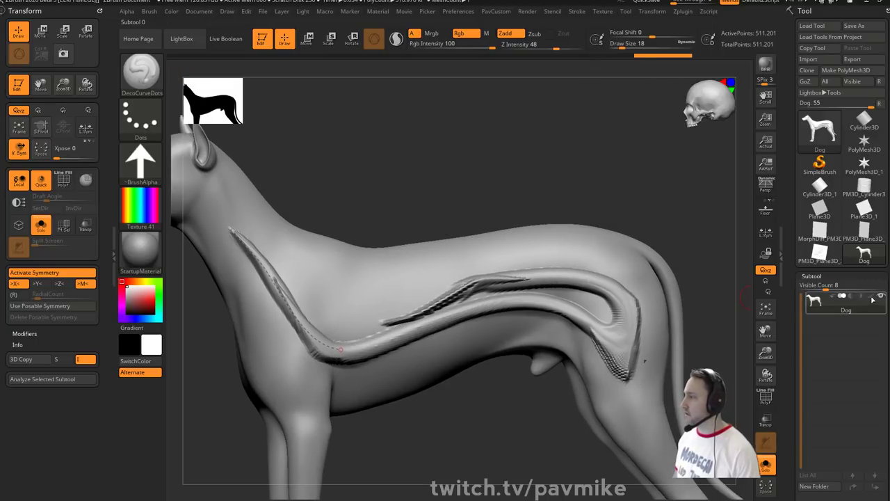
{"action": "mouse_move", "coordinate": [231, 230]}
{"action": "left_mouse_down"}
{"action": "mouse_move", "coordinate": [243, 205]}
{"action": "mouse_move", "coordinate": [360, 270]}
{"action": "mouse_move", "coordinate": [510, 246]}
{"action": "mouse_move", "coordinate": [689, 246]}
{"action": "mouse_move", "coordinate": [653, 241]}
{"action": "left_mouse_up"}
{"action": "key", "text": "bracketleft"}
{"action": "key", "text": "bracketleft"}
{"action": "key", "text": "bracketleft"}
{"action": "key", "text": "bracketleft"}
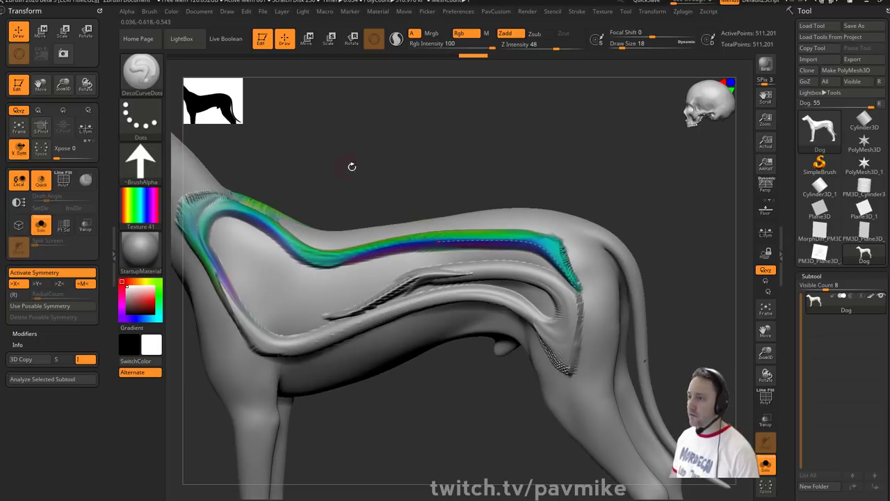
- Switch back to the DecoCurveDrag brush and assign Texture 41 to it
{"action": "key", "text": "b"}
{"action": "key", "text": "d"}
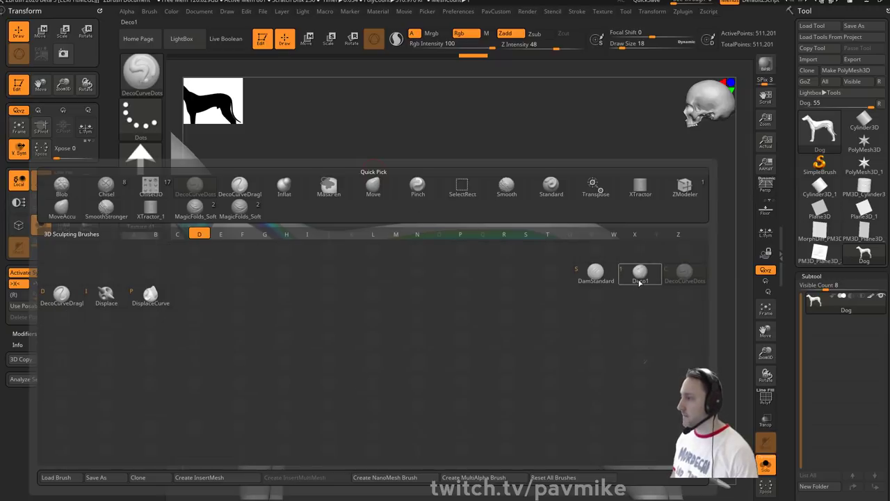
{"action": "left_click", "coordinate": [61, 296]}
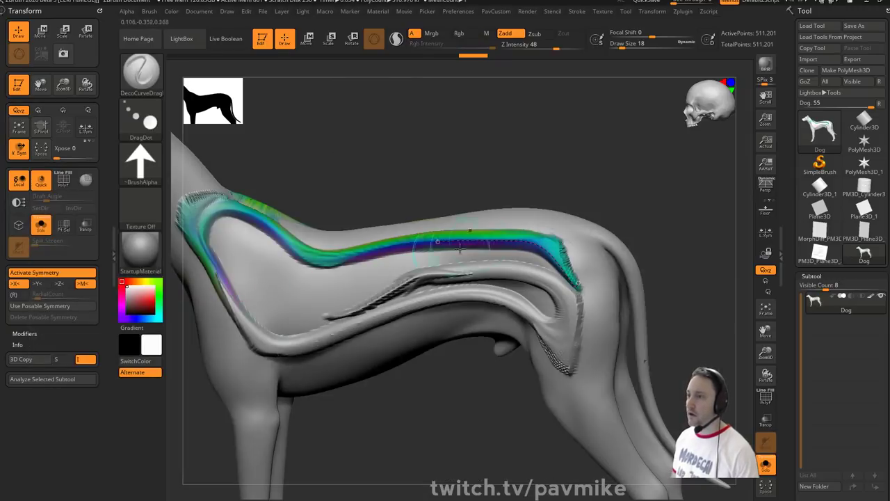
{"action": "left_click_drag", "start_coordinate": [445, 149], "coordinate": [327, 161]}
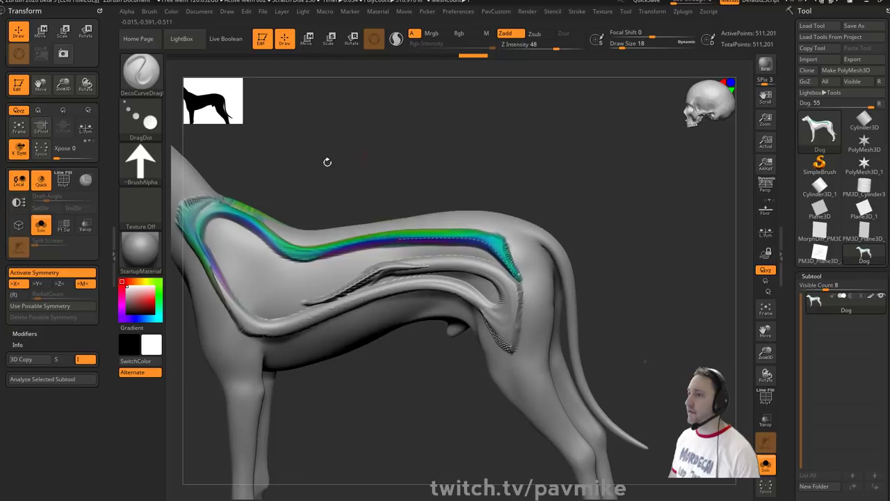
{"action": "left_click", "coordinate": [140, 207]}
{"action": "left_click", "coordinate": [415, 346]}
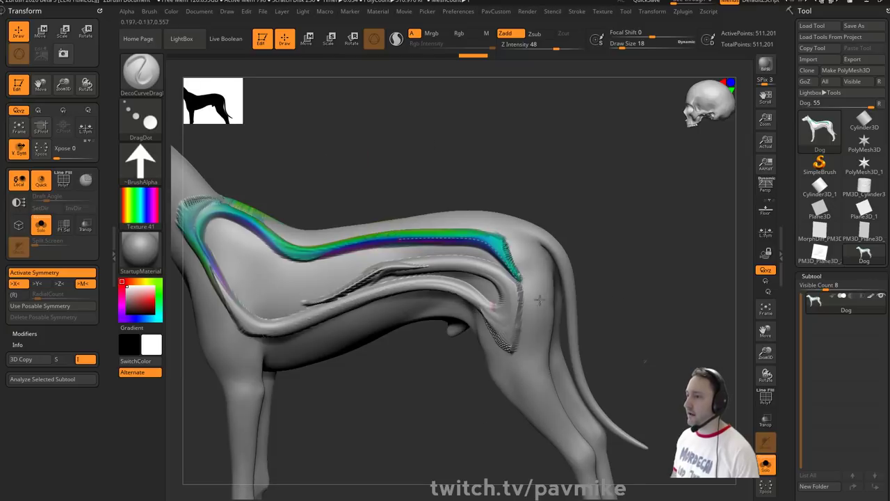
- Sculpt an uncoloured decorative curve down the dog's hind leg from the thigh toward the hock
{"action": "key", "text": "f"}
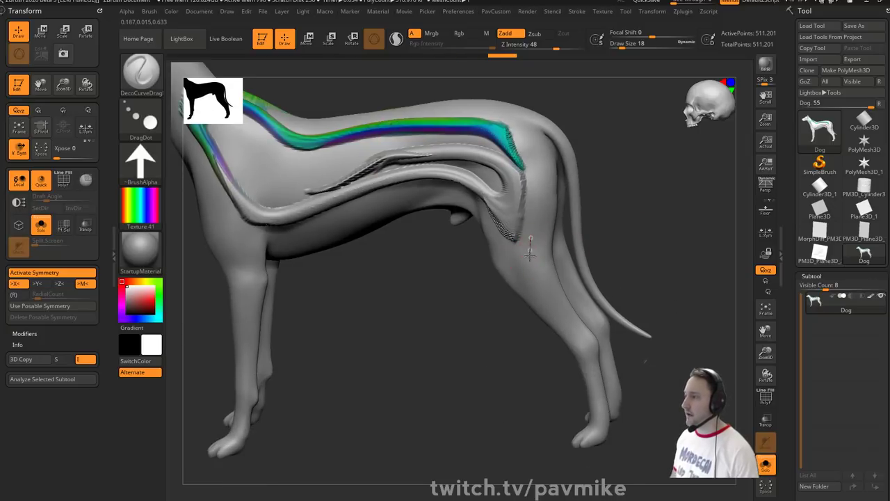
{"action": "mouse_move", "coordinate": [530, 256]}
{"action": "left_mouse_down"}
{"action": "mouse_move", "coordinate": [553, 314]}
{"action": "mouse_move", "coordinate": [571, 327]}
{"action": "left_mouse_up"}
{"action": "left_click_drag", "start_coordinate": [677, 296], "coordinate": [698, 301]}
{"action": "left_click_drag", "start_coordinate": [572, 327], "coordinate": [586, 349]}
{"action": "left_click_drag", "start_coordinate": [655, 283], "coordinate": [601, 204]}
- Enable the Rgb channel and apply the rainbow texture to the hind-leg curve by pulling its lower end
{"action": "left_click", "coordinate": [465, 33]}
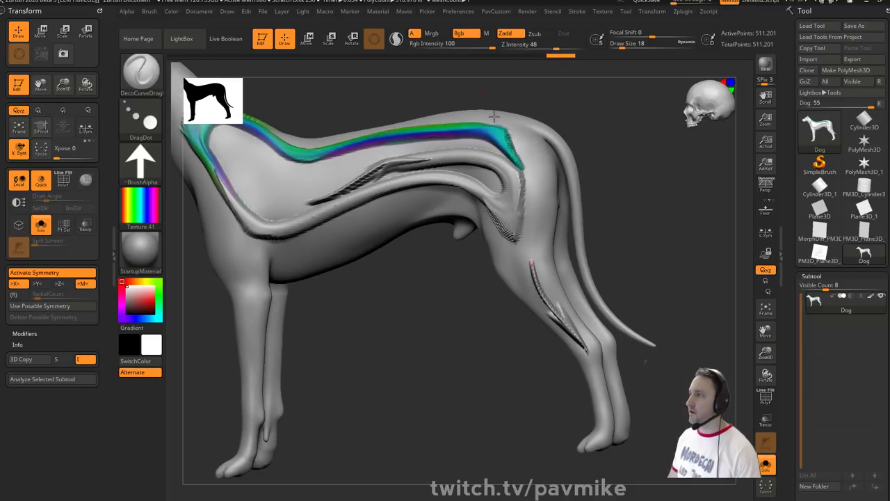
{"action": "left_click_drag", "start_coordinate": [588, 351], "coordinate": [593, 363]}
{"action": "left_click_drag", "start_coordinate": [687, 314], "coordinate": [608, 285], "text": "alt"}
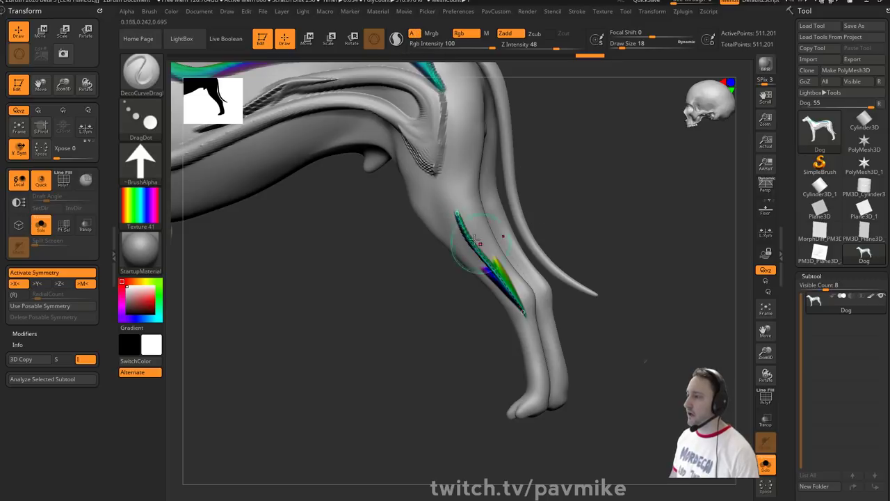
- Turn off the A channel, extend the rainbow curve down the lower hind leg and add another up the thigh to the hip
{"action": "left_click_drag", "start_coordinate": [532, 138], "coordinate": [542, 169], "text": "alt"}
{"action": "left_click", "coordinate": [415, 34]}
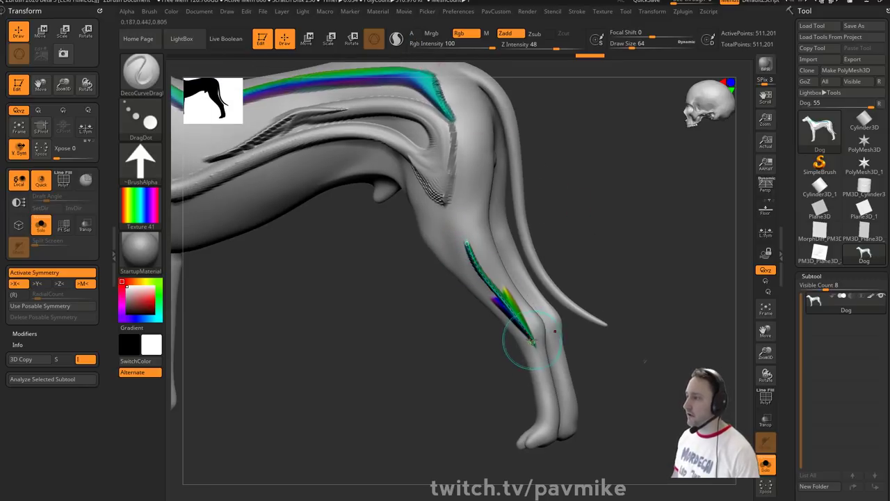
{"action": "left_click_drag", "start_coordinate": [533, 346], "coordinate": [545, 394]}
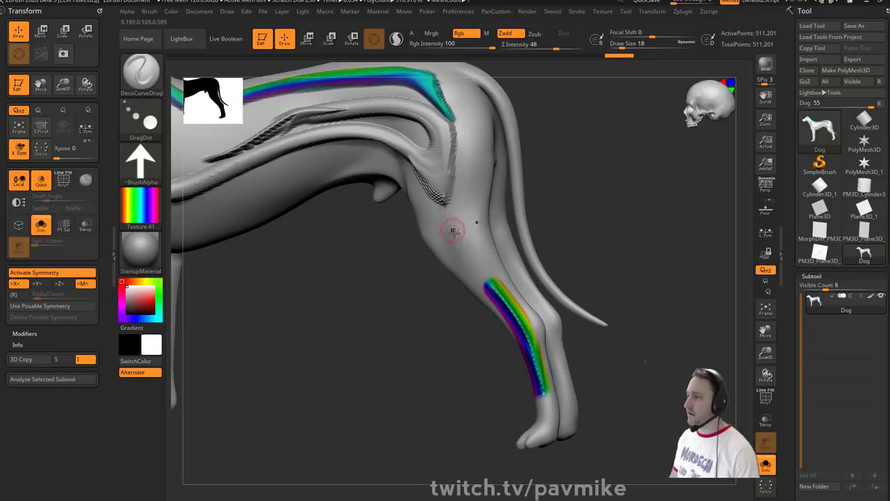
{"action": "left_click_drag", "start_coordinate": [460, 238], "coordinate": [464, 88]}
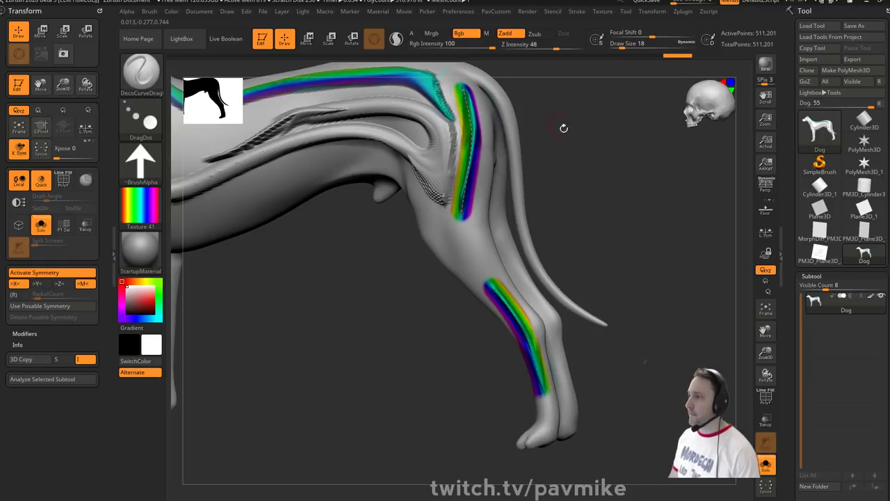
- Set the Z Intensity to 22 and reshape the thigh's rainbow curve by pulling its upper end
{"action": "left_click_drag", "start_coordinate": [564, 128], "coordinate": [628, 274], "text": "alt"}
{"action": "left_click_drag", "start_coordinate": [647, 234], "coordinate": [647, 240]}
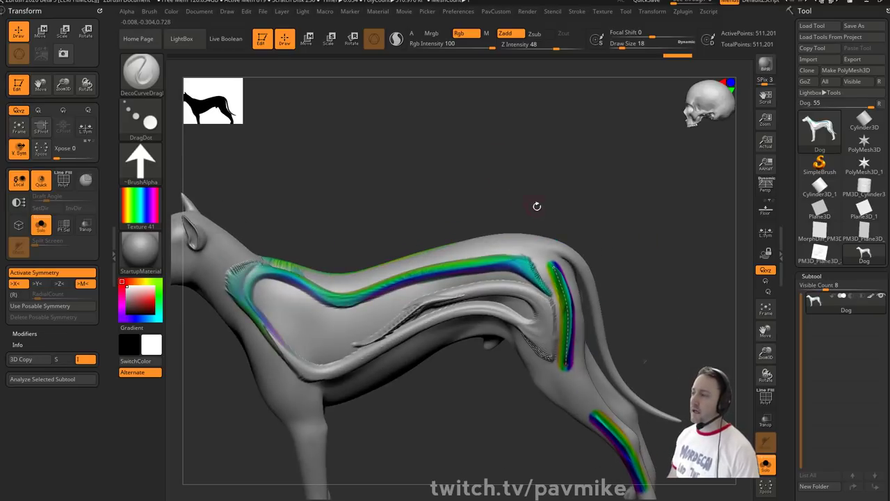
{"action": "mouse_move", "coordinate": [555, 182]}
{"action": "left_mouse_down"}
{"action": "mouse_move", "coordinate": [561, 208]}
{"action": "mouse_move", "coordinate": [560, 182]}
{"action": "left_mouse_up"}
{"action": "left_click", "coordinate": [538, 46]}
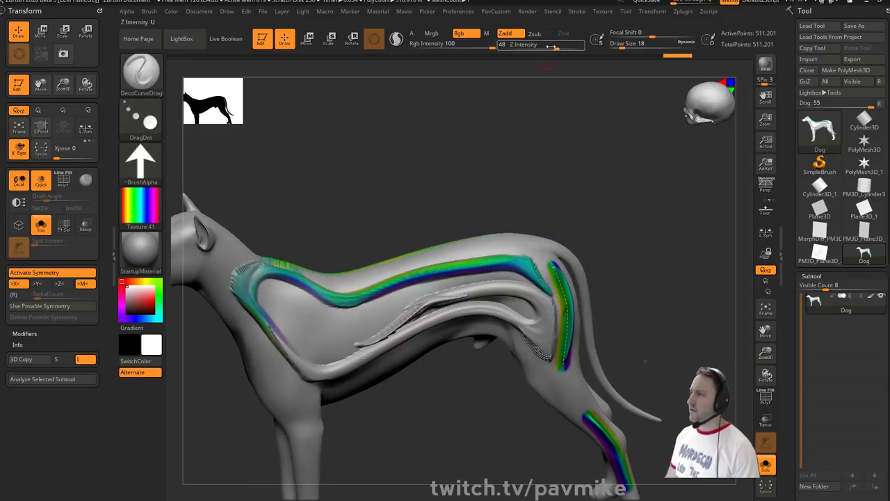
{"action": "left_click_drag", "start_coordinate": [554, 268], "coordinate": [541, 249]}
{"action": "left_click_drag", "start_coordinate": [594, 230], "coordinate": [470, 284]}
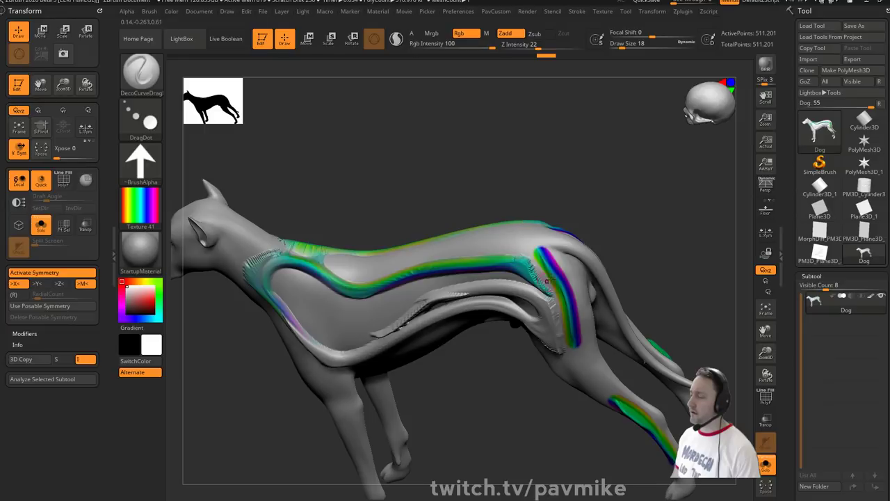
- Disable Zadd and paint a short colour-only rainbow curve along the rear back, above the long stripe
{"action": "left_click", "coordinate": [511, 34]}
{"action": "left_click_drag", "start_coordinate": [464, 183], "coordinate": [442, 236]}
{"action": "left_click_drag", "start_coordinate": [373, 254], "coordinate": [494, 249]}
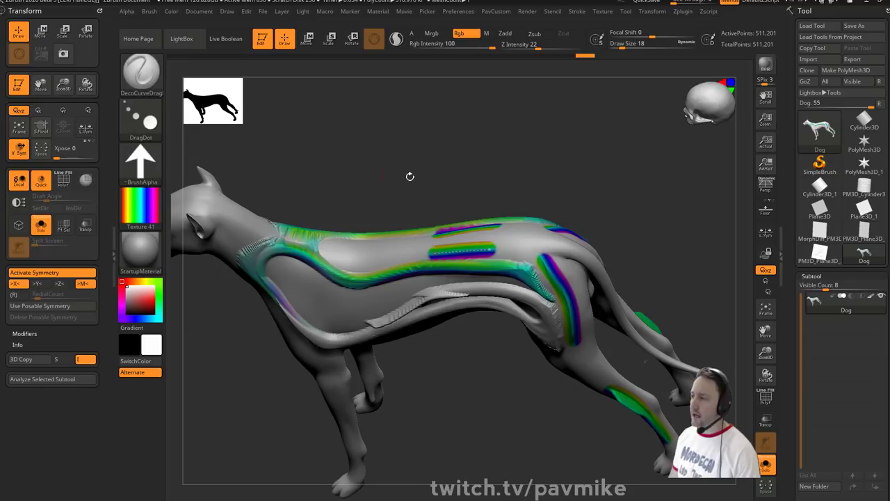
{"action": "mouse_move", "coordinate": [407, 175]}
{"action": "left_mouse_down"}
{"action": "mouse_move", "coordinate": [468, 164]}
{"action": "mouse_move", "coordinate": [304, 149]}
{"action": "left_mouse_up"}
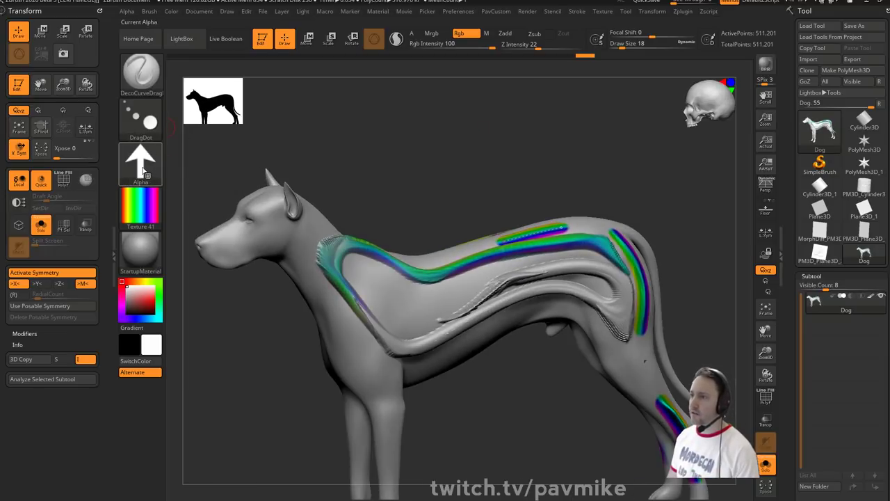
- Set the brush to Texture Off and Alpha 01, and reduce the draw size to 12
{"action": "left_click", "coordinate": [144, 206]}
{"action": "left_click", "coordinate": [197, 254]}
{"action": "left_click", "coordinate": [141, 161]}
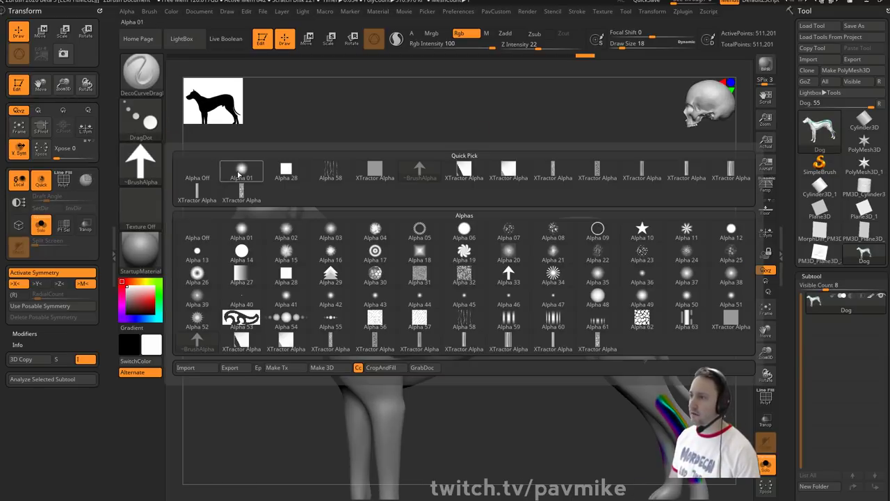
{"action": "left_click", "coordinate": [235, 173]}
{"action": "left_click_drag", "start_coordinate": [477, 158], "coordinate": [494, 185], "text": "alt"}
{"action": "key", "text": "bracketleft"}
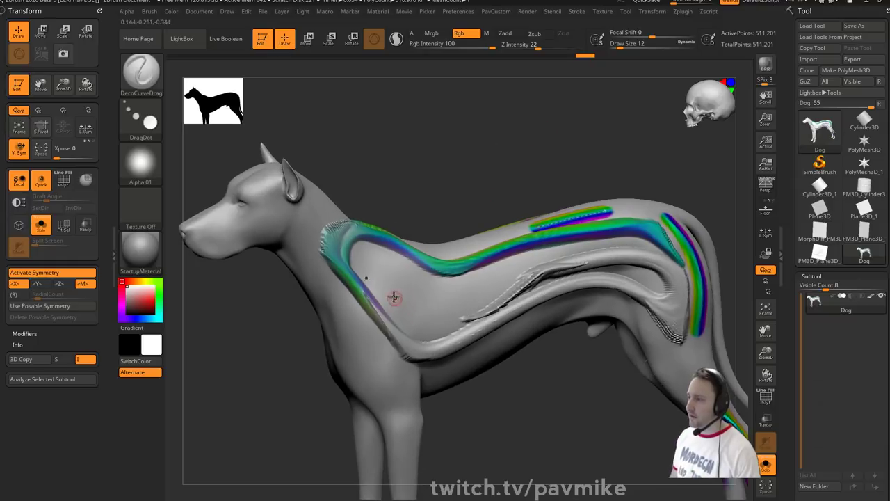
- Sculpt a plain curve on the side behind the shoulder with Zadd on, Rgb off and the subtool's polypaint hidden
{"action": "mouse_move", "coordinate": [391, 292]}
{"action": "left_mouse_down"}
{"action": "mouse_move", "coordinate": [467, 296]}
{"action": "mouse_move", "coordinate": [471, 281]}
{"action": "left_mouse_up"}
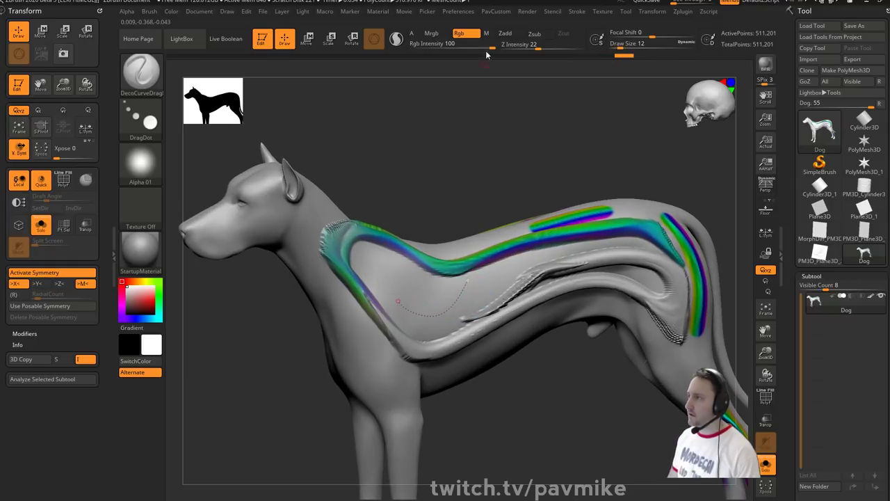
{"action": "left_click", "coordinate": [513, 35]}
{"action": "left_click", "coordinate": [460, 33]}
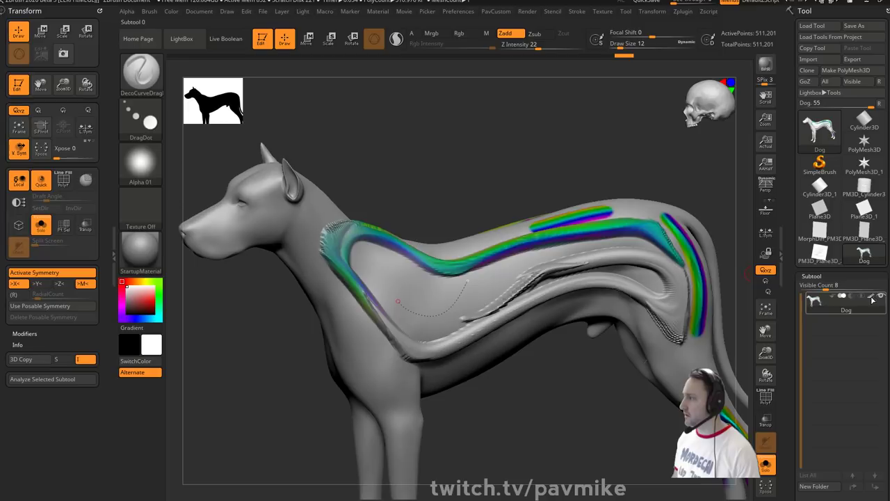
{"action": "left_click_drag", "start_coordinate": [468, 281], "coordinate": [472, 274]}
{"action": "left_click", "coordinate": [415, 302]}
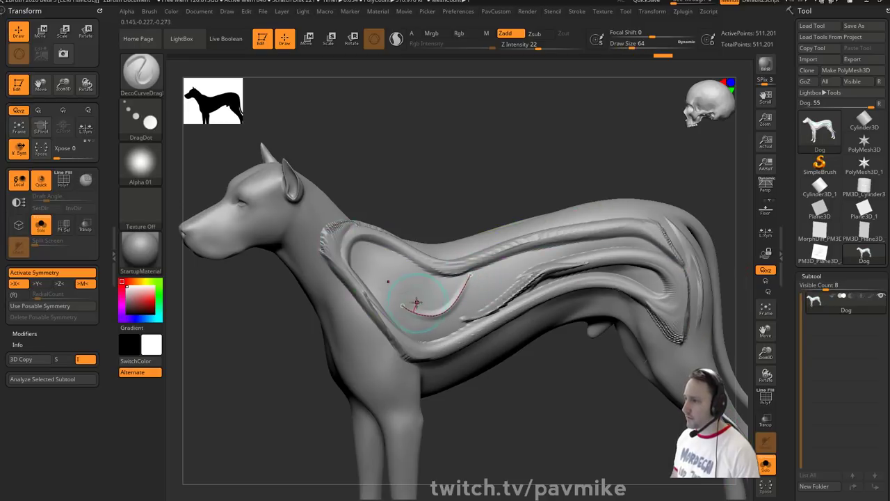
{"action": "left_click_drag", "start_coordinate": [401, 305], "coordinate": [399, 305]}
- Set the brush's Z Intensity to 26 and switch it from Zadd to Zsub
{"action": "mouse_move", "coordinate": [469, 177]}
{"action": "left_mouse_down", "text": "alt"}
{"action": "mouse_move", "coordinate": [483, 182]}
{"action": "mouse_move", "coordinate": [489, 170]}
{"action": "left_mouse_up", "text": "alt"}
{"action": "key", "text": "bracketright"}
{"action": "key", "text": "bracketright"}
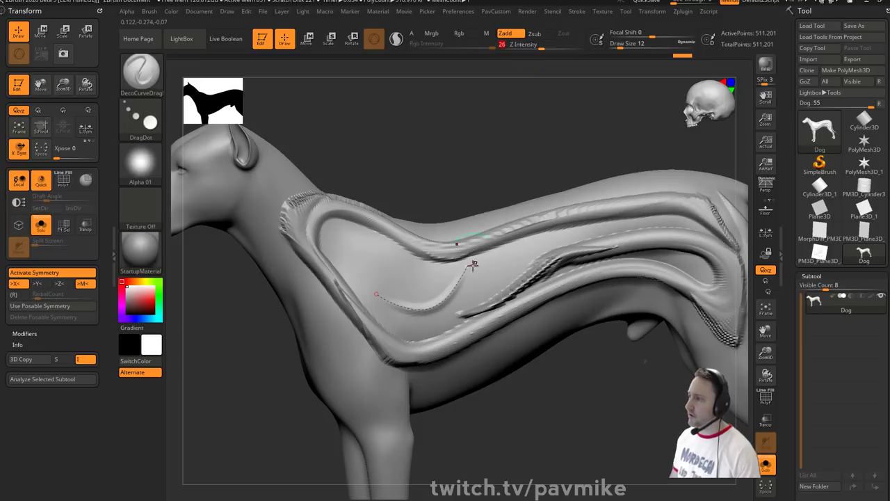
{"action": "key", "text": "bracketleft"}
{"action": "key", "text": "bracketleft"}
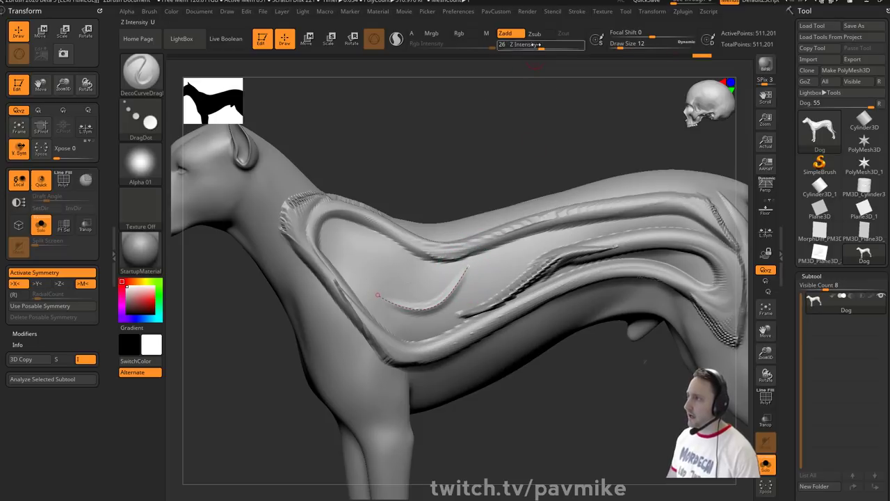
{"action": "key", "text": "alt"}
{"action": "left_click", "coordinate": [378, 295]}
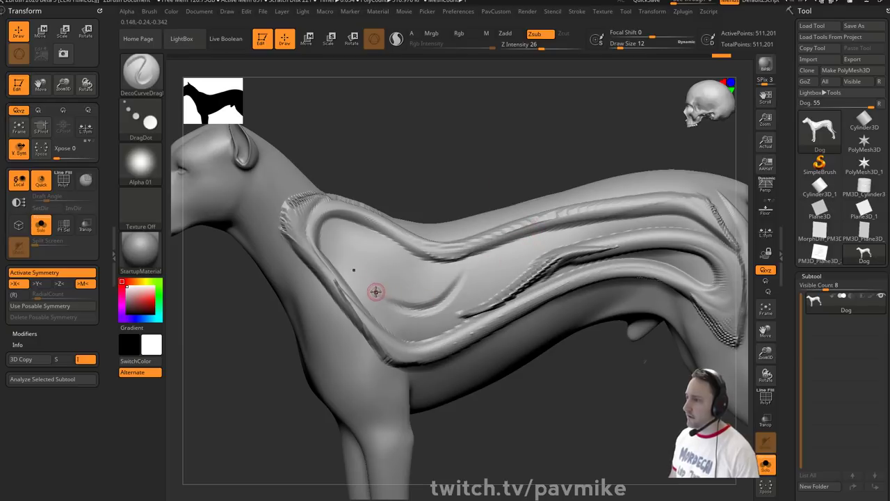
- Carve a second curve with Zsub just above the raised one behind the shoulder
{"action": "mouse_move", "coordinate": [373, 292]}
{"action": "left_mouse_down"}
{"action": "mouse_move", "coordinate": [415, 299]}
{"action": "mouse_move", "coordinate": [460, 269]}
{"action": "left_mouse_up"}
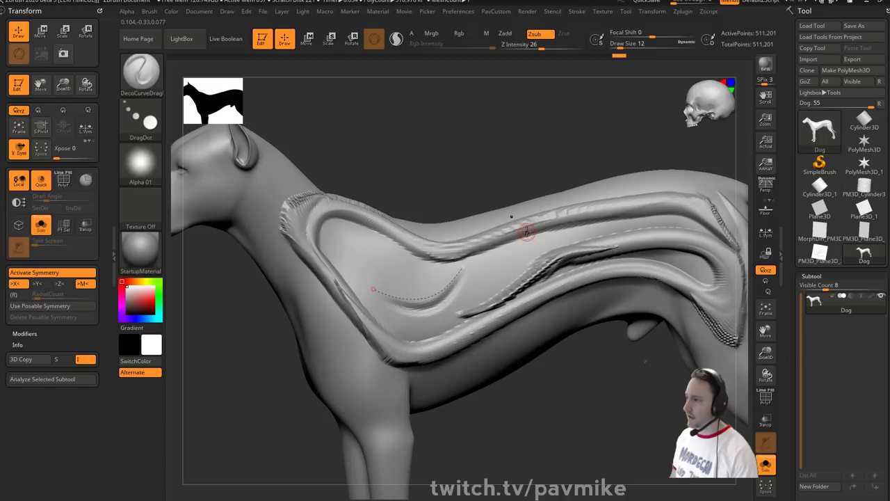
{"action": "key", "text": "bracketright"}
{"action": "key", "text": "bracketright"}
{"action": "key", "text": "bracketright"}
{"action": "key", "text": "bracketright"}
{"action": "key", "text": "bracketright"}
{"action": "left_click", "coordinate": [464, 266]}
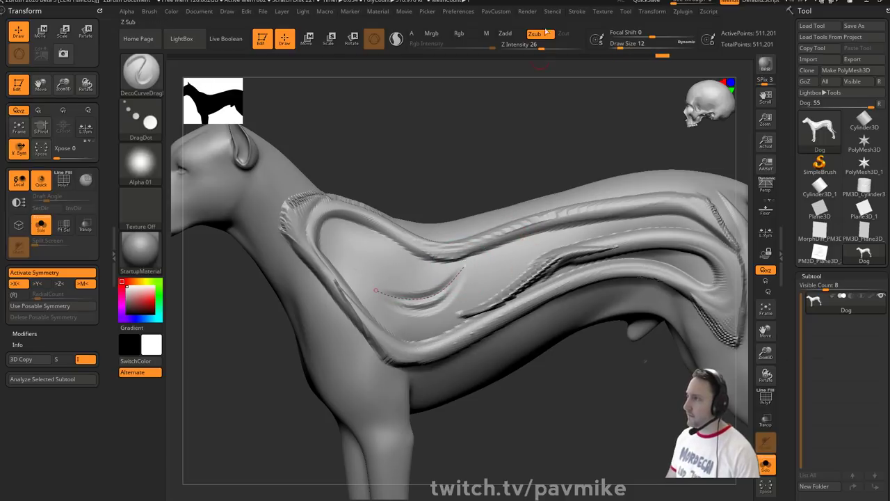
- Switch the brush back to Zadd and reapply the second curve behind the shoulder as a raised stroke
{"action": "left_click", "coordinate": [512, 34]}
{"action": "left_click", "coordinate": [376, 291]}
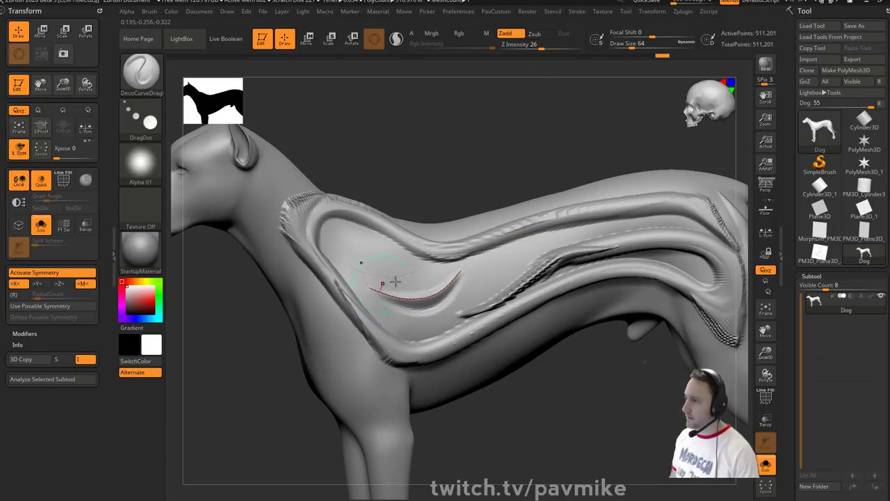
{"action": "left_click", "coordinate": [456, 261]}
{"action": "right_click_drag", "start_coordinate": [592, 190], "coordinate": [548, 155]}
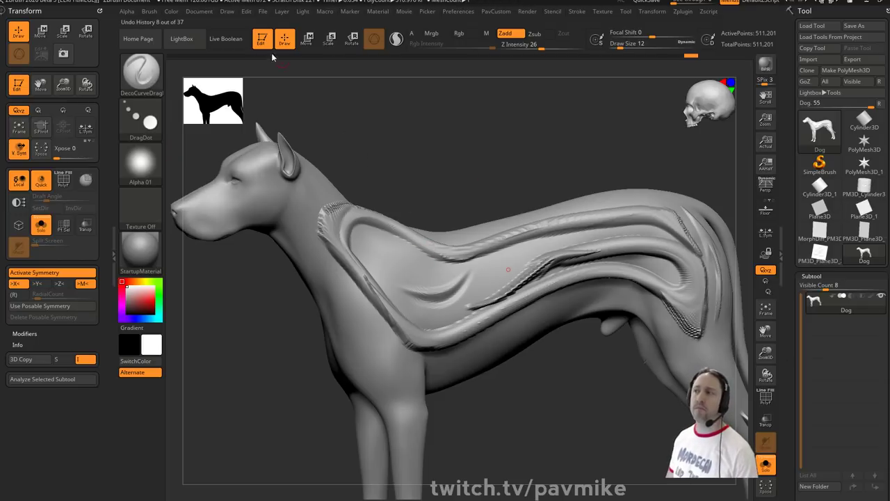
- Clear the dog from the canvas, place a Cylinder3D in edit mode and convert it to a PolyMesh3D
{"action": "key", "text": "t"}
{"action": "key", "text": "ctrl+n"}
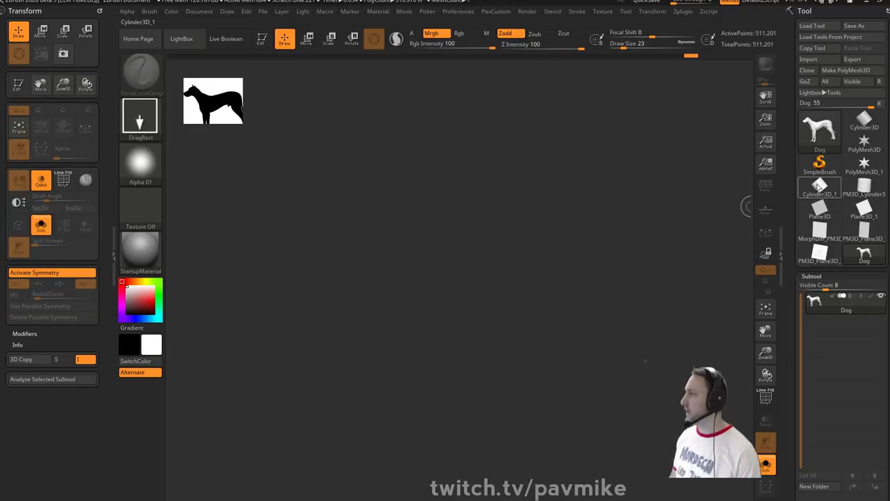
{"action": "left_click", "coordinate": [865, 124]}
{"action": "left_click_drag", "start_coordinate": [441, 314], "coordinate": [470, 357]}
{"action": "key", "text": "t"}
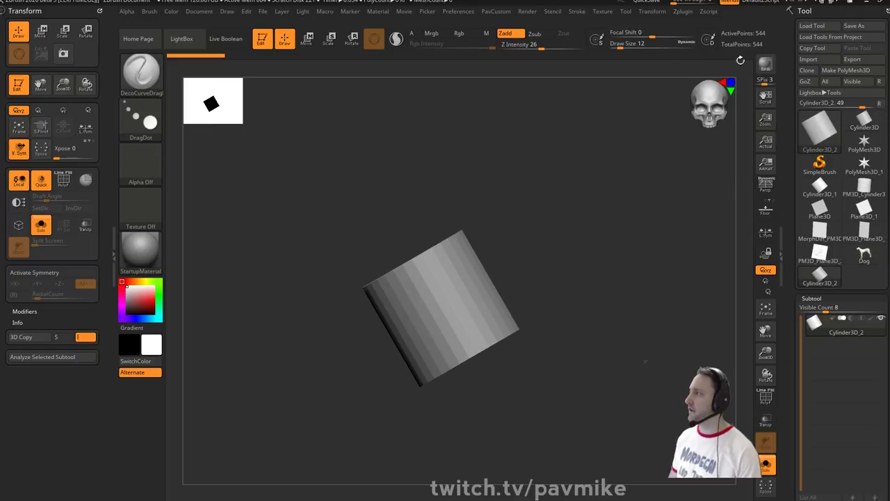
{"action": "left_click", "coordinate": [846, 70]}
- Activate Dynamic Subdiv on the cylinder, choosing Always YES for the automatic activation
{"action": "key", "text": "2"}
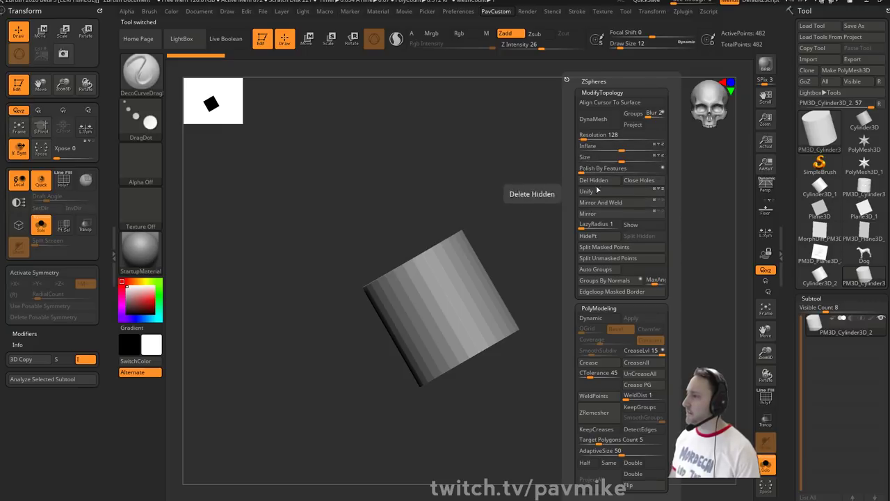
{"action": "left_click_drag", "start_coordinate": [585, 221], "coordinate": [612, 306]}
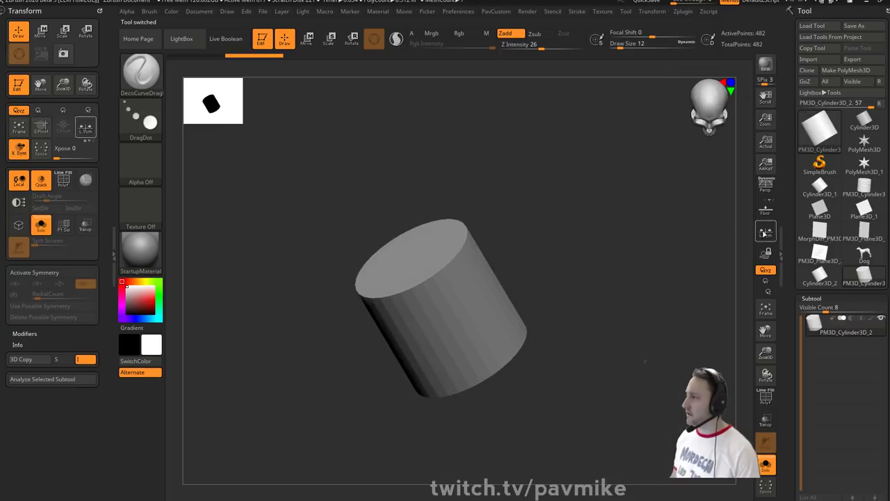
{"action": "key", "text": "3"}
{"action": "key", "text": "d"}
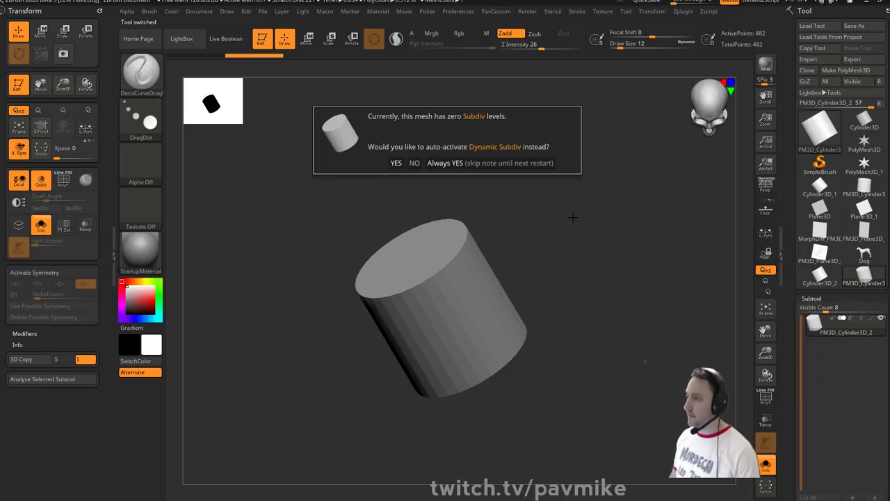
{"action": "left_click", "coordinate": [518, 163]}
{"action": "left_click_drag", "start_coordinate": [610, 195], "coordinate": [667, 248]}
{"action": "left_click_drag", "start_coordinate": [668, 247], "coordinate": [711, 250]}
- Set the cylinder's CreaseLvl to 2 and raise its SmoothSubdiv level to round the rim edges smoothly
{"action": "key", "text": "3"}
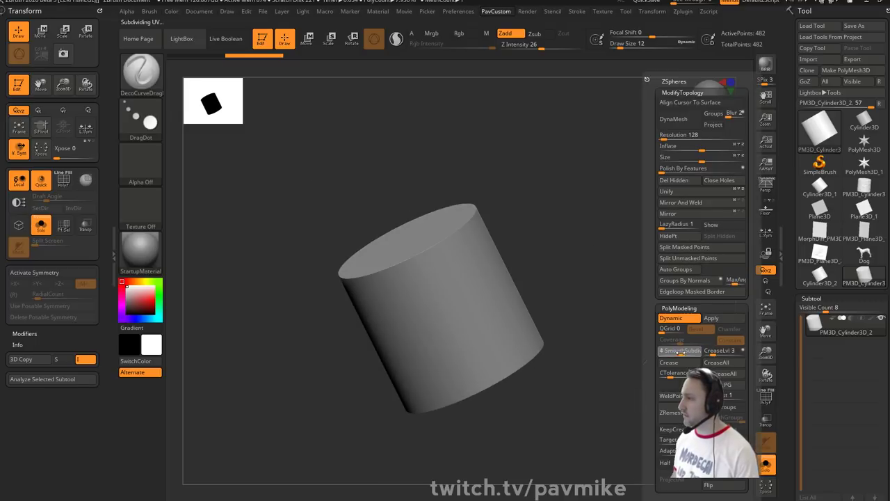
{"action": "left_click_drag", "start_coordinate": [681, 352], "coordinate": [682, 353]}
{"action": "left_click_drag", "start_coordinate": [608, 388], "coordinate": [658, 285]}
{"action": "key", "text": "3"}
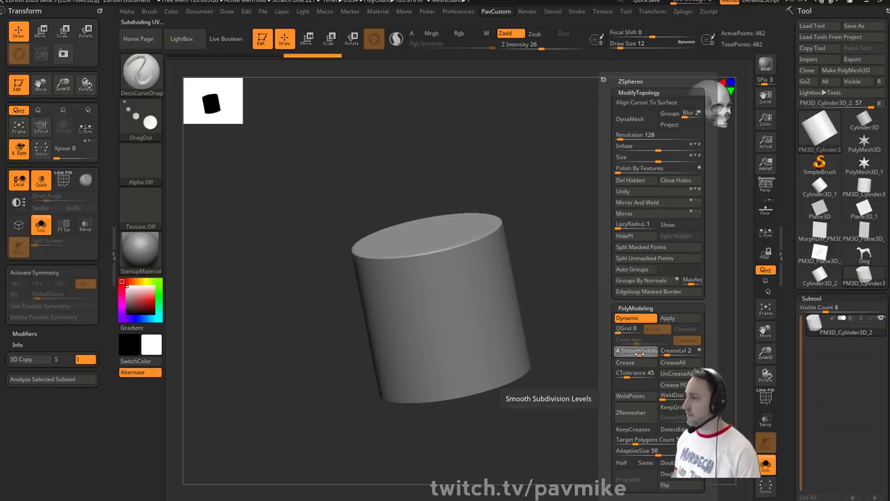
{"action": "left_click_drag", "start_coordinate": [588, 257], "coordinate": [628, 260], "text": "alt"}
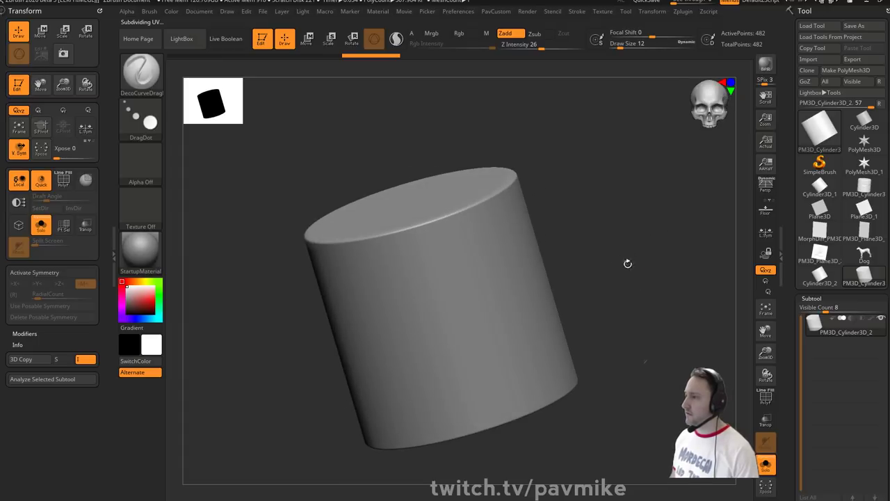
- Set the brush draw size to 29
{"action": "key", "text": "space"}
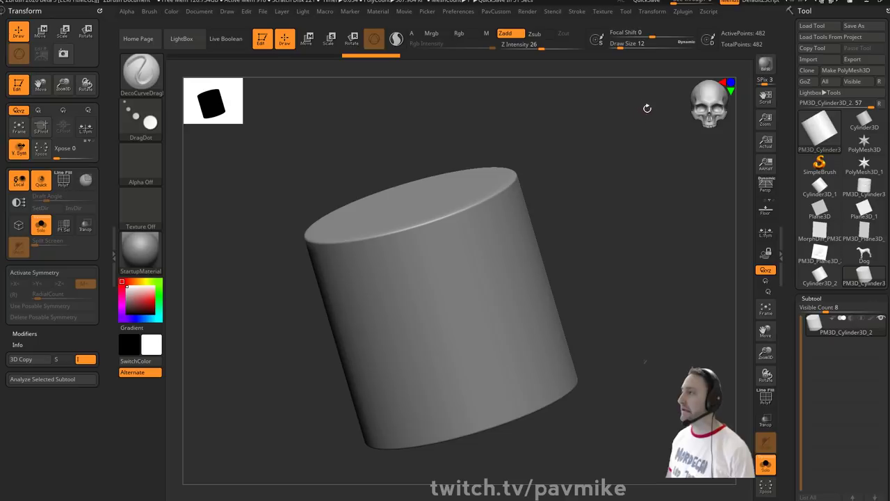
{"action": "key", "text": "s"}
{"action": "left_click_drag", "start_coordinate": [633, 131], "coordinate": [639, 130]}
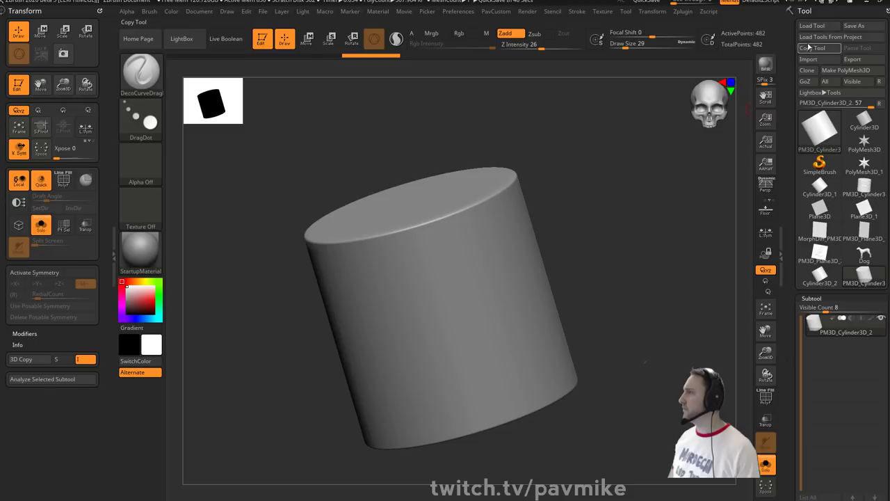
- Export the cylinder in FBX format as PM3D_Cylinder3D_2.fbx in the ZBrush 2020 Beta 5 folder
{"action": "left_click", "coordinate": [852, 59]}
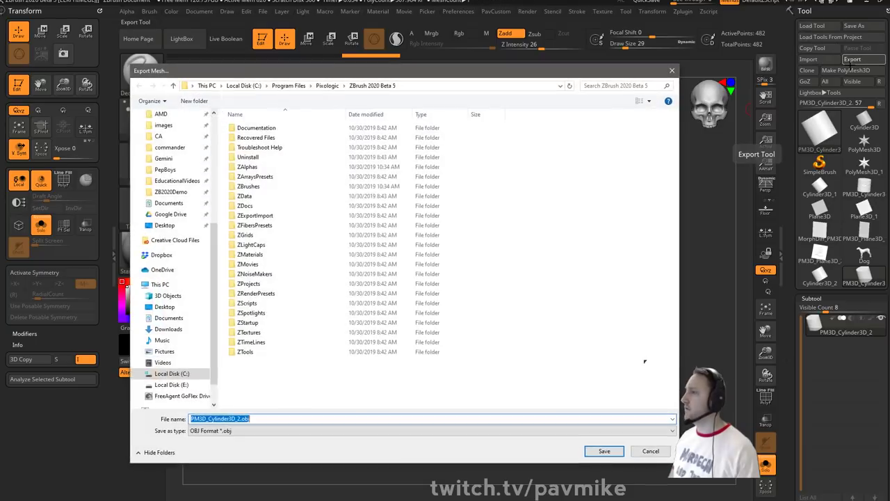
{"action": "left_click", "coordinate": [216, 430]}
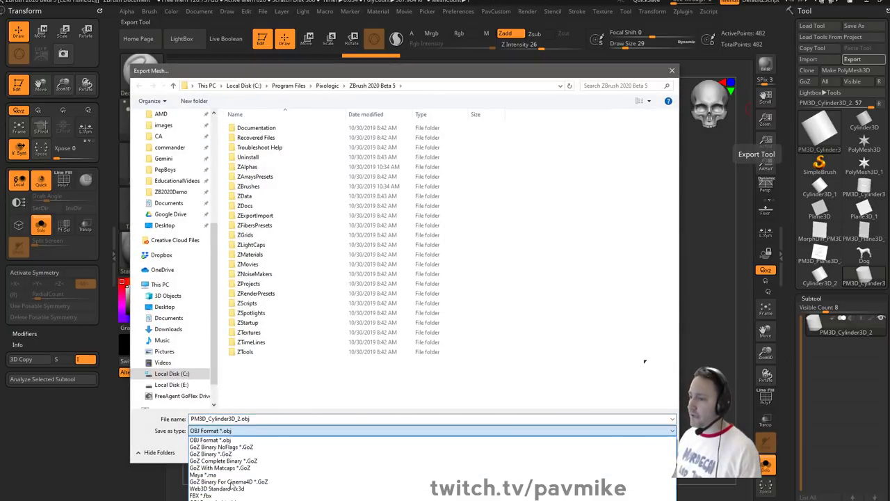
{"action": "left_click", "coordinate": [221, 494]}
{"action": "left_click", "coordinate": [238, 432]}
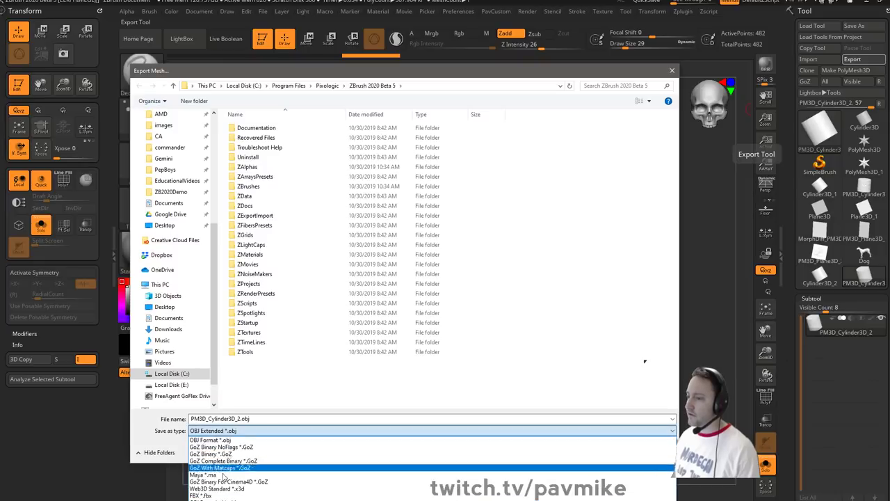
{"action": "left_click", "coordinate": [229, 490]}
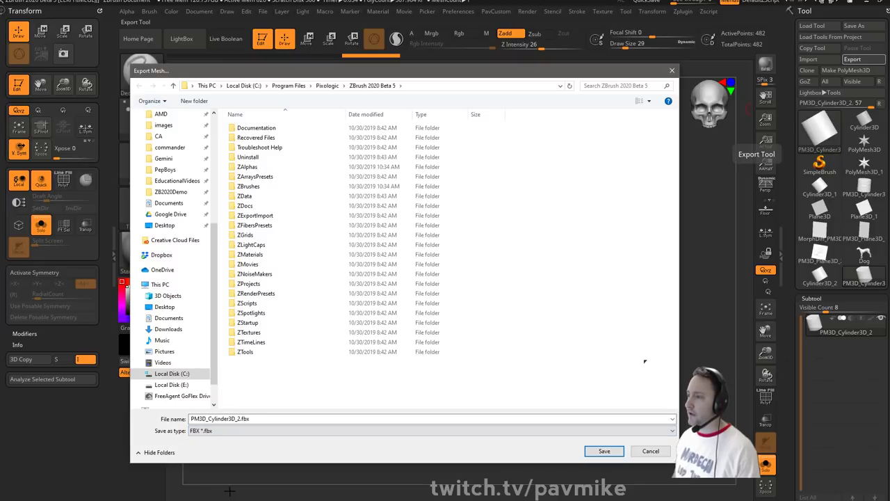
{"action": "left_click", "coordinate": [608, 452]}
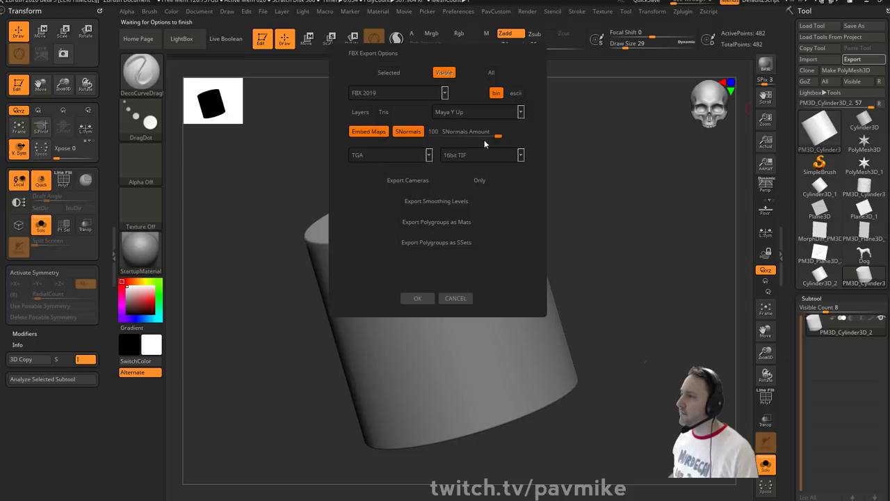
- Accept the FBX export options with SNormals enabled and an SNormals Amount of 100
{"action": "left_click_drag", "start_coordinate": [497, 135], "coordinate": [532, 140]}
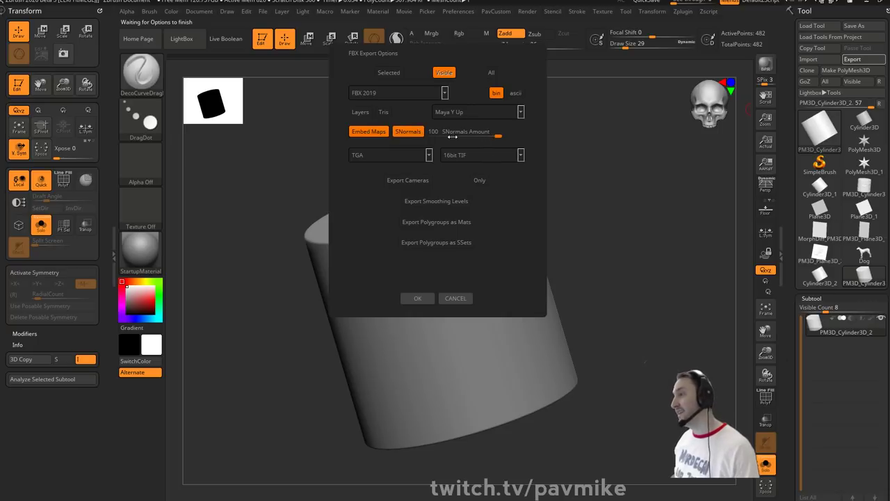
{"action": "left_click_drag", "start_coordinate": [503, 138], "coordinate": [517, 124]}
{"action": "left_click", "coordinate": [418, 297]}
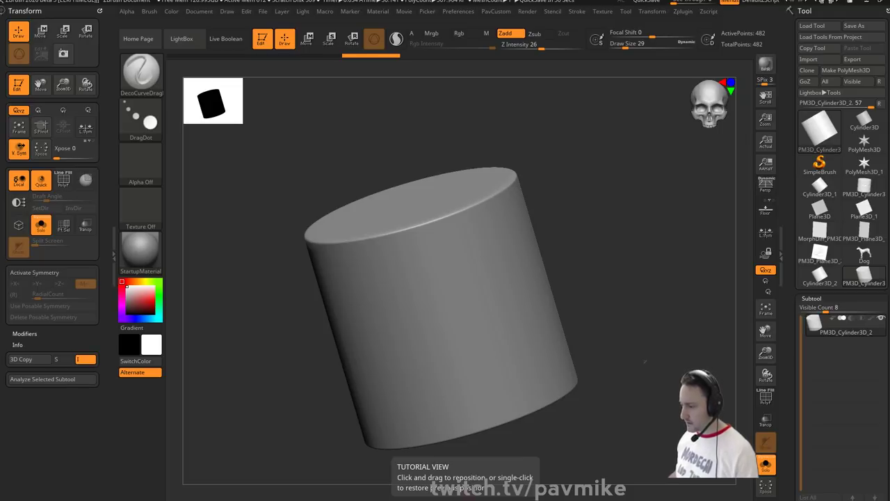
- Switch to the browser to view the YouTube channel's playlists page, and return to ZBrush
{"action": "left_click_drag", "start_coordinate": [216, 498], "coordinate": [377, 27]}
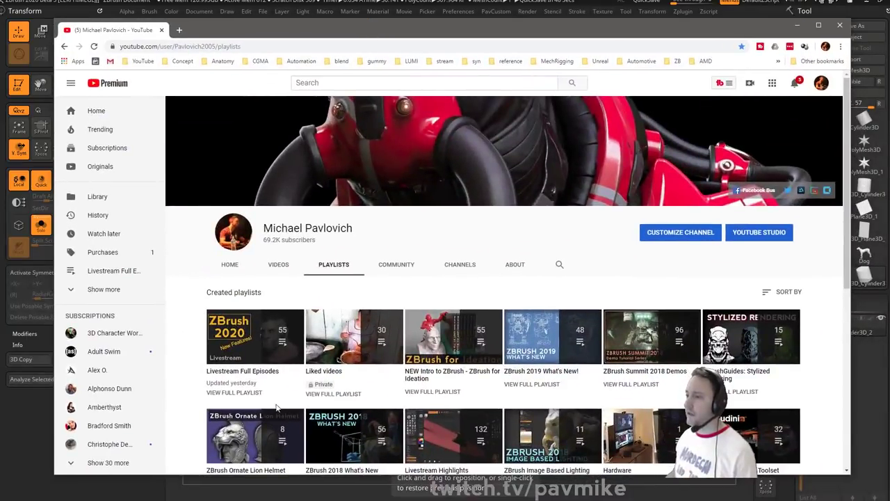
{"action": "left_click", "coordinate": [326, 44]}
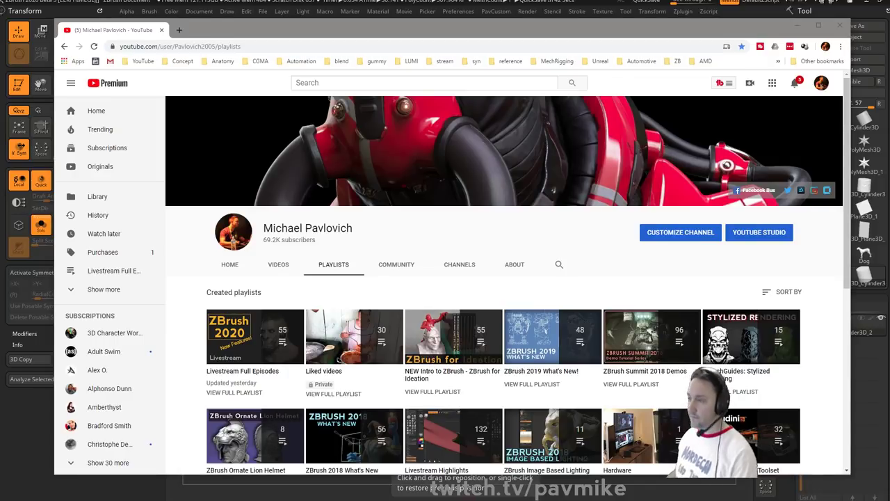
{"action": "left_click", "coordinate": [369, 11]}
- Select the Standard brush and clone it
{"action": "mouse_move", "coordinate": [607, 182]}
{"action": "left_mouse_down"}
{"action": "mouse_move", "coordinate": [616, 169]}
{"action": "mouse_move", "coordinate": [614, 181]}
{"action": "left_mouse_up"}
{"action": "key", "text": "b"}
{"action": "key", "text": "s"}
{"action": "key", "text": "t"}
{"action": "left_click", "coordinate": [140, 70]}
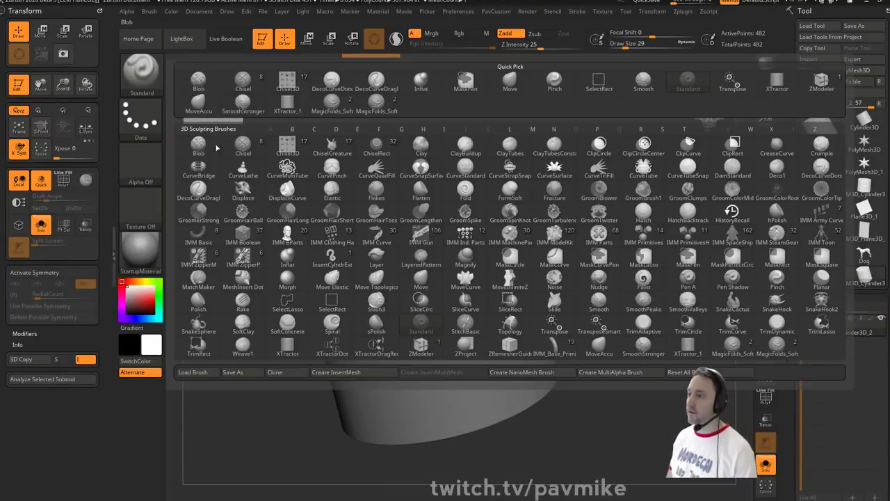
{"action": "left_click", "coordinate": [295, 372]}
- Give the cloned Standard brush the DragRect stroke, the arrow alpha and the rainbow Texture 41
{"action": "left_click", "coordinate": [140, 118]}
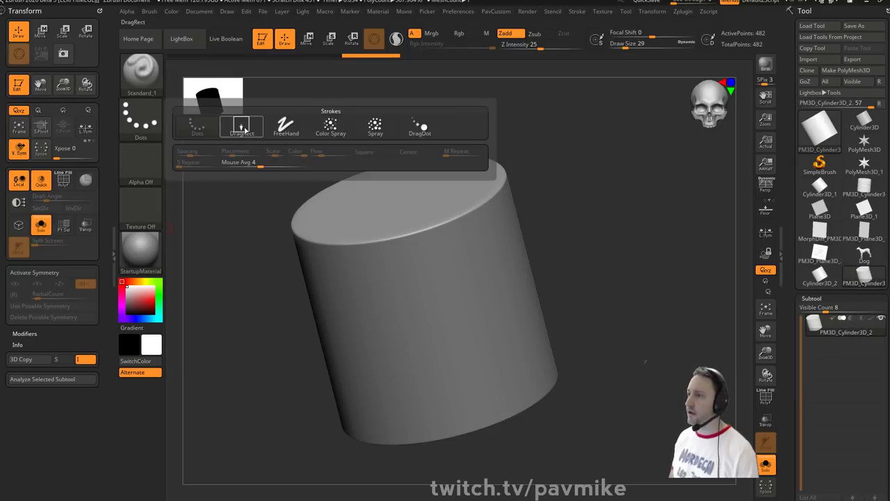
{"action": "left_click", "coordinate": [241, 125]}
{"action": "left_click", "coordinate": [140, 160]}
{"action": "left_click", "coordinate": [420, 171]}
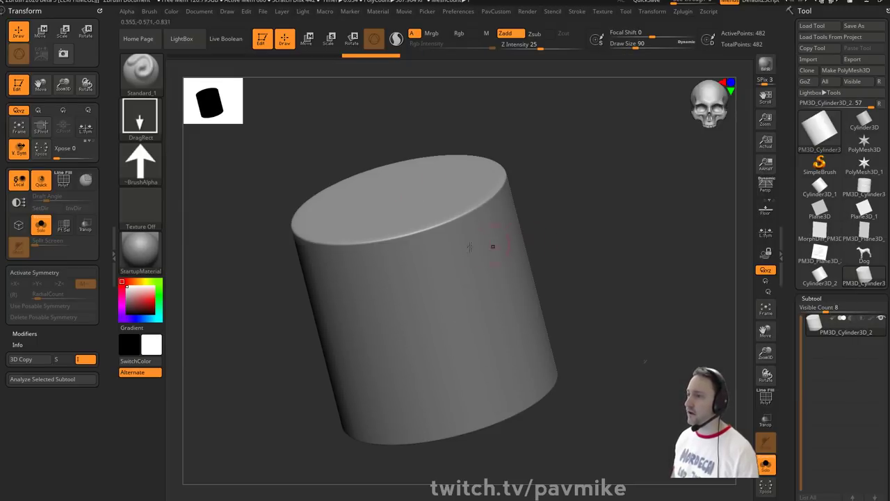
{"action": "left_click", "coordinate": [141, 206]}
{"action": "left_click", "coordinate": [372, 209]}
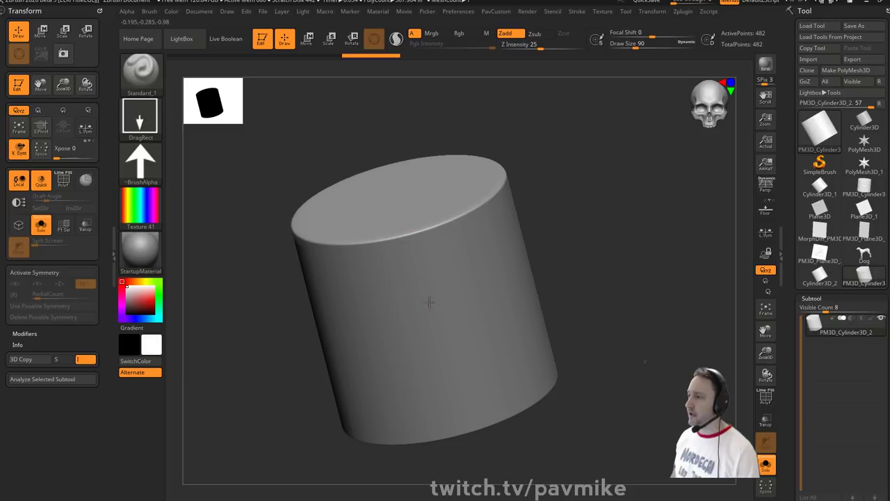
- Try to stamp the arrow on the side of the low-resolution cylinder
{"action": "left_click_drag", "start_coordinate": [428, 302], "coordinate": [459, 291]}
{"action": "mouse_move", "coordinate": [584, 265]}
{"action": "left_mouse_down"}
{"action": "mouse_move", "coordinate": [584, 248]}
{"action": "mouse_move", "coordinate": [604, 233]}
{"action": "left_mouse_up"}
{"action": "key", "text": "ctrl+z"}
- Subdivide the cylinder into a dense mesh
{"action": "left_click_drag", "start_coordinate": [605, 233], "coordinate": [610, 240]}
{"action": "key", "text": "space"}
{"action": "left_click", "coordinate": [632, 315]}
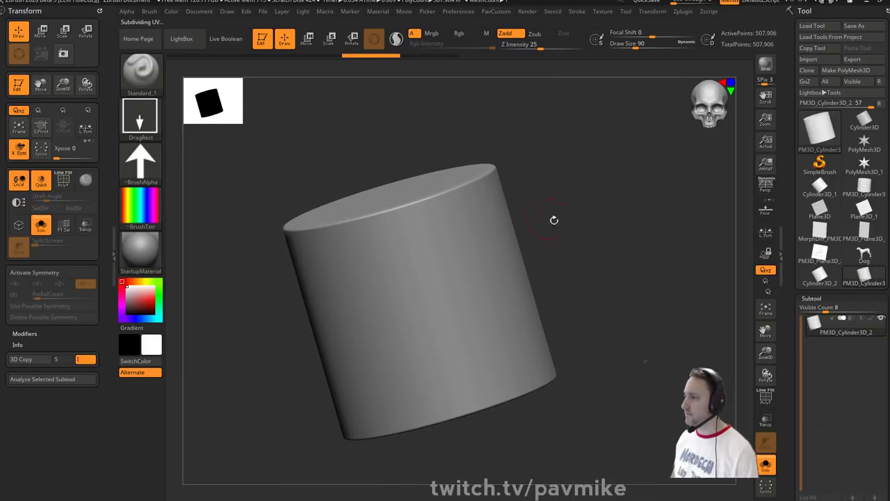
- Stamp a test arrow on the side of the subdivided cylinder and undo it
{"action": "left_click_drag", "start_coordinate": [554, 221], "coordinate": [546, 235]}
{"action": "left_click_drag", "start_coordinate": [404, 299], "coordinate": [467, 286]}
{"action": "left_click_drag", "start_coordinate": [563, 256], "coordinate": [572, 241]}
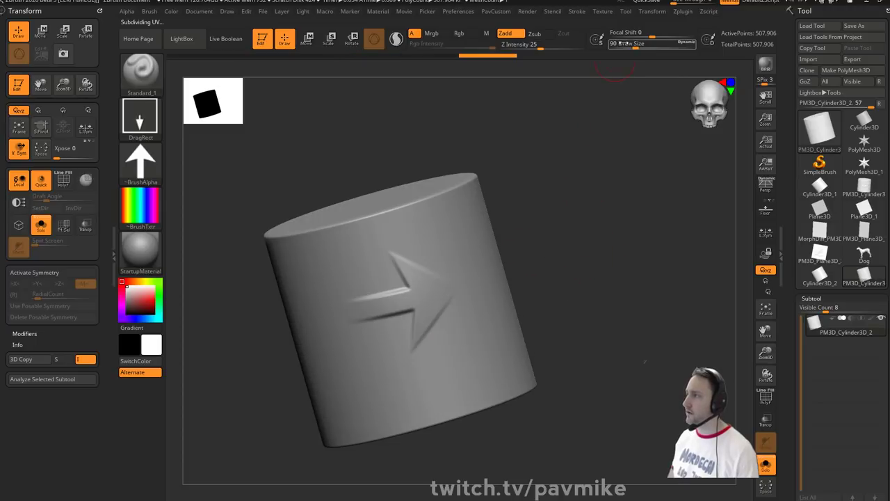
{"action": "key", "text": "ctrl+z"}
- Set Focal Shift to -100, stamp a test arrow on the cylinder's side and undo it
{"action": "left_click_drag", "start_coordinate": [398, 300], "coordinate": [367, 304]}
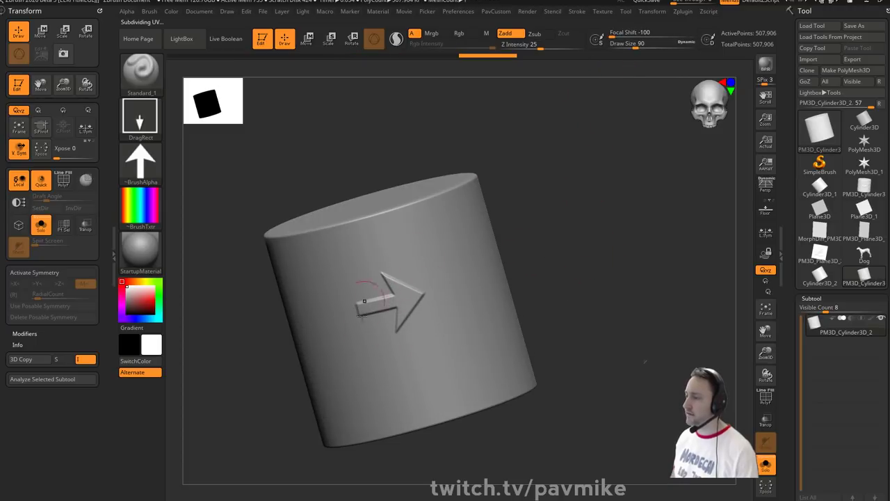
{"action": "left_click_drag", "start_coordinate": [549, 278], "coordinate": [617, 235]}
{"action": "key", "text": "ctrl+z"}
- Turn on subtool colour and Rgb at intensity 100, stamp a rainbow arrow on the cylinder's side and undo it
{"action": "left_click", "coordinate": [872, 319]}
{"action": "left_click", "coordinate": [466, 34]}
{"action": "left_click_drag", "start_coordinate": [550, 202], "coordinate": [532, 209]}
{"action": "left_click_drag", "start_coordinate": [407, 297], "coordinate": [639, 260]}
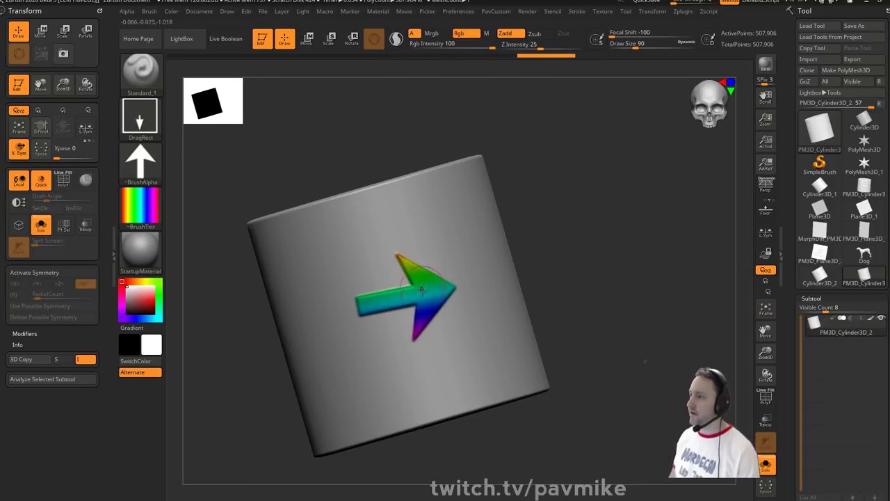
{"action": "key", "text": "ctrl+z"}
- Test another arrow stamp with the A channel off, undo it and set the draw size to 56
{"action": "left_click", "coordinate": [413, 34]}
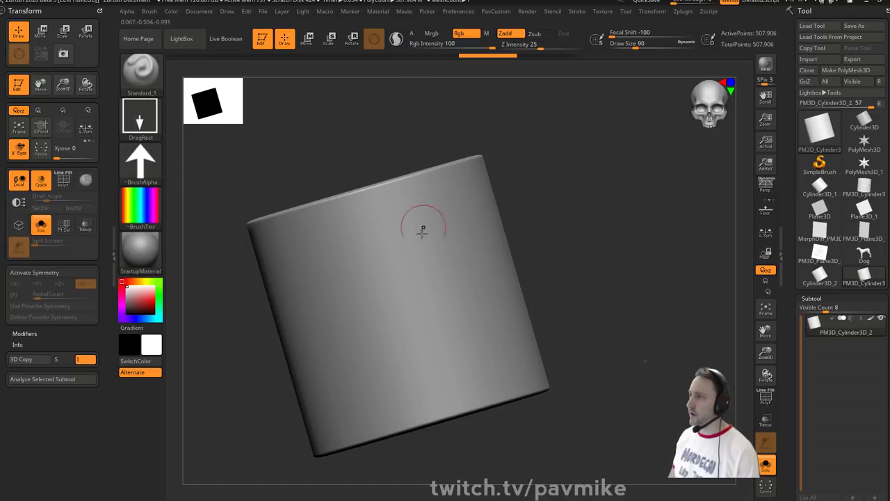
{"action": "mouse_move", "coordinate": [400, 296]}
{"action": "left_mouse_down"}
{"action": "mouse_move", "coordinate": [618, 280]}
{"action": "mouse_move", "coordinate": [575, 272]}
{"action": "left_mouse_up"}
{"action": "key", "text": "ctrl+z"}
{"action": "key", "text": "s"}
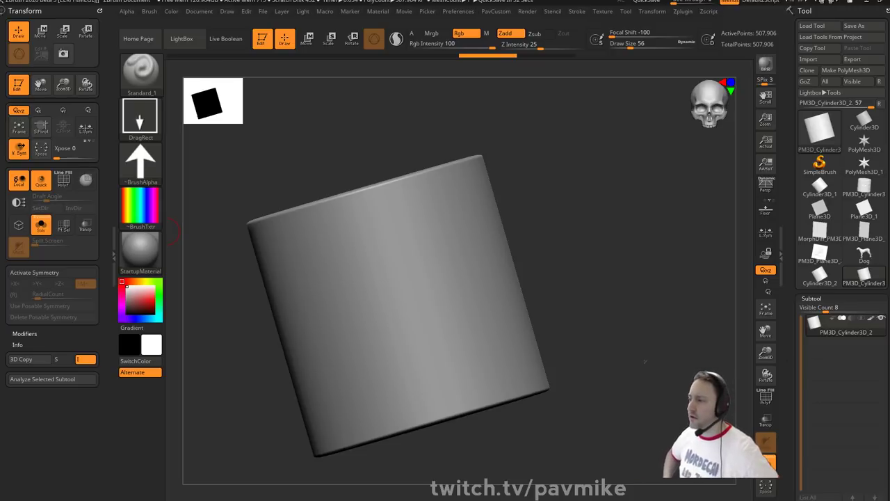
- Select the Deco1 brush and draw curling decorative strokes on the middle of the cylinder's side
{"action": "left_click_drag", "start_coordinate": [658, 213], "coordinate": [663, 222]}
{"action": "key", "text": "b"}
{"action": "key", "text": "d"}
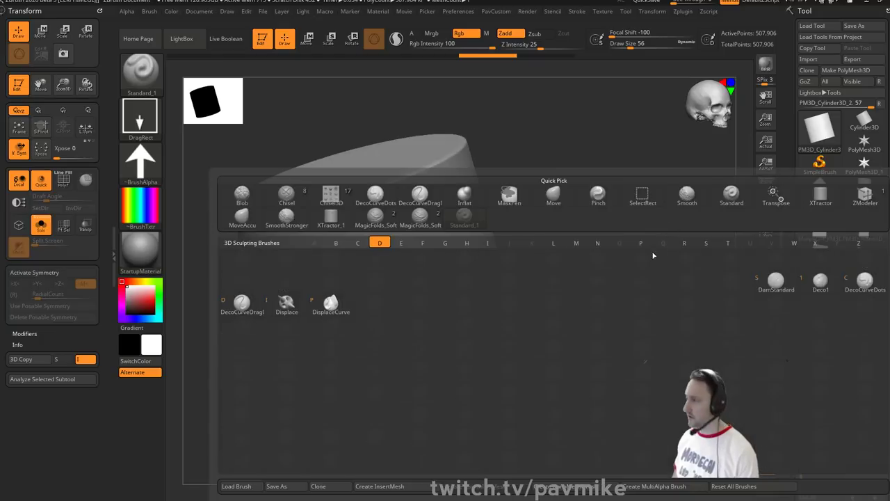
{"action": "left_click", "coordinate": [820, 282]}
{"action": "left_click_drag", "start_coordinate": [416, 250], "coordinate": [358, 323]}
{"action": "left_click_drag", "start_coordinate": [570, 260], "coordinate": [501, 262]}
{"action": "mouse_move", "coordinate": [452, 273]}
{"action": "left_mouse_down"}
{"action": "mouse_move", "coordinate": [455, 265]}
{"action": "mouse_move", "coordinate": [480, 285]}
{"action": "mouse_move", "coordinate": [452, 240]}
{"action": "mouse_move", "coordinate": [500, 220]}
{"action": "mouse_move", "coordinate": [495, 306]}
{"action": "mouse_move", "coordinate": [513, 309]}
{"action": "mouse_move", "coordinate": [515, 321]}
{"action": "left_mouse_up"}
- Use Deco1's own beaded alpha to draw strokes across the cylinder's lower side, raising the draw size to 101
{"action": "left_click", "coordinate": [148, 154]}
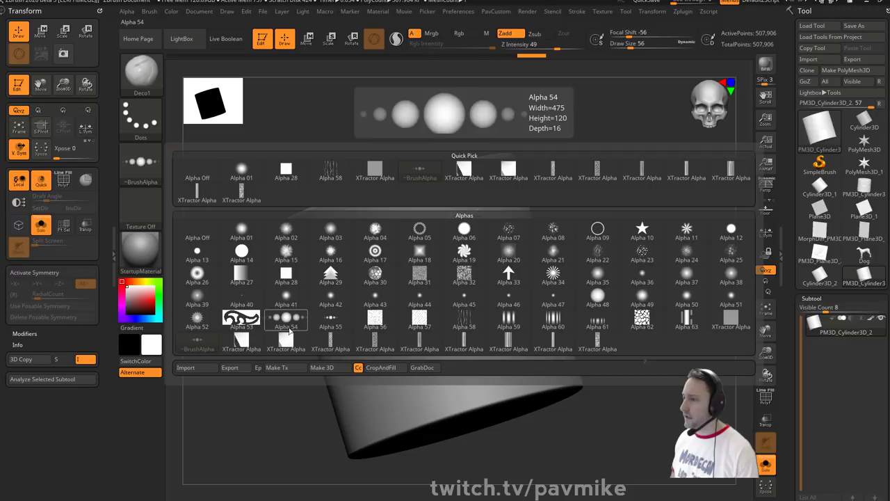
{"action": "left_click", "coordinate": [197, 339]}
{"action": "mouse_move", "coordinate": [410, 357]}
{"action": "left_mouse_down"}
{"action": "mouse_move", "coordinate": [432, 343]}
{"action": "mouse_move", "coordinate": [532, 333]}
{"action": "left_mouse_up"}
{"action": "key", "text": "s"}
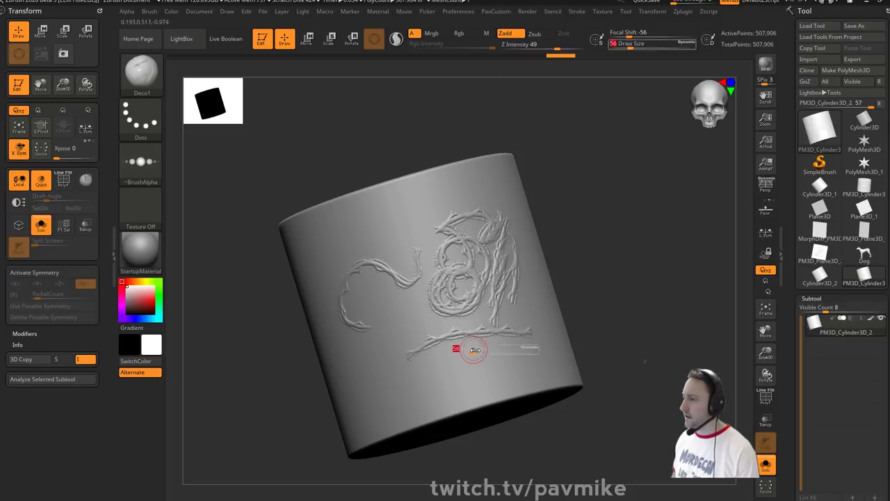
{"action": "left_click_drag", "start_coordinate": [474, 350], "coordinate": [481, 351]}
{"action": "mouse_move", "coordinate": [398, 382]}
{"action": "left_mouse_down"}
{"action": "mouse_move", "coordinate": [533, 353]}
{"action": "mouse_move", "coordinate": [543, 369]}
{"action": "left_mouse_up"}
{"action": "left_click_drag", "start_coordinate": [414, 401], "coordinate": [518, 384]}
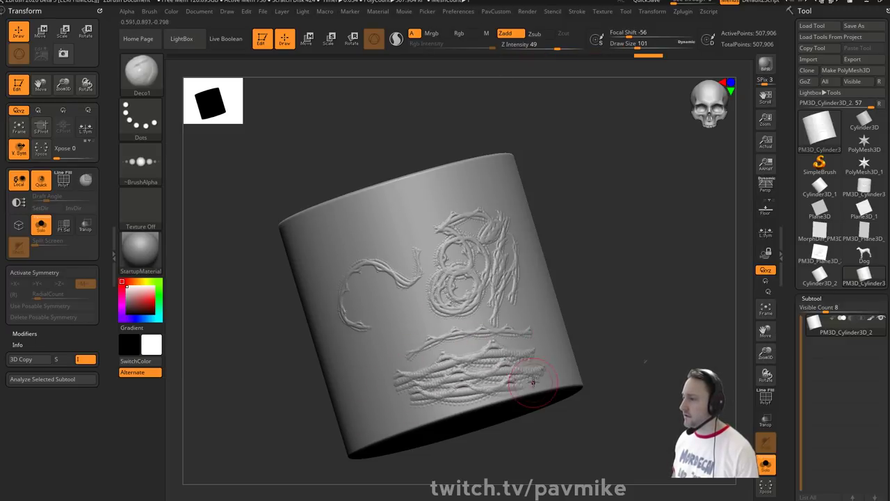
- Switch Deco1 to Alpha 58 and draw strand-like strokes across the middle of the cylinder and onto its bare side
{"action": "left_click", "coordinate": [142, 161]}
{"action": "left_click", "coordinate": [507, 341]}
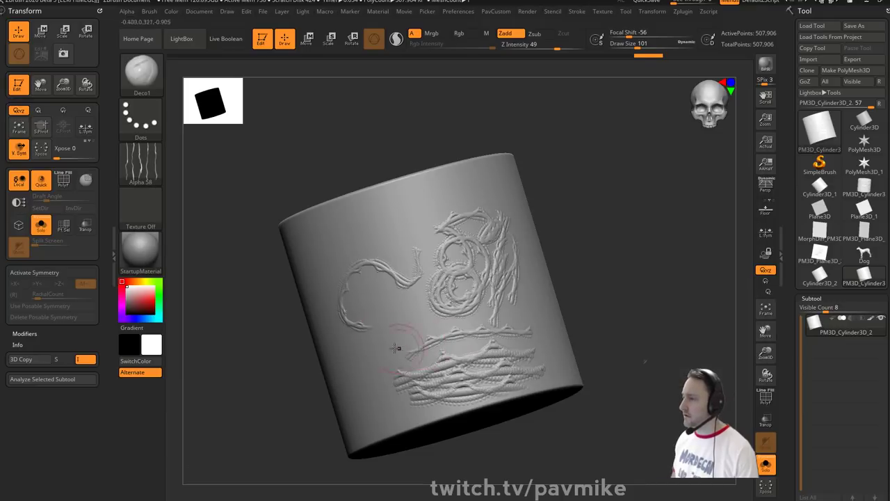
{"action": "left_click_drag", "start_coordinate": [386, 303], "coordinate": [520, 287]}
{"action": "left_click_drag", "start_coordinate": [402, 324], "coordinate": [531, 310]}
{"action": "left_click_drag", "start_coordinate": [639, 298], "coordinate": [557, 292]}
{"action": "mouse_move", "coordinate": [502, 259]}
{"action": "left_mouse_down"}
{"action": "mouse_move", "coordinate": [585, 265]}
{"action": "mouse_move", "coordinate": [574, 265]}
{"action": "left_mouse_up"}
- Set the draw size to 136 and cover more of the bare side with Alpha 58 strokes
{"action": "key", "text": "s"}
{"action": "left_click_drag", "start_coordinate": [498, 292], "coordinate": [594, 299]}
{"action": "left_click_drag", "start_coordinate": [502, 332], "coordinate": [591, 329]}
{"action": "left_click_drag", "start_coordinate": [660, 261], "coordinate": [590, 280]}
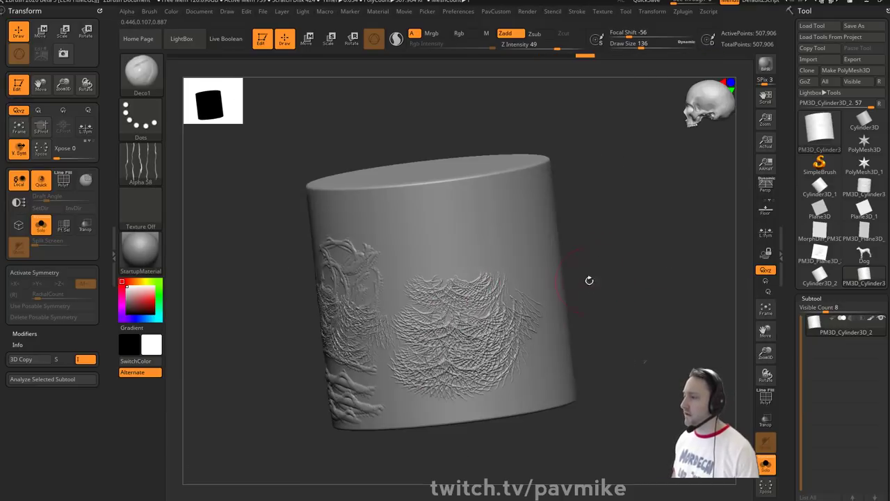
{"action": "left_click_drag", "start_coordinate": [418, 251], "coordinate": [458, 263]}
{"action": "left_click_drag", "start_coordinate": [619, 250], "coordinate": [672, 261]}
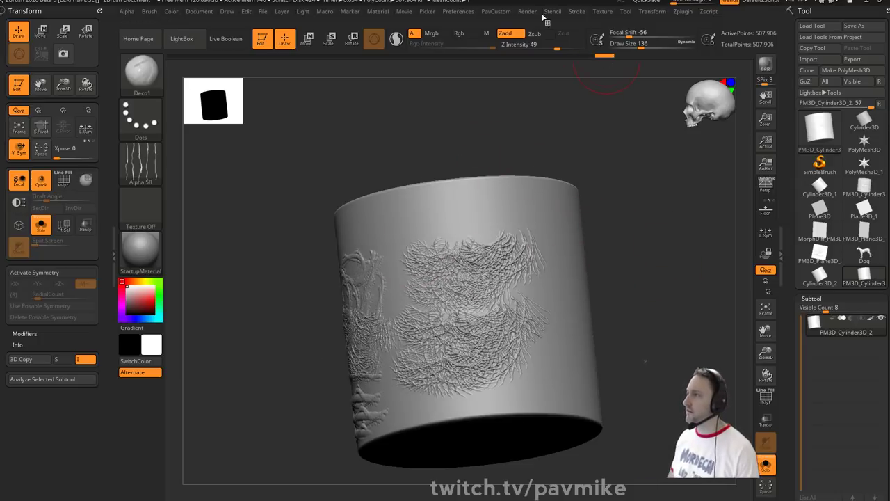
- Dock the Brush palette beside the canvas and expand the Deco1 brush's Orientation settings
{"action": "left_click", "coordinate": [99, 11]}
{"action": "left_click", "coordinate": [147, 12]}
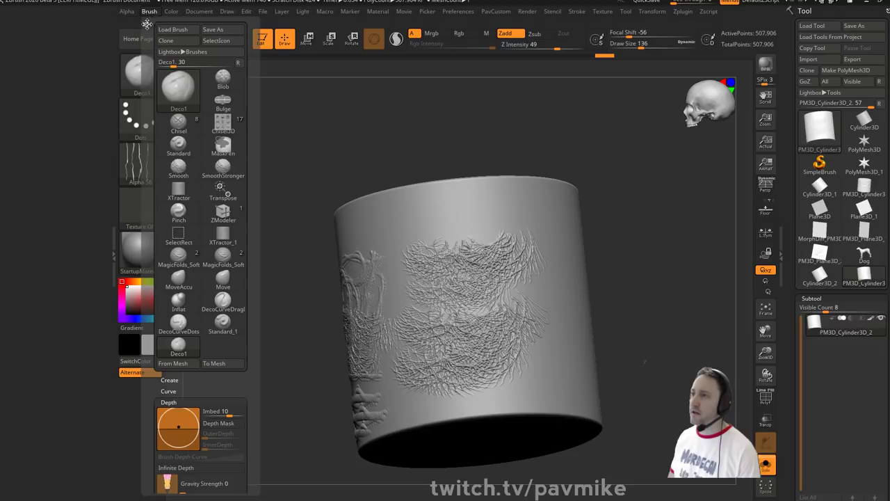
{"action": "left_click", "coordinate": [146, 16]}
{"action": "left_click", "coordinate": [91, 60]}
{"action": "left_click_drag", "start_coordinate": [13, 414], "coordinate": [14, 307]}
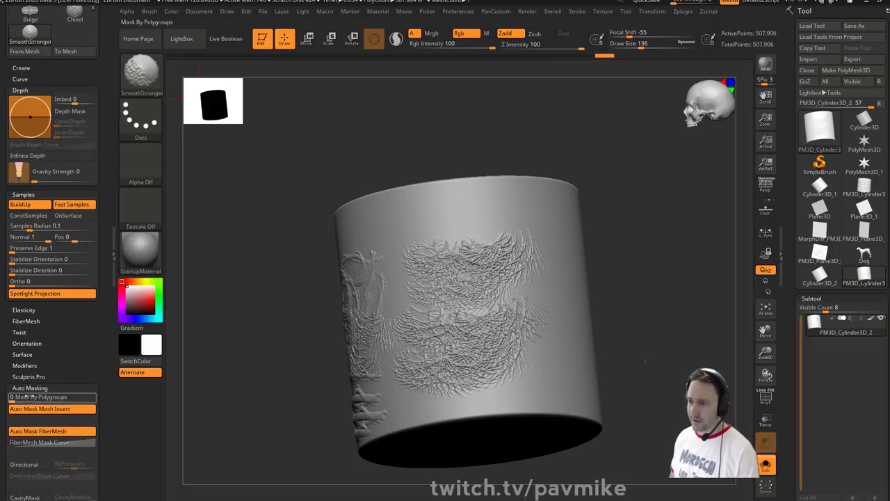
{"action": "left_click", "coordinate": [30, 387], "text": "shift"}
{"action": "mouse_move", "coordinate": [47, 344]}
{"action": "left_mouse_down"}
{"action": "mouse_move", "coordinate": [43, 322]}
{"action": "mouse_move", "coordinate": [61, 272]}
{"action": "left_mouse_up"}
{"action": "left_click", "coordinate": [31, 320]}
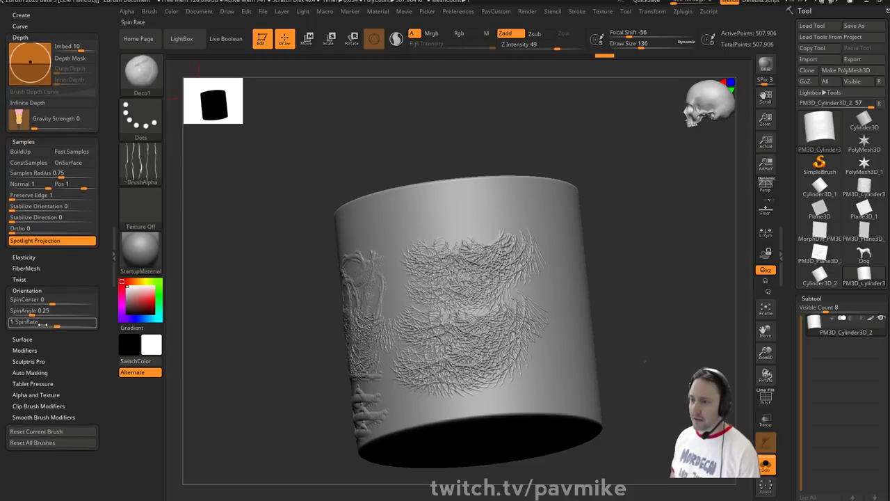
- Expand the brush's Twist settings and test Deco1 strokes on the cylinder, undoing each one
{"action": "mouse_move", "coordinate": [364, 227]}
{"action": "left_mouse_down"}
{"action": "mouse_move", "coordinate": [447, 221]}
{"action": "mouse_move", "coordinate": [516, 244]}
{"action": "left_mouse_up"}
{"action": "key", "text": "ctrl+z"}
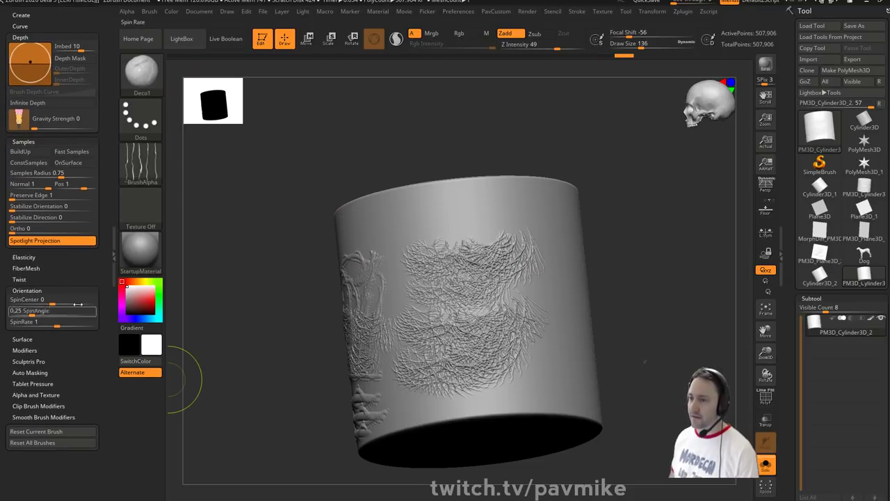
{"action": "left_click", "coordinate": [19, 279]}
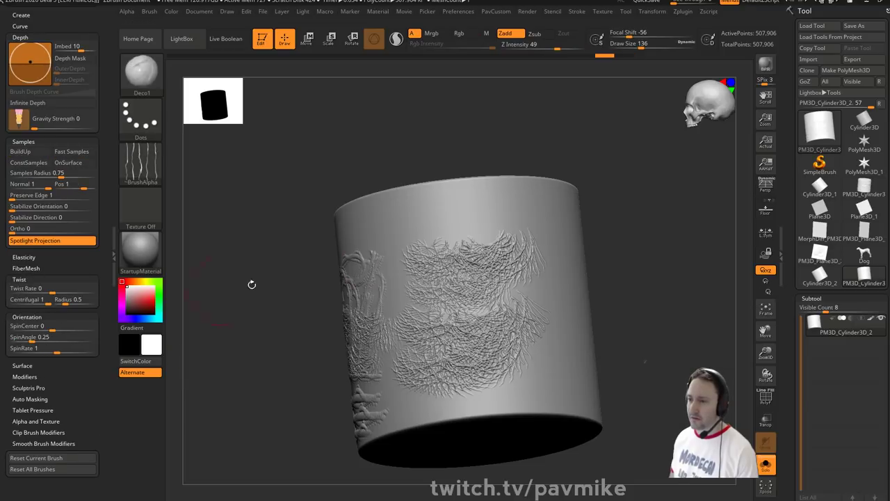
{"action": "left_click_drag", "start_coordinate": [251, 282], "coordinate": [402, 257], "text": "shift"}
{"action": "mouse_move", "coordinate": [380, 365]}
{"action": "left_mouse_down"}
{"action": "mouse_move", "coordinate": [444, 325]}
{"action": "mouse_move", "coordinate": [477, 292]}
{"action": "mouse_move", "coordinate": [466, 284]}
{"action": "left_mouse_up"}
{"action": "key", "text": "ctrl+z"}
- Reduce the draw size to 54 and switch to the DecoCurveDragDot brush with Alpha 33
{"action": "key", "text": "bracketleft"}
{"action": "key", "text": "bracketleft"}
{"action": "left_click_drag", "start_coordinate": [560, 253], "coordinate": [575, 252]}
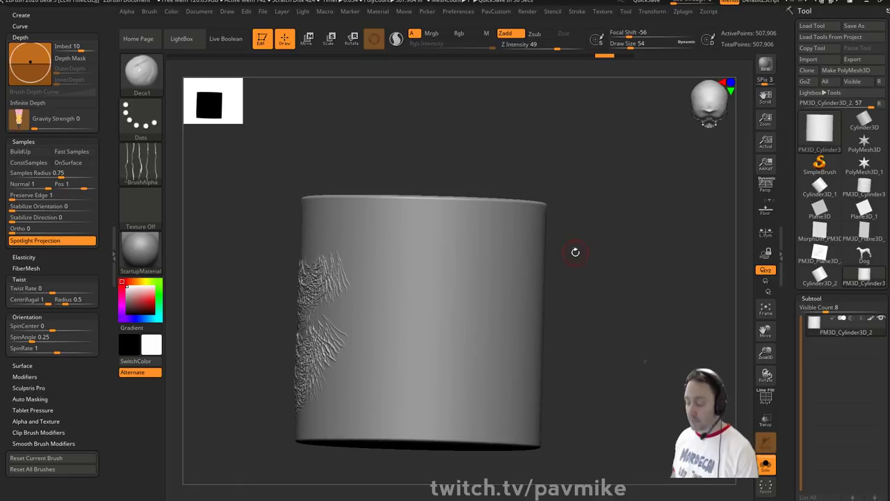
{"action": "key", "text": "b"}
{"action": "key", "text": "d"}
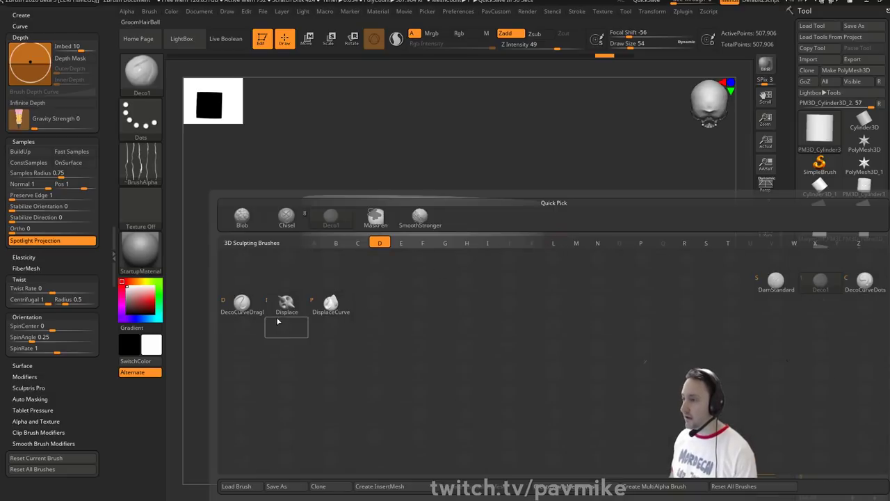
{"action": "left_click", "coordinate": [242, 304]}
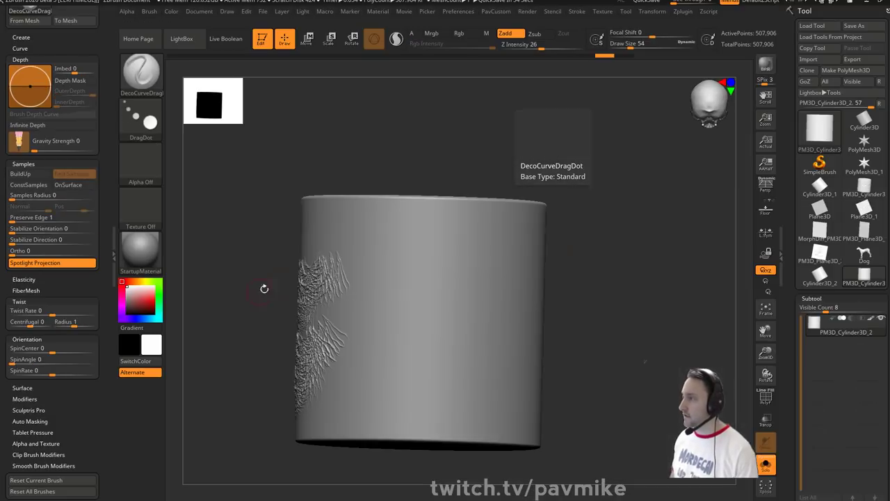
{"action": "left_click", "coordinate": [162, 165]}
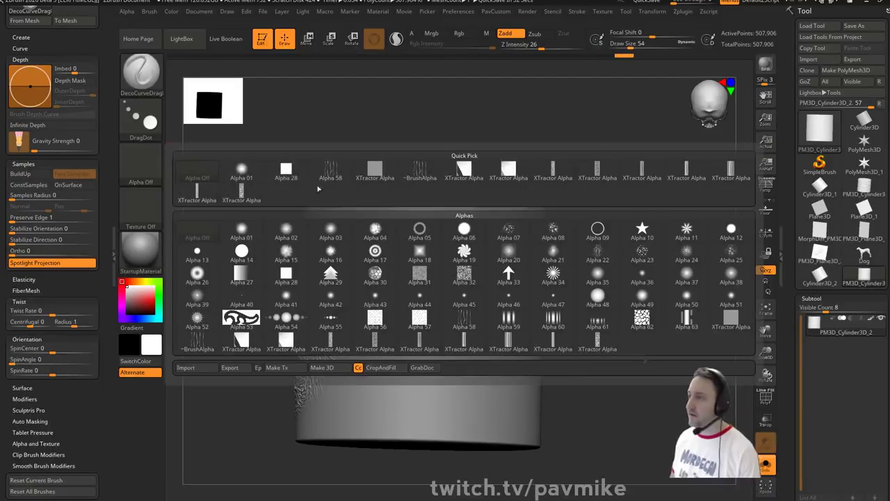
{"action": "left_click", "coordinate": [508, 274]}
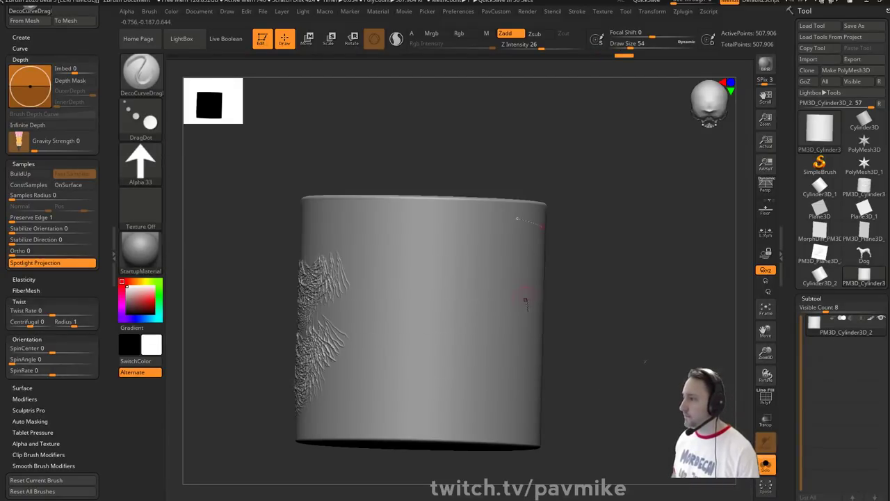
- Draw an S-shaped DecoCurveDragDot curve stroke across the bare side of the cylinder
{"action": "left_click_drag", "start_coordinate": [584, 313], "coordinate": [571, 292]}
{"action": "left_click_drag", "start_coordinate": [383, 274], "coordinate": [503, 333]}
{"action": "key", "text": "bracketright"}
{"action": "left_click_drag", "start_coordinate": [555, 279], "coordinate": [544, 278]}
{"action": "mouse_move", "coordinate": [384, 275]}
{"action": "left_mouse_down"}
{"action": "mouse_move", "coordinate": [473, 309]}
{"action": "mouse_move", "coordinate": [488, 307]}
{"action": "left_mouse_up"}
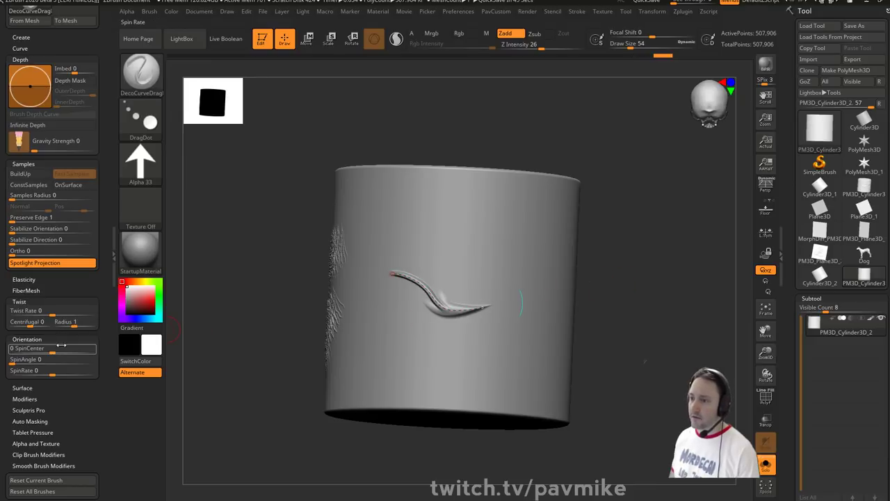
- Set the brush's SpinCenter to 0.25 and SpinRate to 10, and reshape the curve stroke by moving its ends
{"action": "left_click_drag", "start_coordinate": [55, 350], "coordinate": [64, 350]}
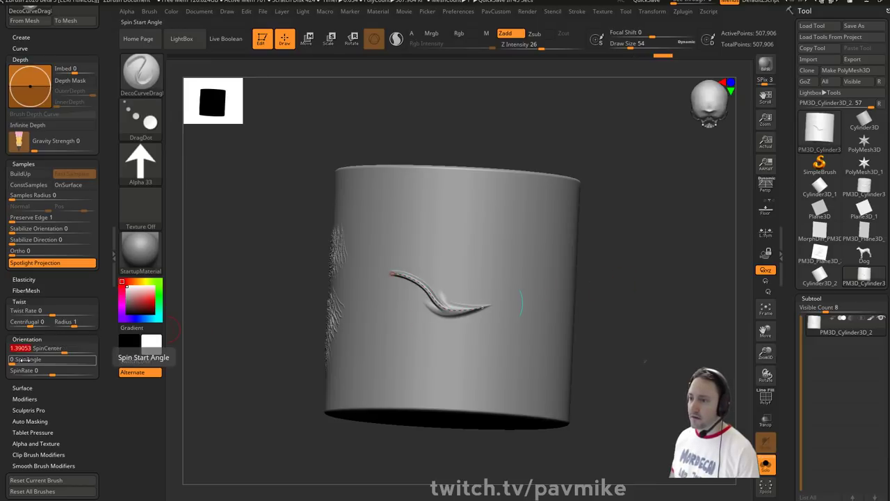
{"action": "type", "text": "0.25"}
{"action": "key", "text": "Return"}
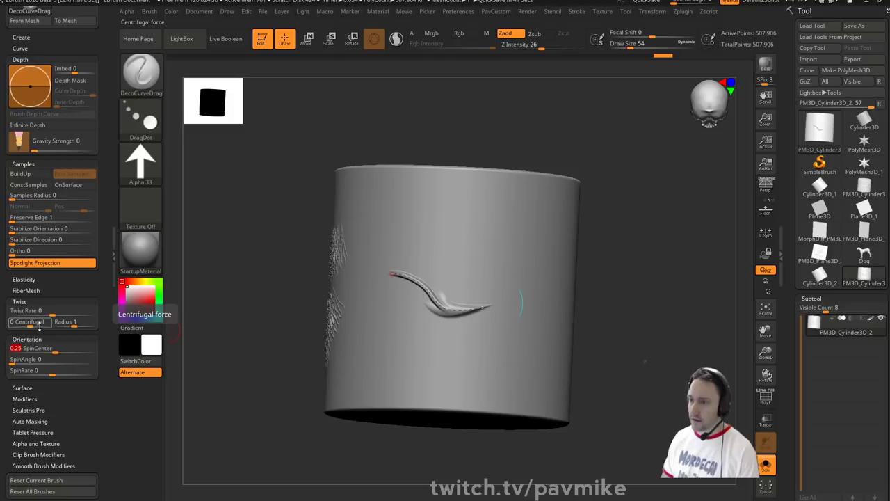
{"action": "left_click_drag", "start_coordinate": [59, 371], "coordinate": [98, 371]}
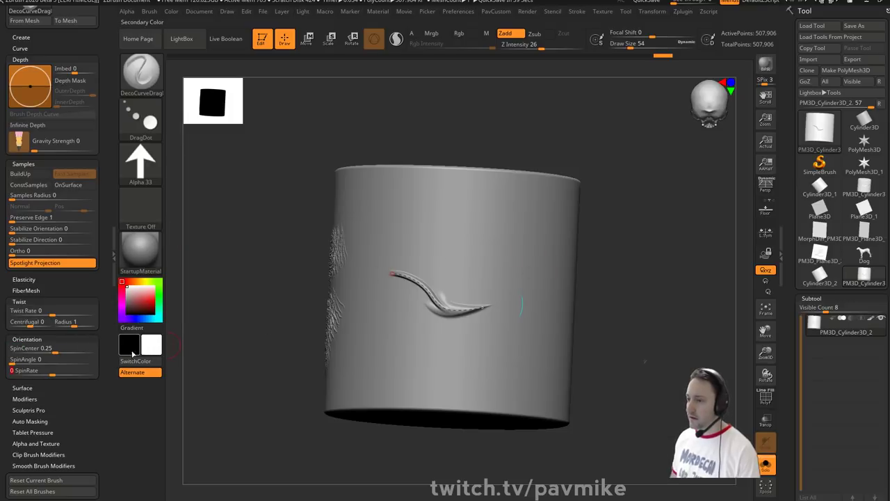
{"action": "mouse_move", "coordinate": [485, 307]}
{"action": "left_mouse_down"}
{"action": "mouse_move", "coordinate": [497, 304]}
{"action": "mouse_move", "coordinate": [495, 277]}
{"action": "mouse_move", "coordinate": [444, 256]}
{"action": "mouse_move", "coordinate": [388, 292]}
{"action": "mouse_move", "coordinate": [445, 349]}
{"action": "mouse_move", "coordinate": [472, 329]}
{"action": "left_mouse_up"}
{"action": "left_click_drag", "start_coordinate": [649, 278], "coordinate": [659, 280]}
{"action": "mouse_move", "coordinate": [405, 286]}
{"action": "left_mouse_down"}
{"action": "mouse_move", "coordinate": [372, 244]}
{"action": "mouse_move", "coordinate": [357, 260]}
{"action": "left_mouse_up"}
- Switch to the DecoCurveDots brush and draw a wavy colored stroke across a bare area of the cylinder
{"action": "key", "text": "b"}
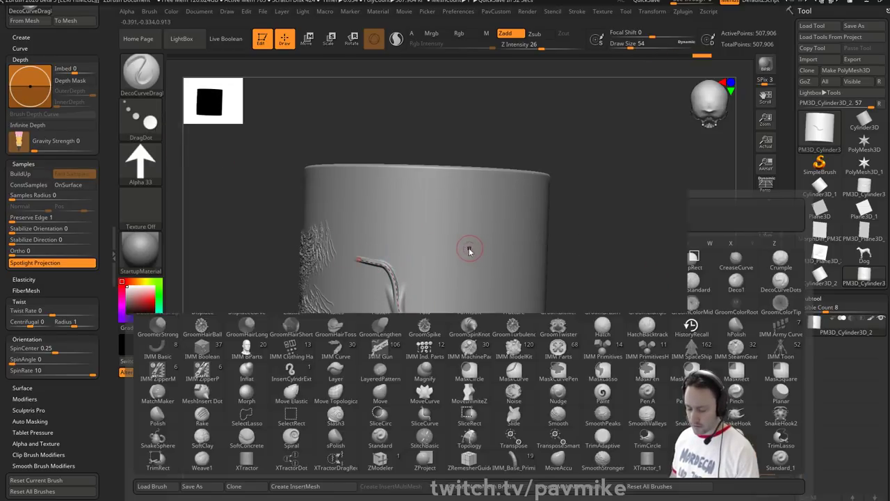
{"action": "key", "text": "d"}
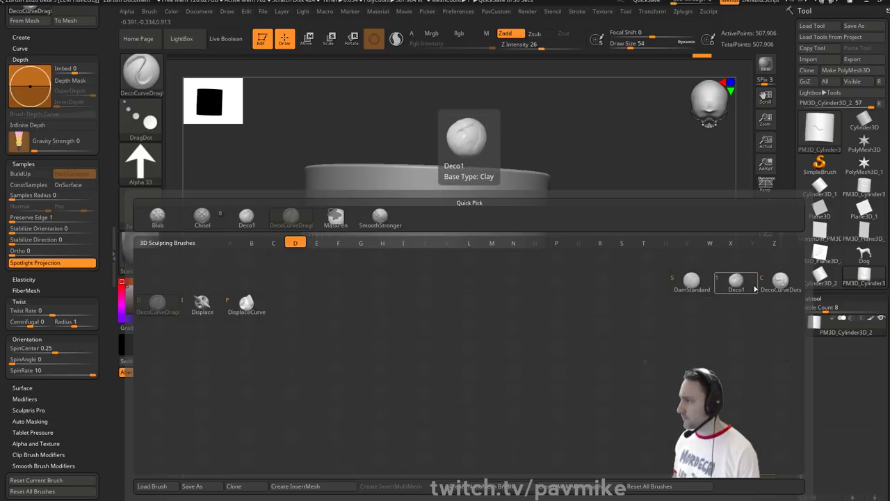
{"action": "left_click", "coordinate": [781, 280]}
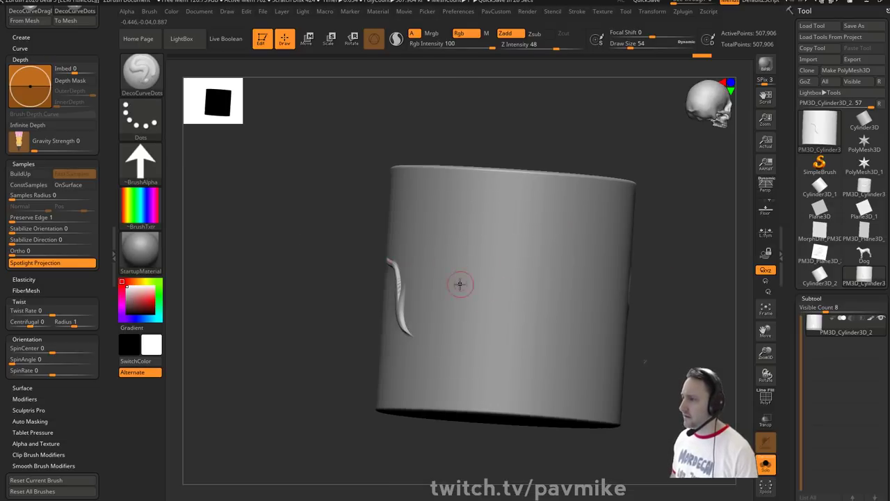
{"action": "left_click_drag", "start_coordinate": [457, 283], "coordinate": [567, 297]}
{"action": "left_click_drag", "start_coordinate": [647, 272], "coordinate": [584, 267]}
{"action": "mouse_move", "coordinate": [396, 289]}
{"action": "left_mouse_down"}
{"action": "mouse_move", "coordinate": [502, 298]}
{"action": "mouse_move", "coordinate": [512, 284]}
{"action": "left_mouse_up"}
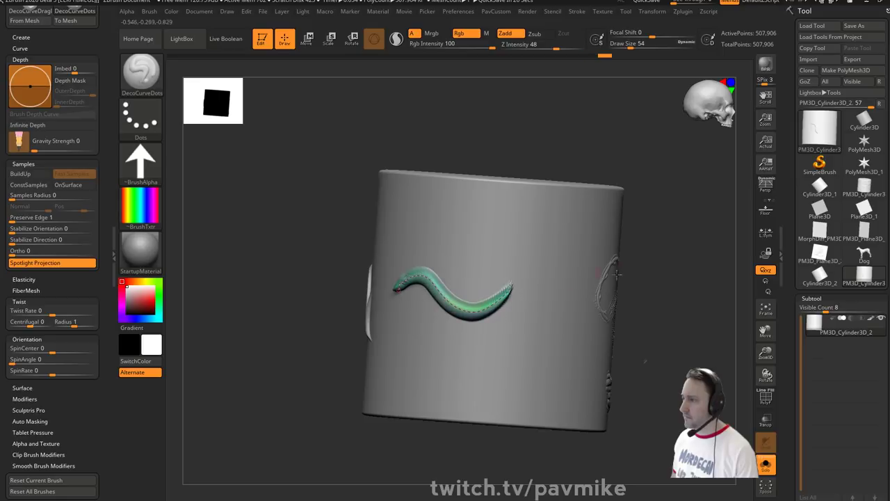
{"action": "left_click_drag", "start_coordinate": [661, 270], "coordinate": [252, 284]}
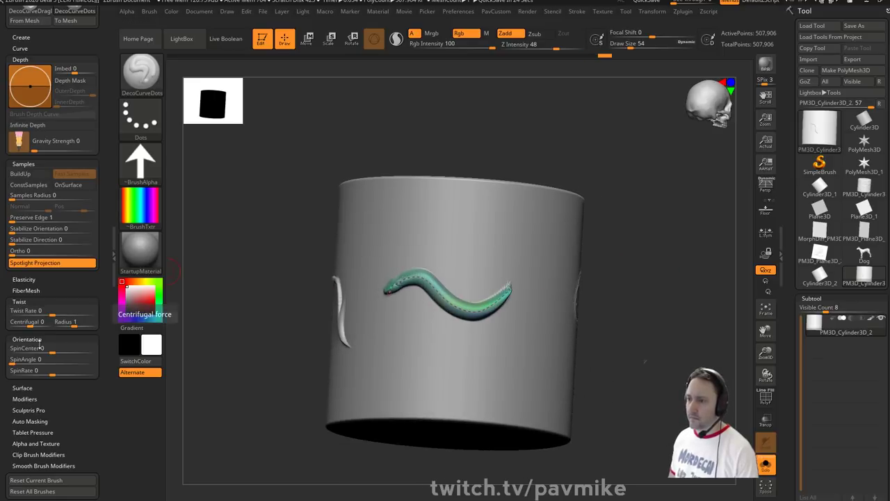
- Set SpinCenter to 0.6213 and SpinRate to 10, and extend the wavy curve into large loops around the cylinder's side
{"action": "mouse_move", "coordinate": [56, 347]}
{"action": "left_mouse_down"}
{"action": "mouse_move", "coordinate": [67, 371]}
{"action": "mouse_move", "coordinate": [95, 372]}
{"action": "left_mouse_up"}
{"action": "mouse_move", "coordinate": [510, 286]}
{"action": "left_mouse_down"}
{"action": "mouse_move", "coordinate": [472, 238]}
{"action": "mouse_move", "coordinate": [417, 291]}
{"action": "mouse_move", "coordinate": [486, 370]}
{"action": "mouse_move", "coordinate": [367, 348]}
{"action": "mouse_move", "coordinate": [403, 249]}
{"action": "mouse_move", "coordinate": [355, 209]}
{"action": "mouse_move", "coordinate": [494, 258]}
{"action": "mouse_move", "coordinate": [480, 227]}
{"action": "left_mouse_up"}
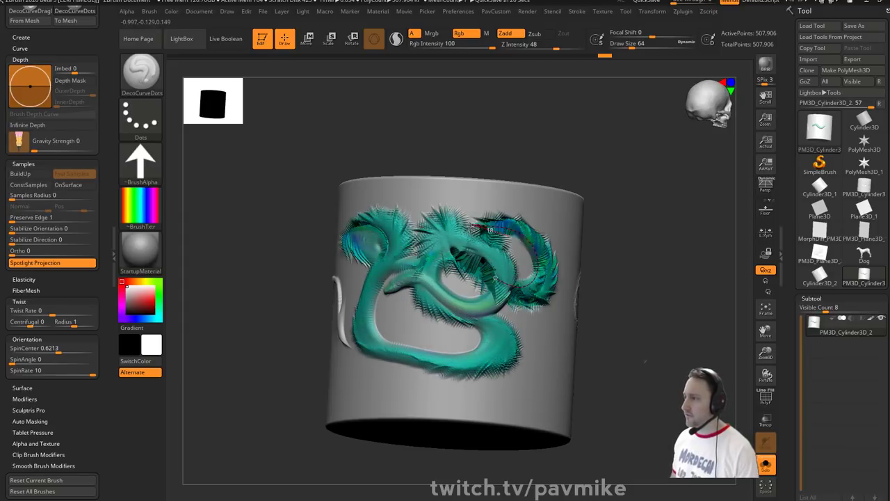
{"action": "mouse_move", "coordinate": [624, 209]}
{"action": "left_mouse_down"}
{"action": "mouse_move", "coordinate": [550, 201]}
{"action": "mouse_move", "coordinate": [626, 203]}
{"action": "mouse_move", "coordinate": [615, 214]}
{"action": "left_mouse_up"}
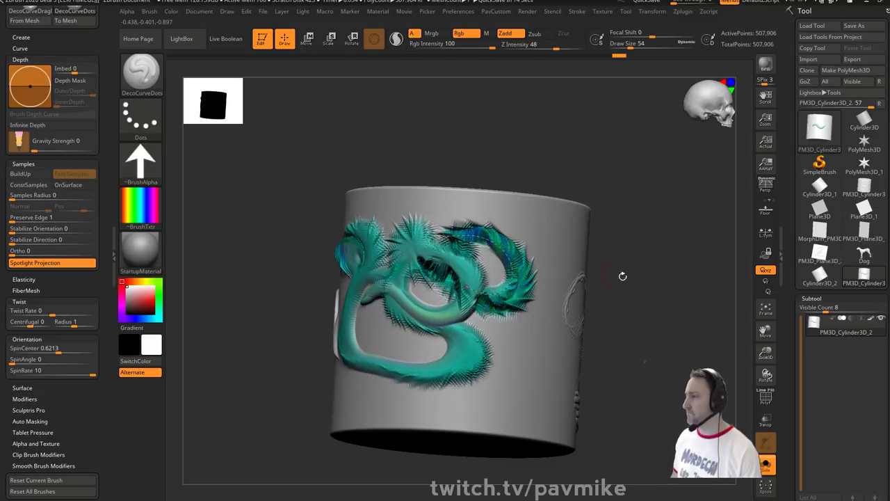
{"action": "left_click_drag", "start_coordinate": [623, 276], "coordinate": [614, 251], "text": "shift"}
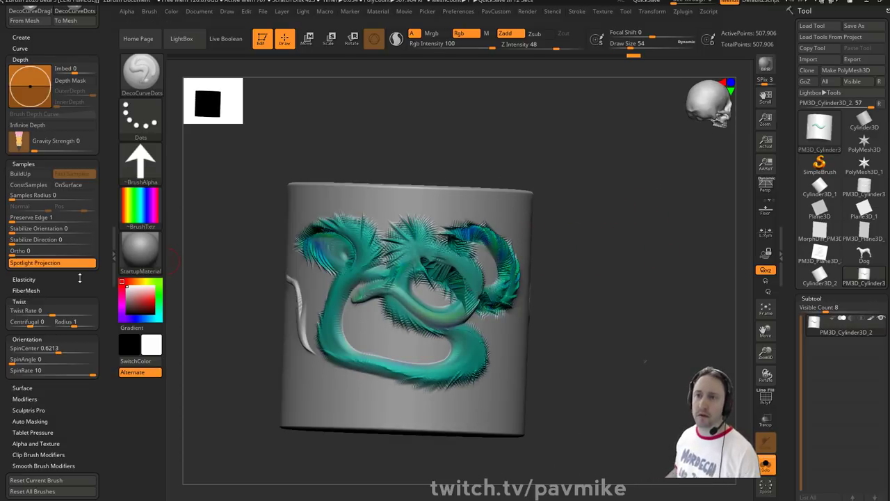
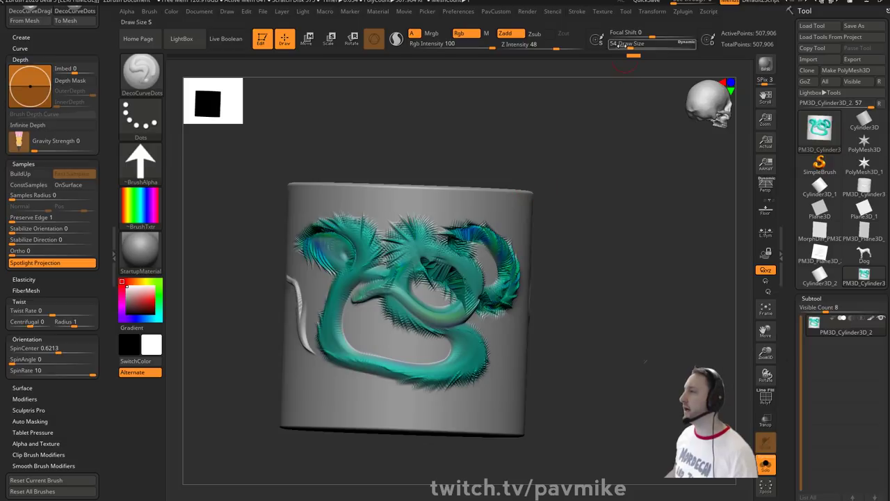
- Open the Scale Master plugin's information page, view its usage video in the web browser, and return to ZBrush
{"action": "left_click", "coordinate": [682, 11]}
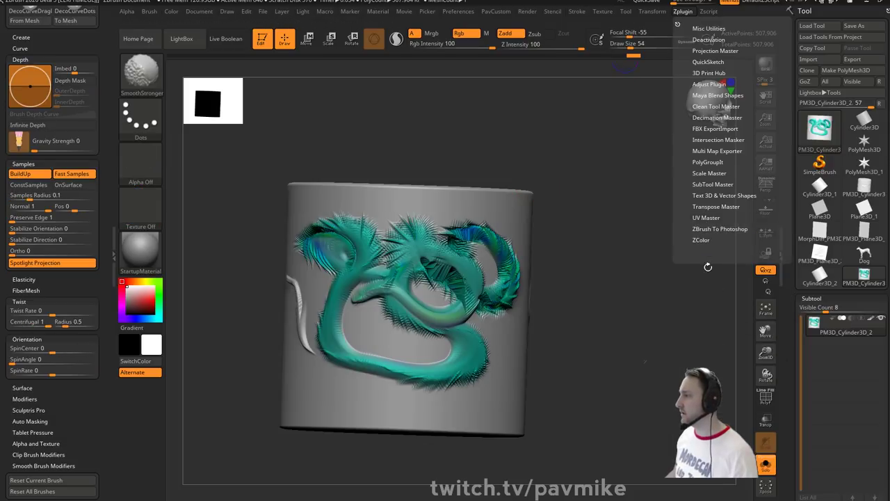
{"action": "left_click", "coordinate": [680, 13]}
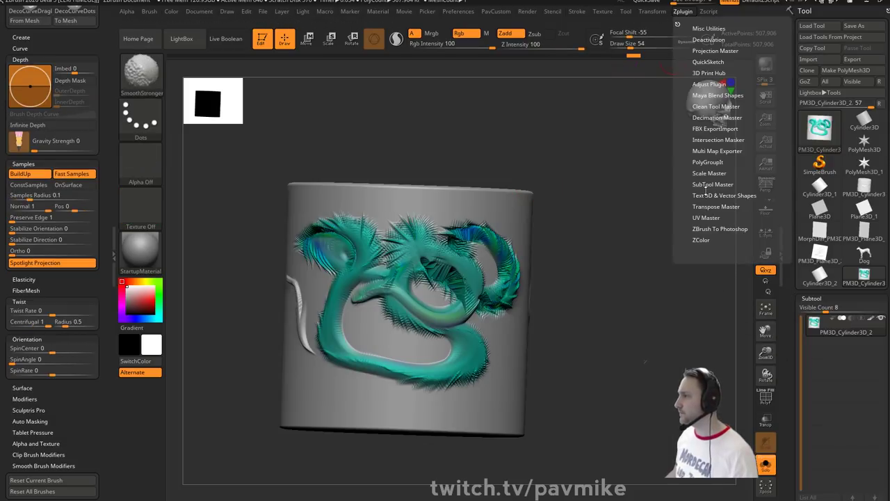
{"action": "left_click", "coordinate": [708, 176]}
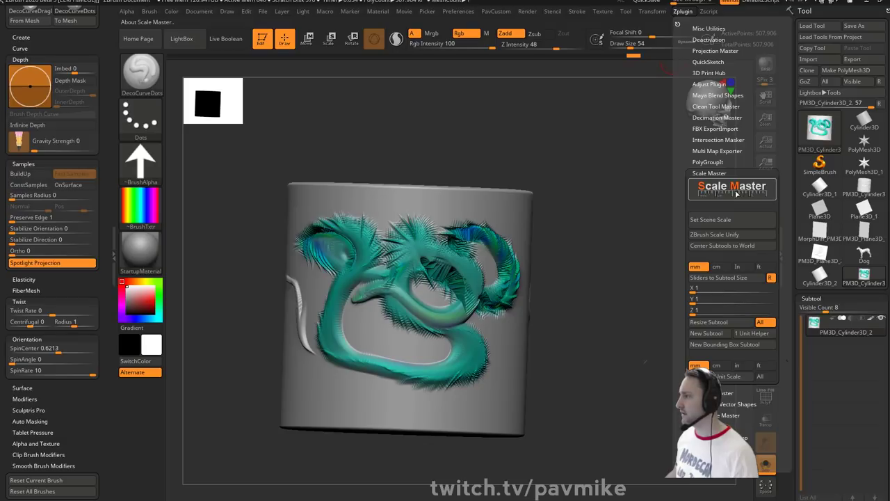
{"action": "left_click", "coordinate": [725, 186]}
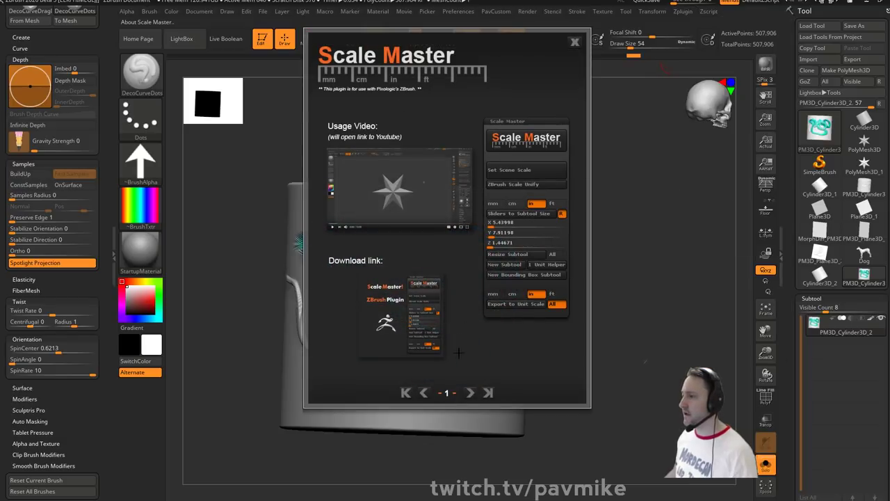
{"action": "left_click", "coordinate": [470, 392]}
{"action": "left_click", "coordinate": [470, 393]}
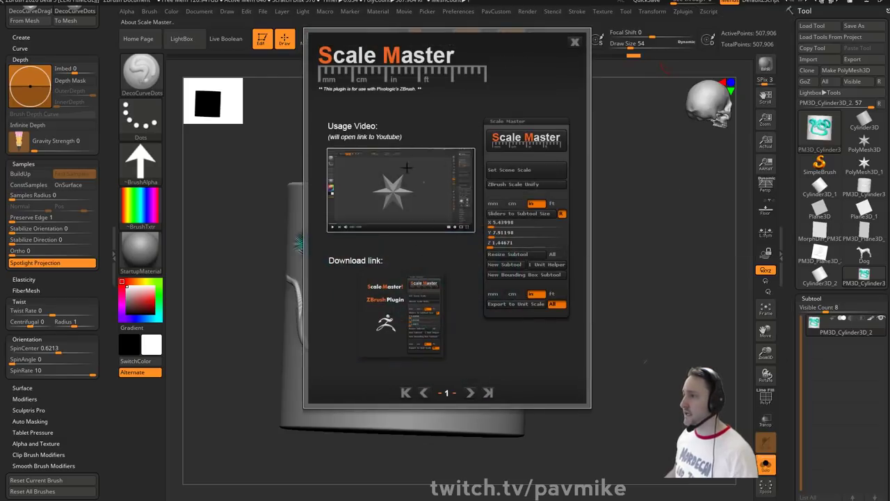
{"action": "left_click", "coordinate": [390, 179]}
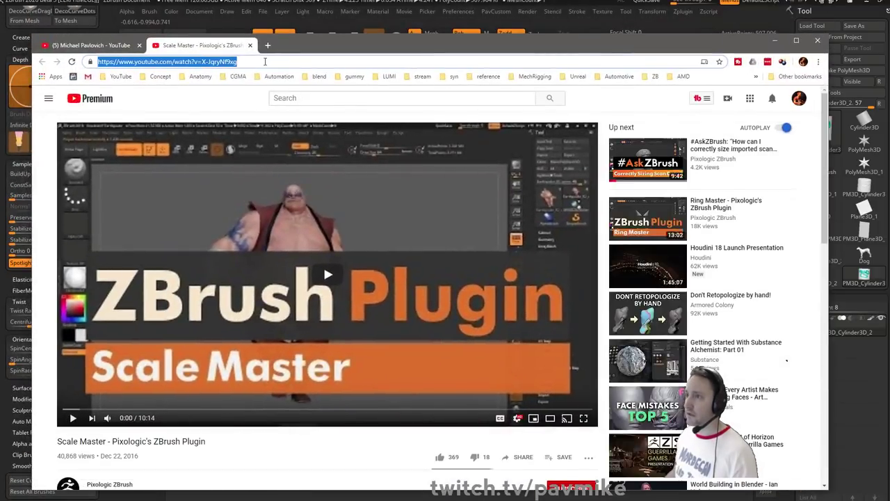
{"action": "key", "text": "alt+Tab"}
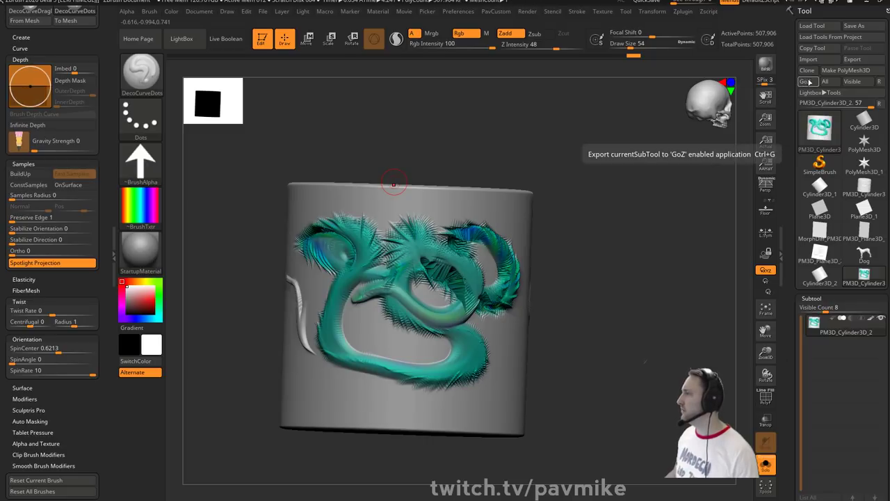
- Start resetting the GoZ application setup, cancel it, and display the GoZ application path settings in the preferences
{"action": "left_click", "coordinate": [879, 81]}
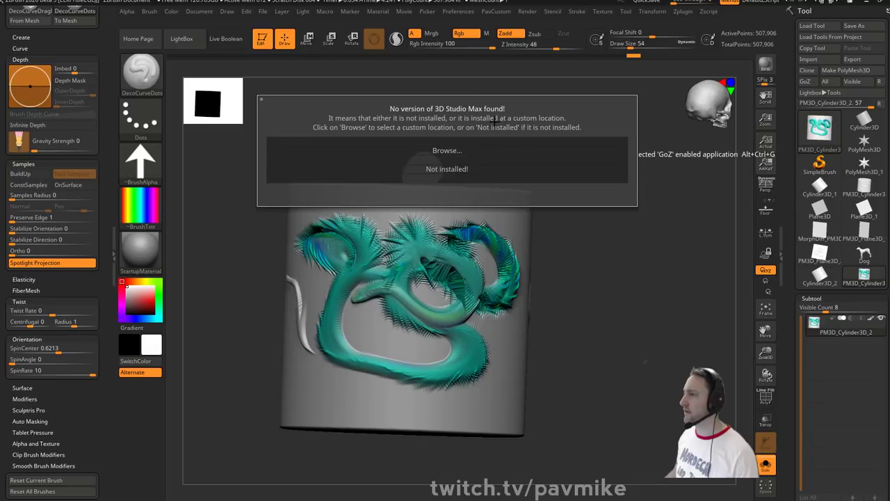
{"action": "left_click", "coordinate": [448, 157]}
{"action": "left_click", "coordinate": [450, 18]}
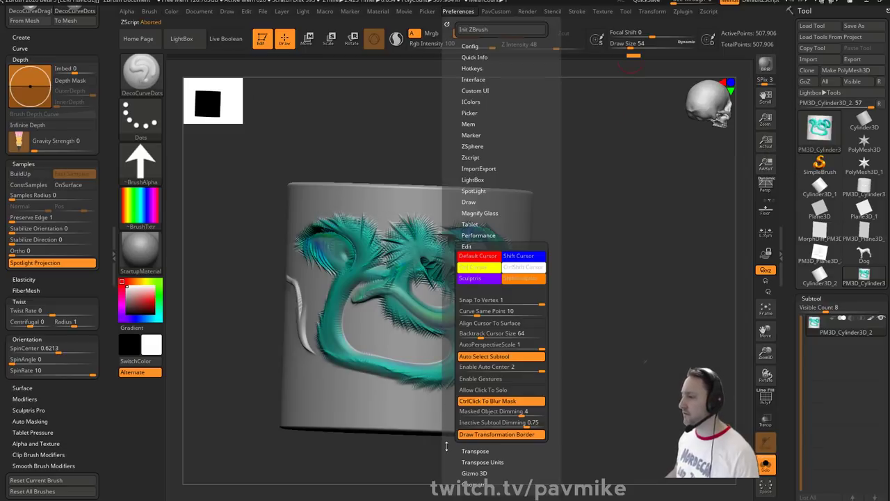
{"action": "scroll", "coordinate": [450, 418], "scroll_direction": "down", "scroll_amount": 5}
{"action": "left_click", "coordinate": [467, 323]}
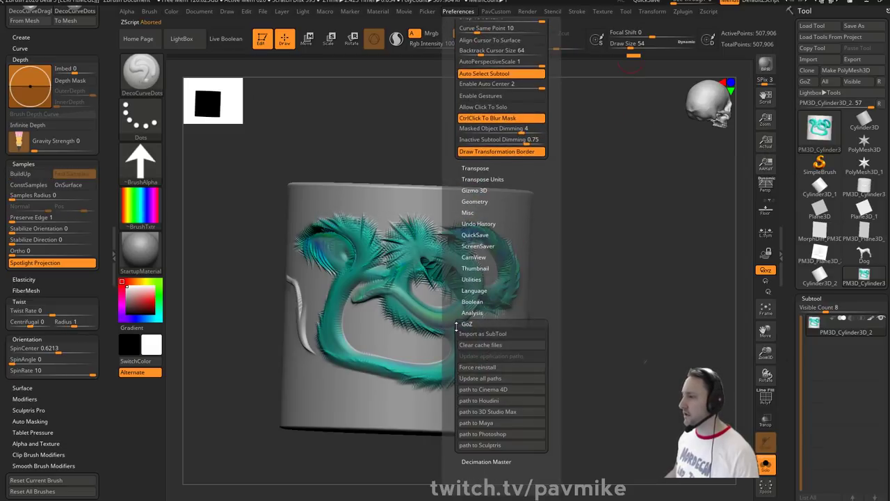
{"action": "scroll", "coordinate": [477, 348], "scroll_direction": "down", "scroll_amount": 2}
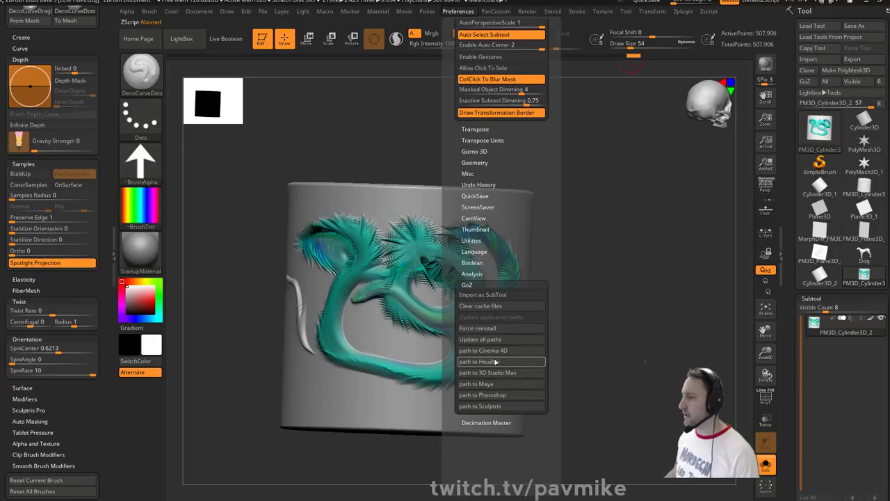
{"action": "mouse_move", "coordinate": [497, 363]}
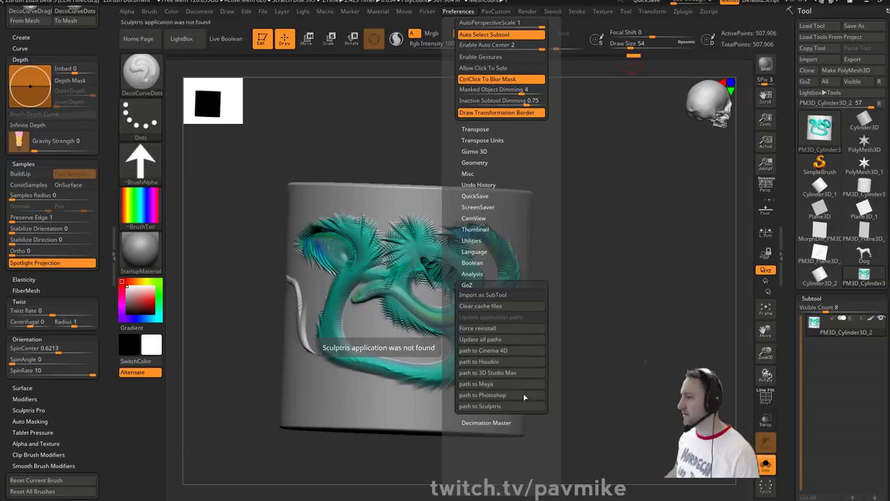
- Leave edit mode, clear the cylinder from the canvas, set the draw size to 22, and select the SimpleBrush tool
{"action": "key", "text": "s"}
{"action": "left_click_drag", "start_coordinate": [594, 275], "coordinate": [597, 277]}
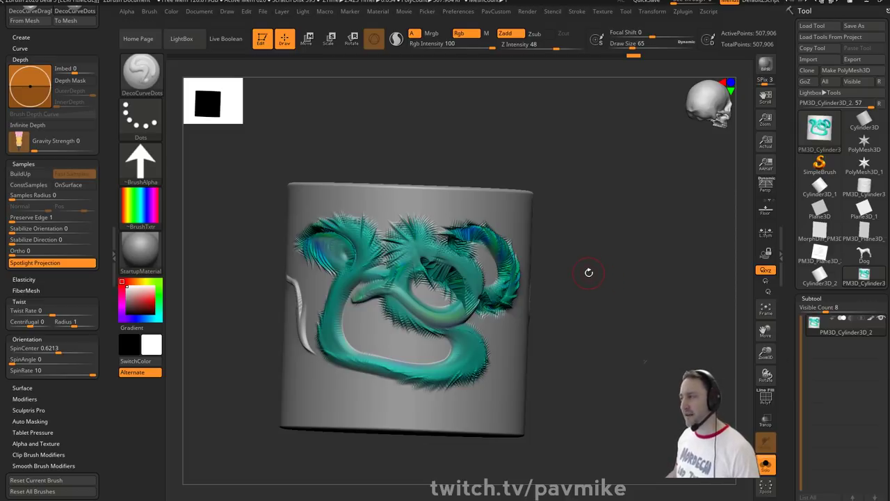
{"action": "left_click_drag", "start_coordinate": [569, 179], "coordinate": [566, 180]}
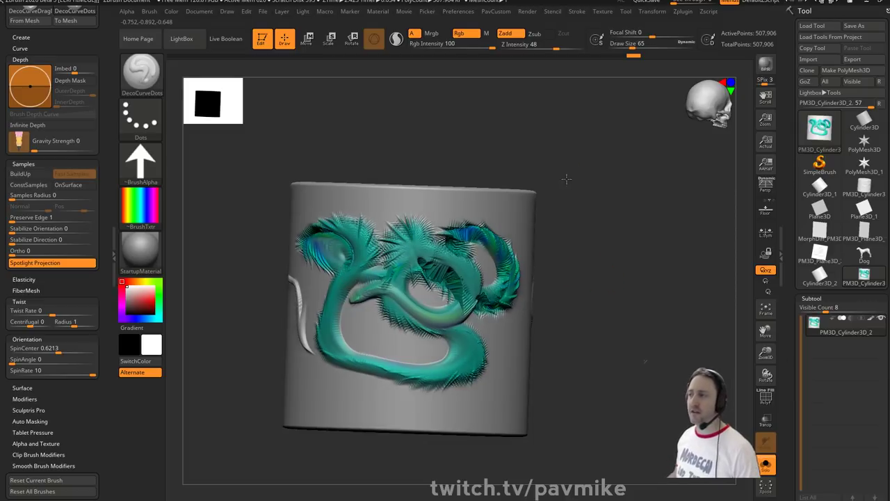
{"action": "key", "text": "t"}
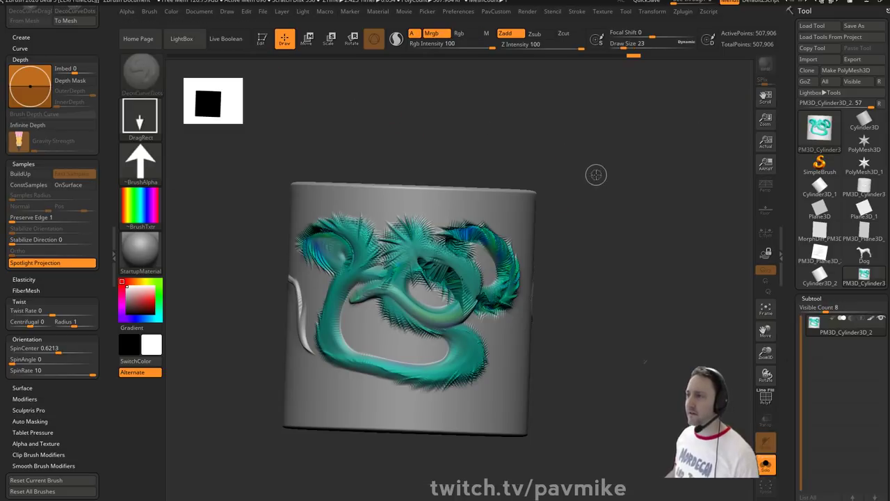
{"action": "key", "text": "ctrl+n"}
{"action": "key", "text": "s"}
{"action": "left_click", "coordinate": [576, 175]}
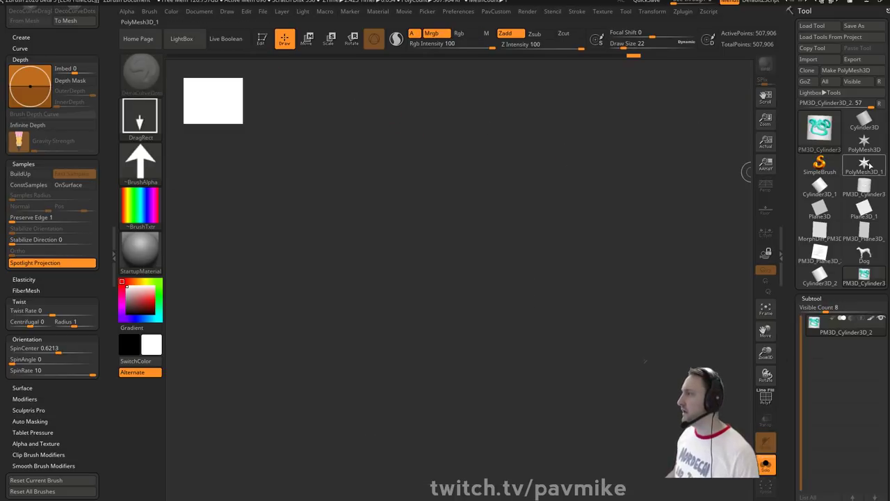
{"action": "left_click", "coordinate": [820, 165]}
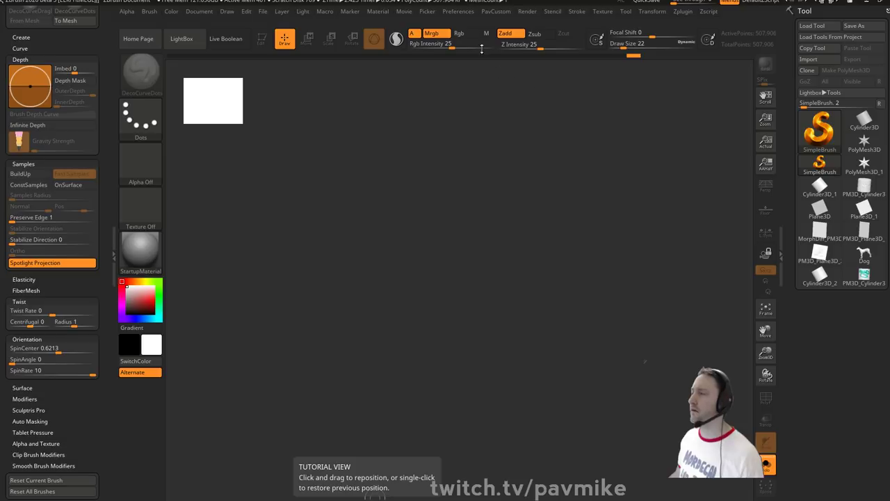
- Collapse the GoZ preferences and turn off AutoClose UI Groups in the interface preferences
{"action": "left_click", "coordinate": [459, 13]}
{"action": "left_click", "coordinate": [476, 246]}
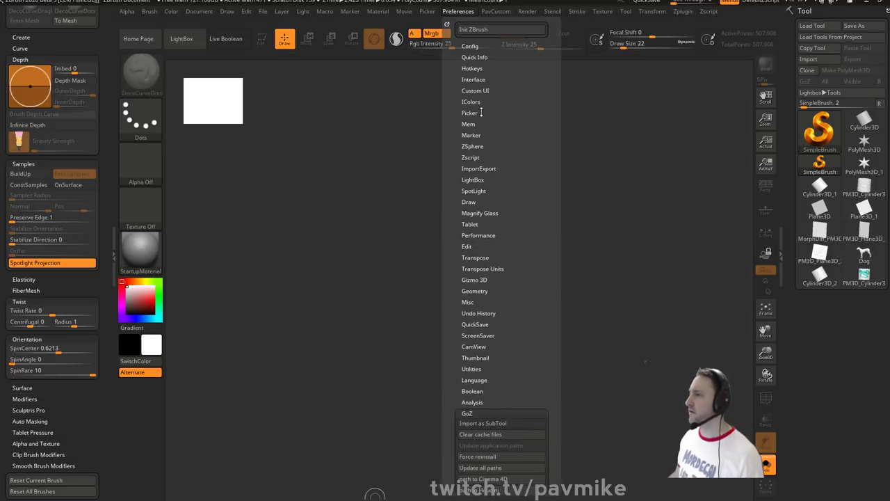
{"action": "left_click", "coordinate": [483, 413]}
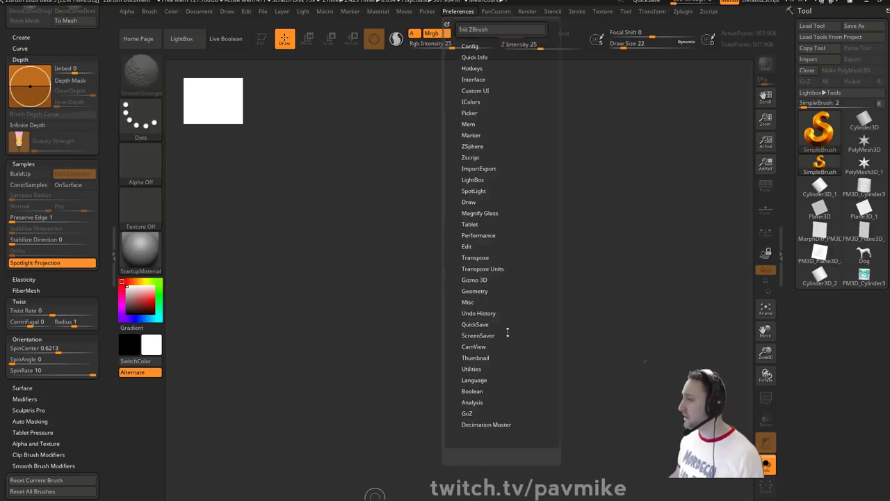
{"action": "left_click", "coordinate": [480, 80]}
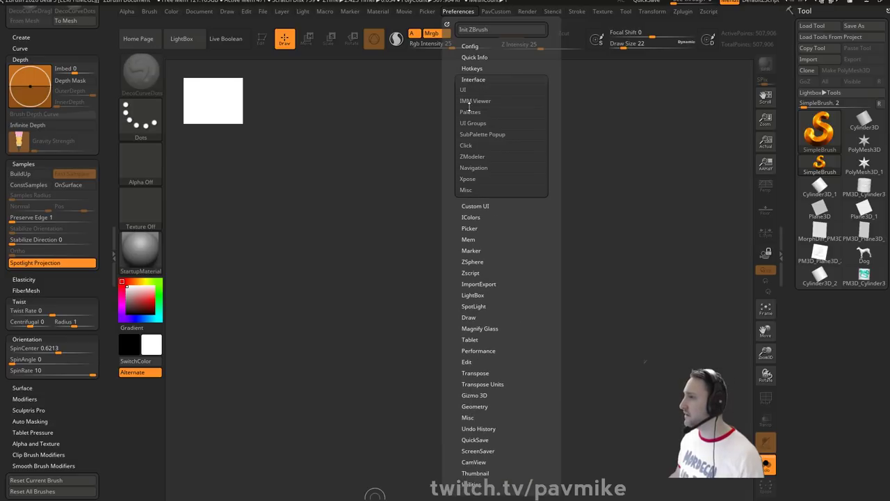
{"action": "left_click", "coordinate": [466, 91]}
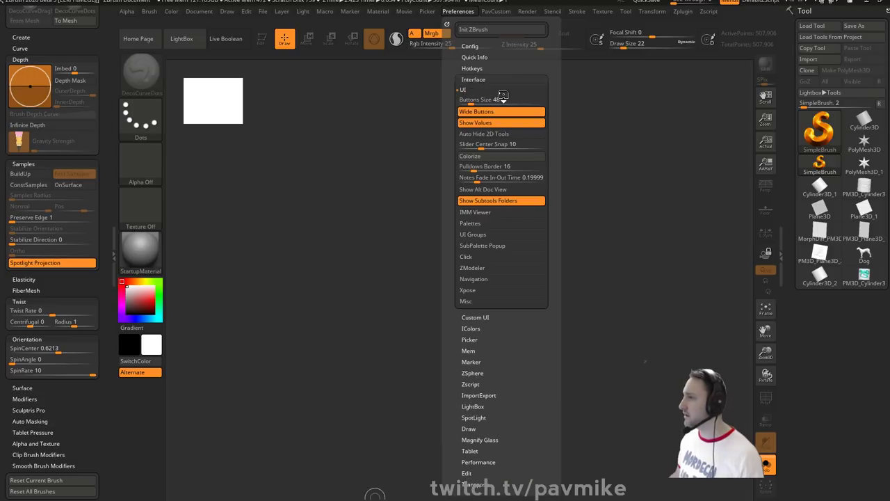
{"action": "left_click", "coordinate": [465, 234]}
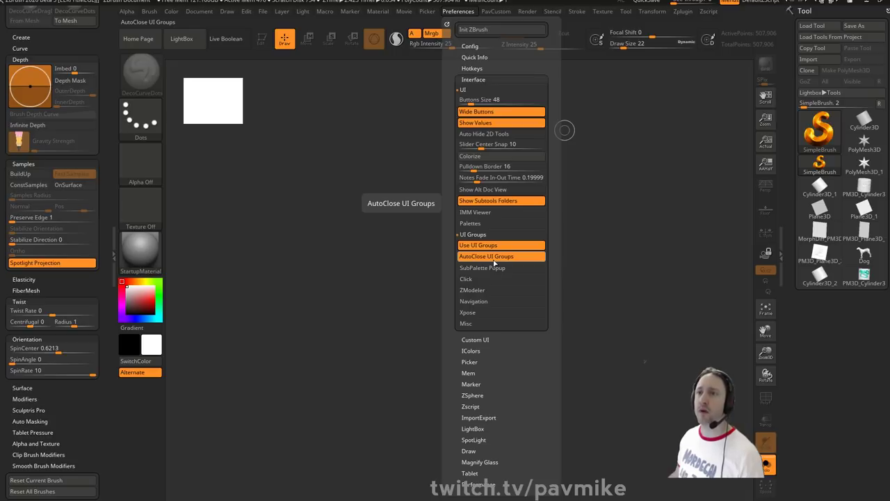
{"action": "left_click", "coordinate": [494, 261]}
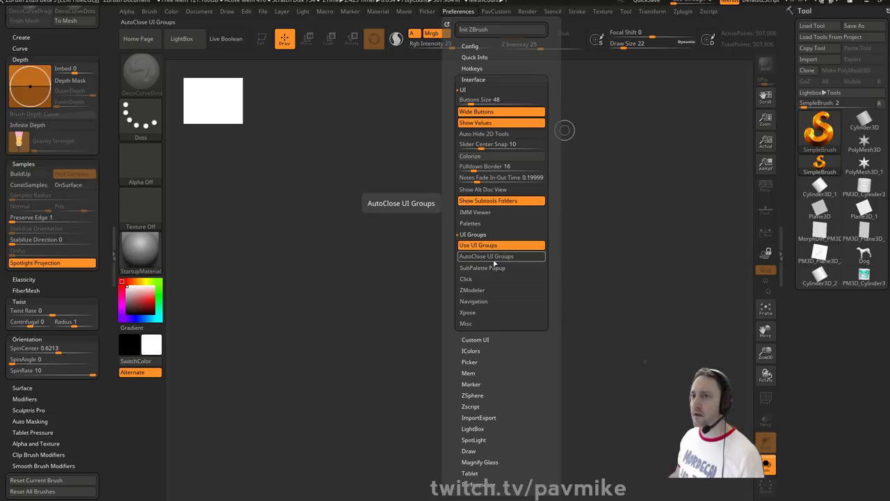
{"action": "key", "text": "ctrl"}
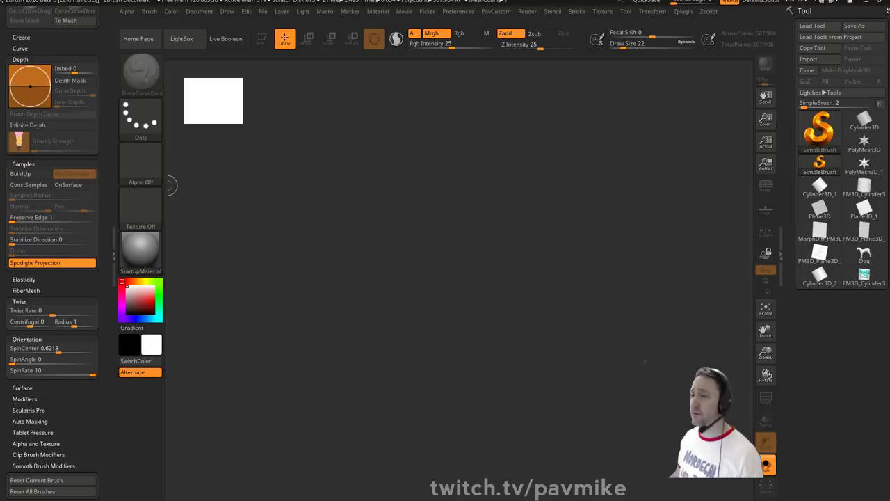
- Collapse the Depth and Samples sections of the Brush palette, and fold up the palette itself
{"action": "scroll", "coordinate": [48, 209], "scroll_direction": "up", "scroll_amount": 5}
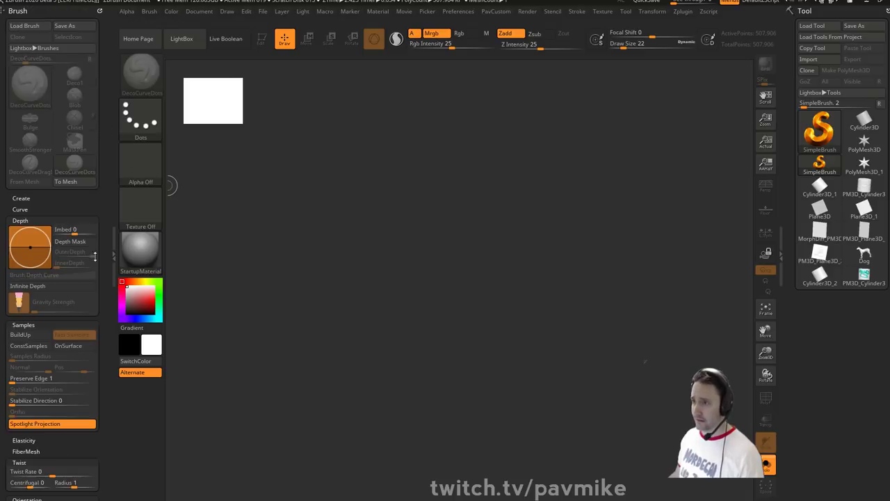
{"action": "left_click", "coordinate": [25, 219]}
{"action": "left_click", "coordinate": [22, 231]}
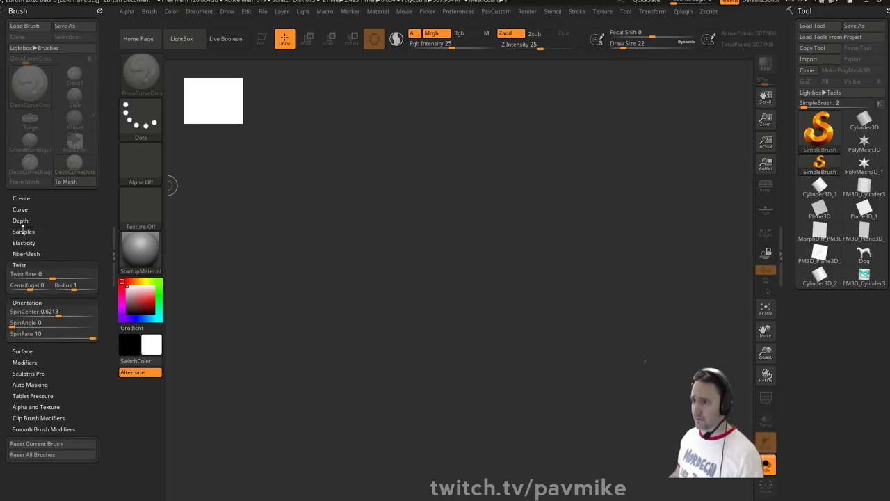
{"action": "left_click", "coordinate": [46, 9]}
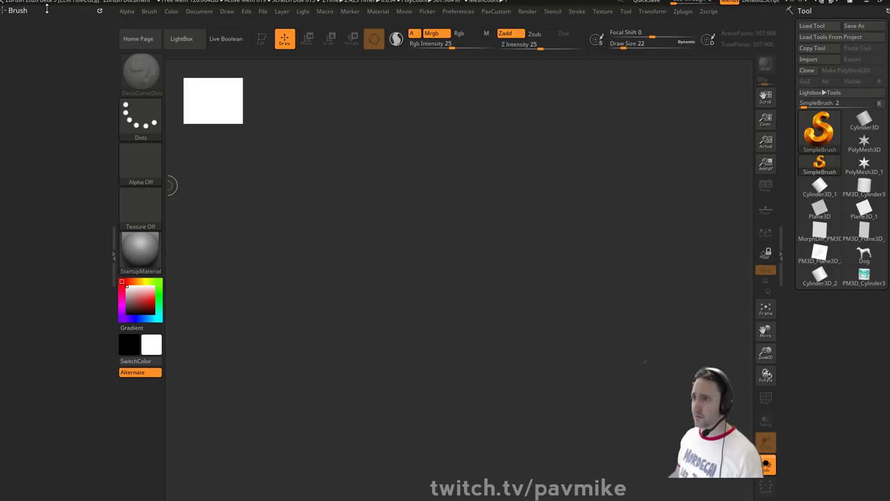
- Dock the Document palette below the Brush palette and the Picker palette below the Tool palette
{"action": "left_click", "coordinate": [190, 23]}
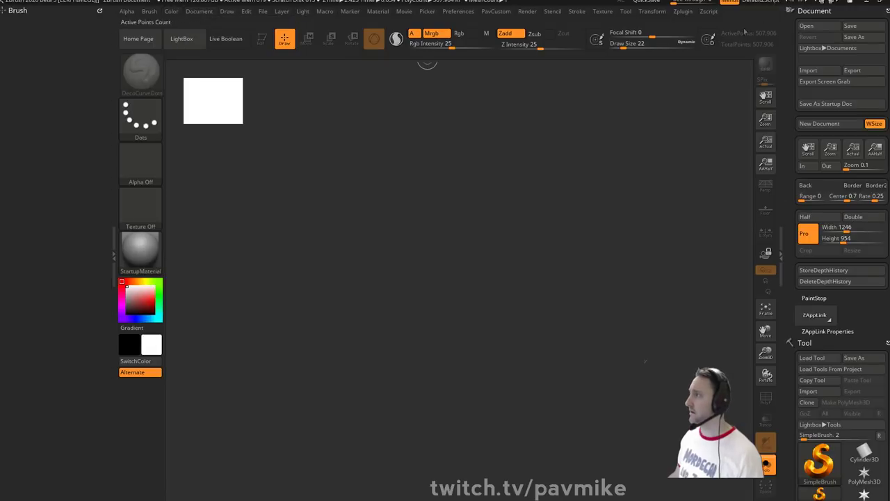
{"action": "left_click_drag", "start_coordinate": [789, 11], "coordinate": [21, 113]}
{"action": "left_click", "coordinate": [38, 21]}
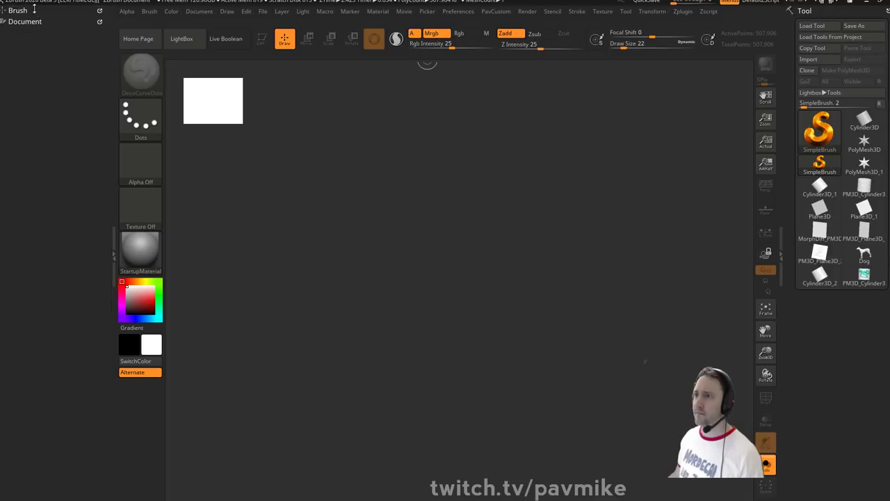
{"action": "left_click", "coordinate": [34, 11]}
{"action": "left_click", "coordinate": [22, 471]}
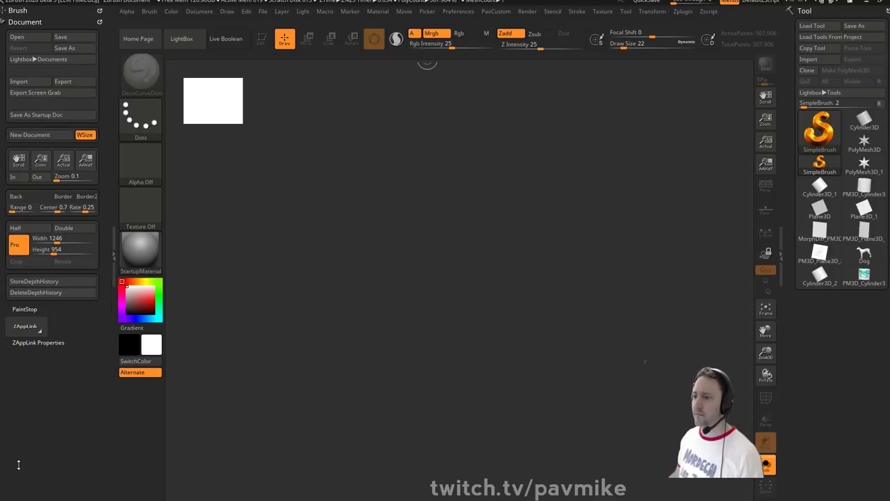
{"action": "left_click", "coordinate": [428, 12]}
{"action": "left_click_drag", "start_coordinate": [424, 24], "coordinate": [793, 314]}
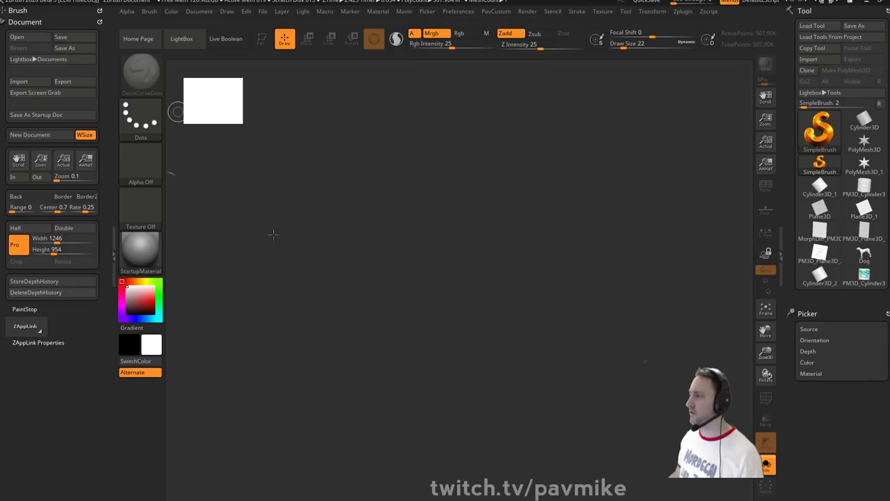
- Fold and unfold the docked Tool and Picker palettes to compare how the tray behaves
{"action": "left_click", "coordinate": [806, 314]}
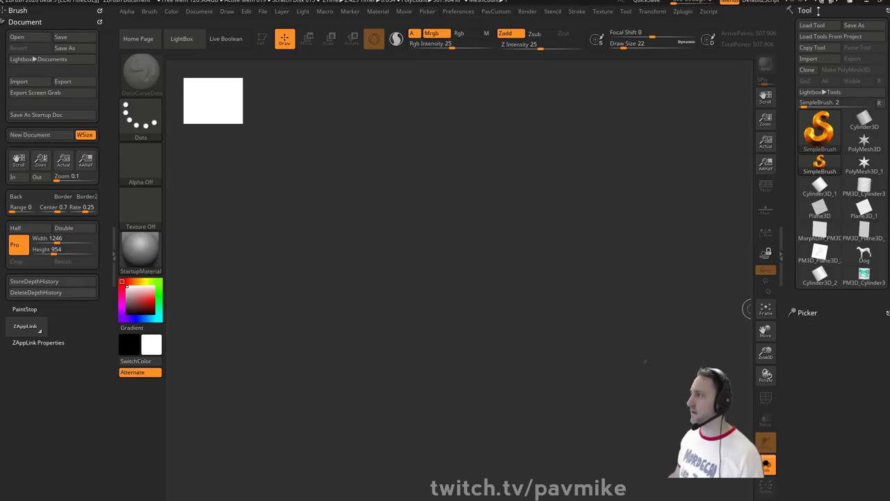
{"action": "left_click", "coordinate": [818, 10]}
{"action": "left_click", "coordinate": [811, 21]}
{"action": "left_click", "coordinate": [809, 10]}
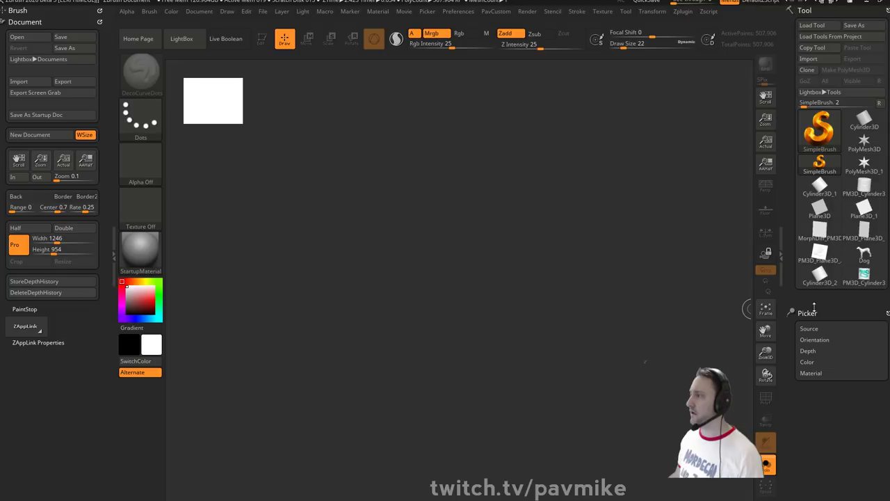
{"action": "left_click", "coordinate": [804, 313]}
{"action": "left_click", "coordinate": [804, 315]}
{"action": "left_click", "coordinate": [801, 10]}
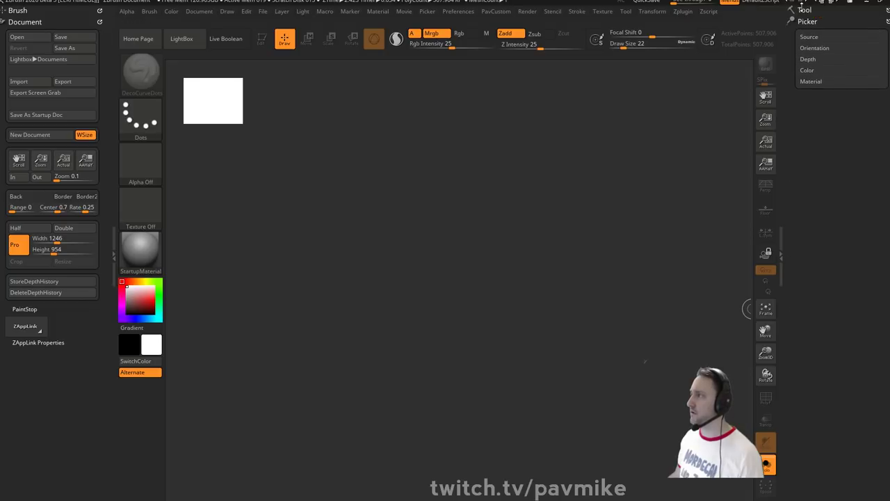
{"action": "left_click", "coordinate": [800, 9]}
- Switch back and forth between the expanded Brush and Document palettes in their shared tray
{"action": "left_click", "coordinate": [19, 22]}
{"action": "left_click", "coordinate": [18, 10]}
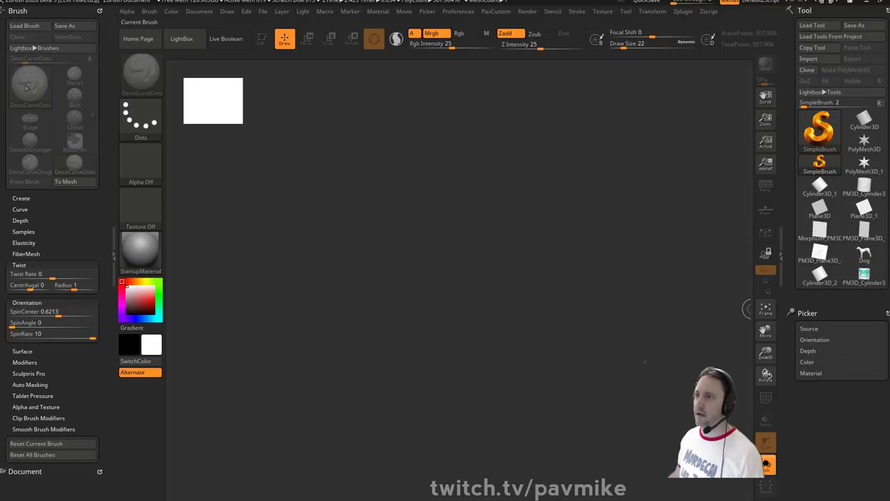
{"action": "left_click", "coordinate": [19, 471]}
{"action": "left_click", "coordinate": [18, 11]}
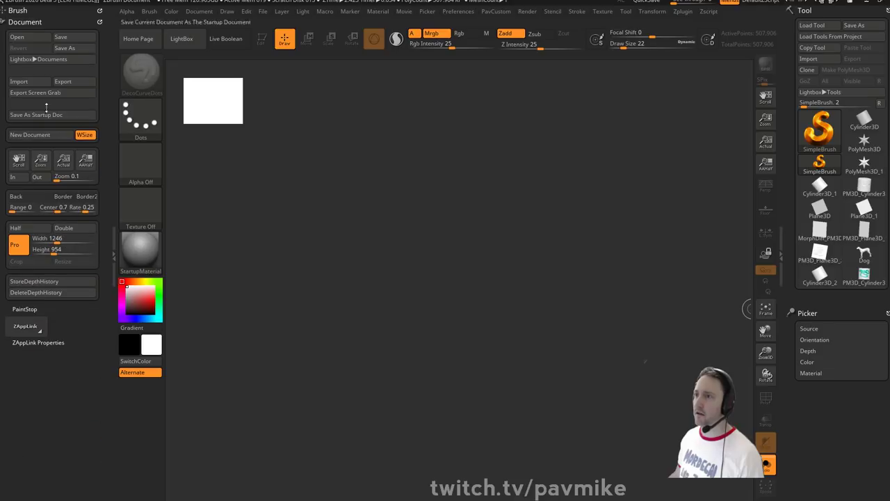
{"action": "left_click", "coordinate": [24, 10]}
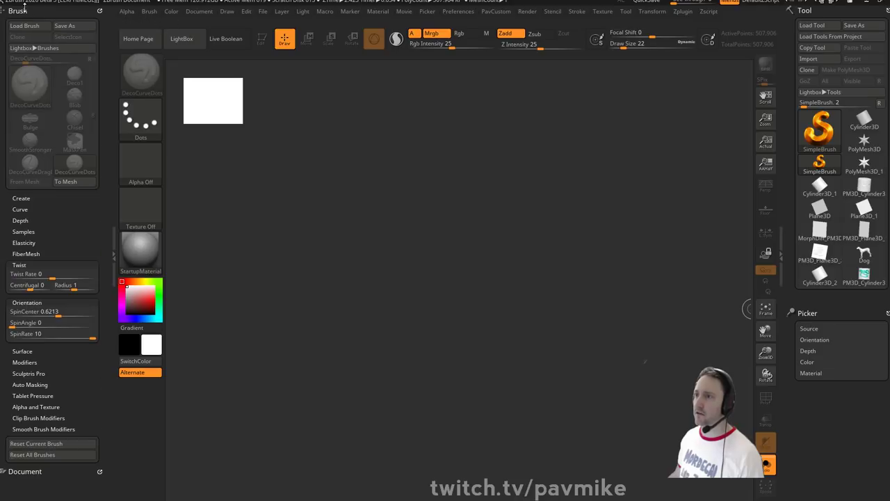
{"action": "left_click", "coordinate": [18, 472]}
- Turn on AutoClose UI Groups in the preferences, and collapse the UI and Interface sections
{"action": "left_click", "coordinate": [458, 12]}
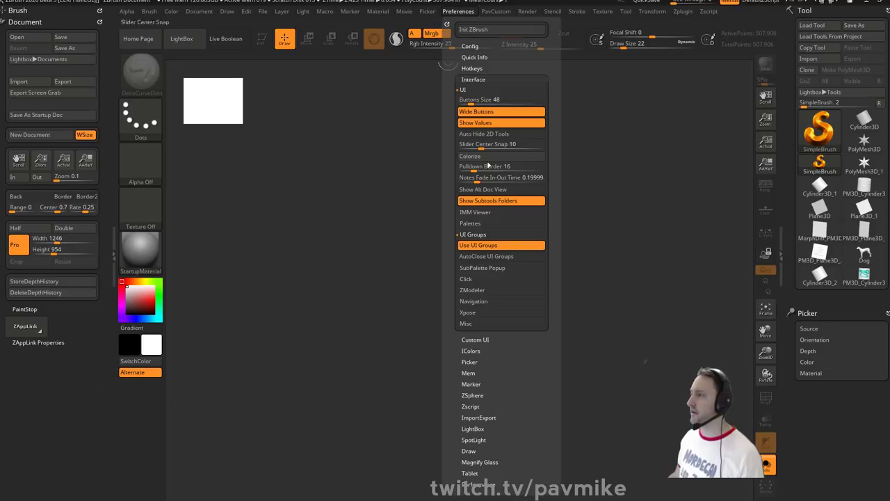
{"action": "left_click", "coordinate": [499, 256]}
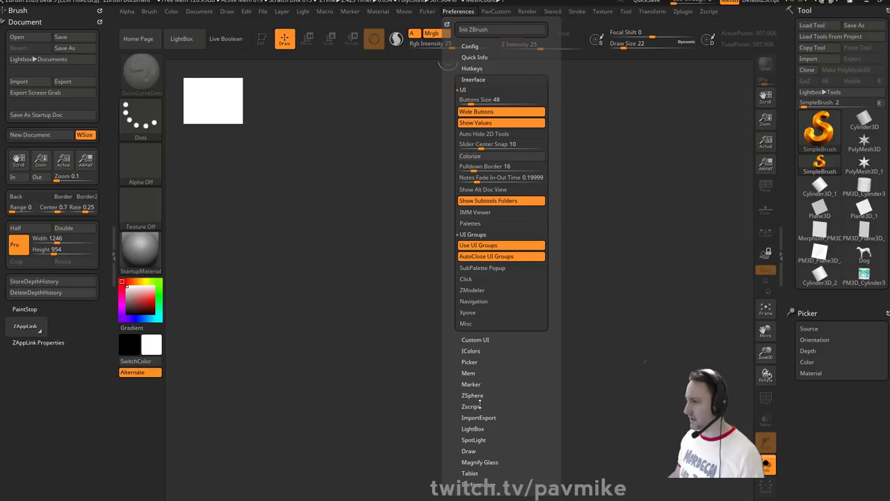
{"action": "left_click", "coordinate": [483, 342]}
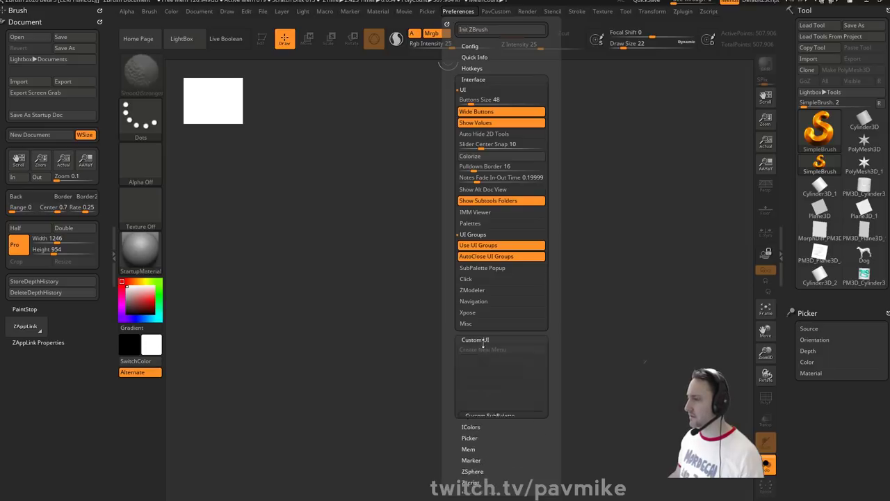
{"action": "left_click", "coordinate": [483, 341]}
{"action": "left_click", "coordinate": [465, 91]}
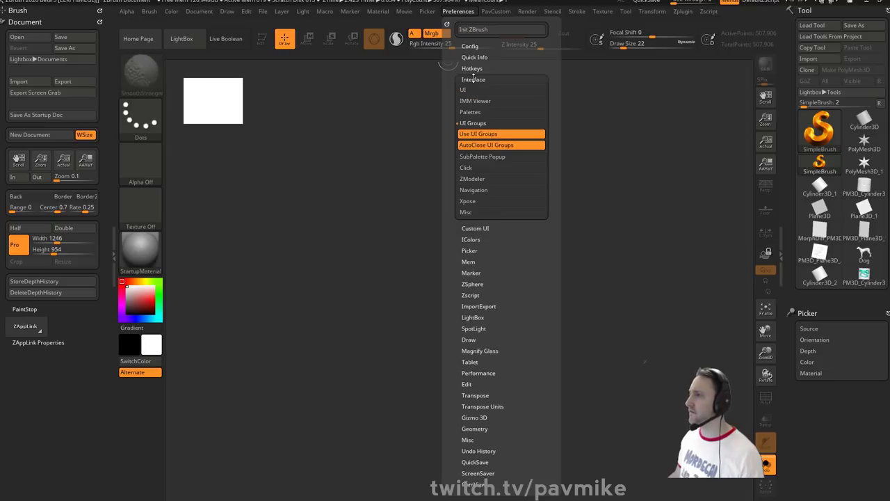
{"action": "left_click", "coordinate": [473, 80]}
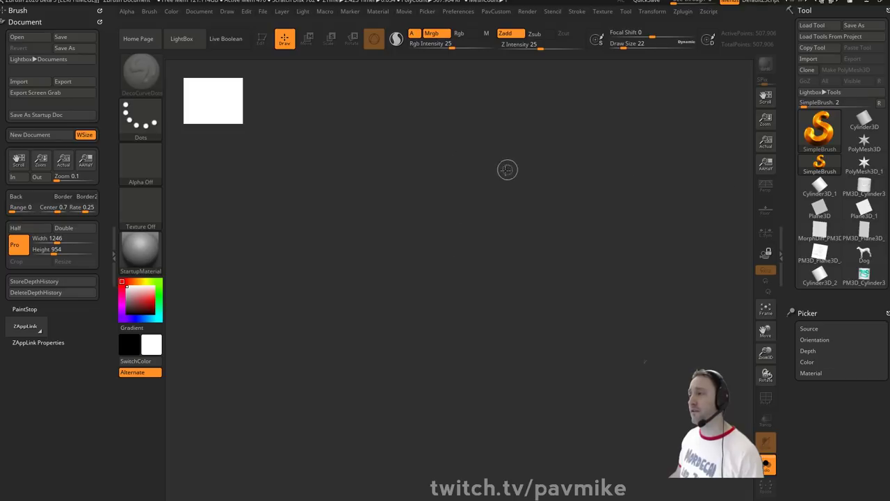
- Enlarge the draw size to 62 and reduce it to 37
{"action": "key", "text": "s"}
{"action": "left_click_drag", "start_coordinate": [516, 169], "coordinate": [507, 172]}
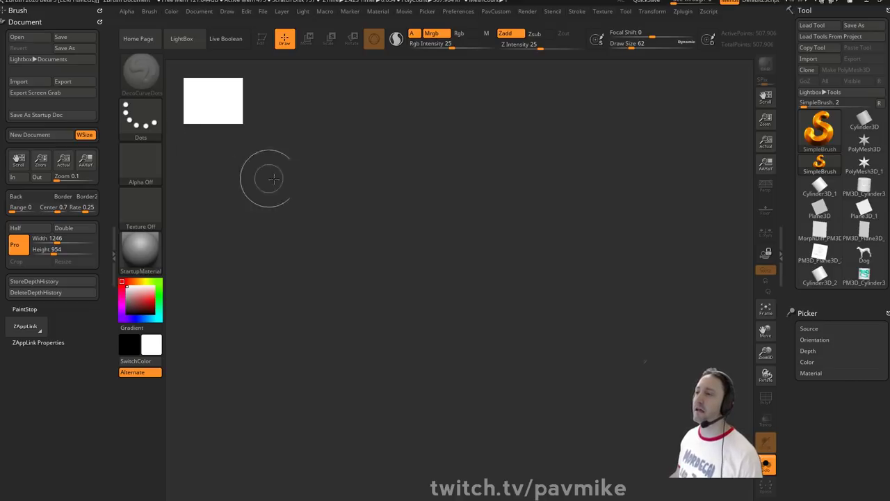
{"action": "key", "text": "s"}
{"action": "left_click_drag", "start_coordinate": [332, 180], "coordinate": [328, 181]}
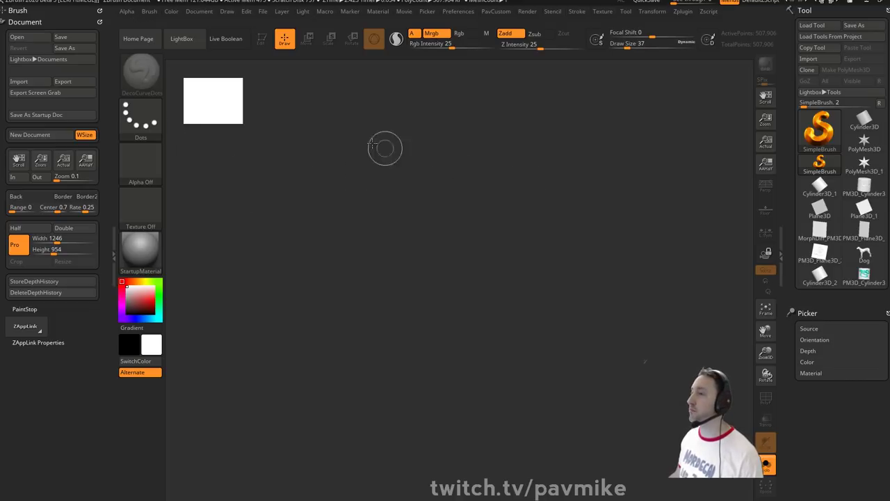
- Draw a new Cylinder3D in edit mode, convert it to a PolyMesh3D, and display its polyframe
{"action": "left_click", "coordinate": [857, 125]}
{"action": "left_click_drag", "start_coordinate": [396, 304], "coordinate": [490, 407]}
{"action": "left_click", "coordinate": [261, 40]}
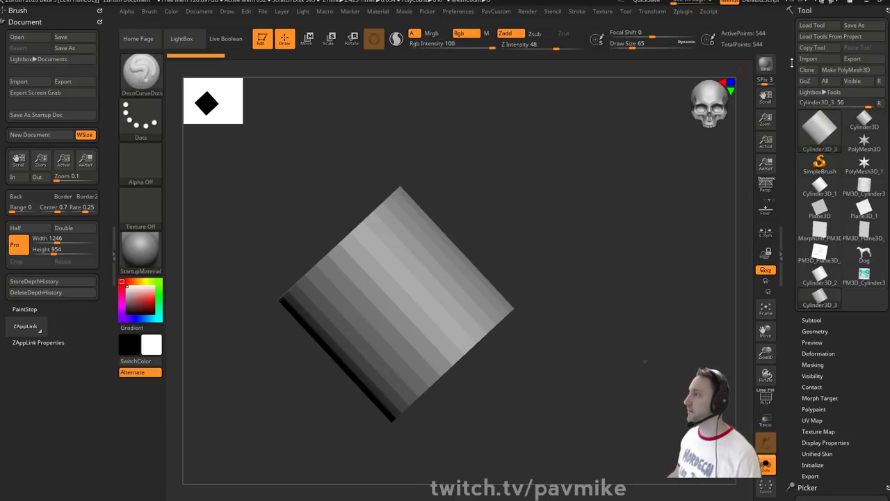
{"action": "left_click", "coordinate": [845, 70]}
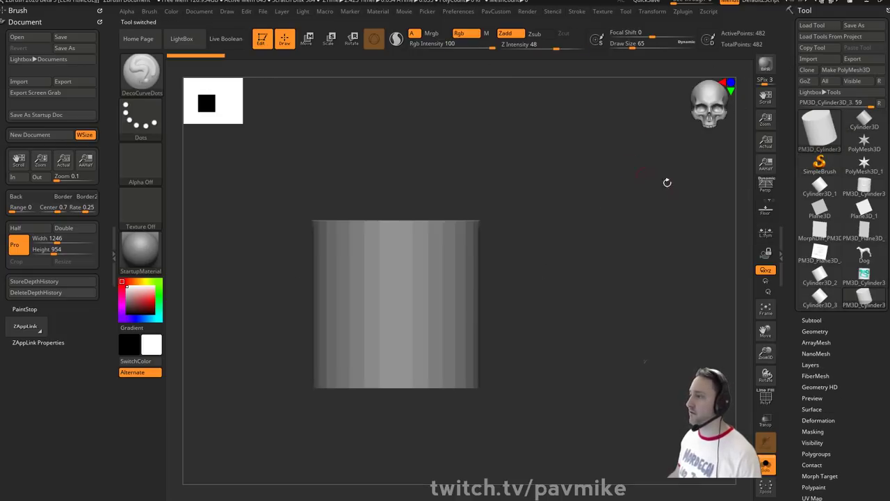
{"action": "left_click", "coordinate": [766, 397]}
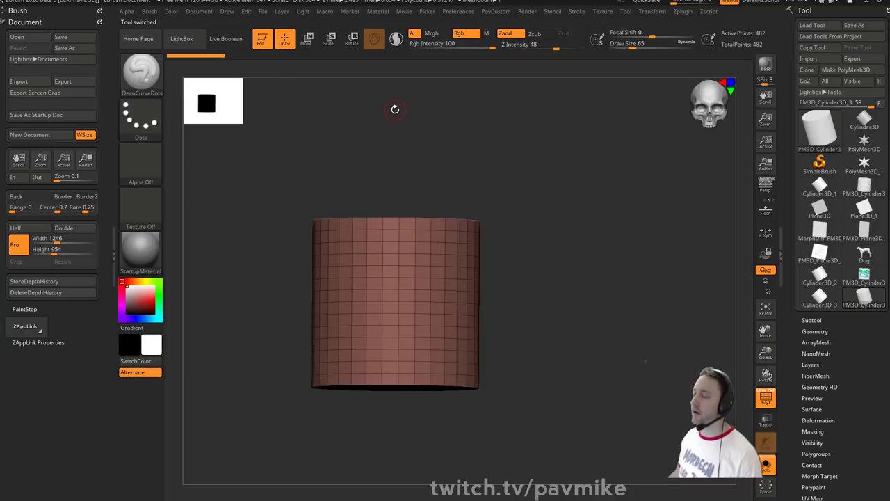
- Load the GeoStitches brush from the LightBox brush library
{"action": "key", "text": "comma"}
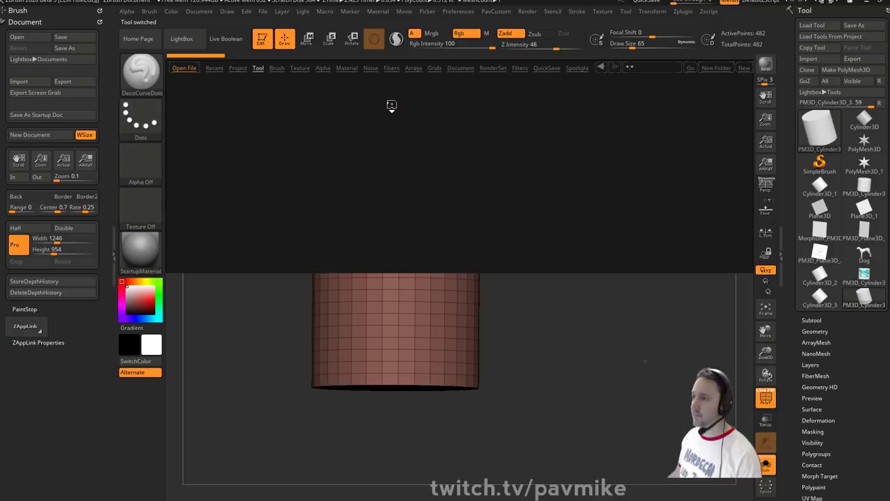
{"action": "left_click", "coordinate": [276, 68]}
{"action": "left_click", "coordinate": [244, 103]}
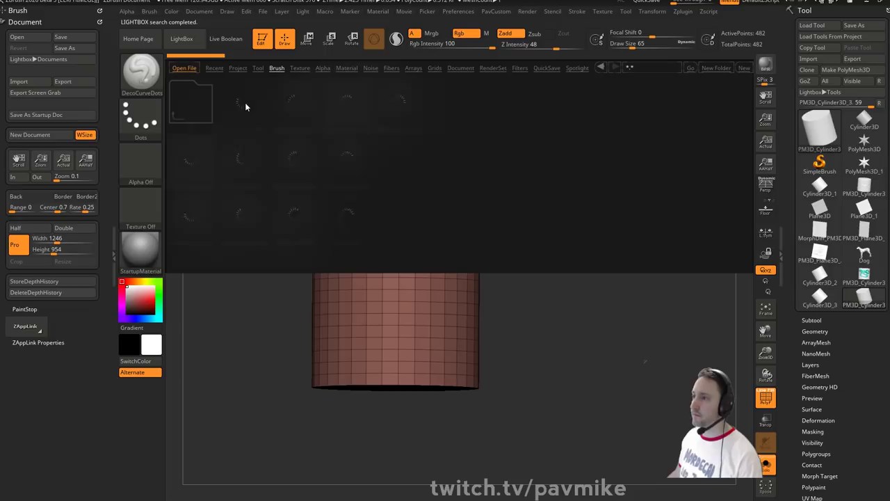
{"action": "double_click", "coordinate": [248, 111]}
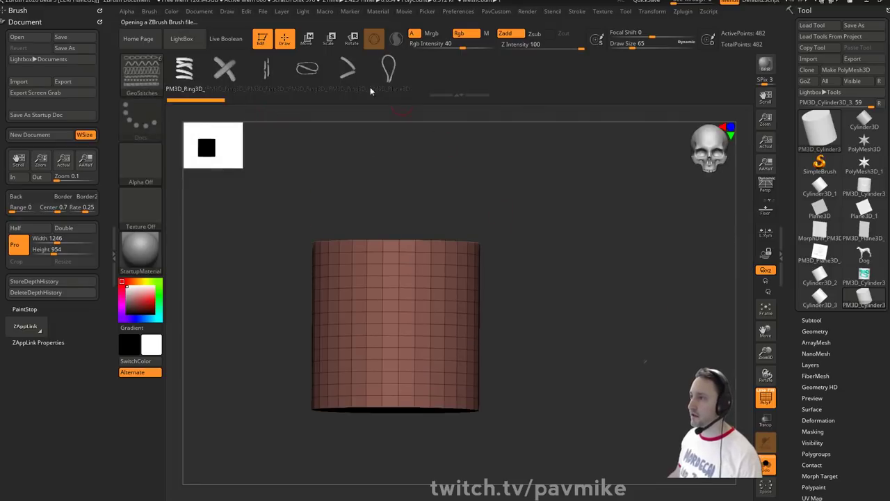
- Draw an S-shaped line of zigzag stitches across the cylinder's side with the fifth GeoStitches mesh
{"action": "right_click_drag", "start_coordinate": [566, 228], "coordinate": [567, 268], "text": "ctrl"}
{"action": "right_click_drag", "start_coordinate": [567, 268], "coordinate": [555, 240], "text": "alt"}
{"action": "mouse_move", "coordinate": [343, 240]}
{"action": "left_mouse_down"}
{"action": "mouse_move", "coordinate": [432, 318]}
{"action": "mouse_move", "coordinate": [471, 306]}
{"action": "left_mouse_up"}
{"action": "left_click_drag", "start_coordinate": [612, 251], "coordinate": [622, 137]}
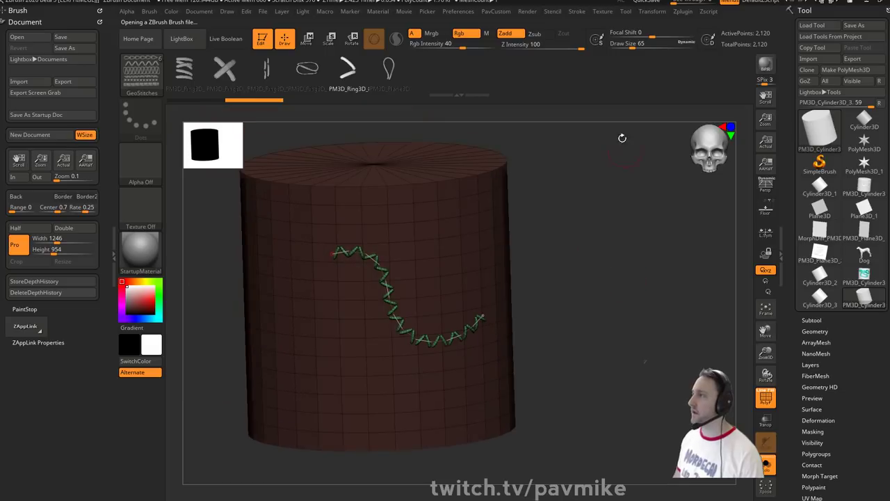
- Dock the Stroke palette between the Brush and Document palettes
{"action": "left_click", "coordinate": [577, 12]}
{"action": "left_click", "coordinate": [573, 25]}
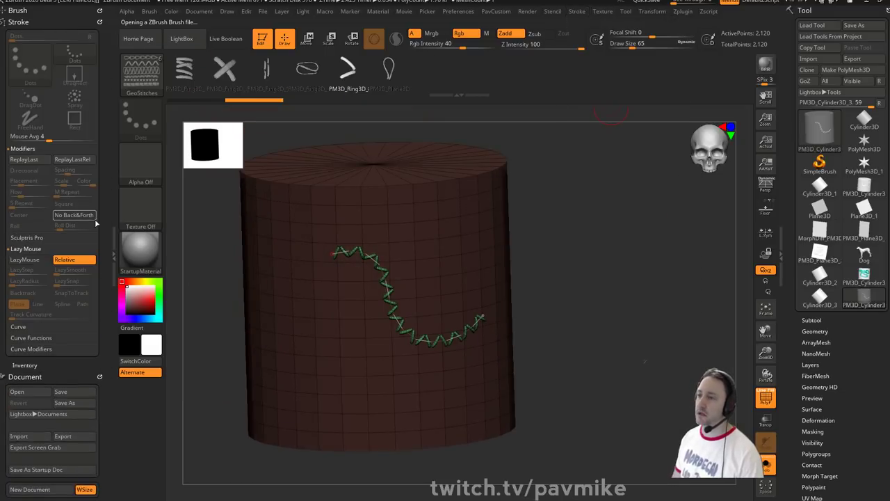
- Undock the Brush and Document palettes and expand the Stroke palette's Curve, Curve Functions and Curve Modifiers groups
{"action": "left_click", "coordinate": [99, 8]}
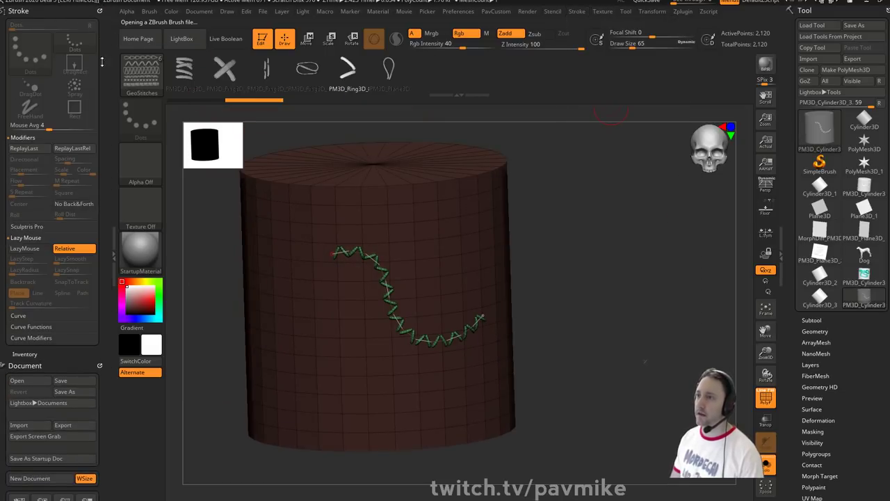
{"action": "left_click", "coordinate": [100, 356]}
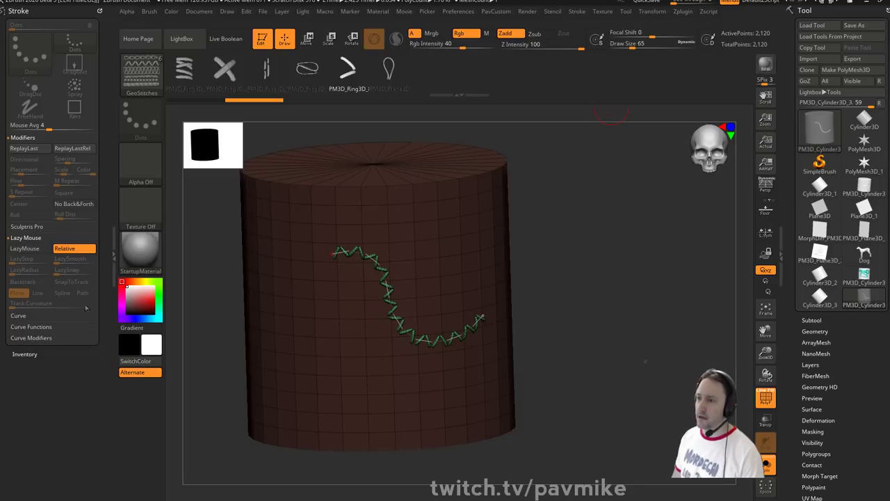
{"action": "left_click", "coordinate": [21, 316], "text": "shift"}
{"action": "left_click", "coordinate": [34, 372]}
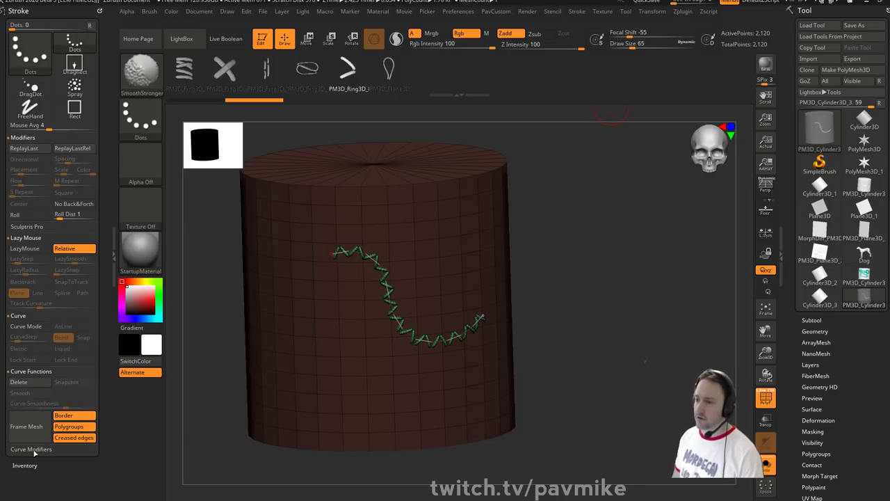
{"action": "left_click", "coordinate": [34, 382]}
{"action": "scroll", "coordinate": [103, 348], "scroll_direction": "down", "scroll_amount": 10}
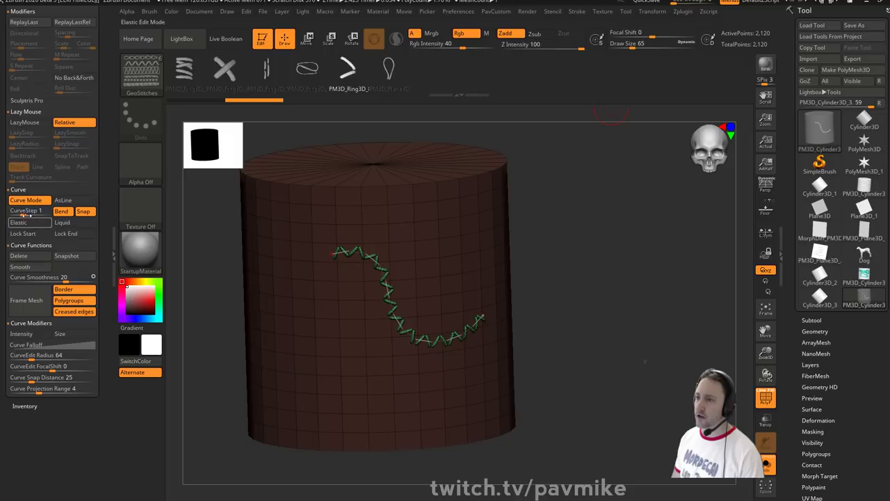
- Set CurveStep to about 2.13, try a longer S-shaped stitch curve, and undo back to the plain cylinder
{"action": "left_click", "coordinate": [28, 213]}
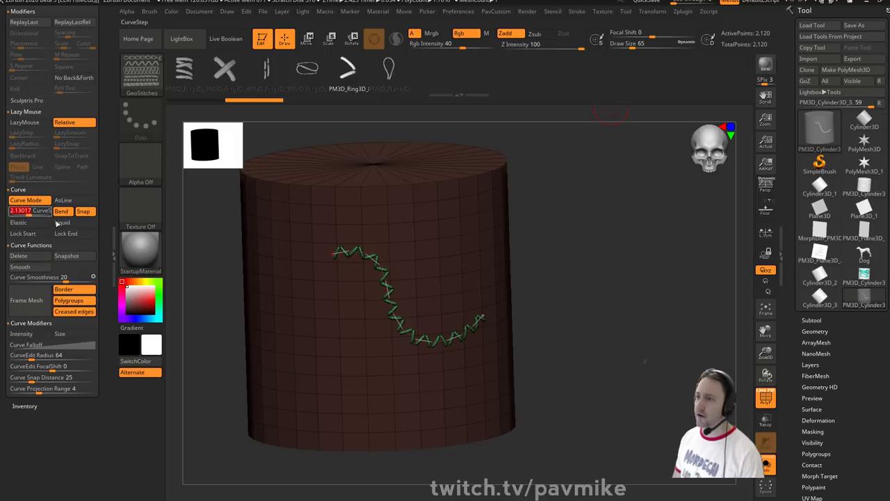
{"action": "left_click", "coordinate": [368, 260]}
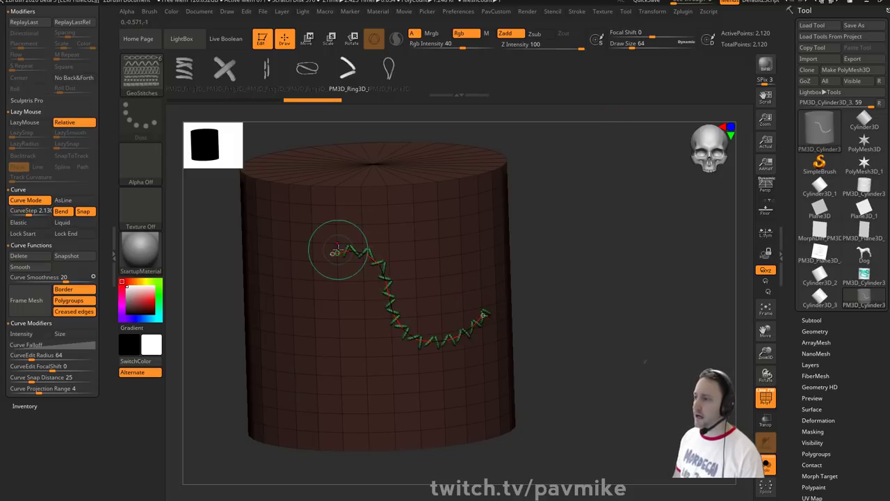
{"action": "mouse_move", "coordinate": [321, 255]}
{"action": "left_mouse_down"}
{"action": "mouse_move", "coordinate": [487, 345]}
{"action": "mouse_move", "coordinate": [566, 259]}
{"action": "left_mouse_up"}
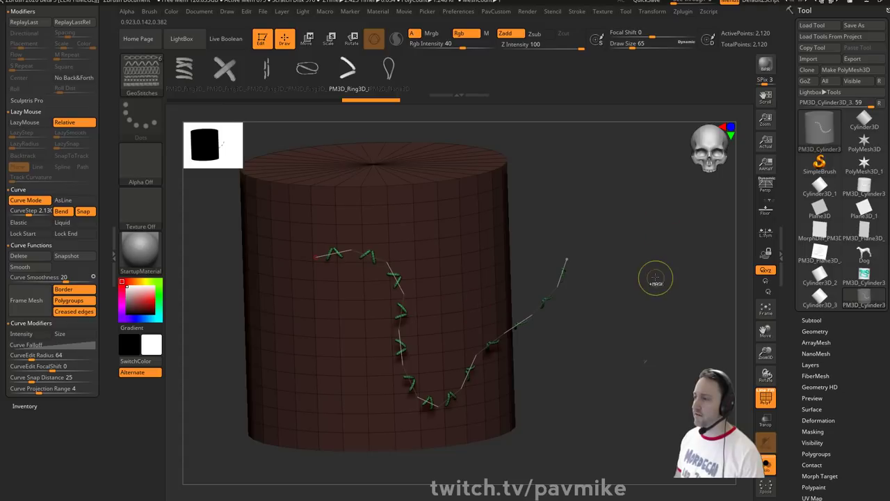
{"action": "key", "text": "ctrl+z"}
{"action": "key", "text": "ctrl+z"}
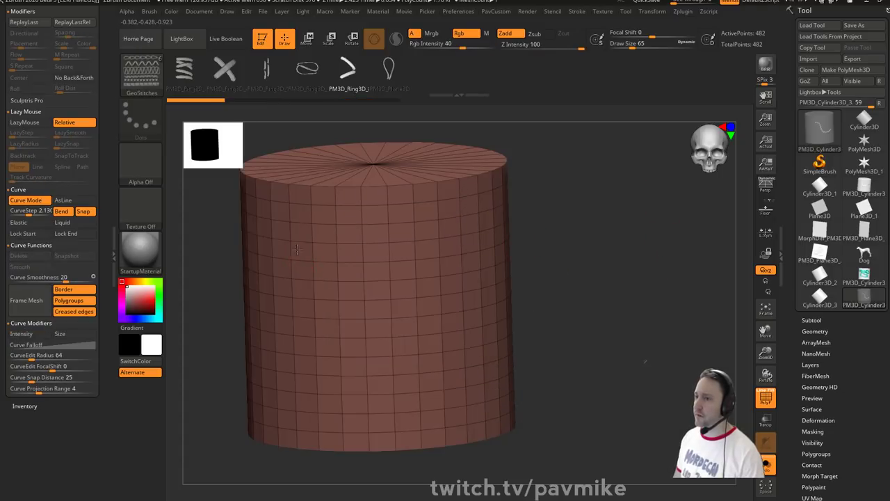
- Try spaced-out stitch curves on the cylinder's side, reducing the draw size to 39, and undo them
{"action": "left_click_drag", "start_coordinate": [303, 259], "coordinate": [416, 344]}
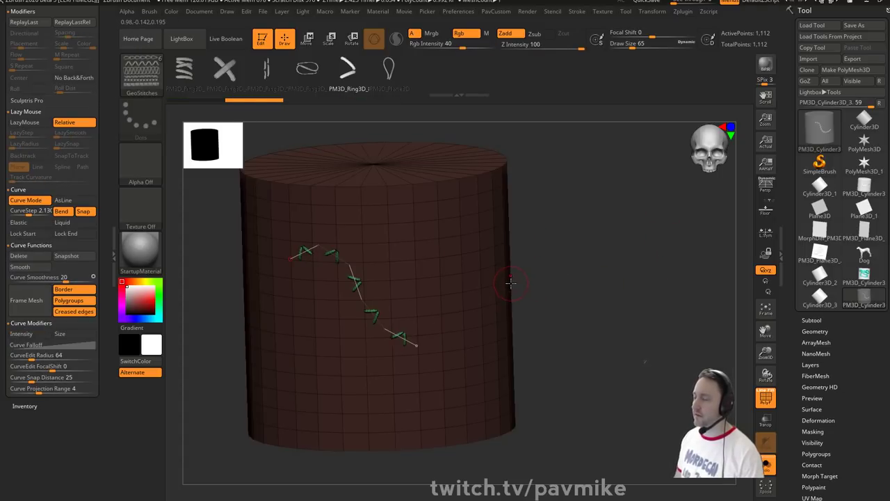
{"action": "key", "text": "ctrl+z"}
{"action": "key", "text": "s"}
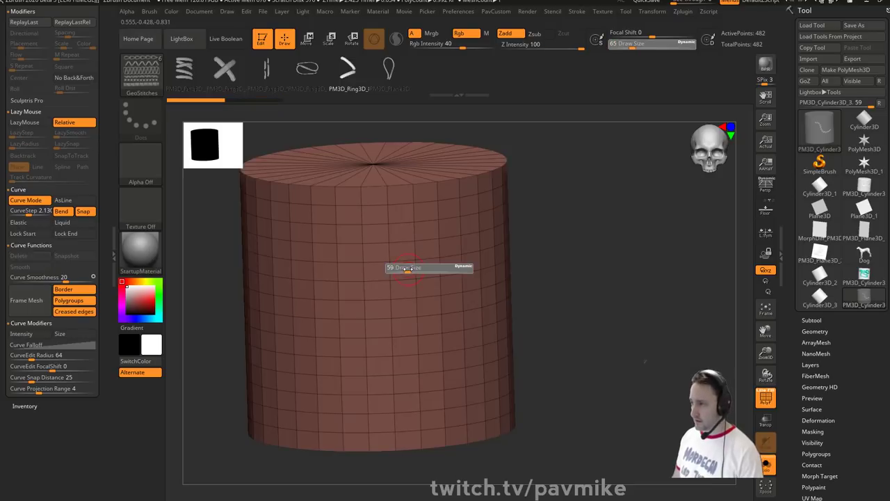
{"action": "left_click_drag", "start_coordinate": [409, 269], "coordinate": [404, 269]}
{"action": "left_click_drag", "start_coordinate": [279, 271], "coordinate": [457, 266]}
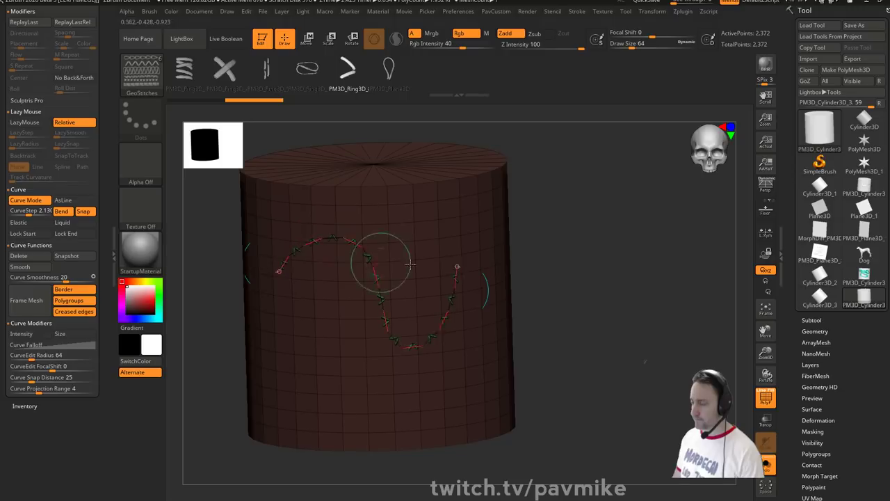
{"action": "left_click_drag", "start_coordinate": [575, 274], "coordinate": [560, 216]}
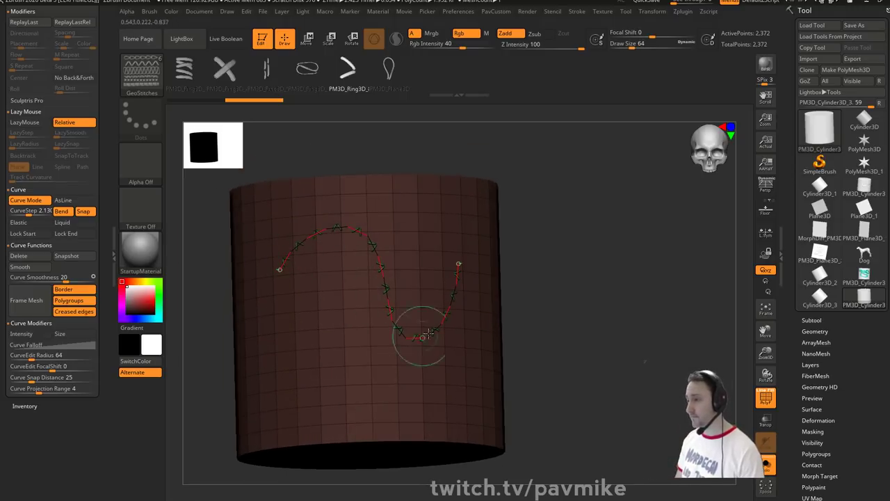
{"action": "mouse_move", "coordinate": [576, 206]}
{"action": "left_mouse_down"}
{"action": "mouse_move", "coordinate": [563, 249]}
{"action": "mouse_move", "coordinate": [540, 239]}
{"action": "mouse_move", "coordinate": [577, 232]}
{"action": "mouse_move", "coordinate": [556, 240]}
{"action": "mouse_move", "coordinate": [569, 245]}
{"action": "mouse_move", "coordinate": [605, 215]}
{"action": "left_mouse_up"}
{"action": "key", "text": "ctrl+z"}
{"action": "key", "text": "ctrl+z"}
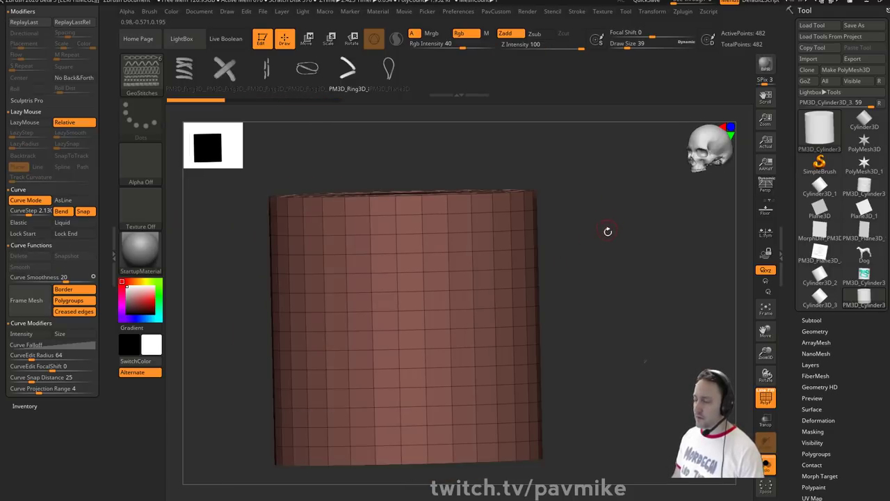
- Subdivide the cylinder four times
{"action": "left_click_drag", "start_coordinate": [634, 245], "coordinate": [592, 247]}
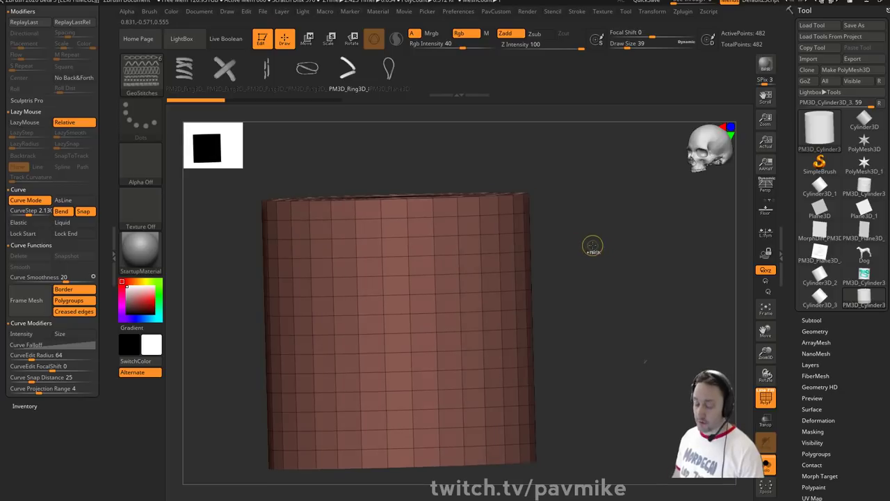
{"action": "key", "text": "ctrl+d"}
{"action": "key", "text": "ctrl+d"}
{"action": "key", "text": "ctrl+d"}
{"action": "key", "text": "ctrl+d"}
- Load the Stitch1 brush from the LightBox brush library
{"action": "key", "text": "b"}
{"action": "key", "text": "g"}
{"action": "key", "text": "s"}
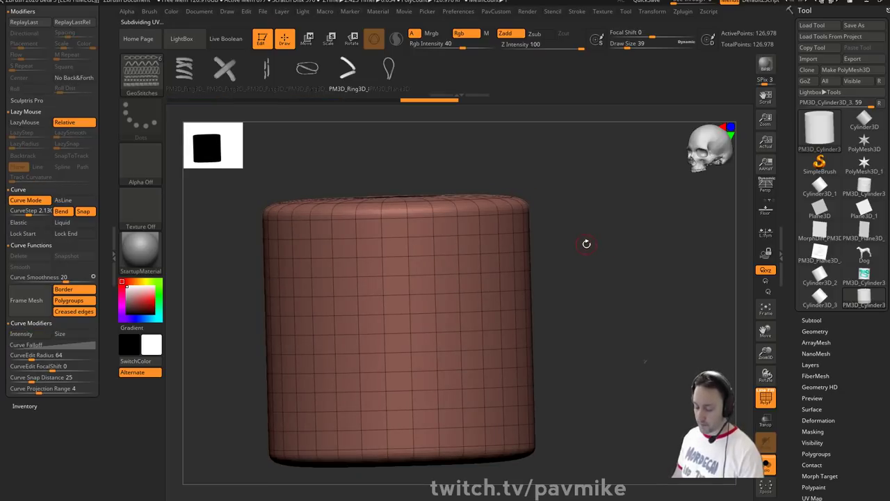
{"action": "key", "text": "comma"}
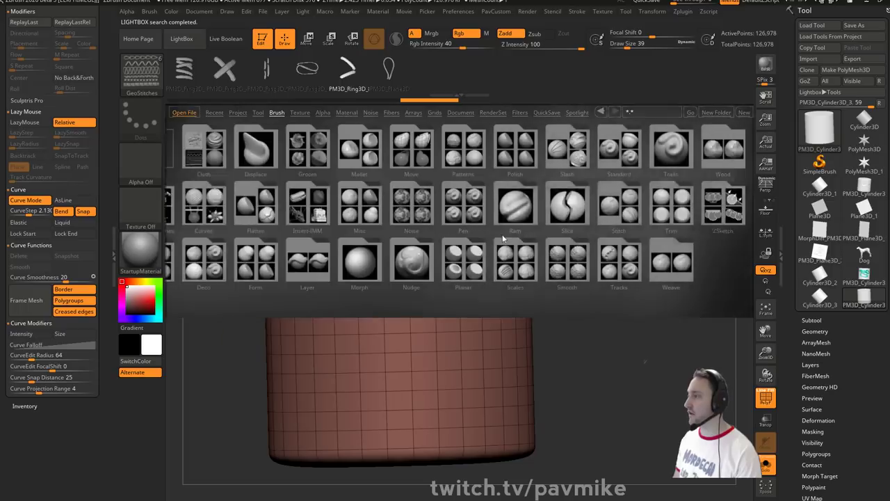
{"action": "double_click", "coordinate": [469, 208]}
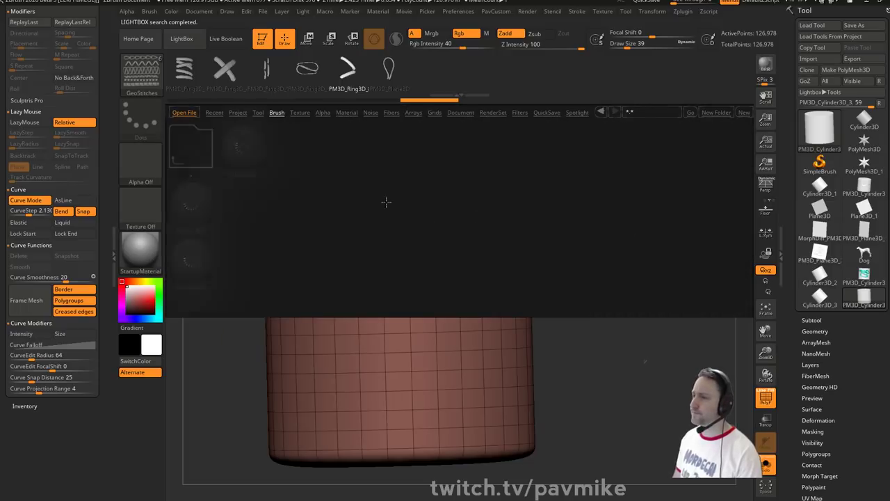
{"action": "double_click", "coordinate": [194, 201]}
- Hide the polyframe and replace the diagonal test stroke with an S-shaped Stitch1 stroke across the cylinder's side
{"action": "left_click_drag", "start_coordinate": [337, 283], "coordinate": [455, 360]}
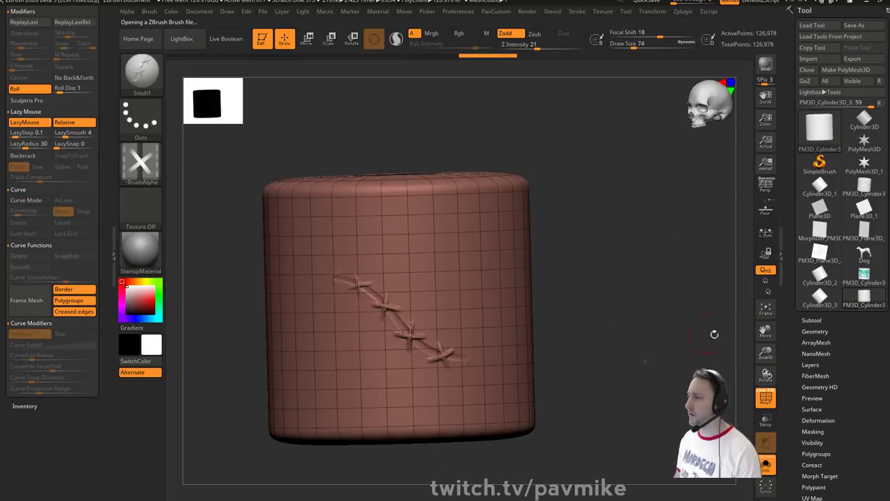
{"action": "left_click", "coordinate": [763, 395]}
{"action": "right_click_drag", "start_coordinate": [644, 332], "coordinate": [608, 301], "text": "ctrl"}
{"action": "key", "text": "ctrl+z"}
{"action": "left_click_drag", "start_coordinate": [317, 277], "coordinate": [515, 340]}
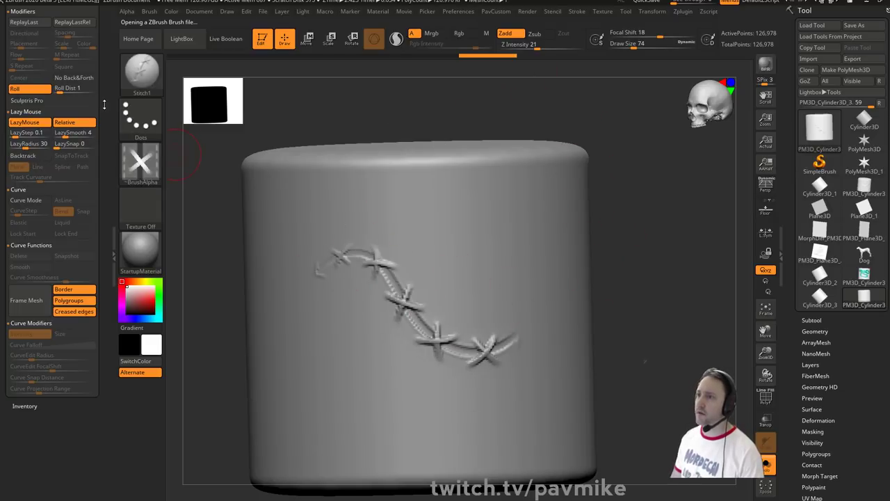
- Set LazyStep to 0.5, try a diagonal stitch stroke above the first one, and undo the stroke
{"action": "scroll", "coordinate": [98, 174], "scroll_direction": "up", "scroll_amount": 3}
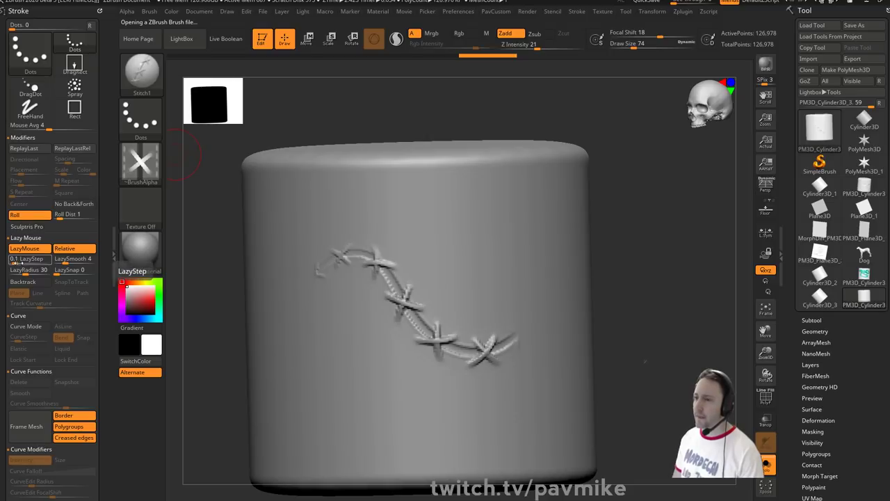
{"action": "left_click", "coordinate": [15, 248]}
{"action": "mouse_move", "coordinate": [379, 208]}
{"action": "left_mouse_down"}
{"action": "mouse_move", "coordinate": [417, 213]}
{"action": "mouse_move", "coordinate": [494, 271]}
{"action": "mouse_move", "coordinate": [625, 294]}
{"action": "mouse_move", "coordinate": [647, 277]}
{"action": "left_mouse_up"}
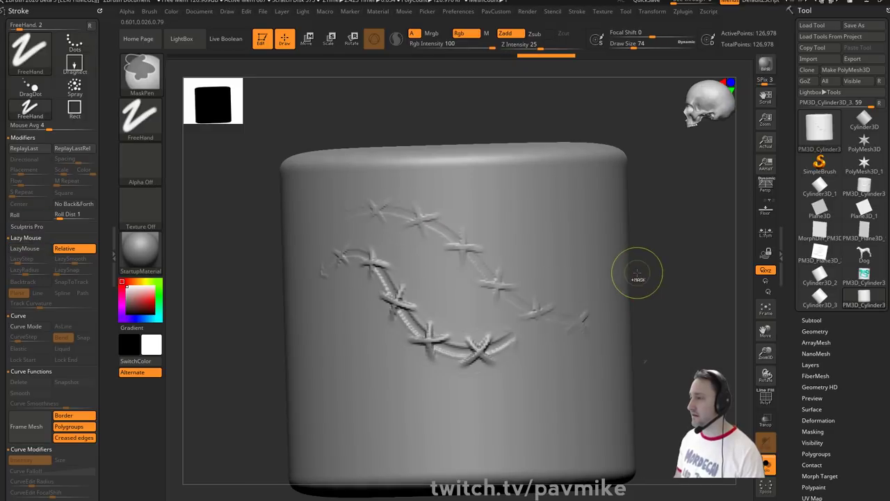
{"action": "key", "text": "ctrl+z"}
- Turn off Roll and draw a diagonal row of stitches above the S-shaped stroke
{"action": "left_click", "coordinate": [575, 12]}
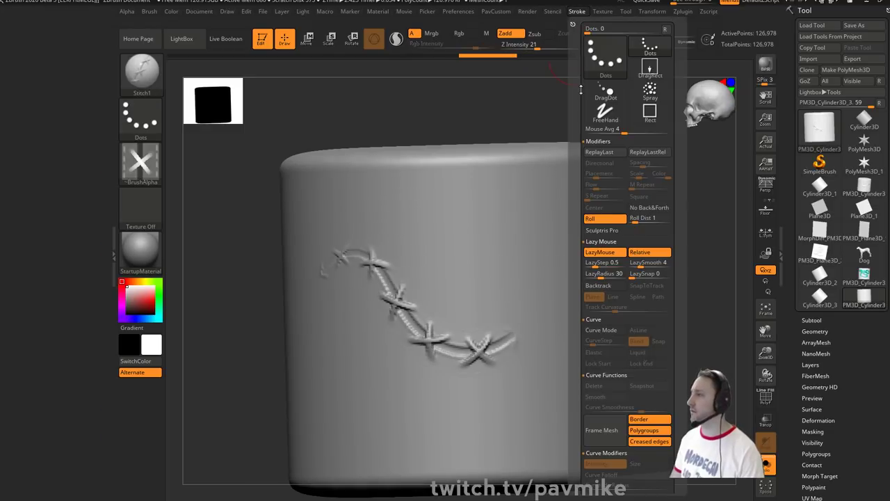
{"action": "left_click", "coordinate": [606, 221]}
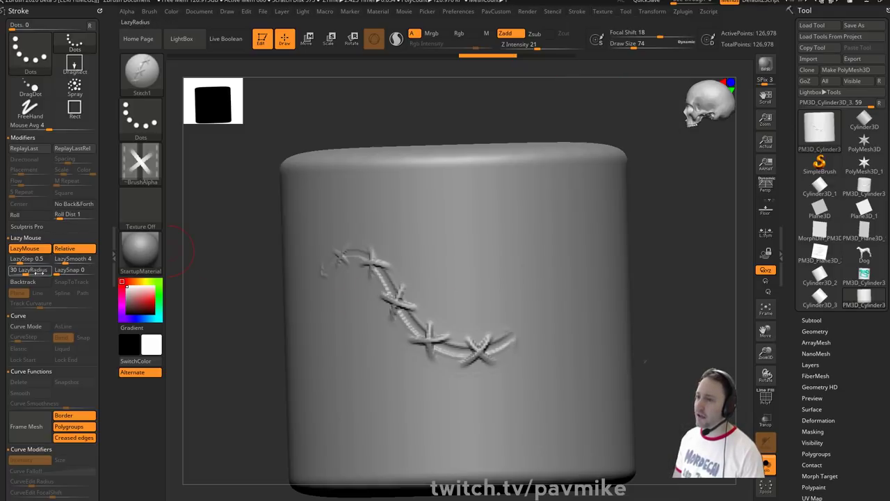
{"action": "left_click_drag", "start_coordinate": [384, 207], "coordinate": [603, 313]}
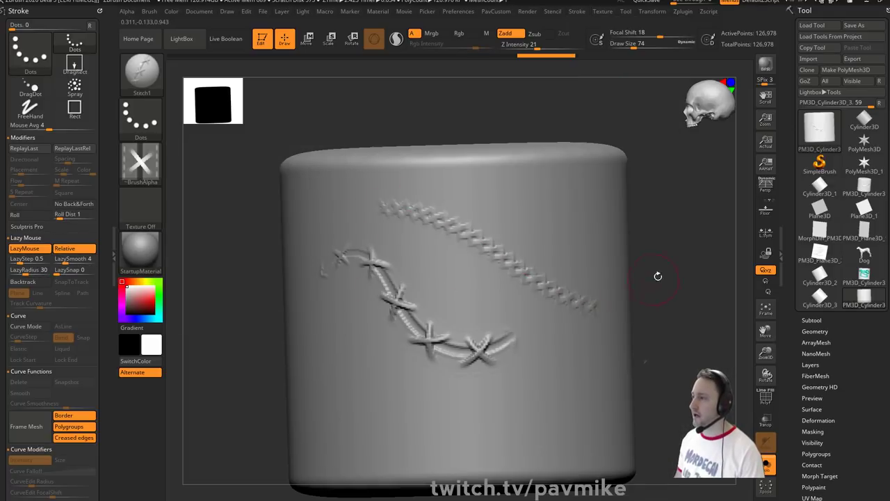
{"action": "left_click_drag", "start_coordinate": [658, 276], "coordinate": [585, 282], "text": "alt"}
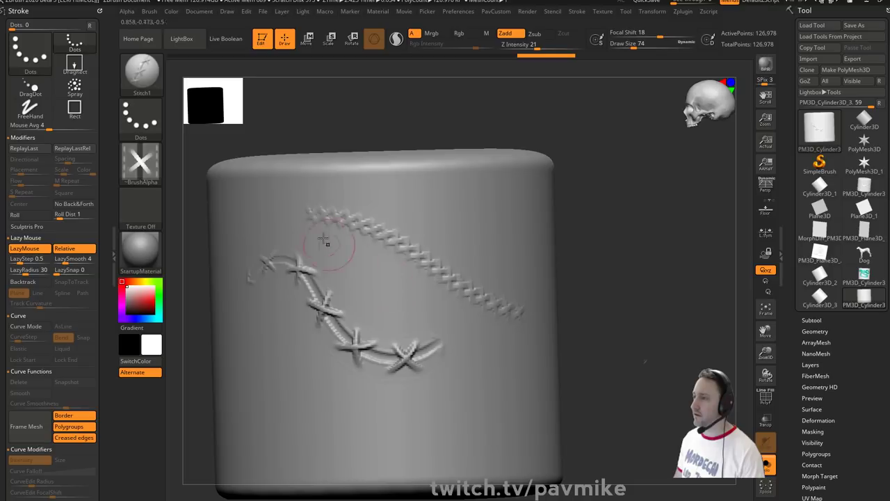
- Raise LazyStep to about 2.76, try a diagonal stitch stroke on the cylinder, and undo the stroke
{"action": "left_click", "coordinate": [32, 259]}
{"action": "left_click_drag", "start_coordinate": [391, 195], "coordinate": [563, 272]}
{"action": "left_click_drag", "start_coordinate": [710, 268], "coordinate": [666, 270]}
{"action": "key", "text": "ctrl+z"}
- Set Z Intensity to 27 and Focal Shift to -43, and place widely spaced cross stitches above the diagonal row
{"action": "left_click", "coordinate": [542, 45]}
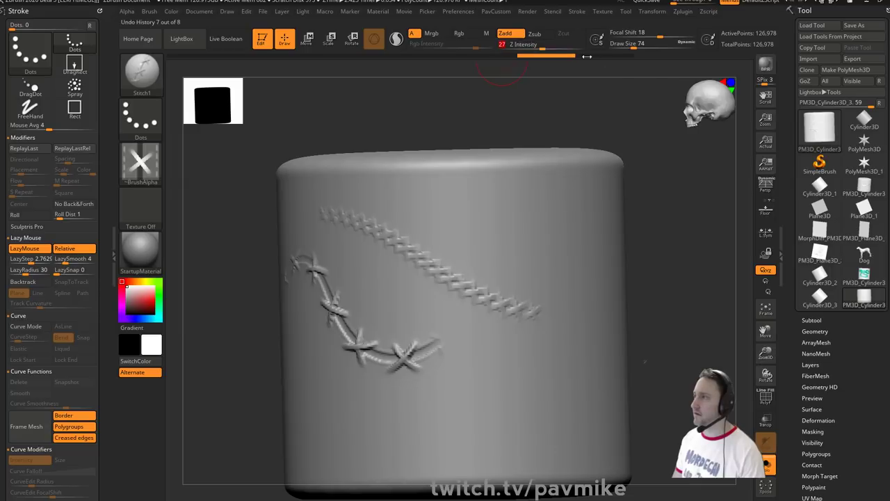
{"action": "left_click", "coordinate": [634, 34]}
{"action": "key", "text": "f"}
{"action": "left_click_drag", "start_coordinate": [648, 189], "coordinate": [580, 192], "text": "alt"}
{"action": "left_click_drag", "start_coordinate": [343, 223], "coordinate": [491, 274]}
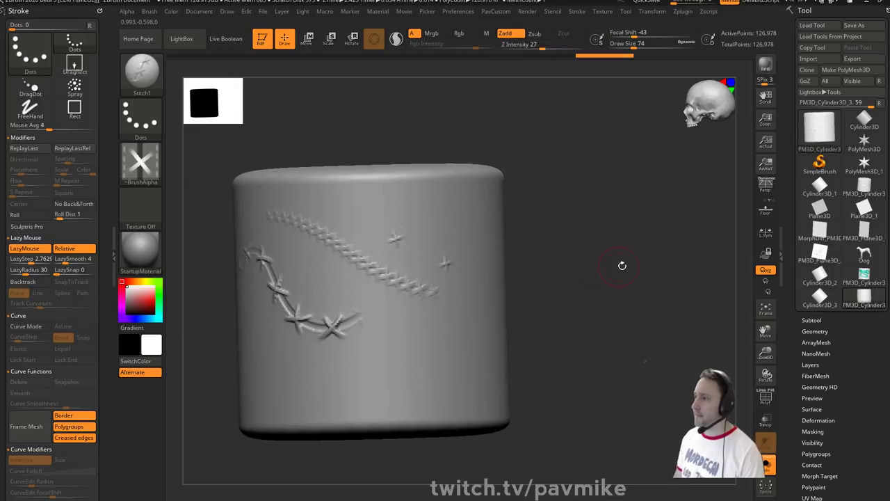
- Set Z Intensity to 41 and LazyStep to about 0.32, and draw a dense S-shaped stitch stroke on the cylinder's empty side
{"action": "left_click_drag", "start_coordinate": [622, 265], "coordinate": [601, 265]}
{"action": "left_click_drag", "start_coordinate": [242, 316], "coordinate": [299, 314]}
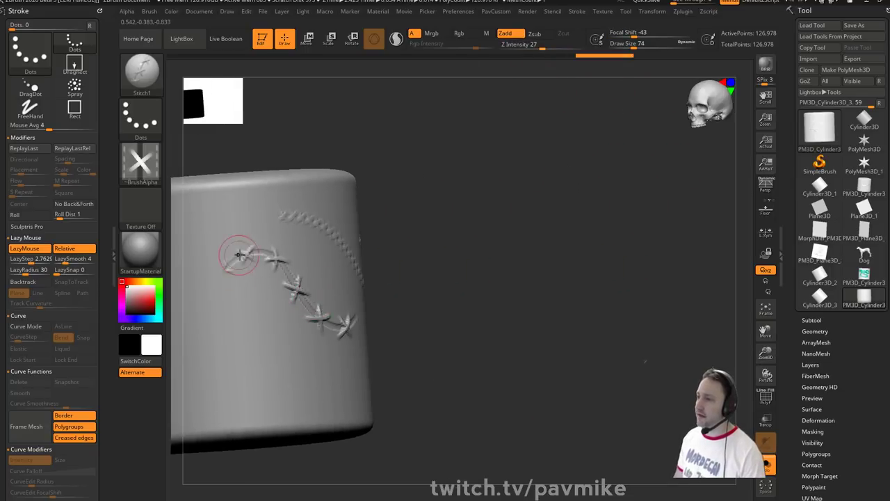
{"action": "left_click_drag", "start_coordinate": [479, 311], "coordinate": [456, 311]}
{"action": "left_click_drag", "start_coordinate": [528, 222], "coordinate": [646, 206], "text": "alt"}
{"action": "left_click_drag", "start_coordinate": [650, 202], "coordinate": [567, 233]}
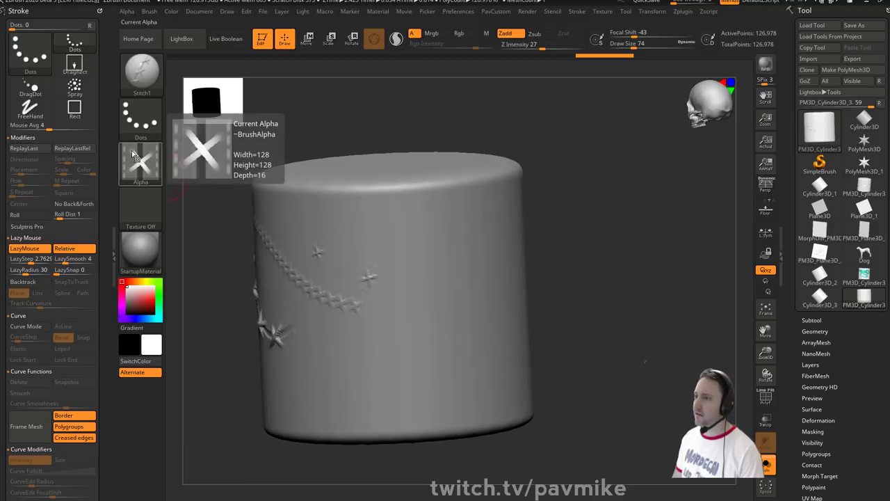
{"action": "left_click_drag", "start_coordinate": [615, 227], "coordinate": [593, 201], "text": "alt"}
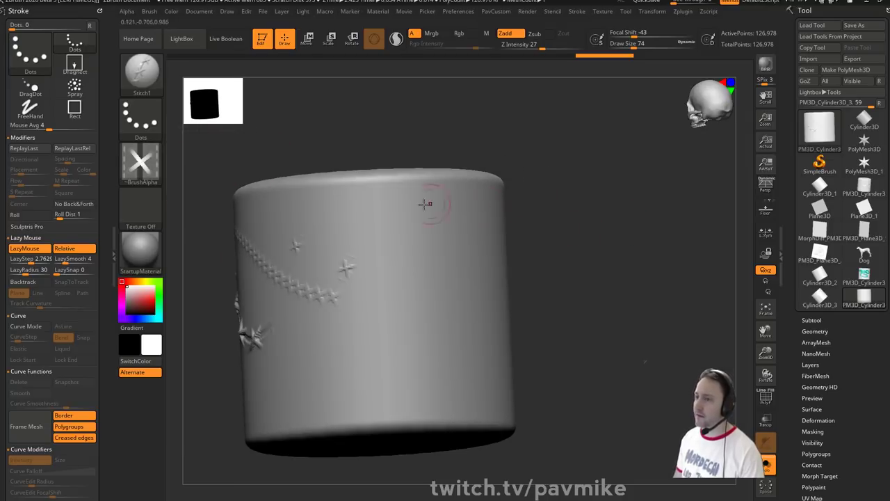
{"action": "left_click", "coordinate": [553, 46]}
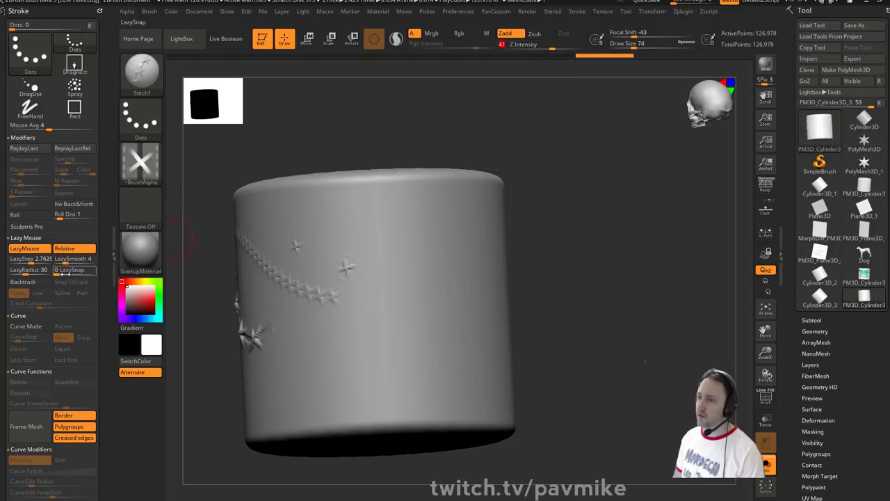
{"action": "left_click_drag", "start_coordinate": [32, 258], "coordinate": [17, 259]}
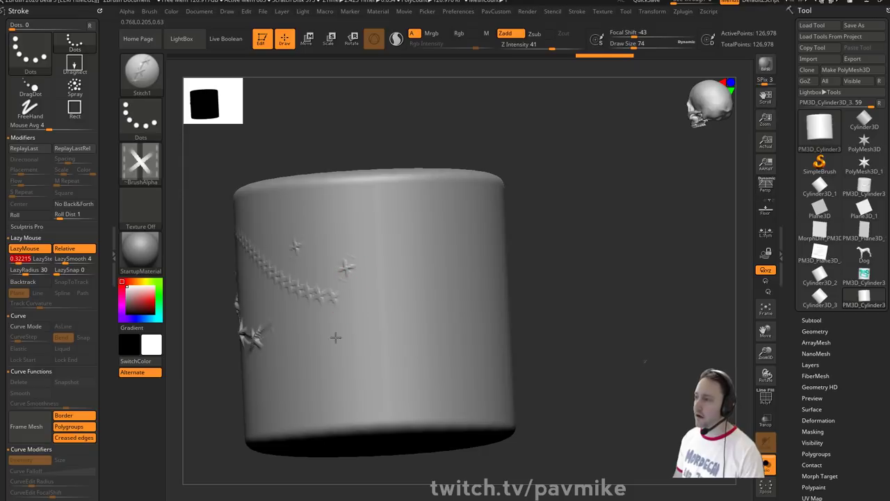
{"action": "left_click_drag", "start_coordinate": [336, 334], "coordinate": [486, 283]}
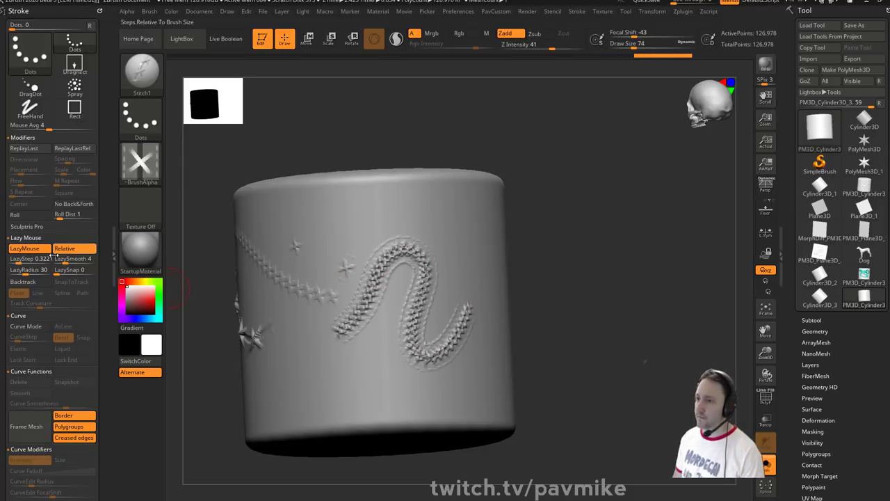
- Set LazyStep to 1 and draw a curved row of separate cross stitches beside the dense S-shaped stroke
{"action": "left_click", "coordinate": [29, 259]}
{"action": "type", "text": "1"}
{"action": "key", "text": "Return"}
{"action": "left_click_drag", "start_coordinate": [554, 189], "coordinate": [518, 195]}
{"action": "mouse_move", "coordinate": [390, 213]}
{"action": "left_mouse_down"}
{"action": "mouse_move", "coordinate": [417, 220]}
{"action": "mouse_move", "coordinate": [538, 301]}
{"action": "mouse_move", "coordinate": [484, 387]}
{"action": "left_mouse_up"}
- Set LazyStep to about 1.79 and draw a descending row of widely spaced cross stitches across the cylinder's empty side
{"action": "left_click_drag", "start_coordinate": [665, 286], "coordinate": [551, 281]}
{"action": "left_click", "coordinate": [27, 260]}
{"action": "right_click_drag", "start_coordinate": [368, 201], "coordinate": [333, 222]}
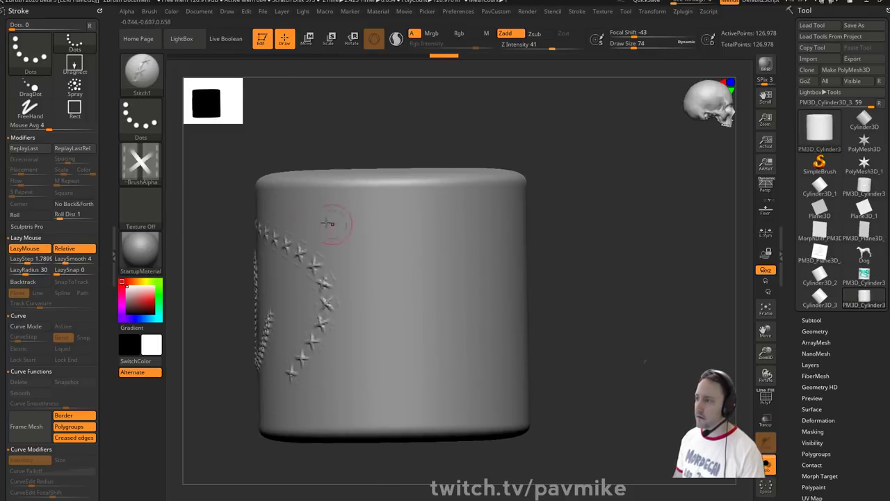
{"action": "mouse_move", "coordinate": [337, 226]}
{"action": "left_mouse_down"}
{"action": "mouse_move", "coordinate": [428, 291]}
{"action": "mouse_move", "coordinate": [526, 258]}
{"action": "left_mouse_up"}
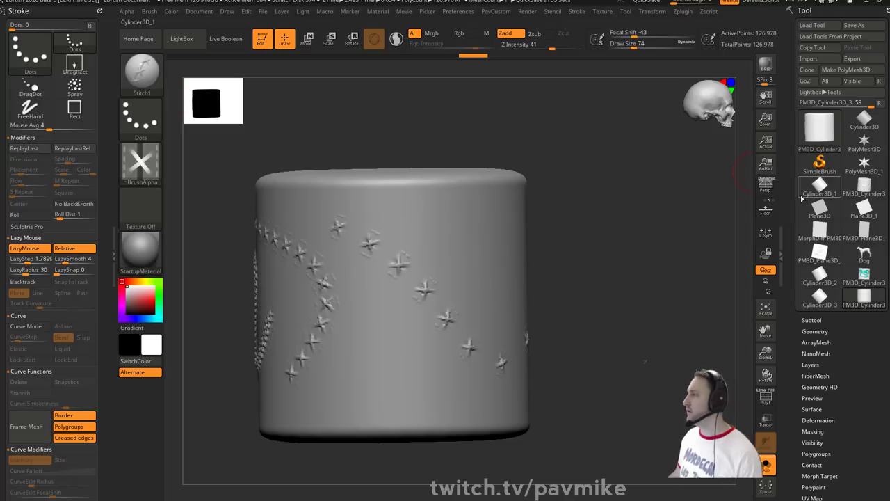
- Open the MeshIntegrity options in the tool's geometry settings and check the stitched cylinder's mesh integrity
{"action": "left_click_drag", "start_coordinate": [789, 313], "coordinate": [789, 76]}
{"action": "left_click", "coordinate": [815, 96], "text": "shift"}
{"action": "left_click_drag", "start_coordinate": [824, 314], "coordinate": [825, 163]}
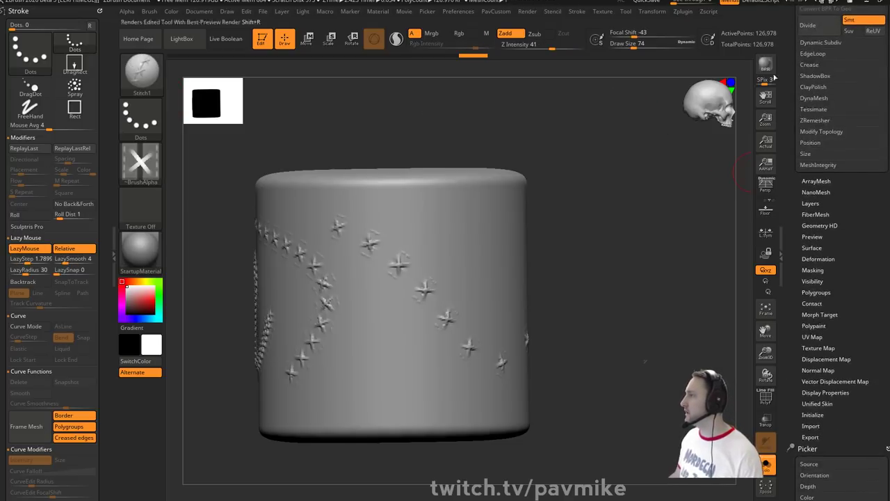
{"action": "left_click", "coordinate": [818, 165]}
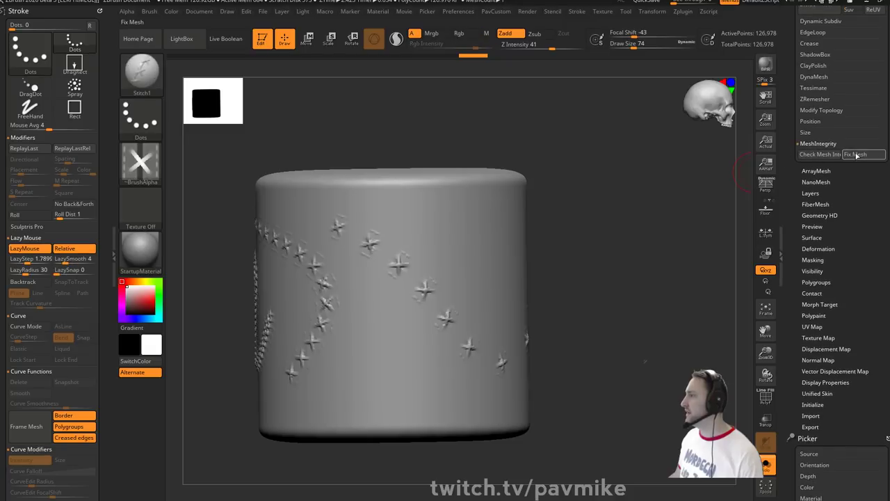
{"action": "left_click", "coordinate": [835, 153]}
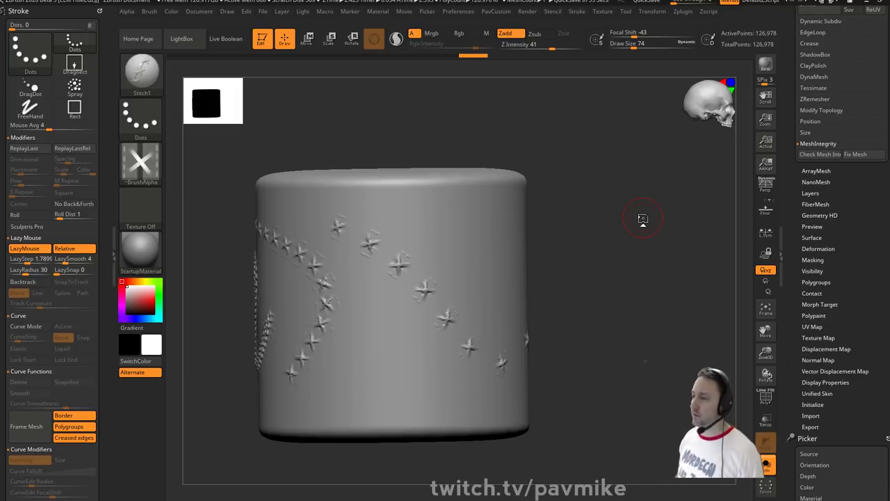
{"action": "left_click", "coordinate": [823, 154]}
{"action": "left_click_drag", "start_coordinate": [641, 134], "coordinate": [640, 195]}
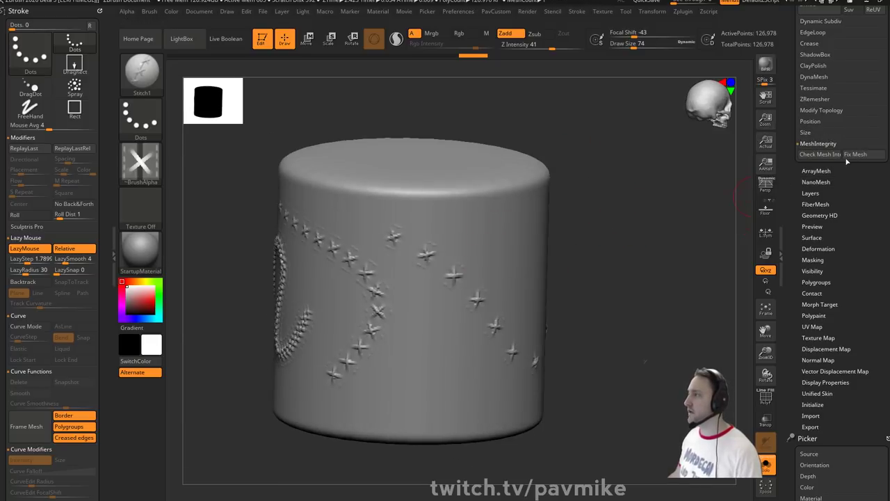
{"action": "mouse_move", "coordinate": [650, 250]}
{"action": "left_mouse_down"}
{"action": "mouse_move", "coordinate": [677, 211]}
{"action": "mouse_move", "coordinate": [664, 247]}
{"action": "left_mouse_up"}
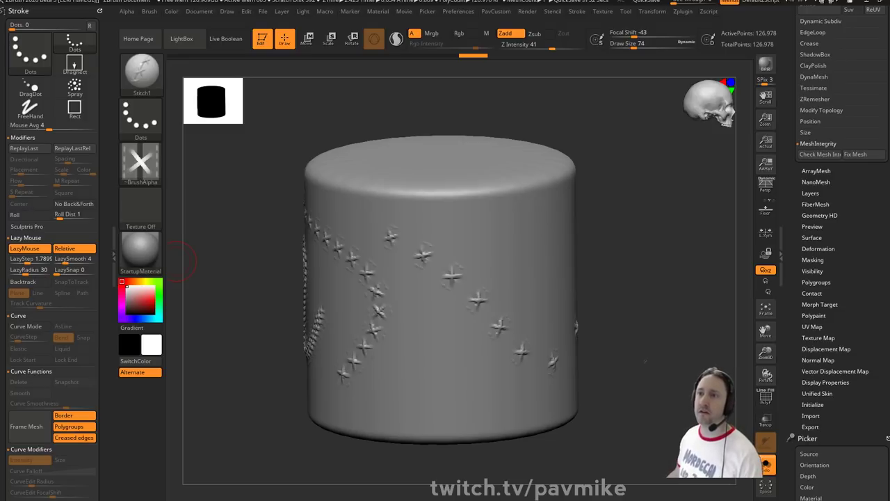
{"action": "left_click_drag", "start_coordinate": [725, 111], "coordinate": [585, 113]}
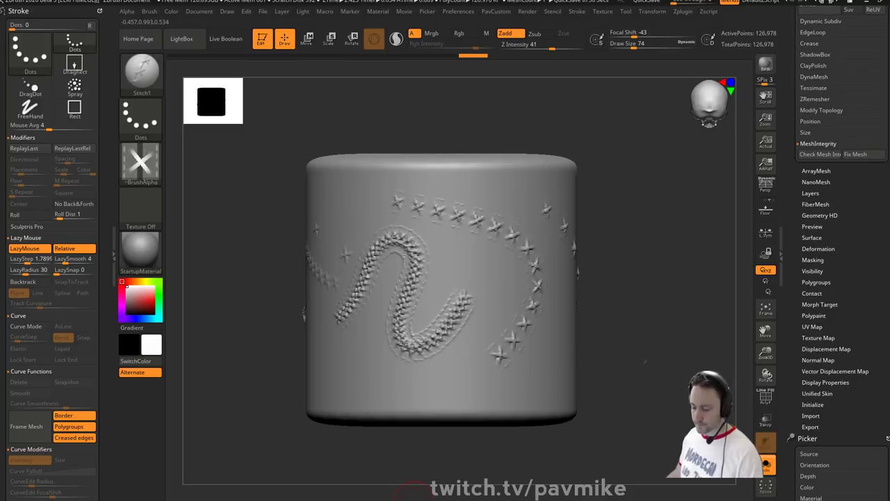
- Switch to the browser, open the Livestream Full Episodes playlist on the YouTube channel, and return to the channel page
{"action": "left_click_drag", "start_coordinate": [513, 500], "coordinate": [512, 267]}
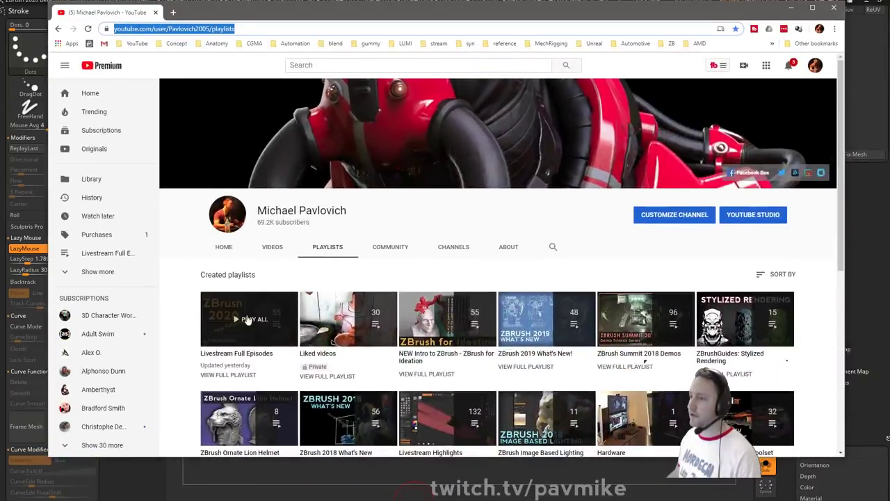
{"action": "left_click", "coordinate": [239, 354]}
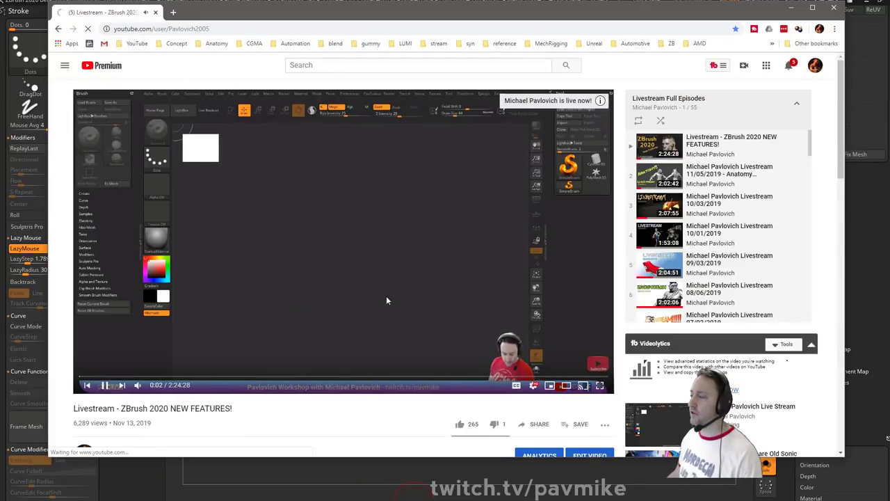
{"action": "key", "text": "alt+Left"}
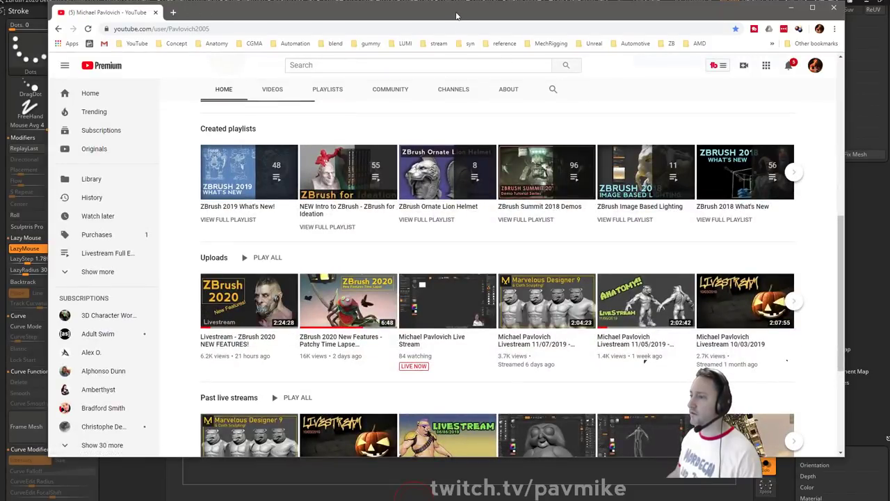
{"action": "left_click_drag", "start_coordinate": [457, 16], "coordinate": [457, 0]}
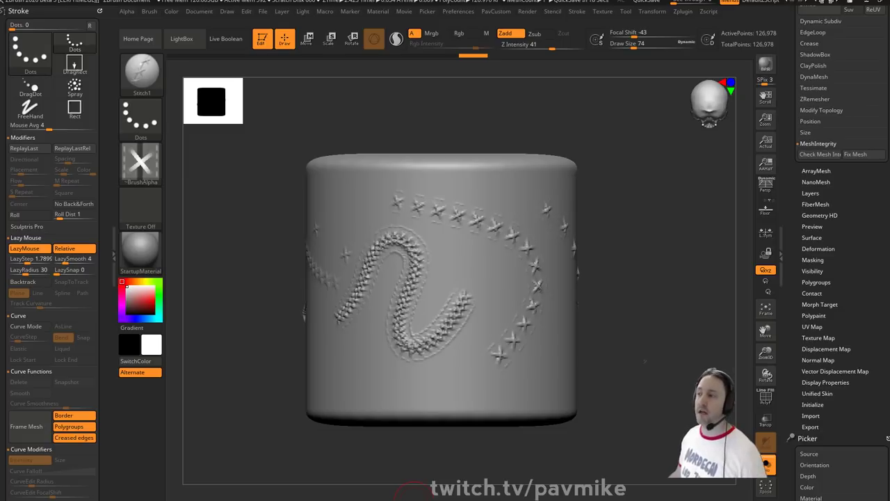
- Switch to ZBrush and return the stitched cylinder to its undivided low-poly state
{"action": "scroll", "coordinate": [784, 182], "scroll_direction": "up", "scroll_amount": 5}
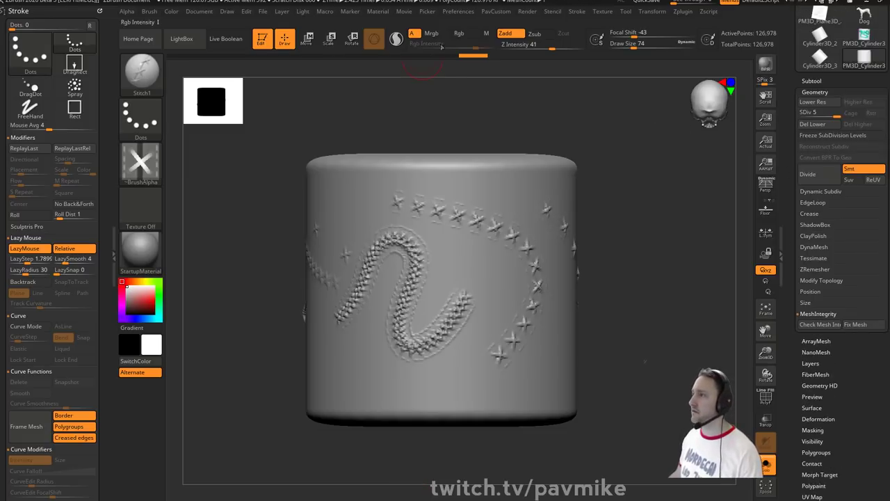
{"action": "key", "text": "shift+d"}
{"action": "key", "text": "shift+d"}
{"action": "key", "text": "shift+d"}
{"action": "key", "text": "shift+d"}
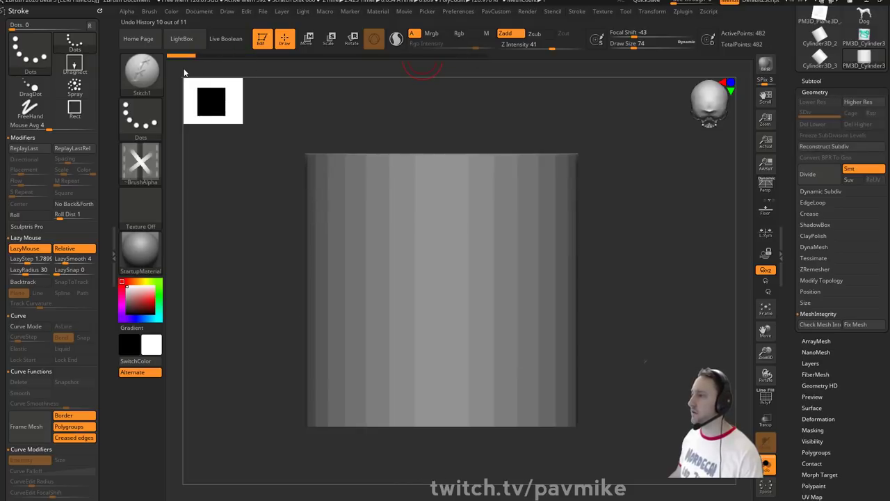
- With the polyframe displayed, group the cylinder's polygons by normals and isolate its side wall
{"action": "left_click", "coordinate": [767, 398]}
{"action": "left_click_drag", "start_coordinate": [598, 230], "coordinate": [636, 232]}
{"action": "key", "text": "space"}
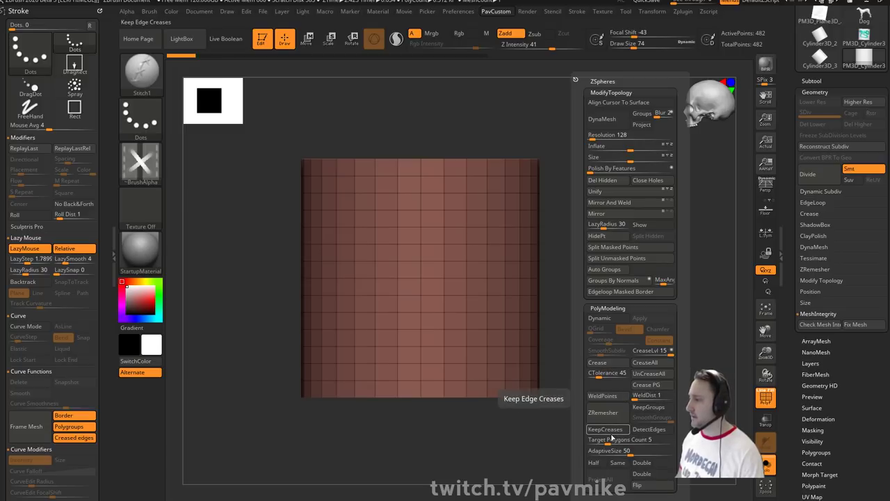
{"action": "left_click", "coordinate": [614, 280]}
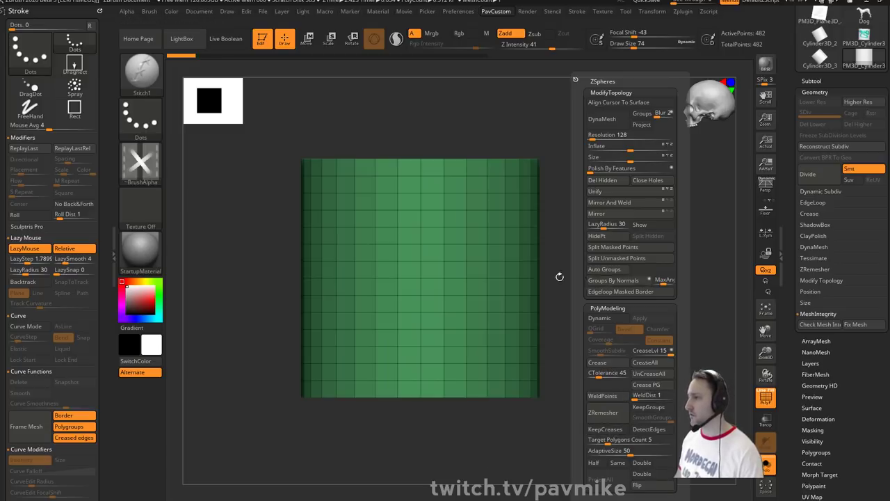
{"action": "mouse_move", "coordinate": [626, 222]}
{"action": "left_mouse_down", "text": "alt"}
{"action": "mouse_move", "coordinate": [629, 271]}
{"action": "mouse_move", "coordinate": [590, 277]}
{"action": "mouse_move", "coordinate": [538, 250]}
{"action": "left_mouse_up", "text": "alt"}
{"action": "left_click", "coordinate": [541, 244], "text": "ctrl+shift"}
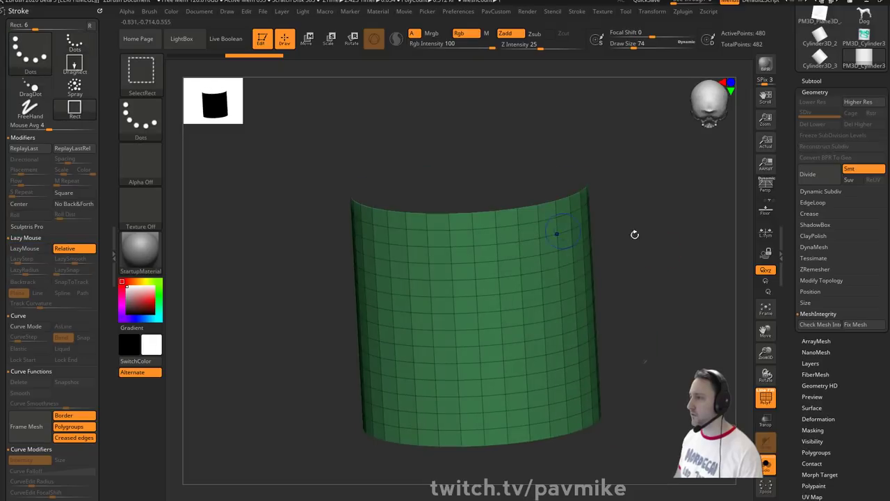
- Use ZModeler with SelectLasso to hide one vertical polygon strip, regroup the remaining side wall, and unhide the whole cylinder
{"action": "left_click_drag", "start_coordinate": [636, 235], "coordinate": [640, 244], "text": "shift"}
{"action": "key", "text": "b"}
{"action": "key", "text": "z"}
{"action": "key", "text": "m"}
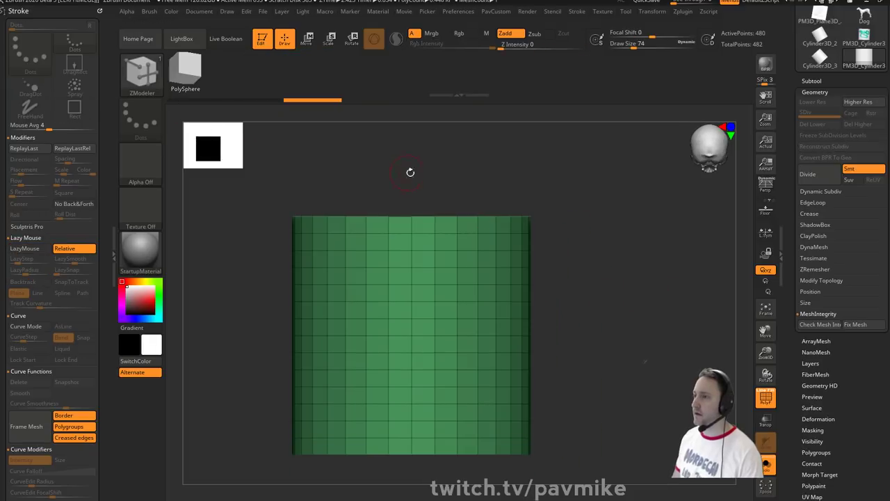
{"action": "left_click", "coordinate": [148, 77], "text": "ctrl+shift"}
{"action": "left_click", "coordinate": [417, 134], "text": "ctrl+shift"}
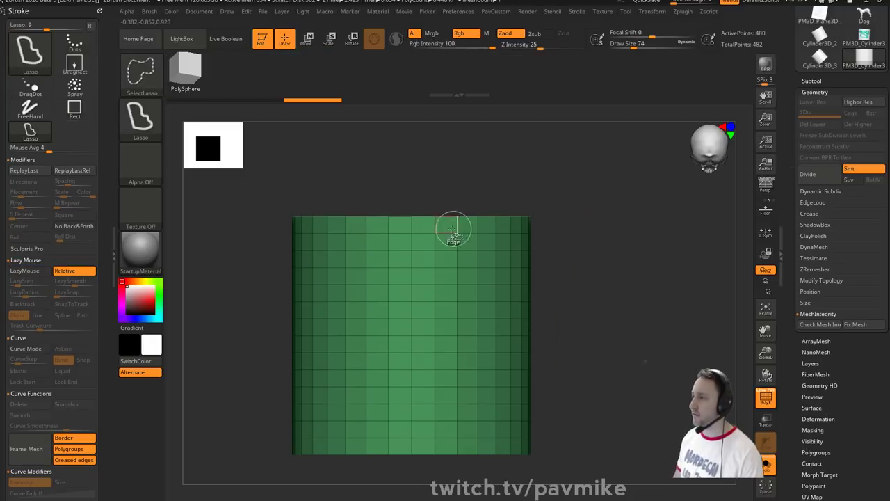
{"action": "left_click", "coordinate": [445, 233], "text": "ctrl+shift"}
{"action": "key", "text": "space"}
{"action": "left_click", "coordinate": [621, 272]}
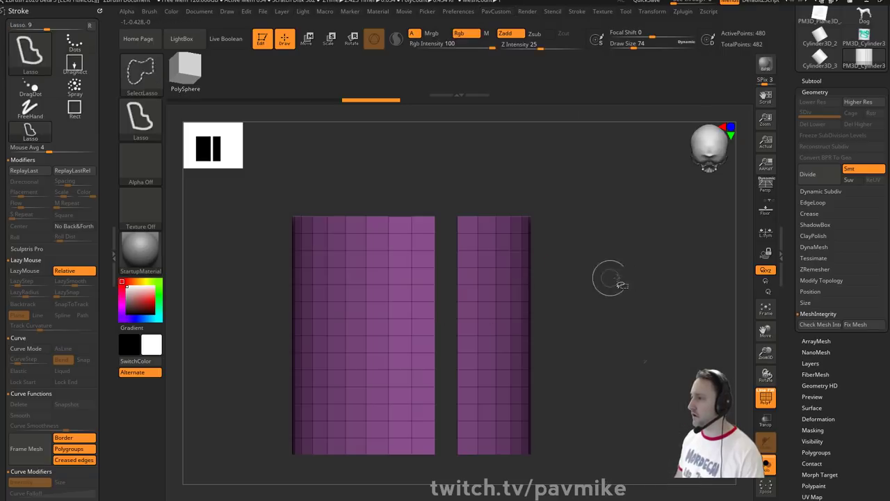
{"action": "left_click", "coordinate": [612, 276], "text": "ctrl+shift"}
- Examine the cylinder's cap, side and vertical strip polygroups from several angles
{"action": "left_click_drag", "start_coordinate": [615, 236], "coordinate": [597, 170]}
{"action": "mouse_move", "coordinate": [609, 201]}
{"action": "left_mouse_down"}
{"action": "mouse_move", "coordinate": [620, 273]}
{"action": "mouse_move", "coordinate": [633, 249]}
{"action": "left_mouse_up"}
{"action": "key", "text": "s"}
{"action": "mouse_move", "coordinate": [630, 251]}
{"action": "left_mouse_down"}
{"action": "mouse_move", "coordinate": [629, 225]}
{"action": "mouse_move", "coordinate": [677, 246]}
{"action": "mouse_move", "coordinate": [650, 230]}
{"action": "mouse_move", "coordinate": [638, 263]}
{"action": "mouse_move", "coordinate": [609, 207]}
{"action": "left_mouse_up"}
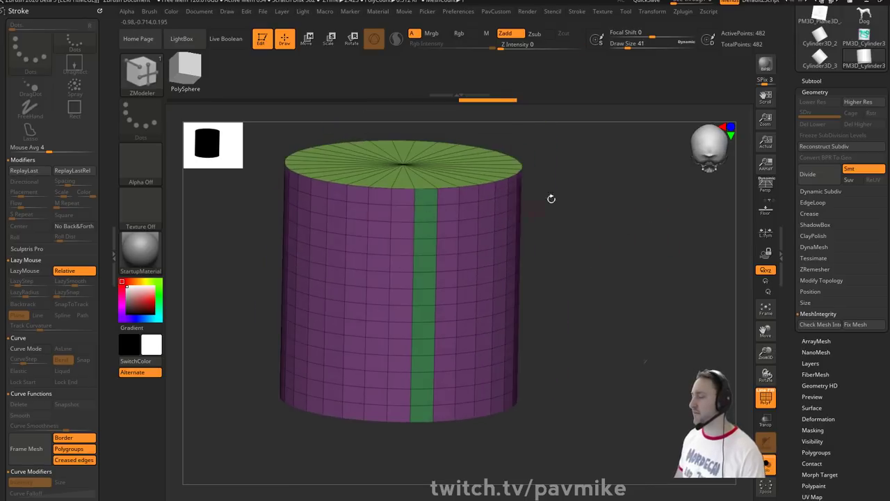
{"action": "mouse_move", "coordinate": [550, 199]}
{"action": "left_mouse_down"}
{"action": "mouse_move", "coordinate": [605, 215]}
{"action": "mouse_move", "coordinate": [564, 201]}
{"action": "left_mouse_up"}
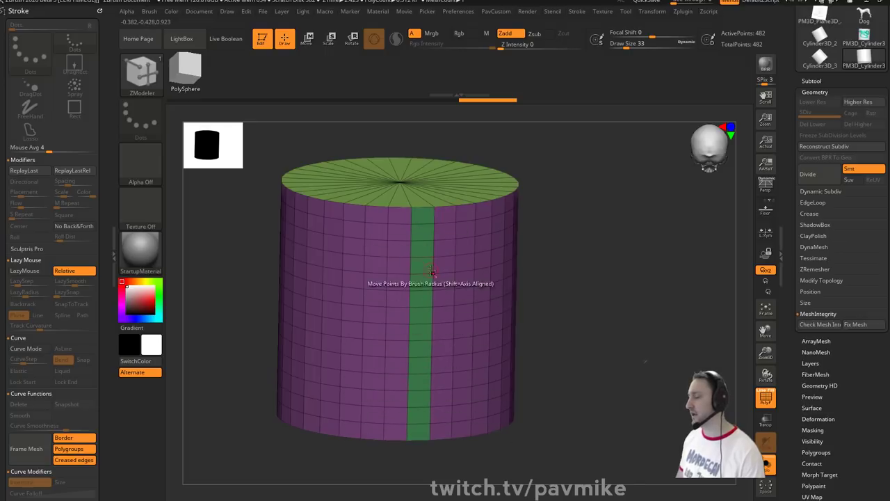
{"action": "mouse_move", "coordinate": [572, 347]}
{"action": "left_mouse_down", "text": "alt"}
{"action": "mouse_move", "coordinate": [614, 292]}
{"action": "mouse_move", "coordinate": [627, 257]}
{"action": "left_mouse_up", "text": "alt"}
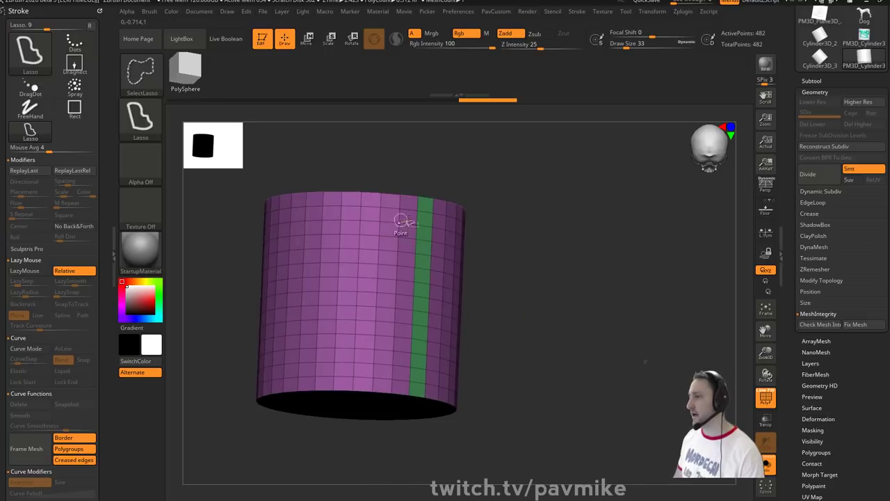
{"action": "mouse_move", "coordinate": [487, 229]}
{"action": "left_mouse_down"}
{"action": "mouse_move", "coordinate": [522, 232]}
{"action": "mouse_move", "coordinate": [544, 211]}
{"action": "mouse_move", "coordinate": [547, 236]}
{"action": "left_mouse_up"}
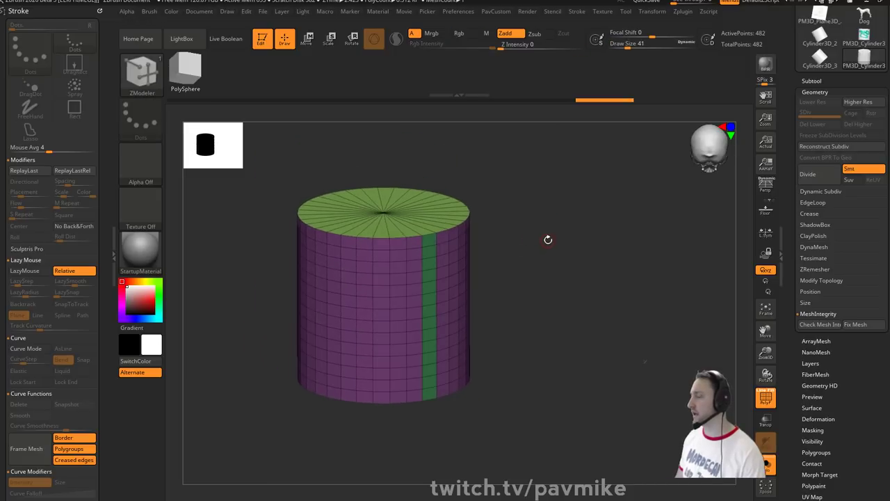
{"action": "left_click_drag", "start_coordinate": [515, 211], "coordinate": [416, 255]}
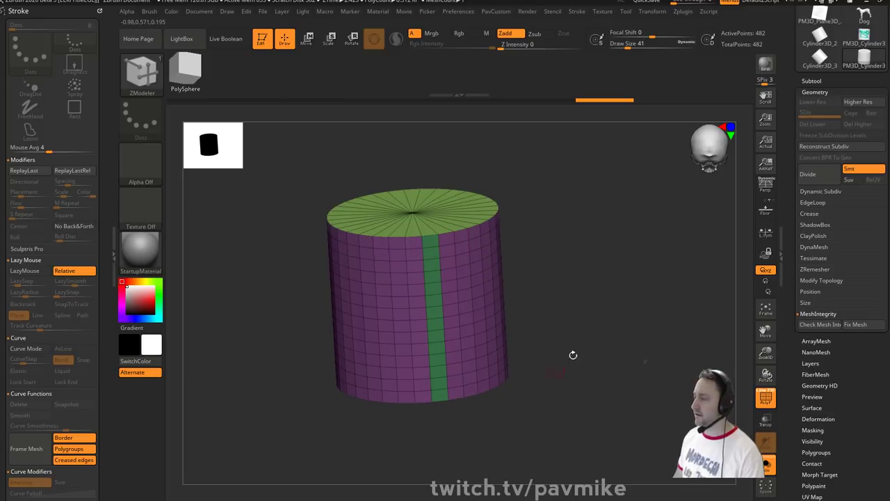
{"action": "left_click_drag", "start_coordinate": [573, 355], "coordinate": [586, 260], "text": "shift"}
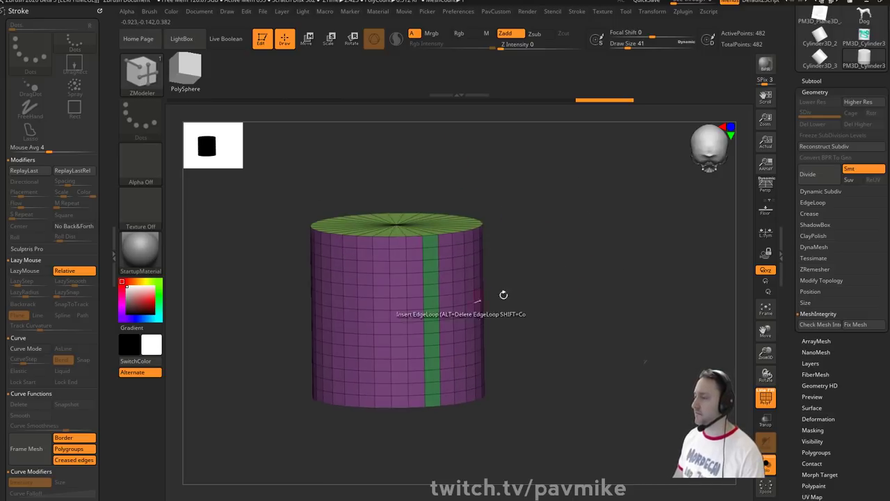
{"action": "left_click_drag", "start_coordinate": [503, 295], "coordinate": [580, 259]}
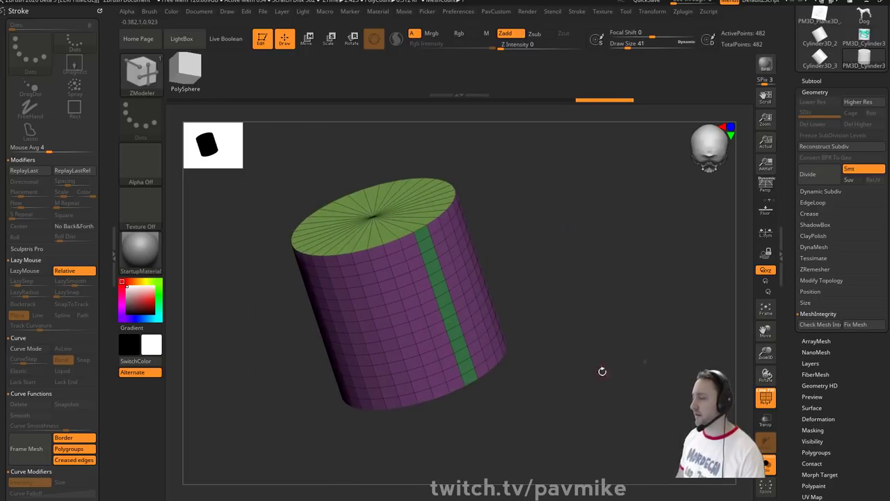
{"action": "left_click_drag", "start_coordinate": [603, 370], "coordinate": [434, 215]}
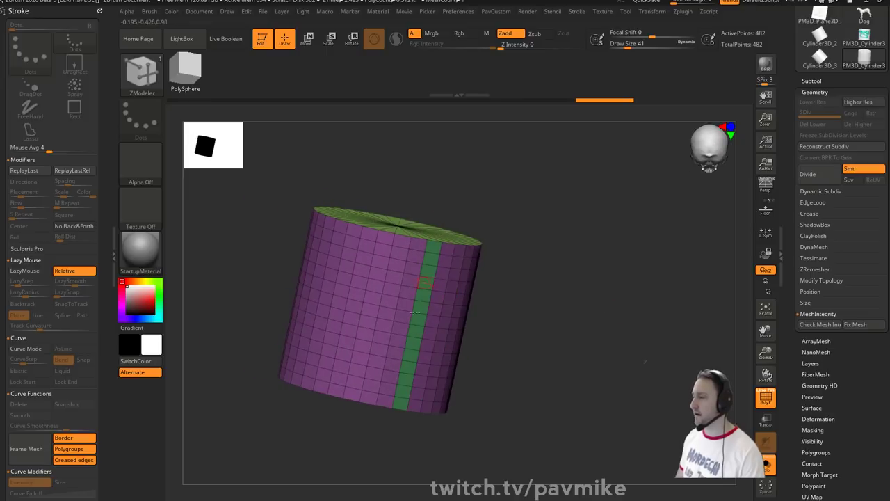
{"action": "mouse_move", "coordinate": [587, 272]}
{"action": "left_mouse_down"}
{"action": "mouse_move", "coordinate": [598, 248]}
{"action": "mouse_move", "coordinate": [600, 283]}
{"action": "left_mouse_up"}
{"action": "left_click_drag", "start_coordinate": [487, 255], "coordinate": [589, 246]}
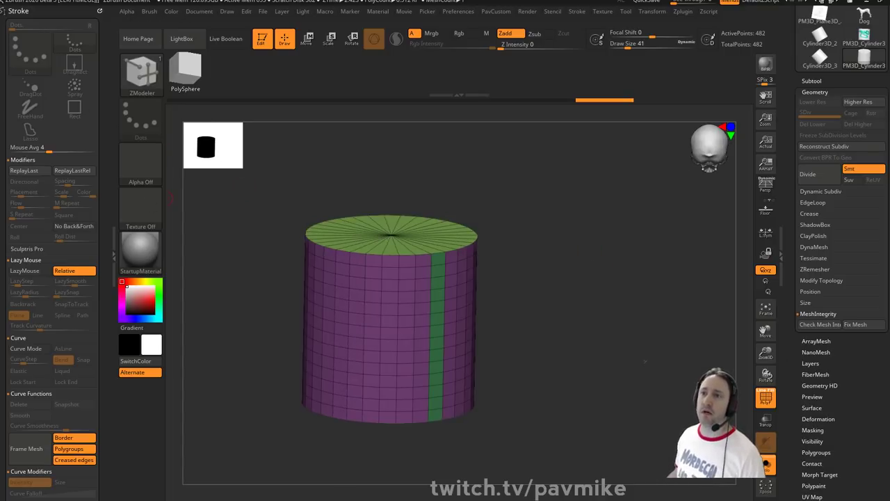
{"action": "left_click_drag", "start_coordinate": [528, 268], "coordinate": [575, 273]}
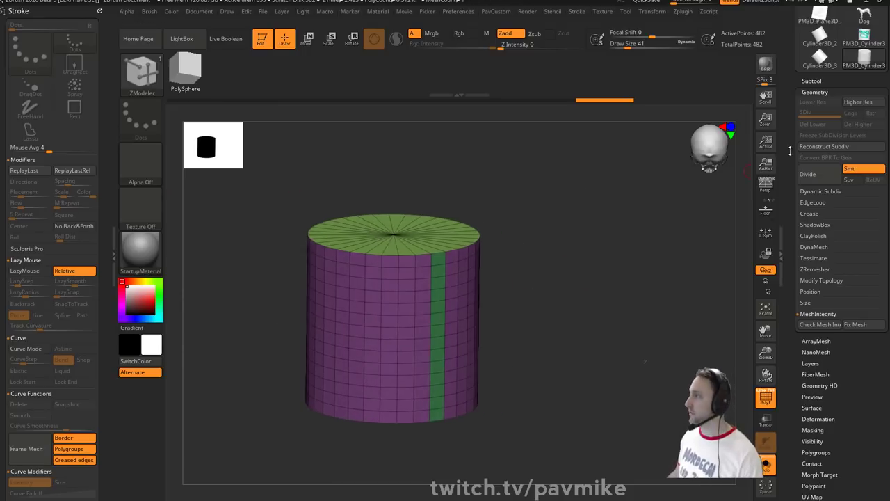
- Replace the cylinder with a Cube3D primitive, convert it to a PolyMesh3D, and group its faces by normals
{"action": "left_click_drag", "start_coordinate": [794, 135], "coordinate": [796, 247]}
{"action": "left_click", "coordinate": [864, 143]}
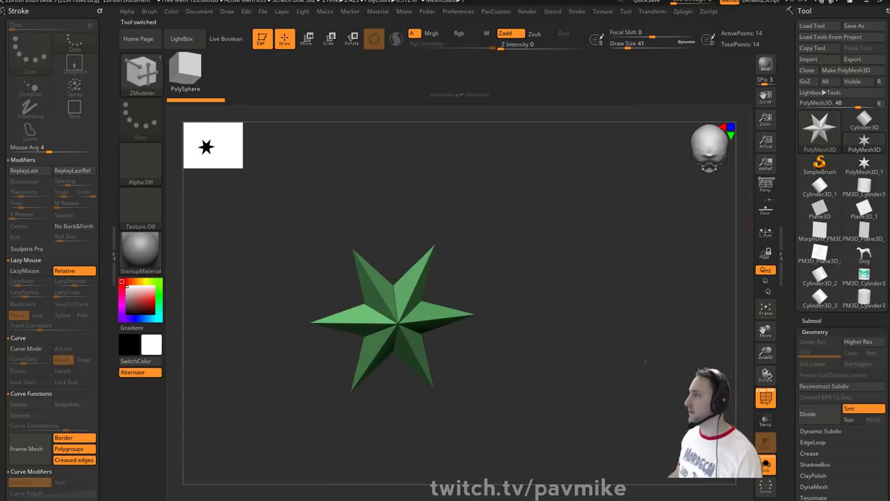
{"action": "left_click", "coordinate": [823, 139]}
{"action": "left_click", "coordinate": [411, 195]}
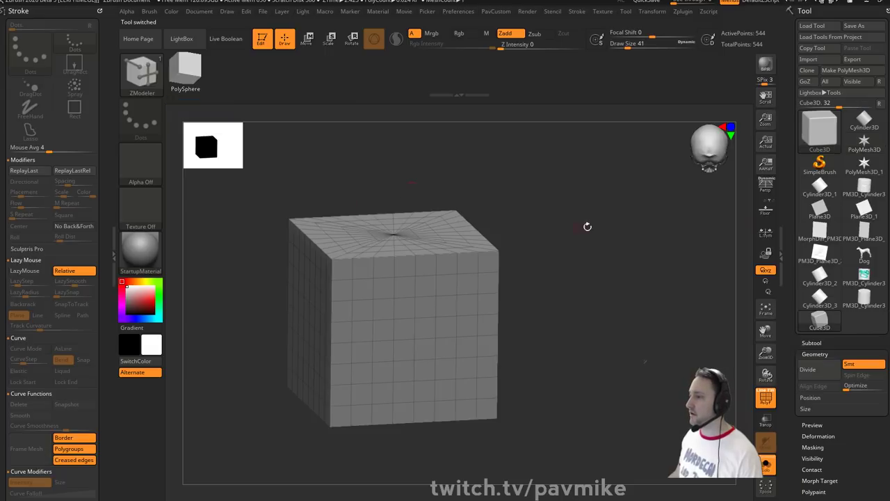
{"action": "left_click", "coordinate": [880, 76]}
{"action": "key", "text": "space"}
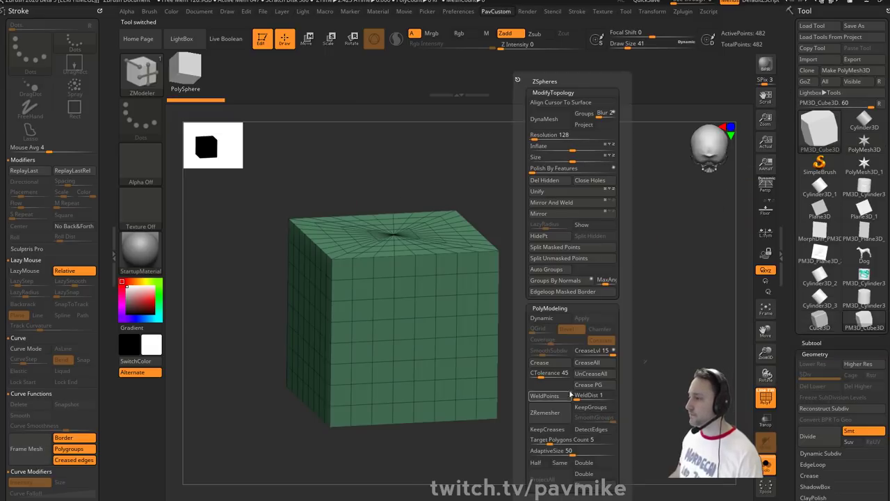
{"action": "left_click", "coordinate": [550, 281]}
{"action": "left_click_drag", "start_coordinate": [368, 272], "coordinate": [591, 196]}
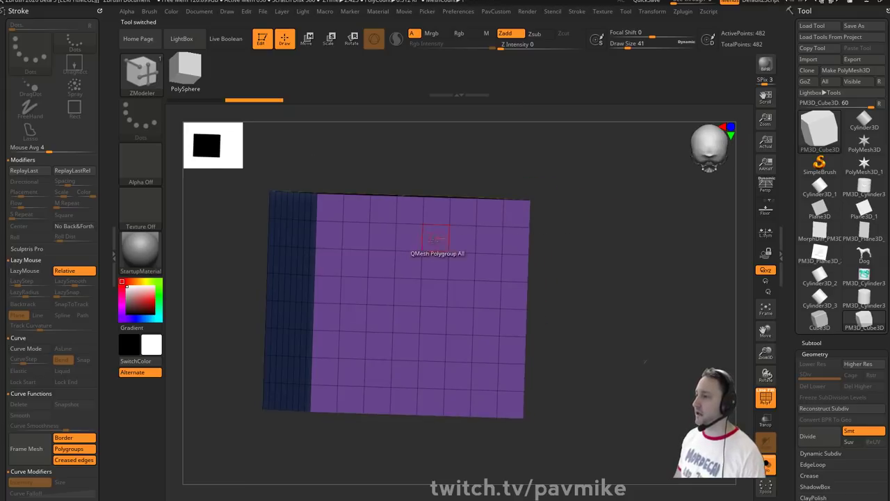
- Isolate one cube face, separate half of its columns into their own polygroup, and unhide the cube
{"action": "left_click", "coordinate": [424, 226], "text": "ctrl+shift"}
{"action": "left_click_drag", "start_coordinate": [596, 261], "coordinate": [598, 230], "text": "alt"}
{"action": "left_click_drag", "start_coordinate": [286, 164], "coordinate": [412, 392], "text": "ctrl+shift"}
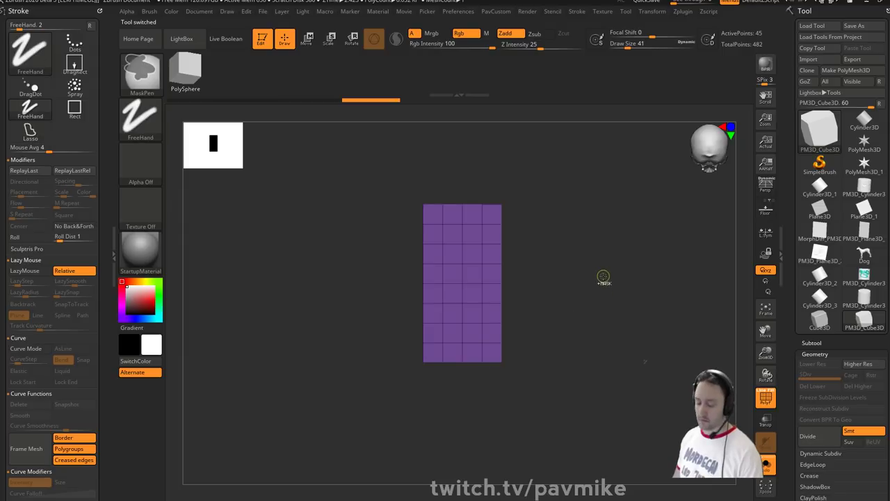
{"action": "left_click", "coordinate": [606, 284], "text": "ctrl+shift"}
- Create 3-by-4 and 3-by-5 polygon rectangular polygroups on the adjacent cube face
{"action": "left_click_drag", "start_coordinate": [622, 299], "coordinate": [667, 221]}
{"action": "key", "text": "f"}
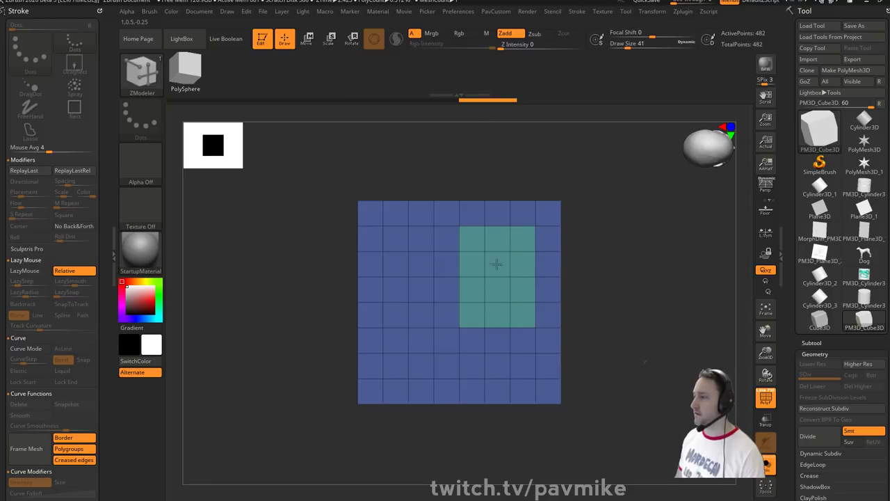
{"action": "left_click_drag", "start_coordinate": [584, 279], "coordinate": [560, 288]}
{"action": "mouse_move", "coordinate": [416, 291]}
{"action": "left_mouse_down"}
{"action": "mouse_move", "coordinate": [434, 341]}
{"action": "mouse_move", "coordinate": [395, 286]}
{"action": "mouse_move", "coordinate": [414, 386]}
{"action": "mouse_move", "coordinate": [433, 379]}
{"action": "left_mouse_up"}
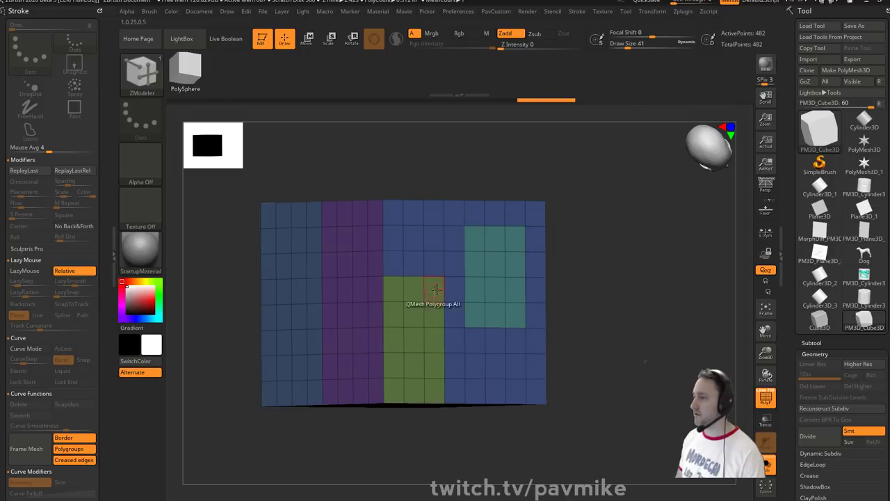
- Replace the docked Stroke palette with the Zplugin palette in the tray
{"action": "left_click_drag", "start_coordinate": [612, 292], "coordinate": [634, 275]}
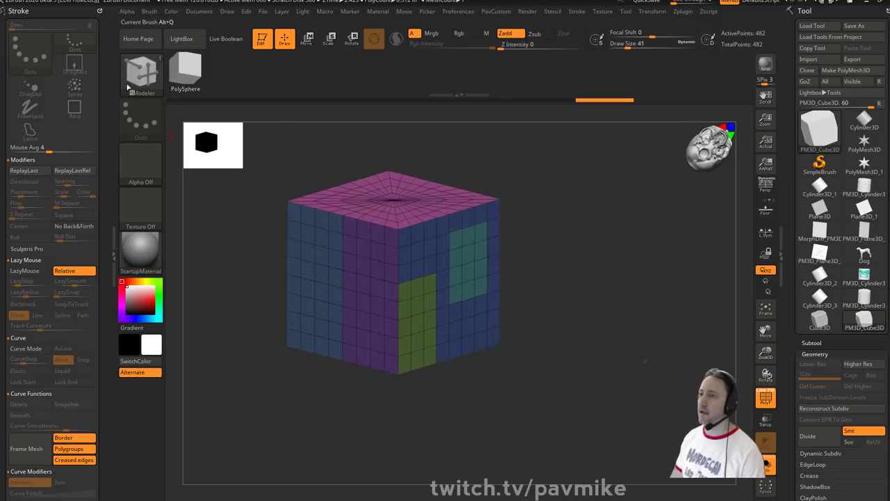
{"action": "left_click", "coordinate": [98, 9]}
{"action": "left_click", "coordinate": [684, 12]}
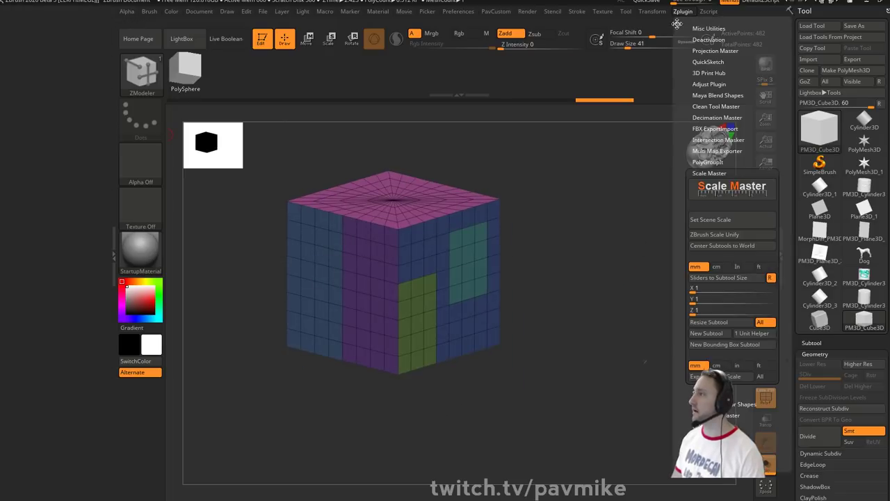
{"action": "left_click_drag", "start_coordinate": [677, 24], "coordinate": [40, 146]}
{"action": "key", "text": "shift"}
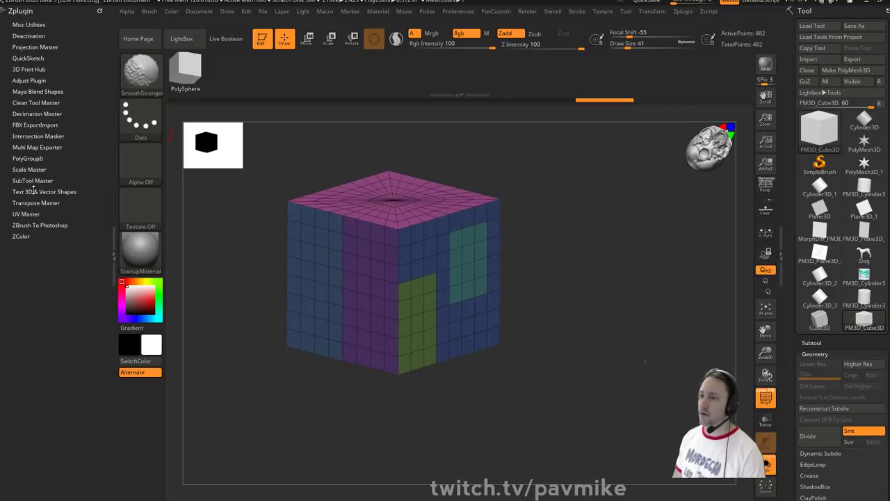
- Unwrap the cube by polygroups in UV Master and flatten the UV layout
{"action": "left_click", "coordinate": [26, 214]}
{"action": "left_click", "coordinate": [70, 257]}
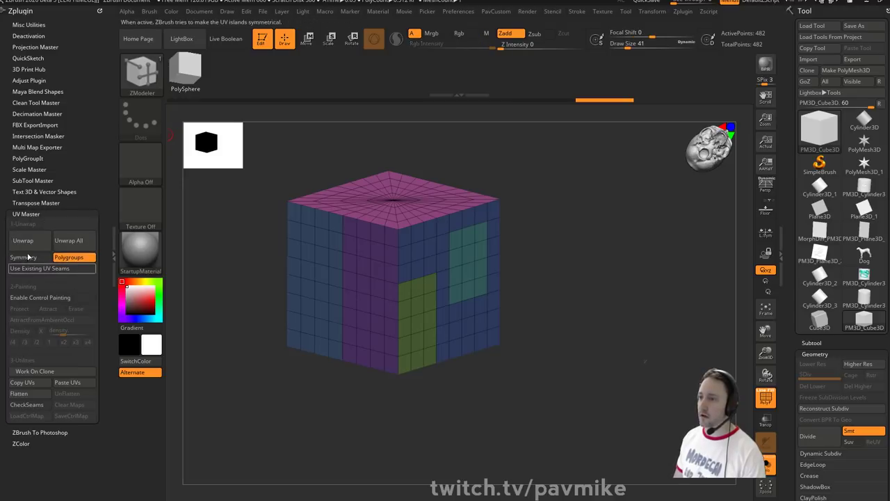
{"action": "left_click", "coordinate": [19, 393]}
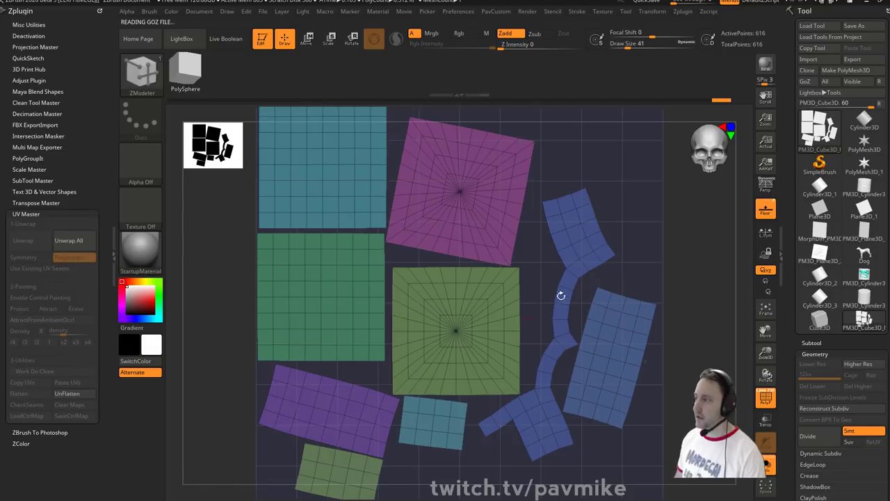
- Isolate the irregular blue UV island by masking the other islands and move it outside the UV square
{"action": "left_click_drag", "start_coordinate": [684, 265], "coordinate": [630, 267], "text": "alt"}
{"action": "key", "text": "w"}
{"action": "left_click", "coordinate": [526, 241], "text": "ctrl"}
{"action": "mouse_move", "coordinate": [619, 237]}
{"action": "left_mouse_down", "text": "alt"}
{"action": "mouse_move", "coordinate": [548, 237]}
{"action": "mouse_move", "coordinate": [658, 206]}
{"action": "left_mouse_up", "text": "alt"}
{"action": "key", "text": "q"}
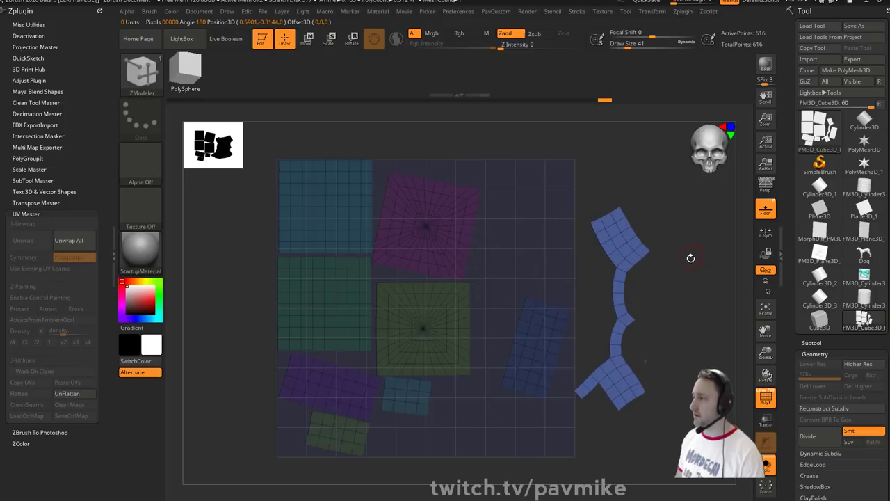
- Mask the upper block of the moved blue UV island
{"action": "left_click_drag", "start_coordinate": [691, 258], "coordinate": [613, 264], "text": "alt"}
{"action": "left_click_drag", "start_coordinate": [616, 175], "coordinate": [508, 279], "text": "ctrl"}
{"action": "left_click", "coordinate": [577, 267], "text": "ctrl"}
{"action": "left_click", "coordinate": [592, 265], "text": "ctrl"}
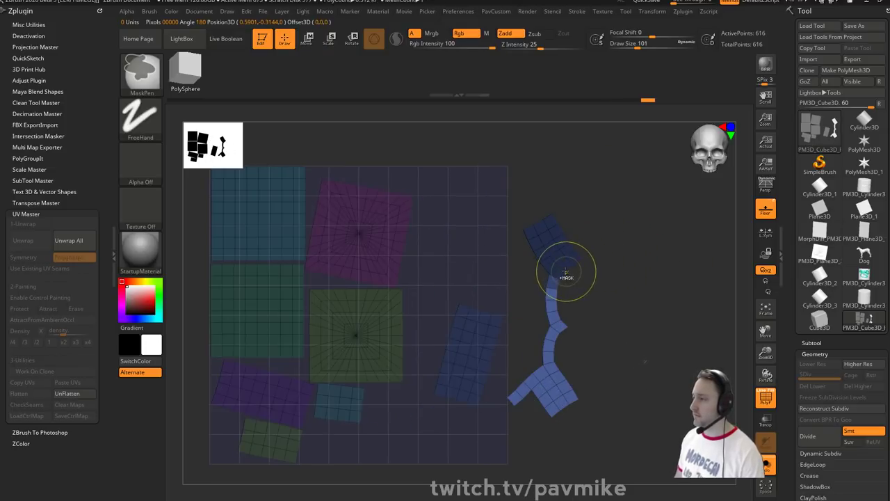
{"action": "left_click", "coordinate": [577, 306], "text": "ctrl"}
{"action": "left_click_drag", "start_coordinate": [624, 175], "coordinate": [513, 284], "text": "ctrl"}
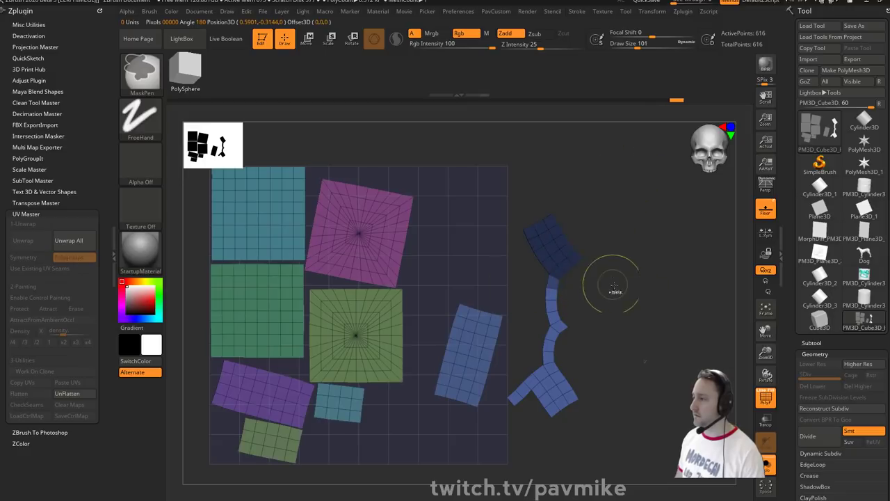
{"action": "left_click", "coordinate": [612, 285], "text": "ctrl"}
- Invert the mask, rotate the island's upper block to lie nearly horizontal, and clear the mask
{"action": "key", "text": "w"}
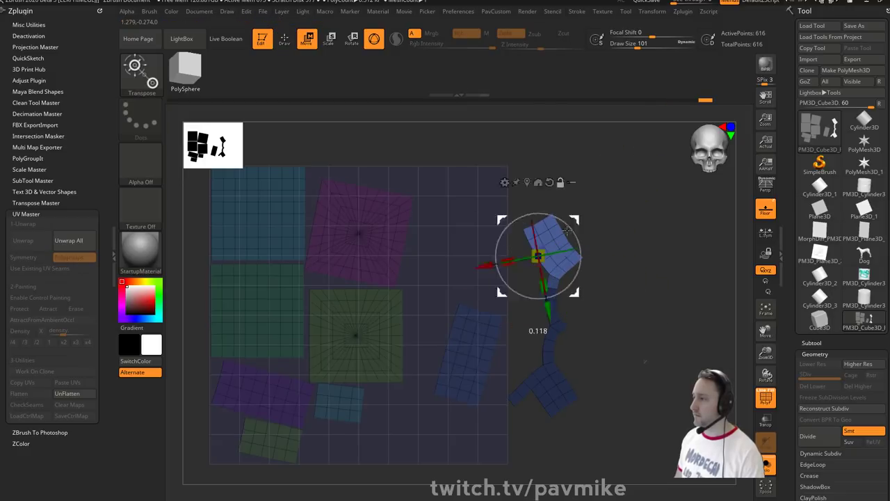
{"action": "left_click", "coordinate": [588, 236], "text": "alt"}
{"action": "left_click", "coordinate": [550, 274], "text": "alt"}
{"action": "mouse_move", "coordinate": [584, 248]}
{"action": "left_mouse_down"}
{"action": "mouse_move", "coordinate": [555, 230]}
{"action": "mouse_move", "coordinate": [586, 243]}
{"action": "left_mouse_up"}
{"action": "mouse_move", "coordinate": [628, 274]}
{"action": "left_mouse_down", "text": "ctrl"}
{"action": "mouse_move", "coordinate": [644, 287]}
{"action": "mouse_move", "coordinate": [609, 272]}
{"action": "left_mouse_up", "text": "ctrl"}
{"action": "key", "text": "q"}
- Isolate the narrow strip below the rotated block with a mask and straighten it with the gizmo
{"action": "left_click_drag", "start_coordinate": [615, 198], "coordinate": [547, 323], "text": "ctrl"}
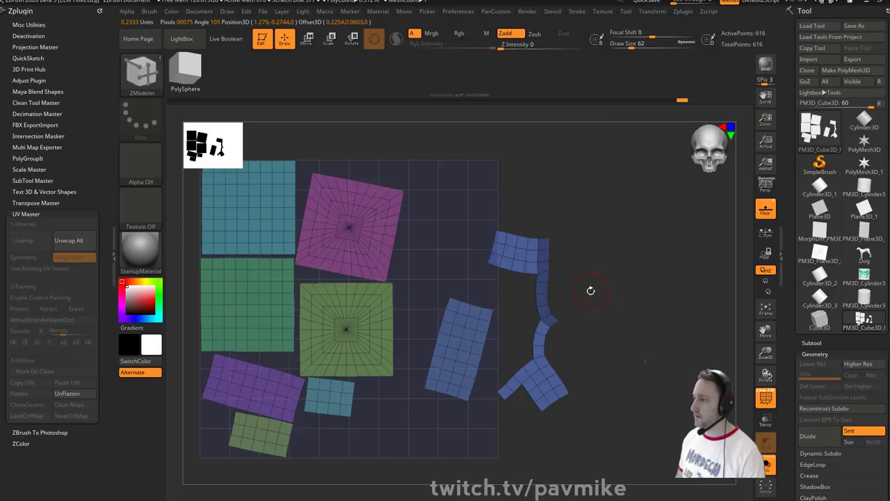
{"action": "key", "text": "w"}
{"action": "left_click", "coordinate": [614, 269], "text": "ctrl"}
{"action": "left_click", "coordinate": [526, 199]}
{"action": "left_click", "coordinate": [548, 269], "text": "alt"}
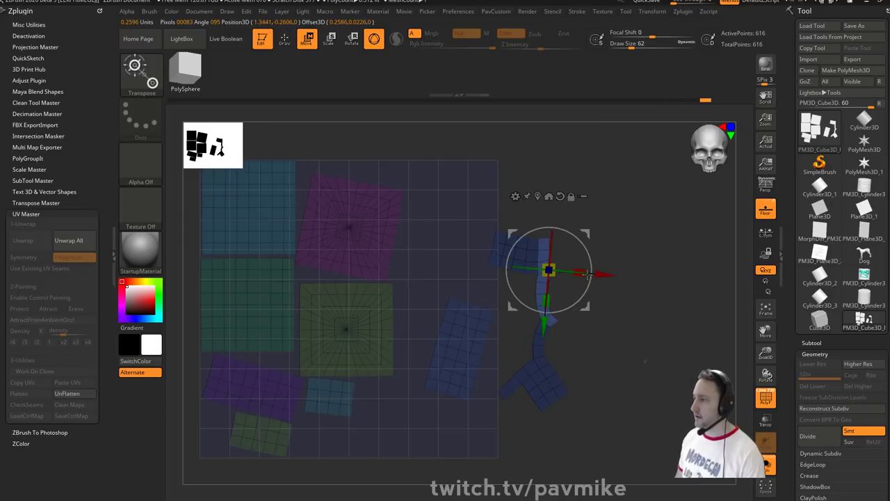
{"action": "left_click_drag", "start_coordinate": [591, 248], "coordinate": [581, 270]}
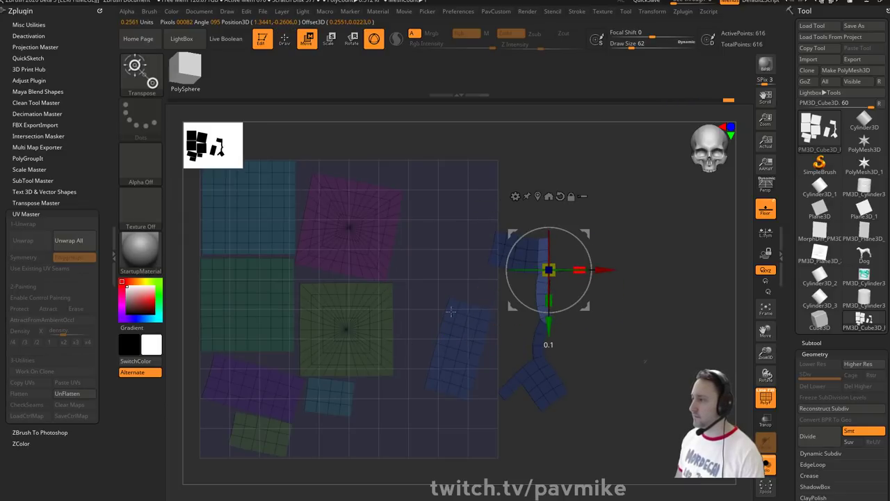
- Clear the mask and unflatten the edited UV layout back to the 3D cube
{"action": "key", "text": "q"}
{"action": "left_click", "coordinate": [647, 264], "text": "ctrl"}
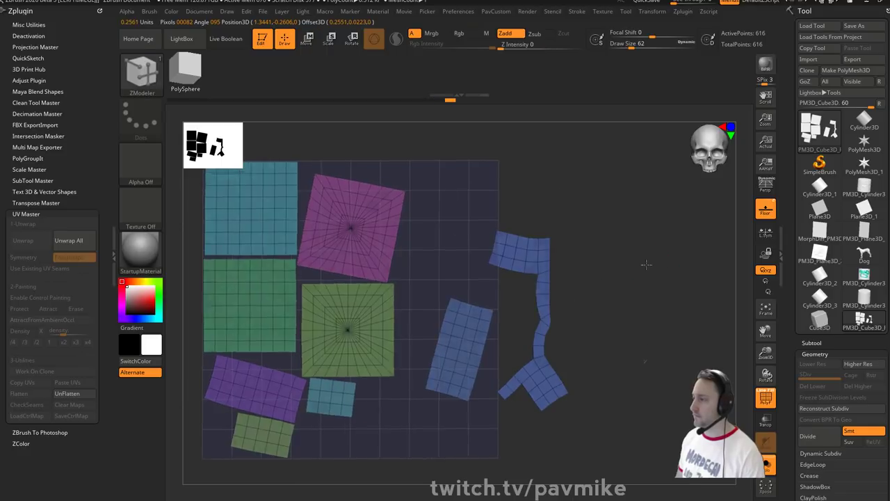
{"action": "left_click_drag", "start_coordinate": [647, 264], "coordinate": [676, 274]}
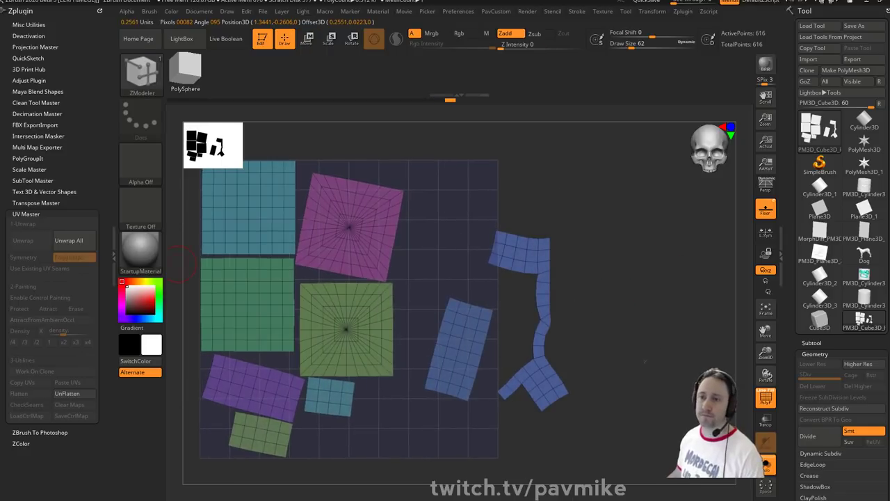
{"action": "left_click", "coordinate": [66, 394]}
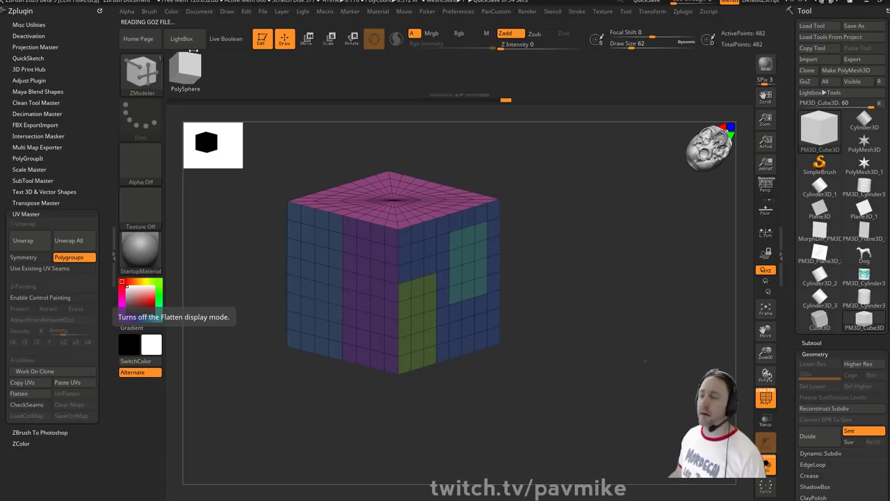
- Examine the UI Groups and Palettes interface preferences, including One Open Subpalette and the tray auto-collapse options
{"action": "left_click", "coordinate": [458, 11]}
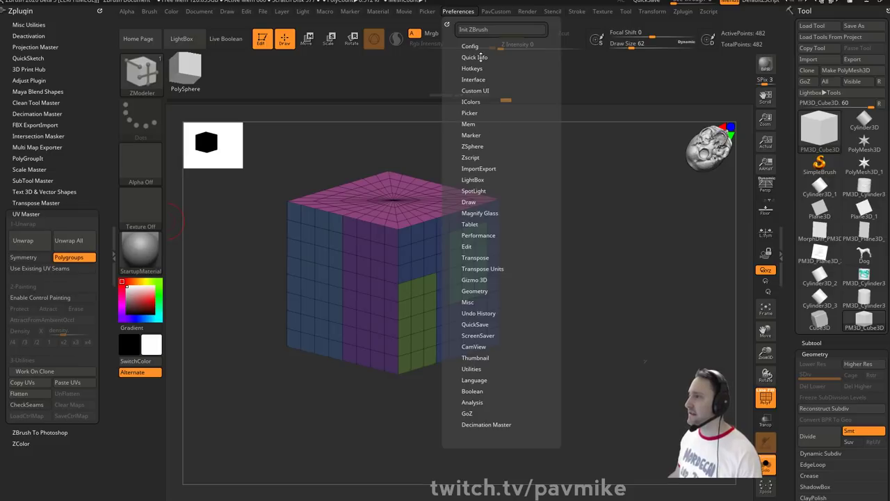
{"action": "left_click", "coordinate": [473, 79], "text": "shift"}
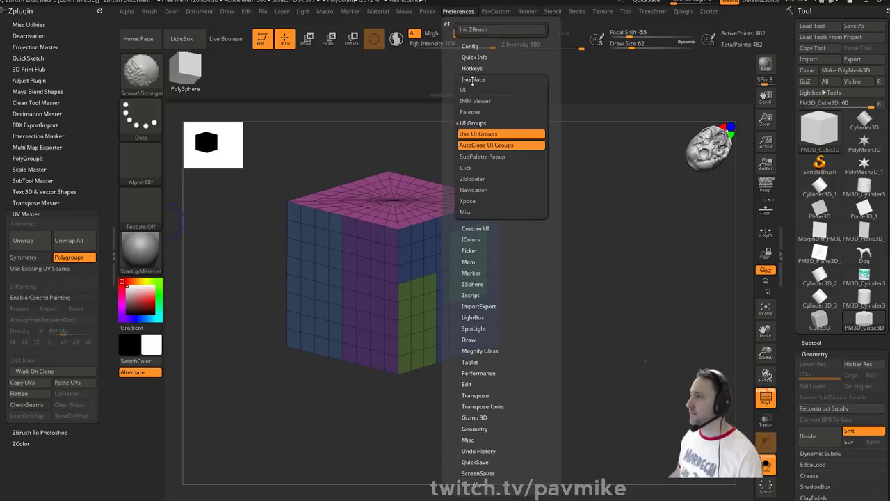
{"action": "left_click", "coordinate": [473, 123]}
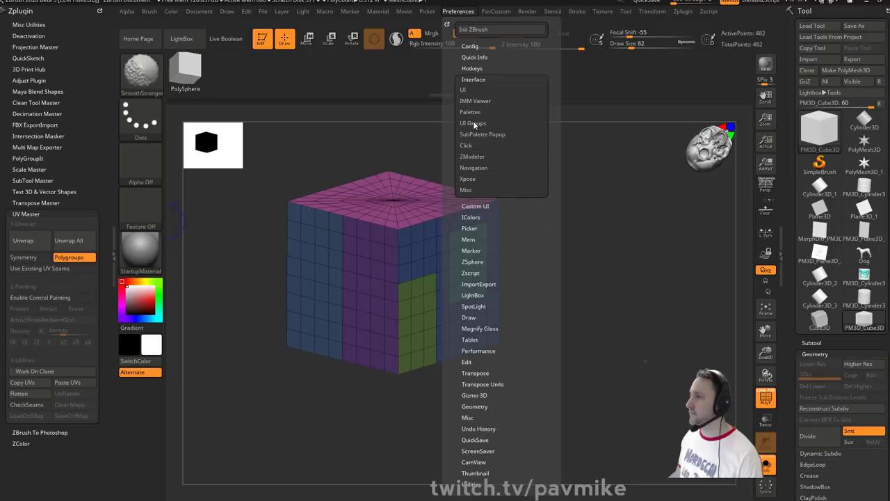
{"action": "left_click", "coordinate": [470, 112]}
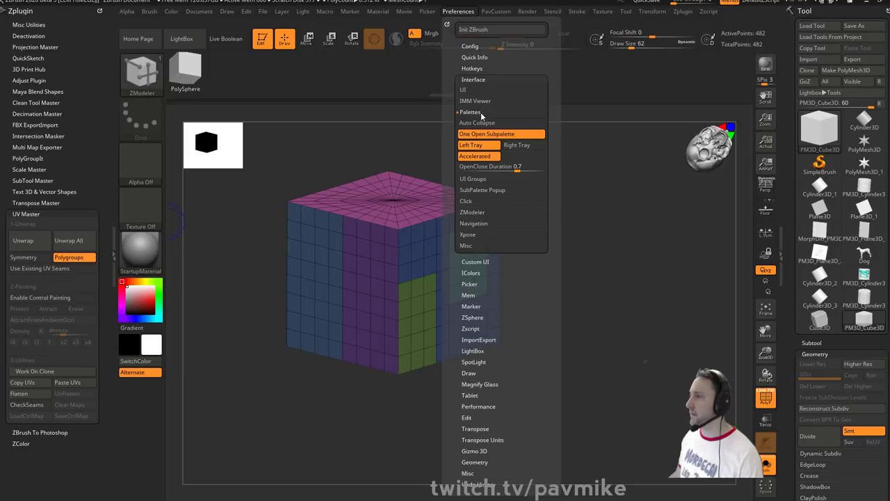
{"action": "key", "text": "ctrl"}
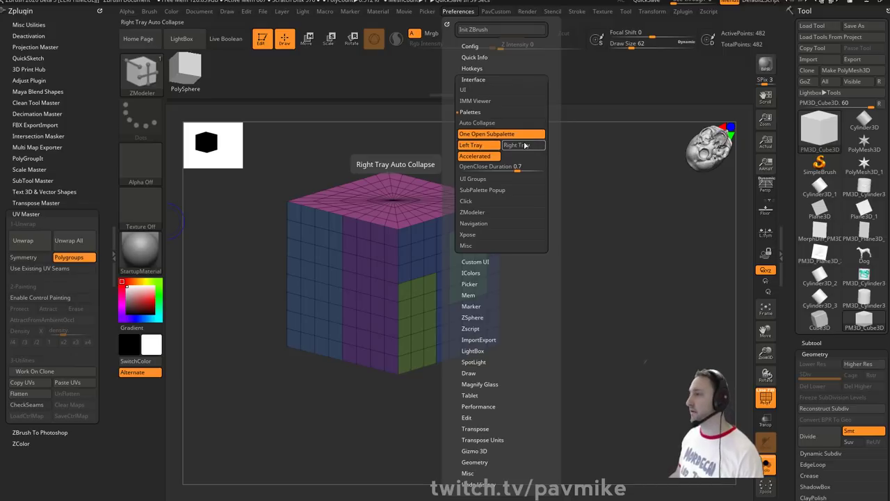
{"action": "left_click", "coordinate": [478, 115]}
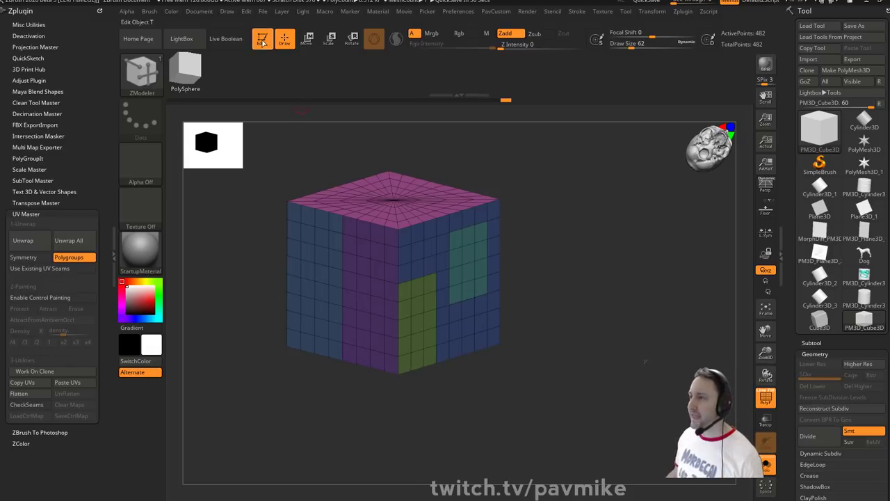
- Clear the canvas, place a Cylinder3D primitive in Edit mode, convert it to a PolyMesh3D, and set it upright in front view
{"action": "key", "text": "t"}
{"action": "key", "text": "ctrl+n"}
{"action": "key", "text": "s"}
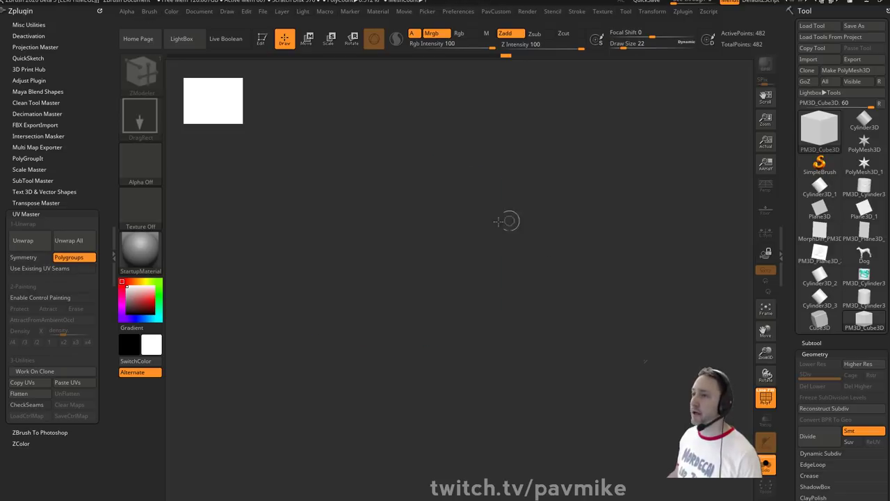
{"action": "left_click", "coordinate": [821, 186]}
{"action": "left_click", "coordinate": [827, 166]}
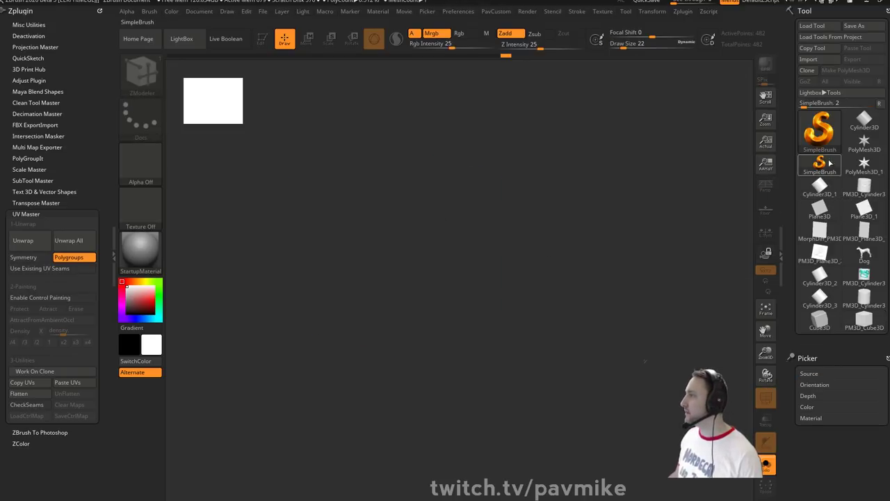
{"action": "left_click", "coordinate": [854, 123]}
{"action": "left_click_drag", "start_coordinate": [506, 229], "coordinate": [523, 298]}
{"action": "left_click", "coordinate": [263, 42]}
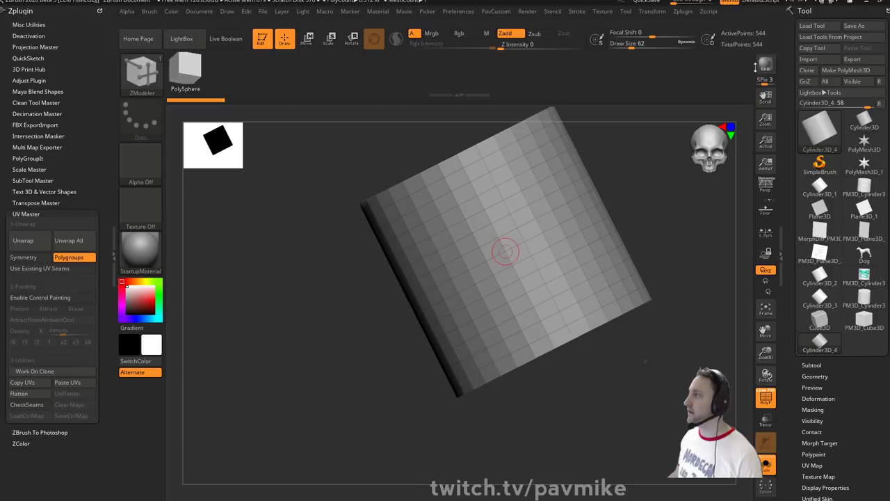
{"action": "left_click", "coordinate": [841, 71]}
{"action": "left_click_drag", "start_coordinate": [659, 192], "coordinate": [613, 229], "text": "shift"}
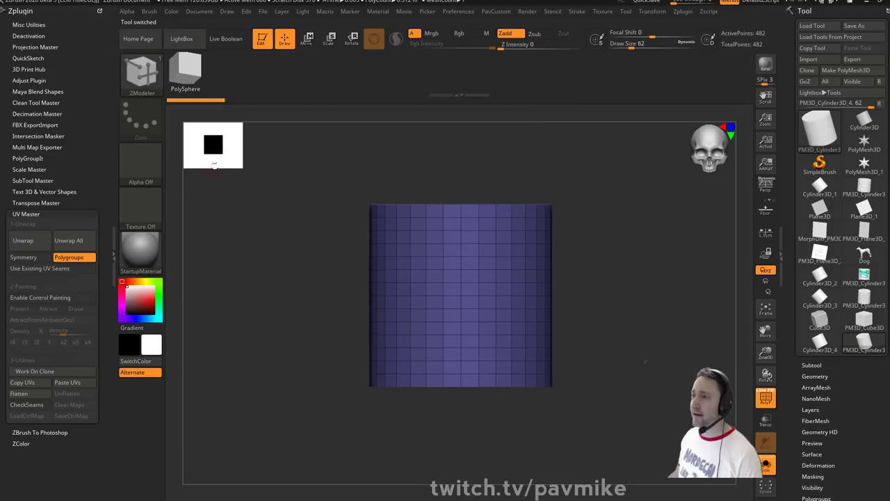
- Subdivide the cylinder mesh four times and switch to the Standard brush with the Dots stroke
{"action": "key", "text": "ctrl+d"}
{"action": "key", "text": "ctrl+d"}
{"action": "key", "text": "ctrl+d"}
{"action": "key", "text": "ctrl+d"}
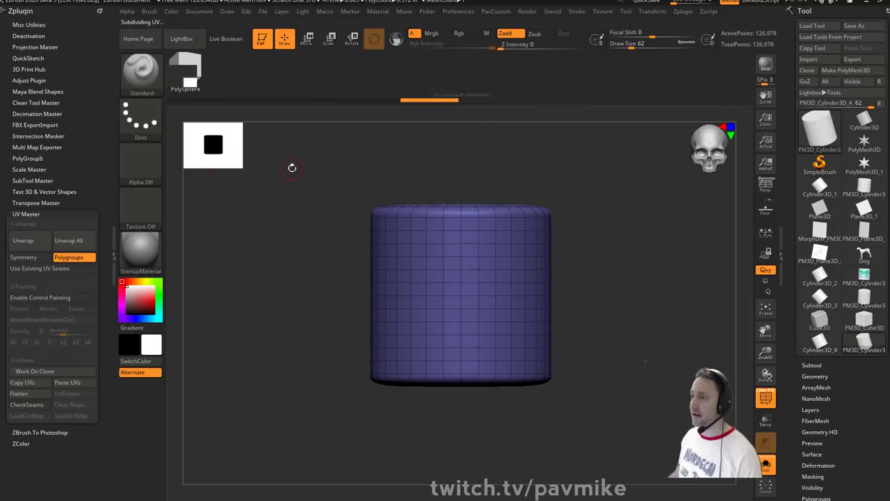
{"action": "left_click_drag", "start_coordinate": [254, 171], "coordinate": [243, 193], "text": "alt"}
{"action": "left_click", "coordinate": [137, 123]}
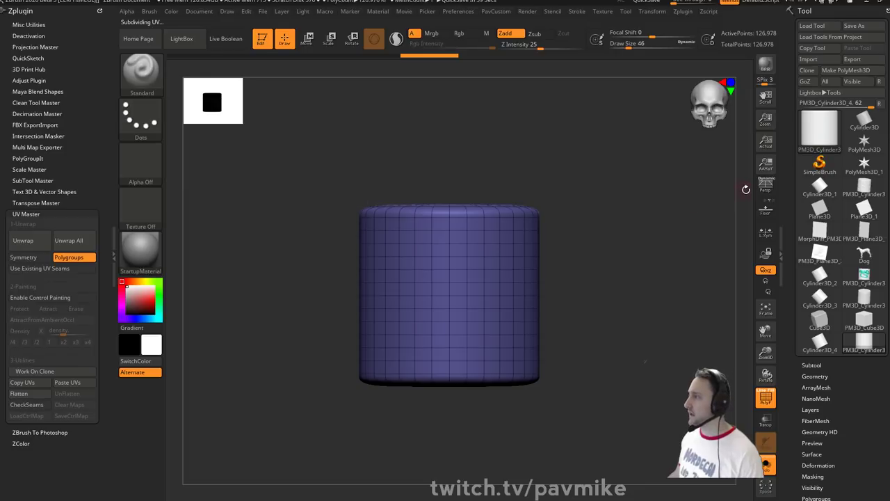
- Leave Edit mode, switch to the SimpleBrush, and browse the available 2.5D brushes
{"action": "left_click", "coordinate": [264, 42]}
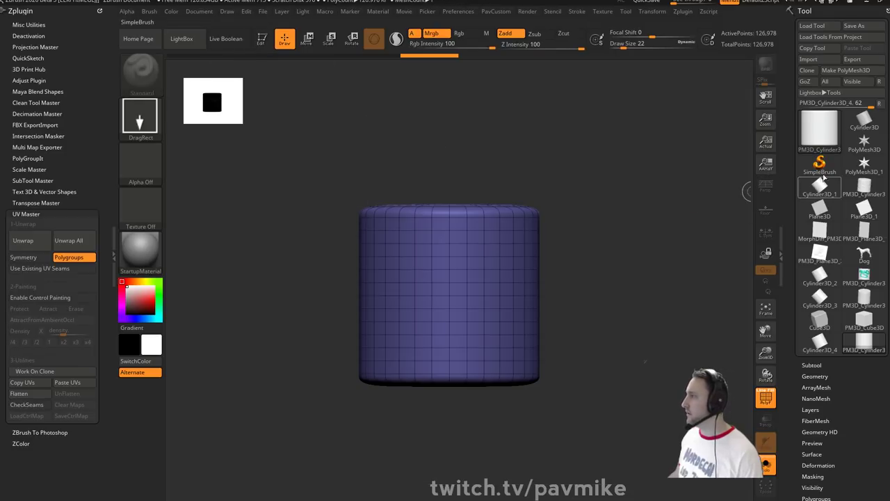
{"action": "left_click", "coordinate": [819, 165]}
{"action": "left_click", "coordinate": [820, 129]}
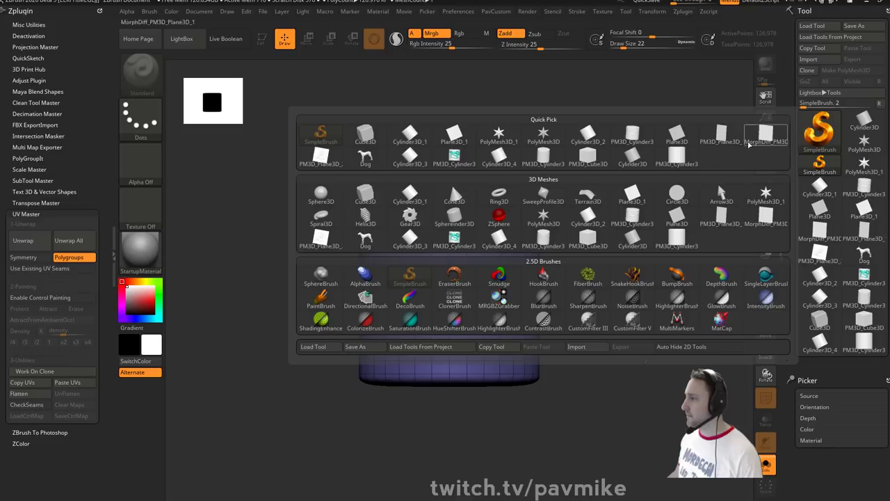
{"action": "mouse_move", "coordinate": [552, 313]}
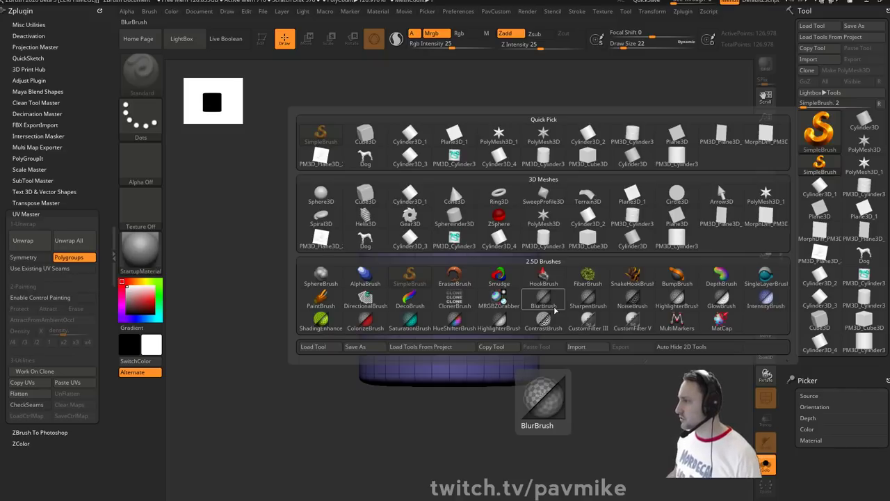
- Collapse the Lazy Mouse, Curve, Curve Functions, Curve Modifiers and Modifiers groups of the Stroke palette
{"action": "left_click", "coordinate": [576, 11]}
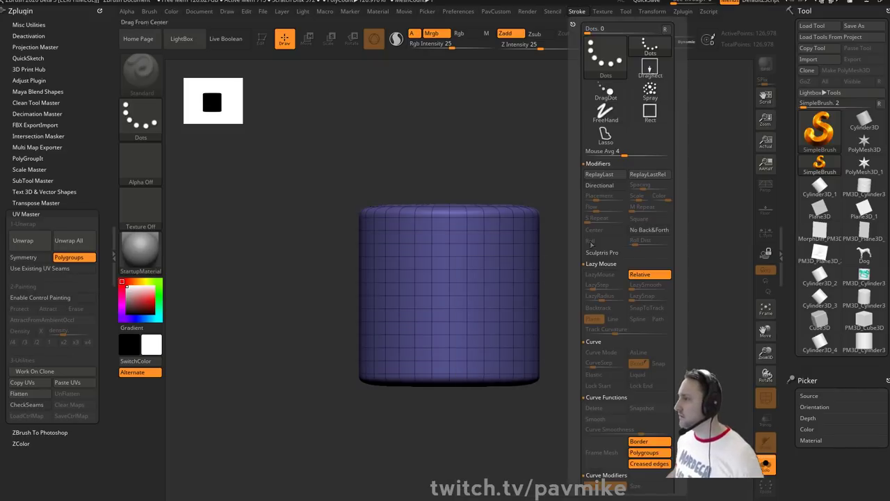
{"action": "left_click", "coordinate": [601, 264]}
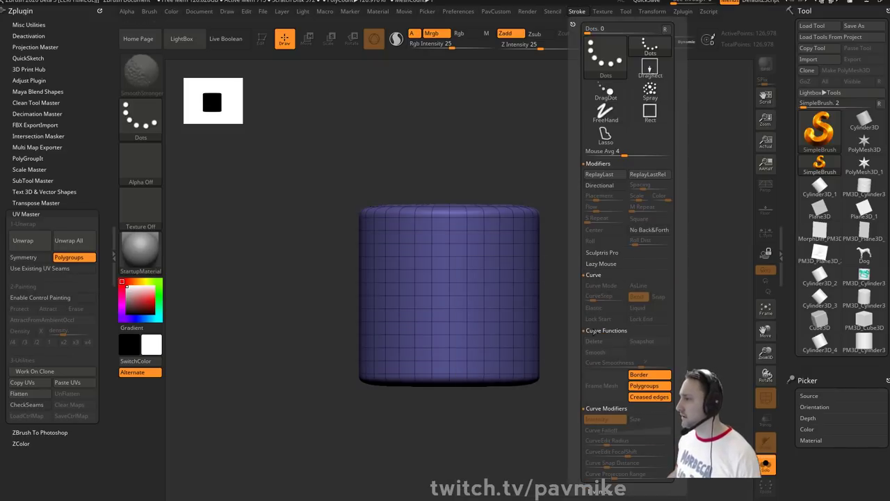
{"action": "left_click", "coordinate": [593, 331]}
{"action": "left_click", "coordinate": [594, 275]}
{"action": "left_click", "coordinate": [605, 297]}
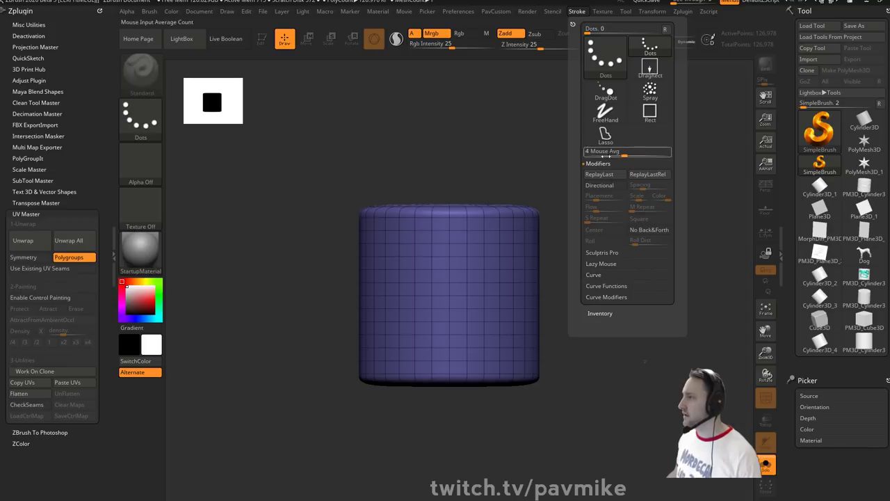
{"action": "left_click", "coordinate": [598, 164]}
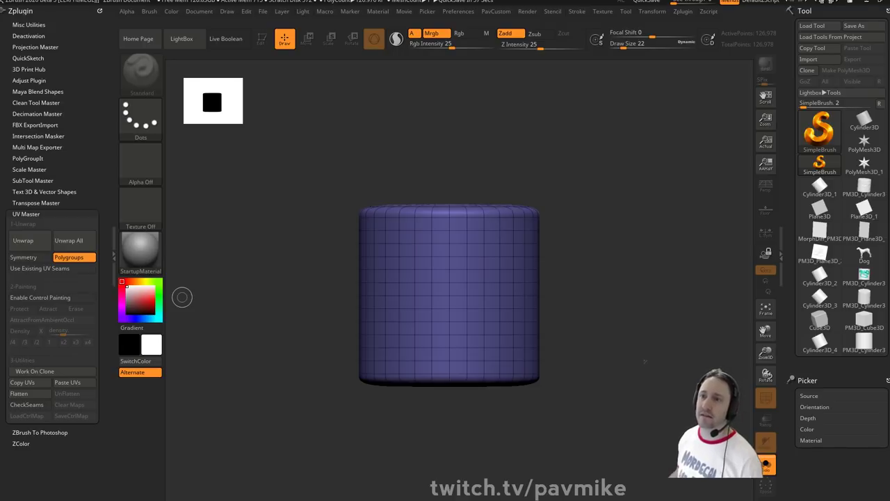
{"action": "left_click", "coordinate": [825, 132]}
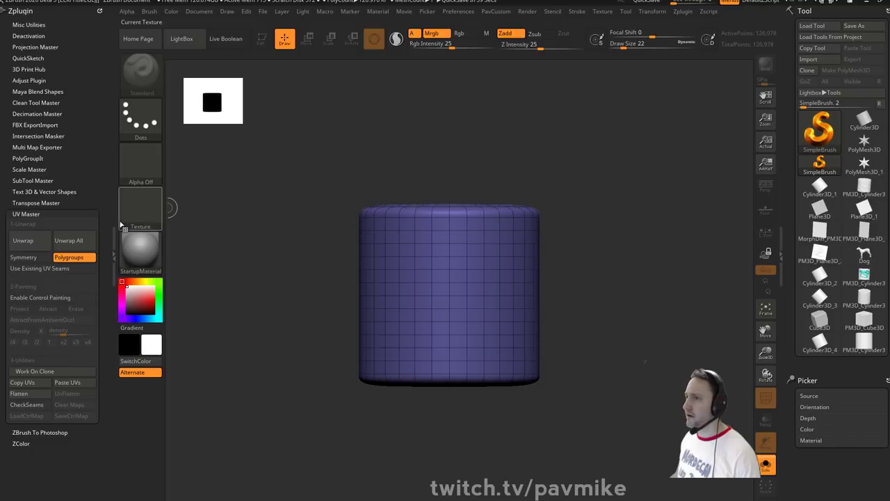
- Select the LineII stroke, draw a test line across the canvas above the cylinder, and undo it
{"action": "left_click", "coordinate": [140, 116]}
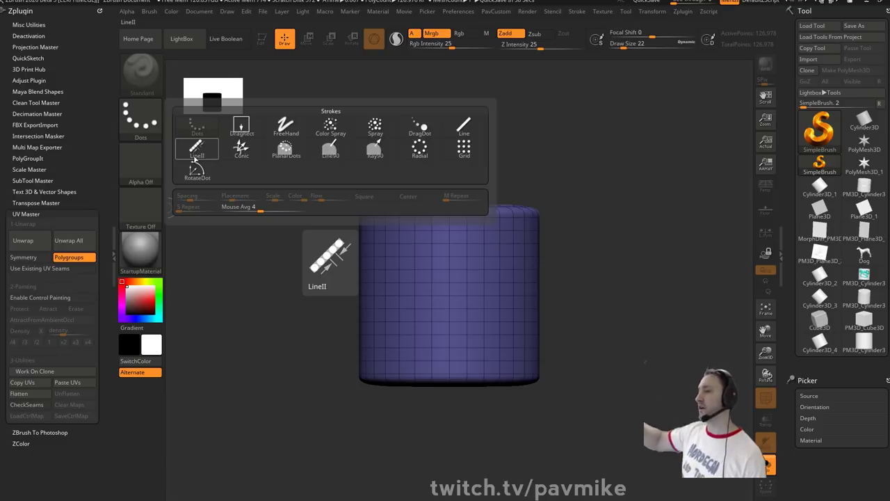
{"action": "left_click", "coordinate": [196, 149]}
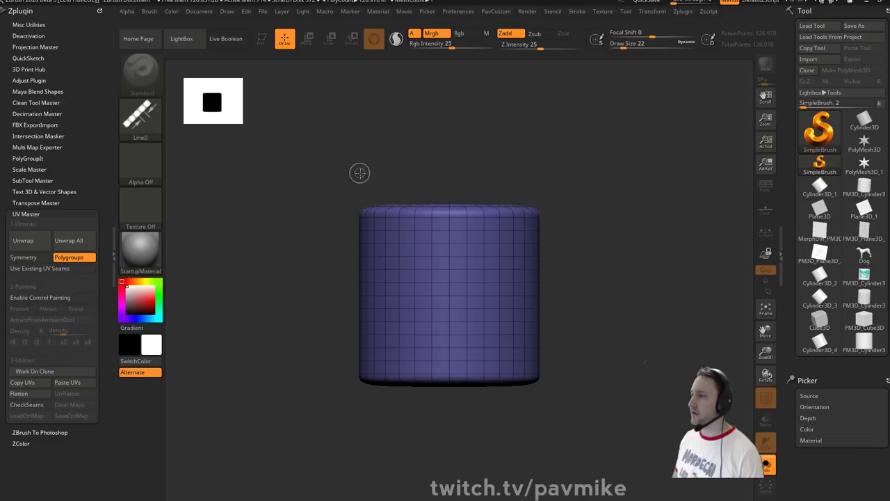
{"action": "mouse_move", "coordinate": [360, 174]}
{"action": "left_mouse_down"}
{"action": "mouse_move", "coordinate": [603, 182]}
{"action": "mouse_move", "coordinate": [628, 170]}
{"action": "left_mouse_up"}
{"action": "key", "text": "ctrl+z"}
- Apply Alpha 12 to the SimpleBrush, draw another test line above the cylinder, and undo it
{"action": "left_click", "coordinate": [140, 160]}
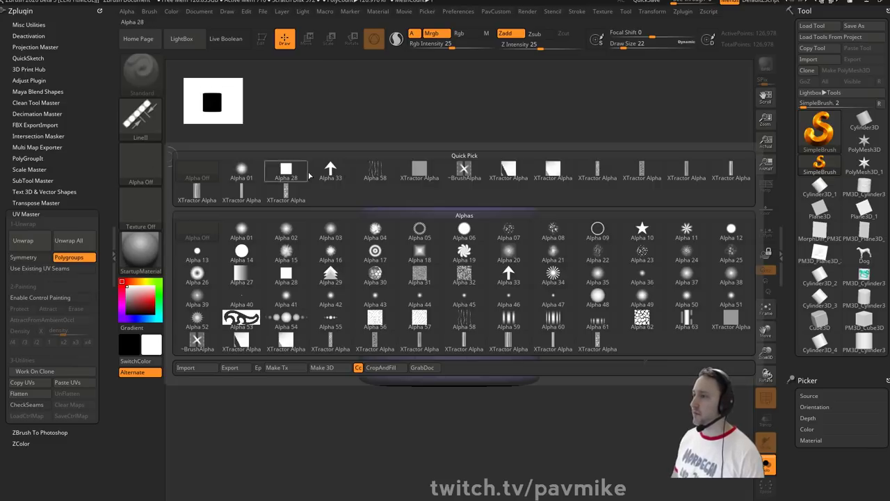
{"action": "left_click", "coordinate": [687, 229]}
{"action": "mouse_move", "coordinate": [345, 133]}
{"action": "left_mouse_down"}
{"action": "mouse_move", "coordinate": [674, 147]}
{"action": "mouse_move", "coordinate": [680, 137]}
{"action": "left_mouse_up"}
{"action": "key", "text": "ctrl+z"}
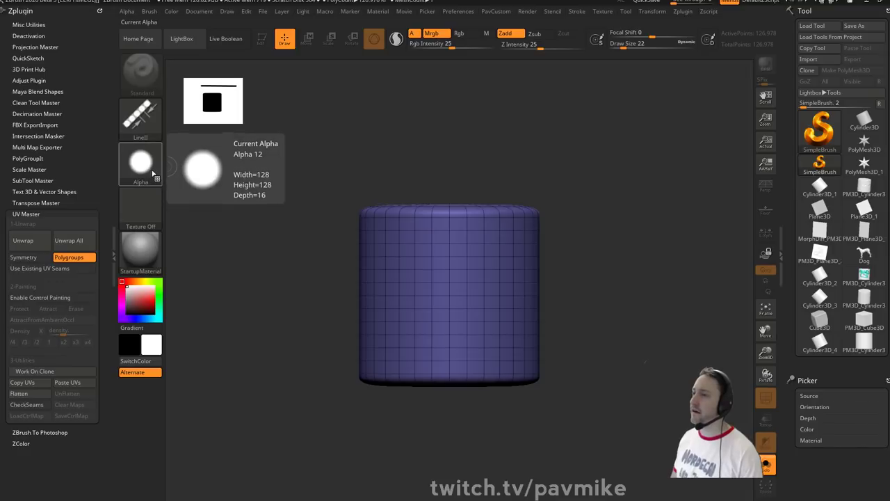
- Set the LineII stroke's Spacing to about 0.53, draw a test line above the cylinder, and undo it
{"action": "left_click", "coordinate": [151, 131]}
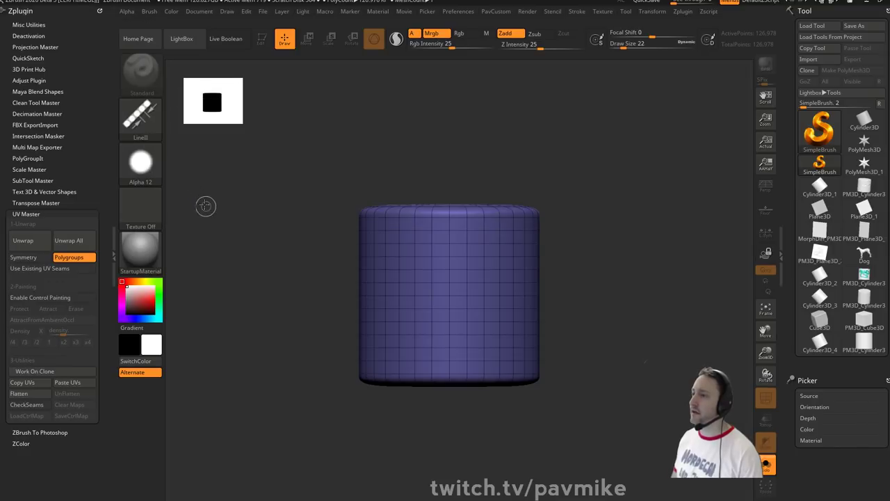
{"action": "left_click", "coordinate": [146, 129]}
{"action": "left_click_drag", "start_coordinate": [190, 196], "coordinate": [197, 196]}
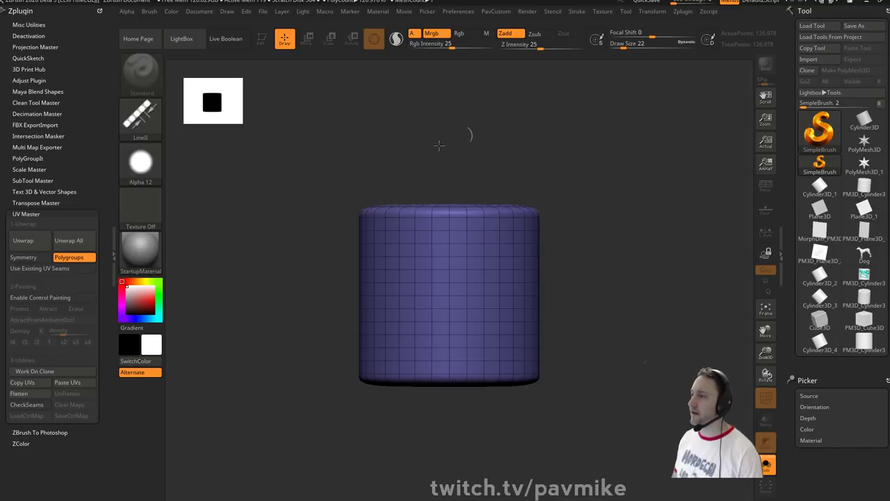
{"action": "mouse_move", "coordinate": [362, 169]}
{"action": "left_mouse_down"}
{"action": "mouse_move", "coordinate": [592, 182]}
{"action": "mouse_move", "coordinate": [598, 169]}
{"action": "left_mouse_up"}
{"action": "key", "text": "ctrl+z"}
- Raise the LineII stroke's Spacing to about 0.96, test and undo a line, and check the Lazy Mouse settings
{"action": "left_click", "coordinate": [135, 122]}
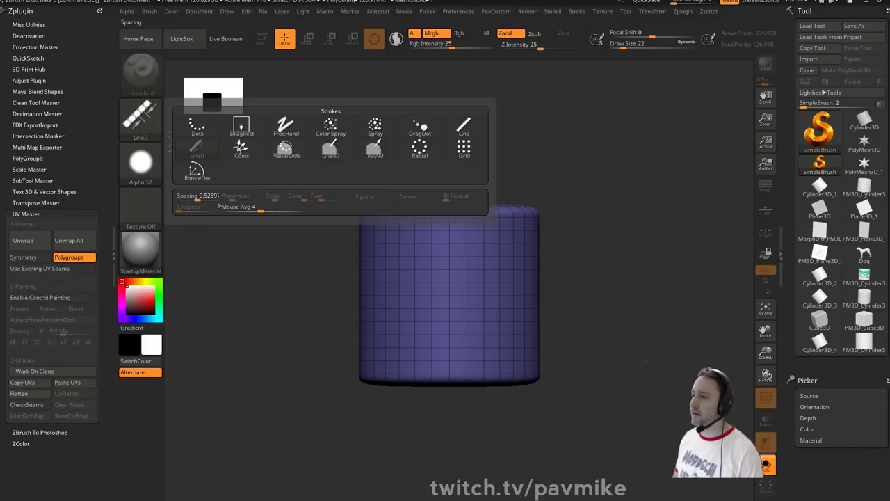
{"action": "mouse_move", "coordinate": [333, 144]}
{"action": "left_mouse_down"}
{"action": "mouse_move", "coordinate": [463, 154]}
{"action": "mouse_move", "coordinate": [620, 150]}
{"action": "left_mouse_up"}
{"action": "key", "text": "ctrl+z"}
{"action": "left_click", "coordinate": [579, 13]}
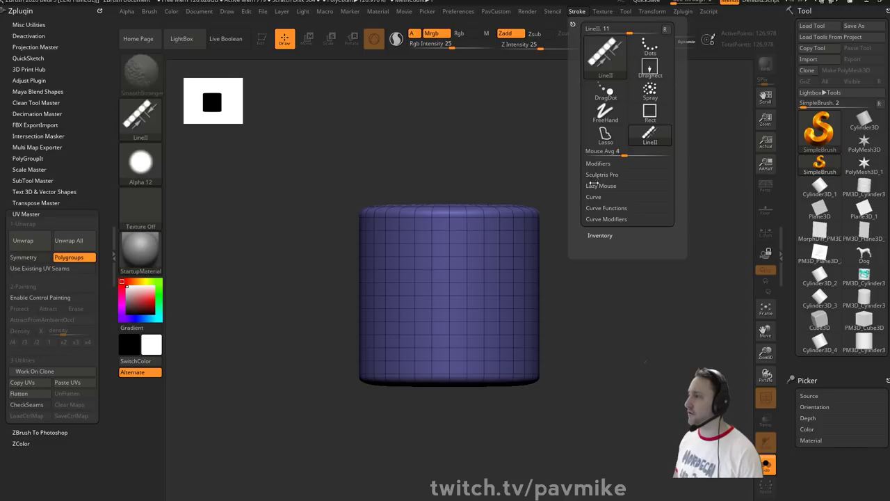
{"action": "left_click", "coordinate": [600, 186]}
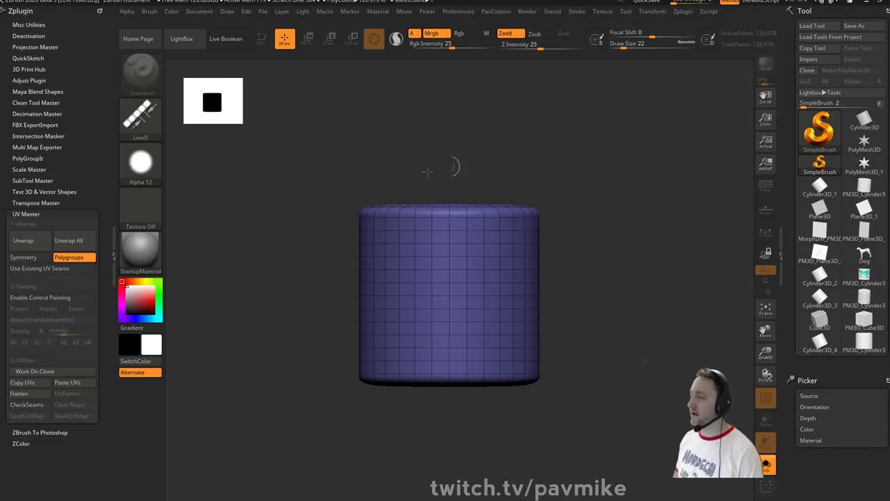
- Switch to the Radial stroke and draw two rings of dots above and beside the cylinder
{"action": "left_click", "coordinate": [148, 127]}
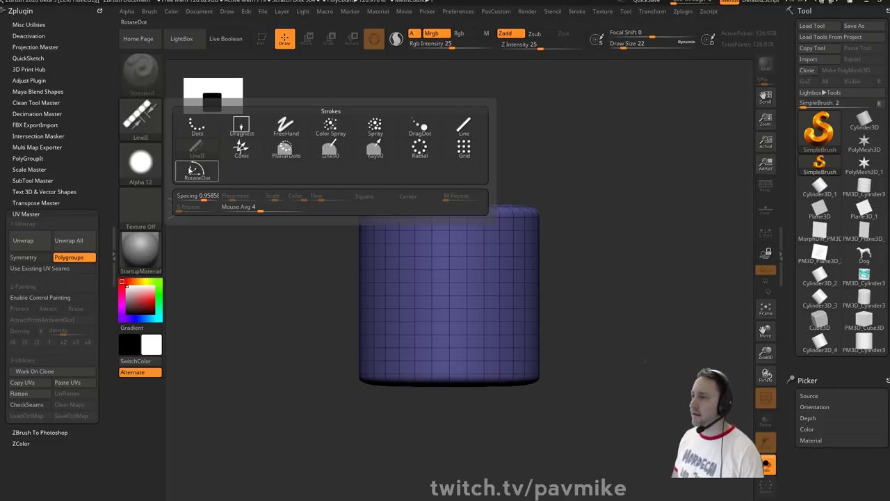
{"action": "left_click", "coordinate": [419, 146]}
{"action": "mouse_move", "coordinate": [448, 146]}
{"action": "left_mouse_down"}
{"action": "mouse_move", "coordinate": [483, 167]}
{"action": "mouse_move", "coordinate": [573, 179]}
{"action": "mouse_move", "coordinate": [631, 205]}
{"action": "left_mouse_up"}
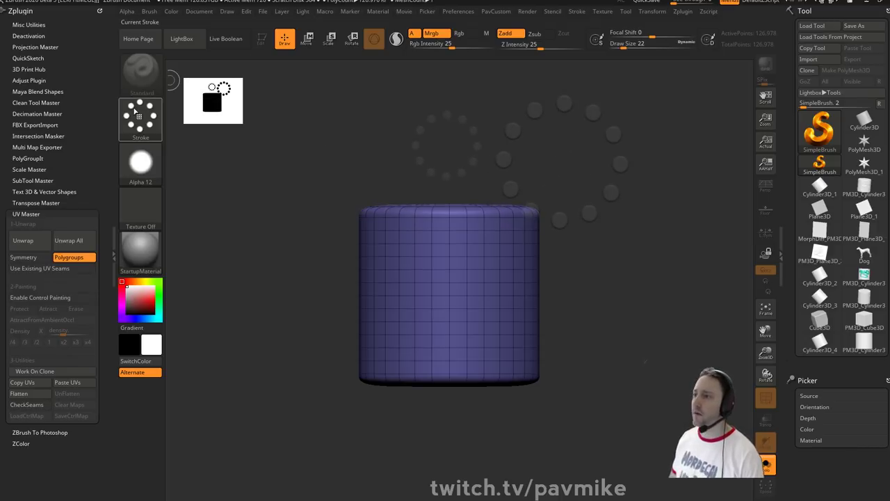
- Vary the Radial stroke's modifiers and draw further test rings around the cylinder
{"action": "left_click", "coordinate": [139, 116]}
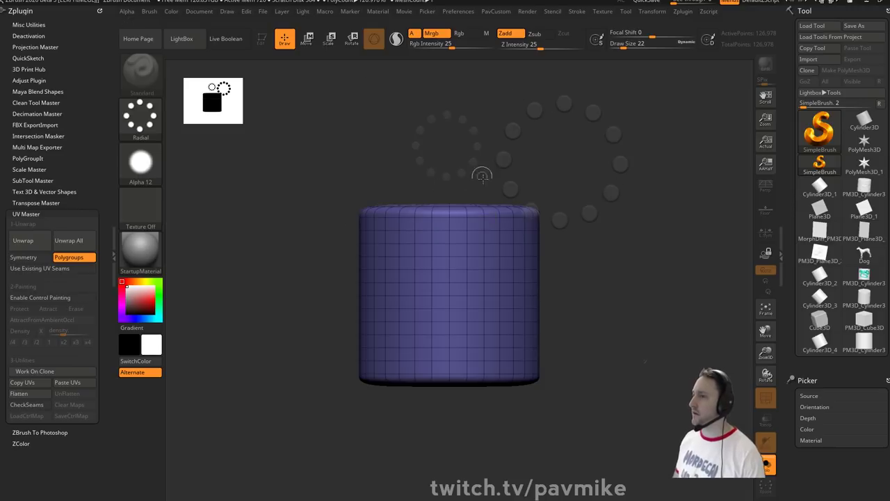
{"action": "left_click", "coordinate": [140, 115]}
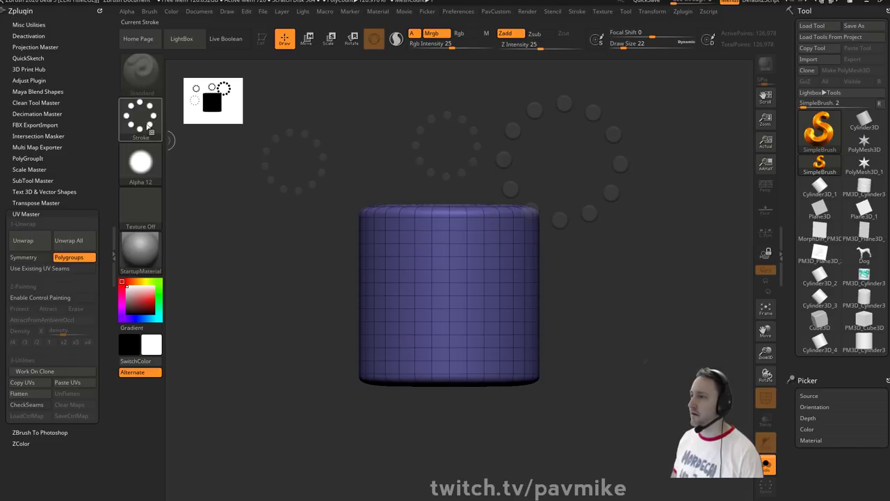
{"action": "left_click", "coordinate": [140, 116]}
{"action": "left_click", "coordinate": [272, 200]}
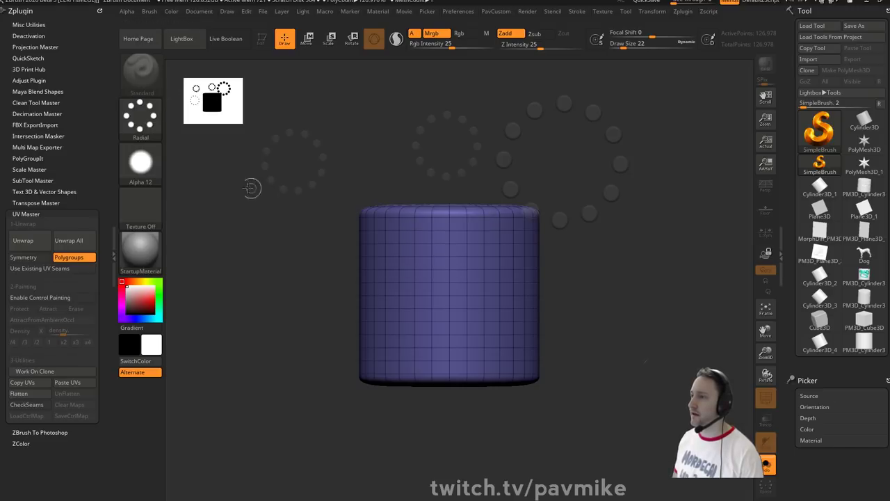
{"action": "left_click", "coordinate": [140, 116]}
{"action": "left_click_drag", "start_coordinate": [267, 249], "coordinate": [341, 258]}
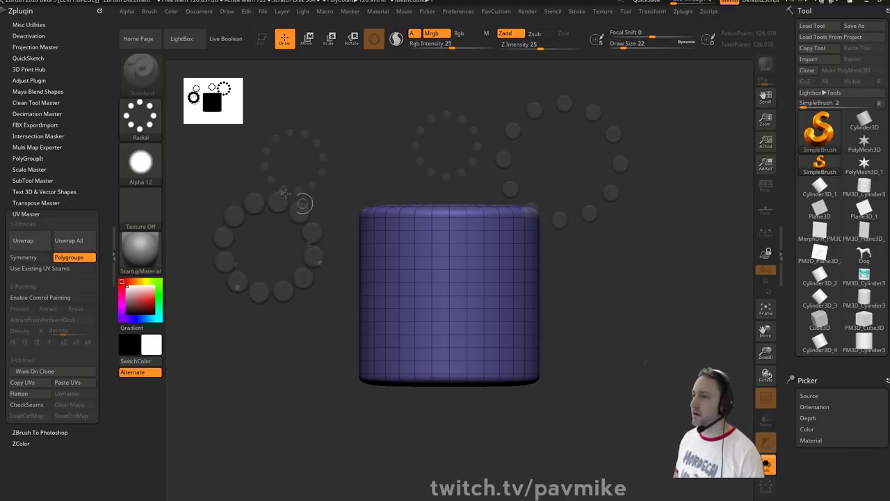
{"action": "left_click", "coordinate": [141, 118]}
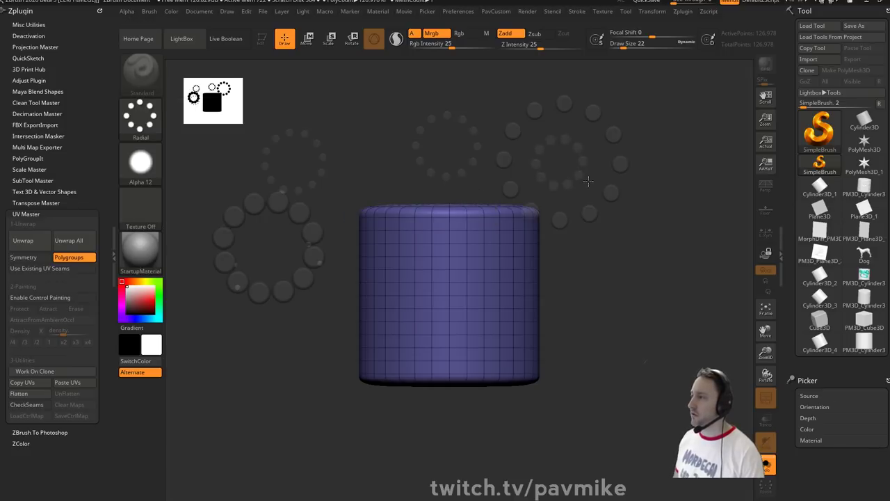
- Switch the SimpleBrush to the Ray90 stroke and turn its alpha off
{"action": "left_click", "coordinate": [140, 119]}
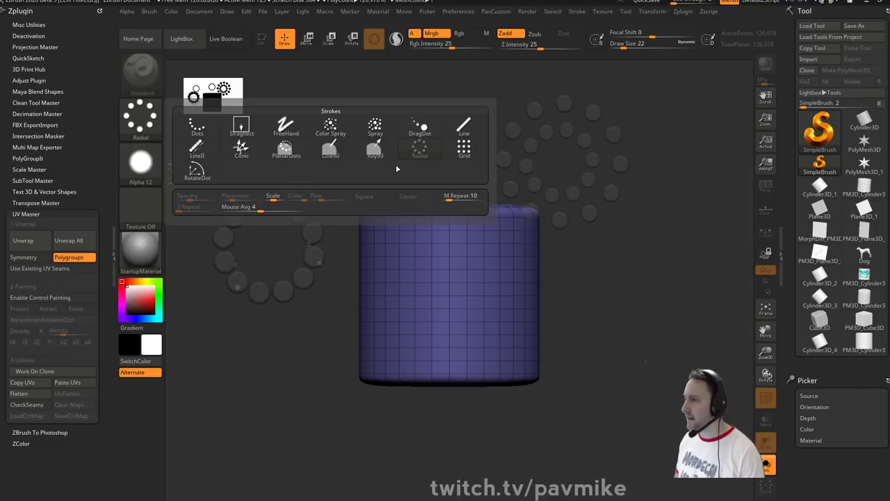
{"action": "left_click", "coordinate": [376, 149]}
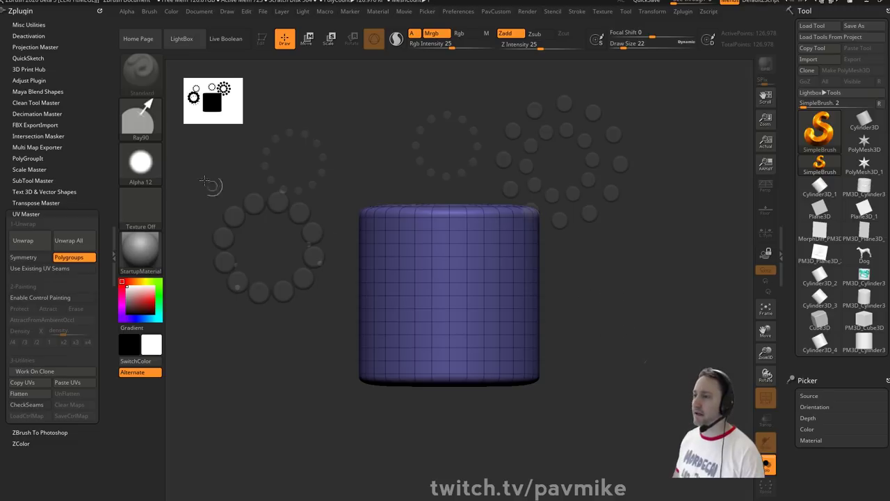
{"action": "left_click", "coordinate": [141, 163]}
{"action": "left_click", "coordinate": [195, 171]}
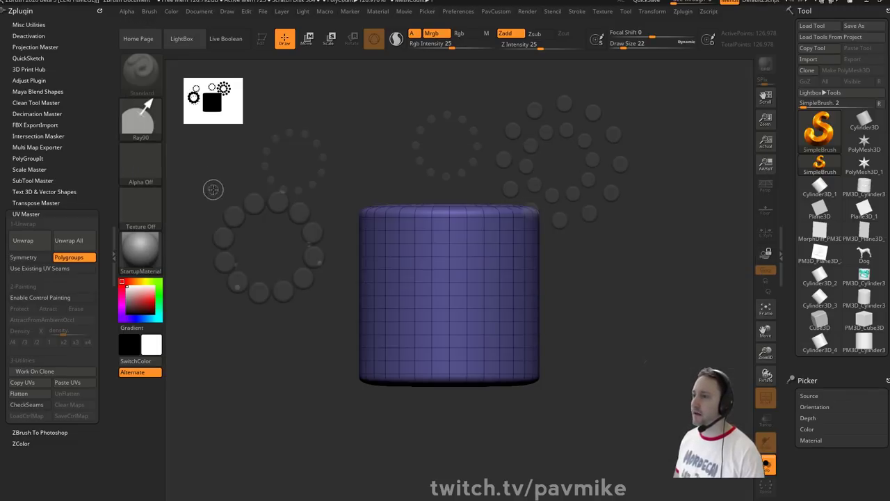
{"action": "left_click", "coordinate": [140, 118]}
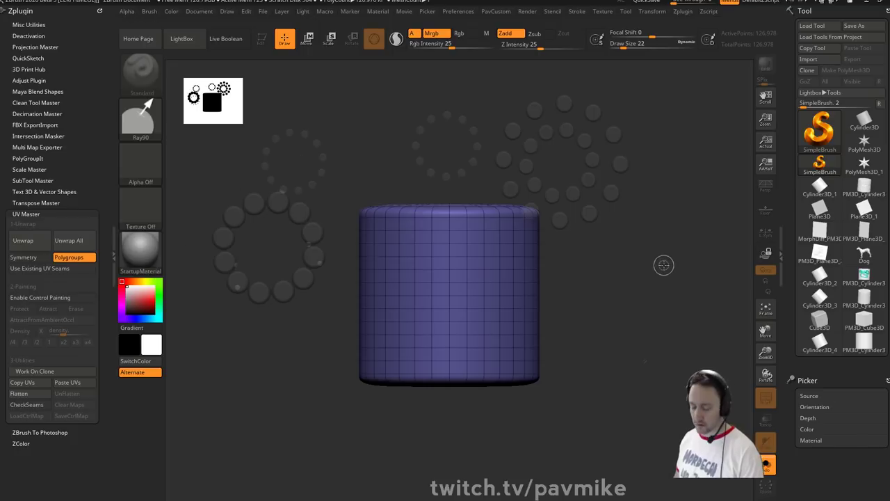
- Clear the canvas and set the draw size to 46
{"action": "key", "text": "ctrl+n"}
{"action": "key", "text": "s"}
{"action": "left_click_drag", "start_coordinate": [521, 250], "coordinate": [525, 244]}
{"action": "key", "text": "s"}
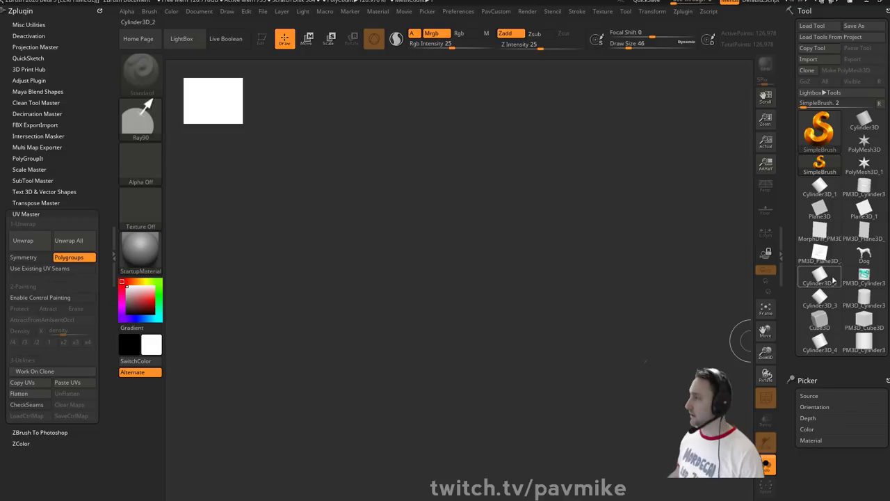
- Place the PolyMesh3D_1 star on the canvas, enter Edit mode, and frame it
{"action": "left_click", "coordinate": [866, 165]}
{"action": "left_click_drag", "start_coordinate": [288, 238], "coordinate": [354, 253]}
{"action": "left_click", "coordinate": [262, 39]}
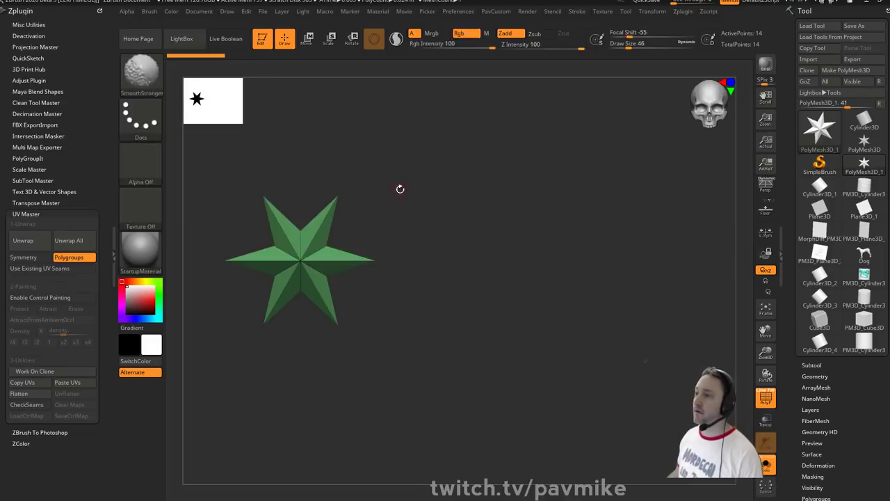
{"action": "key", "text": "f"}
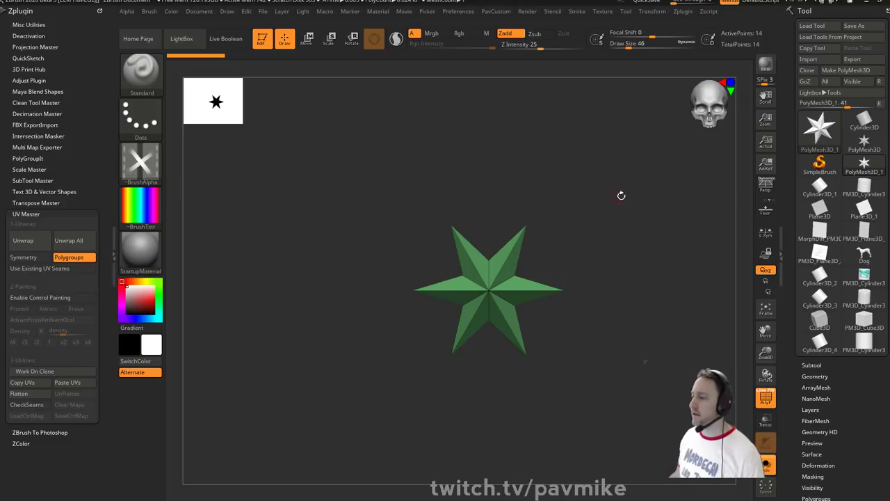
- Switch to the browser, look through the uploads and past live streams on the YouTube channel, and return to ZBrush
{"action": "left_click_drag", "start_coordinate": [486, 499], "coordinate": [454, 14]}
{"action": "scroll", "coordinate": [403, 244], "scroll_direction": "down", "scroll_amount": 2}
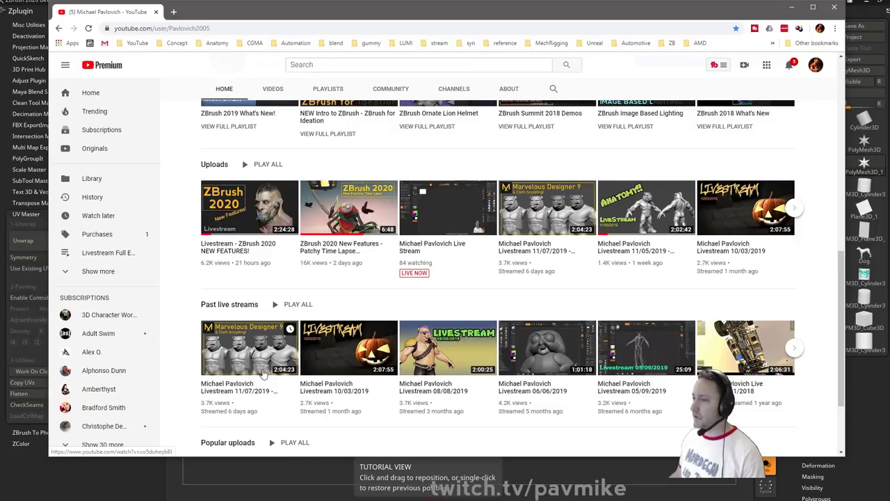
{"action": "scroll", "coordinate": [279, 364], "scroll_direction": "down", "scroll_amount": 1}
{"action": "scroll", "coordinate": [645, 199], "scroll_direction": "up", "scroll_amount": 2}
{"action": "scroll", "coordinate": [641, 208], "scroll_direction": "up", "scroll_amount": 1}
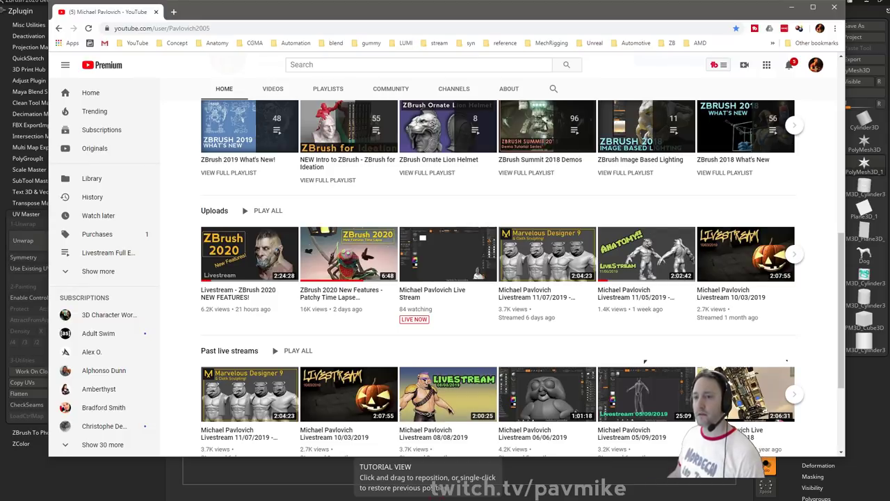
{"action": "left_click_drag", "start_coordinate": [226, 15], "coordinate": [0, 15]}
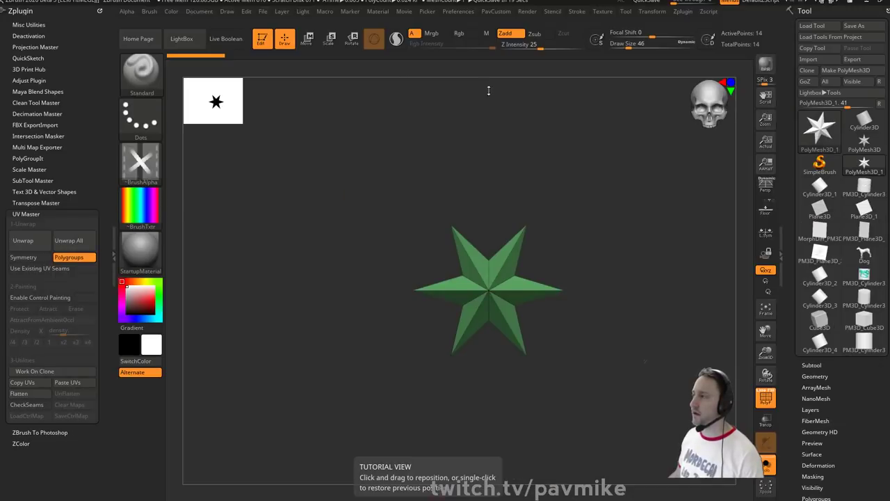
- Replace the star with the Dog tool and set the draw size to 59
{"action": "left_click_drag", "start_coordinate": [493, 149], "coordinate": [479, 147]}
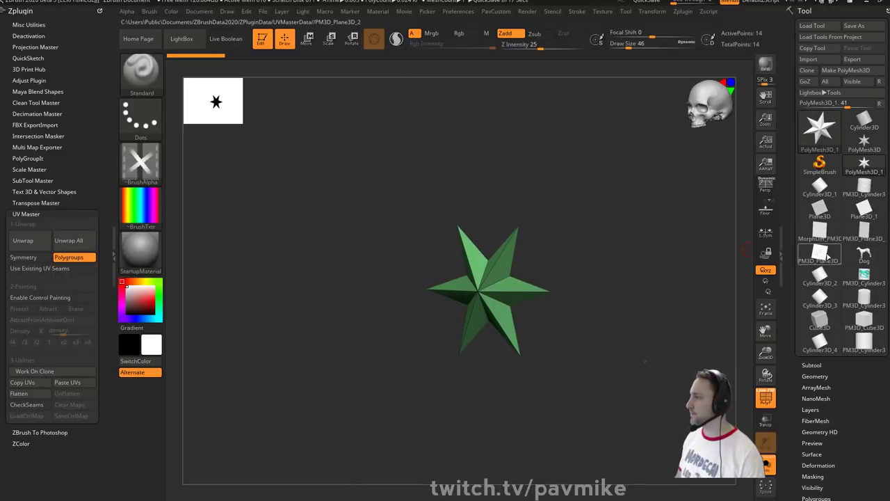
{"action": "left_click", "coordinate": [864, 254]}
{"action": "mouse_move", "coordinate": [660, 252]}
{"action": "left_mouse_down"}
{"action": "mouse_move", "coordinate": [601, 264]}
{"action": "mouse_move", "coordinate": [612, 295]}
{"action": "left_mouse_up"}
{"action": "left_click_drag", "start_coordinate": [612, 295], "coordinate": [592, 294]}
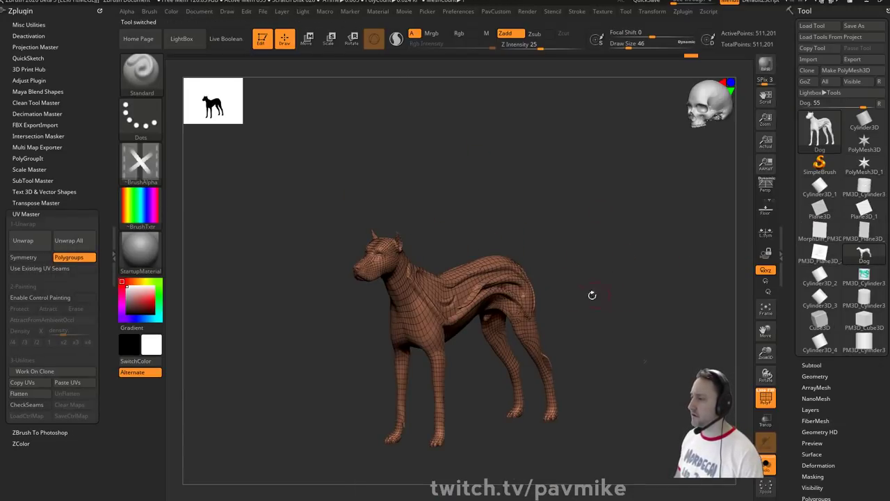
{"action": "key", "text": "s"}
{"action": "left_click", "coordinate": [546, 277]}
- Convert the dog to a DynaMesh at resolution 128 with Project on, without freezing its subdivision levels
{"action": "key", "text": "a"}
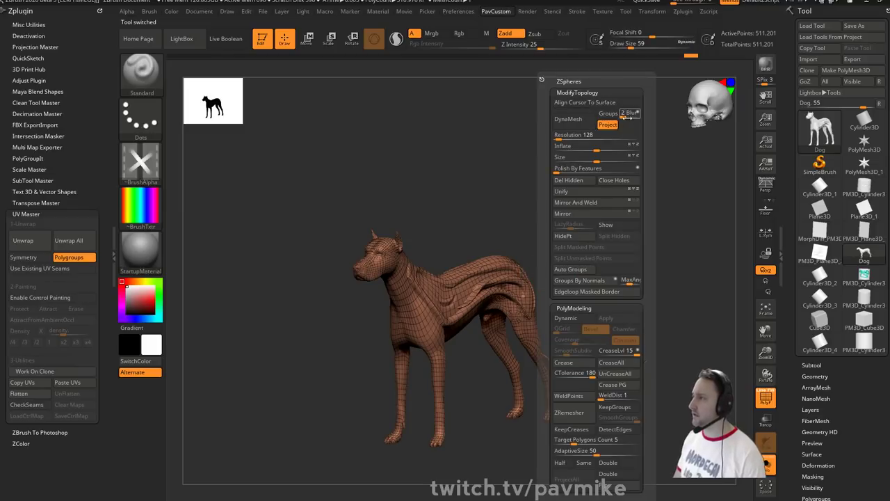
{"action": "left_click", "coordinate": [574, 121]}
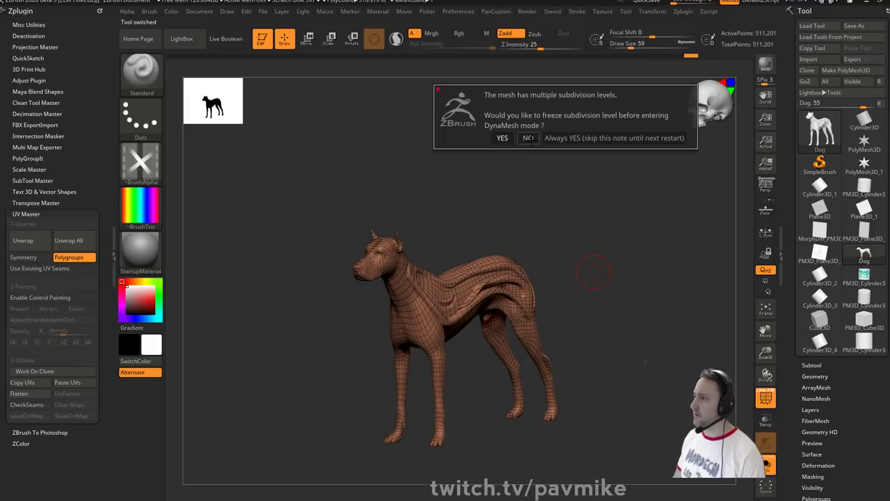
{"action": "left_click", "coordinate": [528, 138]}
{"action": "key", "text": "f"}
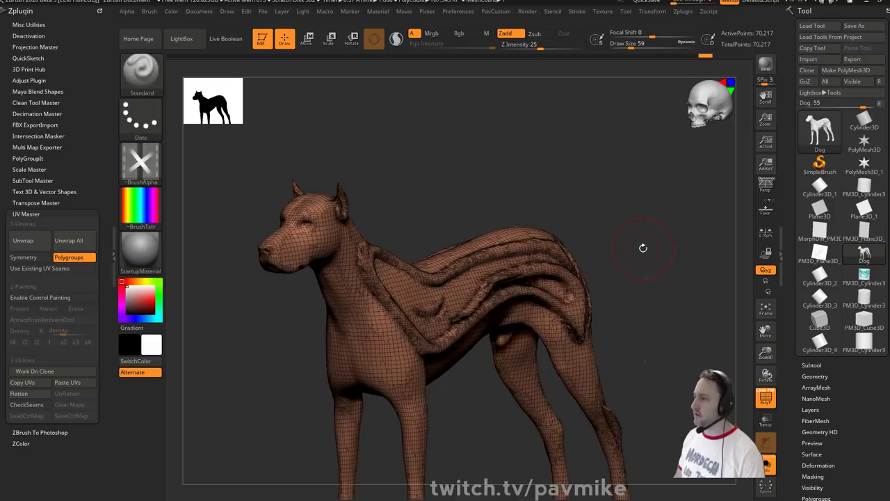
- Switch to the SnakeHook brush at draw size 37 and pull spikes of geometry out of the dog's belly
{"action": "left_click_drag", "start_coordinate": [642, 246], "coordinate": [593, 201]}
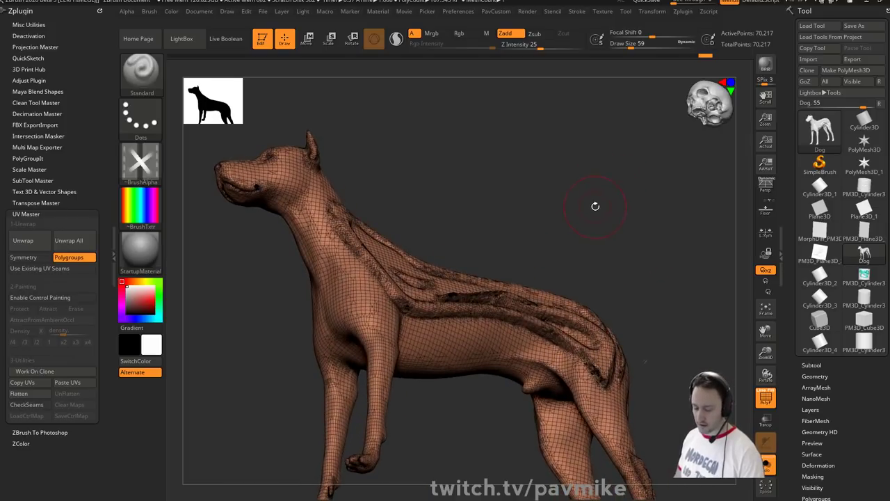
{"action": "key", "text": "b"}
{"action": "key", "text": "s"}
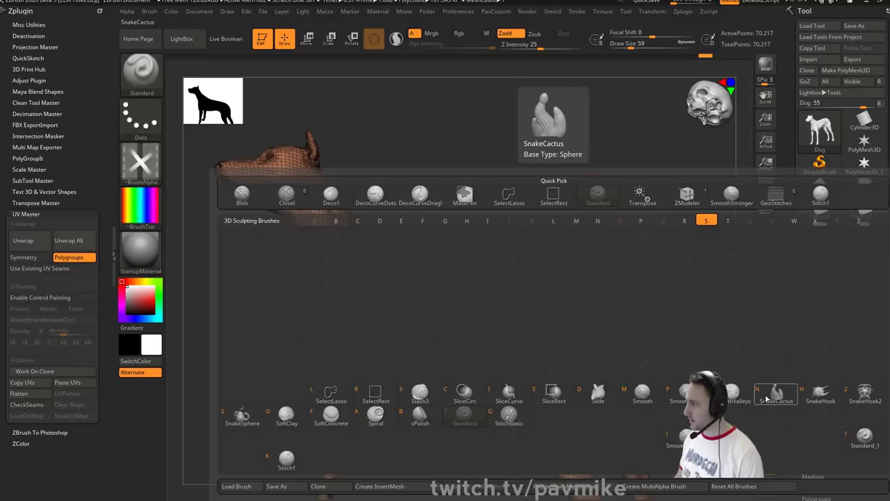
{"action": "key", "text": "h"}
{"action": "key", "text": "s"}
{"action": "left_click_drag", "start_coordinate": [475, 355], "coordinate": [521, 374]}
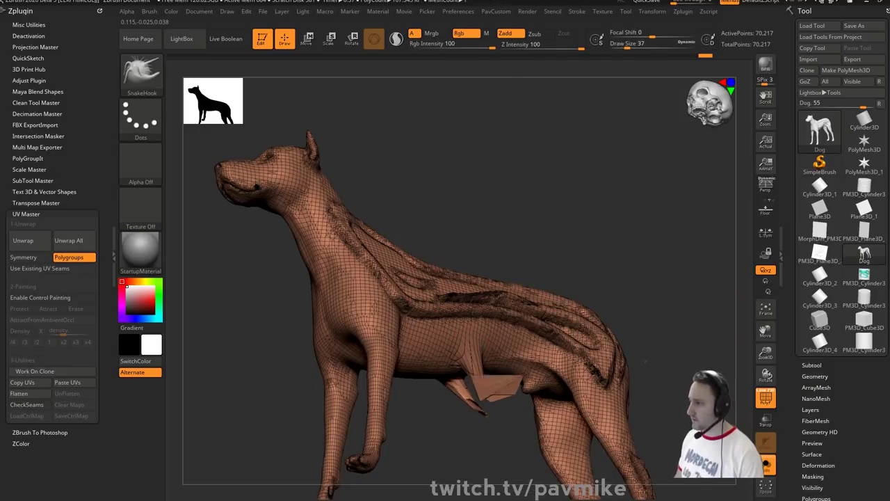
{"action": "mouse_move", "coordinate": [657, 276]}
{"action": "left_mouse_down"}
{"action": "mouse_move", "coordinate": [644, 279]}
{"action": "mouse_move", "coordinate": [638, 303]}
{"action": "left_mouse_up"}
{"action": "left_click_drag", "start_coordinate": [521, 372], "coordinate": [497, 331]}
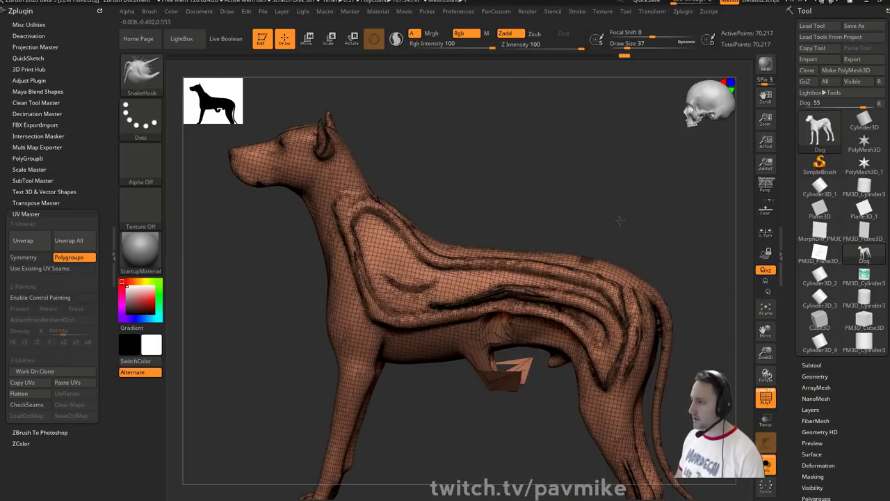
- Pull a hanging strand of geometry out of the dog's flank with the SnakeHook brush and update the DynaMesh
{"action": "left_click_drag", "start_coordinate": [620, 220], "coordinate": [672, 226]}
{"action": "mouse_move", "coordinate": [521, 320]}
{"action": "left_mouse_down"}
{"action": "mouse_move", "coordinate": [531, 343]}
{"action": "mouse_move", "coordinate": [486, 397]}
{"action": "left_mouse_up"}
{"action": "key", "text": "space"}
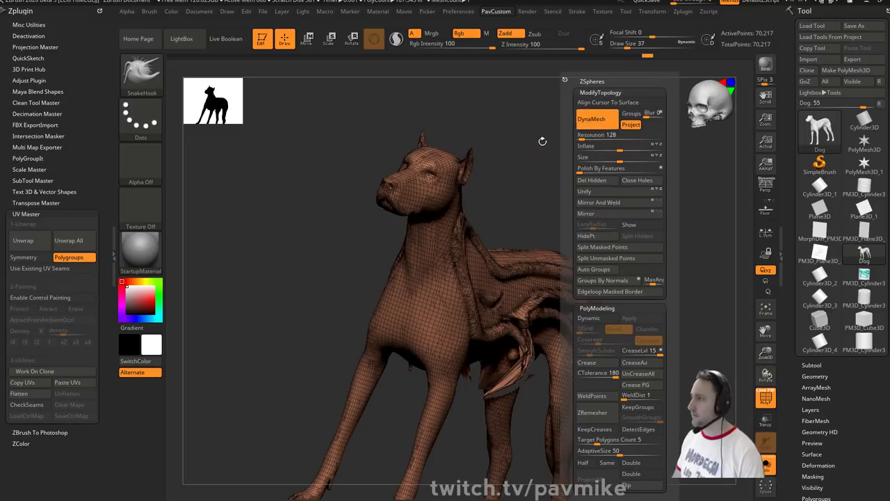
{"action": "left_click_drag", "start_coordinate": [677, 273], "coordinate": [639, 270]}
{"action": "key", "text": "space"}
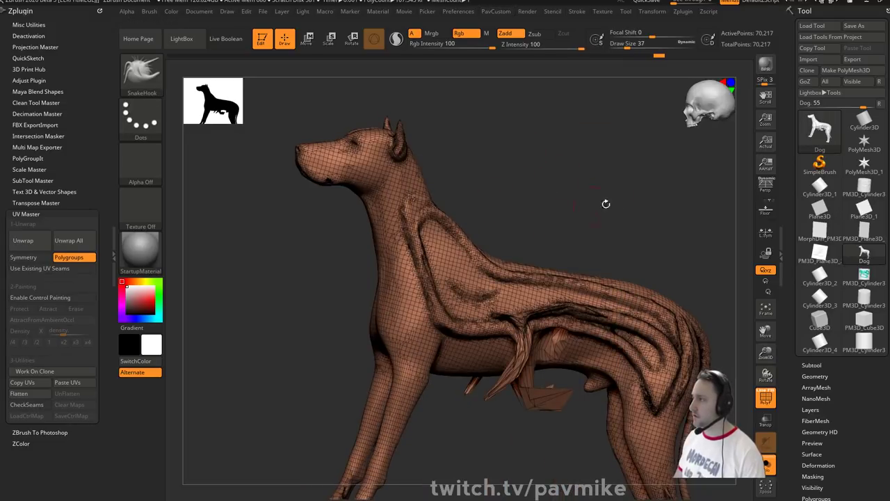
{"action": "left_click_drag", "start_coordinate": [606, 202], "coordinate": [580, 176], "text": "alt"}
{"action": "left_click_drag", "start_coordinate": [599, 155], "coordinate": [636, 217], "text": "ctrl"}
- Stretch more geometry around the dog's belly and flank with SnakeHook, remesh it again, and examine the strands from several angles
{"action": "left_click_drag", "start_coordinate": [530, 363], "coordinate": [542, 301]}
{"action": "mouse_move", "coordinate": [621, 201]}
{"action": "left_mouse_down", "text": "ctrl"}
{"action": "mouse_move", "coordinate": [651, 245]}
{"action": "mouse_move", "coordinate": [583, 221]}
{"action": "left_mouse_up", "text": "ctrl"}
{"action": "mouse_move", "coordinate": [495, 304]}
{"action": "left_mouse_down"}
{"action": "mouse_move", "coordinate": [475, 332]}
{"action": "mouse_move", "coordinate": [533, 310]}
{"action": "left_mouse_up"}
{"action": "left_click_drag", "start_coordinate": [563, 306], "coordinate": [636, 267]}
{"action": "left_click_drag", "start_coordinate": [626, 210], "coordinate": [666, 215]}
{"action": "mouse_move", "coordinate": [647, 221]}
{"action": "left_mouse_down", "text": "ctrl"}
{"action": "mouse_move", "coordinate": [672, 271]}
{"action": "mouse_move", "coordinate": [598, 176]}
{"action": "mouse_move", "coordinate": [654, 185]}
{"action": "mouse_move", "coordinate": [650, 294]}
{"action": "mouse_move", "coordinate": [636, 238]}
{"action": "mouse_move", "coordinate": [610, 217]}
{"action": "mouse_move", "coordinate": [591, 245]}
{"action": "mouse_move", "coordinate": [629, 240]}
{"action": "left_mouse_up", "text": "ctrl"}
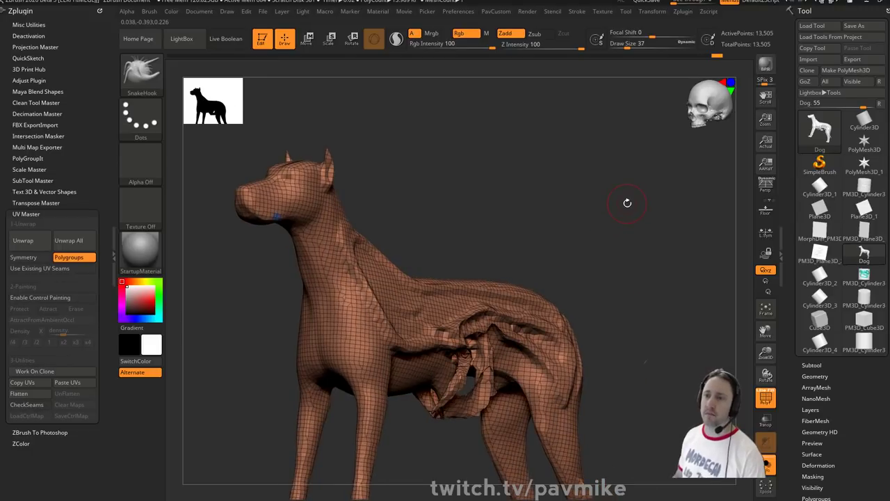
{"action": "left_click_drag", "start_coordinate": [548, 235], "coordinate": [519, 209]}
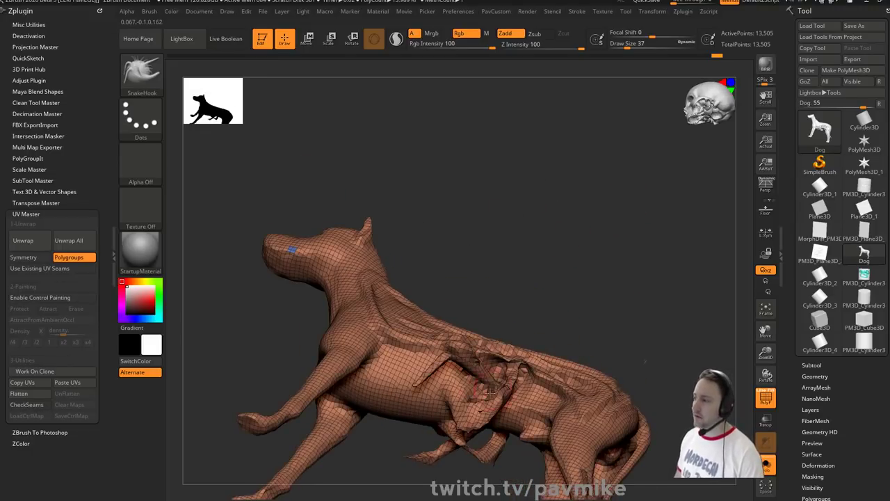
{"action": "left_click_drag", "start_coordinate": [481, 400], "coordinate": [557, 292]}
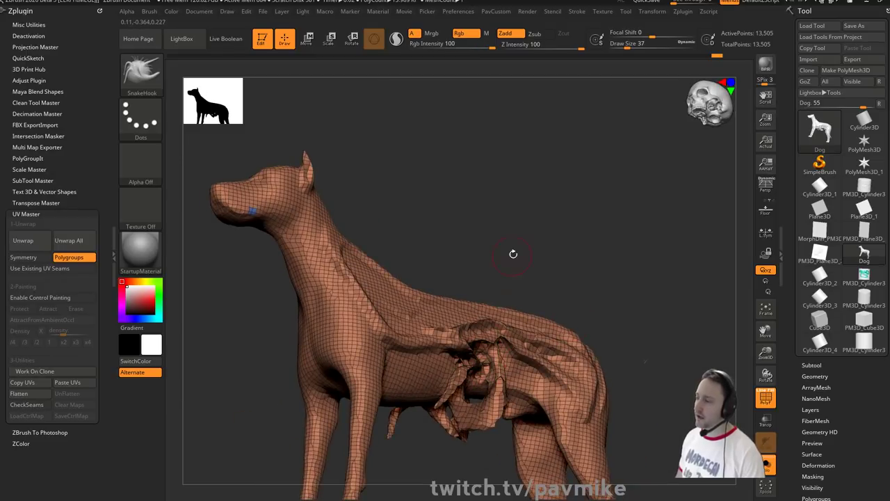
{"action": "left_click_drag", "start_coordinate": [513, 254], "coordinate": [518, 313]}
{"action": "left_click_drag", "start_coordinate": [578, 226], "coordinate": [594, 250], "text": "alt"}
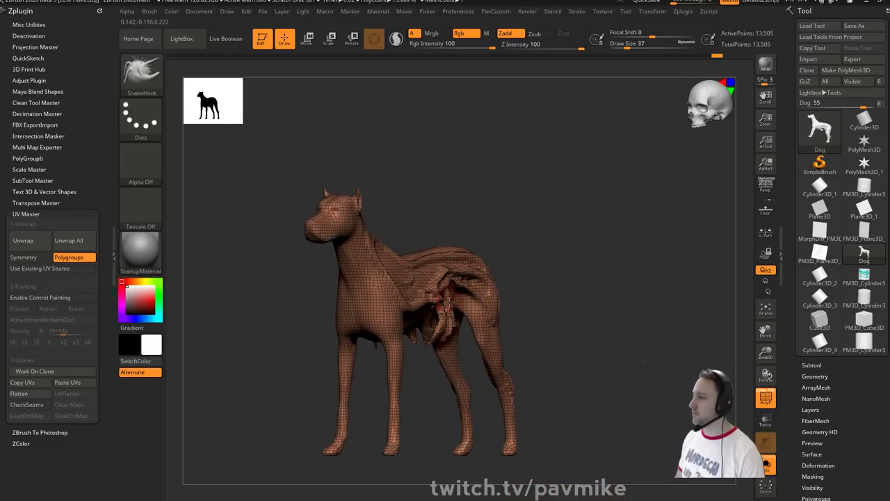
{"action": "mouse_move", "coordinate": [660, 208]}
{"action": "left_mouse_down"}
{"action": "mouse_move", "coordinate": [610, 199]}
{"action": "mouse_move", "coordinate": [621, 223]}
{"action": "left_mouse_up"}
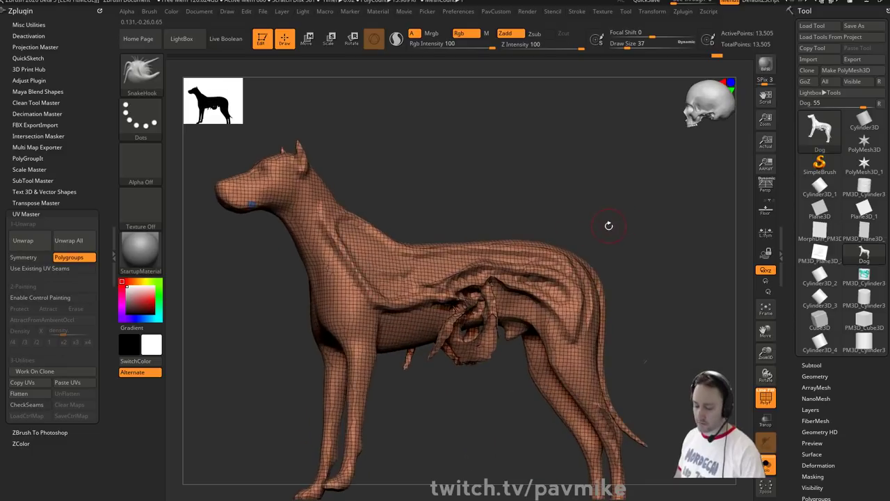
- Try reshaping the belly strands with another sculpting brush and update the DynaMesh
{"action": "key", "text": "b"}
{"action": "key", "text": "i"}
{"action": "key", "text": "n"}
{"action": "key", "text": "s"}
{"action": "left_click_drag", "start_coordinate": [485, 296], "coordinate": [496, 297]}
{"action": "left_click_drag", "start_coordinate": [485, 306], "coordinate": [472, 311]}
{"action": "left_click_drag", "start_coordinate": [555, 167], "coordinate": [586, 199], "text": "ctrl"}
- Cancel saving the project and undo the last brush strokes and remesh on the belly strands
{"action": "key", "text": "ctrl+s"}
{"action": "left_click", "coordinate": [643, 451]}
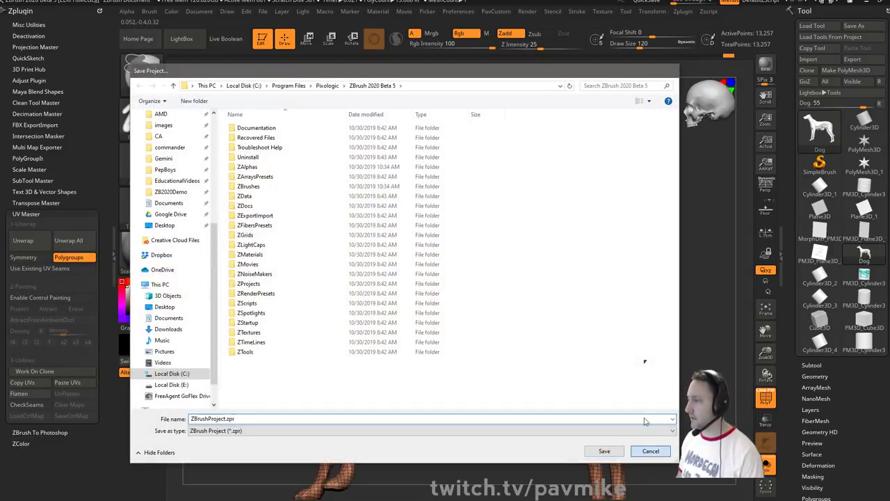
{"action": "key", "text": "ctrl+z"}
{"action": "key", "text": "ctrl+z"}
{"action": "key", "text": "ctrl+z"}
{"action": "key", "text": "ctrl+z"}
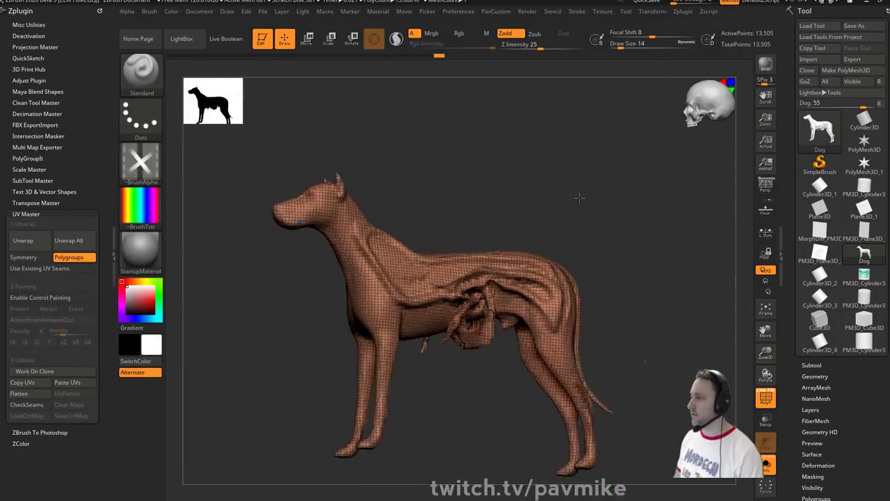
- Use ReMesh All at resolution 128 with Polish 10 and PolyGrp on to create a remeshed skin subtool from the dog
{"action": "left_click", "coordinate": [812, 364]}
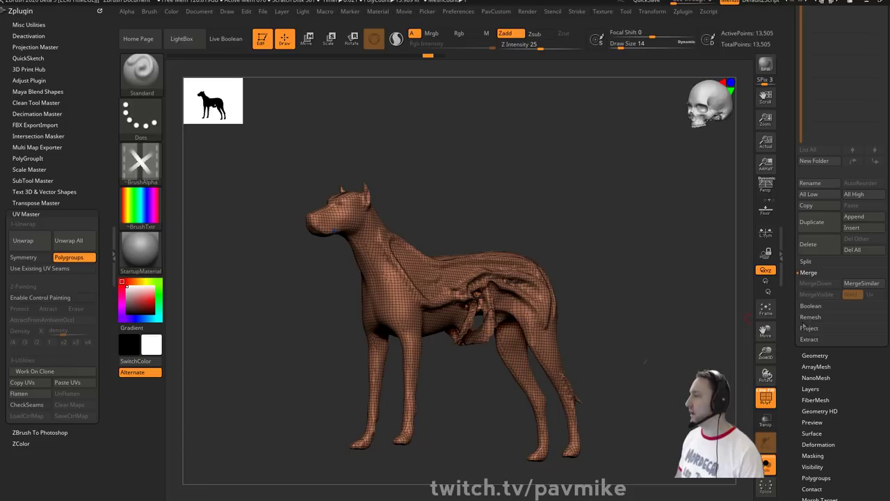
{"action": "left_click", "coordinate": [808, 272], "text": "shift"}
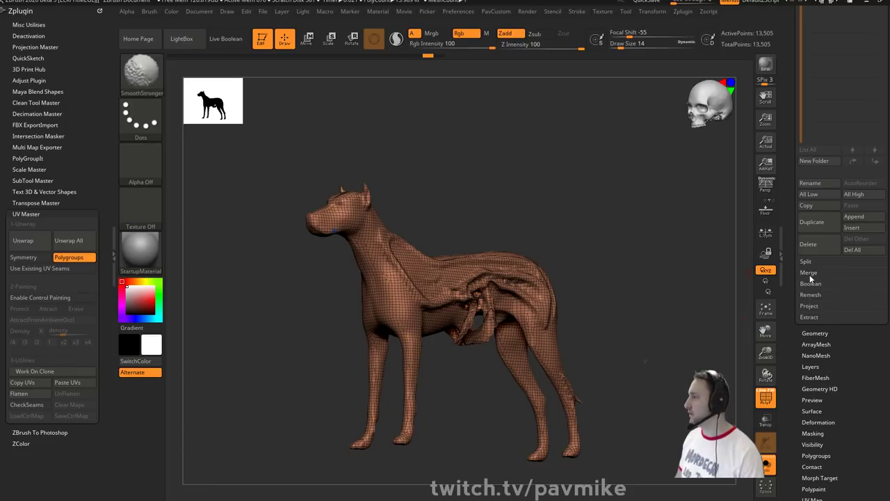
{"action": "left_click", "coordinate": [811, 295]}
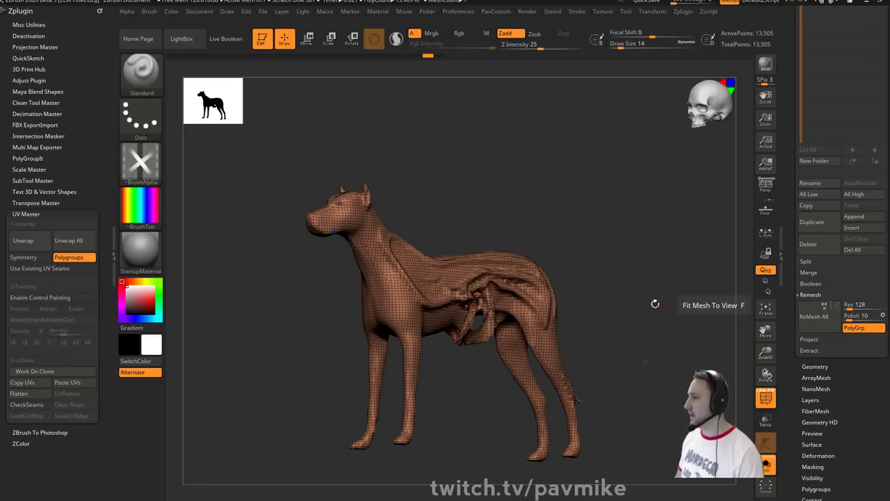
{"action": "left_click_drag", "start_coordinate": [656, 302], "coordinate": [692, 299], "text": "shift"}
{"action": "left_click_drag", "start_coordinate": [521, 294], "coordinate": [601, 304]}
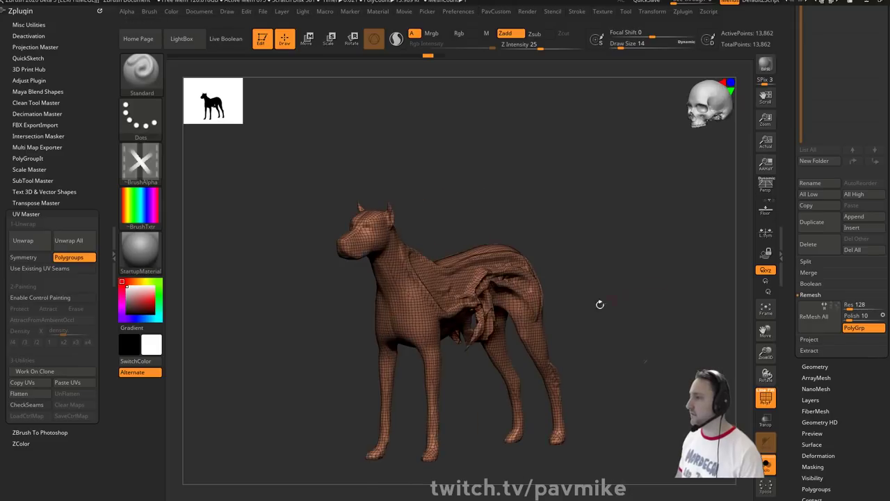
{"action": "left_click", "coordinate": [820, 322]}
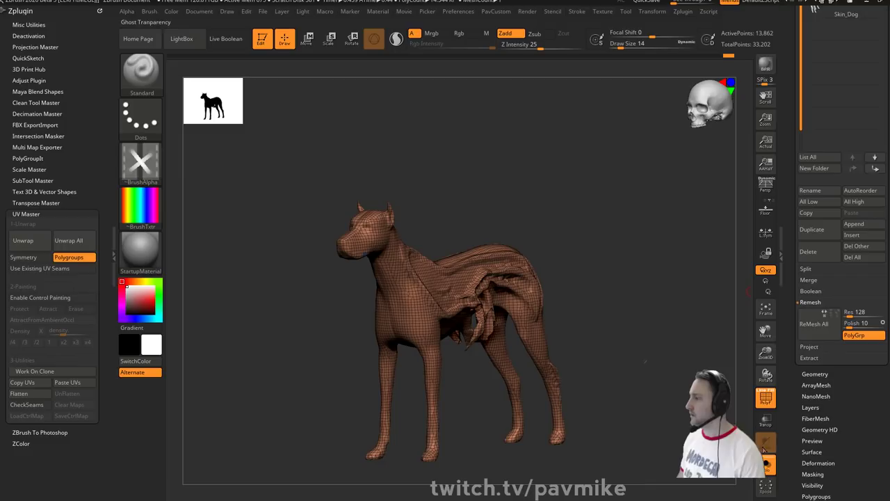
- Make the remeshed Skin_Dog subtool active and project all of the original dog's detail onto it
{"action": "left_click_drag", "start_coordinate": [596, 254], "coordinate": [680, 314]}
{"action": "left_click", "coordinate": [522, 305], "text": "alt"}
{"action": "key", "text": "space"}
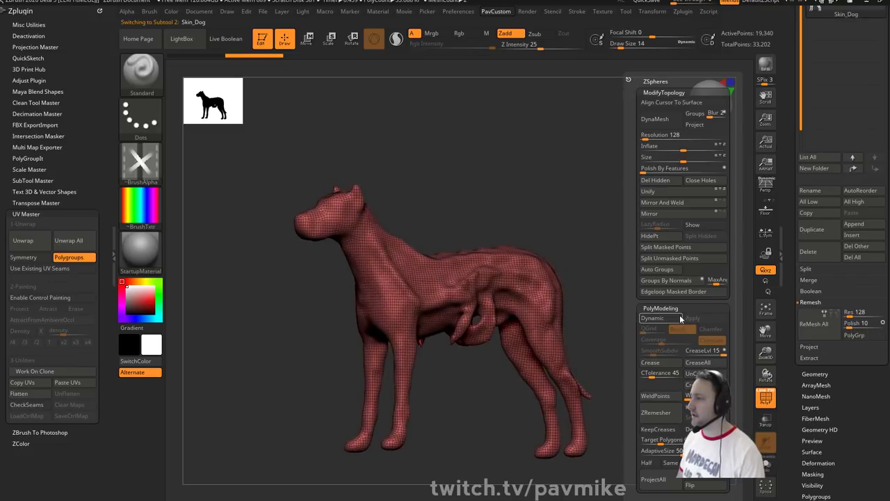
{"action": "left_click", "coordinate": [658, 481]}
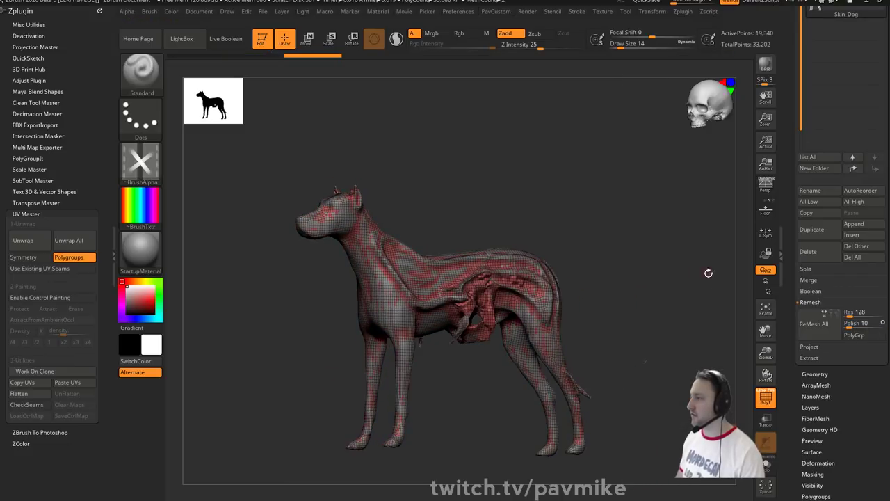
- Turn off the polyframe display and isolate the projected skin subtool with Solo
{"action": "left_click", "coordinate": [766, 405]}
{"action": "right_click_drag", "start_coordinate": [664, 254], "coordinate": [703, 299], "text": "ctrl"}
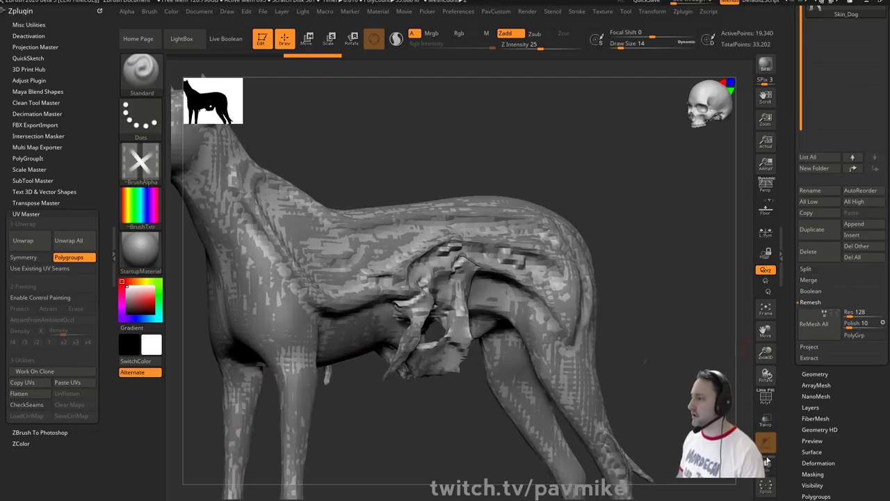
{"action": "left_click", "coordinate": [767, 465]}
{"action": "left_click_drag", "start_coordinate": [659, 272], "coordinate": [615, 295]}
- Set the draw size to 25 and smooth the jagged projected surface along the dog's flank and belly
{"action": "key", "text": "s"}
{"action": "left_click", "coordinate": [470, 261]}
{"action": "left_click_drag", "start_coordinate": [442, 260], "coordinate": [428, 255], "text": "shift"}
{"action": "left_click_drag", "start_coordinate": [447, 195], "coordinate": [470, 165]}
{"action": "key", "text": "ctrl+z"}
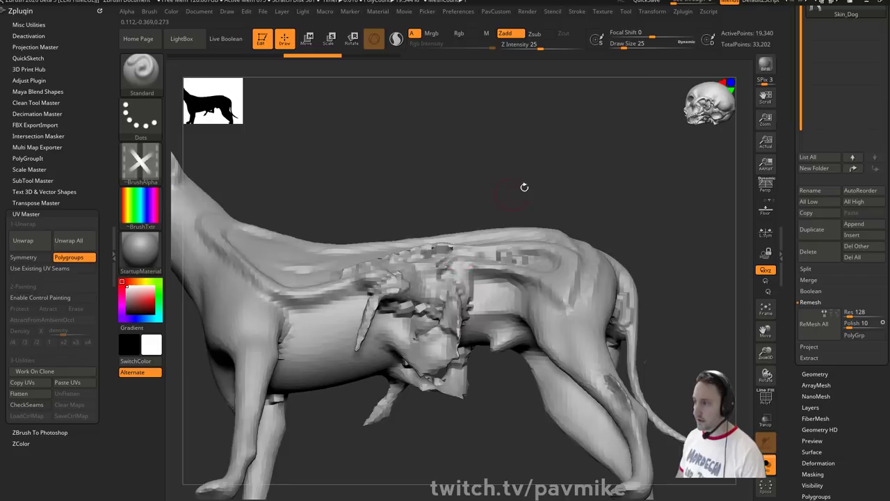
{"action": "left_click_drag", "start_coordinate": [524, 188], "coordinate": [516, 133]}
{"action": "left_click_drag", "start_coordinate": [473, 234], "coordinate": [400, 306]}
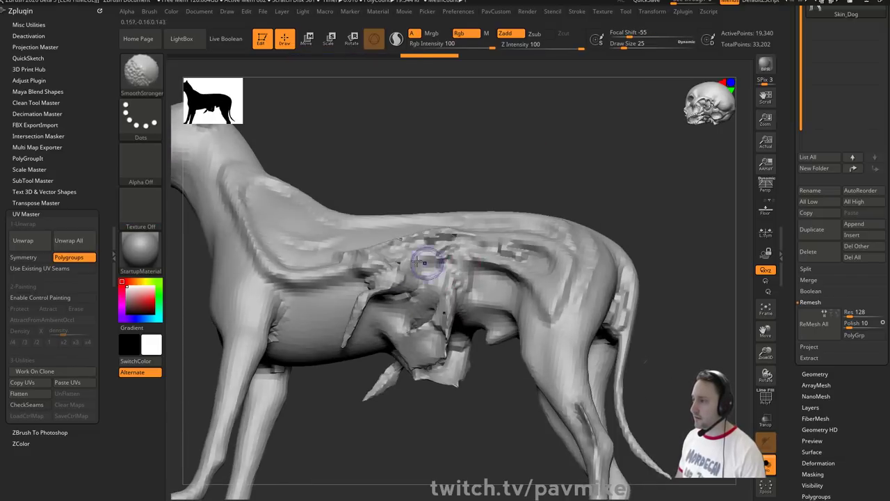
{"action": "left_click_drag", "start_coordinate": [474, 194], "coordinate": [460, 226]}
{"action": "left_click_drag", "start_coordinate": [456, 254], "coordinate": [436, 249], "text": "shift"}
{"action": "left_click_drag", "start_coordinate": [424, 386], "coordinate": [420, 317]}
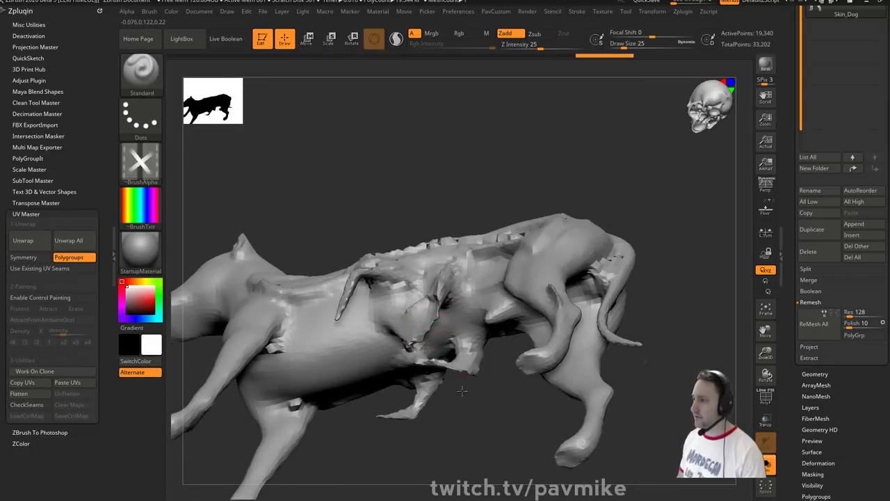
{"action": "mouse_move", "coordinate": [464, 393]}
{"action": "left_mouse_down"}
{"action": "mouse_move", "coordinate": [473, 327]}
{"action": "mouse_move", "coordinate": [474, 418]}
{"action": "left_mouse_up"}
- Switch to the Inflat brush at draw size 51 and inflate the torn geometry under the dog's belly
{"action": "key", "text": "b"}
{"action": "key", "text": "i"}
{"action": "key", "text": "n"}
{"action": "key", "text": "s"}
{"action": "left_click_drag", "start_coordinate": [456, 298], "coordinate": [462, 298]}
{"action": "left_click_drag", "start_coordinate": [471, 306], "coordinate": [457, 322]}
{"action": "key", "text": "f"}
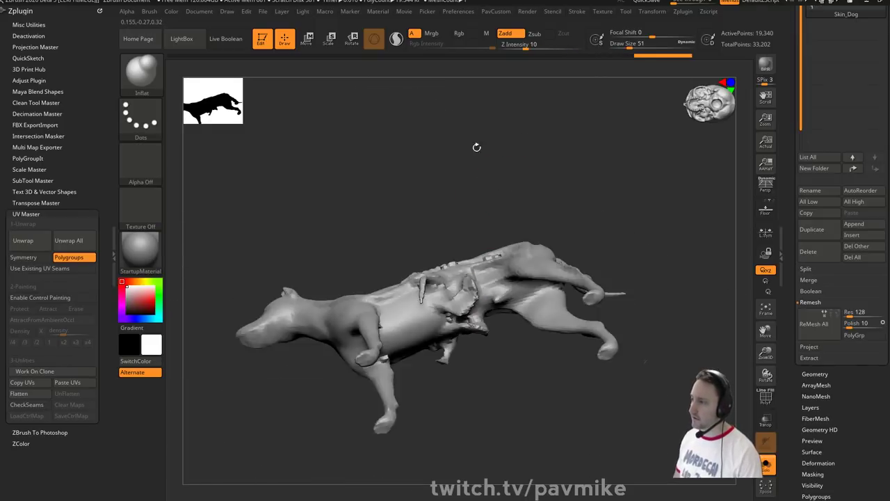
- Convert the skin subtool to a DynaMesh at resolution 128 and switch to the Standard brush
{"action": "left_click_drag", "start_coordinate": [477, 147], "coordinate": [487, 209], "text": "shift"}
{"action": "left_click_drag", "start_coordinate": [631, 206], "coordinate": [679, 280], "text": "ctrl"}
{"action": "key", "text": "1"}
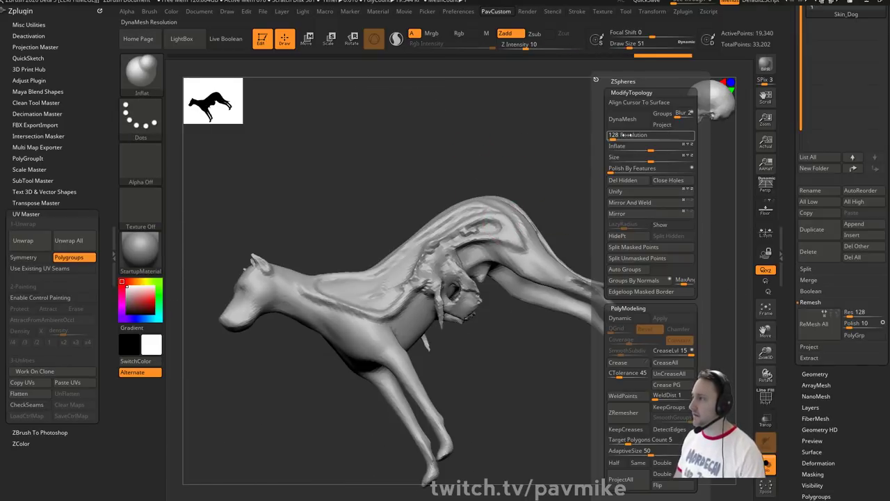
{"action": "left_click", "coordinate": [626, 119]}
{"action": "mouse_move", "coordinate": [590, 231]}
{"action": "left_mouse_down", "text": "shift"}
{"action": "mouse_move", "coordinate": [670, 223]}
{"action": "mouse_move", "coordinate": [646, 260]}
{"action": "mouse_move", "coordinate": [605, 261]}
{"action": "left_mouse_up", "text": "shift"}
{"action": "key", "text": "b"}
{"action": "key", "text": "s"}
{"action": "key", "text": "t"}
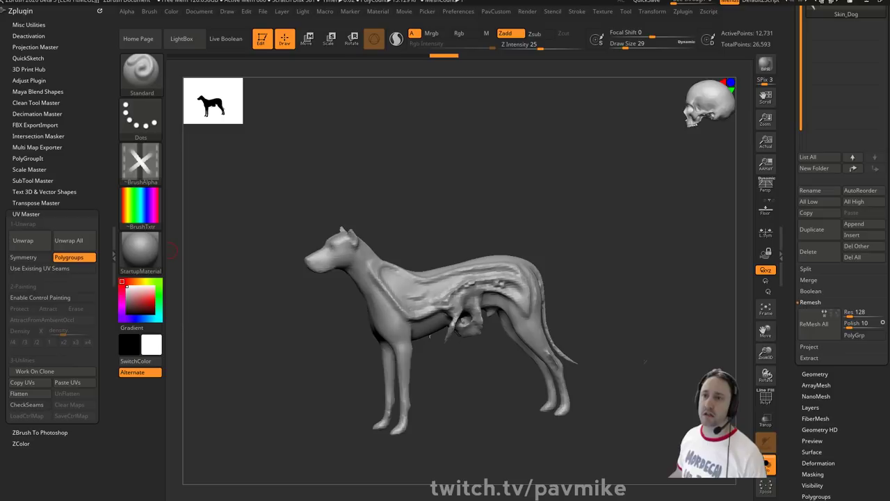
- Select the ZProject brush, set the draw size to 31, and switch back to the Standard brush
{"action": "mouse_move", "coordinate": [576, 197]}
{"action": "left_mouse_down", "text": "alt"}
{"action": "mouse_move", "coordinate": [665, 192]}
{"action": "mouse_move", "coordinate": [643, 222]}
{"action": "mouse_move", "coordinate": [654, 209]}
{"action": "mouse_move", "coordinate": [645, 361]}
{"action": "left_mouse_up", "text": "alt"}
{"action": "key", "text": "b"}
{"action": "key", "text": "z"}
{"action": "key", "text": "p"}
{"action": "key", "text": "s"}
{"action": "left_click_drag", "start_coordinate": [535, 277], "coordinate": [546, 277]}
{"action": "mouse_move", "coordinate": [633, 230]}
{"action": "left_mouse_down", "text": "ctrl"}
{"action": "mouse_move", "coordinate": [647, 241]}
{"action": "mouse_move", "coordinate": [624, 241]}
{"action": "mouse_move", "coordinate": [634, 227]}
{"action": "left_mouse_up", "text": "ctrl"}
{"action": "key", "text": "b"}
{"action": "key", "text": "s"}
{"action": "key", "text": "t"}
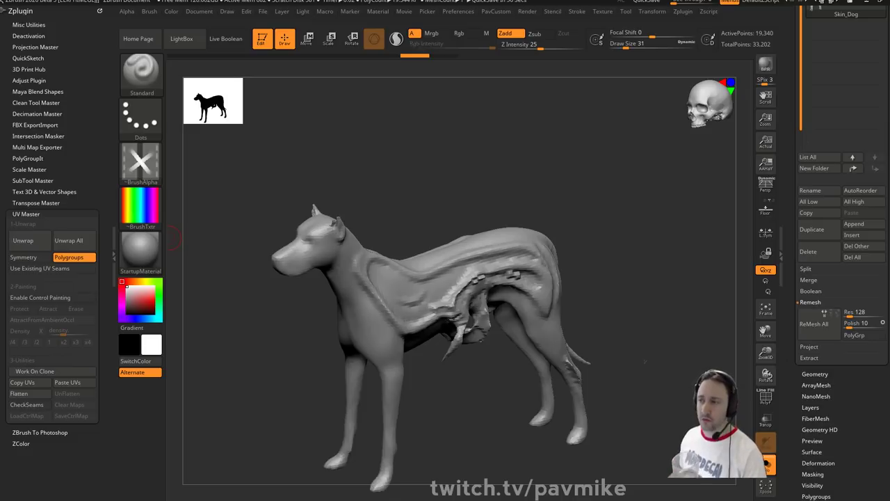
- Look through the Zplugin sections, including FBX ExportImport and QuickSketch, and the interface preferences, then collapse QuickSketch
{"action": "left_click", "coordinate": [43, 170]}
{"action": "left_click", "coordinate": [35, 136]}
{"action": "left_click", "coordinate": [34, 125]}
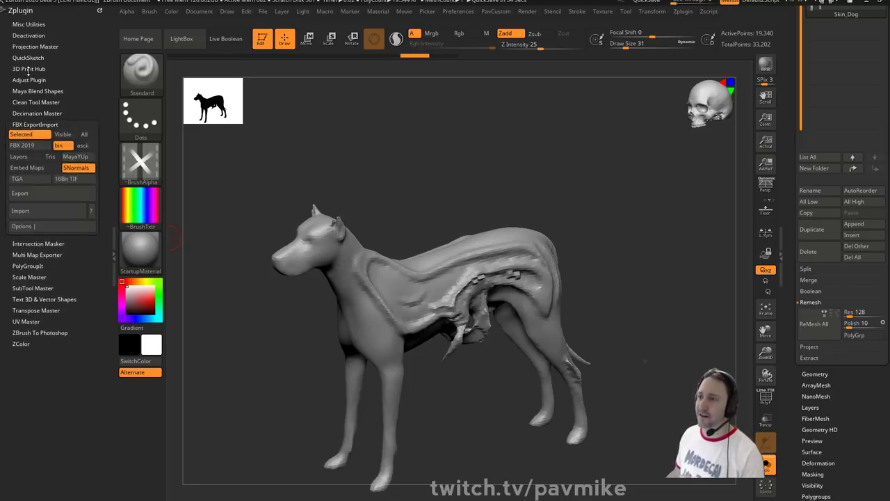
{"action": "left_click", "coordinate": [29, 70]}
{"action": "left_click", "coordinate": [28, 59]}
{"action": "left_click", "coordinate": [460, 12]}
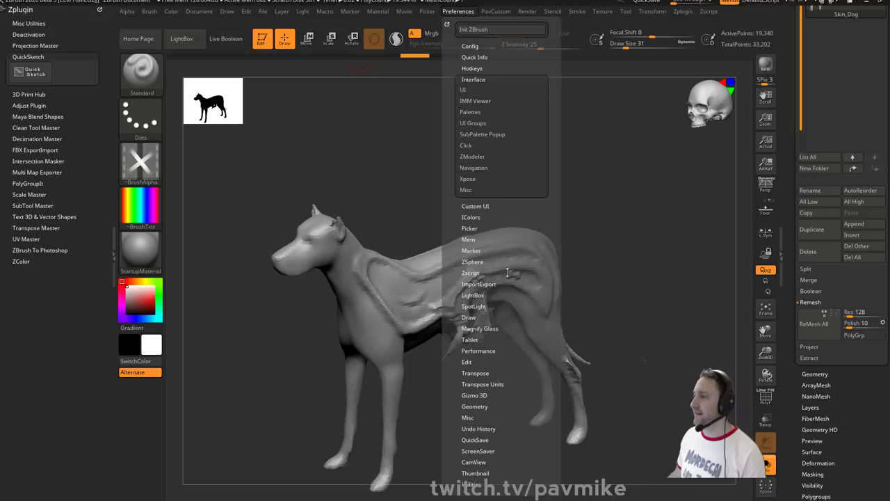
{"action": "left_click", "coordinate": [479, 112]}
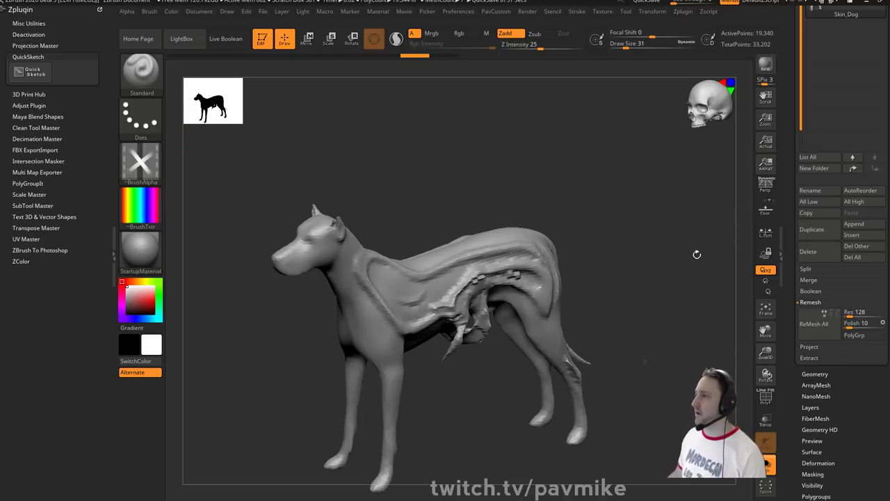
{"action": "left_click", "coordinate": [28, 57]}
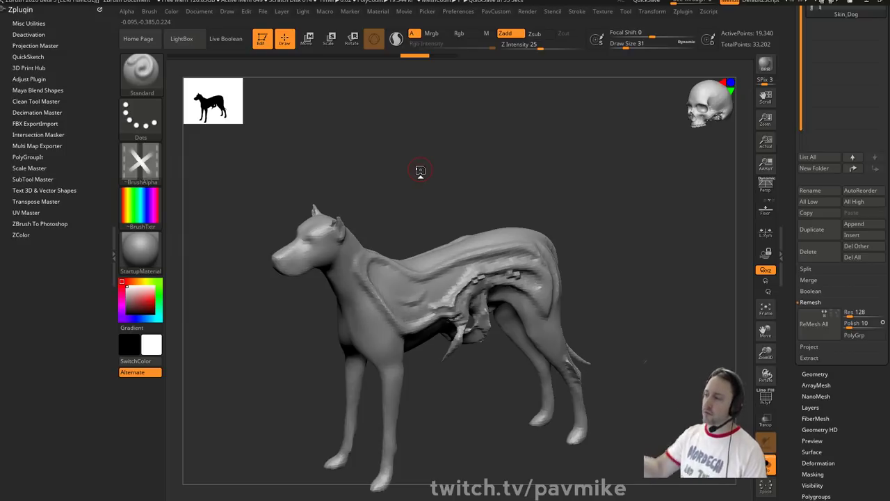
{"action": "mouse_move", "coordinate": [422, 171]}
{"action": "left_mouse_down"}
{"action": "mouse_move", "coordinate": [413, 159]}
{"action": "mouse_move", "coordinate": [431, 174]}
{"action": "left_mouse_up"}
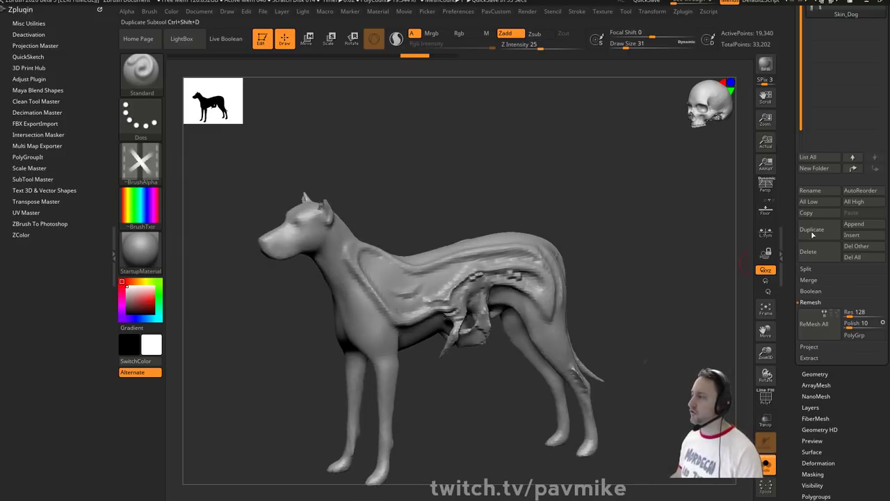
{"action": "left_click_drag", "start_coordinate": [792, 97], "coordinate": [793, 205]}
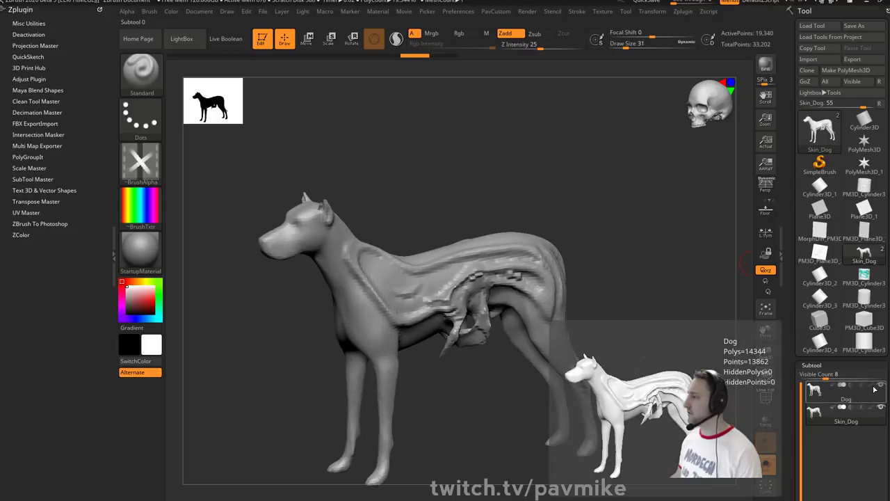
{"action": "right_click_drag", "start_coordinate": [520, 239], "coordinate": [529, 272]}
{"action": "right_click_drag", "start_coordinate": [621, 252], "coordinate": [610, 215], "text": "alt"}
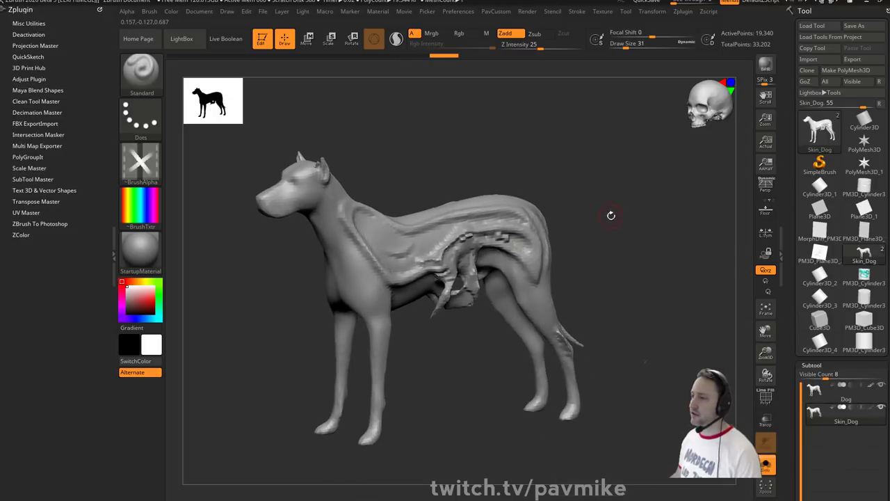
{"action": "right_click_drag", "start_coordinate": [401, 230], "coordinate": [578, 213]}
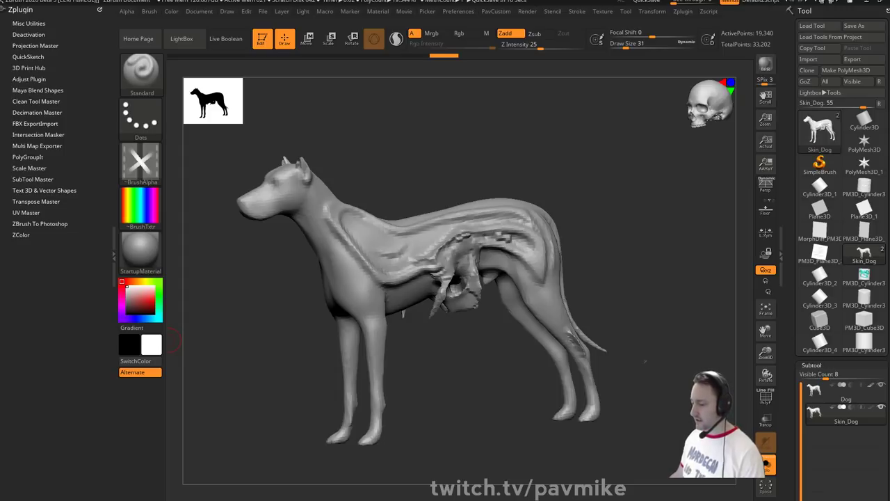
- Take the dog out of edit mode, clear it from the canvas and switch to the SimpleBrush tool
{"action": "left_click", "coordinate": [268, 39]}
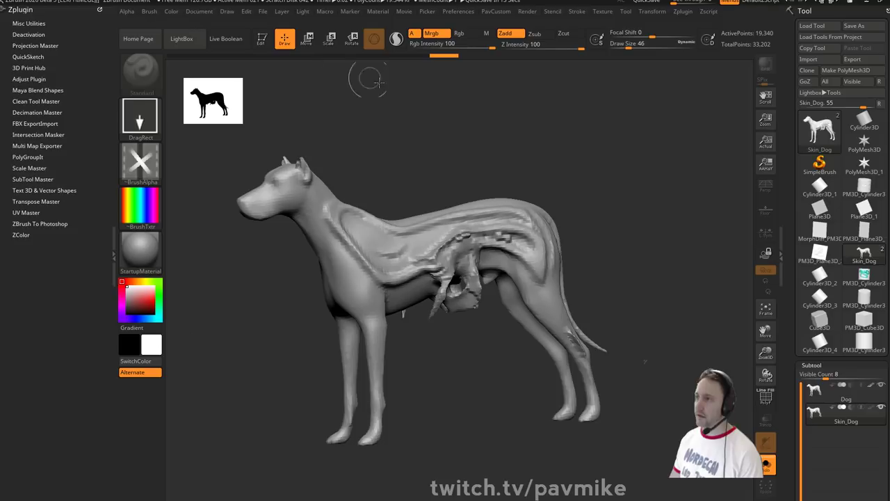
{"action": "key", "text": "ctrl+n"}
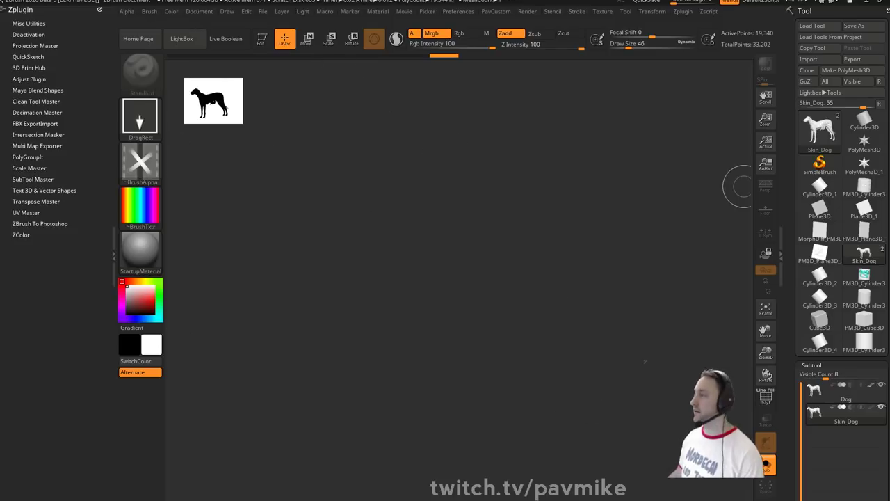
{"action": "left_click", "coordinate": [819, 165]}
{"action": "left_click", "coordinate": [822, 139]}
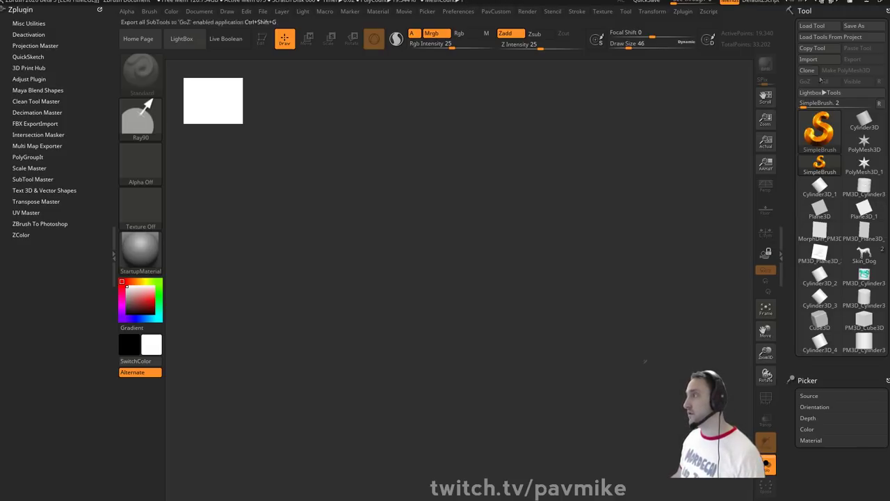
- Load the Bowser Jr. ZTool from the BowserKids folder inside streaming > MarioWorld
{"action": "left_click", "coordinate": [815, 29]}
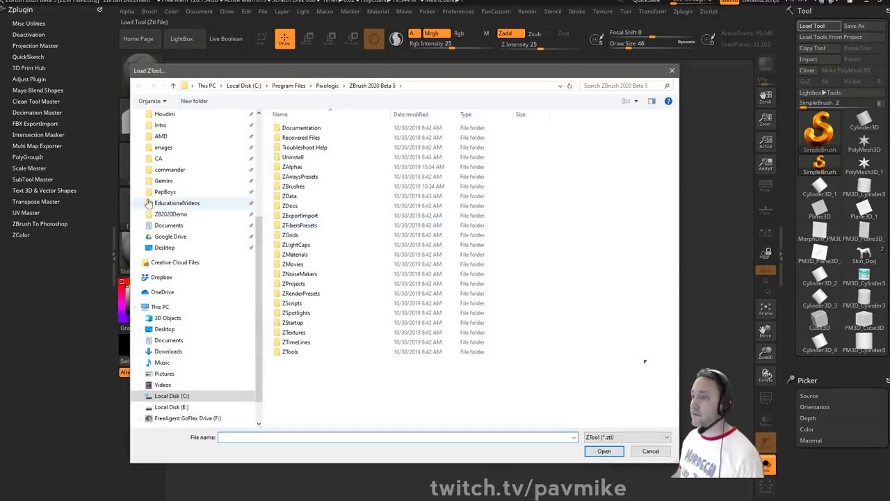
{"action": "scroll", "coordinate": [167, 124], "scroll_direction": "up", "scroll_amount": 10}
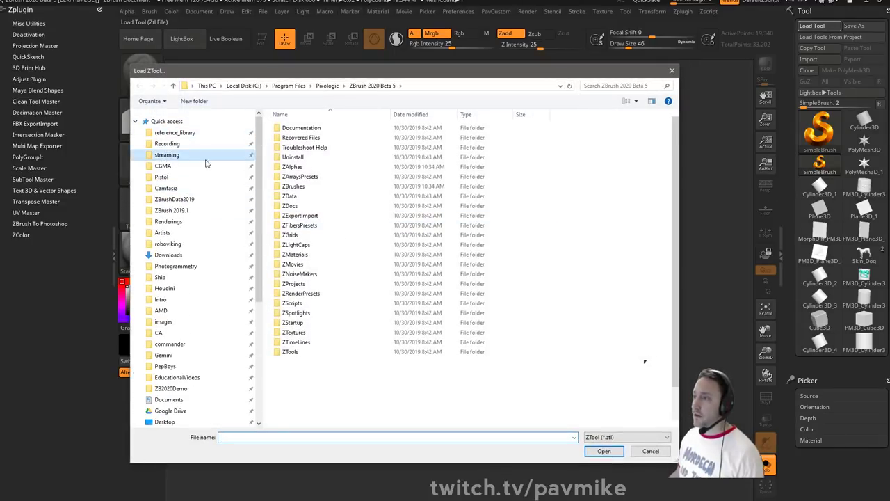
{"action": "left_click", "coordinate": [202, 155]}
{"action": "scroll", "coordinate": [278, 257], "scroll_direction": "down", "scroll_amount": 3}
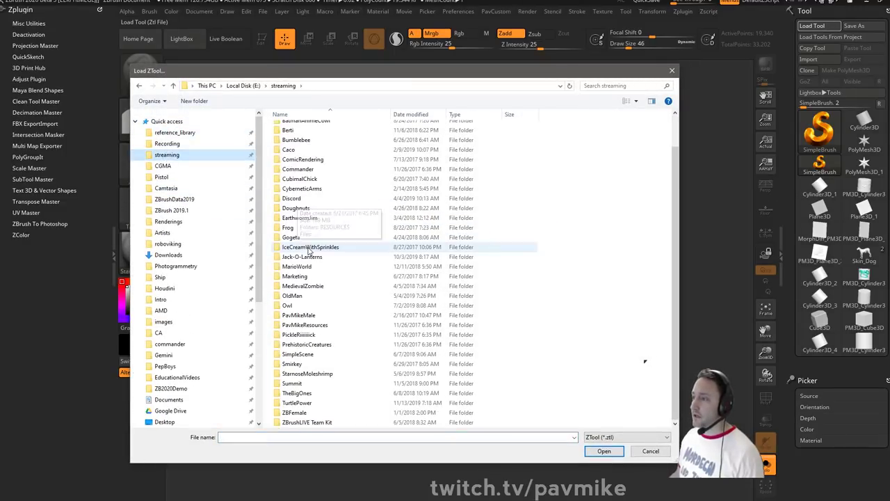
{"action": "left_click", "coordinate": [310, 405]}
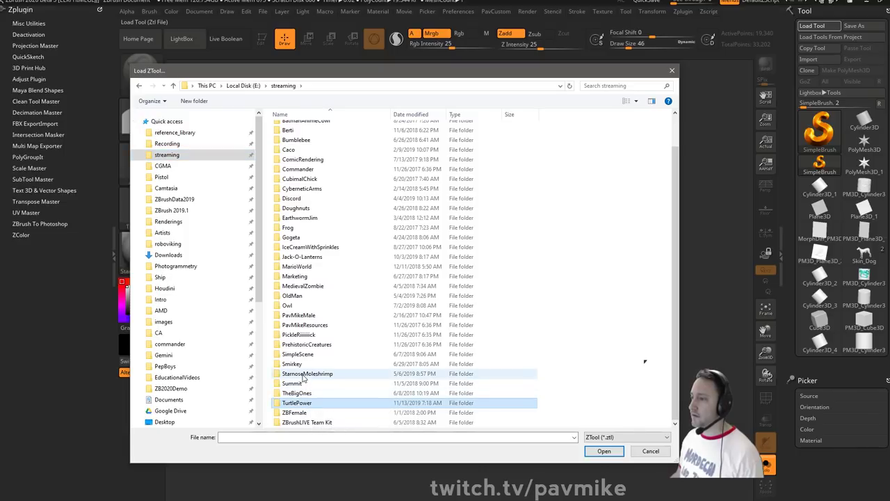
{"action": "double_click", "coordinate": [296, 268]}
{"action": "double_click", "coordinate": [305, 128]}
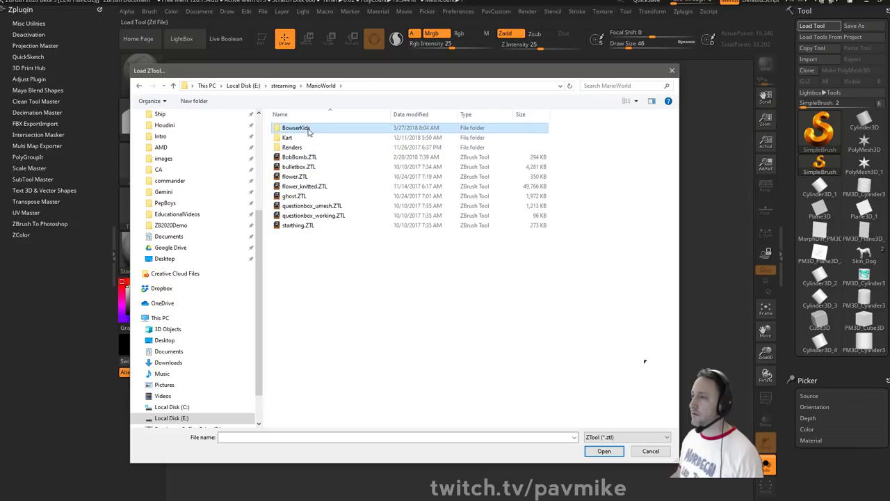
{"action": "double_click", "coordinate": [334, 130]}
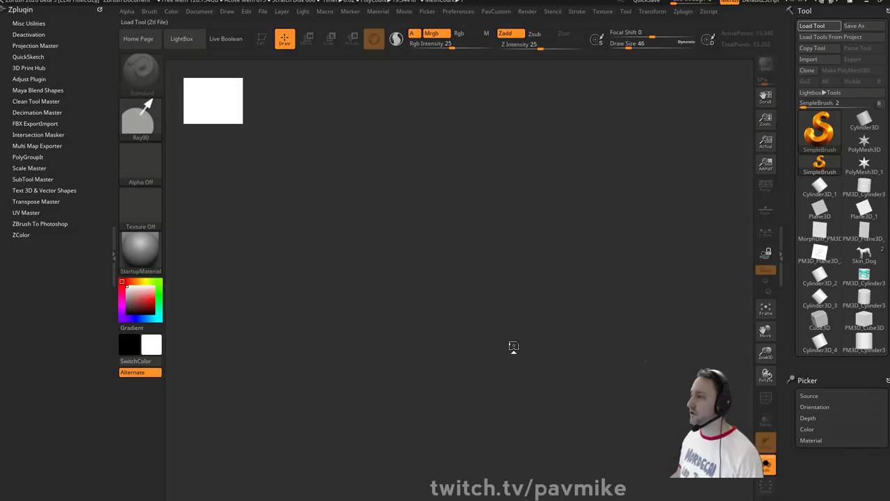
- Place the loaded character on the empty canvas and put it into edit mode
{"action": "left_click_drag", "start_coordinate": [437, 318], "coordinate": [446, 397]}
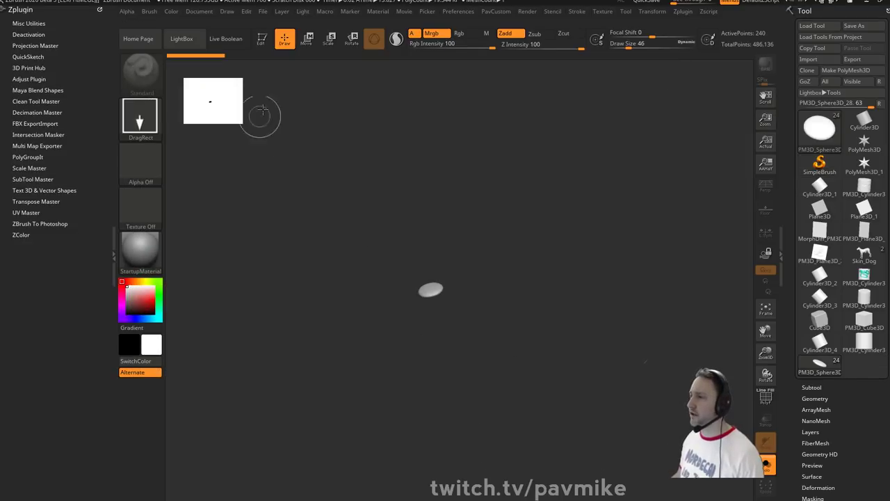
{"action": "left_click", "coordinate": [263, 39]}
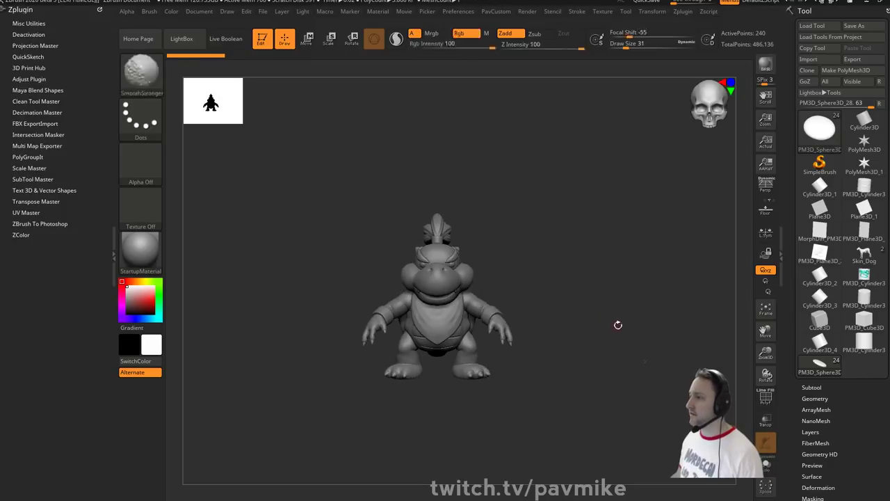
{"action": "left_click_drag", "start_coordinate": [635, 365], "coordinate": [542, 299]}
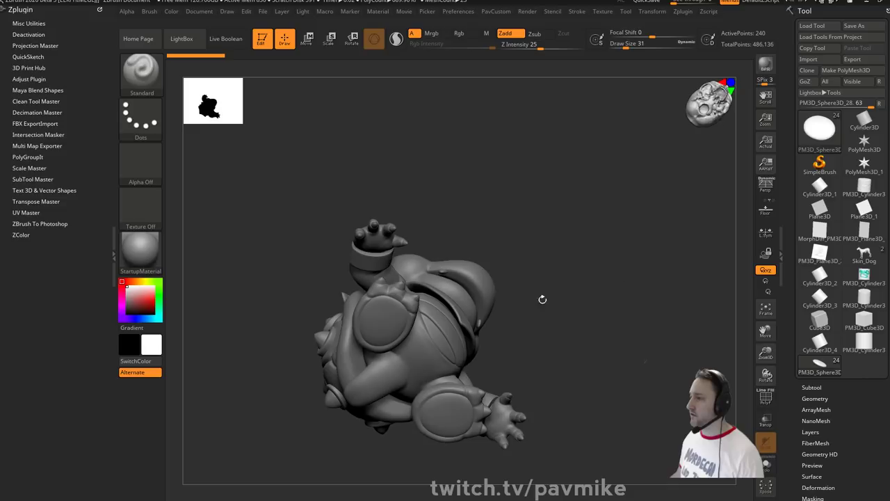
{"action": "left_click_drag", "start_coordinate": [471, 333], "coordinate": [643, 280]}
{"action": "left_click_drag", "start_coordinate": [598, 347], "coordinate": [698, 330]}
- Select the bib subtool on the character's chest and hide it
{"action": "left_click", "coordinate": [417, 327], "text": "alt"}
{"action": "left_click", "coordinate": [812, 387]}
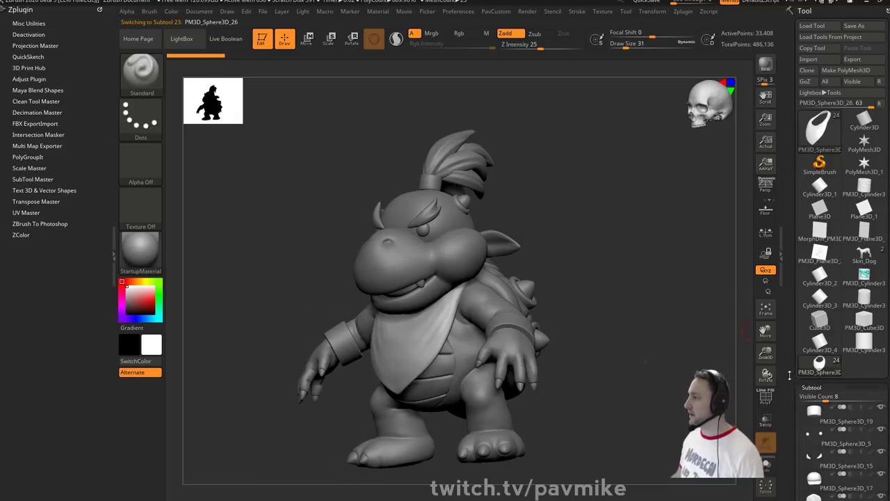
{"action": "scroll", "coordinate": [855, 285], "scroll_direction": "down", "scroll_amount": 5}
{"action": "left_click_drag", "start_coordinate": [600, 312], "coordinate": [574, 322]}
{"action": "left_click_drag", "start_coordinate": [334, 336], "coordinate": [630, 298]}
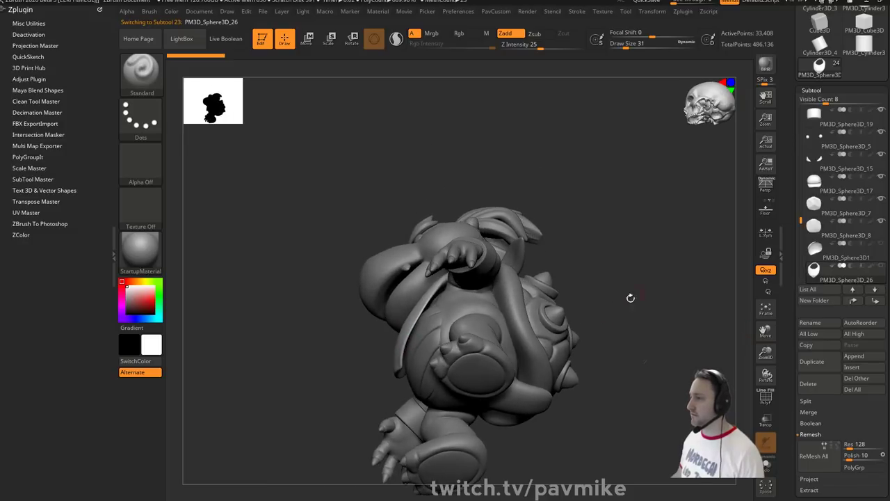
{"action": "left_click_drag", "start_coordinate": [416, 318], "coordinate": [737, 292]}
{"action": "left_click_drag", "start_coordinate": [638, 260], "coordinate": [744, 295]}
- Hide the bib's knot behind the neck and make PM3D_Sphere3D_17 the active subtool
{"action": "left_click", "coordinate": [473, 259], "text": "alt"}
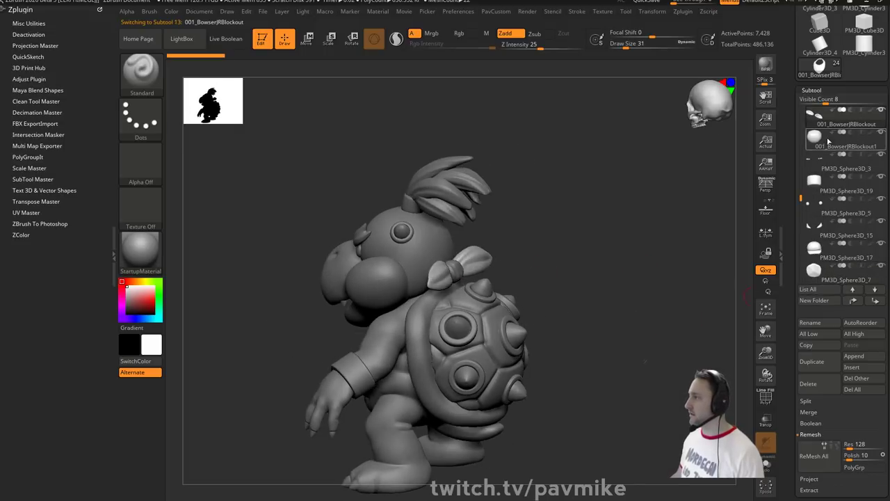
{"action": "left_click", "coordinate": [881, 111]}
{"action": "left_click", "coordinate": [442, 256], "text": "alt"}
{"action": "left_click_drag", "start_coordinate": [614, 257], "coordinate": [648, 288]}
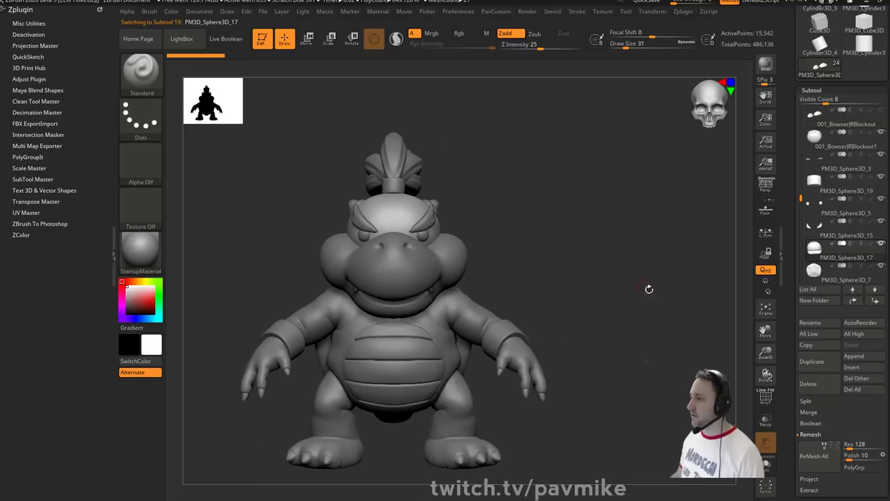
{"action": "left_click_drag", "start_coordinate": [510, 279], "coordinate": [465, 265]}
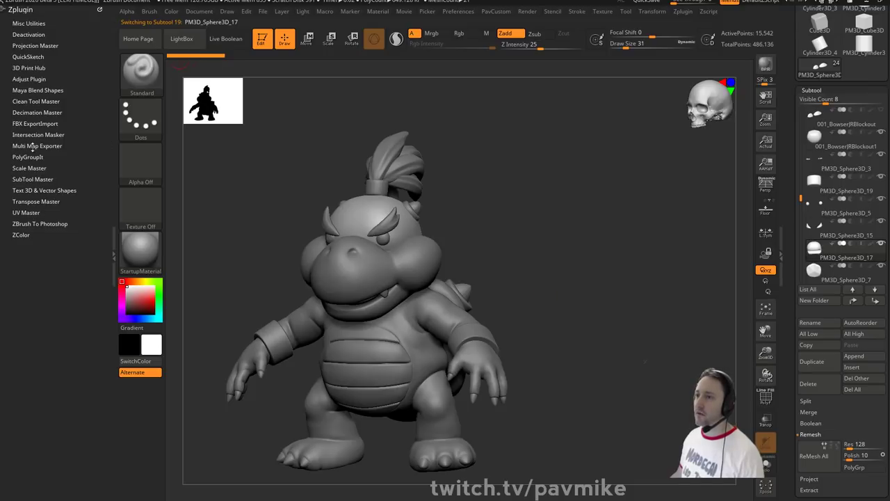
- Convert dynamic subdivision to real subdivision levels on all visible subtools with Clean Tool Master
{"action": "left_click", "coordinate": [33, 102]}
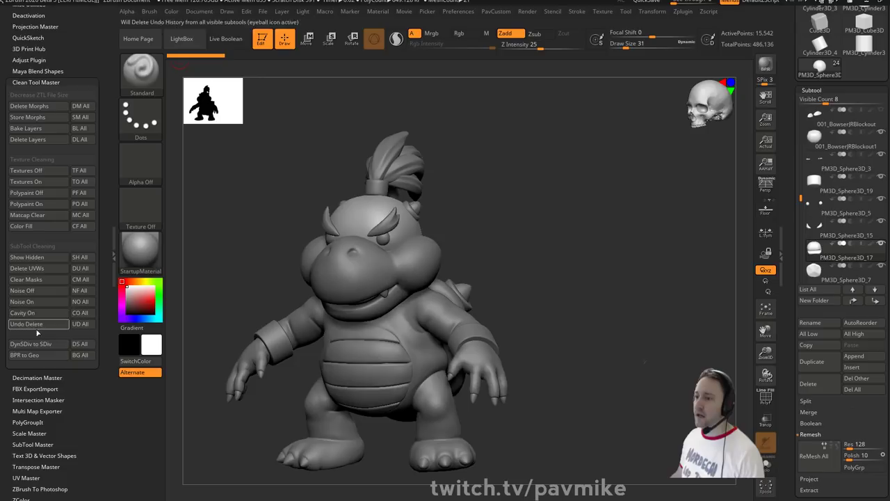
{"action": "left_click", "coordinate": [79, 343]}
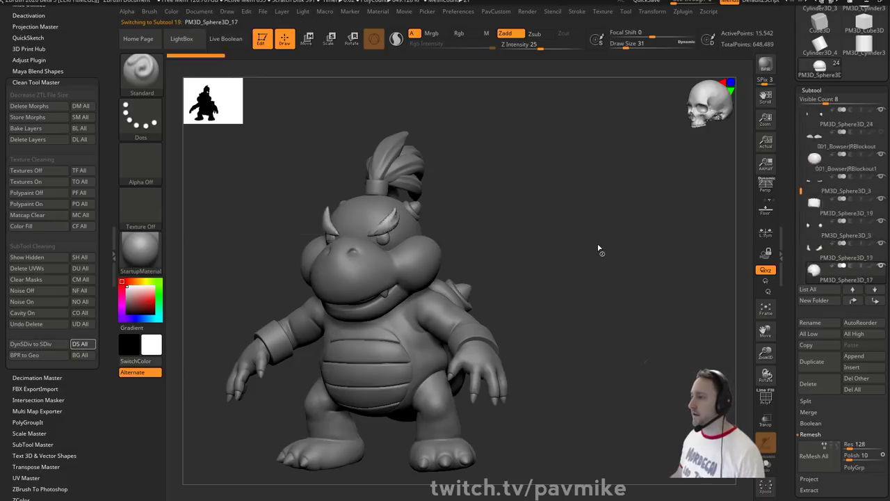
{"action": "mouse_move", "coordinate": [657, 231]}
{"action": "left_mouse_down"}
{"action": "mouse_move", "coordinate": [666, 222]}
{"action": "mouse_move", "coordinate": [569, 314]}
{"action": "left_mouse_up"}
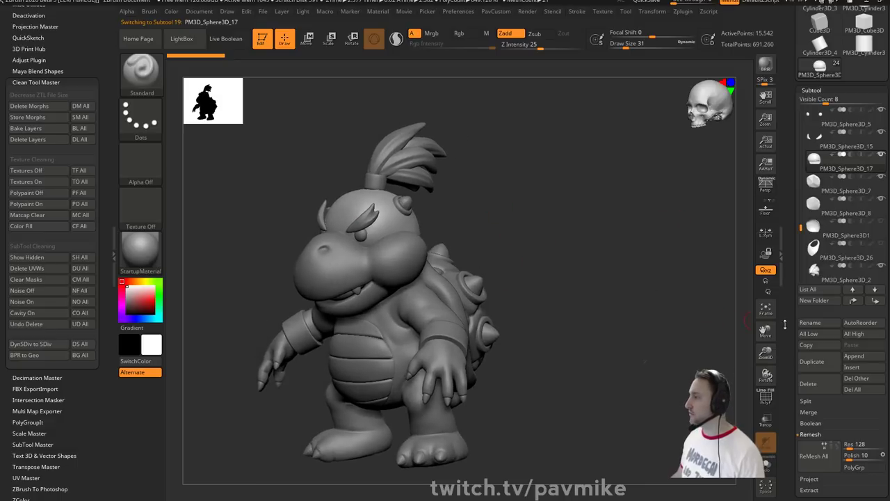
- Merge all visible subtools of the character into a single merged tool
{"action": "left_click_drag", "start_coordinate": [784, 324], "coordinate": [782, 256]}
{"action": "left_click", "coordinate": [799, 258]}
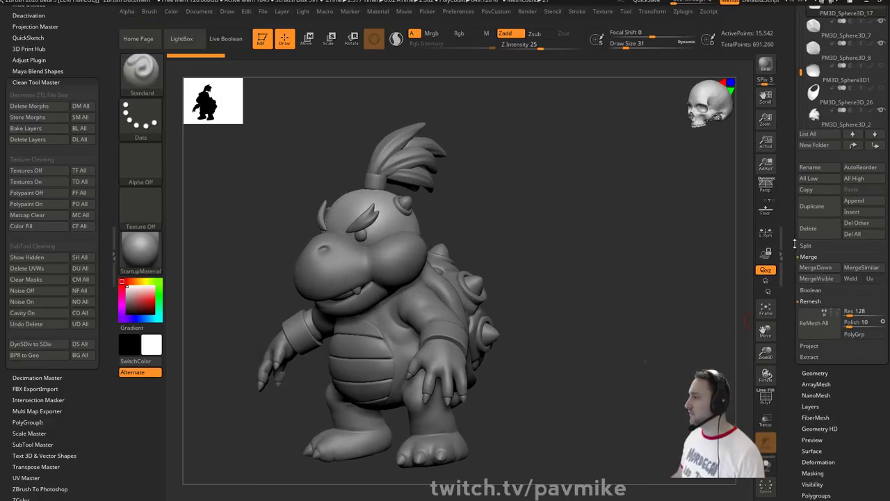
{"action": "left_click", "coordinate": [816, 278]}
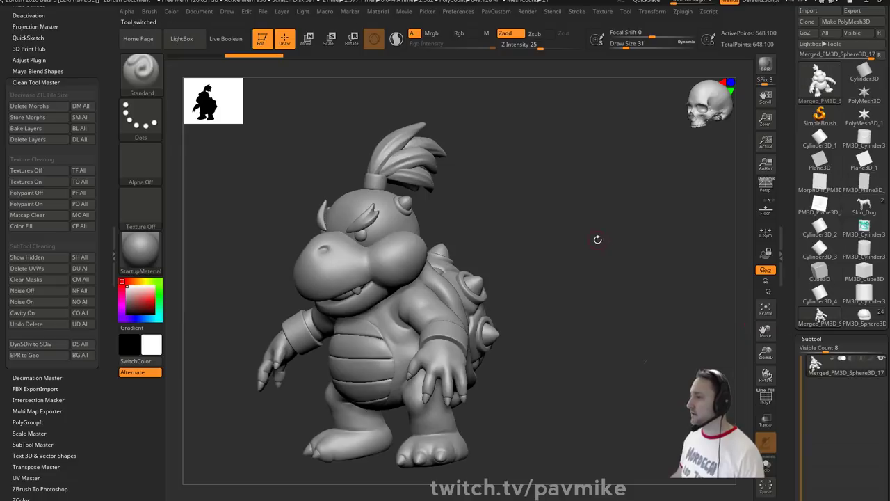
{"action": "mouse_move", "coordinate": [598, 239]}
{"action": "left_mouse_down", "text": "shift"}
{"action": "mouse_move", "coordinate": [627, 233]}
{"action": "mouse_move", "coordinate": [538, 258]}
{"action": "mouse_move", "coordinate": [594, 245]}
{"action": "left_mouse_up", "text": "shift"}
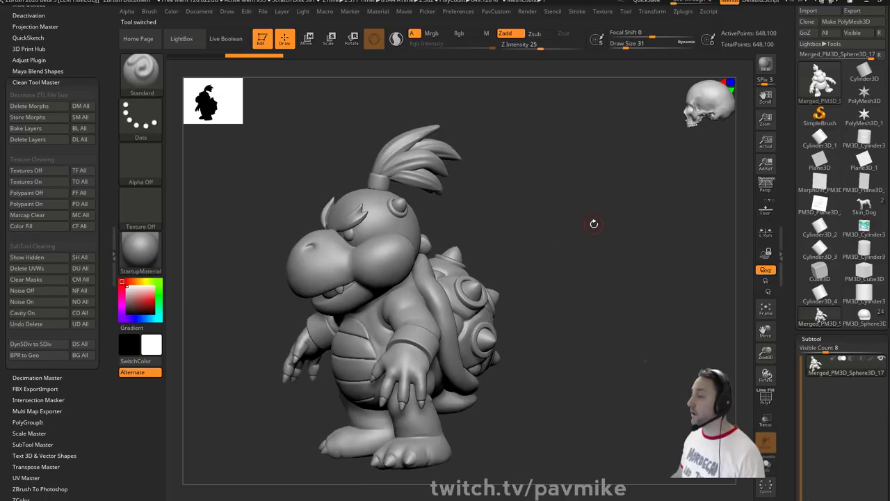
- Fuse the merged figure's overlapping parts into one mesh with the Gizmo's Remesh By Union operation
{"action": "key", "text": "w"}
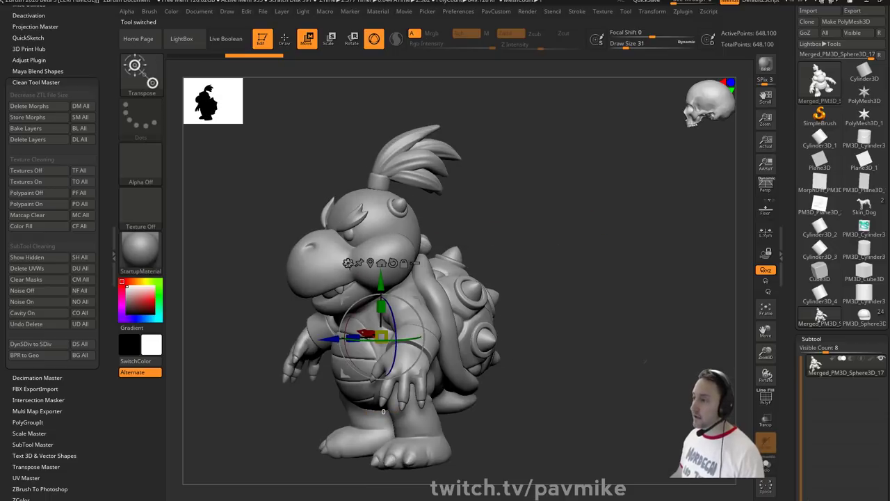
{"action": "left_click", "coordinate": [348, 263]}
{"action": "left_click", "coordinate": [542, 324]}
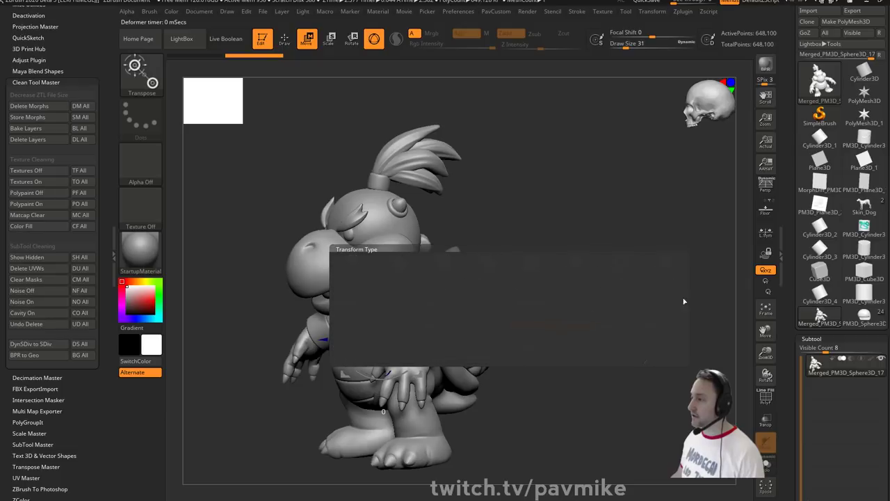
- Examine the fused mesh's wireframe, isolating one polygroup at the shell to check its trimmed edges, and restore the full view
{"action": "left_click", "coordinate": [765, 398]}
{"action": "key", "text": "q"}
{"action": "left_click_drag", "start_coordinate": [667, 301], "coordinate": [640, 209]}
{"action": "left_click_drag", "start_coordinate": [608, 174], "coordinate": [604, 196]}
{"action": "left_click", "coordinate": [454, 219], "text": "ctrl+shift"}
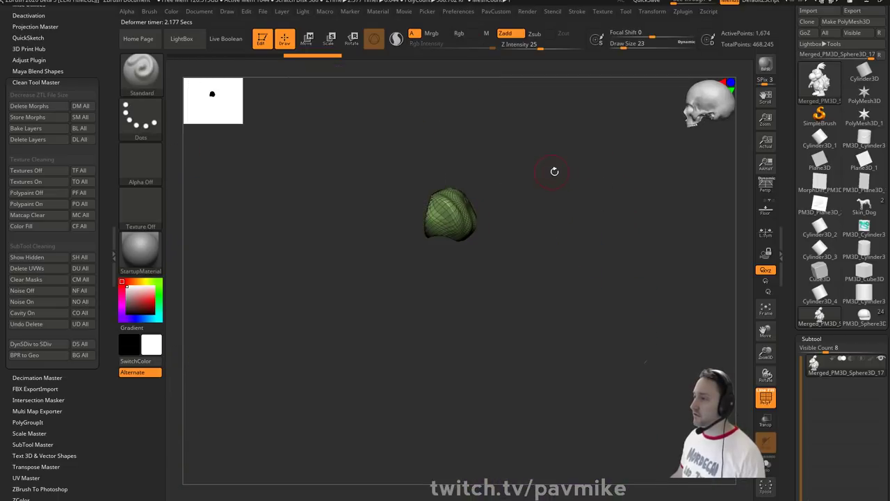
{"action": "mouse_move", "coordinate": [554, 171]}
{"action": "left_mouse_down"}
{"action": "mouse_move", "coordinate": [613, 180]}
{"action": "mouse_move", "coordinate": [610, 204]}
{"action": "mouse_move", "coordinate": [594, 192]}
{"action": "mouse_move", "coordinate": [457, 163]}
{"action": "mouse_move", "coordinate": [571, 157]}
{"action": "mouse_move", "coordinate": [630, 190]}
{"action": "mouse_move", "coordinate": [595, 195]}
{"action": "mouse_move", "coordinate": [675, 195]}
{"action": "mouse_move", "coordinate": [688, 323]}
{"action": "mouse_move", "coordinate": [627, 244]}
{"action": "left_mouse_up"}
{"action": "key", "text": "ctrl+shift"}
{"action": "left_click", "coordinate": [607, 184], "text": "ctrl+shift"}
{"action": "key", "text": "shift+f"}
- Set the brush draw size to 41
{"action": "key", "text": "s"}
{"action": "key", "text": "s"}
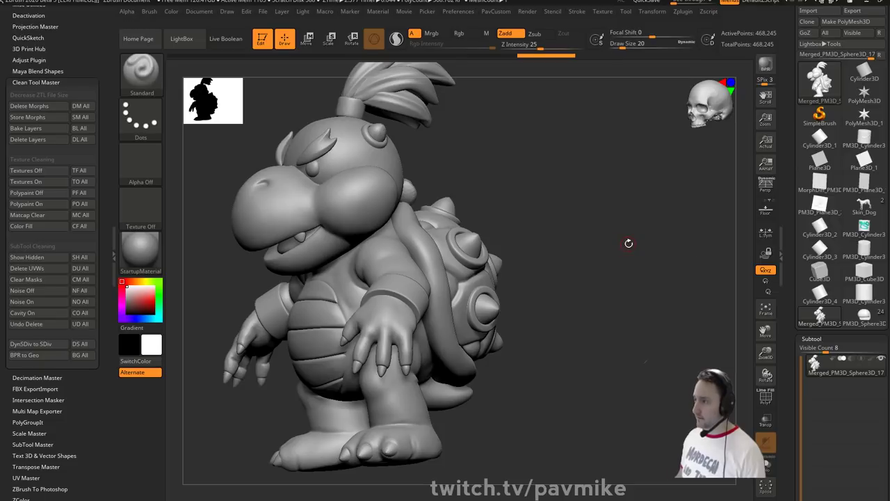
{"action": "key", "text": "s"}
{"action": "left_click_drag", "start_coordinate": [534, 218], "coordinate": [539, 214]}
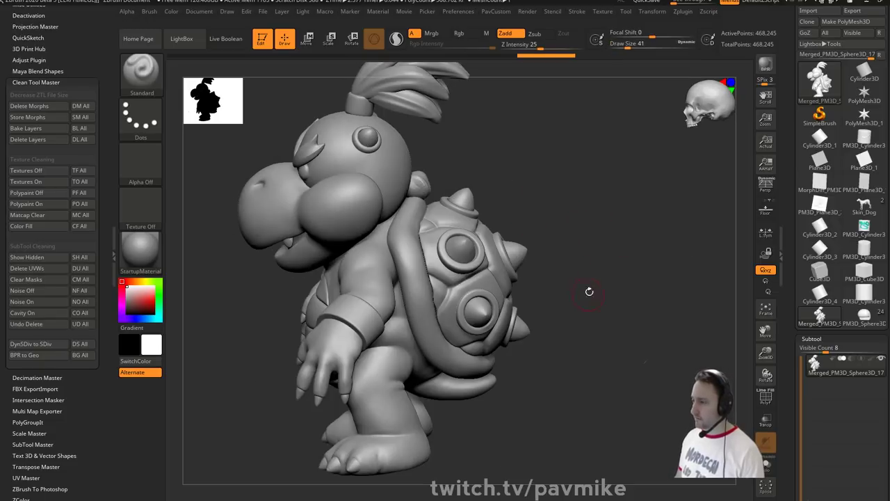
- Try DynaMesh on the merged figure at resolution 128 with blur 0, and undo it
{"action": "key", "text": "space"}
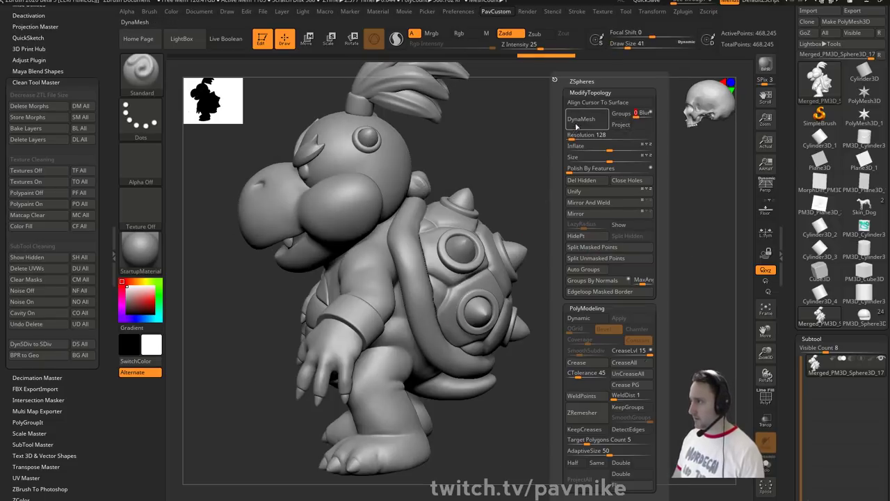
{"action": "left_click", "coordinate": [577, 122]}
{"action": "key", "text": "ctrl+z"}
- Try DynaMesh on the merged figure at resolution 432, and undo it
{"action": "key", "text": "space"}
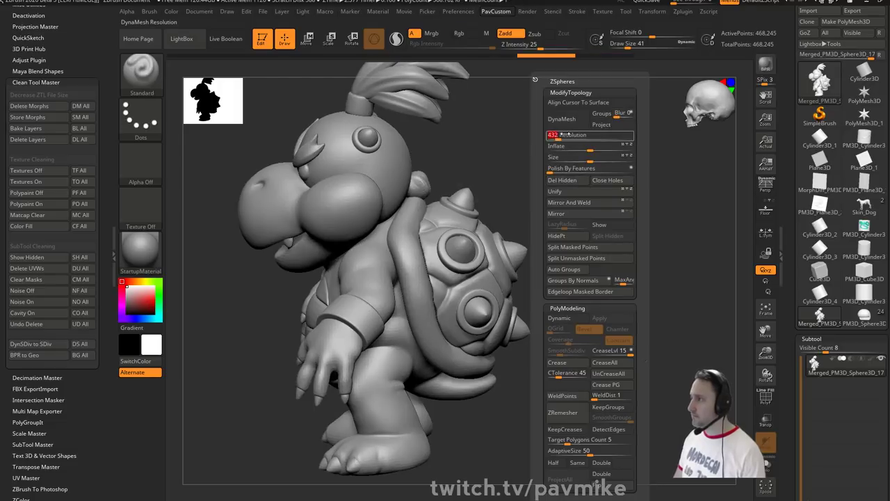
{"action": "left_click", "coordinate": [577, 124]}
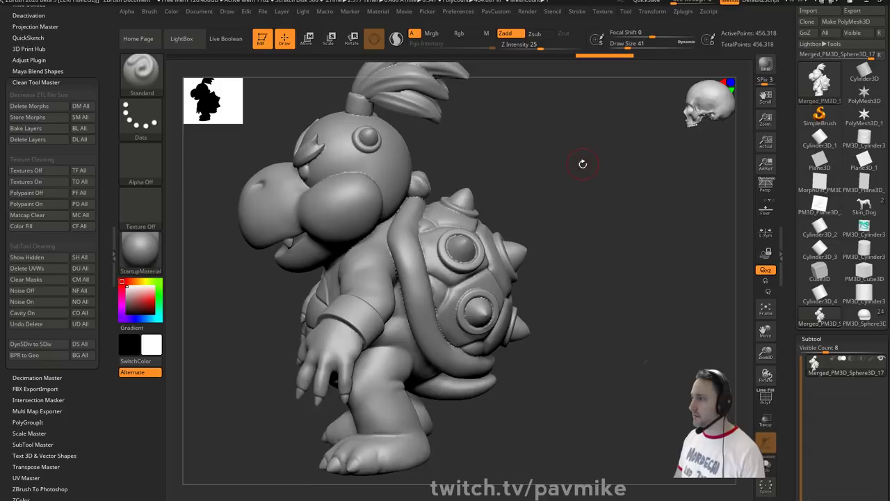
{"action": "key", "text": "ctrl+z"}
- Remesh the merged figure with DynaMesh at resolution 480 and blur 0
{"action": "key", "text": "space"}
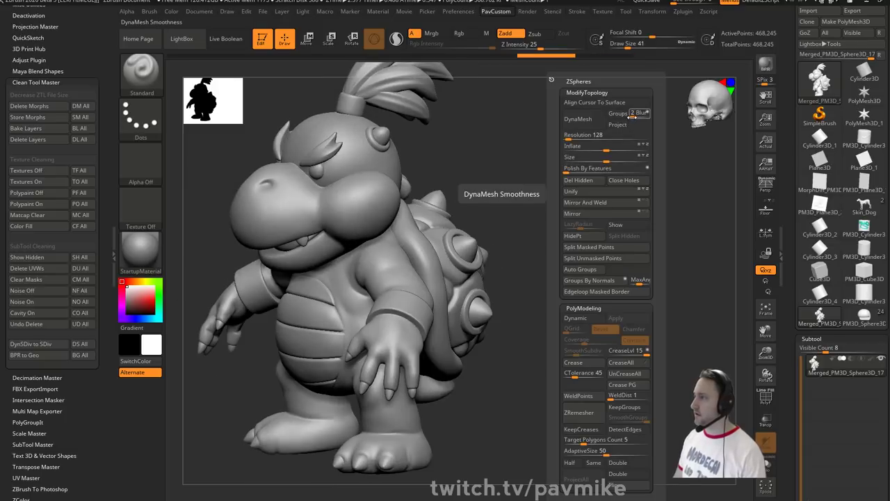
{"action": "left_click_drag", "start_coordinate": [630, 117], "coordinate": [620, 116]}
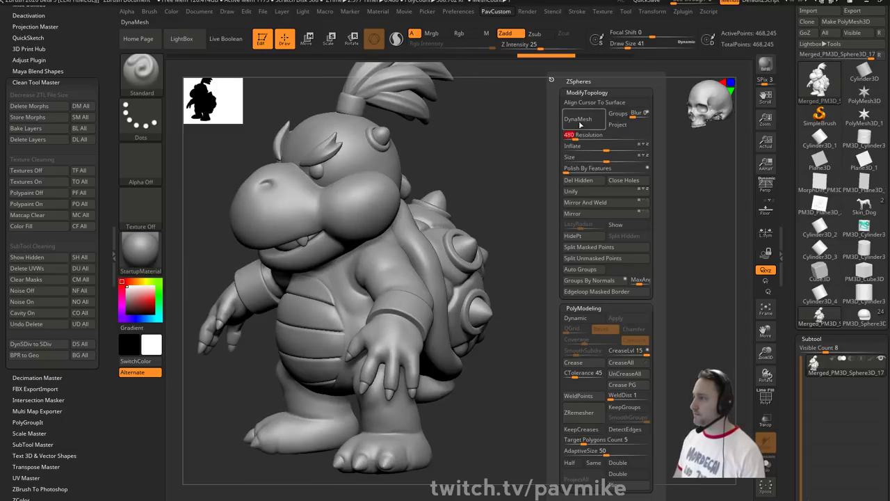
{"action": "left_click", "coordinate": [580, 123]}
{"action": "mouse_move", "coordinate": [637, 211]}
{"action": "left_mouse_down"}
{"action": "mouse_move", "coordinate": [618, 213]}
{"action": "mouse_move", "coordinate": [626, 201]}
{"action": "mouse_move", "coordinate": [641, 206]}
{"action": "left_mouse_up"}
- Smooth the jagged seam where the figure's cheek meets the head
{"action": "left_click_drag", "start_coordinate": [345, 239], "coordinate": [400, 241], "text": "shift"}
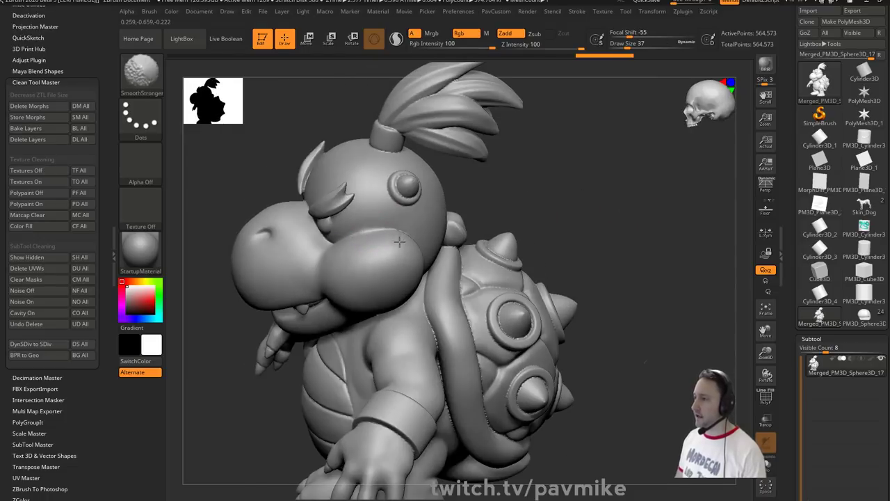
{"action": "left_click_drag", "start_coordinate": [600, 196], "coordinate": [569, 198]}
{"action": "left_click_drag", "start_coordinate": [396, 232], "coordinate": [409, 253], "text": "shift"}
{"action": "mouse_move", "coordinate": [573, 187]}
{"action": "left_mouse_down"}
{"action": "mouse_move", "coordinate": [550, 209]}
{"action": "mouse_move", "coordinate": [424, 244]}
{"action": "left_mouse_up"}
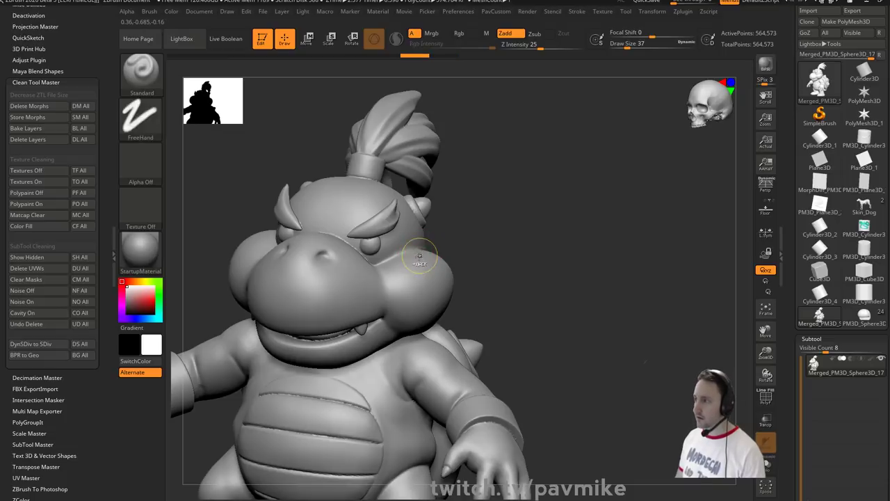
{"action": "left_click_drag", "start_coordinate": [450, 218], "coordinate": [393, 259]}
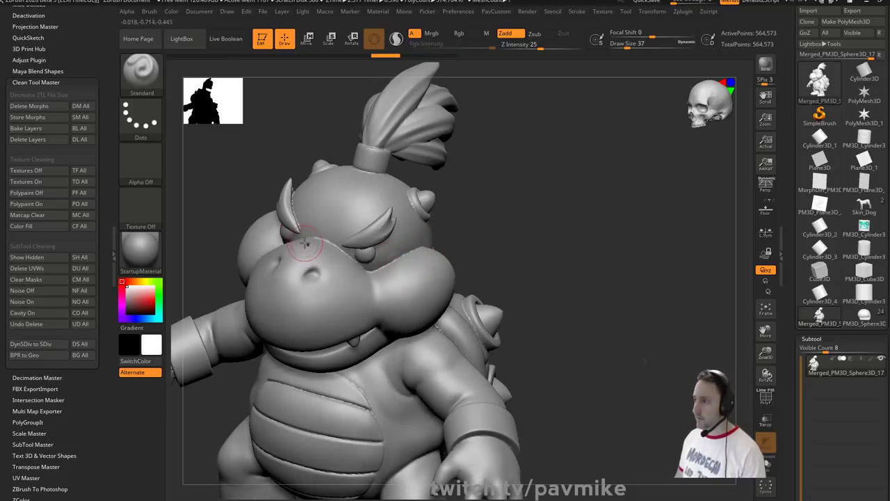
- Apply Mirror And Weld to the figure to make it symmetrical and check it from the front
{"action": "key", "text": "space"}
{"action": "left_click", "coordinate": [535, 206]}
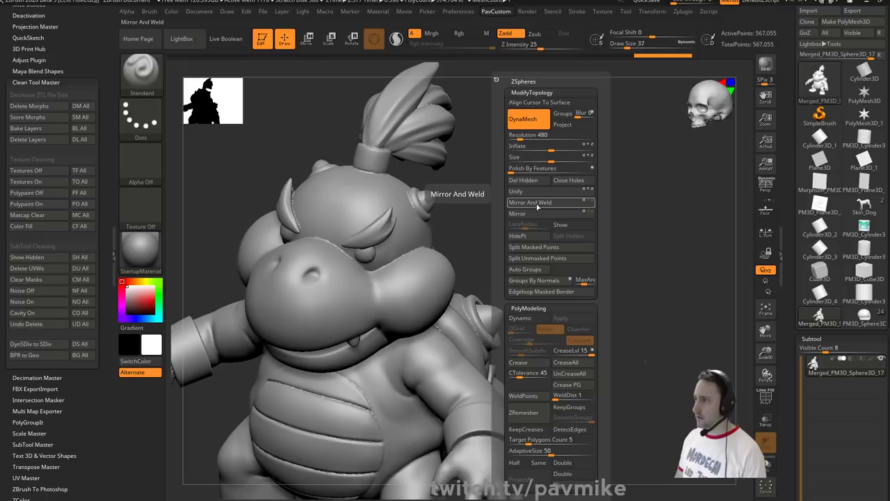
{"action": "mouse_move", "coordinate": [511, 204]}
{"action": "left_mouse_down", "text": "shift"}
{"action": "mouse_move", "coordinate": [544, 194]}
{"action": "mouse_move", "coordinate": [572, 213]}
{"action": "mouse_move", "coordinate": [308, 258]}
{"action": "mouse_move", "coordinate": [385, 278]}
{"action": "mouse_move", "coordinate": [419, 248]}
{"action": "mouse_move", "coordinate": [456, 234]}
{"action": "left_mouse_up", "text": "shift"}
{"action": "key", "text": "shift"}
{"action": "left_click_drag", "start_coordinate": [611, 200], "coordinate": [603, 240], "text": "shift"}
{"action": "left_click_drag", "start_coordinate": [603, 240], "coordinate": [642, 222], "text": "alt"}
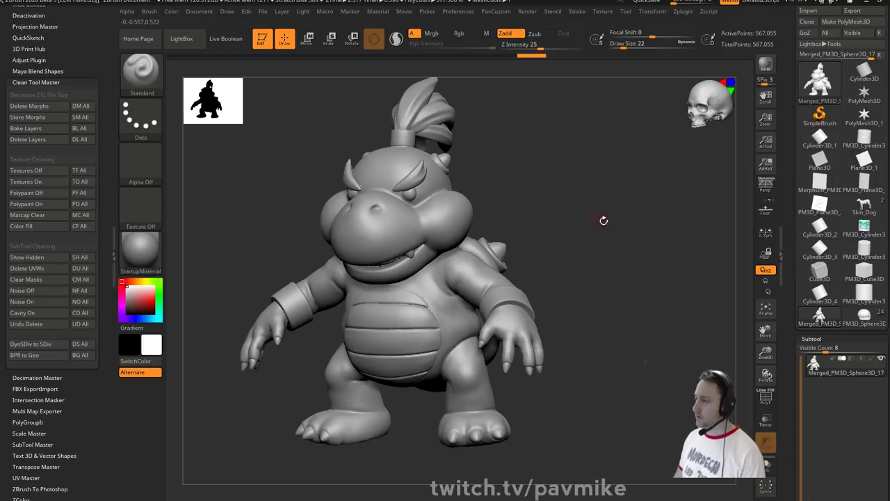
{"action": "left_click_drag", "start_coordinate": [604, 220], "coordinate": [624, 229], "text": "shift"}
{"action": "left_click_drag", "start_coordinate": [624, 229], "coordinate": [647, 258], "text": "alt"}
- Collapse the list of loaded tools and set the subtool list's visible count to 4
{"action": "left_click_drag", "start_coordinate": [737, 302], "coordinate": [792, 170], "text": "shift"}
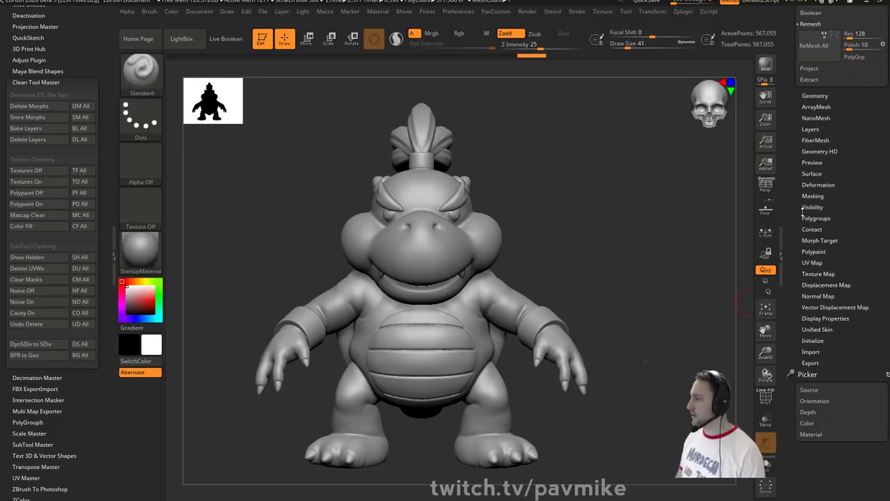
{"action": "left_click", "coordinate": [814, 374], "text": "shift"}
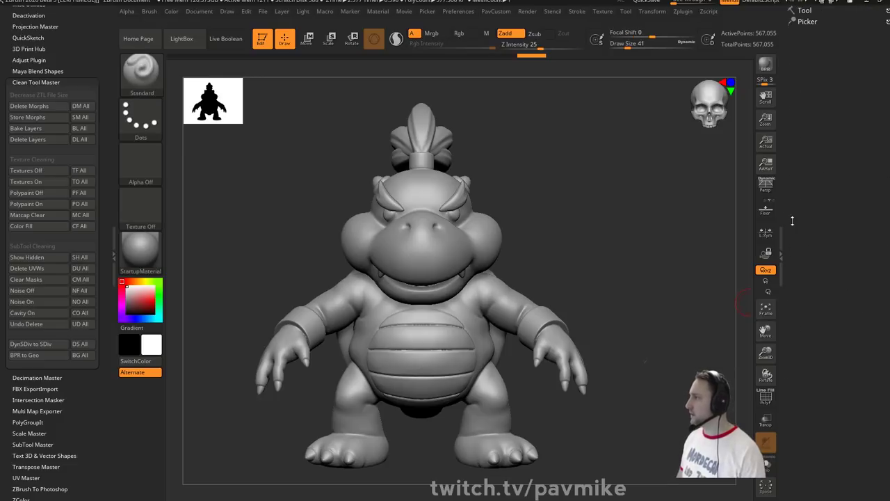
{"action": "left_click", "coordinate": [854, 11]}
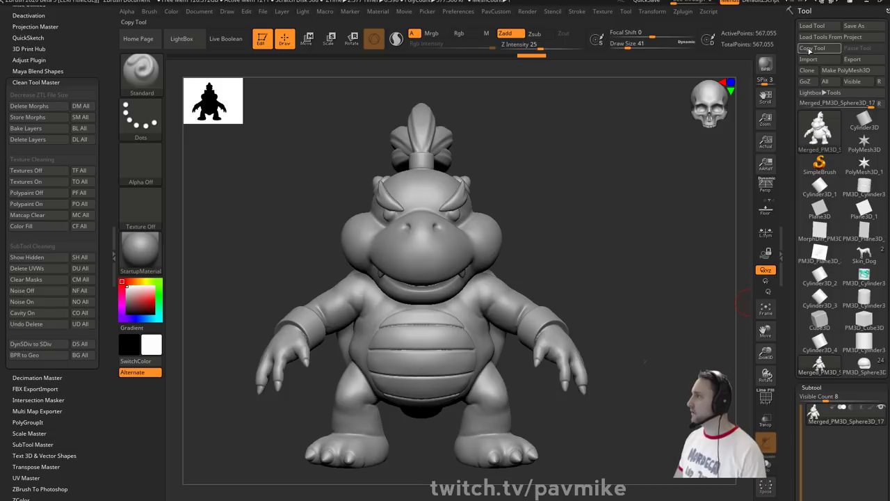
{"action": "scroll", "coordinate": [867, 93], "scroll_direction": "down", "scroll_amount": 3}
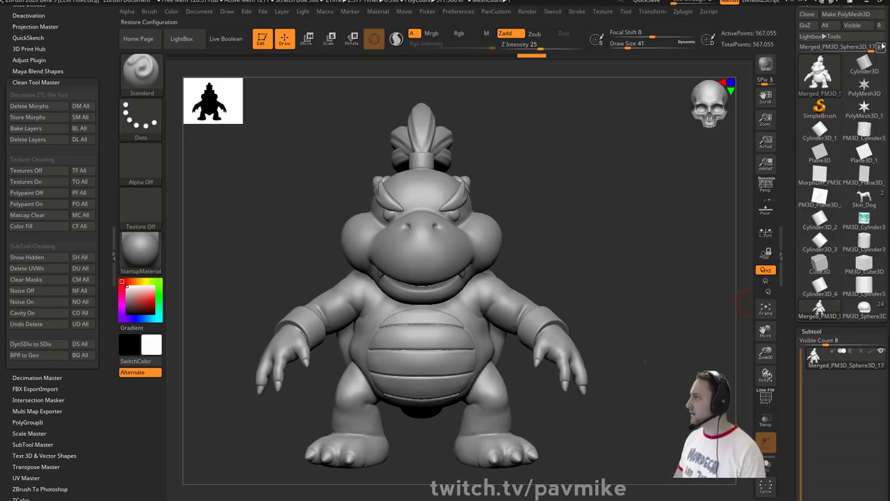
{"action": "scroll", "coordinate": [864, 93], "scroll_direction": "down", "scroll_amount": 10}
{"action": "scroll", "coordinate": [818, 118], "scroll_direction": "up", "scroll_amount": 3}
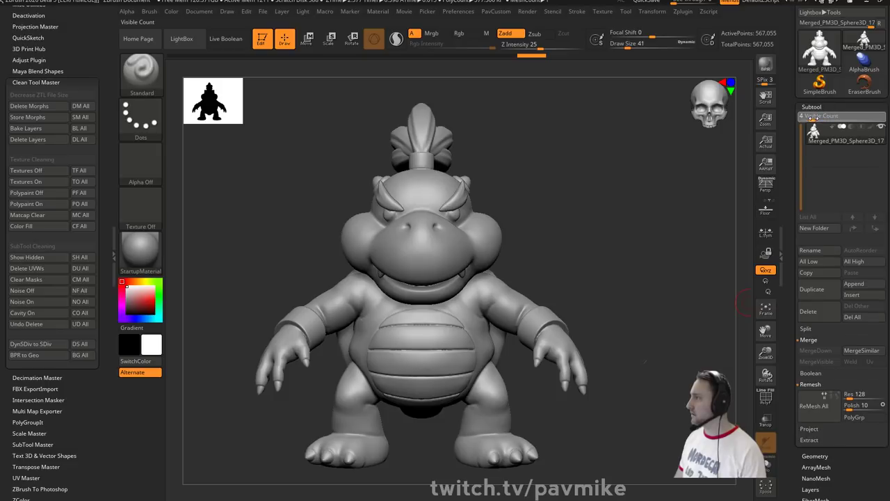
{"action": "scroll", "coordinate": [818, 118], "scroll_direction": "down", "scroll_amount": 8}
{"action": "scroll", "coordinate": [782, 77], "scroll_direction": "down", "scroll_amount": 4}
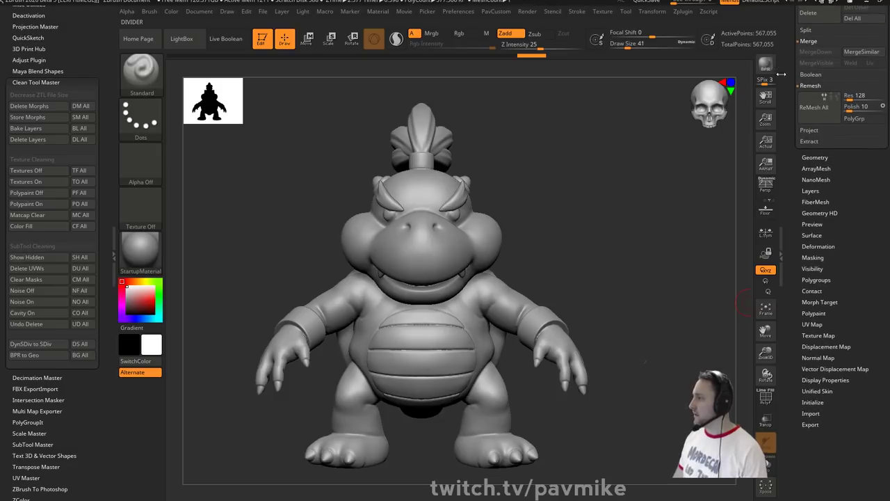
- Colour the figure by draft angle as seen from the front, using Polypaint From Draft
{"action": "left_click", "coordinate": [814, 315]}
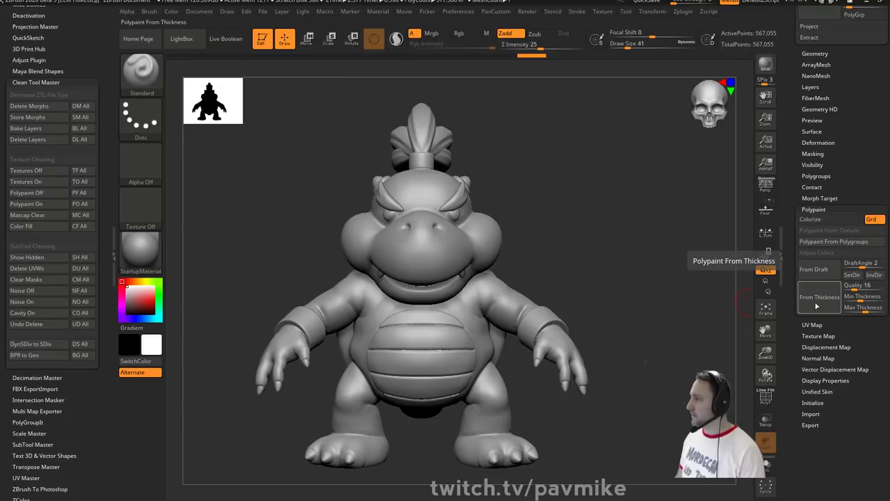
{"action": "left_click", "coordinate": [813, 282]}
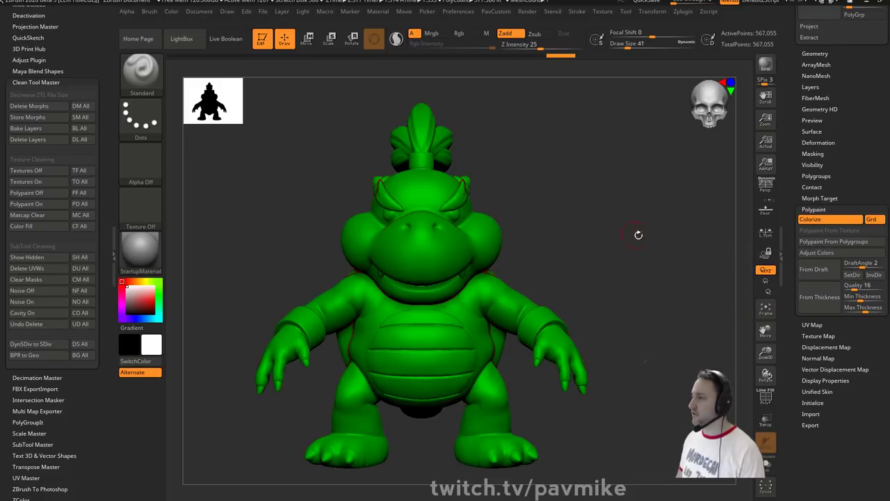
{"action": "mouse_move", "coordinate": [673, 222]}
{"action": "left_mouse_down"}
{"action": "mouse_move", "coordinate": [660, 284]}
{"action": "mouse_move", "coordinate": [668, 312]}
{"action": "mouse_move", "coordinate": [672, 224]}
{"action": "left_mouse_up"}
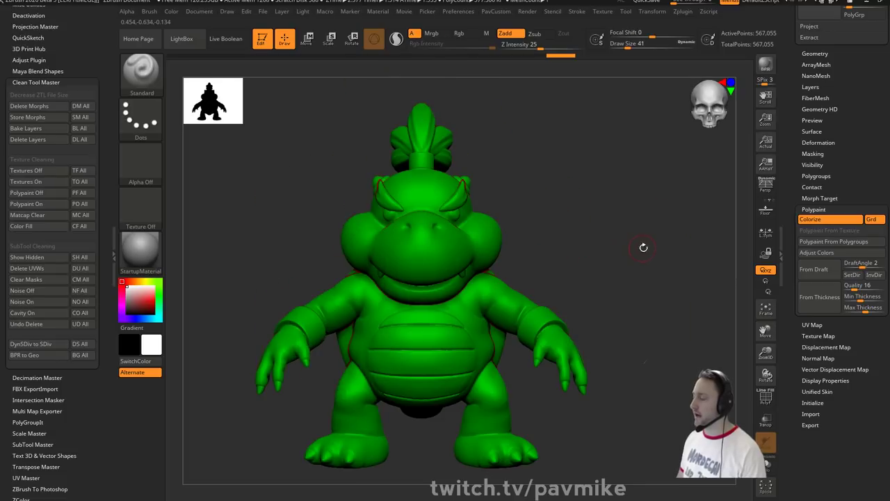
{"action": "left_click", "coordinate": [801, 276]}
- Recalculate the draft-angle polypaint for the side view and inspect the colouring from the front and side
{"action": "left_click_drag", "start_coordinate": [724, 262], "coordinate": [547, 284]}
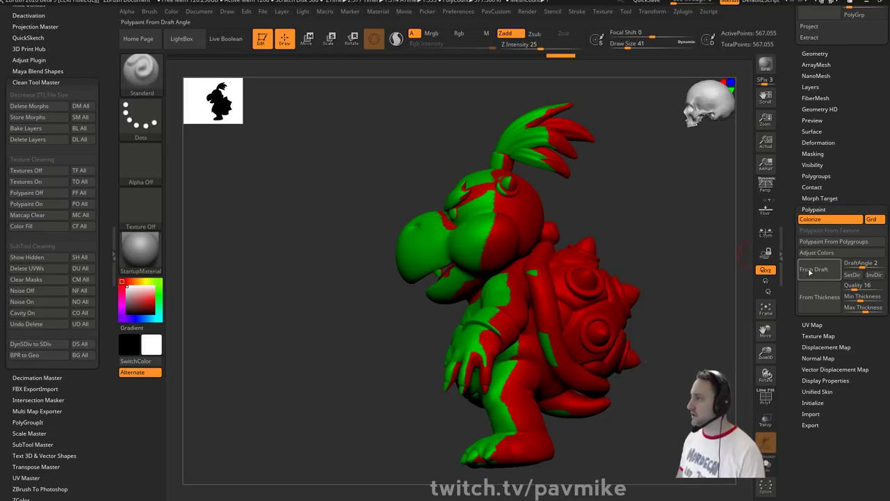
{"action": "left_click", "coordinate": [812, 274]}
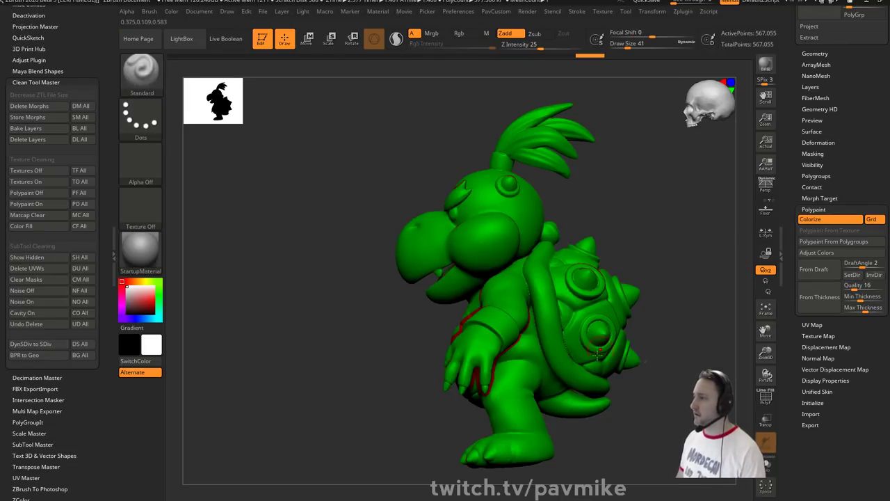
{"action": "left_click_drag", "start_coordinate": [647, 203], "coordinate": [661, 234]}
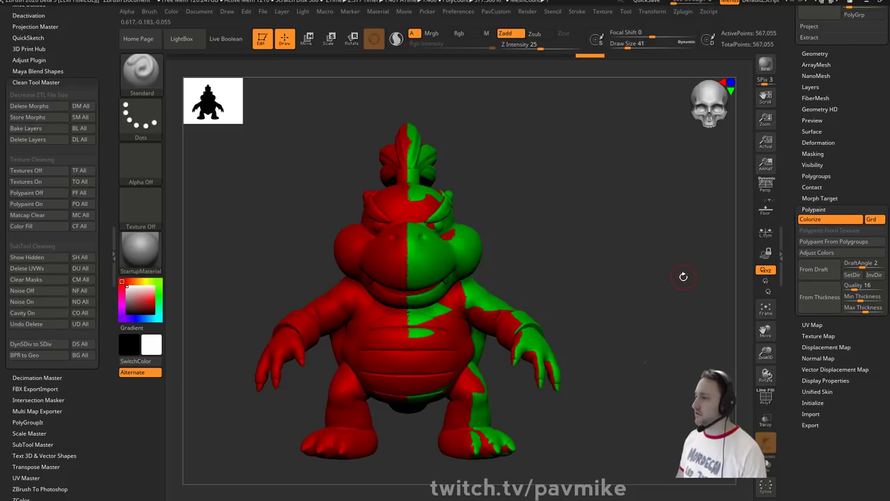
{"action": "left_click_drag", "start_coordinate": [693, 243], "coordinate": [752, 251]}
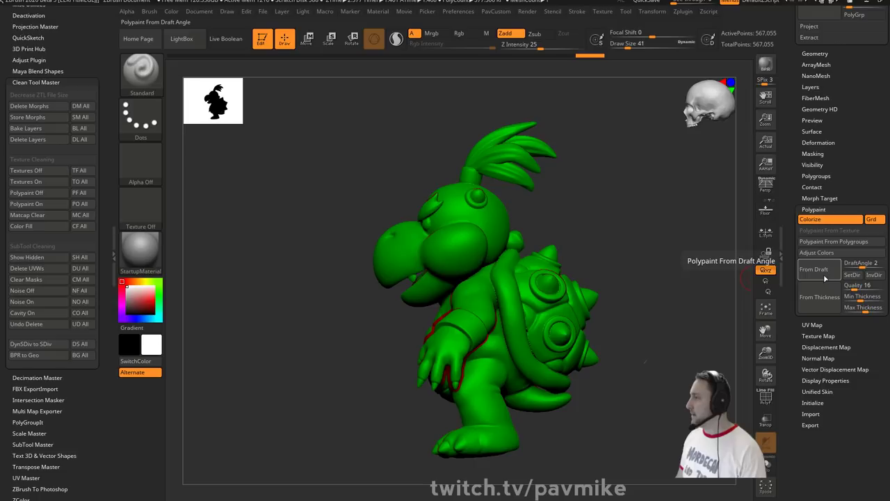
{"action": "left_click_drag", "start_coordinate": [683, 277], "coordinate": [710, 278], "text": "alt"}
- Colour the figure by thickness with Polypaint From Thickness and inspect it from the front and side
{"action": "left_click", "coordinate": [819, 297]}
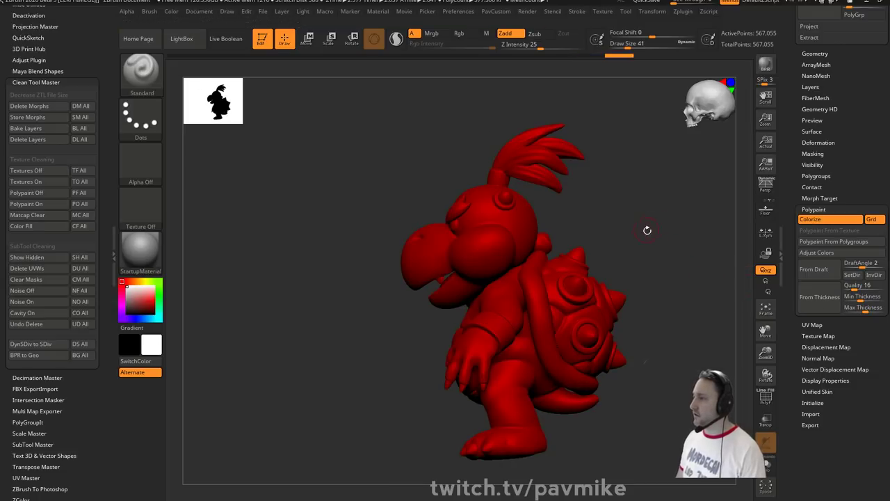
{"action": "mouse_move", "coordinate": [646, 230]}
{"action": "left_mouse_down", "text": "shift"}
{"action": "mouse_move", "coordinate": [675, 246]}
{"action": "mouse_move", "coordinate": [668, 257]}
{"action": "left_mouse_up", "text": "shift"}
{"action": "key", "text": "s"}
{"action": "left_click_drag", "start_coordinate": [629, 290], "coordinate": [621, 267], "text": "alt"}
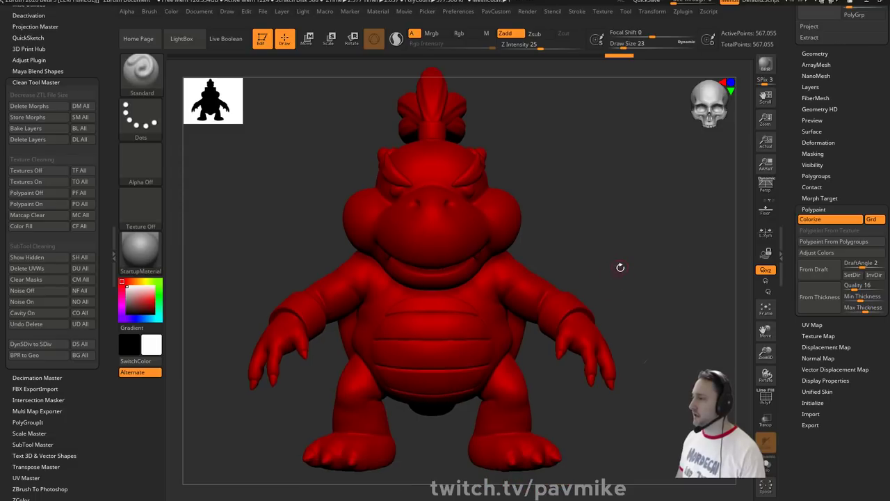
{"action": "left_click_drag", "start_coordinate": [548, 275], "coordinate": [614, 254]}
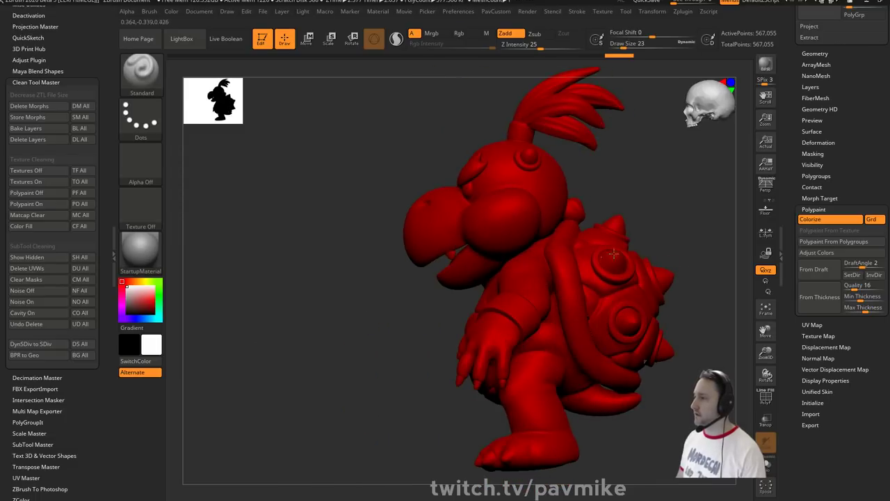
- Set the scene scale with Scale Master, choosing the size option of 1.99 x 2.19 x 1.47 ft
{"action": "left_click", "coordinate": [683, 12]}
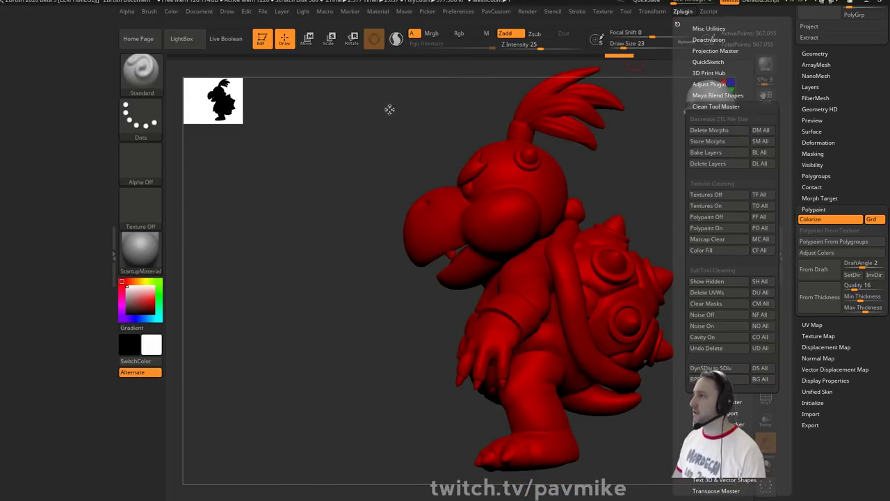
{"action": "left_click", "coordinate": [38, 82]}
{"action": "key", "text": "shift"}
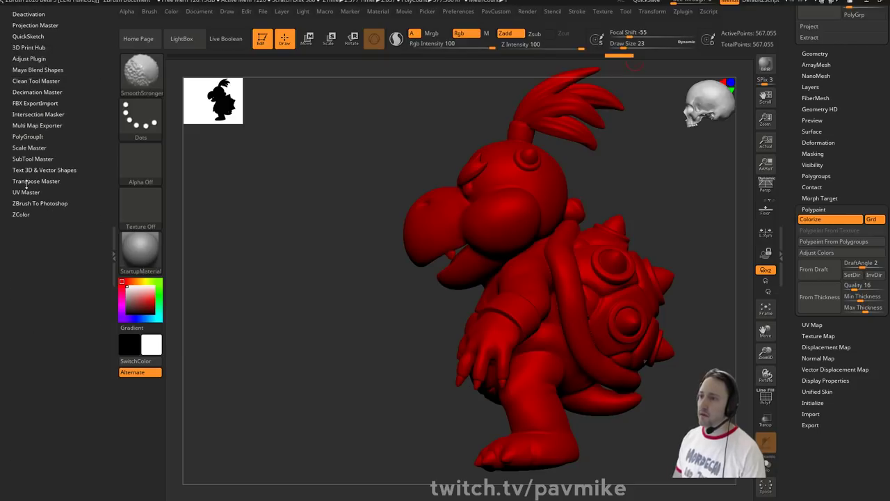
{"action": "left_click", "coordinate": [28, 148]}
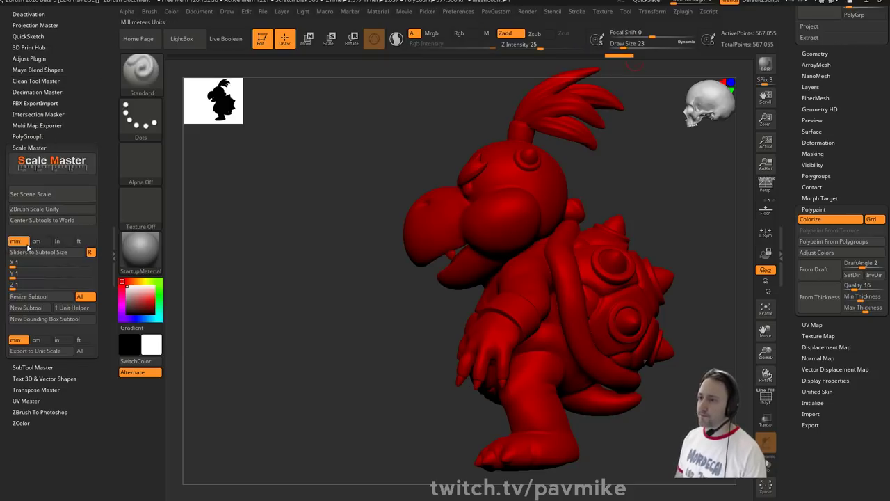
{"action": "left_click", "coordinate": [46, 195]}
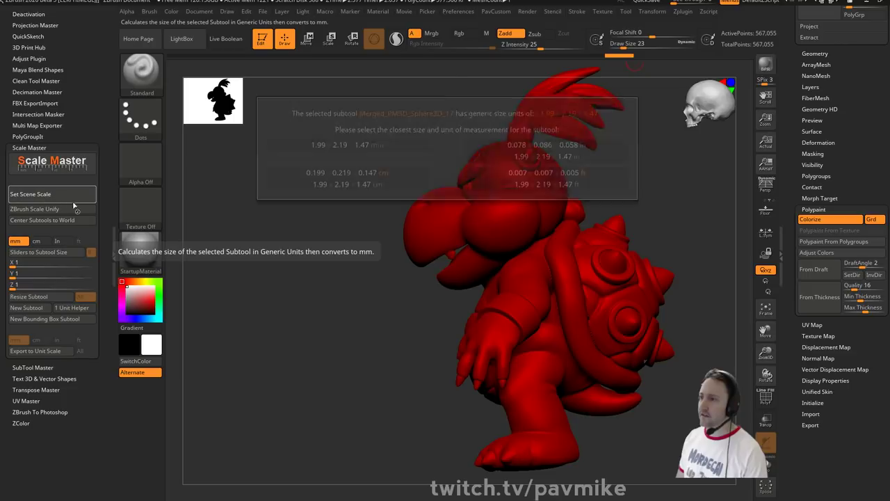
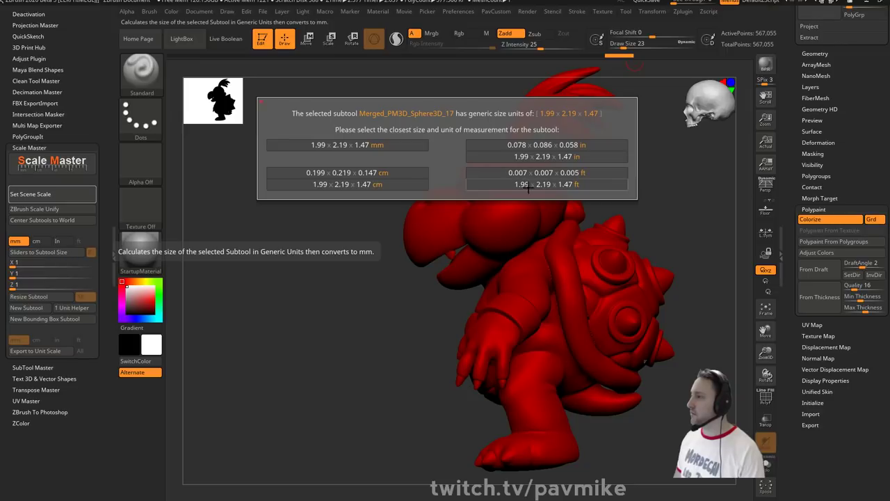
{"action": "left_click", "coordinate": [588, 184]}
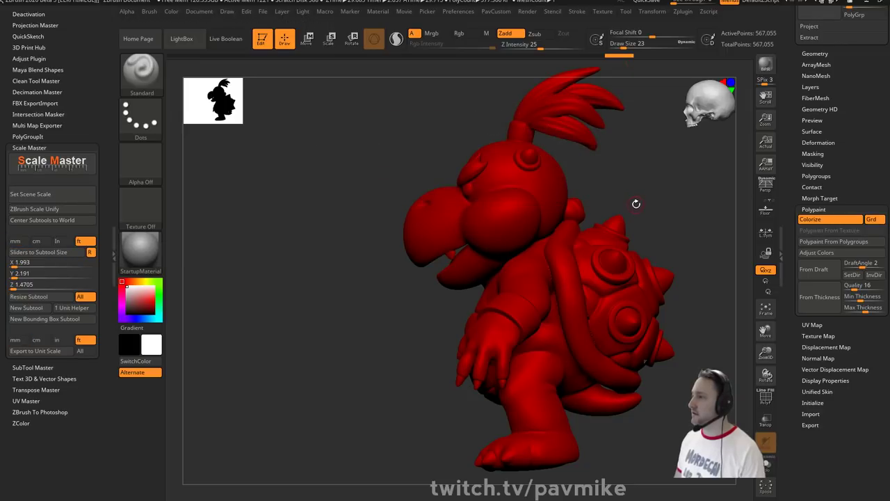
- Measure the figure vertically from the front with a straight transpose line from the lower belly to the hair
{"action": "mouse_move", "coordinate": [659, 197]}
{"action": "left_mouse_down"}
{"action": "mouse_move", "coordinate": [628, 199]}
{"action": "mouse_move", "coordinate": [668, 211]}
{"action": "mouse_move", "coordinate": [656, 203]}
{"action": "left_mouse_up"}
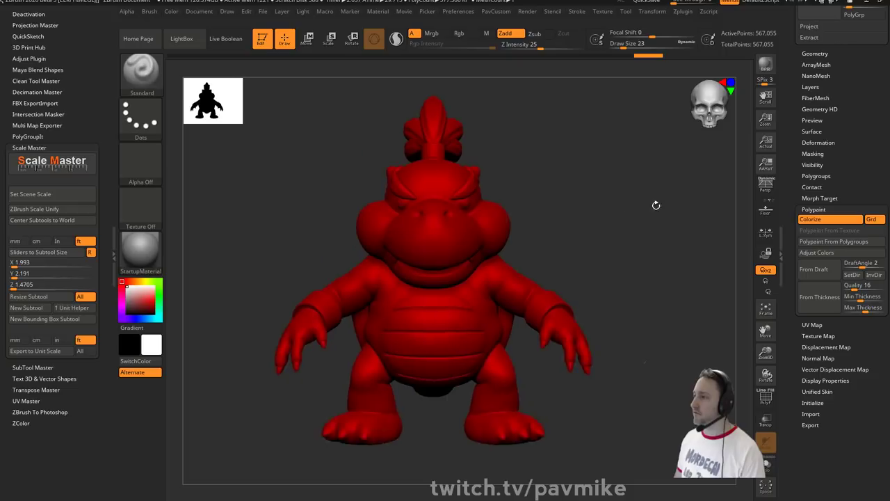
{"action": "key", "text": "w"}
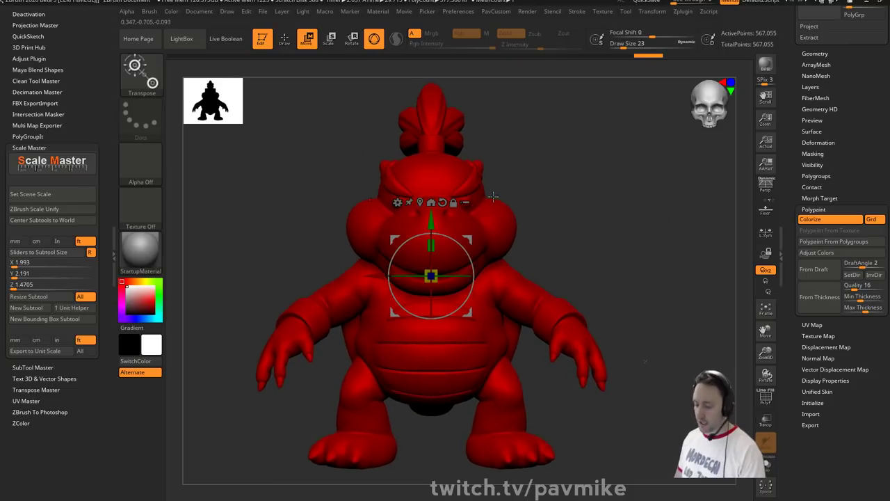
{"action": "key", "text": "y"}
{"action": "left_click_drag", "start_coordinate": [471, 362], "coordinate": [473, 101], "text": "shift"}
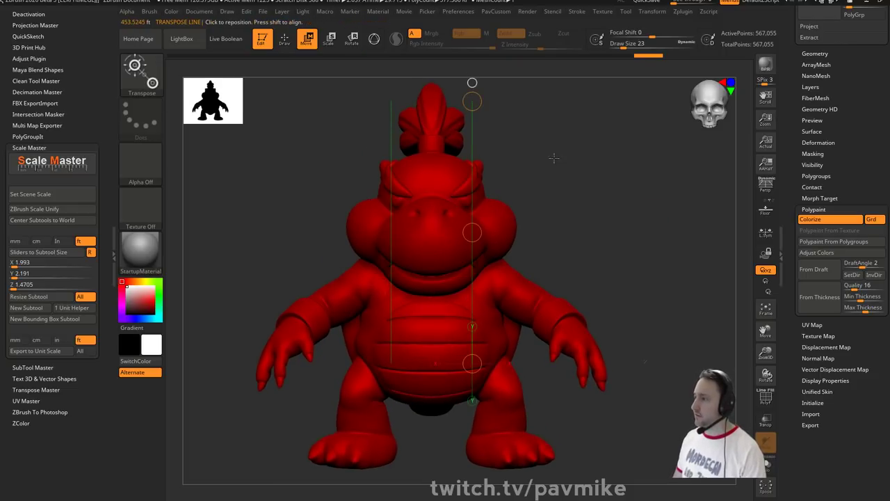
- Measure the figure's height in side view by extending the vertical transpose line from the feet to above the hair
{"action": "mouse_move", "coordinate": [561, 158]}
{"action": "left_mouse_down"}
{"action": "mouse_move", "coordinate": [578, 175]}
{"action": "mouse_move", "coordinate": [534, 173]}
{"action": "left_mouse_up"}
{"action": "left_click_drag", "start_coordinate": [493, 140], "coordinate": [494, 140], "text": "shift"}
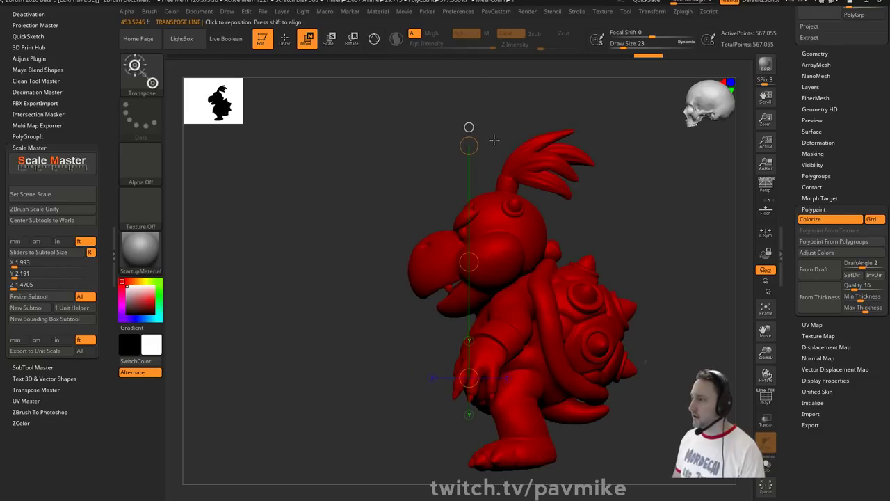
{"action": "right_click_drag", "start_coordinate": [477, 222], "coordinate": [439, 167], "text": "alt"}
{"action": "left_click_drag", "start_coordinate": [436, 321], "coordinate": [442, 412], "text": "shift"}
{"action": "mouse_move", "coordinate": [632, 336]}
{"action": "right_mouse_down", "text": "alt"}
{"action": "mouse_move", "coordinate": [638, 290]}
{"action": "mouse_move", "coordinate": [648, 328]}
{"action": "right_mouse_up", "text": "alt"}
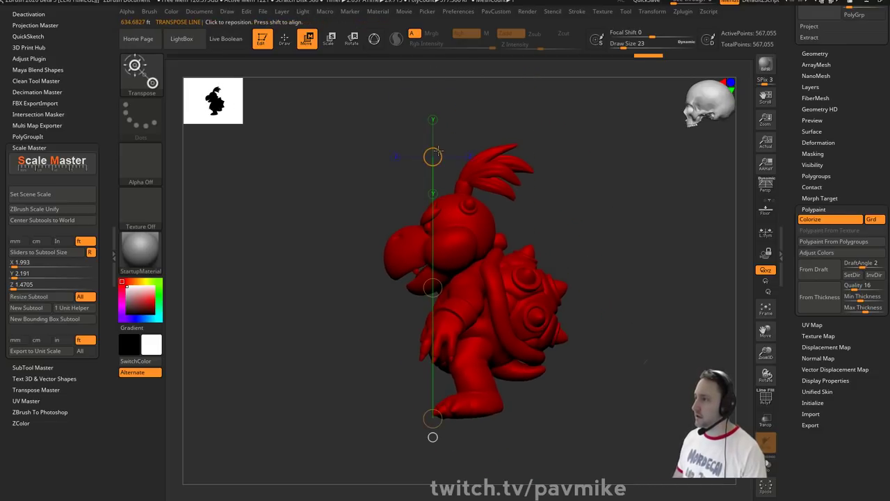
{"action": "left_click_drag", "start_coordinate": [439, 153], "coordinate": [441, 68], "text": "shift"}
{"action": "right_click_drag", "start_coordinate": [585, 170], "coordinate": [600, 193], "text": "alt"}
{"action": "left_click_drag", "start_coordinate": [445, 257], "coordinate": [462, 284]}
- Examine the Transpose and Transpose Units preferences, including the units scale and calibration distance
{"action": "left_click", "coordinate": [459, 11]}
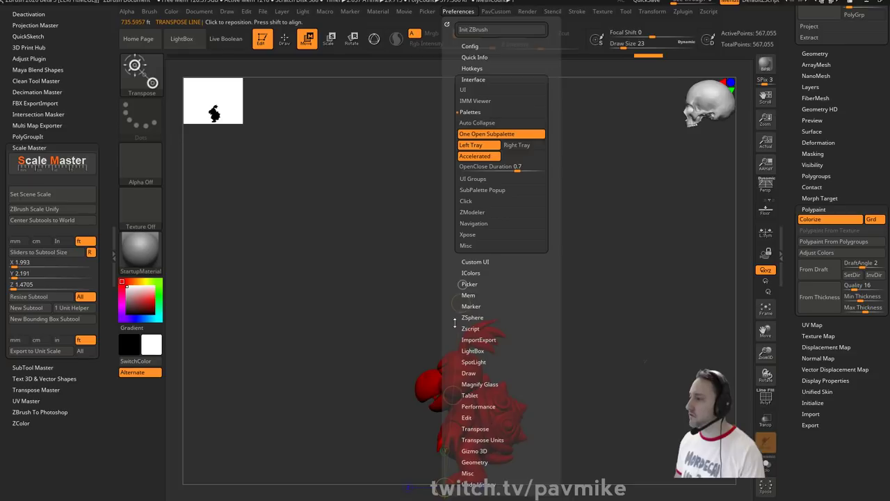
{"action": "scroll", "coordinate": [455, 322], "scroll_direction": "down", "scroll_amount": 5}
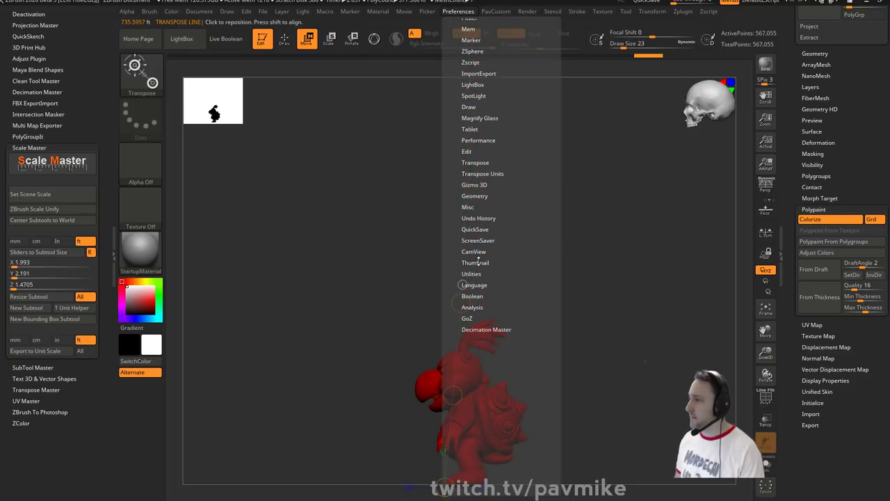
{"action": "scroll", "coordinate": [454, 209], "scroll_direction": "up", "scroll_amount": 2}
{"action": "left_click", "coordinate": [475, 200]}
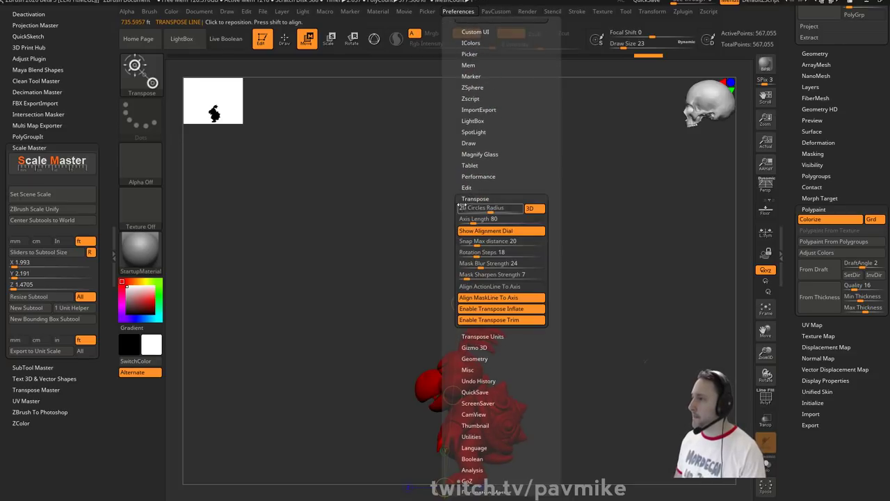
{"action": "scroll", "coordinate": [480, 201], "scroll_direction": "down", "scroll_amount": 3}
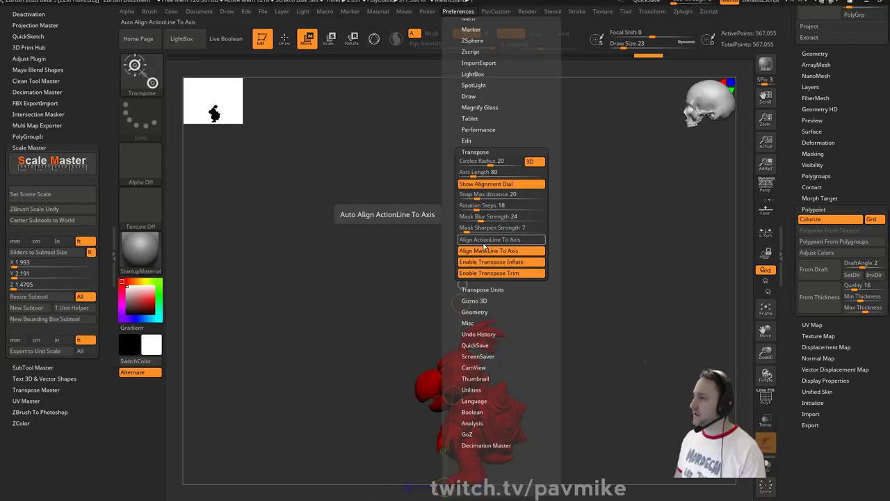
{"action": "left_click", "coordinate": [482, 288]}
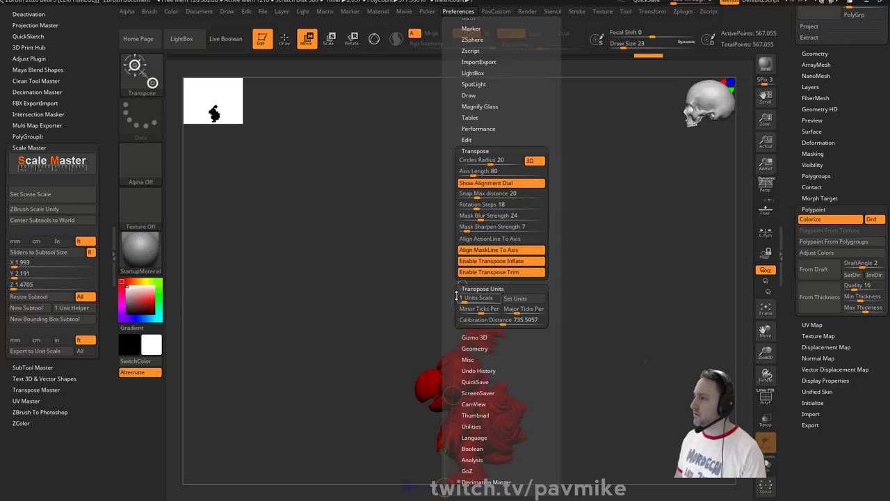
{"action": "left_click_drag", "start_coordinate": [453, 297], "coordinate": [453, 233]}
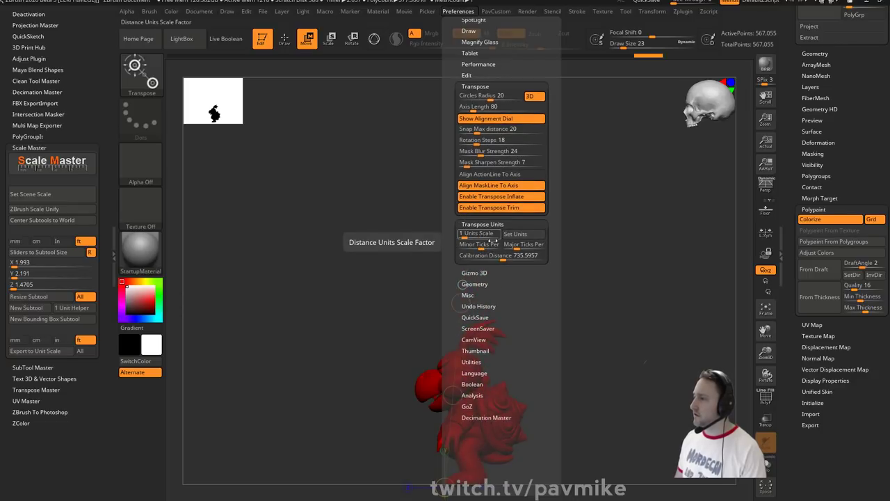
- Measure the figure from the front with a vertical transpose line running from the foot up to the belly
{"action": "left_click_drag", "start_coordinate": [578, 275], "coordinate": [509, 220], "text": "alt"}
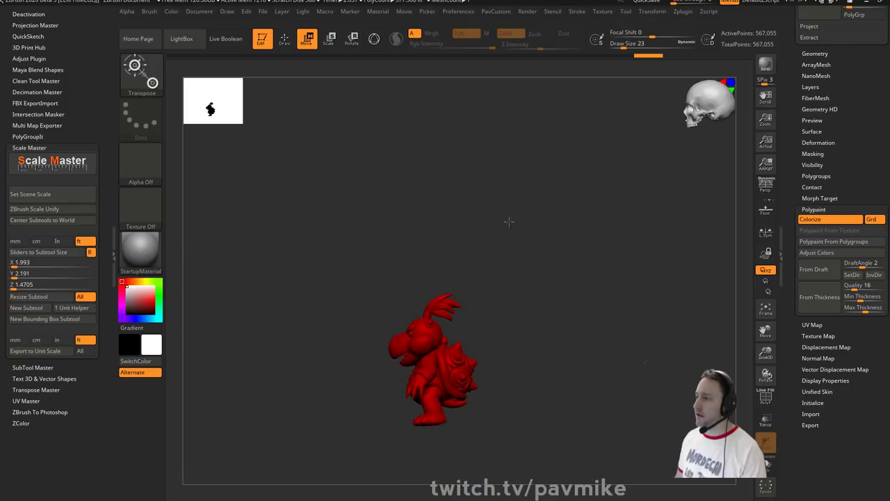
{"action": "mouse_move", "coordinate": [432, 279]}
{"action": "left_mouse_down"}
{"action": "mouse_move", "coordinate": [414, 264]}
{"action": "mouse_move", "coordinate": [413, 334]}
{"action": "mouse_move", "coordinate": [397, 400]}
{"action": "mouse_move", "coordinate": [412, 378]}
{"action": "mouse_move", "coordinate": [418, 395]}
{"action": "left_mouse_up"}
{"action": "left_click_drag", "start_coordinate": [562, 295], "coordinate": [609, 374], "text": "alt"}
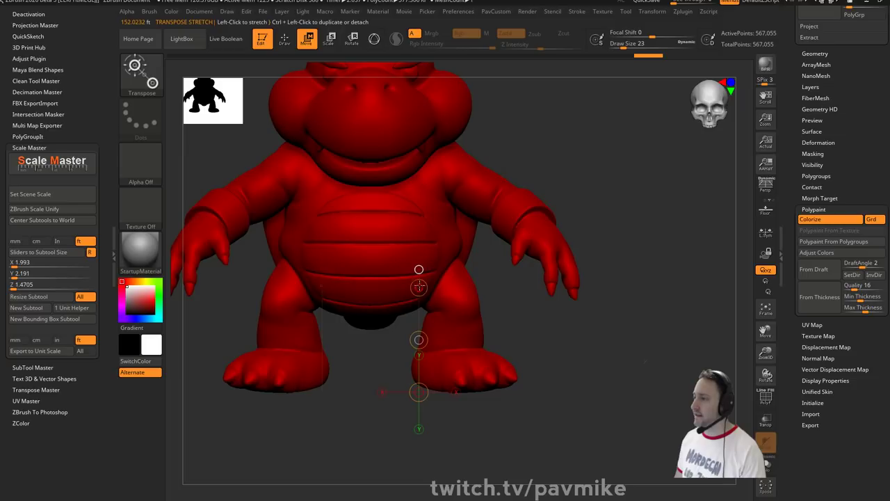
{"action": "left_click_drag", "start_coordinate": [420, 285], "coordinate": [419, 244]}
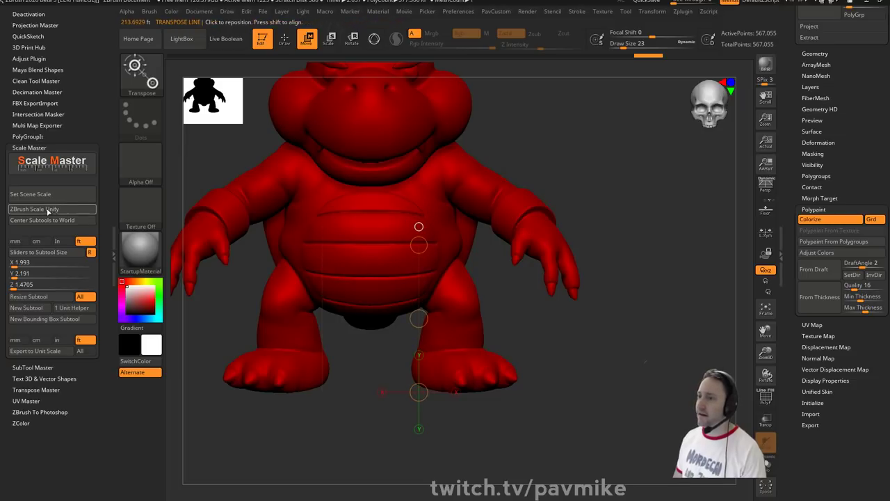
- Set the scene scale with Scale Master to the 607.56 x 667.75 x 448.21 mm option and measure the figure's height from the front
{"action": "left_click", "coordinate": [32, 194]}
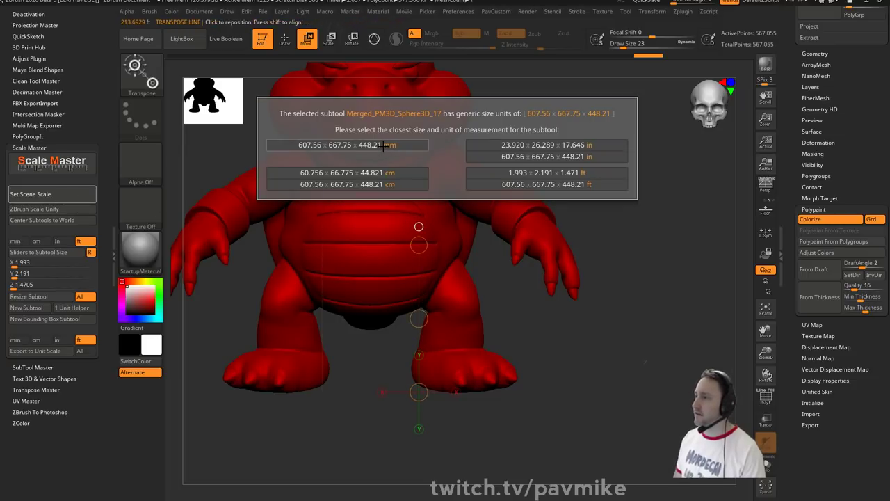
{"action": "left_click", "coordinate": [383, 145]}
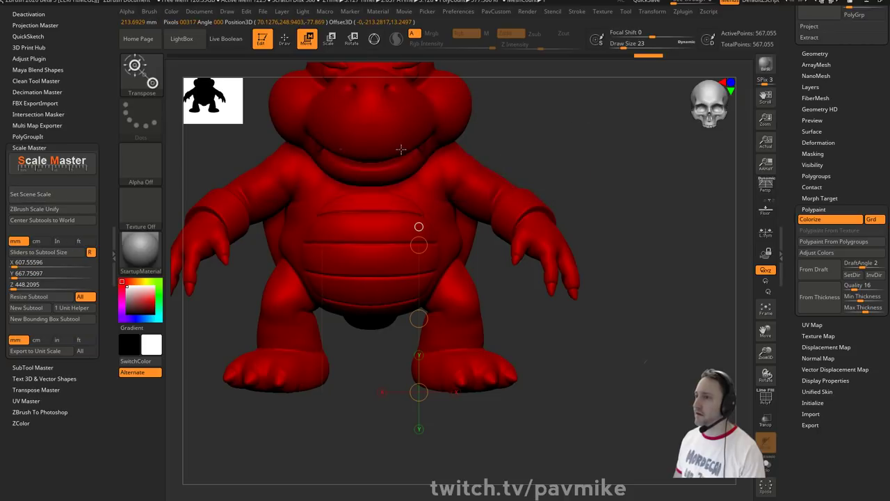
{"action": "key", "text": "f"}
{"action": "left_click_drag", "start_coordinate": [453, 410], "coordinate": [454, 112]}
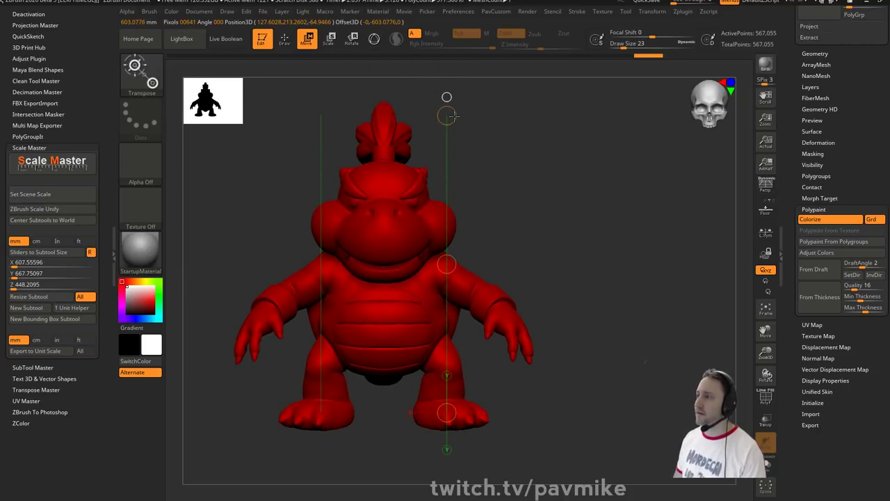
- Measure the figure's full height in side view by moving the transpose line onto the body and extending it from the feet to the hair
{"action": "left_click_drag", "start_coordinate": [544, 188], "coordinate": [473, 201]}
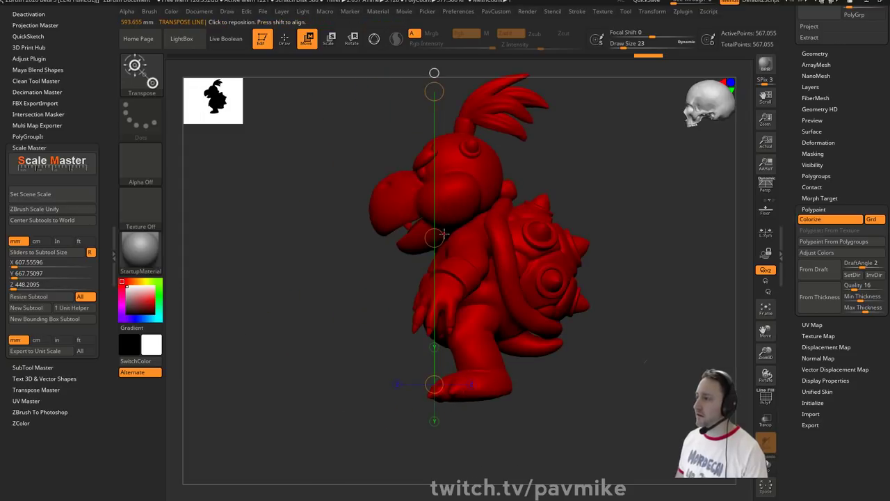
{"action": "left_click_drag", "start_coordinate": [441, 238], "coordinate": [470, 254]}
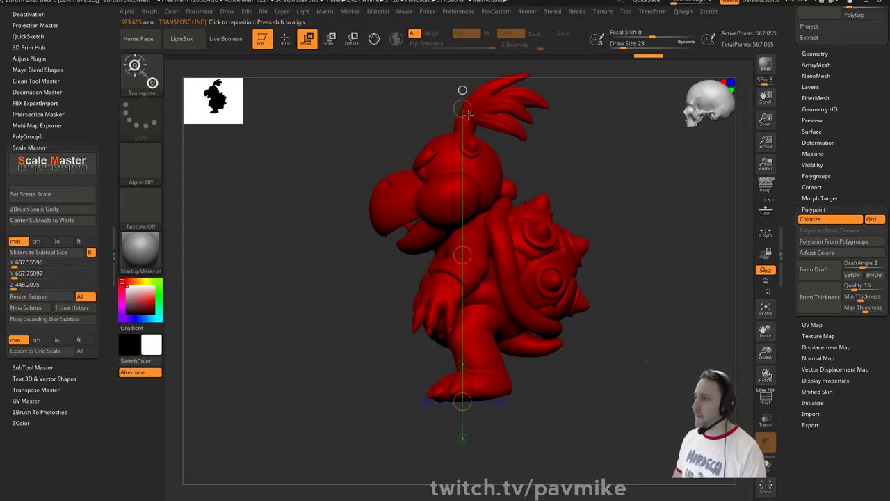
{"action": "left_click_drag", "start_coordinate": [466, 111], "coordinate": [465, 73]}
{"action": "left_click_drag", "start_coordinate": [597, 158], "coordinate": [586, 193], "text": "alt"}
{"action": "left_click_drag", "start_coordinate": [586, 193], "coordinate": [608, 175]}
{"action": "mouse_move", "coordinate": [450, 88]}
{"action": "left_mouse_down"}
{"action": "mouse_move", "coordinate": [468, 356]}
{"action": "mouse_move", "coordinate": [454, 397]}
{"action": "mouse_move", "coordinate": [451, 151]}
{"action": "left_mouse_up"}
{"action": "mouse_move", "coordinate": [515, 175]}
{"action": "left_mouse_down", "text": "alt"}
{"action": "mouse_move", "coordinate": [515, 159]}
{"action": "mouse_move", "coordinate": [518, 174]}
{"action": "mouse_move", "coordinate": [552, 190]}
{"action": "mouse_move", "coordinate": [540, 190]}
{"action": "left_mouse_up", "text": "alt"}
- Return to Draw mode and load the DemoHead.ZTL tool from LightBox
{"action": "key", "text": "q"}
{"action": "key", "text": "comma"}
{"action": "left_click", "coordinate": [259, 69]}
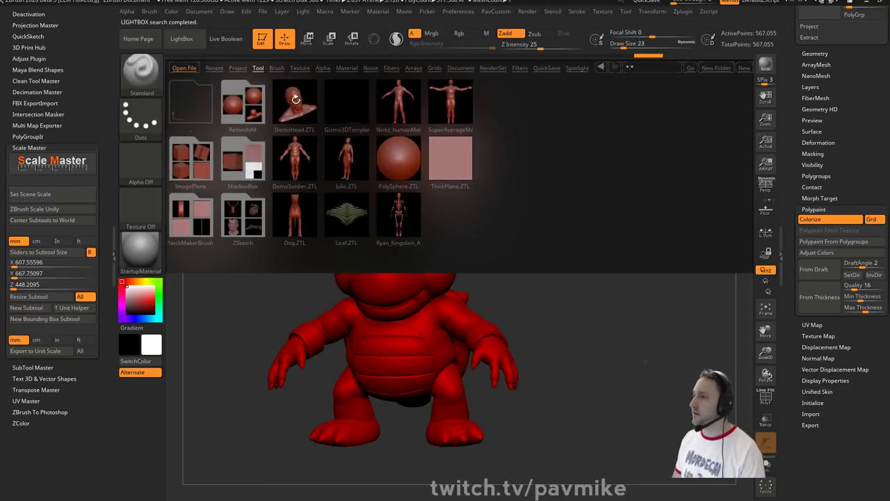
{"action": "double_click", "coordinate": [295, 99]}
{"action": "key", "text": "comma"}
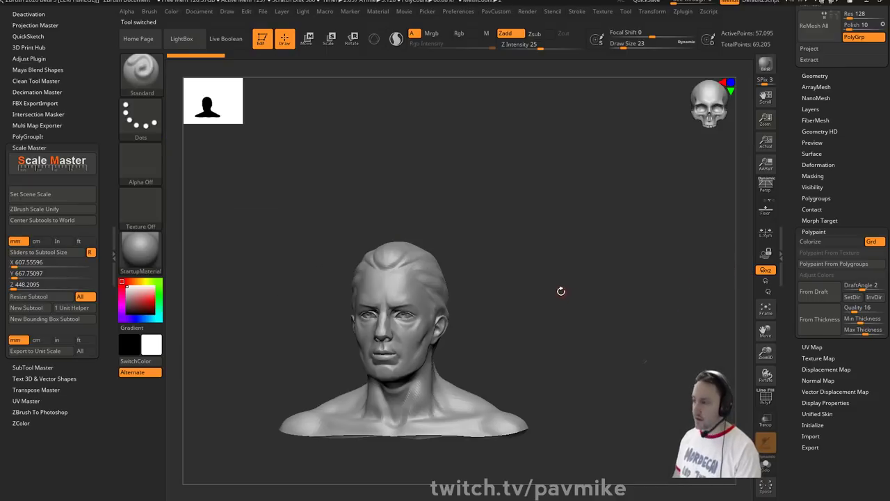
- Measure the bust's height from the front with a straight vertical transpose line from the base to the crown
{"action": "key", "text": "w"}
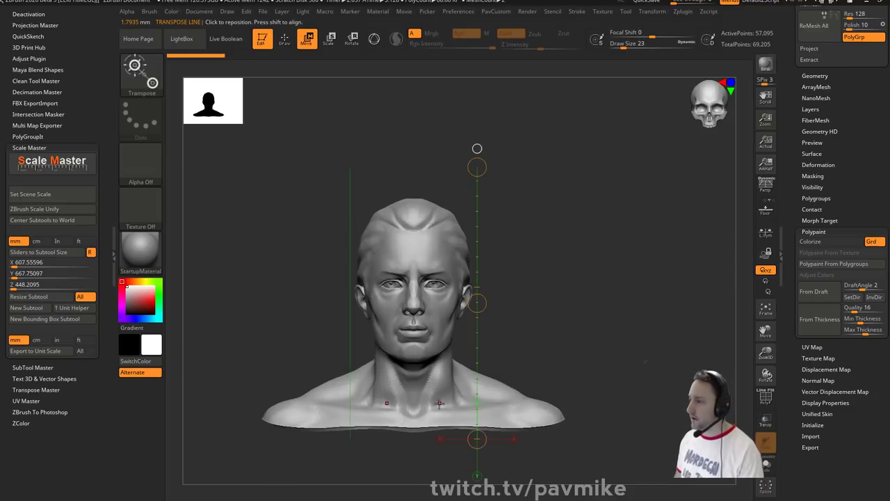
{"action": "left_click_drag", "start_coordinate": [440, 402], "coordinate": [441, 151], "text": "shift"}
{"action": "mouse_move", "coordinate": [535, 229]}
{"action": "left_mouse_down", "text": "alt"}
{"action": "mouse_move", "coordinate": [508, 208]}
{"action": "mouse_move", "coordinate": [528, 229]}
{"action": "left_mouse_up", "text": "alt"}
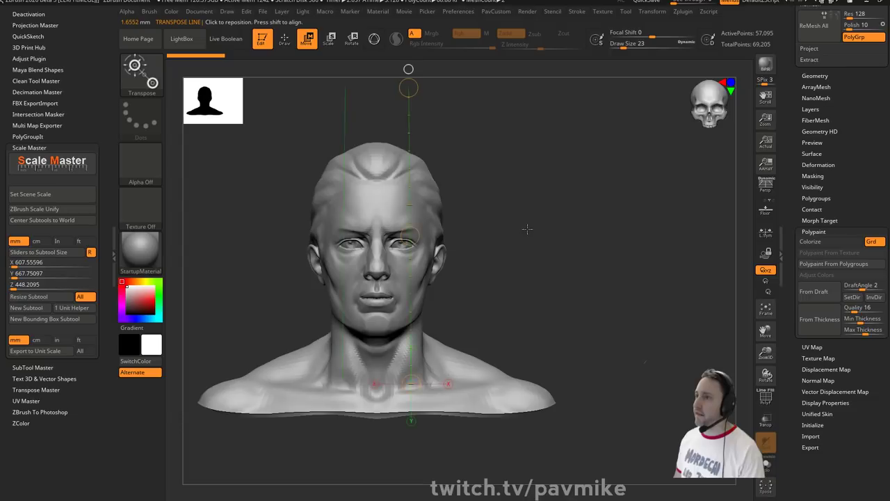
{"action": "mouse_move", "coordinate": [466, 447]}
{"action": "left_mouse_down"}
{"action": "mouse_move", "coordinate": [465, 136]}
{"action": "mouse_move", "coordinate": [465, 145]}
{"action": "mouse_move", "coordinate": [288, 145]}
{"action": "left_mouse_up"}
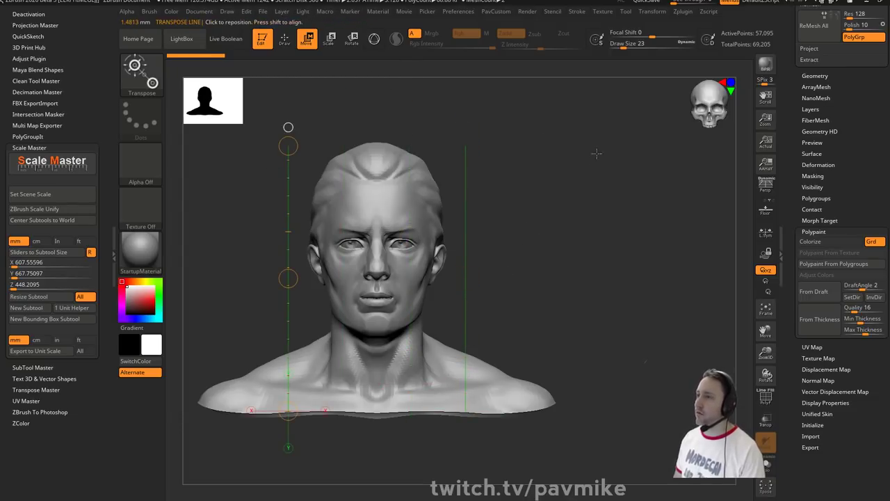
- Colour the demo head by thickness with Polypaint From Thickness and turn it to see the side
{"action": "left_click_drag", "start_coordinate": [596, 153], "coordinate": [592, 270]}
{"action": "left_click", "coordinate": [802, 328]}
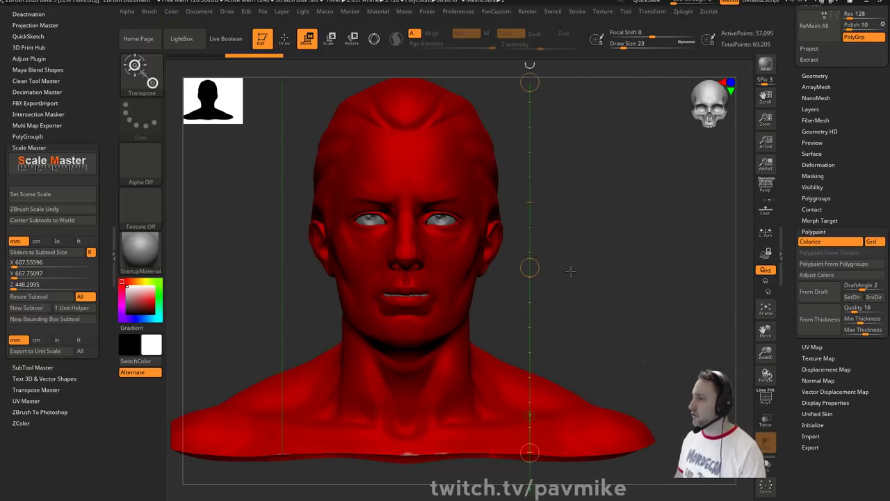
{"action": "left_click_drag", "start_coordinate": [645, 257], "coordinate": [633, 281]}
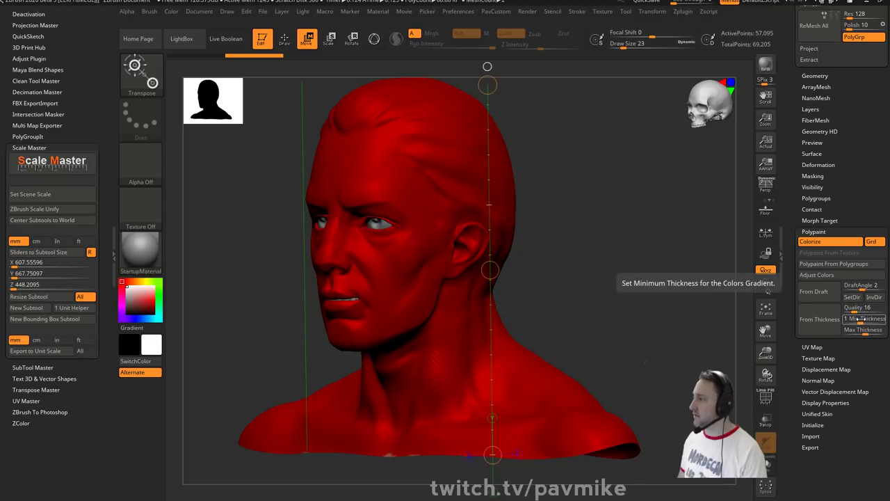
- Measure the thickness of the ear from behind with a short transpose line, and the gap beside it
{"action": "mouse_move", "coordinate": [682, 248]}
{"action": "left_mouse_down"}
{"action": "mouse_move", "coordinate": [618, 260]}
{"action": "mouse_move", "coordinate": [398, 336]}
{"action": "mouse_move", "coordinate": [297, 495]}
{"action": "left_mouse_up"}
{"action": "mouse_move", "coordinate": [451, 274]}
{"action": "left_mouse_down"}
{"action": "mouse_move", "coordinate": [481, 269]}
{"action": "mouse_move", "coordinate": [436, 254]}
{"action": "mouse_move", "coordinate": [500, 242]}
{"action": "mouse_move", "coordinate": [475, 256]}
{"action": "mouse_move", "coordinate": [493, 243]}
{"action": "left_mouse_up"}
{"action": "left_click", "coordinate": [511, 247]}
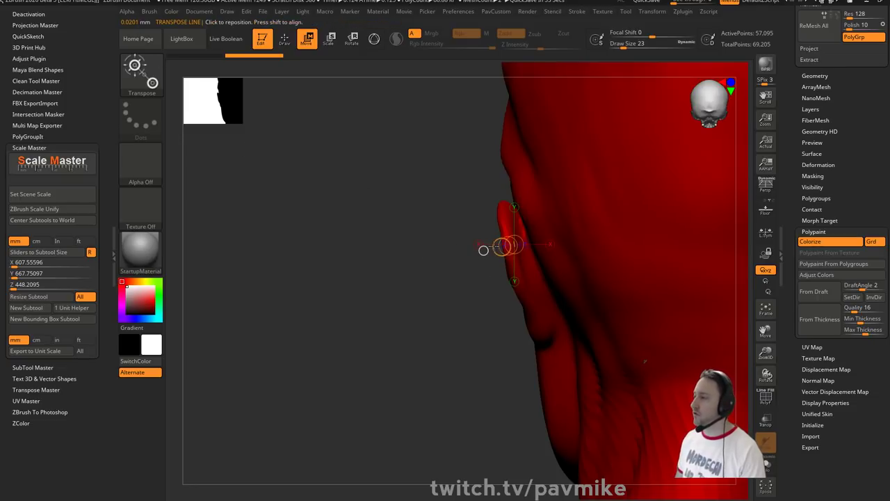
{"action": "left_click_drag", "start_coordinate": [496, 241], "coordinate": [416, 260]}
{"action": "left_click_drag", "start_coordinate": [427, 318], "coordinate": [332, 313], "text": "alt"}
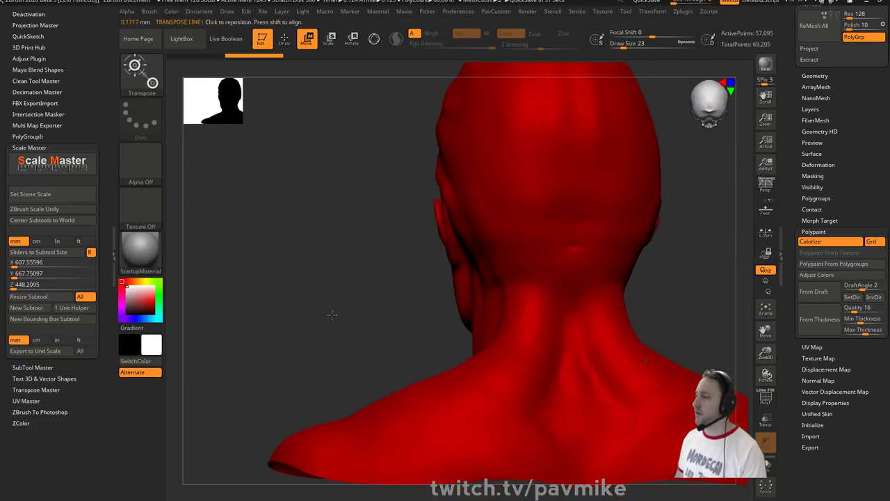
- Set the minimum thickness to 0.02, recolour the head from thickness and inspect the ear and face
{"action": "key", "text": "q"}
{"action": "left_click_drag", "start_coordinate": [397, 285], "coordinate": [420, 263]}
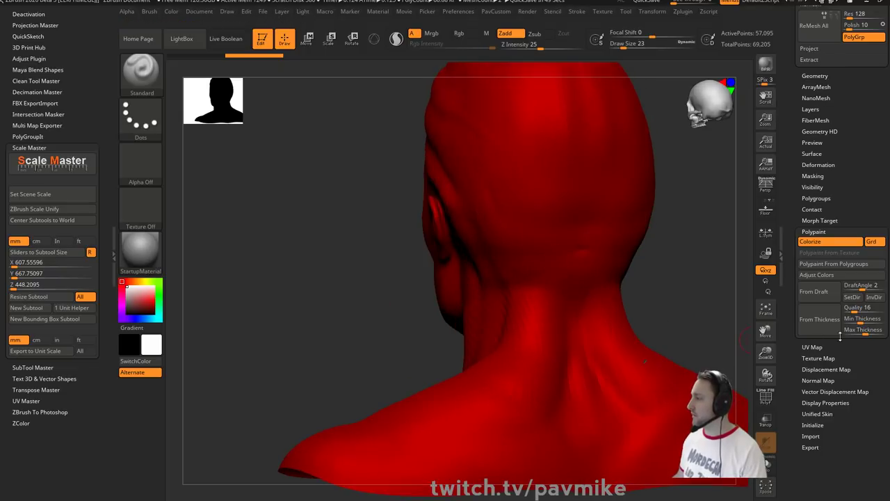
{"action": "type", "text": "0.02"}
{"action": "key", "text": "Return"}
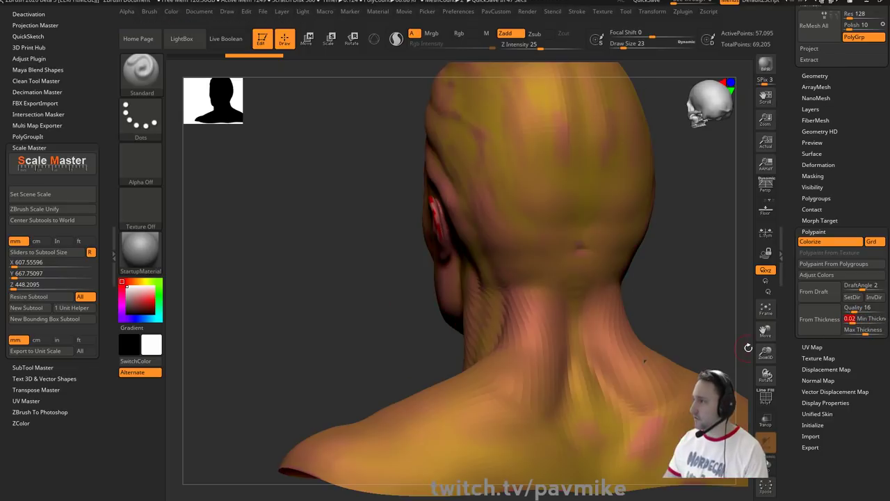
{"action": "left_click_drag", "start_coordinate": [348, 288], "coordinate": [460, 233]}
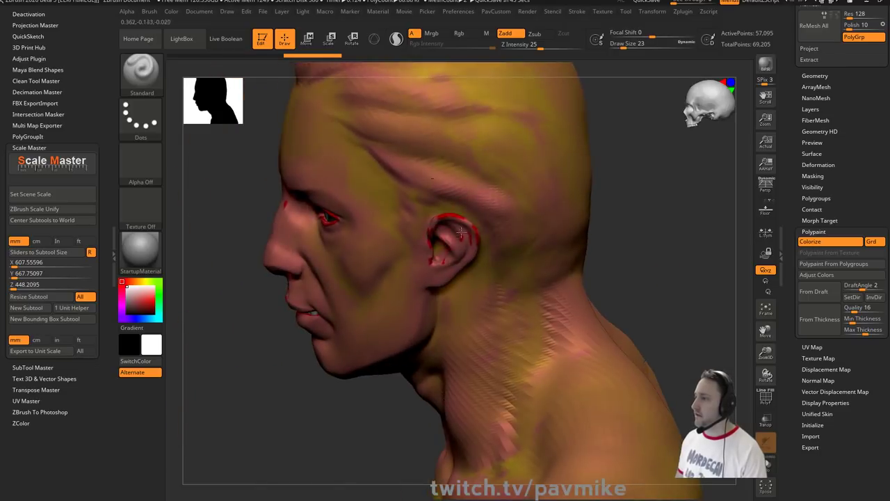
{"action": "left_click_drag", "start_coordinate": [630, 187], "coordinate": [529, 236]}
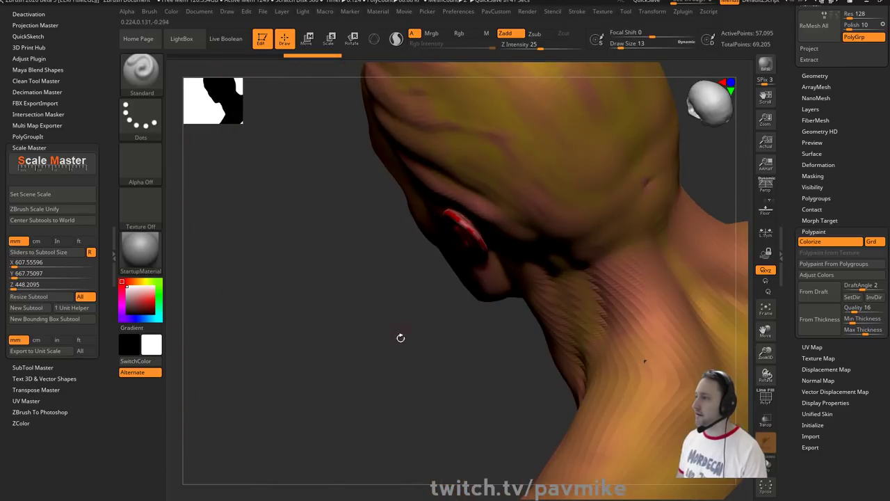
{"action": "mouse_move", "coordinate": [401, 338]}
{"action": "left_mouse_down"}
{"action": "mouse_move", "coordinate": [628, 258]}
{"action": "mouse_move", "coordinate": [582, 269]}
{"action": "mouse_move", "coordinate": [626, 269]}
{"action": "left_mouse_up"}
{"action": "key", "text": "s"}
- Dock the Preferences palette in the tray in place of Zplugin and open its Analysis colour gradient settings
{"action": "left_click", "coordinate": [69, 147]}
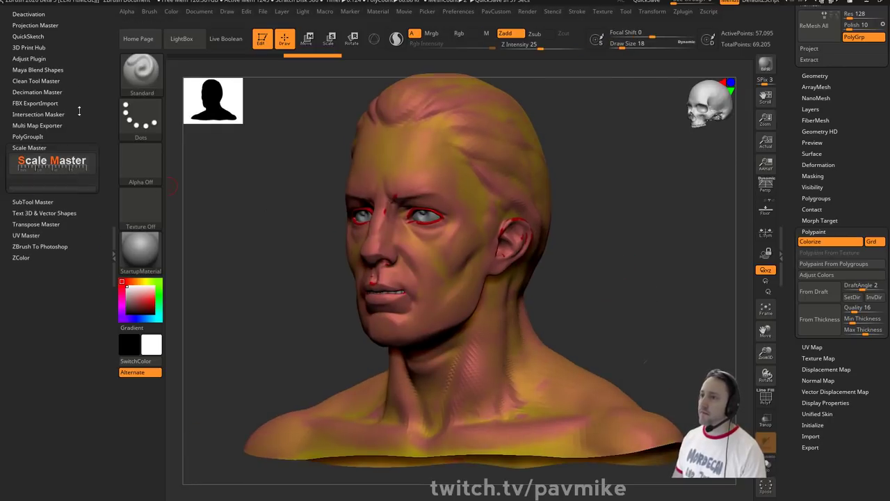
{"action": "left_click", "coordinate": [100, 11]}
{"action": "left_click", "coordinate": [455, 12]}
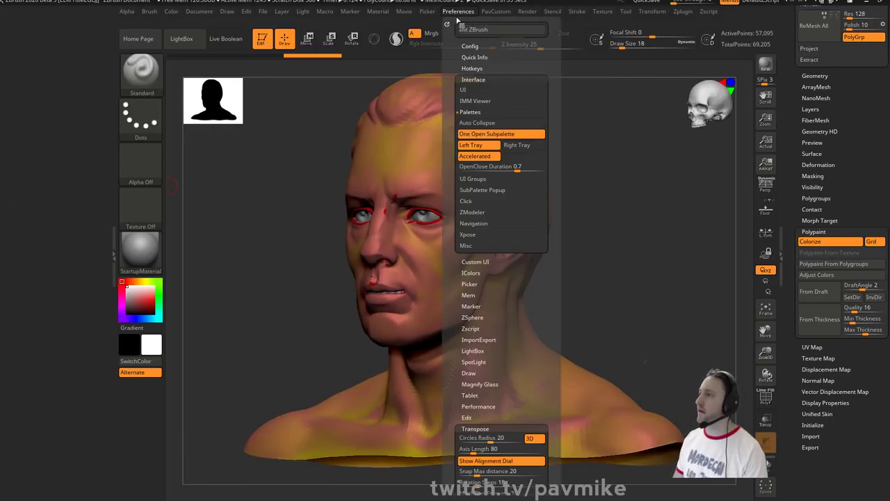
{"action": "left_click_drag", "start_coordinate": [448, 23], "coordinate": [118, 93]}
{"action": "left_click", "coordinate": [47, 76], "text": "shift"}
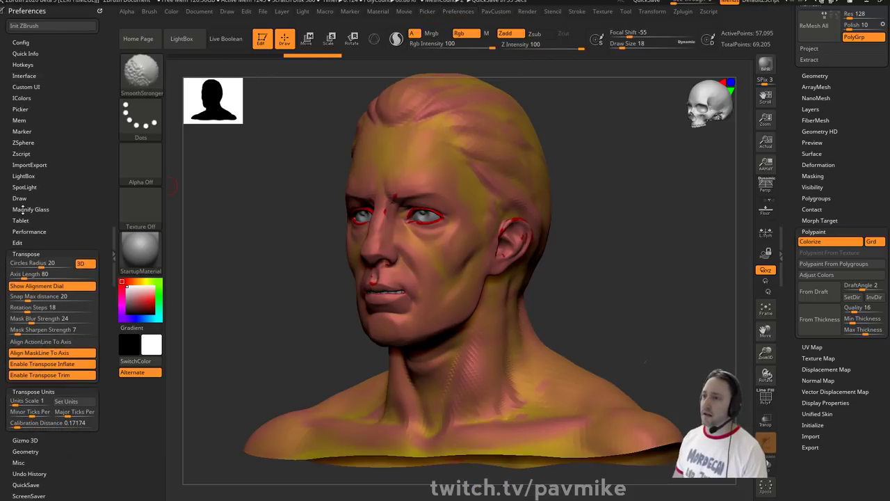
{"action": "left_click", "coordinate": [32, 254]}
{"action": "left_click", "coordinate": [31, 266]}
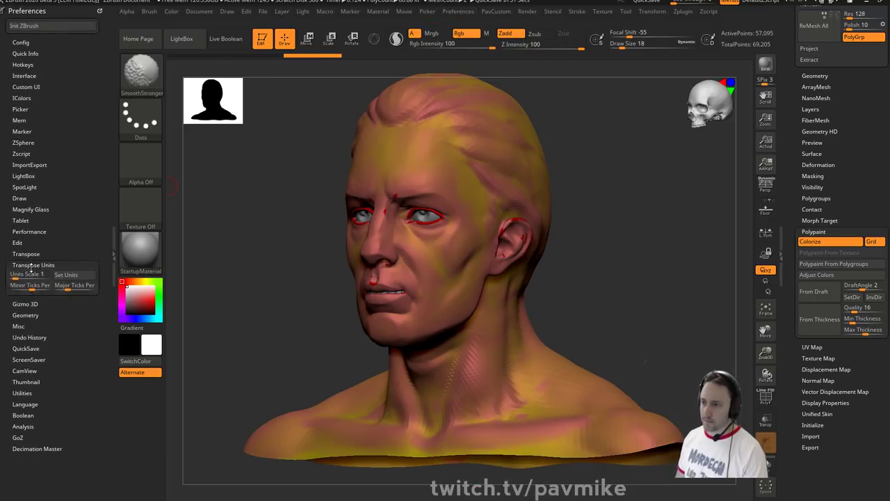
{"action": "left_click", "coordinate": [22, 398]}
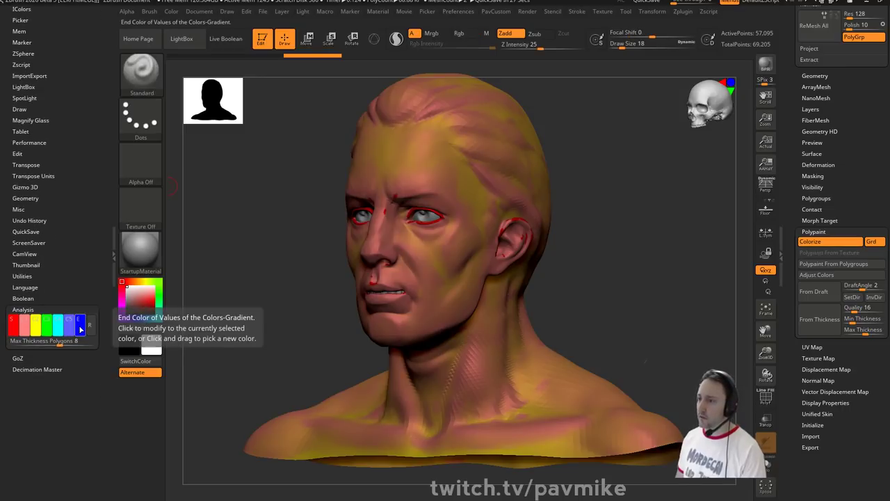
- Set the maximum thickness to 0.25, recolour the head from thickness and inspect the ear in side view
{"action": "left_click_drag", "start_coordinate": [630, 259], "coordinate": [651, 253]}
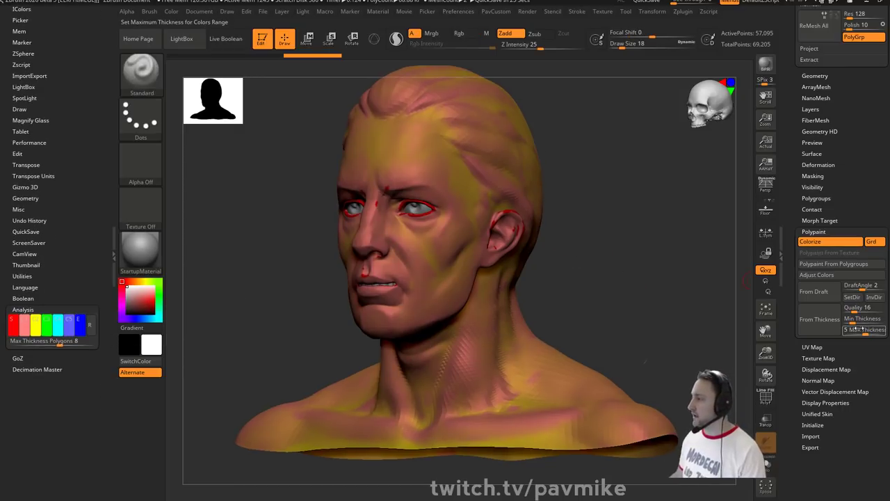
{"action": "left_click_drag", "start_coordinate": [860, 333], "coordinate": [856, 334]}
{"action": "left_click", "coordinate": [836, 328]}
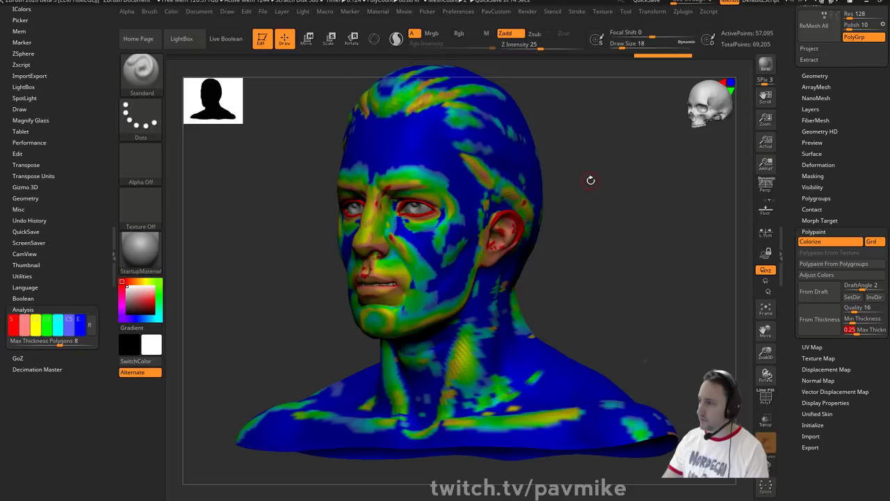
{"action": "left_click_drag", "start_coordinate": [635, 213], "coordinate": [572, 242]}
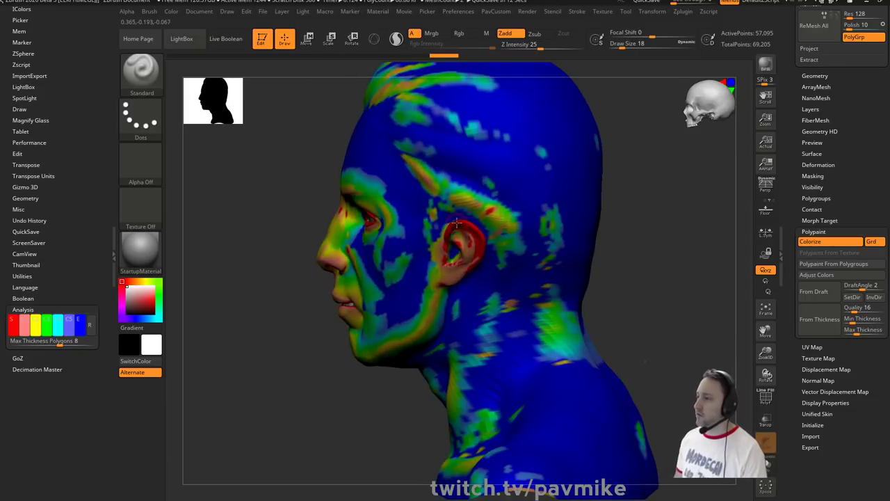
- Thicken the ear with the Inflat brush at draw size 29 and recolour the head from thickness
{"action": "left_click_drag", "start_coordinate": [298, 354], "coordinate": [332, 328], "text": "alt"}
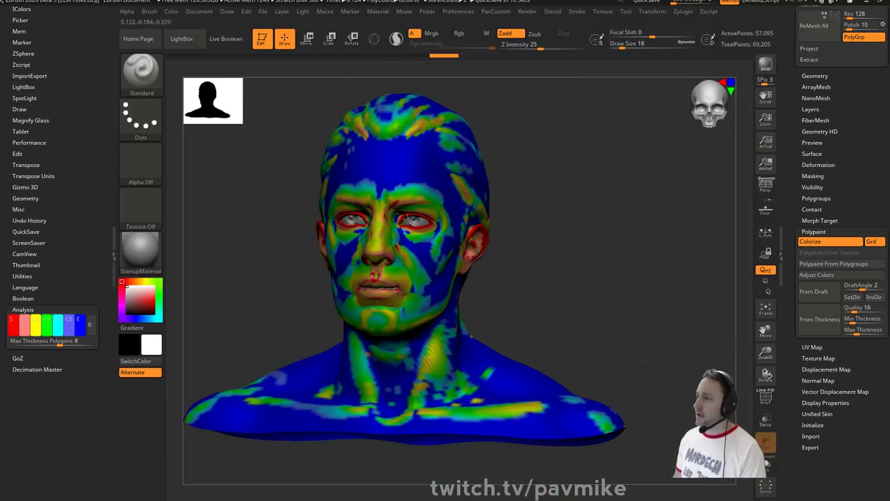
{"action": "left_click_drag", "start_coordinate": [526, 221], "coordinate": [568, 229], "text": "alt"}
{"action": "left_click_drag", "start_coordinate": [611, 195], "coordinate": [559, 254], "text": "alt"}
{"action": "left_click_drag", "start_coordinate": [329, 268], "coordinate": [339, 282], "text": "alt"}
{"action": "mouse_move", "coordinate": [339, 282]}
{"action": "right_mouse_down"}
{"action": "mouse_move", "coordinate": [345, 292]}
{"action": "mouse_move", "coordinate": [303, 314]}
{"action": "right_mouse_up"}
{"action": "key", "text": "s"}
{"action": "left_click_drag", "start_coordinate": [437, 287], "coordinate": [440, 287]}
{"action": "key", "text": "b"}
{"action": "key", "text": "i"}
{"action": "key", "text": "n"}
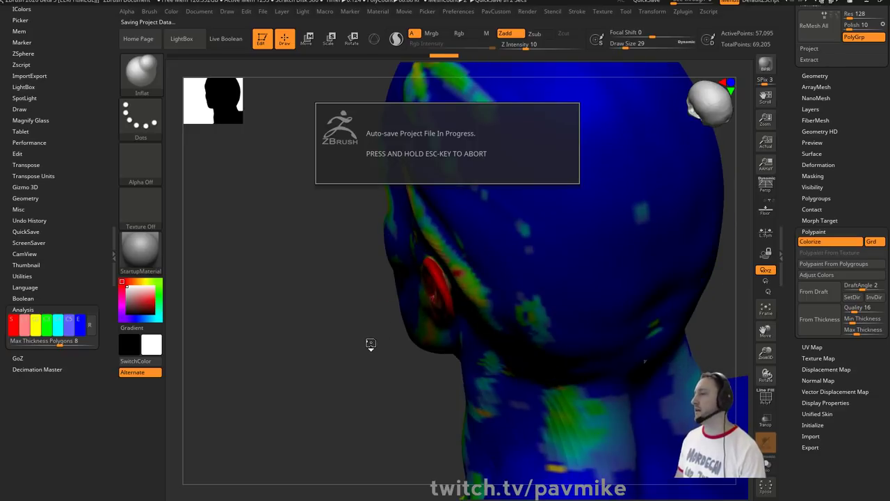
{"action": "right_click_drag", "start_coordinate": [371, 344], "coordinate": [463, 353]}
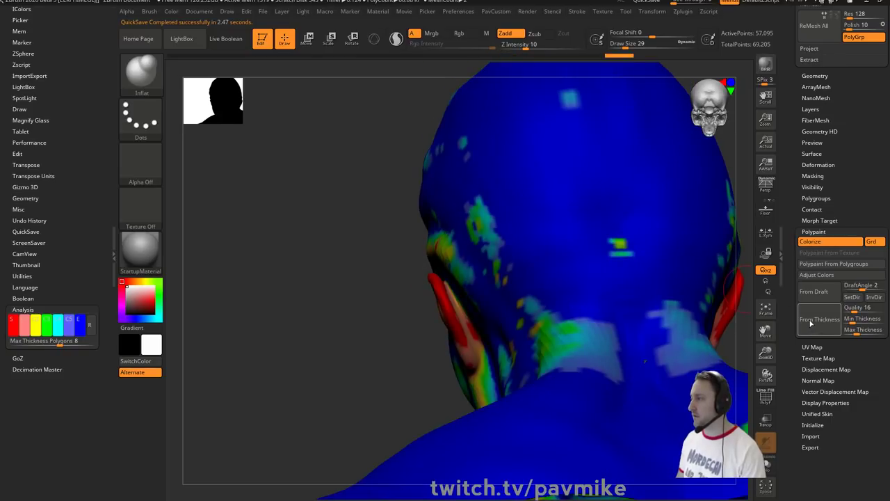
{"action": "right_click_drag", "start_coordinate": [299, 312], "coordinate": [413, 283]}
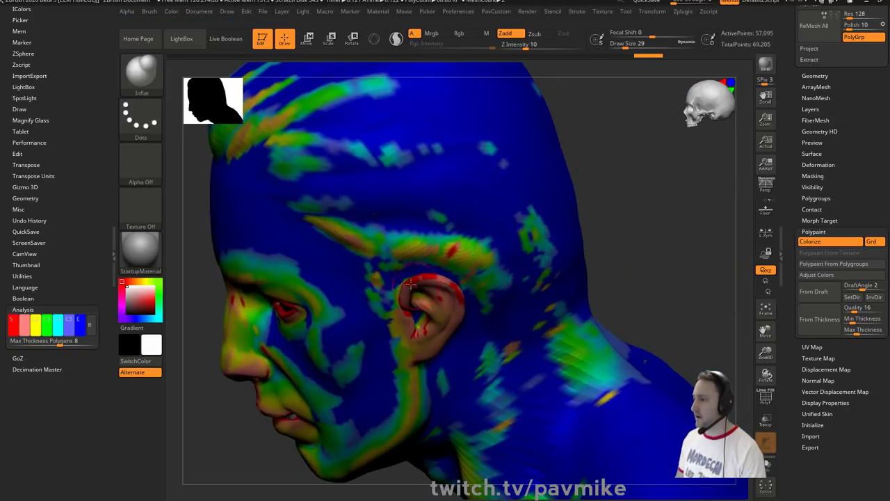
{"action": "right_click_drag", "start_coordinate": [377, 202], "coordinate": [403, 295]}
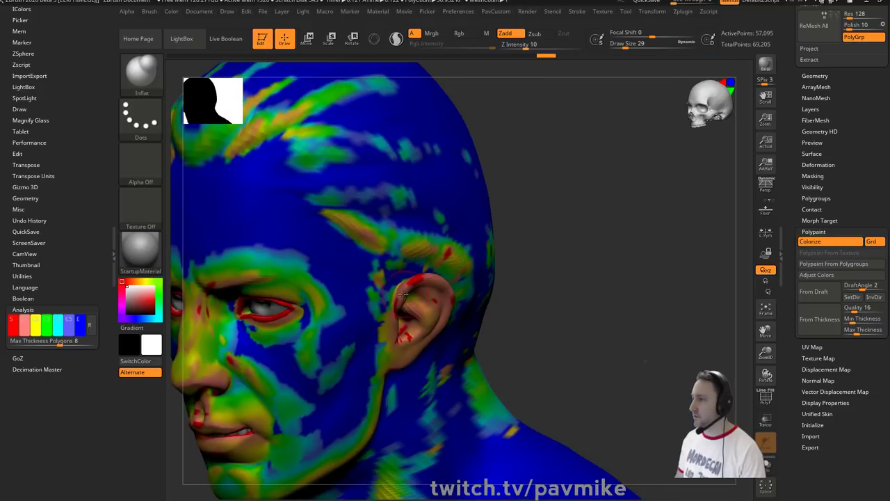
- Measure the thickened ear from behind with a transpose line
{"action": "right_click_drag", "start_coordinate": [584, 276], "coordinate": [325, 262]}
{"action": "key", "text": "w"}
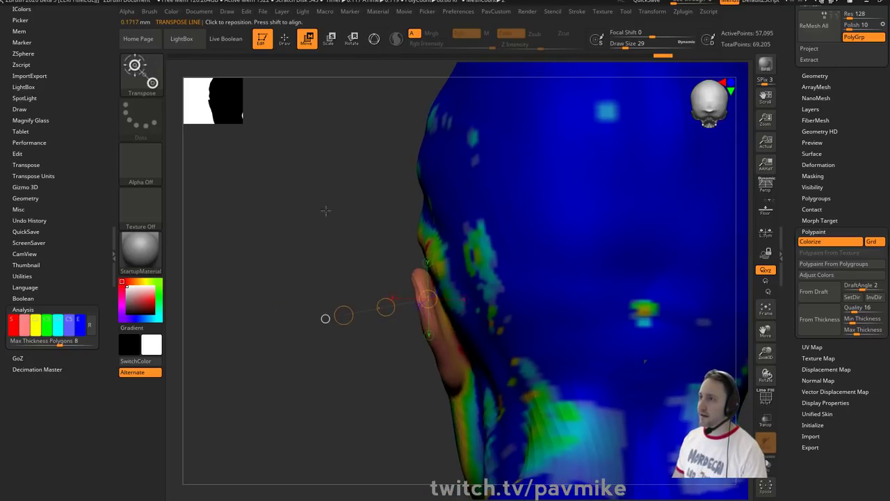
{"action": "mouse_move", "coordinate": [353, 308]}
{"action": "left_mouse_down"}
{"action": "mouse_move", "coordinate": [421, 295]}
{"action": "mouse_move", "coordinate": [364, 303]}
{"action": "left_mouse_up"}
- Measure the thickness of the nostril wall from below with a short transpose line instead of the gizmo
{"action": "mouse_move", "coordinate": [323, 389]}
{"action": "right_mouse_down"}
{"action": "mouse_move", "coordinate": [561, 328]}
{"action": "mouse_move", "coordinate": [594, 294]}
{"action": "mouse_move", "coordinate": [604, 219]}
{"action": "mouse_move", "coordinate": [572, 157]}
{"action": "mouse_move", "coordinate": [587, 313]}
{"action": "mouse_move", "coordinate": [626, 405]}
{"action": "mouse_move", "coordinate": [595, 240]}
{"action": "mouse_move", "coordinate": [576, 214]}
{"action": "right_mouse_up"}
{"action": "mouse_move", "coordinate": [576, 214]}
{"action": "right_mouse_down", "text": "alt"}
{"action": "mouse_move", "coordinate": [620, 313]}
{"action": "mouse_move", "coordinate": [616, 303]}
{"action": "right_mouse_up", "text": "alt"}
{"action": "left_click_drag", "start_coordinate": [403, 299], "coordinate": [425, 313]}
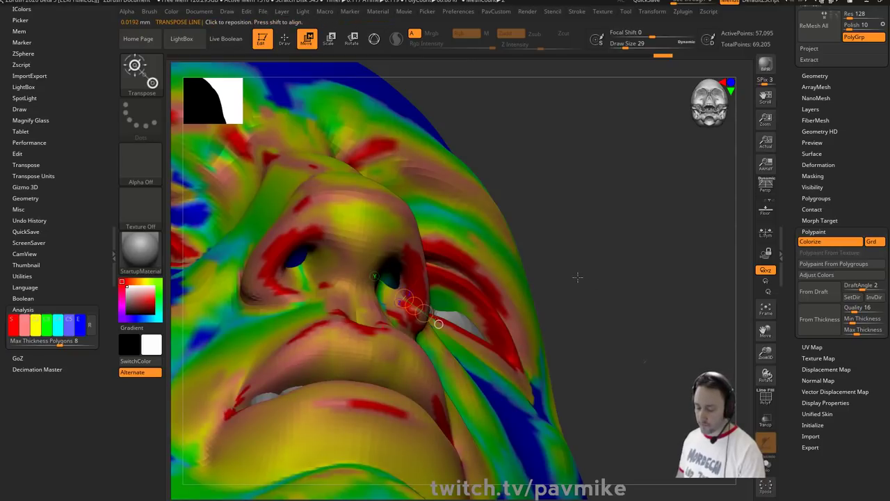
{"action": "key", "text": "y"}
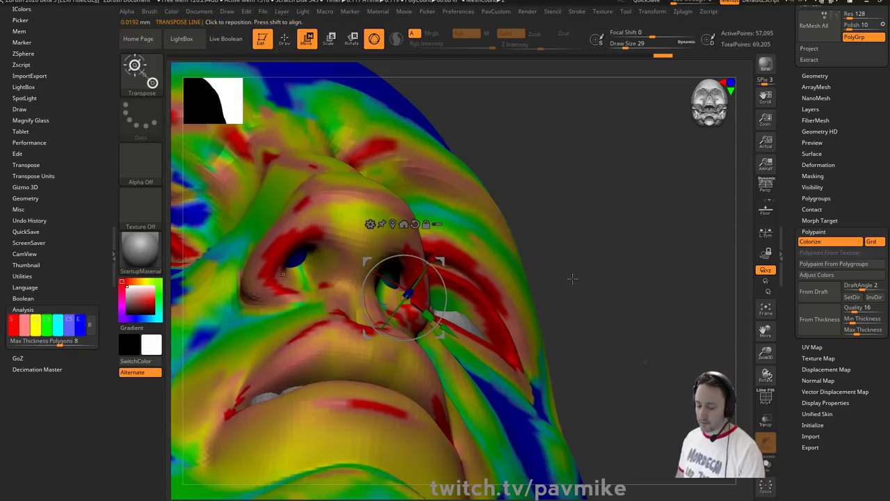
{"action": "key", "text": "y"}
{"action": "left_click", "coordinate": [374, 41]}
{"action": "left_click", "coordinate": [375, 42]}
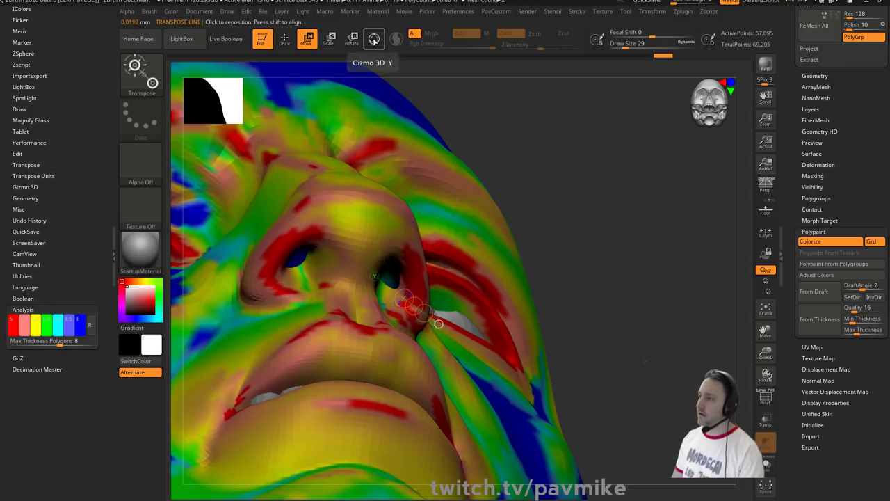
{"action": "left_click", "coordinate": [374, 42]}
{"action": "key", "text": "y"}
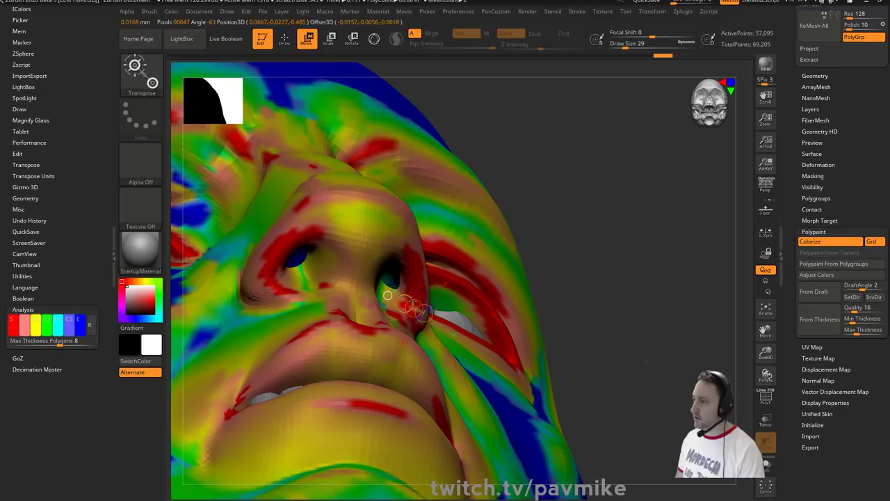
{"action": "left_click_drag", "start_coordinate": [422, 312], "coordinate": [443, 324]}
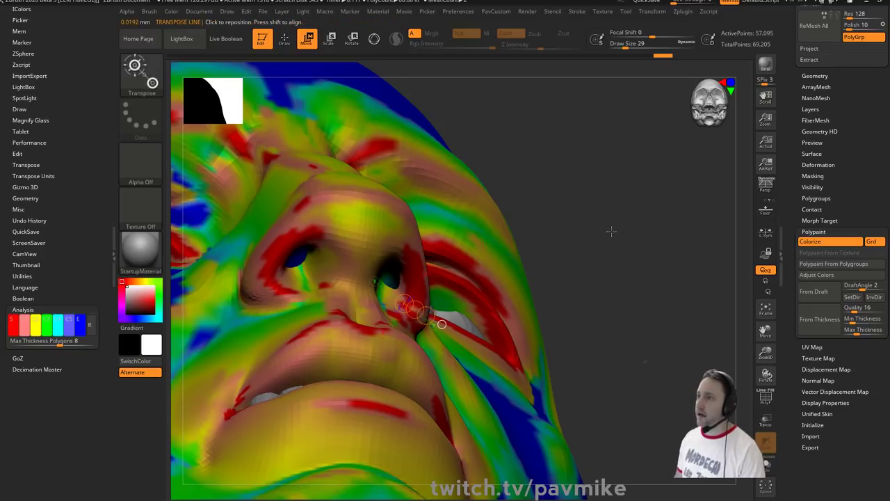
- Thicken the nostril walls with the Inflat brush and recolour the head from thickness
{"action": "mouse_move", "coordinate": [637, 280]}
{"action": "left_mouse_down", "text": "alt"}
{"action": "mouse_move", "coordinate": [566, 222]}
{"action": "mouse_move", "coordinate": [591, 258]}
{"action": "mouse_move", "coordinate": [633, 247]}
{"action": "mouse_move", "coordinate": [618, 253]}
{"action": "mouse_move", "coordinate": [641, 265]}
{"action": "left_mouse_up", "text": "alt"}
{"action": "key", "text": "q"}
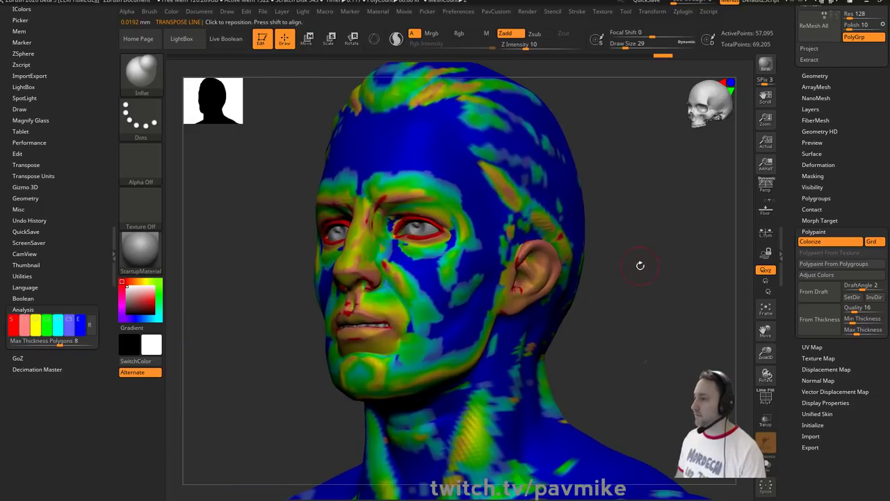
{"action": "left_click_drag", "start_coordinate": [659, 219], "coordinate": [402, 327]}
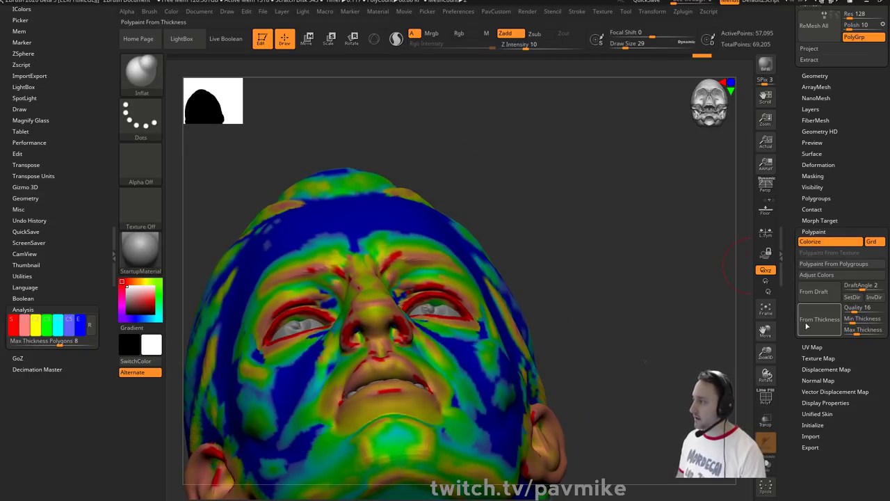
{"action": "key", "text": "bracketleft"}
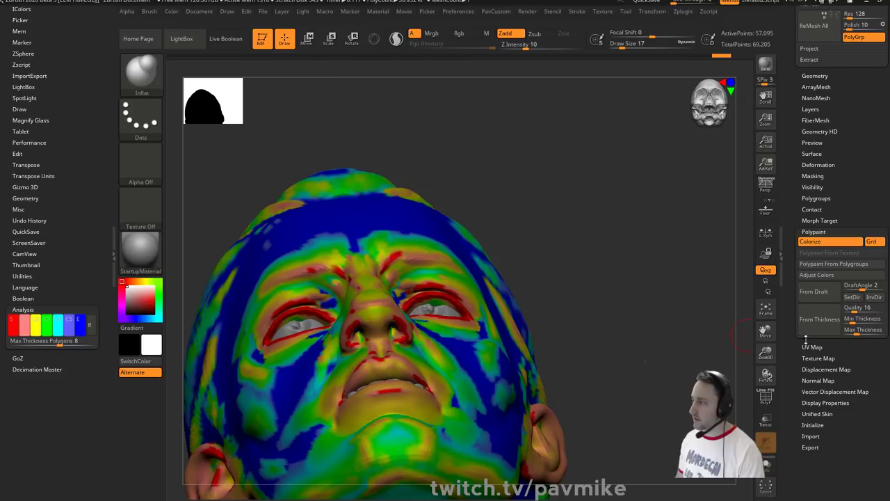
- Recolour the head from draft at a draft angle of 2 and inspect the face, ear and hair in side view
{"action": "mouse_move", "coordinate": [598, 284]}
{"action": "left_mouse_down"}
{"action": "mouse_move", "coordinate": [616, 255]}
{"action": "mouse_move", "coordinate": [656, 292]}
{"action": "mouse_move", "coordinate": [657, 279]}
{"action": "mouse_move", "coordinate": [628, 276]}
{"action": "left_mouse_up"}
{"action": "key", "text": "s"}
{"action": "mouse_move", "coordinate": [640, 244]}
{"action": "left_mouse_down", "text": "alt"}
{"action": "mouse_move", "coordinate": [634, 277]}
{"action": "mouse_move", "coordinate": [645, 281]}
{"action": "left_mouse_up", "text": "alt"}
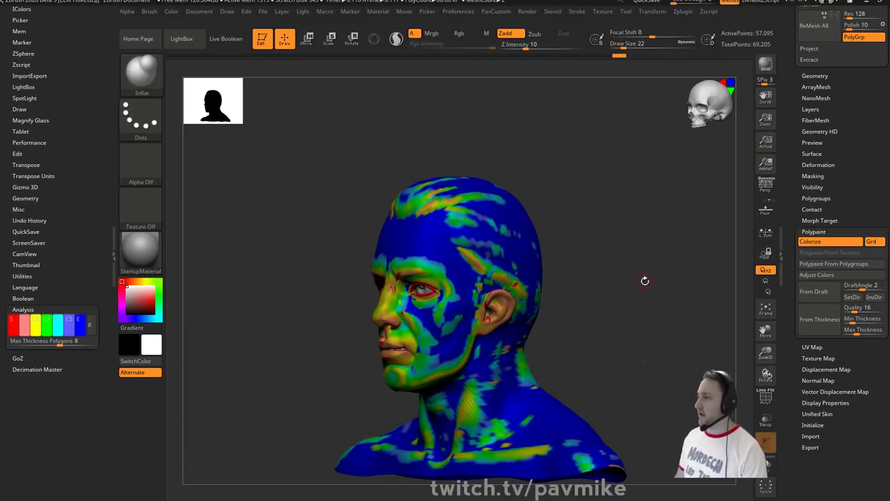
{"action": "left_click_drag", "start_coordinate": [646, 251], "coordinate": [637, 277], "text": "shift"}
{"action": "left_click_drag", "start_coordinate": [637, 276], "coordinate": [710, 256], "text": "alt"}
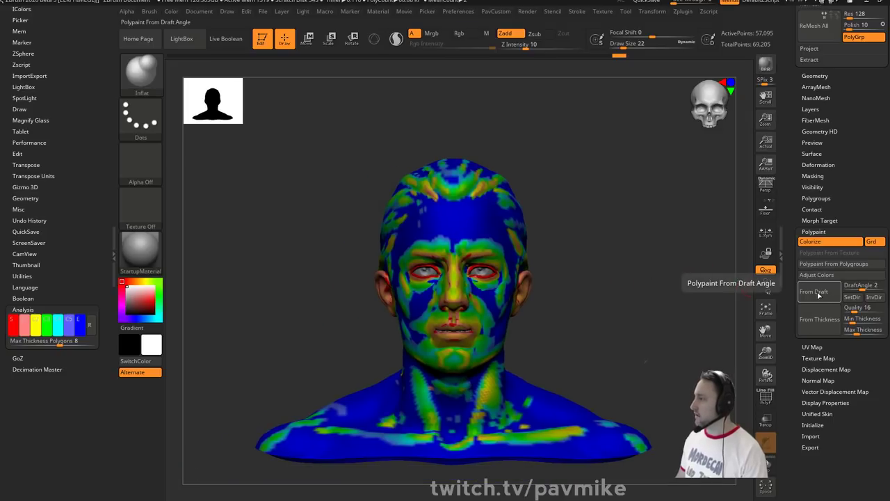
{"action": "left_click", "coordinate": [819, 293]}
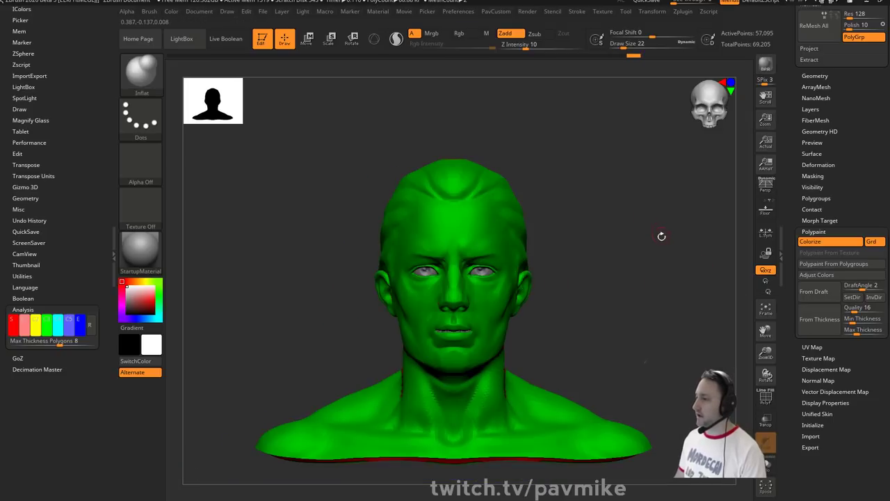
{"action": "left_click_drag", "start_coordinate": [678, 248], "coordinate": [612, 259]}
{"action": "left_click_drag", "start_coordinate": [562, 295], "coordinate": [419, 313]}
{"action": "left_click_drag", "start_coordinate": [473, 296], "coordinate": [566, 313]}
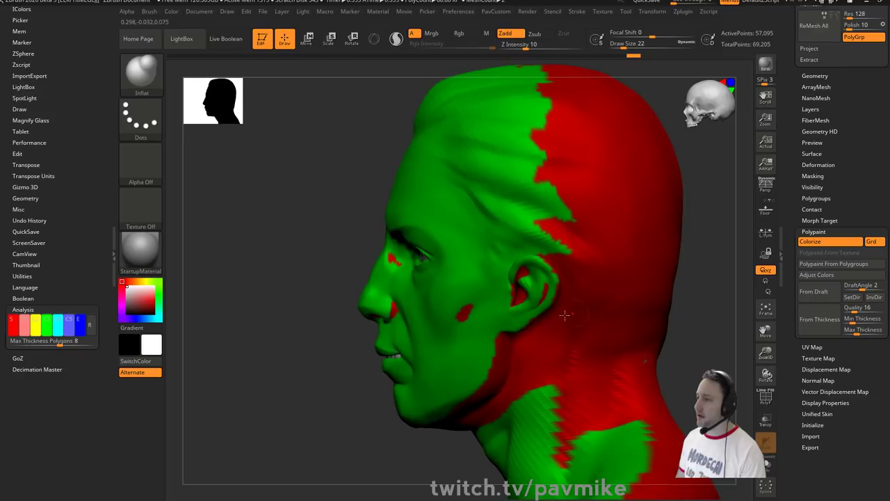
{"action": "left_click_drag", "start_coordinate": [325, 311], "coordinate": [303, 351]}
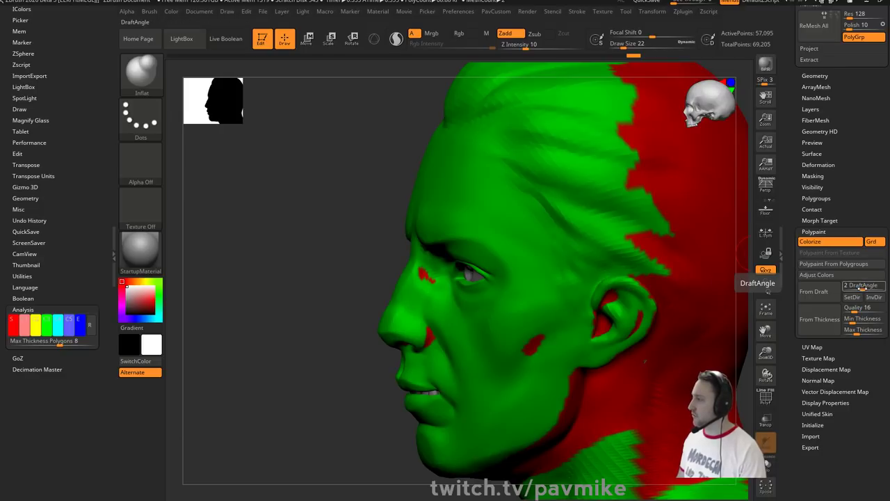
{"action": "left_click_drag", "start_coordinate": [387, 356], "coordinate": [365, 328], "text": "alt"}
{"action": "left_click_drag", "start_coordinate": [645, 273], "coordinate": [602, 278], "text": "alt"}
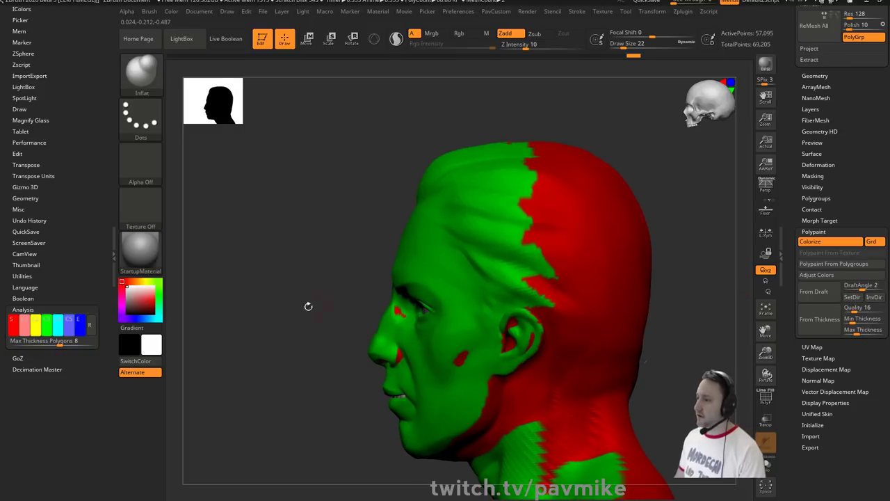
- Rework the undercut spot beside the nose bridge with the Clay brush, turning off its Rgb colouring and smoothing the area
{"action": "left_click_drag", "start_coordinate": [309, 306], "coordinate": [426, 324], "text": "alt"}
{"action": "key", "text": "b"}
{"action": "key", "text": "c"}
{"action": "key", "text": "l"}
{"action": "left_click_drag", "start_coordinate": [347, 285], "coordinate": [379, 288]}
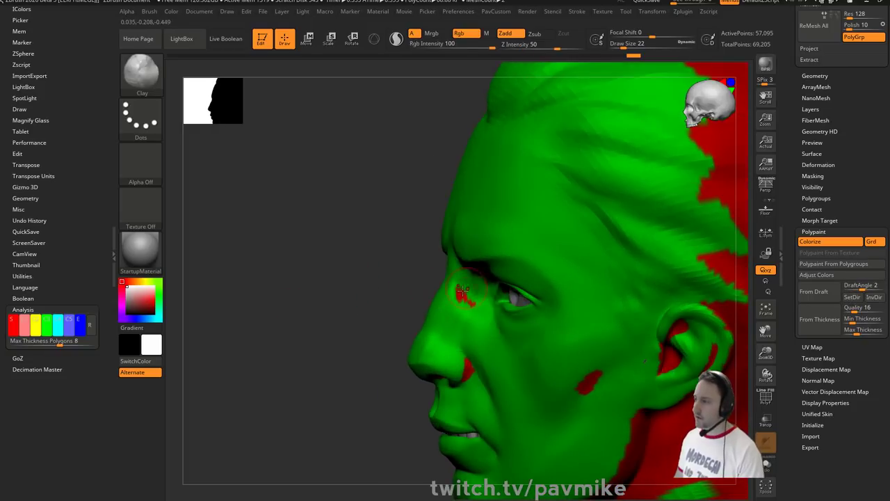
{"action": "key", "text": "s"}
{"action": "left_click_drag", "start_coordinate": [462, 292], "coordinate": [471, 303]}
{"action": "key", "text": "ctrl+z"}
{"action": "left_click", "coordinate": [459, 33]}
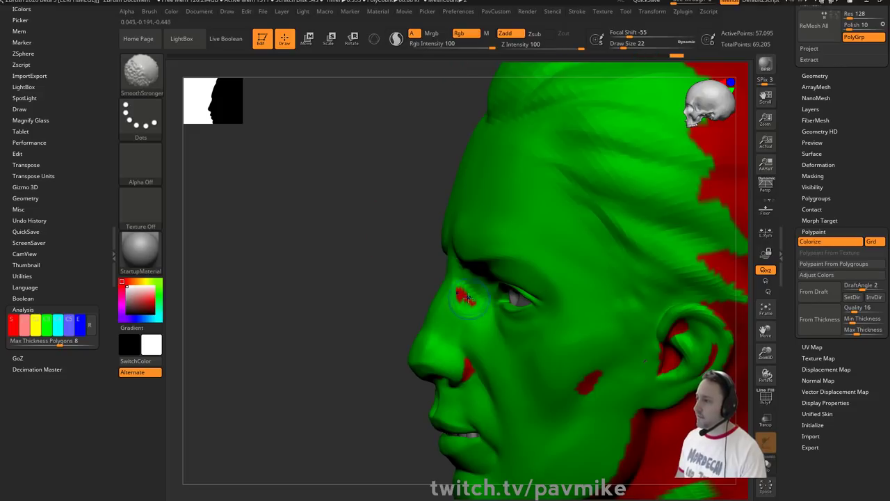
{"action": "key", "text": "shift"}
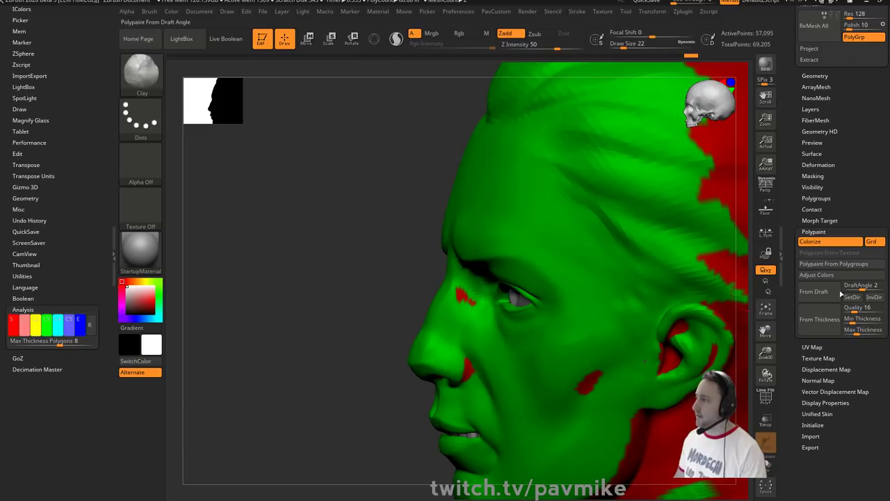
- Recolour the head from draft again and check the reworked nose bridge in front and side views
{"action": "left_click", "coordinate": [830, 332]}
{"action": "left_click", "coordinate": [814, 292]}
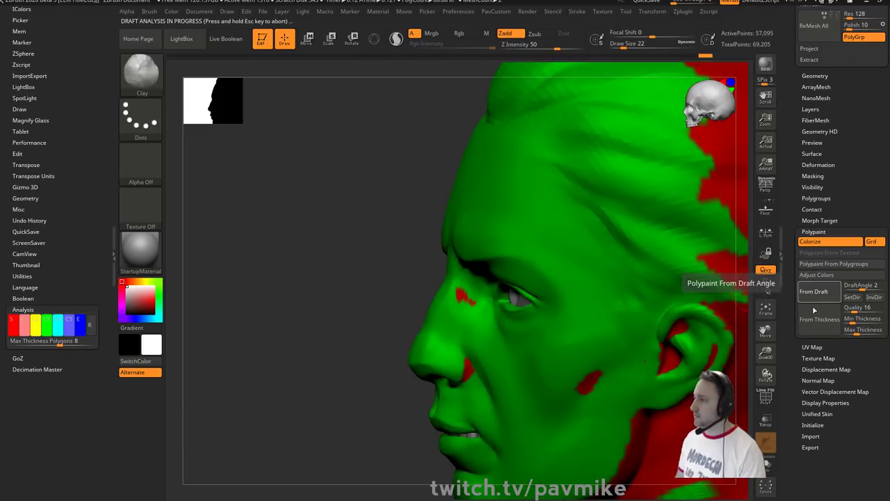
{"action": "left_click_drag", "start_coordinate": [345, 328], "coordinate": [417, 323]}
{"action": "left_click_drag", "start_coordinate": [334, 306], "coordinate": [487, 306], "text": "shift"}
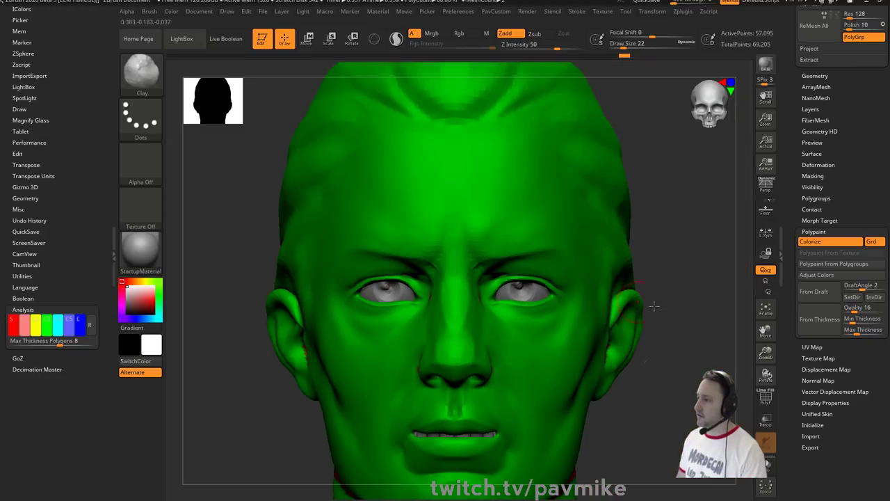
{"action": "left_click_drag", "start_coordinate": [703, 324], "coordinate": [518, 334]}
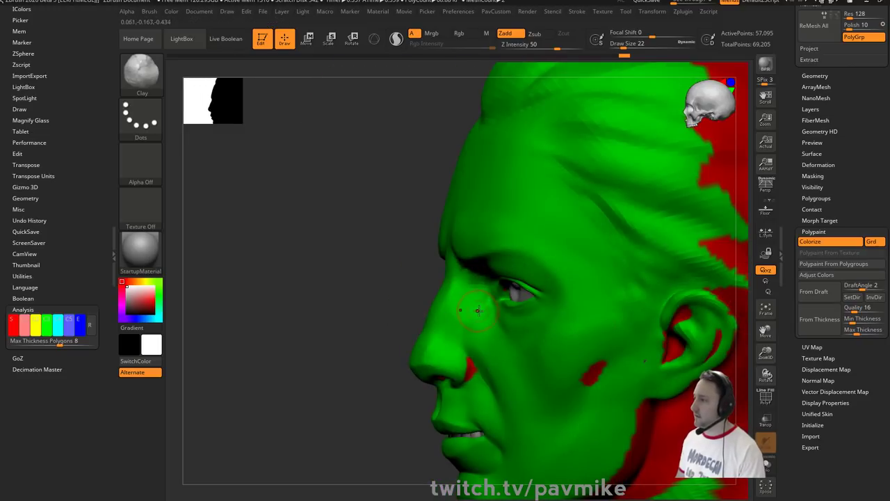
{"action": "left_click_drag", "start_coordinate": [321, 348], "coordinate": [379, 350]}
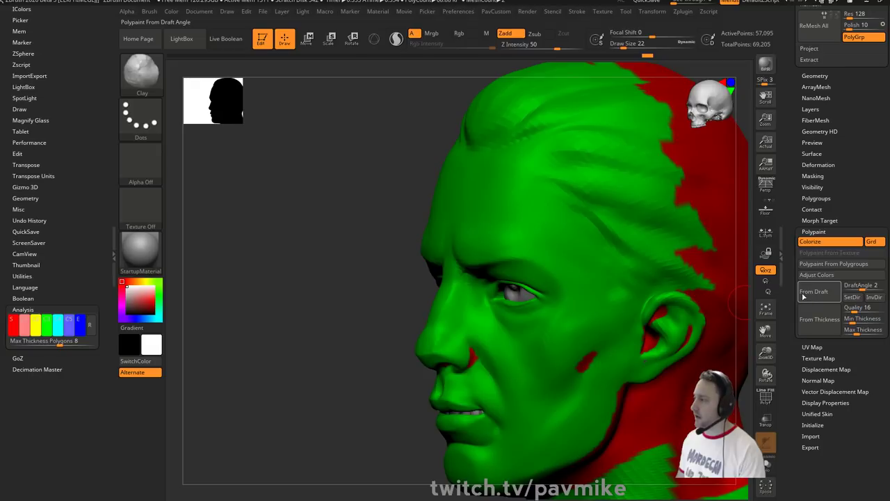
{"action": "left_click", "coordinate": [804, 297]}
{"action": "left_click_drag", "start_coordinate": [329, 387], "coordinate": [696, 282]}
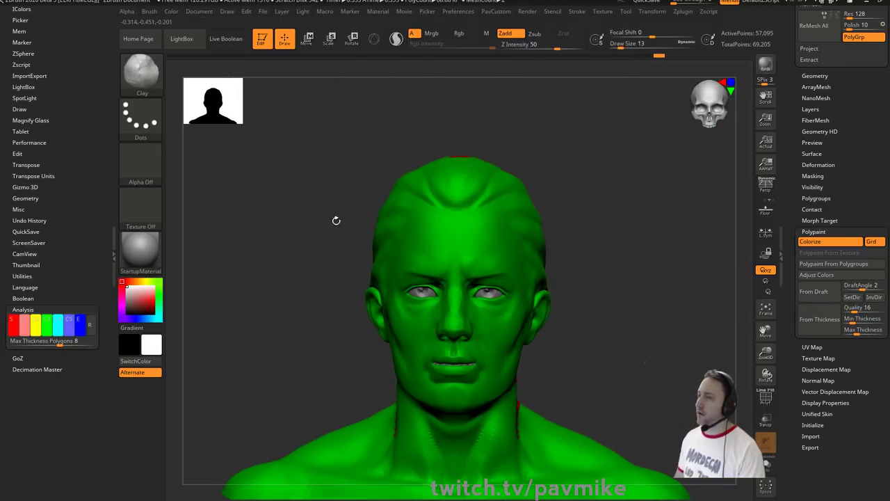
- Dock the Transform palette in the tray in place of Preferences
{"action": "scroll", "coordinate": [79, 109], "scroll_direction": "up", "scroll_amount": 3}
{"action": "left_click_drag", "start_coordinate": [80, 109], "coordinate": [81, 131]}
{"action": "left_click", "coordinate": [100, 10]}
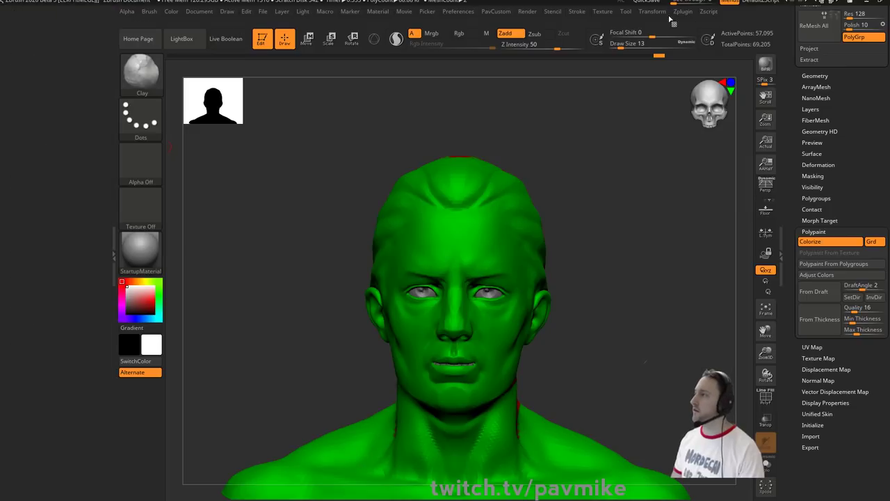
{"action": "left_click", "coordinate": [655, 13]}
{"action": "left_click_drag", "start_coordinate": [656, 19], "coordinate": [26, 127]}
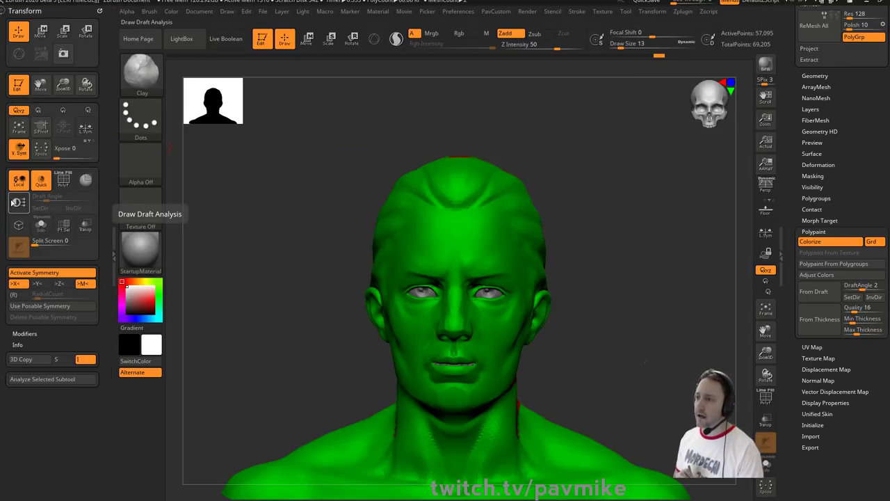
- Turn on live Draft Analysis with a draft angle of 2 and inspect the head from the front and side
{"action": "left_click_drag", "start_coordinate": [617, 224], "coordinate": [639, 275]}
{"action": "left_click_drag", "start_coordinate": [638, 274], "coordinate": [636, 241], "text": "alt"}
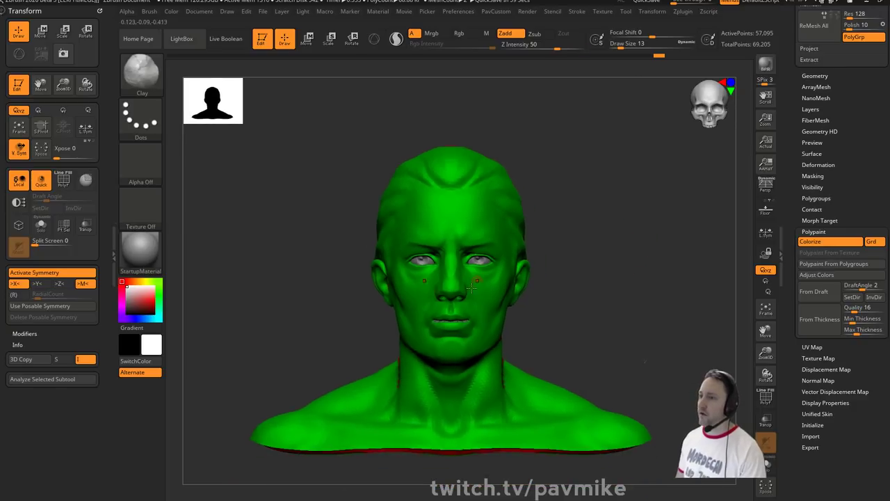
{"action": "left_click", "coordinate": [19, 203]}
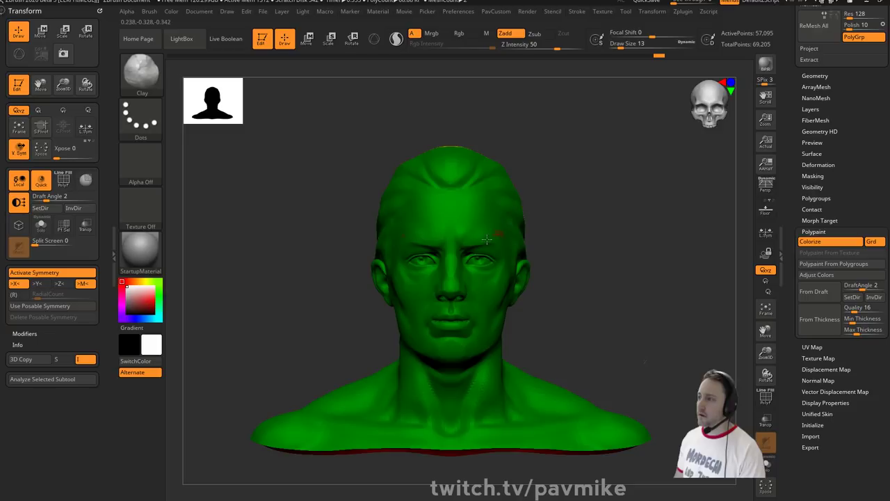
{"action": "left_click_drag", "start_coordinate": [636, 239], "coordinate": [593, 241], "text": "shift"}
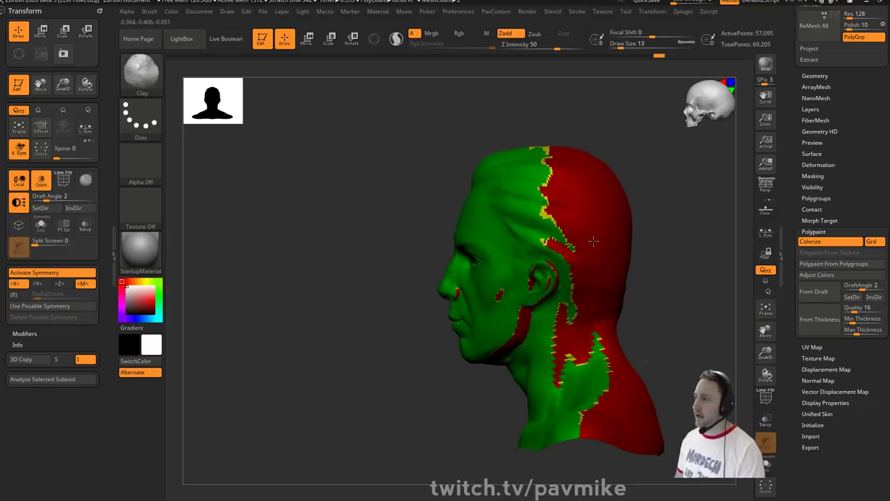
{"action": "mouse_move", "coordinate": [687, 232]}
{"action": "left_mouse_down", "text": "alt"}
{"action": "mouse_move", "coordinate": [630, 223]}
{"action": "mouse_move", "coordinate": [643, 233]}
{"action": "mouse_move", "coordinate": [674, 227]}
{"action": "left_mouse_up", "text": "alt"}
{"action": "left_click_drag", "start_coordinate": [694, 196], "coordinate": [682, 242], "text": "alt"}
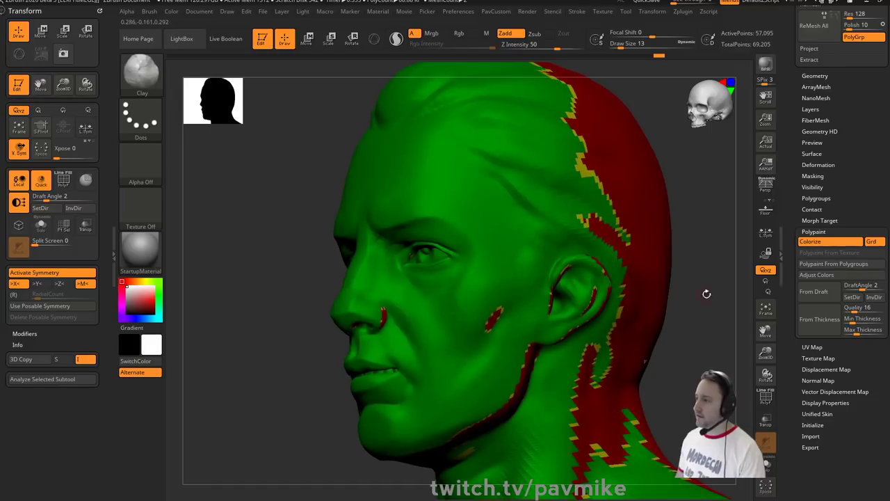
{"action": "mouse_move", "coordinate": [707, 293]}
{"action": "left_mouse_down"}
{"action": "mouse_move", "coordinate": [489, 304]}
{"action": "mouse_move", "coordinate": [496, 289]}
{"action": "left_mouse_up"}
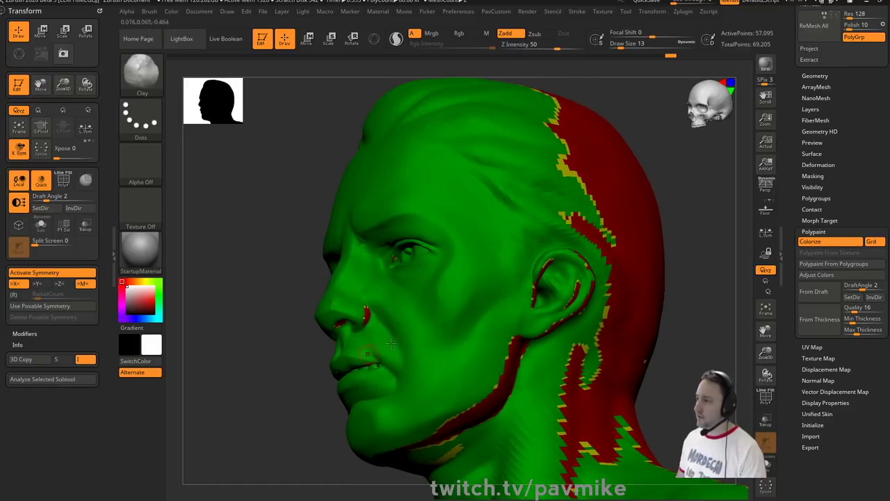
- Smooth out the undercut spot at the inner corner of the eye with the SmoothStronger brush
{"action": "mouse_move", "coordinate": [459, 318]}
{"action": "left_mouse_down"}
{"action": "mouse_move", "coordinate": [644, 278]}
{"action": "mouse_move", "coordinate": [665, 258]}
{"action": "mouse_move", "coordinate": [507, 273]}
{"action": "left_mouse_up"}
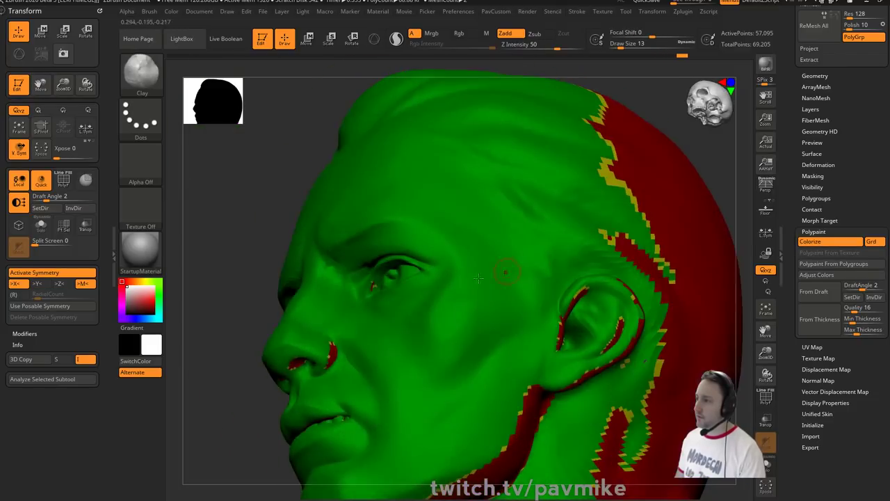
{"action": "left_click_drag", "start_coordinate": [244, 326], "coordinate": [272, 306]}
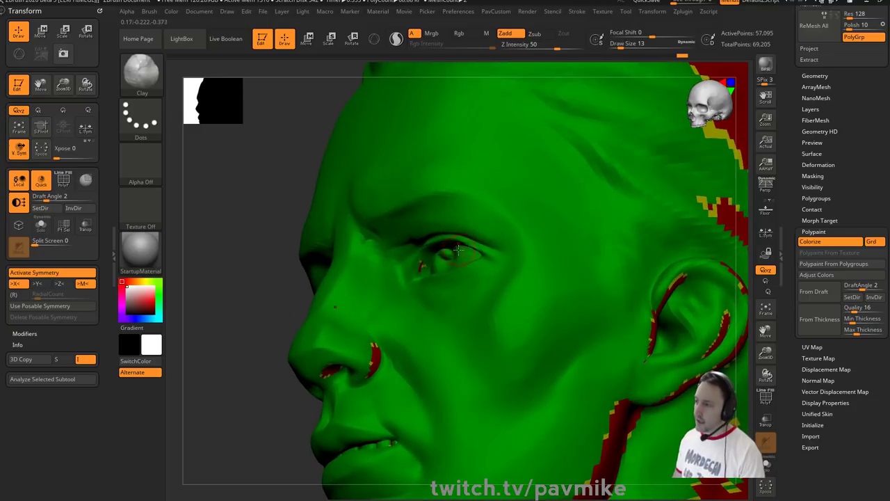
{"action": "key", "text": "shift"}
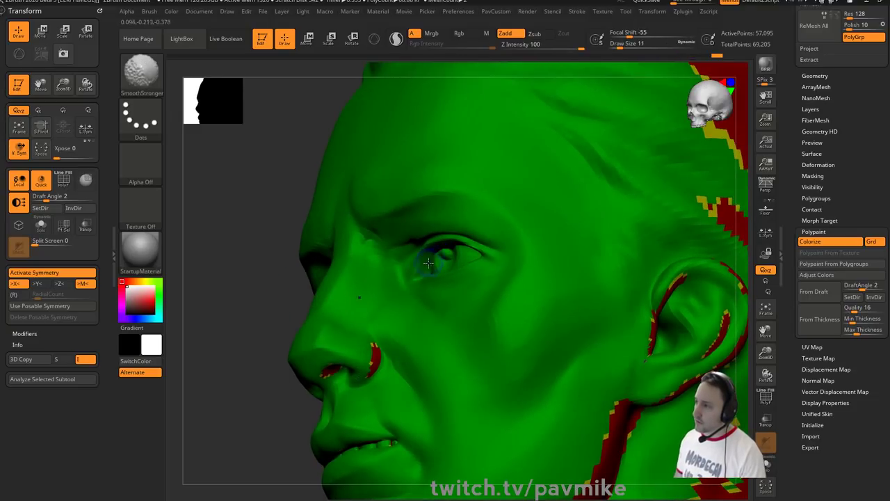
- Smooth the undercut crease beside the nostril wing, checking it from below and from the side
{"action": "mouse_move", "coordinate": [226, 301]}
{"action": "left_mouse_down"}
{"action": "mouse_move", "coordinate": [207, 315]}
{"action": "mouse_move", "coordinate": [351, 243]}
{"action": "left_mouse_up"}
{"action": "mouse_move", "coordinate": [632, 242]}
{"action": "left_mouse_down"}
{"action": "mouse_move", "coordinate": [606, 245]}
{"action": "mouse_move", "coordinate": [612, 204]}
{"action": "mouse_move", "coordinate": [623, 209]}
{"action": "left_mouse_up"}
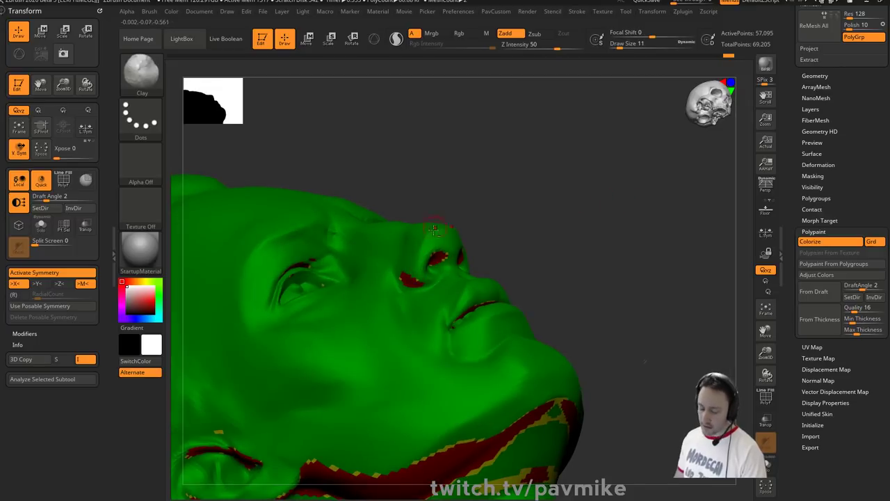
{"action": "right_click_drag", "start_coordinate": [402, 275], "coordinate": [444, 272]}
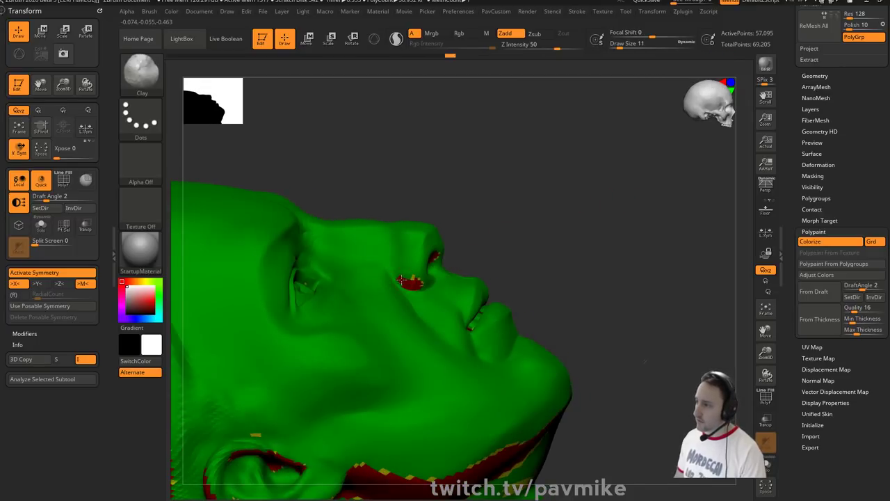
{"action": "left_click_drag", "start_coordinate": [486, 237], "coordinate": [468, 239]}
{"action": "mouse_move", "coordinate": [400, 276]}
{"action": "left_mouse_down", "text": "shift"}
{"action": "mouse_move", "coordinate": [423, 266]}
{"action": "mouse_move", "coordinate": [419, 277]}
{"action": "left_mouse_up", "text": "shift"}
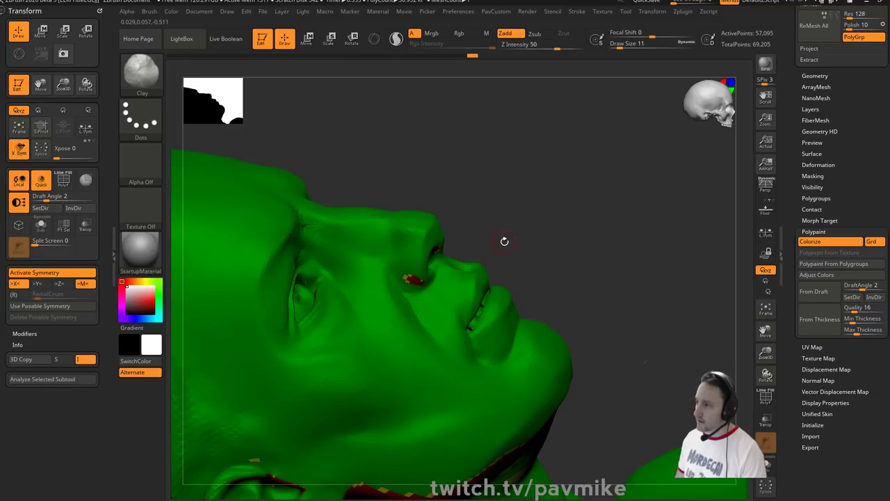
{"action": "left_click_drag", "start_coordinate": [503, 240], "coordinate": [498, 229]}
{"action": "key", "text": "shift"}
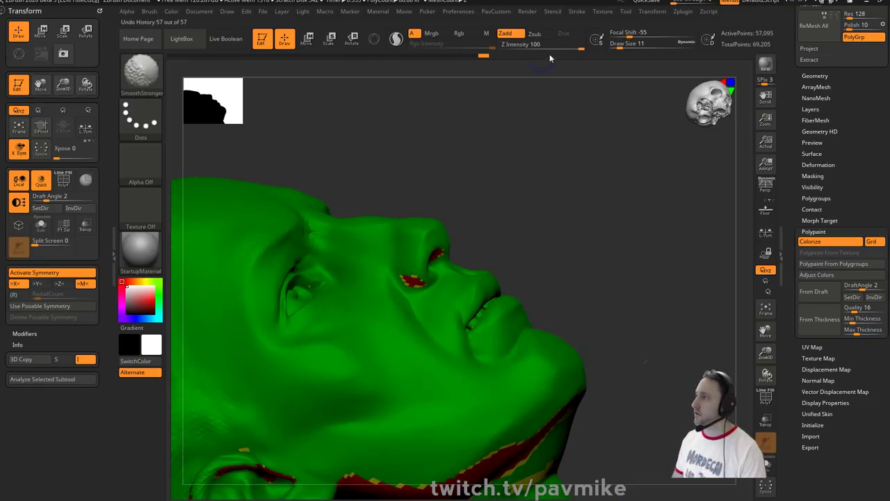
- Lower the smoothing brush's Z Intensity to 34 and soften the remaining undercut around the nostril wings
{"action": "left_click_drag", "start_coordinate": [526, 83], "coordinate": [517, 104]}
{"action": "left_click_drag", "start_coordinate": [412, 273], "coordinate": [427, 256], "text": "shift"}
{"action": "left_click_drag", "start_coordinate": [475, 241], "coordinate": [483, 233]}
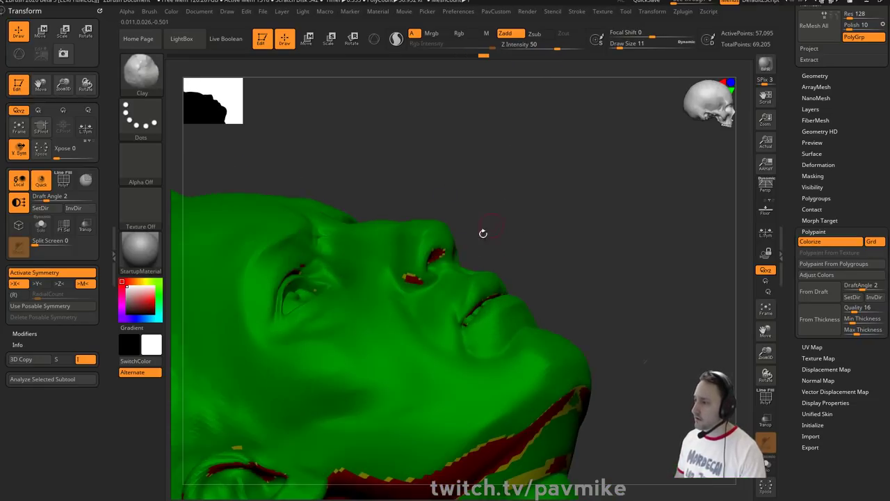
{"action": "key", "text": "shift"}
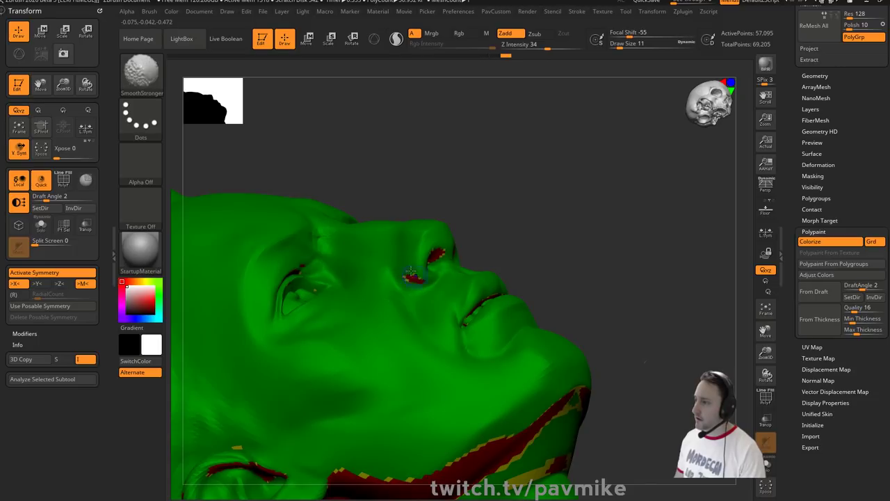
{"action": "right_click_drag", "start_coordinate": [413, 264], "coordinate": [453, 277]}
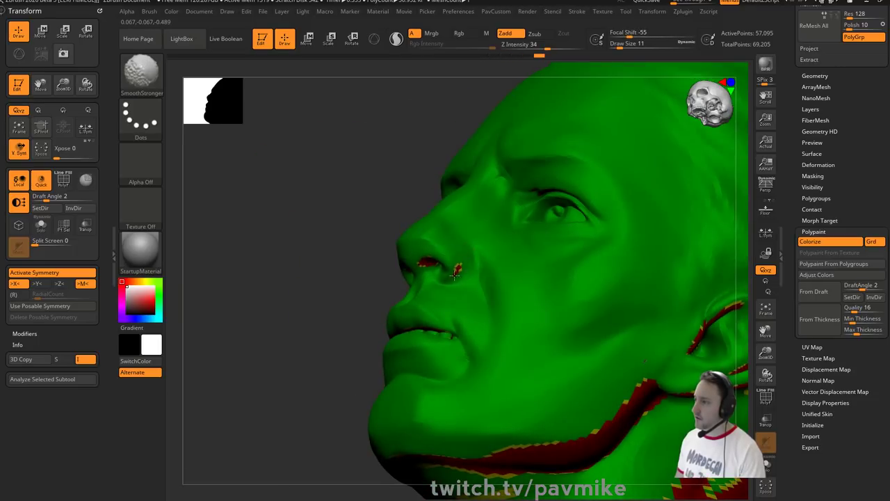
{"action": "right_click_drag", "start_coordinate": [387, 309], "coordinate": [407, 276]}
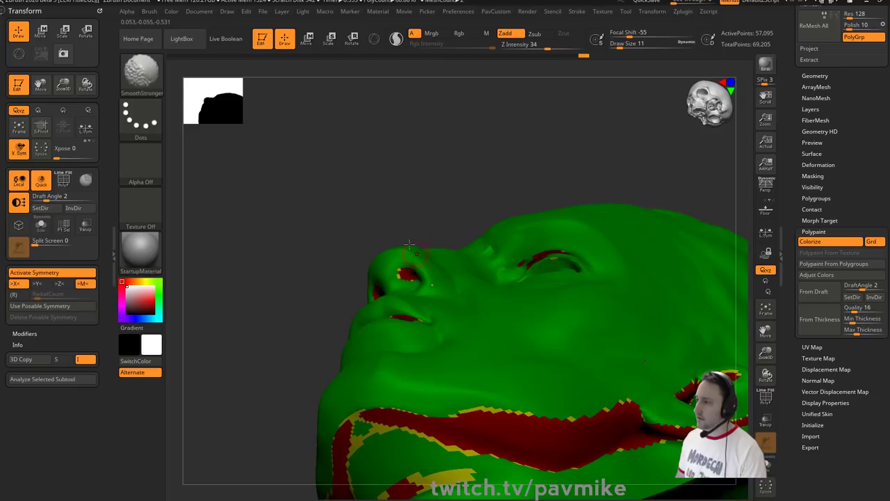
{"action": "right_click_drag", "start_coordinate": [409, 245], "coordinate": [441, 282]}
{"action": "right_click_drag", "start_coordinate": [222, 278], "coordinate": [287, 327]}
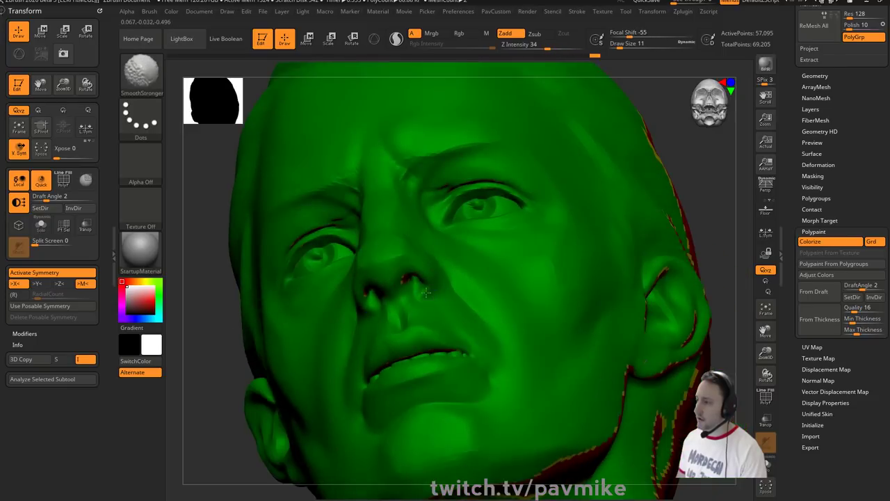
{"action": "mouse_move", "coordinate": [427, 292]}
{"action": "right_mouse_down"}
{"action": "mouse_move", "coordinate": [688, 203]}
{"action": "mouse_move", "coordinate": [367, 295]}
{"action": "right_mouse_up"}
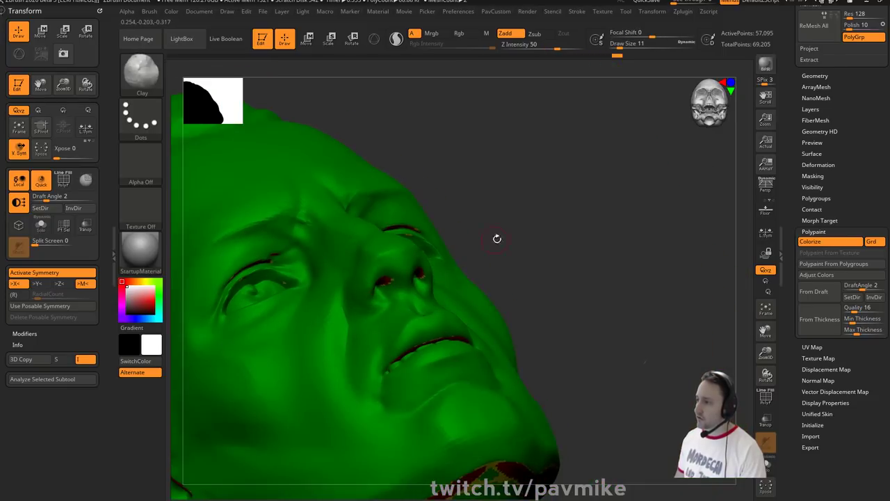
- Enlarge the brush to Draw Size 31 and smooth the undercut band along the jawline and beneath the chin
{"action": "mouse_move", "coordinate": [497, 239]}
{"action": "right_mouse_down"}
{"action": "mouse_move", "coordinate": [359, 282]}
{"action": "mouse_move", "coordinate": [536, 204]}
{"action": "mouse_move", "coordinate": [599, 234]}
{"action": "mouse_move", "coordinate": [635, 226]}
{"action": "mouse_move", "coordinate": [653, 197]}
{"action": "right_mouse_up"}
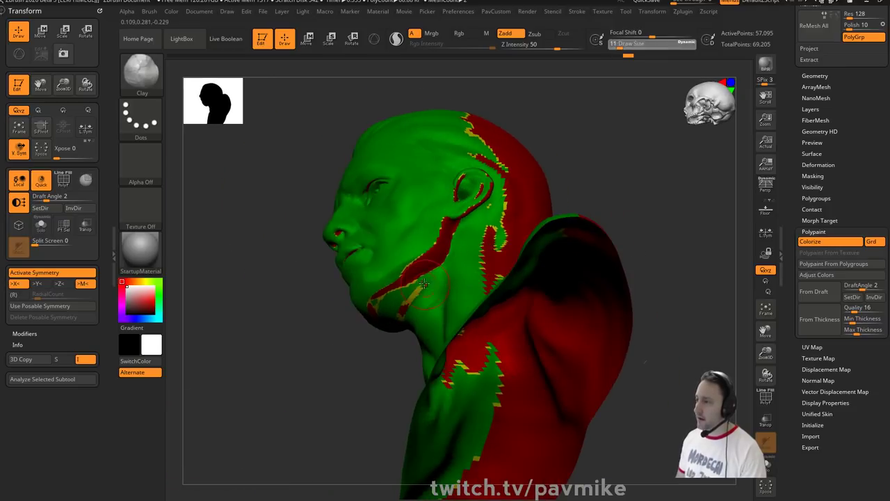
{"action": "left_click_drag", "start_coordinate": [407, 285], "coordinate": [413, 279], "text": "shift"}
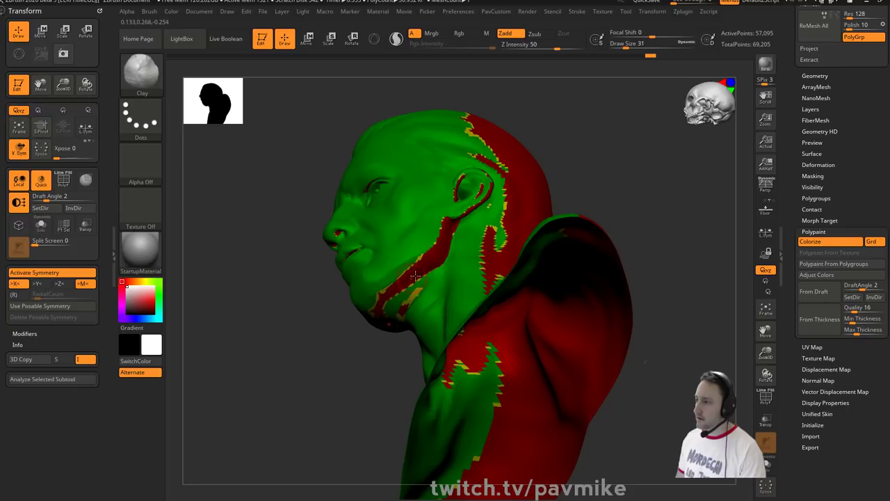
{"action": "key", "text": "shift"}
{"action": "right_click_drag", "start_coordinate": [414, 270], "coordinate": [382, 312]}
{"action": "right_click_drag", "start_coordinate": [499, 199], "coordinate": [505, 216]}
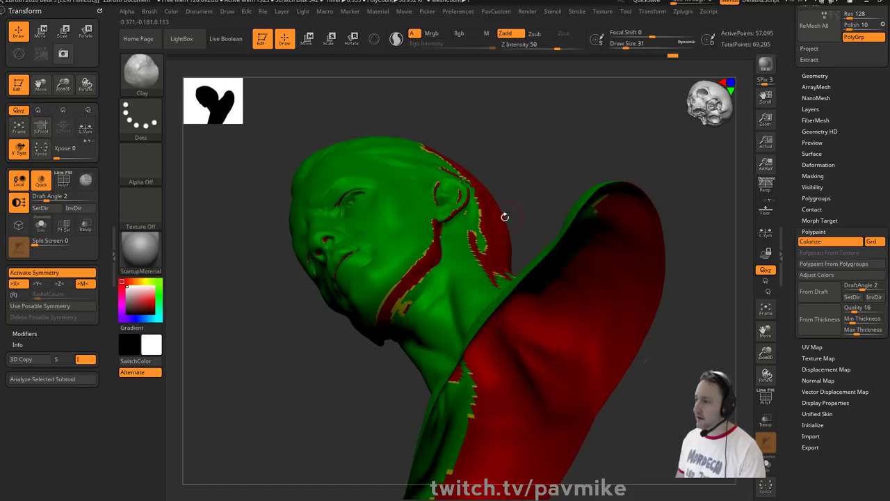
{"action": "left_click_drag", "start_coordinate": [573, 157], "coordinate": [564, 220]}
{"action": "left_click_drag", "start_coordinate": [415, 292], "coordinate": [422, 279], "text": "shift"}
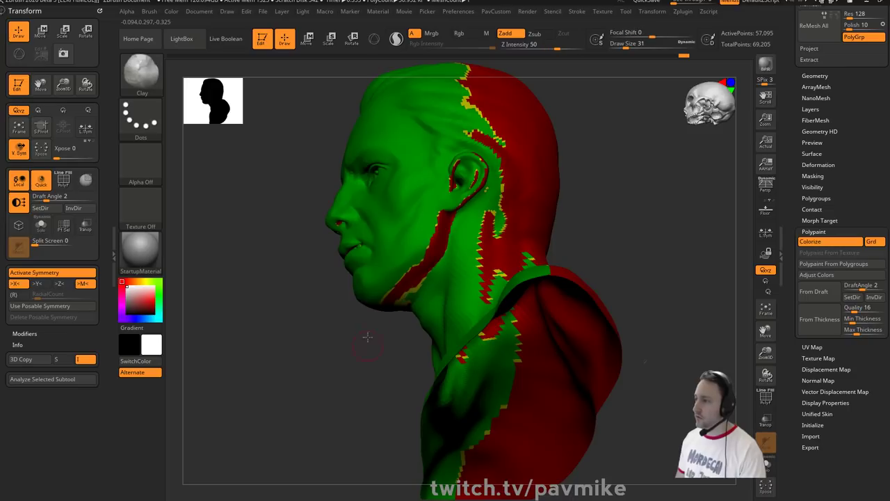
{"action": "left_click_drag", "start_coordinate": [368, 334], "coordinate": [379, 278]}
{"action": "mouse_move", "coordinate": [416, 285]}
{"action": "right_mouse_down"}
{"action": "mouse_move", "coordinate": [589, 232]}
{"action": "mouse_move", "coordinate": [463, 244]}
{"action": "mouse_move", "coordinate": [619, 290]}
{"action": "right_mouse_up"}
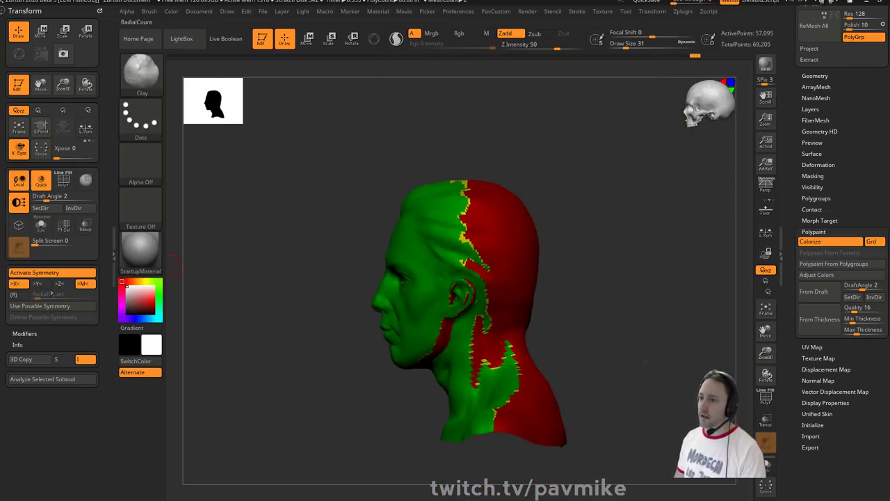
- Set the draft direction from the side profile view and check the head from the front
{"action": "left_click", "coordinate": [40, 208]}
{"action": "left_click_drag", "start_coordinate": [589, 222], "coordinate": [596, 271], "text": "shift"}
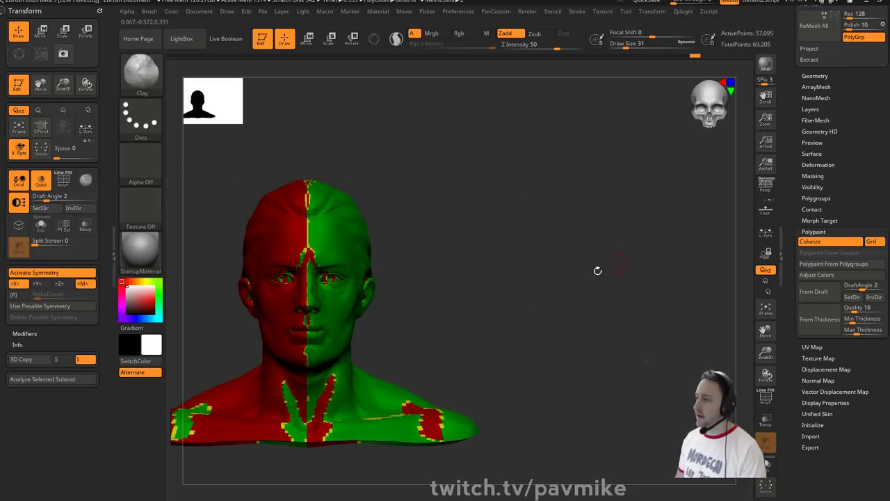
{"action": "left_click_drag", "start_coordinate": [481, 219], "coordinate": [600, 227], "text": "alt"}
{"action": "mouse_move", "coordinate": [562, 249]}
{"action": "left_mouse_down"}
{"action": "mouse_move", "coordinate": [570, 212]}
{"action": "mouse_move", "coordinate": [533, 211]}
{"action": "left_mouse_up"}
- Smooth the undercut patch on the front of the shoulder beside the collarbone
{"action": "key", "text": "shift"}
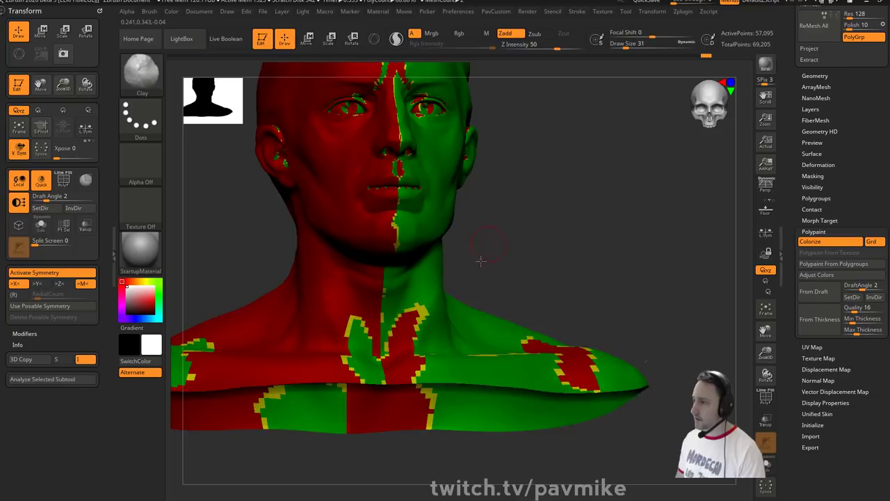
{"action": "mouse_move", "coordinate": [477, 258]}
{"action": "left_mouse_down", "text": "shift"}
{"action": "mouse_move", "coordinate": [570, 256]}
{"action": "mouse_move", "coordinate": [495, 351]}
{"action": "left_mouse_up", "text": "shift"}
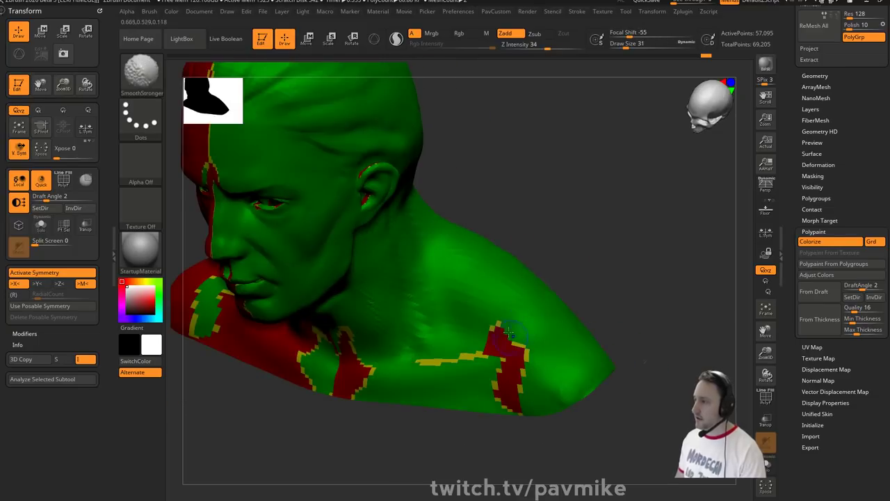
{"action": "key", "text": "shift"}
{"action": "right_click_drag", "start_coordinate": [496, 350], "coordinate": [523, 340]}
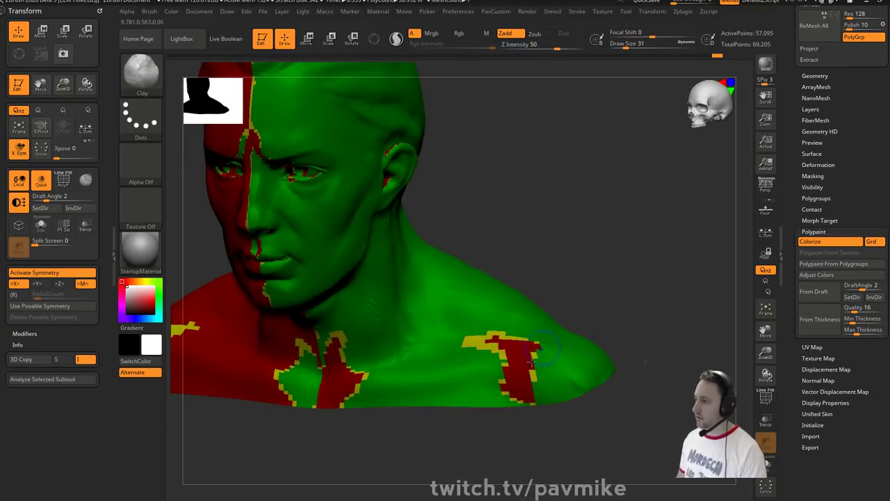
{"action": "left_click_drag", "start_coordinate": [533, 391], "coordinate": [505, 367], "text": "shift"}
{"action": "mouse_move", "coordinate": [505, 367]}
{"action": "right_mouse_down"}
{"action": "mouse_move", "coordinate": [594, 298]}
{"action": "mouse_move", "coordinate": [388, 255]}
{"action": "right_mouse_up"}
- Smooth the side of the nose against the new draft direction and check the face in three-quarter view
{"action": "key", "text": "shift"}
{"action": "left_click_drag", "start_coordinate": [349, 275], "coordinate": [334, 285], "text": "shift"}
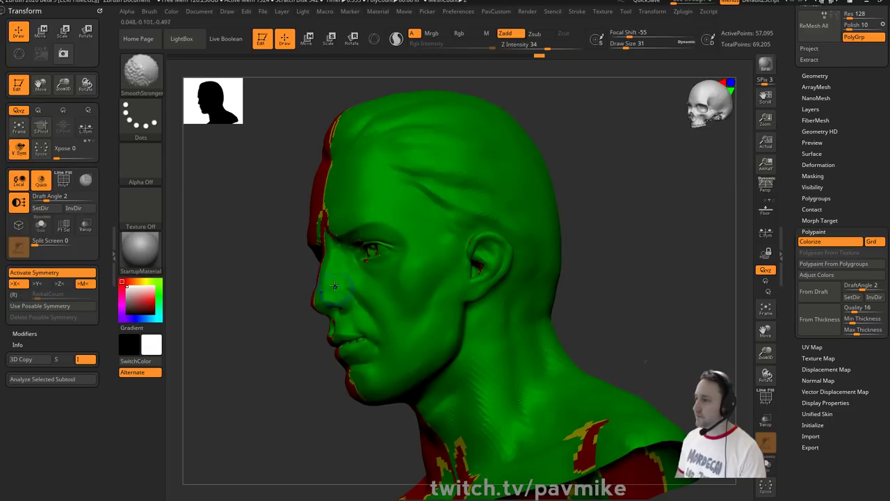
{"action": "right_click_drag", "start_coordinate": [335, 286], "coordinate": [424, 264]}
{"action": "mouse_move", "coordinate": [311, 228]}
{"action": "left_mouse_down", "text": "shift"}
{"action": "mouse_move", "coordinate": [307, 198]}
{"action": "mouse_move", "coordinate": [533, 185]}
{"action": "mouse_move", "coordinate": [650, 196]}
{"action": "mouse_move", "coordinate": [606, 239]}
{"action": "mouse_move", "coordinate": [525, 290]}
{"action": "left_mouse_up", "text": "shift"}
{"action": "mouse_move", "coordinate": [612, 247]}
{"action": "left_mouse_down"}
{"action": "mouse_move", "coordinate": [667, 240]}
{"action": "mouse_move", "coordinate": [619, 266]}
{"action": "left_mouse_up"}
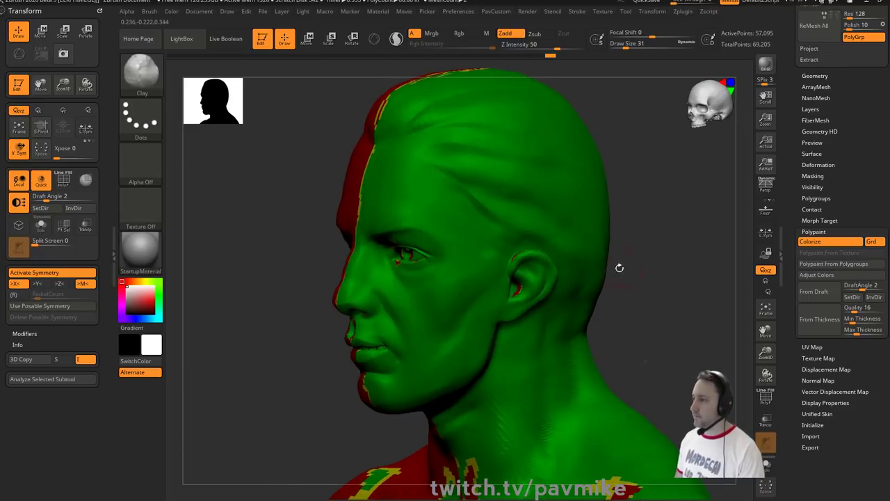
- Smooth the undercuts in and behind the ear, working from the side and the back of the head
{"action": "key", "text": "shift"}
{"action": "left_click_drag", "start_coordinate": [566, 281], "coordinate": [512, 257], "text": "shift"}
{"action": "left_click_drag", "start_coordinate": [598, 234], "coordinate": [661, 321]}
{"action": "mouse_move", "coordinate": [599, 250]}
{"action": "left_mouse_down"}
{"action": "mouse_move", "coordinate": [515, 271]}
{"action": "mouse_move", "coordinate": [417, 275]}
{"action": "mouse_move", "coordinate": [422, 329]}
{"action": "mouse_move", "coordinate": [371, 332]}
{"action": "mouse_move", "coordinate": [397, 319]}
{"action": "left_mouse_up"}
{"action": "key", "text": "shift"}
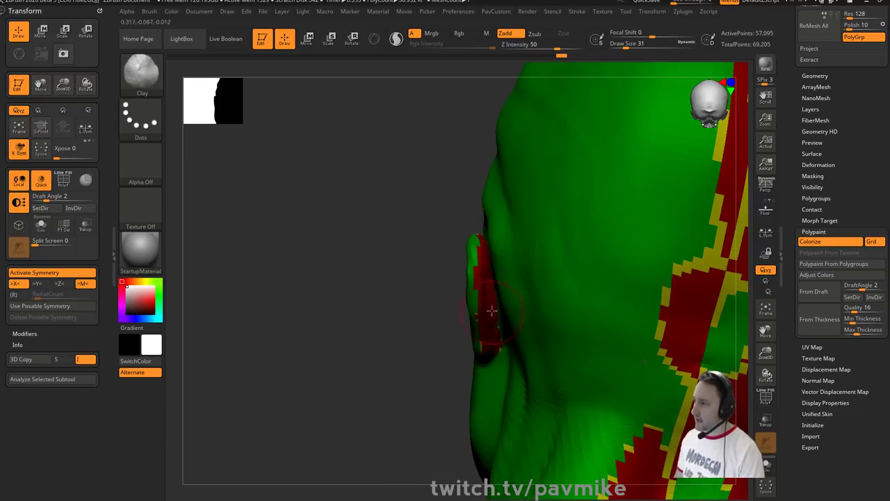
- Choose the Inflat brush and DynaMesh the head at resolution 128 with Project on, declining to freeze the subdivision levels
{"action": "key", "text": "b"}
{"action": "key", "text": "i"}
{"action": "key", "text": "n"}
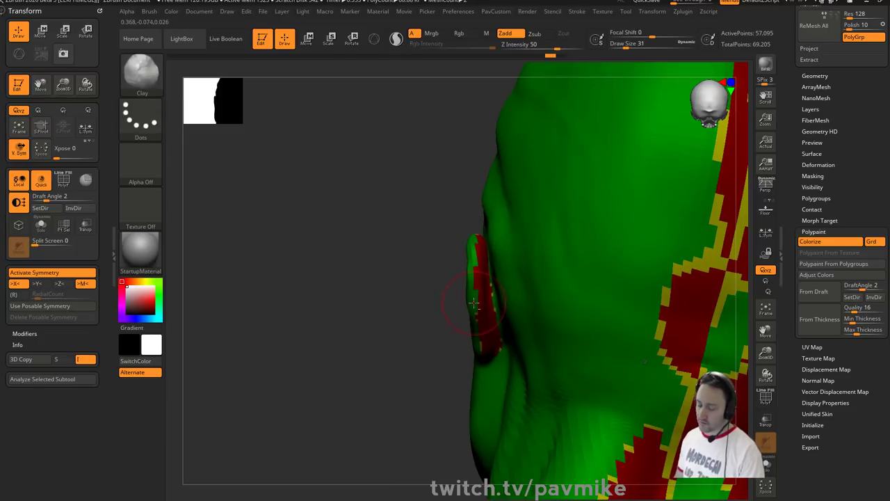
{"action": "key", "text": "3"}
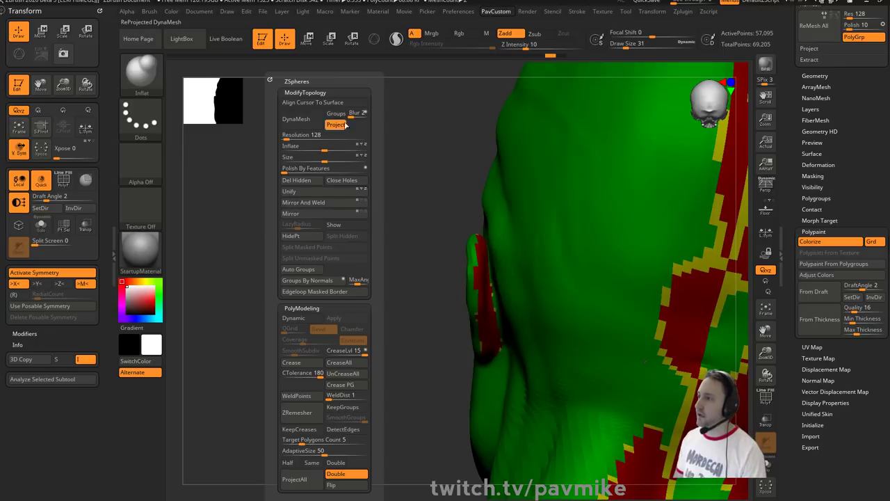
{"action": "left_click", "coordinate": [295, 118]}
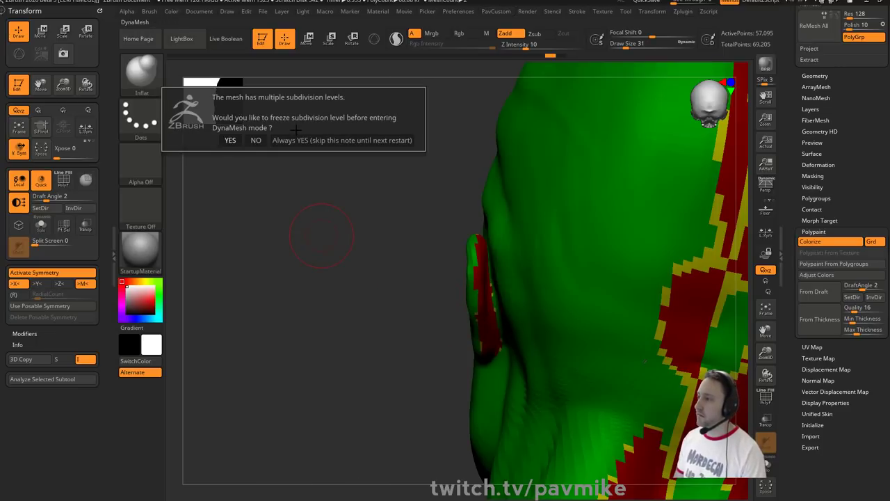
{"action": "left_click", "coordinate": [256, 140]}
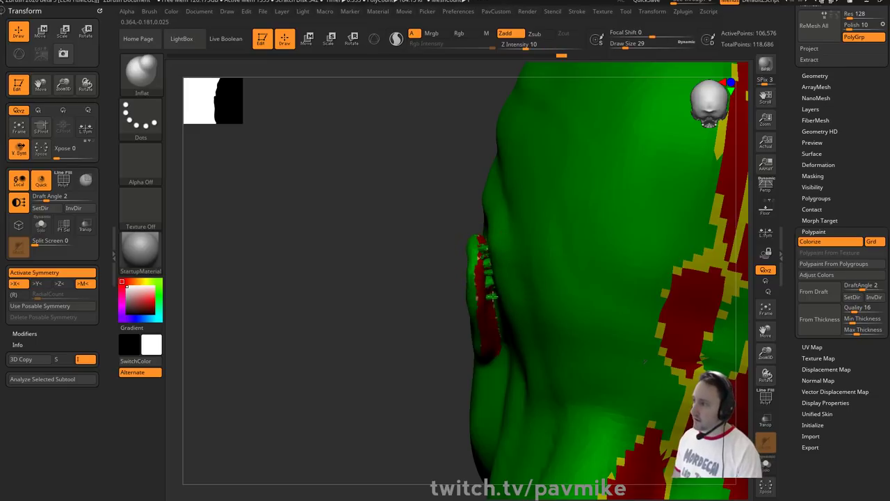
- Smooth the back of the ear and fill the gap behind it with the Clay brush at Draw Size 29
{"action": "left_click_drag", "start_coordinate": [459, 322], "coordinate": [498, 336]}
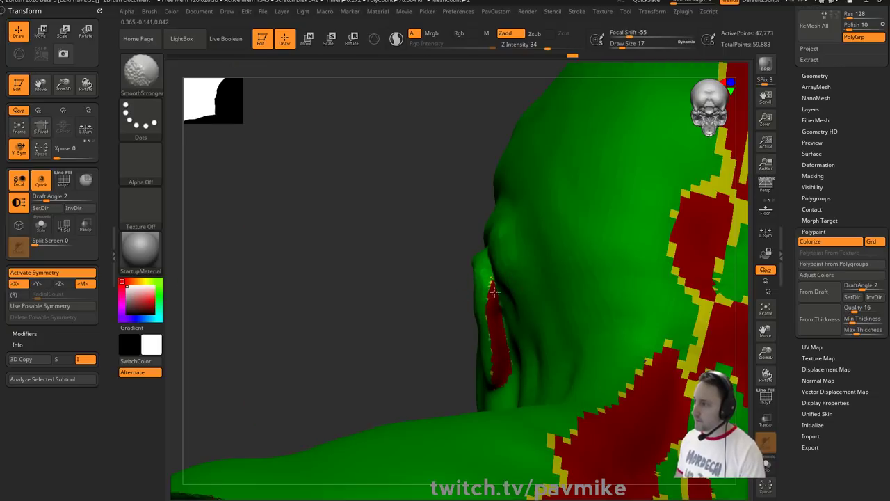
{"action": "left_click_drag", "start_coordinate": [495, 292], "coordinate": [494, 363], "text": "shift"}
{"action": "key", "text": "s"}
{"action": "left_click_drag", "start_coordinate": [491, 318], "coordinate": [496, 318]}
{"action": "mouse_move", "coordinate": [495, 296]}
{"action": "left_mouse_down"}
{"action": "mouse_move", "coordinate": [503, 363]}
{"action": "mouse_move", "coordinate": [508, 356]}
{"action": "left_mouse_up"}
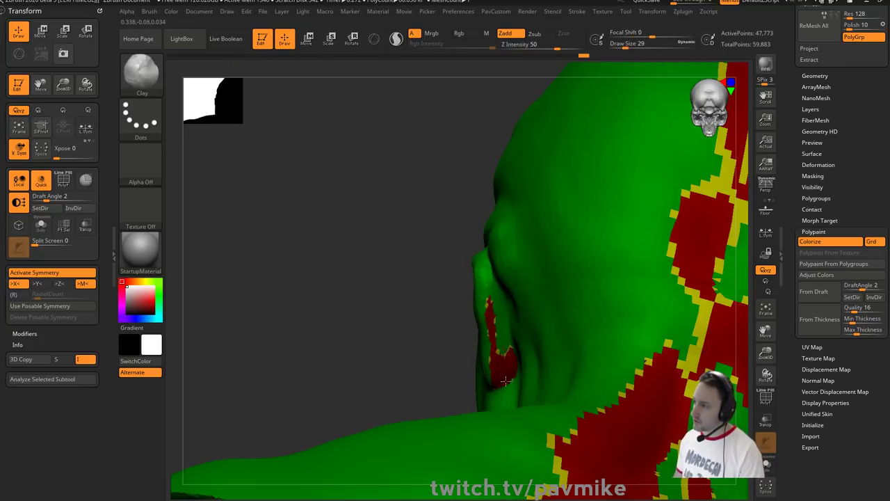
- Update the DynaMesh, smooth the filled area behind the ear, and return to the front view
{"action": "left_click_drag", "start_coordinate": [376, 283], "coordinate": [414, 371], "text": "ctrl"}
{"action": "mouse_move", "coordinate": [494, 331]}
{"action": "left_mouse_down", "text": "shift"}
{"action": "mouse_move", "coordinate": [512, 363]}
{"action": "mouse_move", "coordinate": [506, 374]}
{"action": "left_mouse_up", "text": "shift"}
{"action": "left_click_drag", "start_coordinate": [333, 334], "coordinate": [417, 330]}
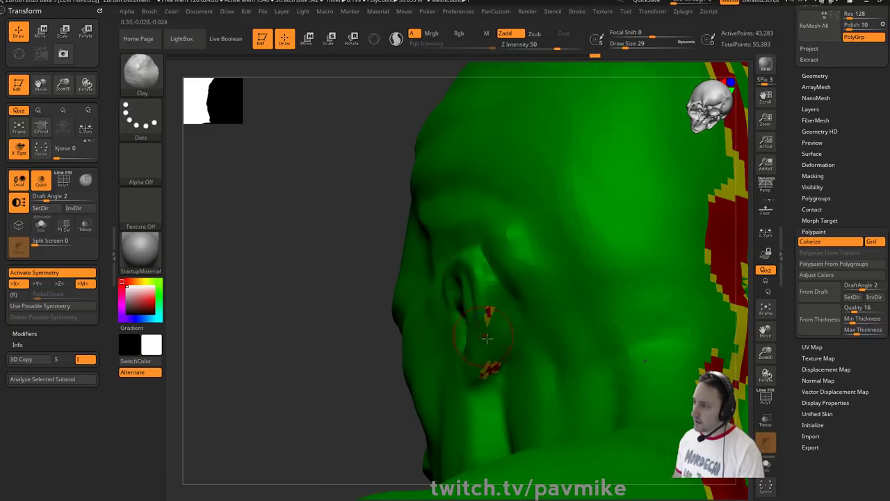
{"action": "left_click_drag", "start_coordinate": [487, 327], "coordinate": [495, 366], "text": "shift"}
{"action": "mouse_move", "coordinate": [314, 390]}
{"action": "left_mouse_down", "text": "alt"}
{"action": "mouse_move", "coordinate": [312, 326]}
{"action": "mouse_move", "coordinate": [648, 265]}
{"action": "mouse_move", "coordinate": [665, 278]}
{"action": "mouse_move", "coordinate": [589, 308]}
{"action": "mouse_move", "coordinate": [453, 286]}
{"action": "mouse_move", "coordinate": [573, 269]}
{"action": "mouse_move", "coordinate": [411, 343]}
{"action": "mouse_move", "coordinate": [494, 310]}
{"action": "mouse_move", "coordinate": [410, 354]}
{"action": "mouse_move", "coordinate": [592, 292]}
{"action": "mouse_move", "coordinate": [645, 294]}
{"action": "left_mouse_up", "text": "alt"}
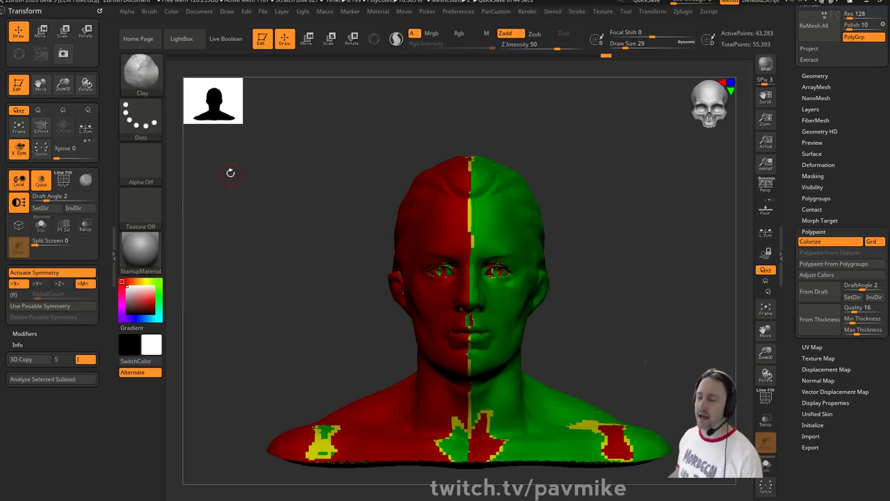
{"action": "left_click_drag", "start_coordinate": [236, 113], "coordinate": [192, 129]}
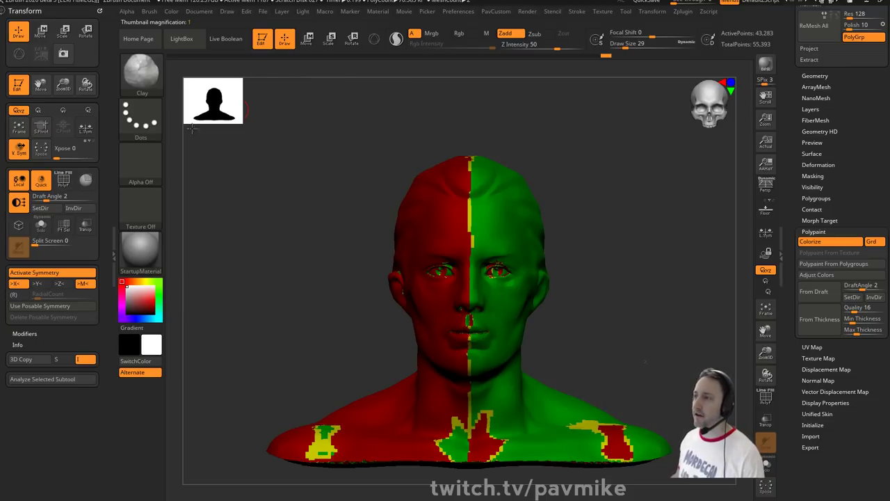
{"action": "left_click_drag", "start_coordinate": [425, 151], "coordinate": [348, 168]}
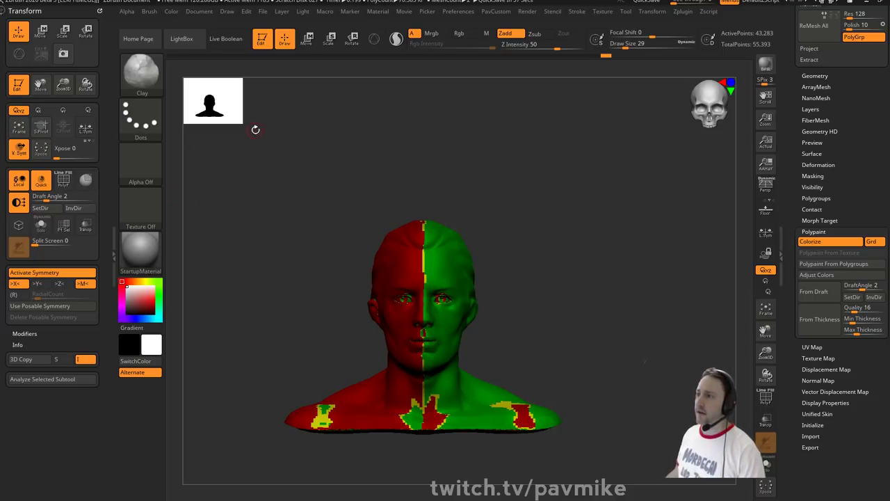
- Replace the docked Transform palette with Preferences, expand the Thumbnail settings, and toggle the thumbnail off and back on
{"action": "left_click", "coordinate": [108, 14]}
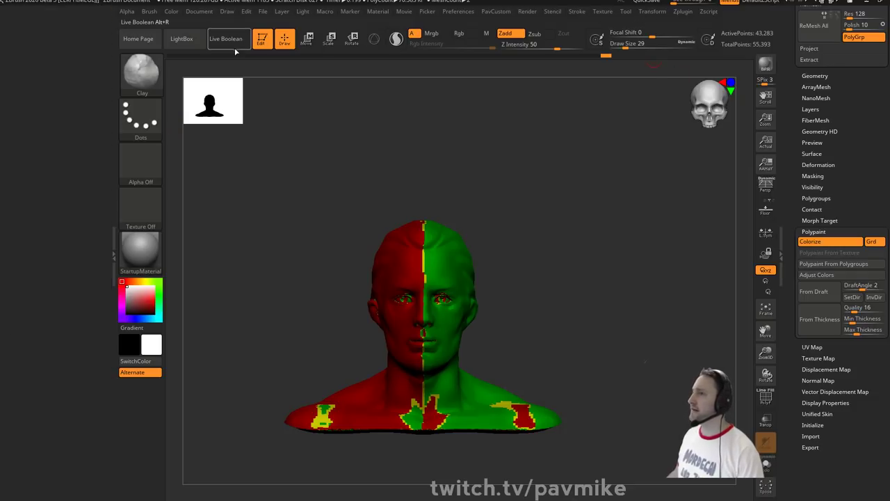
{"action": "left_click", "coordinate": [456, 15]}
{"action": "left_click_drag", "start_coordinate": [448, 23], "coordinate": [63, 84]}
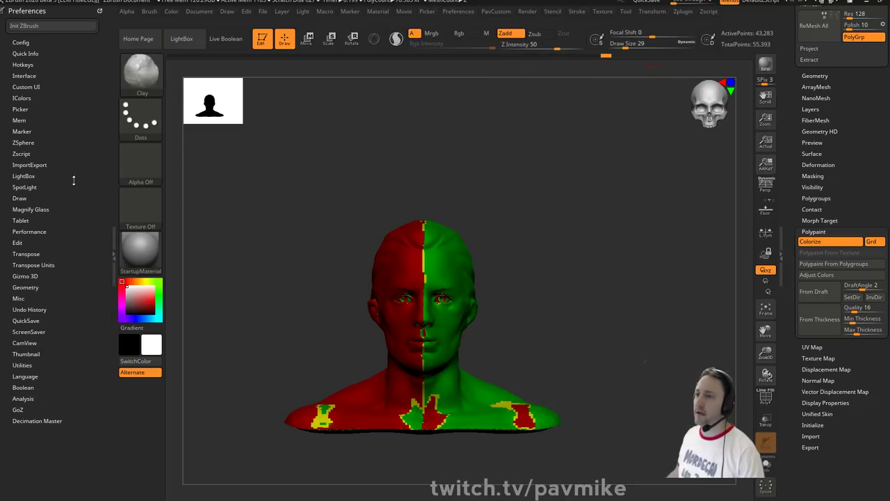
{"action": "key", "text": "shift"}
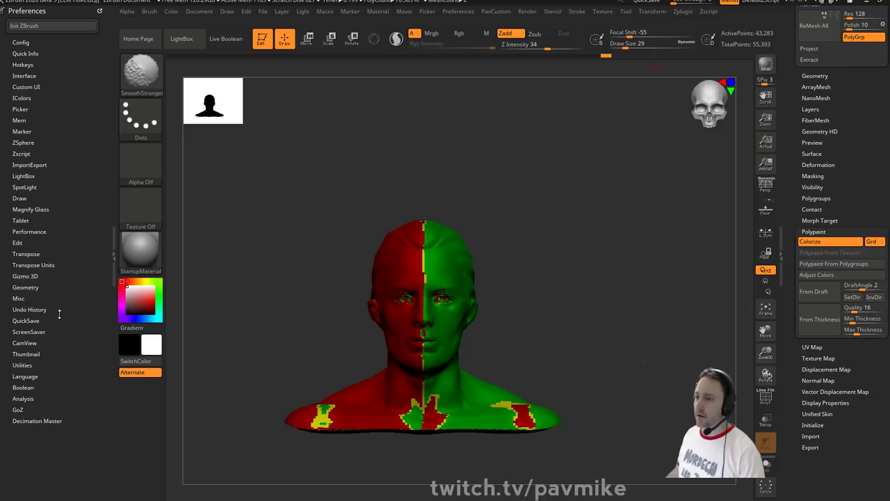
{"action": "left_click", "coordinate": [26, 354]}
{"action": "left_click", "coordinate": [26, 364]}
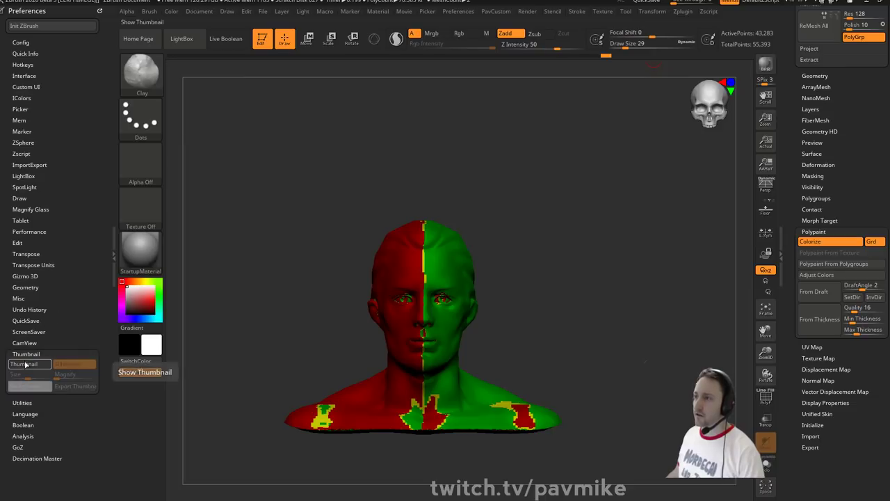
{"action": "left_click", "coordinate": [27, 363]}
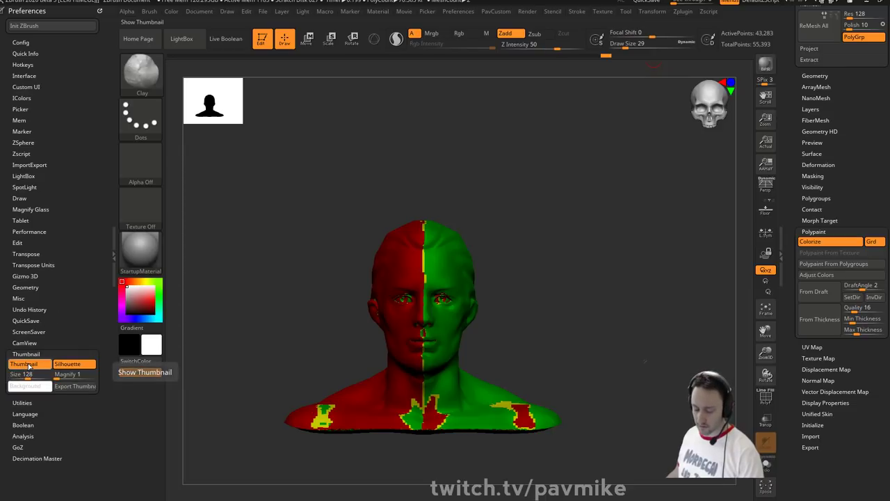
- Assign the T hotkey to the Thumbnail display, accept reassigning it, and test it by toggling the thumbnail
{"action": "key", "text": "ctrl"}
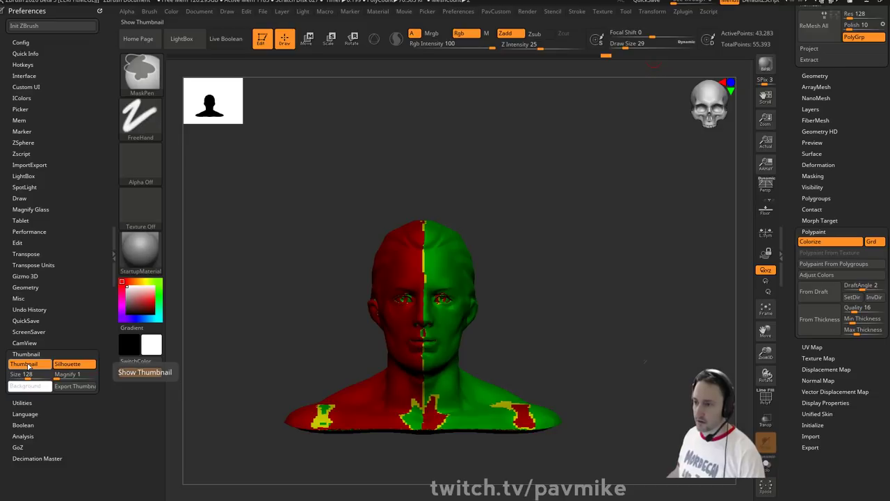
{"action": "left_click", "coordinate": [28, 364], "text": "ctrl+alt"}
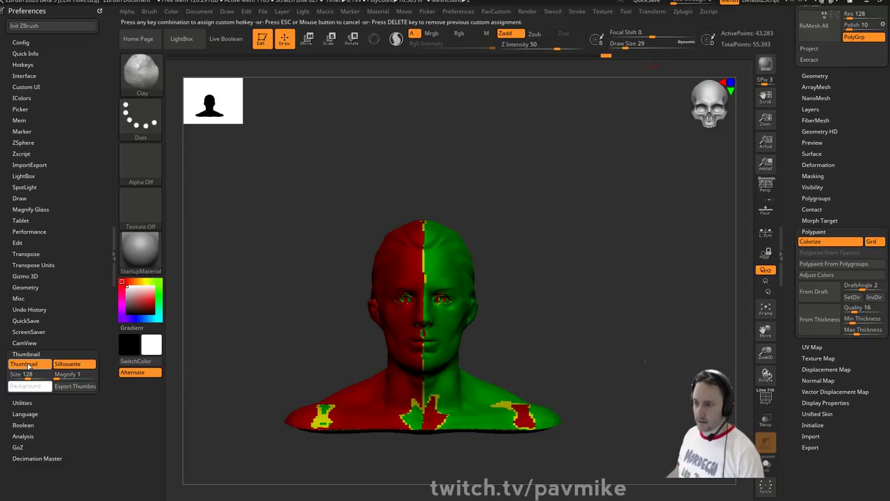
{"action": "key", "text": "t"}
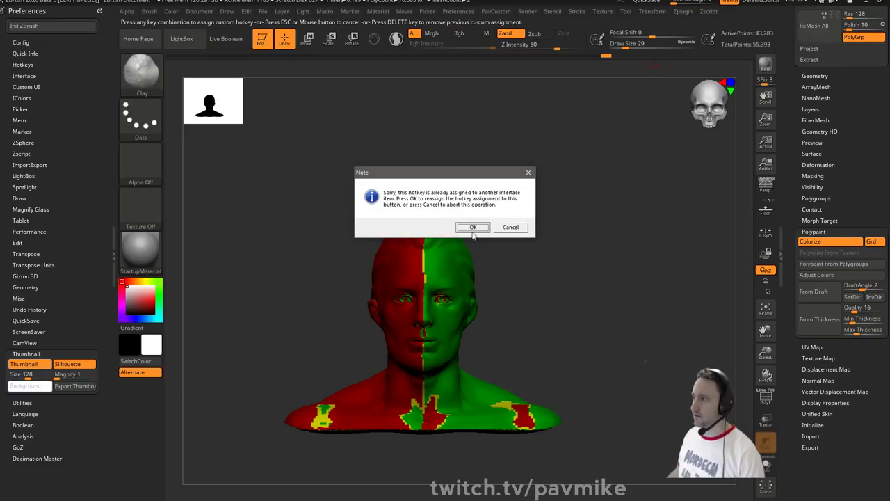
{"action": "left_click", "coordinate": [473, 228]}
{"action": "left_click_drag", "start_coordinate": [483, 115], "coordinate": [466, 123], "text": "alt"}
{"action": "key", "text": "t"}
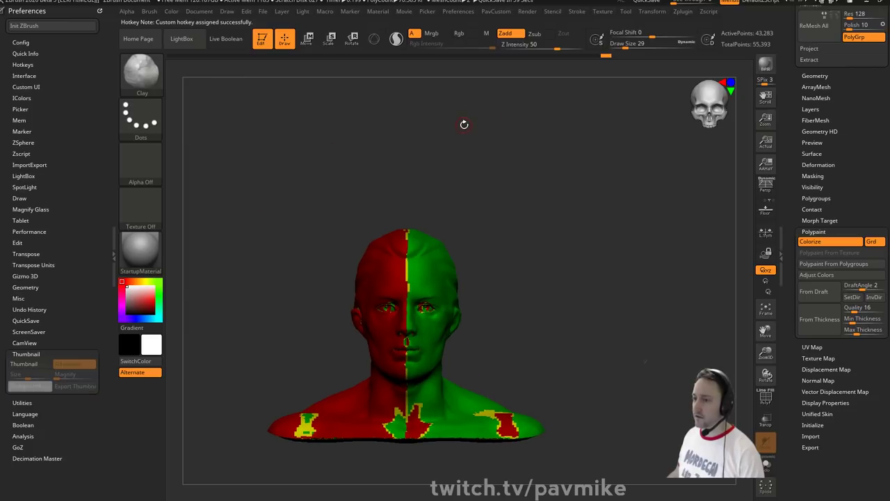
{"action": "key", "text": "t"}
{"action": "key", "text": "t"}
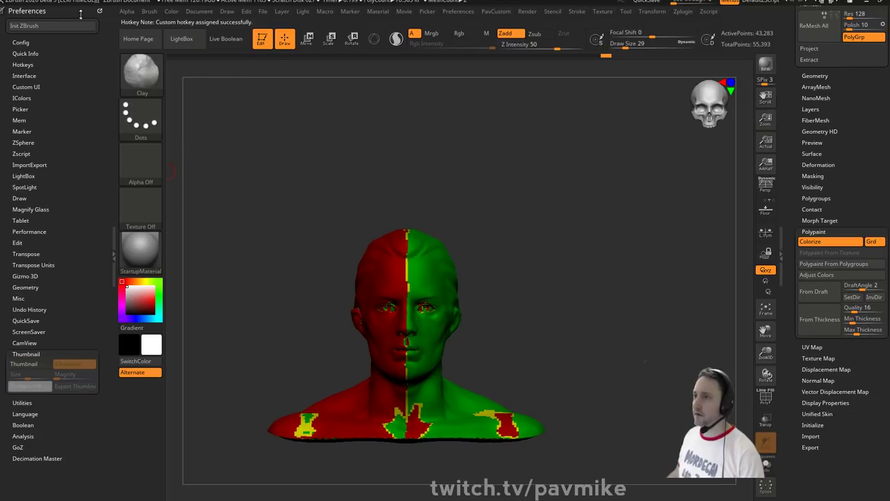
- Undock the Preferences palette, reframe the head from the front, and set the Draw Size to 90
{"action": "left_click", "coordinate": [100, 11]}
{"action": "left_click_drag", "start_coordinate": [532, 135], "coordinate": [591, 182], "text": "alt"}
{"action": "left_click_drag", "start_coordinate": [615, 174], "coordinate": [573, 168]}
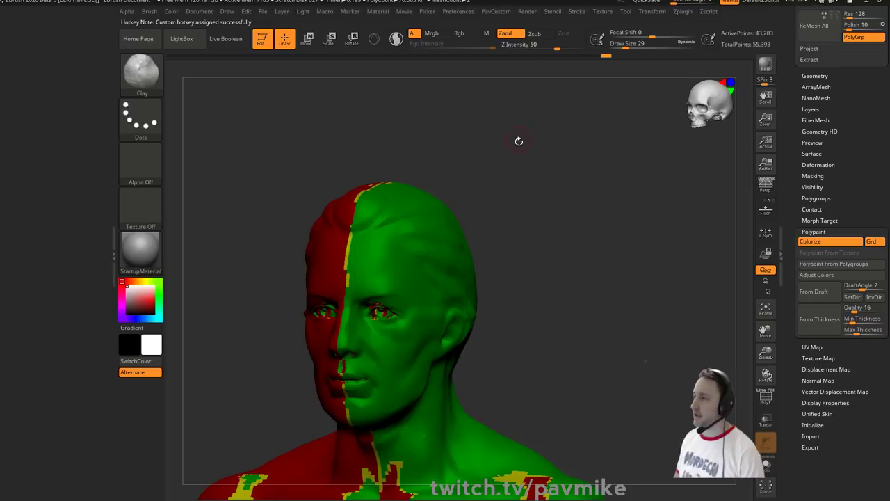
{"action": "left_click_drag", "start_coordinate": [519, 141], "coordinate": [534, 160], "text": "alt"}
{"action": "left_click_drag", "start_coordinate": [534, 160], "coordinate": [538, 166], "text": "shift"}
{"action": "key", "text": "s"}
{"action": "mouse_move", "coordinate": [467, 217]}
{"action": "left_mouse_down"}
{"action": "mouse_move", "coordinate": [476, 218]}
{"action": "mouse_move", "coordinate": [470, 229]}
{"action": "left_mouse_up"}
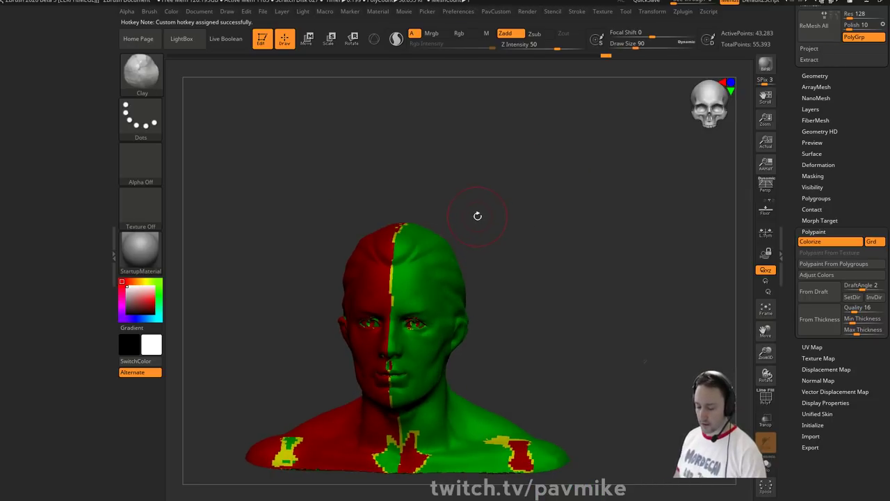
- Choose the SnakeSphere brush, try pulling a horn out of the side of the forehead, and undo it
{"action": "key", "text": "b"}
{"action": "key", "text": "s"}
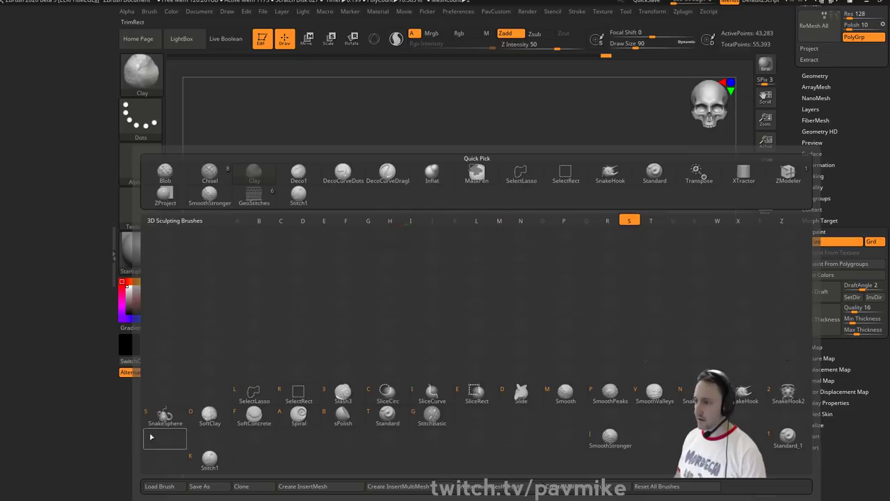
{"action": "left_click", "coordinate": [166, 418]}
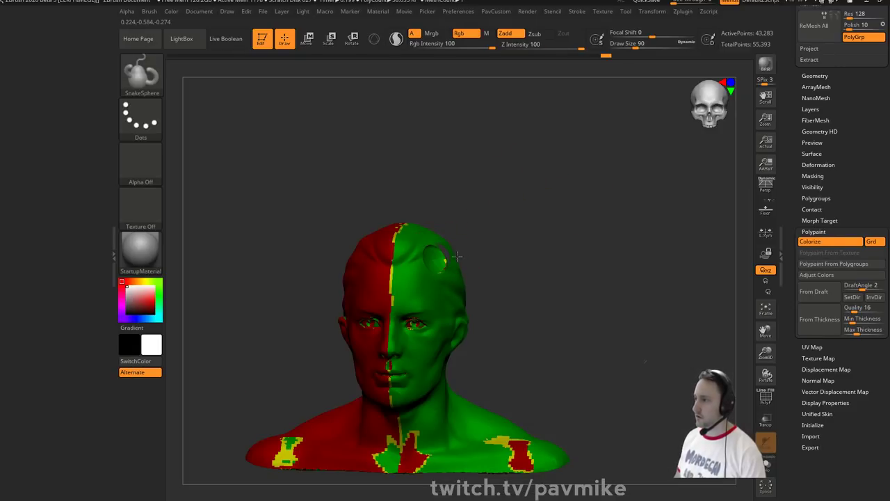
{"action": "key", "text": "ctrl"}
{"action": "left_click_drag", "start_coordinate": [479, 246], "coordinate": [519, 233]}
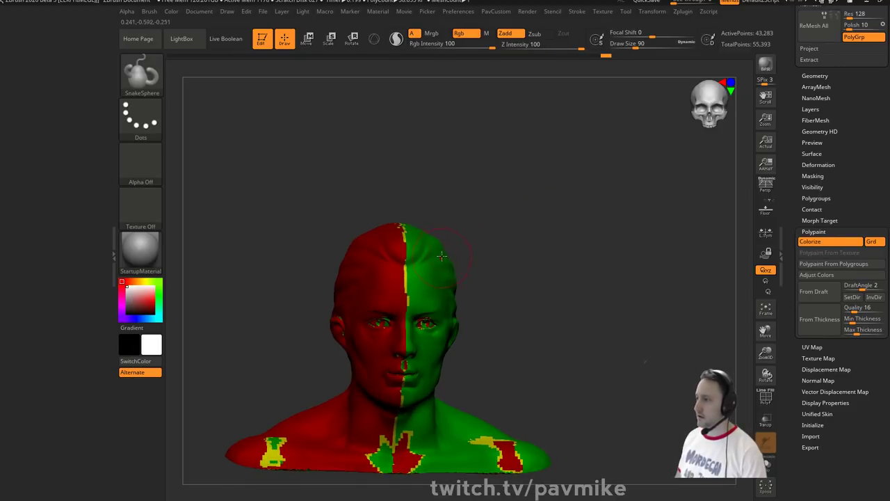
{"action": "left_click_drag", "start_coordinate": [440, 264], "coordinate": [454, 251]}
{"action": "key", "text": "ctrl+z"}
{"action": "left_click_drag", "start_coordinate": [518, 226], "coordinate": [495, 223]}
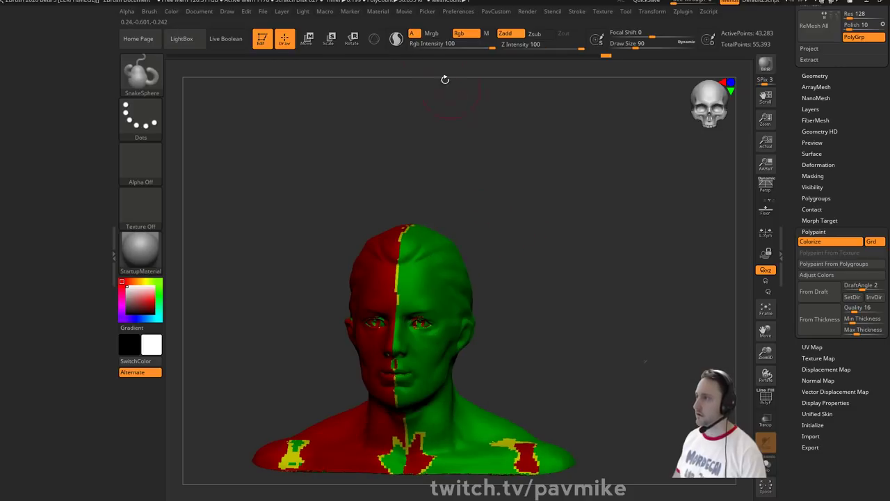
- Turn on Sculptris Pro and pull a pair of curved, upward-pointing horns out of the sides of the head
{"action": "left_click", "coordinate": [397, 40]}
{"action": "mouse_move", "coordinate": [449, 262]}
{"action": "left_mouse_down"}
{"action": "mouse_move", "coordinate": [471, 261]}
{"action": "mouse_move", "coordinate": [518, 188]}
{"action": "left_mouse_up"}
{"action": "left_click_drag", "start_coordinate": [578, 253], "coordinate": [616, 251]}
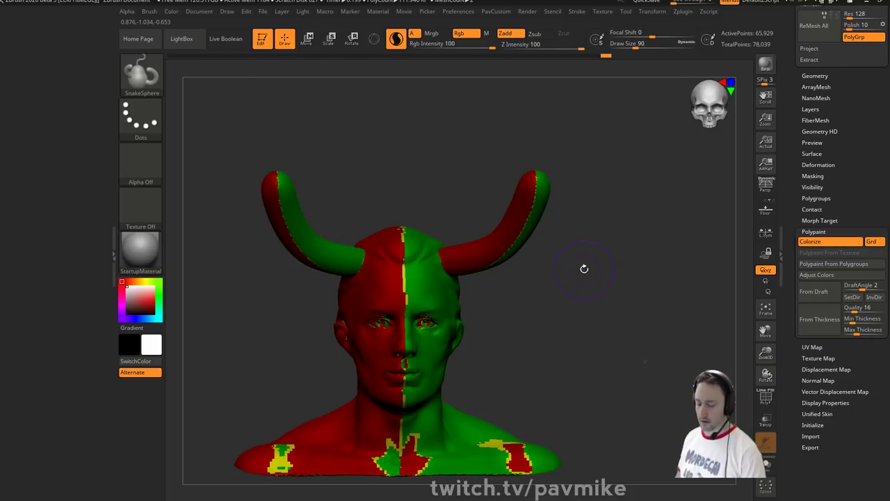
- Show the silhouette thumbnail of the horned head at magnification 2 and return to the Standard brush
{"action": "key", "text": "v"}
{"action": "mouse_move", "coordinate": [592, 272]}
{"action": "left_mouse_down"}
{"action": "mouse_move", "coordinate": [583, 264]}
{"action": "mouse_move", "coordinate": [670, 276]}
{"action": "mouse_move", "coordinate": [449, 265]}
{"action": "left_mouse_up"}
{"action": "left_click", "coordinate": [231, 114]}
{"action": "left_click", "coordinate": [262, 139]}
{"action": "left_click", "coordinate": [252, 125]}
{"action": "key", "text": "1"}
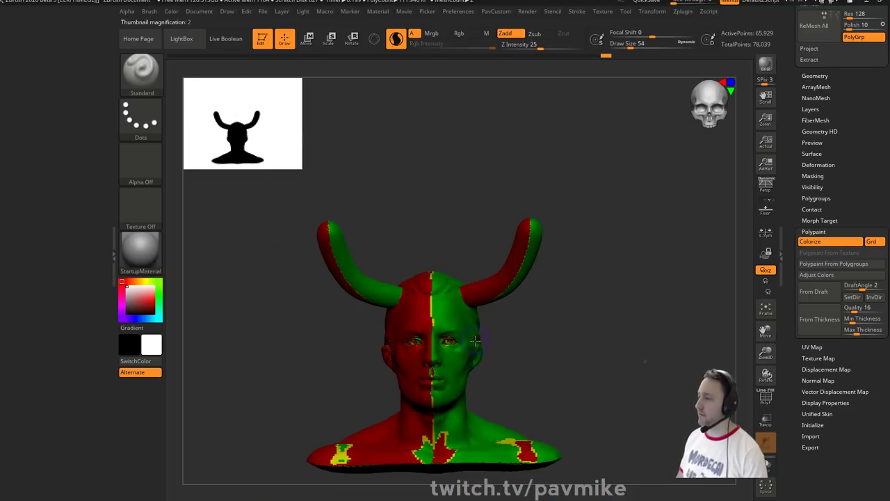
- Expand the tool's Geometry settings and bring the Subtool list with DemoHead and eyes into view
{"action": "left_click", "coordinate": [816, 77]}
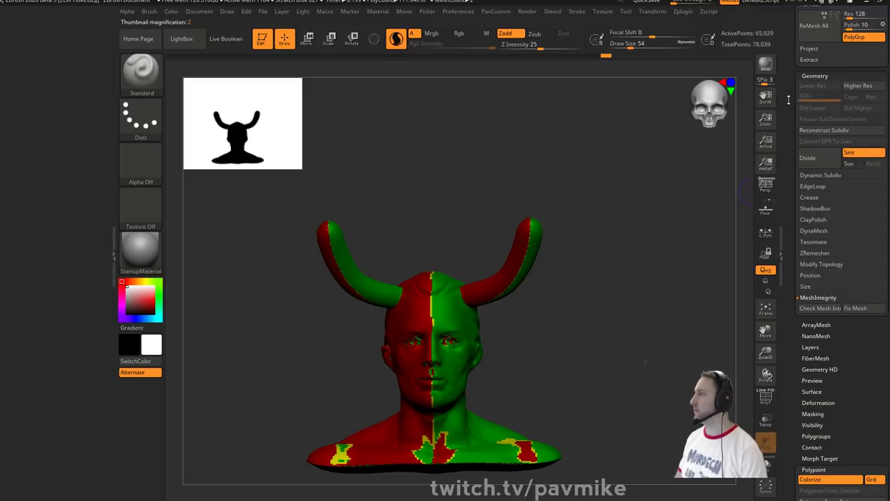
{"action": "left_click_drag", "start_coordinate": [789, 98], "coordinate": [790, 235]}
{"action": "left_click", "coordinate": [871, 208]}
{"action": "left_click_drag", "start_coordinate": [656, 282], "coordinate": [649, 294]}
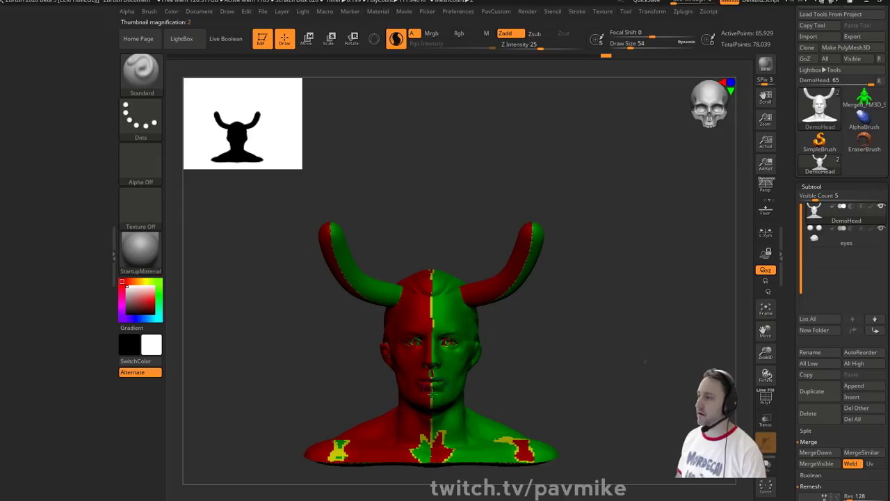
- Examine the horned head's silhouette from the front and side, reset the thumbnail magnification to 1, and hide the thumbnail
{"action": "left_click_drag", "start_coordinate": [609, 328], "coordinate": [636, 300], "text": "alt"}
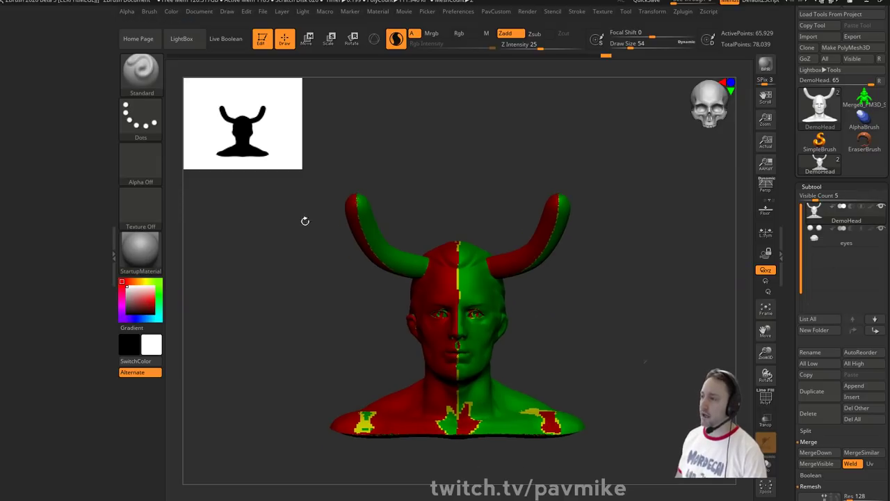
{"action": "left_click_drag", "start_coordinate": [304, 220], "coordinate": [547, 223]}
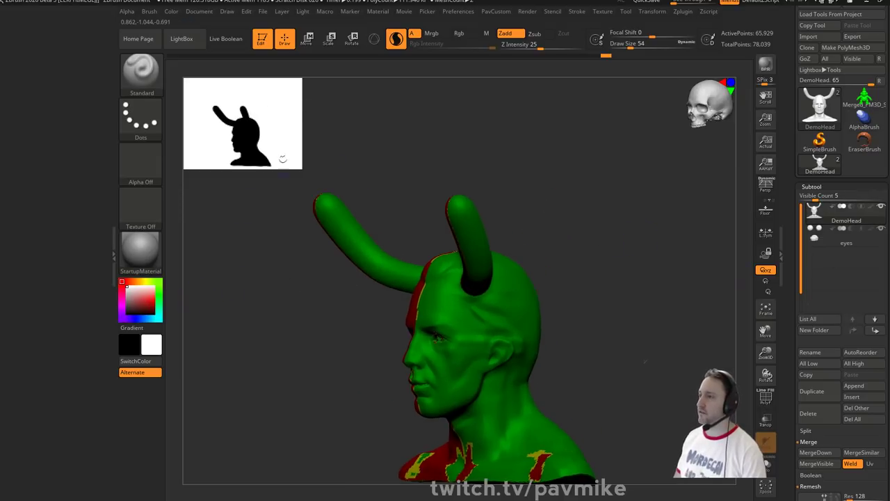
{"action": "mouse_move", "coordinate": [304, 167]}
{"action": "left_mouse_down"}
{"action": "mouse_move", "coordinate": [280, 153]}
{"action": "mouse_move", "coordinate": [315, 165]}
{"action": "left_mouse_up"}
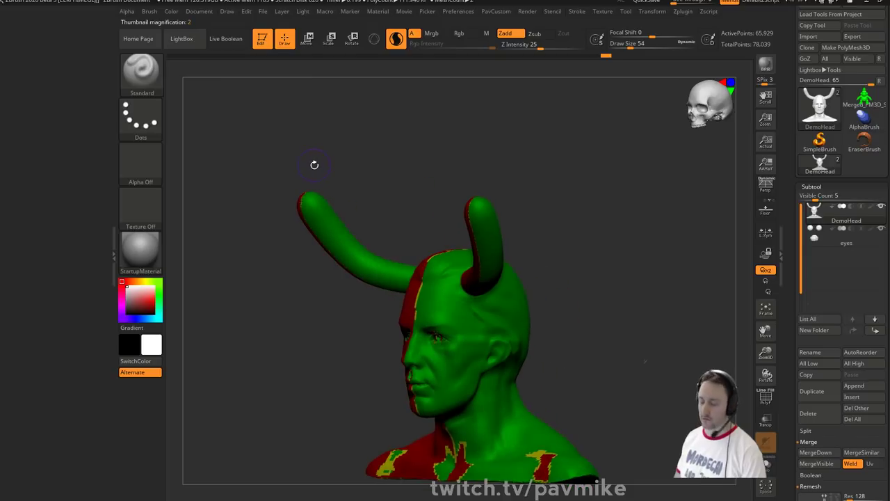
{"action": "left_click", "coordinate": [278, 153]}
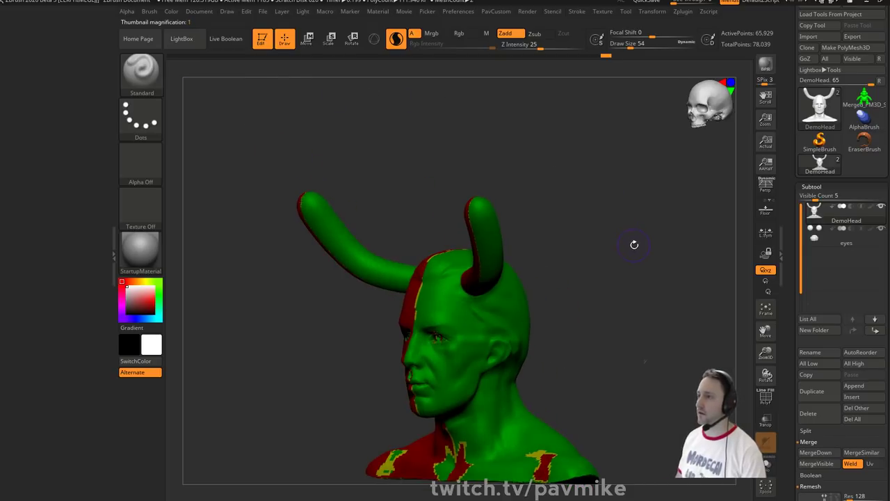
{"action": "mouse_move", "coordinate": [635, 244]}
{"action": "left_mouse_down"}
{"action": "mouse_move", "coordinate": [656, 249]}
{"action": "mouse_move", "coordinate": [652, 261]}
{"action": "mouse_move", "coordinate": [637, 243]}
{"action": "left_mouse_up"}
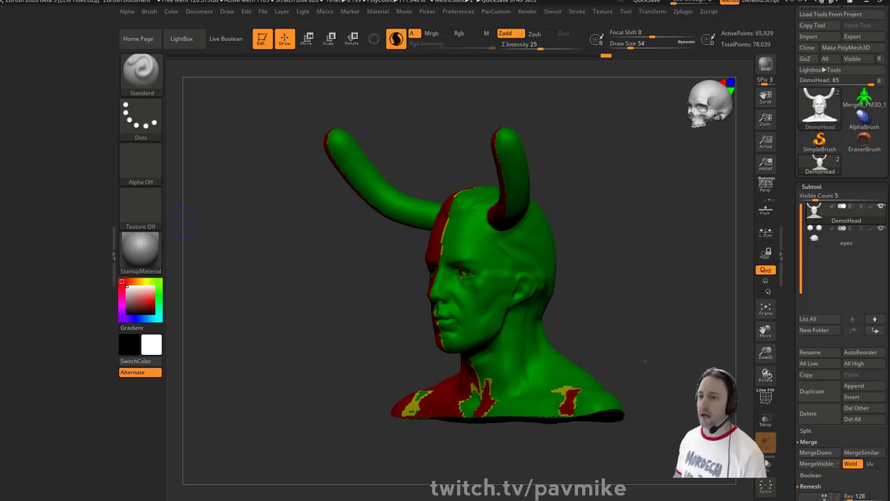
- Reduce the Draw Size to 41 and return the horned head to the front view
{"action": "key", "text": "s"}
{"action": "left_click_drag", "start_coordinate": [610, 197], "coordinate": [622, 212]}
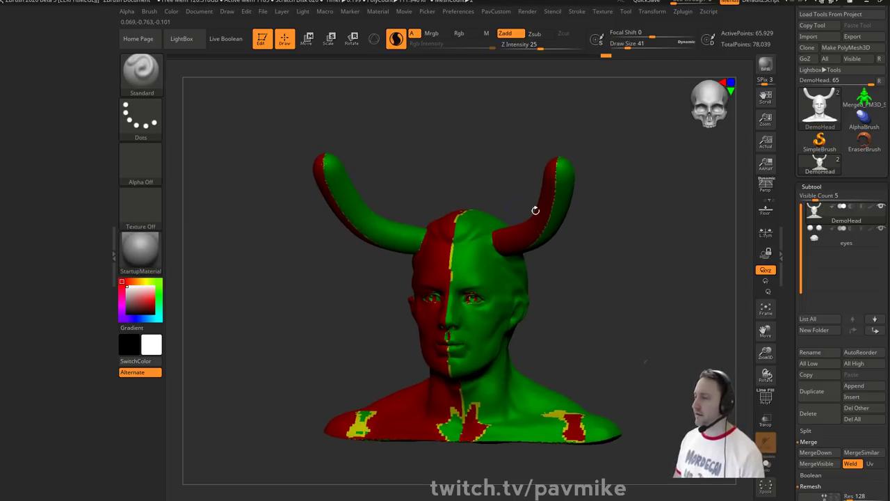
{"action": "left_click_drag", "start_coordinate": [585, 167], "coordinate": [644, 220], "text": "alt"}
- Collapse the Polypaint section and expand the tool's Deformation settings
{"action": "left_click_drag", "start_coordinate": [791, 269], "coordinate": [793, 138]}
{"action": "left_click", "coordinate": [814, 285], "text": "shift"}
{"action": "left_click", "coordinate": [813, 284]}
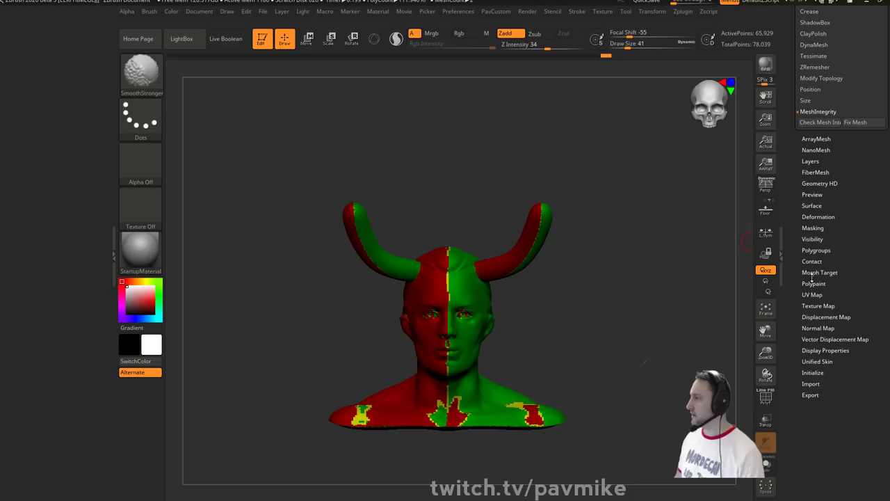
{"action": "left_click", "coordinate": [804, 218]}
{"action": "left_click_drag", "start_coordinate": [787, 166], "coordinate": [787, 129]}
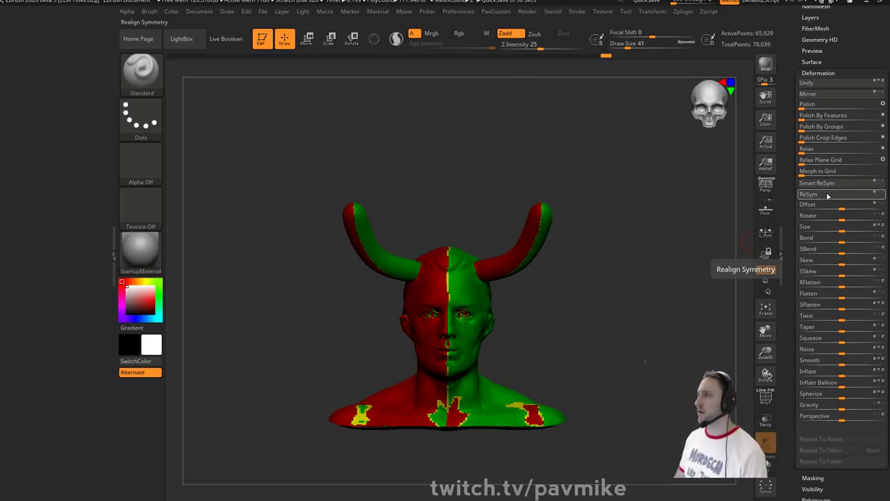
- Switch to the browser, open the NEW Intro to ZBrush playlist from the YouTube channel, and return to ZBrush
{"action": "key", "text": "alt+Tab"}
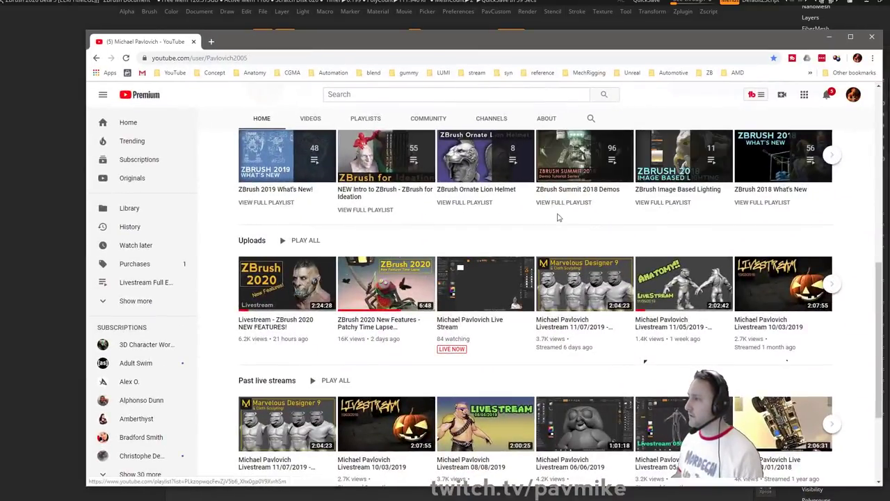
{"action": "right_click", "coordinate": [385, 190]}
{"action": "left_click", "coordinate": [423, 259]}
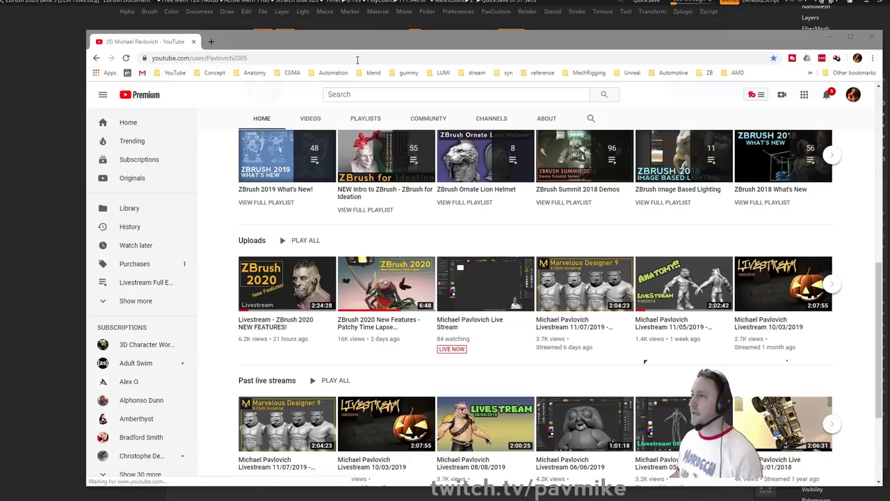
{"action": "left_click_drag", "start_coordinate": [363, 45], "coordinate": [376, 500]}
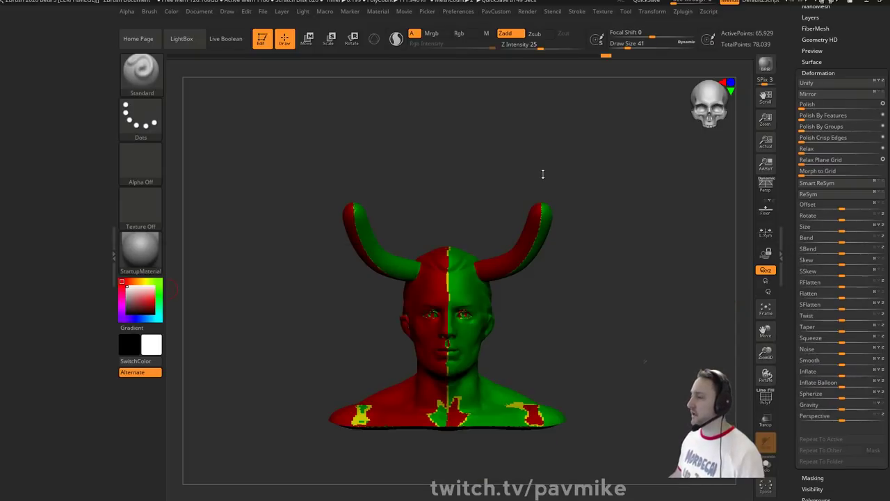
- Review and collapse the Deformation settings, and open the PavCustom palette with its ModifyTopology and PolyModeling tools
{"action": "left_click_drag", "start_coordinate": [543, 174], "coordinate": [657, 173]}
{"action": "left_click", "coordinate": [838, 74]}
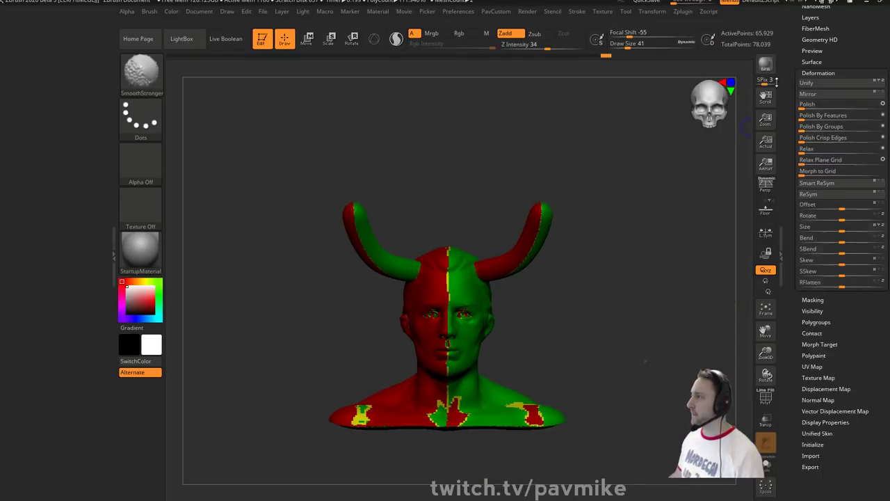
{"action": "left_click", "coordinate": [835, 73]}
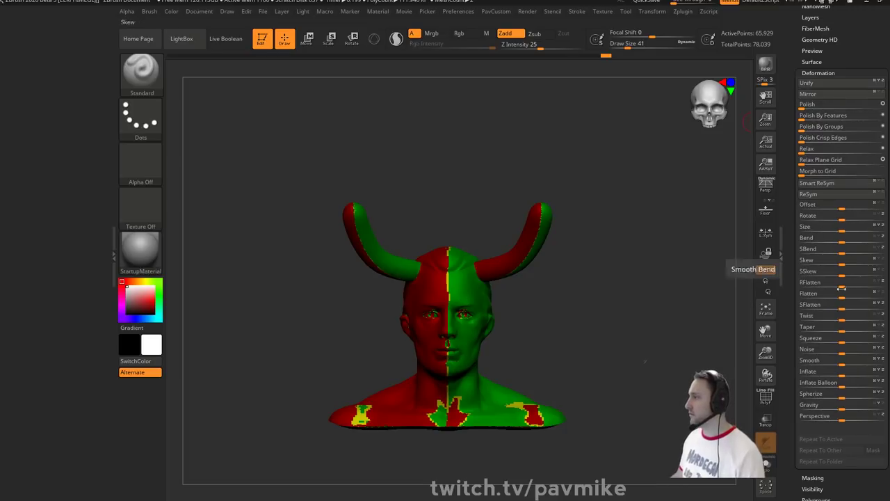
{"action": "left_click", "coordinate": [827, 73]}
{"action": "key", "text": "2"}
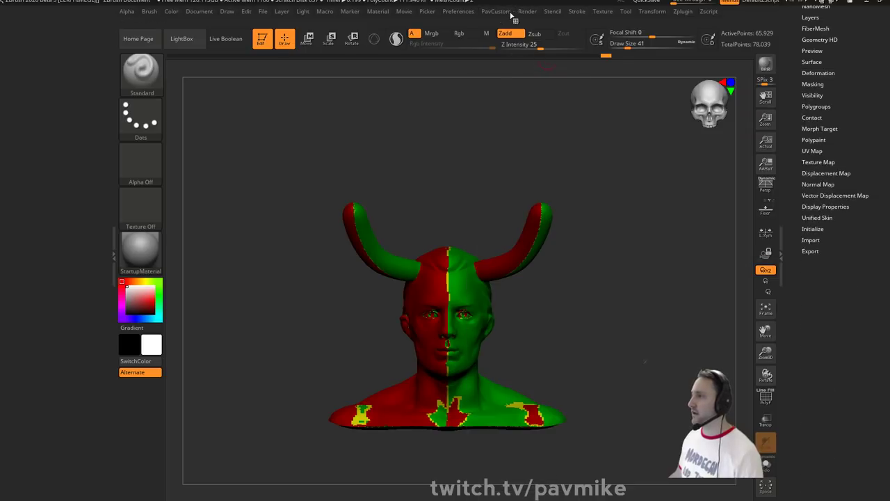
{"action": "key", "text": "space"}
{"action": "key", "text": "space"}
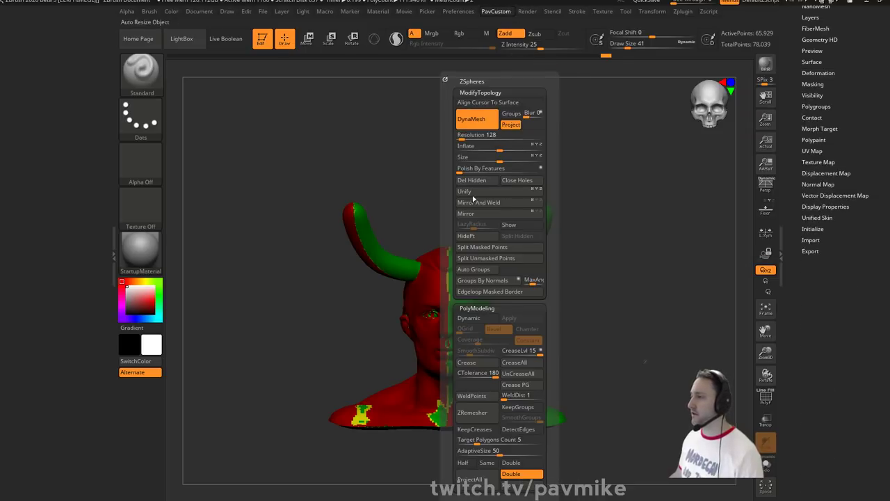
- Switch to Move mode with the Gizmo 3D enabled, frame the head, and place the gizmo on one of the horns
{"action": "left_click", "coordinate": [492, 202]}
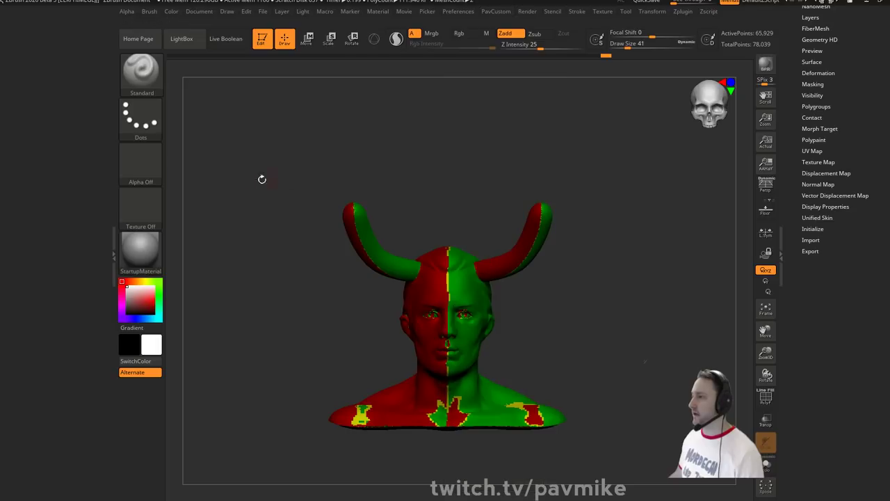
{"action": "key", "text": "w"}
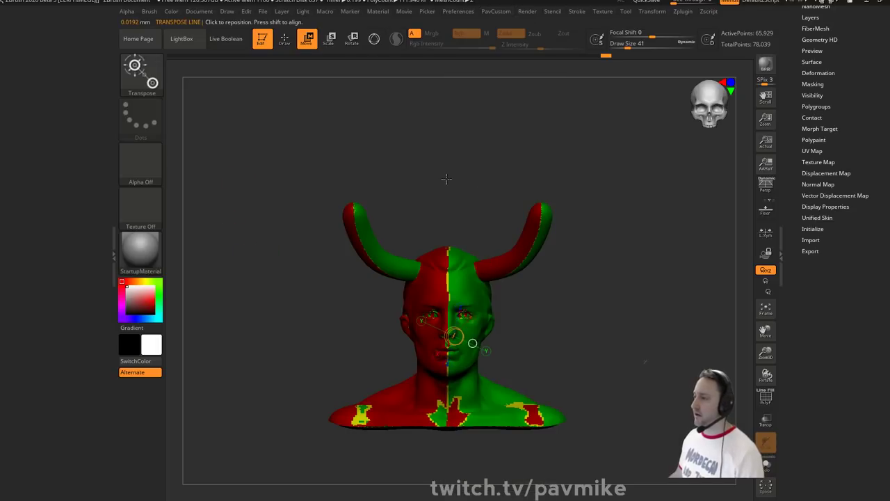
{"action": "left_click", "coordinate": [374, 39]}
{"action": "key", "text": "f"}
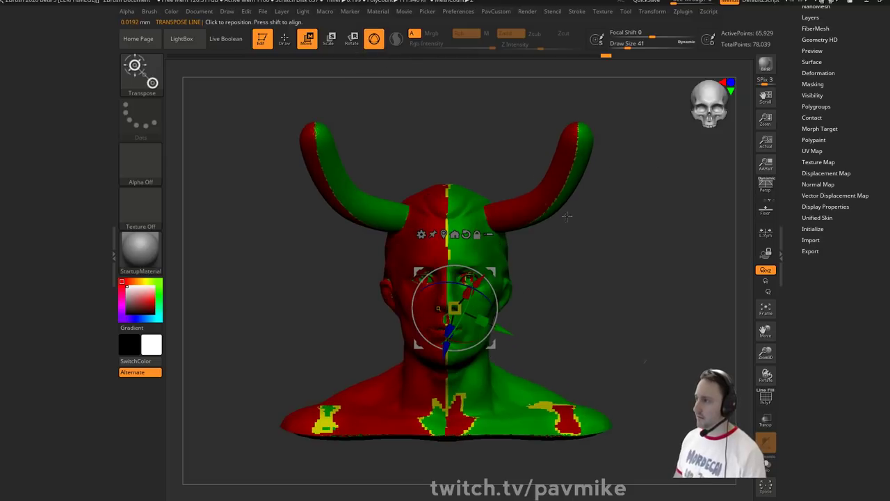
{"action": "left_click", "coordinate": [556, 195], "text": "alt"}
{"action": "left_click_drag", "start_coordinate": [629, 168], "coordinate": [602, 217], "text": "alt"}
{"action": "left_click", "coordinate": [495, 171]}
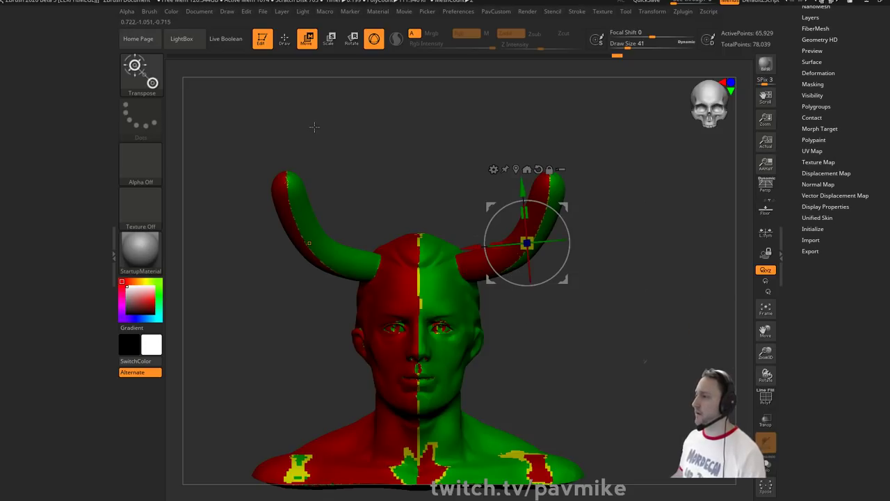
- Expand the tool's Deformation settings and look through them
{"action": "scroll", "coordinate": [827, 213], "scroll_direction": "up", "scroll_amount": 5}
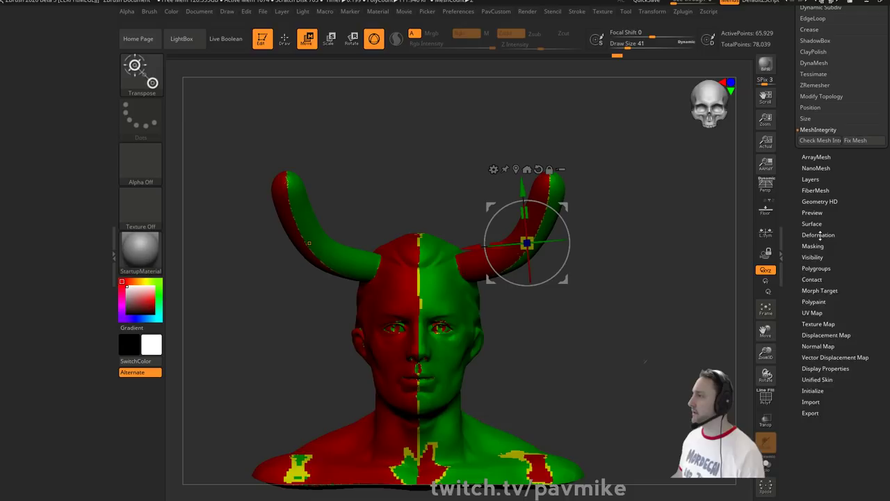
{"action": "left_click", "coordinate": [819, 235]}
{"action": "scroll", "coordinate": [828, 279], "scroll_direction": "down", "scroll_amount": 5}
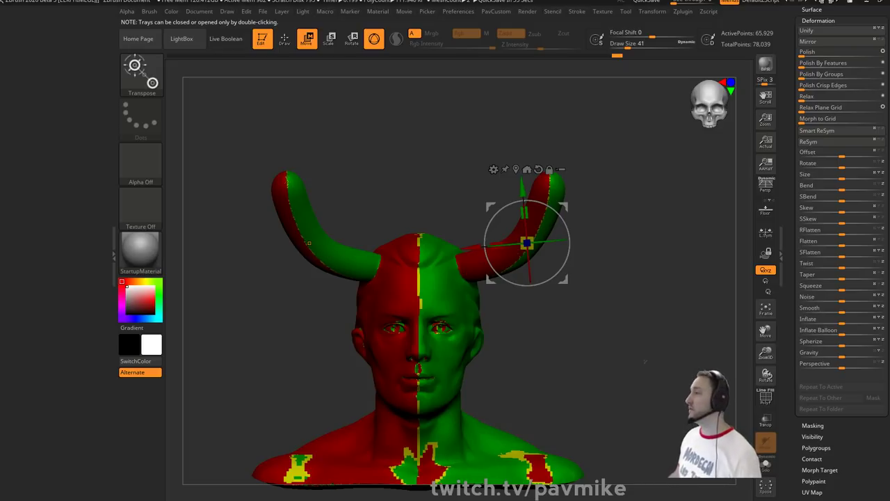
{"action": "left_click_drag", "start_coordinate": [685, 174], "coordinate": [659, 185]}
{"action": "left_click_drag", "start_coordinate": [796, 207], "coordinate": [796, 82]}
{"action": "scroll", "coordinate": [805, 142], "scroll_direction": "up", "scroll_amount": 10}
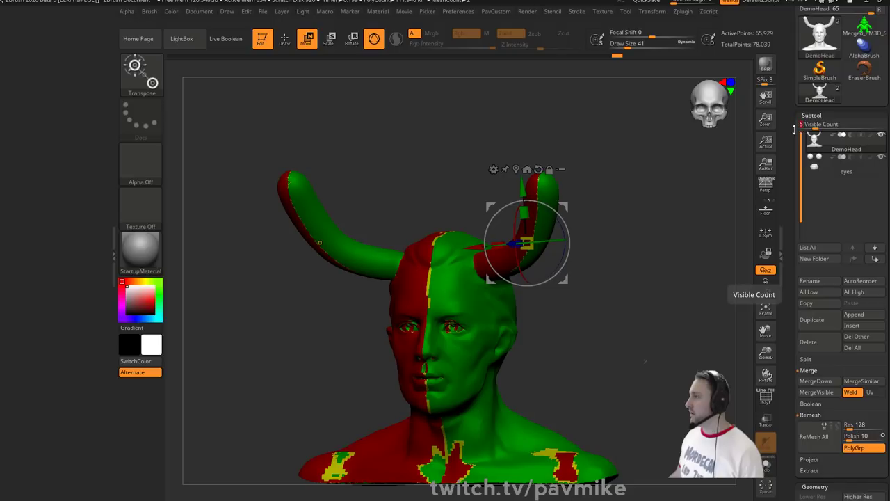
- Collapse the tool's Geometry and Deformation sections and expand the Polypaint settings
{"action": "scroll", "coordinate": [816, 126], "scroll_direction": "down", "scroll_amount": 6}
{"action": "left_click", "coordinate": [818, 132]}
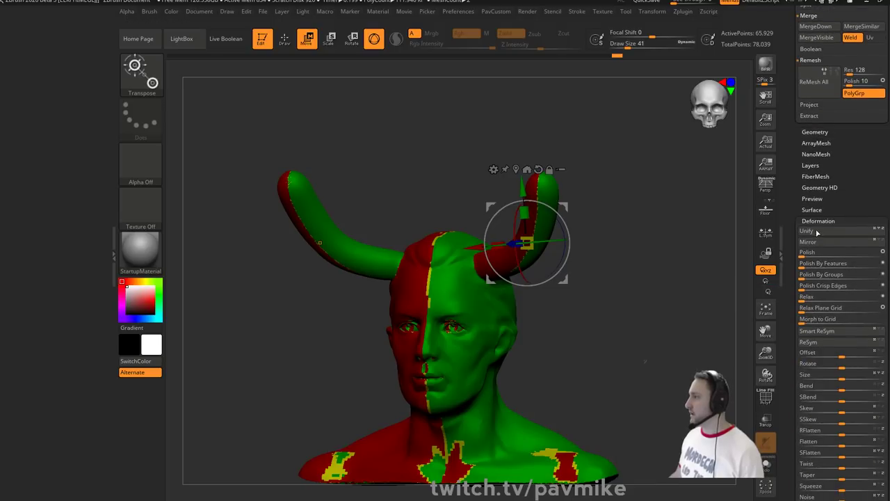
{"action": "left_click", "coordinate": [818, 221]}
{"action": "left_click", "coordinate": [816, 255]}
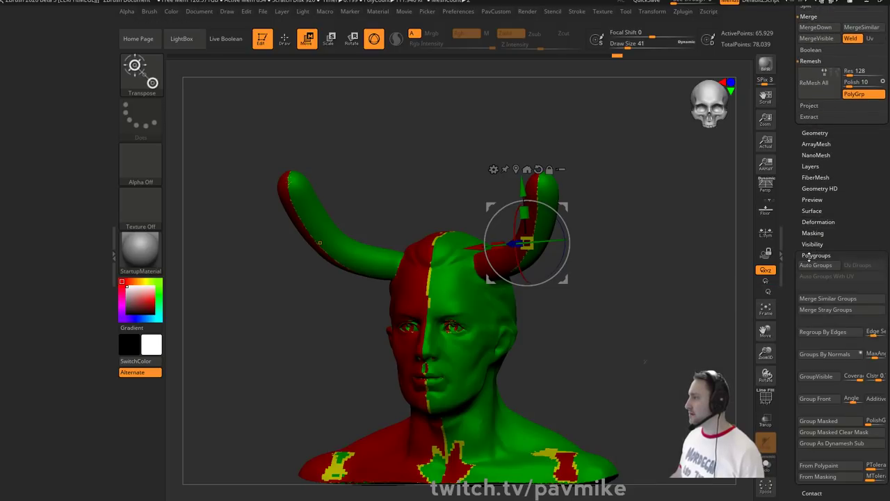
{"action": "left_click", "coordinate": [809, 255]}
{"action": "left_click_drag", "start_coordinate": [797, 264], "coordinate": [797, 244]}
{"action": "left_click", "coordinate": [804, 267]}
{"action": "scroll", "coordinate": [799, 268], "scroll_direction": "down", "scroll_amount": 3}
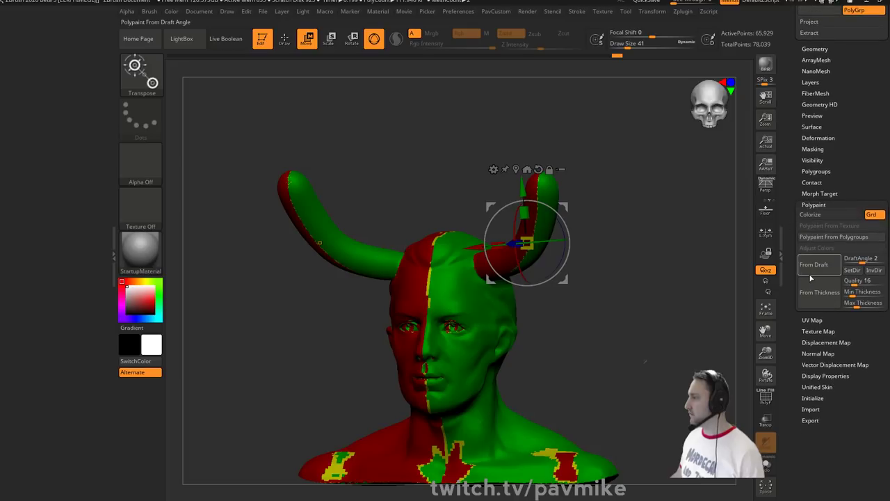
- Colour the horned head with From Thickness, return to Draw mode, and inspect the face and horns from the side
{"action": "left_click", "coordinate": [820, 288]}
{"action": "key", "text": "q"}
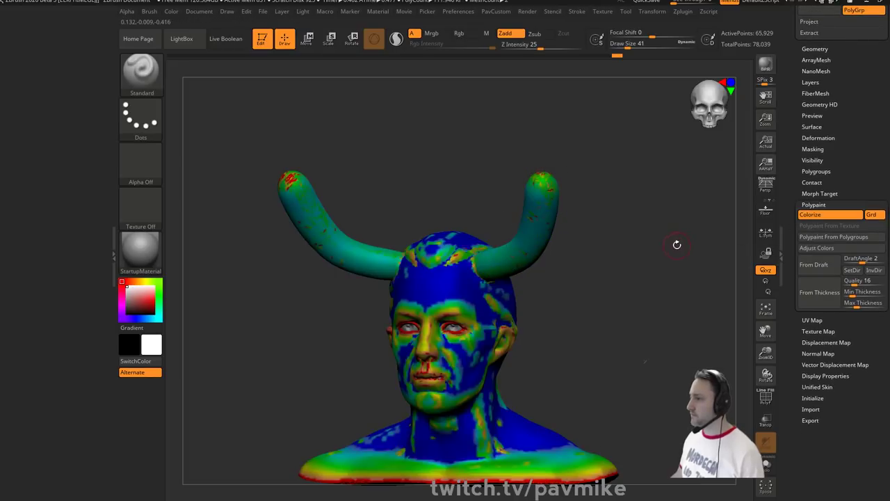
{"action": "mouse_move", "coordinate": [675, 244]}
{"action": "left_mouse_down", "text": "alt"}
{"action": "mouse_move", "coordinate": [692, 188]}
{"action": "mouse_move", "coordinate": [669, 200]}
{"action": "mouse_move", "coordinate": [679, 201]}
{"action": "mouse_move", "coordinate": [691, 171]}
{"action": "mouse_move", "coordinate": [666, 199]}
{"action": "mouse_move", "coordinate": [612, 202]}
{"action": "left_mouse_up", "text": "alt"}
{"action": "key", "text": "s"}
{"action": "left_click_drag", "start_coordinate": [612, 201], "coordinate": [670, 208], "text": "alt"}
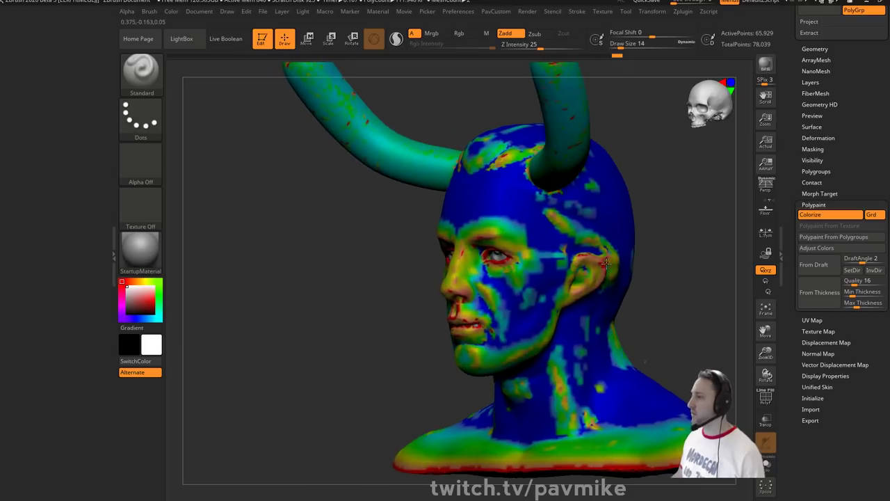
{"action": "mouse_move", "coordinate": [668, 263]}
{"action": "left_mouse_down"}
{"action": "mouse_move", "coordinate": [656, 260]}
{"action": "mouse_move", "coordinate": [669, 260]}
{"action": "mouse_move", "coordinate": [645, 239]}
{"action": "mouse_move", "coordinate": [652, 240]}
{"action": "left_mouse_up"}
{"action": "key", "text": "bracketright"}
{"action": "key", "text": "bracketright"}
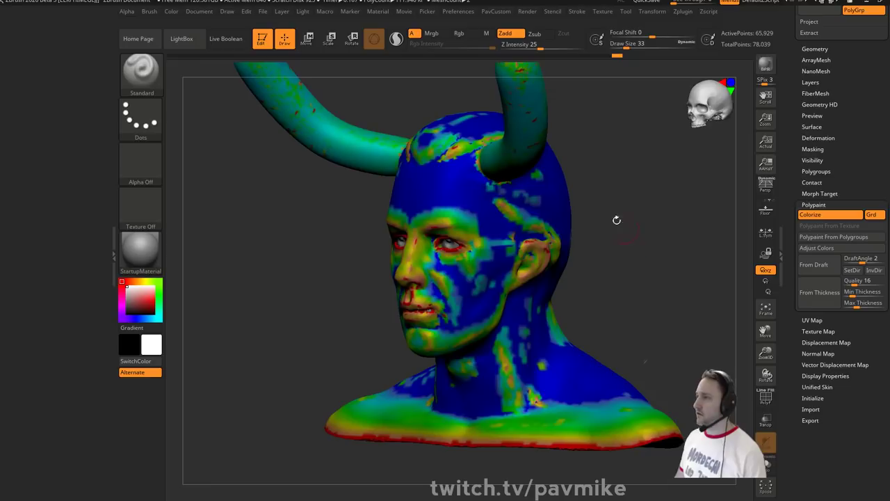
- Return the undo history to an earlier hornless state of the head and set the Draw Size to 20
{"action": "left_click_drag", "start_coordinate": [617, 56], "coordinate": [283, 58]}
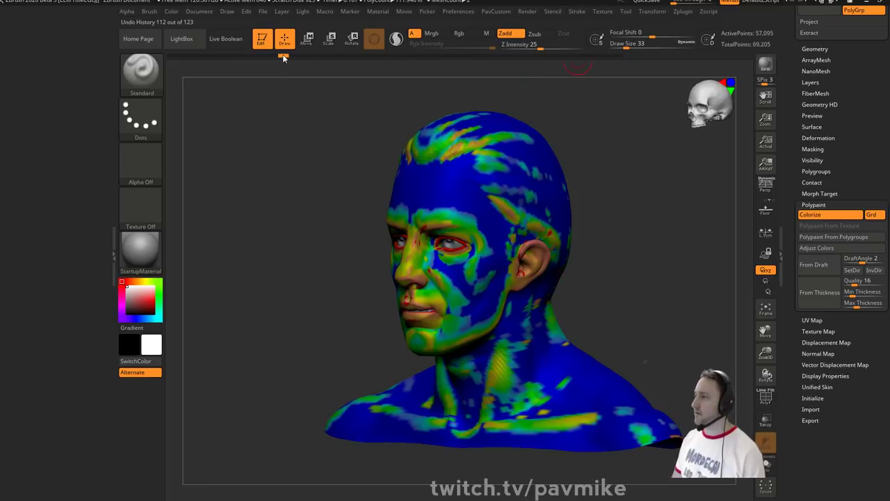
{"action": "mouse_move", "coordinate": [650, 240]}
{"action": "left_mouse_down"}
{"action": "mouse_move", "coordinate": [606, 243]}
{"action": "mouse_move", "coordinate": [605, 209]}
{"action": "mouse_move", "coordinate": [589, 222]}
{"action": "left_mouse_up"}
{"action": "key", "text": "s"}
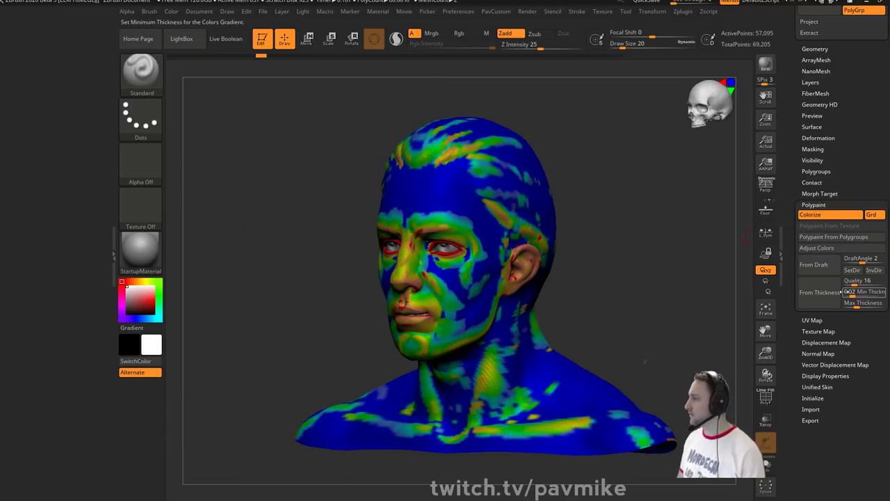
- Set the thickness Quality to 64 and run From Thickness, then subdivide the head once and run it again
{"action": "left_click_drag", "start_coordinate": [853, 281], "coordinate": [881, 281]}
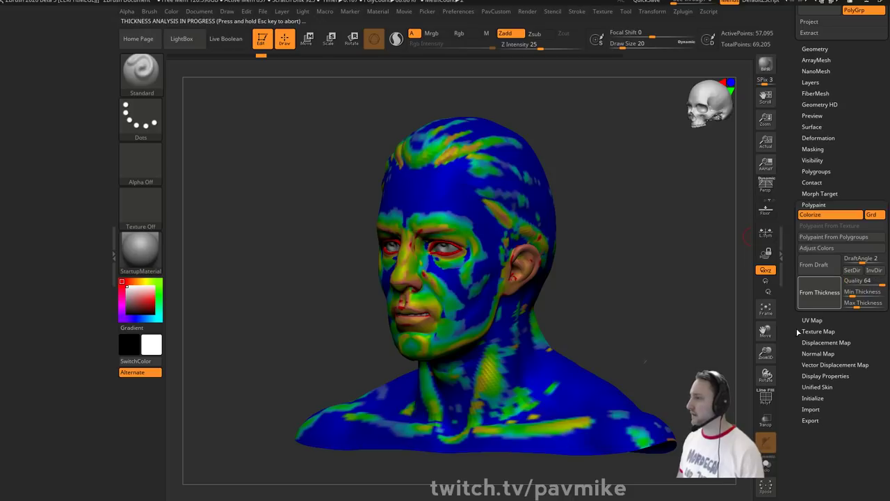
{"action": "left_click", "coordinate": [819, 292]}
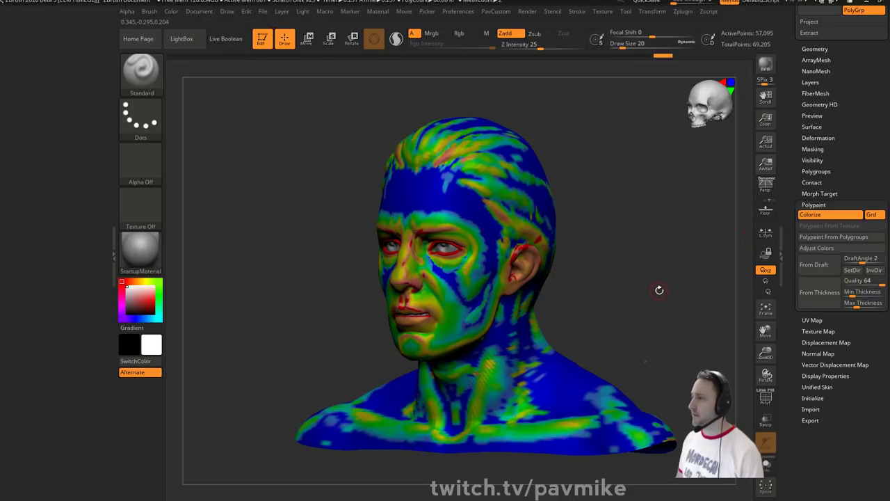
{"action": "key", "text": "ctrl+d"}
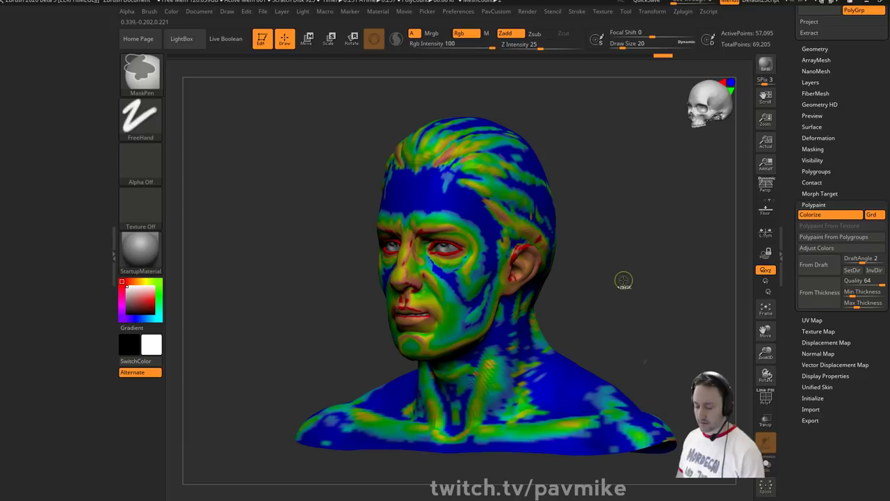
{"action": "left_click", "coordinate": [825, 301]}
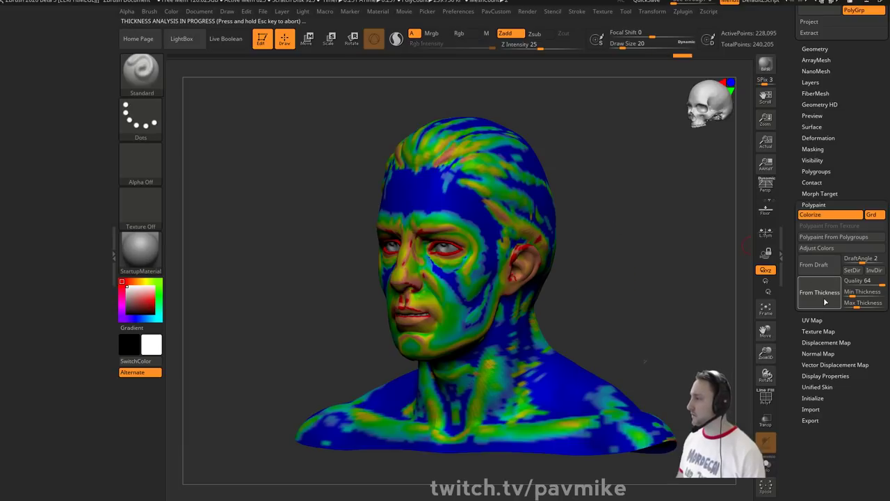
{"action": "left_click_drag", "start_coordinate": [631, 267], "coordinate": [641, 289]}
- Collapse Polypaint, expand the Masking settings and their Mask By Color options, and open Mask By Polypaint
{"action": "left_click", "coordinate": [811, 202]}
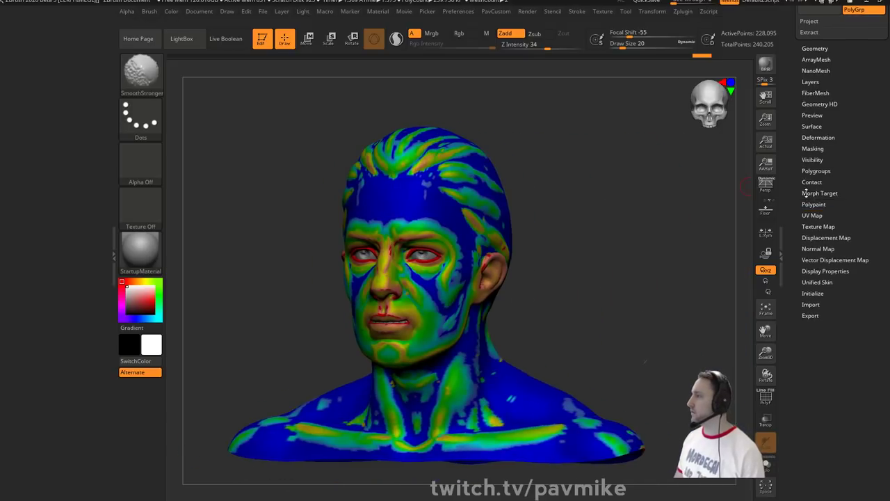
{"action": "left_click_drag", "start_coordinate": [799, 185], "coordinate": [800, 219]}
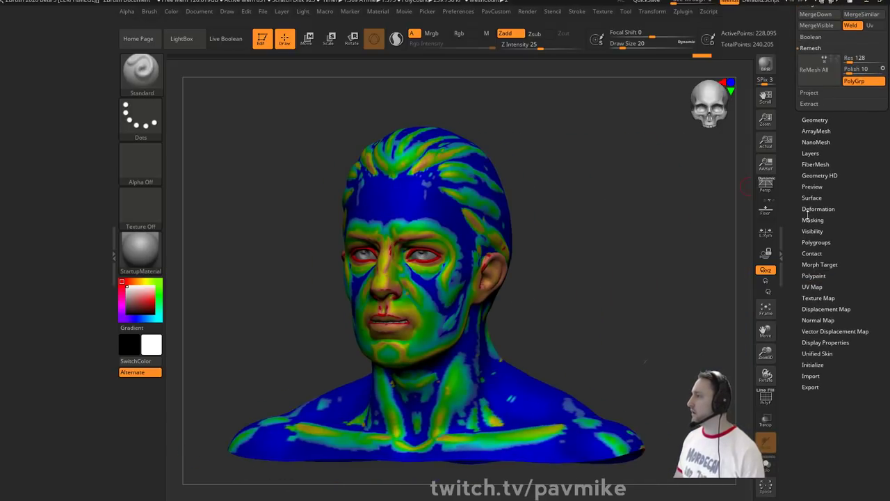
{"action": "key", "text": "shift"}
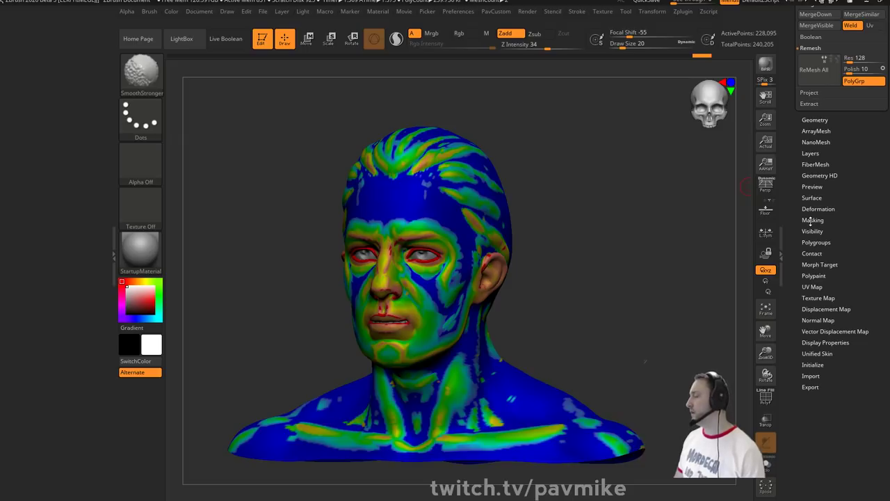
{"action": "left_click", "coordinate": [812, 220]}
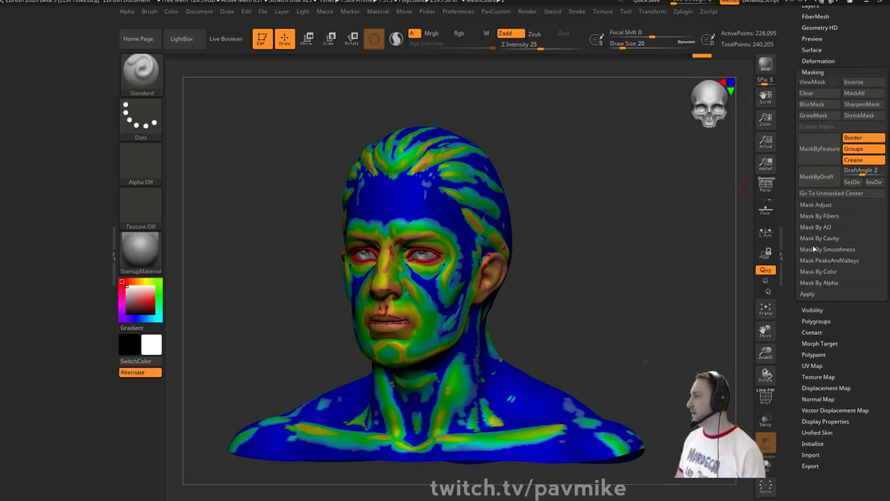
{"action": "left_click", "coordinate": [821, 271]}
{"action": "left_click", "coordinate": [821, 267]}
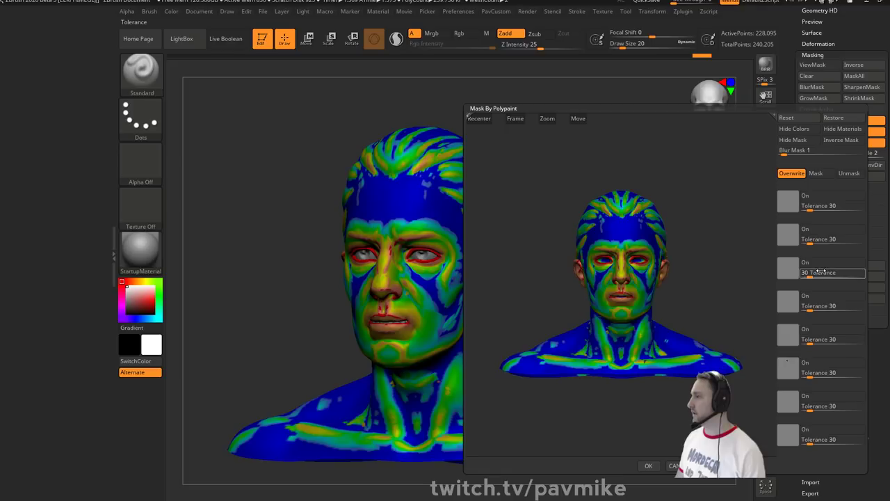
- Pick pure red from the ear's thickness colours as the first mask colour and light red as the second
{"action": "left_click_drag", "start_coordinate": [711, 233], "coordinate": [793, 221]}
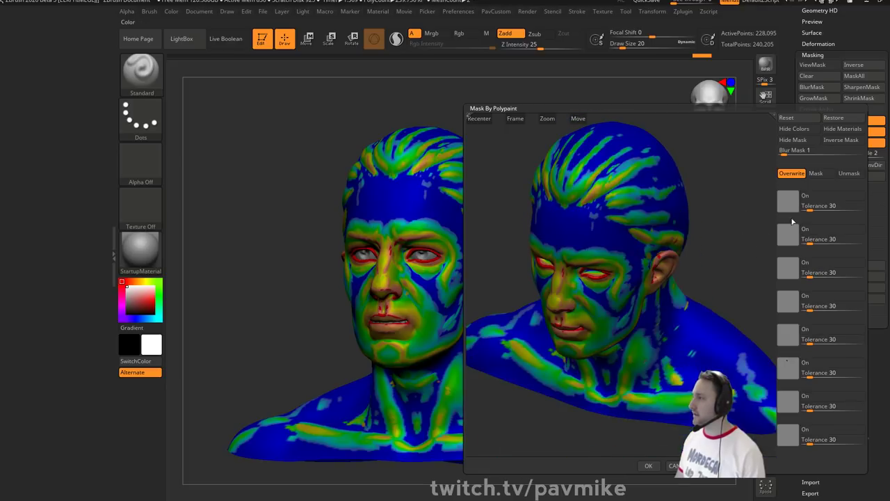
{"action": "left_click", "coordinate": [682, 252]}
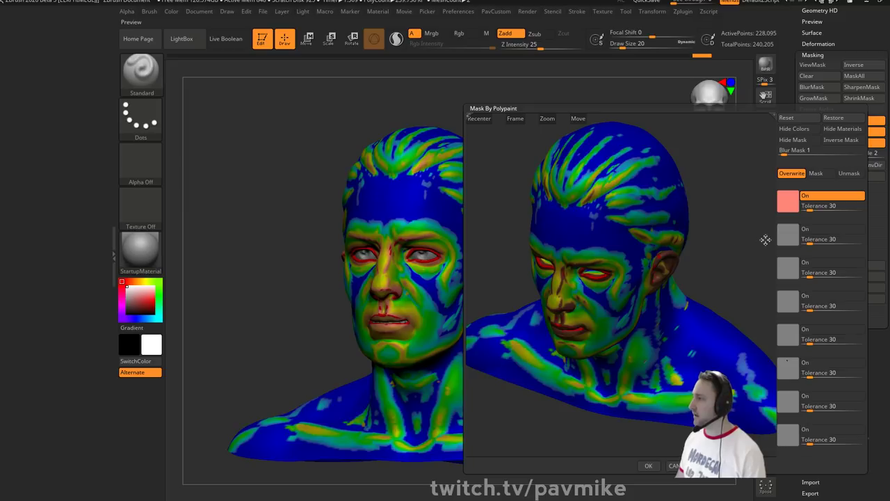
{"action": "mouse_move", "coordinate": [765, 240]}
{"action": "left_mouse_down"}
{"action": "mouse_move", "coordinate": [752, 272]}
{"action": "mouse_move", "coordinate": [680, 276]}
{"action": "mouse_move", "coordinate": [765, 228]}
{"action": "left_mouse_up"}
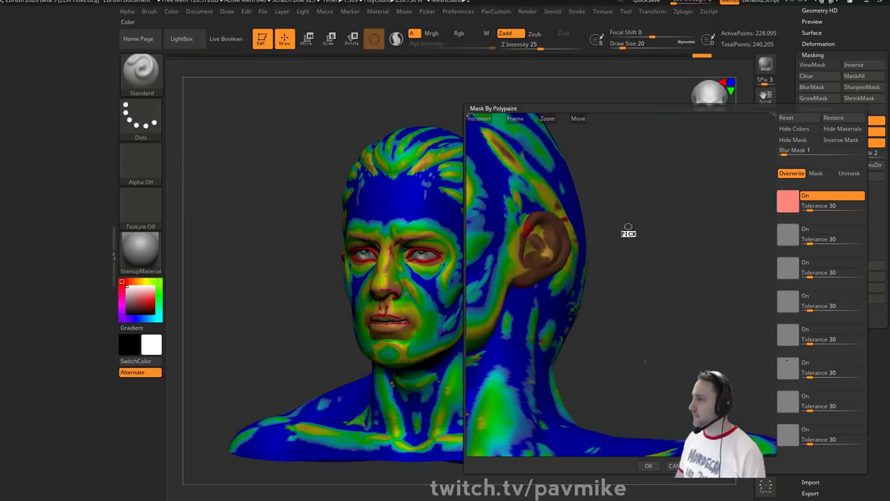
{"action": "left_click", "coordinate": [529, 233]}
{"action": "left_click_drag", "start_coordinate": [645, 209], "coordinate": [575, 340]}
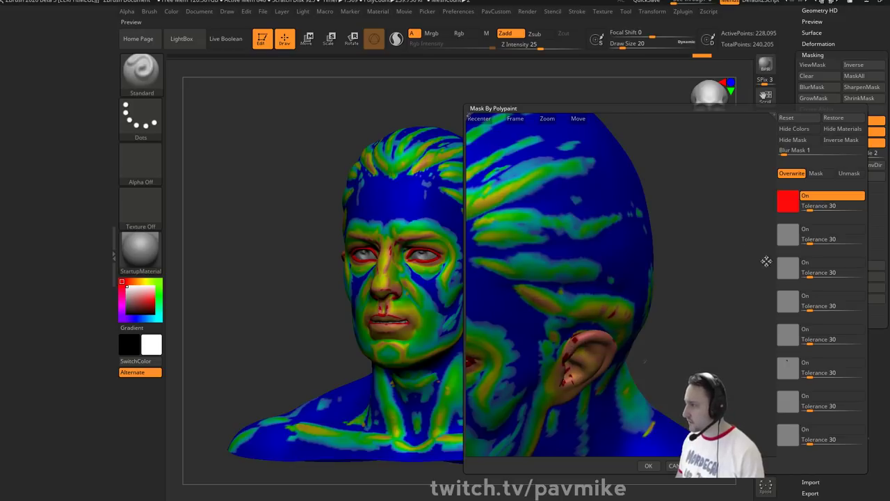
{"action": "left_click", "coordinate": [591, 343]}
{"action": "left_click_drag", "start_coordinate": [719, 314], "coordinate": [769, 202]}
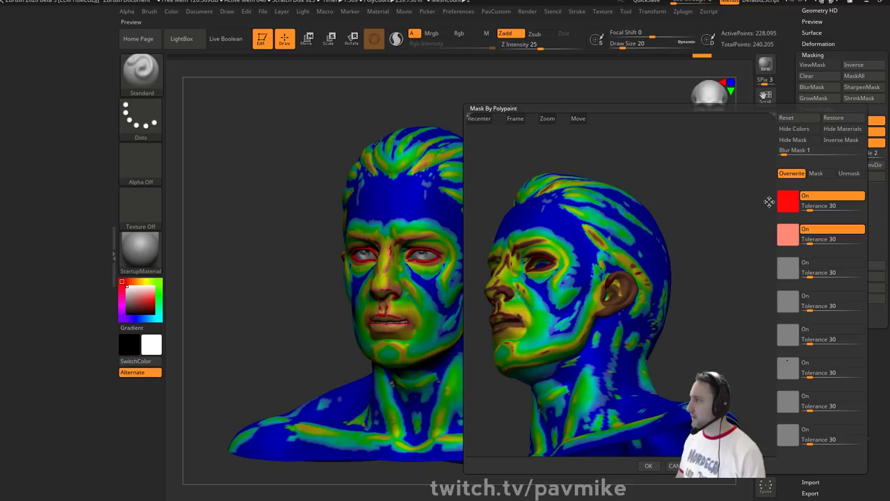
- Hide the colours in the mask preview, set Blur Mask to 15 and the light red Tolerance to 38, and apply the mask
{"action": "left_click", "coordinate": [794, 129]}
{"action": "left_click_drag", "start_coordinate": [696, 227], "coordinate": [726, 224]}
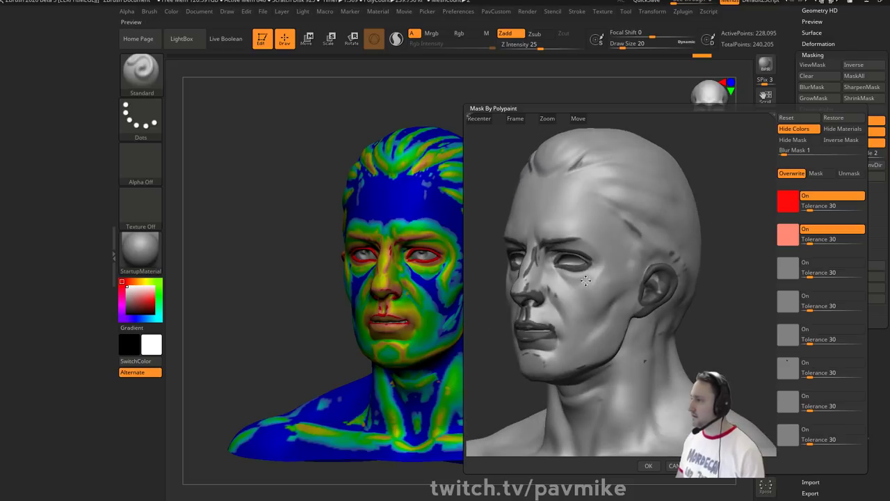
{"action": "left_click_drag", "start_coordinate": [785, 152], "coordinate": [829, 153]}
{"action": "left_click_drag", "start_coordinate": [808, 241], "coordinate": [812, 241]}
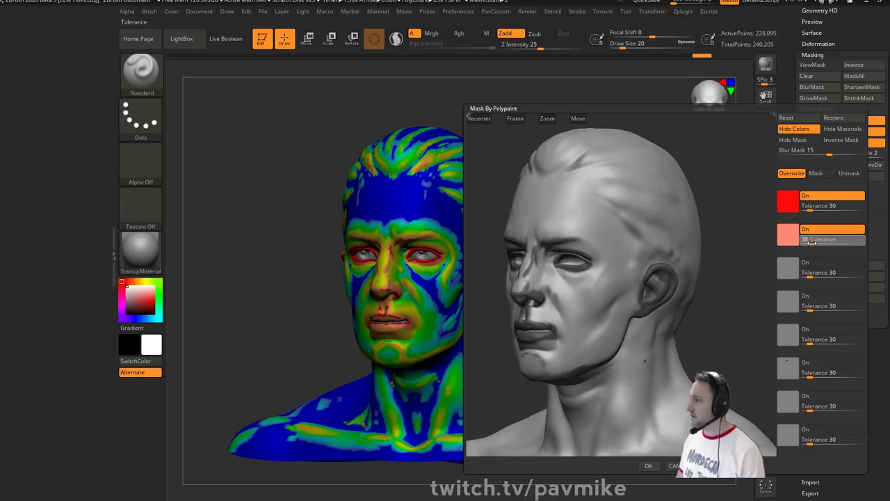
{"action": "left_click", "coordinate": [811, 241]}
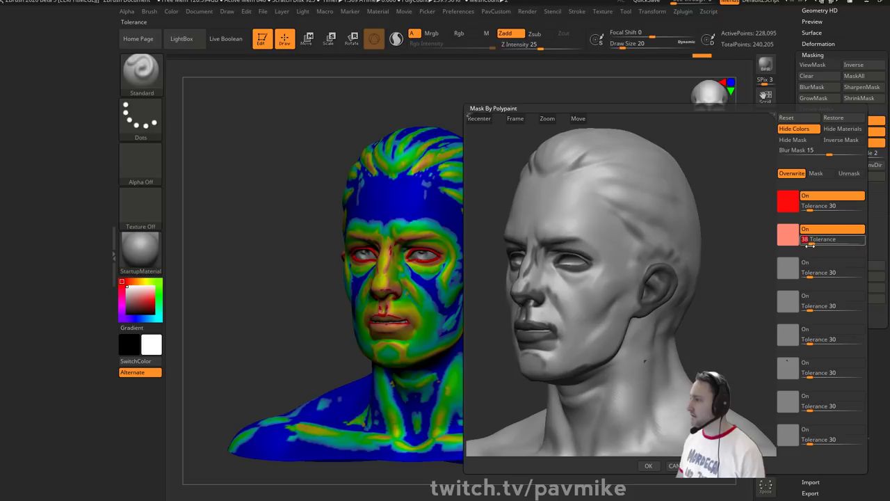
{"action": "left_click", "coordinate": [648, 465]}
{"action": "left_click_drag", "start_coordinate": [642, 249], "coordinate": [679, 314]}
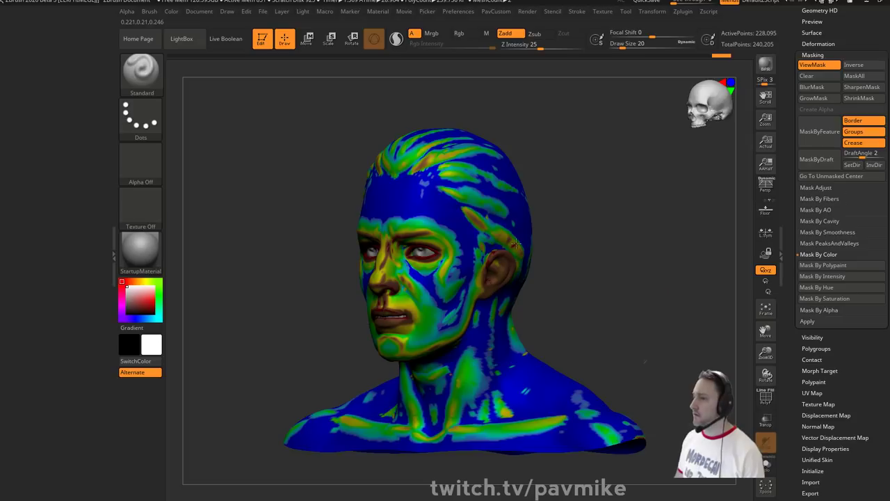
- Turn on Rgb for the brush and fill the unmasked parts of the head with white
{"action": "left_click", "coordinate": [171, 11]}
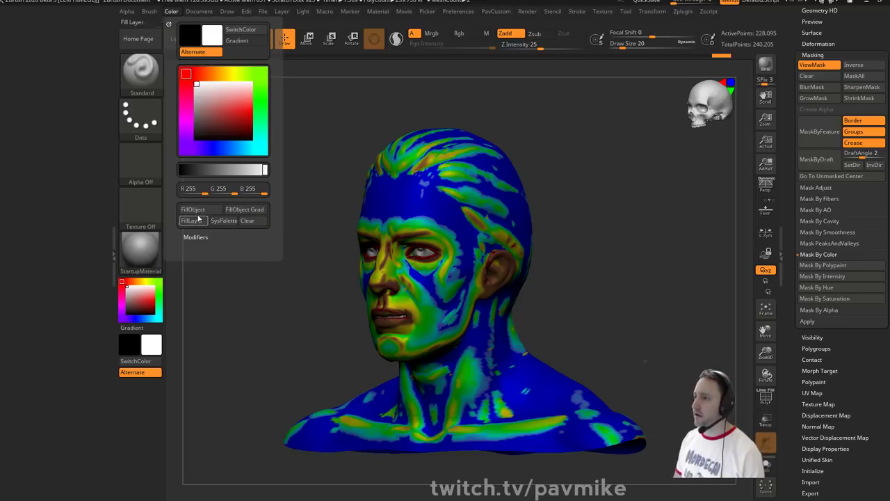
{"action": "left_click", "coordinate": [459, 34]}
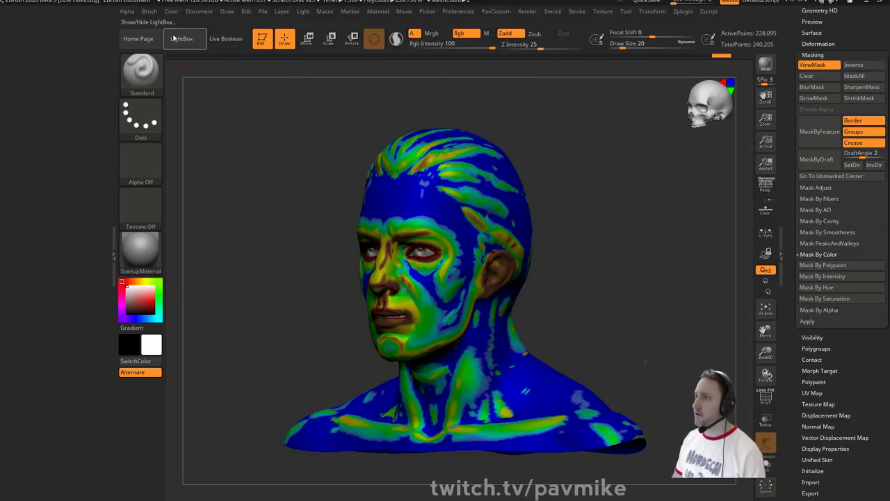
{"action": "left_click", "coordinate": [171, 11]}
{"action": "left_click", "coordinate": [194, 209]}
{"action": "key", "text": "ctrl"}
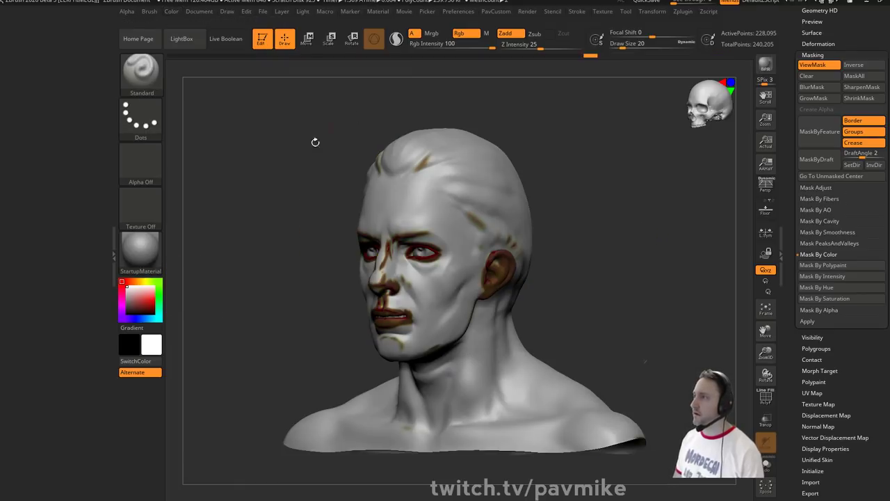
- Invert the mask and back again, choose black, and fill the unmasked parts of the head with it
{"action": "left_click", "coordinate": [177, 11]}
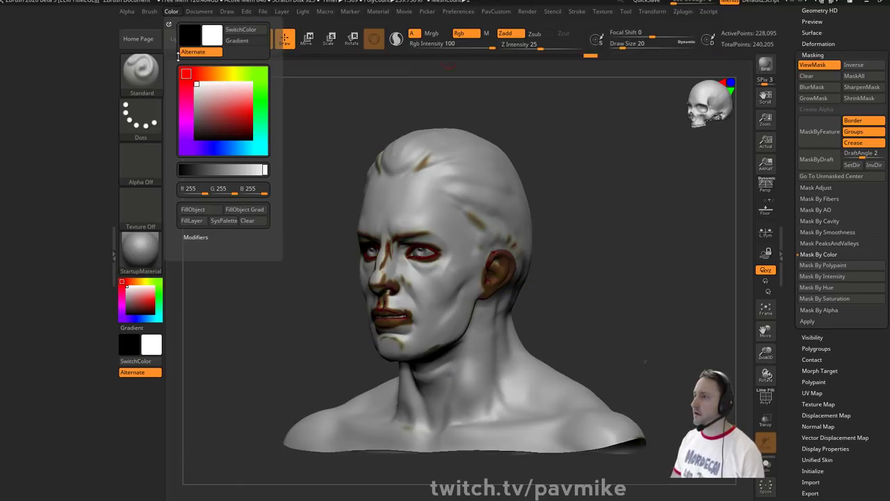
{"action": "key", "text": "ctrl"}
{"action": "left_click", "coordinate": [619, 208], "text": "ctrl"}
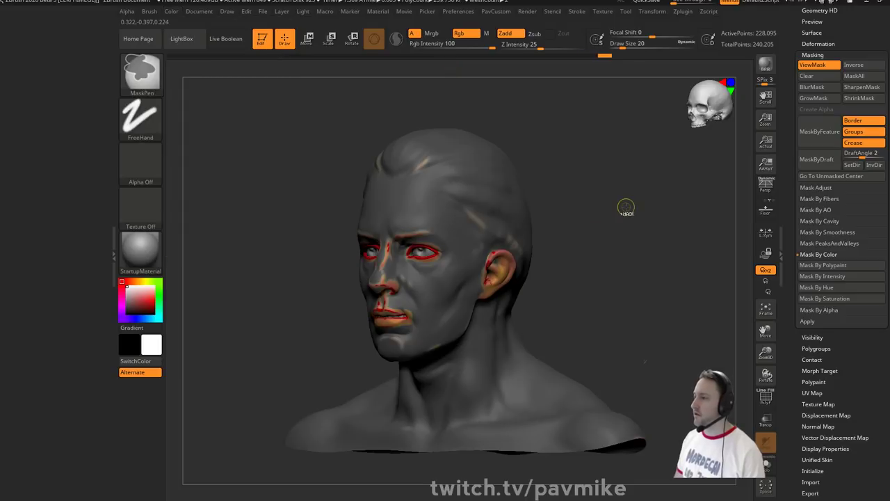
{"action": "left_click", "coordinate": [625, 210], "text": "ctrl"}
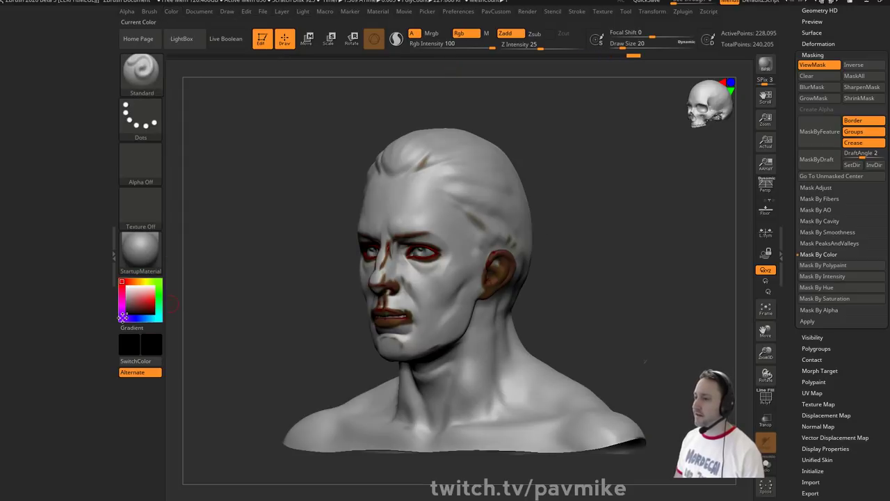
{"action": "left_click", "coordinate": [170, 12]}
{"action": "key", "text": "ctrl+i"}
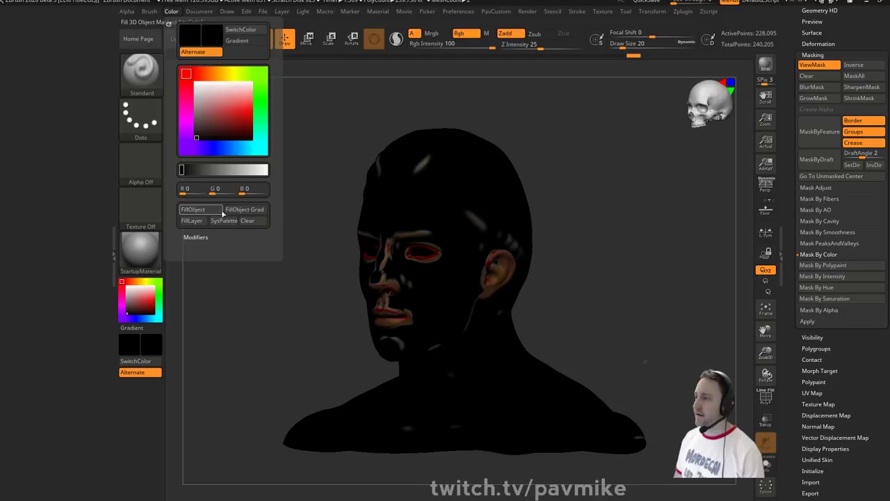
- Invert the mask and fill the ear, eye, nose and lip areas with white
{"action": "left_click", "coordinate": [125, 283]}
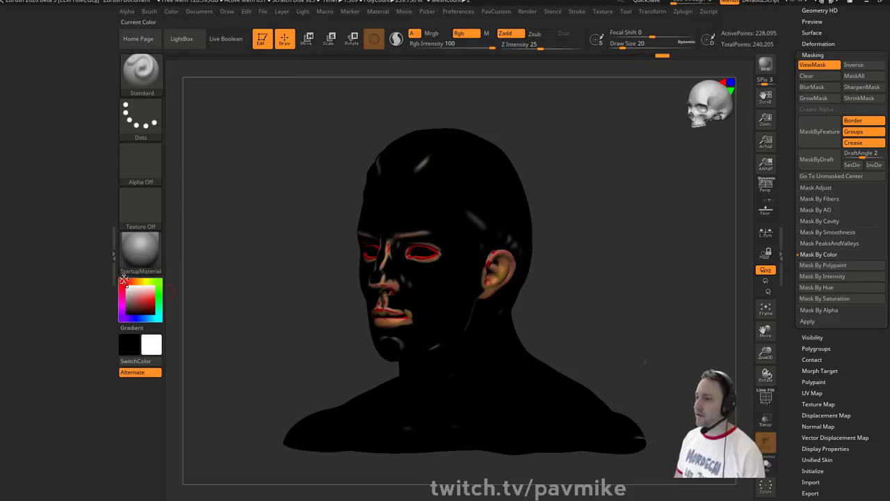
{"action": "left_click", "coordinate": [170, 12]}
{"action": "key", "text": "ctrl+h"}
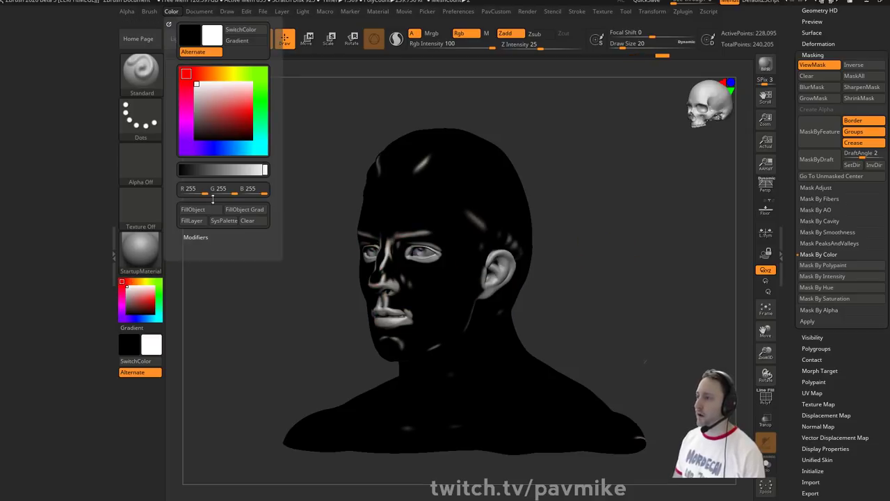
{"action": "mouse_move", "coordinate": [641, 252]}
{"action": "left_mouse_down"}
{"action": "mouse_move", "coordinate": [669, 258]}
{"action": "mouse_move", "coordinate": [646, 248]}
{"action": "mouse_move", "coordinate": [652, 265]}
{"action": "left_mouse_up"}
- Inspect the Texture Map creation options and the Multi Map Exporter plugin for turning the black-and-white polypaint into a map
{"action": "left_click_drag", "start_coordinate": [786, 321], "coordinate": [786, 281]}
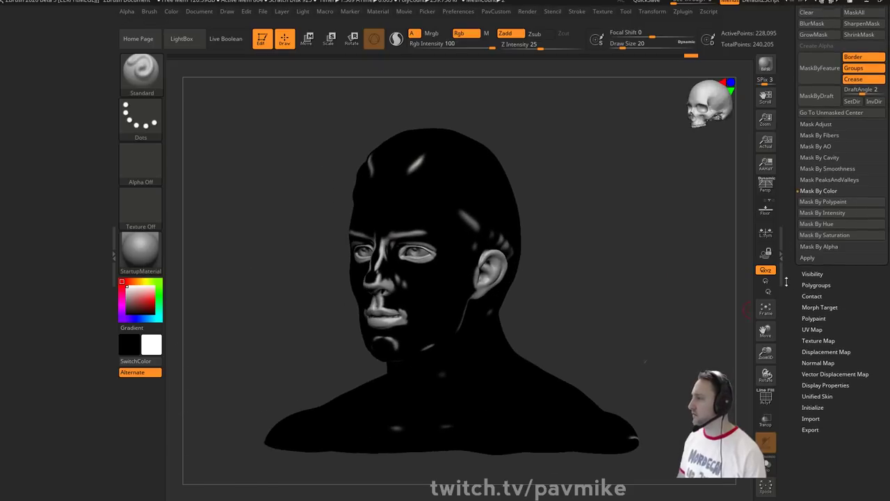
{"action": "left_click", "coordinate": [805, 329], "text": "shift"}
{"action": "left_click", "coordinate": [806, 332], "text": "shift"}
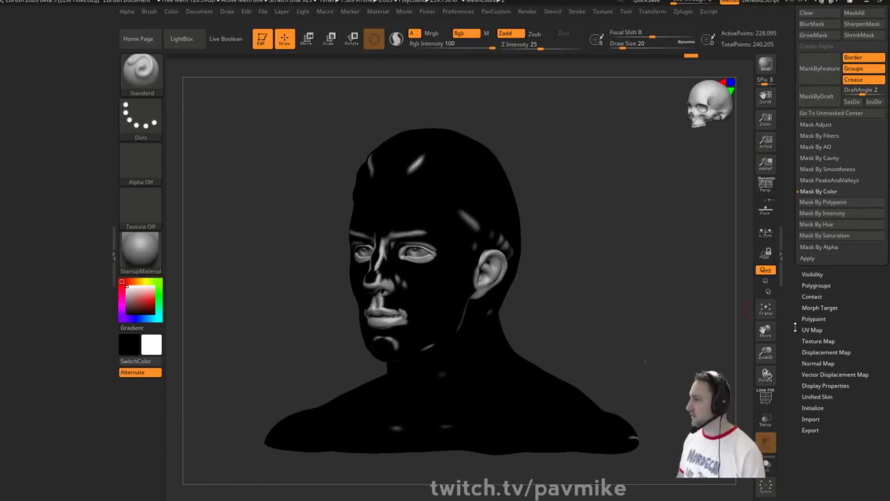
{"action": "scroll", "coordinate": [812, 274], "scroll_direction": "down", "scroll_amount": 1}
{"action": "left_click", "coordinate": [805, 314]}
{"action": "scroll", "coordinate": [841, 327], "scroll_direction": "down", "scroll_amount": 2}
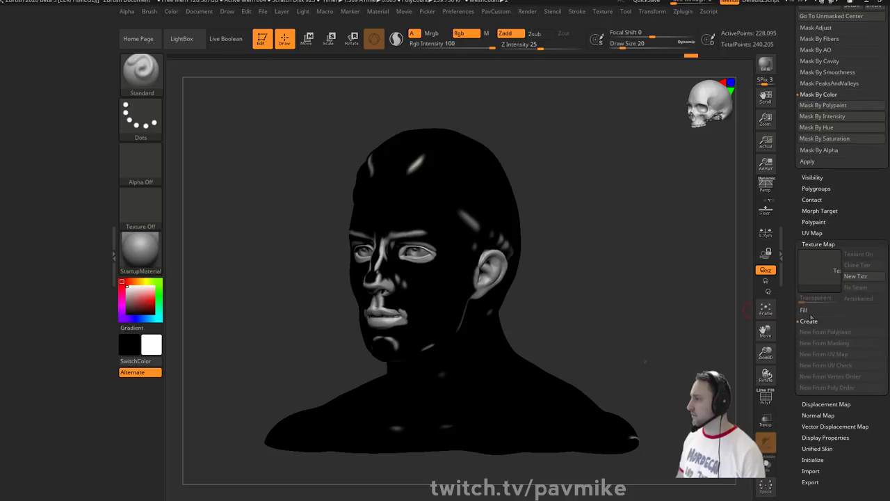
{"action": "scroll", "coordinate": [791, 297], "scroll_direction": "up", "scroll_amount": 10}
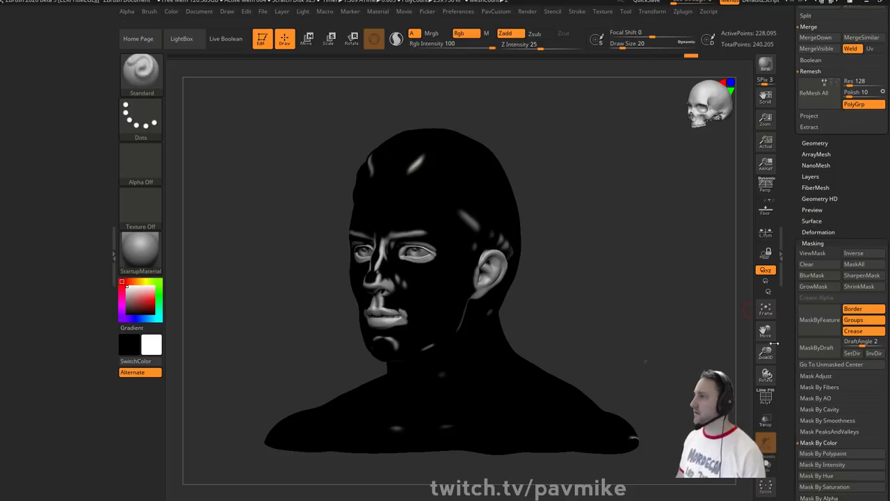
{"action": "left_click", "coordinate": [682, 13]}
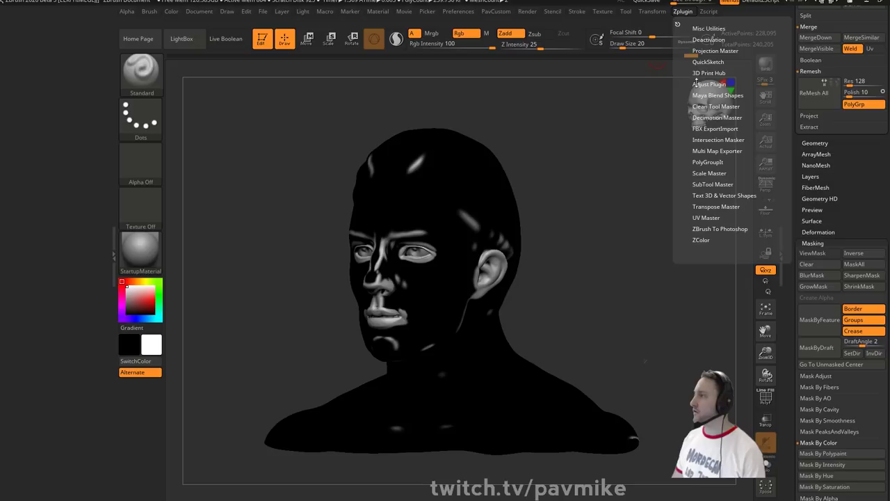
{"action": "left_click", "coordinate": [717, 151]}
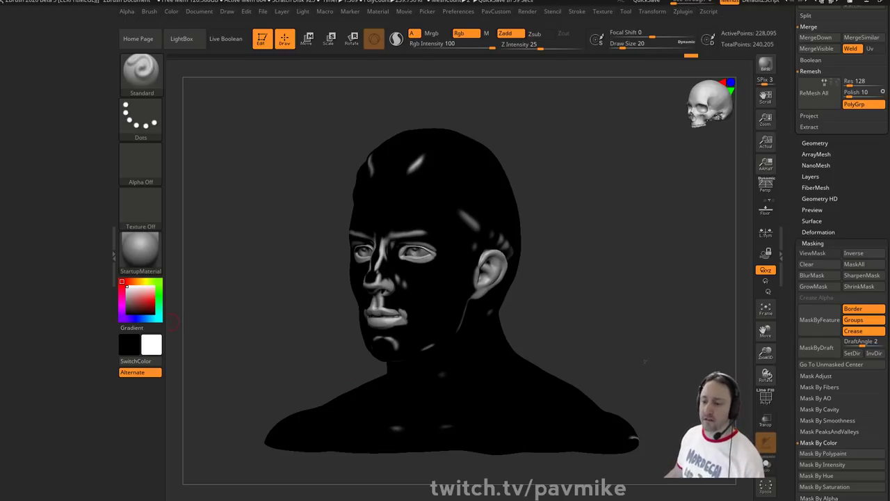
- Switch to the browser, copy the link of the "Livestream - ZBrush 2020 NEW FEATURES!" video, and return to ZBrush
{"action": "key", "text": "alt+Tab"}
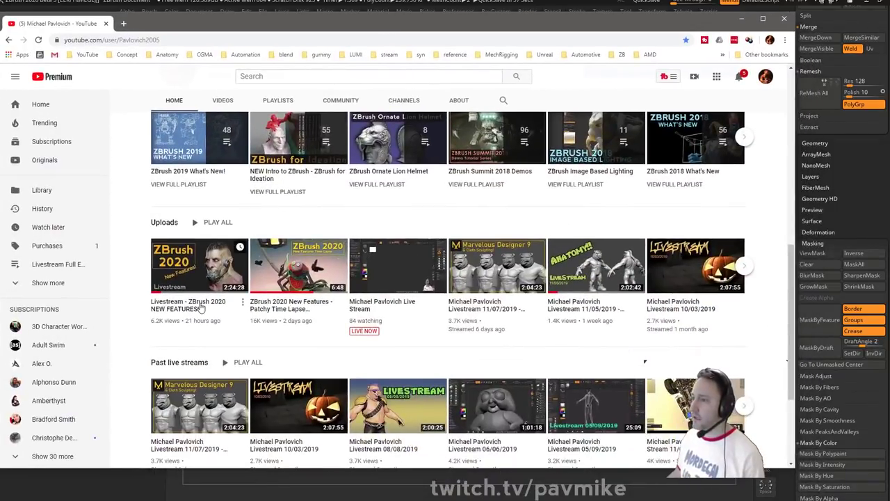
{"action": "right_click", "coordinate": [202, 302]}
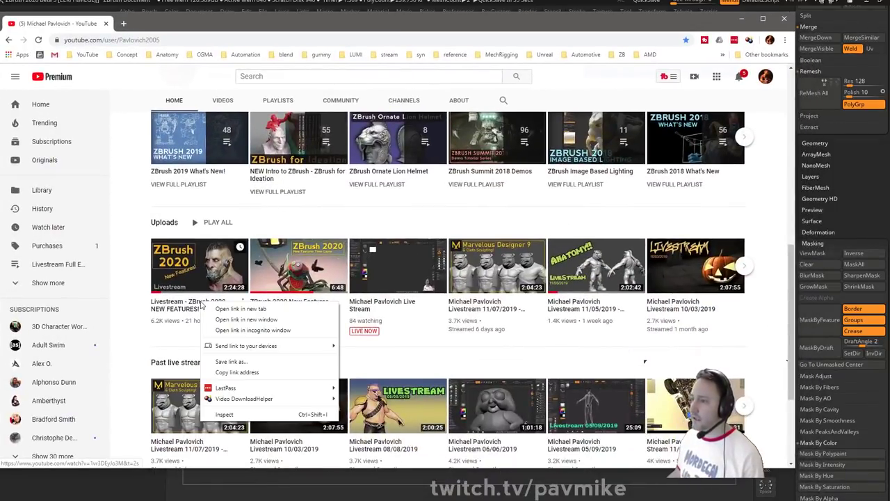
{"action": "left_click", "coordinate": [230, 371]}
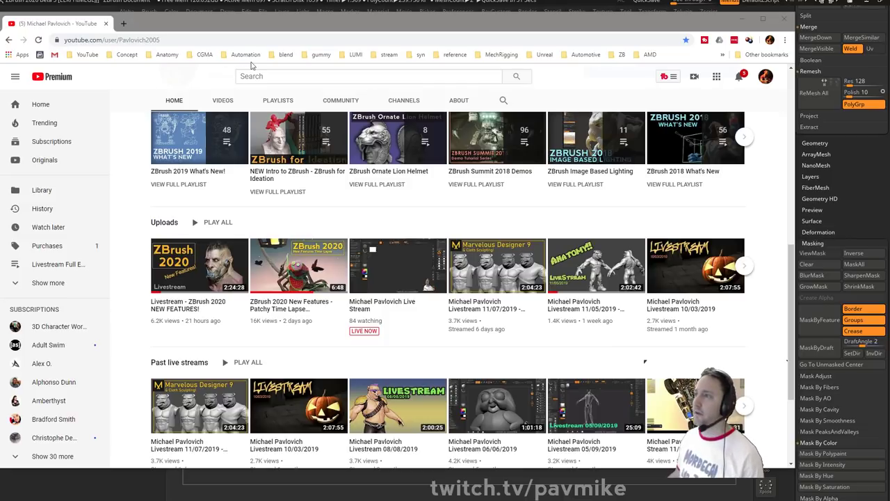
{"action": "left_click", "coordinate": [262, 7]}
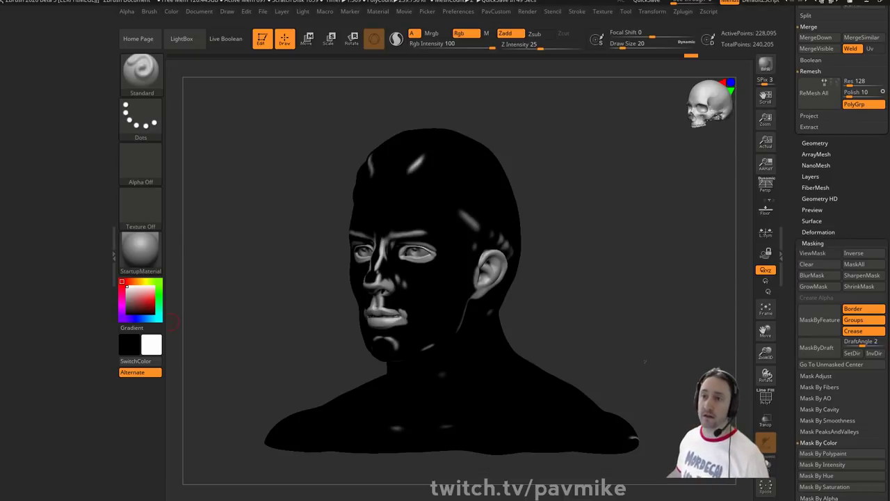
- Demonstrate the skull camera navigator by orbiting the head and snapping the view along its red, blue and green axes
{"action": "mouse_move", "coordinate": [696, 104]}
{"action": "left_mouse_down"}
{"action": "mouse_move", "coordinate": [622, 143]}
{"action": "mouse_move", "coordinate": [596, 121]}
{"action": "mouse_move", "coordinate": [576, 135]}
{"action": "mouse_move", "coordinate": [626, 174]}
{"action": "left_mouse_up"}
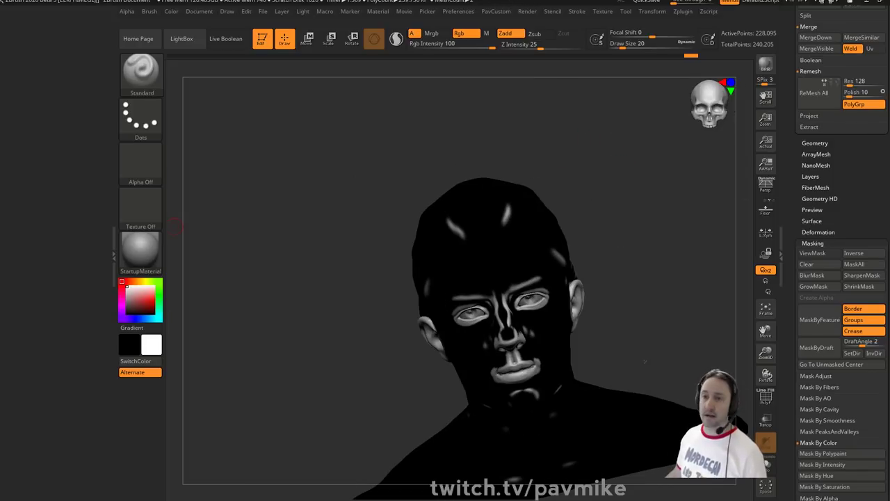
{"action": "left_click", "coordinate": [724, 84]}
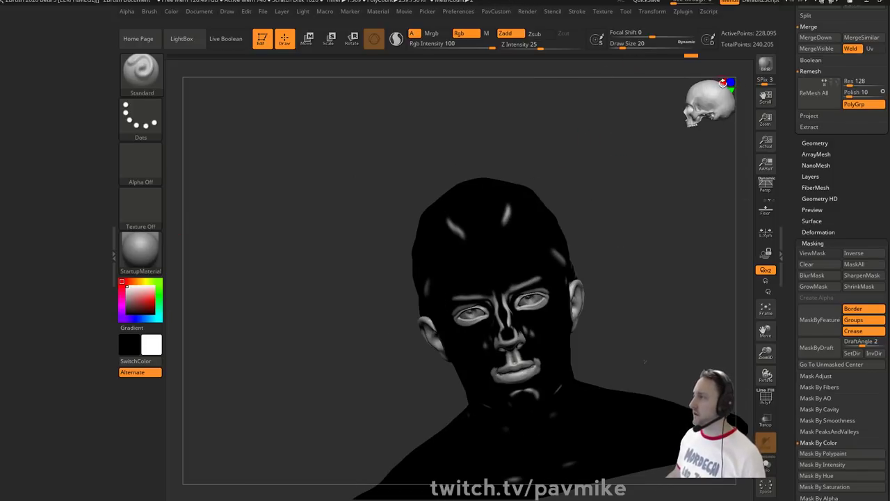
{"action": "left_click", "coordinate": [731, 83]}
{"action": "left_click", "coordinate": [731, 90]}
{"action": "left_click", "coordinate": [726, 84]}
{"action": "left_click", "coordinate": [731, 90]}
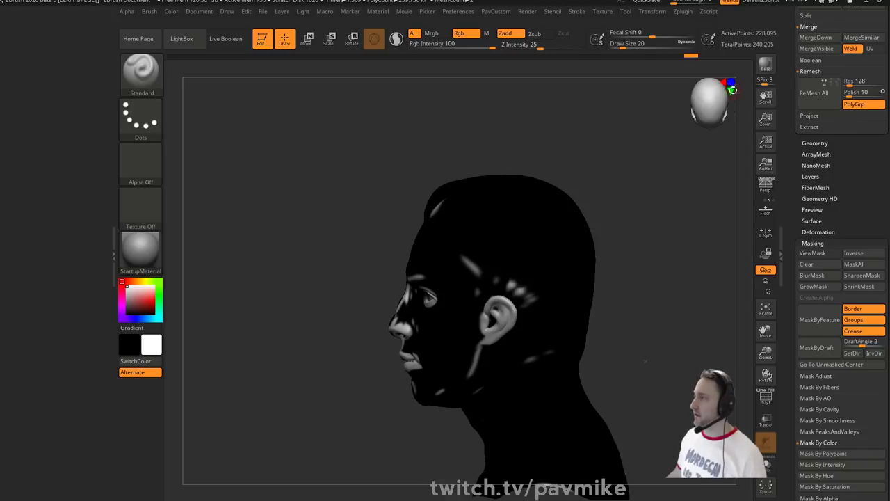
{"action": "left_click", "coordinate": [730, 83]}
{"action": "left_click_drag", "start_coordinate": [466, 140], "coordinate": [452, 136]}
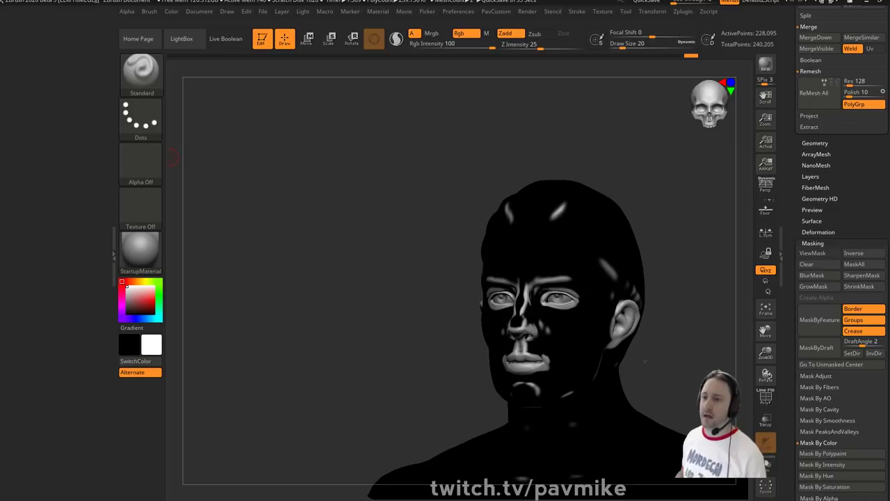
- Leave Edit mode, clear the canvas, switch to the SimpleBrush tool, and open the tool selection
{"action": "left_click_drag", "start_coordinate": [700, 185], "coordinate": [645, 191], "text": "shift"}
{"action": "left_click", "coordinate": [264, 47]}
{"action": "key", "text": "ctrl+n"}
{"action": "left_click_drag", "start_coordinate": [787, 198], "coordinate": [788, 445]}
{"action": "left_click", "coordinate": [820, 164]}
{"action": "left_click", "coordinate": [823, 132]}
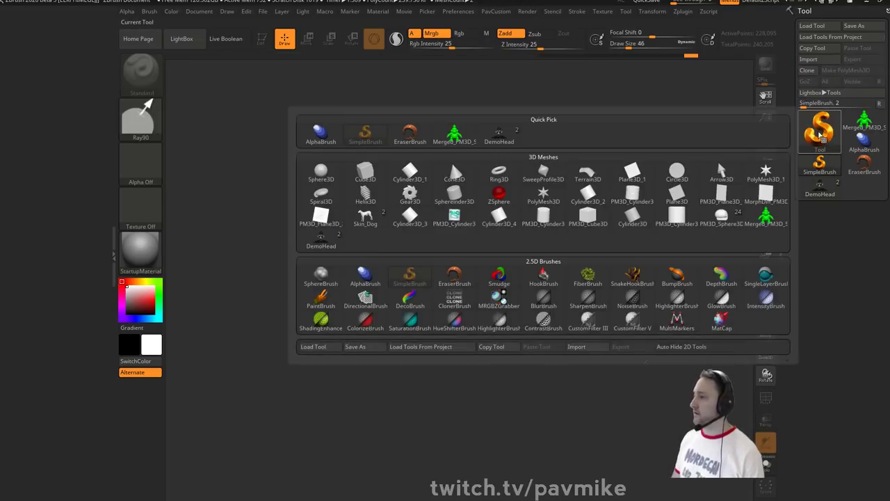
- Load DemoSoldier.ZTL from LightBox, draw it on the canvas in Edit mode, and turn on PolyFrame
{"action": "key", "text": "comma"}
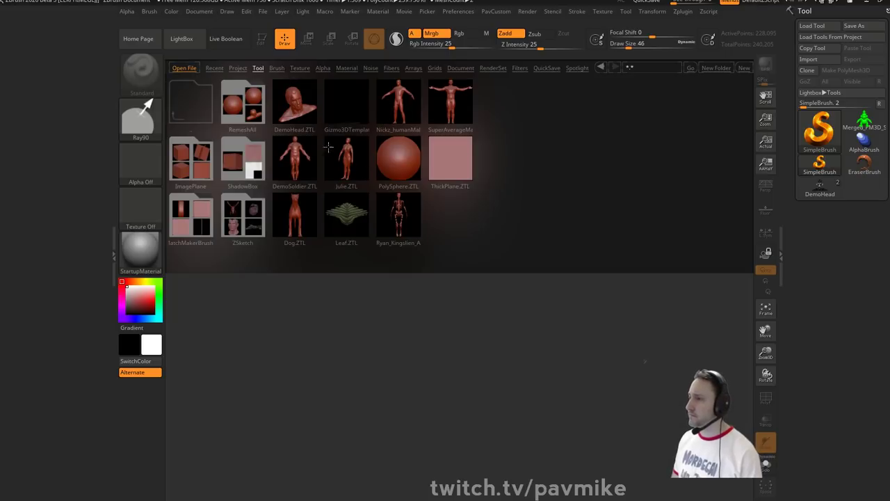
{"action": "double_click", "coordinate": [295, 159]}
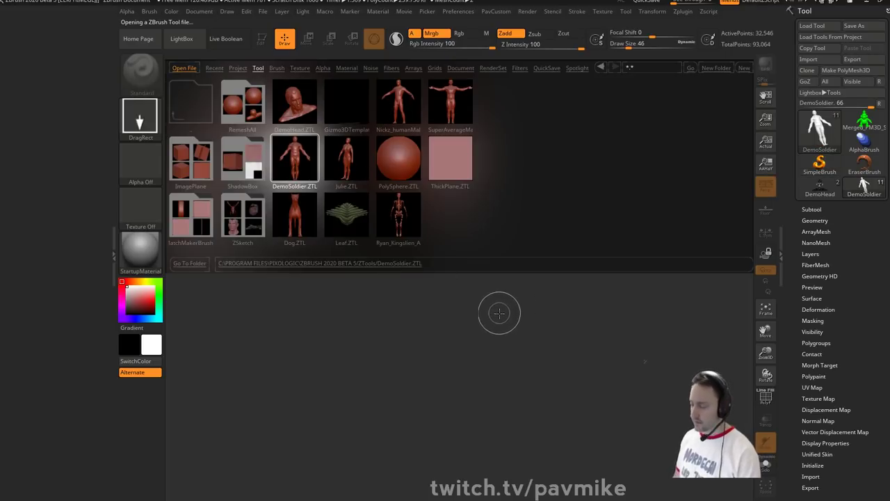
{"action": "mouse_move", "coordinate": [393, 289]}
{"action": "left_mouse_down"}
{"action": "mouse_move", "coordinate": [452, 362]}
{"action": "mouse_move", "coordinate": [487, 445]}
{"action": "left_mouse_up"}
{"action": "left_click", "coordinate": [262, 40]}
{"action": "right_click_drag", "start_coordinate": [647, 240], "coordinate": [651, 162], "text": "ctrl"}
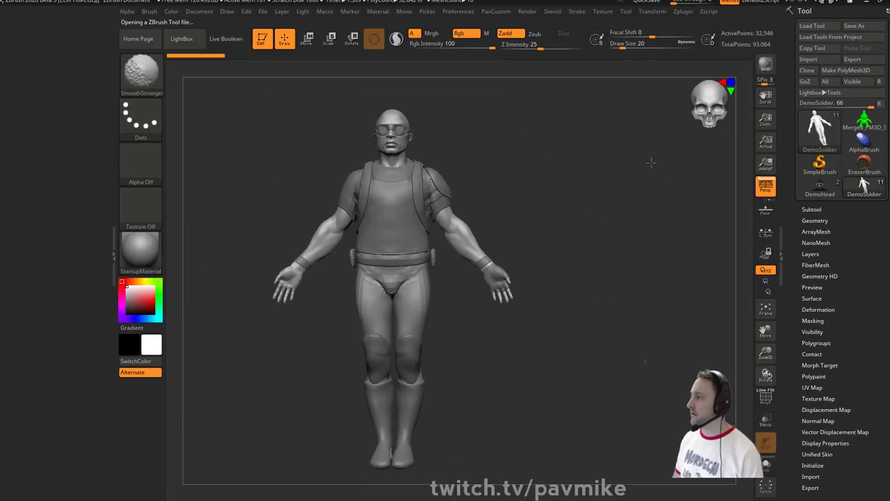
{"action": "left_click", "coordinate": [764, 398]}
{"action": "right_click_drag", "start_coordinate": [661, 318], "coordinate": [682, 320], "text": "alt"}
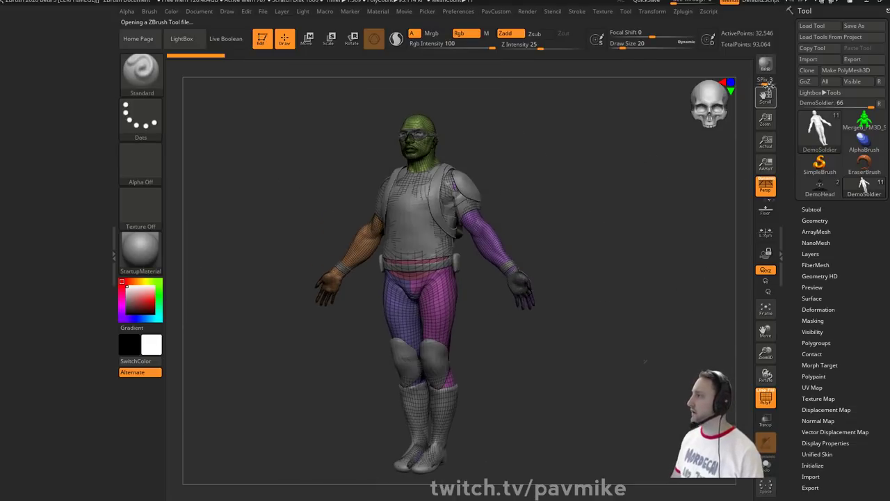
- Load the tool 003_BowserJRRefine002.ZTL from the BowserKids folder and view it at a three-quarter angle
{"action": "left_click", "coordinate": [811, 26]}
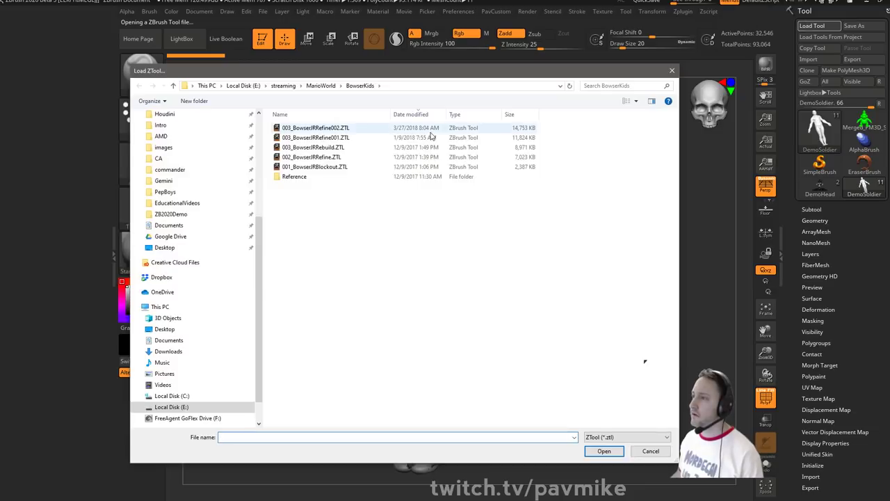
{"action": "double_click", "coordinate": [316, 127]}
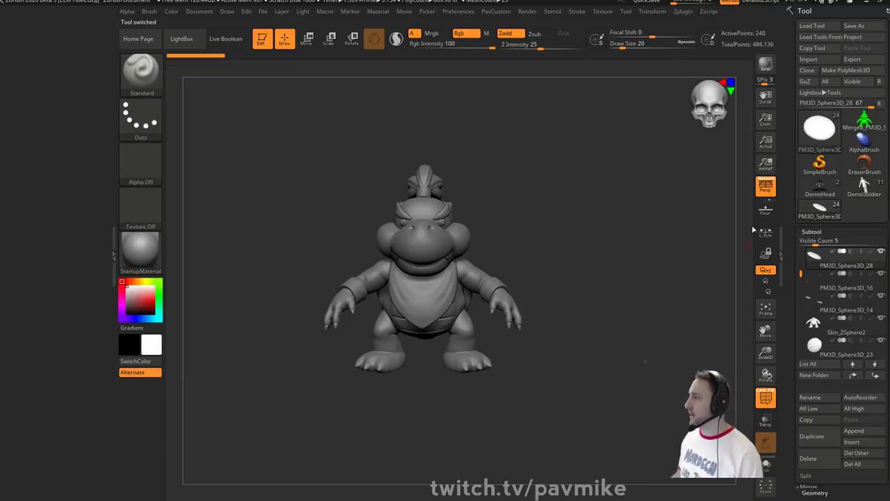
{"action": "left_click_drag", "start_coordinate": [730, 230], "coordinate": [594, 249]}
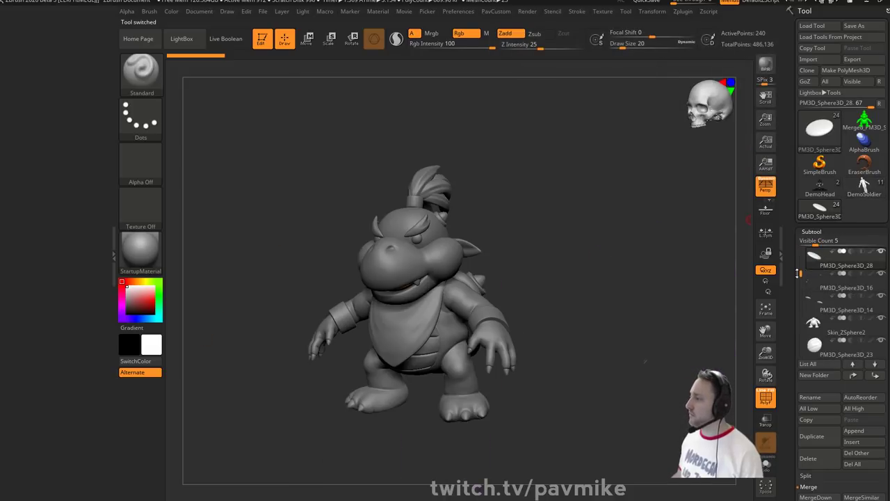
- Look through the loaded character's Subtool and Geometry settings
{"action": "left_click_drag", "start_coordinate": [787, 276], "coordinate": [790, 214]}
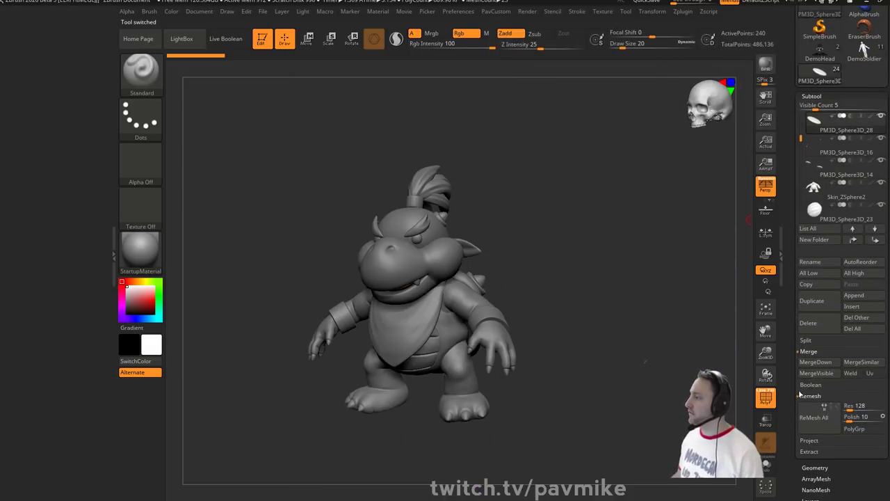
{"action": "left_click_drag", "start_coordinate": [782, 270], "coordinate": [780, 206]}
{"action": "left_click", "coordinate": [817, 335], "text": "shift"}
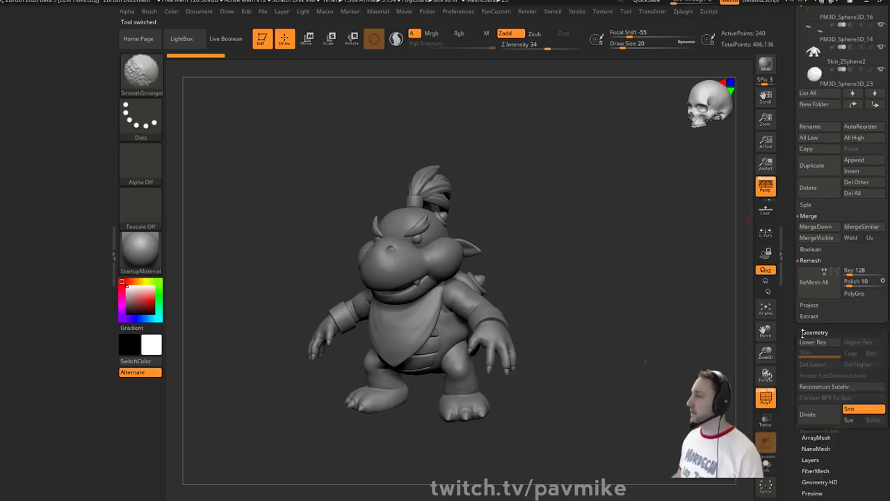
{"action": "left_click", "coordinate": [810, 332], "text": "shift"}
{"action": "left_click_drag", "start_coordinate": [607, 226], "coordinate": [606, 244], "text": "alt"}
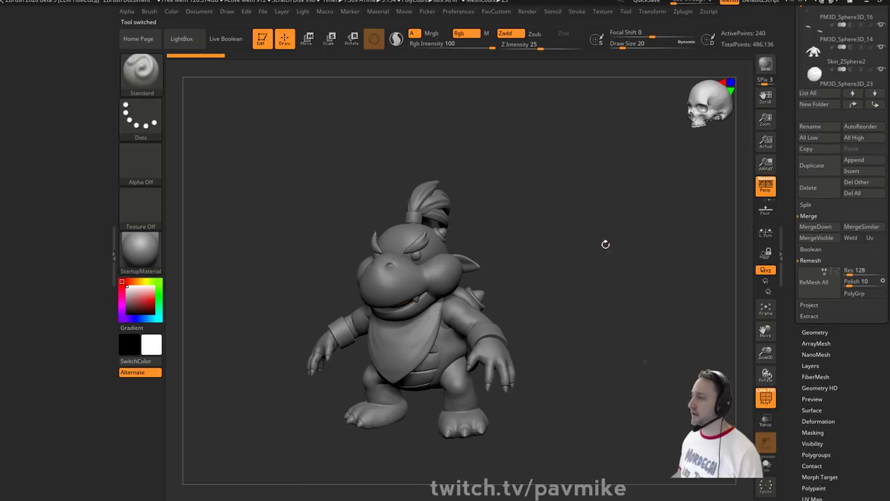
{"action": "left_click_drag", "start_coordinate": [794, 137], "coordinate": [791, 274]}
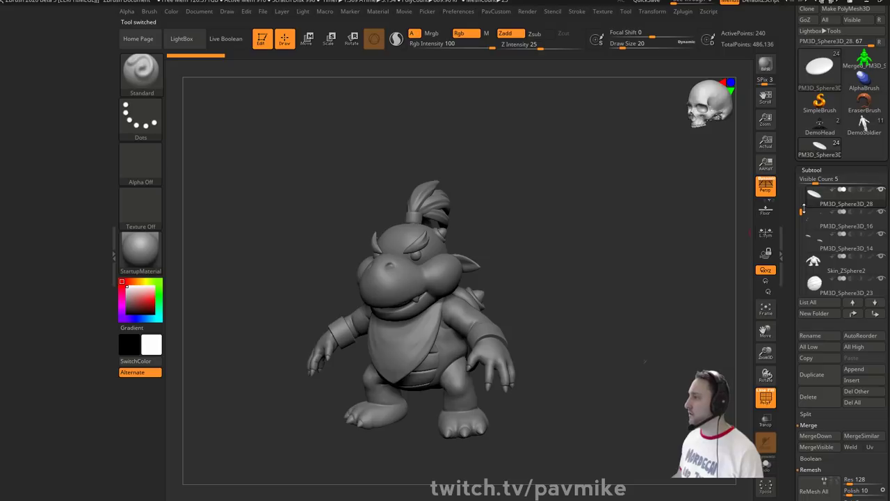
- Create a subtool folder named BowserFolder from 003_BowserJRRefine002 and add the 003_BowserJRRefine001 subtool to it
{"action": "left_click_drag", "start_coordinate": [802, 211], "coordinate": [800, 187]}
{"action": "left_click", "coordinate": [832, 204]}
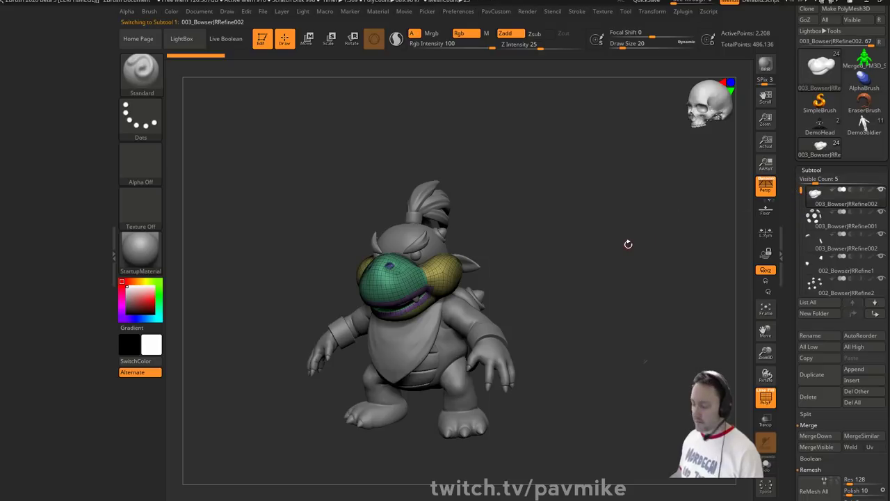
{"action": "key", "text": "ctrl+f"}
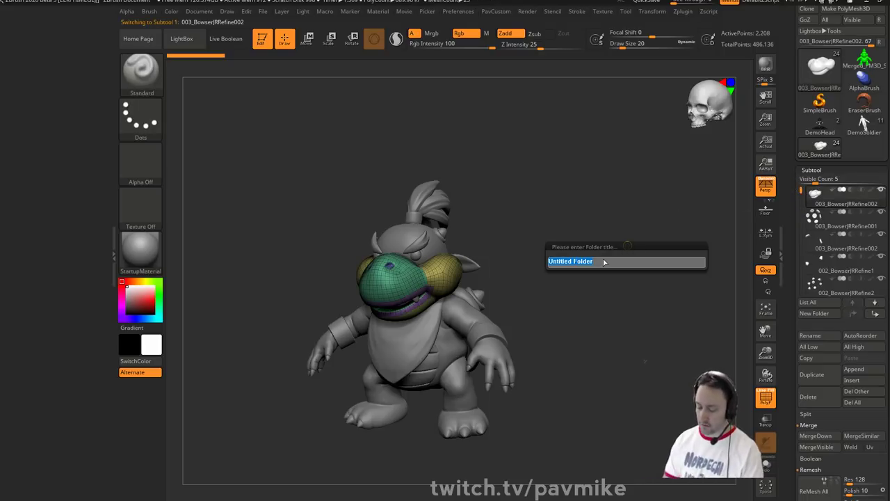
{"action": "type", "text": "Bow"}
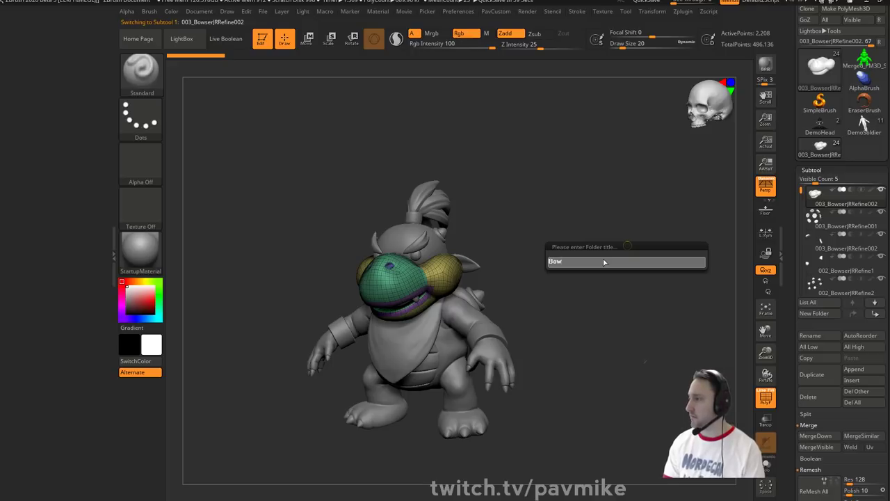
{"action": "type", "text": "serFolder"}
{"action": "key", "text": "Return"}
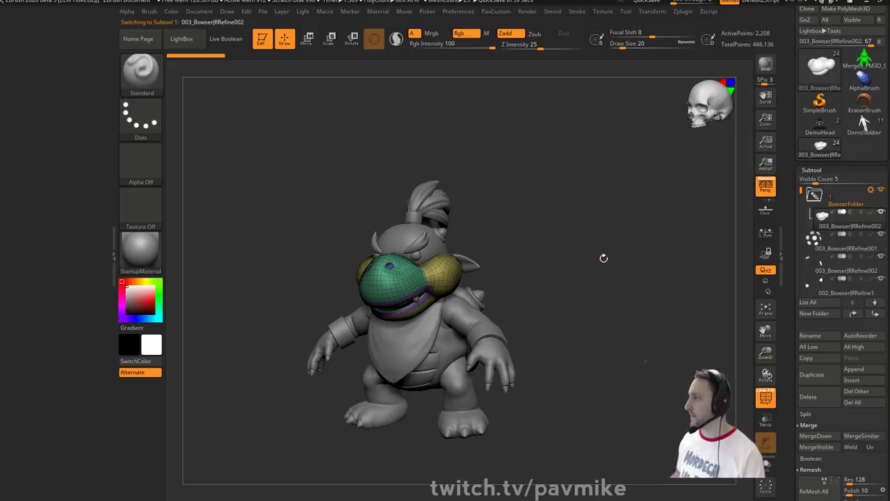
{"action": "left_click_drag", "start_coordinate": [846, 248], "coordinate": [844, 198]}
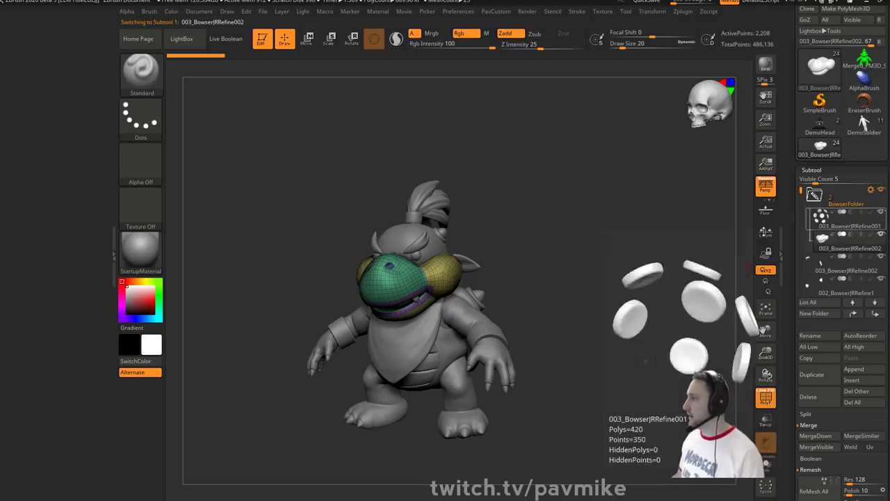
- Delete the BowserFolder folder while keeping its subtools in the list
{"action": "key", "text": "w"}
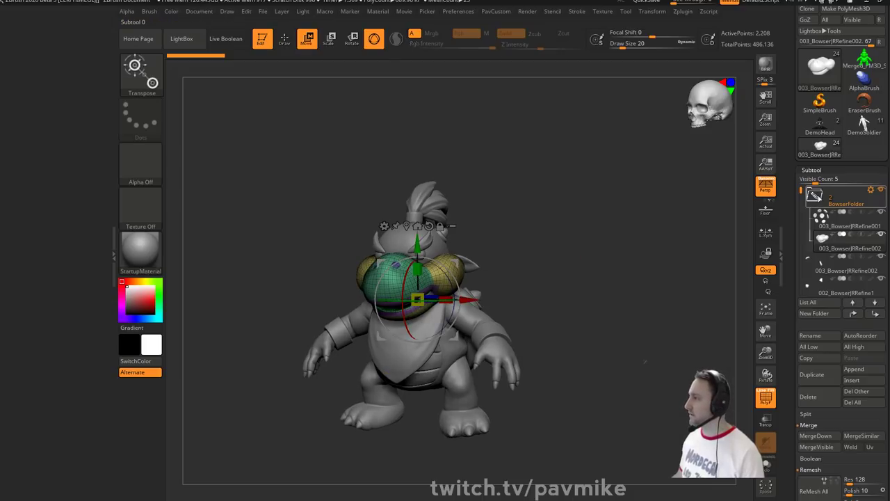
{"action": "left_click", "coordinate": [872, 190]}
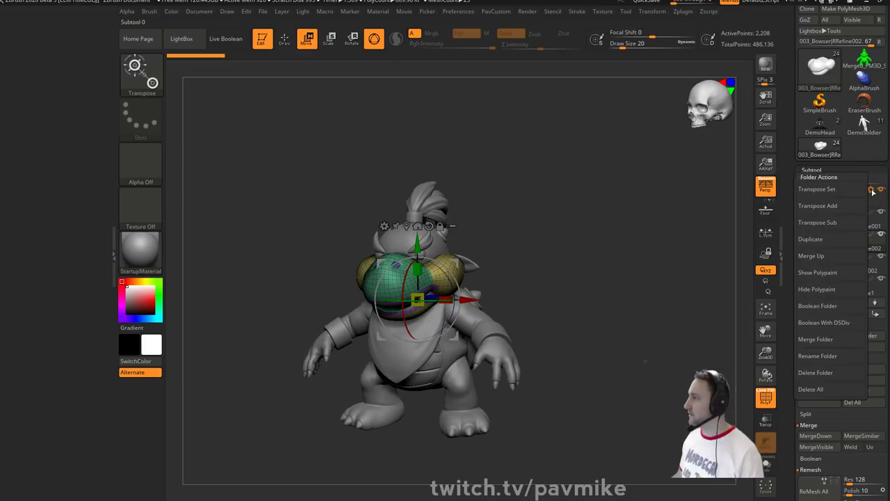
{"action": "left_click", "coordinate": [831, 373]}
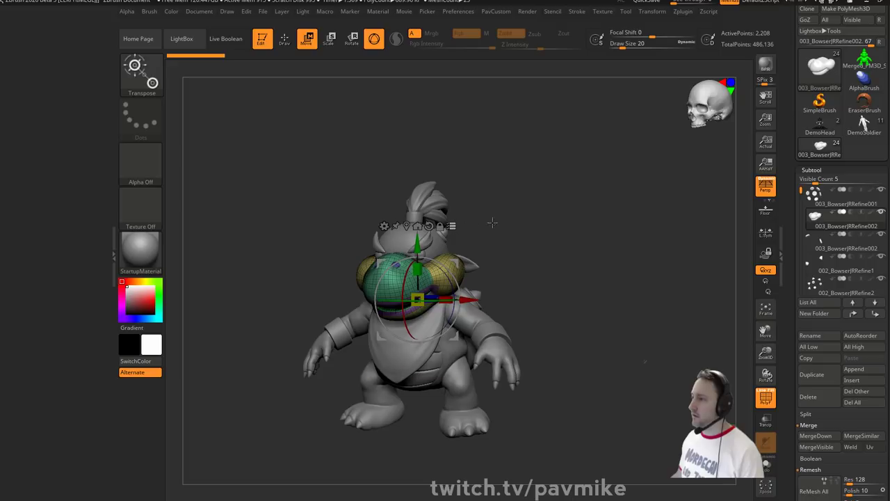
- Activate the character's subtools for multi-transpose and group them into a new folder named bowserJunior
{"action": "mouse_move", "coordinate": [491, 223]}
{"action": "left_mouse_down", "text": "shift"}
{"action": "mouse_move", "coordinate": [554, 213]}
{"action": "mouse_move", "coordinate": [570, 180]}
{"action": "left_mouse_up", "text": "shift"}
{"action": "left_click", "coordinate": [571, 180], "text": "ctrl+shift"}
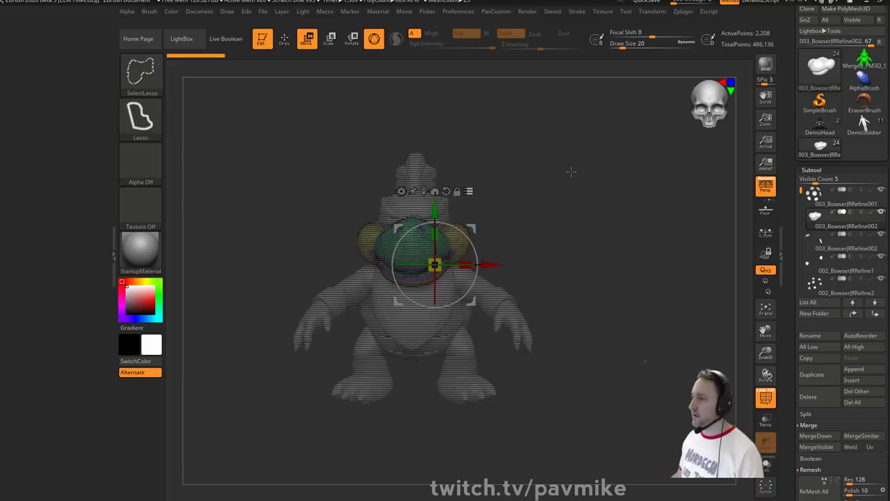
{"action": "left_click", "coordinate": [571, 172], "text": "ctrl+shift"}
{"action": "key", "text": "ctrl+f"}
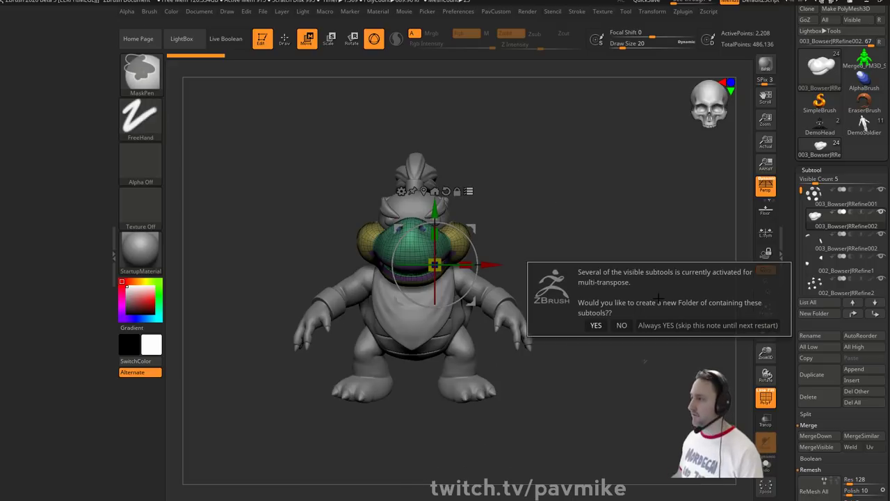
{"action": "left_click", "coordinate": [596, 325]}
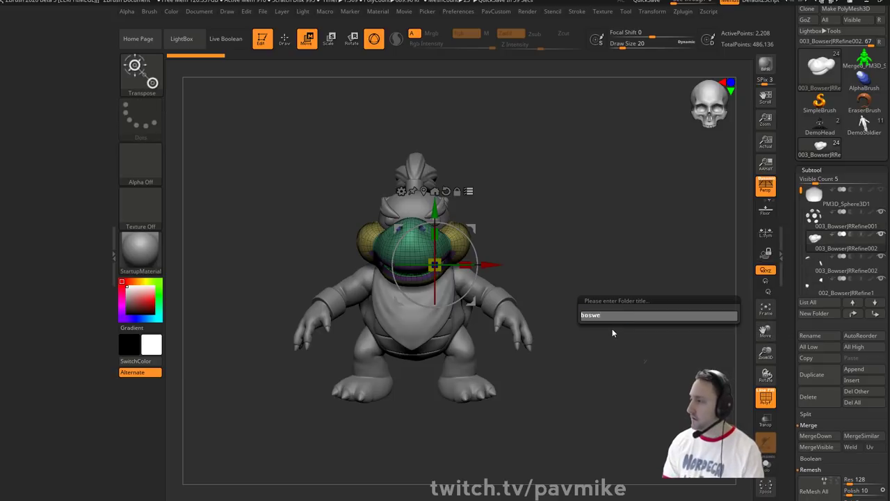
{"action": "type", "text": "bowserJu"}
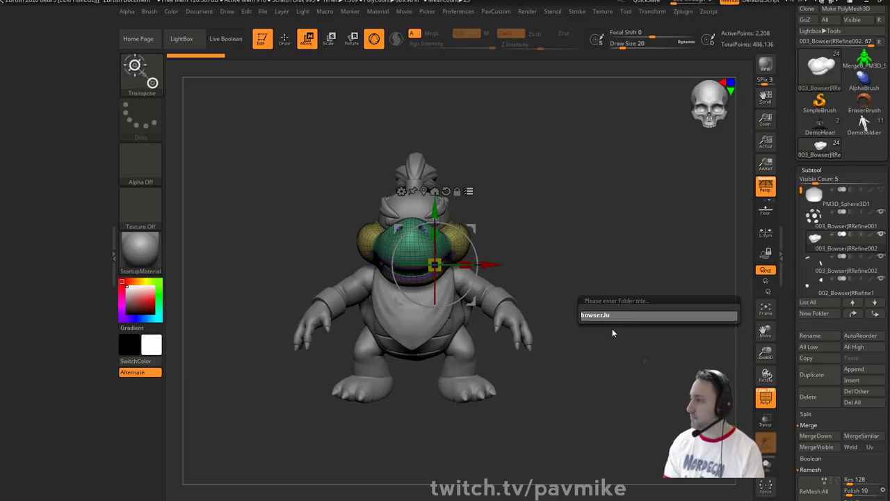
{"action": "type", "text": "nior"}
{"action": "key", "text": "Return"}
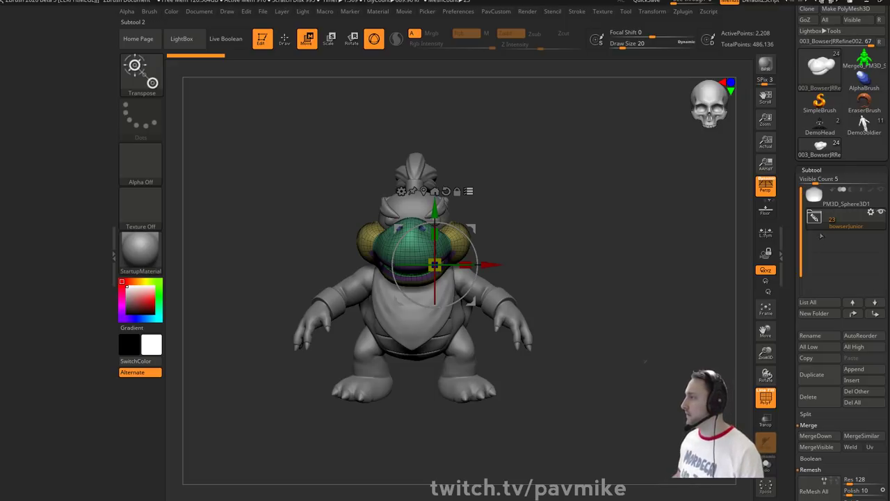
- Select the PM3D_Sphere3D1 subtool left outside and add it to the bowserJunior folder
{"action": "mouse_move", "coordinate": [808, 210]}
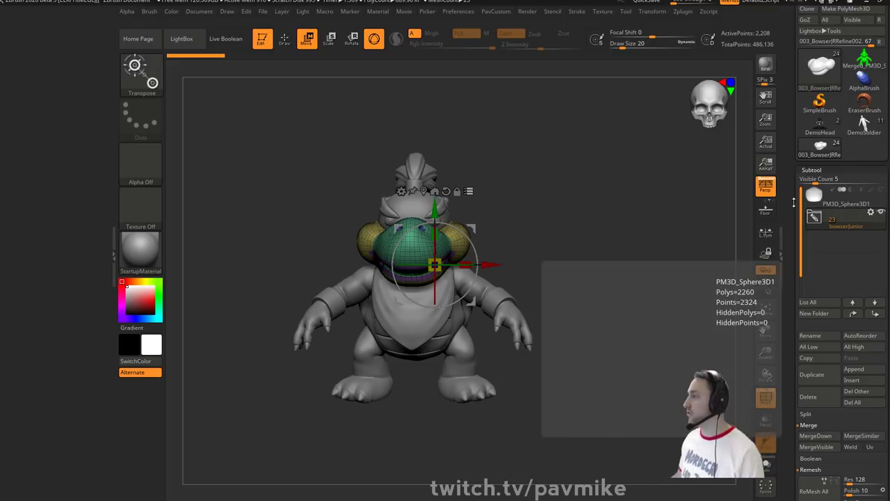
{"action": "left_click", "coordinate": [850, 204]}
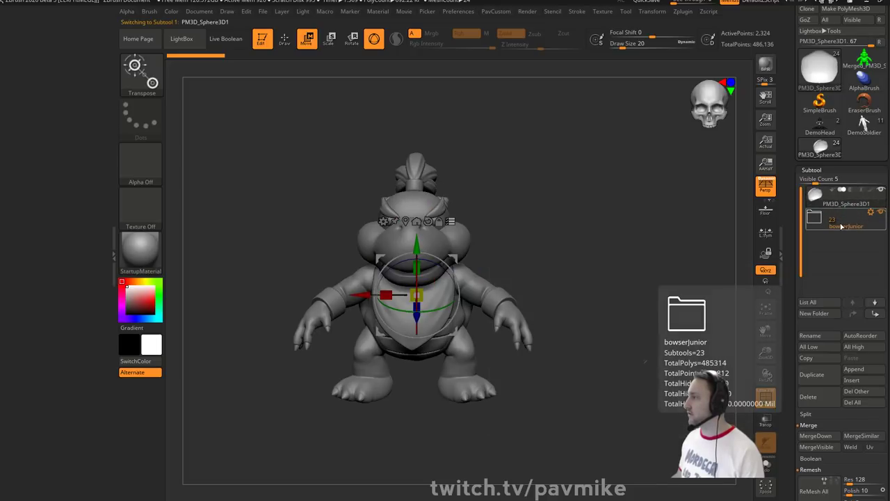
{"action": "left_click", "coordinate": [846, 227]}
{"action": "scroll", "coordinate": [844, 238], "scroll_direction": "down", "scroll_amount": 4}
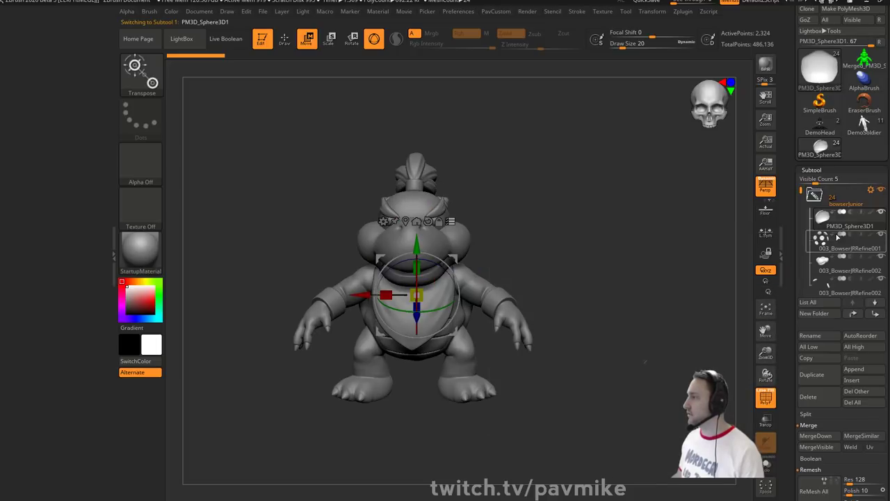
{"action": "left_click_drag", "start_coordinate": [800, 295], "coordinate": [791, 169]}
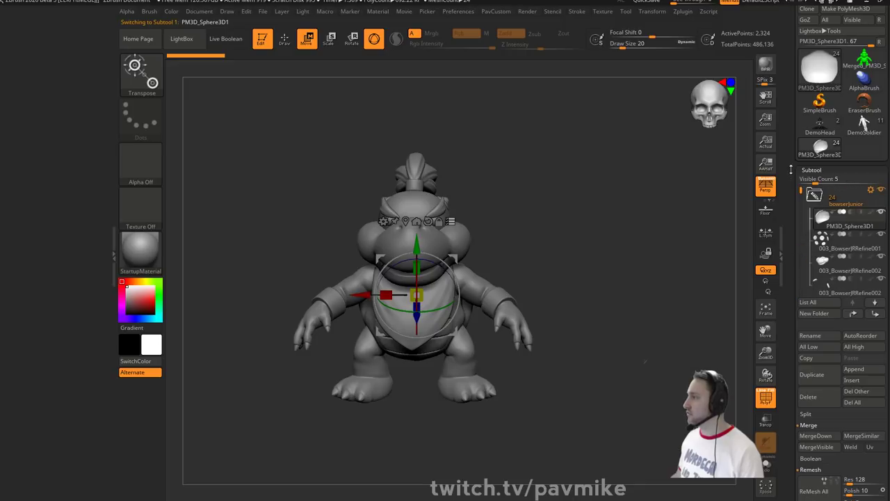
- Dock the Zplugin palette beside the canvas and copy the bowserJunior folder with SubTool Master
{"action": "left_click_drag", "start_coordinate": [534, 189], "coordinate": [525, 185]}
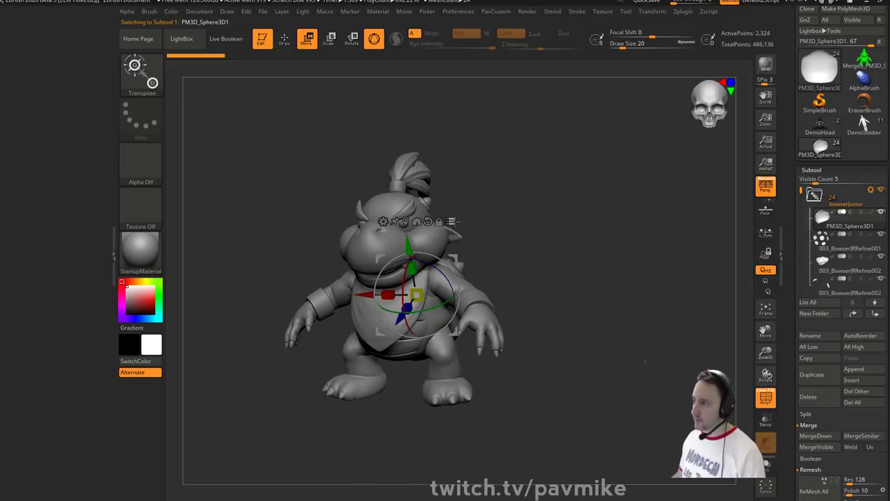
{"action": "left_click", "coordinate": [681, 12]}
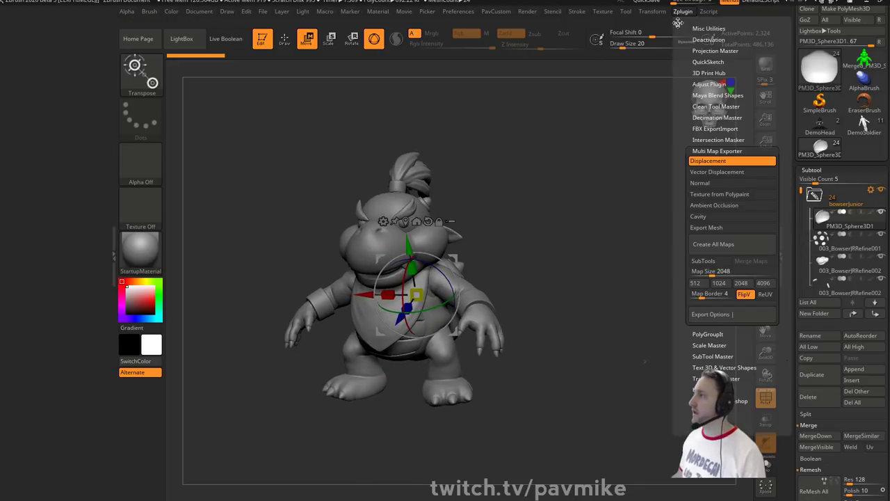
{"action": "left_click_drag", "start_coordinate": [678, 21], "coordinate": [93, 74]}
{"action": "left_click", "coordinate": [36, 144]}
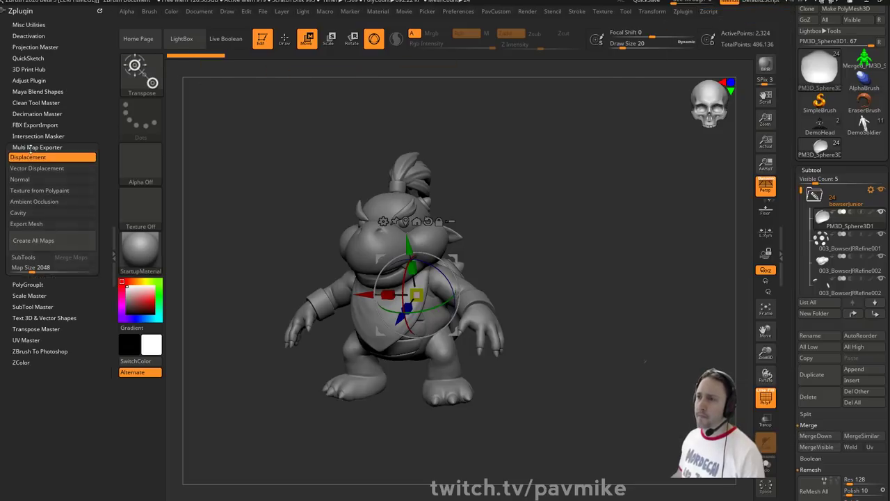
{"action": "left_click", "coordinate": [32, 180]}
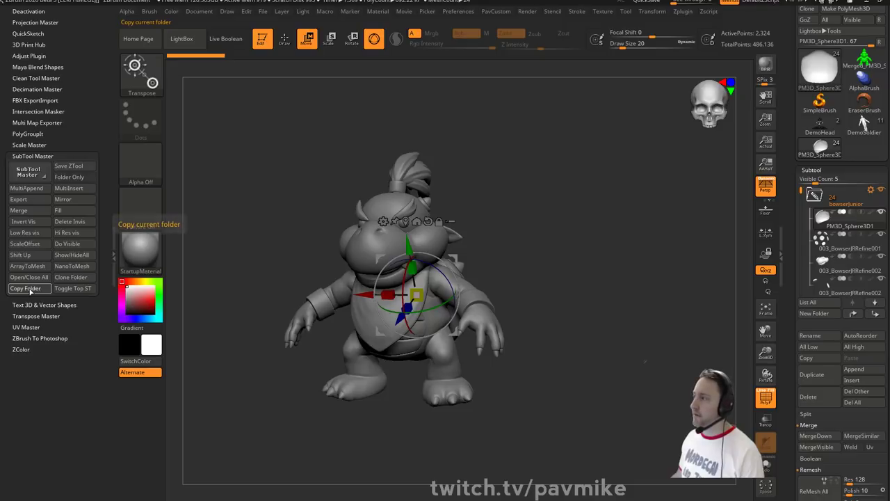
{"action": "left_click", "coordinate": [26, 287]}
- Switch to the DemoSoldier tool, paste the copied bowserJunior folder into it, and view the whole figure
{"action": "left_click", "coordinate": [864, 125]}
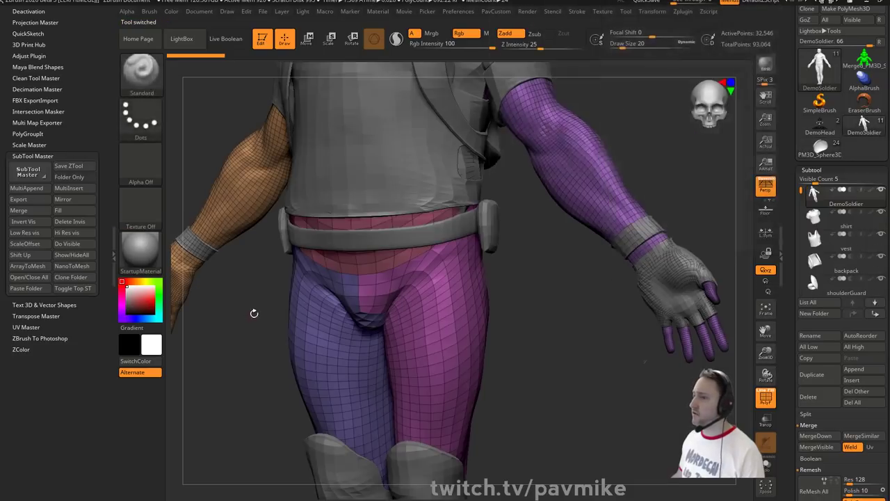
{"action": "left_click", "coordinate": [25, 288]}
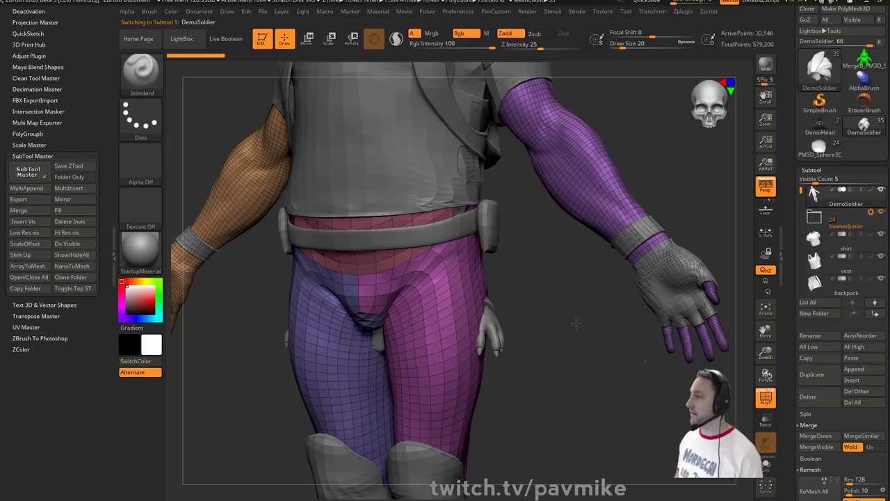
{"action": "mouse_move", "coordinate": [577, 322]}
{"action": "left_mouse_down", "text": "shift"}
{"action": "mouse_move", "coordinate": [554, 314]}
{"action": "mouse_move", "coordinate": [617, 246]}
{"action": "mouse_move", "coordinate": [656, 275]}
{"action": "mouse_move", "coordinate": [653, 269]}
{"action": "mouse_move", "coordinate": [715, 254]}
{"action": "left_mouse_up", "text": "shift"}
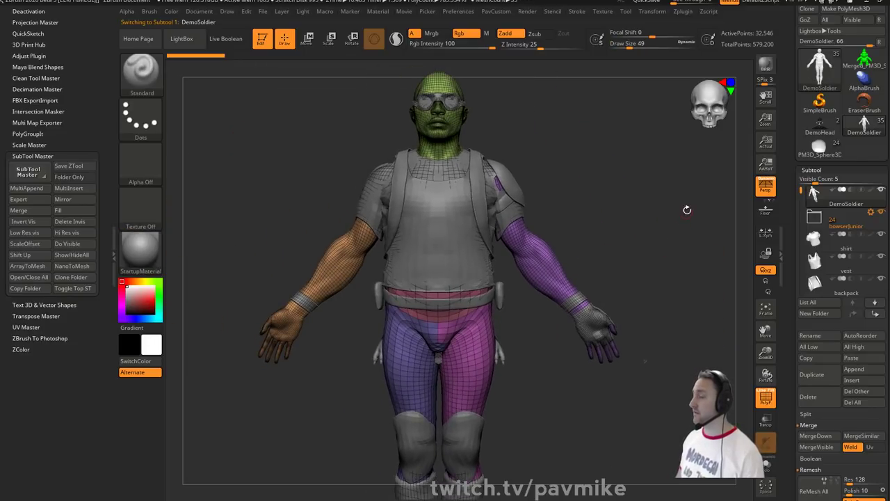
{"action": "mouse_move", "coordinate": [659, 226]}
{"action": "left_mouse_down"}
{"action": "mouse_move", "coordinate": [646, 243]}
{"action": "mouse_move", "coordinate": [655, 235]}
{"action": "left_mouse_up"}
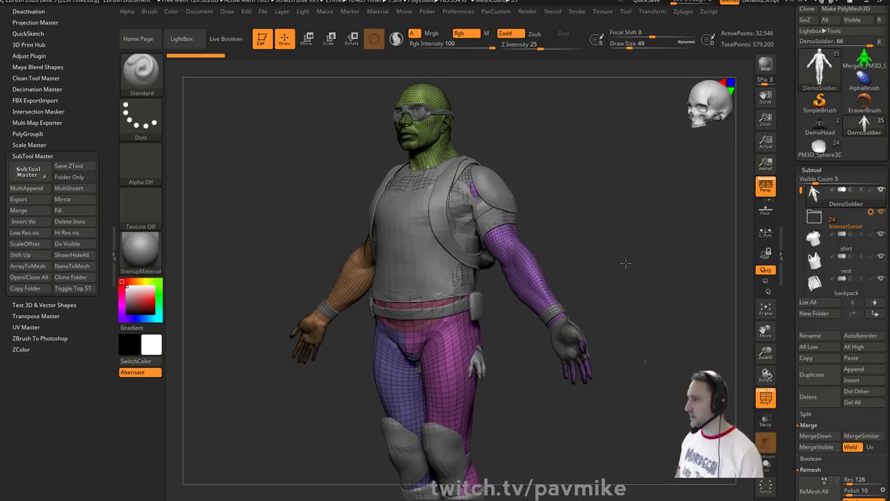
{"action": "left_click_drag", "start_coordinate": [626, 258], "coordinate": [700, 255]}
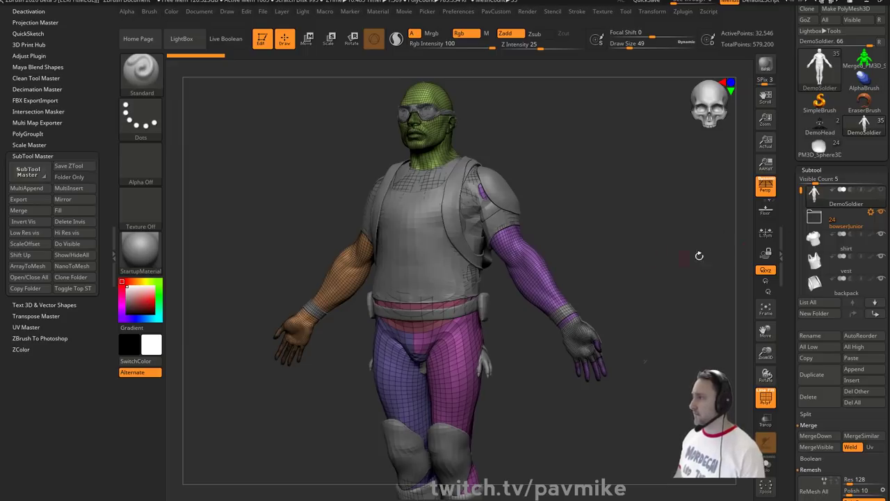
- Select the shirt subtool, move the bowserJunior folder above DemoSoldier, and apply Transpose Set to the folder
{"action": "left_click", "coordinate": [832, 246]}
{"action": "mouse_move", "coordinate": [659, 259]}
{"action": "left_mouse_down", "text": "shift"}
{"action": "mouse_move", "coordinate": [671, 266]}
{"action": "mouse_move", "coordinate": [632, 272]}
{"action": "mouse_move", "coordinate": [741, 257]}
{"action": "left_mouse_up", "text": "shift"}
{"action": "mouse_move", "coordinate": [673, 257]}
{"action": "left_mouse_down"}
{"action": "mouse_move", "coordinate": [697, 258]}
{"action": "mouse_move", "coordinate": [656, 260]}
{"action": "mouse_move", "coordinate": [678, 267]}
{"action": "mouse_move", "coordinate": [673, 255]}
{"action": "left_mouse_up"}
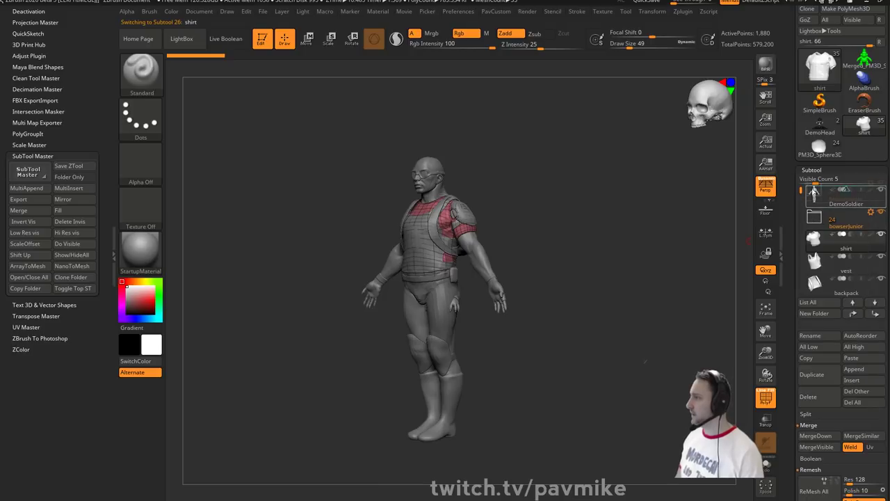
{"action": "left_click", "coordinate": [872, 192]}
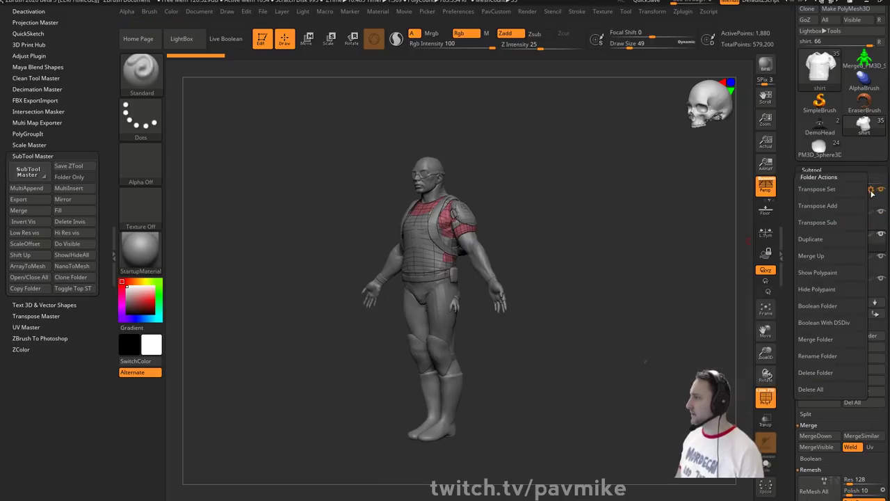
{"action": "left_click", "coordinate": [827, 188]}
- Move the bowserJunior folder's subtools down and forward so Bowser Jr. stands in front of the soldier's feet
{"action": "left_click_drag", "start_coordinate": [470, 259], "coordinate": [425, 364]}
{"action": "left_click_drag", "start_coordinate": [520, 349], "coordinate": [597, 363]}
{"action": "mouse_move", "coordinate": [595, 364]}
{"action": "left_mouse_down", "text": "alt"}
{"action": "mouse_move", "coordinate": [590, 266]}
{"action": "mouse_move", "coordinate": [589, 358]}
{"action": "left_mouse_up", "text": "alt"}
{"action": "left_click_drag", "start_coordinate": [657, 331], "coordinate": [622, 324], "text": "shift"}
{"action": "left_click_drag", "start_coordinate": [622, 323], "coordinate": [644, 134], "text": "alt"}
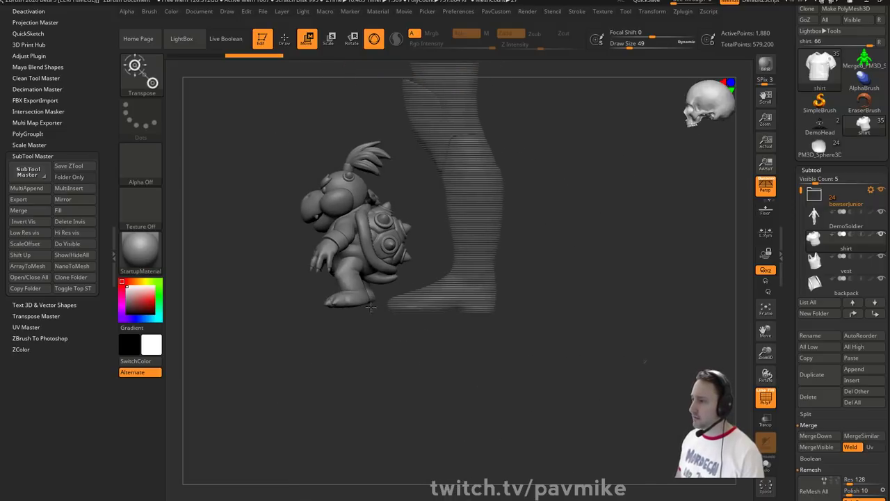
- Reposition the gizmo at Bowser Jr.'s feet, scale the folder's subtools up uniformly, and return to Draw mode
{"action": "left_click_drag", "start_coordinate": [359, 336], "coordinate": [542, 227], "text": "alt"}
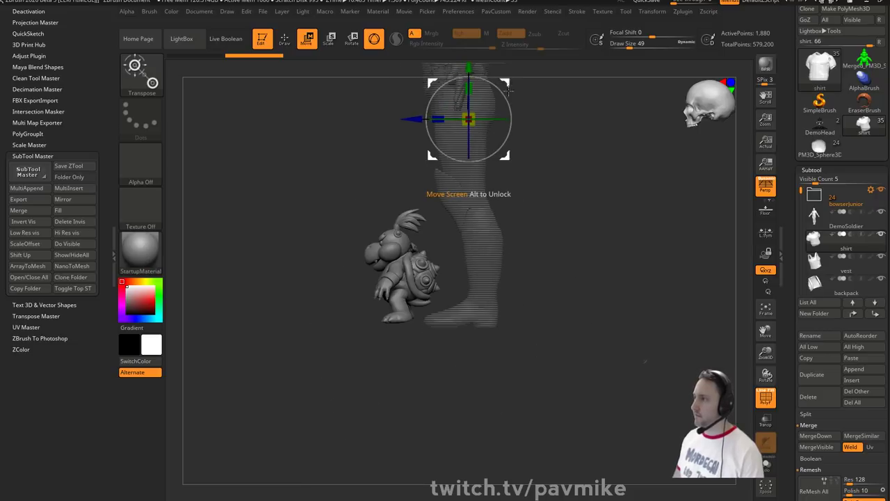
{"action": "left_click_drag", "start_coordinate": [507, 82], "coordinate": [437, 285], "text": "alt"}
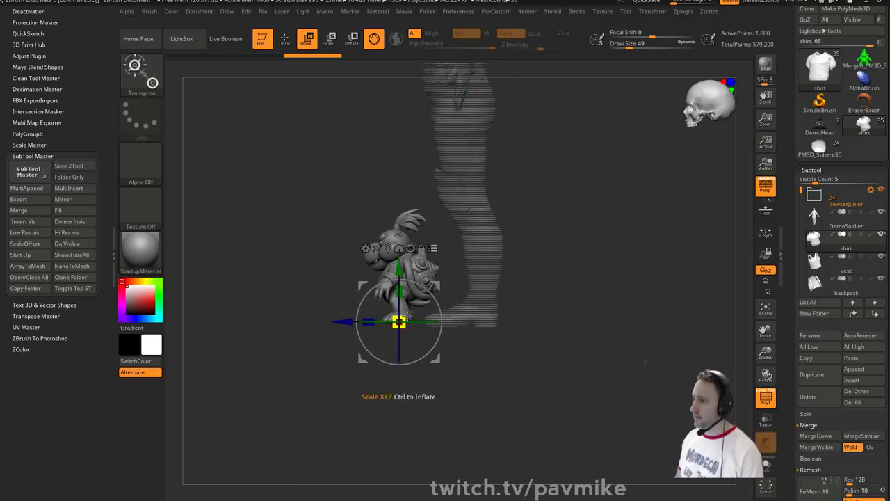
{"action": "left_click_drag", "start_coordinate": [399, 322], "coordinate": [603, 278]}
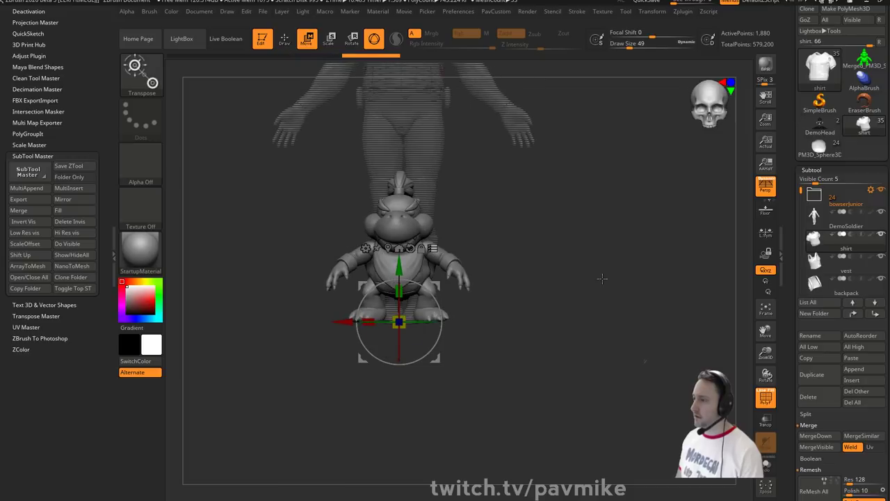
{"action": "mouse_move", "coordinate": [602, 210]}
{"action": "left_mouse_down", "text": "alt"}
{"action": "mouse_move", "coordinate": [622, 286]}
{"action": "mouse_move", "coordinate": [617, 272]}
{"action": "mouse_move", "coordinate": [614, 302]}
{"action": "mouse_move", "coordinate": [635, 232]}
{"action": "left_mouse_up", "text": "alt"}
{"action": "key", "text": "q"}
{"action": "key", "text": "w"}
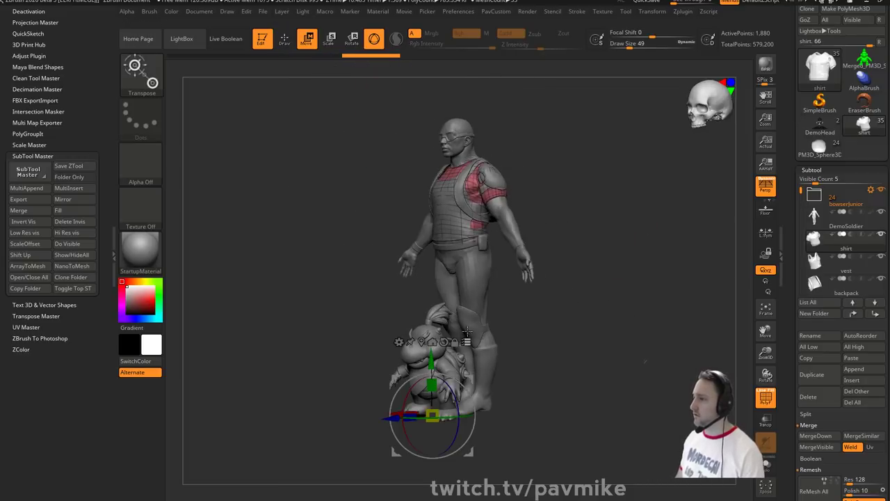
{"action": "mouse_move", "coordinate": [588, 288]}
{"action": "left_mouse_down"}
{"action": "mouse_move", "coordinate": [645, 288]}
{"action": "mouse_move", "coordinate": [614, 302]}
{"action": "mouse_move", "coordinate": [649, 289]}
{"action": "left_mouse_up"}
{"action": "key", "text": "q"}
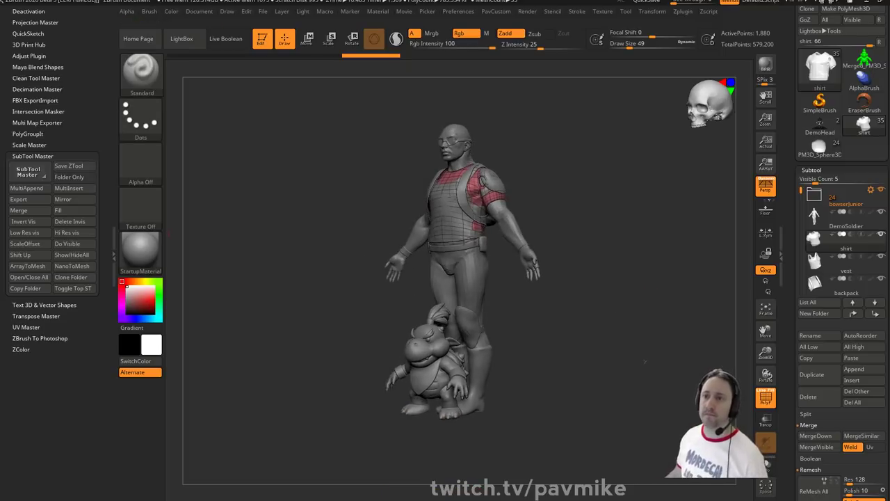
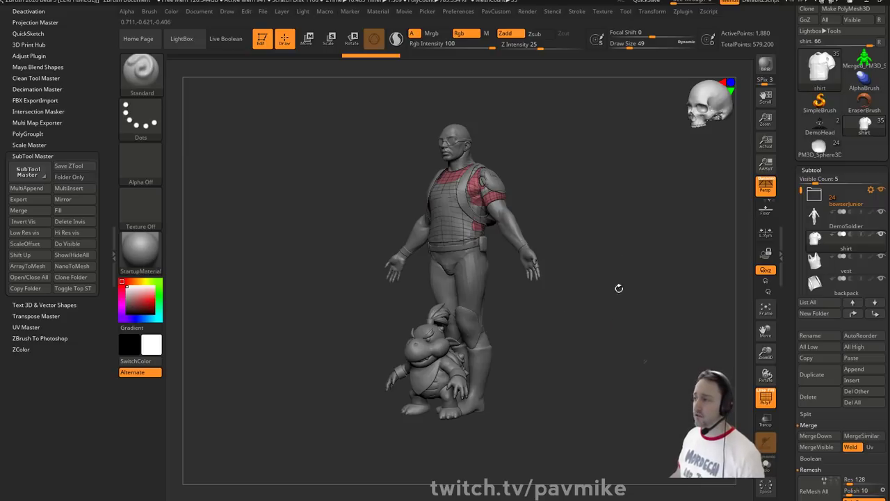
- Collapse the SubTool Master plugin and expand the Clean Tool Master plugin's options
{"action": "left_click_drag", "start_coordinate": [624, 227], "coordinate": [637, 233], "text": "shift"}
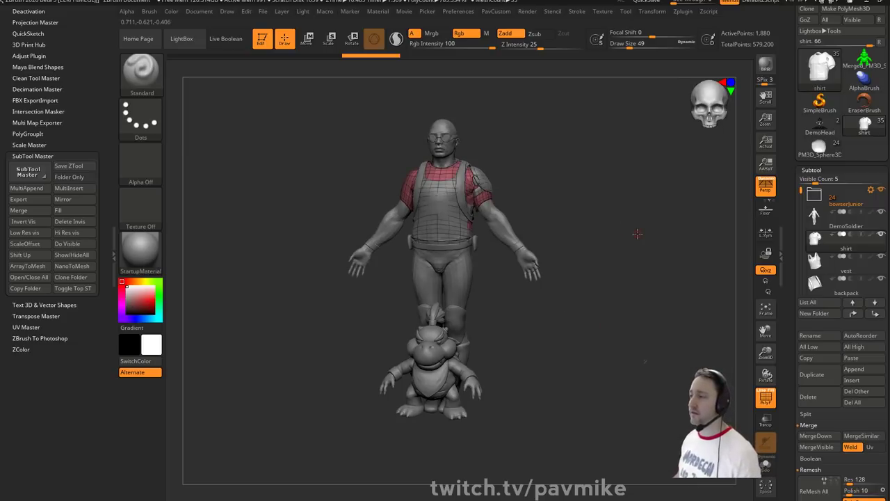
{"action": "key", "text": "s"}
{"action": "mouse_move", "coordinate": [612, 217]}
{"action": "left_mouse_down"}
{"action": "mouse_move", "coordinate": [634, 220]}
{"action": "mouse_move", "coordinate": [608, 227]}
{"action": "mouse_move", "coordinate": [615, 241]}
{"action": "mouse_move", "coordinate": [629, 239]}
{"action": "left_mouse_up"}
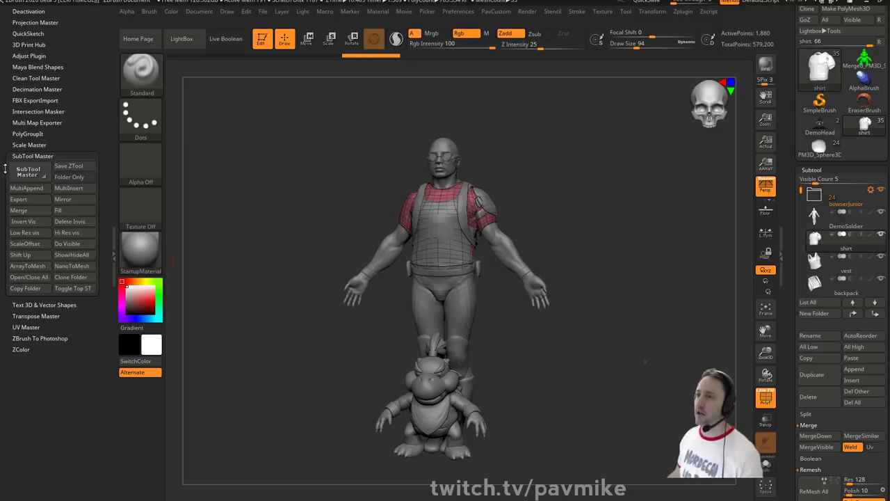
{"action": "left_click", "coordinate": [29, 155]}
{"action": "left_click_drag", "start_coordinate": [83, 82], "coordinate": [86, 107]}
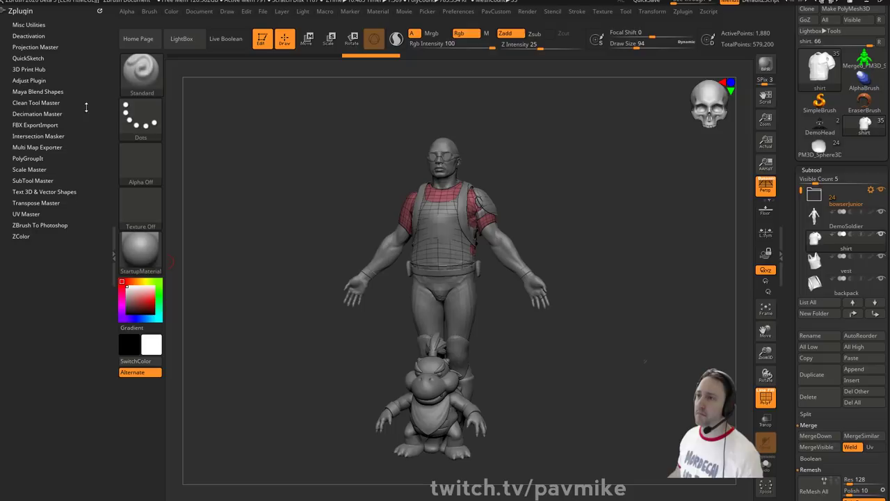
{"action": "left_click", "coordinate": [35, 102]}
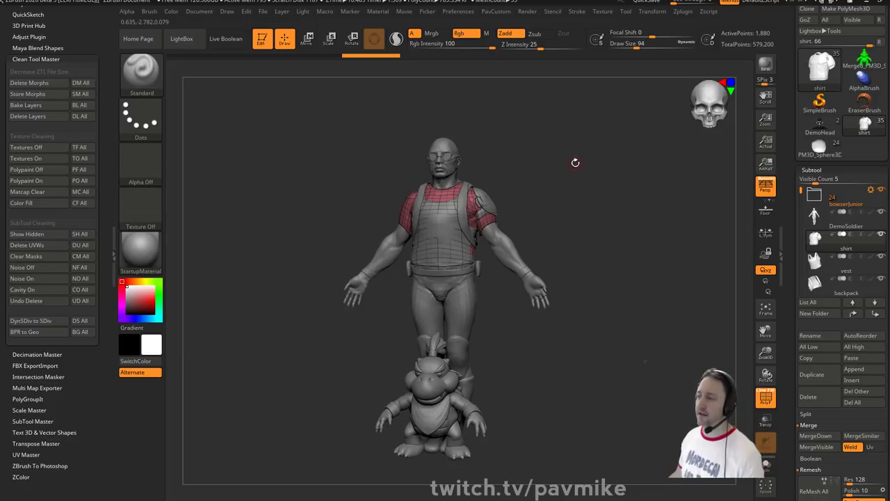
- Set the brush's Draw Size to 116
{"action": "left_click_drag", "start_coordinate": [575, 161], "coordinate": [383, 252]}
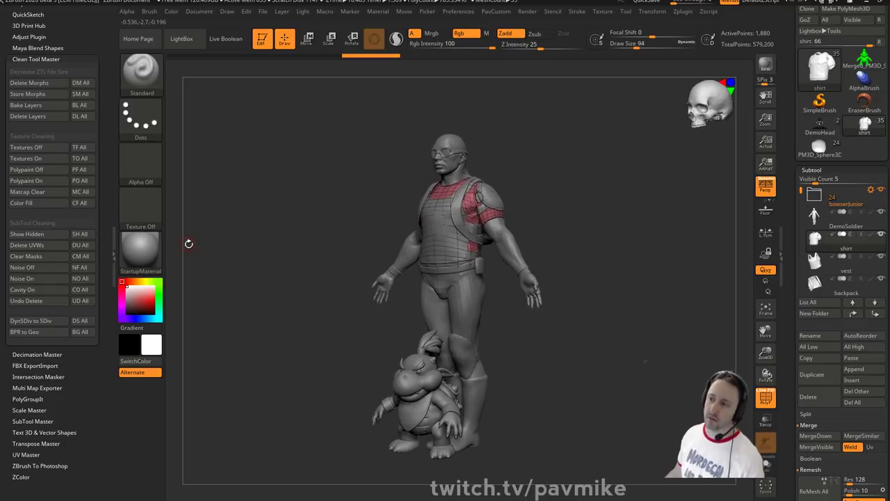
{"action": "left_click_drag", "start_coordinate": [362, 182], "coordinate": [548, 189]}
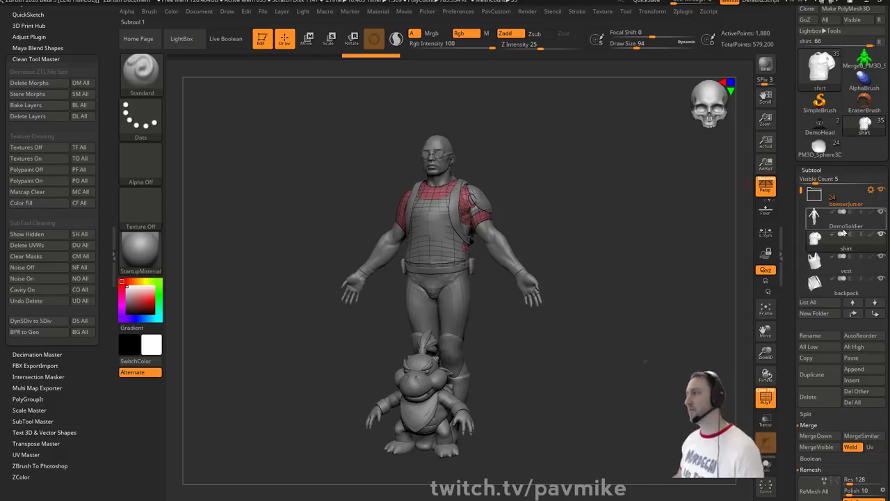
{"action": "left_click_drag", "start_coordinate": [624, 221], "coordinate": [656, 248]}
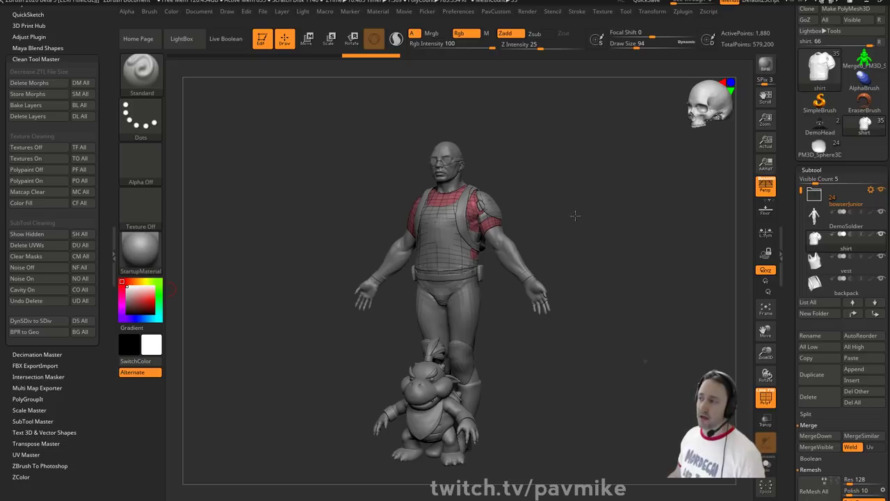
{"action": "left_click_drag", "start_coordinate": [573, 209], "coordinate": [577, 216]}
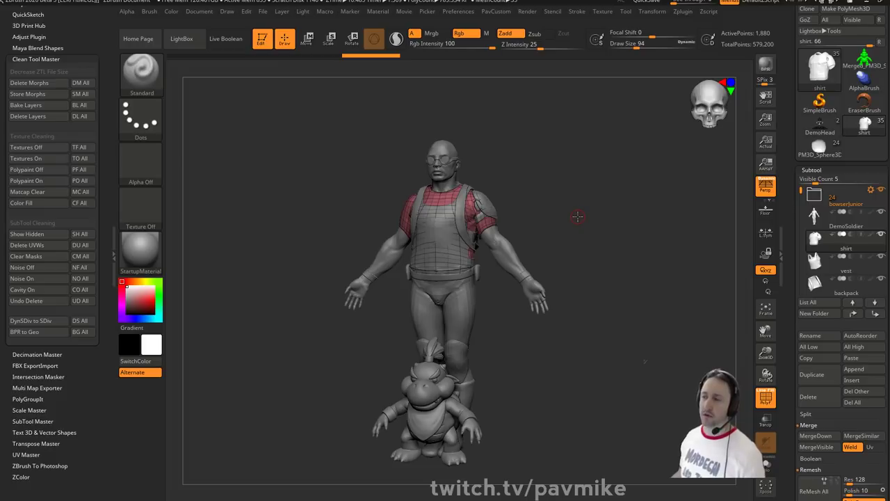
{"action": "key", "text": "s"}
{"action": "mouse_move", "coordinate": [553, 203]}
{"action": "left_mouse_down"}
{"action": "mouse_move", "coordinate": [586, 198]}
{"action": "mouse_move", "coordinate": [560, 204]}
{"action": "left_mouse_up"}
{"action": "key", "text": "s"}
{"action": "left_click", "coordinate": [578, 197]}
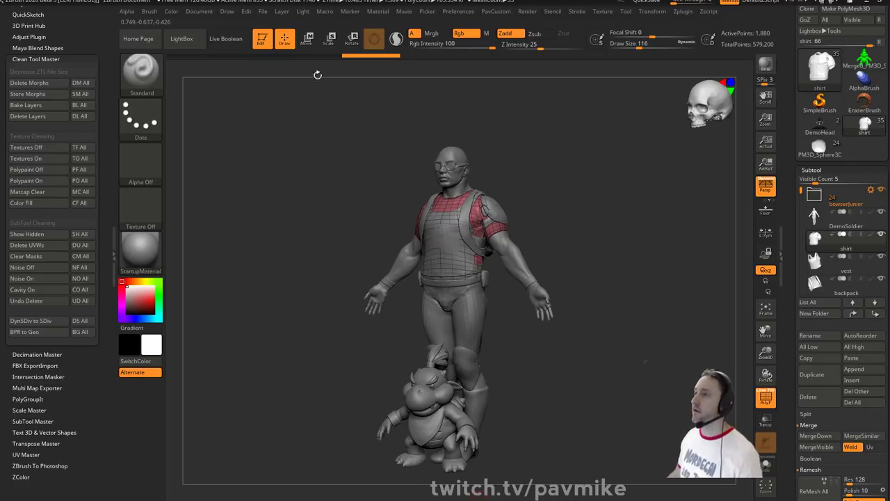
- Measure the shirt subtool's surface area with the Return Surface Area macro
{"action": "left_click", "coordinate": [325, 12]}
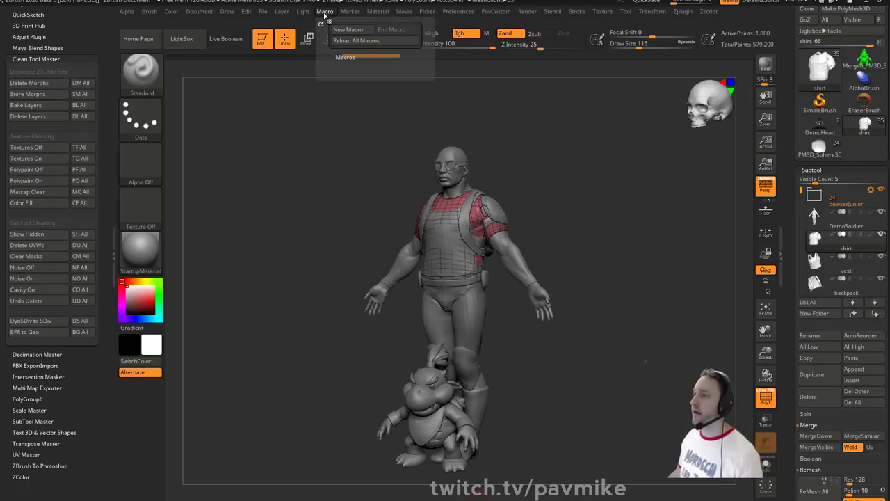
{"action": "left_click", "coordinate": [341, 57]}
{"action": "left_click", "coordinate": [367, 154]}
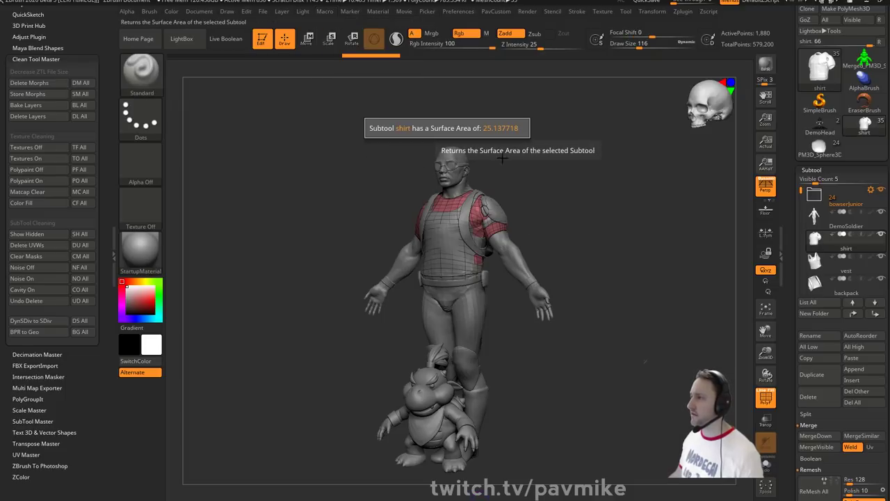
- Select Bowser Jr.'s muzzle subtool and try to measure it with the Return Surface Area macro
{"action": "left_click", "coordinate": [428, 404], "text": "alt"}
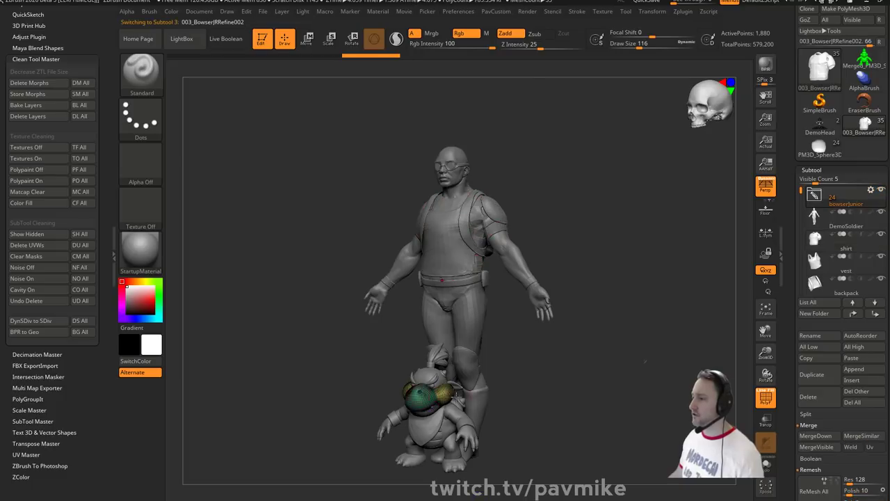
{"action": "left_click_drag", "start_coordinate": [553, 394], "coordinate": [598, 260], "text": "alt"}
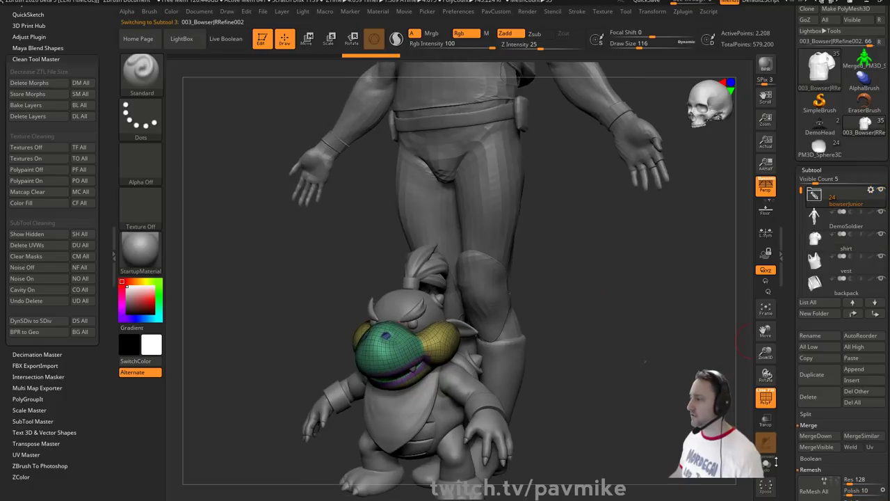
{"action": "left_click", "coordinate": [769, 468]}
{"action": "left_click", "coordinate": [768, 466]}
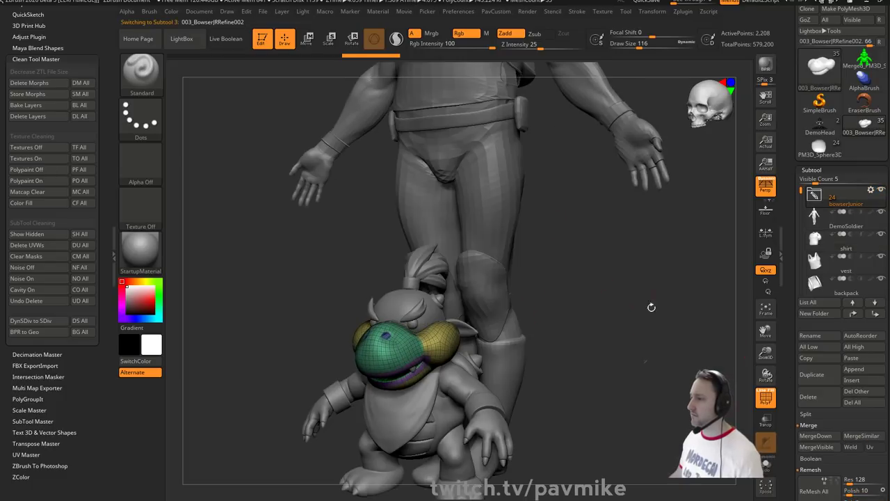
{"action": "left_click", "coordinate": [321, 12]}
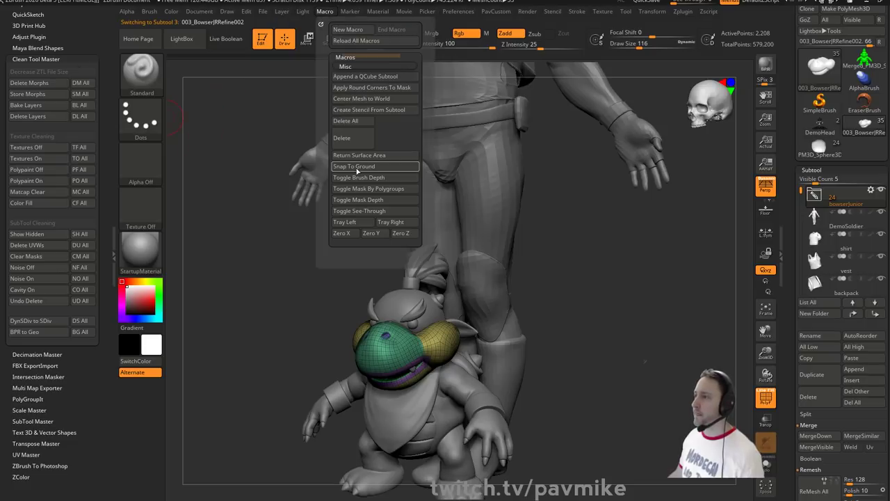
{"action": "left_click", "coordinate": [356, 157]}
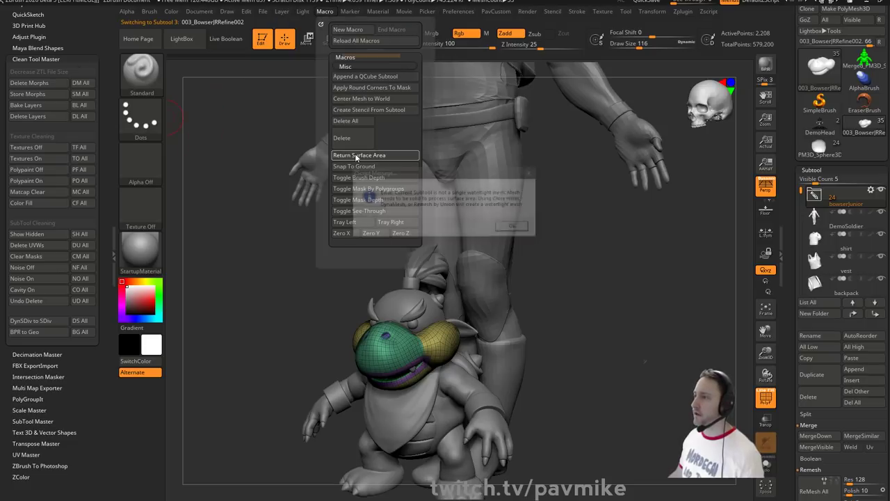
{"action": "left_click", "coordinate": [515, 227]}
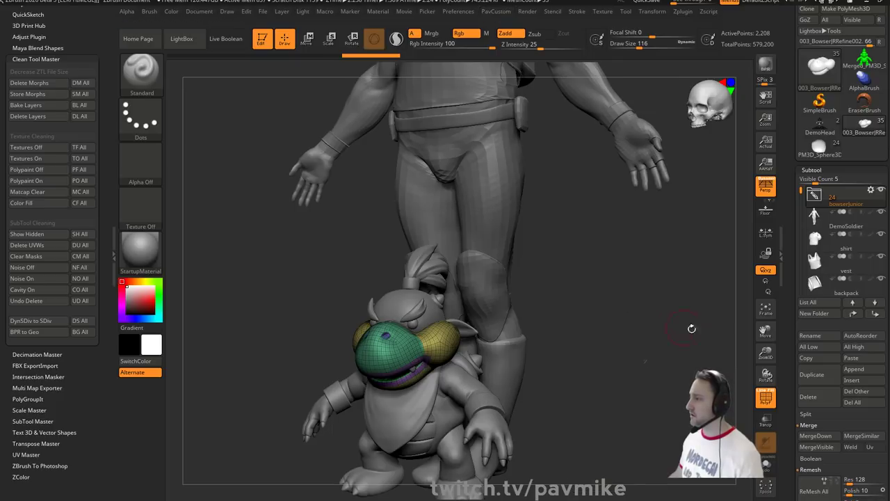
- Expand the Geometry settings and switch Bowser Jr.'s muzzle to its lower subdivision level
{"action": "left_click_drag", "start_coordinate": [797, 334], "coordinate": [819, 131]}
{"action": "left_click", "coordinate": [808, 73]}
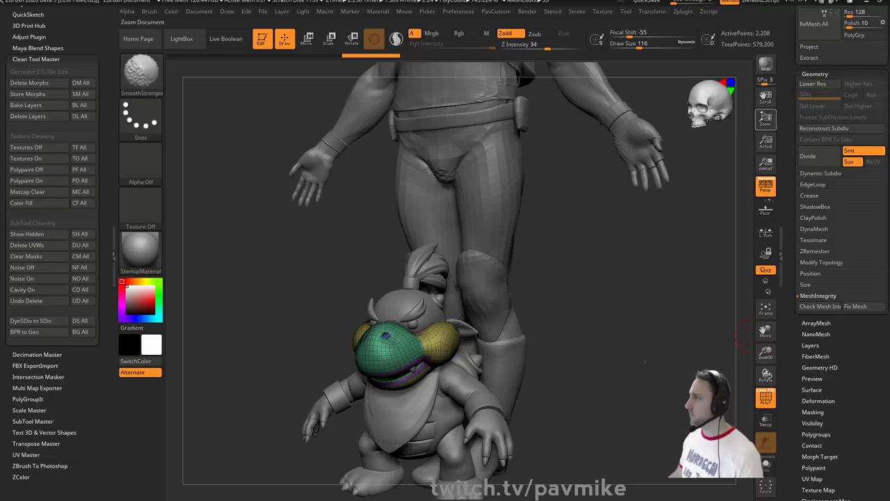
{"action": "left_click_drag", "start_coordinate": [704, 178], "coordinate": [656, 275]}
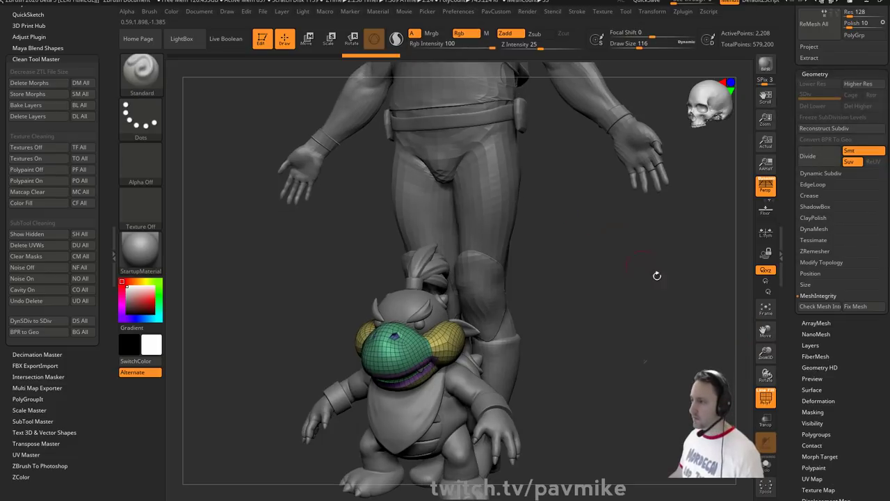
- Isolate Bowser Jr.'s muzzle in Solo mode and frame it in the view
{"action": "left_click", "coordinate": [769, 463]}
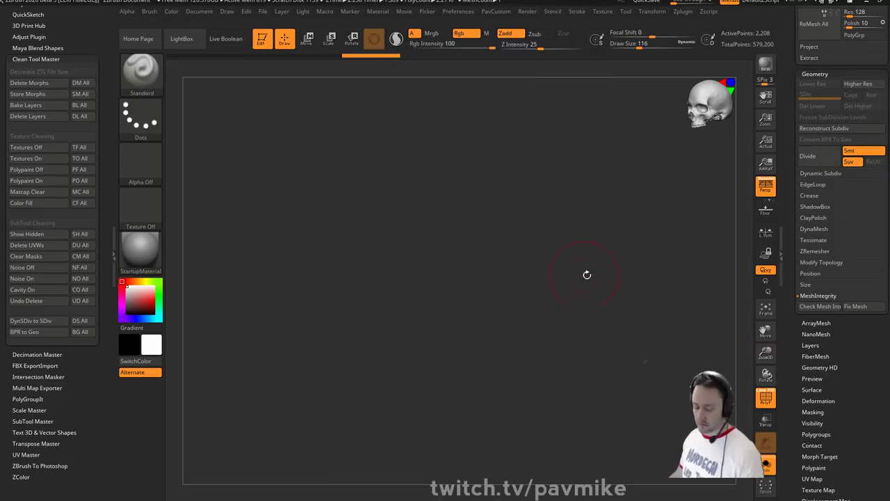
{"action": "key", "text": "f"}
{"action": "left_click_drag", "start_coordinate": [661, 406], "coordinate": [663, 326], "text": "alt"}
{"action": "key", "text": "space"}
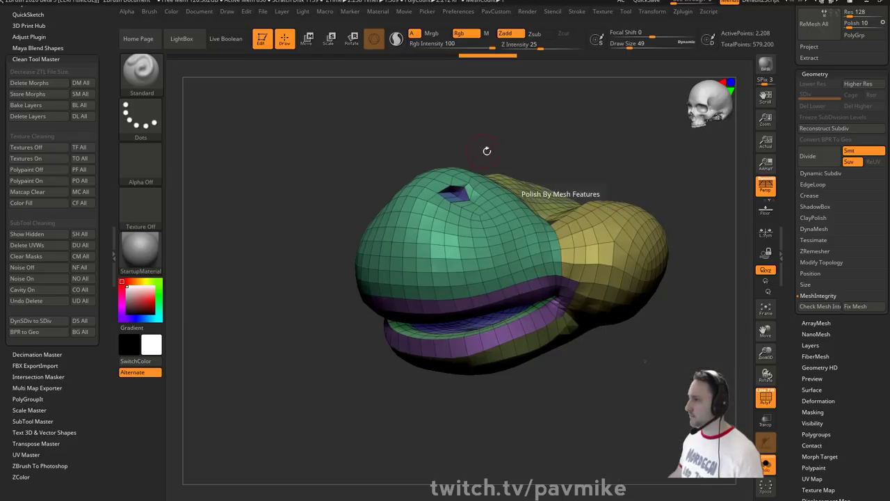
{"action": "left_click_drag", "start_coordinate": [487, 150], "coordinate": [540, 135]}
- Run the Return Surface Area macro on the isolated muzzle and turn it to face front
{"action": "left_click", "coordinate": [332, 12]}
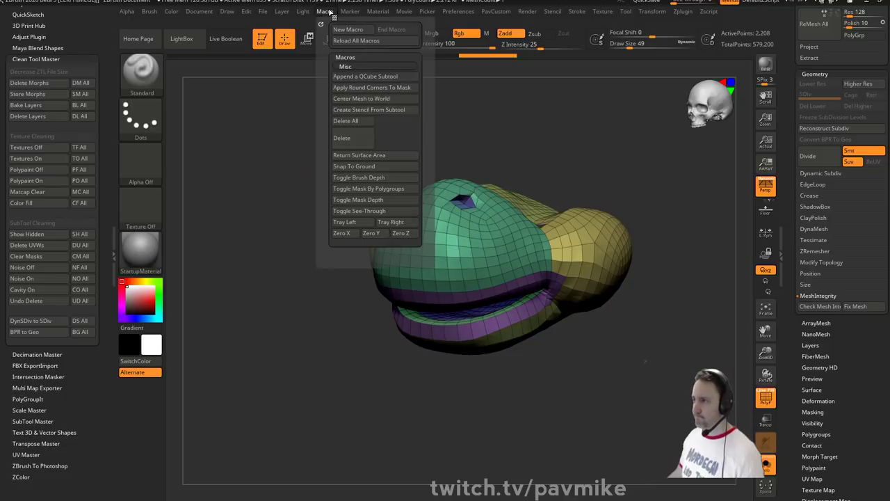
{"action": "left_click", "coordinate": [363, 155]}
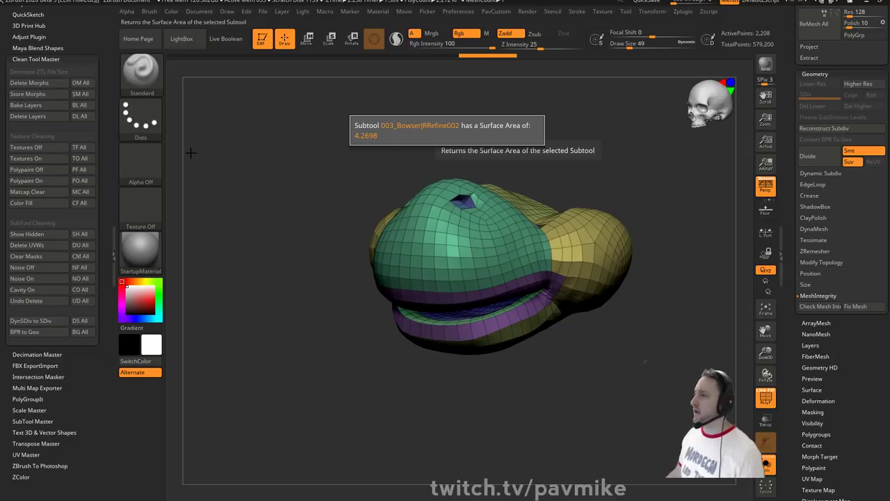
{"action": "left_click_drag", "start_coordinate": [288, 153], "coordinate": [306, 64], "text": "shift"}
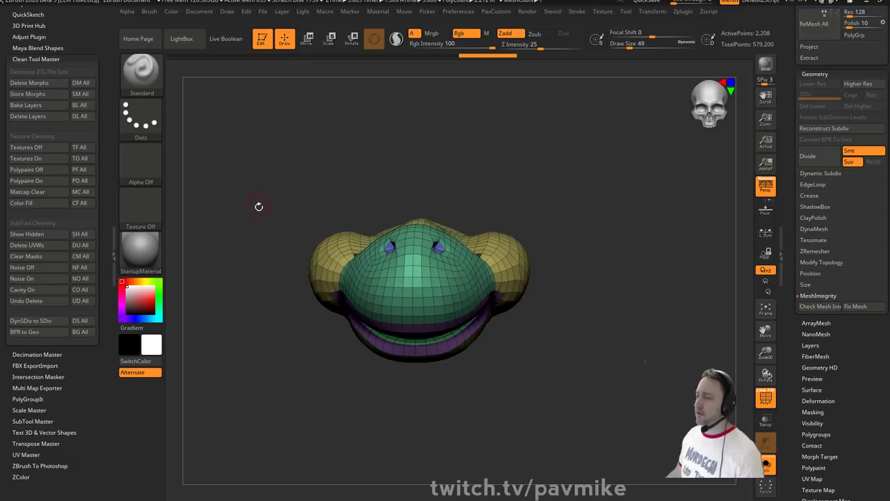
- Dock the Transform settings in the side tray and run an analysis of the selected subtool's size units
{"action": "left_click", "coordinate": [41, 59]}
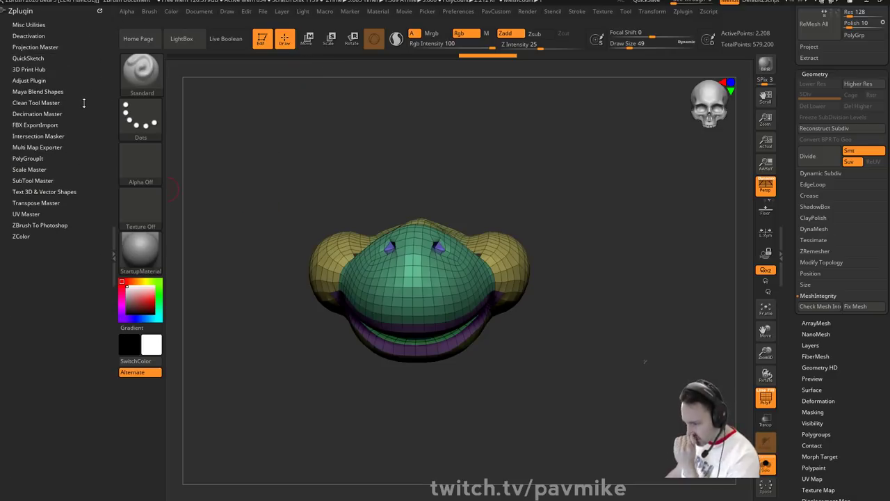
{"action": "left_click", "coordinate": [651, 12]}
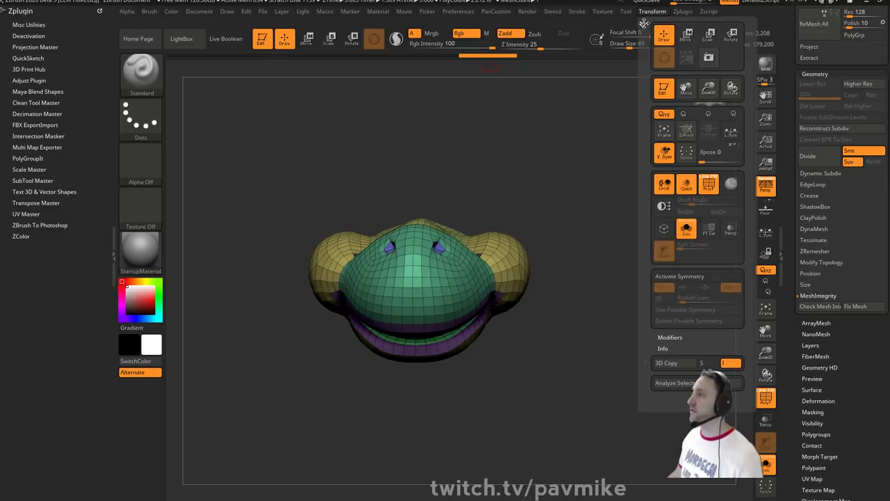
{"action": "left_click_drag", "start_coordinate": [645, 24], "coordinate": [29, 42]}
{"action": "left_click", "coordinate": [647, 12]}
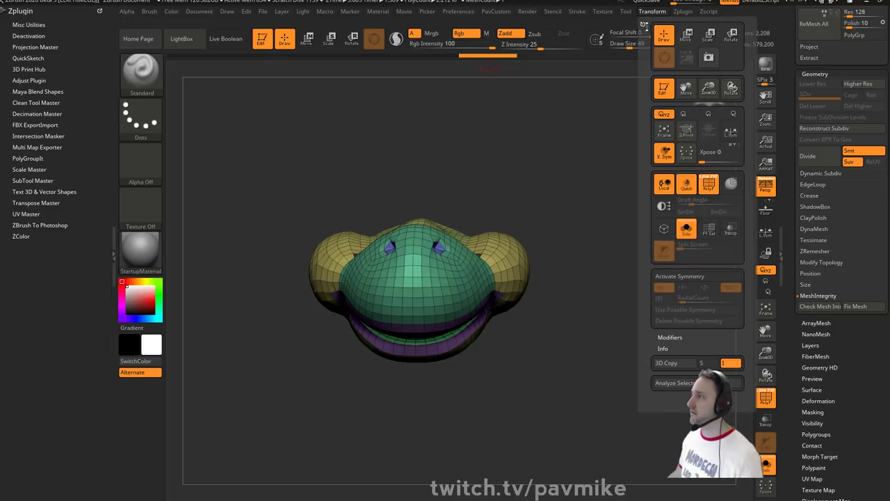
{"action": "left_click", "coordinate": [644, 26]}
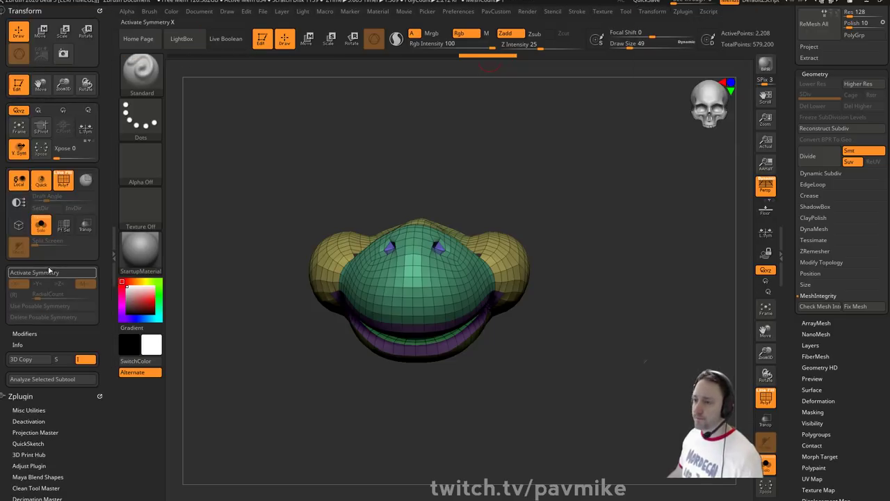
{"action": "left_click", "coordinate": [41, 379]}
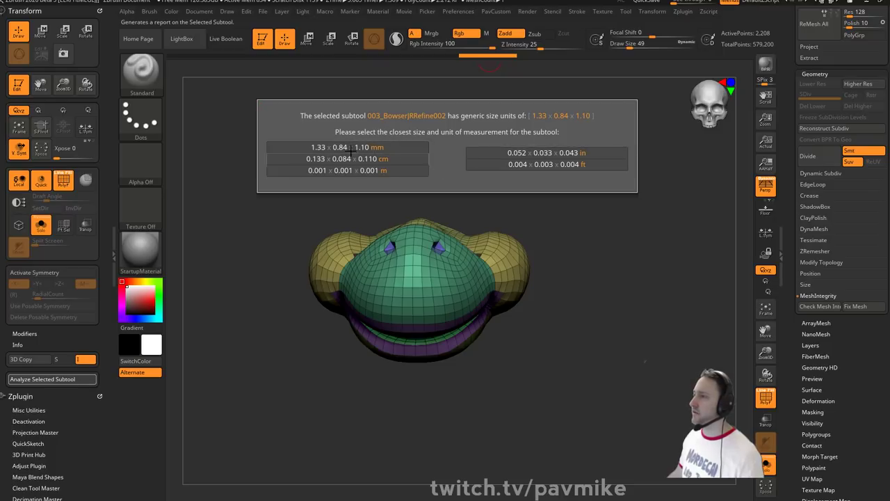
{"action": "key", "text": "Escape"}
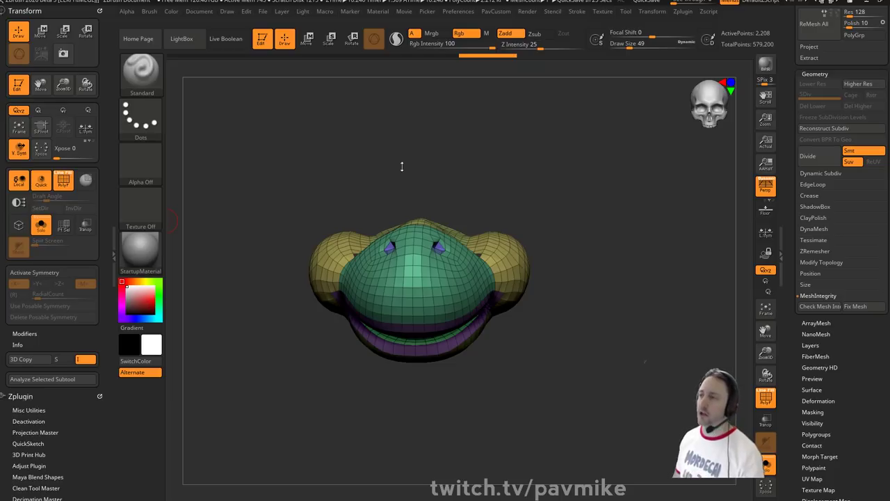
- Clear the canvas, draw a Sphereinder3D primitive on it and put it into edit mode
{"action": "left_click", "coordinate": [272, 44]}
{"action": "key", "text": "ctrl+n"}
{"action": "left_click_drag", "start_coordinate": [800, 182], "coordinate": [786, 480]}
{"action": "left_click", "coordinate": [820, 162]}
{"action": "left_click", "coordinate": [819, 129]}
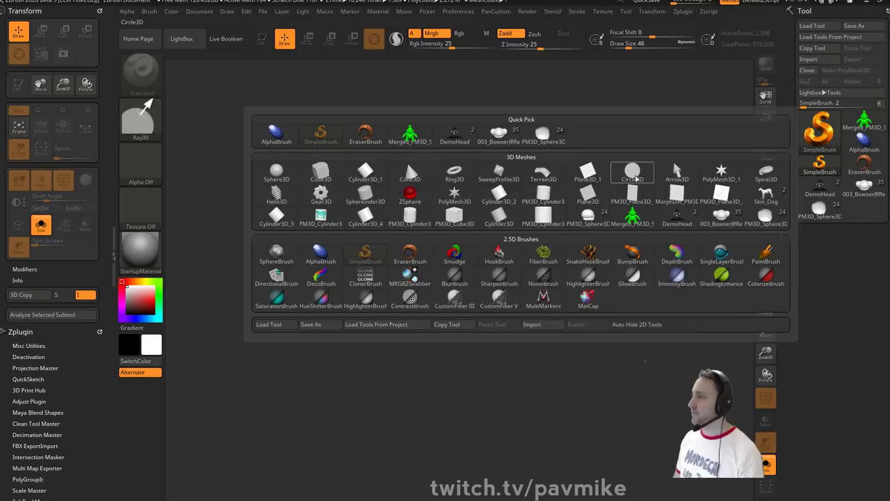
{"action": "left_click", "coordinate": [366, 201]}
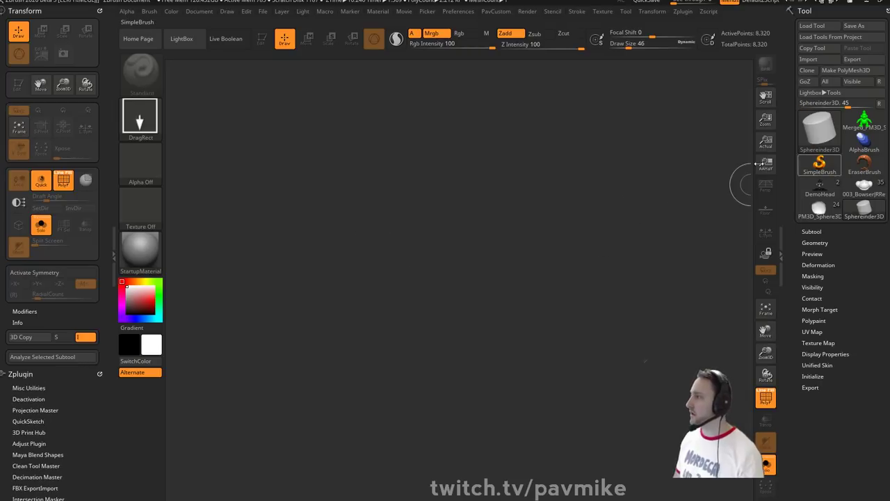
{"action": "left_click_drag", "start_coordinate": [452, 310], "coordinate": [285, 104]}
{"action": "left_click", "coordinate": [265, 44]}
{"action": "left_click_drag", "start_coordinate": [636, 175], "coordinate": [704, 193], "text": "shift"}
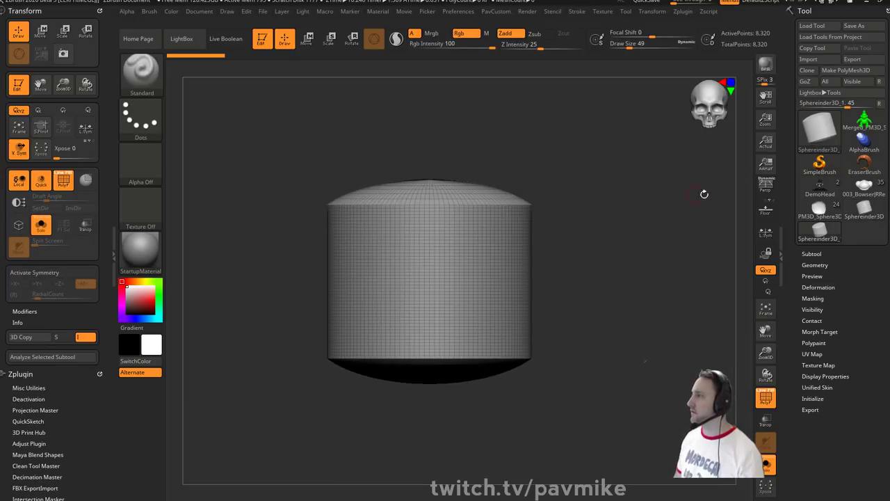
- Replace the primitive with the Cylinder3D_1 tool and convert the cylinder to a PolyMesh3D
{"action": "left_click", "coordinate": [819, 129]}
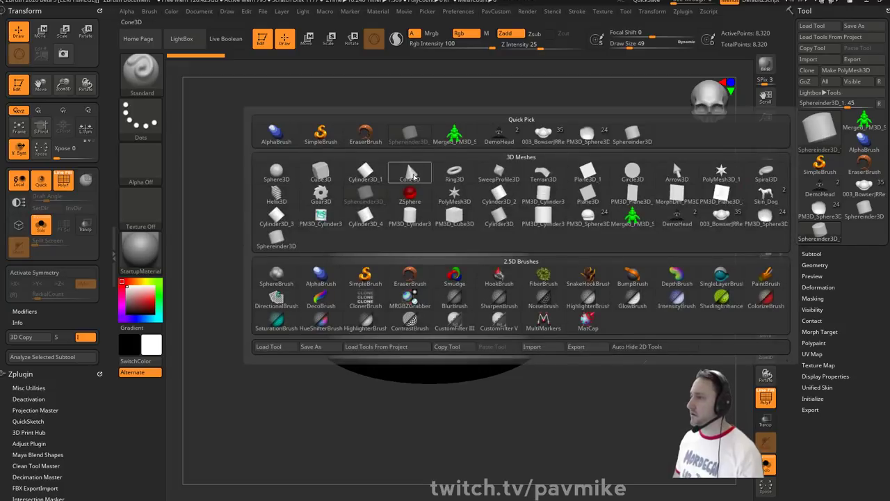
{"action": "left_click", "coordinate": [362, 171]}
{"action": "left_click_drag", "start_coordinate": [644, 225], "coordinate": [640, 207]}
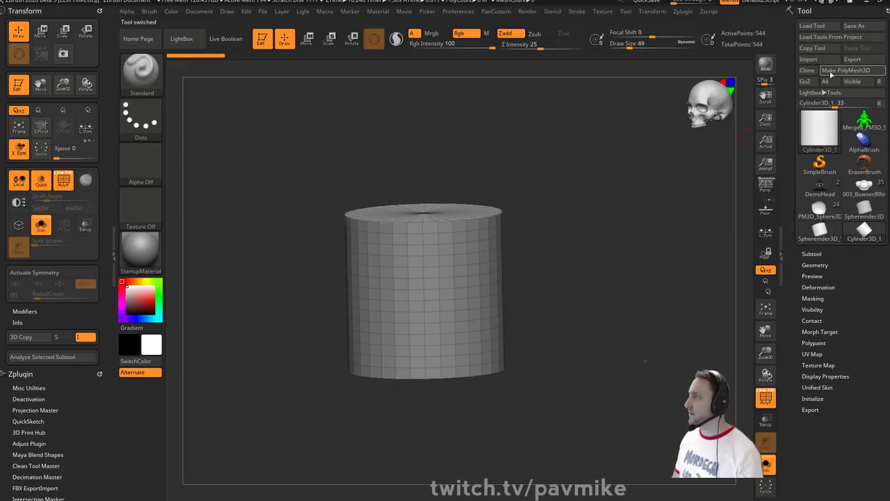
{"action": "left_click", "coordinate": [831, 72]}
- Append a sphere as a second subtool to the cylinder
{"action": "left_click", "coordinate": [809, 276]}
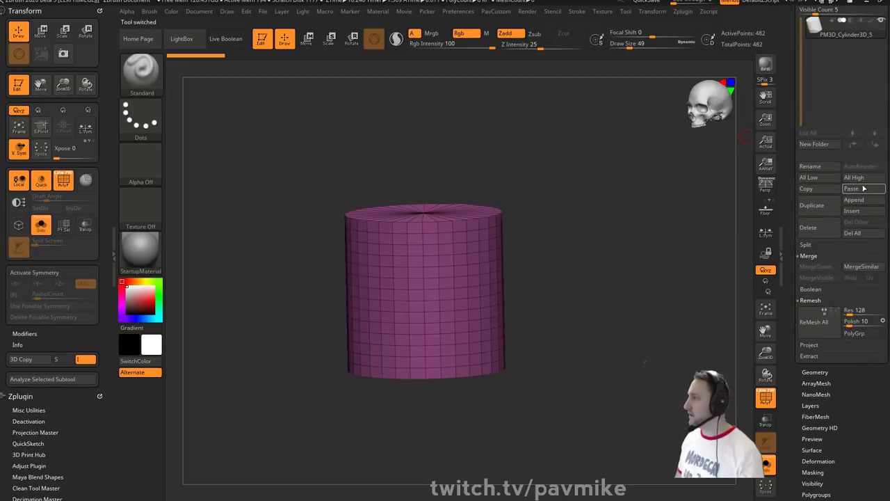
{"action": "left_click", "coordinate": [855, 201]}
{"action": "left_click", "coordinate": [321, 257]}
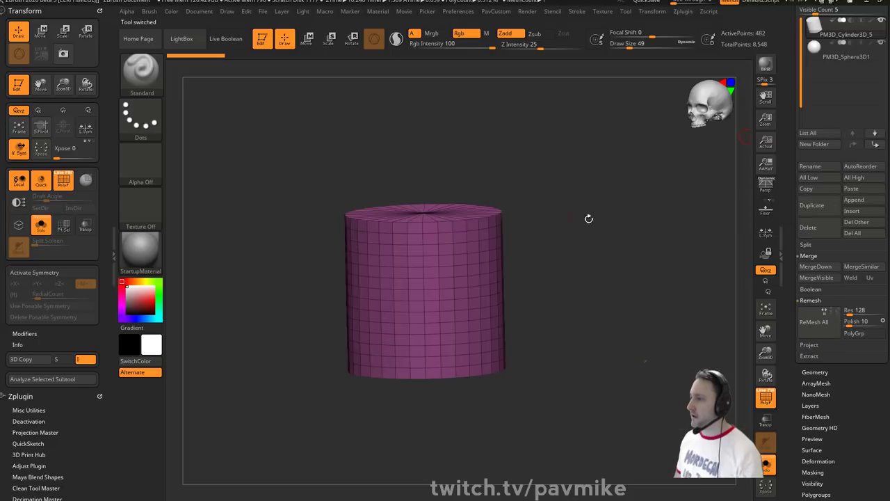
- Move the sphere subtool straight up above the cylinder and turn off Solo to show both subtools
{"action": "left_click_drag", "start_coordinate": [589, 219], "coordinate": [601, 205], "text": "shift"}
{"action": "key", "text": "w"}
{"action": "left_click", "coordinate": [838, 60]}
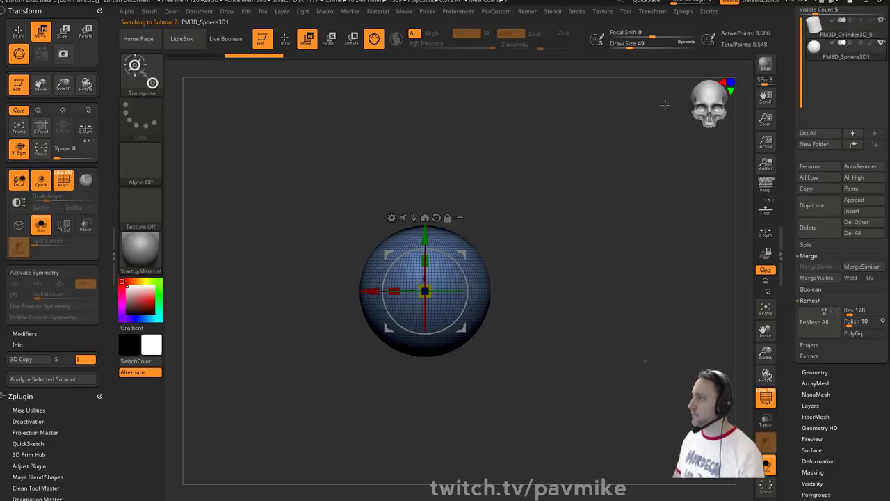
{"action": "left_click_drag", "start_coordinate": [425, 235], "coordinate": [425, 99]}
{"action": "key", "text": "q"}
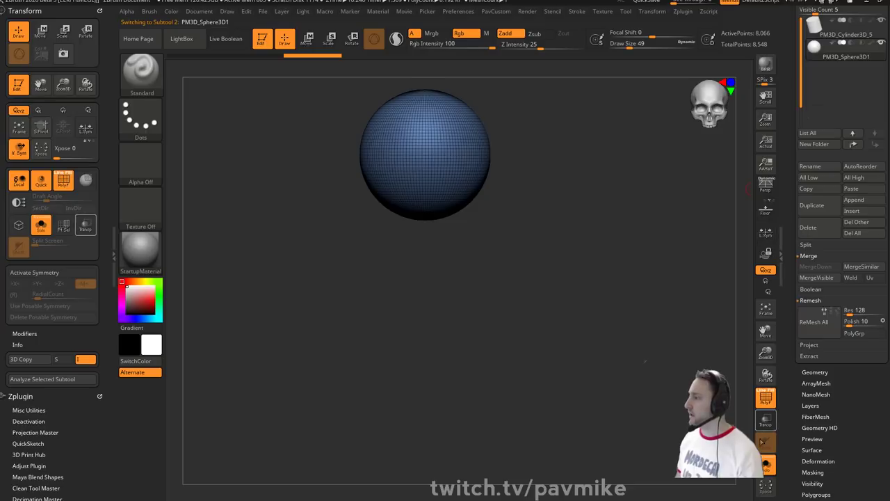
{"action": "left_click", "coordinate": [766, 465]}
{"action": "left_click_drag", "start_coordinate": [646, 282], "coordinate": [634, 294]}
{"action": "left_click_drag", "start_coordinate": [644, 180], "coordinate": [641, 212]}
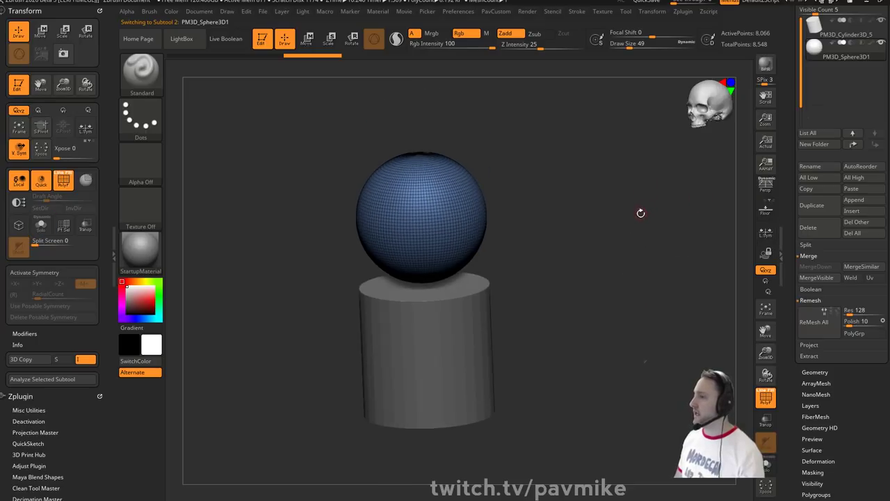
- Undock the Transform settings, keep Zplugin docked, and create a TPoseMesh of the sphere and cylinder with Transpose Master
{"action": "left_click", "coordinate": [99, 11]}
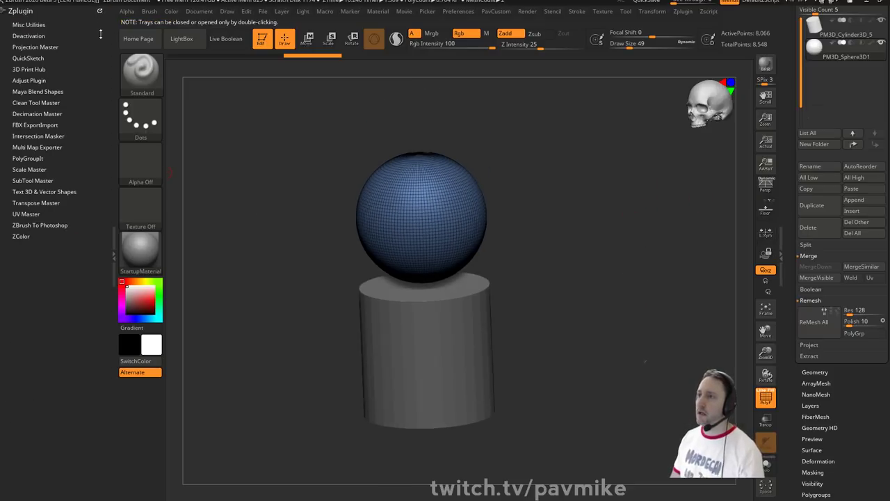
{"action": "left_click", "coordinate": [98, 11]}
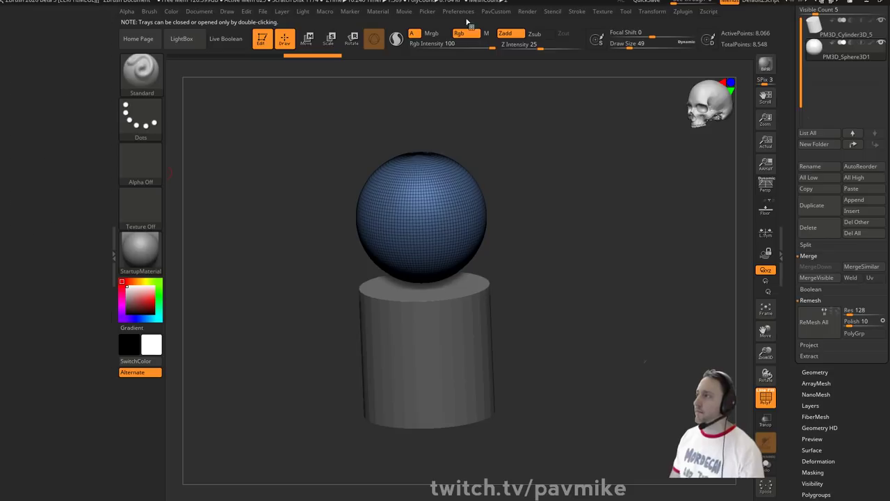
{"action": "left_click", "coordinate": [683, 13]}
{"action": "left_click_drag", "start_coordinate": [675, 21], "coordinate": [74, 171]}
{"action": "key", "text": "shift"}
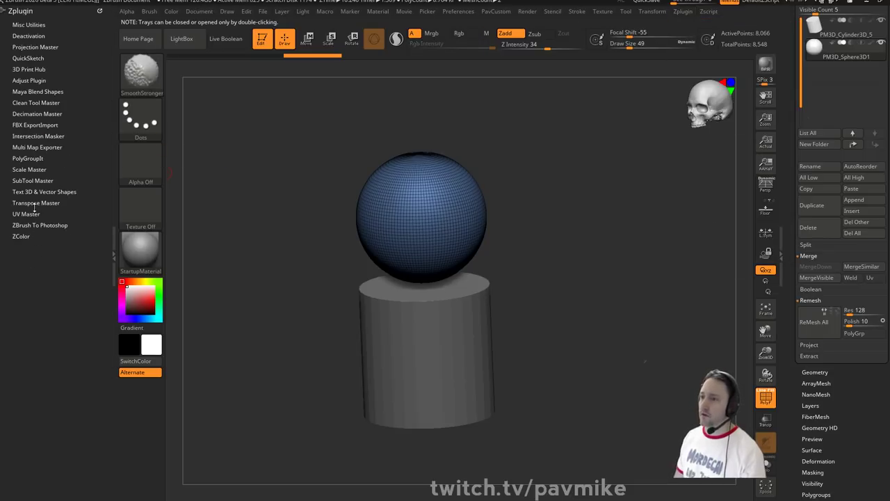
{"action": "left_click", "coordinate": [34, 204]}
{"action": "left_click", "coordinate": [28, 218]}
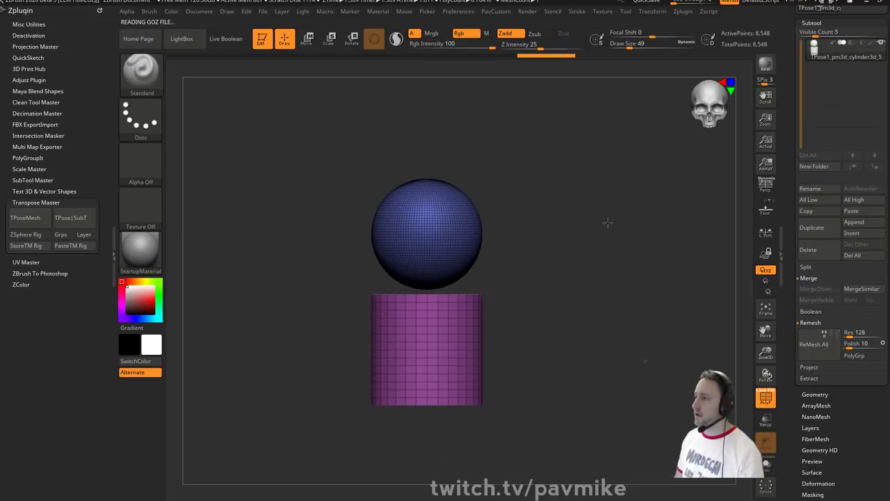
- Mask the sphere with the cylinder's upper edge and try to rotate the unmasked part with the gizmo
{"action": "key", "text": "w"}
{"action": "left_click_drag", "start_coordinate": [586, 143], "coordinate": [317, 313], "text": "ctrl"}
{"action": "left_click", "coordinate": [480, 299], "text": "ctrl"}
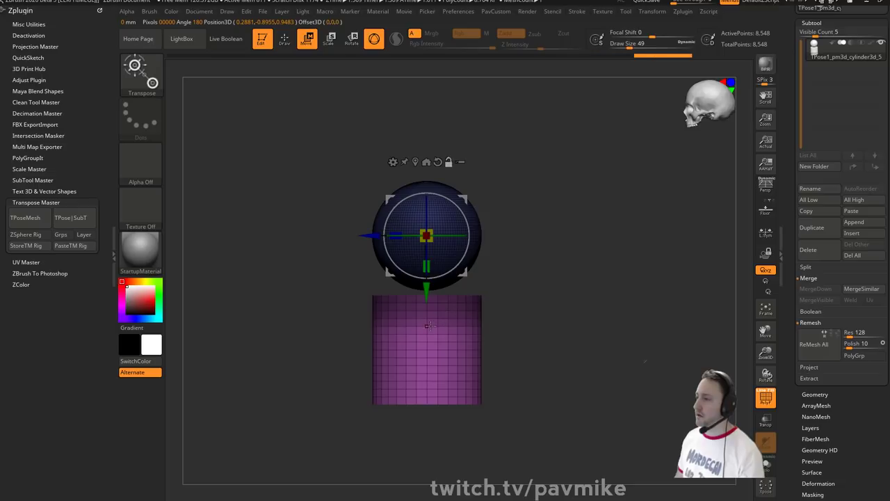
{"action": "left_click", "coordinate": [415, 162]}
{"action": "left_click_drag", "start_coordinate": [467, 311], "coordinate": [466, 334]}
{"action": "key", "text": "ctrl+z"}
- Redraw the rectangular mask over the sphere and the cylinder's upper part, soften its edge and return to Draw mode
{"action": "left_click_drag", "start_coordinate": [532, 257], "coordinate": [552, 238], "text": "ctrl"}
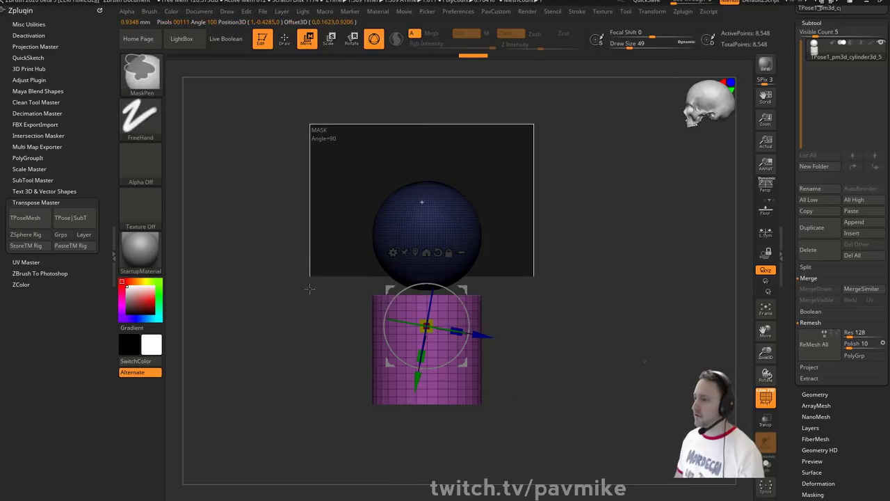
{"action": "left_click", "coordinate": [459, 318], "text": "ctrl"}
{"action": "left_click", "coordinate": [477, 318], "text": "ctrl"}
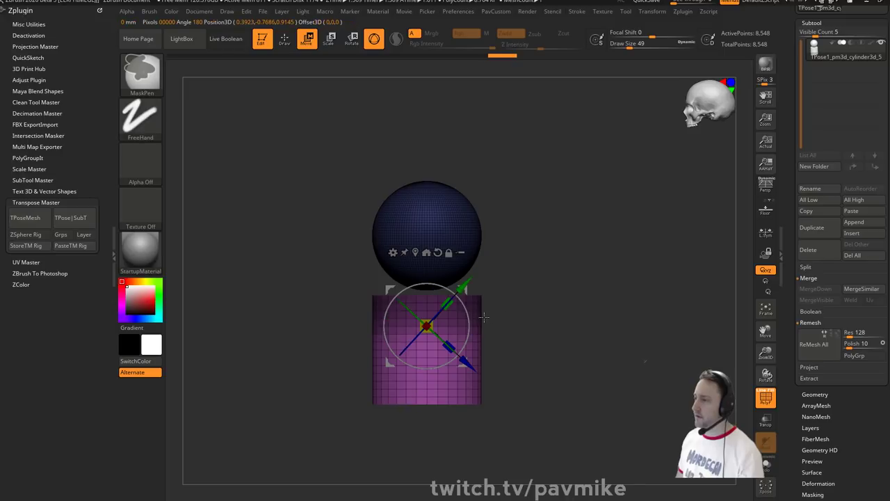
{"action": "right_click_drag", "start_coordinate": [529, 291], "coordinate": [533, 222], "text": "ctrl"}
{"action": "key", "text": "q"}
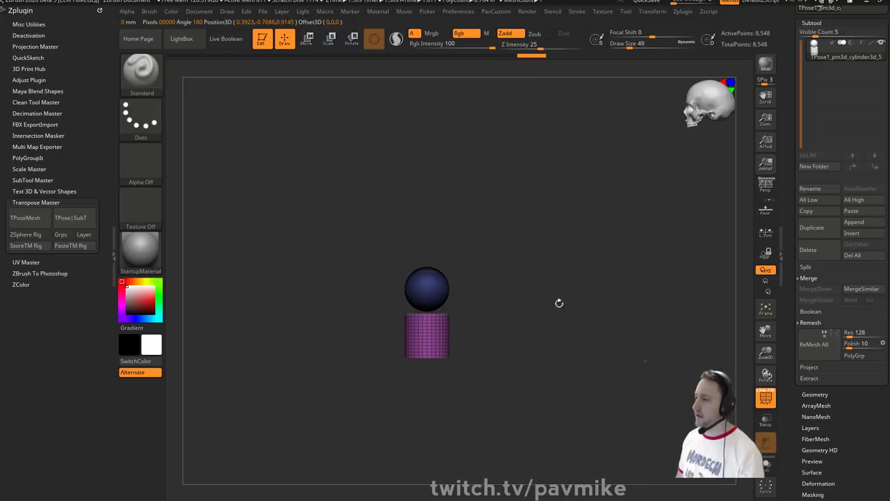
- Draw trial rectangular masks over the sphere's upper half and clear each of them
{"action": "left_click_drag", "start_coordinate": [519, 294], "coordinate": [505, 296], "text": "alt"}
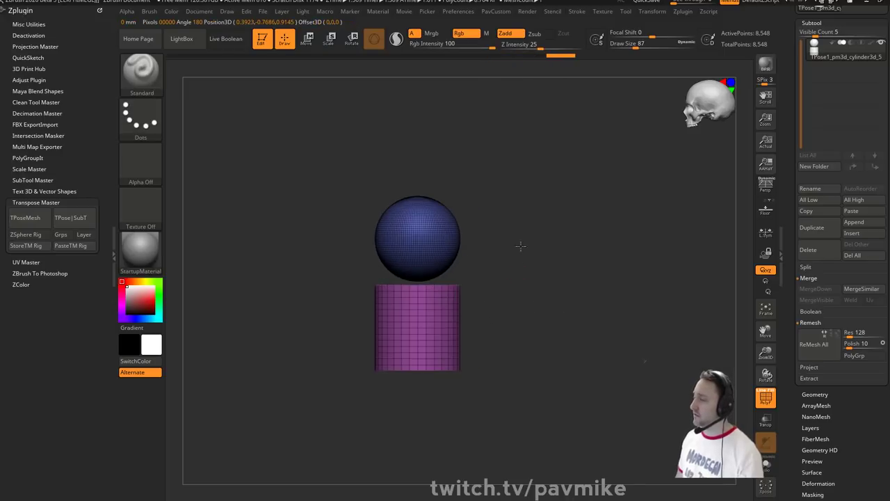
{"action": "left_click_drag", "start_coordinate": [521, 246], "coordinate": [545, 243], "text": "alt"}
{"action": "left_click_drag", "start_coordinate": [552, 165], "coordinate": [296, 257], "text": "ctrl"}
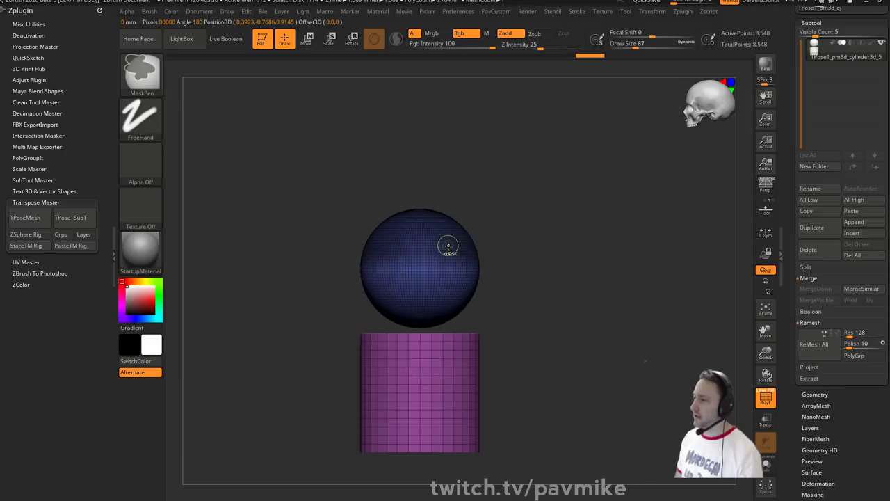
{"action": "left_click_drag", "start_coordinate": [582, 231], "coordinate": [621, 312], "text": "ctrl"}
{"action": "left_click_drag", "start_coordinate": [623, 313], "coordinate": [547, 289], "text": "alt"}
{"action": "left_click_drag", "start_coordinate": [562, 201], "coordinate": [350, 286], "text": "ctrl"}
{"action": "left_click_drag", "start_coordinate": [520, 247], "coordinate": [602, 357], "text": "alt"}
{"action": "left_click_drag", "start_coordinate": [572, 286], "coordinate": [533, 219], "text": "alt"}
{"action": "left_click_drag", "start_coordinate": [525, 199], "coordinate": [562, 265], "text": "ctrl"}
{"action": "left_click_drag", "start_coordinate": [471, 228], "coordinate": [392, 283], "text": "ctrl"}
{"action": "left_click_drag", "start_coordinate": [520, 245], "coordinate": [603, 398], "text": "alt"}
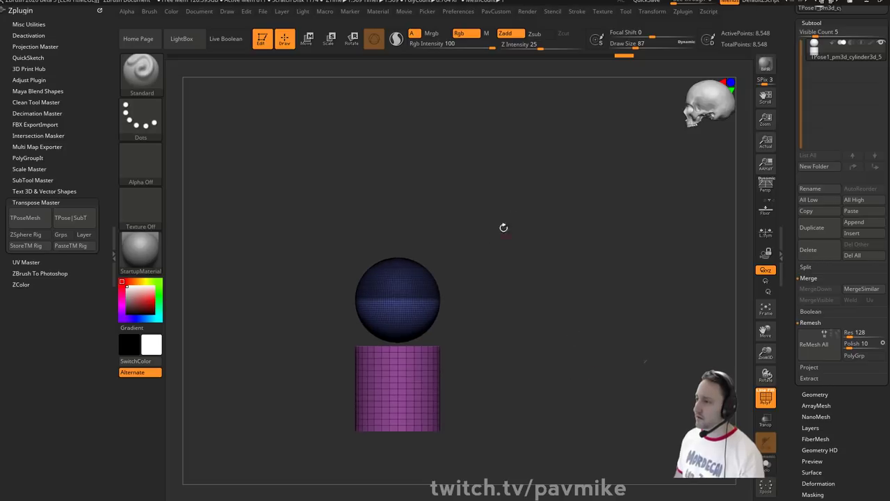
{"action": "left_click_drag", "start_coordinate": [503, 228], "coordinate": [503, 230], "text": "ctrl"}
- Mask part of the model with MaskLasso, reshape the sphere into a slightly taller form with the gizmo, and return to Draw mode
{"action": "key", "text": "b"}
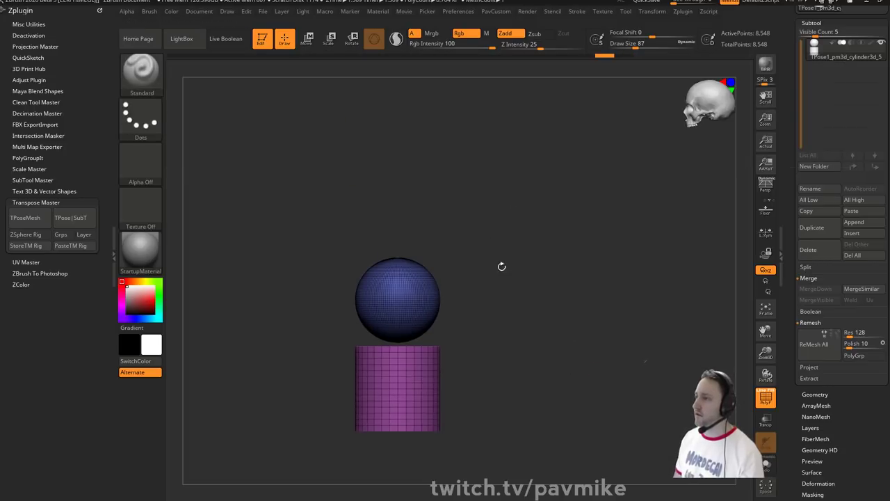
{"action": "mouse_move", "coordinate": [502, 266]}
{"action": "left_mouse_down"}
{"action": "mouse_move", "coordinate": [505, 231]}
{"action": "mouse_move", "coordinate": [464, 197]}
{"action": "left_mouse_up"}
{"action": "left_click_drag", "start_coordinate": [528, 264], "coordinate": [521, 239], "text": "shift"}
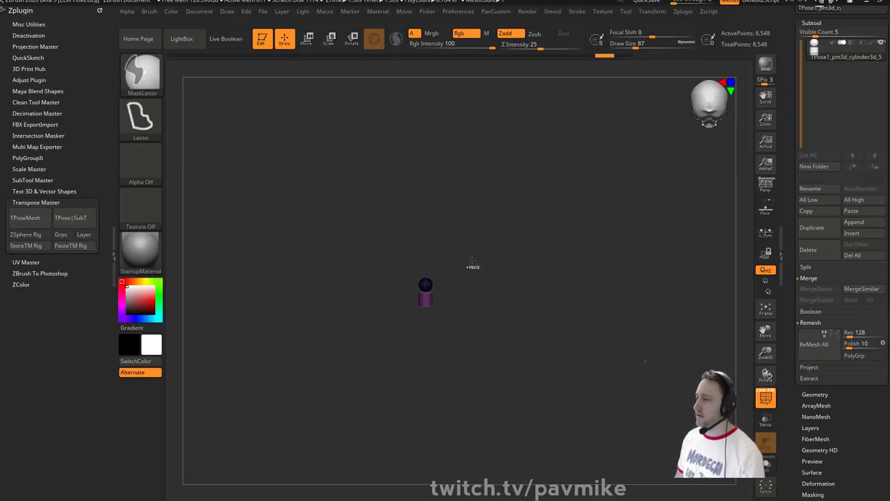
{"action": "mouse_move", "coordinate": [472, 261]}
{"action": "left_mouse_down", "text": "ctrl"}
{"action": "mouse_move", "coordinate": [400, 276]}
{"action": "mouse_move", "coordinate": [442, 282]}
{"action": "left_mouse_up", "text": "ctrl"}
{"action": "mouse_move", "coordinate": [550, 263]}
{"action": "left_mouse_down", "text": "alt"}
{"action": "mouse_move", "coordinate": [567, 263]}
{"action": "mouse_move", "coordinate": [604, 290]}
{"action": "mouse_move", "coordinate": [626, 276]}
{"action": "mouse_move", "coordinate": [543, 250]}
{"action": "left_mouse_up", "text": "alt"}
{"action": "left_click_drag", "start_coordinate": [544, 251], "coordinate": [591, 251], "text": "alt"}
{"action": "key", "text": "w"}
{"action": "left_click_drag", "start_coordinate": [464, 291], "coordinate": [557, 300], "text": "alt"}
{"action": "mouse_move", "coordinate": [506, 279]}
{"action": "left_mouse_down"}
{"action": "mouse_move", "coordinate": [492, 264]}
{"action": "mouse_move", "coordinate": [490, 299]}
{"action": "mouse_move", "coordinate": [475, 256]}
{"action": "mouse_move", "coordinate": [489, 301]}
{"action": "left_mouse_up"}
{"action": "left_click_drag", "start_coordinate": [503, 254], "coordinate": [509, 239]}
{"action": "key", "text": "q"}
- Clear the mask in side view, draw a trial lasso mask and undo it
{"action": "mouse_move", "coordinate": [640, 276]}
{"action": "left_mouse_down", "text": "alt"}
{"action": "mouse_move", "coordinate": [608, 253]}
{"action": "mouse_move", "coordinate": [556, 256]}
{"action": "left_mouse_up", "text": "alt"}
{"action": "left_click_drag", "start_coordinate": [634, 244], "coordinate": [663, 324], "text": "ctrl"}
{"action": "left_click_drag", "start_coordinate": [655, 315], "coordinate": [638, 284], "text": "shift"}
{"action": "mouse_move", "coordinate": [592, 157]}
{"action": "left_mouse_down", "text": "ctrl"}
{"action": "mouse_move", "coordinate": [306, 336]}
{"action": "mouse_move", "coordinate": [512, 368]}
{"action": "mouse_move", "coordinate": [583, 264]}
{"action": "left_mouse_up", "text": "ctrl"}
{"action": "key", "text": "ctrl+z"}
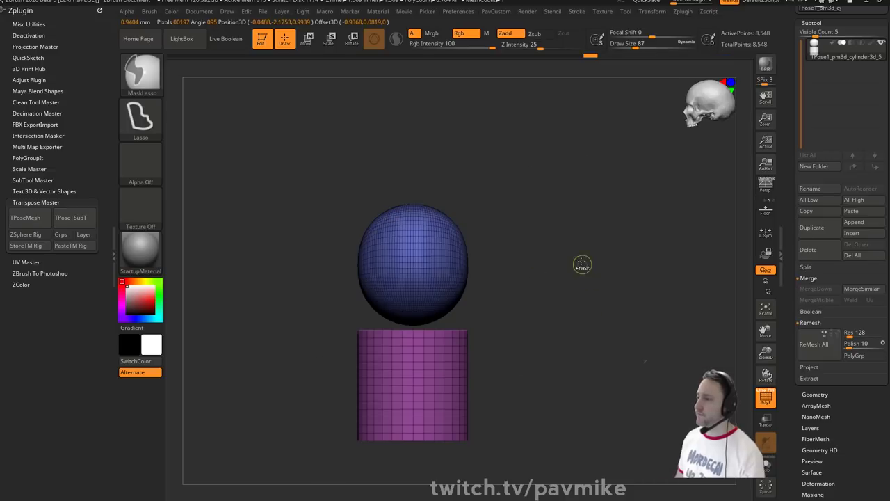
- Set the masking brush to MaskPen, mask the sphere and the cylinder's upper half, soften the mask edge and invert it
{"action": "left_click", "coordinate": [151, 80], "text": "ctrl"}
{"action": "left_click", "coordinate": [241, 83], "text": "ctrl"}
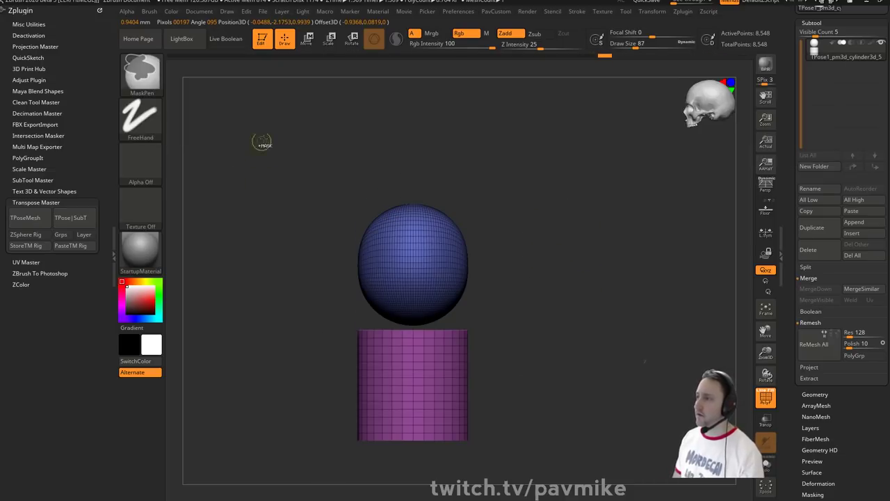
{"action": "left_click_drag", "start_coordinate": [270, 141], "coordinate": [512, 371], "text": "ctrl"}
{"action": "left_click", "coordinate": [461, 365], "text": "ctrl"}
{"action": "left_click", "coordinate": [480, 364], "text": "ctrl"}
- Place the gizmo at the middle of the cylinder and tilt the unmasked upper half and sphere backwards
{"action": "key", "text": "w"}
{"action": "left_click", "coordinate": [424, 370], "text": "alt"}
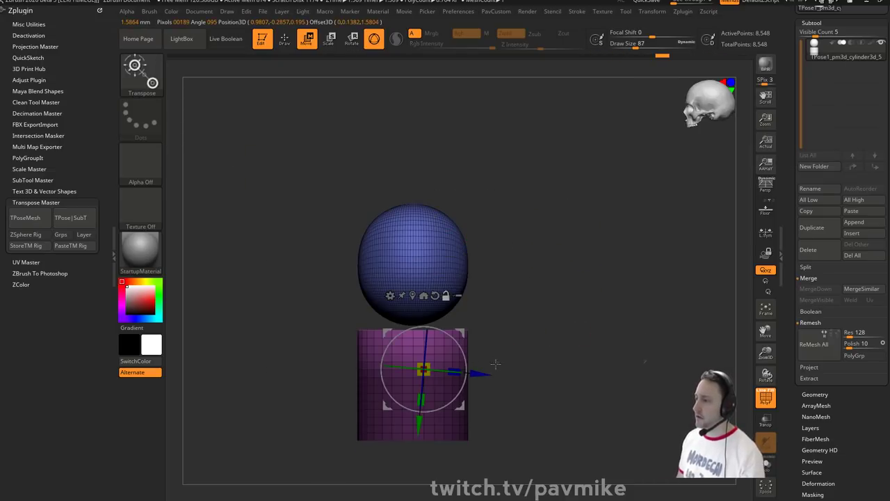
{"action": "left_click_drag", "start_coordinate": [463, 352], "coordinate": [452, 321]}
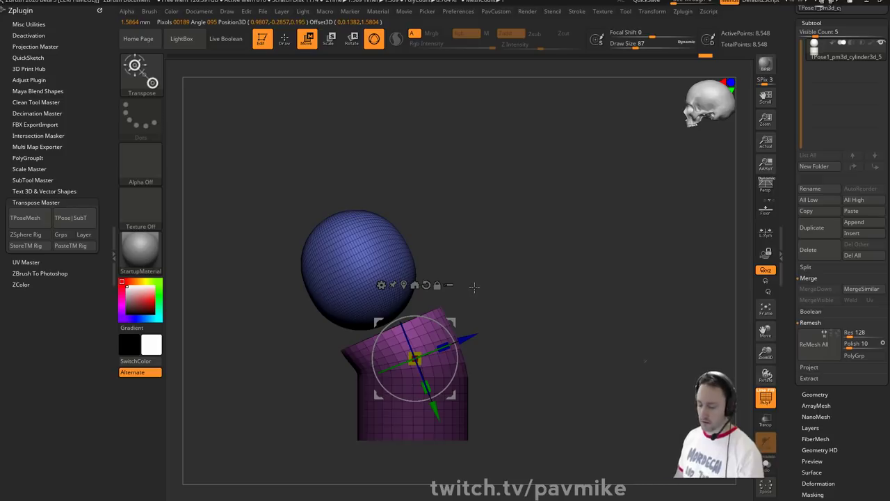
- Replace the gizmo with the transpose line, try to transform the tilted part with it, undo that and activate Rotate
{"action": "key", "text": "y"}
{"action": "left_click_drag", "start_coordinate": [505, 309], "coordinate": [486, 286], "text": "alt"}
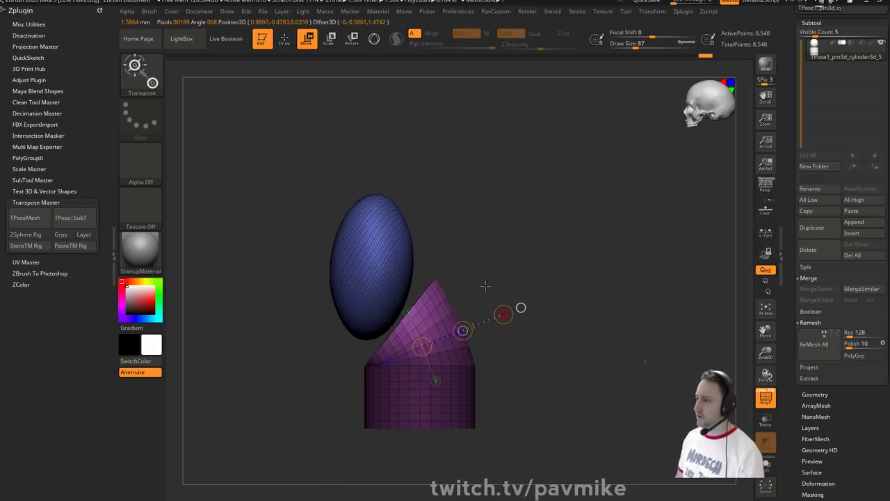
{"action": "key", "text": "ctrl+z"}
{"action": "key", "text": "r"}
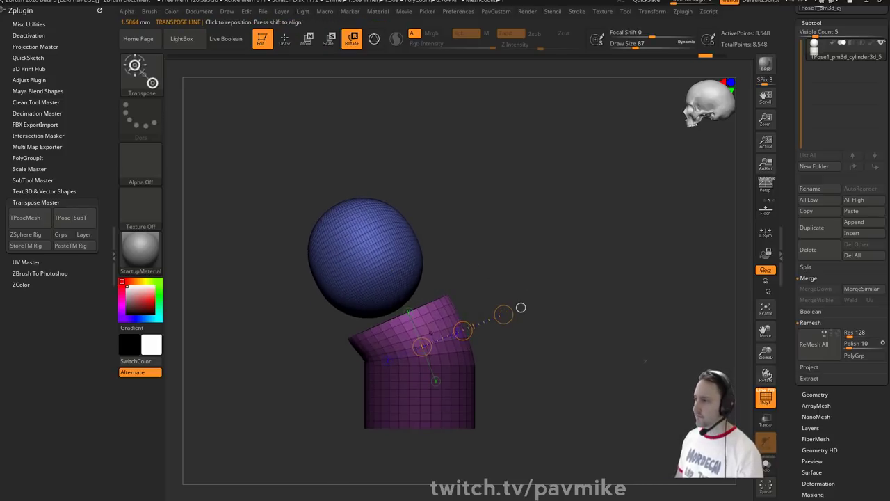
- Tilt the sphere and the cylinder's upper half further back with the transpose line, clear the mask and activate Move
{"action": "left_click_drag", "start_coordinate": [503, 314], "coordinate": [492, 294]}
{"action": "left_click_drag", "start_coordinate": [548, 234], "coordinate": [559, 273], "text": "ctrl"}
{"action": "key", "text": "w"}
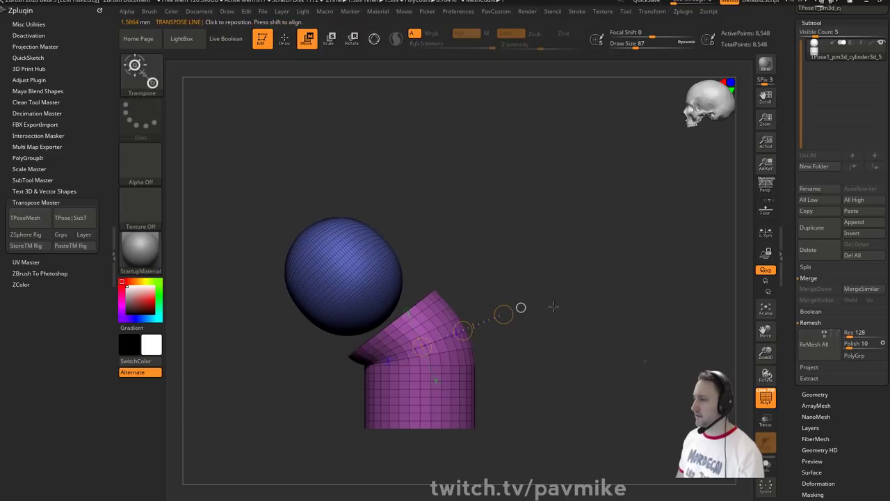
- Mask the sphere and the cylinder's lower end with the transpose line, then lay a straight vertical line down from the cylinder's lower half
{"action": "mouse_move", "coordinate": [457, 354]}
{"action": "left_mouse_down", "text": "ctrl"}
{"action": "mouse_move", "coordinate": [464, 405]}
{"action": "mouse_move", "coordinate": [434, 413]}
{"action": "mouse_move", "coordinate": [424, 331]}
{"action": "left_mouse_up", "text": "ctrl"}
{"action": "mouse_move", "coordinate": [443, 389]}
{"action": "left_mouse_down", "text": "ctrl"}
{"action": "mouse_move", "coordinate": [427, 313]}
{"action": "mouse_move", "coordinate": [423, 399]}
{"action": "mouse_move", "coordinate": [439, 384]}
{"action": "left_mouse_up", "text": "ctrl"}
{"action": "mouse_move", "coordinate": [422, 403]}
{"action": "right_mouse_down", "text": "alt"}
{"action": "mouse_move", "coordinate": [425, 451]}
{"action": "mouse_move", "coordinate": [423, 386]}
{"action": "mouse_move", "coordinate": [422, 403]}
{"action": "right_mouse_up", "text": "alt"}
{"action": "key", "text": "ctrl+z"}
{"action": "left_click_drag", "start_coordinate": [410, 388], "coordinate": [409, 489], "text": "shift"}
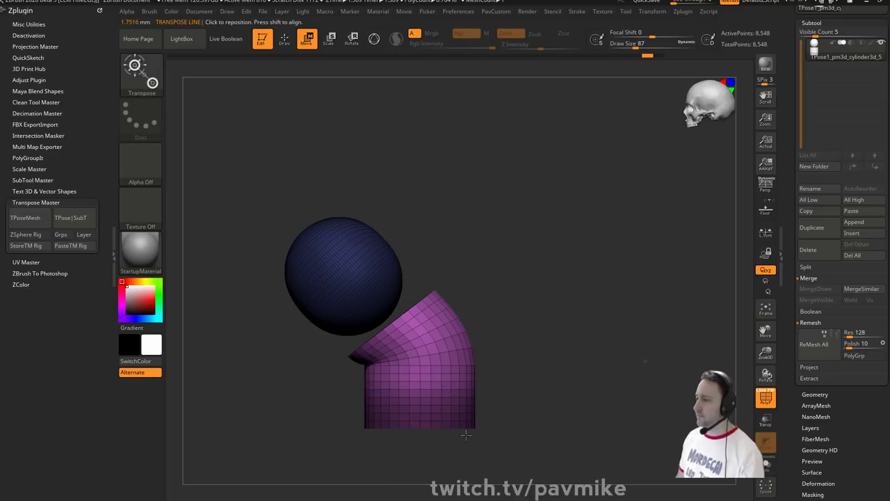
- Try to transform the partly masked model with the transpose line, place the line on the sphere and undo the last change
{"action": "right_click_drag", "start_coordinate": [466, 434], "coordinate": [459, 348], "text": "alt"}
{"action": "key", "text": "r"}
{"action": "left_click_drag", "start_coordinate": [401, 398], "coordinate": [390, 419]}
{"action": "key", "text": "w"}
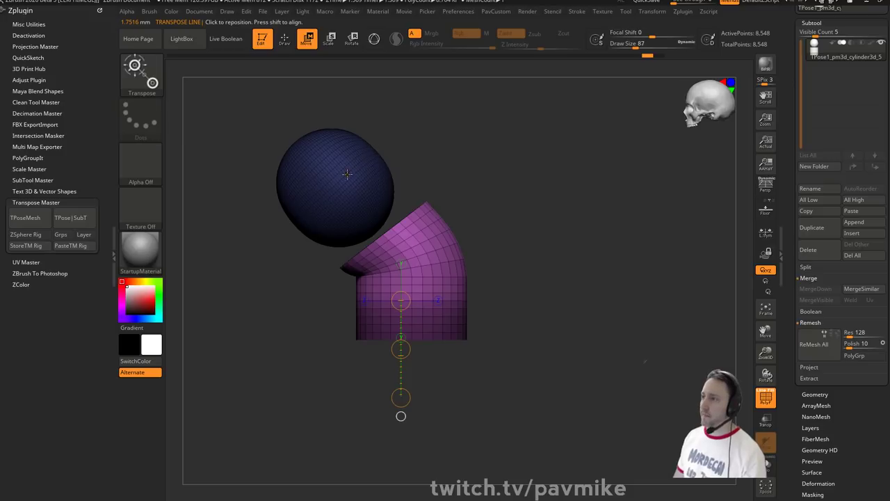
{"action": "left_click", "coordinate": [347, 173], "text": "alt"}
{"action": "key", "text": "ctrl+z"}
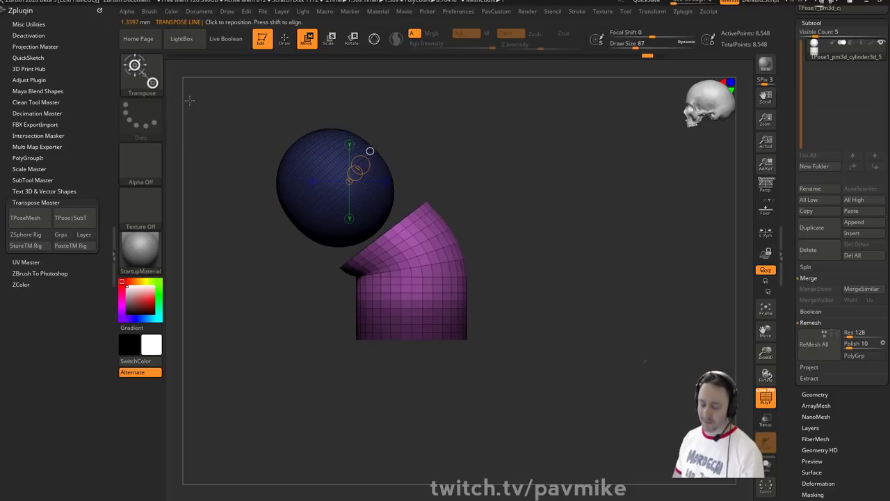
- Return to the gizmo, set the masking brush to MaskLasso, adjust the mask and bend the upper cylinder and sphere forward, finishing in Draw mode
{"action": "key", "text": "y"}
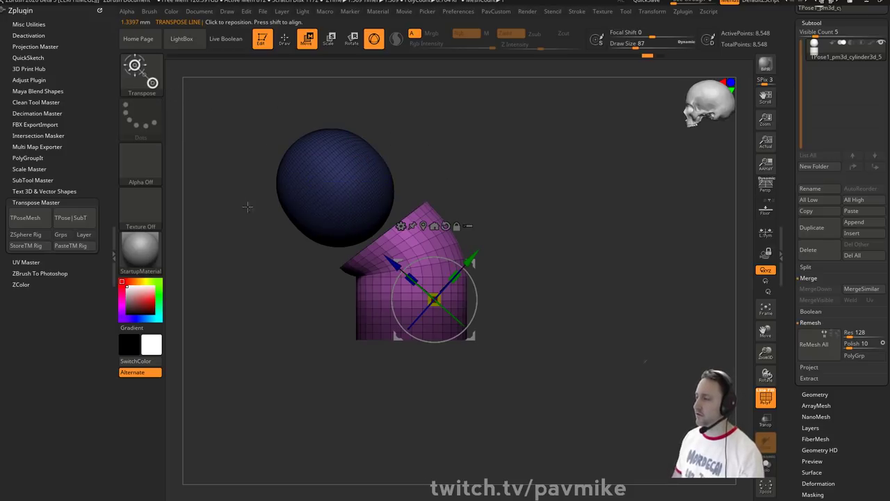
{"action": "key", "text": "ctrl"}
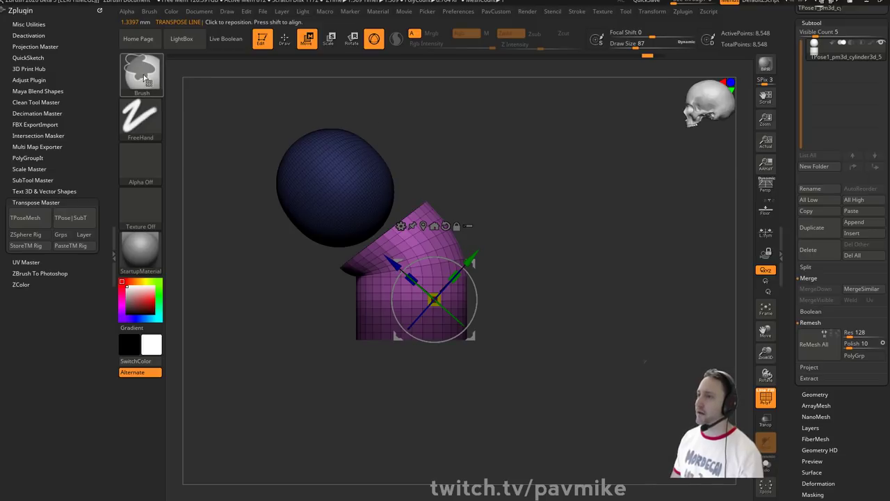
{"action": "left_click", "coordinate": [146, 80], "text": "ctrl"}
{"action": "left_click", "coordinate": [199, 82]}
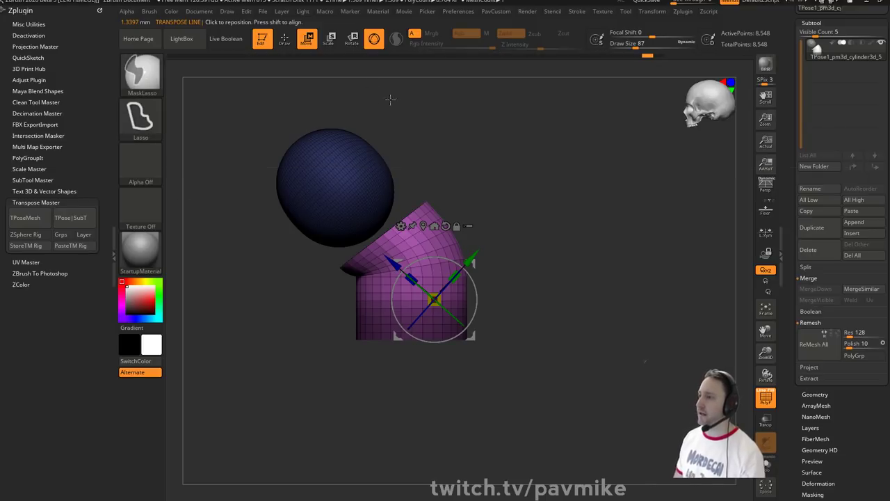
{"action": "mouse_move", "coordinate": [400, 114]}
{"action": "left_mouse_down", "text": "ctrl"}
{"action": "mouse_move", "coordinate": [305, 273]}
{"action": "mouse_move", "coordinate": [417, 204]}
{"action": "left_mouse_up", "text": "ctrl"}
{"action": "mouse_move", "coordinate": [473, 281]}
{"action": "left_mouse_down"}
{"action": "mouse_move", "coordinate": [489, 304]}
{"action": "mouse_move", "coordinate": [518, 303]}
{"action": "left_mouse_up"}
{"action": "key", "text": "q"}
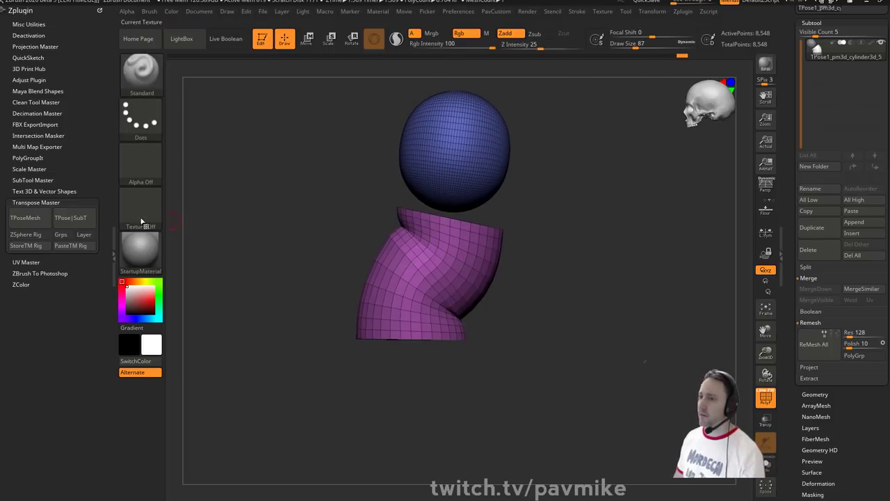
- Cancel saving the TPoseMesh to disk and transfer the pose back to the separate subtools with TPose|SubT
{"action": "left_click", "coordinate": [25, 217]}
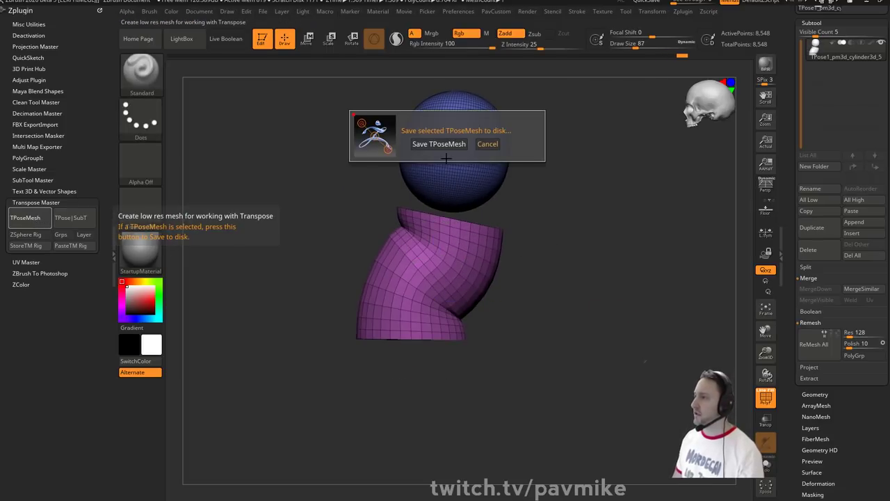
{"action": "left_click", "coordinate": [487, 144]}
{"action": "left_click", "coordinate": [73, 218]}
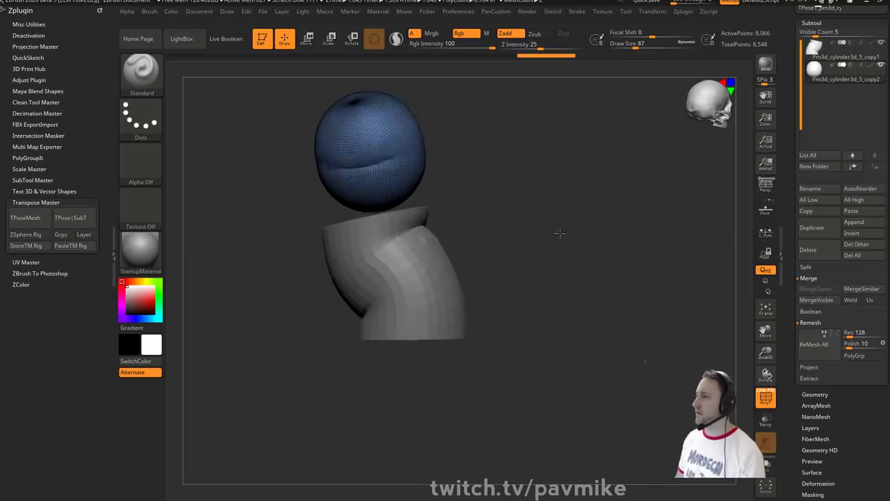
{"action": "left_click_drag", "start_coordinate": [560, 233], "coordinate": [659, 281]}
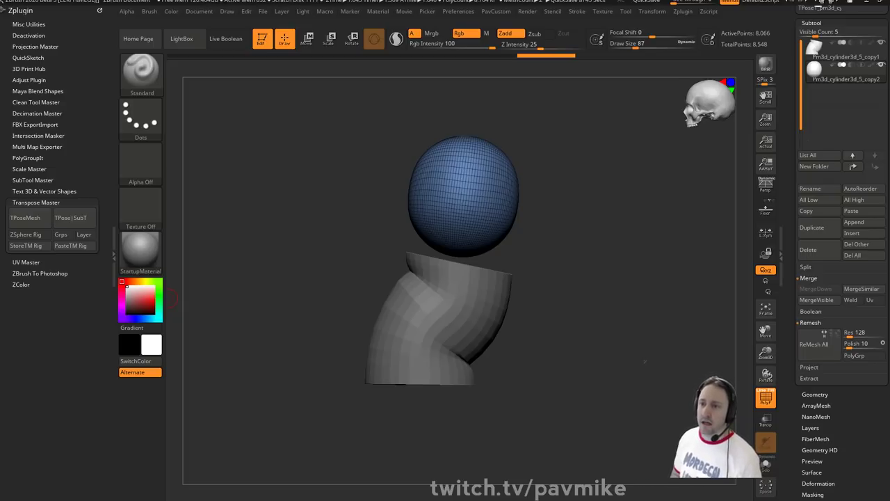
- Increase the sphere's mesh density and set the draw size to 71
{"action": "left_click_drag", "start_coordinate": [609, 208], "coordinate": [587, 224]}
{"action": "key", "text": "3"}
{"action": "left_click", "coordinate": [577, 127]}
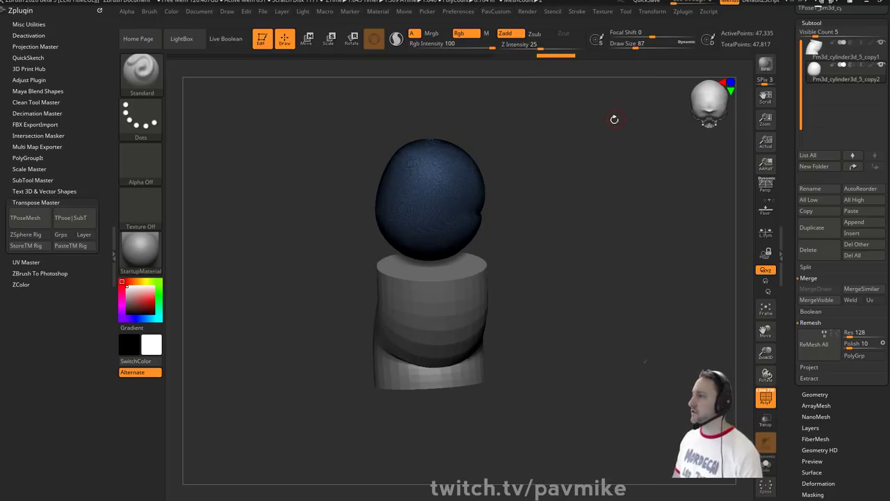
{"action": "mouse_move", "coordinate": [612, 139]}
{"action": "right_mouse_down", "text": "ctrl"}
{"action": "mouse_move", "coordinate": [599, 208]}
{"action": "mouse_move", "coordinate": [597, 321]}
{"action": "right_mouse_up", "text": "ctrl"}
{"action": "key", "text": "s"}
{"action": "left_click", "coordinate": [475, 286]}
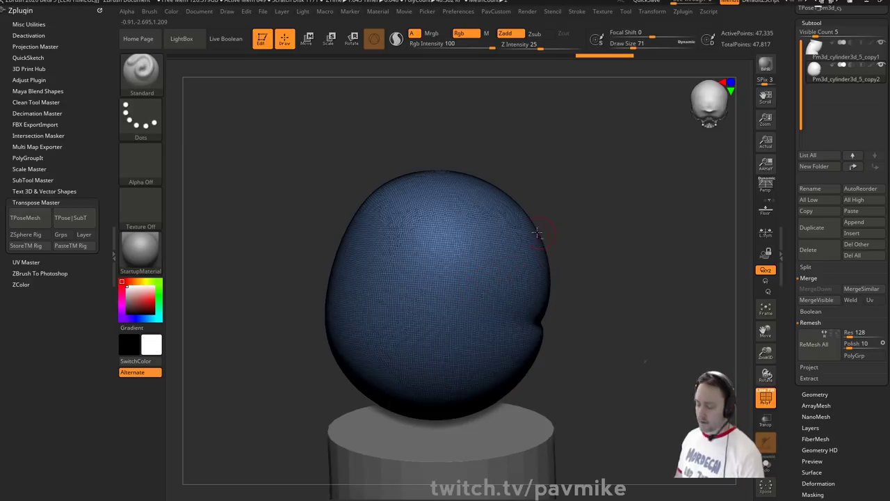
- Select the DamStandard brush, set the draw size to 158 and carve curved creases across the sphere
{"action": "key", "text": "b"}
{"action": "key", "text": "d"}
{"action": "key", "text": "s"}
{"action": "key", "text": "s"}
{"action": "left_click", "coordinate": [451, 269]}
{"action": "mouse_move", "coordinate": [393, 256]}
{"action": "left_mouse_down"}
{"action": "mouse_move", "coordinate": [491, 293]}
{"action": "mouse_move", "coordinate": [389, 322]}
{"action": "mouse_move", "coordinate": [523, 313]}
{"action": "left_mouse_up"}
- Turn off the PolyFrame wireframe and keep transparency switched off for a clean view of the creases
{"action": "left_click", "coordinate": [766, 420]}
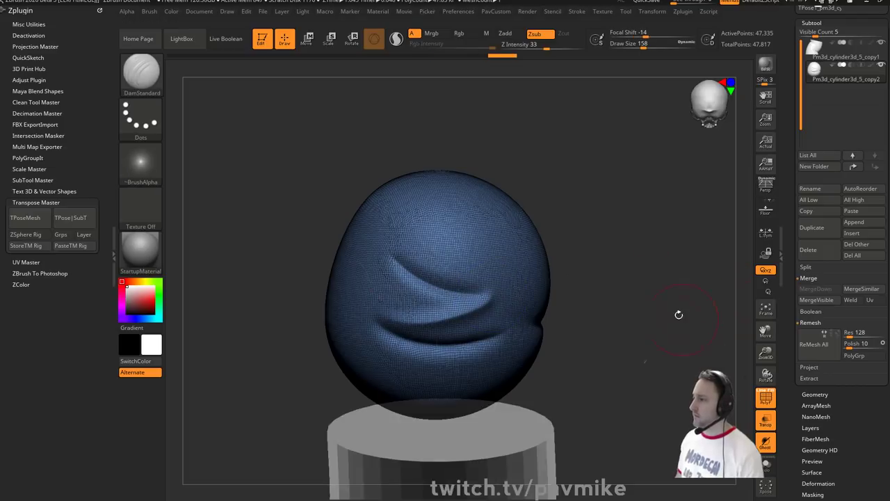
{"action": "left_click_drag", "start_coordinate": [679, 315], "coordinate": [642, 276], "text": "alt"}
{"action": "left_click", "coordinate": [765, 399]}
{"action": "left_click", "coordinate": [766, 420]}
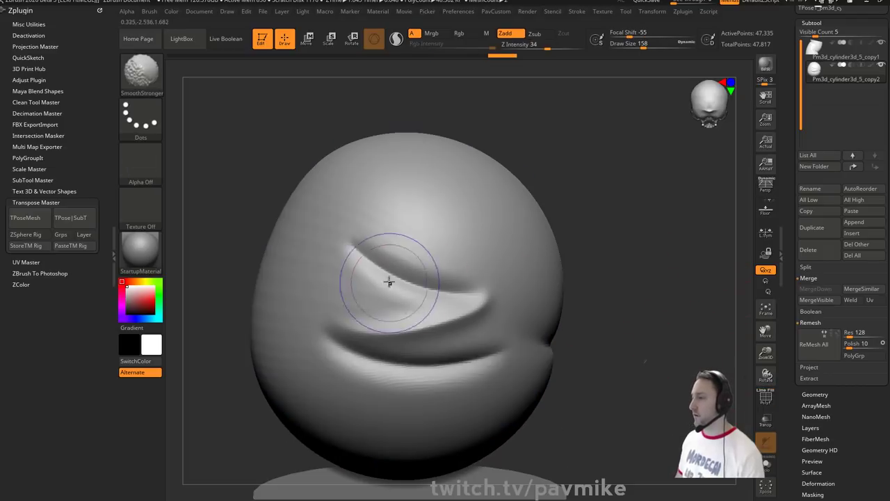
- Smooth the area between the sphere's creases and reduce the draw size to 83
{"action": "mouse_move", "coordinate": [390, 281]}
{"action": "left_mouse_down", "text": "shift"}
{"action": "mouse_move", "coordinate": [397, 330]}
{"action": "mouse_move", "coordinate": [365, 342]}
{"action": "left_mouse_up", "text": "shift"}
{"action": "key", "text": "s"}
{"action": "left_click", "coordinate": [493, 301]}
{"action": "right_click_drag", "start_coordinate": [543, 274], "coordinate": [549, 263], "text": "alt"}
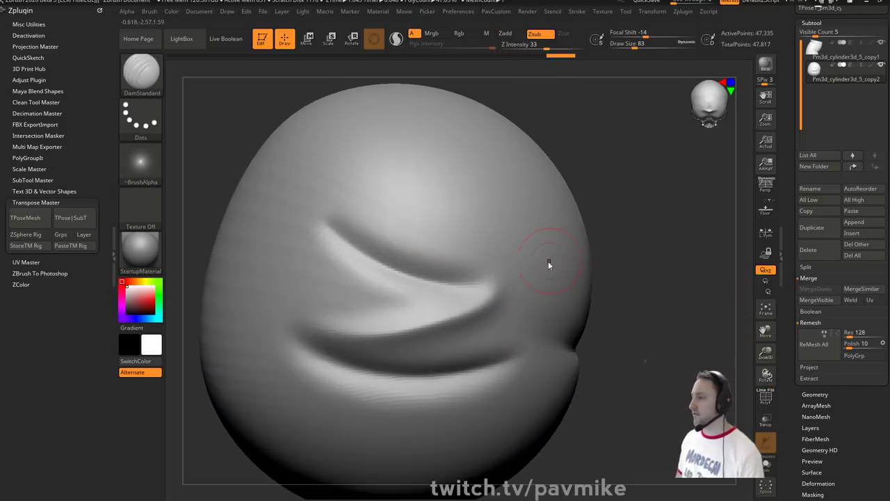
{"action": "left_click_drag", "start_coordinate": [499, 303], "coordinate": [496, 301], "text": "shift"}
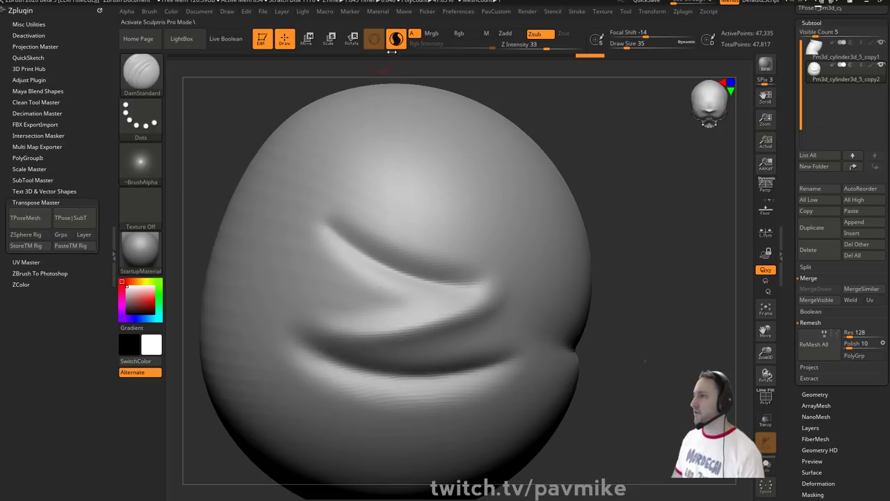
- Try smoothing the creases with Sculptris Pro active at draw size 71, then deactivate Sculptris Pro
{"action": "key", "text": "s"}
{"action": "left_click", "coordinate": [477, 301]}
{"action": "mouse_move", "coordinate": [483, 302]}
{"action": "left_mouse_down", "text": "shift"}
{"action": "mouse_move", "coordinate": [492, 299]}
{"action": "mouse_move", "coordinate": [441, 319]}
{"action": "left_mouse_up", "text": "shift"}
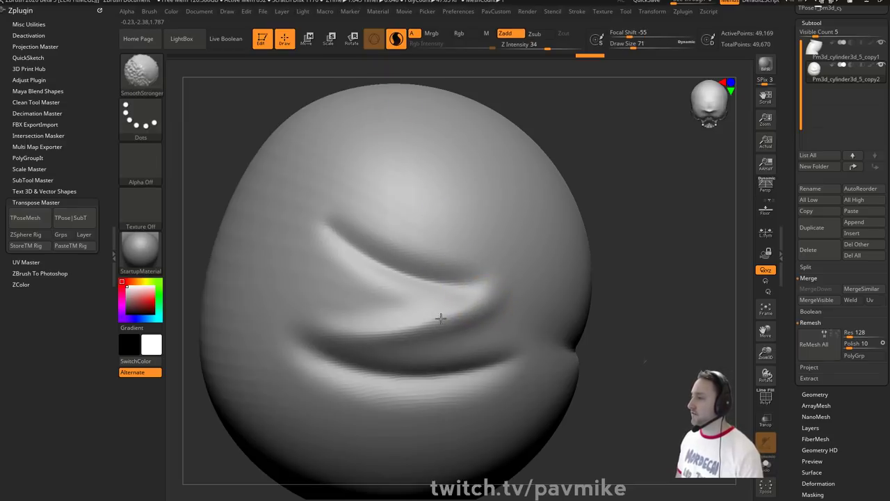
{"action": "left_click_drag", "start_coordinate": [601, 272], "coordinate": [634, 255]}
{"action": "left_click_drag", "start_coordinate": [624, 262], "coordinate": [571, 259]}
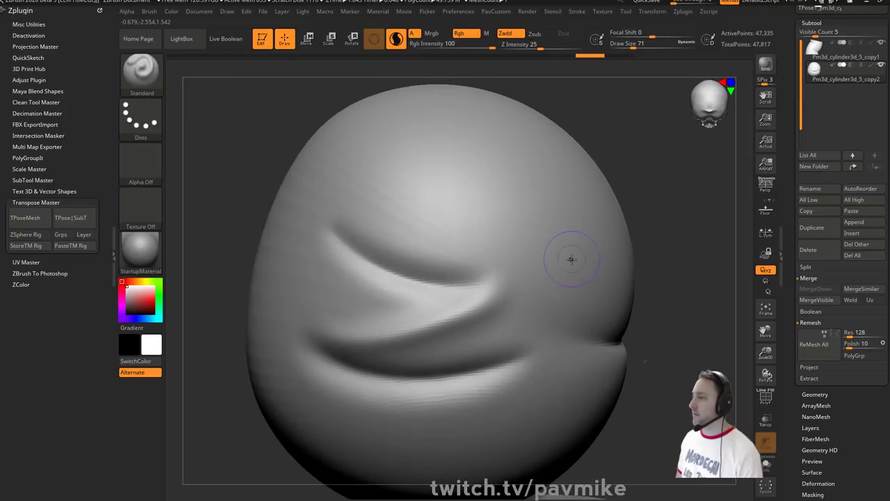
{"action": "left_click", "coordinate": [397, 40]}
{"action": "left_click_drag", "start_coordinate": [677, 236], "coordinate": [649, 229]}
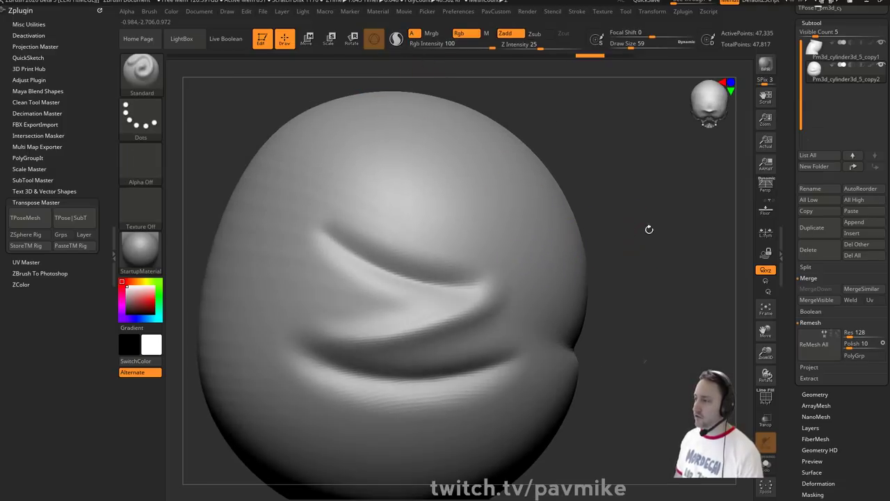
- Check the active smoothing brush and examine the alternative Smooth brushes in the LightBox brush library
{"action": "key", "text": "shift"}
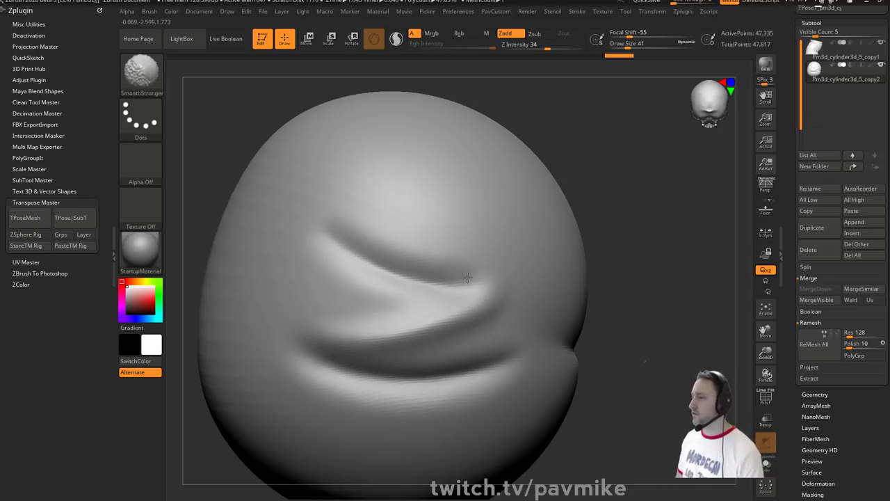
{"action": "key", "text": "shift"}
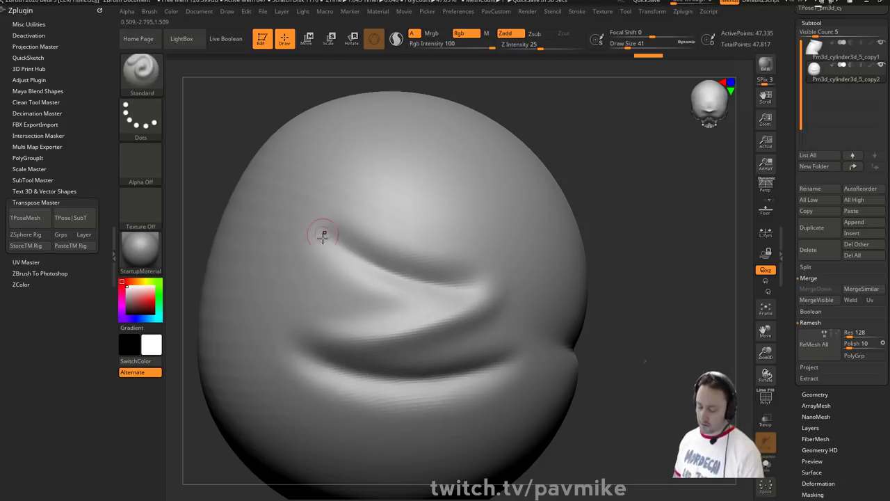
{"action": "key", "text": "comma"}
{"action": "left_click", "coordinate": [277, 67]}
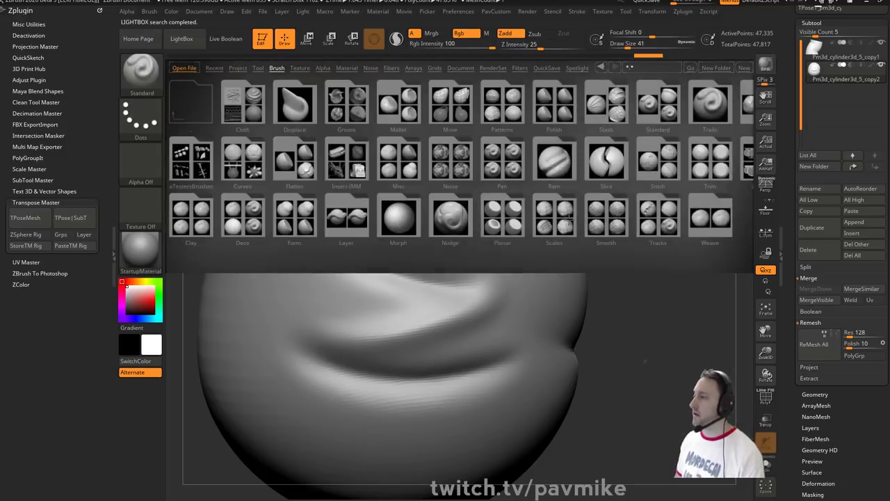
{"action": "left_click", "coordinate": [550, 217]}
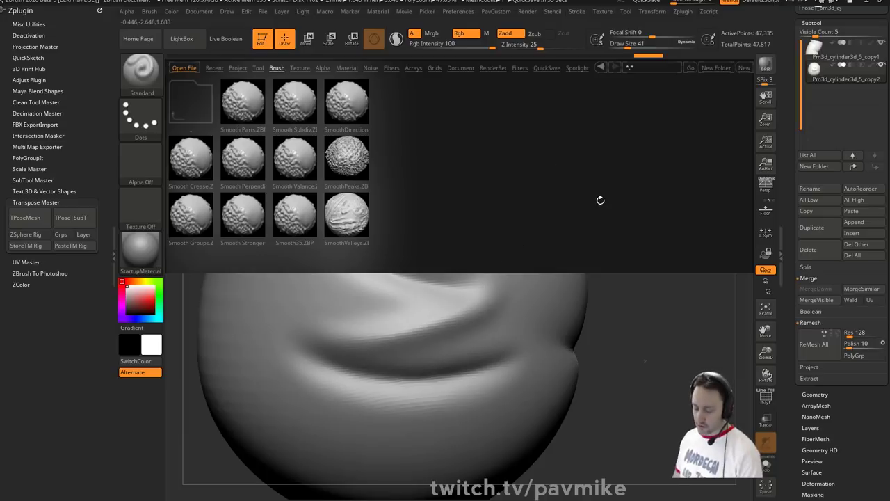
{"action": "key", "text": "comma"}
{"action": "key", "text": "s"}
{"action": "left_click_drag", "start_coordinate": [618, 244], "coordinate": [628, 242]}
{"action": "key", "text": "s"}
{"action": "right_click_drag", "start_coordinate": [629, 242], "coordinate": [634, 246]}
{"action": "key", "text": "s"}
{"action": "left_click_drag", "start_coordinate": [635, 246], "coordinate": [639, 247]}
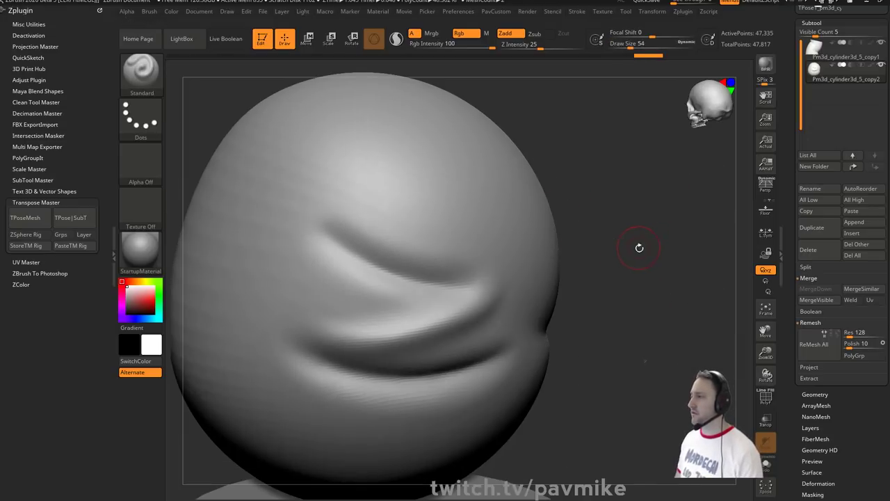
{"action": "right_click_drag", "start_coordinate": [638, 247], "coordinate": [633, 244], "text": "ctrl"}
{"action": "left_click_drag", "start_coordinate": [633, 243], "coordinate": [632, 241]}
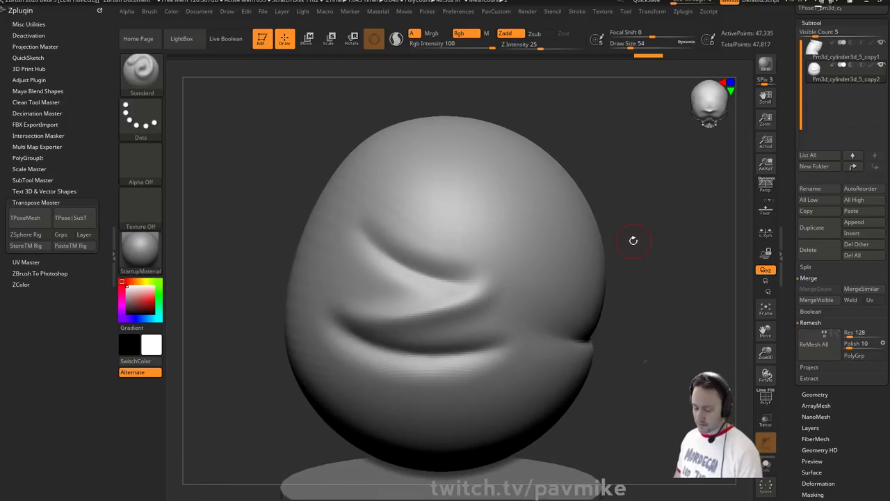
{"action": "key", "text": "b"}
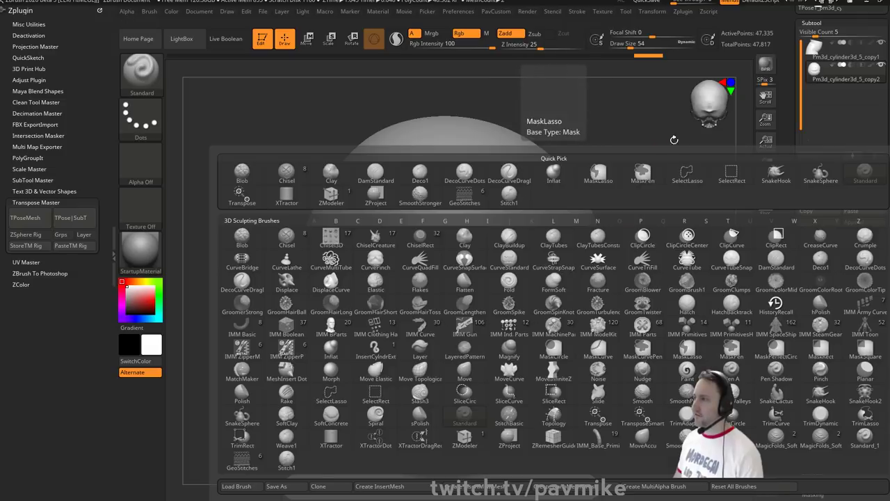
{"action": "mouse_move", "coordinate": [673, 140]}
{"action": "left_mouse_down"}
{"action": "mouse_move", "coordinate": [658, 176]}
{"action": "mouse_move", "coordinate": [584, 208]}
{"action": "left_mouse_up"}
{"action": "key", "text": "s"}
{"action": "key", "text": "s"}
{"action": "left_click_drag", "start_coordinate": [586, 261], "coordinate": [674, 268]}
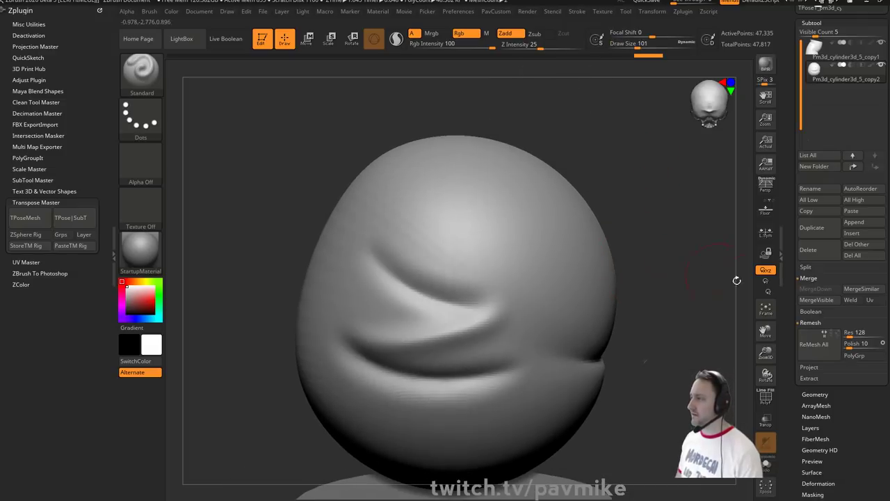
- Store a morph target for the creased sphere
{"action": "left_click_drag", "start_coordinate": [790, 326], "coordinate": [791, 291]}
{"action": "scroll", "coordinate": [790, 292], "scroll_direction": "down", "scroll_amount": 8}
{"action": "left_click", "coordinate": [812, 220]}
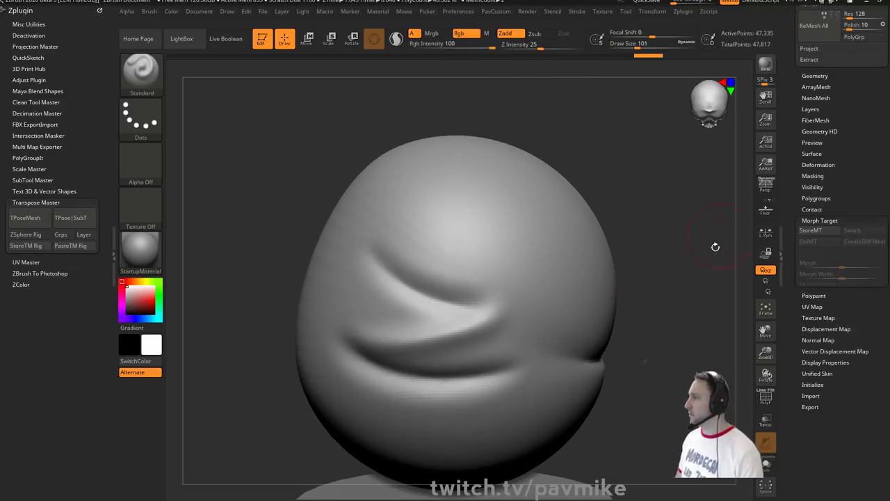
{"action": "left_click", "coordinate": [811, 230]}
{"action": "left_click_drag", "start_coordinate": [656, 279], "coordinate": [679, 245]}
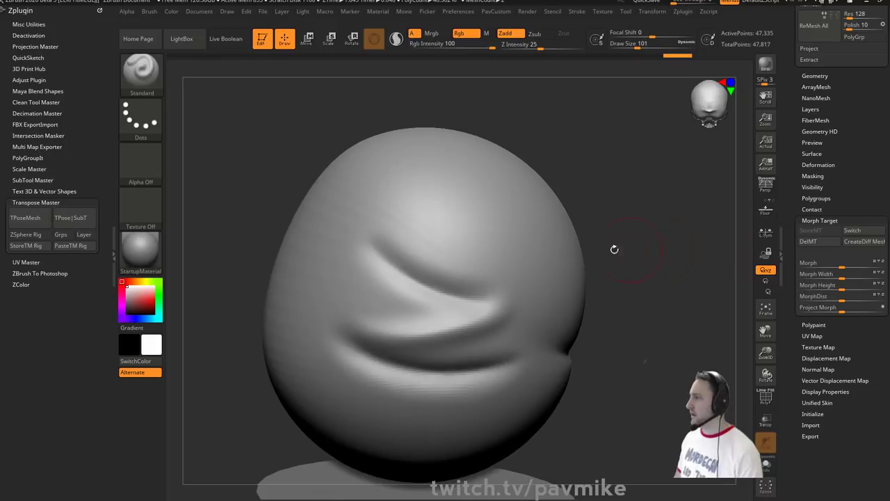
- Pull the end of the sphere's upper crease outward with the Move brush and revert the shape to the stored morph target
{"action": "left_click_drag", "start_coordinate": [616, 241], "coordinate": [593, 238]}
{"action": "key", "text": "b"}
{"action": "key", "text": "m"}
{"action": "key", "text": "v"}
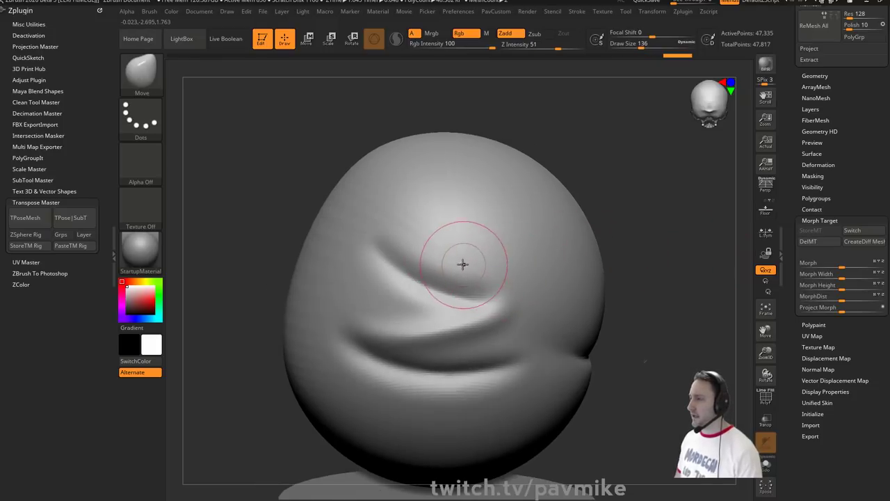
{"action": "left_click_drag", "start_coordinate": [475, 268], "coordinate": [517, 282]}
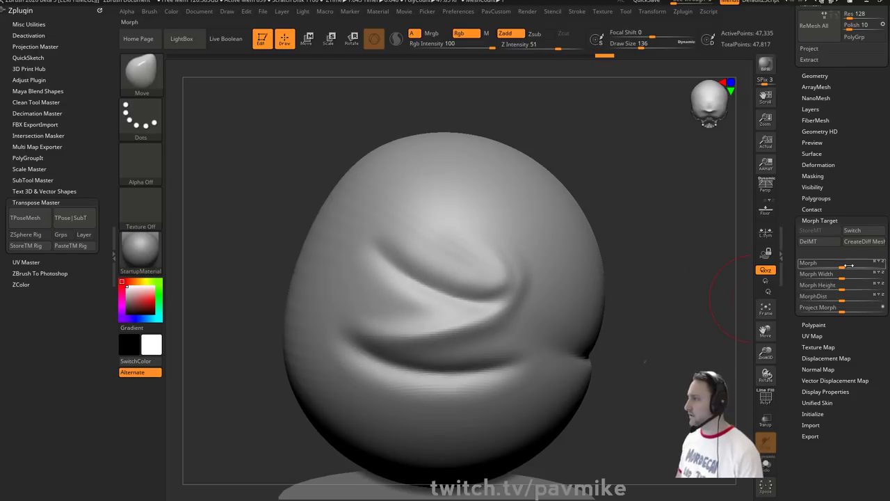
{"action": "left_click", "coordinate": [845, 308]}
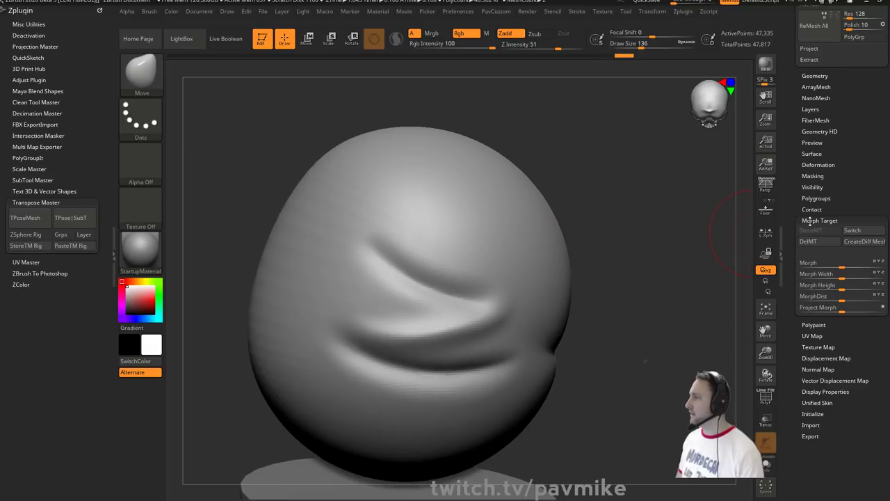
{"action": "key", "text": "shift"}
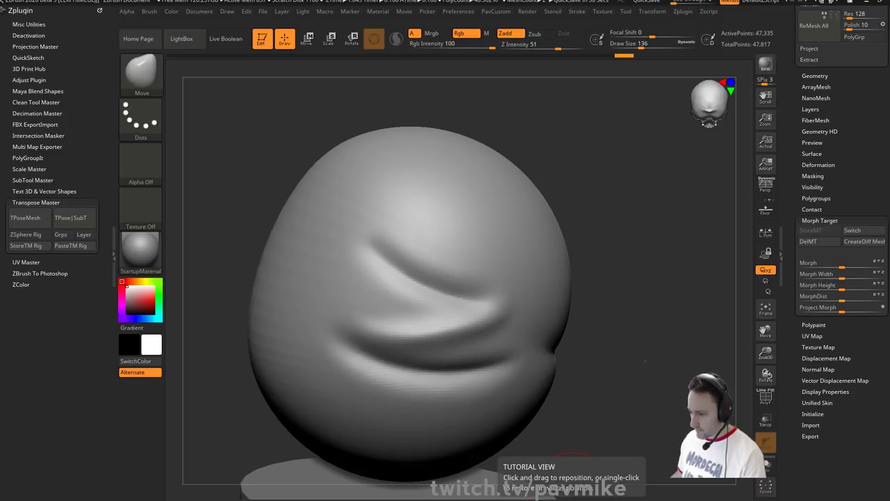
- Switch to the browser and open the YouTube video "ZBrush Kaiju Creation for Pacific Rim: Uprising with DNEG" for reference
{"action": "left_click_drag", "start_coordinate": [600, 482], "coordinate": [544, 43]}
{"action": "left_click", "coordinate": [336, 276]}
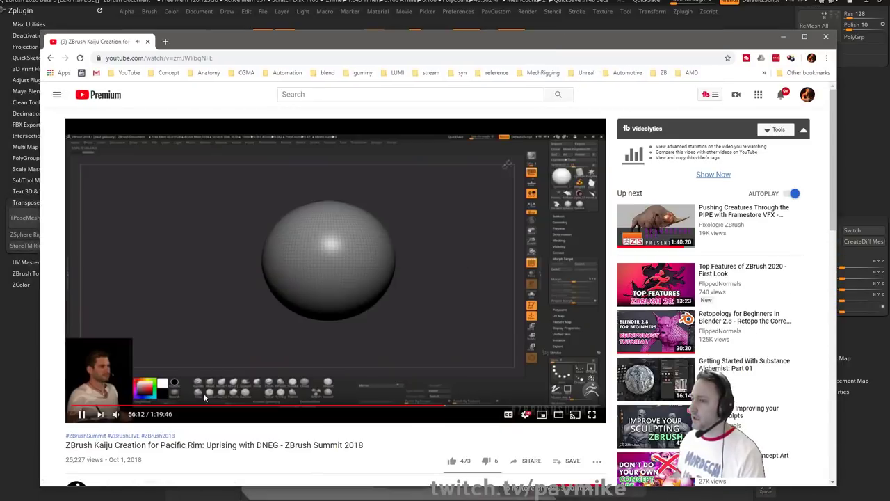
- Mute the reference video, skip ahead to 57:00 and pause it there
{"action": "left_click", "coordinate": [116, 416]}
{"action": "left_click", "coordinate": [441, 407]}
{"action": "mouse_move", "coordinate": [441, 410]}
{"action": "left_mouse_down"}
{"action": "mouse_move", "coordinate": [472, 411]}
{"action": "mouse_move", "coordinate": [449, 409]}
{"action": "left_mouse_up"}
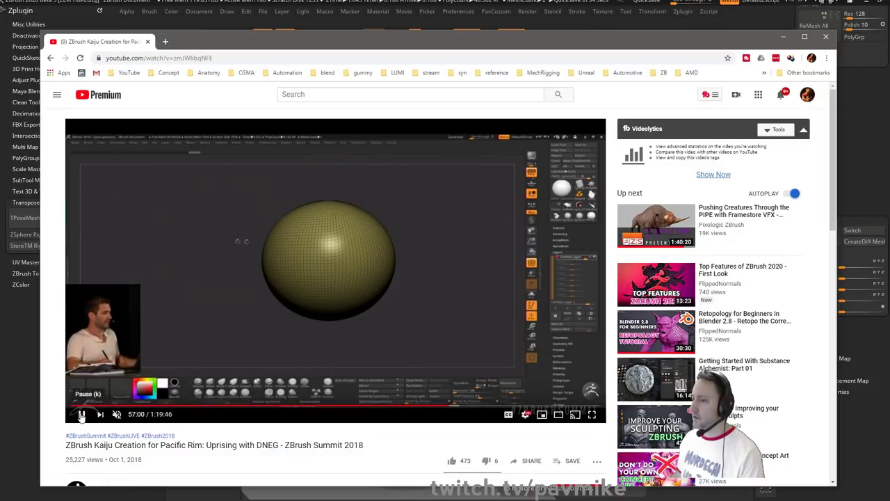
{"action": "left_click", "coordinate": [81, 413]}
- Copy a share link to the video that starts at 57:00, and close the video's browser page
{"action": "scroll", "coordinate": [80, 414], "scroll_direction": "down", "scroll_amount": 3}
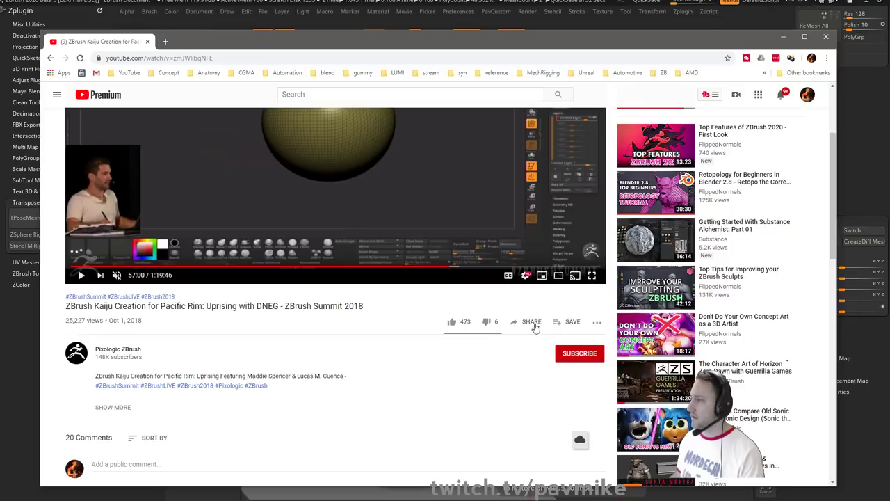
{"action": "left_click", "coordinate": [531, 322]}
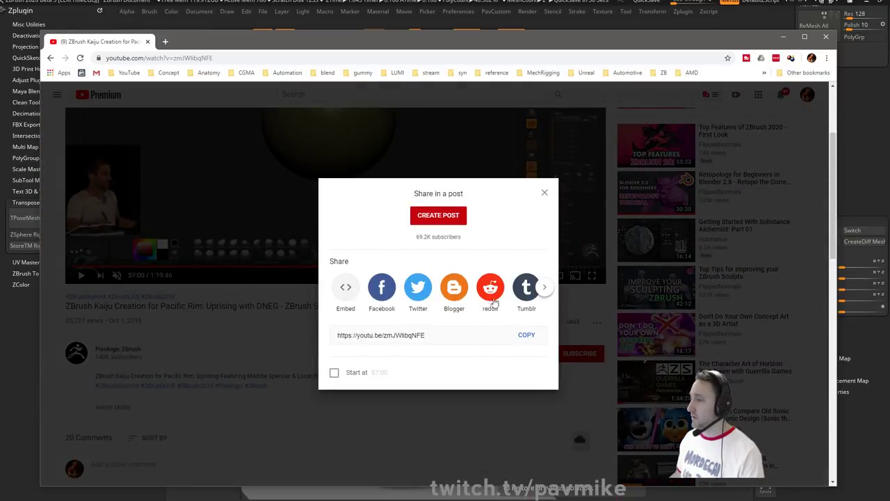
{"action": "left_click", "coordinate": [334, 373]}
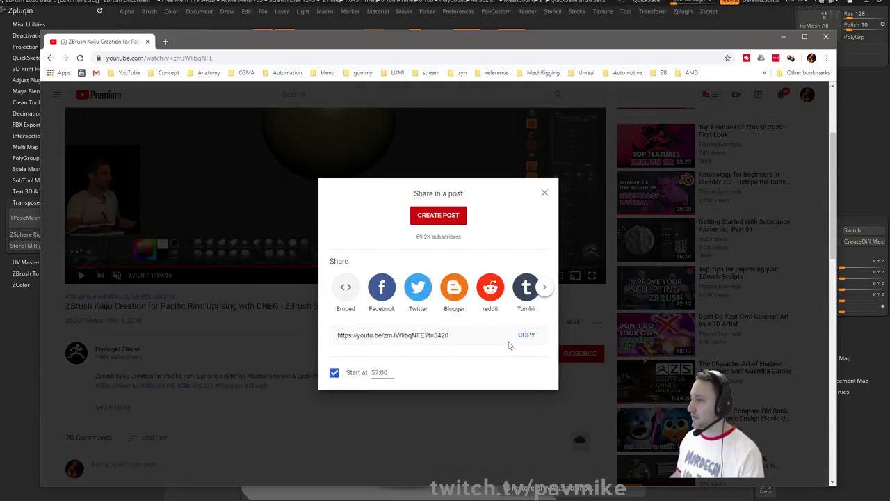
{"action": "left_click", "coordinate": [527, 334]}
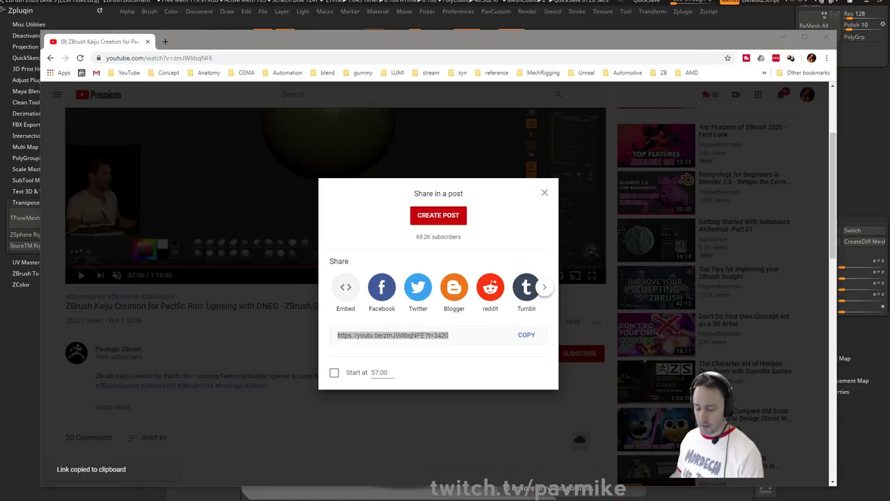
{"action": "left_click", "coordinate": [148, 42]}
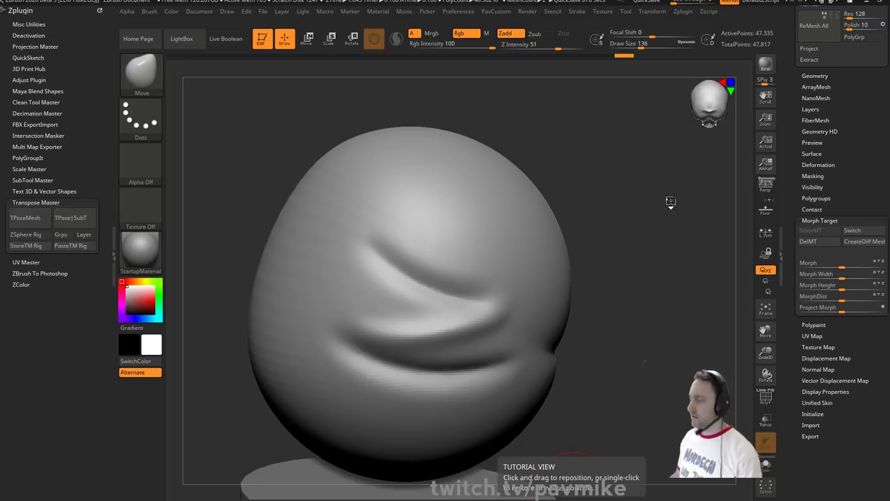
- Load the DemoHead.ZTL tool from the LightBox library, turn on PolyFrame and frame the head in the view
{"action": "left_click", "coordinate": [277, 69]}
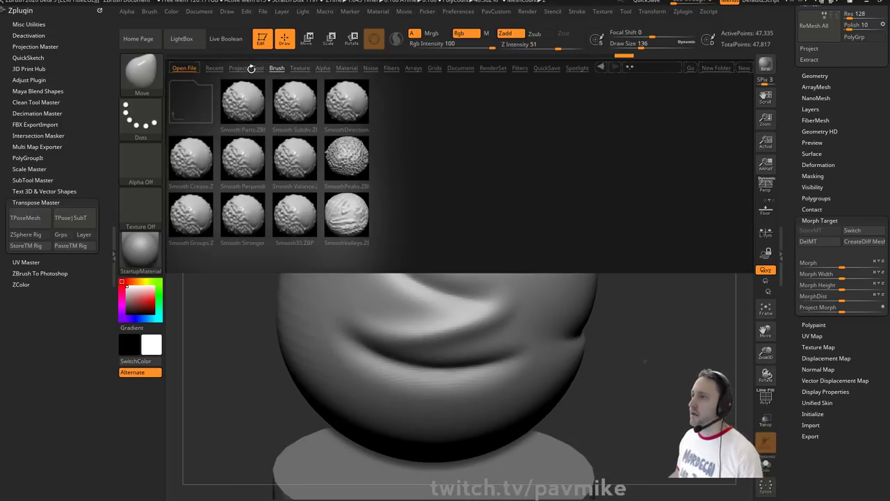
{"action": "left_click", "coordinate": [258, 68]}
{"action": "double_click", "coordinate": [309, 105]}
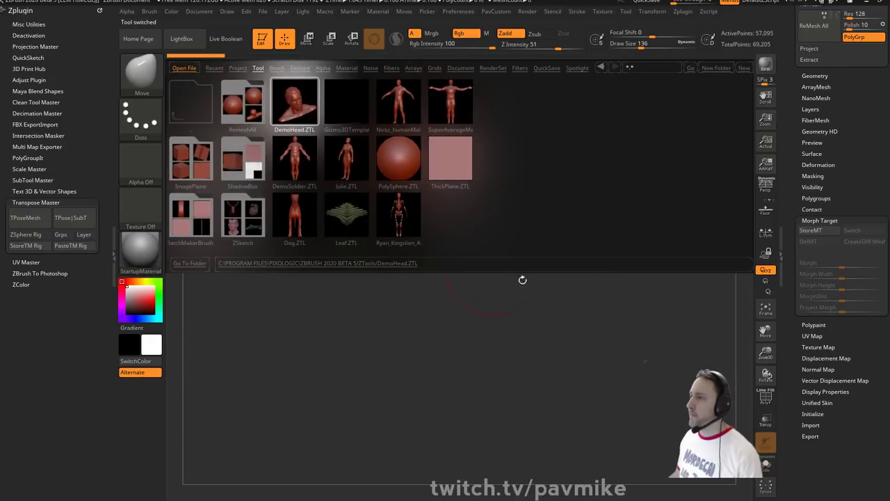
{"action": "left_click", "coordinate": [768, 399]}
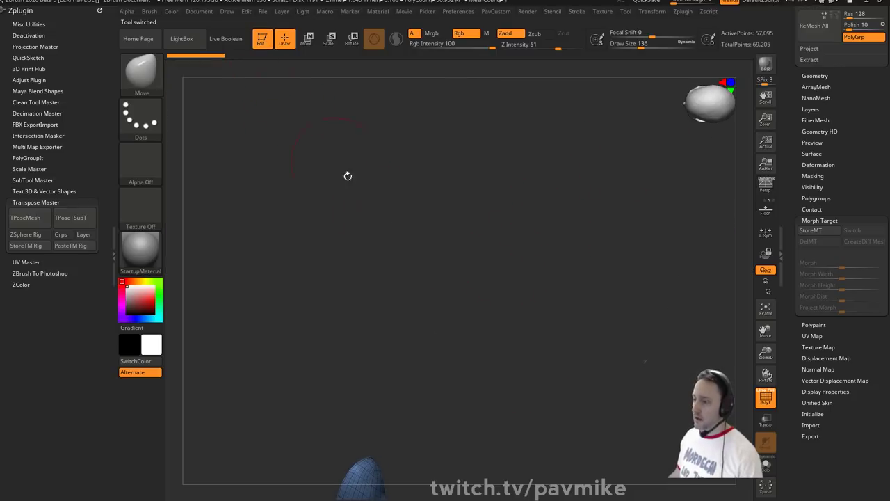
{"action": "key", "text": "f"}
{"action": "left_click_drag", "start_coordinate": [631, 300], "coordinate": [737, 191]}
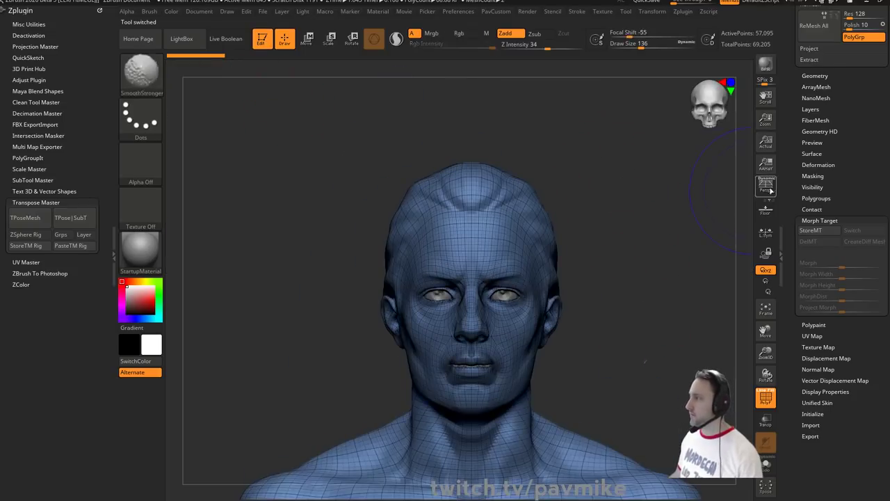
- Set the head to subdivision level 1 and delete its higher subdivision levels
{"action": "left_click", "coordinate": [808, 76]}
{"action": "left_click", "coordinate": [800, 97]}
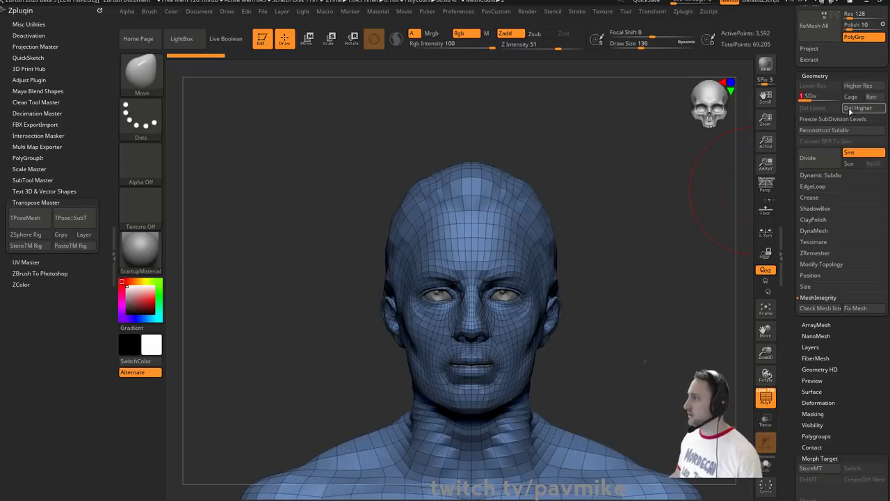
{"action": "left_click", "coordinate": [853, 109]}
- Isolate the head with Solo mode and examine the mesh topology around the lips and mouth opening
{"action": "key", "text": "s"}
{"action": "mouse_move", "coordinate": [609, 202]}
{"action": "left_mouse_down", "text": "alt"}
{"action": "mouse_move", "coordinate": [656, 252]}
{"action": "mouse_move", "coordinate": [644, 178]}
{"action": "mouse_move", "coordinate": [638, 187]}
{"action": "mouse_move", "coordinate": [685, 174]}
{"action": "left_mouse_up", "text": "alt"}
{"action": "key", "text": "s"}
{"action": "mouse_move", "coordinate": [660, 292]}
{"action": "left_mouse_down", "text": "alt"}
{"action": "mouse_move", "coordinate": [566, 268]}
{"action": "mouse_move", "coordinate": [654, 324]}
{"action": "left_mouse_up", "text": "alt"}
{"action": "left_click_drag", "start_coordinate": [654, 323], "coordinate": [711, 304]}
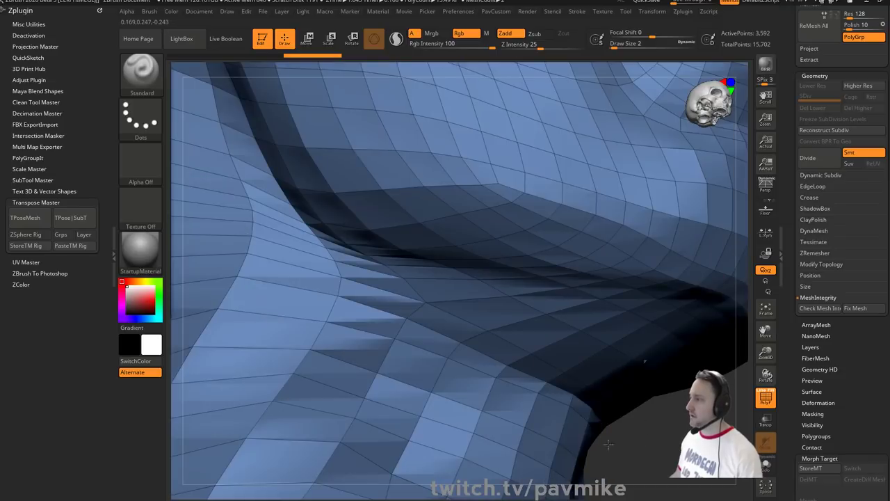
{"action": "left_click", "coordinate": [617, 431]}
{"action": "mouse_move", "coordinate": [685, 410]}
{"action": "left_mouse_down", "text": "alt"}
{"action": "mouse_move", "coordinate": [689, 278]}
{"action": "mouse_move", "coordinate": [705, 244]}
{"action": "mouse_move", "coordinate": [704, 359]}
{"action": "left_mouse_up", "text": "alt"}
{"action": "left_click", "coordinate": [766, 468]}
{"action": "mouse_move", "coordinate": [693, 276]}
{"action": "left_mouse_down", "text": "alt"}
{"action": "mouse_move", "coordinate": [693, 308]}
{"action": "mouse_move", "coordinate": [695, 295]}
{"action": "left_mouse_up", "text": "alt"}
{"action": "left_click", "coordinate": [486, 283], "text": "ctrl+shift"}
{"action": "mouse_move", "coordinate": [515, 282]}
{"action": "right_mouse_down"}
{"action": "mouse_move", "coordinate": [664, 318]}
{"action": "mouse_move", "coordinate": [655, 343]}
{"action": "right_mouse_up"}
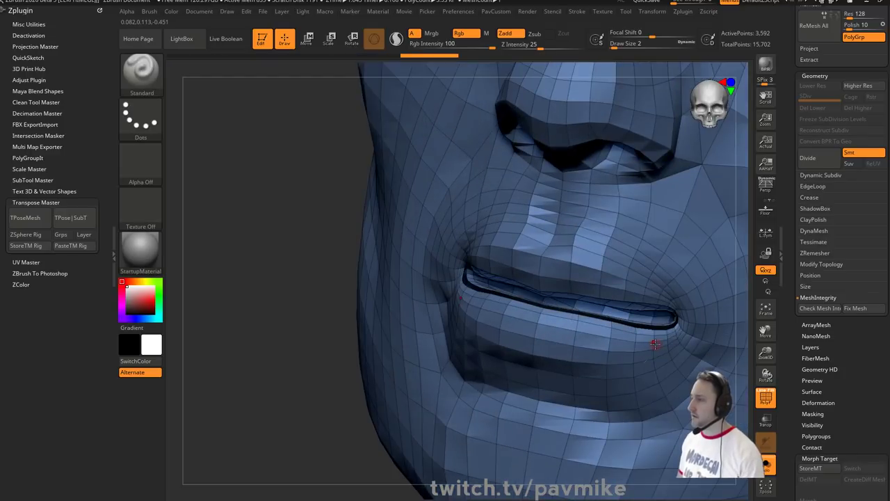
- Assign polygroups to the head with Auto Groups and examine the separate geometry inside the mouth
{"action": "mouse_move", "coordinate": [263, 228]}
{"action": "left_mouse_down"}
{"action": "mouse_move", "coordinate": [333, 239]}
{"action": "mouse_move", "coordinate": [315, 284]}
{"action": "mouse_move", "coordinate": [313, 243]}
{"action": "mouse_move", "coordinate": [254, 239]}
{"action": "left_mouse_up"}
{"action": "right_click_drag", "start_coordinate": [255, 240], "coordinate": [340, 269]}
{"action": "left_click_drag", "start_coordinate": [798, 351], "coordinate": [798, 274]}
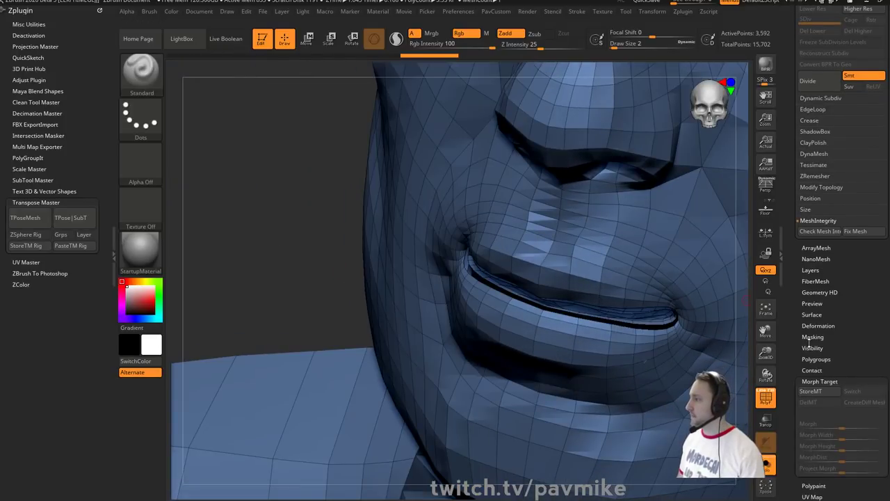
{"action": "left_click", "coordinate": [811, 361]}
{"action": "left_click_drag", "start_coordinate": [800, 359], "coordinate": [800, 350]}
{"action": "left_click", "coordinate": [815, 361]}
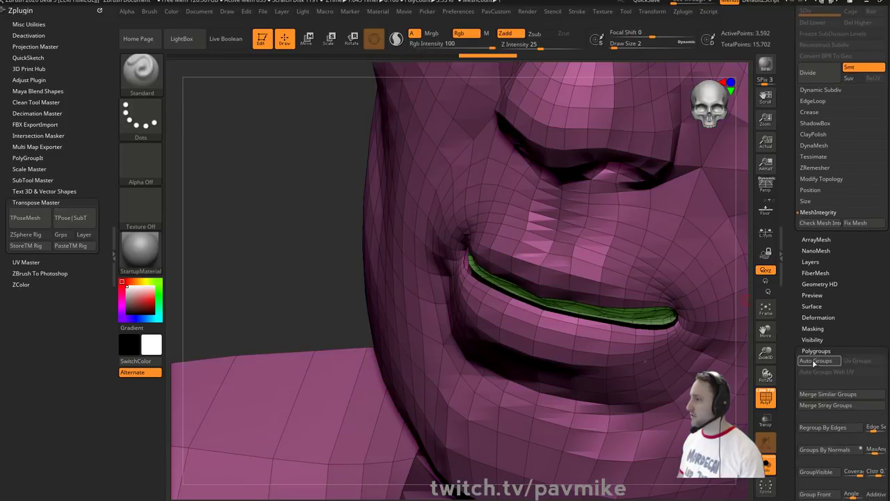
{"action": "mouse_move", "coordinate": [298, 258]}
{"action": "right_mouse_down"}
{"action": "mouse_move", "coordinate": [299, 234]}
{"action": "mouse_move", "coordinate": [300, 253]}
{"action": "mouse_move", "coordinate": [528, 282]}
{"action": "right_mouse_up"}
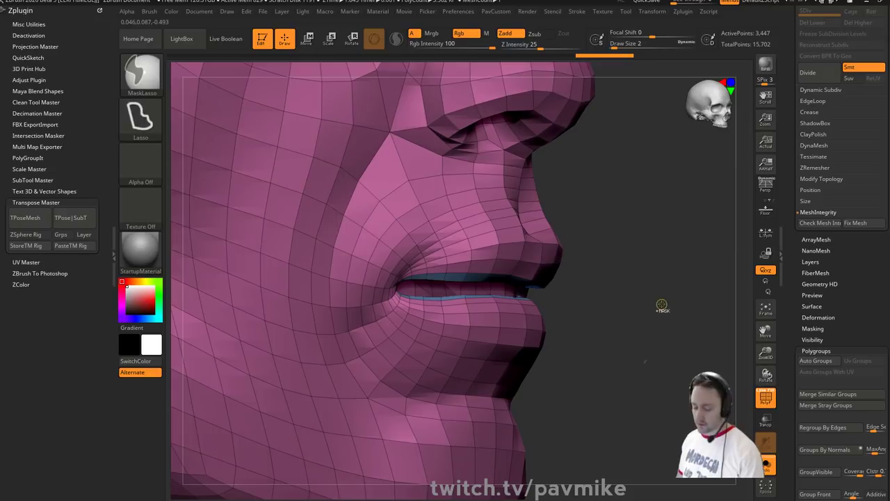
{"action": "key", "text": "shift+f"}
{"action": "mouse_move", "coordinate": [661, 306]}
{"action": "right_mouse_down"}
{"action": "mouse_move", "coordinate": [603, 280]}
{"action": "mouse_move", "coordinate": [590, 285]}
{"action": "right_mouse_up"}
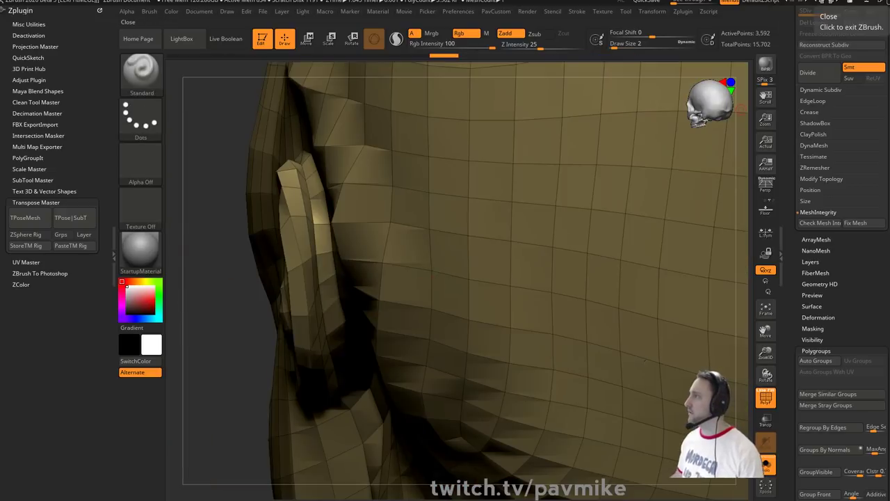
- Close ZBrush without saving changes to the startup hotkeys file
{"action": "left_click", "coordinate": [886, 3]}
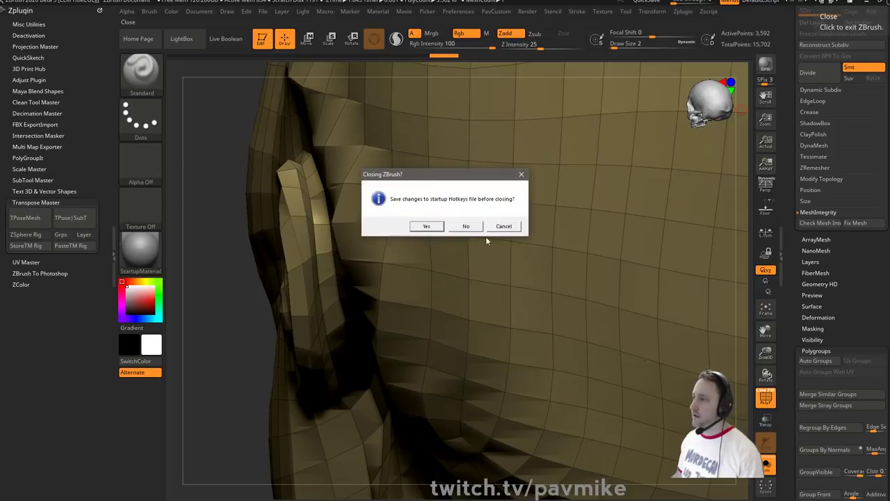
{"action": "left_click", "coordinate": [466, 226]}
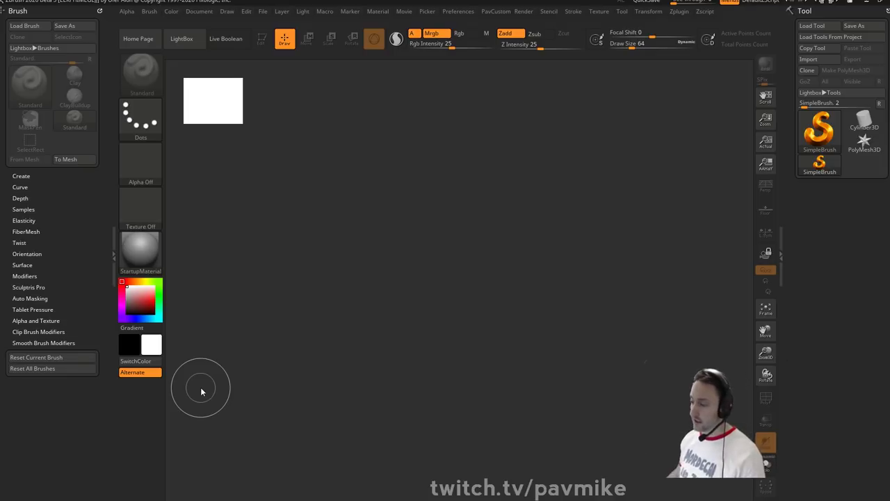
{"action": "key", "text": "comma"}
{"action": "key", "text": "s"}
{"action": "left_click_drag", "start_coordinate": [346, 334], "coordinate": [339, 337]}
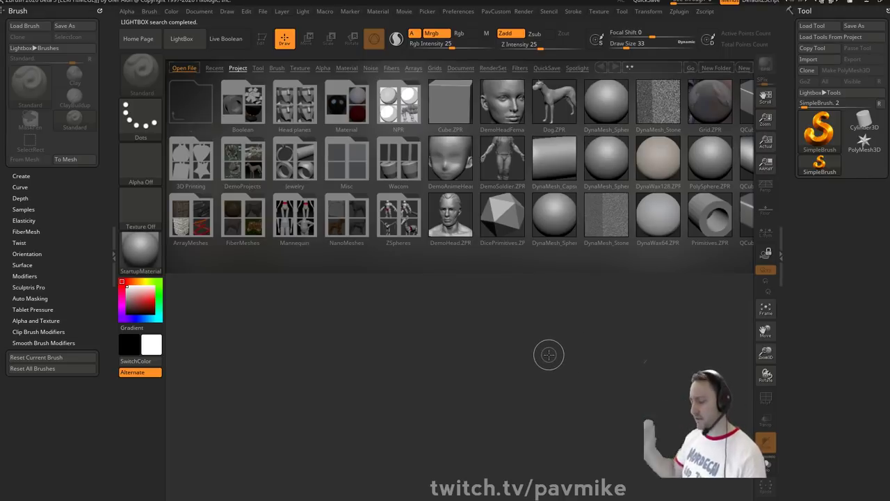
{"action": "key", "text": "comma"}
{"action": "key", "text": "s"}
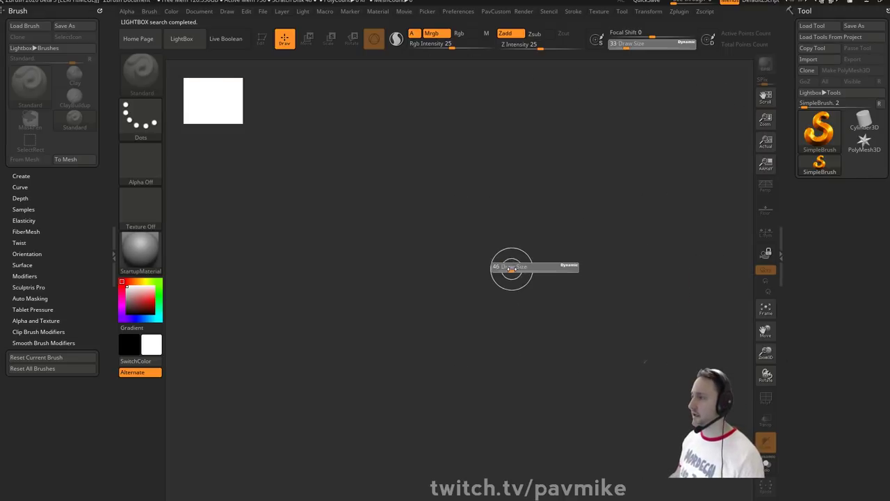
{"action": "left_click_drag", "start_coordinate": [509, 269], "coordinate": [512, 271]}
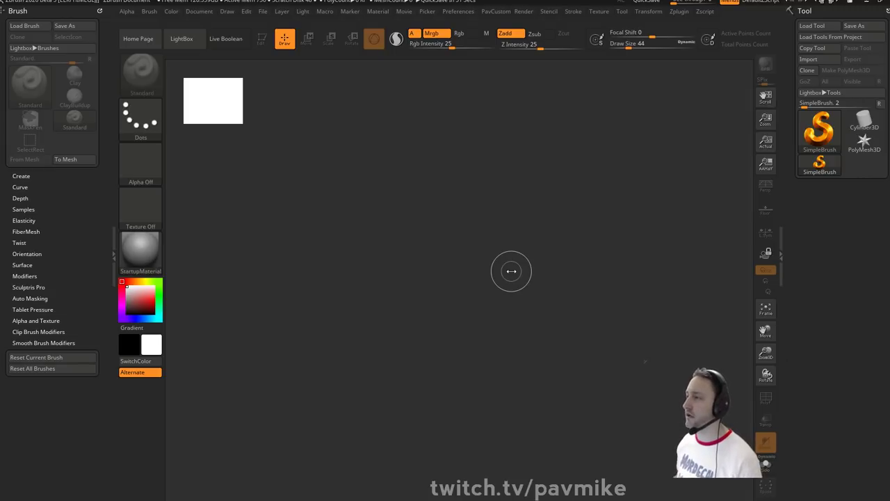
{"action": "key", "text": "s"}
{"action": "left_click_drag", "start_coordinate": [514, 262], "coordinate": [512, 262]}
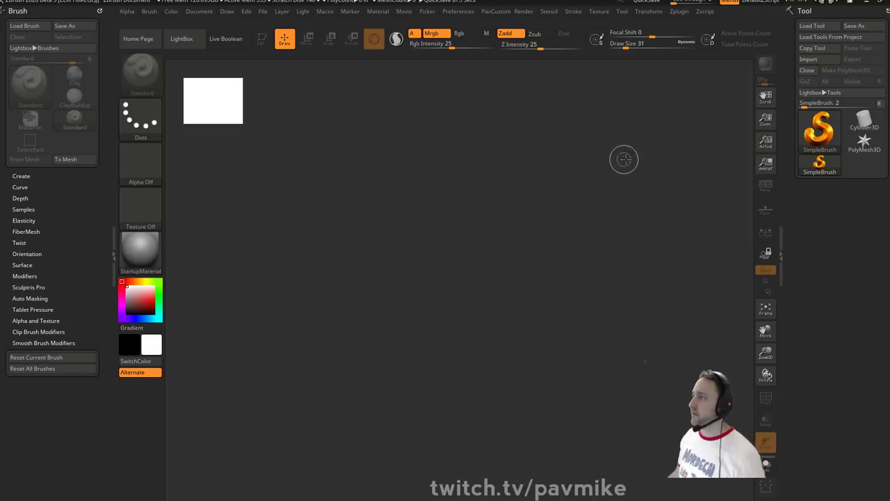
- Place the PolyMesh3D star on the canvas, turn on Edit mode and rotate around it
{"action": "left_click", "coordinate": [864, 142]}
{"action": "left_click_drag", "start_coordinate": [413, 275], "coordinate": [382, 338]}
{"action": "left_click", "coordinate": [261, 40]}
{"action": "left_click_drag", "start_coordinate": [654, 144], "coordinate": [672, 147], "text": "shift"}
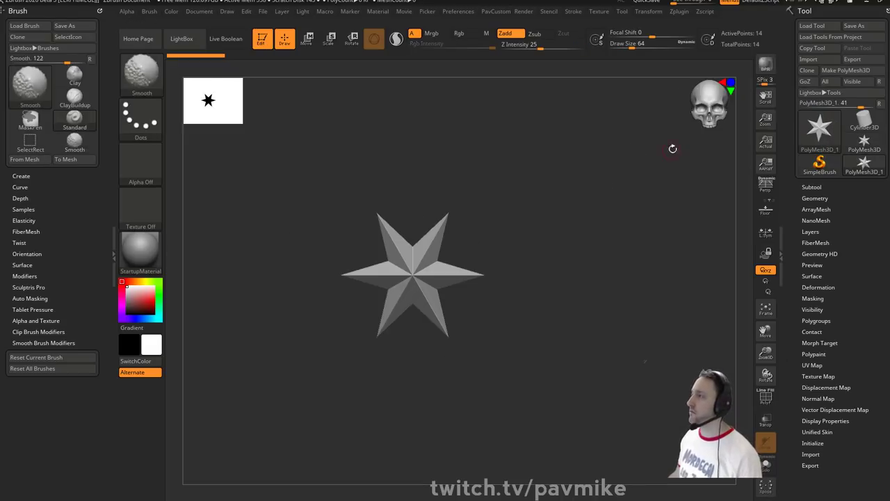
{"action": "left_click", "coordinate": [729, 119]}
{"action": "left_click_drag", "start_coordinate": [729, 119], "coordinate": [725, 160]}
- Switch to the browser, select the web address of the open YouTube channel page, and return to ZBrush
{"action": "left_click_drag", "start_coordinate": [445, 500], "coordinate": [282, 41]}
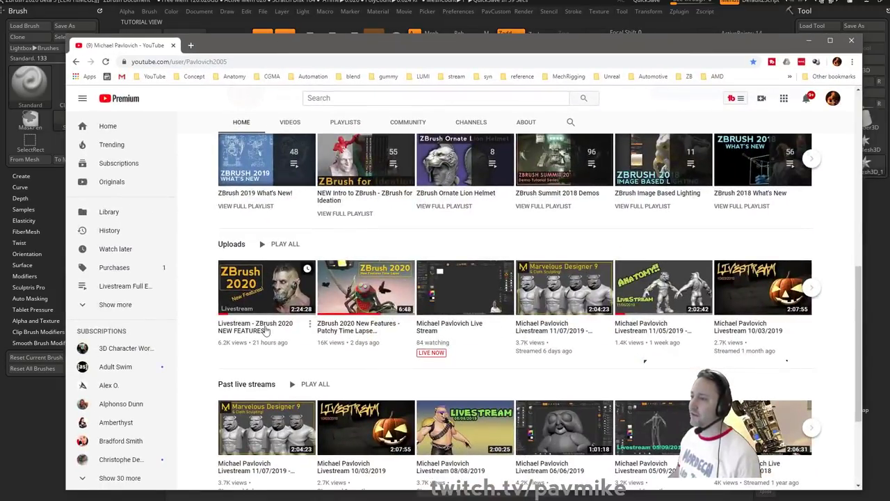
{"action": "key", "text": "ctrl+l"}
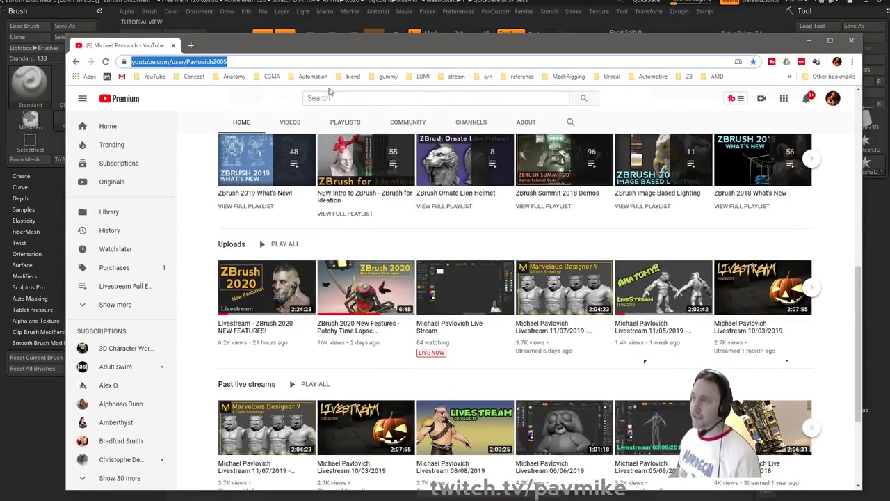
{"action": "key", "text": "alt+Tab"}
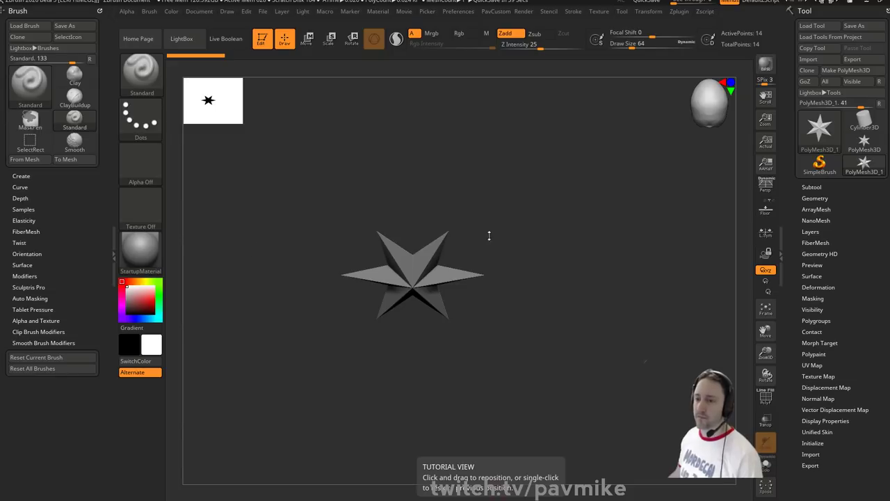
- Turn off Edit mode for the star, choosing to always switch to 2.5D mode until the next restart
{"action": "left_click_drag", "start_coordinate": [406, 143], "coordinate": [387, 142]}
{"action": "left_click", "coordinate": [262, 39]}
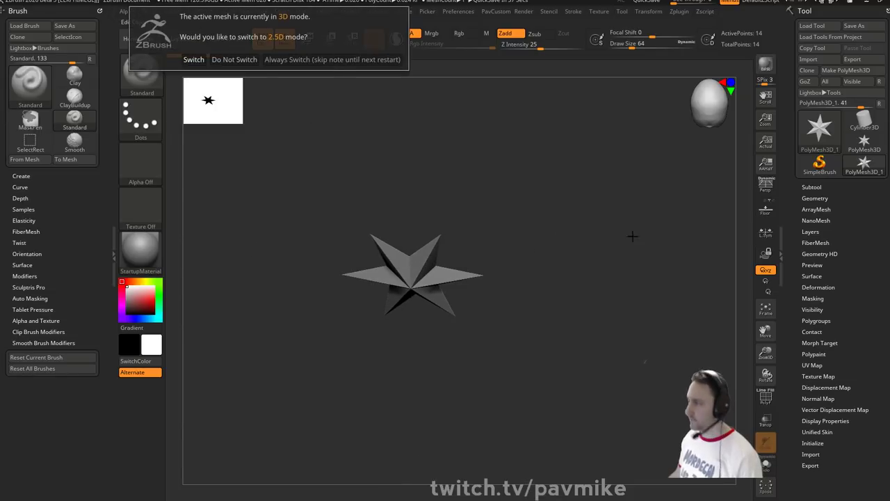
{"action": "left_click", "coordinate": [332, 60]}
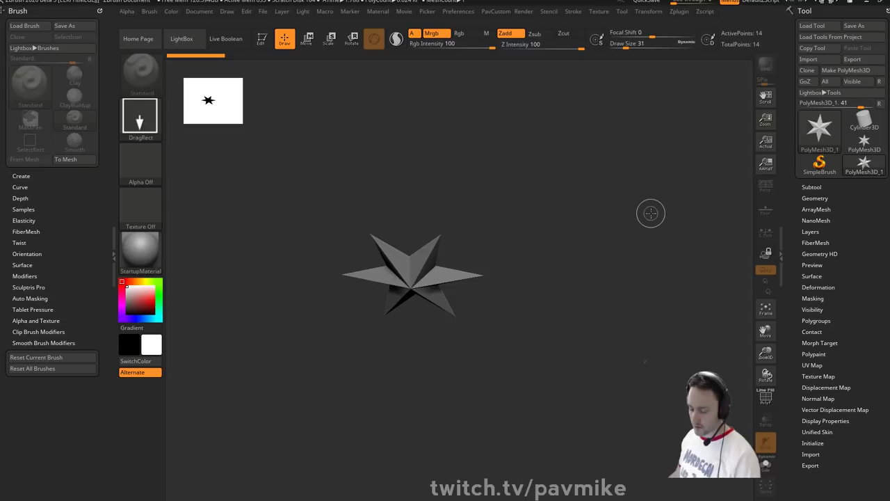
{"action": "key", "text": "comma"}
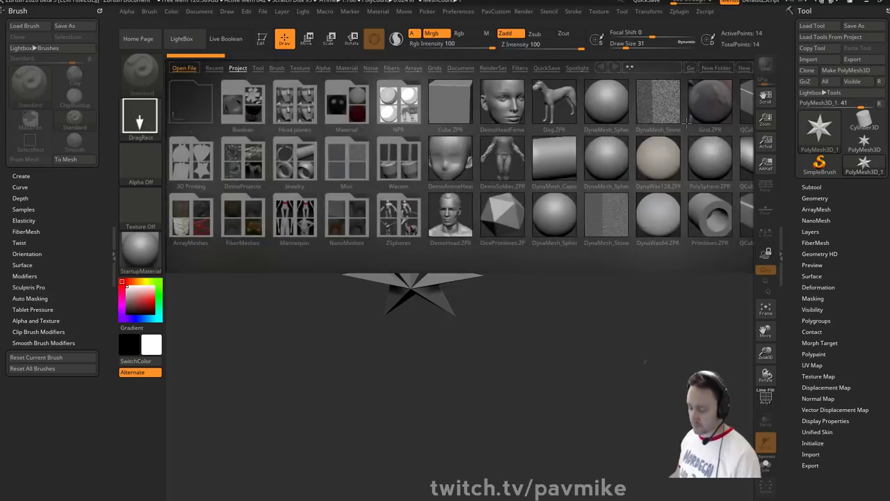
{"action": "key", "text": "comma"}
- Load the creature tool from the Patchy folder inside Recording and turn on Edit mode for it
{"action": "left_click", "coordinate": [821, 26]}
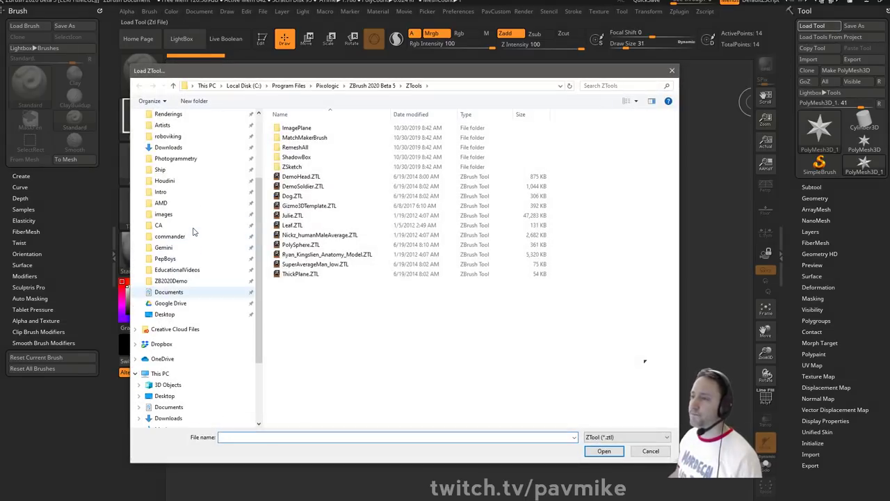
{"action": "scroll", "coordinate": [194, 232], "scroll_direction": "up", "scroll_amount": 3}
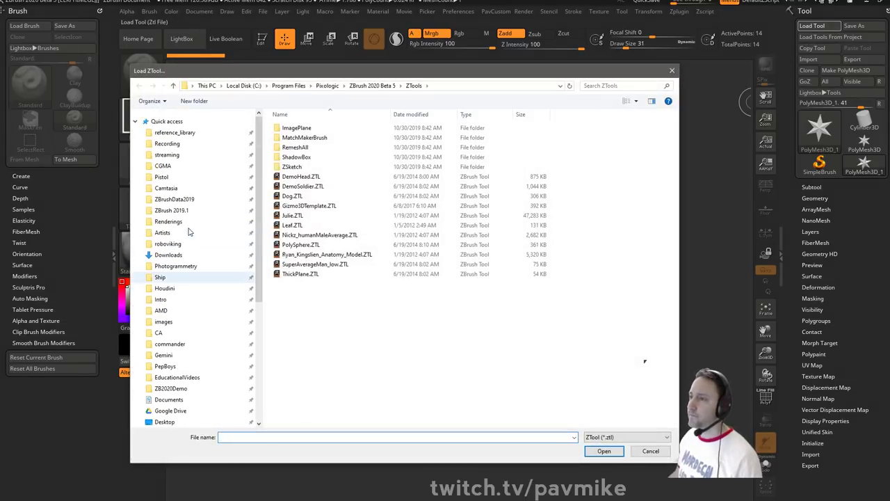
{"action": "left_click", "coordinate": [188, 143]}
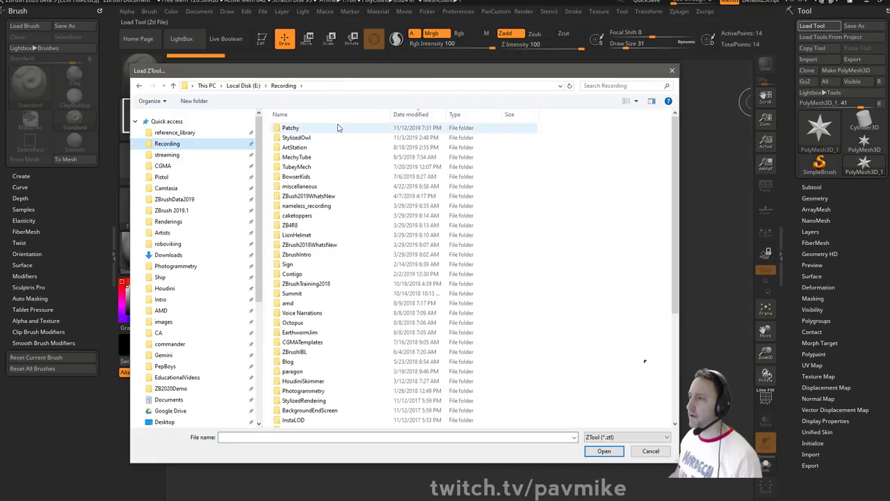
{"action": "double_click", "coordinate": [337, 129]}
{"action": "double_click", "coordinate": [334, 129]}
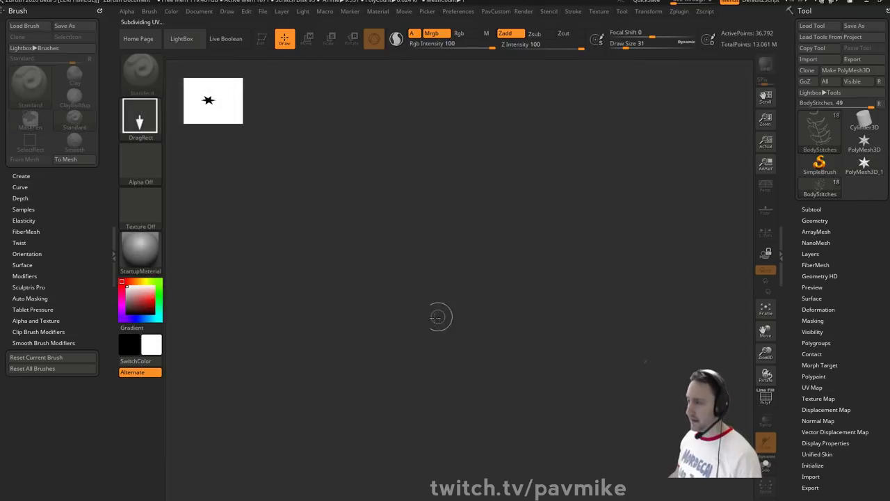
{"action": "left_click", "coordinate": [261, 39]}
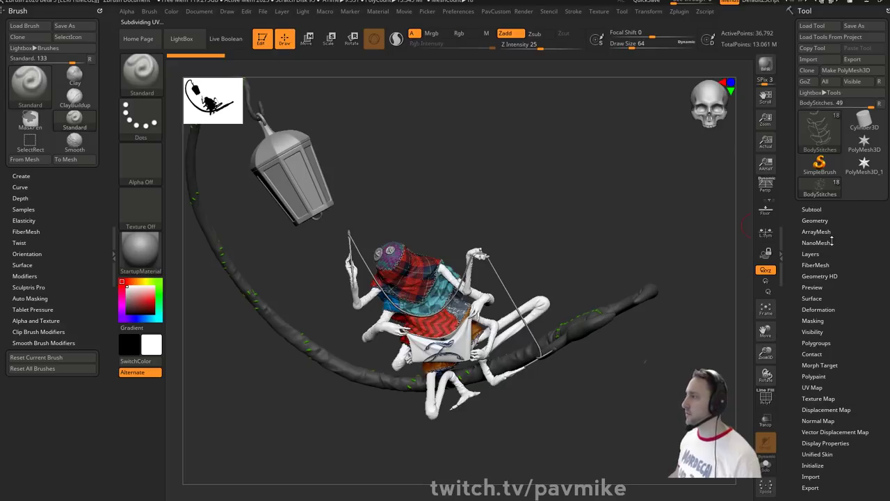
- Turn off the painted colours on all of the creature's subtools so the whole model shows in plain grey
{"action": "left_click", "coordinate": [811, 209]}
{"action": "left_click", "coordinate": [871, 231], "text": "shift"}
{"action": "mouse_move", "coordinate": [600, 185]}
{"action": "left_mouse_down"}
{"action": "mouse_move", "coordinate": [634, 229]}
{"action": "mouse_move", "coordinate": [618, 233]}
{"action": "mouse_move", "coordinate": [636, 229]}
{"action": "mouse_move", "coordinate": [624, 229]}
{"action": "left_mouse_up"}
{"action": "key", "text": "s"}
{"action": "key", "text": "s"}
{"action": "mouse_move", "coordinate": [625, 229]}
{"action": "left_mouse_down"}
{"action": "mouse_move", "coordinate": [538, 216]}
{"action": "mouse_move", "coordinate": [644, 215]}
{"action": "left_mouse_up"}
{"action": "key", "text": "s"}
{"action": "key", "text": "s"}
{"action": "key", "text": "s"}
{"action": "left_click_drag", "start_coordinate": [643, 214], "coordinate": [611, 241]}
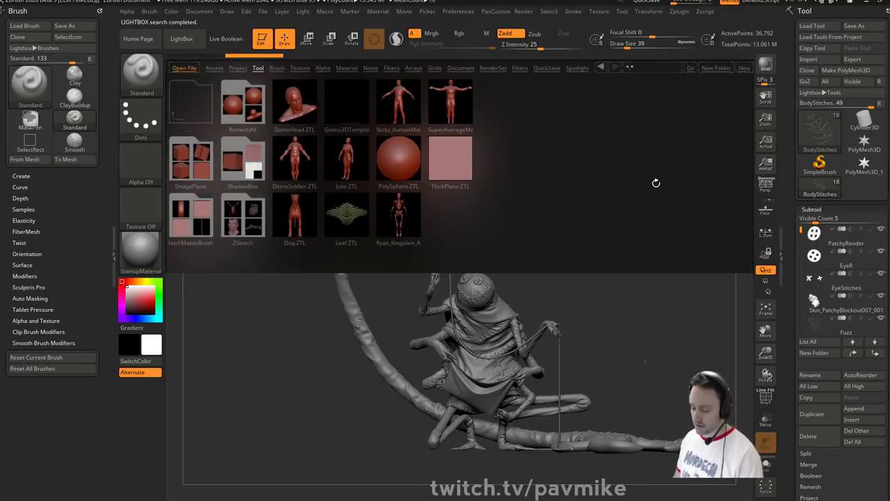
{"action": "key", "text": "comma"}
{"action": "left_click_drag", "start_coordinate": [620, 197], "coordinate": [611, 207]}
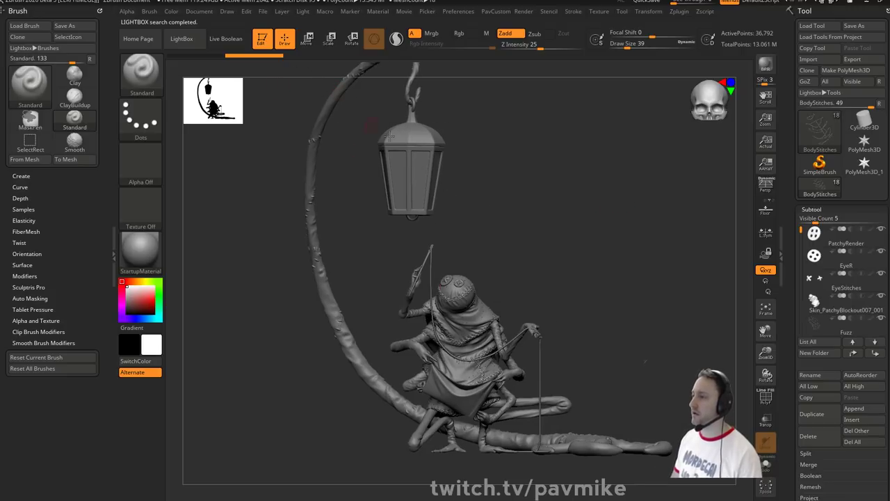
- Select the creature's arms as the active subtool and switch it to subdivision level 1
{"action": "left_click_drag", "start_coordinate": [638, 327], "coordinate": [711, 281]}
{"action": "left_click", "coordinate": [520, 288], "text": "alt"}
{"action": "left_click_drag", "start_coordinate": [798, 322], "coordinate": [808, 218]}
{"action": "left_click", "coordinate": [815, 167]}
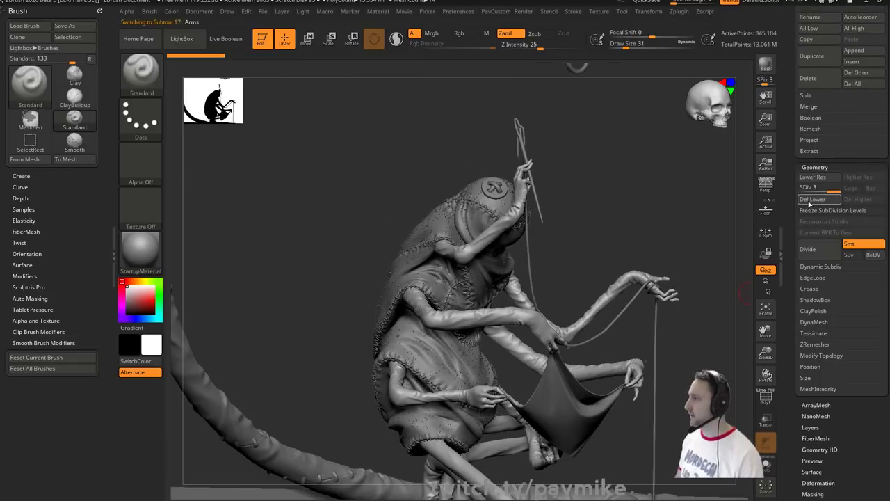
{"action": "left_click", "coordinate": [803, 188]}
{"action": "left_click_drag", "start_coordinate": [662, 288], "coordinate": [645, 251]}
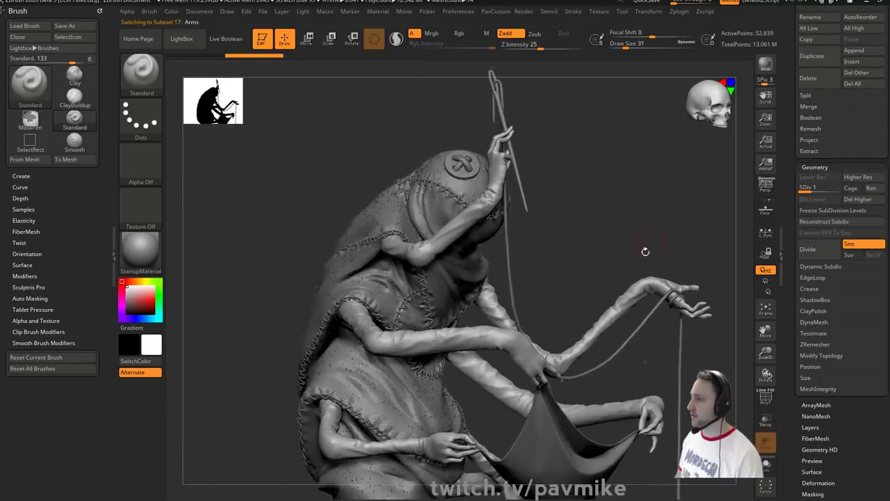
{"action": "left_click_drag", "start_coordinate": [565, 287], "coordinate": [648, 379]}
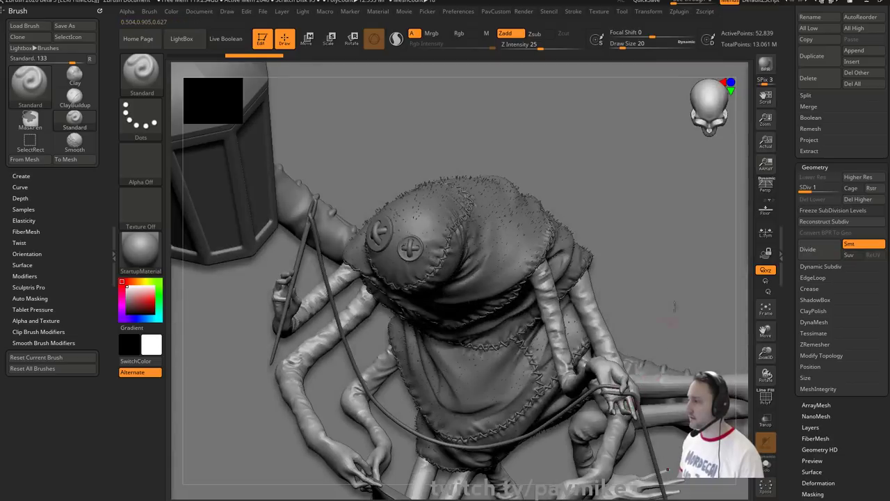
- Solo the arms, inspect their polygroups with PolyFrame, and return the subtool to subdivision level 3
{"action": "left_click", "coordinate": [765, 396]}
{"action": "left_click", "coordinate": [766, 464]}
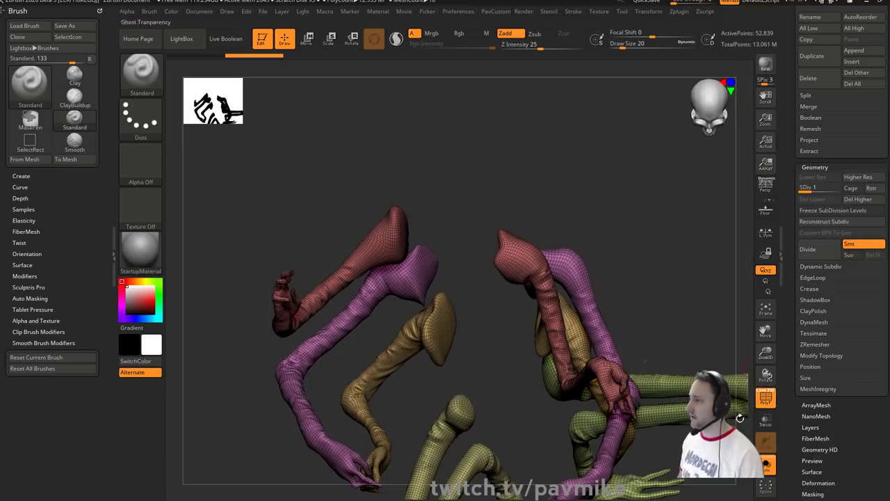
{"action": "mouse_move", "coordinate": [672, 274]}
{"action": "left_mouse_down"}
{"action": "mouse_move", "coordinate": [676, 237]}
{"action": "mouse_move", "coordinate": [694, 228]}
{"action": "mouse_move", "coordinate": [645, 243]}
{"action": "left_mouse_up"}
{"action": "key", "text": "s"}
{"action": "mouse_move", "coordinate": [646, 243]}
{"action": "left_mouse_down"}
{"action": "mouse_move", "coordinate": [656, 243]}
{"action": "mouse_move", "coordinate": [657, 261]}
{"action": "mouse_move", "coordinate": [660, 247]}
{"action": "mouse_move", "coordinate": [709, 235]}
{"action": "mouse_move", "coordinate": [695, 206]}
{"action": "mouse_move", "coordinate": [758, 288]}
{"action": "left_mouse_up"}
{"action": "key", "text": "s"}
{"action": "left_click", "coordinate": [823, 209]}
{"action": "left_click", "coordinate": [770, 403]}
{"action": "mouse_move", "coordinate": [690, 286]}
{"action": "left_mouse_down", "text": "alt"}
{"action": "mouse_move", "coordinate": [678, 248]}
{"action": "mouse_move", "coordinate": [624, 238]}
{"action": "mouse_move", "coordinate": [692, 252]}
{"action": "left_mouse_up", "text": "alt"}
- Isolate the red-grouped pair of arms by hiding all the other polygroups
{"action": "key", "text": "ctrl+shift"}
{"action": "left_click", "coordinate": [480, 248], "text": "ctrl+shift"}
{"action": "key", "text": "2"}
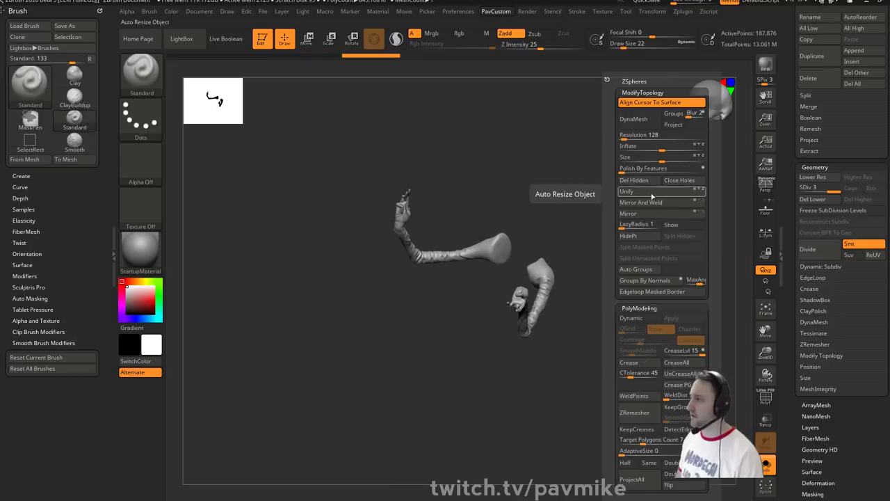
{"action": "left_click", "coordinate": [665, 280]}
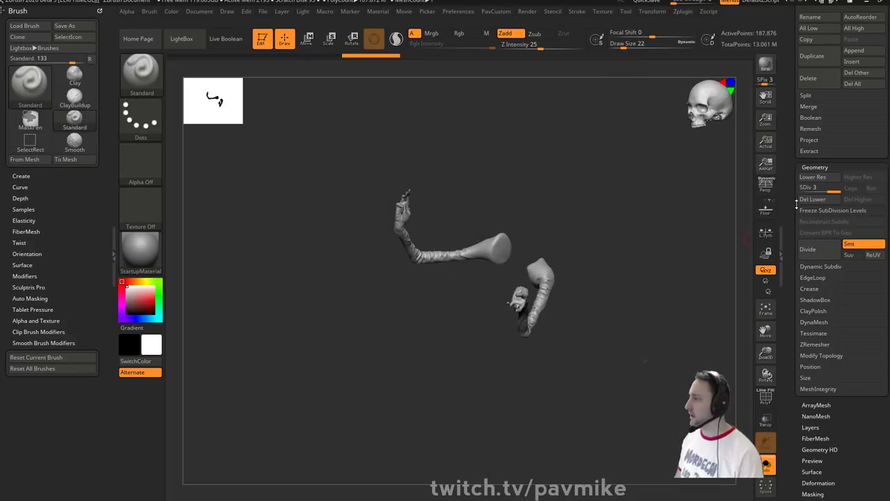
- Split the hidden arms into a separate subtool after deleting lower levels, and reconstruct subdivision up to level 3
{"action": "left_click", "coordinate": [798, 199]}
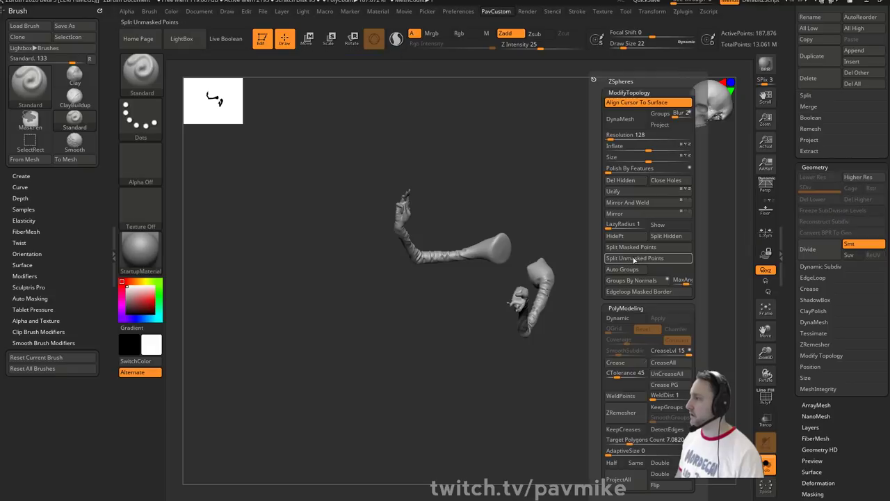
{"action": "key", "text": "space"}
{"action": "left_click", "coordinate": [664, 237]}
{"action": "left_click", "coordinate": [824, 222]}
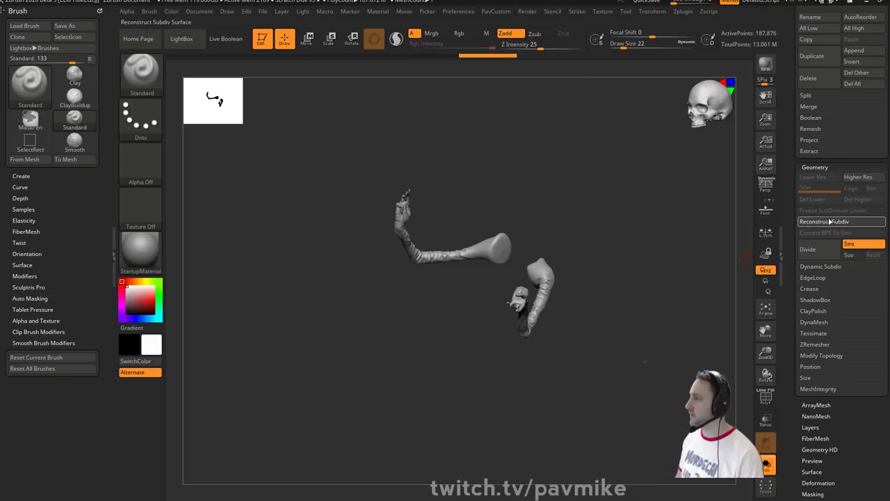
{"action": "left_click", "coordinate": [833, 190]}
- Smooth away the wrinkles from forearm to upper arm on one arm with the SmoothStronger brush
{"action": "mouse_move", "coordinate": [646, 208]}
{"action": "left_mouse_down"}
{"action": "mouse_move", "coordinate": [731, 228]}
{"action": "mouse_move", "coordinate": [628, 275]}
{"action": "mouse_move", "coordinate": [568, 269]}
{"action": "left_mouse_up"}
{"action": "key", "text": "s"}
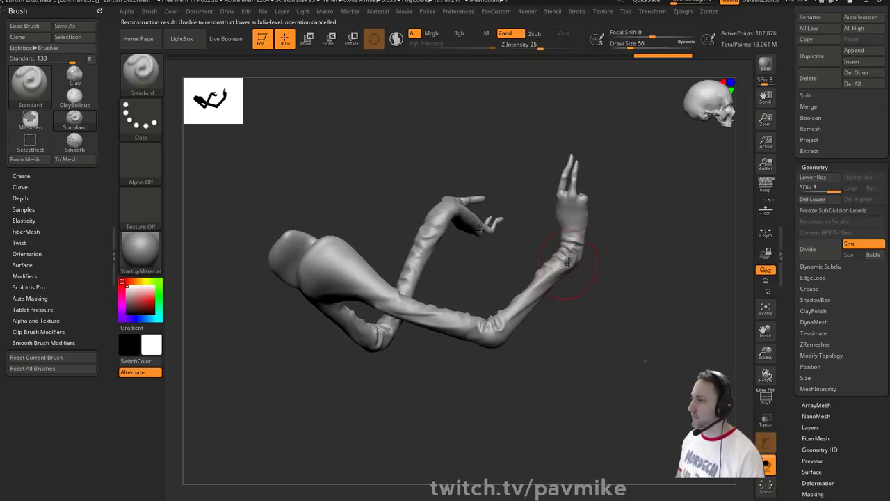
{"action": "key", "text": "a"}
{"action": "left_click_drag", "start_coordinate": [692, 243], "coordinate": [685, 292], "text": "alt"}
{"action": "key", "text": "s"}
{"action": "left_click_drag", "start_coordinate": [619, 263], "coordinate": [609, 258]}
{"action": "mouse_move", "coordinate": [662, 240]}
{"action": "left_mouse_down"}
{"action": "mouse_move", "coordinate": [659, 278]}
{"action": "mouse_move", "coordinate": [643, 295]}
{"action": "left_mouse_up"}
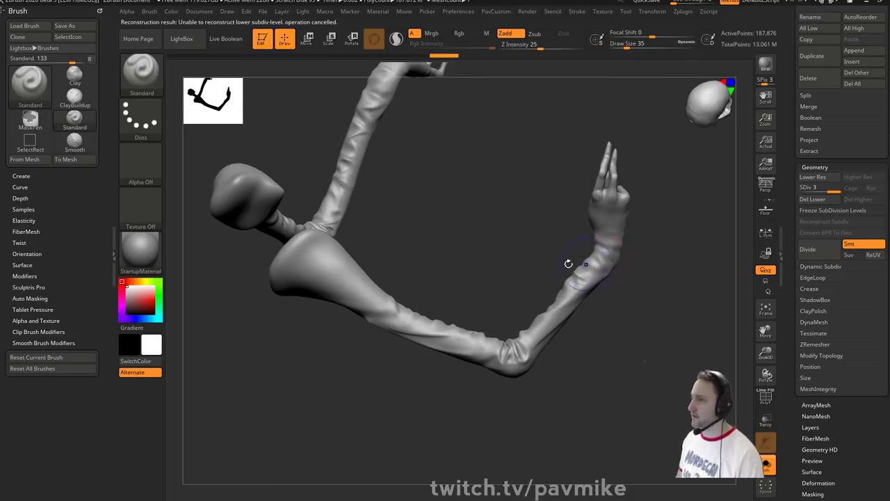
{"action": "key", "text": "b"}
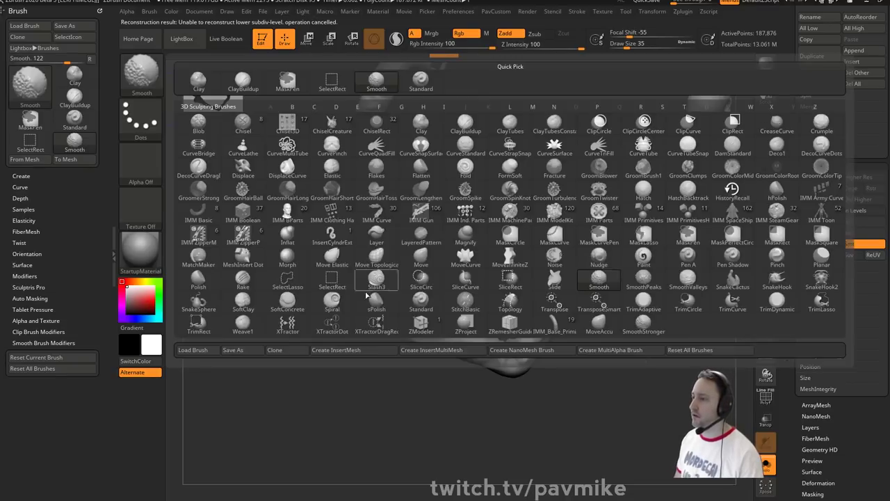
{"action": "key", "text": "s"}
{"action": "key", "text": "t"}
{"action": "key", "text": "shift"}
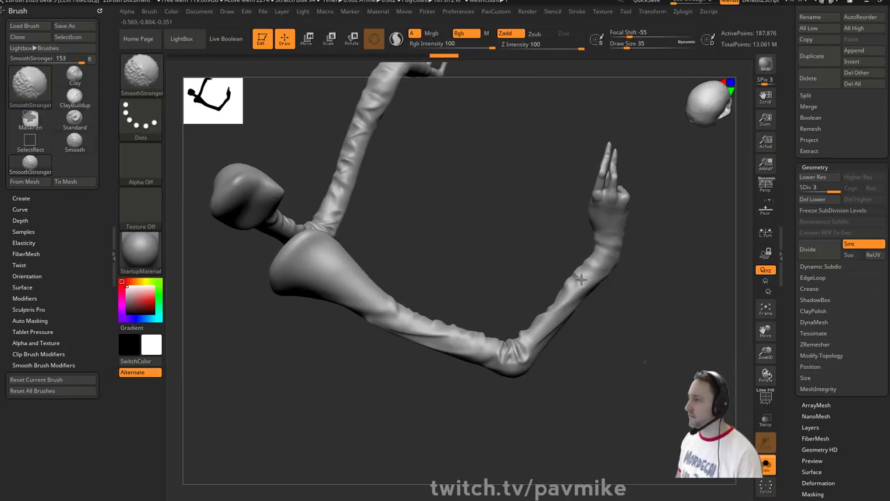
{"action": "mouse_move", "coordinate": [530, 346]}
{"action": "left_mouse_down", "text": "shift"}
{"action": "mouse_move", "coordinate": [486, 348]}
{"action": "mouse_move", "coordinate": [393, 311]}
{"action": "left_mouse_up", "text": "shift"}
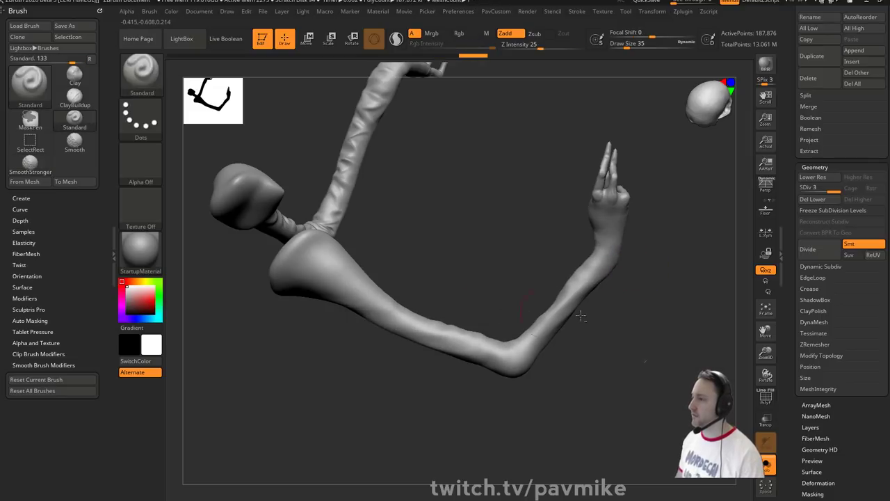
- Smooth out the wrinkles on the other arm and the remaining sides with the SmoothStronger brush
{"action": "left_click_drag", "start_coordinate": [522, 310], "coordinate": [634, 318]}
{"action": "left_click_drag", "start_coordinate": [670, 349], "coordinate": [514, 377], "text": "alt"}
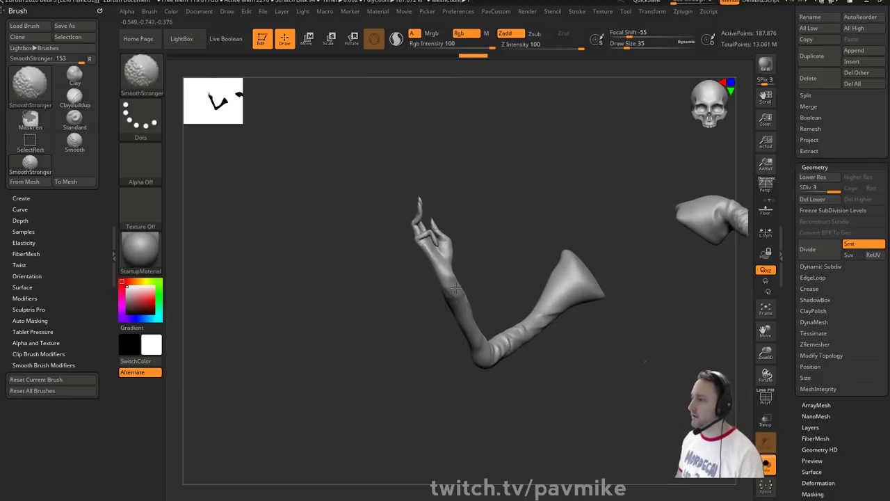
{"action": "mouse_move", "coordinate": [504, 343]}
{"action": "left_mouse_down"}
{"action": "mouse_move", "coordinate": [413, 377]}
{"action": "mouse_move", "coordinate": [521, 276]}
{"action": "left_mouse_up"}
{"action": "left_click_drag", "start_coordinate": [591, 352], "coordinate": [495, 398]}
{"action": "left_click_drag", "start_coordinate": [448, 333], "coordinate": [400, 329], "text": "shift"}
{"action": "mouse_move", "coordinate": [583, 275]}
{"action": "left_mouse_down"}
{"action": "mouse_move", "coordinate": [597, 261]}
{"action": "mouse_move", "coordinate": [592, 247]}
{"action": "mouse_move", "coordinate": [530, 262]}
{"action": "mouse_move", "coordinate": [530, 233]}
{"action": "mouse_move", "coordinate": [512, 288]}
{"action": "mouse_move", "coordinate": [577, 221]}
{"action": "mouse_move", "coordinate": [601, 218]}
{"action": "left_mouse_up"}
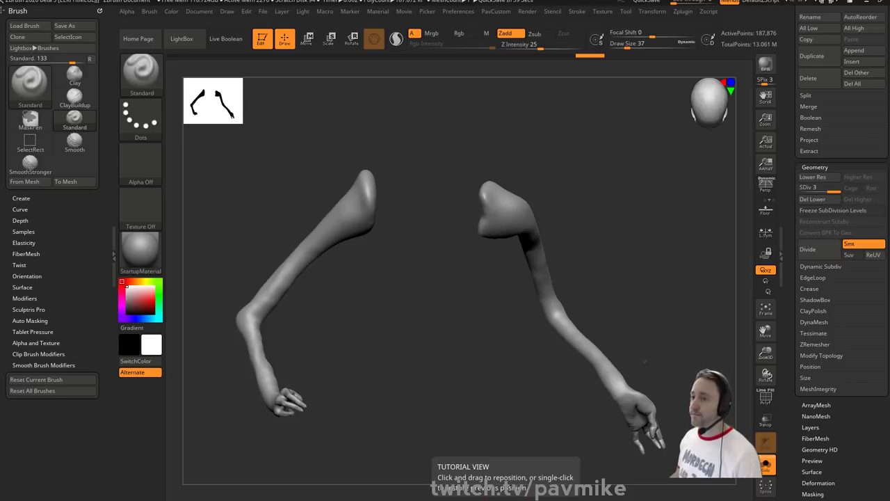
{"action": "left_click_drag", "start_coordinate": [592, 139], "coordinate": [579, 171], "text": "alt"}
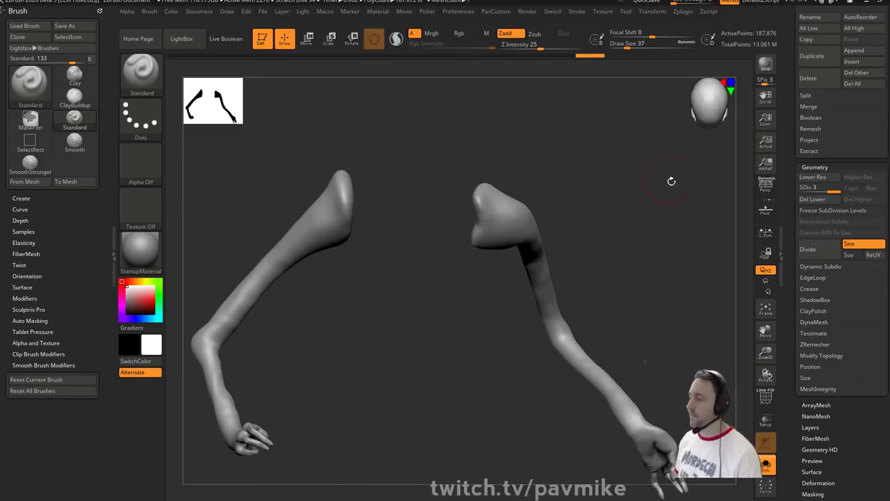
{"action": "mouse_move", "coordinate": [671, 181]}
{"action": "left_mouse_down"}
{"action": "mouse_move", "coordinate": [570, 201]}
{"action": "mouse_move", "coordinate": [584, 188]}
{"action": "mouse_move", "coordinate": [590, 202]}
{"action": "left_mouse_up"}
{"action": "key", "text": "s"}
{"action": "key", "text": "s"}
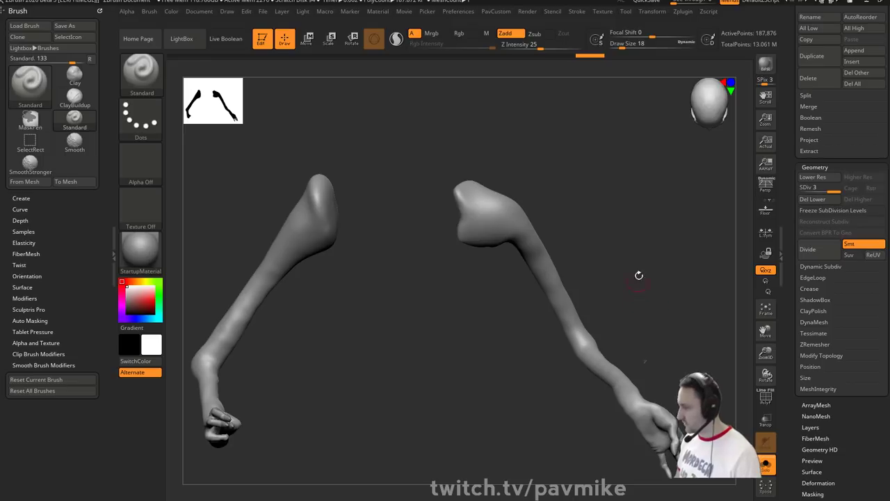
{"action": "mouse_move", "coordinate": [515, 148]}
{"action": "left_mouse_down"}
{"action": "mouse_move", "coordinate": [605, 242]}
{"action": "mouse_move", "coordinate": [590, 213]}
{"action": "mouse_move", "coordinate": [592, 233]}
{"action": "mouse_move", "coordinate": [580, 229]}
{"action": "mouse_move", "coordinate": [588, 229]}
{"action": "left_mouse_up"}
{"action": "key", "text": "s"}
{"action": "key", "text": "s"}
{"action": "key", "text": "s"}
- Try a small Standard brush stroke on the upper arm near the shoulder and undo it
{"action": "mouse_move", "coordinate": [525, 249]}
{"action": "left_mouse_down"}
{"action": "mouse_move", "coordinate": [497, 249]}
{"action": "mouse_move", "coordinate": [518, 240]}
{"action": "left_mouse_up"}
{"action": "right_click_drag", "start_coordinate": [580, 204], "coordinate": [578, 225], "text": "ctrl"}
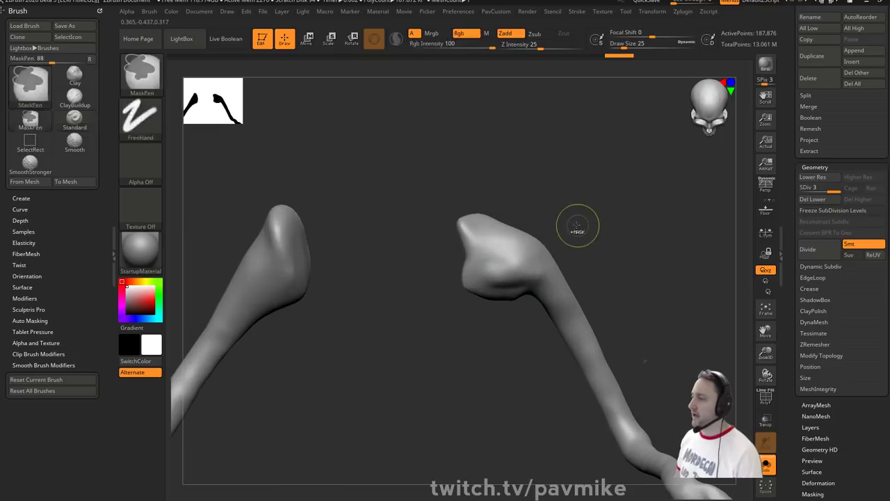
{"action": "key", "text": "s"}
{"action": "left_click_drag", "start_coordinate": [517, 258], "coordinate": [510, 259]}
{"action": "mouse_move", "coordinate": [591, 240]}
{"action": "left_mouse_down"}
{"action": "mouse_move", "coordinate": [519, 239]}
{"action": "mouse_move", "coordinate": [597, 239]}
{"action": "left_mouse_up"}
{"action": "key", "text": "ctrl+z"}
{"action": "right_click_drag", "start_coordinate": [596, 239], "coordinate": [598, 223], "text": "ctrl"}
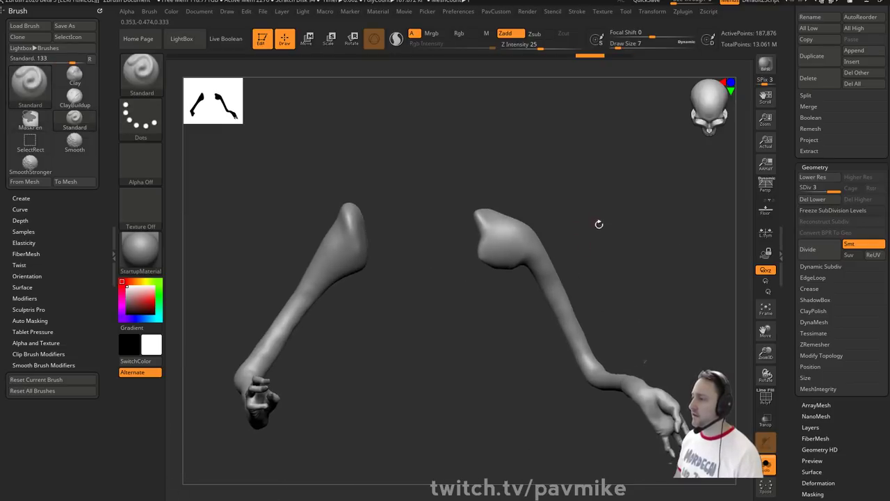
- Try out the Clay brush on the upper arm
{"action": "mouse_move", "coordinate": [598, 223]}
{"action": "left_mouse_down"}
{"action": "mouse_move", "coordinate": [534, 215]}
{"action": "mouse_move", "coordinate": [517, 231]}
{"action": "left_mouse_up"}
{"action": "key", "text": "b"}
{"action": "key", "text": "c"}
{"action": "key", "text": "l"}
{"action": "key", "text": "s"}
{"action": "left_click_drag", "start_coordinate": [604, 203], "coordinate": [533, 199]}
{"action": "mouse_move", "coordinate": [353, 188]}
{"action": "left_mouse_down"}
{"action": "mouse_move", "coordinate": [654, 262]}
{"action": "mouse_move", "coordinate": [342, 245]}
{"action": "left_mouse_up"}
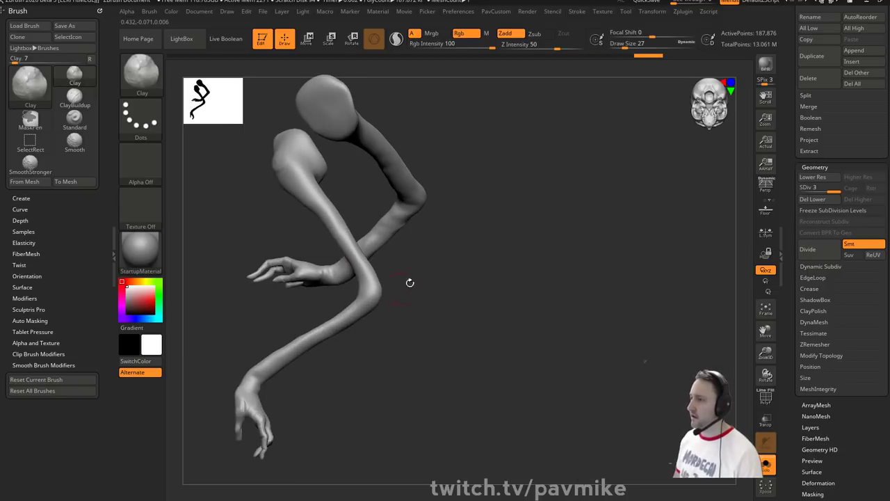
- Pull a sagging bulge out of the underside of one upper arm with the Move brush
{"action": "mouse_move", "coordinate": [409, 282]}
{"action": "left_mouse_down"}
{"action": "mouse_move", "coordinate": [413, 157]}
{"action": "mouse_move", "coordinate": [612, 177]}
{"action": "mouse_move", "coordinate": [613, 202]}
{"action": "mouse_move", "coordinate": [512, 217]}
{"action": "mouse_move", "coordinate": [485, 258]}
{"action": "mouse_move", "coordinate": [509, 258]}
{"action": "mouse_move", "coordinate": [514, 274]}
{"action": "left_mouse_up"}
{"action": "key", "text": "b"}
{"action": "key", "text": "m"}
{"action": "key", "text": "v"}
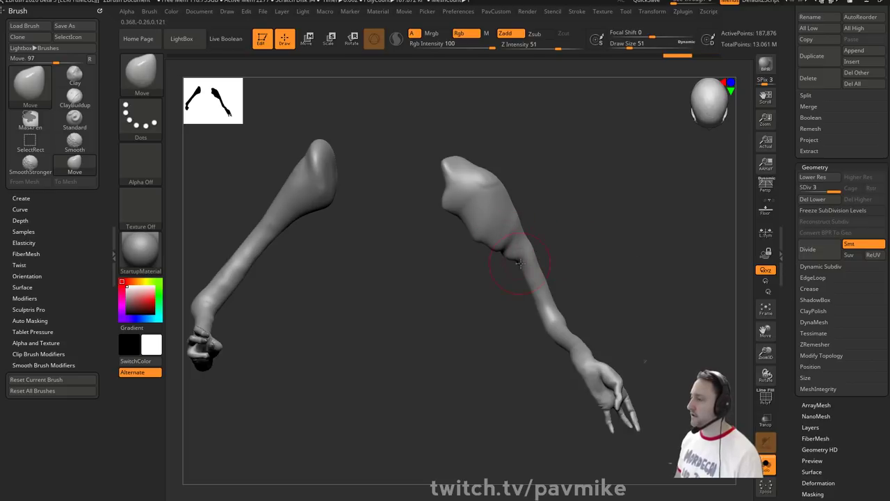
{"action": "mouse_move", "coordinate": [548, 207]}
{"action": "left_mouse_down"}
{"action": "mouse_move", "coordinate": [564, 208]}
{"action": "mouse_move", "coordinate": [554, 243]}
{"action": "left_mouse_up"}
{"action": "key", "text": "s"}
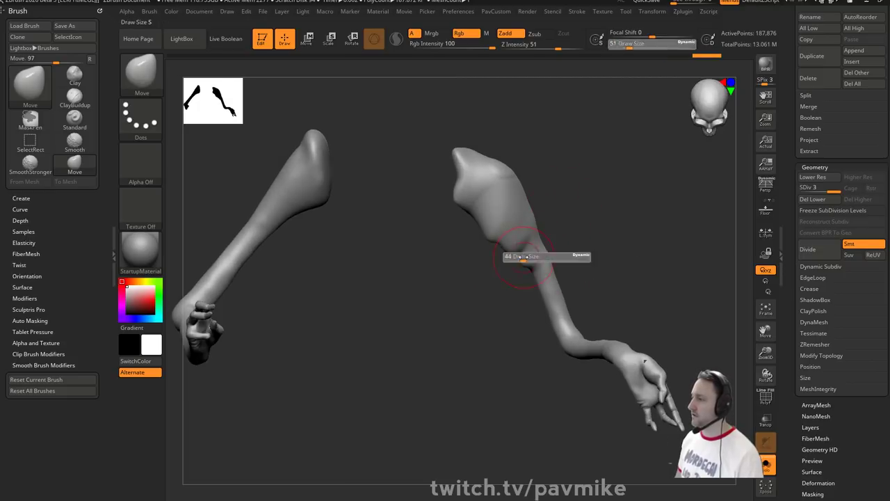
{"action": "left_click", "coordinate": [523, 256]}
- Remesh the arms with DynaMesh at resolution 128
{"action": "key", "text": "2"}
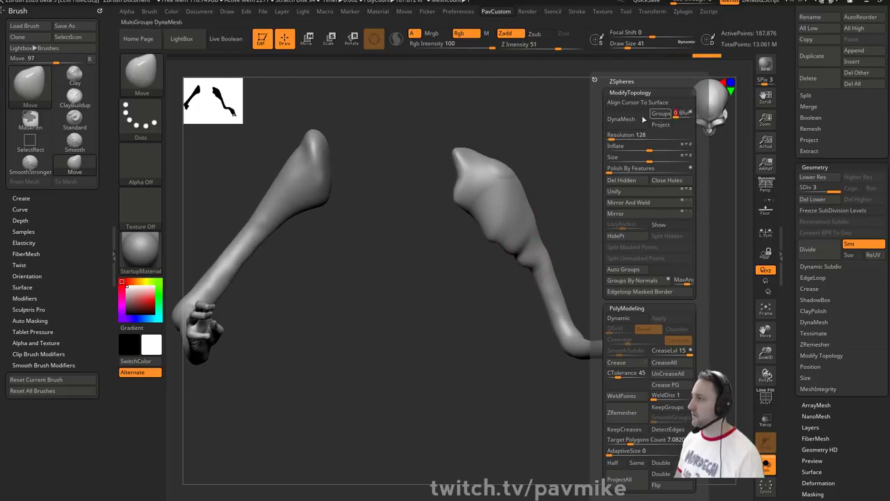
{"action": "left_click", "coordinate": [644, 119]}
{"action": "left_click", "coordinate": [589, 141]}
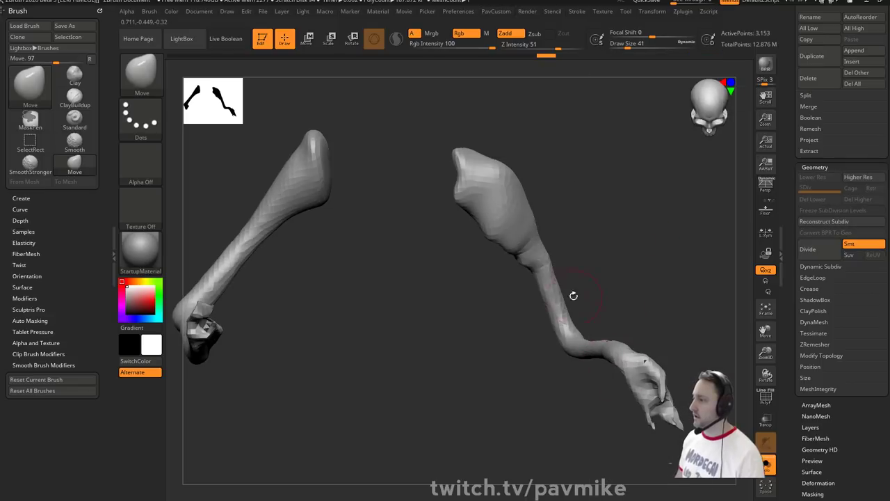
- Pull the upper-arm bulge further down with a larger Move brush and smooth its lower edge
{"action": "key", "text": "bracketright"}
{"action": "left_click_drag", "start_coordinate": [512, 238], "coordinate": [502, 259]}
{"action": "left_click_drag", "start_coordinate": [481, 214], "coordinate": [462, 229]}
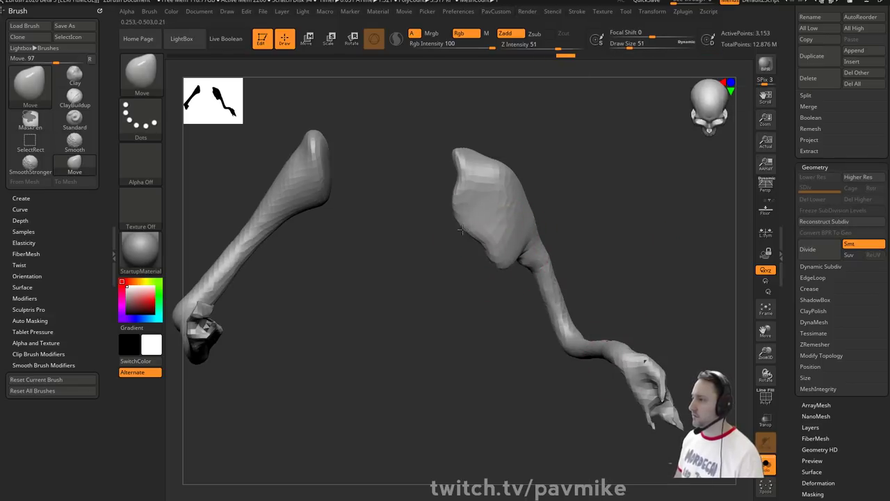
{"action": "left_click_drag", "start_coordinate": [516, 254], "coordinate": [534, 278]}
{"action": "key", "text": "s"}
{"action": "left_click_drag", "start_coordinate": [527, 268], "coordinate": [492, 242], "text": "shift"}
- Refine the bulge's silhouette from several angles with the Move brush at varying draw sizes
{"action": "mouse_move", "coordinate": [452, 278]}
{"action": "left_mouse_down"}
{"action": "mouse_move", "coordinate": [605, 250]}
{"action": "mouse_move", "coordinate": [529, 256]}
{"action": "left_mouse_up"}
{"action": "key", "text": "s"}
{"action": "mouse_move", "coordinate": [516, 241]}
{"action": "left_mouse_down"}
{"action": "mouse_move", "coordinate": [538, 254]}
{"action": "mouse_move", "coordinate": [515, 221]}
{"action": "mouse_move", "coordinate": [516, 258]}
{"action": "left_mouse_up"}
{"action": "left_click_drag", "start_coordinate": [558, 279], "coordinate": [495, 288]}
{"action": "mouse_move", "coordinate": [481, 272]}
{"action": "left_mouse_down"}
{"action": "mouse_move", "coordinate": [486, 284]}
{"action": "mouse_move", "coordinate": [512, 276]}
{"action": "mouse_move", "coordinate": [519, 304]}
{"action": "left_mouse_up"}
{"action": "key", "text": "s"}
{"action": "left_click_drag", "start_coordinate": [512, 335], "coordinate": [457, 353]}
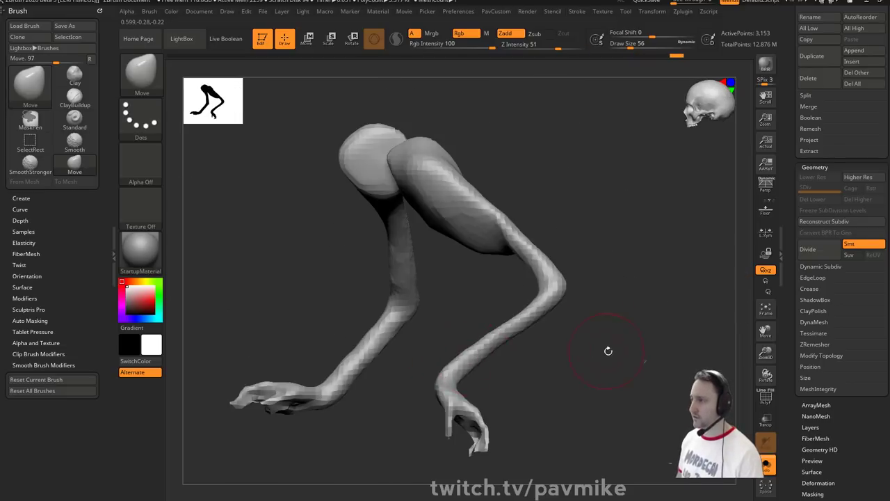
- Mask a strip along the underside of the forearm with the MaskLasso brush and invert the mask
{"action": "key", "text": "ctrl+b"}
{"action": "left_click", "coordinate": [332, 124]}
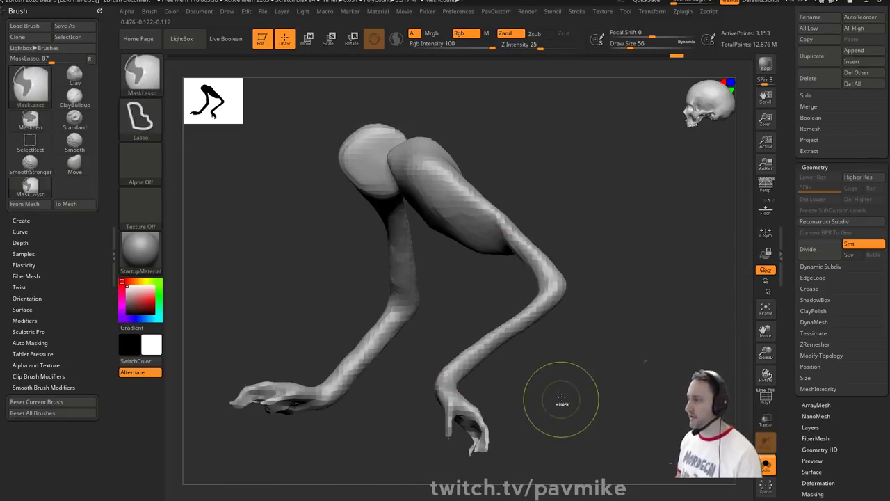
{"action": "mouse_move", "coordinate": [562, 400]}
{"action": "left_mouse_down", "text": "ctrl"}
{"action": "mouse_move", "coordinate": [578, 297]}
{"action": "mouse_move", "coordinate": [501, 347]}
{"action": "mouse_move", "coordinate": [499, 386]}
{"action": "left_mouse_up", "text": "ctrl"}
{"action": "left_click", "coordinate": [661, 304], "text": "ctrl"}
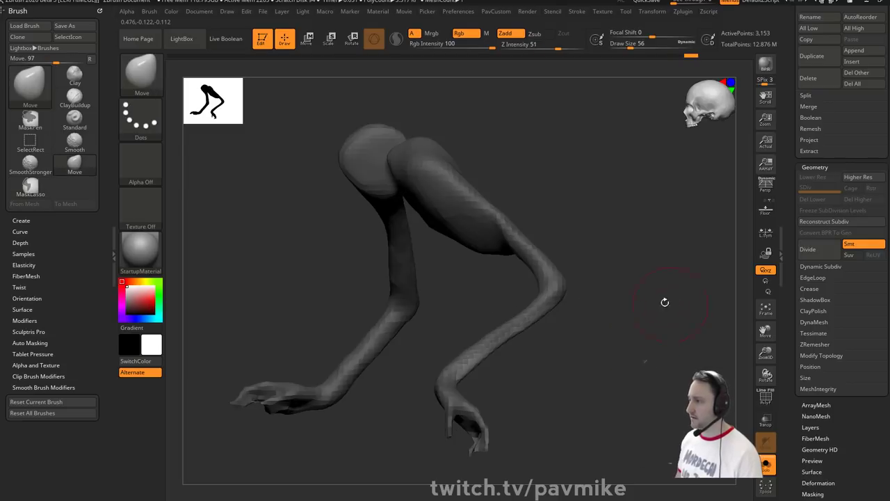
- Move the unmasked forearm strip outward and downward with the gizmo to form a hanging flap
{"action": "left_click_drag", "start_coordinate": [663, 302], "coordinate": [559, 307]}
{"action": "key", "text": "w"}
{"action": "left_click", "coordinate": [530, 295], "text": "alt"}
{"action": "left_click_drag", "start_coordinate": [566, 262], "coordinate": [583, 278]}
{"action": "left_click", "coordinate": [526, 336], "text": "alt"}
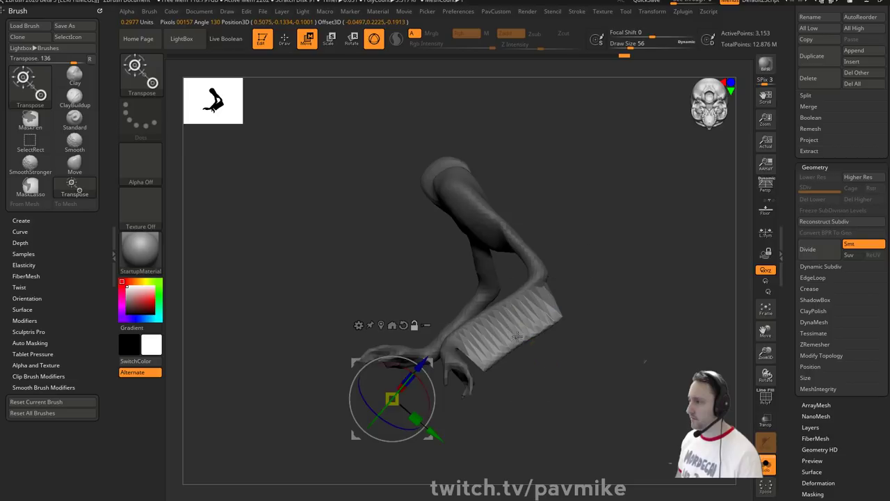
{"action": "left_click_drag", "start_coordinate": [551, 320], "coordinate": [537, 331]}
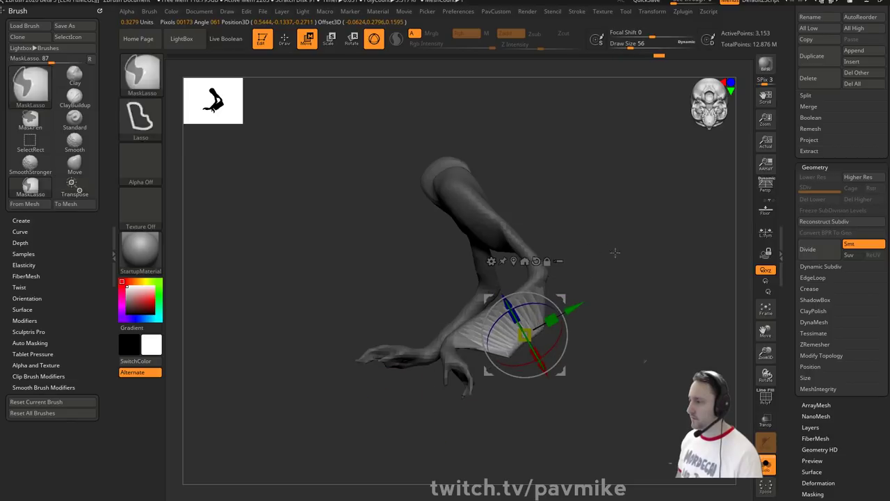
- Clear the mask, remesh the stretched forearm flap with DynaMesh and smooth it
{"action": "left_click_drag", "start_coordinate": [614, 252], "coordinate": [630, 265], "text": "ctrl"}
{"action": "key", "text": "q"}
{"action": "left_click_drag", "start_coordinate": [630, 265], "coordinate": [661, 255]}
{"action": "left_click_drag", "start_coordinate": [554, 325], "coordinate": [514, 331], "text": "shift"}
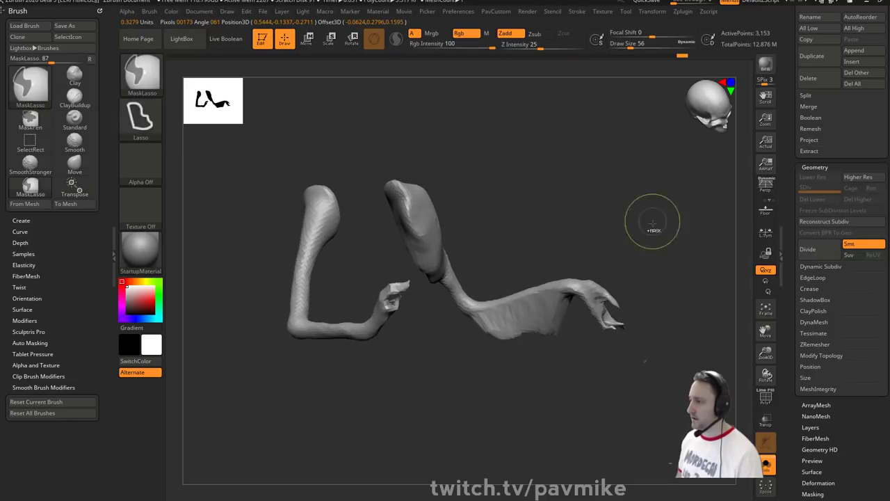
{"action": "left_click_drag", "start_coordinate": [651, 222], "coordinate": [667, 239], "text": "ctrl"}
{"action": "mouse_move", "coordinate": [560, 316]}
{"action": "left_mouse_down", "text": "shift"}
{"action": "mouse_move", "coordinate": [580, 327]}
{"action": "mouse_move", "coordinate": [546, 324]}
{"action": "left_mouse_up", "text": "shift"}
- Raise the DynaMesh resolution and remesh the arms to get a denser mesh
{"action": "mouse_move", "coordinate": [599, 362]}
{"action": "left_mouse_down"}
{"action": "mouse_move", "coordinate": [515, 329]}
{"action": "mouse_move", "coordinate": [452, 324]}
{"action": "left_mouse_up"}
{"action": "left_click_drag", "start_coordinate": [593, 248], "coordinate": [626, 243]}
{"action": "key", "text": "space"}
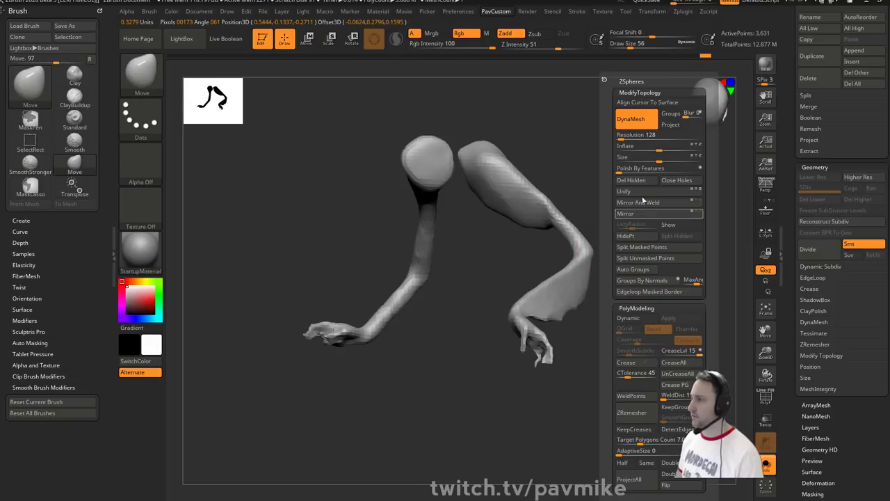
{"action": "left_click", "coordinate": [625, 136]}
{"action": "left_click_drag", "start_coordinate": [527, 191], "coordinate": [492, 182], "text": "shift"}
{"action": "mouse_move", "coordinate": [650, 205]}
{"action": "left_mouse_down", "text": "ctrl"}
{"action": "mouse_move", "coordinate": [674, 225]}
{"action": "mouse_move", "coordinate": [652, 181]}
{"action": "mouse_move", "coordinate": [626, 207]}
{"action": "left_mouse_up", "text": "ctrl"}
- Sculpt a stroke down the upper-arm bulge with the Standard brush
{"action": "key", "text": "b"}
{"action": "key", "text": "s"}
{"action": "key", "text": "t"}
{"action": "mouse_move", "coordinate": [511, 216]}
{"action": "left_mouse_down"}
{"action": "mouse_move", "coordinate": [589, 215]}
{"action": "mouse_move", "coordinate": [512, 256]}
{"action": "left_mouse_up"}
- Reshape the outline of the upper-arm bulge with the Move brush
{"action": "key", "text": "b"}
{"action": "key", "text": "m"}
{"action": "key", "text": "v"}
{"action": "left_click_drag", "start_coordinate": [456, 248], "coordinate": [465, 224]}
{"action": "key", "text": "s"}
{"action": "left_click_drag", "start_coordinate": [567, 239], "coordinate": [507, 235]}
{"action": "mouse_move", "coordinate": [544, 236]}
{"action": "left_mouse_down"}
{"action": "mouse_move", "coordinate": [555, 222]}
{"action": "mouse_move", "coordinate": [523, 207]}
{"action": "left_mouse_up"}
- Smooth the rough surface and ragged lower edge of the forearm flap
{"action": "key", "text": "b"}
{"action": "key", "text": "s"}
{"action": "key", "text": "t"}
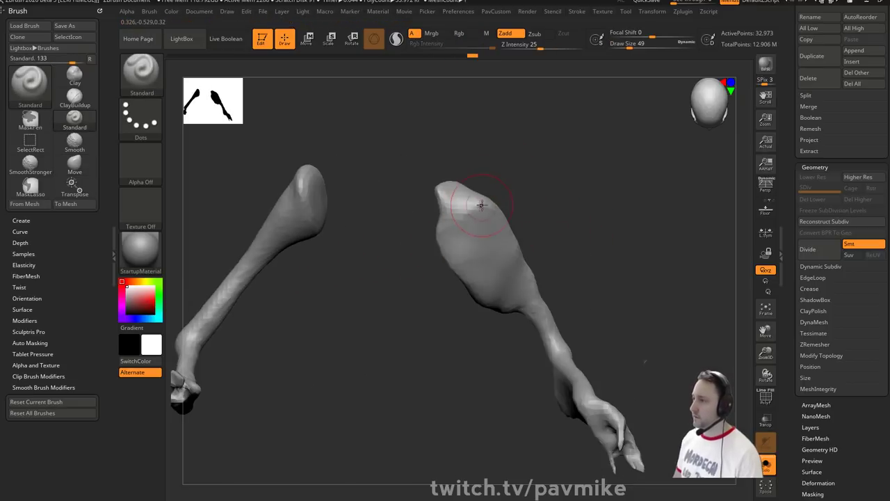
{"action": "key", "text": "b"}
{"action": "key", "text": "c"}
{"action": "key", "text": "l"}
{"action": "mouse_move", "coordinate": [508, 167]}
{"action": "left_mouse_down"}
{"action": "mouse_move", "coordinate": [491, 201]}
{"action": "mouse_move", "coordinate": [517, 163]}
{"action": "mouse_move", "coordinate": [582, 218]}
{"action": "mouse_move", "coordinate": [507, 289]}
{"action": "mouse_move", "coordinate": [636, 290]}
{"action": "left_mouse_up"}
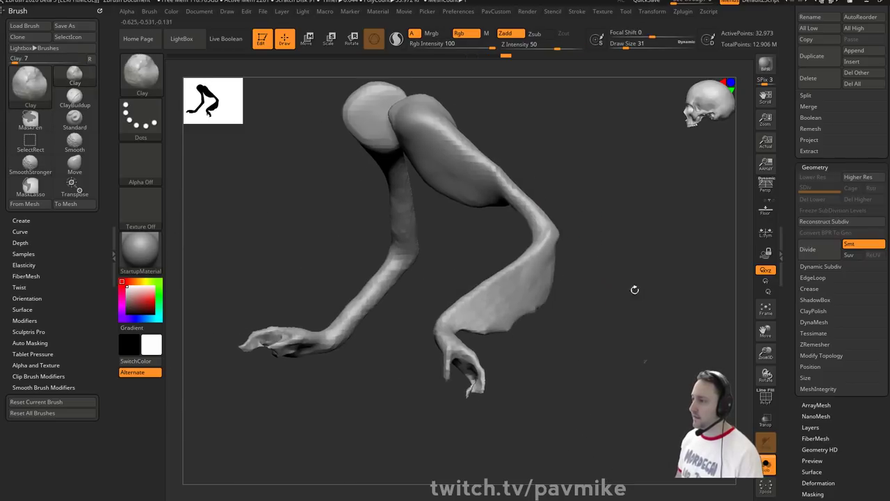
{"action": "key", "text": "shift"}
{"action": "left_click_drag", "start_coordinate": [505, 316], "coordinate": [532, 298], "text": "shift"}
- Sculpt long raised folds along the forearm flap with the Standard brush at a draw size of 17
{"action": "mouse_move", "coordinate": [571, 283]}
{"action": "left_mouse_down", "text": "alt"}
{"action": "mouse_move", "coordinate": [500, 298]}
{"action": "mouse_move", "coordinate": [514, 272]}
{"action": "mouse_move", "coordinate": [444, 319]}
{"action": "left_mouse_up", "text": "alt"}
{"action": "key", "text": "s"}
{"action": "left_click", "coordinate": [492, 303]}
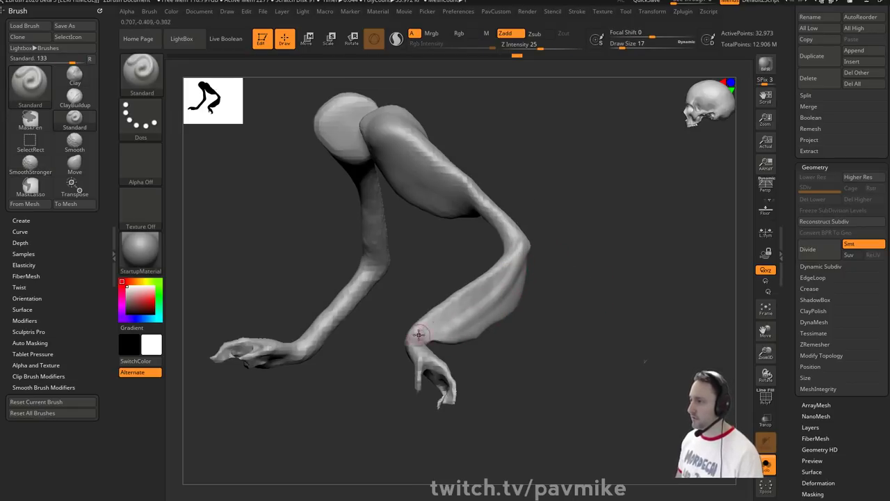
{"action": "left_click_drag", "start_coordinate": [505, 292], "coordinate": [462, 334]}
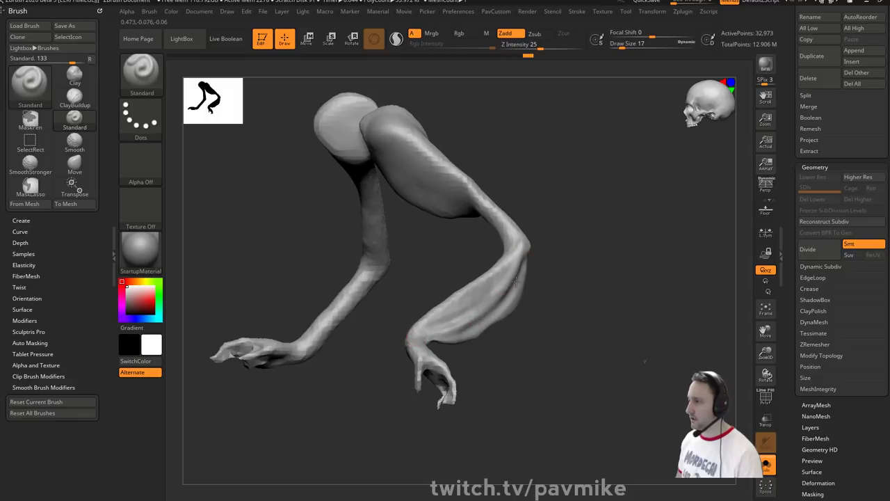
{"action": "left_click_drag", "start_coordinate": [524, 263], "coordinate": [466, 326]}
- Sculpt sagging skin folds across the front and back of the upper-arm bulge with the Standard brush and soften them
{"action": "mouse_move", "coordinate": [562, 267]}
{"action": "left_mouse_down"}
{"action": "mouse_move", "coordinate": [580, 211]}
{"action": "mouse_move", "coordinate": [533, 211]}
{"action": "mouse_move", "coordinate": [538, 170]}
{"action": "left_mouse_up"}
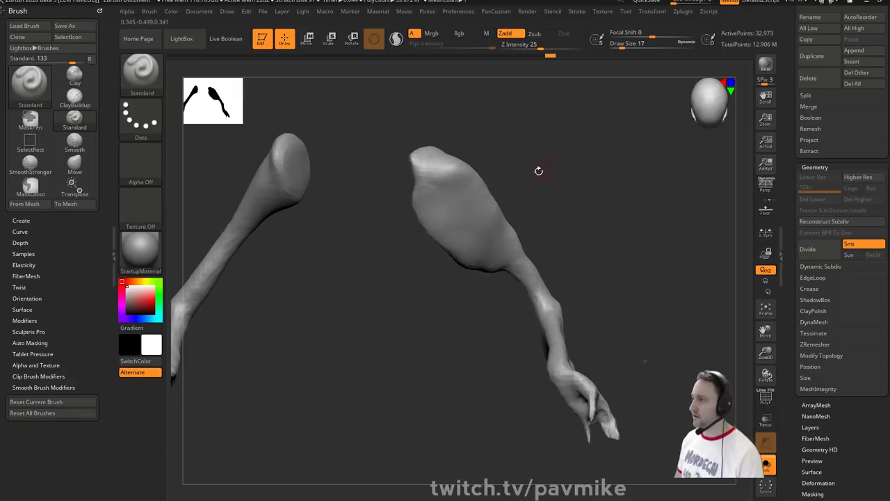
{"action": "left_click_drag", "start_coordinate": [443, 202], "coordinate": [510, 240]}
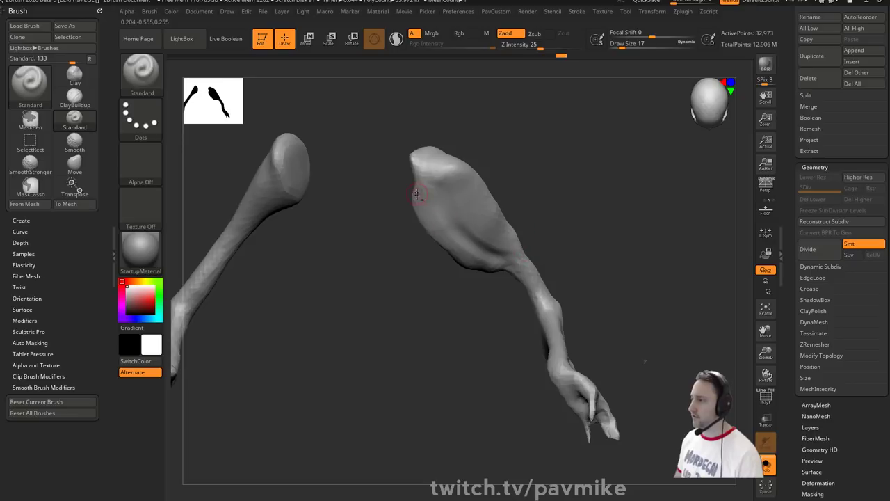
{"action": "left_click_drag", "start_coordinate": [417, 195], "coordinate": [489, 233]}
{"action": "mouse_move", "coordinate": [538, 172]}
{"action": "left_mouse_down"}
{"action": "mouse_move", "coordinate": [531, 201]}
{"action": "mouse_move", "coordinate": [493, 242]}
{"action": "left_mouse_up"}
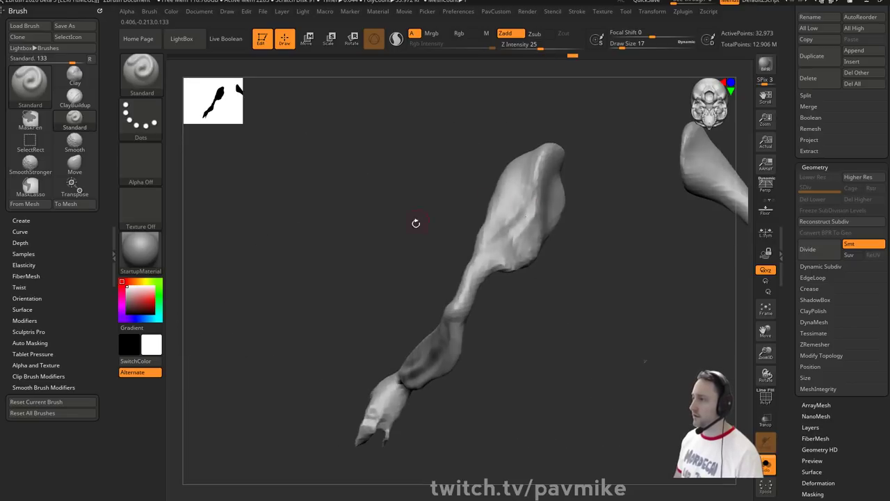
{"action": "mouse_move", "coordinate": [416, 223]}
{"action": "left_mouse_down"}
{"action": "mouse_move", "coordinate": [543, 207]}
{"action": "mouse_move", "coordinate": [526, 194]}
{"action": "mouse_move", "coordinate": [527, 156]}
{"action": "mouse_move", "coordinate": [594, 143]}
{"action": "mouse_move", "coordinate": [462, 230]}
{"action": "left_mouse_up"}
{"action": "key", "text": "shift"}
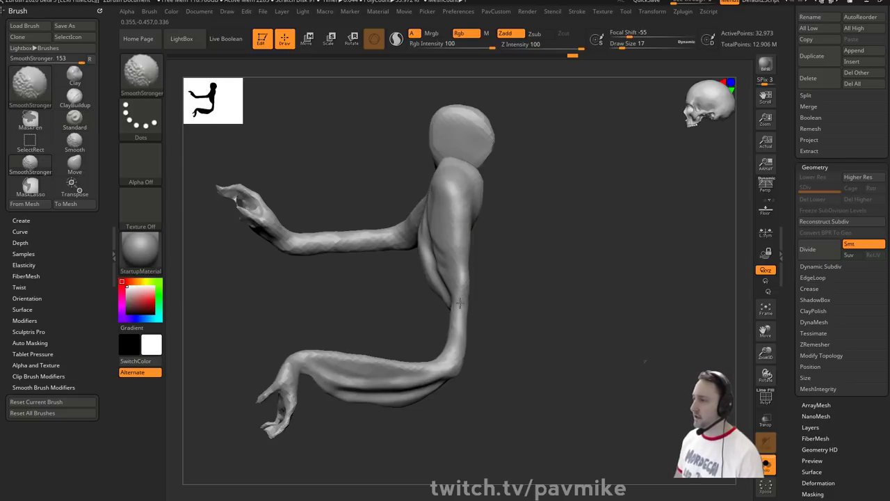
{"action": "mouse_move", "coordinate": [522, 304]}
{"action": "left_mouse_down"}
{"action": "mouse_move", "coordinate": [575, 272]}
{"action": "mouse_move", "coordinate": [577, 213]}
{"action": "mouse_move", "coordinate": [559, 260]}
{"action": "left_mouse_up"}
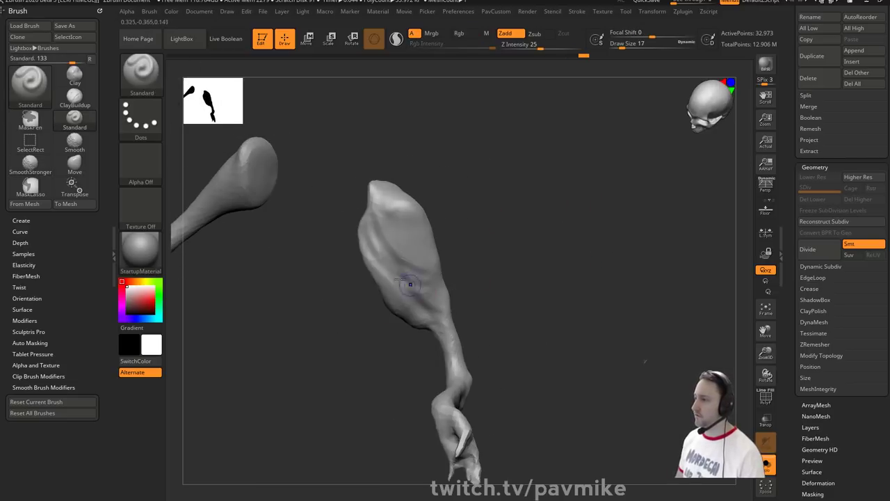
{"action": "key", "text": "shift"}
{"action": "mouse_move", "coordinate": [475, 244]}
{"action": "left_mouse_down"}
{"action": "mouse_move", "coordinate": [536, 234]}
{"action": "mouse_move", "coordinate": [472, 183]}
{"action": "mouse_move", "coordinate": [407, 213]}
{"action": "mouse_move", "coordinate": [556, 198]}
{"action": "mouse_move", "coordinate": [562, 218]}
{"action": "mouse_move", "coordinate": [418, 229]}
{"action": "left_mouse_up"}
{"action": "mouse_move", "coordinate": [533, 292]}
{"action": "left_mouse_down"}
{"action": "mouse_move", "coordinate": [561, 292]}
{"action": "mouse_move", "coordinate": [562, 284]}
{"action": "mouse_move", "coordinate": [535, 240]}
{"action": "left_mouse_up"}
- Carve wrinkle creases around the elbow with the DamStandard brush
{"action": "key", "text": "b"}
{"action": "key", "text": "d"}
{"action": "key", "text": "s"}
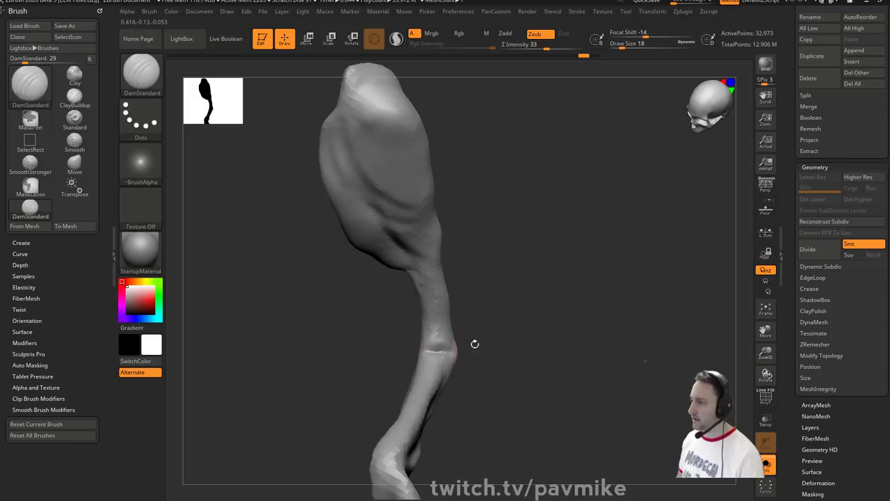
{"action": "left_click_drag", "start_coordinate": [475, 343], "coordinate": [471, 349]}
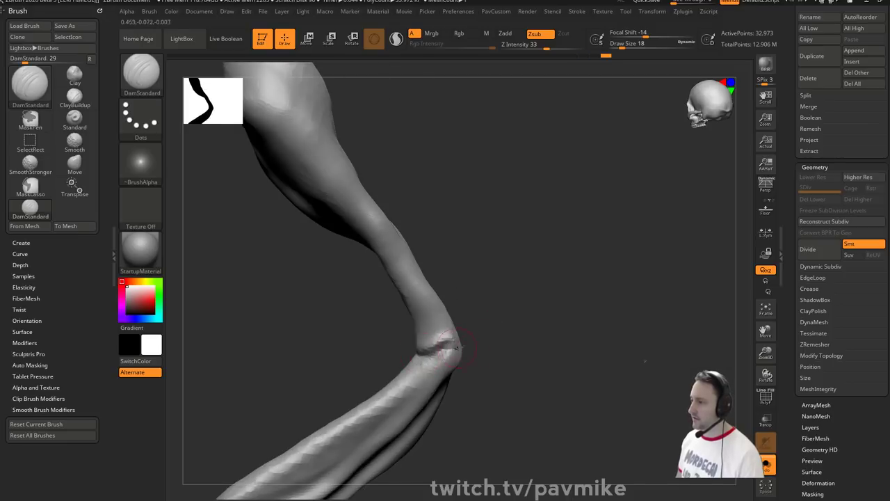
{"action": "left_click_drag", "start_coordinate": [474, 345], "coordinate": [426, 363]}
{"action": "left_click_drag", "start_coordinate": [520, 318], "coordinate": [564, 235]}
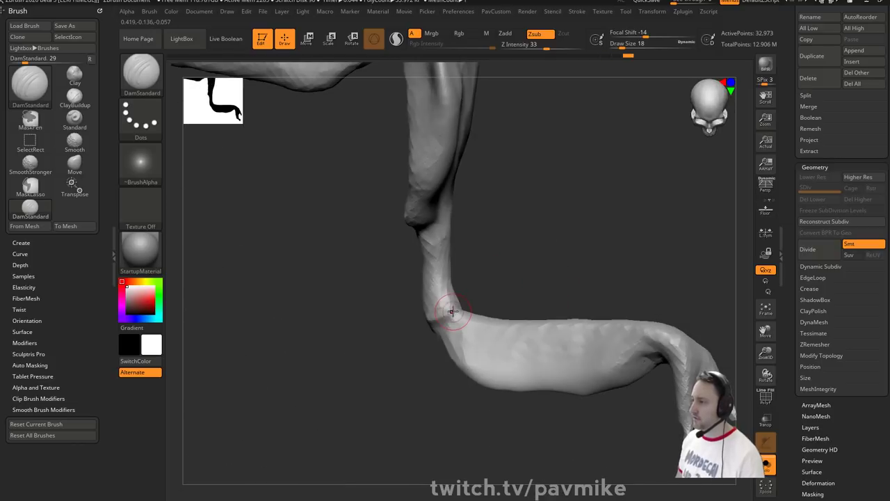
{"action": "left_click_drag", "start_coordinate": [485, 285], "coordinate": [439, 314]}
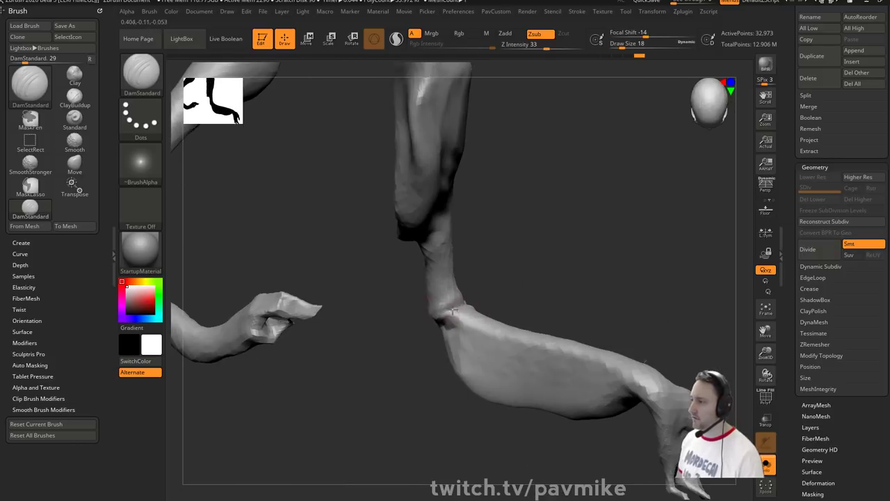
{"action": "mouse_move", "coordinate": [529, 269]}
{"action": "left_mouse_down"}
{"action": "mouse_move", "coordinate": [531, 288]}
{"action": "mouse_move", "coordinate": [544, 270]}
{"action": "left_mouse_up"}
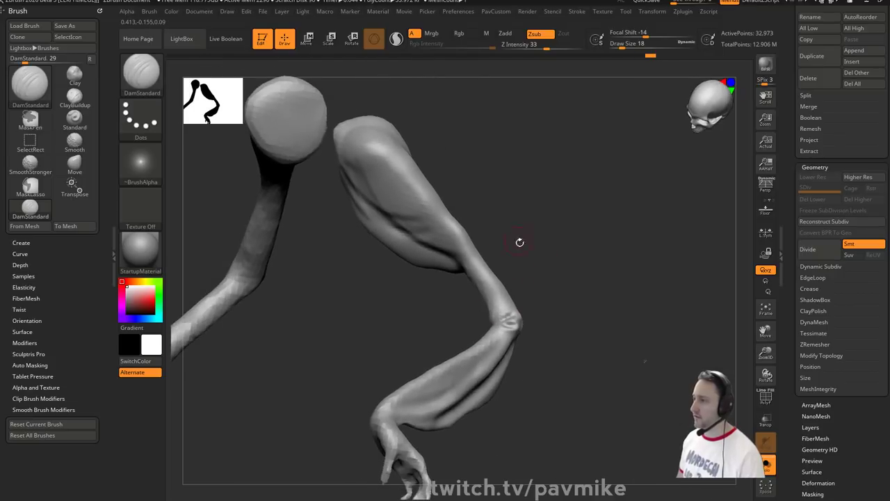
- Smooth away the folds and elbow creases to bring the arm back to simple forms
{"action": "mouse_move", "coordinate": [520, 242]}
{"action": "left_mouse_down"}
{"action": "mouse_move", "coordinate": [455, 264]}
{"action": "mouse_move", "coordinate": [489, 234]}
{"action": "mouse_move", "coordinate": [471, 241]}
{"action": "mouse_move", "coordinate": [501, 259]}
{"action": "left_mouse_up"}
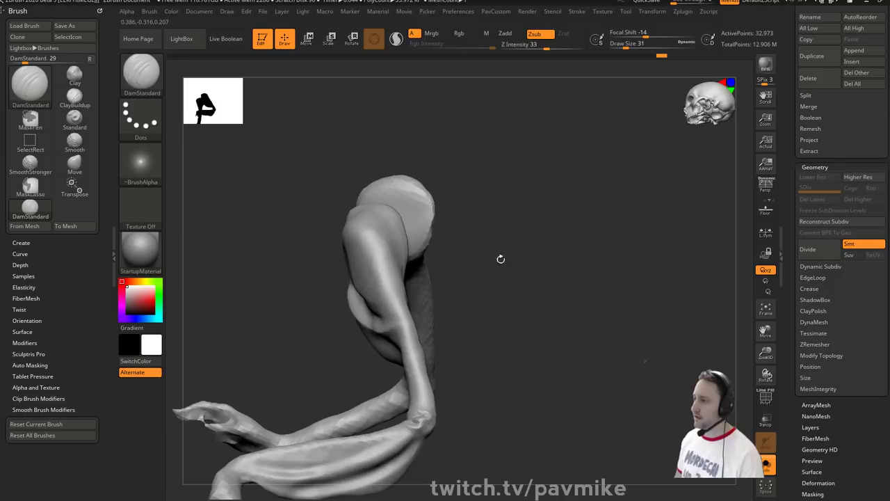
{"action": "left_click_drag", "start_coordinate": [539, 370], "coordinate": [583, 294], "text": "alt"}
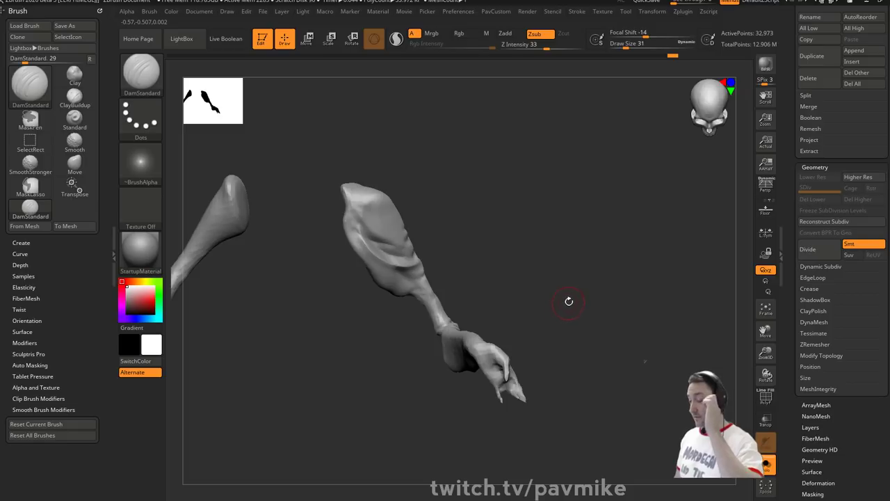
{"action": "mouse_move", "coordinate": [568, 286]}
{"action": "left_mouse_down"}
{"action": "mouse_move", "coordinate": [556, 293]}
{"action": "mouse_move", "coordinate": [572, 280]}
{"action": "mouse_move", "coordinate": [565, 286]}
{"action": "left_mouse_up"}
{"action": "key", "text": "1"}
{"action": "mouse_move", "coordinate": [368, 233]}
{"action": "left_mouse_down", "text": "shift"}
{"action": "mouse_move", "coordinate": [393, 265]}
{"action": "mouse_move", "coordinate": [373, 273]}
{"action": "left_mouse_up", "text": "shift"}
{"action": "key", "text": "s"}
{"action": "key", "text": "2"}
{"action": "left_click_drag", "start_coordinate": [542, 296], "coordinate": [306, 254]}
{"action": "mouse_move", "coordinate": [391, 243]}
{"action": "left_mouse_down", "text": "shift"}
{"action": "mouse_move", "coordinate": [423, 294]}
{"action": "mouse_move", "coordinate": [529, 304]}
{"action": "mouse_move", "coordinate": [491, 327]}
{"action": "left_mouse_up", "text": "shift"}
{"action": "mouse_move", "coordinate": [443, 279]}
{"action": "left_mouse_down", "text": "shift"}
{"action": "mouse_move", "coordinate": [432, 303]}
{"action": "mouse_move", "coordinate": [361, 339]}
{"action": "mouse_move", "coordinate": [480, 270]}
{"action": "mouse_move", "coordinate": [423, 258]}
{"action": "left_mouse_up", "text": "shift"}
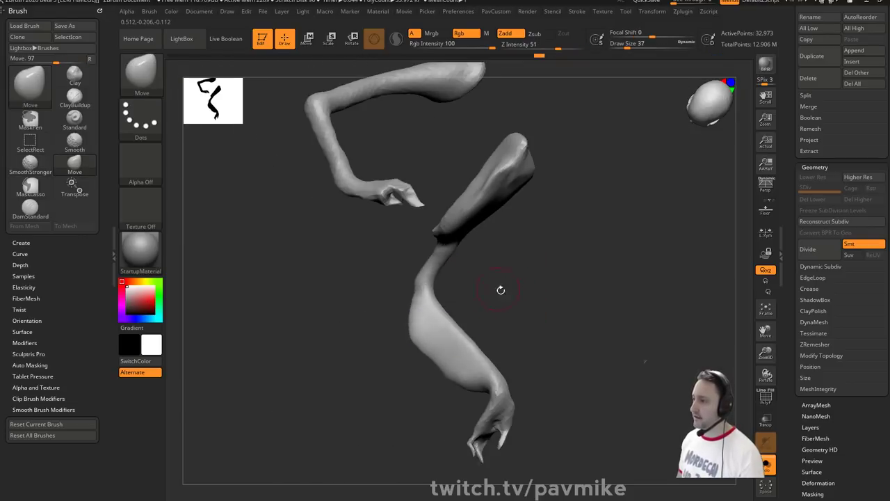
- Swell the fingers of both hands into rounded masses with the Inflat brush at a draw size of 80
{"action": "mouse_move", "coordinate": [500, 290]}
{"action": "left_mouse_down"}
{"action": "mouse_move", "coordinate": [570, 318]}
{"action": "mouse_move", "coordinate": [632, 285]}
{"action": "mouse_move", "coordinate": [597, 288]}
{"action": "mouse_move", "coordinate": [603, 276]}
{"action": "mouse_move", "coordinate": [646, 263]}
{"action": "mouse_move", "coordinate": [714, 278]}
{"action": "left_mouse_up"}
{"action": "left_click_drag", "start_coordinate": [652, 287], "coordinate": [612, 285], "text": "shift"}
{"action": "mouse_move", "coordinate": [532, 259]}
{"action": "left_mouse_down"}
{"action": "mouse_move", "coordinate": [614, 272]}
{"action": "mouse_move", "coordinate": [575, 280]}
{"action": "mouse_move", "coordinate": [634, 304]}
{"action": "mouse_move", "coordinate": [629, 270]}
{"action": "mouse_move", "coordinate": [609, 268]}
{"action": "mouse_move", "coordinate": [530, 327]}
{"action": "mouse_move", "coordinate": [539, 325]}
{"action": "left_mouse_up"}
{"action": "key", "text": "b"}
{"action": "key", "text": "i"}
{"action": "key", "text": "n"}
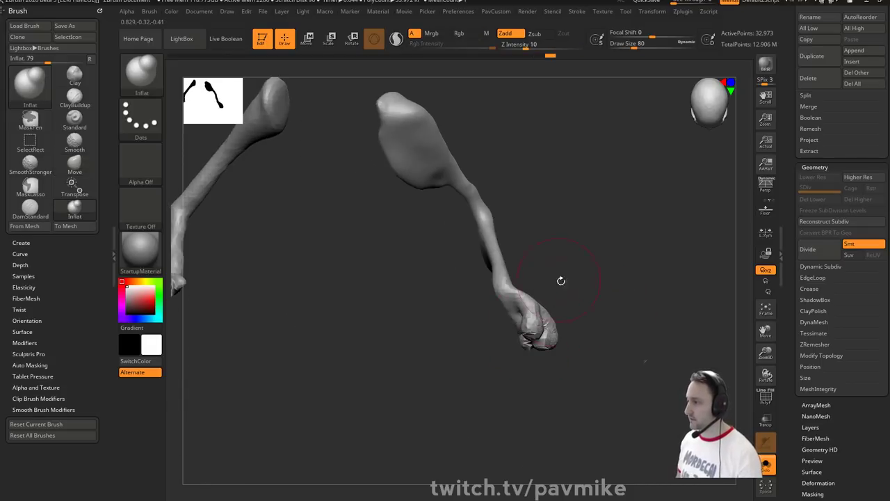
{"action": "left_click_drag", "start_coordinate": [562, 281], "coordinate": [653, 280], "text": "alt"}
{"action": "mouse_move", "coordinate": [261, 297]}
{"action": "left_mouse_down"}
{"action": "mouse_move", "coordinate": [265, 277]}
{"action": "mouse_move", "coordinate": [268, 293]}
{"action": "left_mouse_up"}
- Remesh the inflated hands with DynaMesh and smooth them into simple blobs using a smaller brush
{"action": "left_click_drag", "start_coordinate": [376, 255], "coordinate": [413, 334], "text": "ctrl"}
{"action": "key", "text": "s"}
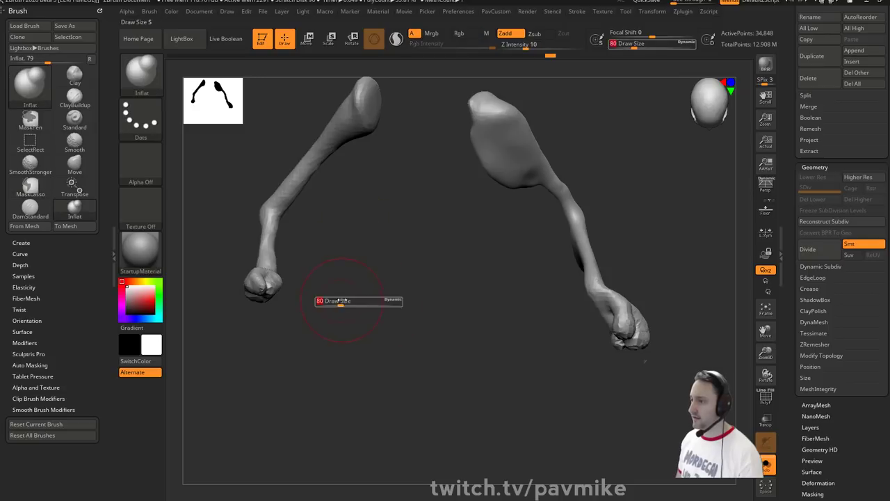
{"action": "left_click", "coordinate": [338, 301]}
{"action": "left_click_drag", "start_coordinate": [341, 302], "coordinate": [361, 275]}
{"action": "left_click_drag", "start_coordinate": [626, 337], "coordinate": [602, 297], "text": "shift"}
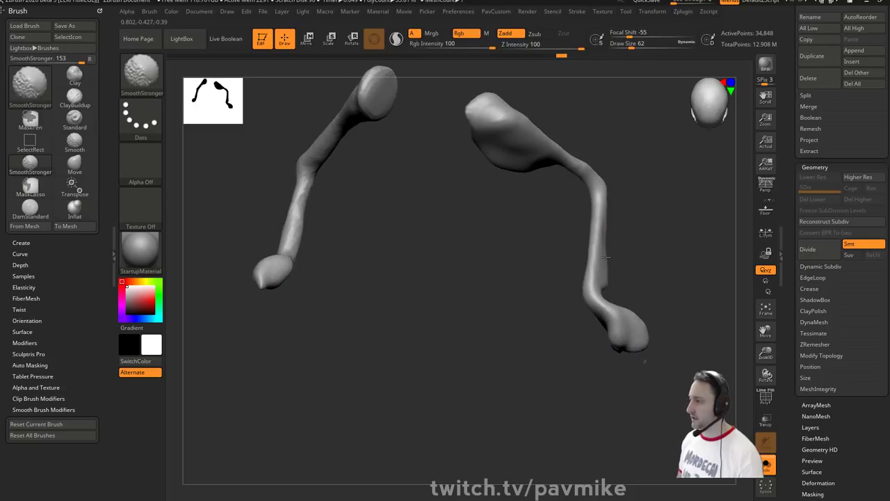
- Smooth both arms with a smaller brush to even out the remaining lumps along their length
{"action": "left_click_drag", "start_coordinate": [412, 258], "coordinate": [399, 312], "text": "alt"}
{"action": "key", "text": "b"}
{"action": "key", "text": "s"}
{"action": "key", "text": "t"}
{"action": "mouse_move", "coordinate": [334, 312]}
{"action": "left_mouse_down"}
{"action": "mouse_move", "coordinate": [394, 201]}
{"action": "mouse_move", "coordinate": [291, 313]}
{"action": "left_mouse_up"}
{"action": "key", "text": "shift"}
{"action": "left_click_drag", "start_coordinate": [367, 284], "coordinate": [442, 249]}
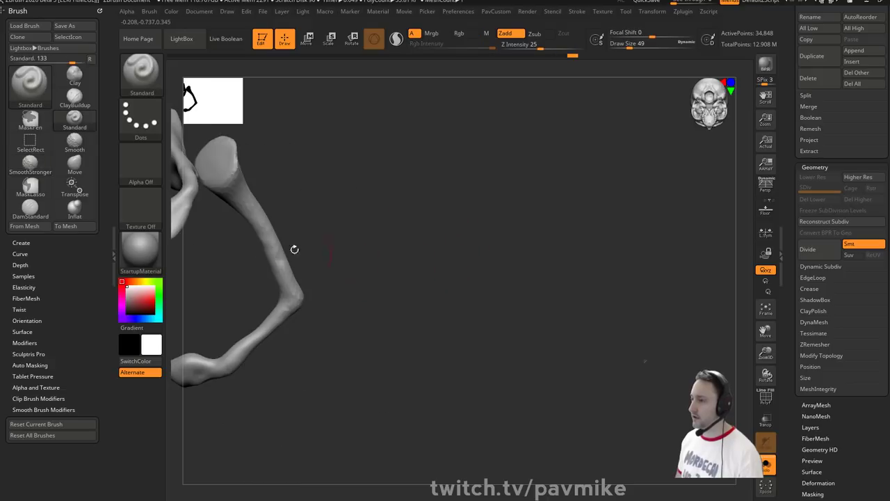
{"action": "left_click_drag", "start_coordinate": [294, 249], "coordinate": [283, 272], "text": "shift"}
{"action": "left_click_drag", "start_coordinate": [421, 270], "coordinate": [598, 272]}
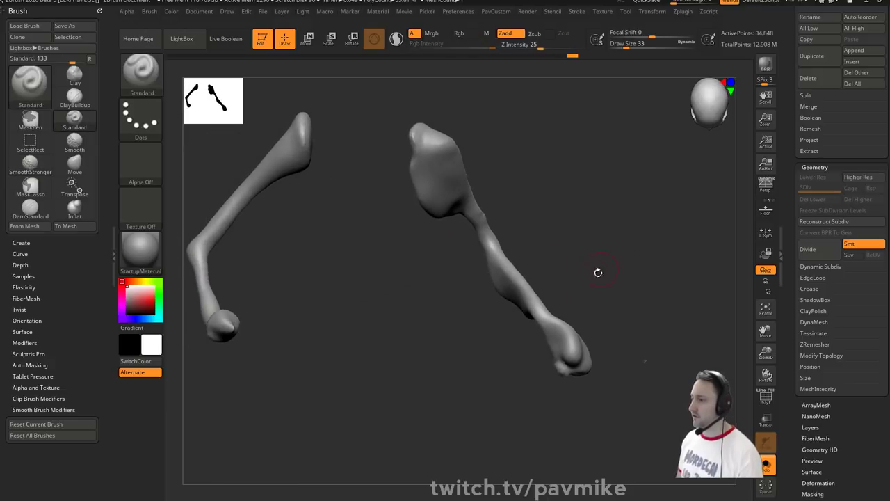
{"action": "left_click_drag", "start_coordinate": [643, 311], "coordinate": [724, 295]}
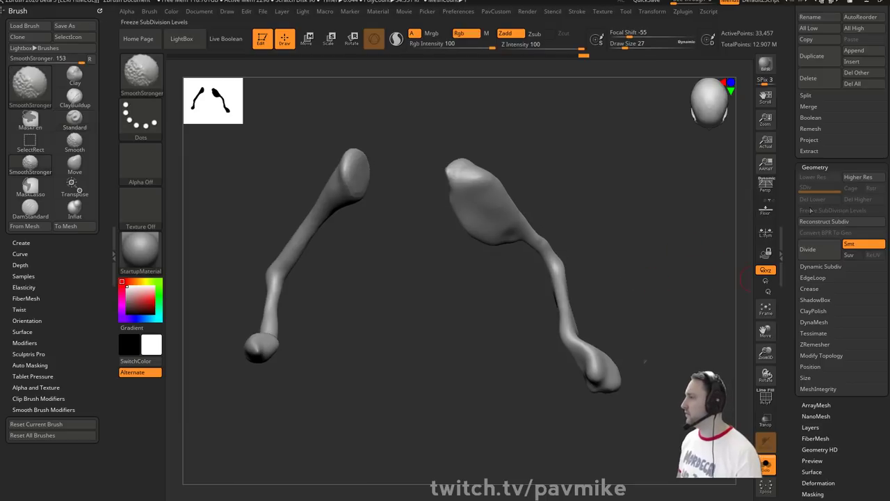
- Duplicate the arms subtool and make the copy active
{"action": "left_click", "coordinate": [814, 168]}
{"action": "left_click_drag", "start_coordinate": [793, 213], "coordinate": [793, 176]}
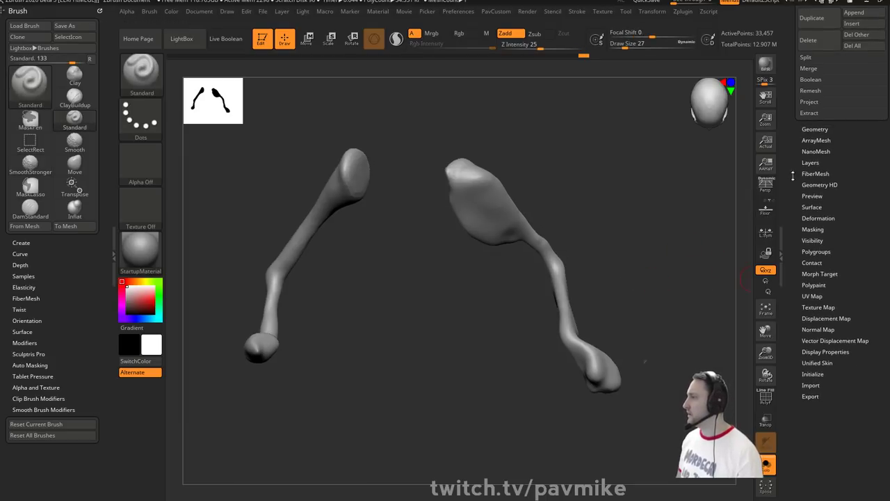
{"action": "left_click_drag", "start_coordinate": [791, 213], "coordinate": [814, 214]}
{"action": "left_click", "coordinate": [828, 229]}
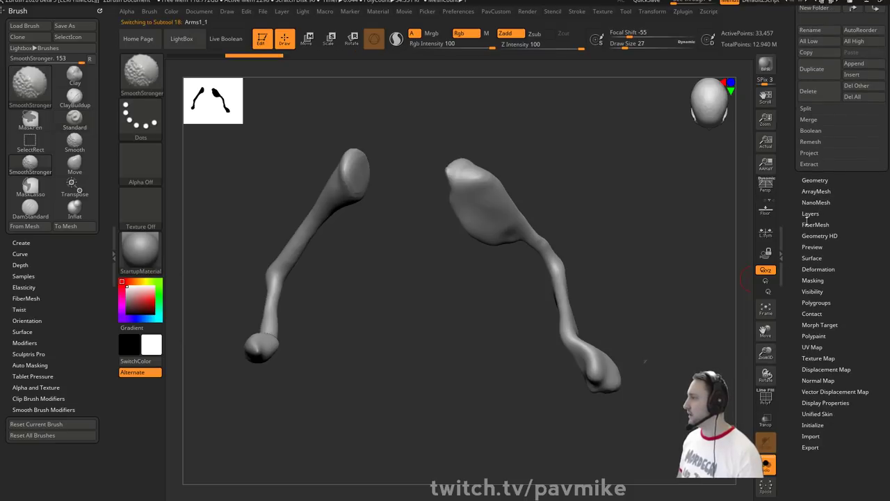
- Retopologize the duplicated arms with ZRemesher set to Half and display the polygon wireframe
{"action": "key", "text": "space"}
{"action": "left_click", "coordinate": [609, 462]}
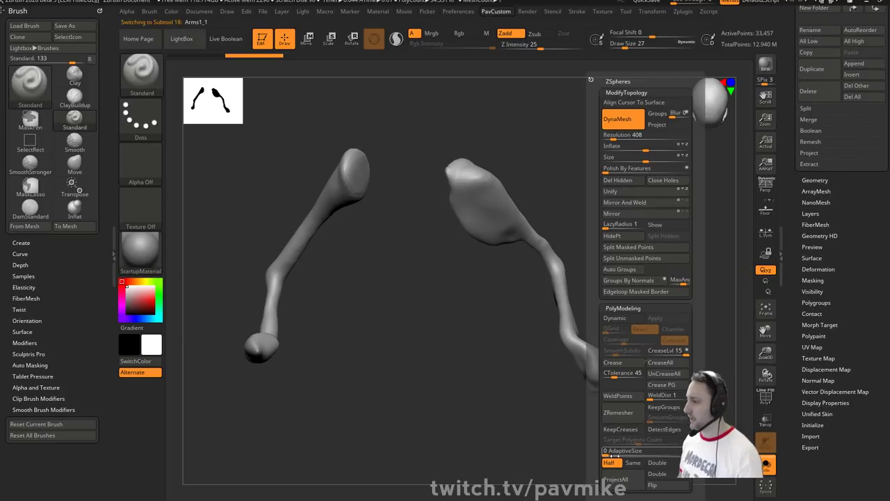
{"action": "left_click", "coordinate": [618, 413]}
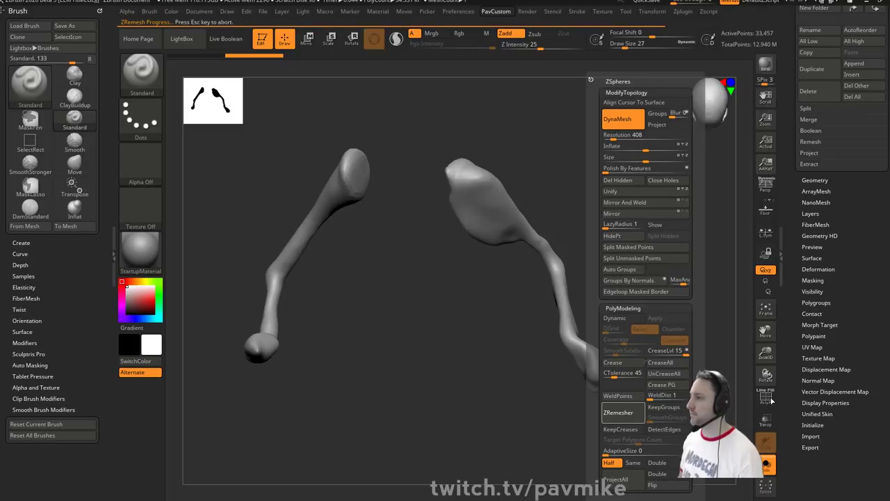
{"action": "left_click", "coordinate": [766, 395]}
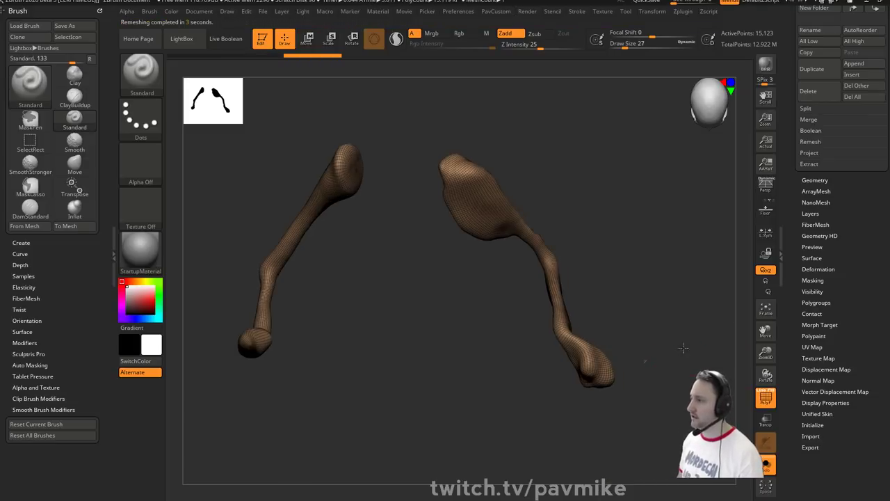
{"action": "left_click_drag", "start_coordinate": [723, 355], "coordinate": [700, 337]}
- Run ZRemesher at Half two more times on the duplicated arms to reduce them to a coarse mesh
{"action": "left_click_drag", "start_coordinate": [792, 325], "coordinate": [796, 428]}
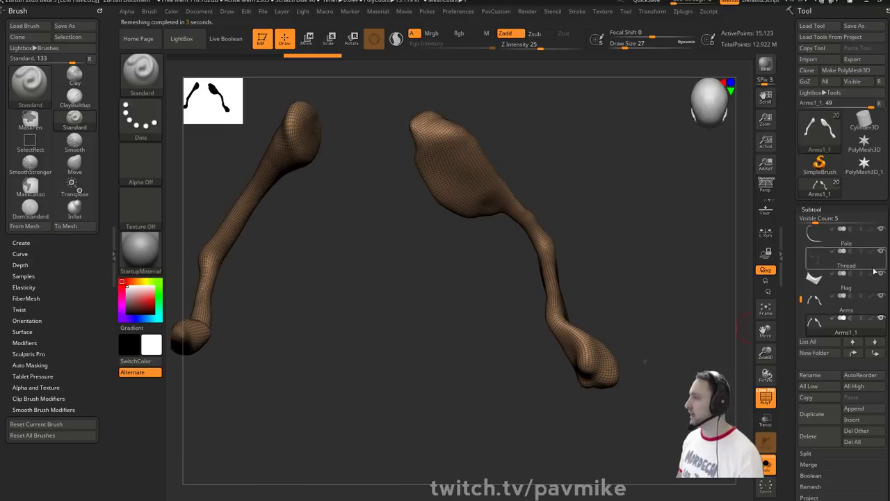
{"action": "left_click_drag", "start_coordinate": [677, 317], "coordinate": [673, 309]}
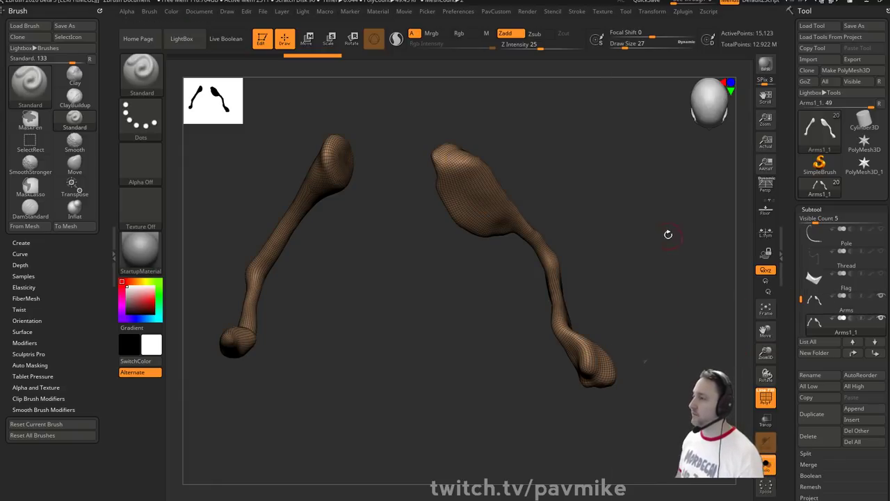
{"action": "key", "text": "space"}
{"action": "key", "text": "space"}
{"action": "left_click", "coordinate": [661, 414]}
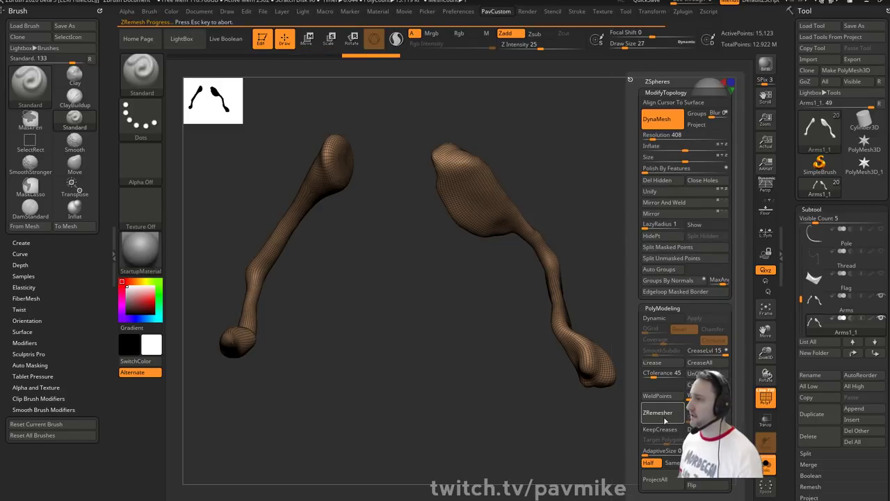
{"action": "key", "text": "space"}
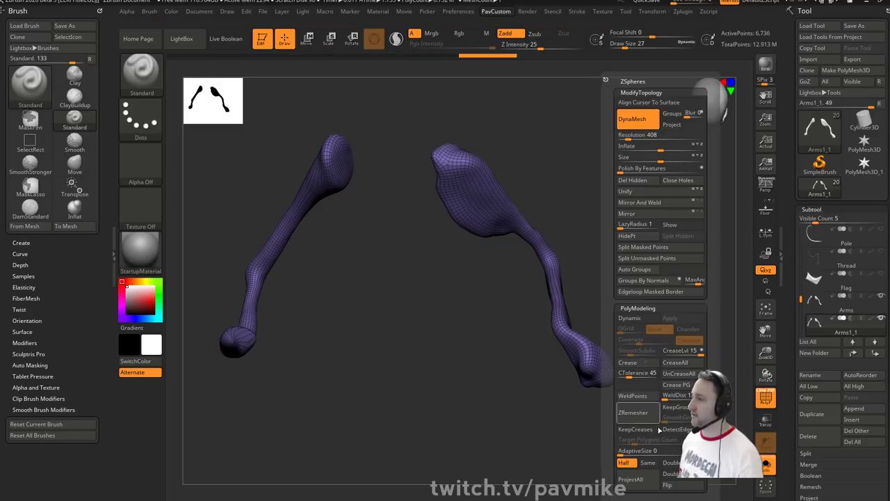
{"action": "left_click", "coordinate": [642, 416]}
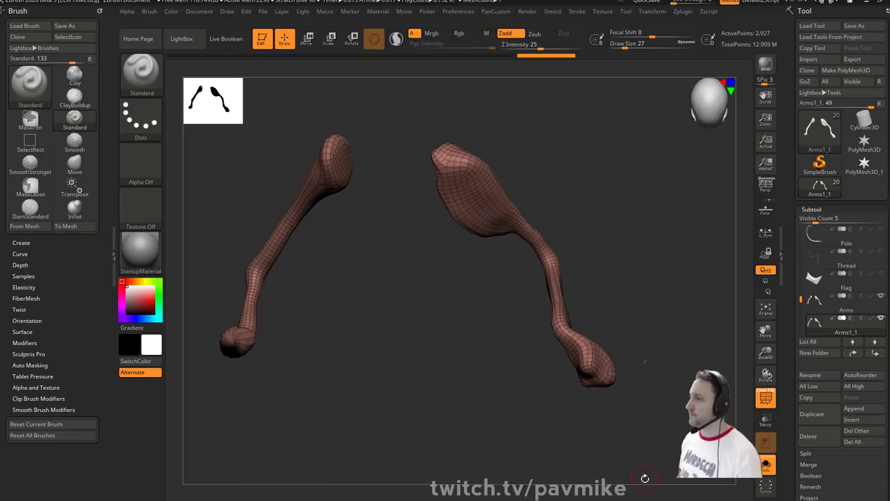
{"action": "left_click_drag", "start_coordinate": [493, 421], "coordinate": [637, 260]}
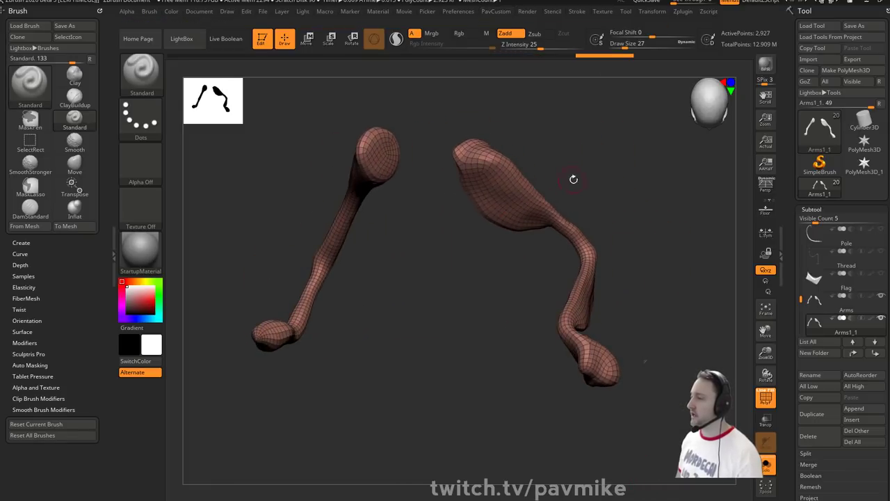
{"action": "left_click_drag", "start_coordinate": [573, 179], "coordinate": [664, 268]}
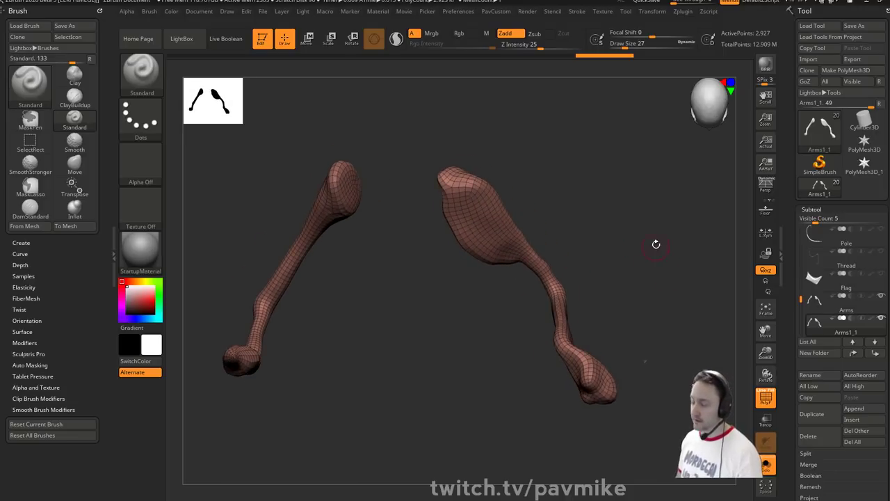
- Subdivide the retopologized arms two times and hide the polygon wireframe
{"action": "key", "text": "ctrl+d"}
{"action": "key", "text": "2"}
{"action": "left_click", "coordinate": [626, 270]}
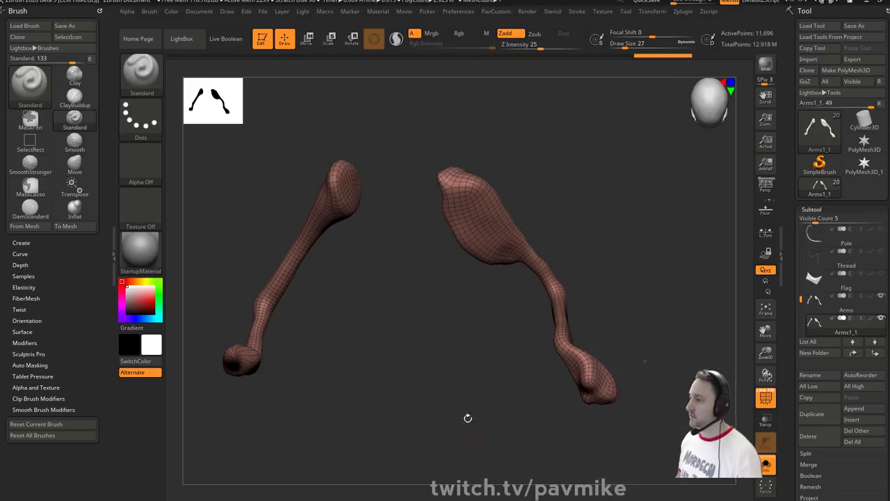
{"action": "key", "text": "ctrl+d"}
{"action": "key", "text": "2"}
{"action": "left_click", "coordinate": [581, 477]}
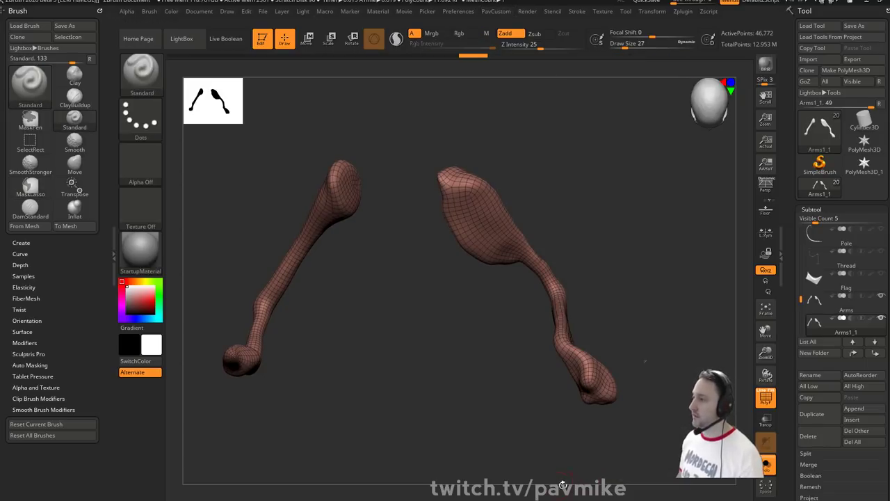
{"action": "left_click", "coordinate": [765, 402]}
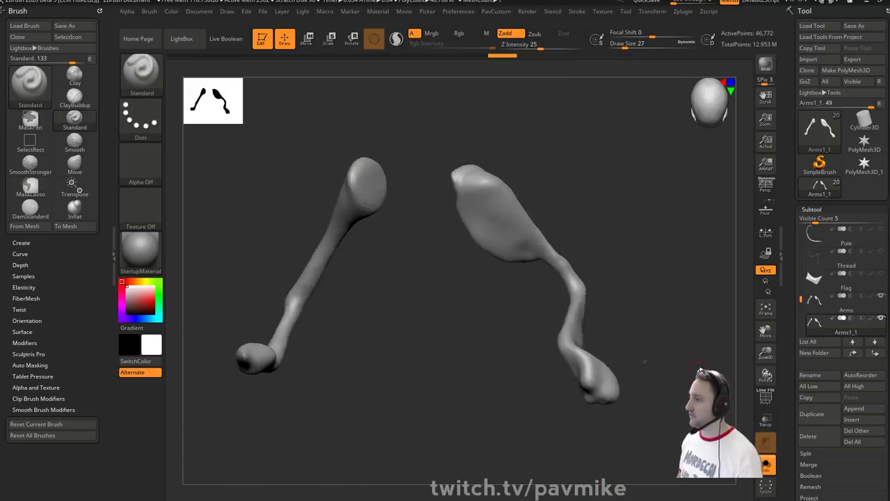
- Delete the original Arms subtool, keeping only the subdivided duplicate
{"action": "left_click", "coordinate": [850, 310]}
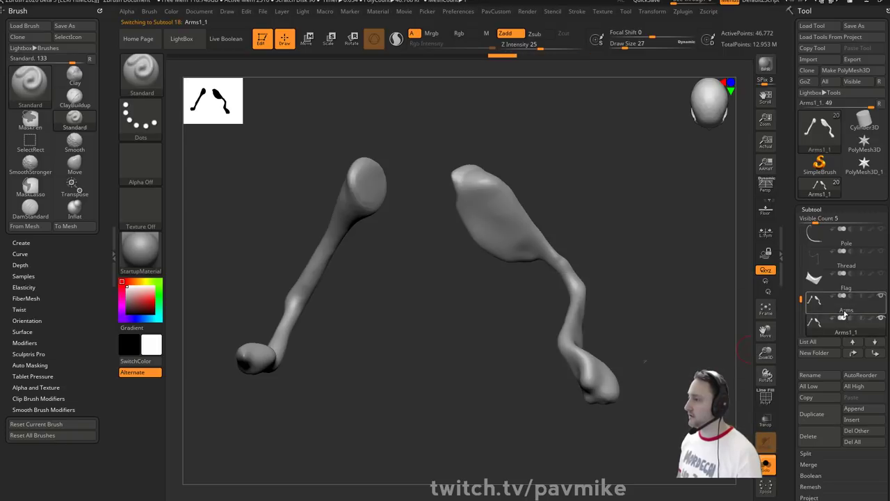
{"action": "scroll", "coordinate": [799, 320], "scroll_direction": "down", "scroll_amount": 2}
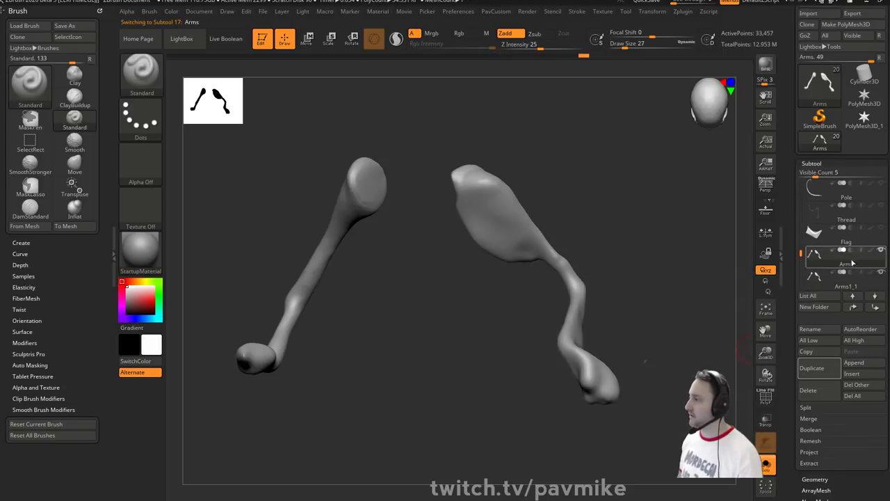
{"action": "left_click", "coordinate": [813, 391]}
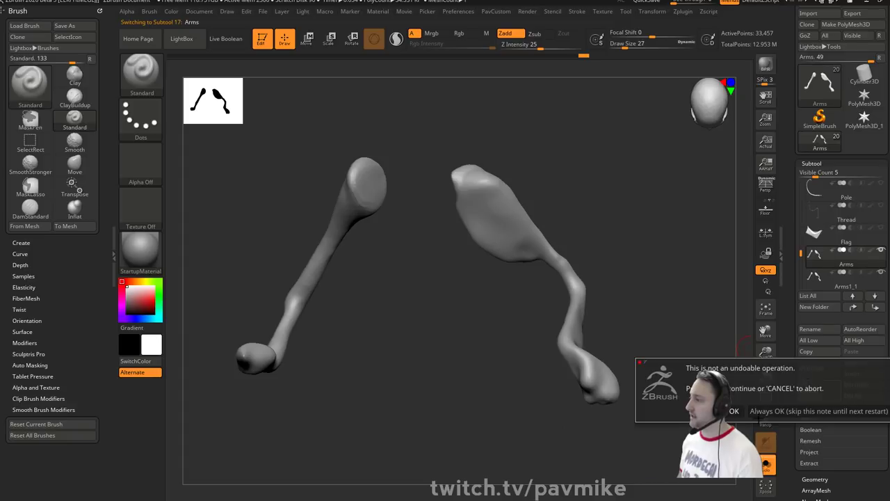
{"action": "left_click", "coordinate": [733, 410]}
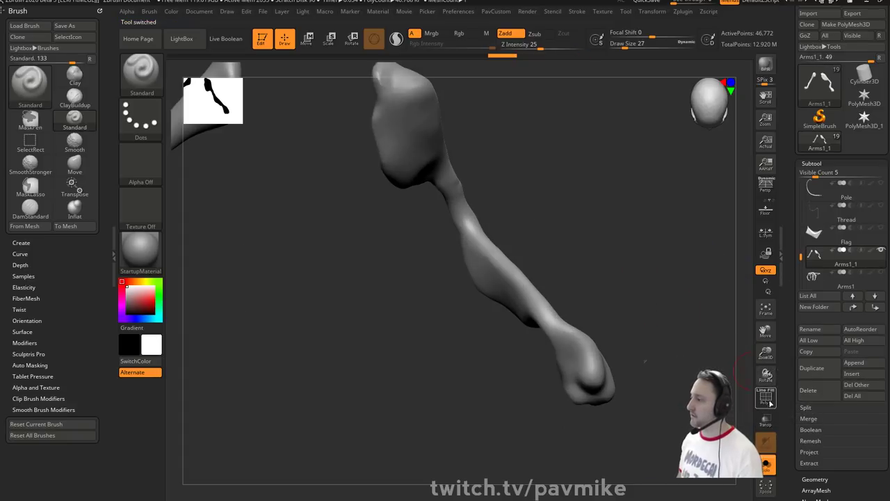
- Display the wireframe on the arms and step through their subdivision levels, returning to level 3
{"action": "left_click", "coordinate": [770, 402]}
{"action": "left_click_drag", "start_coordinate": [791, 360], "coordinate": [794, 295]}
{"action": "left_click", "coordinate": [813, 321]}
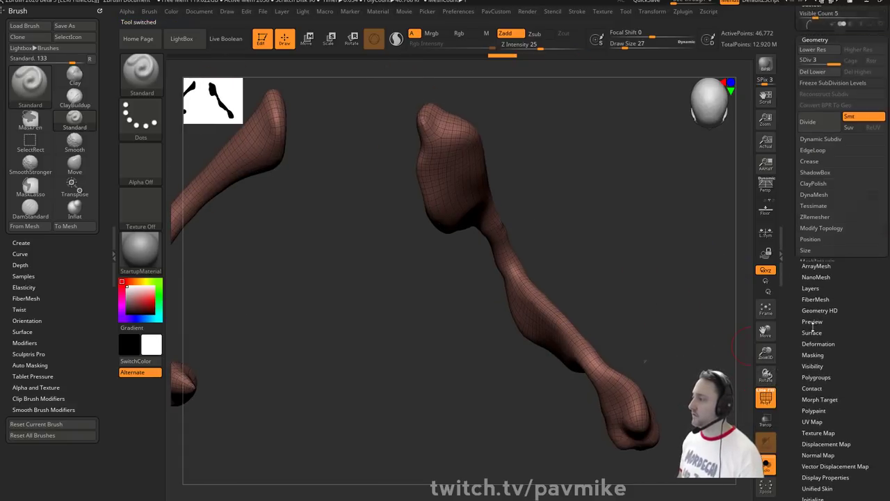
{"action": "left_click_drag", "start_coordinate": [791, 215], "coordinate": [792, 313]}
{"action": "left_click", "coordinate": [804, 242]}
{"action": "left_click_drag", "start_coordinate": [605, 206], "coordinate": [619, 253], "text": "alt"}
{"action": "left_click_drag", "start_coordinate": [819, 239], "coordinate": [838, 240]}
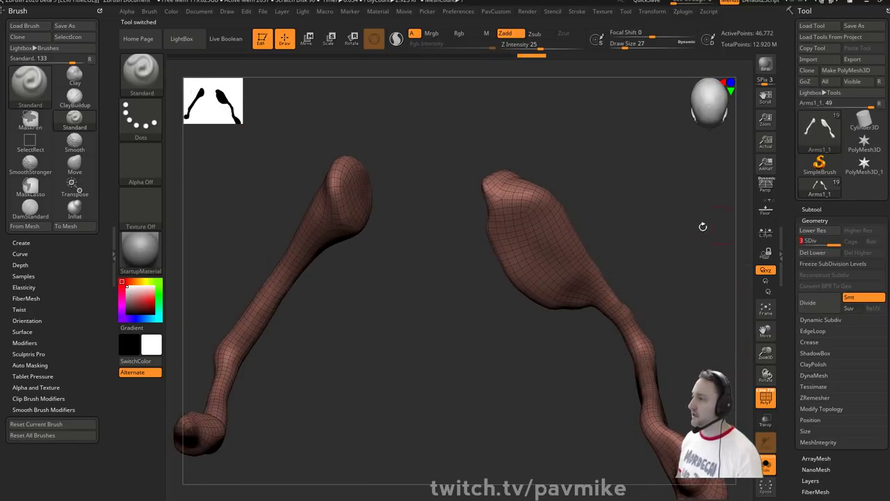
{"action": "left_click_drag", "start_coordinate": [701, 224], "coordinate": [657, 223]}
- Carve curved fold creases across the wide upper arm using DamStandard at draw size 37, with the wireframe hidden
{"action": "key", "text": "b"}
{"action": "key", "text": "d"}
{"action": "key", "text": "s"}
{"action": "key", "text": "s"}
{"action": "left_click_drag", "start_coordinate": [506, 248], "coordinate": [509, 248]}
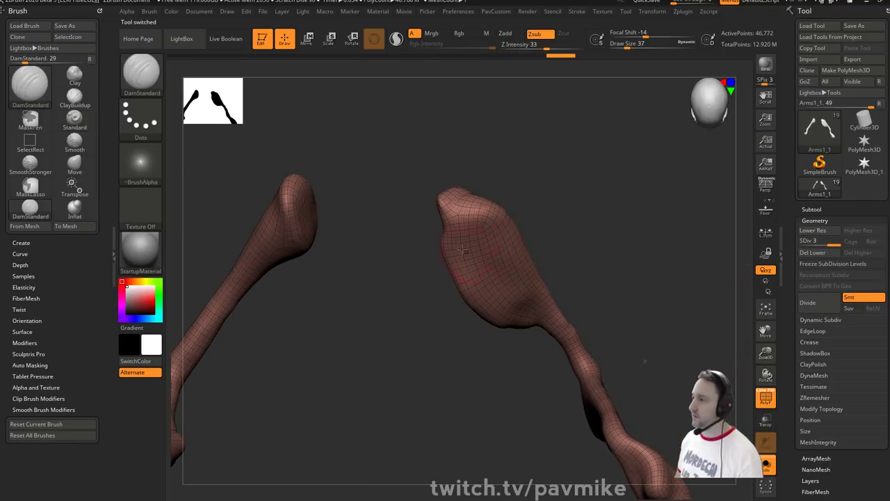
{"action": "mouse_move", "coordinate": [455, 246]}
{"action": "left_mouse_down"}
{"action": "mouse_move", "coordinate": [541, 279]}
{"action": "mouse_move", "coordinate": [491, 293]}
{"action": "mouse_move", "coordinate": [543, 306]}
{"action": "left_mouse_up"}
{"action": "left_click", "coordinate": [768, 395]}
{"action": "key", "text": "ctrl+z"}
{"action": "left_click_drag", "start_coordinate": [461, 265], "coordinate": [542, 305]}
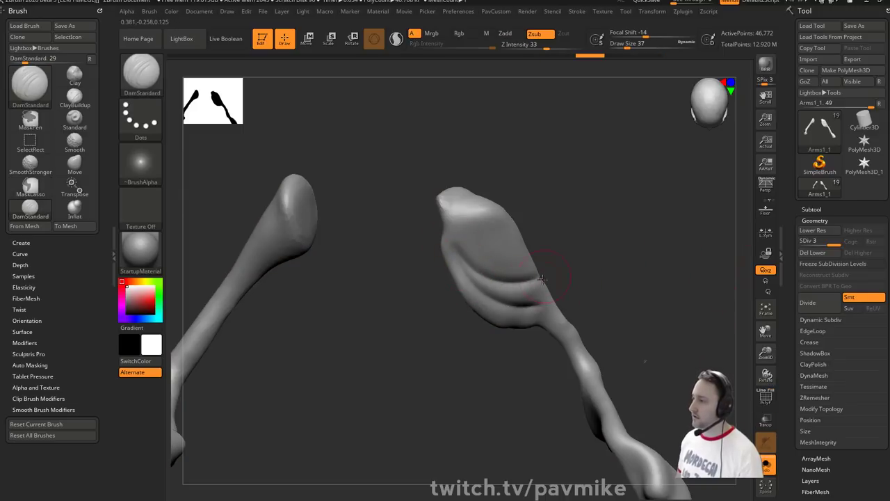
{"action": "left_click_drag", "start_coordinate": [456, 227], "coordinate": [509, 277]}
{"action": "left_click_drag", "start_coordinate": [654, 304], "coordinate": [614, 229], "text": "alt"}
{"action": "mouse_move", "coordinate": [423, 184]}
{"action": "left_mouse_down"}
{"action": "mouse_move", "coordinate": [430, 200]}
{"action": "mouse_move", "coordinate": [497, 228]}
{"action": "left_mouse_up"}
{"action": "left_click_drag", "start_coordinate": [595, 258], "coordinate": [490, 207]}
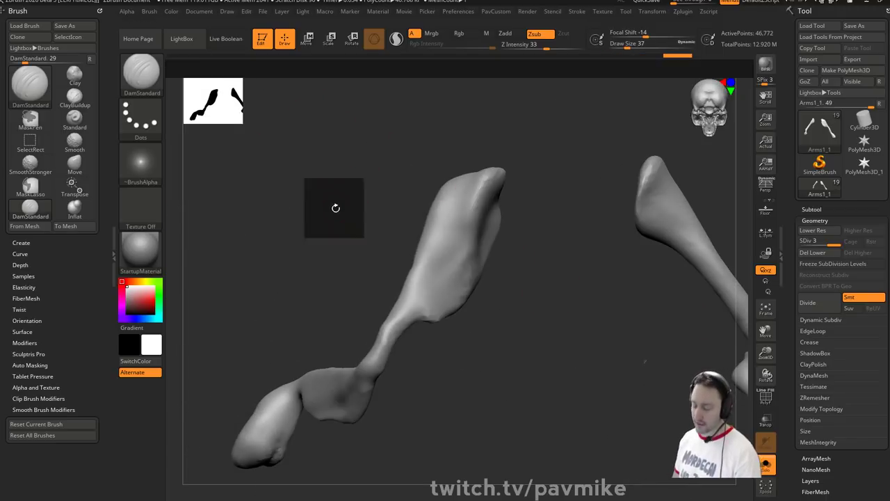
- Load the Slash2 brush from the brush library and cut two curved slashes into the back of the upper arm
{"action": "left_click", "coordinate": [277, 68]}
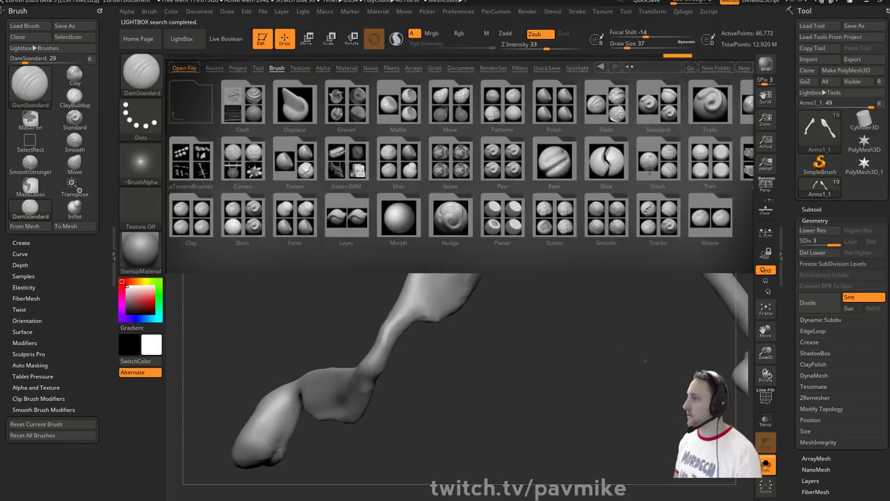
{"action": "double_click", "coordinate": [618, 164]}
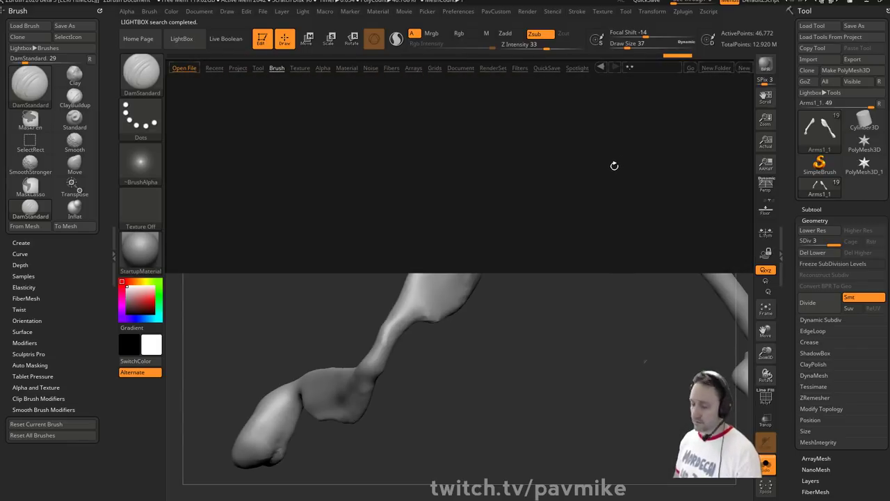
{"action": "left_click", "coordinate": [285, 64]}
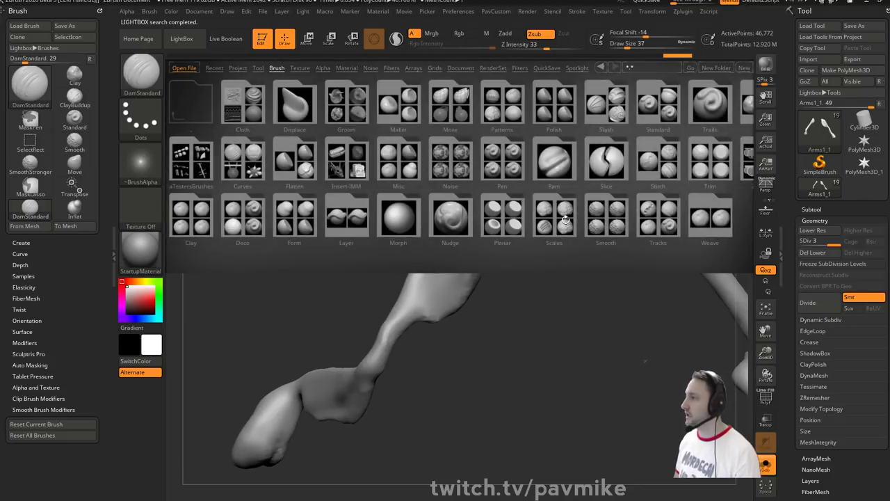
{"action": "double_click", "coordinate": [596, 109]}
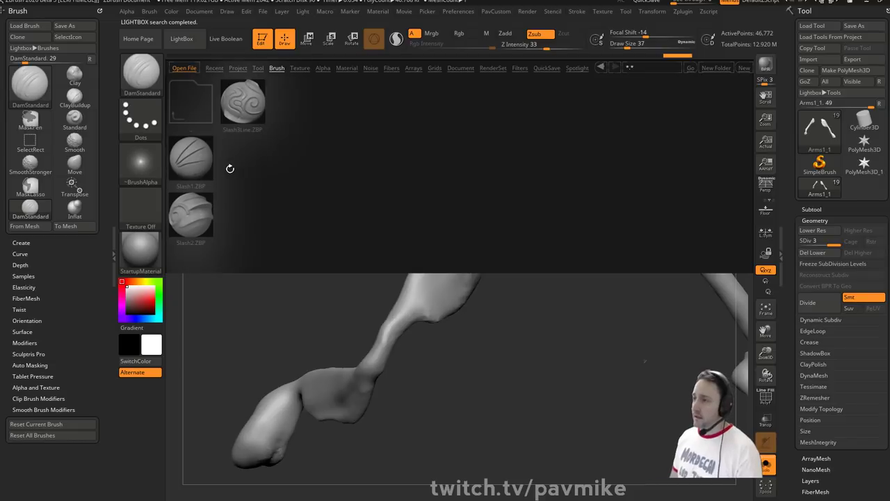
{"action": "double_click", "coordinate": [201, 222]}
{"action": "mouse_move", "coordinate": [465, 193]}
{"action": "left_mouse_down"}
{"action": "mouse_move", "coordinate": [463, 231]}
{"action": "mouse_move", "coordinate": [413, 288]}
{"action": "left_mouse_up"}
{"action": "mouse_move", "coordinate": [518, 220]}
{"action": "left_mouse_down"}
{"action": "mouse_move", "coordinate": [508, 243]}
{"action": "mouse_move", "coordinate": [448, 287]}
{"action": "mouse_move", "coordinate": [412, 294]}
{"action": "left_mouse_up"}
- Soften the fold creases on the front of the upper arm with SmoothStronger from several angles
{"action": "mouse_move", "coordinate": [527, 276]}
{"action": "left_mouse_down"}
{"action": "mouse_move", "coordinate": [501, 279]}
{"action": "mouse_move", "coordinate": [535, 273]}
{"action": "left_mouse_up"}
{"action": "mouse_move", "coordinate": [475, 236]}
{"action": "left_mouse_down", "text": "shift"}
{"action": "mouse_move", "coordinate": [423, 300]}
{"action": "mouse_move", "coordinate": [449, 252]}
{"action": "left_mouse_up", "text": "shift"}
{"action": "left_click_drag", "start_coordinate": [518, 249], "coordinate": [545, 233]}
{"action": "left_click_drag", "start_coordinate": [511, 282], "coordinate": [583, 298]}
{"action": "left_click_drag", "start_coordinate": [477, 268], "coordinate": [435, 201], "text": "shift"}
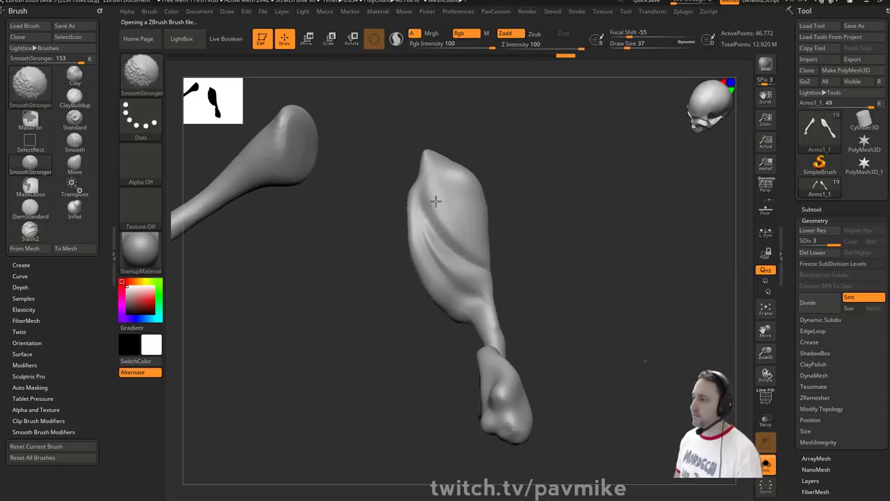
{"action": "left_click_drag", "start_coordinate": [521, 226], "coordinate": [555, 263]}
{"action": "left_click_drag", "start_coordinate": [525, 232], "coordinate": [527, 197]}
{"action": "key", "text": "shift"}
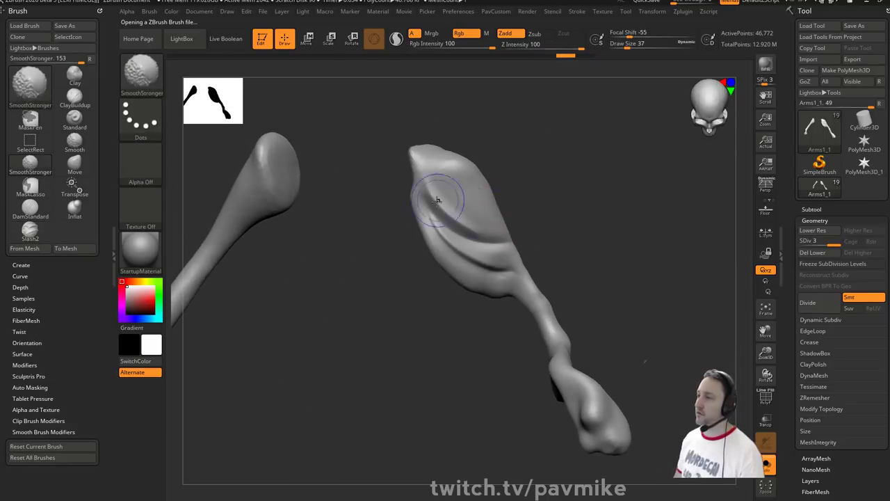
{"action": "left_click_drag", "start_coordinate": [473, 236], "coordinate": [449, 209], "text": "shift"}
- Try to soften the slash cuts on the back of the arm with SmoothStronger at intensity 39
{"action": "mouse_move", "coordinate": [612, 258]}
{"action": "left_mouse_down"}
{"action": "mouse_move", "coordinate": [555, 262]}
{"action": "mouse_move", "coordinate": [539, 251]}
{"action": "left_mouse_up"}
{"action": "key", "text": "shift"}
{"action": "left_click", "coordinate": [551, 46], "text": "shift"}
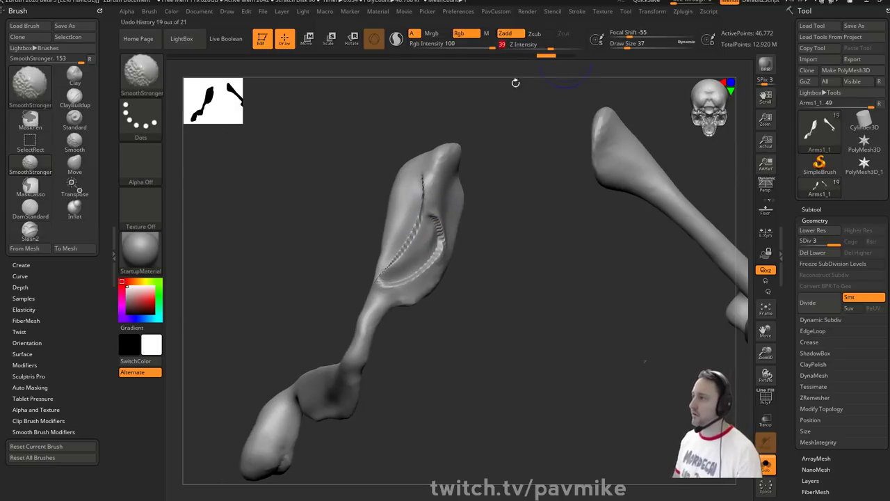
{"action": "left_click_drag", "start_coordinate": [428, 189], "coordinate": [436, 240], "text": "shift"}
{"action": "key", "text": "ctrl+z"}
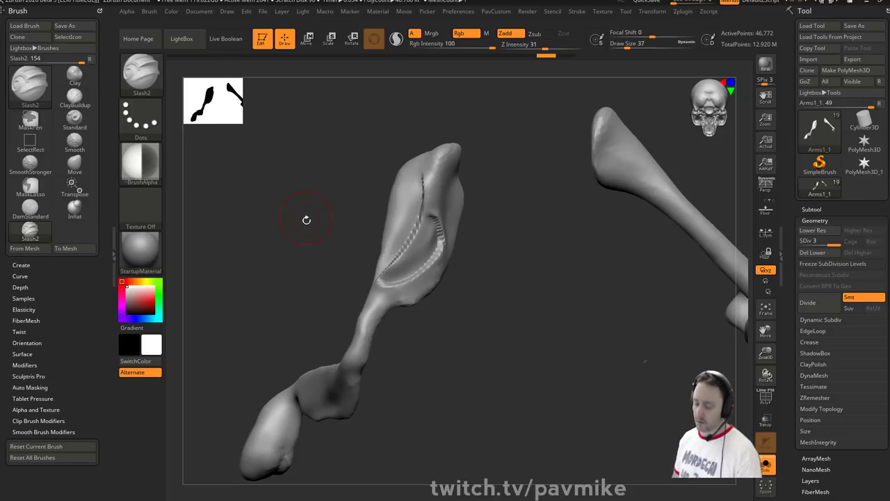
- Load SmoothDirectional as the smoothing brush and smooth along the upper slash cut on the back of the arm
{"action": "left_click", "coordinate": [277, 68]}
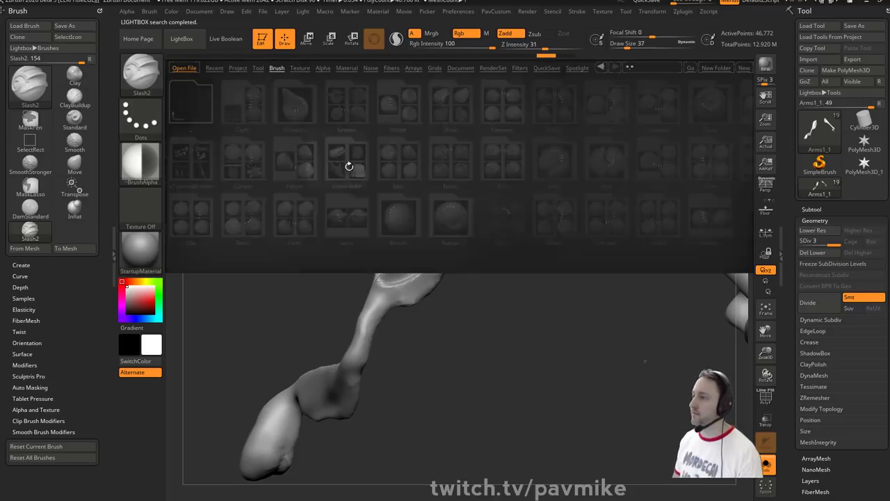
{"action": "left_click_drag", "start_coordinate": [540, 217], "coordinate": [575, 217]}
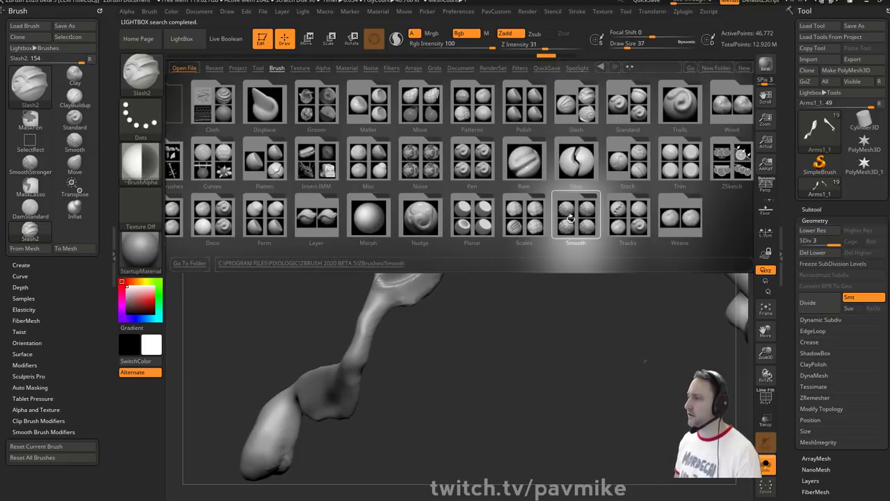
{"action": "double_click", "coordinate": [575, 217]}
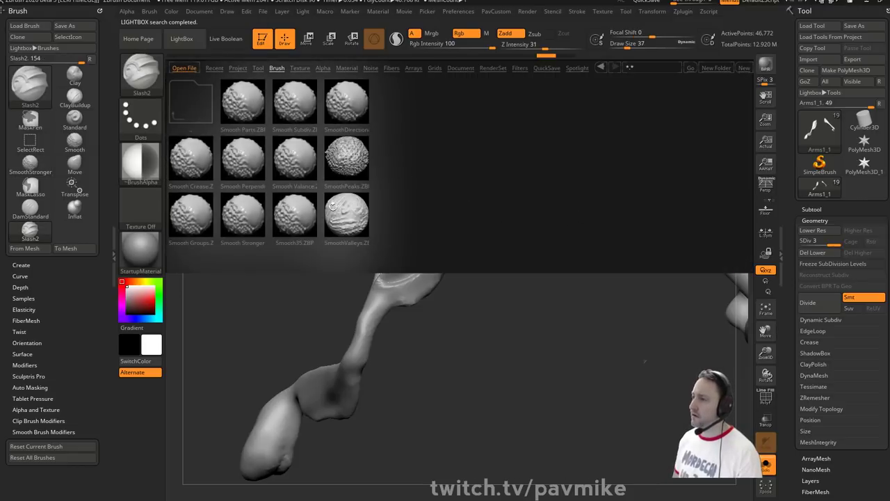
{"action": "double_click", "coordinate": [345, 118]}
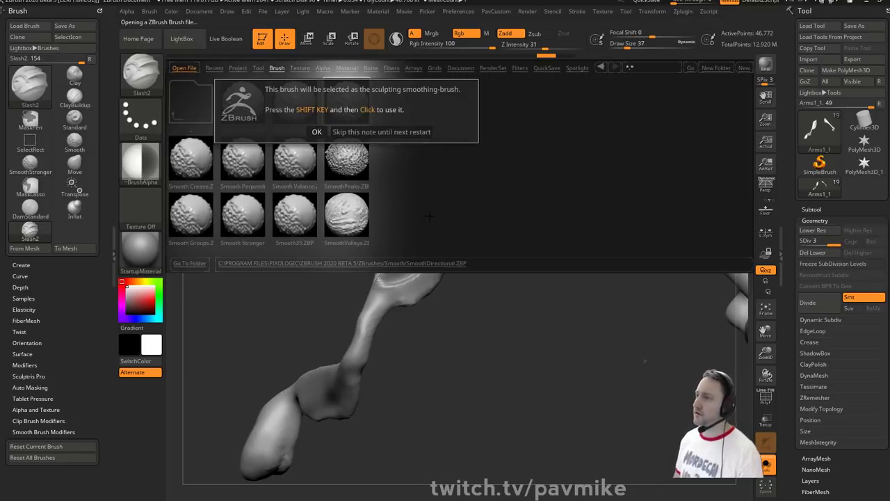
{"action": "left_click", "coordinate": [316, 131]}
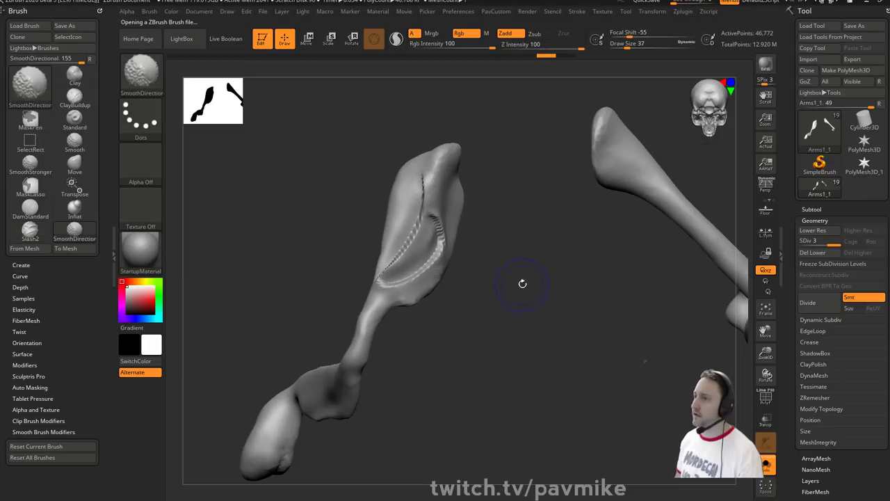
{"action": "left_click_drag", "start_coordinate": [427, 183], "coordinate": [427, 199], "text": "shift"}
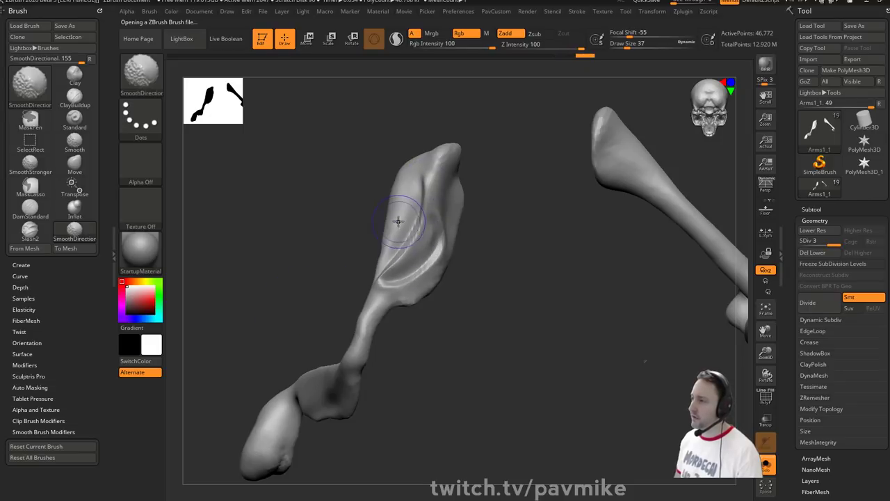
- Try smoothing across the slash cuts with SmoothDirectional, and undo those strokes
{"action": "mouse_move", "coordinate": [398, 221]}
{"action": "left_mouse_down", "text": "shift"}
{"action": "mouse_move", "coordinate": [418, 240]}
{"action": "mouse_move", "coordinate": [411, 275]}
{"action": "mouse_move", "coordinate": [417, 250]}
{"action": "left_mouse_up", "text": "shift"}
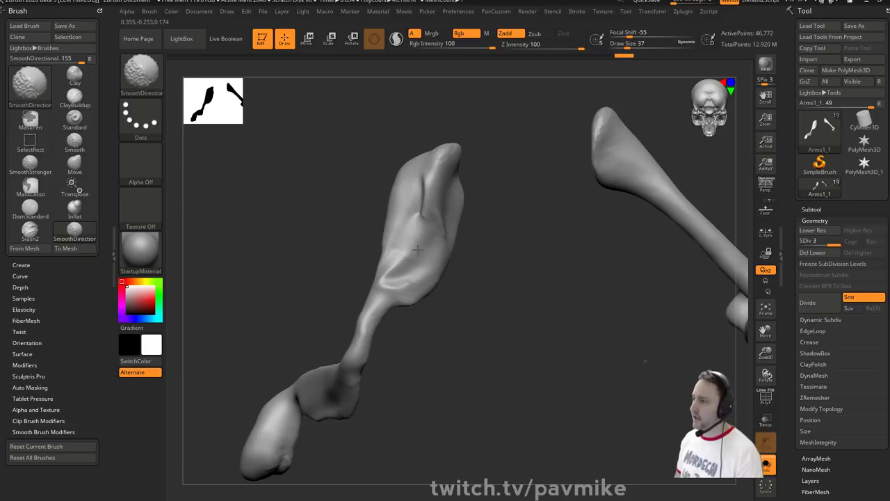
{"action": "key", "text": "ctrl+z"}
{"action": "key", "text": "ctrl+z"}
{"action": "key", "text": "ctrl+z"}
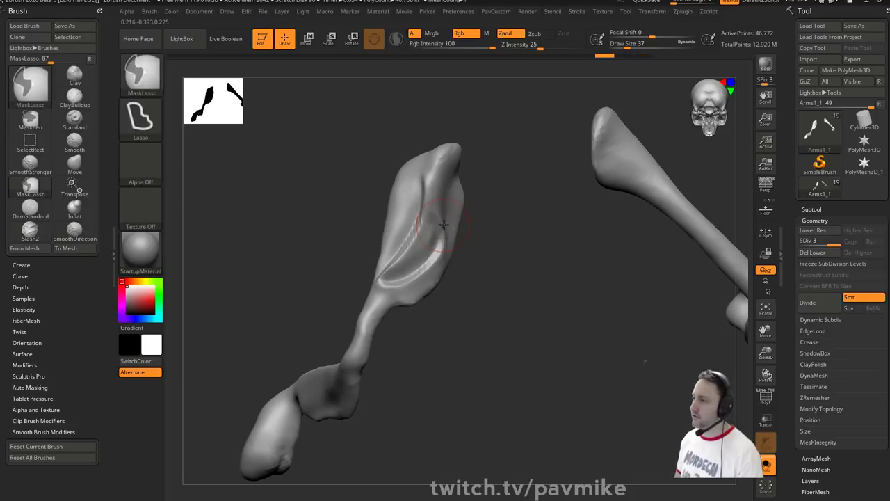
- Smooth along the length of the slash cuts on the back of the arm with SmoothDirectional
{"action": "left_click_drag", "start_coordinate": [431, 208], "coordinate": [429, 190], "text": "shift"}
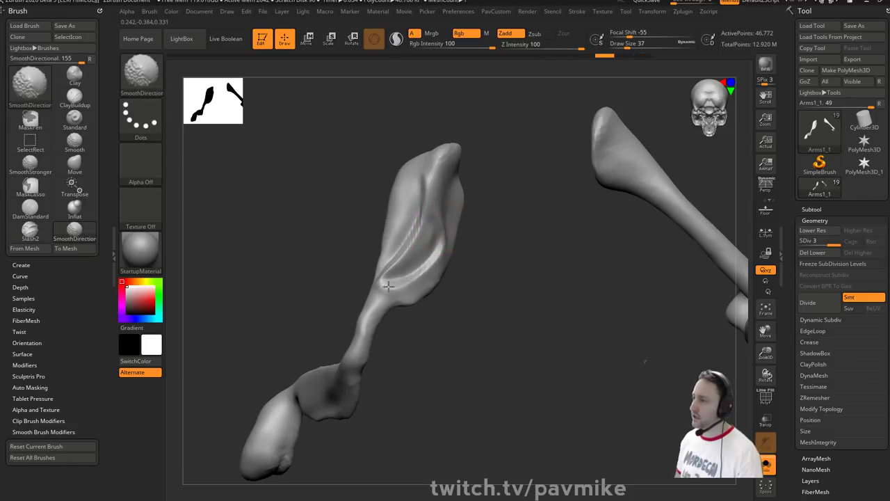
{"action": "left_click_drag", "start_coordinate": [388, 286], "coordinate": [422, 230], "text": "shift"}
{"action": "mouse_move", "coordinate": [477, 244]}
{"action": "left_mouse_down"}
{"action": "mouse_move", "coordinate": [517, 254]}
{"action": "mouse_move", "coordinate": [462, 256]}
{"action": "left_mouse_up"}
{"action": "mouse_move", "coordinate": [426, 228]}
{"action": "left_mouse_down", "text": "shift"}
{"action": "mouse_move", "coordinate": [442, 237]}
{"action": "mouse_move", "coordinate": [403, 273]}
{"action": "left_mouse_up", "text": "shift"}
{"action": "left_click_drag", "start_coordinate": [487, 258], "coordinate": [566, 271]}
{"action": "left_click_drag", "start_coordinate": [433, 245], "coordinate": [412, 224], "text": "shift"}
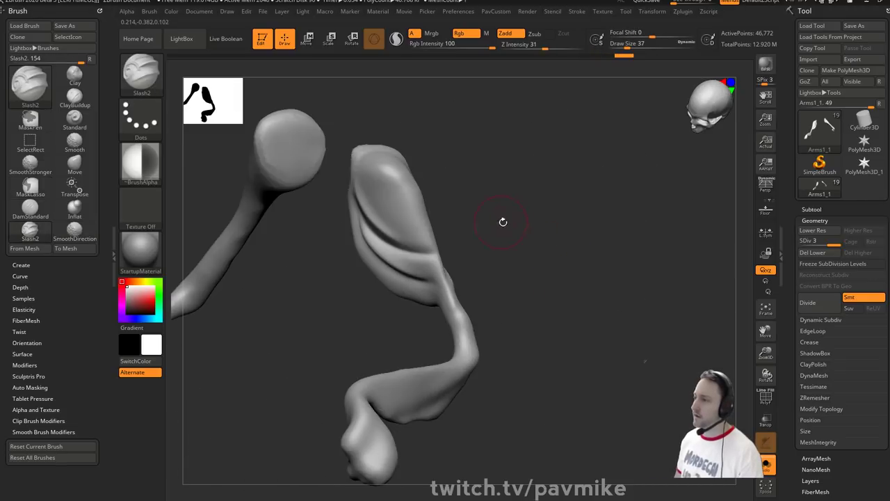
- Smooth along the fold creases on the front of the upper arm with SmoothDirectional
{"action": "mouse_move", "coordinate": [503, 220]}
{"action": "left_mouse_down"}
{"action": "mouse_move", "coordinate": [474, 191]}
{"action": "mouse_move", "coordinate": [352, 231]}
{"action": "left_mouse_up"}
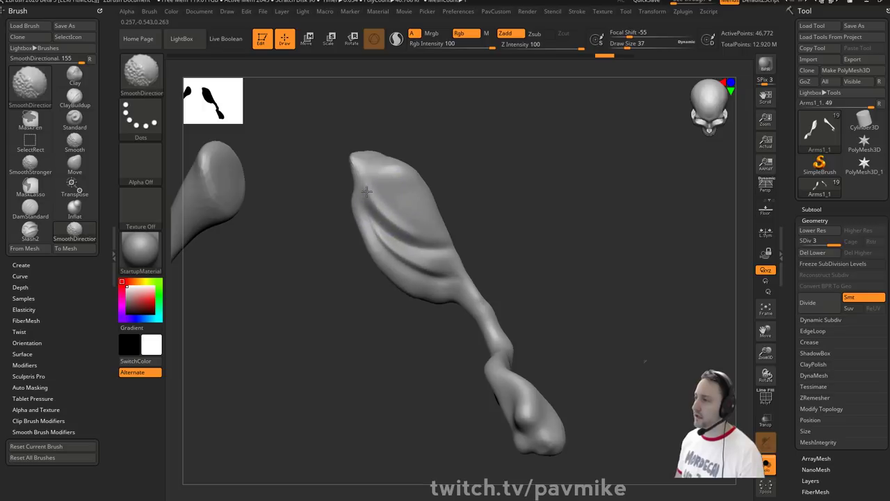
{"action": "mouse_move", "coordinate": [366, 191]}
{"action": "left_mouse_down", "text": "shift"}
{"action": "mouse_move", "coordinate": [448, 242]}
{"action": "mouse_move", "coordinate": [379, 207]}
{"action": "mouse_move", "coordinate": [420, 271]}
{"action": "mouse_move", "coordinate": [439, 273]}
{"action": "left_mouse_up", "text": "shift"}
{"action": "left_click_drag", "start_coordinate": [524, 268], "coordinate": [527, 230], "text": "alt"}
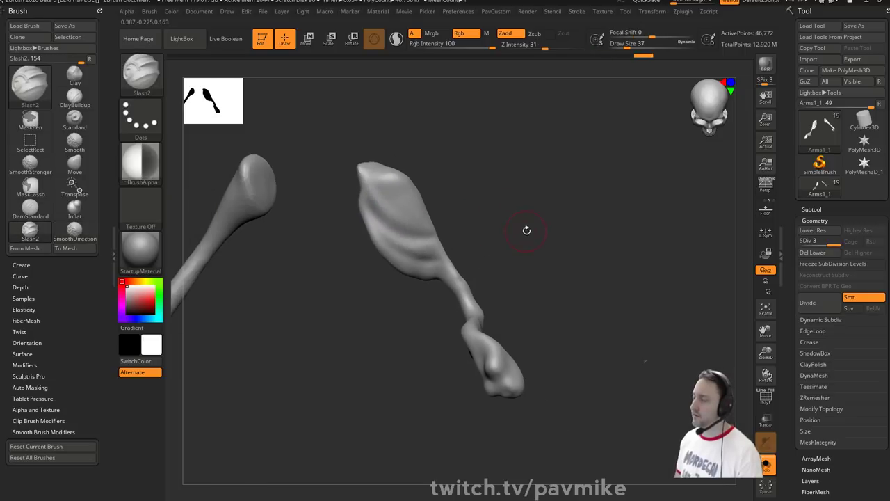
{"action": "mouse_move", "coordinate": [556, 193]}
{"action": "left_mouse_down"}
{"action": "mouse_move", "coordinate": [460, 241]}
{"action": "mouse_move", "coordinate": [576, 213]}
{"action": "mouse_move", "coordinate": [513, 225]}
{"action": "mouse_move", "coordinate": [622, 221]}
{"action": "mouse_move", "coordinate": [575, 224]}
{"action": "mouse_move", "coordinate": [530, 195]}
{"action": "left_mouse_up"}
- Load the MagicFolds_Soft brush from the Cloth folder of the brush library
{"action": "key", "text": "ctrl"}
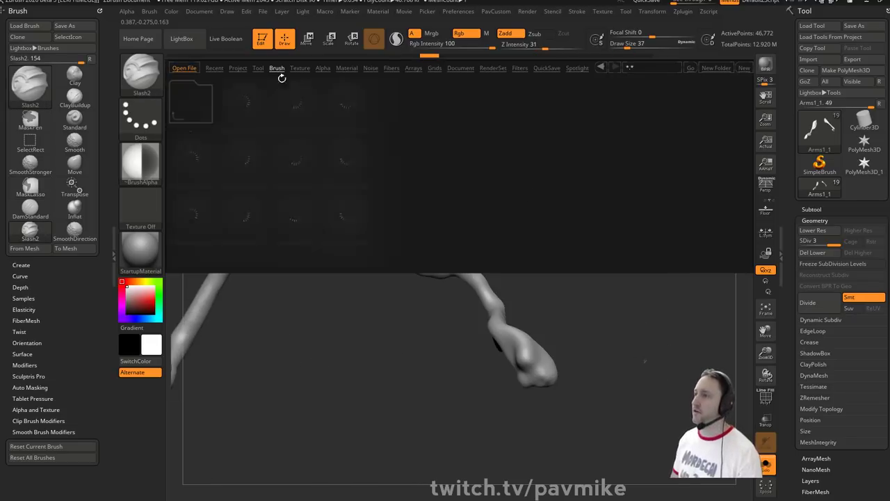
{"action": "left_click", "coordinate": [279, 69]}
{"action": "double_click", "coordinate": [245, 108]}
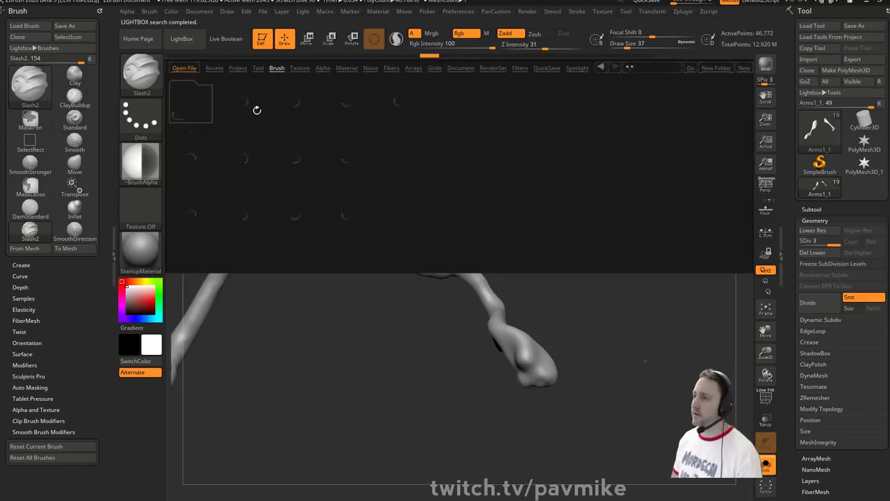
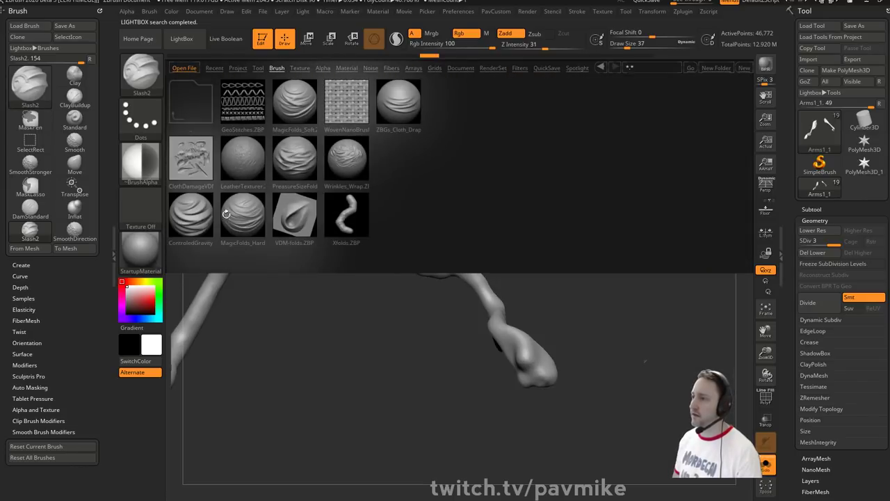
{"action": "double_click", "coordinate": [292, 102]}
- Try fold strokes across the front of the upper arm with MagicFolds_Soft at draw size 49, and undo them
{"action": "left_click_drag", "start_coordinate": [517, 225], "coordinate": [566, 211]}
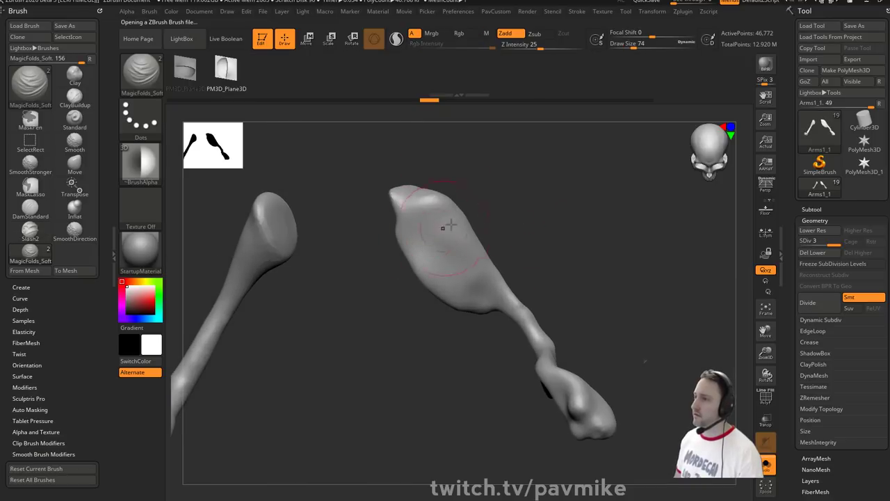
{"action": "right_click_drag", "start_coordinate": [451, 225], "coordinate": [496, 212]}
{"action": "key", "text": "s"}
{"action": "left_click_drag", "start_coordinate": [497, 209], "coordinate": [492, 210]}
{"action": "right_click_drag", "start_coordinate": [493, 210], "coordinate": [485, 217]}
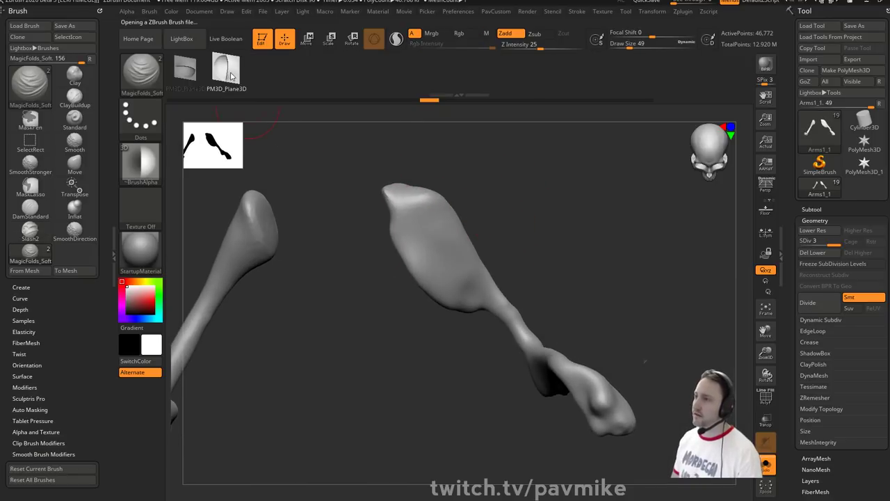
{"action": "left_click_drag", "start_coordinate": [403, 214], "coordinate": [461, 233]}
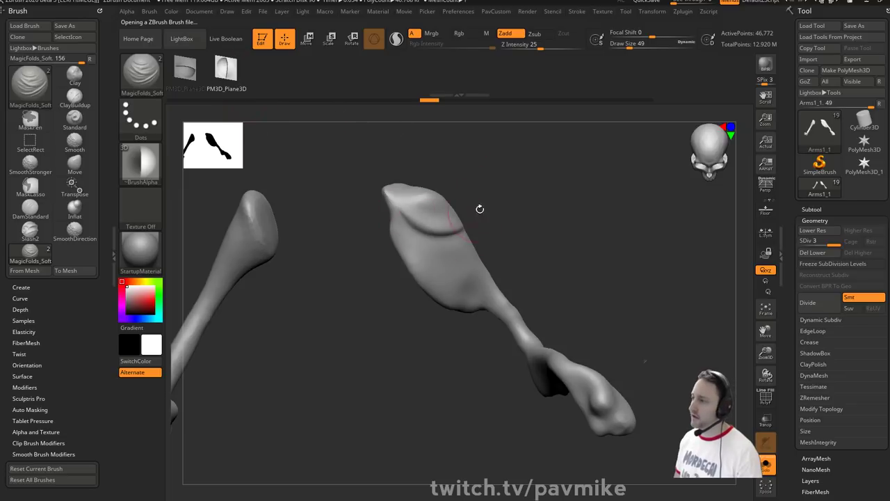
{"action": "left_click_drag", "start_coordinate": [405, 240], "coordinate": [487, 284]}
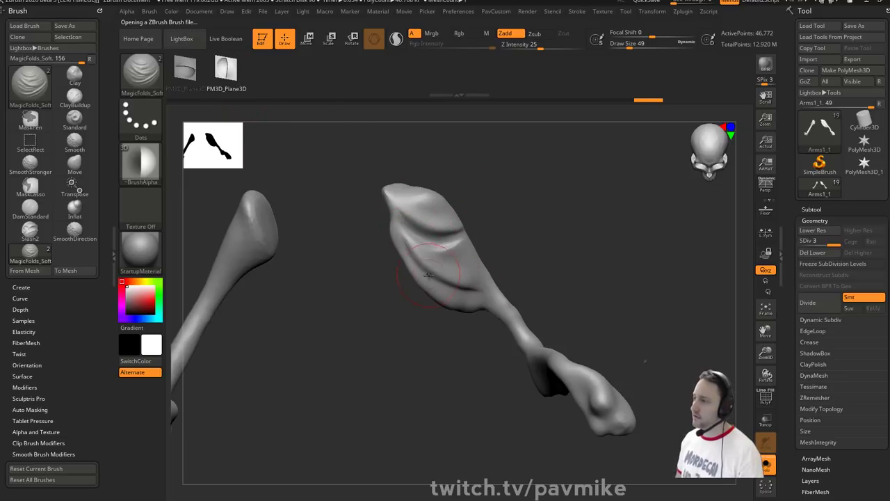
{"action": "key", "text": "ctrl+z"}
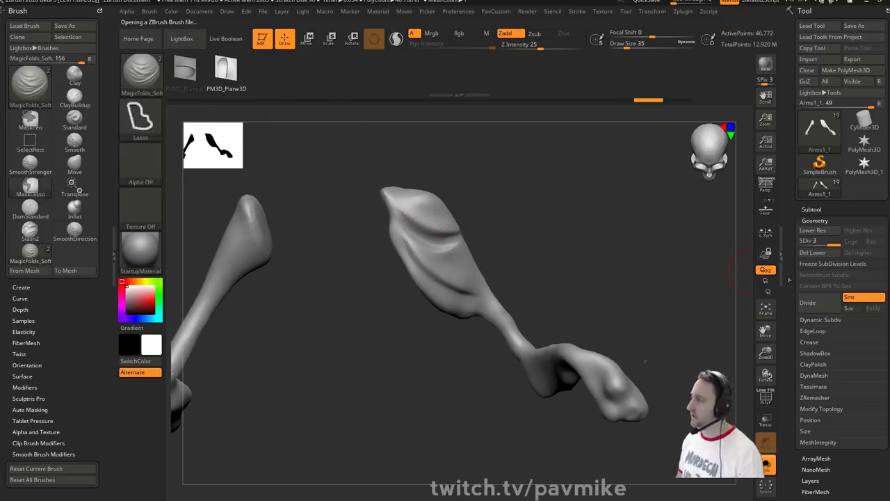
{"action": "key", "text": "ctrl+z"}
- Subdivide the arms to level 4 and sculpt diagonal folds on the front of the upper arm with MagicFolds_Soft, smoothing along them
{"action": "key", "text": "ctrl+d"}
{"action": "left_click_drag", "start_coordinate": [586, 249], "coordinate": [482, 209]}
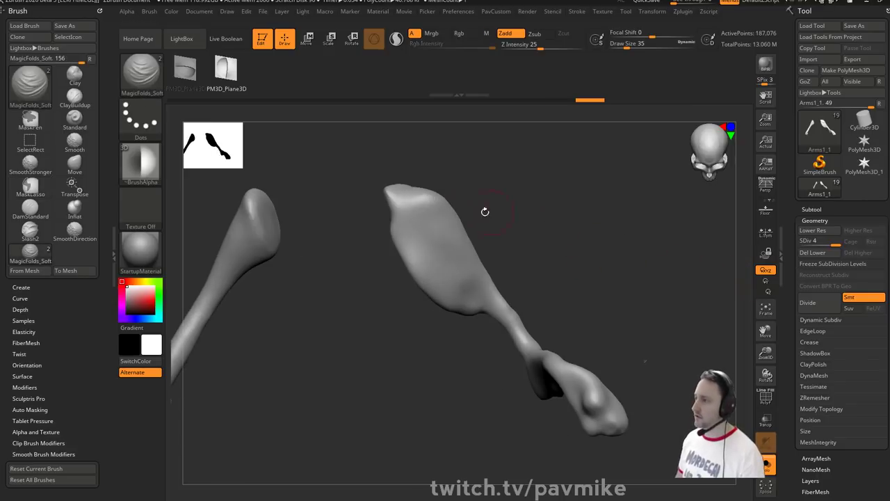
{"action": "left_click_drag", "start_coordinate": [423, 235], "coordinate": [421, 242]}
{"action": "key", "text": "ctrl+z"}
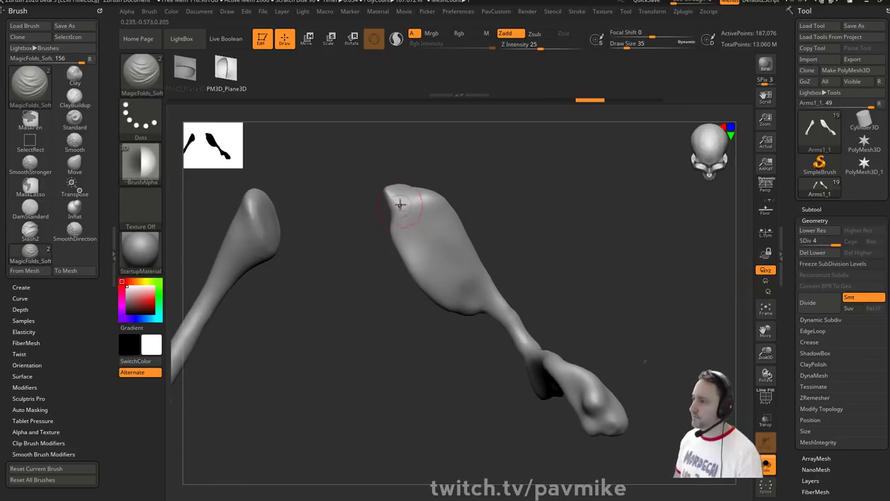
{"action": "mouse_move", "coordinate": [399, 202]}
{"action": "left_mouse_down"}
{"action": "mouse_move", "coordinate": [477, 270]}
{"action": "mouse_move", "coordinate": [417, 240]}
{"action": "mouse_move", "coordinate": [485, 284]}
{"action": "left_mouse_up"}
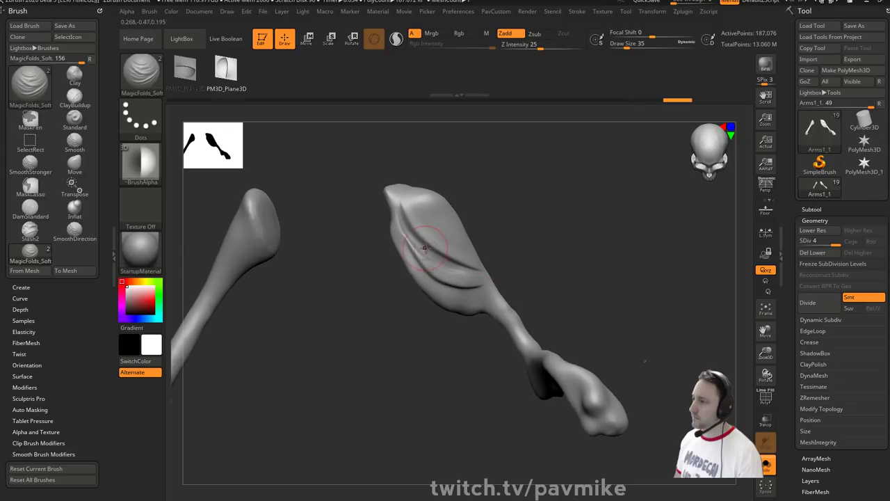
{"action": "mouse_move", "coordinate": [425, 248]}
{"action": "left_mouse_down", "text": "shift"}
{"action": "mouse_move", "coordinate": [409, 241]}
{"action": "mouse_move", "coordinate": [493, 289]}
{"action": "mouse_move", "coordinate": [444, 274]}
{"action": "left_mouse_up", "text": "shift"}
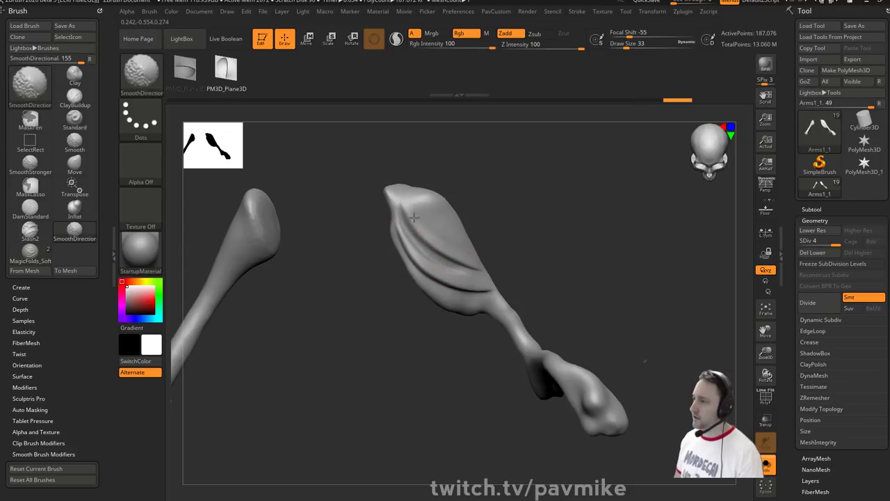
- Sculpt curved folds along the lower back of the upper arm with MagicFolds_Soft at draw size 33, undoing stray strokes
{"action": "mouse_move", "coordinate": [543, 251]}
{"action": "left_mouse_down"}
{"action": "mouse_move", "coordinate": [582, 230]}
{"action": "mouse_move", "coordinate": [521, 195]}
{"action": "mouse_move", "coordinate": [468, 231]}
{"action": "left_mouse_up"}
{"action": "key", "text": "ctrl+z"}
{"action": "key", "text": "ctrl+z"}
{"action": "key", "text": "ctrl+z"}
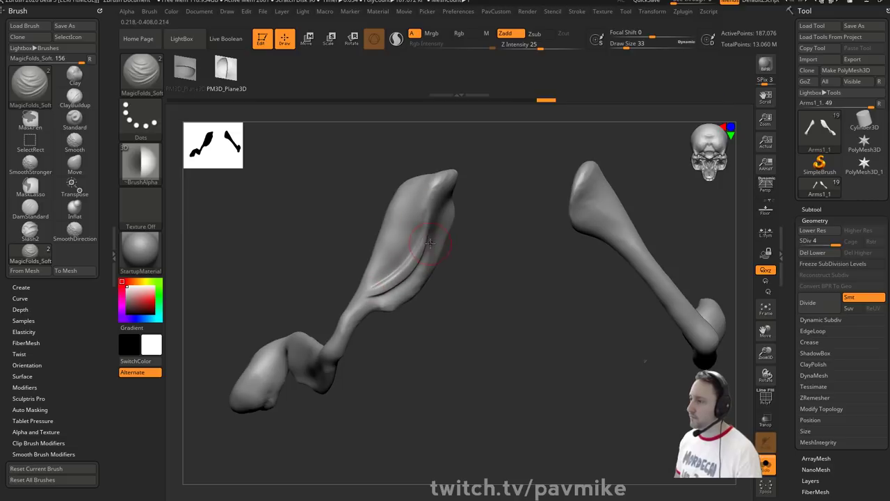
{"action": "key", "text": "ctrl+z"}
{"action": "key", "text": "ctrl+z"}
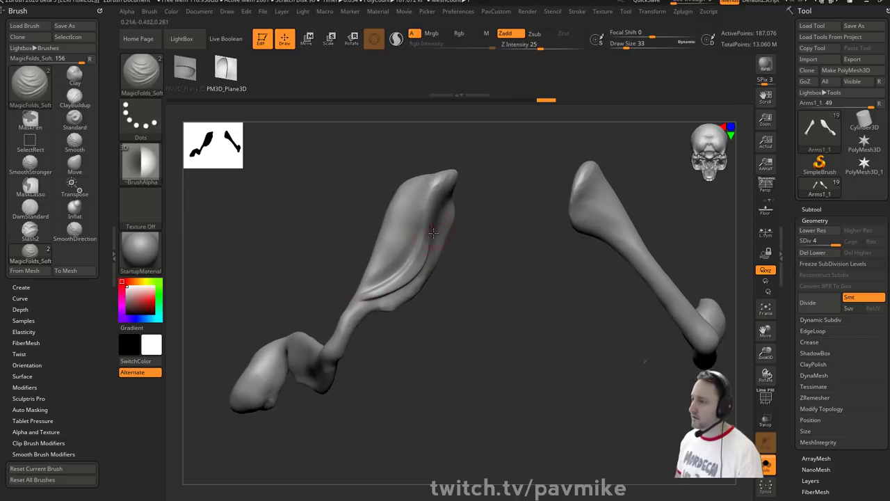
{"action": "left_click_drag", "start_coordinate": [431, 260], "coordinate": [370, 300]}
- Smooth along the new folds on the back of the upper arm with SmoothDirectional
{"action": "key", "text": "shift"}
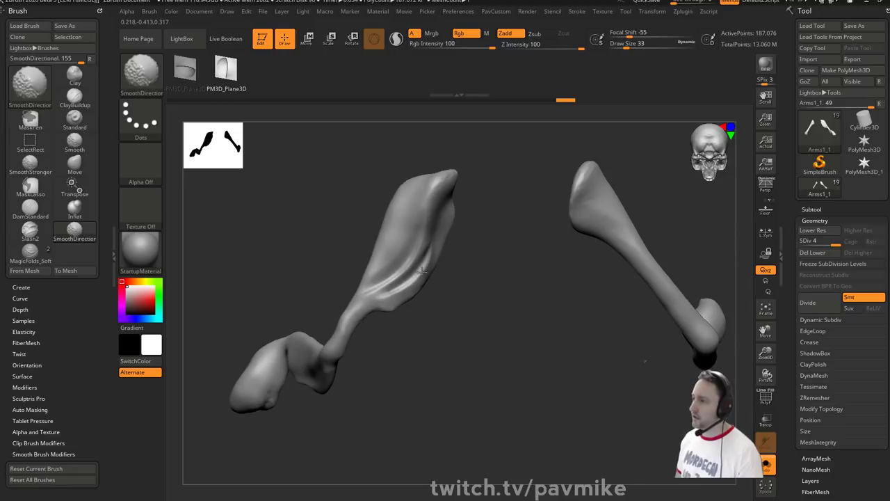
{"action": "left_click_drag", "start_coordinate": [422, 269], "coordinate": [417, 274], "text": "shift"}
{"action": "right_click_drag", "start_coordinate": [417, 274], "coordinate": [391, 291]}
{"action": "left_click_drag", "start_coordinate": [370, 302], "coordinate": [413, 289], "text": "shift"}
{"action": "mouse_move", "coordinate": [412, 289]}
{"action": "right_mouse_down"}
{"action": "mouse_move", "coordinate": [536, 272]}
{"action": "mouse_move", "coordinate": [510, 225]}
{"action": "right_mouse_up"}
- Thicken the thin forearm between the elbow and the wrist with the Inflat brush at draw size 172
{"action": "mouse_move", "coordinate": [510, 224]}
{"action": "left_mouse_down"}
{"action": "mouse_move", "coordinate": [529, 243]}
{"action": "mouse_move", "coordinate": [516, 247]}
{"action": "mouse_move", "coordinate": [633, 309]}
{"action": "mouse_move", "coordinate": [525, 312]}
{"action": "mouse_move", "coordinate": [583, 308]}
{"action": "mouse_move", "coordinate": [521, 322]}
{"action": "mouse_move", "coordinate": [369, 271]}
{"action": "left_mouse_up"}
{"action": "mouse_move", "coordinate": [360, 359]}
{"action": "left_mouse_down"}
{"action": "mouse_move", "coordinate": [519, 252]}
{"action": "mouse_move", "coordinate": [429, 249]}
{"action": "mouse_move", "coordinate": [462, 263]}
{"action": "mouse_move", "coordinate": [435, 283]}
{"action": "left_mouse_up"}
{"action": "left_click_drag", "start_coordinate": [418, 225], "coordinate": [547, 314]}
{"action": "key", "text": "b"}
{"action": "key", "text": "i"}
{"action": "key", "text": "n"}
{"action": "key", "text": "s"}
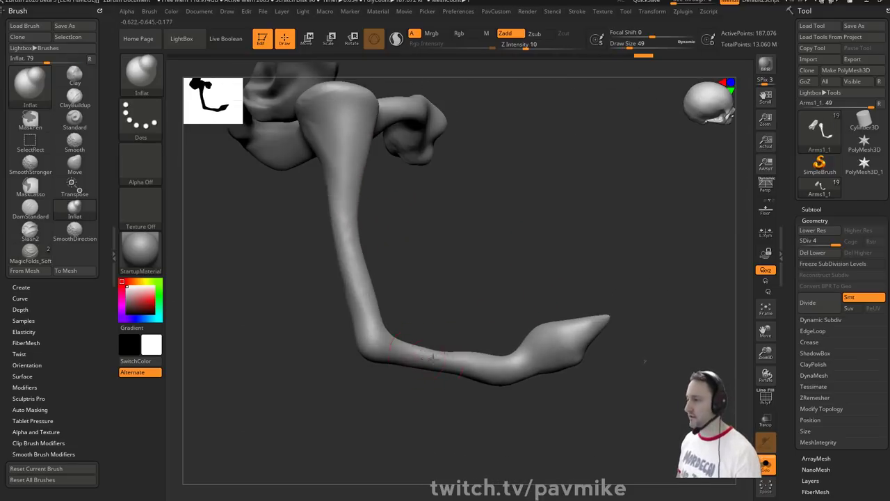
{"action": "key", "text": "s"}
{"action": "mouse_move", "coordinate": [430, 355]}
{"action": "left_mouse_down"}
{"action": "mouse_move", "coordinate": [415, 356]}
{"action": "mouse_move", "coordinate": [475, 363]}
{"action": "mouse_move", "coordinate": [449, 357]}
{"action": "left_mouse_up"}
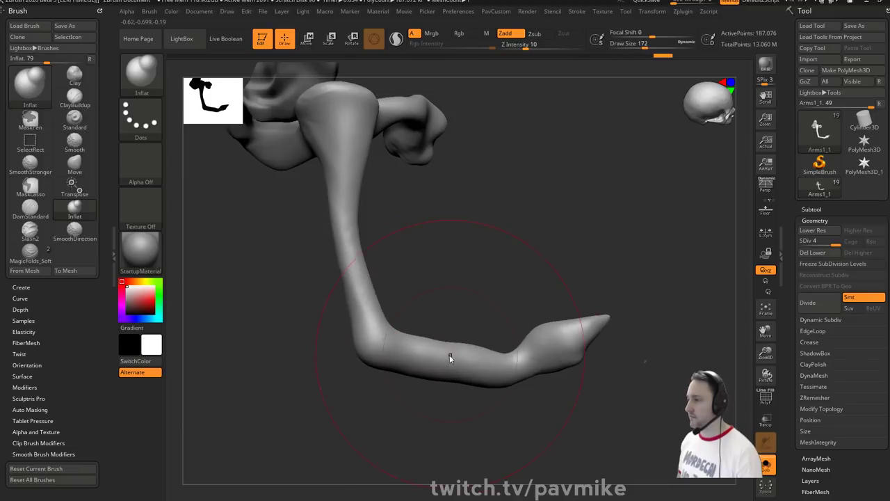
{"action": "mouse_move", "coordinate": [473, 281]}
{"action": "left_mouse_down"}
{"action": "mouse_move", "coordinate": [569, 268]}
{"action": "mouse_move", "coordinate": [427, 312]}
{"action": "left_mouse_up"}
{"action": "key", "text": "]"}
{"action": "key", "text": "]"}
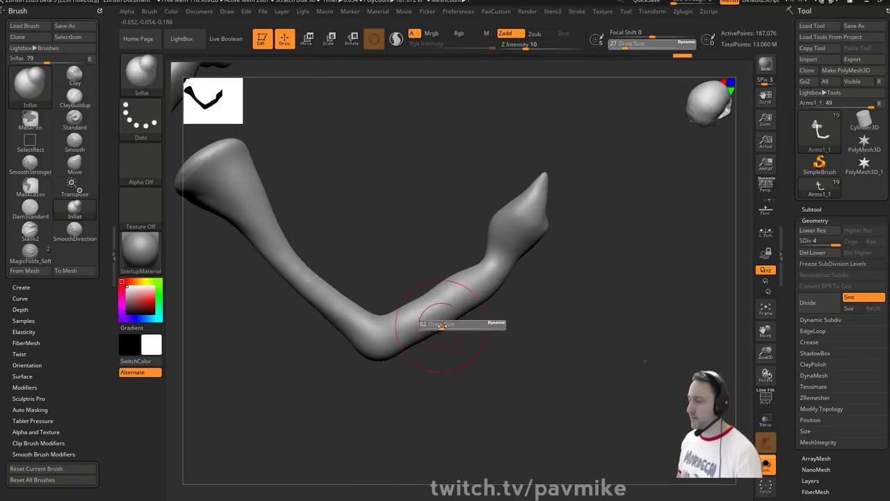
{"action": "key", "text": "b"}
{"action": "key", "text": "d"}
{"action": "key", "text": "s"}
{"action": "left_click_drag", "start_coordinate": [533, 334], "coordinate": [580, 294]}
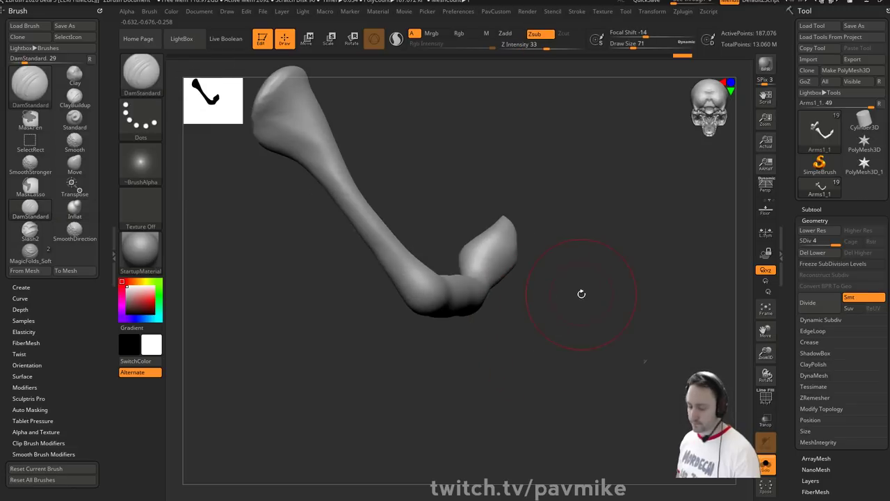
- Sculpt diagonal folds along the thickened forearm with MagicFolds_Soft at draw size 41
{"action": "key", "text": "b"}
{"action": "left_click", "coordinate": [807, 465]}
{"action": "left_click_drag", "start_coordinate": [645, 361], "coordinate": [459, 307]}
{"action": "left_click_drag", "start_coordinate": [440, 271], "coordinate": [465, 270]}
{"action": "key", "text": "s"}
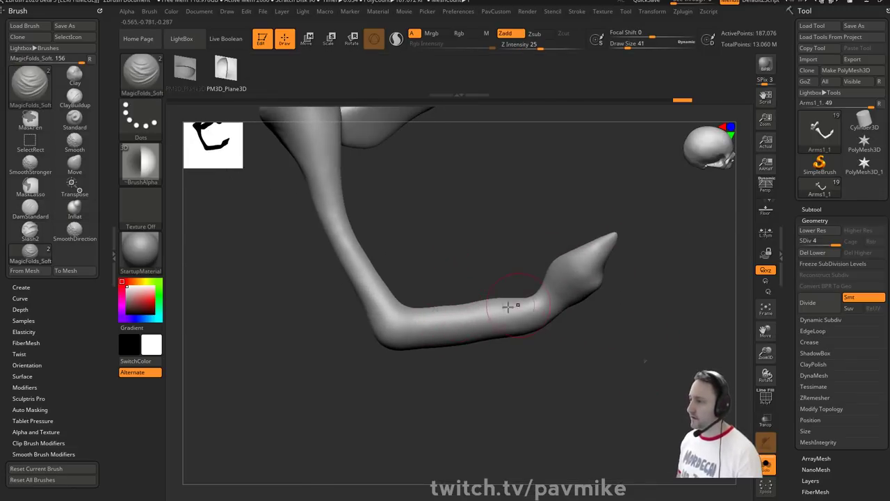
{"action": "mouse_move", "coordinate": [471, 367]}
{"action": "left_mouse_down"}
{"action": "mouse_move", "coordinate": [467, 337]}
{"action": "mouse_move", "coordinate": [430, 338]}
{"action": "mouse_move", "coordinate": [518, 286]}
{"action": "left_mouse_up"}
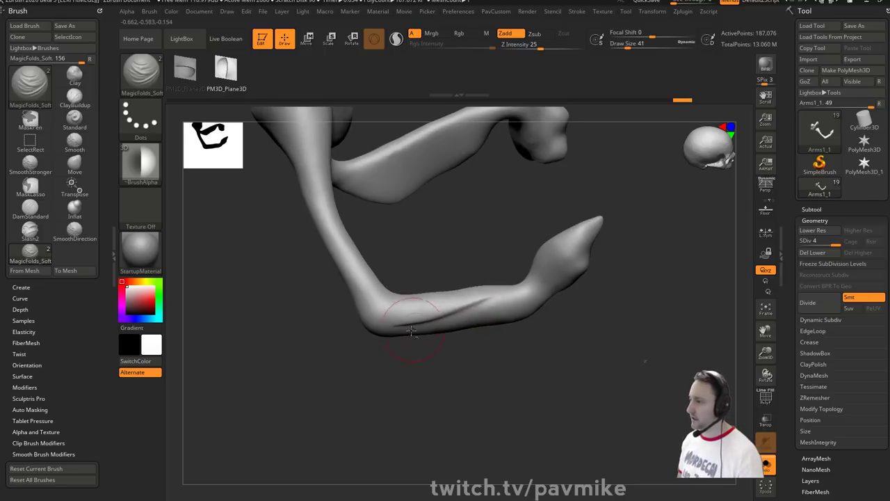
{"action": "left_click_drag", "start_coordinate": [411, 331], "coordinate": [489, 302]}
- Add a smaller fold near the wrist at draw size 29 and smooth the forearm folds with SmoothDirectional
{"action": "key", "text": "s"}
{"action": "left_click_drag", "start_coordinate": [501, 313], "coordinate": [523, 295]}
{"action": "key", "text": "shift"}
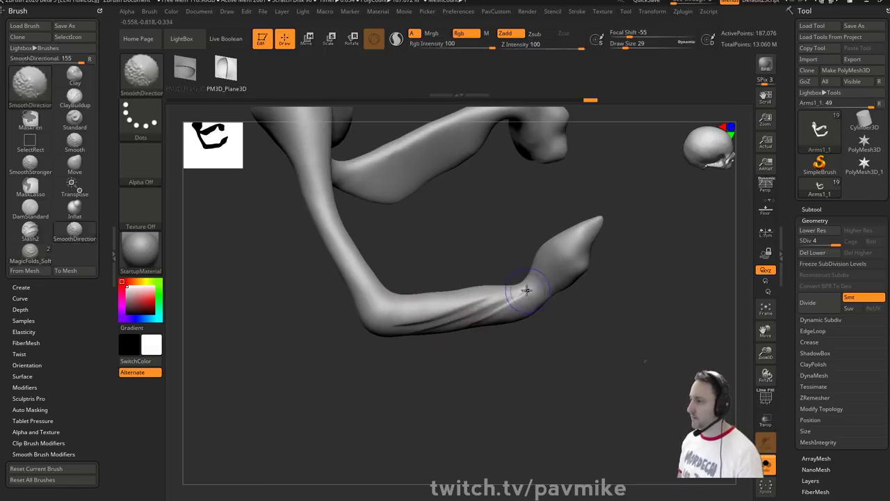
{"action": "mouse_move", "coordinate": [480, 352]}
{"action": "left_mouse_down"}
{"action": "mouse_move", "coordinate": [512, 351]}
{"action": "mouse_move", "coordinate": [505, 342]}
{"action": "mouse_move", "coordinate": [533, 336]}
{"action": "mouse_move", "coordinate": [491, 342]}
{"action": "mouse_move", "coordinate": [581, 272]}
{"action": "left_mouse_up"}
{"action": "key", "text": "shift"}
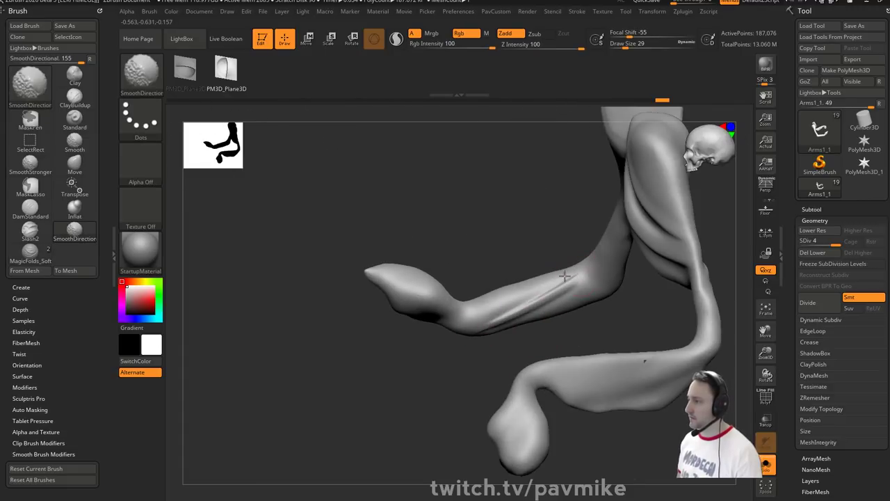
- Sculpt short folds across the bend of the elbow with MagicFolds_Soft at draw size 22
{"action": "mouse_move", "coordinate": [537, 233]}
{"action": "left_mouse_down"}
{"action": "mouse_move", "coordinate": [604, 344]}
{"action": "mouse_move", "coordinate": [543, 352]}
{"action": "left_mouse_up"}
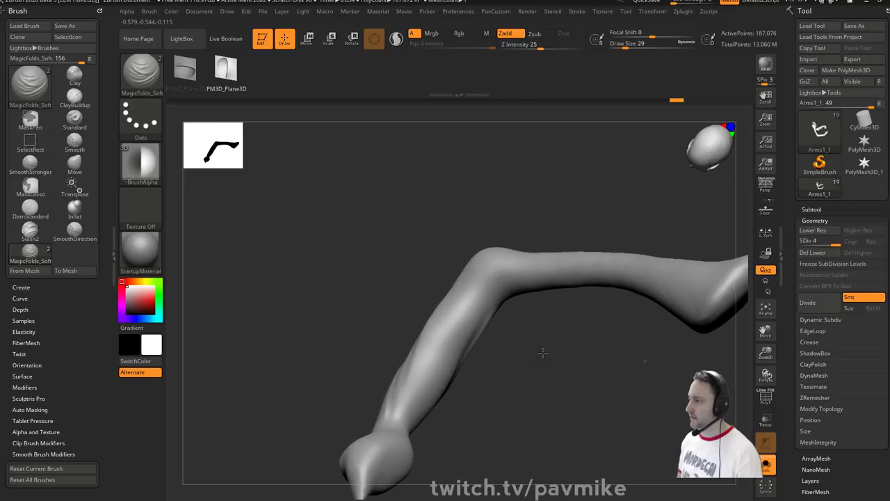
{"action": "key", "text": "s"}
{"action": "left_click", "coordinate": [511, 299]}
{"action": "left_click_drag", "start_coordinate": [534, 309], "coordinate": [531, 334], "text": "alt"}
{"action": "mouse_move", "coordinate": [513, 278]}
{"action": "left_mouse_down"}
{"action": "mouse_move", "coordinate": [473, 243]}
{"action": "mouse_move", "coordinate": [513, 281]}
{"action": "mouse_move", "coordinate": [505, 239]}
{"action": "mouse_move", "coordinate": [513, 259]}
{"action": "mouse_move", "coordinate": [518, 231]}
{"action": "mouse_move", "coordinate": [526, 275]}
{"action": "left_mouse_up"}
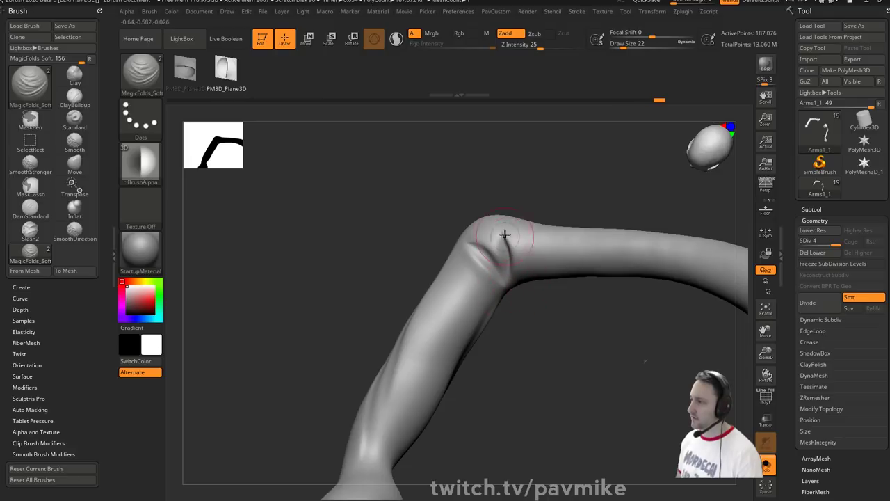
- Step through redo and undo of the elbow fold strokes, and smooth along the remaining folds with SmoothDirectional
{"action": "key", "text": "ctrl+shift+z"}
{"action": "key", "text": "ctrl+shift+z"}
{"action": "mouse_move", "coordinate": [563, 331]}
{"action": "left_mouse_down", "text": "alt"}
{"action": "mouse_move", "coordinate": [548, 334]}
{"action": "mouse_move", "coordinate": [540, 352]}
{"action": "mouse_move", "coordinate": [538, 322]}
{"action": "left_mouse_up", "text": "alt"}
{"action": "key", "text": "ctrl+z"}
{"action": "key", "text": "ctrl+z"}
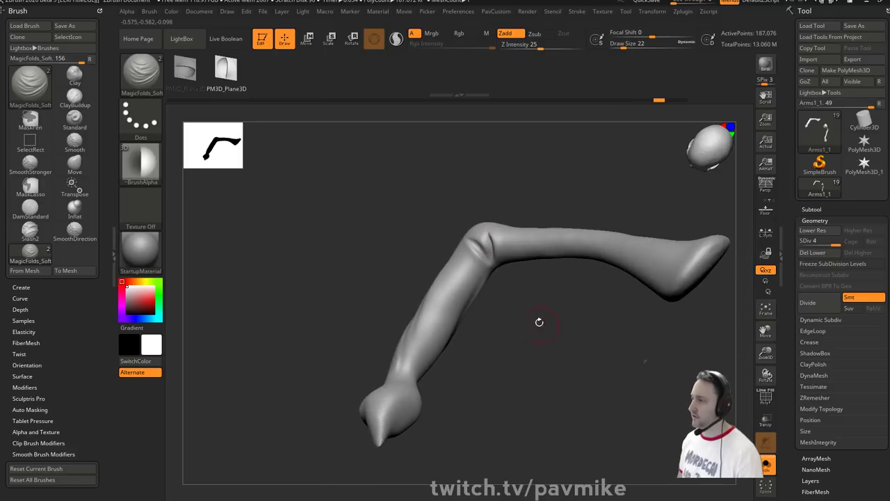
{"action": "left_click_drag", "start_coordinate": [474, 259], "coordinate": [499, 249], "text": "shift"}
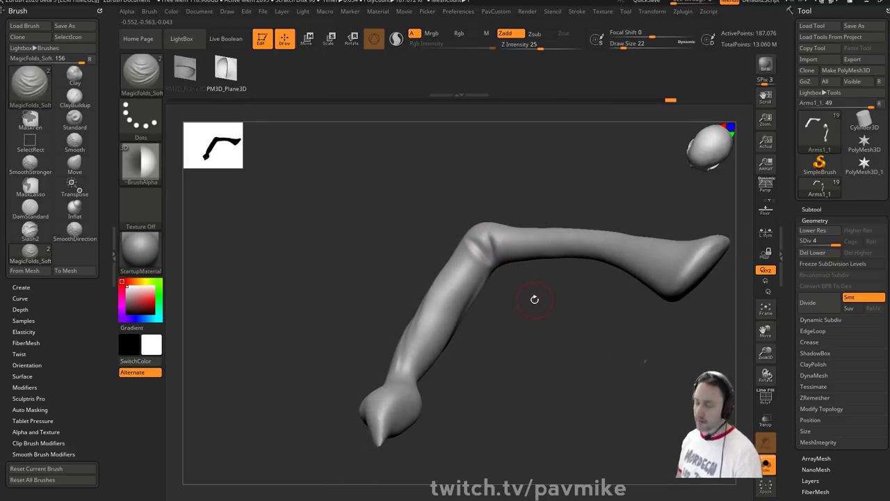
- Load the VDM-folds brush from the Cloth folder of the brush library
{"action": "key", "text": "comma"}
{"action": "left_click", "coordinate": [277, 114]}
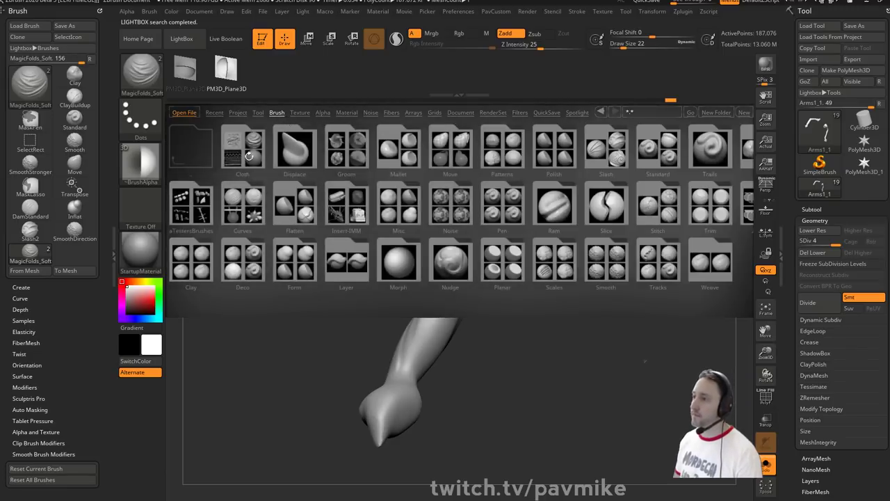
{"action": "left_click", "coordinate": [252, 159]}
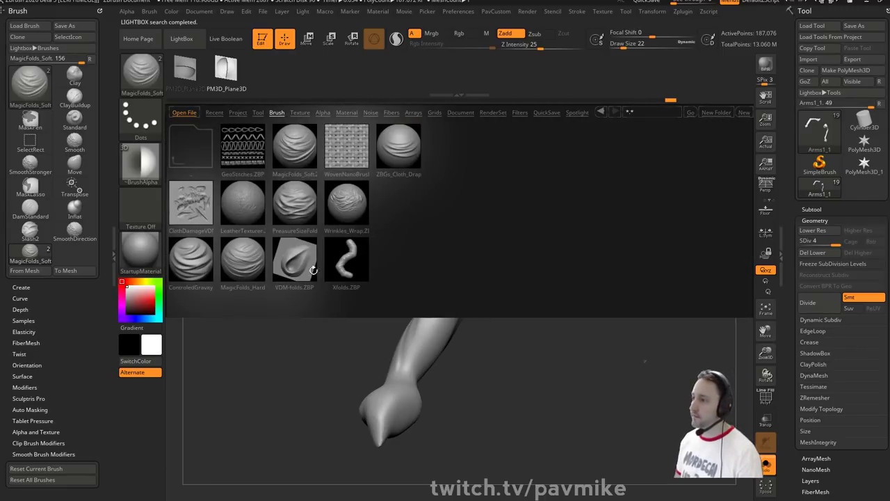
{"action": "double_click", "coordinate": [308, 277]}
- Place two pinched fold shapes at the elbow with VDM-folds and smooth along them with SmoothDirectional
{"action": "mouse_move", "coordinate": [567, 346]}
{"action": "left_mouse_down", "text": "alt"}
{"action": "mouse_move", "coordinate": [509, 341]}
{"action": "mouse_move", "coordinate": [520, 345]}
{"action": "left_mouse_up", "text": "alt"}
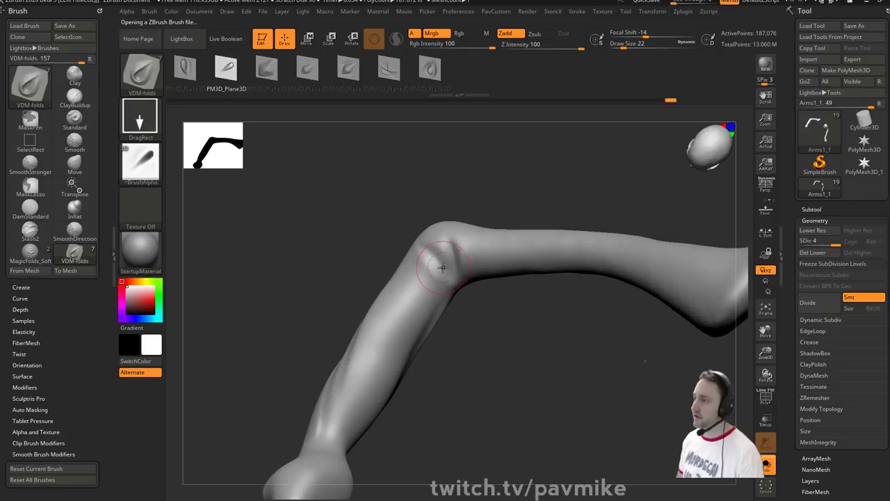
{"action": "mouse_move", "coordinate": [428, 285]}
{"action": "left_mouse_down"}
{"action": "mouse_move", "coordinate": [407, 264]}
{"action": "mouse_move", "coordinate": [420, 248]}
{"action": "left_mouse_up"}
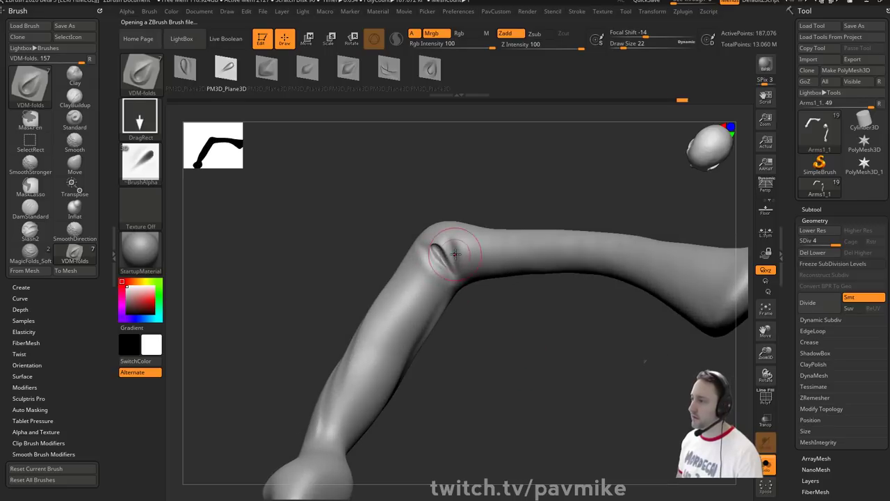
{"action": "key", "text": "shift"}
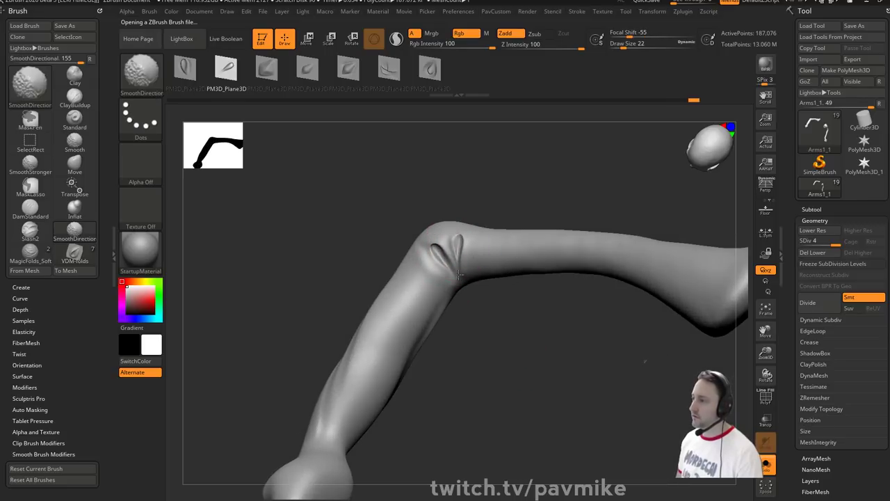
{"action": "left_click_drag", "start_coordinate": [432, 249], "coordinate": [446, 261], "text": "shift"}
- Cut a crease across the bend of the elbow with DamStandard at draw size 25
{"action": "mouse_move", "coordinate": [507, 288]}
{"action": "left_mouse_down"}
{"action": "mouse_move", "coordinate": [509, 310]}
{"action": "mouse_move", "coordinate": [554, 276]}
{"action": "left_mouse_up"}
{"action": "key", "text": "m"}
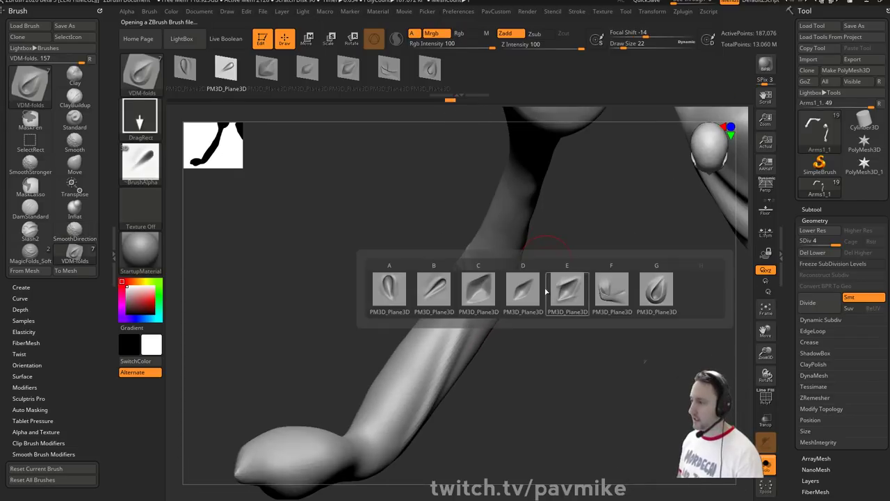
{"action": "key", "text": "b"}
{"action": "key", "text": "d"}
{"action": "key", "text": "s"}
{"action": "key", "text": "s"}
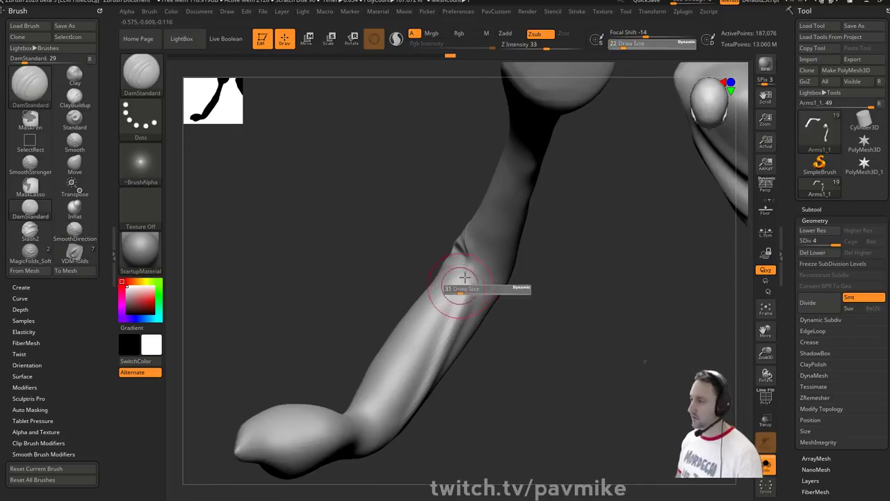
{"action": "mouse_move", "coordinate": [459, 256]}
{"action": "left_mouse_down"}
{"action": "mouse_move", "coordinate": [506, 273]}
{"action": "mouse_move", "coordinate": [536, 258]}
{"action": "mouse_move", "coordinate": [506, 274]}
{"action": "mouse_move", "coordinate": [463, 255]}
{"action": "left_mouse_up"}
{"action": "key", "text": "s"}
{"action": "left_click_drag", "start_coordinate": [518, 259], "coordinate": [470, 255]}
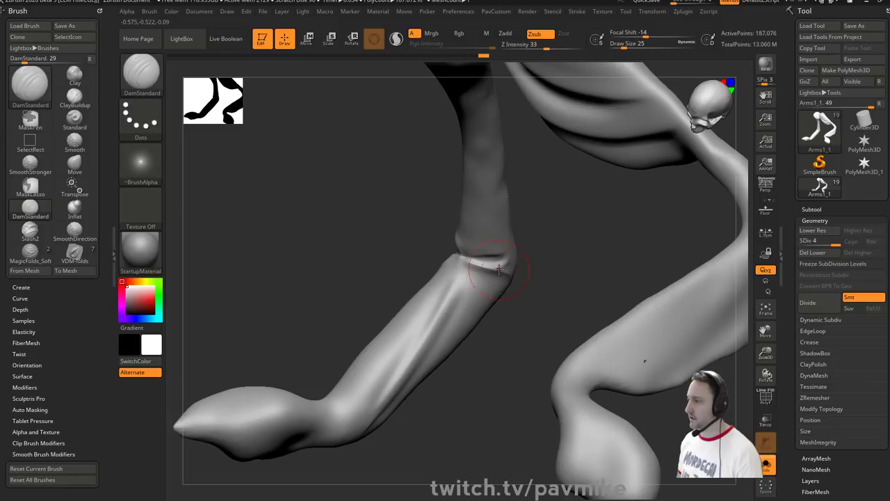
- Extend the DamStandard crease around the inside of the elbow bend
{"action": "left_click_drag", "start_coordinate": [448, 260], "coordinate": [417, 249]}
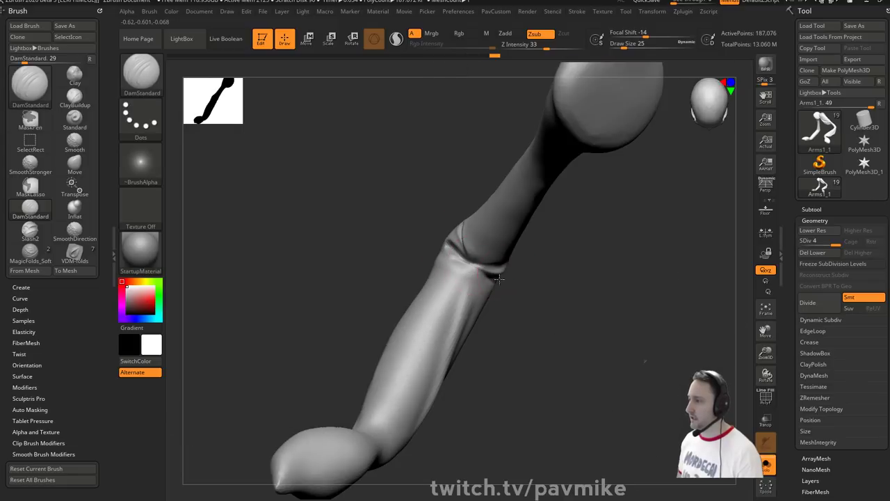
{"action": "left_click_drag", "start_coordinate": [516, 267], "coordinate": [468, 272]}
{"action": "right_click_drag", "start_coordinate": [473, 275], "coordinate": [504, 320]}
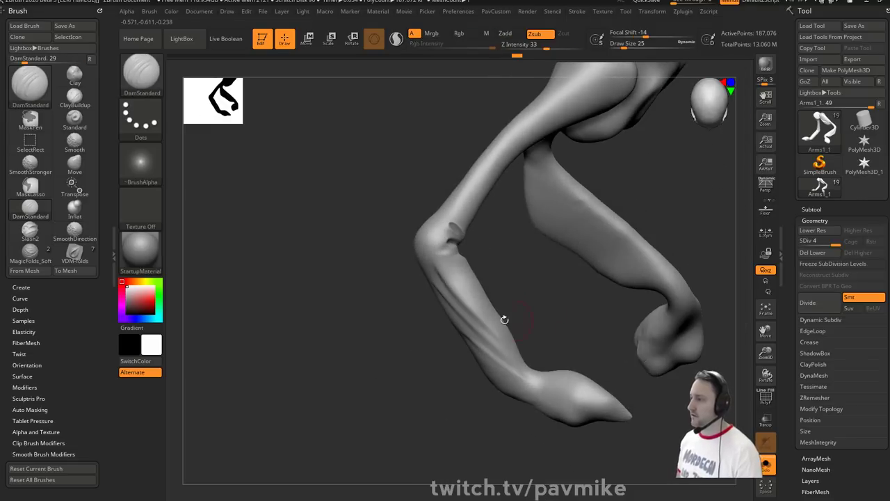
{"action": "right_click_drag", "start_coordinate": [472, 292], "coordinate": [458, 277]}
- Try zigzag folds down the inner forearm, softened with SmoothDirectional, and undo them
{"action": "mouse_move", "coordinate": [467, 302]}
{"action": "left_mouse_down"}
{"action": "mouse_move", "coordinate": [449, 342]}
{"action": "mouse_move", "coordinate": [456, 355]}
{"action": "mouse_move", "coordinate": [487, 351]}
{"action": "left_mouse_up"}
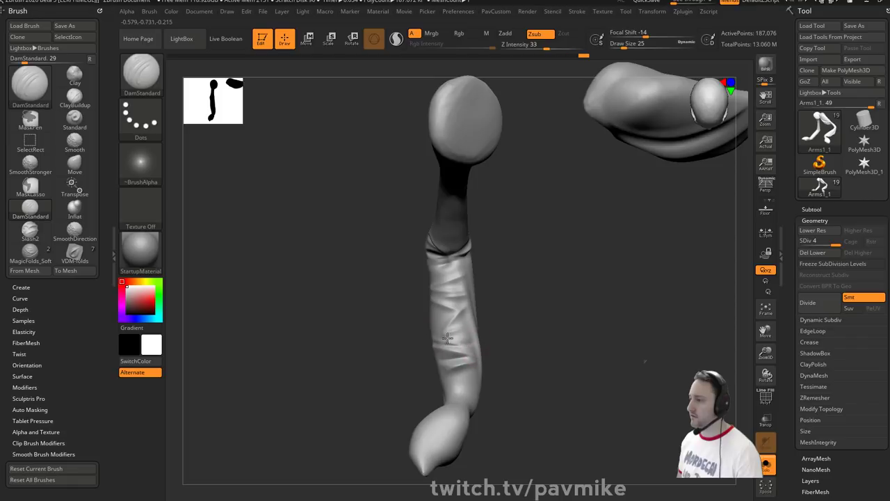
{"action": "mouse_move", "coordinate": [467, 332]}
{"action": "right_mouse_down"}
{"action": "mouse_move", "coordinate": [499, 295]}
{"action": "mouse_move", "coordinate": [487, 277]}
{"action": "right_mouse_up"}
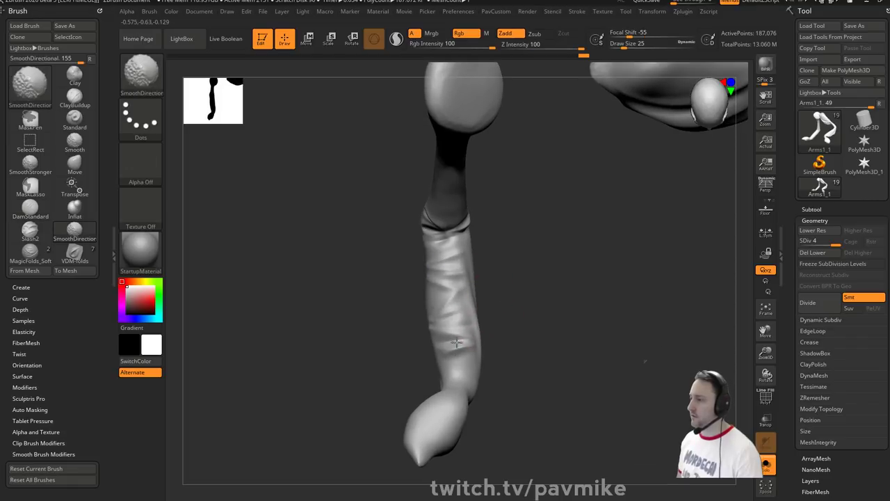
{"action": "mouse_move", "coordinate": [455, 343]}
{"action": "right_mouse_down"}
{"action": "mouse_move", "coordinate": [433, 304]}
{"action": "mouse_move", "coordinate": [443, 287]}
{"action": "right_mouse_up"}
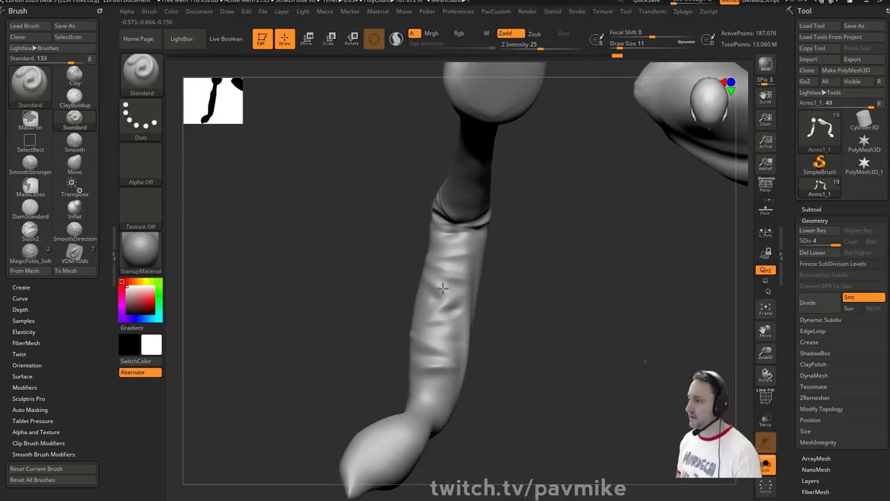
{"action": "mouse_move", "coordinate": [522, 290]}
{"action": "right_mouse_down"}
{"action": "mouse_move", "coordinate": [505, 285]}
{"action": "mouse_move", "coordinate": [509, 276]}
{"action": "mouse_move", "coordinate": [562, 294]}
{"action": "mouse_move", "coordinate": [535, 294]}
{"action": "right_mouse_up"}
{"action": "key", "text": "shift"}
{"action": "key", "text": "ctrl"}
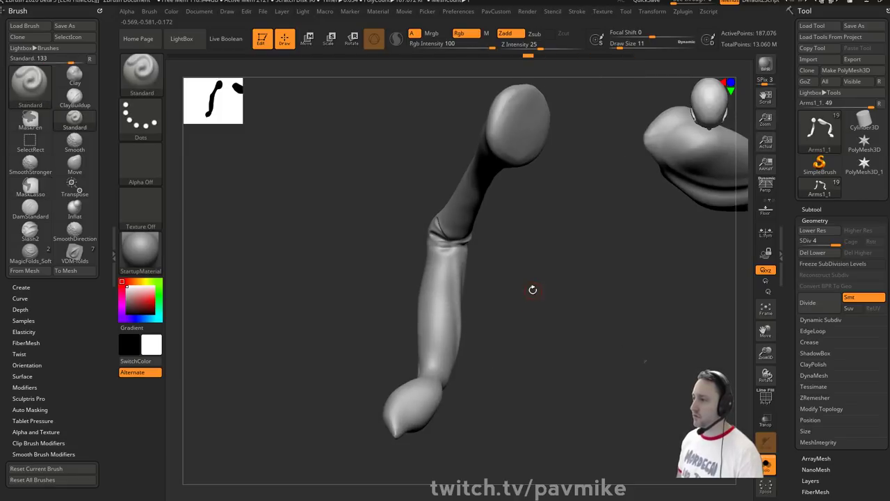
- Load the Xfolds brush from the Cloth folder of the brush library
{"action": "key", "text": "b"}
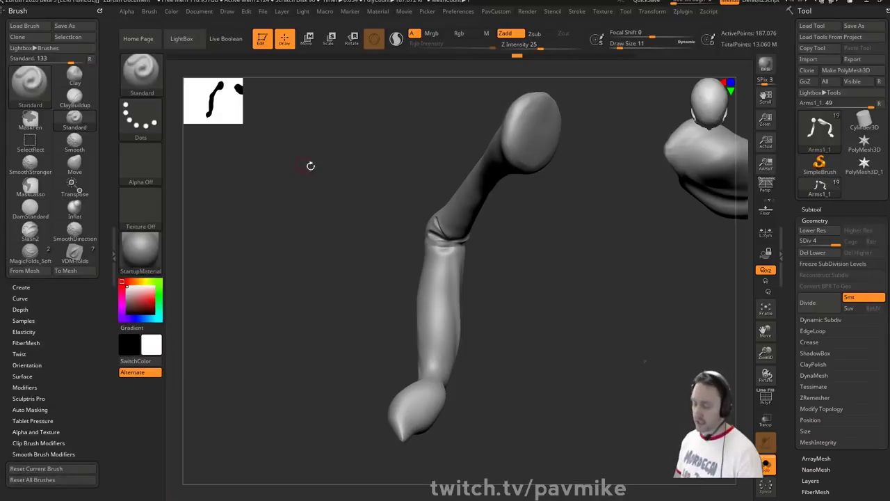
{"action": "key", "text": "comma"}
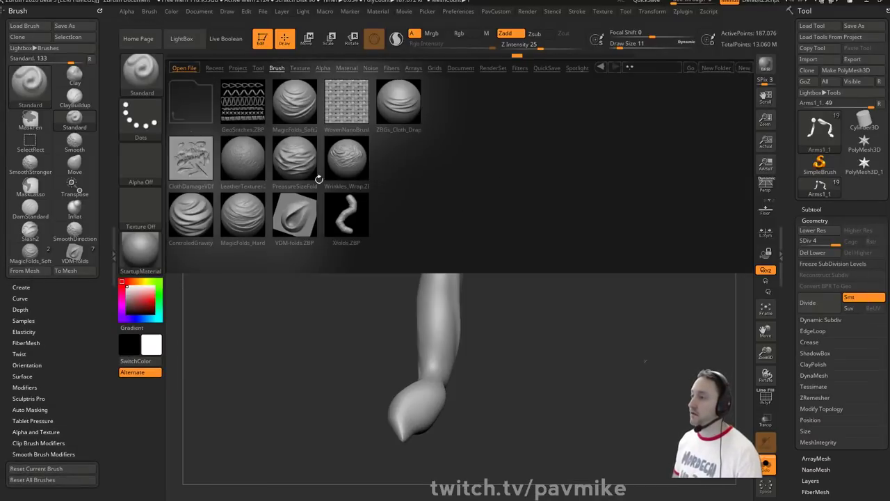
{"action": "double_click", "coordinate": [343, 216]}
- Run Xfolds crossing folds down the inner forearm from the elbow to the wrist at draw size 51
{"action": "mouse_move", "coordinate": [531, 281]}
{"action": "left_mouse_down", "text": "alt"}
{"action": "mouse_move", "coordinate": [527, 288]}
{"action": "mouse_move", "coordinate": [535, 290]}
{"action": "left_mouse_up", "text": "alt"}
{"action": "key", "text": "s"}
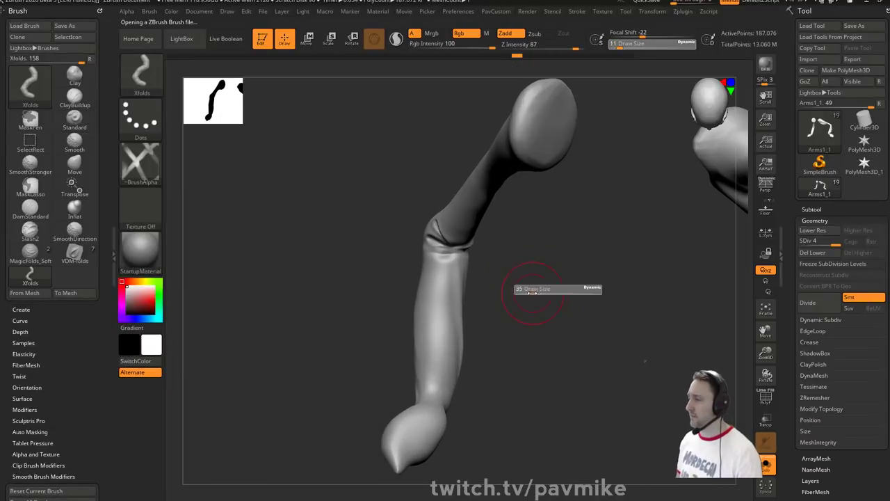
{"action": "mouse_move", "coordinate": [479, 275]}
{"action": "left_mouse_down"}
{"action": "mouse_move", "coordinate": [437, 332]}
{"action": "mouse_move", "coordinate": [464, 341]}
{"action": "mouse_move", "coordinate": [446, 344]}
{"action": "mouse_move", "coordinate": [503, 341]}
{"action": "left_mouse_up"}
{"action": "key", "text": "s"}
{"action": "left_click", "coordinate": [459, 281]}
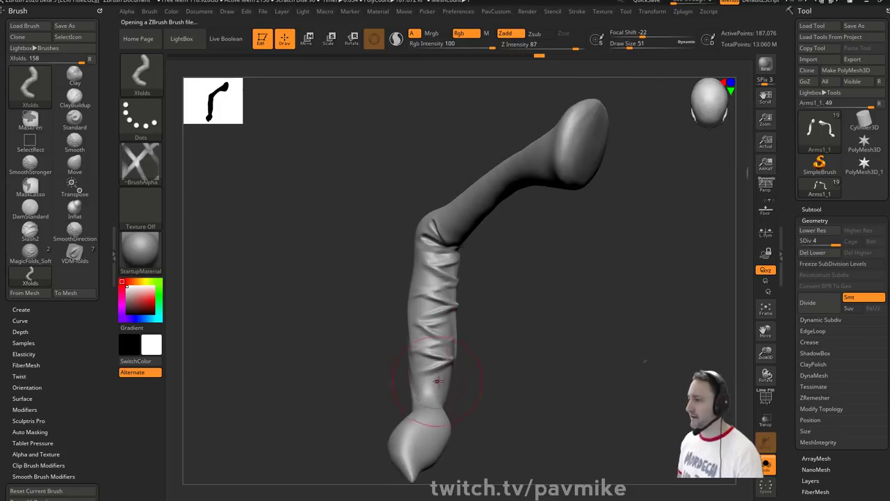
{"action": "left_click_drag", "start_coordinate": [512, 304], "coordinate": [485, 297]}
{"action": "left_click_drag", "start_coordinate": [409, 279], "coordinate": [429, 292]}
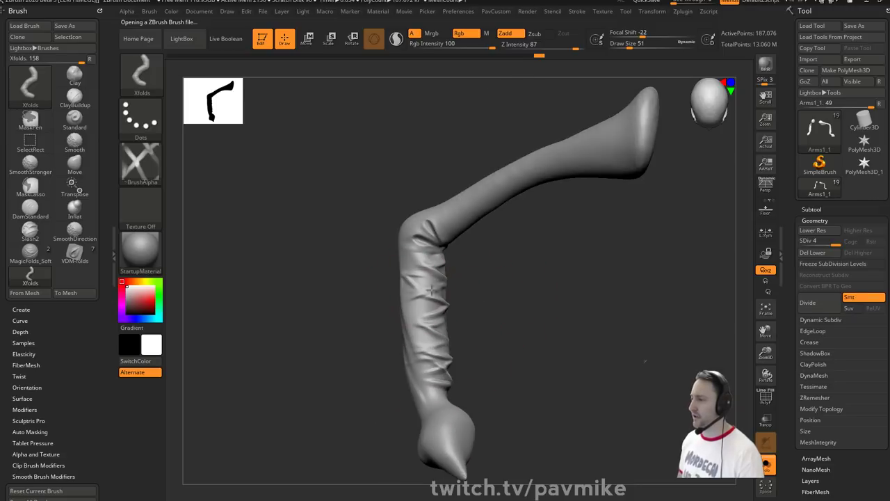
- Smooth along the forearm's crossing folds with SmoothDirectional at draw size 22
{"action": "mouse_move", "coordinate": [526, 306]}
{"action": "left_mouse_down"}
{"action": "mouse_move", "coordinate": [426, 272]}
{"action": "mouse_move", "coordinate": [469, 306]}
{"action": "left_mouse_up"}
{"action": "key", "text": "s"}
{"action": "left_click", "coordinate": [514, 306]}
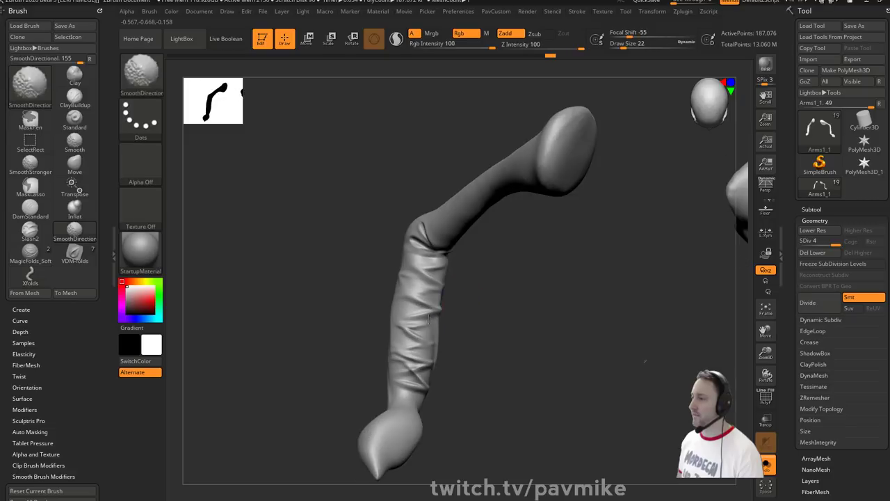
{"action": "left_click_drag", "start_coordinate": [468, 369], "coordinate": [558, 375], "text": "shift"}
- Add MagicFolds_Soft folds to the side of the forearm below the elbow at draw size 27, smoothing along them
{"action": "key", "text": "b"}
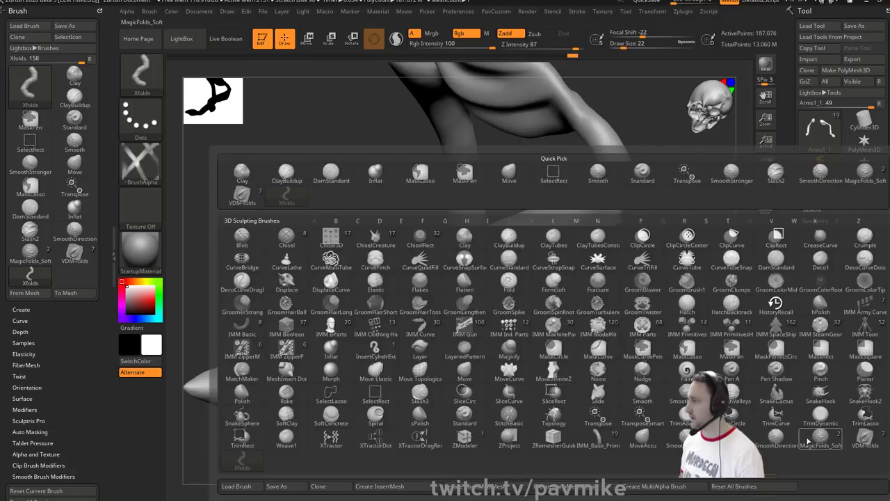
{"action": "left_click", "coordinate": [813, 445]}
{"action": "left_click_drag", "start_coordinate": [517, 411], "coordinate": [645, 361]}
{"action": "left_click_drag", "start_coordinate": [441, 357], "coordinate": [466, 360]}
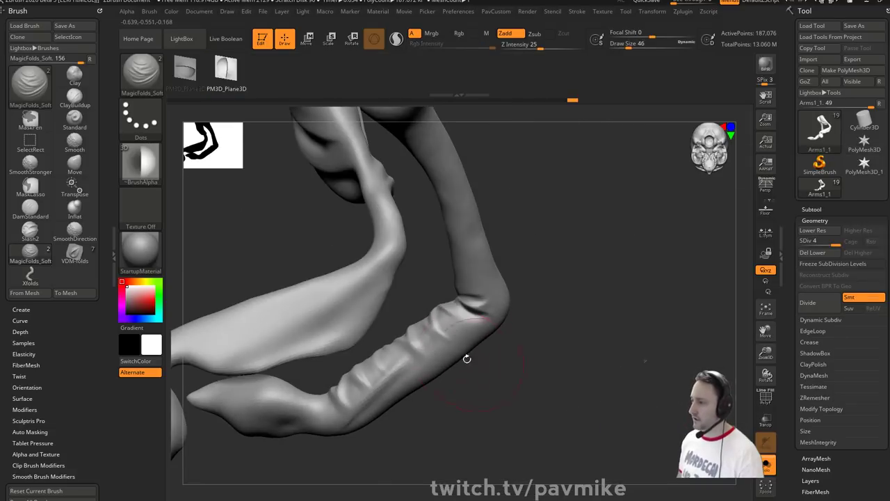
{"action": "mouse_move", "coordinate": [448, 323]}
{"action": "left_mouse_down", "text": "shift"}
{"action": "mouse_move", "coordinate": [430, 347]}
{"action": "mouse_move", "coordinate": [449, 335]}
{"action": "left_mouse_up", "text": "shift"}
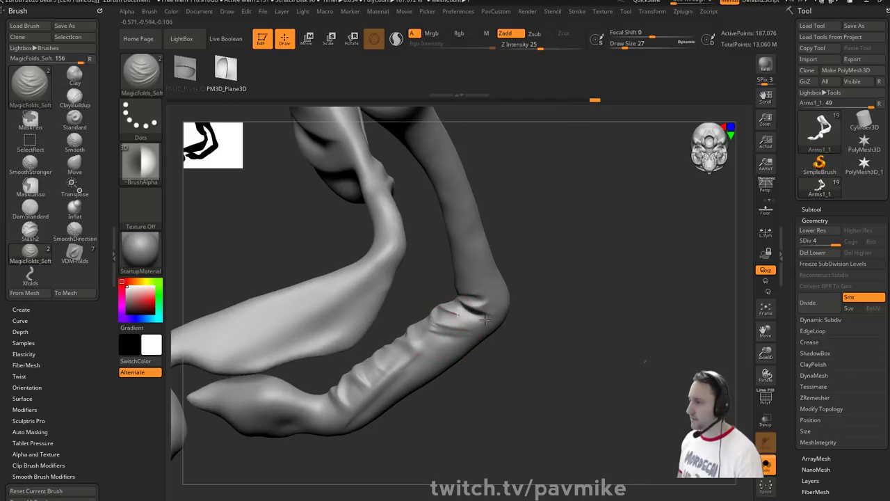
{"action": "left_click_drag", "start_coordinate": [521, 337], "coordinate": [557, 389]}
{"action": "left_click_drag", "start_coordinate": [473, 306], "coordinate": [456, 321], "text": "shift"}
{"action": "left_click_drag", "start_coordinate": [445, 375], "coordinate": [523, 324]}
{"action": "left_click_drag", "start_coordinate": [452, 341], "coordinate": [455, 336], "text": "shift"}
{"action": "mouse_move", "coordinate": [546, 348]}
{"action": "left_mouse_down"}
{"action": "mouse_move", "coordinate": [615, 383]}
{"action": "mouse_move", "coordinate": [556, 348]}
{"action": "left_mouse_up"}
- Sharpen and connect the forearm folds with the Standard brush at draw size 12
{"action": "key", "text": "b"}
{"action": "key", "text": "s"}
{"action": "key", "text": "t"}
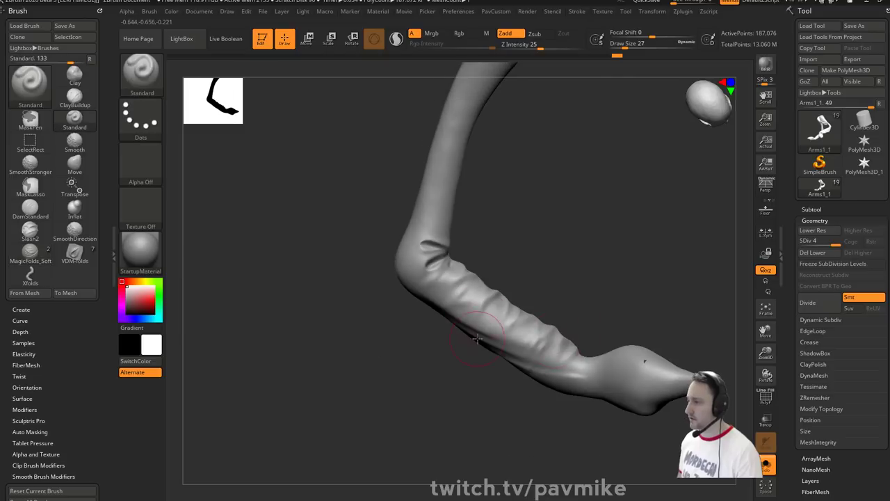
{"action": "right_click_drag", "start_coordinate": [497, 310], "coordinate": [553, 303], "text": "ctrl"}
{"action": "key", "text": "bracketright"}
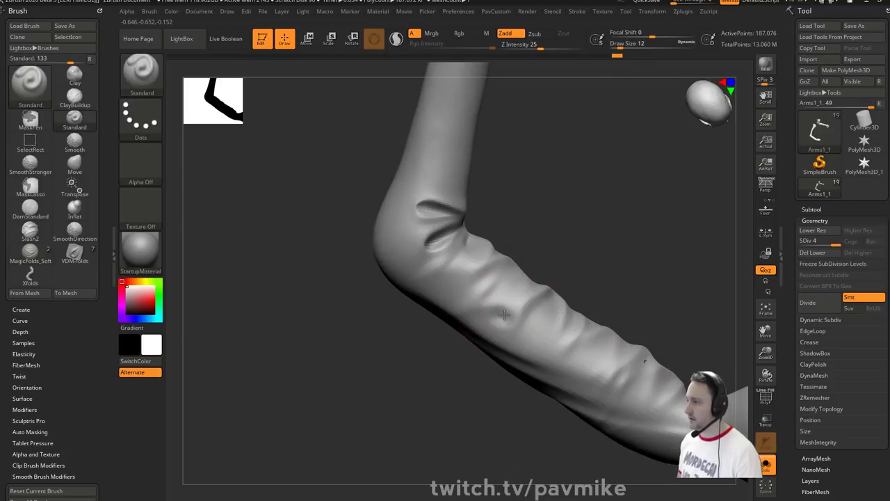
{"action": "mouse_move", "coordinate": [529, 272]}
{"action": "left_mouse_down"}
{"action": "mouse_move", "coordinate": [542, 221]}
{"action": "mouse_move", "coordinate": [563, 302]}
{"action": "mouse_move", "coordinate": [481, 309]}
{"action": "left_mouse_up"}
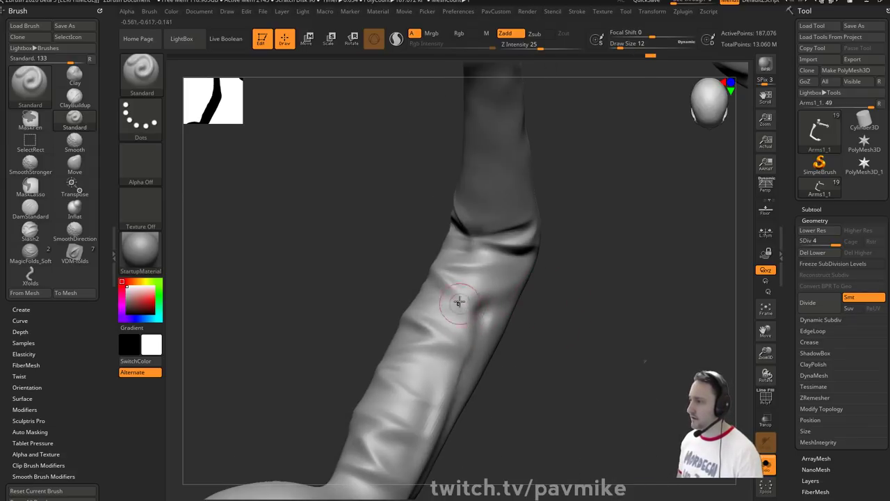
{"action": "left_click_drag", "start_coordinate": [529, 308], "coordinate": [456, 267]}
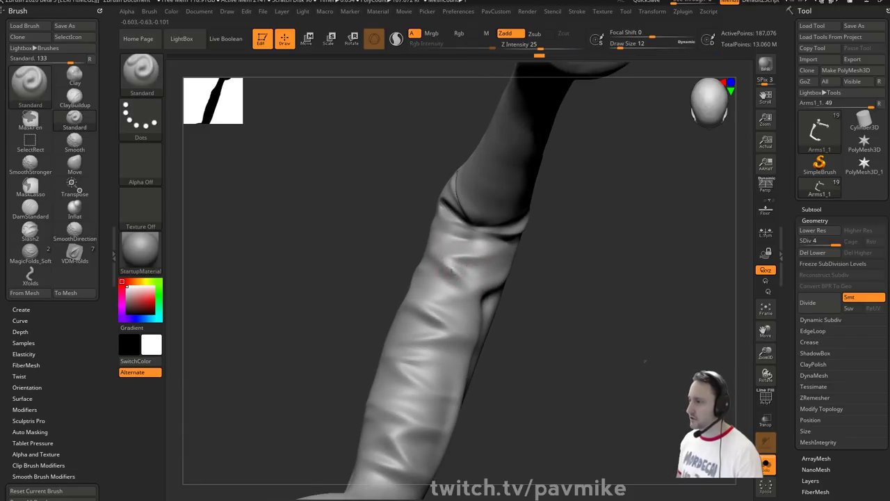
{"action": "left_click_drag", "start_coordinate": [496, 268], "coordinate": [469, 322]}
- Sculpt MagicFolds_Soft folds across the sagging upper arm on the other side at draw size 27 and smooth along them with SmoothDirectional
{"action": "left_click_drag", "start_coordinate": [525, 273], "coordinate": [619, 237]}
{"action": "left_click_drag", "start_coordinate": [395, 339], "coordinate": [457, 321]}
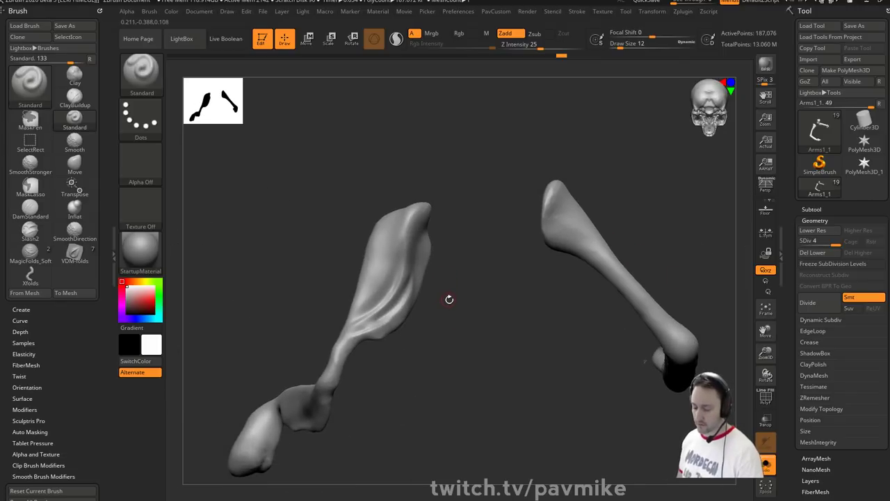
{"action": "key", "text": "b"}
{"action": "left_click", "coordinate": [717, 437]}
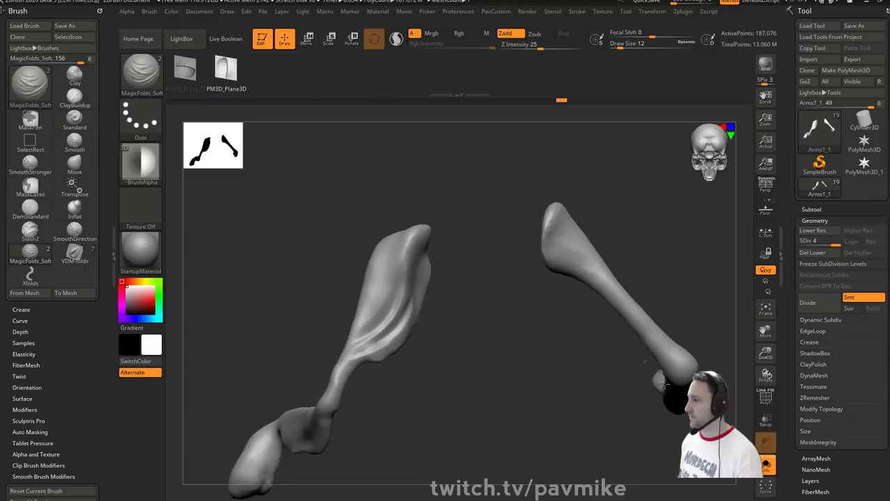
{"action": "mouse_move", "coordinate": [647, 247]}
{"action": "left_mouse_down"}
{"action": "mouse_move", "coordinate": [629, 278]}
{"action": "mouse_move", "coordinate": [600, 288]}
{"action": "mouse_move", "coordinate": [600, 269]}
{"action": "mouse_move", "coordinate": [579, 260]}
{"action": "left_mouse_up"}
{"action": "key", "text": "s"}
{"action": "left_click_drag", "start_coordinate": [592, 254], "coordinate": [567, 258]}
{"action": "left_click_drag", "start_coordinate": [476, 270], "coordinate": [541, 276]}
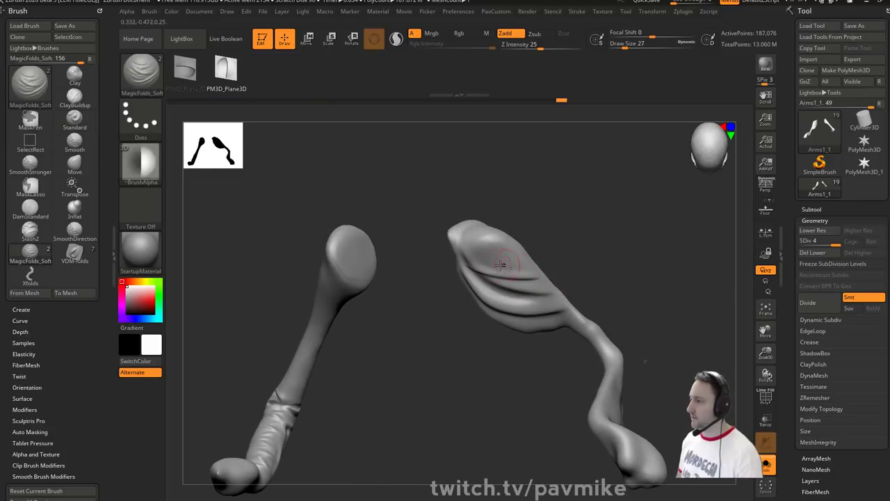
{"action": "key", "text": "shift"}
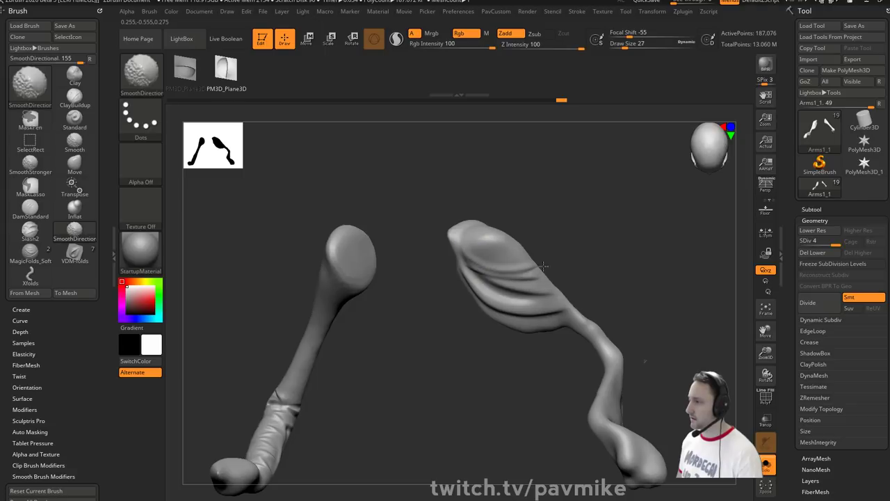
{"action": "mouse_move", "coordinate": [544, 266]}
{"action": "left_mouse_down"}
{"action": "mouse_move", "coordinate": [584, 247]}
{"action": "mouse_move", "coordinate": [599, 277]}
{"action": "left_mouse_up"}
{"action": "mouse_move", "coordinate": [503, 278]}
{"action": "left_mouse_down"}
{"action": "mouse_move", "coordinate": [498, 298]}
{"action": "mouse_move", "coordinate": [531, 327]}
{"action": "mouse_move", "coordinate": [527, 358]}
{"action": "mouse_move", "coordinate": [564, 383]}
{"action": "left_mouse_up"}
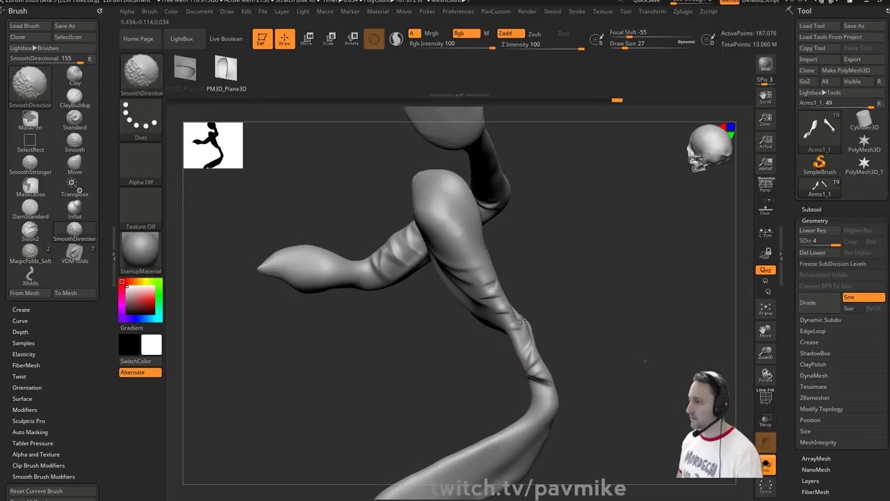
- Sculpt twisting wrinkles on the narrow part above that arm's elbow with the Standard brush at draw size 13
{"action": "mouse_move", "coordinate": [549, 306]}
{"action": "left_mouse_down"}
{"action": "mouse_move", "coordinate": [583, 270]}
{"action": "mouse_move", "coordinate": [636, 336]}
{"action": "mouse_move", "coordinate": [626, 334]}
{"action": "left_mouse_up"}
{"action": "key", "text": "b"}
{"action": "key", "text": "s"}
{"action": "key", "text": "t"}
{"action": "mouse_move", "coordinate": [542, 274]}
{"action": "left_mouse_down"}
{"action": "mouse_move", "coordinate": [511, 283]}
{"action": "mouse_move", "coordinate": [562, 273]}
{"action": "left_mouse_up"}
{"action": "key", "text": "["}
{"action": "left_click_drag", "start_coordinate": [446, 375], "coordinate": [494, 379]}
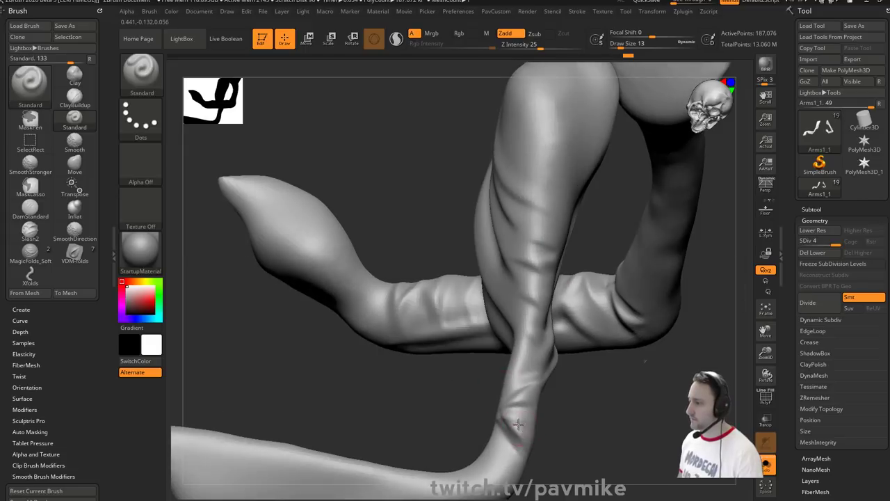
{"action": "mouse_move", "coordinate": [549, 420]}
{"action": "left_mouse_down"}
{"action": "mouse_move", "coordinate": [618, 411]}
{"action": "mouse_move", "coordinate": [549, 357]}
{"action": "left_mouse_up"}
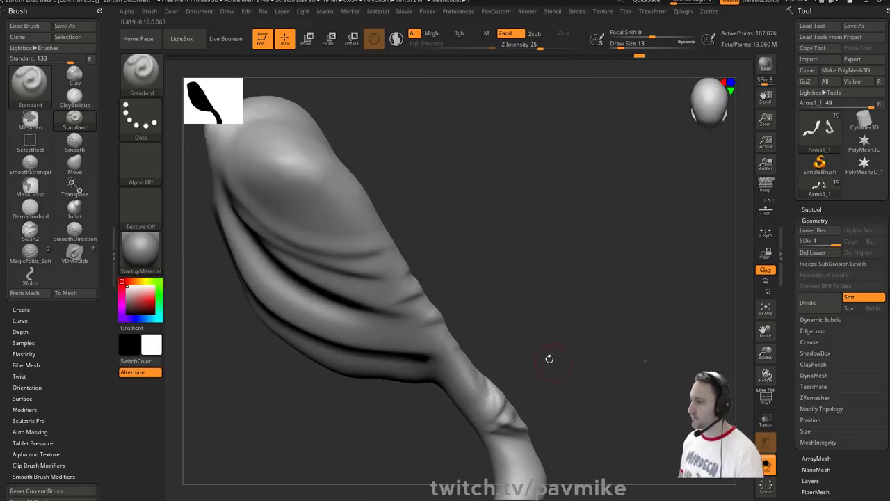
{"action": "left_click_drag", "start_coordinate": [491, 341], "coordinate": [496, 364]}
- Add finer MagicFolds_Soft folds where the sagging upper arm narrows, reducing the draw size to 7
{"action": "key", "text": "b"}
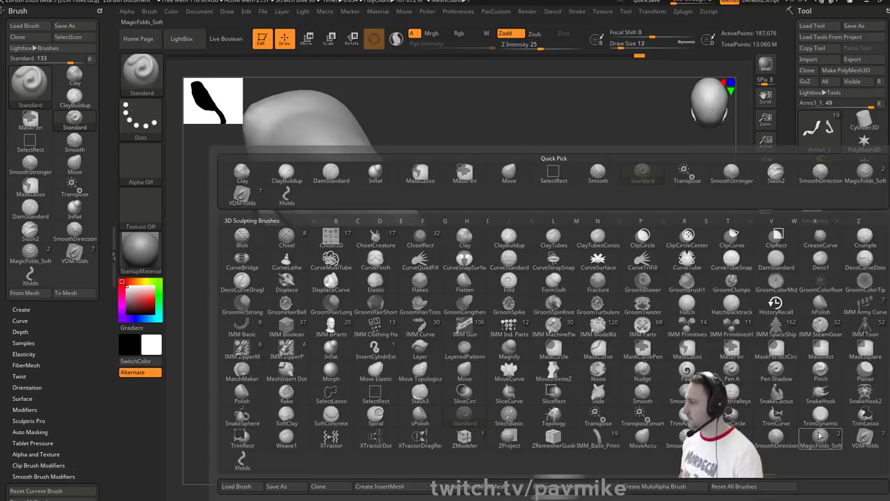
{"action": "left_click", "coordinate": [821, 435]}
{"action": "mouse_move", "coordinate": [448, 359]}
{"action": "left_mouse_down"}
{"action": "mouse_move", "coordinate": [493, 366]}
{"action": "mouse_move", "coordinate": [507, 340]}
{"action": "left_mouse_up"}
{"action": "key", "text": "bracketleft"}
{"action": "key", "text": "bracketleft"}
{"action": "key", "text": "s"}
{"action": "left_click_drag", "start_coordinate": [451, 352], "coordinate": [522, 324]}
{"action": "key", "text": "s"}
{"action": "left_click_drag", "start_coordinate": [466, 329], "coordinate": [457, 329]}
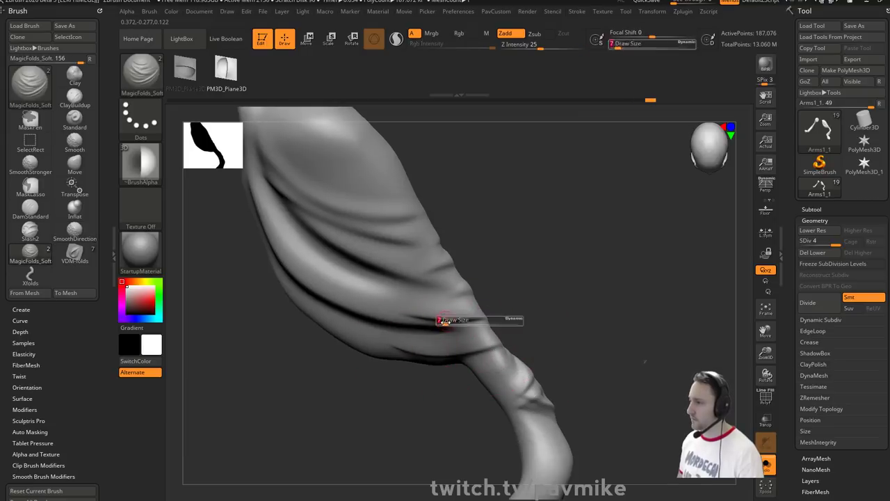
- Wrap MagicFolds_Soft folds around the elbow of the sagging arm at draw size 18
{"action": "key", "text": "bracketright"}
{"action": "key", "text": "bracketright"}
{"action": "mouse_move", "coordinate": [537, 316]}
{"action": "left_mouse_down", "text": "alt"}
{"action": "mouse_move", "coordinate": [505, 334]}
{"action": "mouse_move", "coordinate": [530, 308]}
{"action": "mouse_move", "coordinate": [596, 359]}
{"action": "mouse_move", "coordinate": [571, 336]}
{"action": "left_mouse_up", "text": "alt"}
{"action": "key", "text": "s"}
{"action": "key", "text": "s"}
{"action": "left_click_drag", "start_coordinate": [546, 342], "coordinate": [542, 341]}
{"action": "mouse_move", "coordinate": [589, 318]}
{"action": "left_mouse_down"}
{"action": "mouse_move", "coordinate": [570, 280]}
{"action": "mouse_move", "coordinate": [565, 296]}
{"action": "left_mouse_up"}
{"action": "left_click_drag", "start_coordinate": [565, 295], "coordinate": [560, 311]}
{"action": "mouse_move", "coordinate": [559, 310]}
{"action": "right_mouse_down"}
{"action": "mouse_move", "coordinate": [638, 324]}
{"action": "mouse_move", "coordinate": [545, 356]}
{"action": "mouse_move", "coordinate": [540, 338]}
{"action": "mouse_move", "coordinate": [497, 354]}
{"action": "mouse_move", "coordinate": [564, 322]}
{"action": "mouse_move", "coordinate": [487, 352]}
{"action": "mouse_move", "coordinate": [509, 349]}
{"action": "right_mouse_up"}
{"action": "mouse_move", "coordinate": [509, 349]}
{"action": "left_mouse_down"}
{"action": "mouse_move", "coordinate": [465, 352]}
{"action": "mouse_move", "coordinate": [453, 339]}
{"action": "left_mouse_up"}
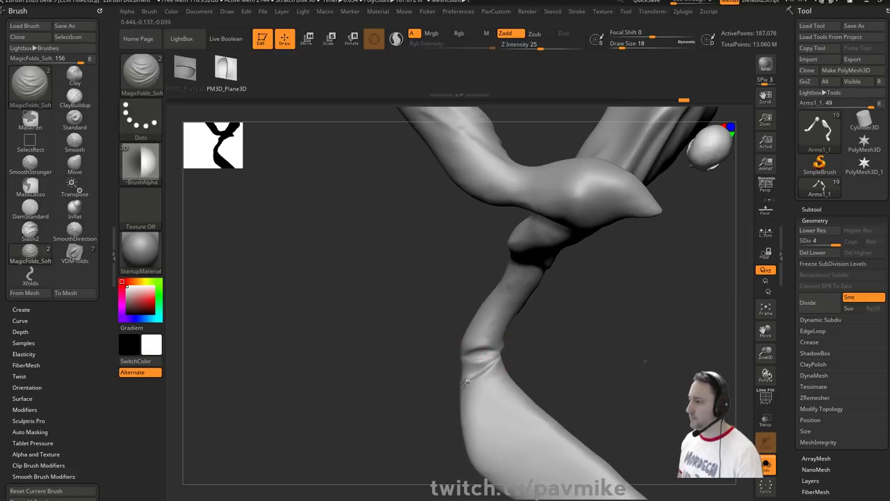
- Run zigzag MagicFolds_Soft folds down the front edge of the sagging arm's forearm at draw size 18
{"action": "left_click_drag", "start_coordinate": [524, 357], "coordinate": [491, 309]}
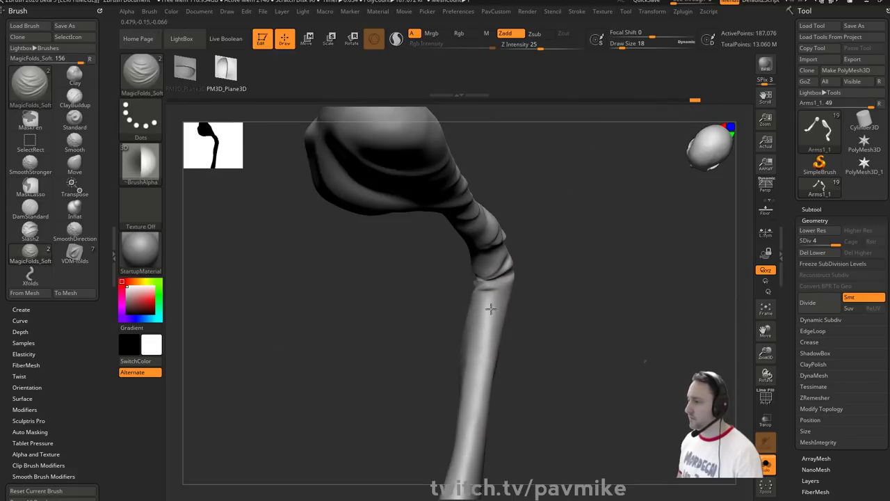
{"action": "left_click_drag", "start_coordinate": [519, 360], "coordinate": [495, 317]}
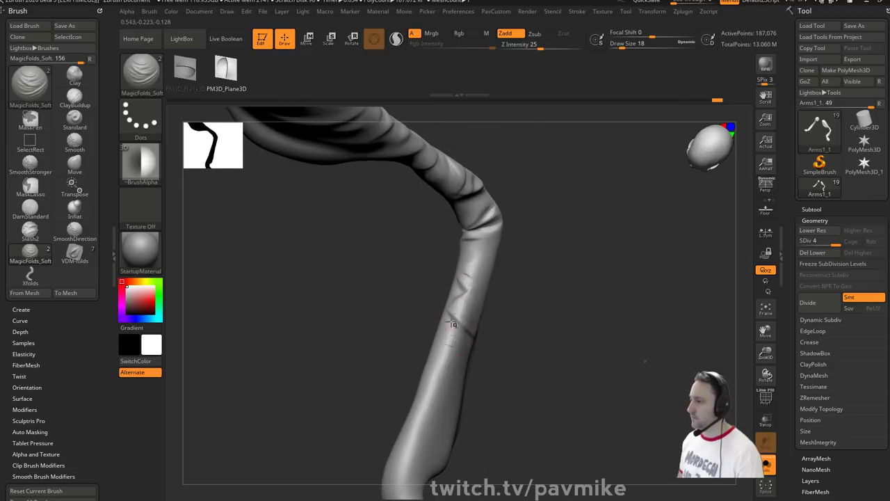
{"action": "left_click_drag", "start_coordinate": [415, 369], "coordinate": [439, 364]}
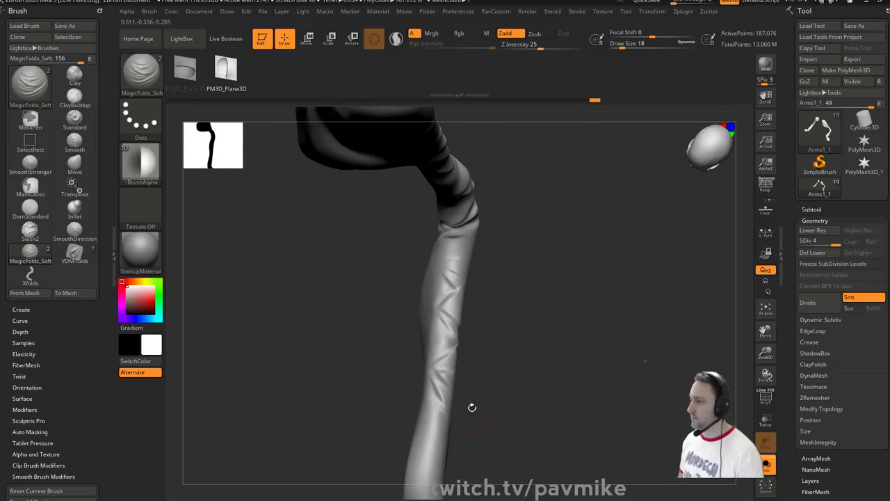
{"action": "mouse_move", "coordinate": [471, 407]}
{"action": "left_mouse_down"}
{"action": "mouse_move", "coordinate": [511, 331]}
{"action": "mouse_move", "coordinate": [449, 372]}
{"action": "mouse_move", "coordinate": [549, 403]}
{"action": "mouse_move", "coordinate": [579, 340]}
{"action": "mouse_move", "coordinate": [496, 361]}
{"action": "mouse_move", "coordinate": [461, 346]}
{"action": "left_mouse_up"}
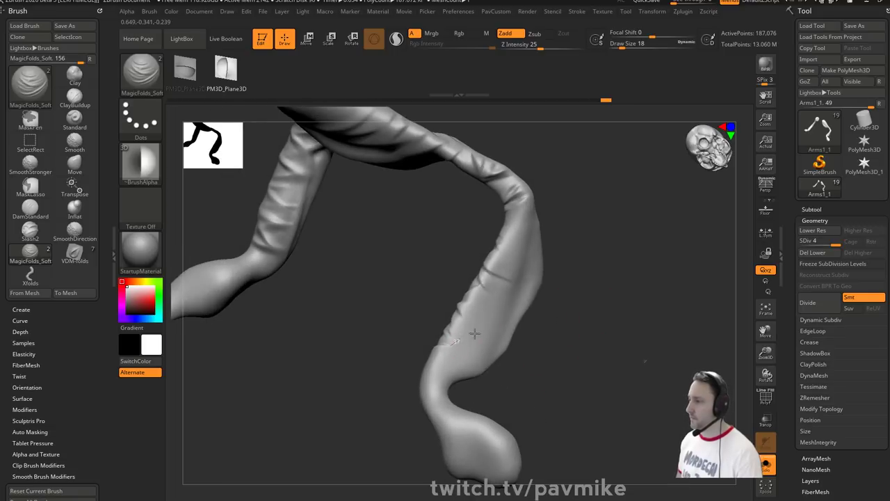
- Sculpt long MagicFolds_Soft folds along the forearm's hanging side at draw size 25, undoing one stroke, and smooth along them with SmoothDirectional
{"action": "mouse_move", "coordinate": [599, 307]}
{"action": "left_mouse_down"}
{"action": "mouse_move", "coordinate": [604, 272]}
{"action": "mouse_move", "coordinate": [578, 306]}
{"action": "left_mouse_up"}
{"action": "mouse_move", "coordinate": [492, 307]}
{"action": "left_mouse_down"}
{"action": "mouse_move", "coordinate": [554, 284]}
{"action": "mouse_move", "coordinate": [570, 235]}
{"action": "left_mouse_up"}
{"action": "key", "text": "ctrl+z"}
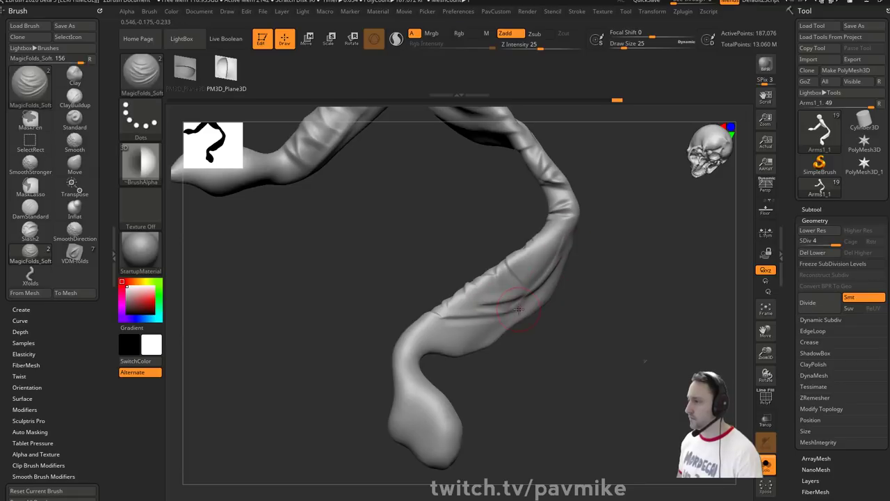
{"action": "left_click_drag", "start_coordinate": [522, 308], "coordinate": [565, 246]}
{"action": "mouse_move", "coordinate": [538, 293]}
{"action": "left_mouse_down"}
{"action": "mouse_move", "coordinate": [464, 335]}
{"action": "mouse_move", "coordinate": [482, 315]}
{"action": "left_mouse_up"}
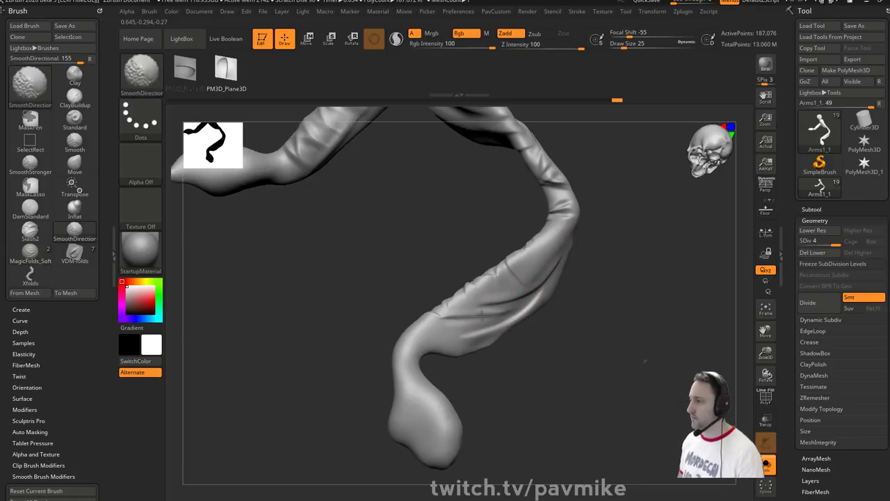
- Touch up the folds along the sagging arm's forearm with Standard and SmoothDirectional at draw size 7, then check both arms
{"action": "left_click_drag", "start_coordinate": [597, 269], "coordinate": [586, 288]}
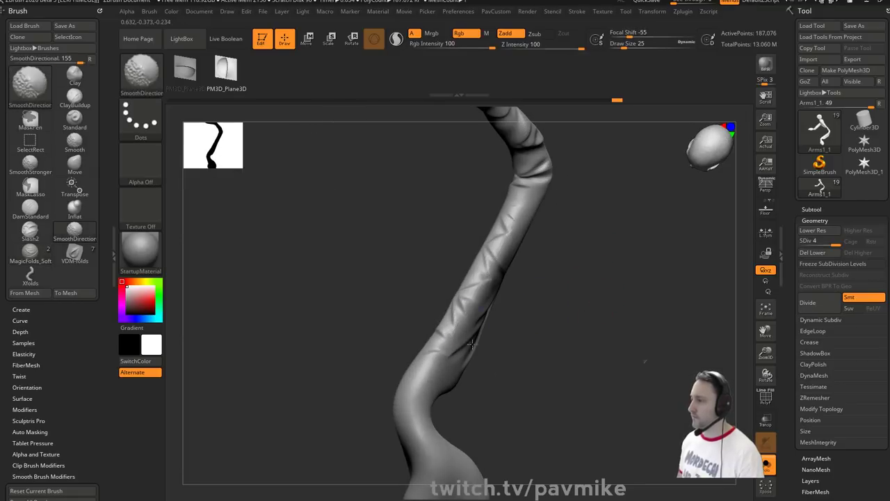
{"action": "left_click_drag", "start_coordinate": [532, 228], "coordinate": [493, 256]}
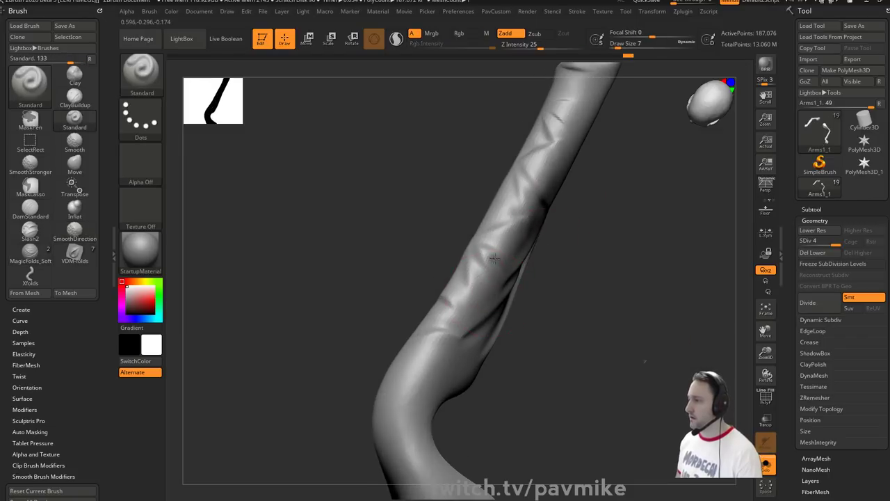
{"action": "mouse_move", "coordinate": [586, 225]}
{"action": "left_mouse_down"}
{"action": "mouse_move", "coordinate": [587, 301]}
{"action": "mouse_move", "coordinate": [618, 282]}
{"action": "mouse_move", "coordinate": [513, 234]}
{"action": "mouse_move", "coordinate": [498, 259]}
{"action": "left_mouse_up"}
{"action": "key", "text": "shift"}
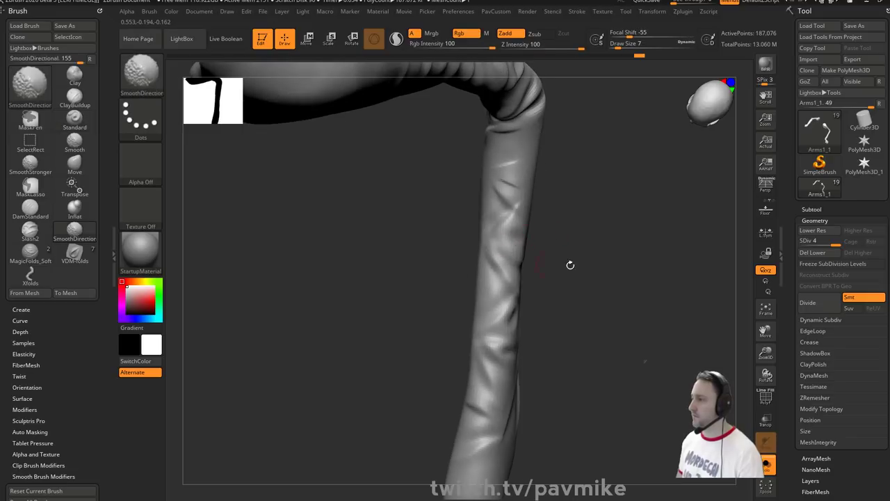
{"action": "mouse_move", "coordinate": [570, 264]}
{"action": "left_mouse_down", "text": "alt"}
{"action": "mouse_move", "coordinate": [589, 217]}
{"action": "mouse_move", "coordinate": [628, 234]}
{"action": "mouse_move", "coordinate": [586, 251]}
{"action": "mouse_move", "coordinate": [648, 244]}
{"action": "left_mouse_up", "text": "alt"}
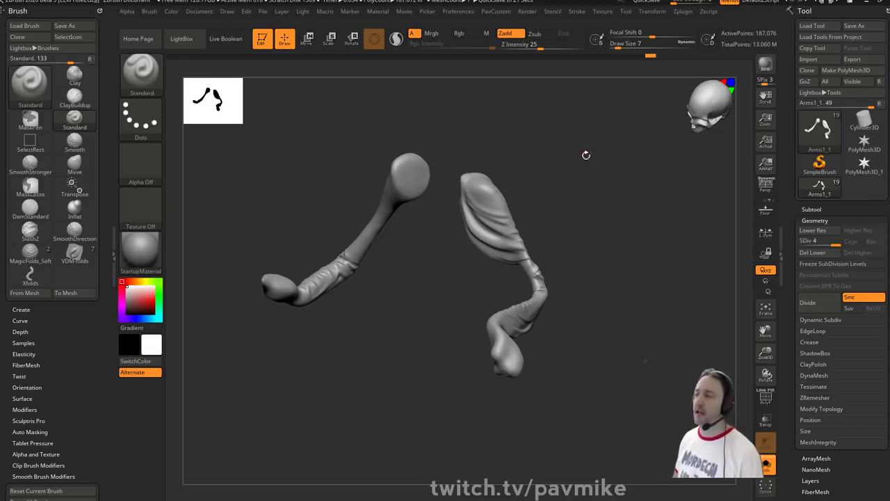
{"action": "mouse_move", "coordinate": [584, 187]}
{"action": "left_mouse_down"}
{"action": "mouse_move", "coordinate": [598, 185]}
{"action": "mouse_move", "coordinate": [598, 203]}
{"action": "mouse_move", "coordinate": [619, 185]}
{"action": "mouse_move", "coordinate": [606, 202]}
{"action": "left_mouse_up"}
{"action": "key", "text": "s"}
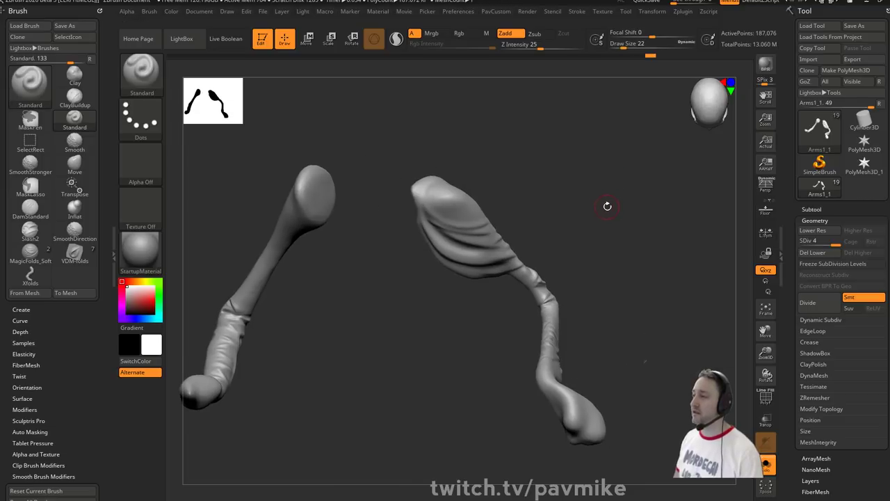
- Switch to the Cylinder3D primitive, convert it to a PolyMesh3D and frame it in a straight side view
{"action": "left_click", "coordinate": [864, 122]}
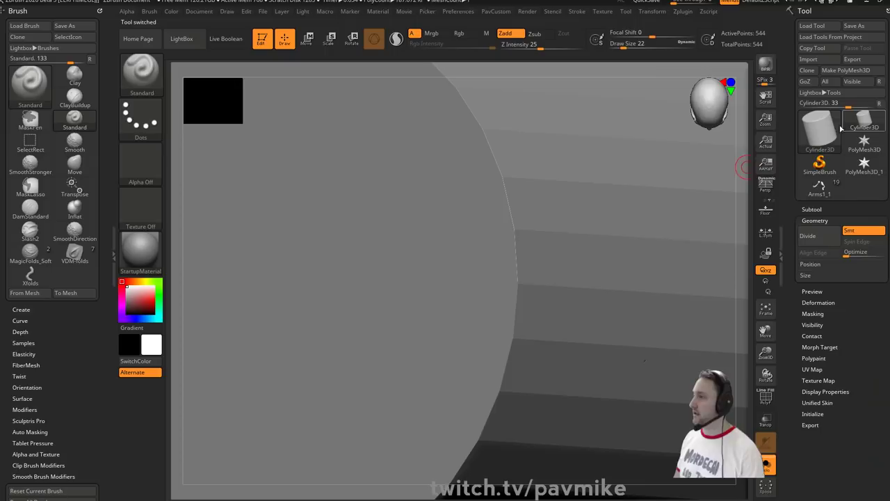
{"action": "left_click", "coordinate": [845, 70]}
{"action": "left_click_drag", "start_coordinate": [747, 211], "coordinate": [736, 194]}
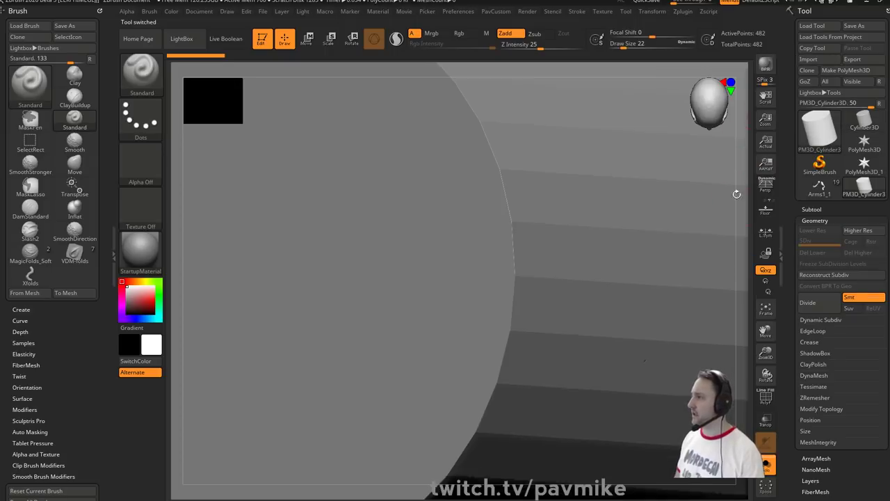
{"action": "key", "text": "f"}
{"action": "left_click_drag", "start_coordinate": [616, 123], "coordinate": [654, 282], "text": "shift"}
{"action": "key", "text": "f"}
- Activate the ZModeler brush, show the cylinder's PolyFrame and look through the ZModeler polygon actions
{"action": "key", "text": "b"}
{"action": "key", "text": "z"}
{"action": "key", "text": "m"}
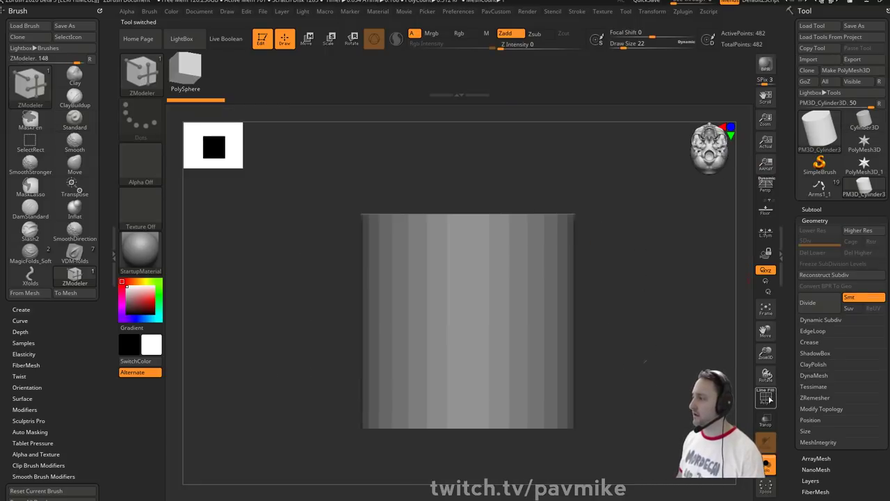
{"action": "left_click", "coordinate": [767, 397]}
{"action": "key", "text": "f"}
{"action": "key", "text": "space"}
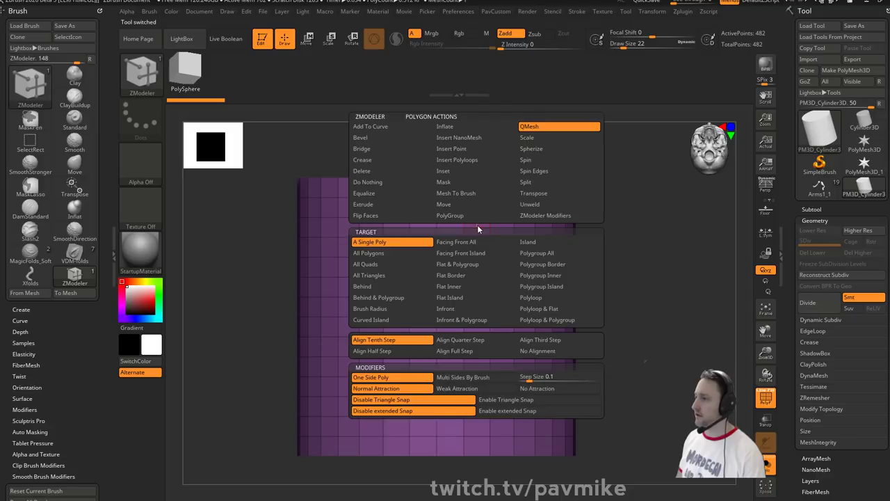
{"action": "key", "text": "space"}
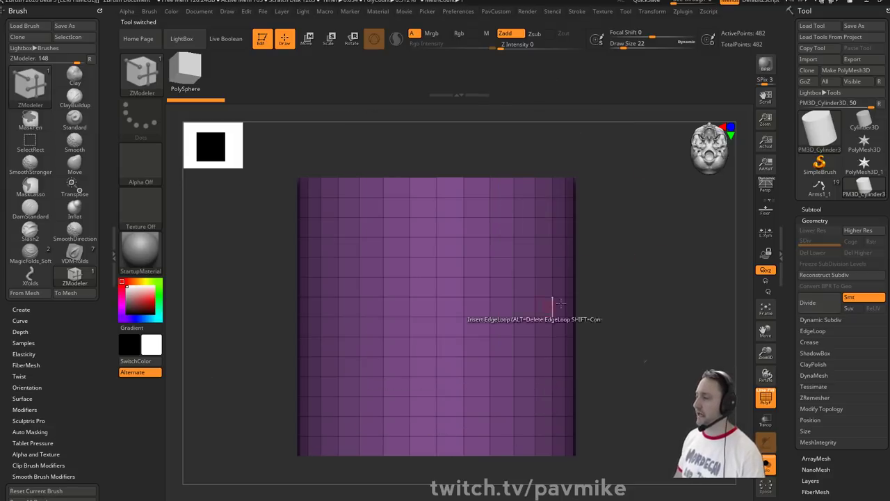
{"action": "key", "text": "space"}
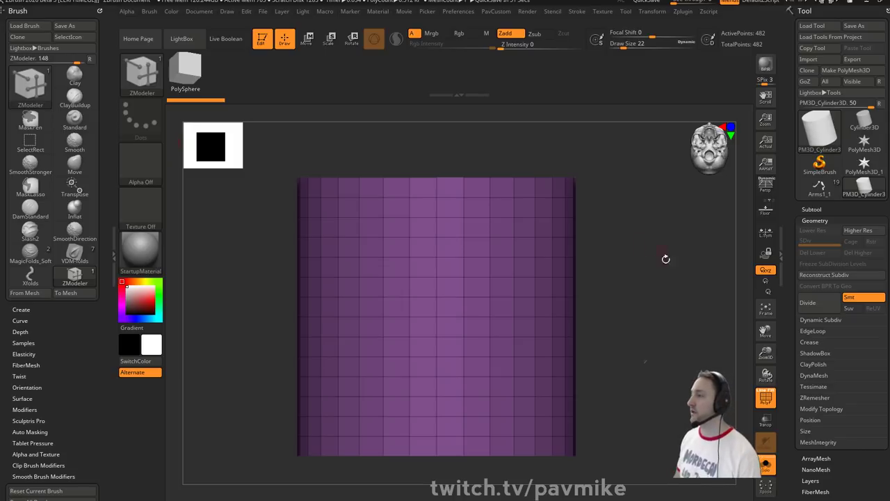
- Pull one side of the cylinder's upper rim up and outward into a spike with the Move brush at draw size 167
{"action": "left_click_drag", "start_coordinate": [666, 259], "coordinate": [627, 284], "text": "alt"}
{"action": "left_click_drag", "start_coordinate": [521, 295], "coordinate": [482, 339]}
{"action": "key", "text": "s"}
{"action": "left_click", "coordinate": [526, 302]}
{"action": "key", "text": "b"}
{"action": "key", "text": "m"}
{"action": "key", "text": "v"}
{"action": "left_click_drag", "start_coordinate": [485, 281], "coordinate": [580, 233]}
{"action": "key", "text": "ctrl+z"}
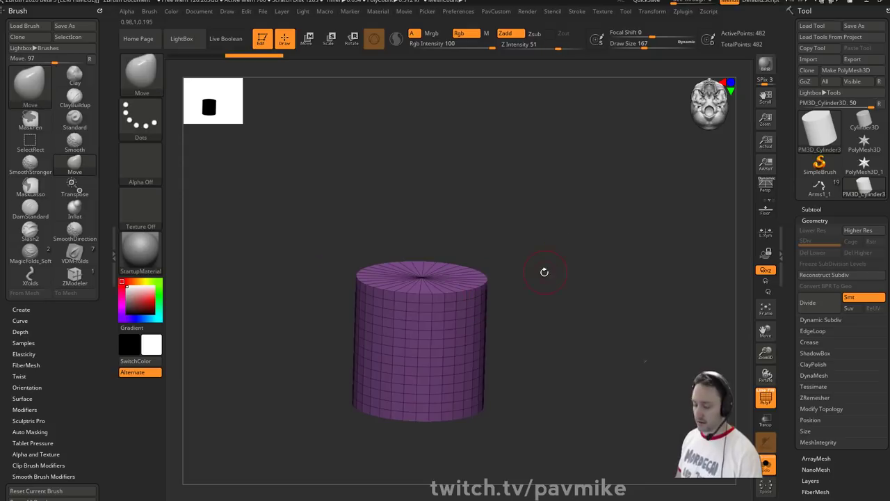
{"action": "left_click_drag", "start_coordinate": [488, 283], "coordinate": [599, 186]}
{"action": "left_click_drag", "start_coordinate": [555, 277], "coordinate": [524, 291], "text": "shift"}
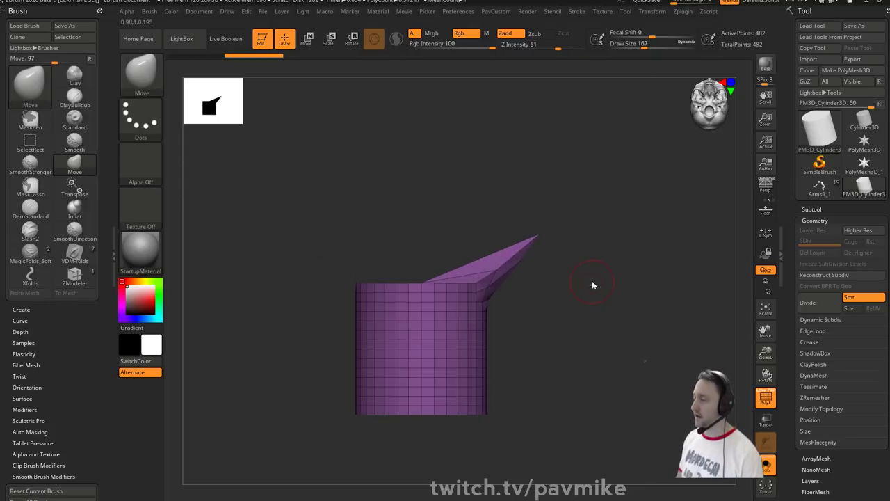
- Try Mirror And Weld on the spiked cylinder and undo it
{"action": "key", "text": "grave"}
{"action": "left_click", "coordinate": [586, 205]}
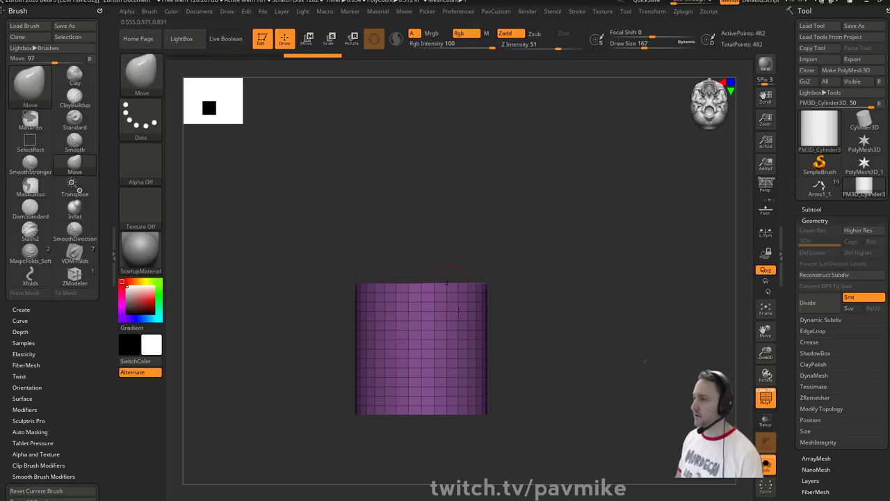
{"action": "key", "text": "ctrl+z"}
- Flip the cylinder with Mirror, then apply Mirror And Weld to put a matching spike on both sides
{"action": "key", "text": "space"}
{"action": "left_click", "coordinate": [585, 215]}
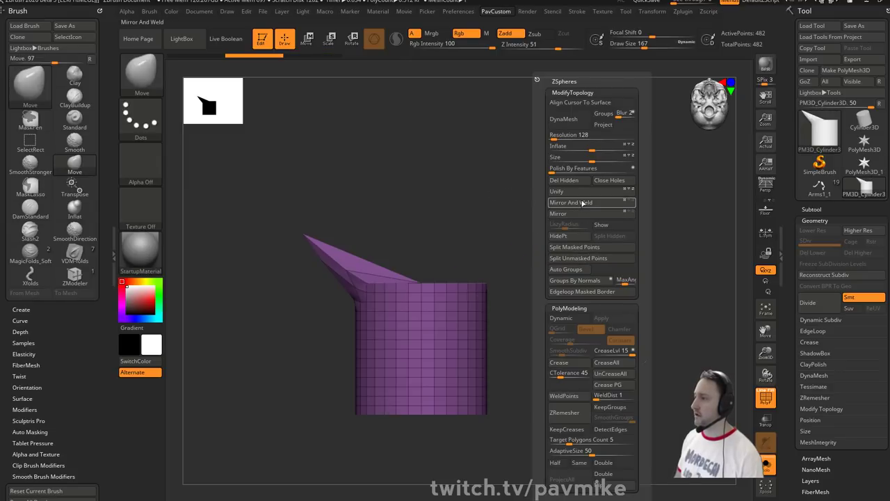
{"action": "left_click", "coordinate": [582, 203]}
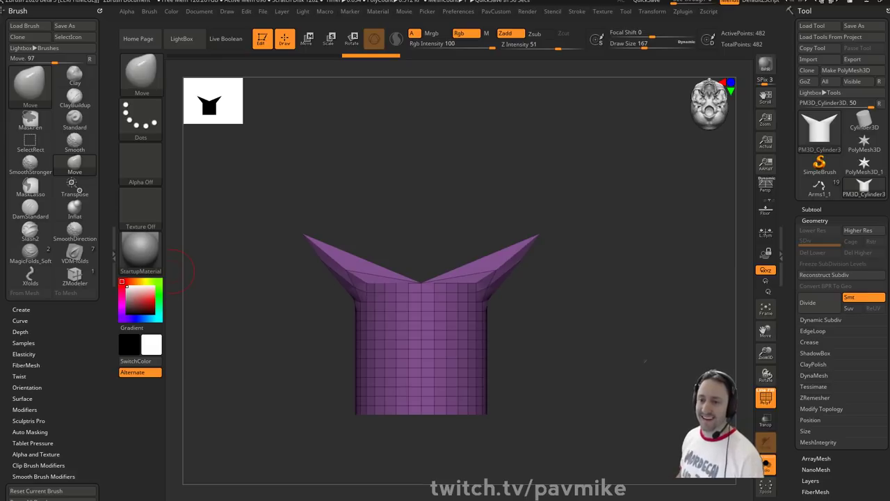
- Inspect the two-spiked cylinder, leave edit mode and clear the canvas
{"action": "left_click_drag", "start_coordinate": [588, 139], "coordinate": [518, 137]}
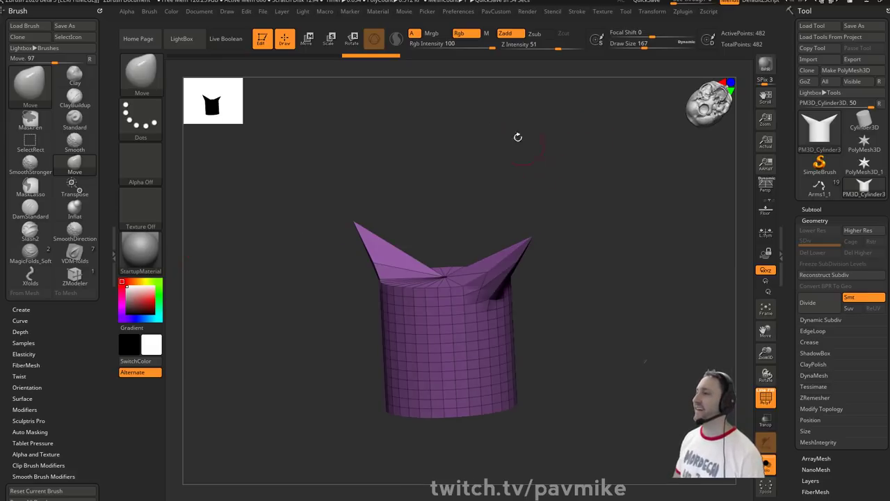
{"action": "key", "text": "s"}
{"action": "key", "text": "t"}
{"action": "key", "text": "ctrl+n"}
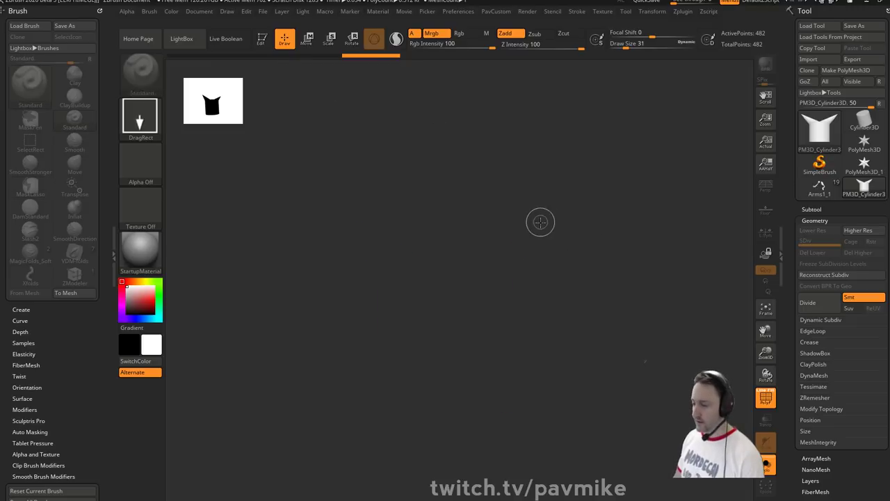
{"action": "key", "text": "s"}
{"action": "left_click", "coordinate": [540, 224]}
- Select the Arms1_1 tool, place it back on the canvas in edit mode and turn off PolyFrame
{"action": "left_click", "coordinate": [819, 188]}
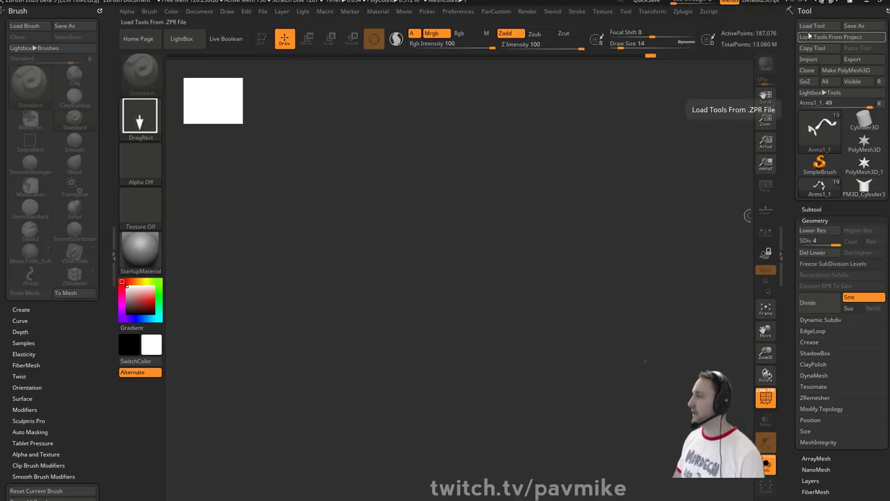
{"action": "key", "text": "s"}
{"action": "left_click_drag", "start_coordinate": [570, 313], "coordinate": [567, 311]}
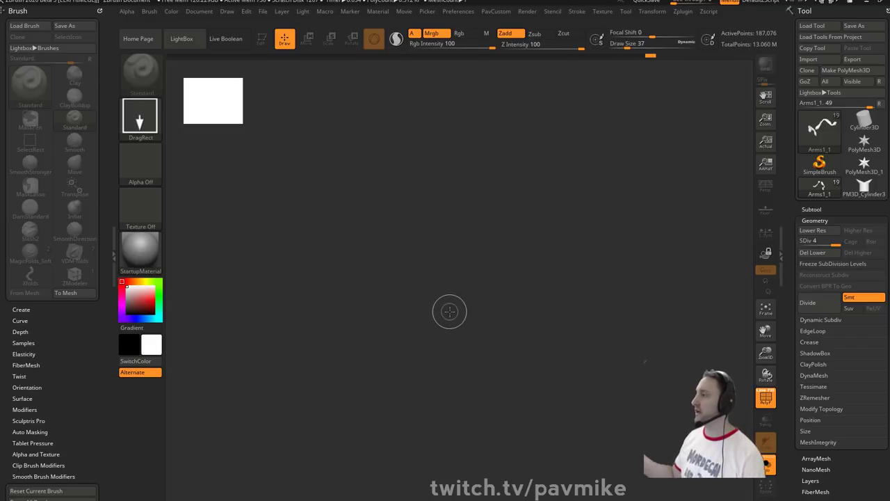
{"action": "left_click", "coordinate": [811, 209]}
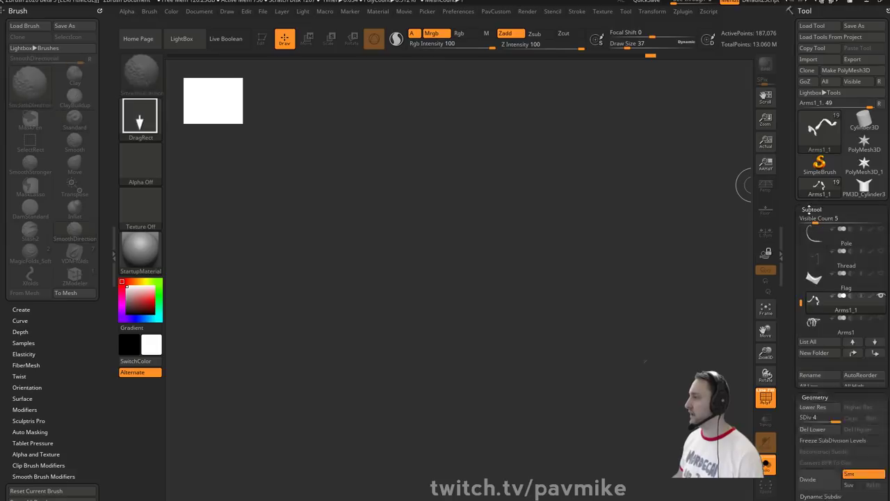
{"action": "left_click_drag", "start_coordinate": [506, 278], "coordinate": [525, 389]}
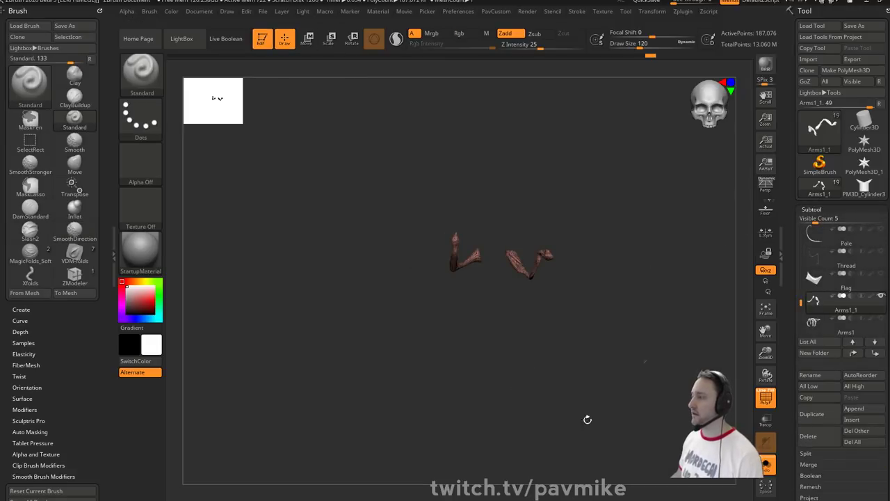
{"action": "left_click", "coordinate": [766, 398]}
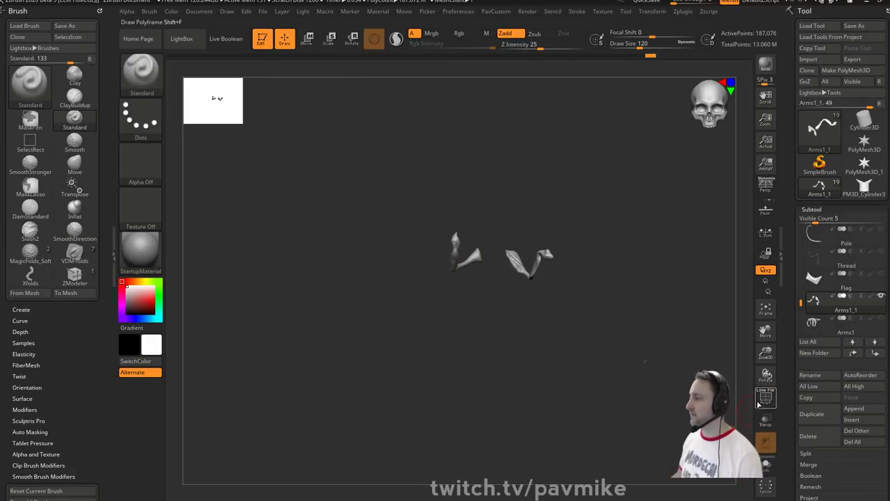
- Show the whole character, then make the Skin_PatchyBlockout007_001 subtool active and isolate it with Solo
{"action": "mouse_move", "coordinate": [687, 272]}
{"action": "left_mouse_down"}
{"action": "mouse_move", "coordinate": [670, 255]}
{"action": "mouse_move", "coordinate": [582, 340]}
{"action": "left_mouse_up"}
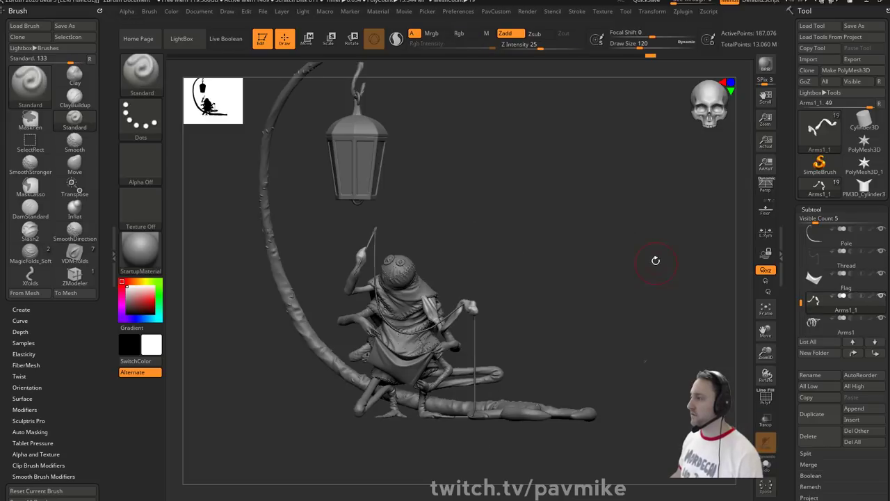
{"action": "mouse_move", "coordinate": [656, 258]}
{"action": "left_mouse_down"}
{"action": "mouse_move", "coordinate": [662, 222]}
{"action": "mouse_move", "coordinate": [632, 222]}
{"action": "mouse_move", "coordinate": [638, 254]}
{"action": "mouse_move", "coordinate": [692, 264]}
{"action": "mouse_move", "coordinate": [642, 256]}
{"action": "left_mouse_up"}
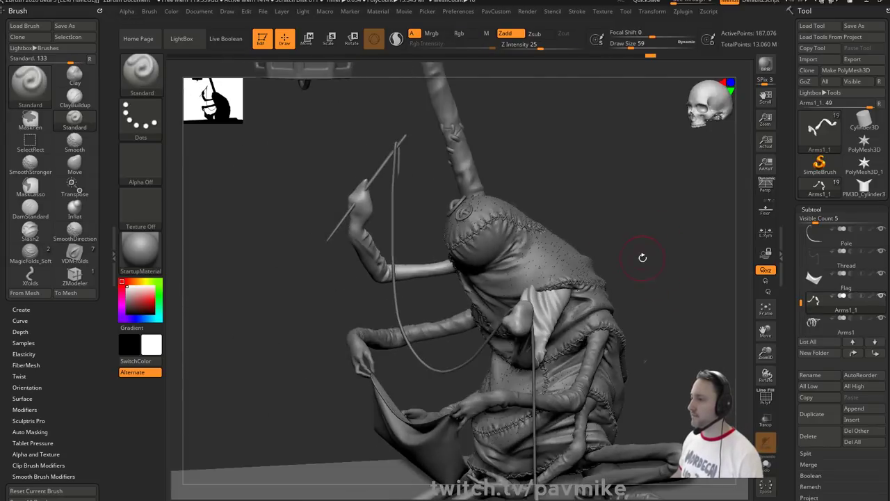
{"action": "left_click", "coordinate": [530, 259], "text": "alt"}
{"action": "key", "text": "s"}
{"action": "left_click_drag", "start_coordinate": [624, 224], "coordinate": [617, 223]}
{"action": "left_click_drag", "start_coordinate": [619, 224], "coordinate": [671, 235]}
{"action": "left_click", "coordinate": [766, 466]}
{"action": "left_click_drag", "start_coordinate": [674, 298], "coordinate": [745, 323]}
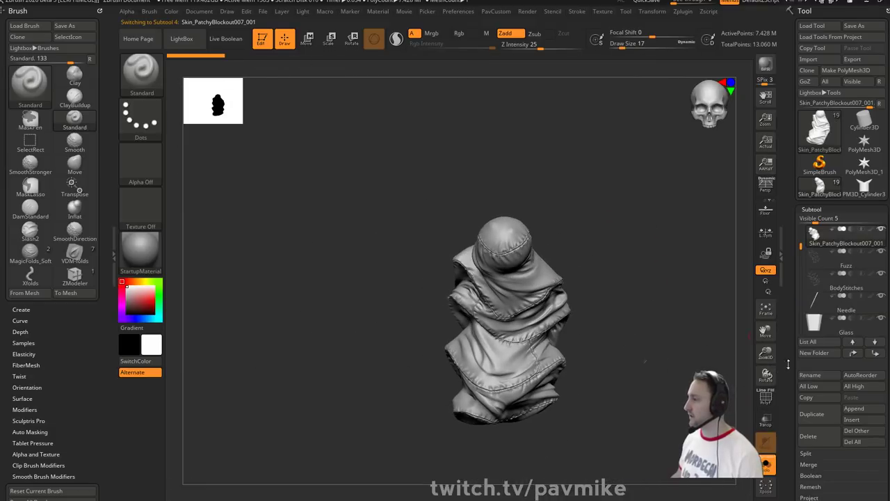
- Lower the body to subdivision level 5 and flatten it into its UV layout with Morph UV
{"action": "scroll", "coordinate": [807, 313], "scroll_direction": "down", "scroll_amount": 5}
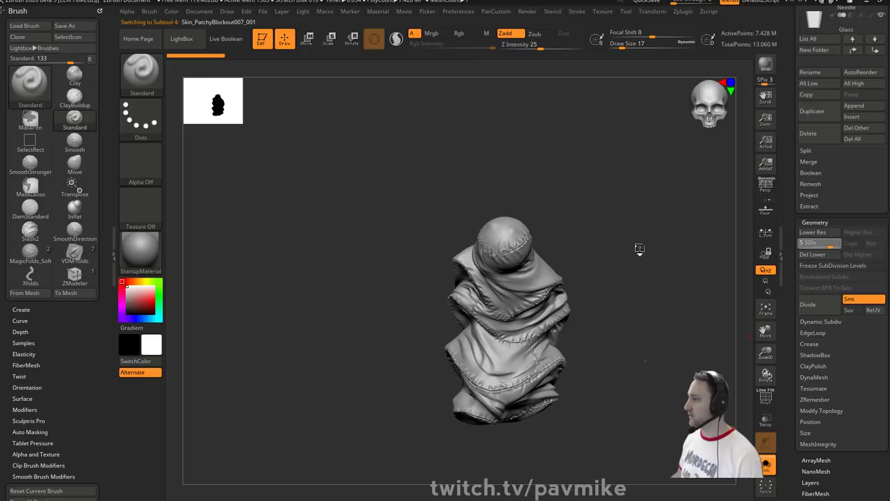
{"action": "mouse_move", "coordinate": [602, 231]}
{"action": "left_mouse_down"}
{"action": "mouse_move", "coordinate": [622, 241]}
{"action": "mouse_move", "coordinate": [607, 238]}
{"action": "left_mouse_up"}
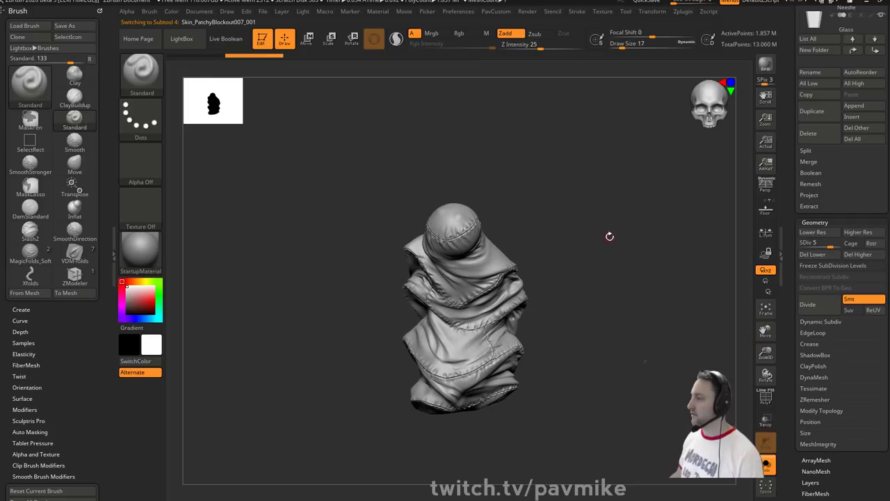
{"action": "scroll", "coordinate": [793, 299], "scroll_direction": "down", "scroll_amount": 5}
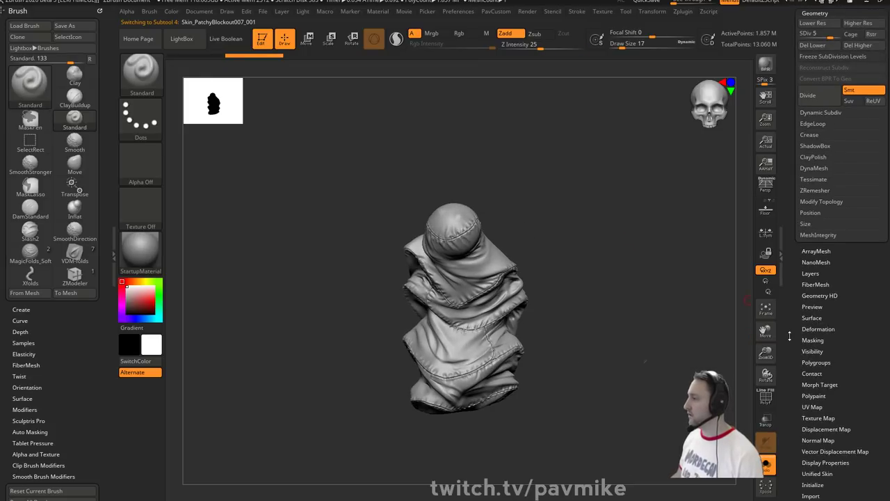
{"action": "scroll", "coordinate": [790, 336], "scroll_direction": "down", "scroll_amount": 5}
{"action": "key", "text": "shift"}
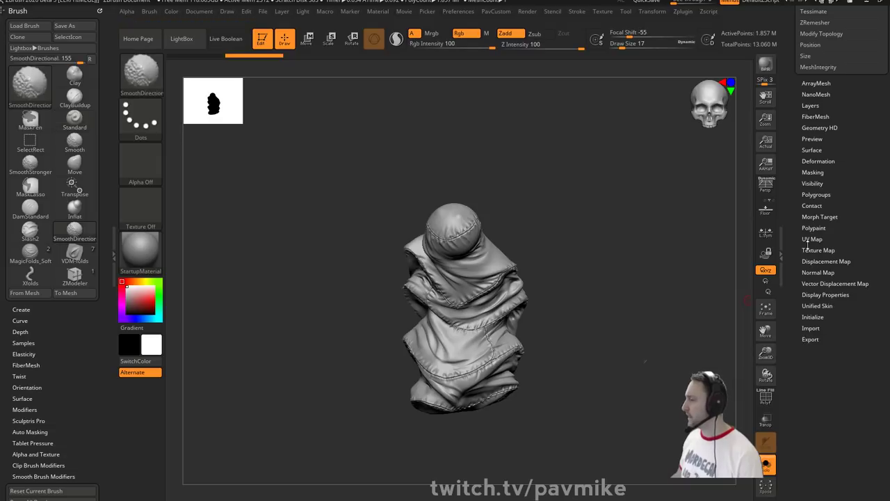
{"action": "left_click", "coordinate": [812, 239]}
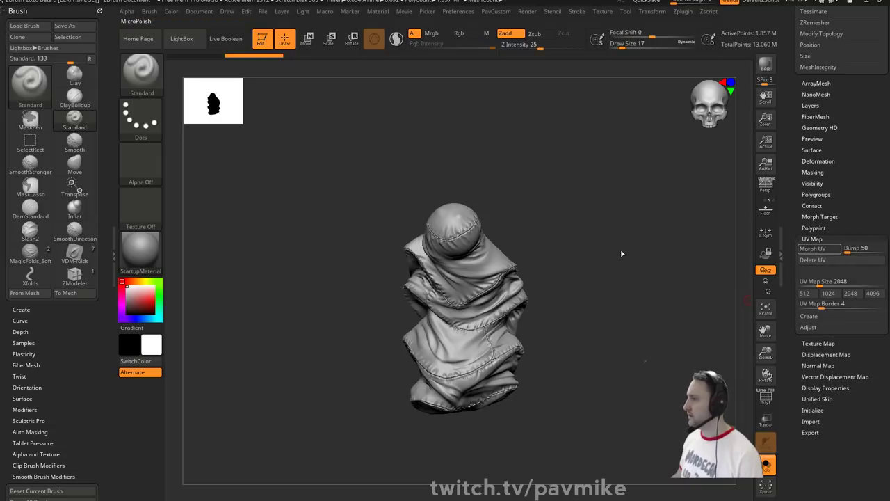
{"action": "key", "text": "ctrl+m"}
{"action": "left_click_drag", "start_coordinate": [631, 132], "coordinate": [668, 215], "text": "alt"}
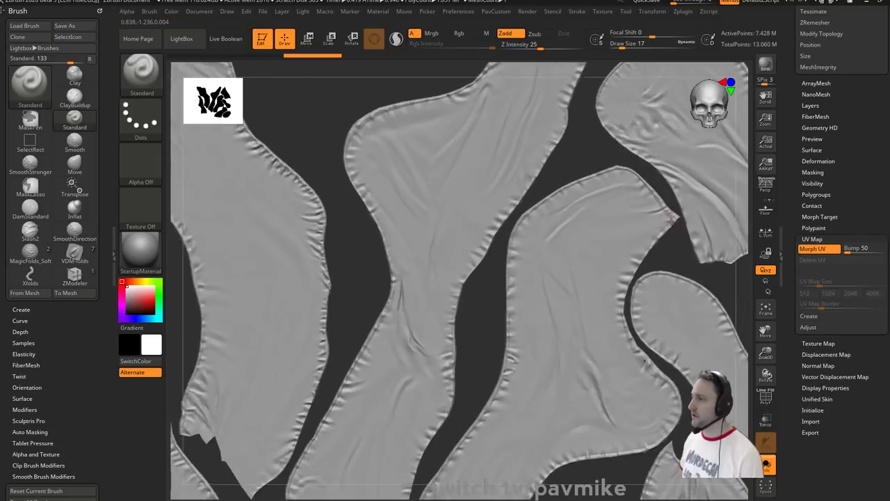
- Examine the puckered seam edges and folds on the flattened cloth patches
{"action": "key", "text": "s"}
{"action": "left_click_drag", "start_coordinate": [387, 161], "coordinate": [395, 151]}
{"action": "left_click_drag", "start_coordinate": [443, 101], "coordinate": [436, 128]}
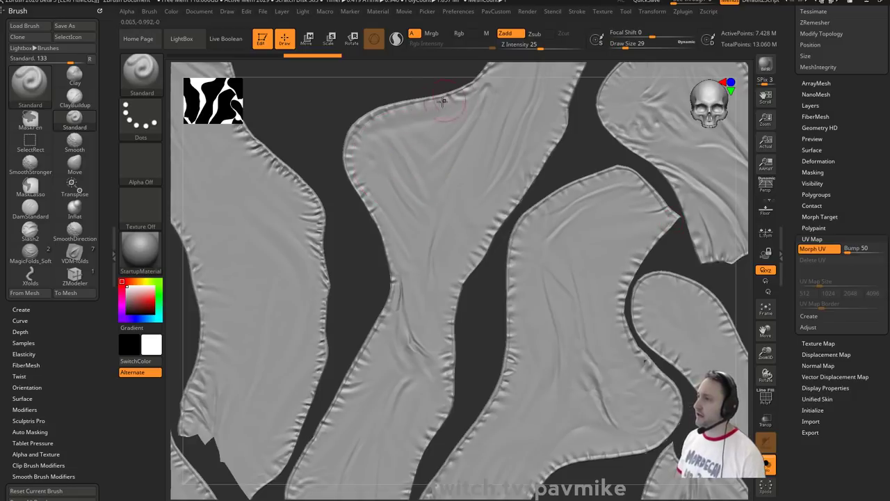
{"action": "left_click_drag", "start_coordinate": [379, 113], "coordinate": [379, 142]}
{"action": "left_click_drag", "start_coordinate": [264, 155], "coordinate": [240, 173]}
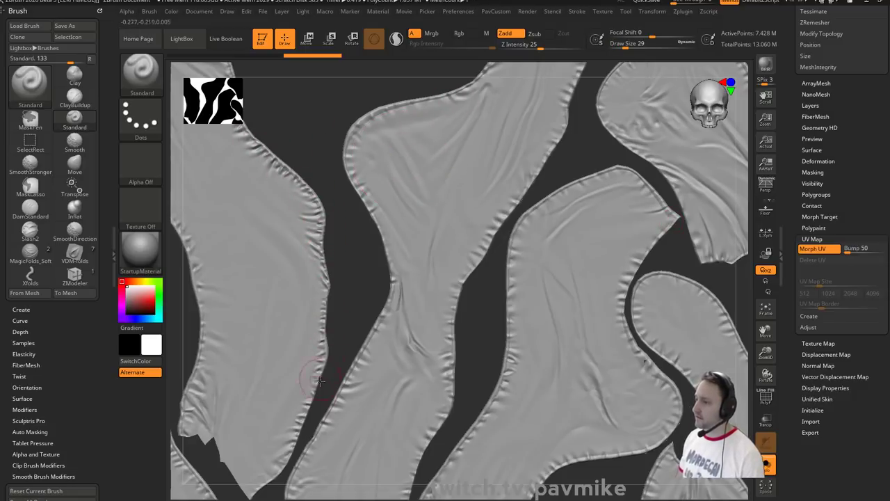
{"action": "left_click_drag", "start_coordinate": [353, 285], "coordinate": [368, 224], "text": "alt"}
{"action": "left_click_drag", "start_coordinate": [407, 148], "coordinate": [399, 147], "text": "alt"}
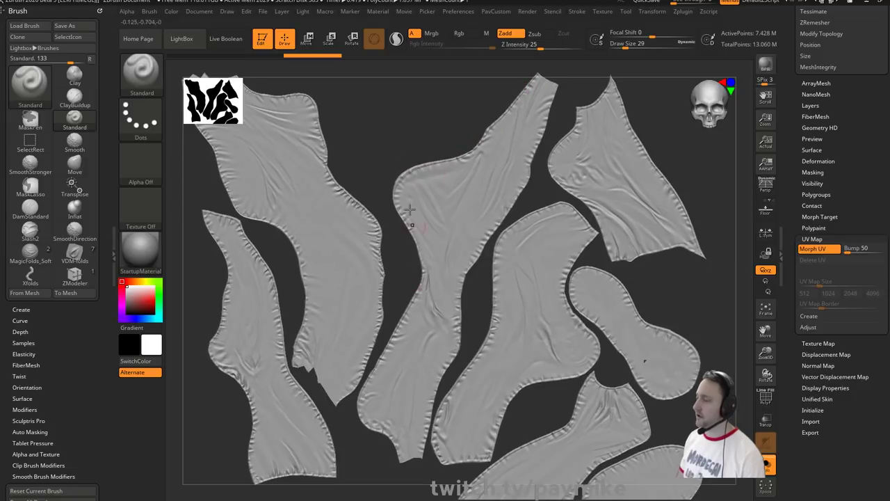
- Import the LilnkWeave_RGB.jpg texture from the FabricPatterns folder inside ZB2020Demo
{"action": "mouse_move", "coordinate": [416, 133]}
{"action": "left_mouse_down", "text": "alt"}
{"action": "mouse_move", "coordinate": [427, 151]}
{"action": "mouse_move", "coordinate": [442, 134]}
{"action": "left_mouse_up", "text": "alt"}
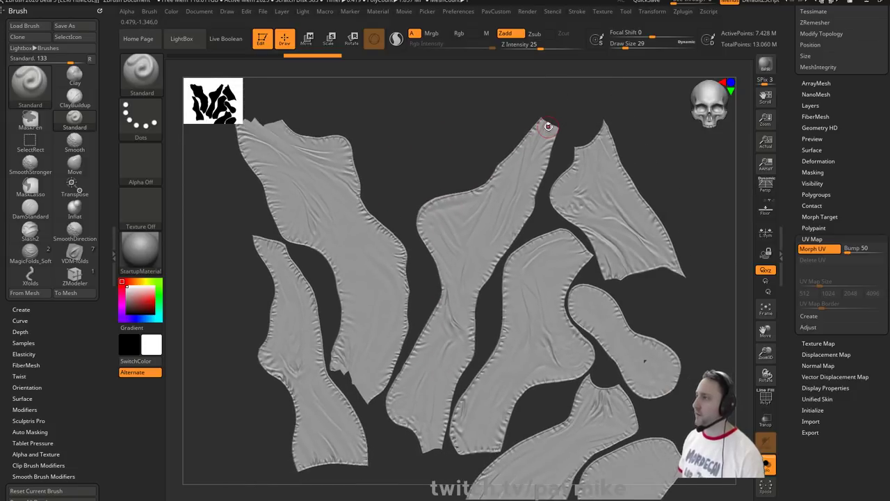
{"action": "left_click", "coordinate": [603, 12]}
{"action": "left_click", "coordinate": [622, 72]}
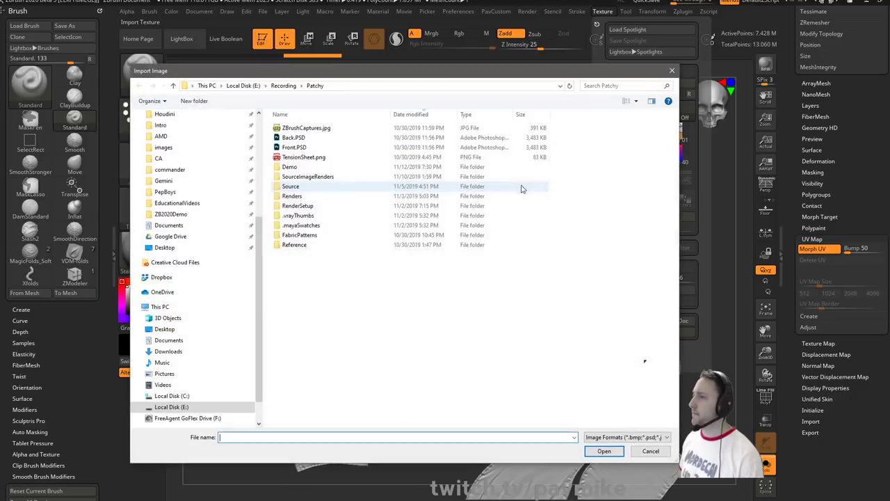
{"action": "double_click", "coordinate": [319, 167]}
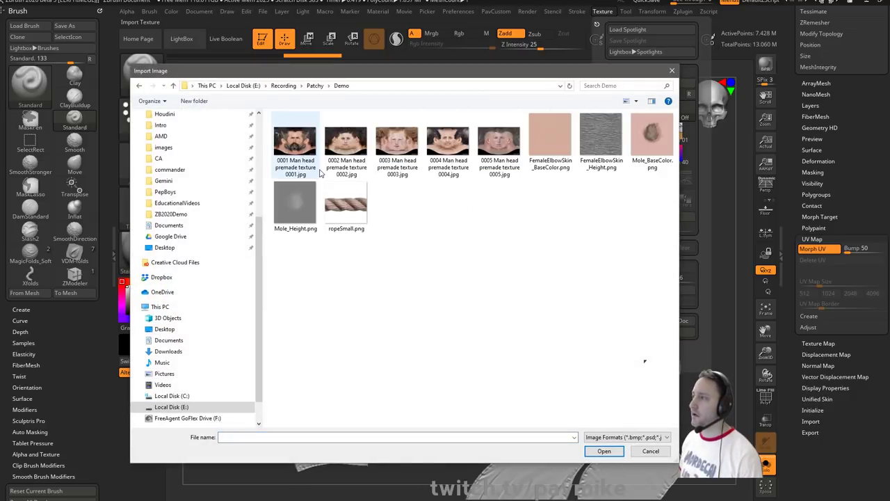
{"action": "scroll", "coordinate": [206, 177], "scroll_direction": "up", "scroll_amount": 4}
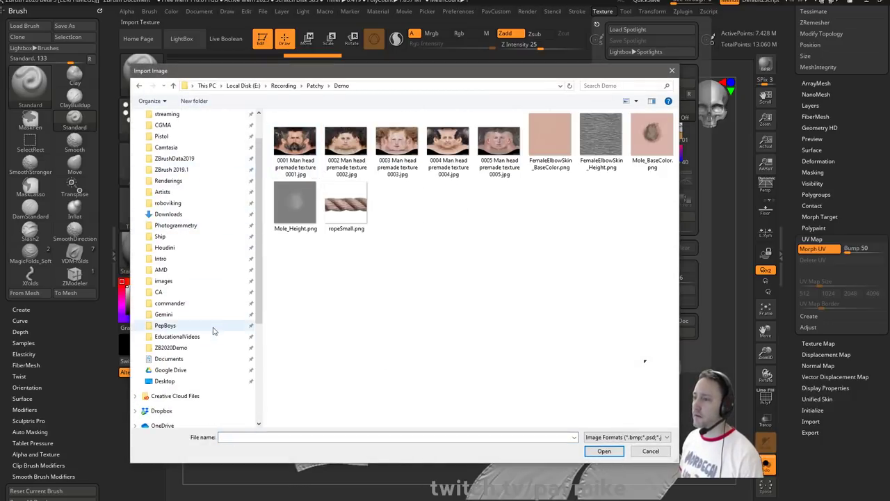
{"action": "left_click", "coordinate": [170, 347]}
{"action": "double_click", "coordinate": [295, 139]}
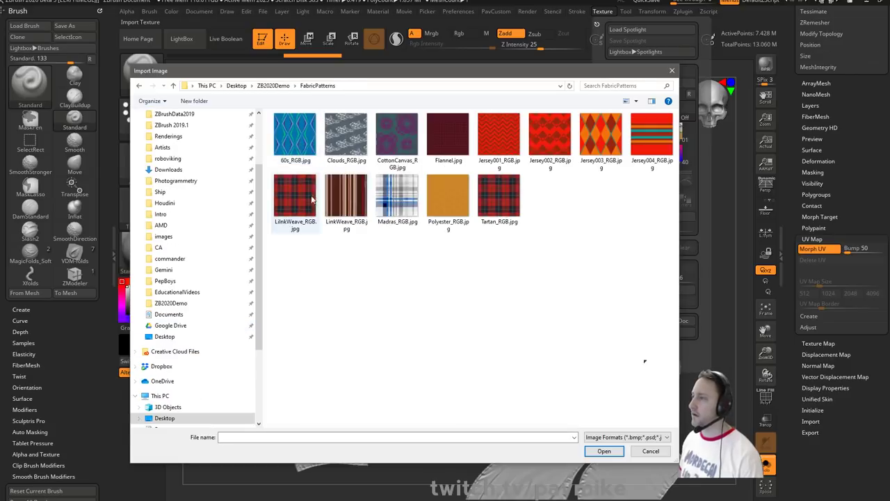
{"action": "double_click", "coordinate": [312, 200]}
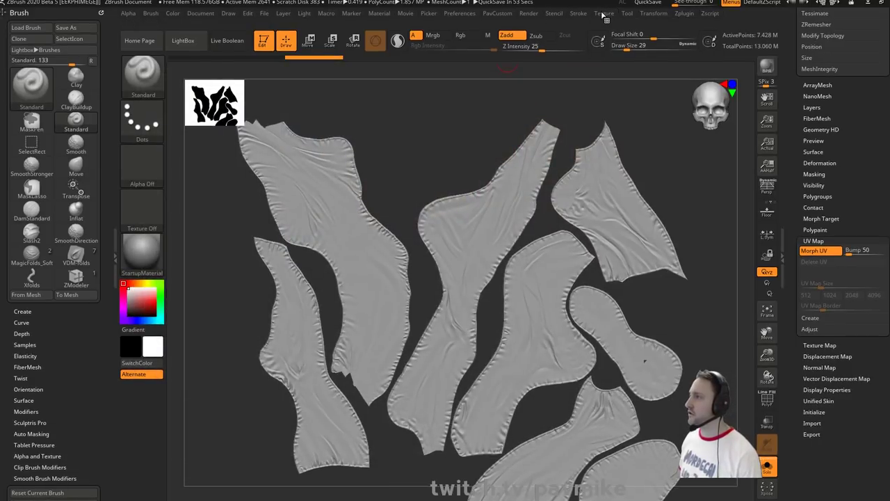
{"action": "left_click", "coordinate": [602, 11]}
{"action": "left_click", "coordinate": [604, 14]}
{"action": "left_click", "coordinate": [605, 14]}
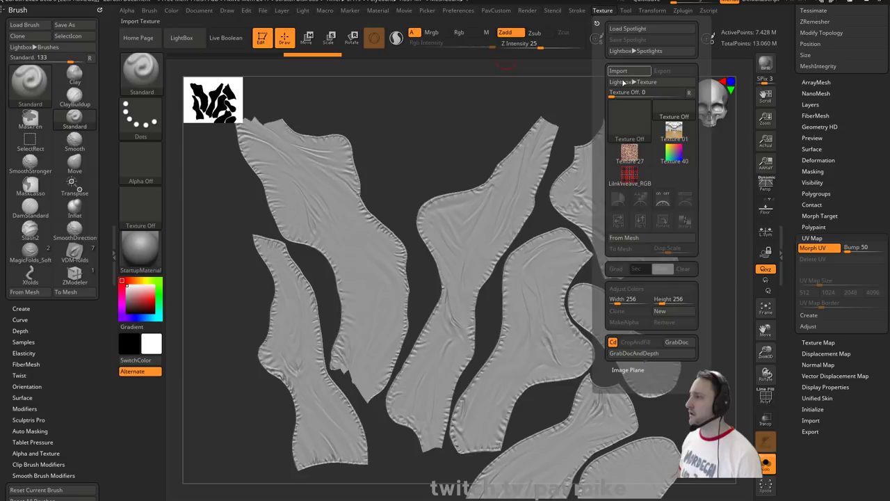
{"action": "left_click", "coordinate": [621, 76]}
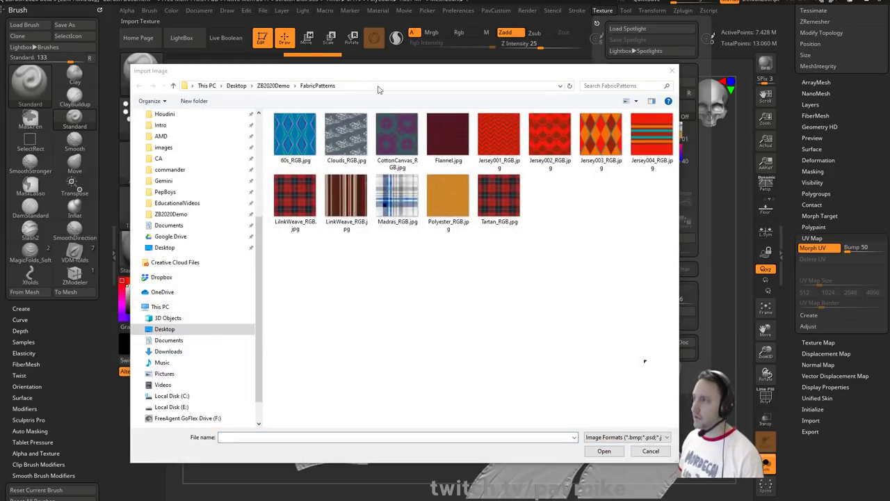
{"action": "double_click", "coordinate": [295, 196]}
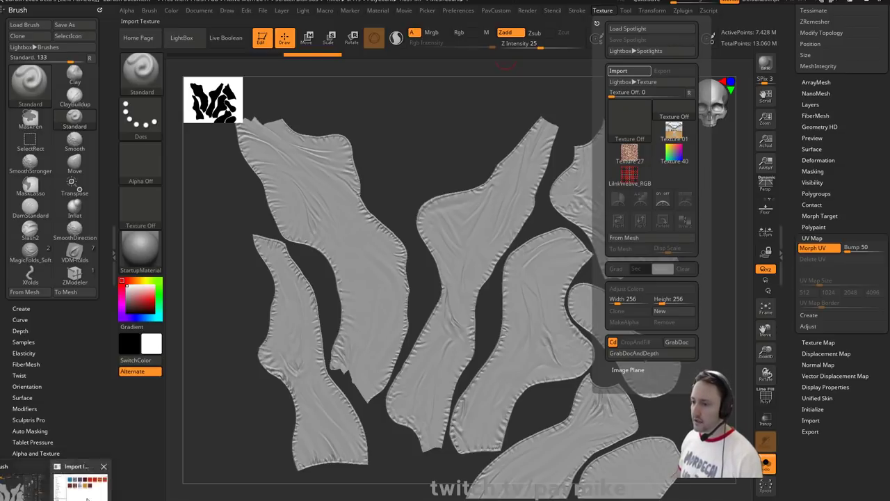
{"action": "left_click", "coordinate": [618, 70]}
{"action": "left_click", "coordinate": [651, 451]}
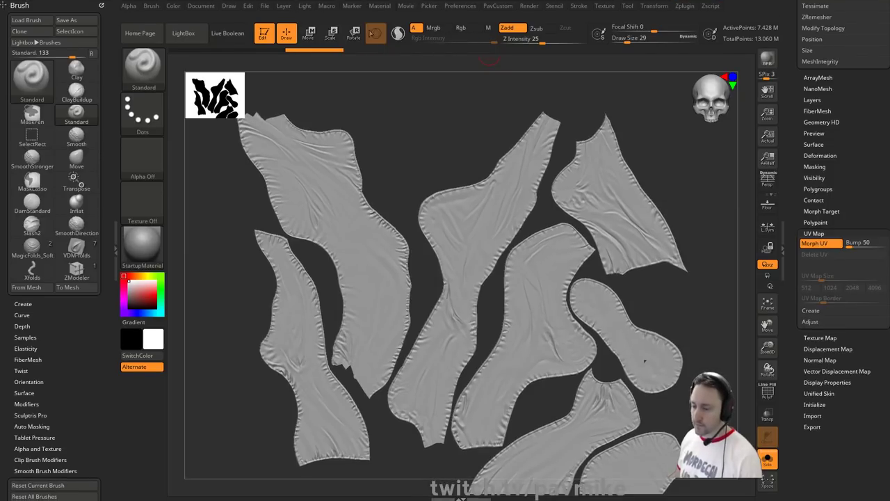
- Select the imported red LilnkWeave_RGB plaid texture and add it to Spotlight
{"action": "left_click", "coordinate": [605, 6]}
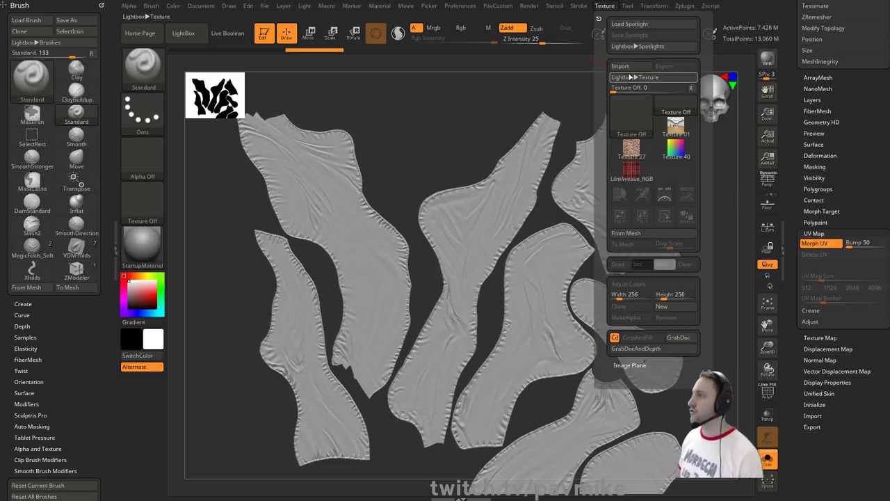
{"action": "left_click", "coordinate": [635, 171]}
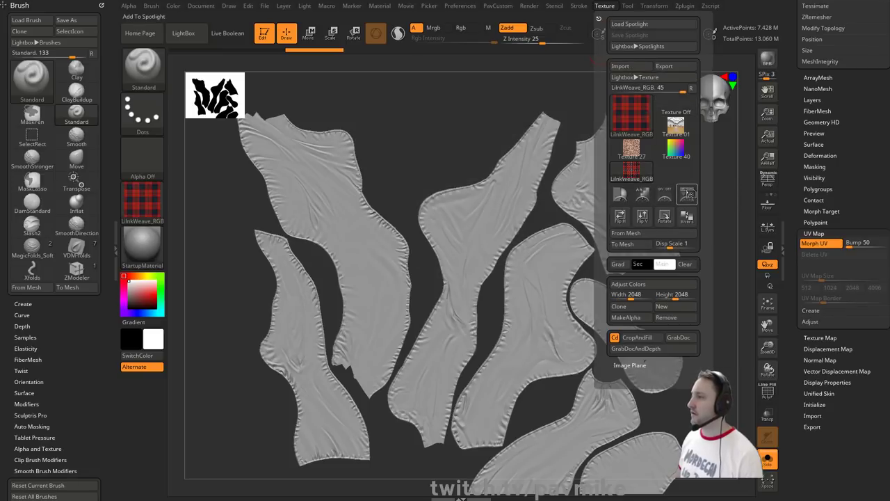
{"action": "left_click", "coordinate": [687, 193]}
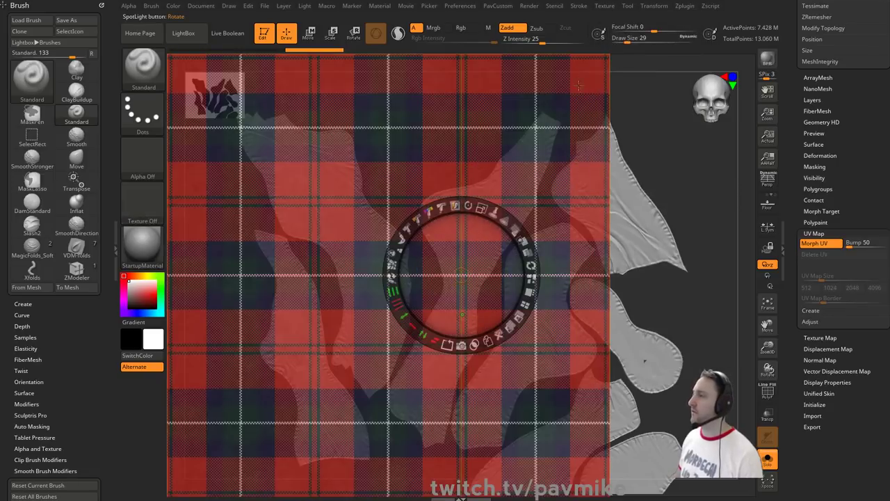
{"action": "left_click", "coordinate": [604, 5]}
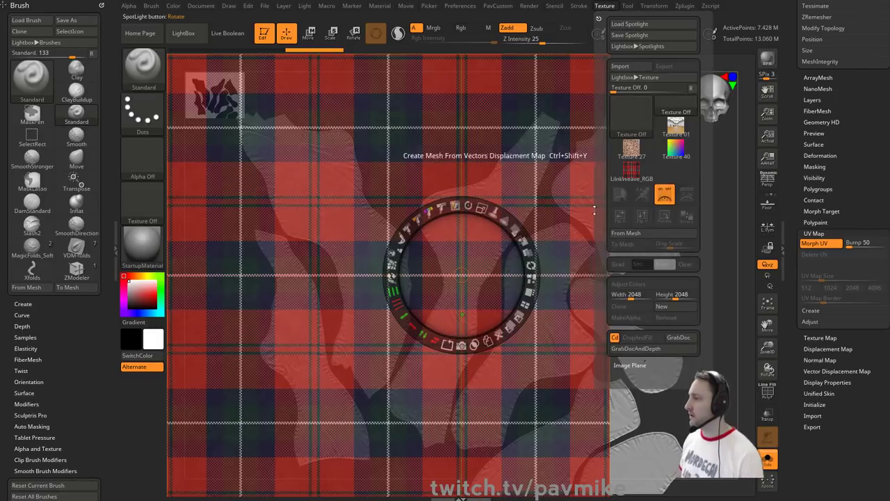
{"action": "key", "text": "z"}
{"action": "left_click", "coordinate": [608, 6]}
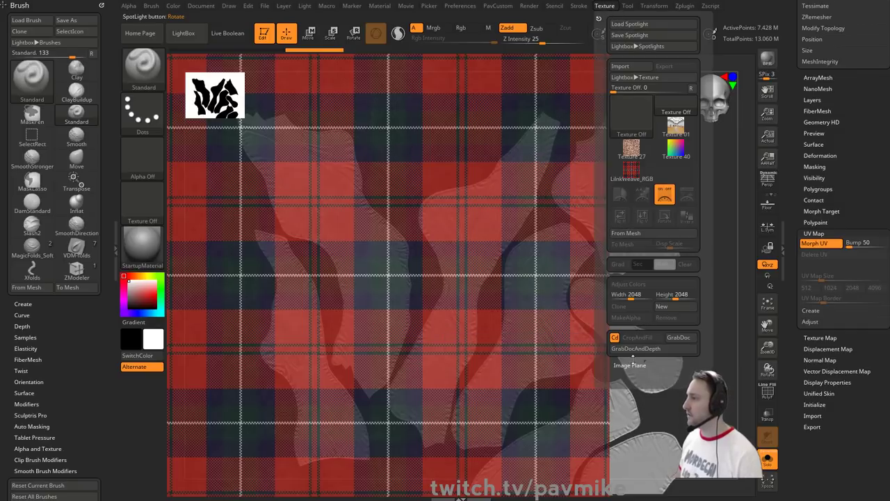
{"action": "key", "text": "z"}
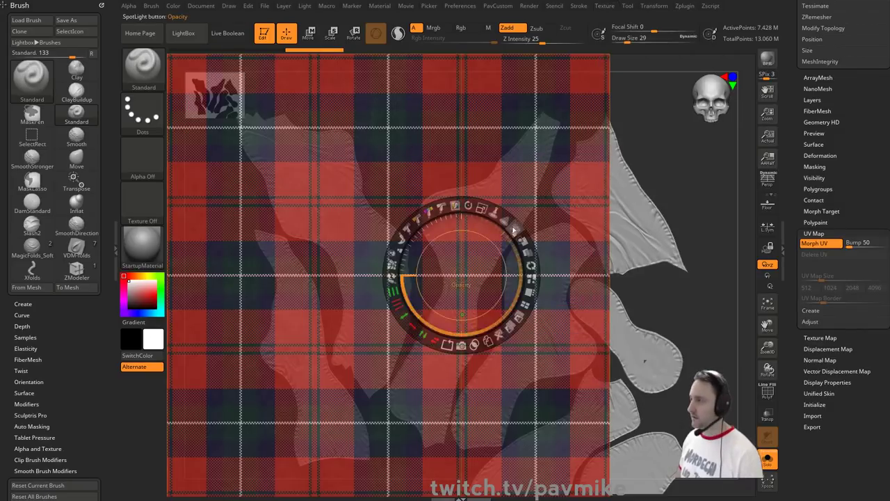
- Hide Spotlight and recolour the LilnkWeave_RGB texture with Adjust Colors, setting HSV Hue to 0.10379
{"action": "key", "text": "shift+z"}
{"action": "left_click", "coordinate": [605, 7]}
{"action": "left_click", "coordinate": [631, 169]}
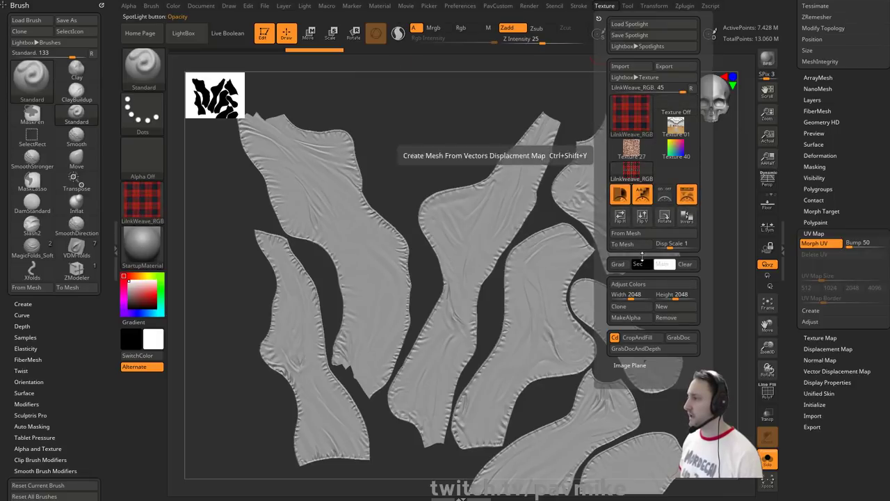
{"action": "left_click", "coordinate": [638, 282]}
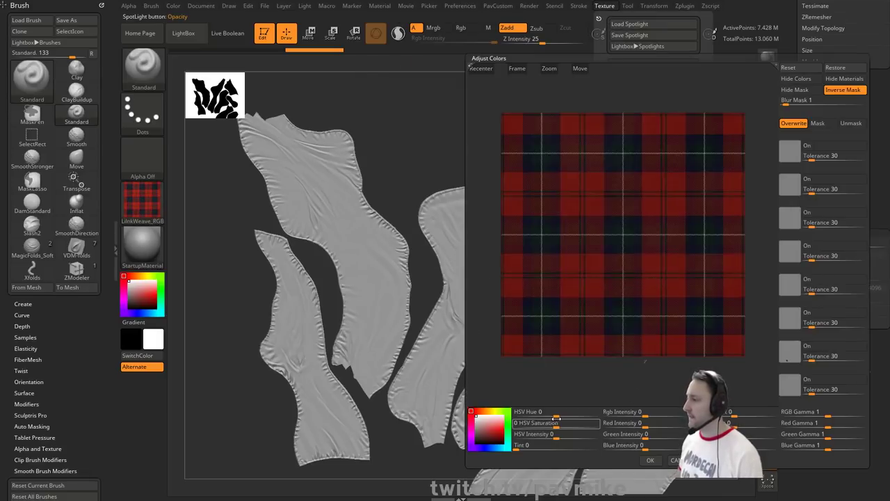
{"action": "mouse_move", "coordinate": [556, 416]}
{"action": "left_mouse_down"}
{"action": "mouse_move", "coordinate": [584, 416]}
{"action": "mouse_move", "coordinate": [574, 419]}
{"action": "left_mouse_up"}
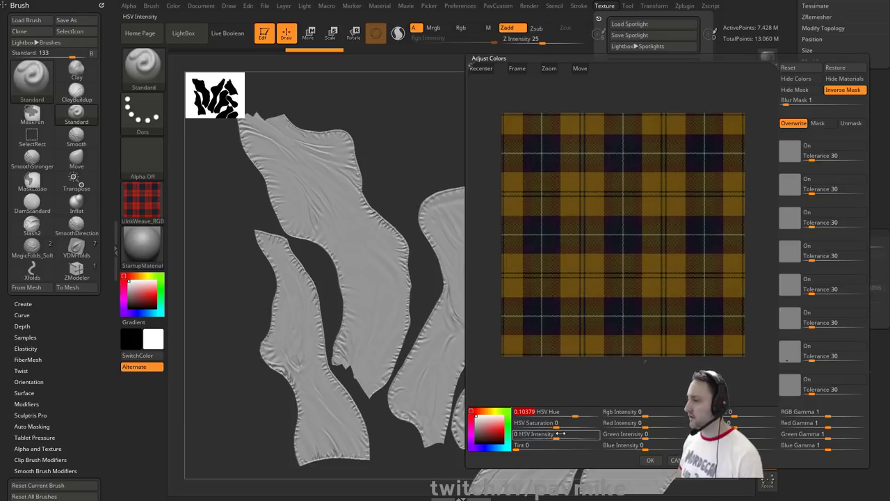
{"action": "left_click", "coordinate": [650, 462]}
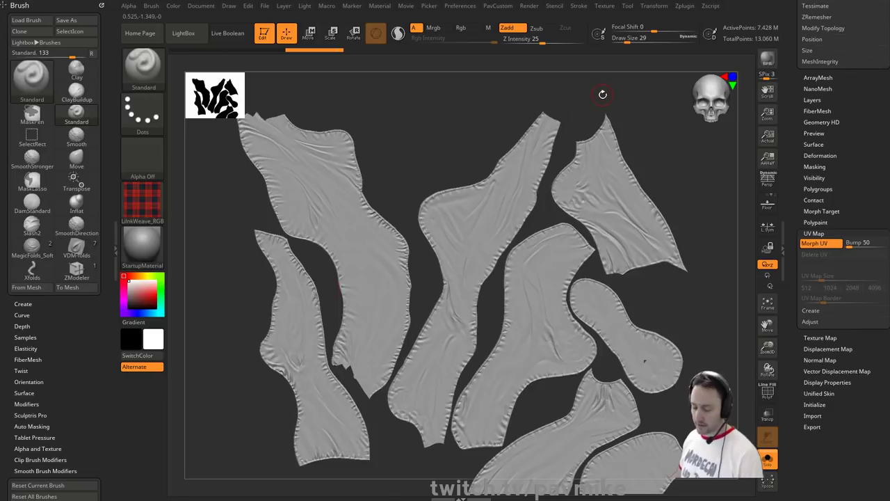
- Show Spotlight, tile the plaid image into a finer repeat, scale it up over the flattened patches and leave Spotlight editing
{"action": "key", "text": "shift+z"}
{"action": "left_click_drag", "start_coordinate": [357, 164], "coordinate": [425, 172]}
{"action": "left_click_drag", "start_coordinate": [432, 119], "coordinate": [400, 133]}
{"action": "mouse_move", "coordinate": [359, 194]}
{"action": "left_mouse_down"}
{"action": "mouse_move", "coordinate": [367, 188]}
{"action": "mouse_move", "coordinate": [359, 194]}
{"action": "mouse_move", "coordinate": [354, 179]}
{"action": "left_mouse_up"}
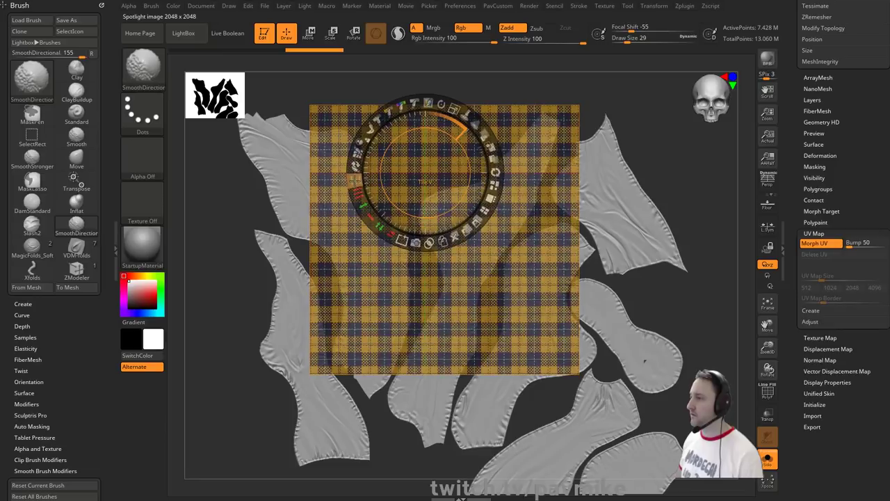
{"action": "left_click_drag", "start_coordinate": [444, 105], "coordinate": [461, 148]}
{"action": "key", "text": "z"}
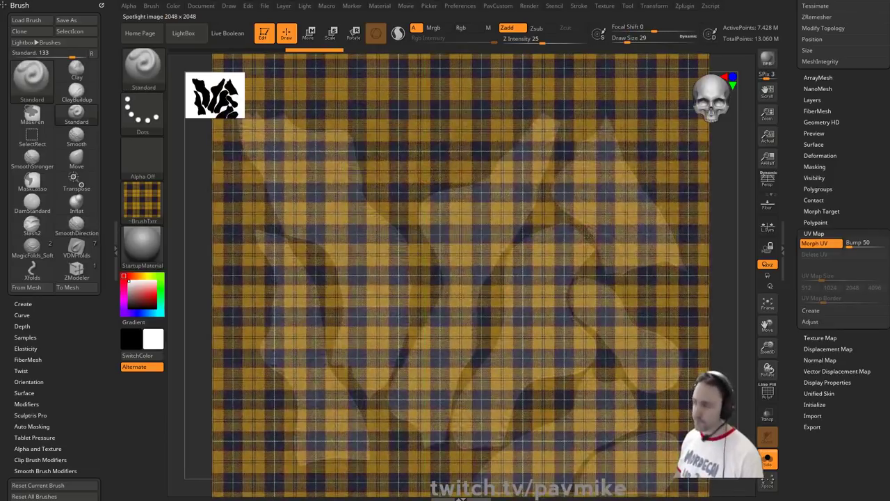
- Enlarge the Standard brush to a Draw Size of 217
{"action": "key", "text": "s"}
{"action": "left_click", "coordinate": [553, 225]}
{"action": "key", "text": "s"}
{"action": "left_click", "coordinate": [545, 224]}
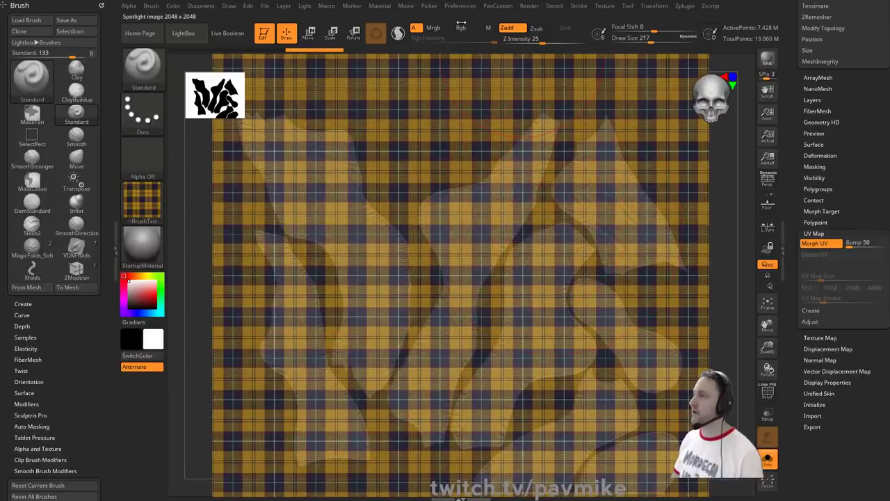
- Set the Standard brush to Rgb only at intensity 100 and draw size 149, then try a stroke and undo it
{"action": "left_click", "coordinate": [461, 27]}
{"action": "left_click", "coordinate": [507, 28]}
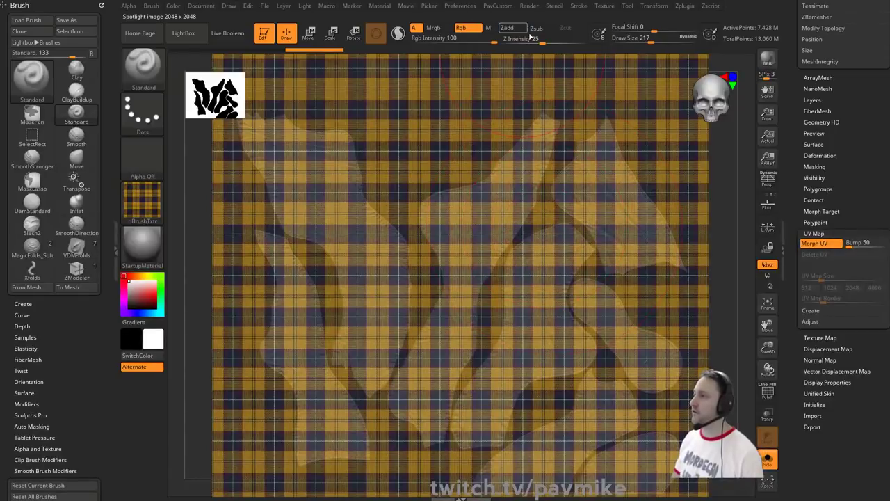
{"action": "key", "text": "s"}
{"action": "left_click", "coordinate": [477, 243]}
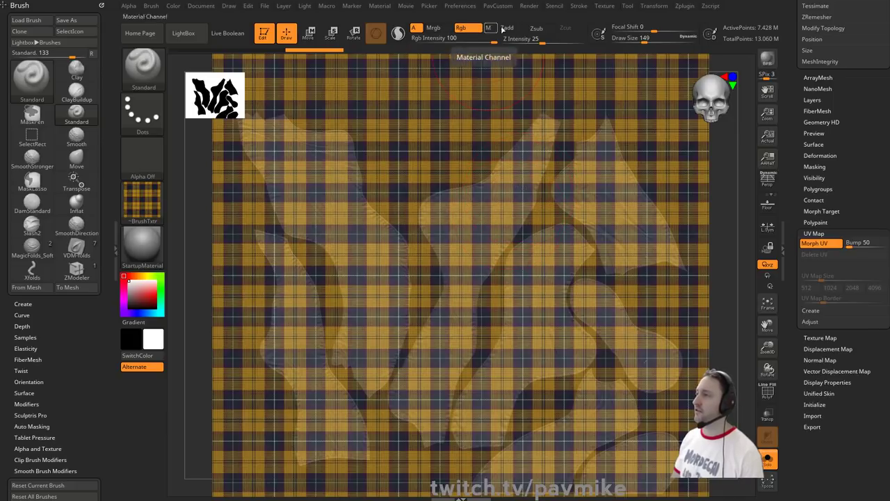
{"action": "mouse_move", "coordinate": [491, 202]}
{"action": "left_mouse_down"}
{"action": "mouse_move", "coordinate": [484, 211]}
{"action": "mouse_move", "coordinate": [496, 235]}
{"action": "left_mouse_up"}
{"action": "key", "text": "ctrl+z"}
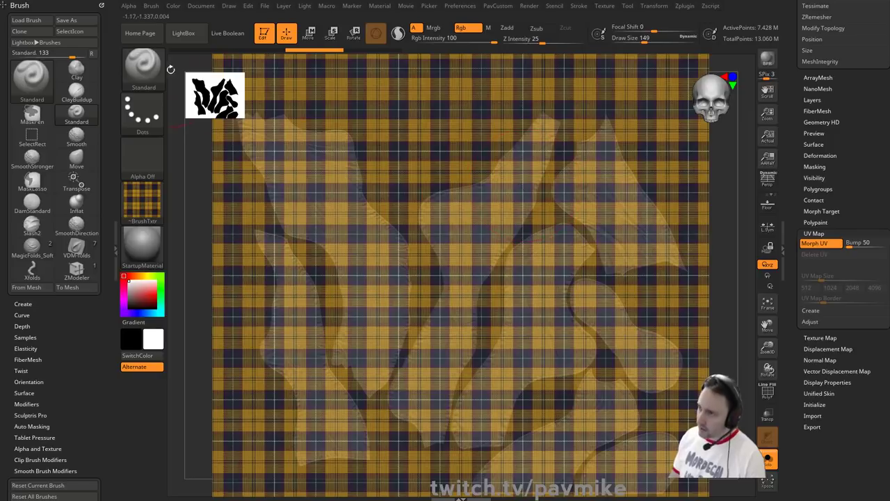
- Choose the Paint brush at draw size 154 and paint the plaid Spotlight image over most of the flattened UV pieces
{"action": "key", "text": "b"}
{"action": "key", "text": "p"}
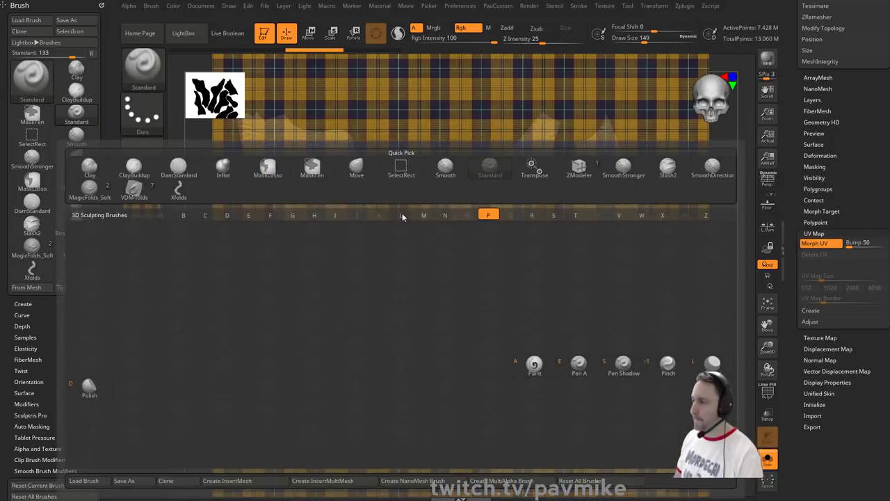
{"action": "key", "text": "a"}
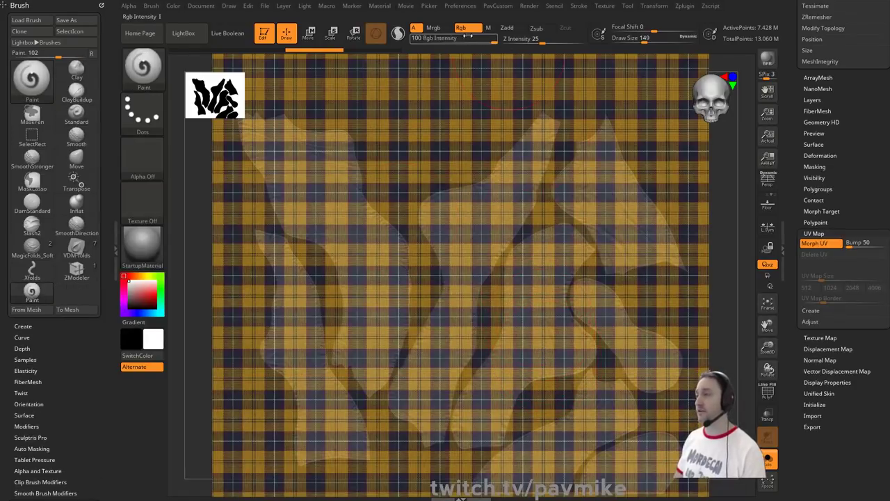
{"action": "key", "text": "s"}
{"action": "left_click", "coordinate": [454, 224]}
{"action": "mouse_move", "coordinate": [299, 169]}
{"action": "left_mouse_down"}
{"action": "mouse_move", "coordinate": [288, 136]}
{"action": "mouse_move", "coordinate": [302, 179]}
{"action": "left_mouse_up"}
{"action": "mouse_move", "coordinate": [271, 209]}
{"action": "left_mouse_down"}
{"action": "mouse_move", "coordinate": [358, 268]}
{"action": "mouse_move", "coordinate": [374, 258]}
{"action": "mouse_move", "coordinate": [459, 379]}
{"action": "mouse_move", "coordinate": [560, 443]}
{"action": "left_mouse_up"}
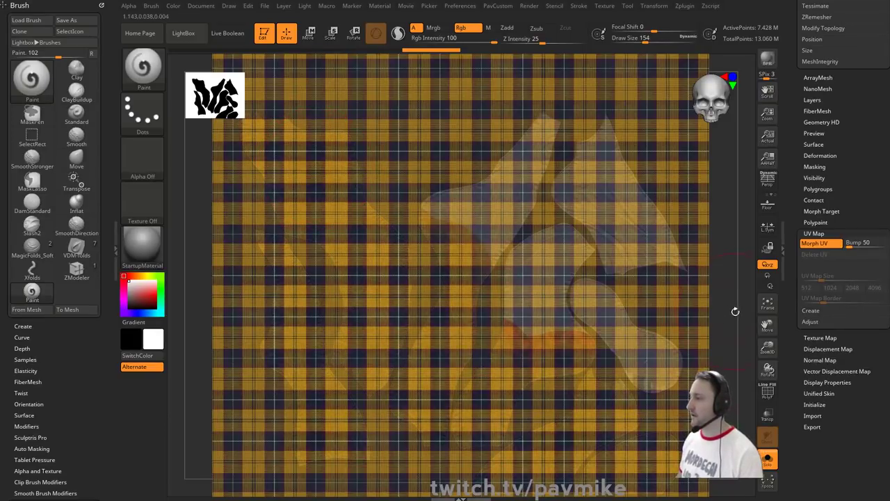
- Paint the plaid over the remaining flattened pieces and hide Spotlight
{"action": "mouse_move", "coordinate": [733, 313]}
{"action": "left_mouse_down", "text": "alt"}
{"action": "mouse_move", "coordinate": [731, 304]}
{"action": "mouse_move", "coordinate": [740, 305]}
{"action": "left_mouse_up", "text": "alt"}
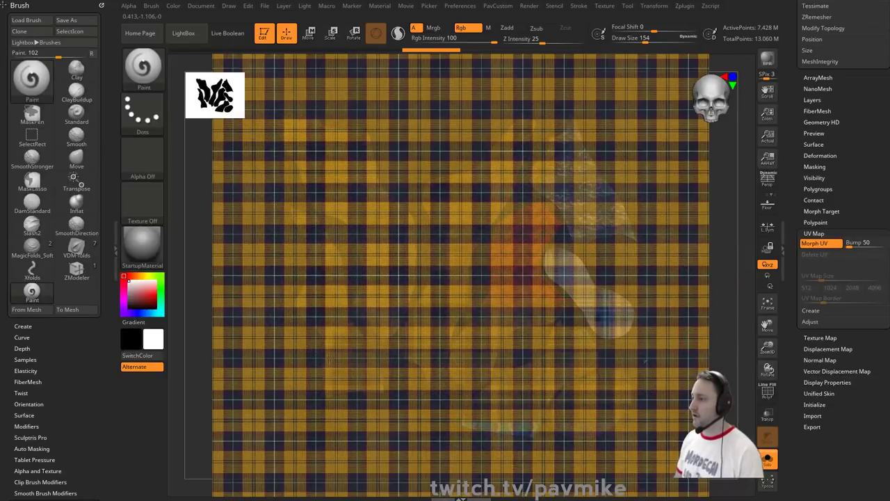
{"action": "mouse_move", "coordinate": [428, 477]}
{"action": "left_mouse_down"}
{"action": "mouse_move", "coordinate": [621, 410]}
{"action": "mouse_move", "coordinate": [556, 278]}
{"action": "mouse_move", "coordinate": [572, 128]}
{"action": "left_mouse_up"}
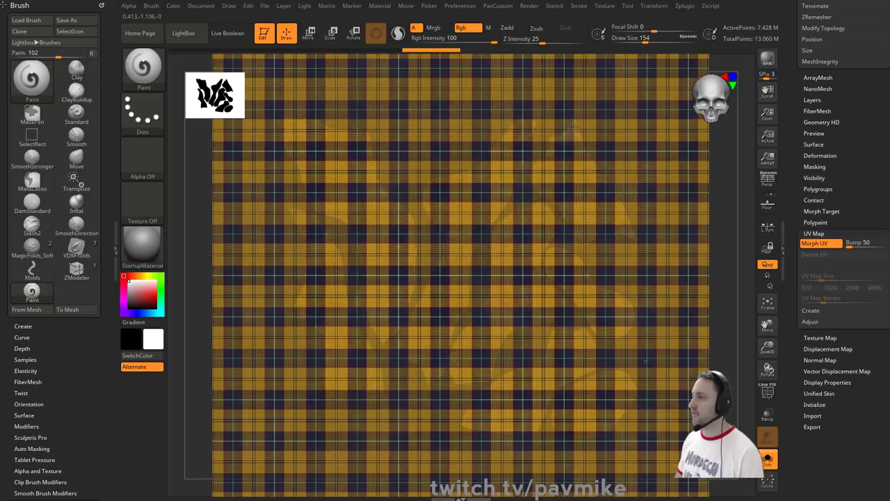
{"action": "left_click_drag", "start_coordinate": [411, 317], "coordinate": [417, 313]}
{"action": "key", "text": "shift+z"}
- Return to the Standard brush at draw size 41, check the plaid on the 3D garment and flatten it to UVs again
{"action": "key", "text": "b"}
{"action": "key", "text": "s"}
{"action": "key", "text": "t"}
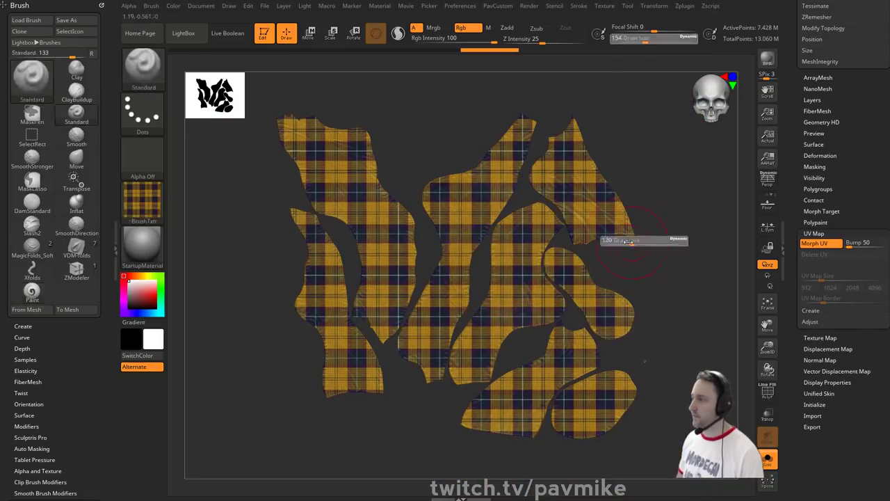
{"action": "left_click", "coordinate": [815, 245]}
{"action": "left_click_drag", "start_coordinate": [626, 228], "coordinate": [640, 248]}
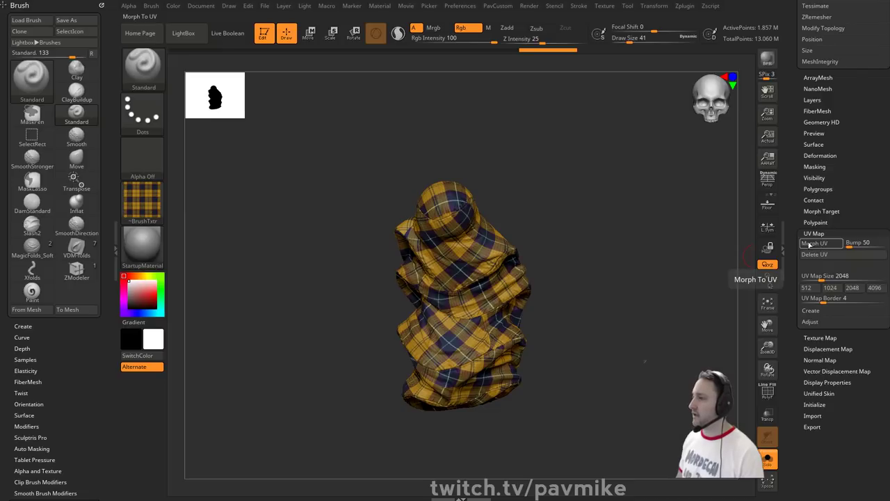
{"action": "key", "text": "u"}
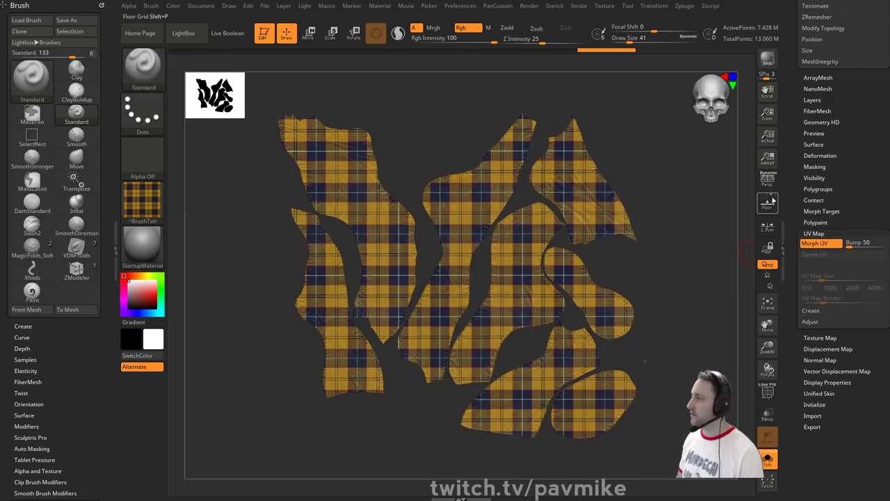
- Check the polygroups on the flattened pieces and set the Standard brush's Mask By Polygroups to 100
{"action": "key", "text": "shift+f"}
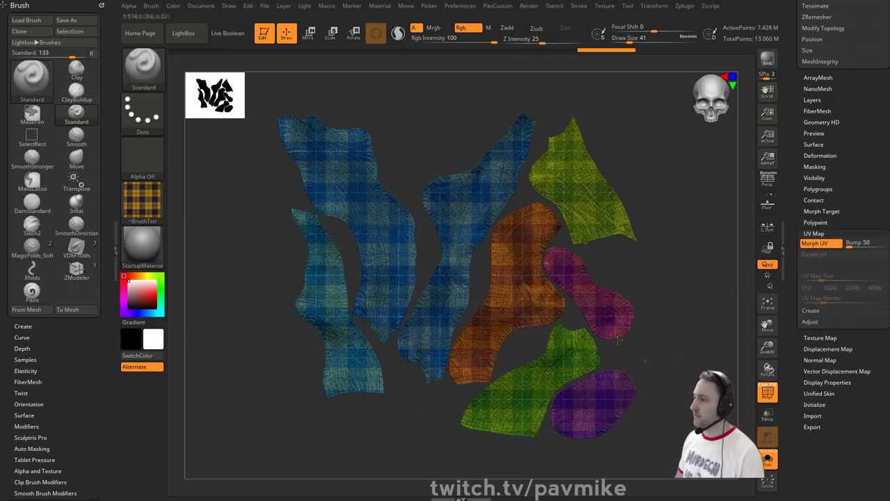
{"action": "key", "text": "shift+f"}
{"action": "scroll", "coordinate": [86, 312], "scroll_direction": "down", "scroll_amount": 5}
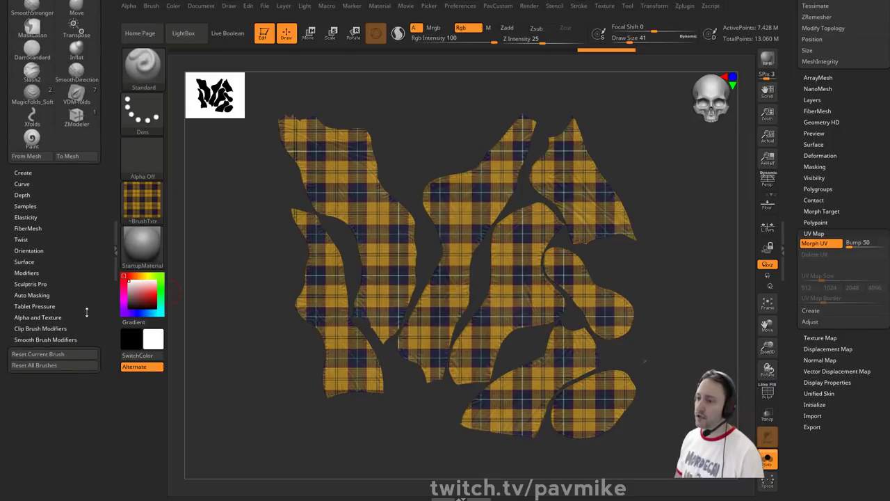
{"action": "key", "text": "shift"}
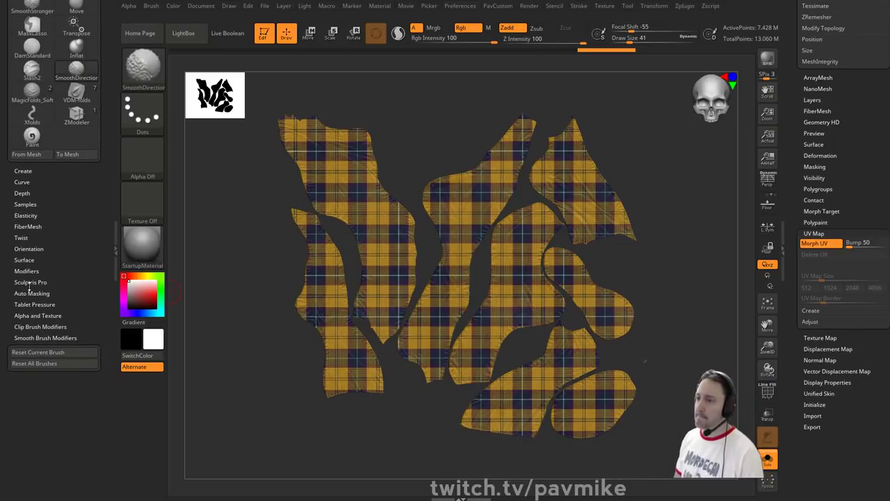
{"action": "left_click", "coordinate": [31, 293]}
{"action": "mouse_move", "coordinate": [73, 268]}
{"action": "left_mouse_down"}
{"action": "mouse_move", "coordinate": [73, 225]}
{"action": "mouse_move", "coordinate": [104, 263]}
{"action": "left_mouse_up"}
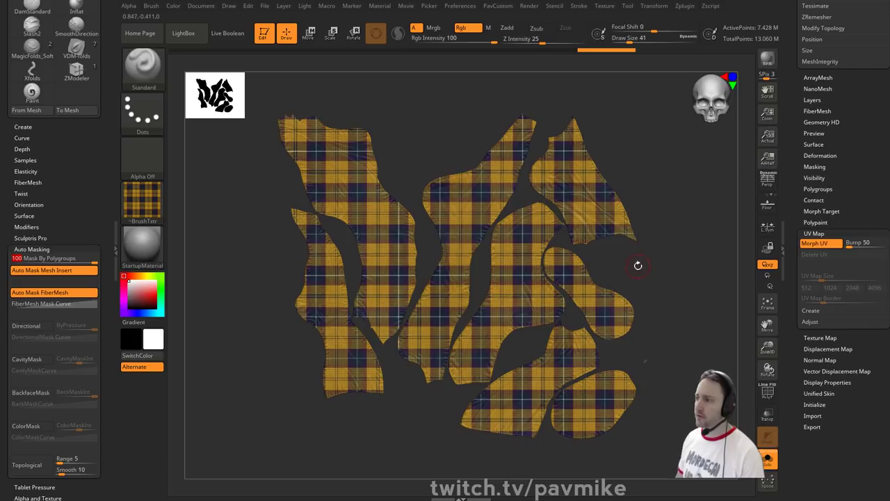
- Import the 60s_RGB.jpg fabric pattern as a texture and add it to Spotlight
{"action": "left_click", "coordinate": [604, 6]}
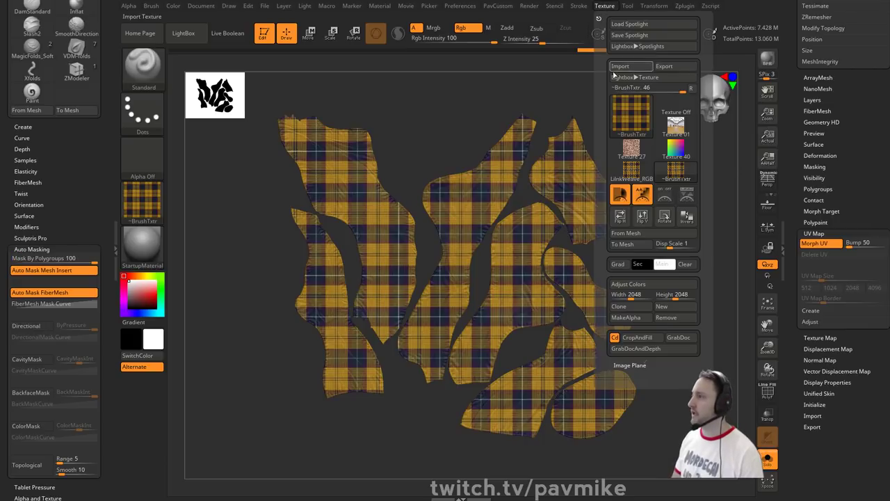
{"action": "left_click", "coordinate": [638, 124]}
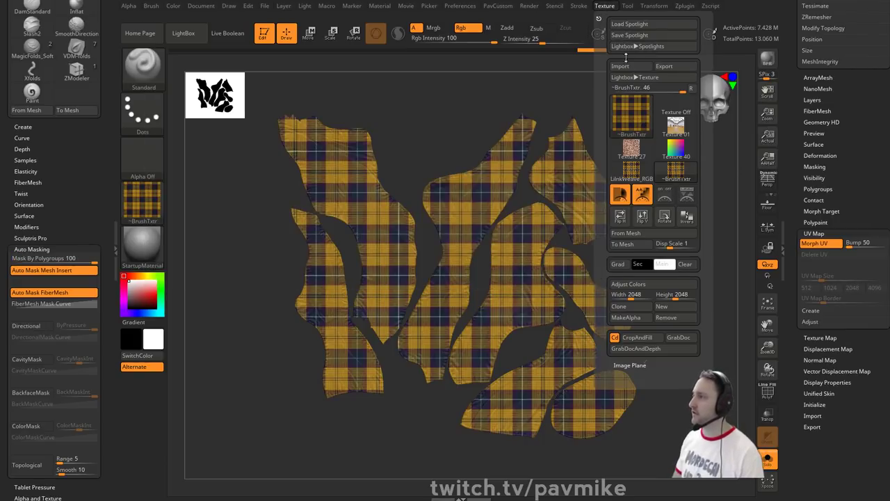
{"action": "left_click", "coordinate": [628, 66]}
{"action": "double_click", "coordinate": [309, 142]}
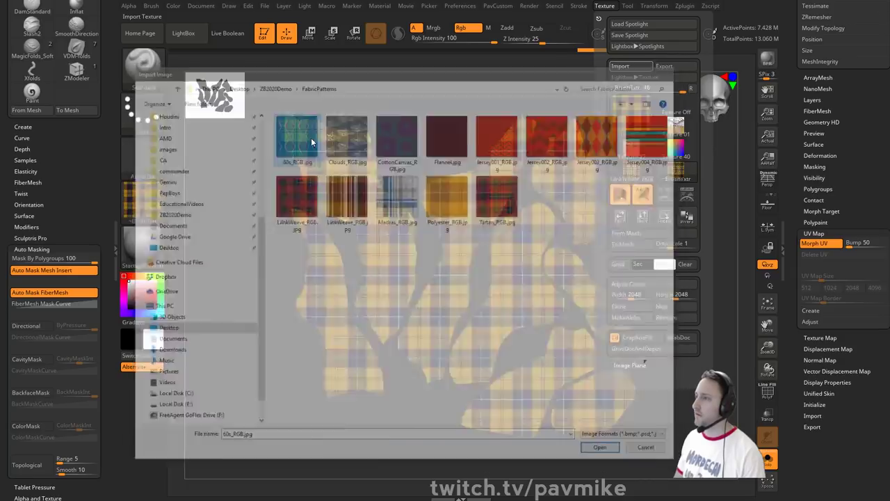
{"action": "left_click", "coordinate": [604, 7]}
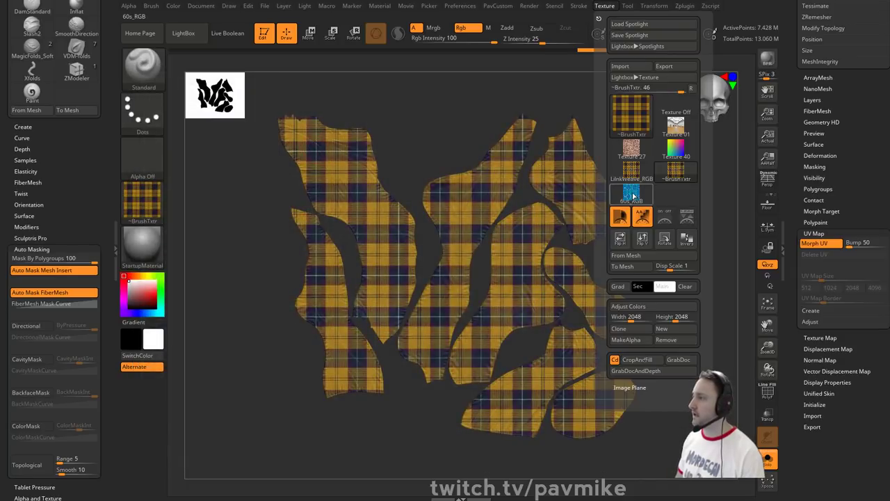
{"action": "left_click", "coordinate": [631, 193]}
{"action": "left_click", "coordinate": [688, 216]}
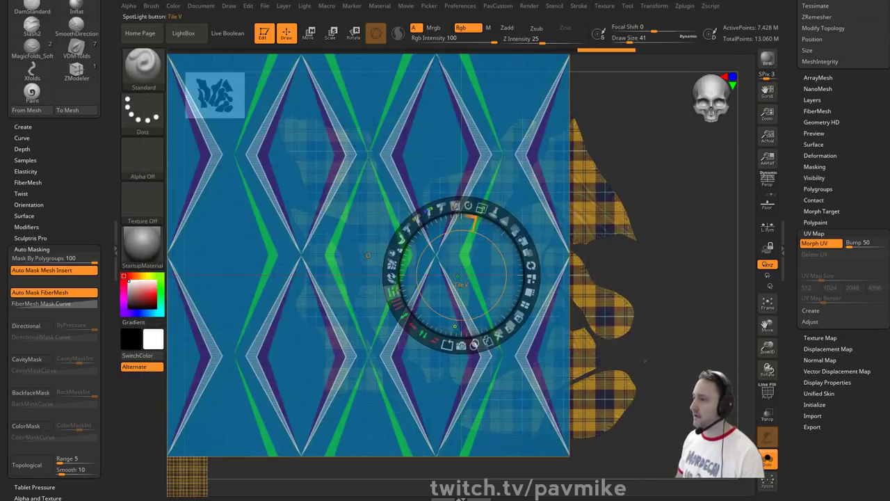
- Tile the blue diamond image more densely in Spotlight, position it over the flattened pieces and set the draw size to 158
{"action": "left_click_drag", "start_coordinate": [393, 291], "coordinate": [511, 317]}
{"action": "left_click_drag", "start_coordinate": [418, 159], "coordinate": [514, 185]}
{"action": "key", "text": "z"}
{"action": "key", "text": "s"}
{"action": "left_click_drag", "start_coordinate": [485, 225], "coordinate": [500, 232]}
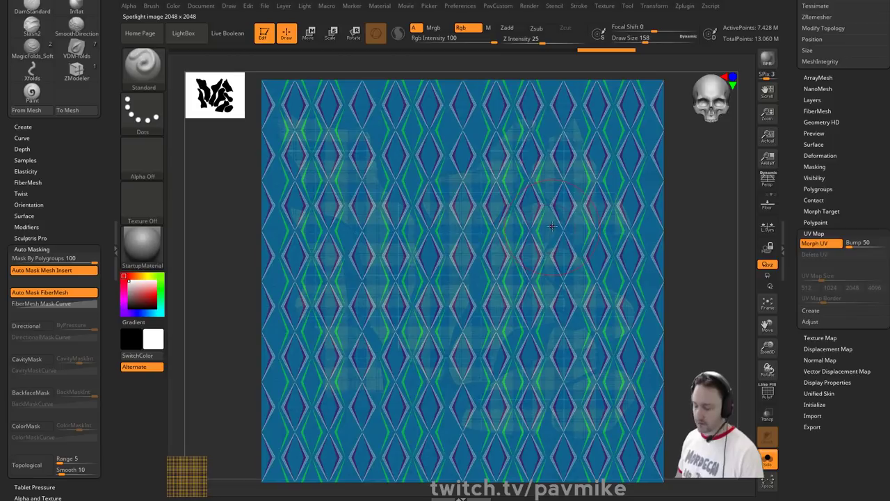
- Fade the Spotlight image so the flattened pieces show through and return to painting mode
{"action": "key", "text": "z"}
{"action": "left_click_drag", "start_coordinate": [568, 137], "coordinate": [529, 114]}
{"action": "key", "text": "z"}
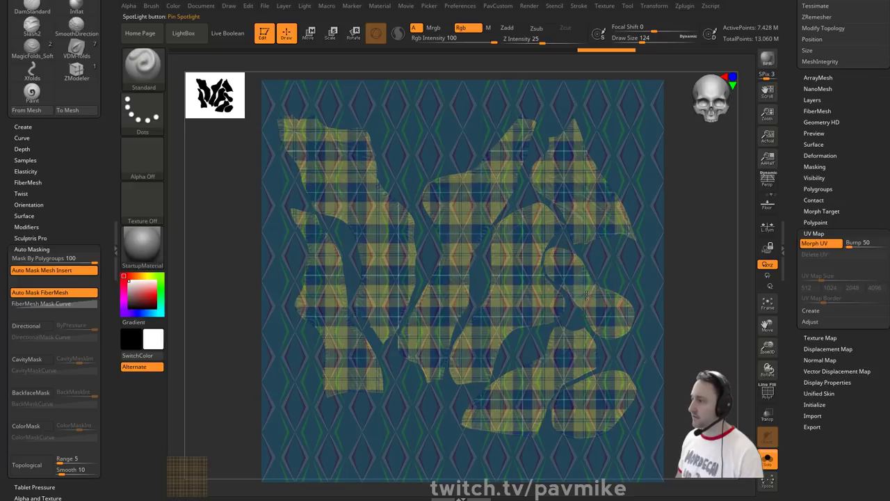
- Paint the blue diamond pattern onto four separate polygroup pieces and hide Spotlight
{"action": "left_click_drag", "start_coordinate": [569, 274], "coordinate": [599, 308]}
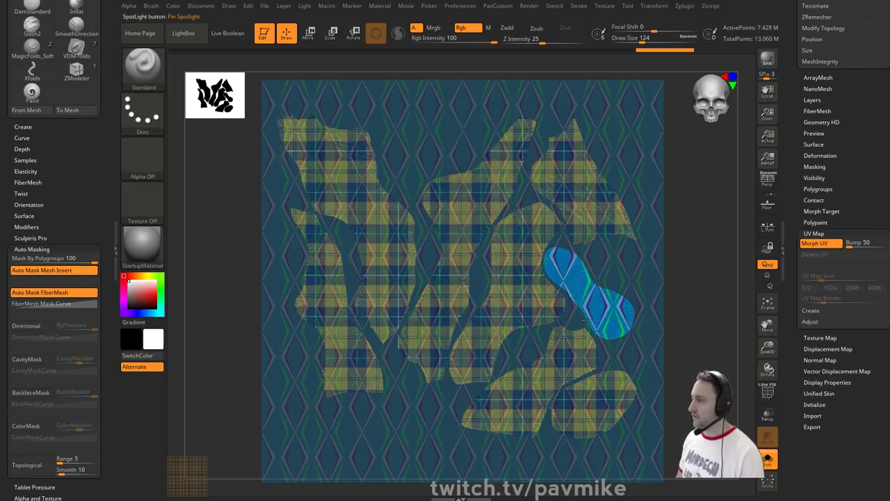
{"action": "mouse_move", "coordinate": [437, 299]}
{"action": "left_mouse_down"}
{"action": "mouse_move", "coordinate": [452, 247]}
{"action": "mouse_move", "coordinate": [506, 152]}
{"action": "left_mouse_up"}
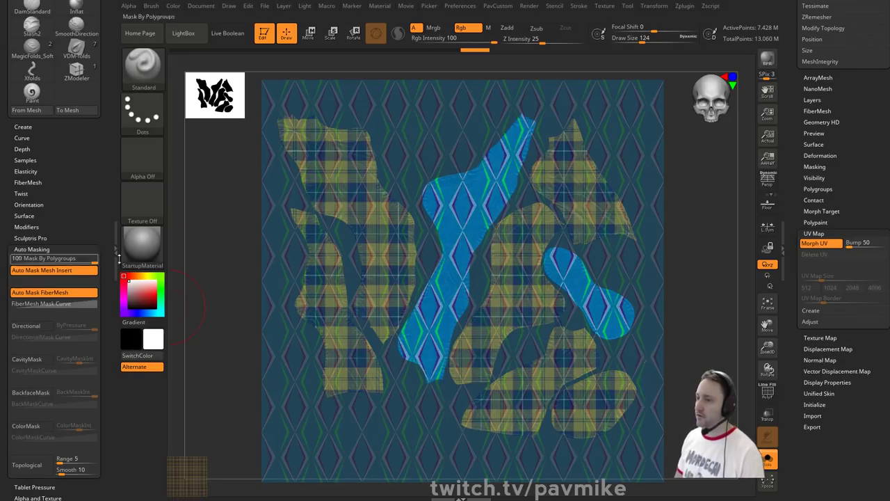
{"action": "left_click_drag", "start_coordinate": [313, 292], "coordinate": [309, 217]}
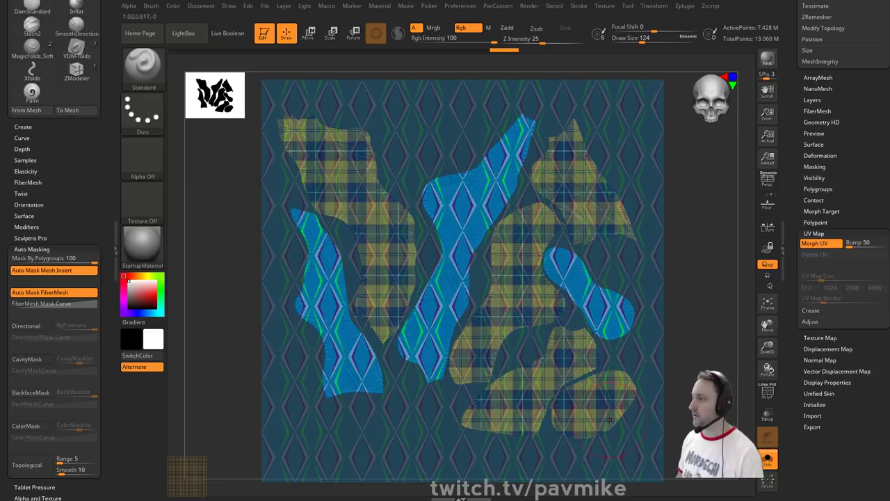
{"action": "left_click_drag", "start_coordinate": [610, 421], "coordinate": [557, 427]}
{"action": "key", "text": "shift+z"}
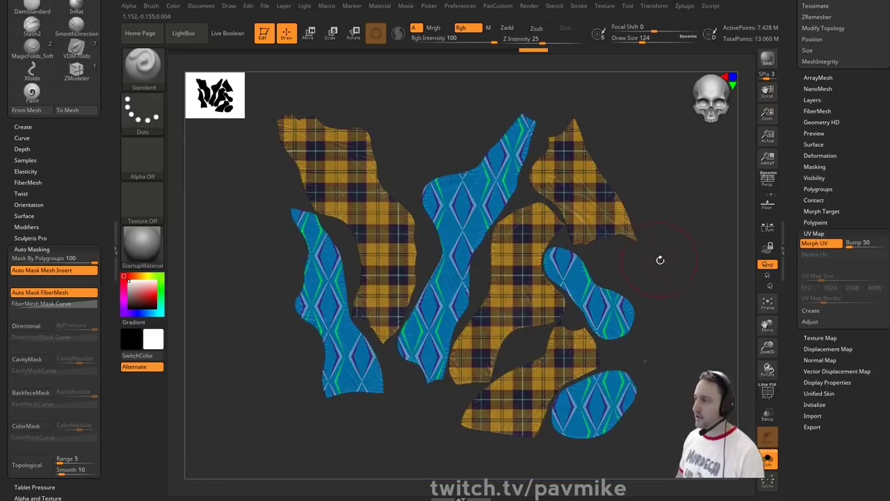
- Inspect the mixed fabric patterns on the 3D garment, then morph it back to its flat UV layout
{"action": "key", "text": "s"}
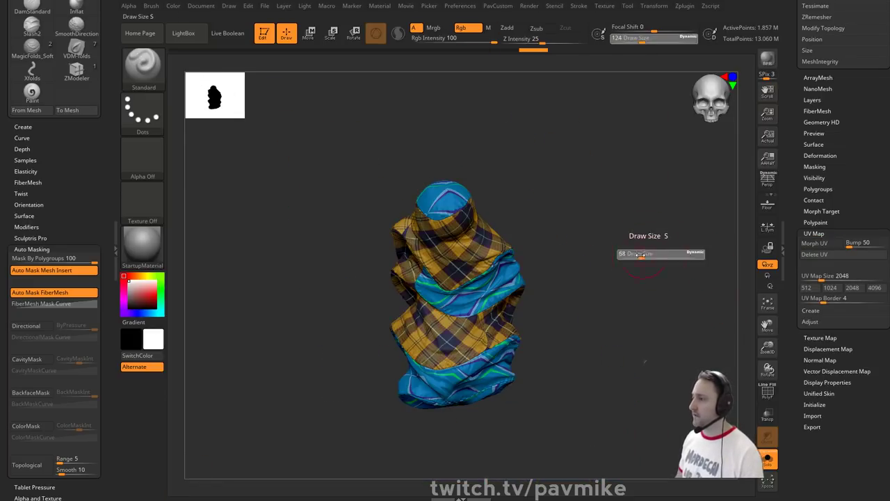
{"action": "mouse_move", "coordinate": [677, 257]}
{"action": "left_mouse_down"}
{"action": "mouse_move", "coordinate": [608, 260]}
{"action": "mouse_move", "coordinate": [672, 258]}
{"action": "mouse_move", "coordinate": [656, 262]}
{"action": "mouse_move", "coordinate": [661, 274]}
{"action": "mouse_move", "coordinate": [594, 258]}
{"action": "left_mouse_up"}
{"action": "key", "text": "s"}
{"action": "left_click", "coordinate": [650, 259]}
{"action": "key", "text": "s"}
{"action": "left_click", "coordinate": [659, 265]}
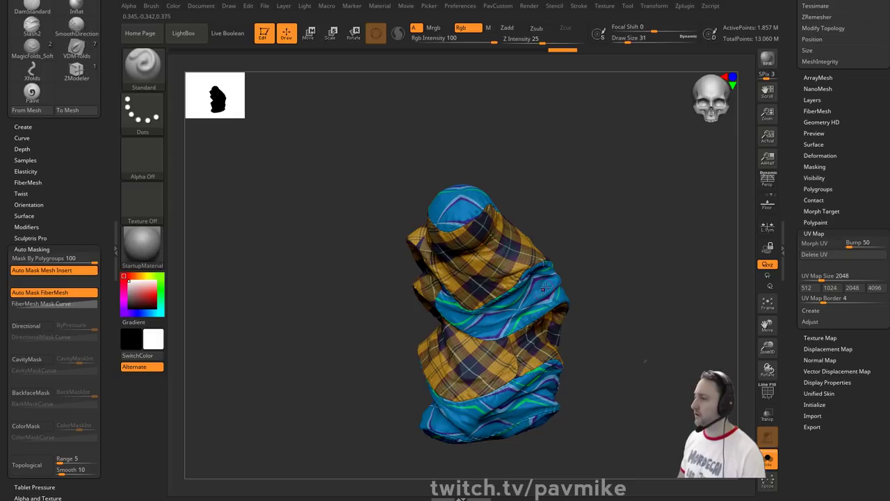
{"action": "left_click", "coordinate": [813, 242]}
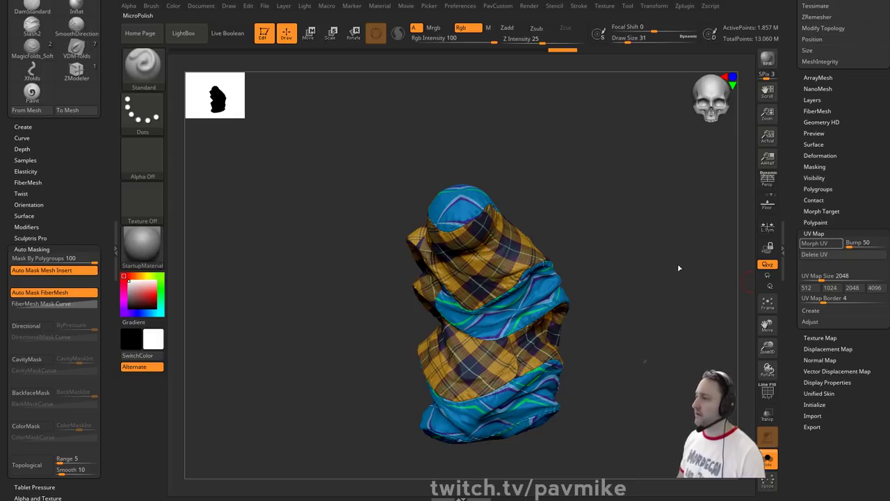
{"action": "left_click_drag", "start_coordinate": [696, 270], "coordinate": [708, 249], "text": "shift"}
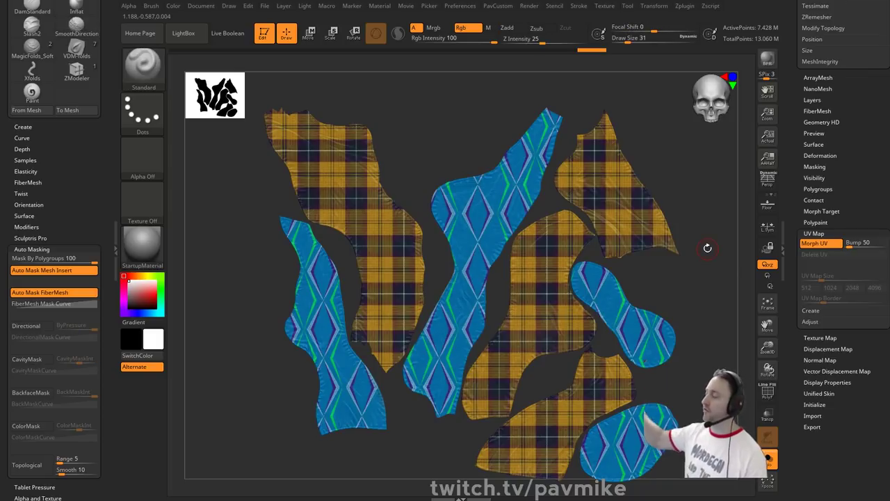
- Mark the all-plaid state in the undo history as the recall source and return to the latest painted state
{"action": "key", "text": "ctrl+z"}
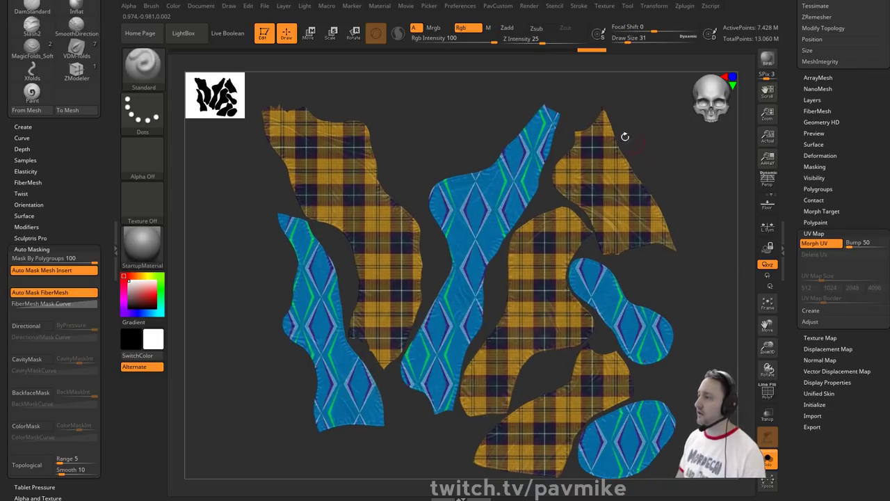
{"action": "left_click_drag", "start_coordinate": [575, 51], "coordinate": [397, 56]}
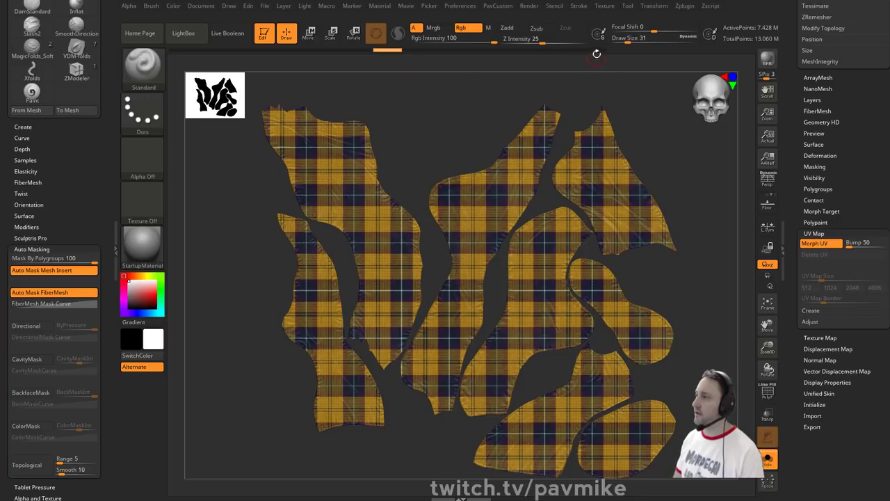
{"action": "left_click", "coordinate": [597, 56]}
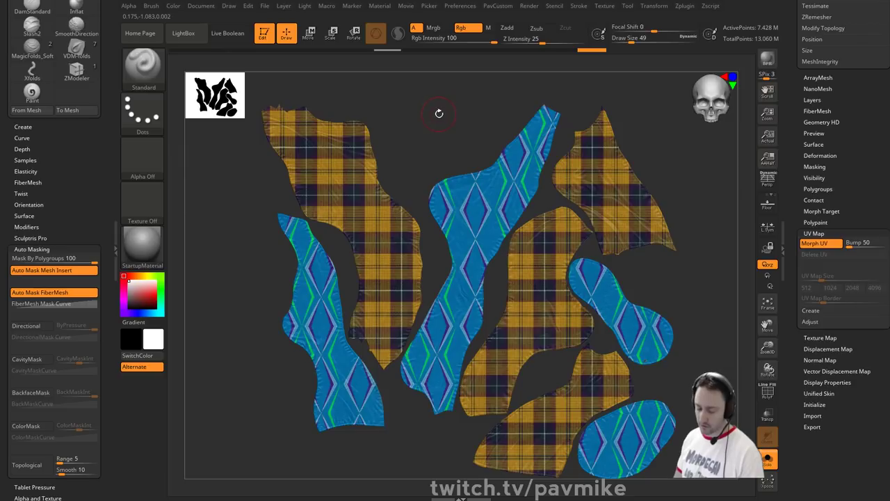
- Use the HistoryRecall brush with Zsub off, Rgb intensity 100 and draw size 41 to restore plaid on the central diamond-patterned piece
{"action": "key", "text": "b"}
{"action": "key", "text": "h"}
{"action": "key", "text": "r"}
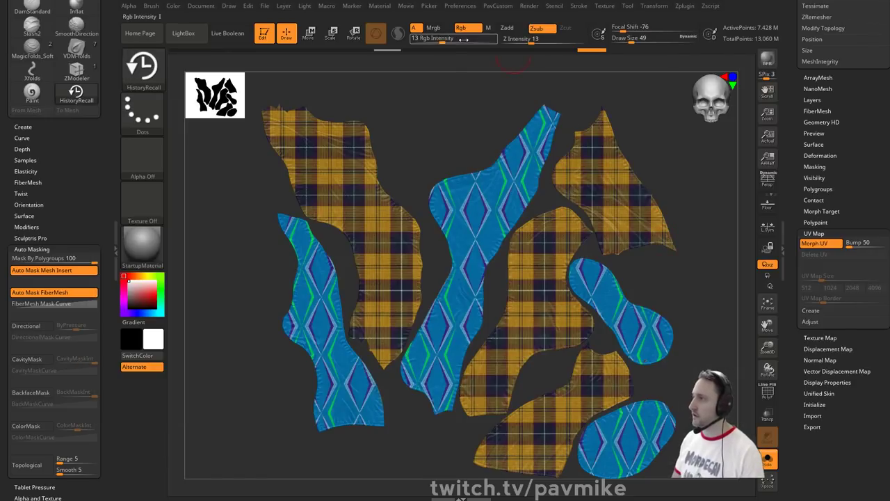
{"action": "left_click", "coordinate": [539, 29]}
{"action": "key", "text": "s"}
{"action": "mouse_move", "coordinate": [512, 205]}
{"action": "left_mouse_down"}
{"action": "mouse_move", "coordinate": [550, 122]}
{"action": "mouse_move", "coordinate": [480, 184]}
{"action": "mouse_move", "coordinate": [444, 201]}
{"action": "mouse_move", "coordinate": [447, 233]}
{"action": "mouse_move", "coordinate": [498, 222]}
{"action": "mouse_move", "coordinate": [473, 282]}
{"action": "mouse_move", "coordinate": [407, 379]}
{"action": "mouse_move", "coordinate": [443, 341]}
{"action": "mouse_move", "coordinate": [436, 422]}
{"action": "mouse_move", "coordinate": [457, 341]}
{"action": "left_mouse_up"}
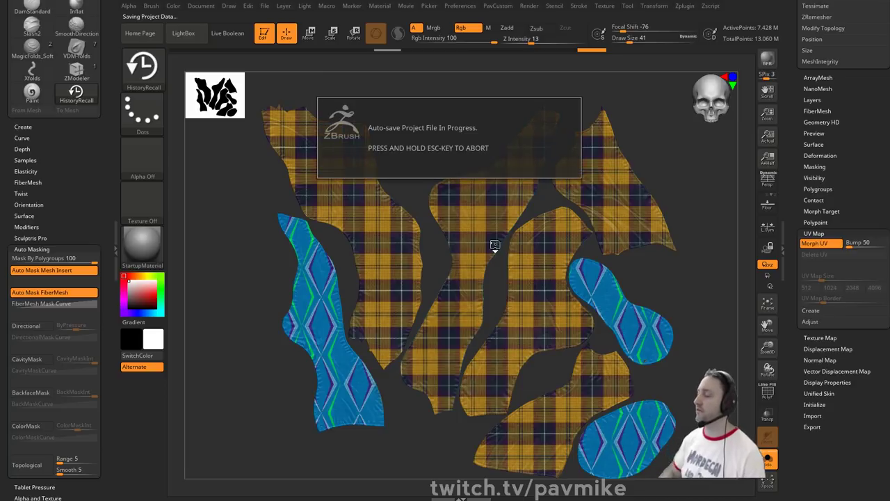
- Morph the garment from its flat UV layout back to 3D and check the processor performance in Task Manager
{"action": "left_click", "coordinate": [815, 243]}
{"action": "left_click_drag", "start_coordinate": [656, 282], "coordinate": [674, 265]}
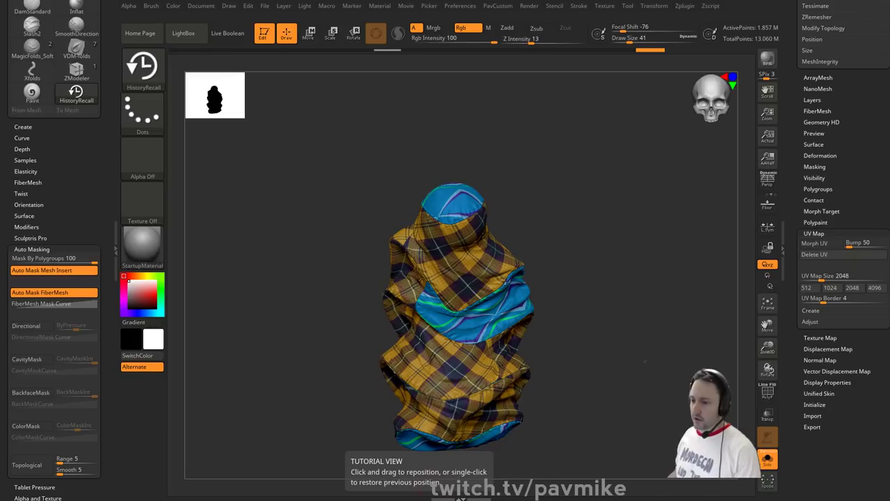
{"action": "key", "text": "ctrl+shift+Escape"}
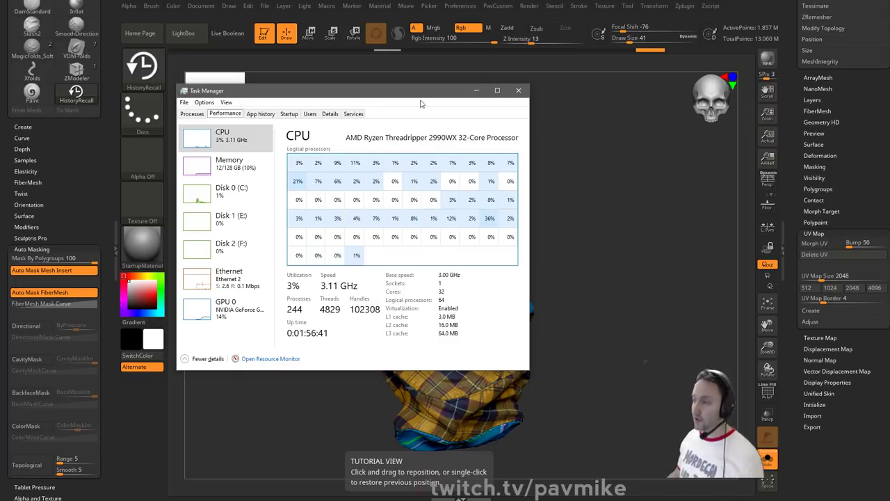
{"action": "left_click", "coordinate": [519, 90]}
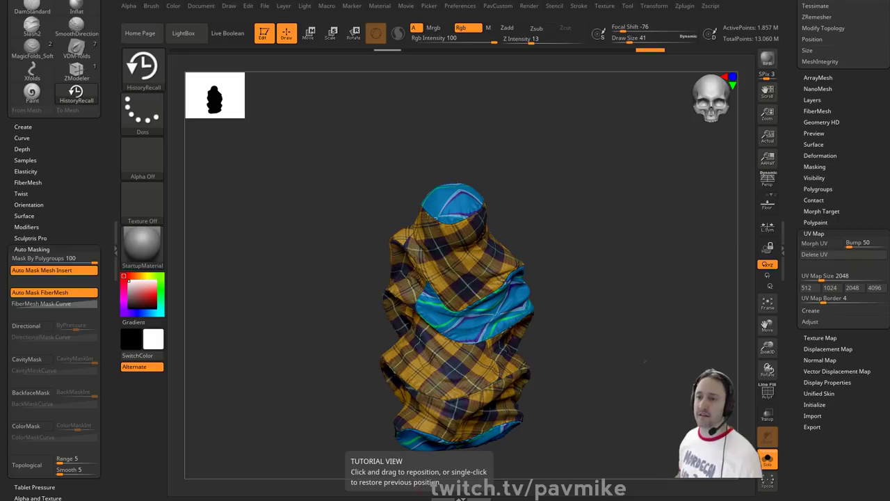
- Show the Spotlight diamond pattern over the 3D garment, hide the Spotlight dial and set the draw size to 77
{"action": "left_click_drag", "start_coordinate": [612, 185], "coordinate": [573, 181]}
{"action": "key", "text": "shift+z"}
{"action": "key", "text": "shift+z"}
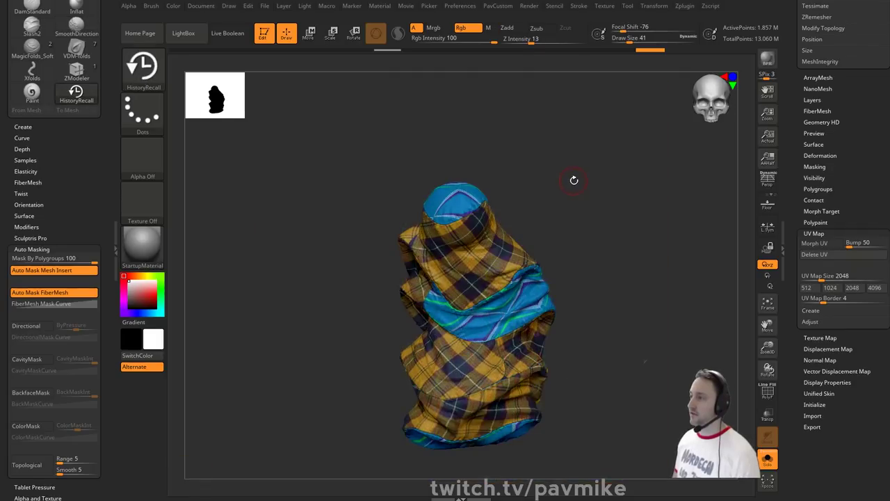
{"action": "key", "text": "shift+z"}
{"action": "key", "text": "z"}
{"action": "key", "text": "z"}
{"action": "key", "text": "z"}
{"action": "key", "text": "z"}
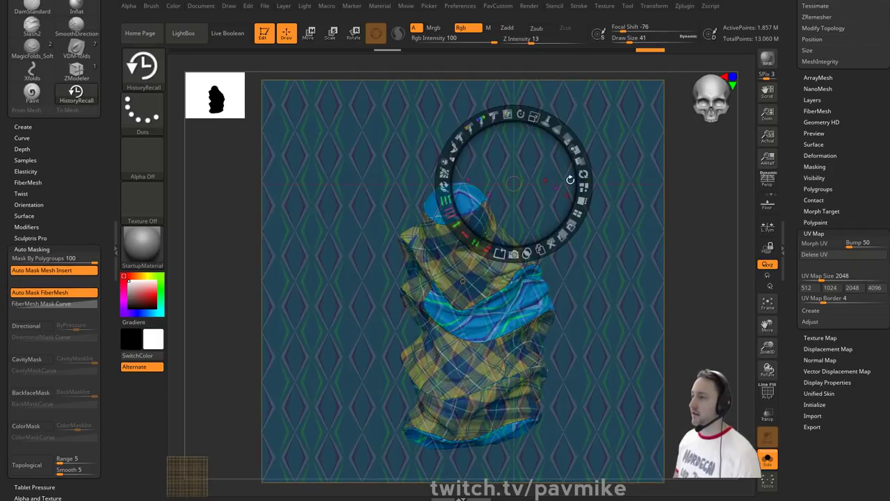
{"action": "key", "text": "z"}
{"action": "key", "text": "s"}
{"action": "left_click_drag", "start_coordinate": [483, 246], "coordinate": [489, 247]}
{"action": "mouse_move", "coordinate": [543, 201]}
{"action": "left_mouse_down"}
{"action": "mouse_move", "coordinate": [471, 201]}
{"action": "mouse_move", "coordinate": [538, 203]}
{"action": "mouse_move", "coordinate": [539, 222]}
{"action": "mouse_move", "coordinate": [534, 202]}
{"action": "mouse_move", "coordinate": [570, 224]}
{"action": "left_mouse_up"}
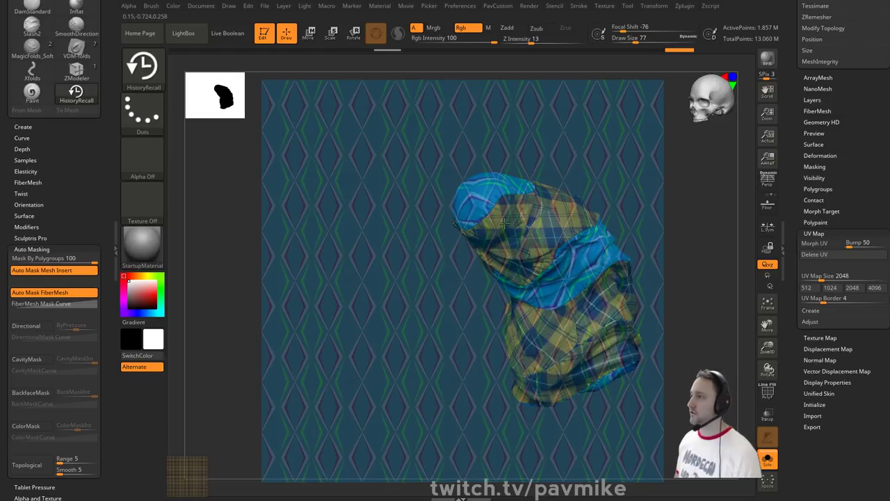
{"action": "key", "text": "shift+z"}
{"action": "key", "text": "shift+z"}
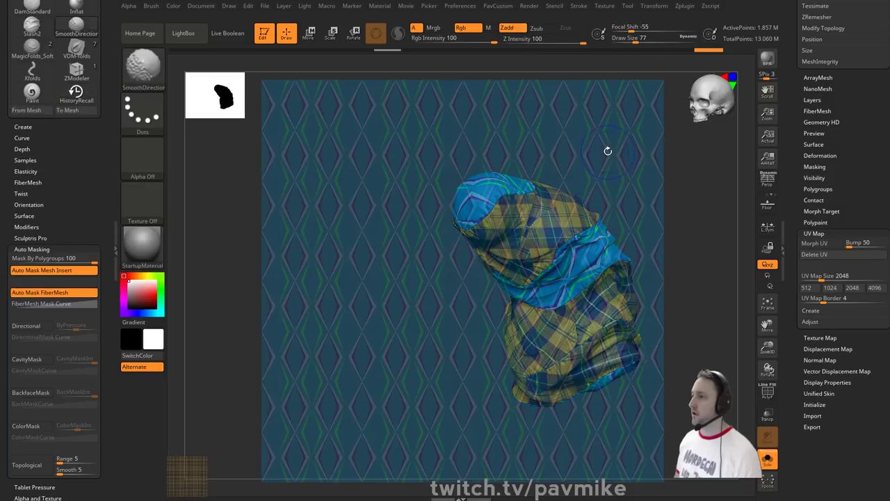
- Paint the blue diamond pattern across the garment's upper front and side with the Standard brush and hide Spotlight
{"action": "key", "text": "b"}
{"action": "key", "text": "s"}
{"action": "key", "text": "t"}
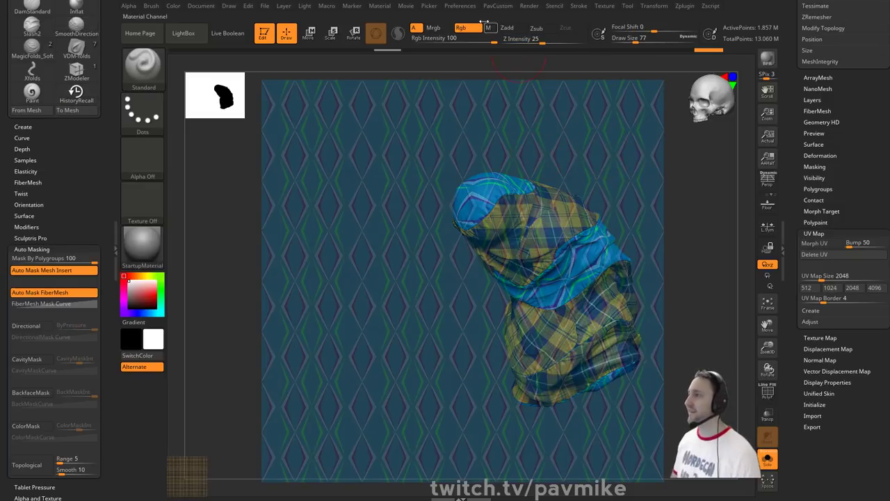
{"action": "mouse_move", "coordinate": [514, 198]}
{"action": "left_mouse_down"}
{"action": "mouse_move", "coordinate": [487, 233]}
{"action": "mouse_move", "coordinate": [563, 229]}
{"action": "mouse_move", "coordinate": [535, 278]}
{"action": "left_mouse_up"}
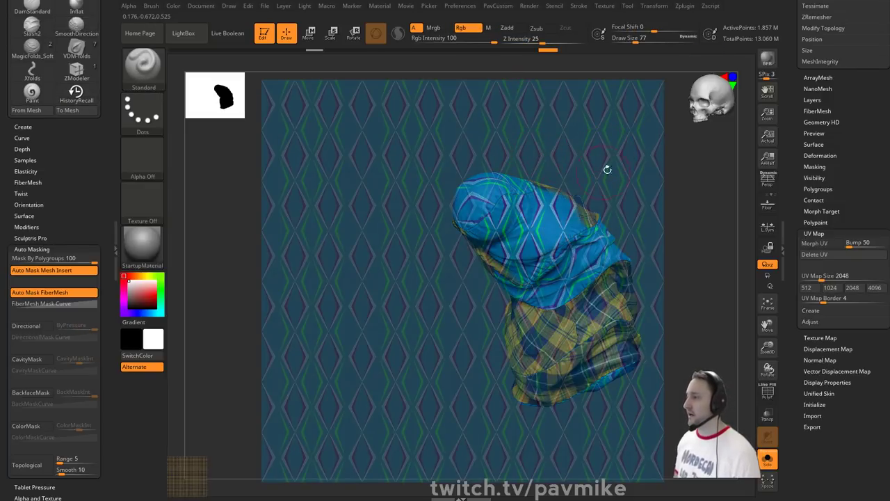
{"action": "left_click_drag", "start_coordinate": [607, 169], "coordinate": [499, 221]}
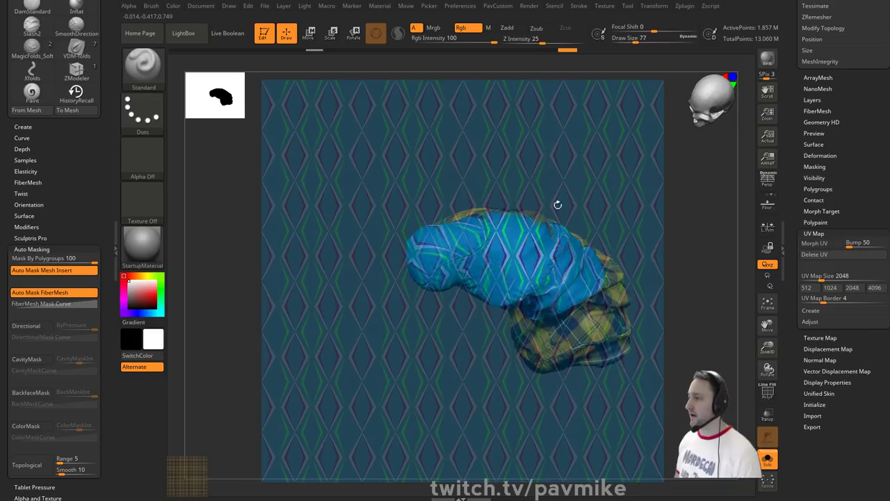
{"action": "left_click_drag", "start_coordinate": [558, 204], "coordinate": [549, 327]}
{"action": "left_click_drag", "start_coordinate": [482, 262], "coordinate": [576, 259]}
{"action": "key", "text": "shift+z"}
- Morph the garment to its UV layout, cover the rest of the partly painted upper-left piece with the diamond pattern, and hide Spotlight
{"action": "mouse_move", "coordinate": [645, 292]}
{"action": "left_mouse_down"}
{"action": "mouse_move", "coordinate": [656, 266]}
{"action": "mouse_move", "coordinate": [619, 233]}
{"action": "mouse_move", "coordinate": [668, 240]}
{"action": "left_mouse_up"}
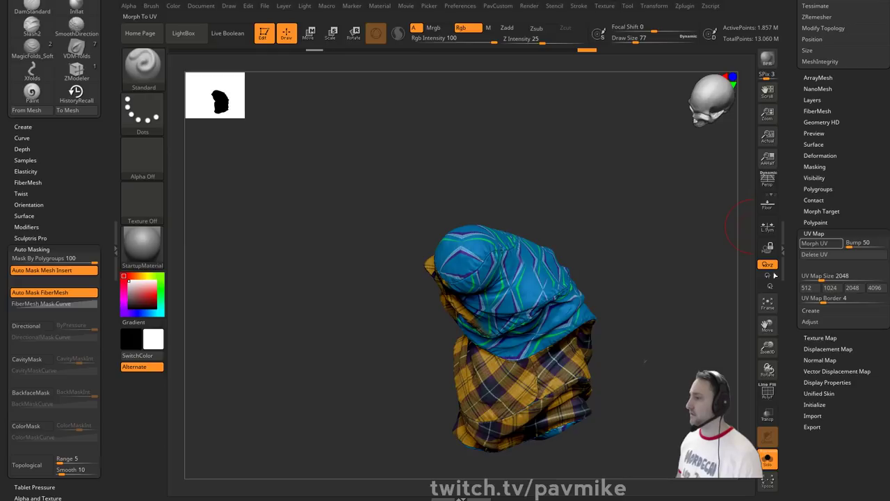
{"action": "mouse_move", "coordinate": [698, 275]}
{"action": "left_mouse_down", "text": "alt"}
{"action": "mouse_move", "coordinate": [691, 238]}
{"action": "mouse_move", "coordinate": [704, 265]}
{"action": "left_mouse_up", "text": "alt"}
{"action": "key", "text": "shift+z"}
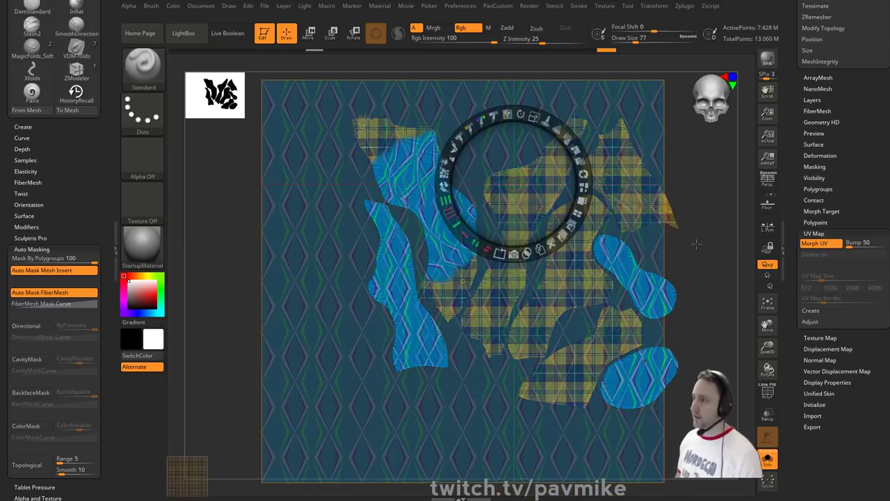
{"action": "key", "text": "z"}
{"action": "mouse_move", "coordinate": [434, 249]}
{"action": "left_mouse_down"}
{"action": "mouse_move", "coordinate": [443, 287]}
{"action": "mouse_move", "coordinate": [459, 278]}
{"action": "mouse_move", "coordinate": [407, 196]}
{"action": "mouse_move", "coordinate": [395, 109]}
{"action": "left_mouse_up"}
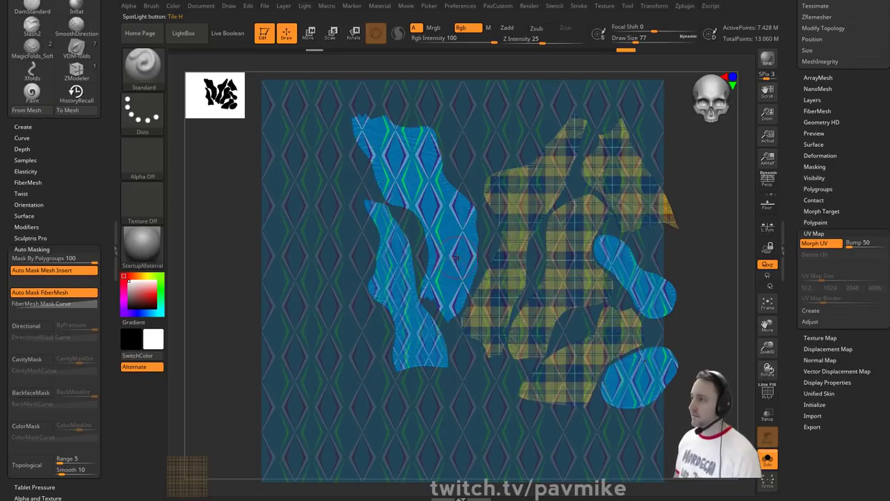
{"action": "key", "text": "shift+z"}
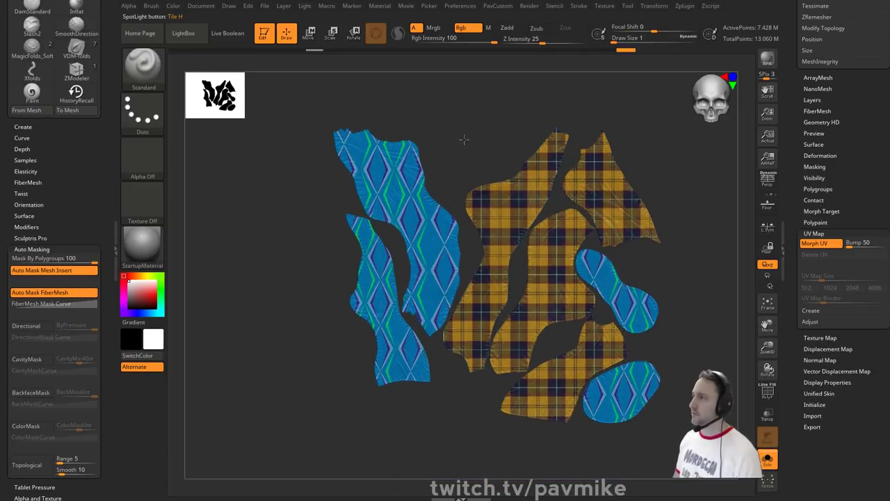
- Turn off Rgb painting and set up the DamStandard brush with Zsub for carving the flattened pieces
{"action": "left_click_drag", "start_coordinate": [464, 139], "coordinate": [481, 158], "text": "alt"}
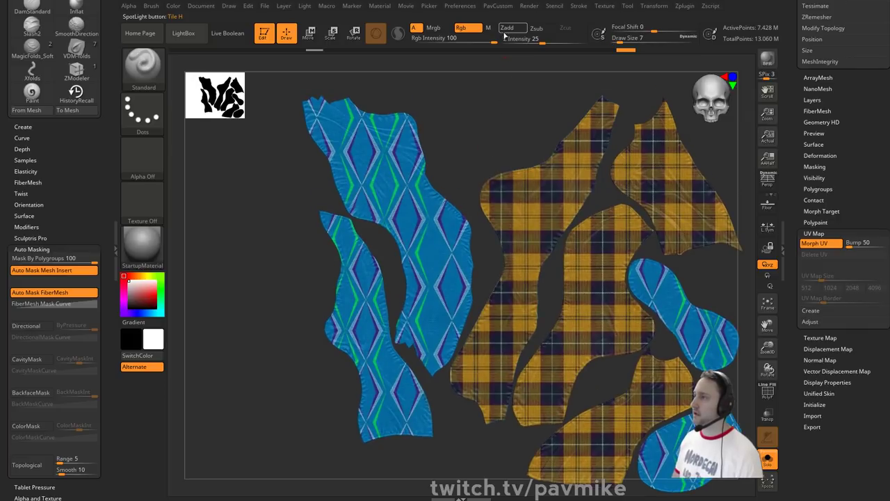
{"action": "left_click", "coordinate": [507, 31]}
{"action": "left_click", "coordinate": [475, 30]}
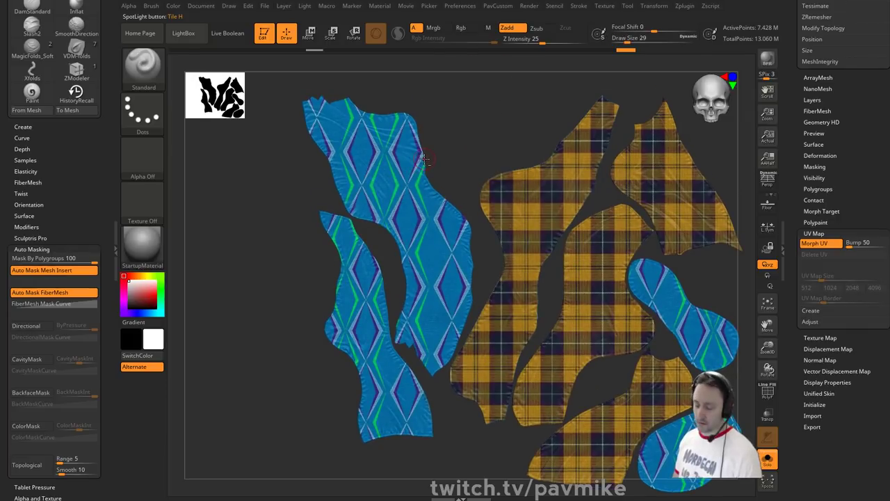
{"action": "key", "text": "b"}
{"action": "key", "text": "d"}
{"action": "key", "text": "s"}
{"action": "left_click", "coordinate": [515, 29]}
{"action": "left_click", "coordinate": [539, 29]}
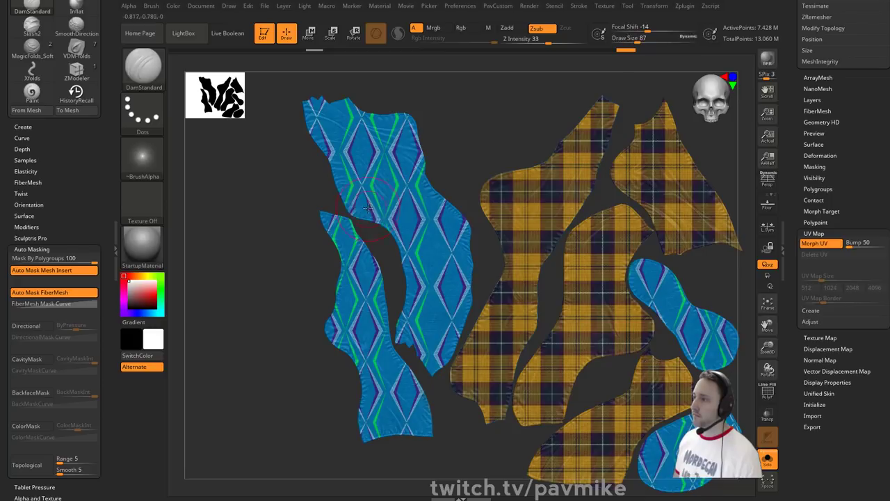
- Try carving a DamStandard crease across the upper-left diamond piece at draw size 51 and undo it
{"action": "key", "text": "s"}
{"action": "left_click_drag", "start_coordinate": [363, 206], "coordinate": [367, 207]}
{"action": "left_click_drag", "start_coordinate": [334, 180], "coordinate": [427, 167]}
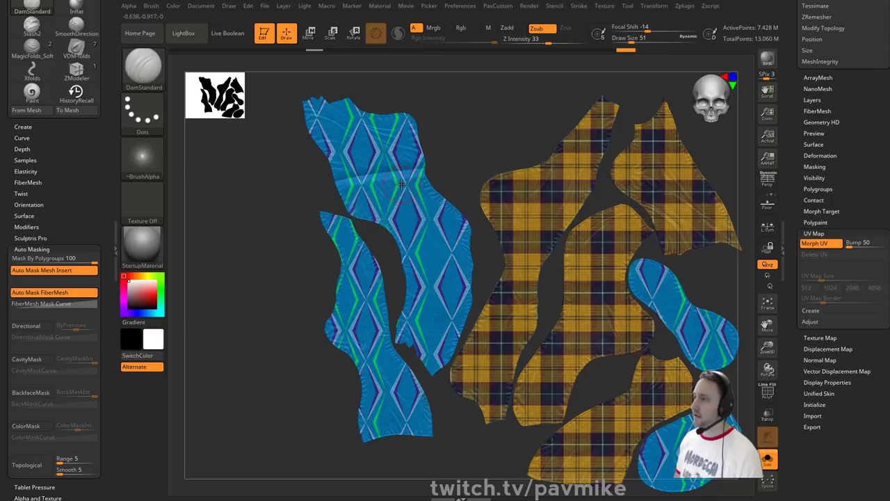
{"action": "key", "text": "ctrl+z"}
- Carve narrow creases across the upper-left diamond piece with DamStandard at draw size 22
{"action": "key", "text": "["}
{"action": "left_click_drag", "start_coordinate": [337, 184], "coordinate": [435, 162]}
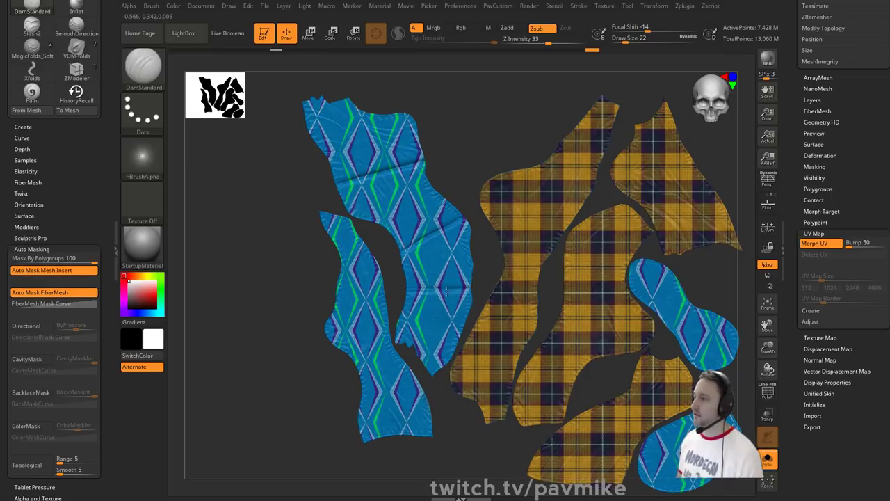
{"action": "key", "text": "shift+z"}
{"action": "key", "text": "shift+z"}
- Morph the garment back to 3D and inspect the carved creases from several sides
{"action": "left_click", "coordinate": [819, 244]}
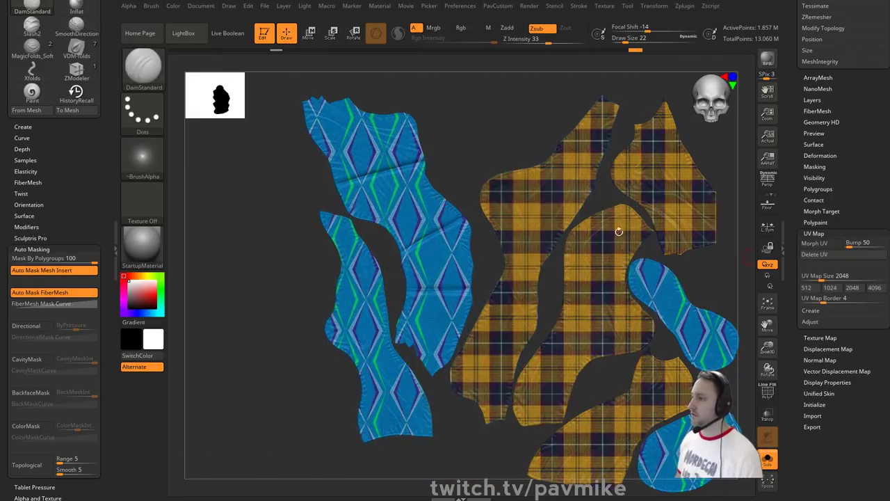
{"action": "left_click_drag", "start_coordinate": [653, 234], "coordinate": [622, 274]}
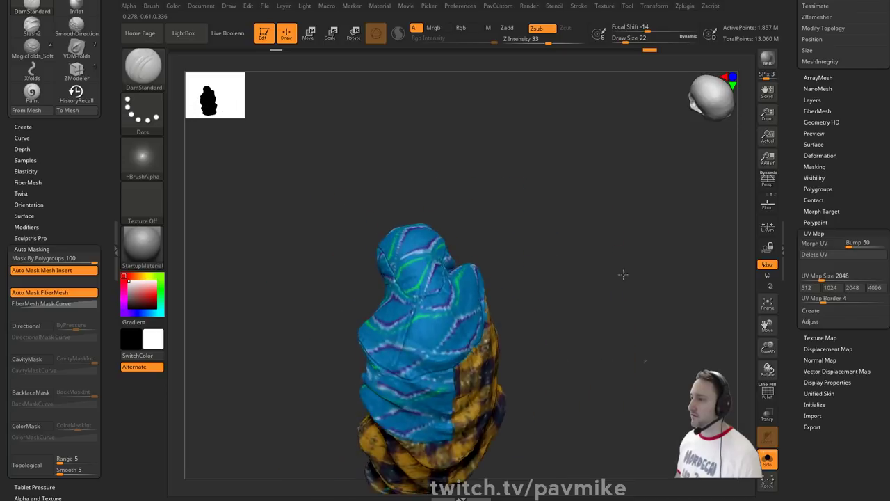
{"action": "left_click_drag", "start_coordinate": [589, 317], "coordinate": [518, 280]}
{"action": "left_click_drag", "start_coordinate": [518, 279], "coordinate": [695, 284], "text": "alt"}
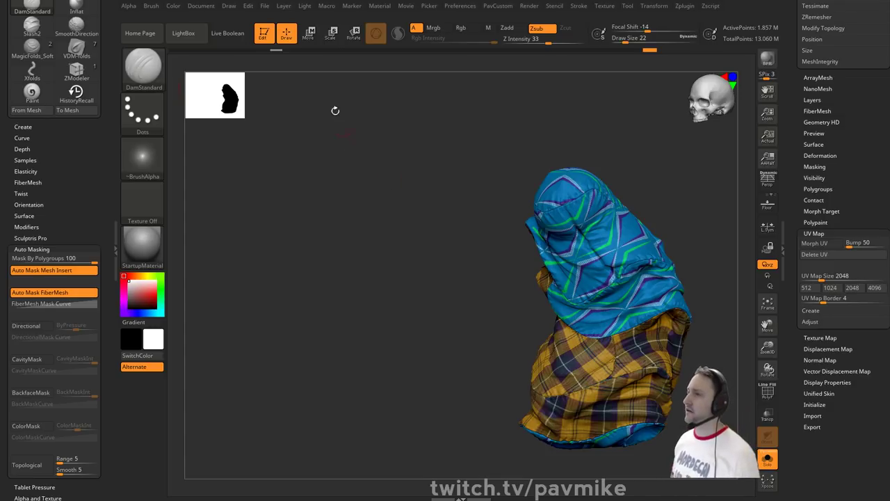
- Leave Edit mode, clear the garment from the canvas and bring up the top of the Tool palette
{"action": "left_click", "coordinate": [264, 33]}
{"action": "key", "text": "ctrl+n"}
{"action": "left_click_drag", "start_coordinate": [804, 162], "coordinate": [799, 390]}
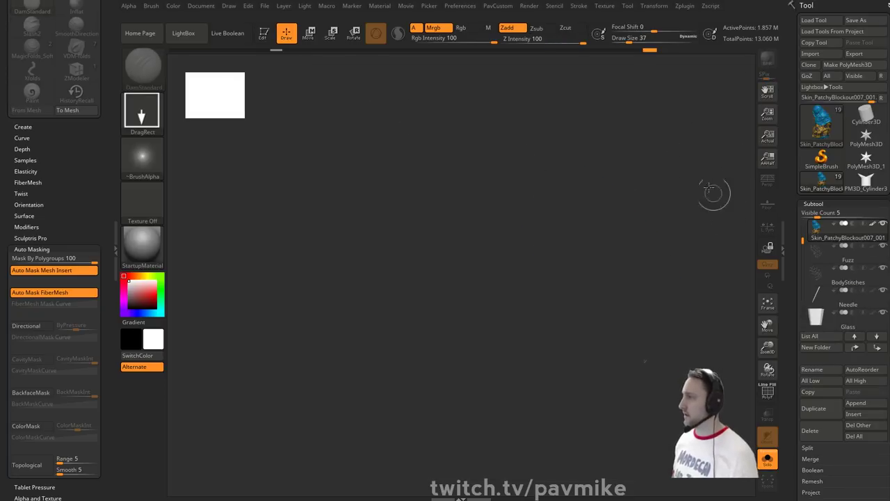
{"action": "key", "text": "comma"}
{"action": "key", "text": "comma"}
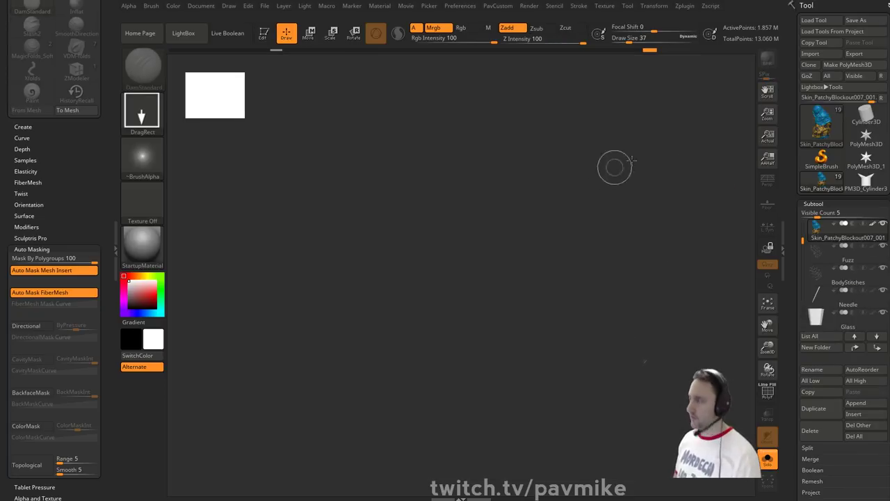
- Load the tools of a demo head project from the ZProjects folder of ZBrush 2020 Beta 5
{"action": "left_click", "coordinate": [828, 32]}
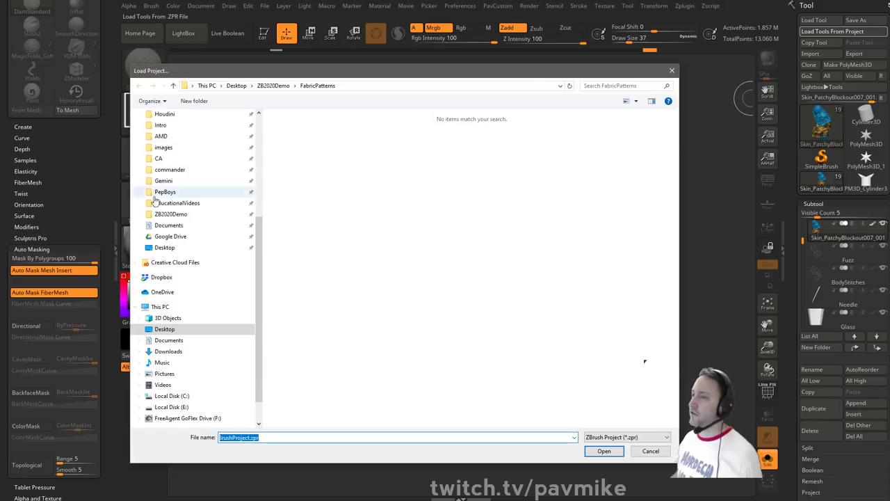
{"action": "scroll", "coordinate": [181, 202], "scroll_direction": "up", "scroll_amount": 3}
{"action": "left_click", "coordinate": [178, 181]}
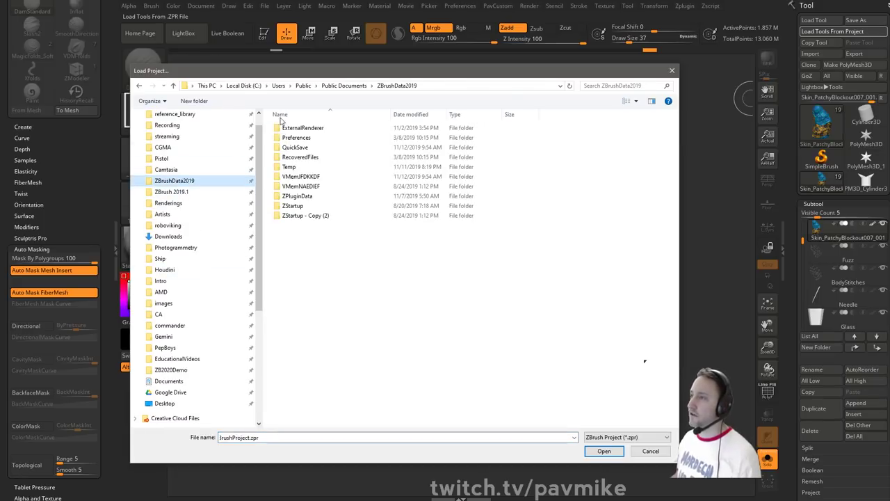
{"action": "left_click", "coordinate": [194, 194]}
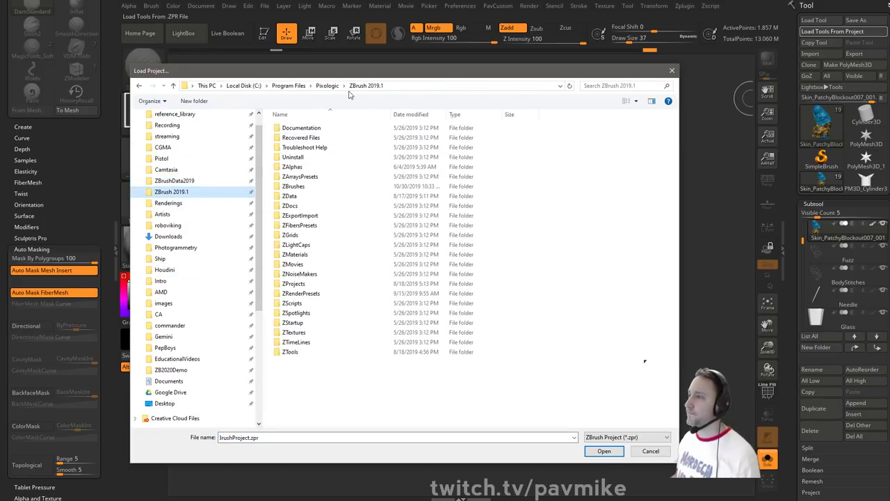
{"action": "left_click", "coordinate": [333, 88]}
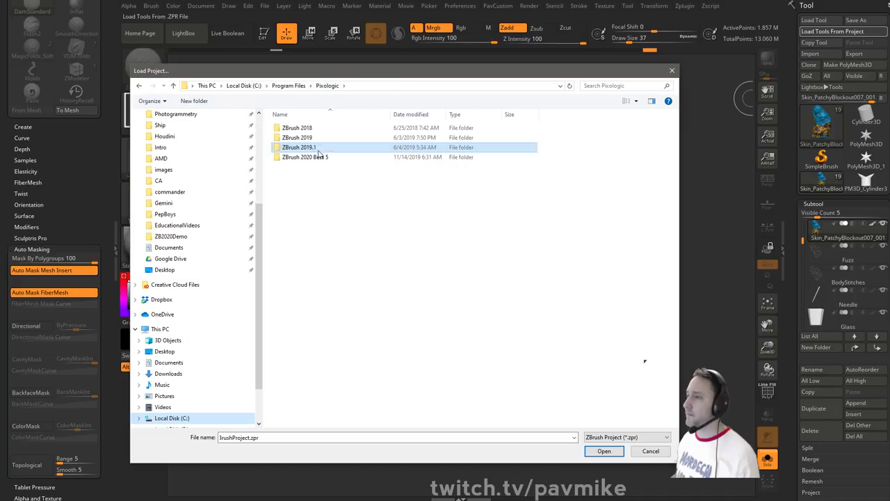
{"action": "double_click", "coordinate": [306, 156]}
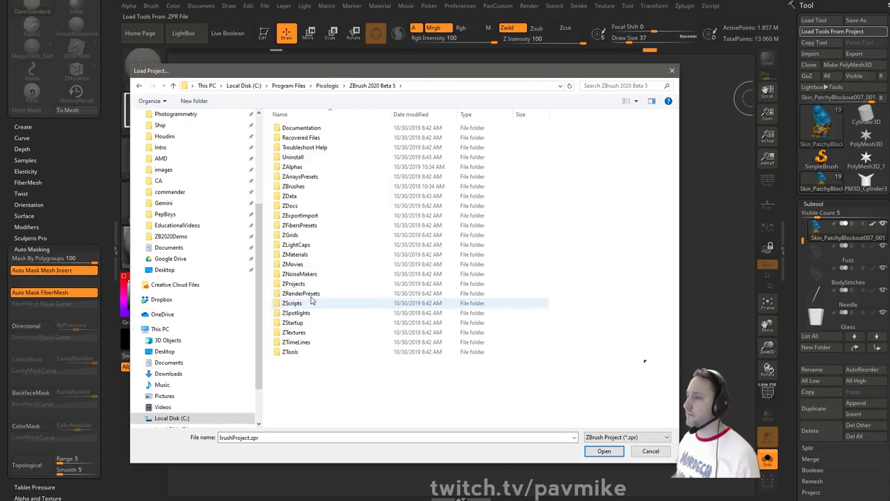
{"action": "double_click", "coordinate": [305, 284]}
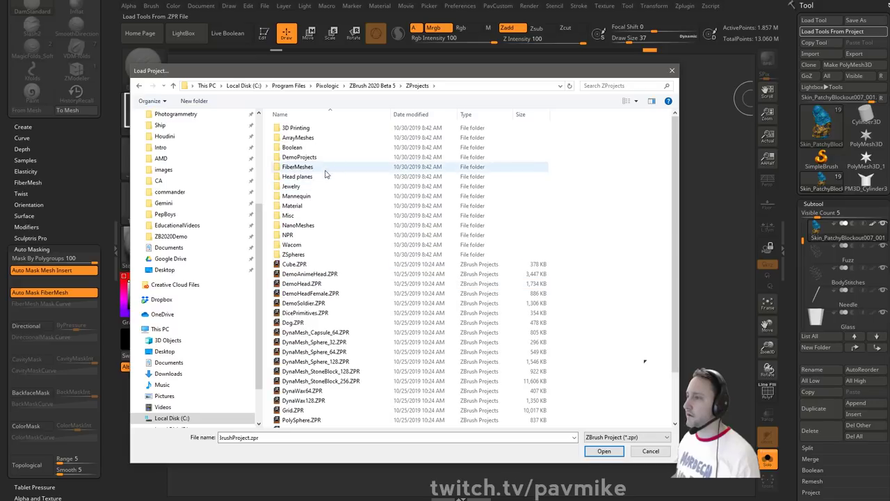
{"action": "double_click", "coordinate": [336, 283]}
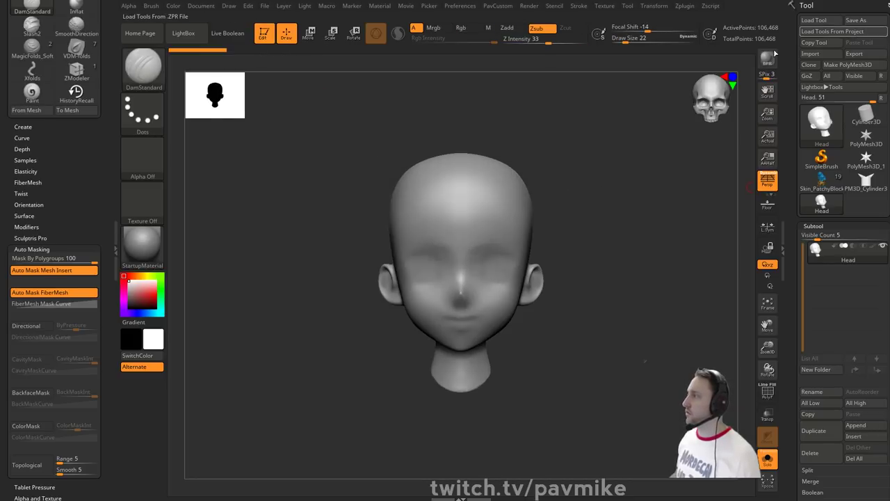
- Build up a round mound over each eye of the head with the Clay brush at draw size 74
{"action": "mouse_move", "coordinate": [640, 174]}
{"action": "left_mouse_down"}
{"action": "mouse_move", "coordinate": [596, 192]}
{"action": "mouse_move", "coordinate": [613, 201]}
{"action": "mouse_move", "coordinate": [549, 205]}
{"action": "left_mouse_up"}
{"action": "key", "text": "b"}
{"action": "key", "text": "c"}
{"action": "key", "text": "l"}
{"action": "key", "text": "s"}
{"action": "mouse_move", "coordinate": [471, 255]}
{"action": "left_mouse_down"}
{"action": "mouse_move", "coordinate": [479, 254]}
{"action": "mouse_move", "coordinate": [471, 253]}
{"action": "left_mouse_up"}
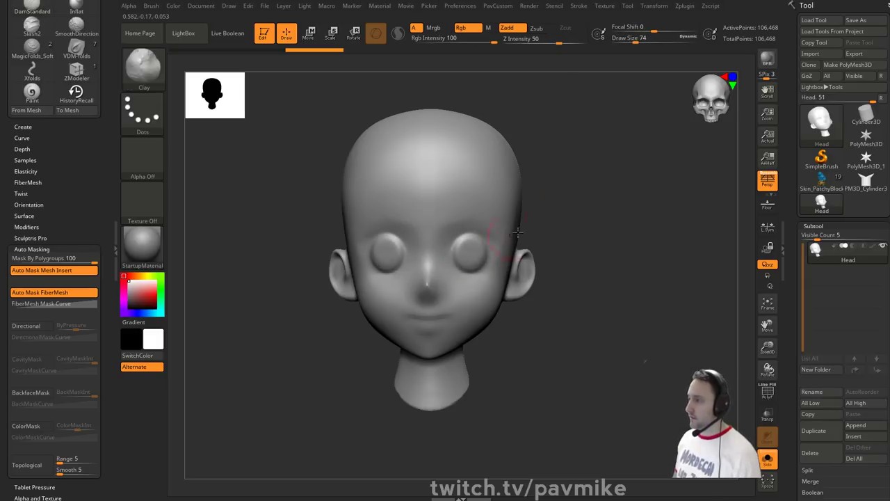
- Browse the brush library folders and load the Spherical brush
{"action": "key", "text": "comma"}
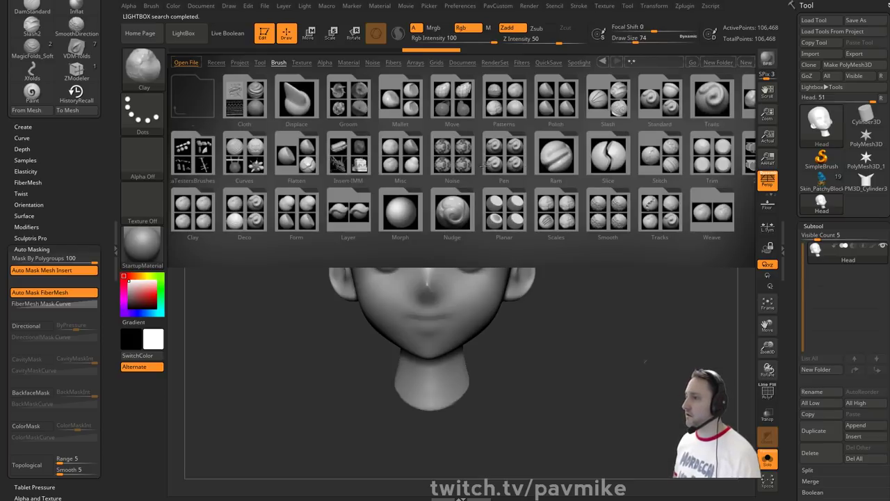
{"action": "left_click_drag", "start_coordinate": [474, 165], "coordinate": [414, 165]}
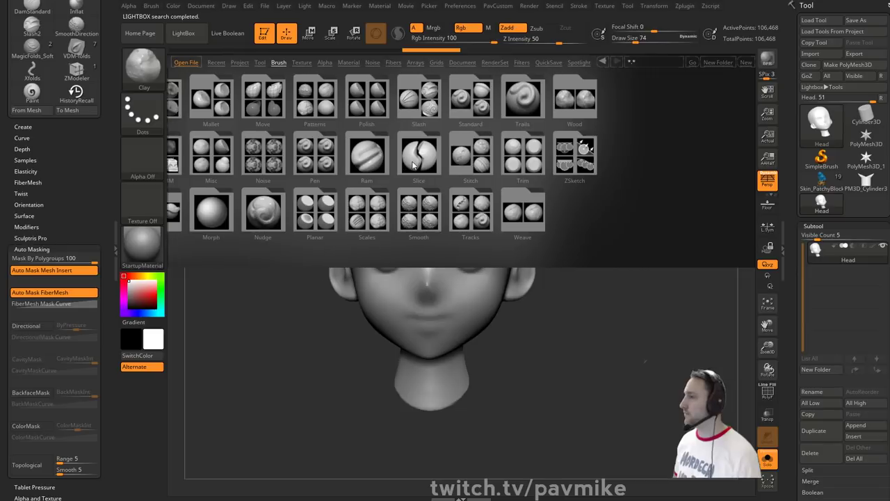
{"action": "left_click_drag", "start_coordinate": [465, 148], "coordinate": [515, 147]}
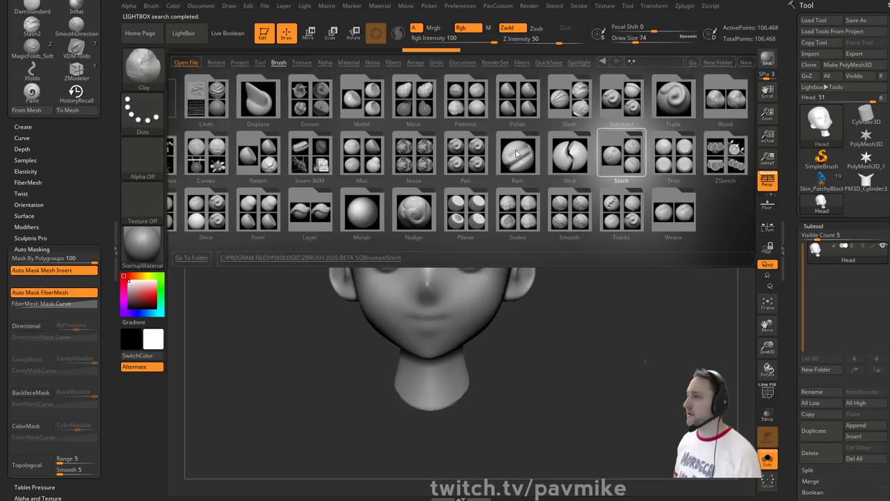
{"action": "double_click", "coordinate": [379, 148]}
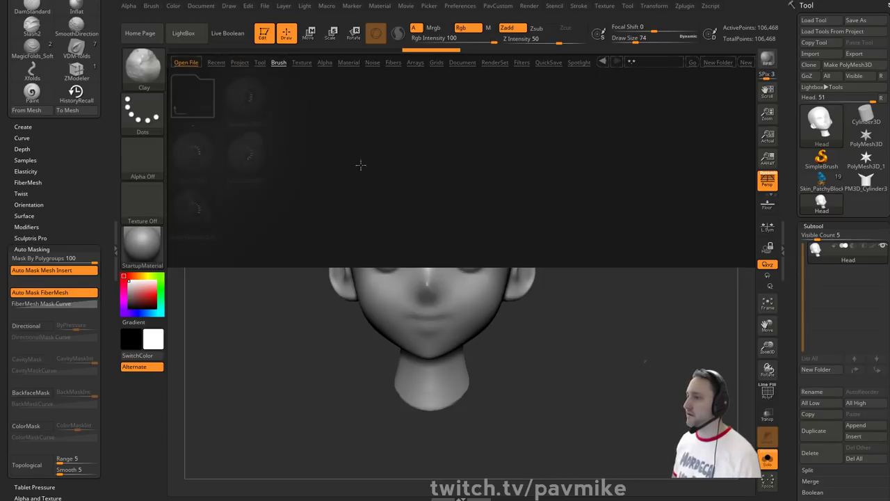
{"action": "double_click", "coordinate": [245, 159]}
- Undo the clay mounds and build up large round eyeballs on the head with the Spherical brush at draw size 77
{"action": "key", "text": "bracketright"}
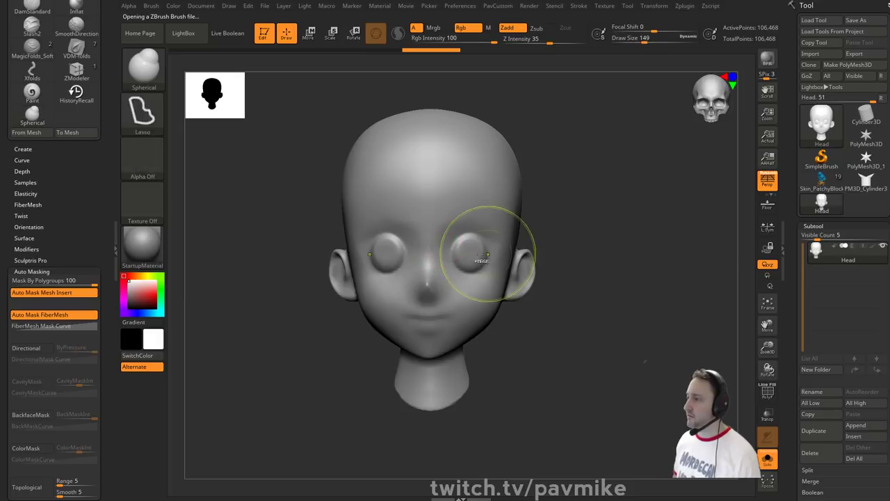
{"action": "key", "text": "ctrl+z"}
{"action": "key", "text": "ctrl+z"}
{"action": "key", "text": "bracketleft"}
{"action": "key", "text": "ctrl+z"}
{"action": "key", "text": "ctrl+z"}
{"action": "left_click_drag", "start_coordinate": [470, 253], "coordinate": [470, 252]}
{"action": "key", "text": "bracketleft"}
{"action": "left_click_drag", "start_coordinate": [602, 230], "coordinate": [584, 240], "text": "alt"}
{"action": "key", "text": "s"}
{"action": "left_click_drag", "start_coordinate": [586, 241], "coordinate": [579, 241]}
{"action": "mouse_move", "coordinate": [583, 240]}
{"action": "left_mouse_down"}
{"action": "mouse_move", "coordinate": [512, 241]}
{"action": "mouse_move", "coordinate": [612, 238]}
{"action": "left_mouse_up"}
{"action": "left_click_drag", "start_coordinate": [509, 247], "coordinate": [514, 212]}
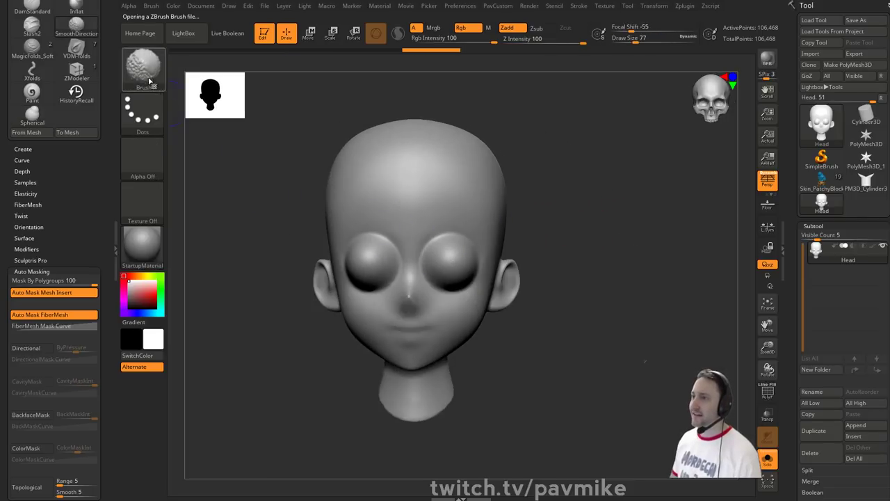
- Make SmoothStronger the smoothing brush and smooth the surface around the upper edge of the eyeballs
{"action": "key", "text": "b"}
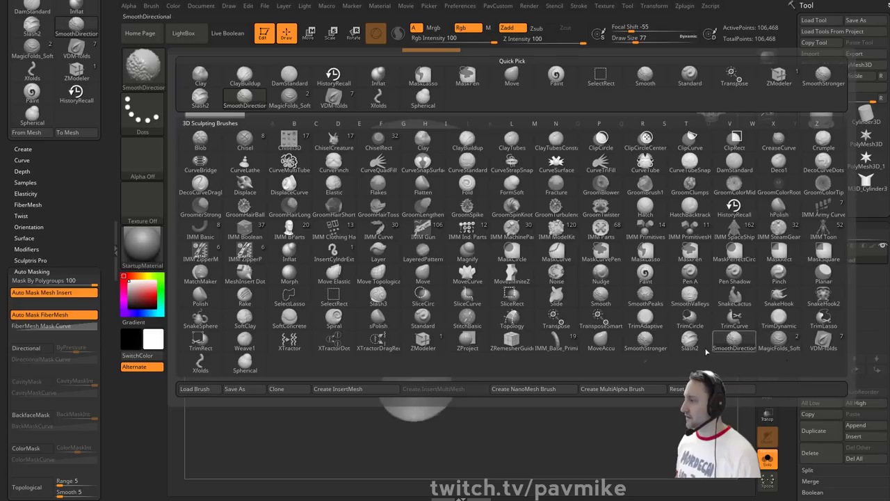
{"action": "left_click", "coordinate": [645, 341]}
{"action": "left_click_drag", "start_coordinate": [452, 245], "coordinate": [434, 236], "text": "shift"}
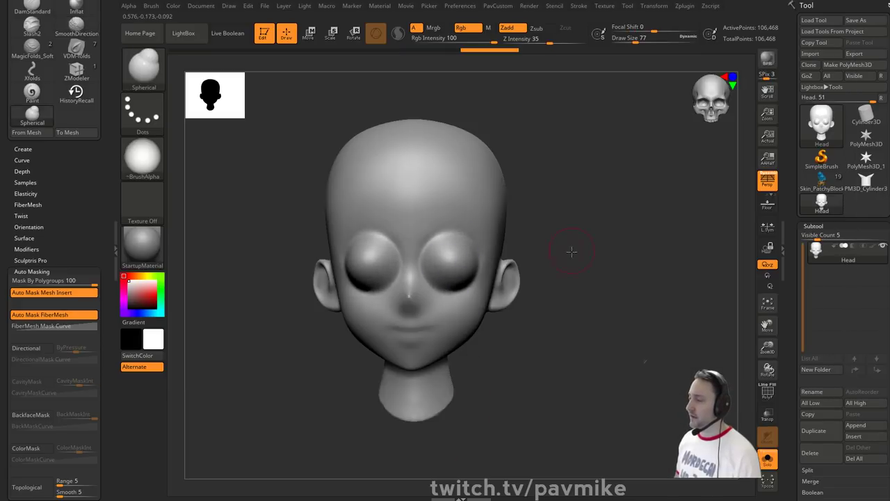
- Set up the Standard brush with the DragRect stroke and the star-shaped Alpha 10
{"action": "left_click_drag", "start_coordinate": [570, 250], "coordinate": [601, 249], "text": "alt"}
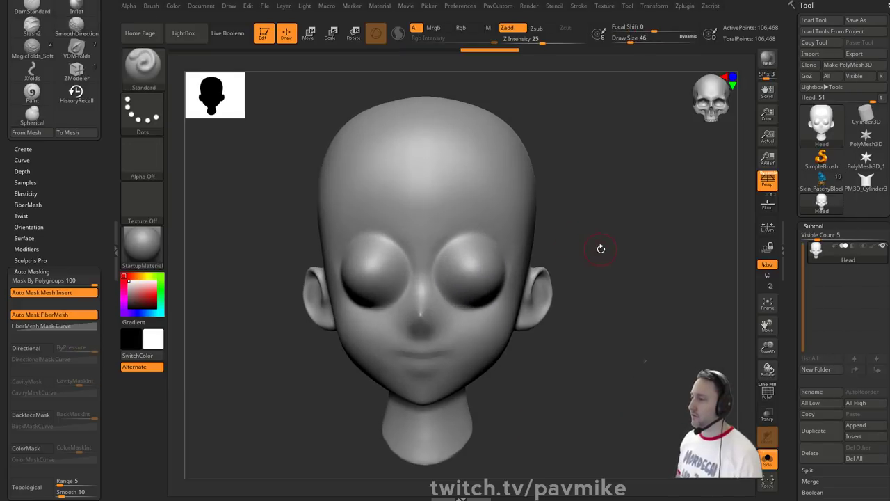
{"action": "left_click", "coordinate": [143, 112]}
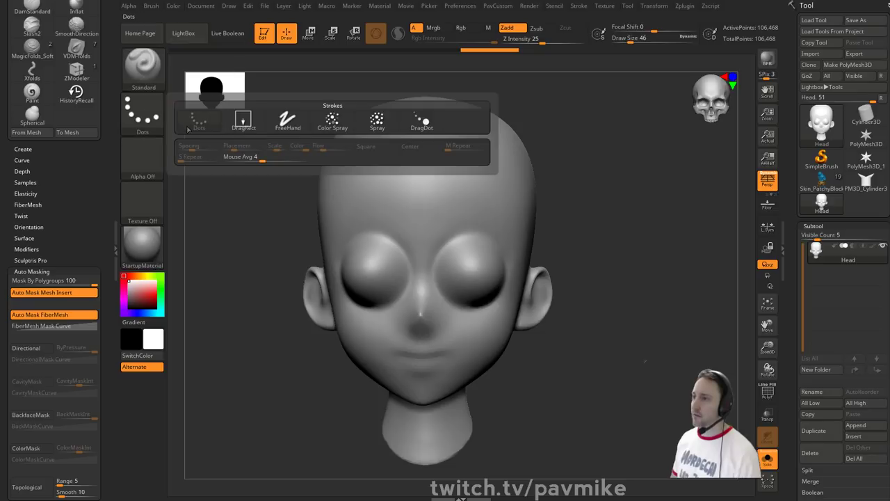
{"action": "left_click", "coordinate": [243, 122]}
{"action": "left_click", "coordinate": [143, 156]}
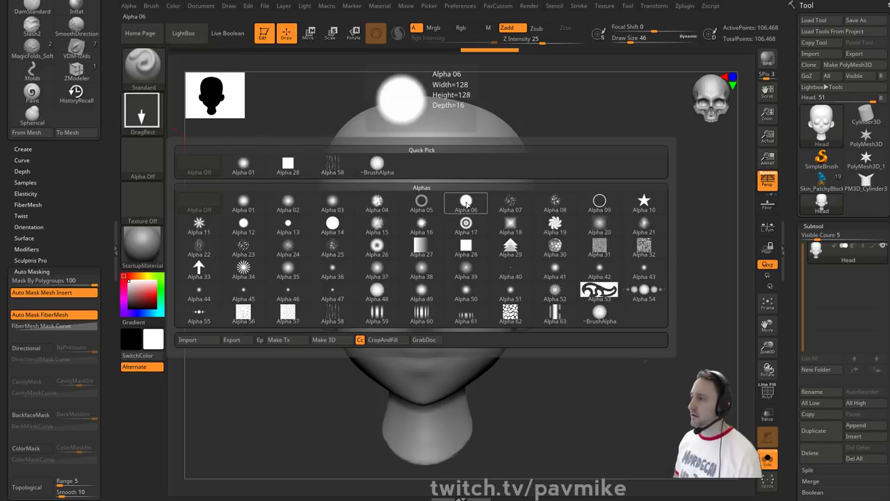
{"action": "left_click", "coordinate": [644, 203]}
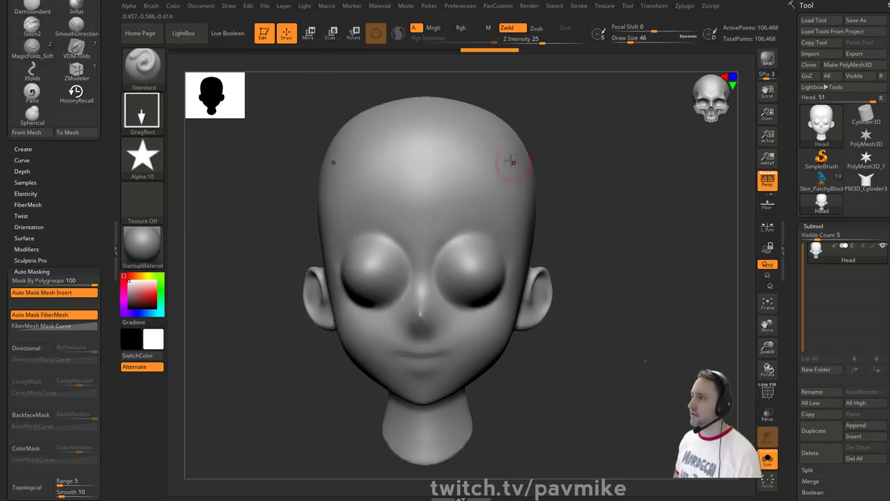
- Prepare the star stamp with a red colour, Focal Shift -100 and Rgb enabled, showing the head's own polypaint instead of the active colour
{"action": "left_click_drag", "start_coordinate": [424, 88], "coordinate": [633, 208]}
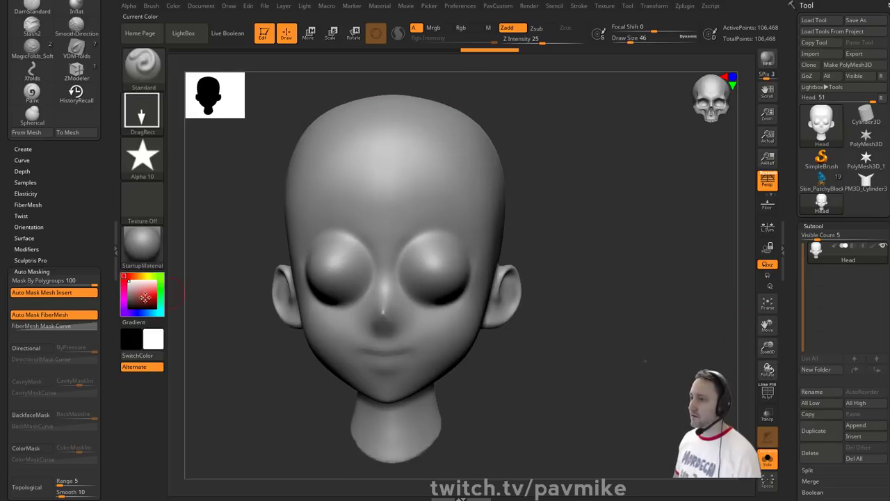
{"action": "left_click", "coordinate": [145, 297]}
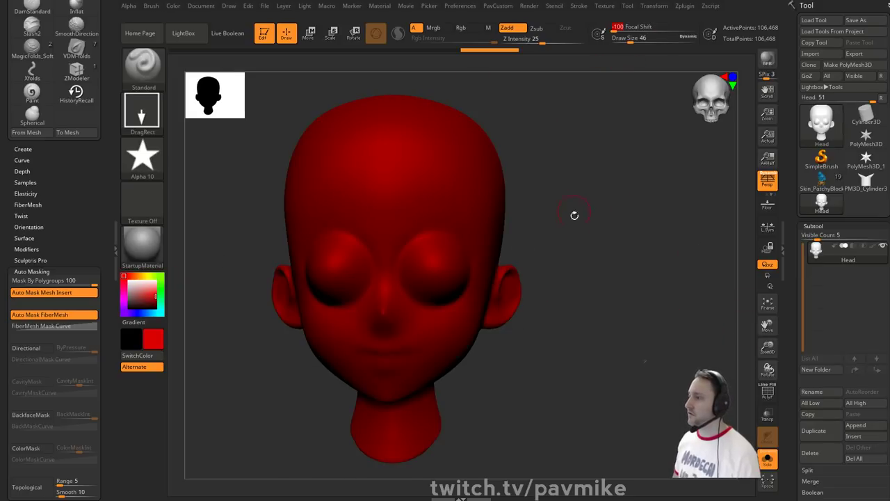
{"action": "left_click_drag", "start_coordinate": [575, 215], "coordinate": [737, 237]}
{"action": "left_click", "coordinate": [871, 247]}
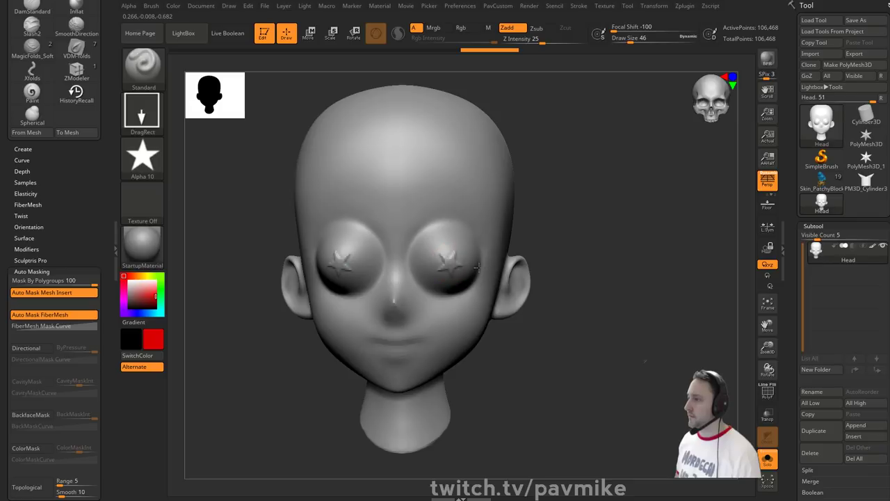
{"action": "key", "text": "ctrl+z"}
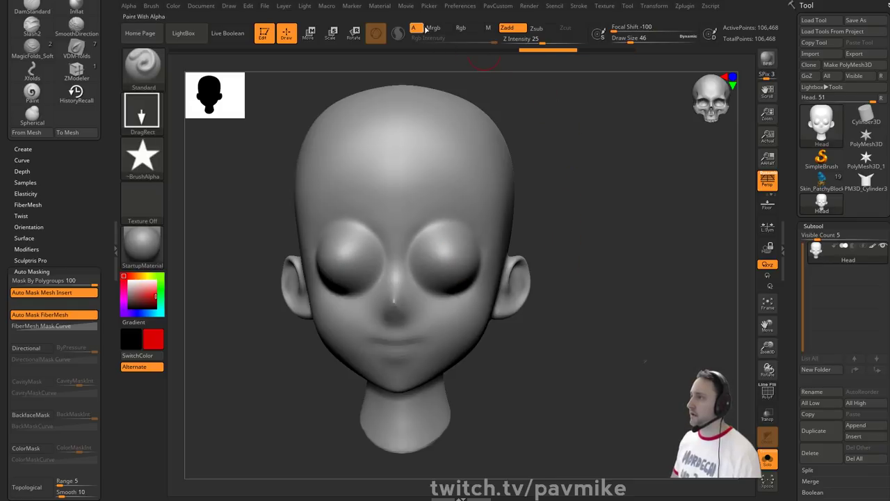
{"action": "left_click", "coordinate": [463, 28]}
- Try stamping the red star over the eyeballs with different alpha painting settings, undoing each attempt
{"action": "mouse_move", "coordinate": [451, 259]}
{"action": "left_mouse_down"}
{"action": "mouse_move", "coordinate": [477, 278]}
{"action": "mouse_move", "coordinate": [523, 256]}
{"action": "left_mouse_up"}
{"action": "key", "text": "ctrl+z"}
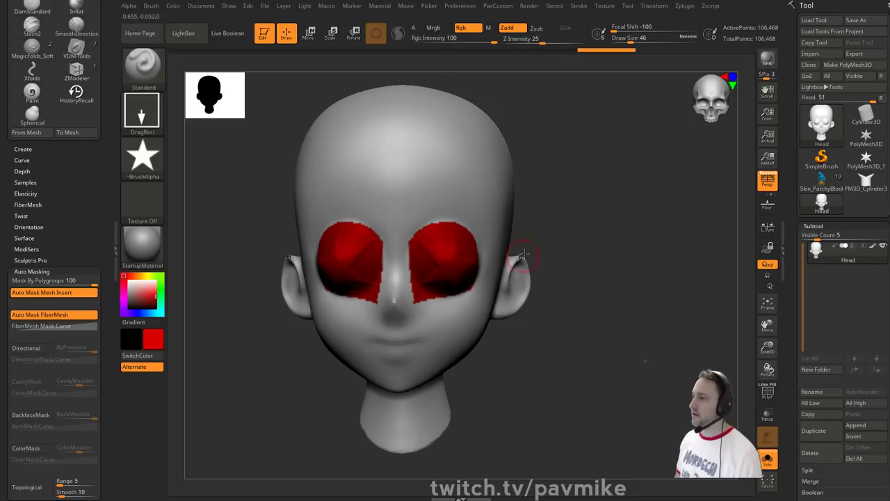
{"action": "key", "text": "ctrl+z"}
{"action": "left_click", "coordinate": [415, 27]}
{"action": "mouse_move", "coordinate": [446, 261]}
{"action": "left_mouse_down"}
{"action": "mouse_move", "coordinate": [477, 278]}
{"action": "mouse_move", "coordinate": [465, 267]}
{"action": "mouse_move", "coordinate": [482, 277]}
{"action": "mouse_move", "coordinate": [480, 256]}
{"action": "mouse_move", "coordinate": [501, 249]}
{"action": "left_mouse_up"}
{"action": "key", "text": "ctrl+z"}
{"action": "key", "text": "ctrl"}
{"action": "key", "text": "ctrl+z"}
{"action": "key", "text": "ctrl+z"}
{"action": "left_click_drag", "start_coordinate": [450, 260], "coordinate": [502, 246]}
{"action": "key", "text": "ctrl+z"}
- Check the stroke options for regular and masking brushes, and choose MaskRect as the masking brush
{"action": "left_click", "coordinate": [142, 111]}
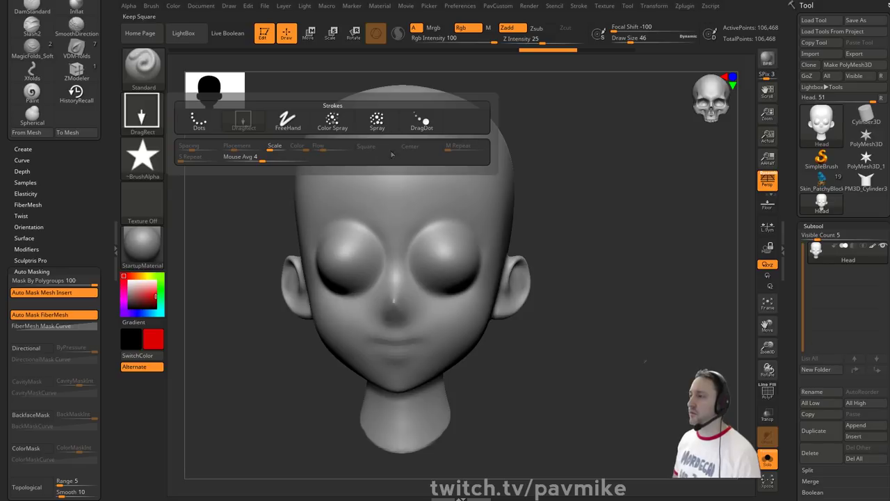
{"action": "key", "text": "ctrl+shift"}
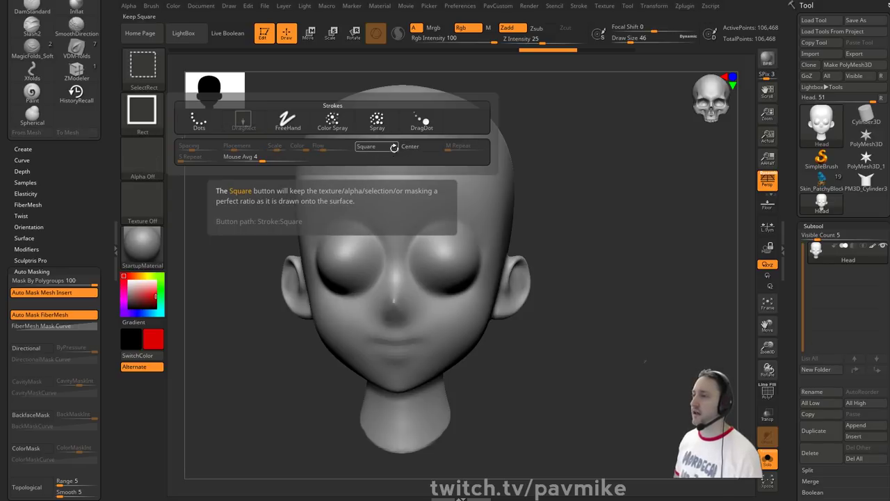
{"action": "key", "text": "ctrl"}
{"action": "left_click", "coordinate": [144, 114], "text": "ctrl"}
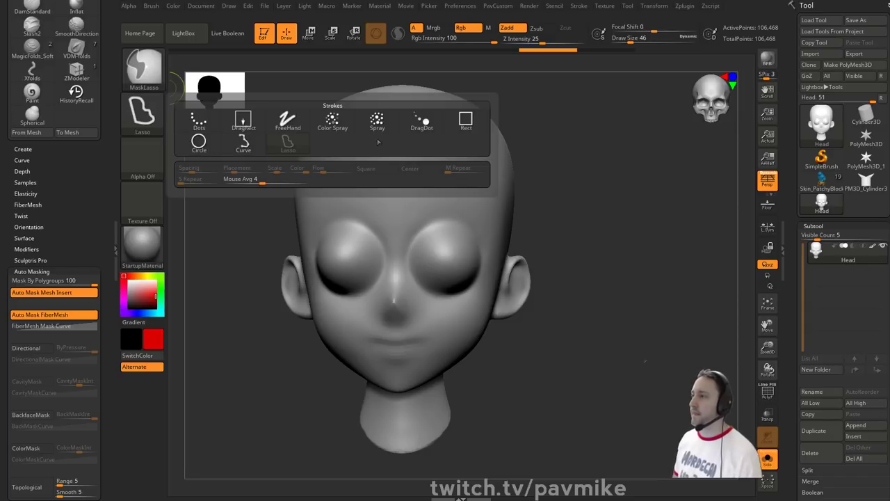
{"action": "left_click", "coordinate": [144, 68]}
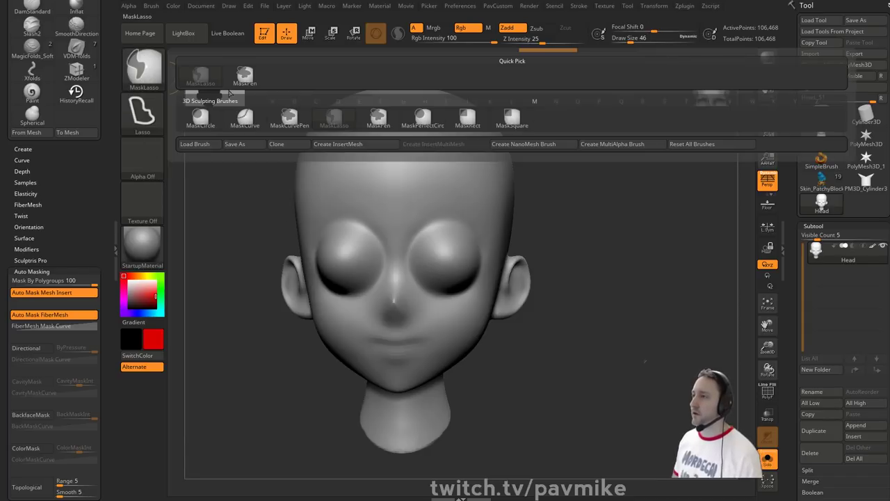
{"action": "left_click", "coordinate": [465, 122]}
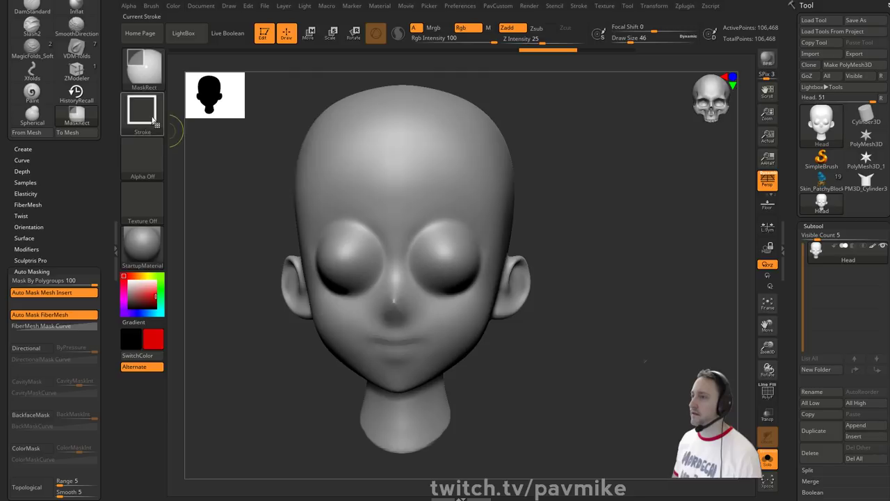
- Turn on Square and Center for the MaskRect stroke and assign the star alpha to it
{"action": "left_click", "coordinate": [388, 172], "text": "ctrl"}
{"action": "left_click", "coordinate": [144, 114], "text": "ctrl"}
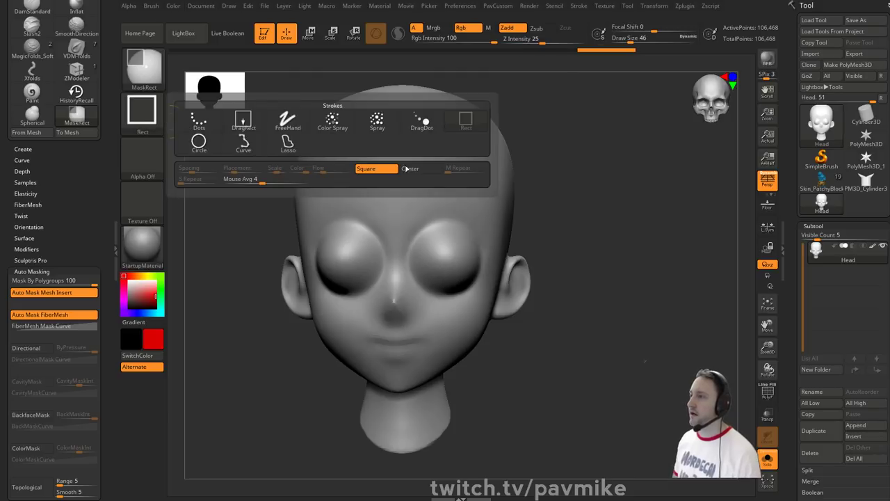
{"action": "left_click", "coordinate": [426, 171], "text": "ctrl"}
{"action": "left_click", "coordinate": [159, 168]}
{"action": "left_click", "coordinate": [380, 163]}
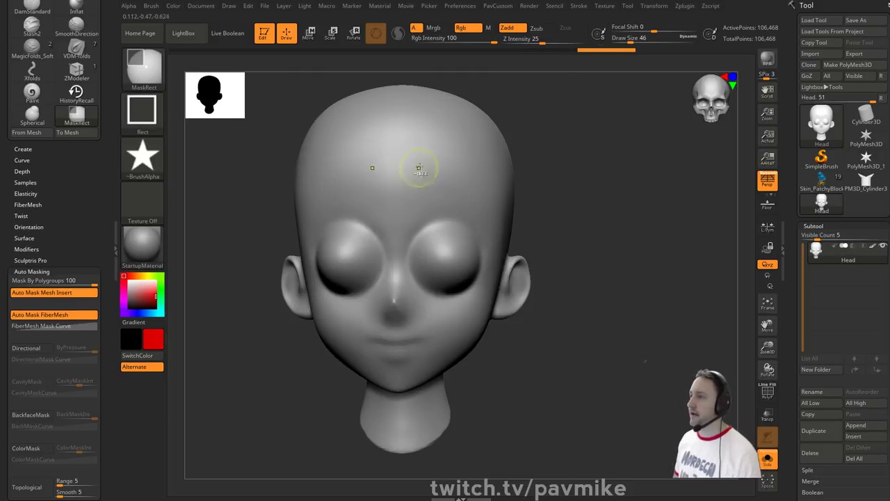
- Mask a star on each eyeball, invert the mask and inflate the unmasked stars by 21
{"action": "left_click_drag", "start_coordinate": [447, 262], "coordinate": [492, 263], "text": "ctrl"}
{"action": "left_click", "coordinate": [667, 254], "text": "ctrl"}
{"action": "key", "text": "4"}
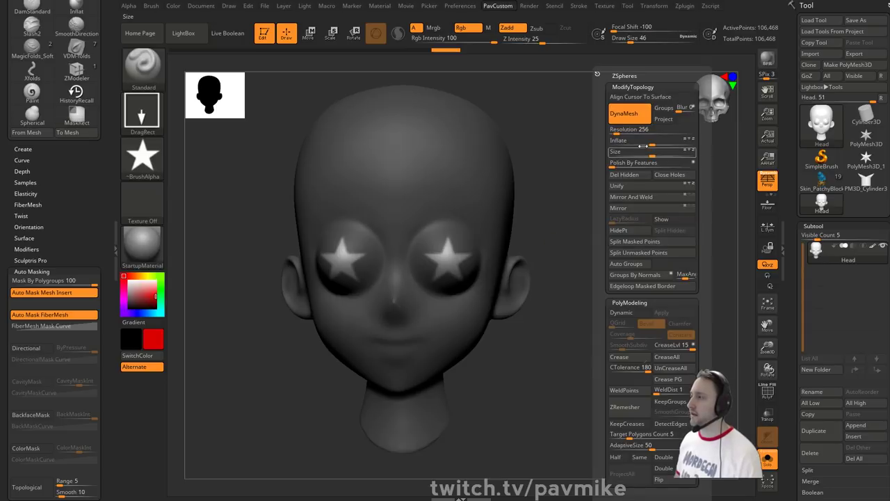
{"action": "left_click_drag", "start_coordinate": [653, 144], "coordinate": [662, 144]}
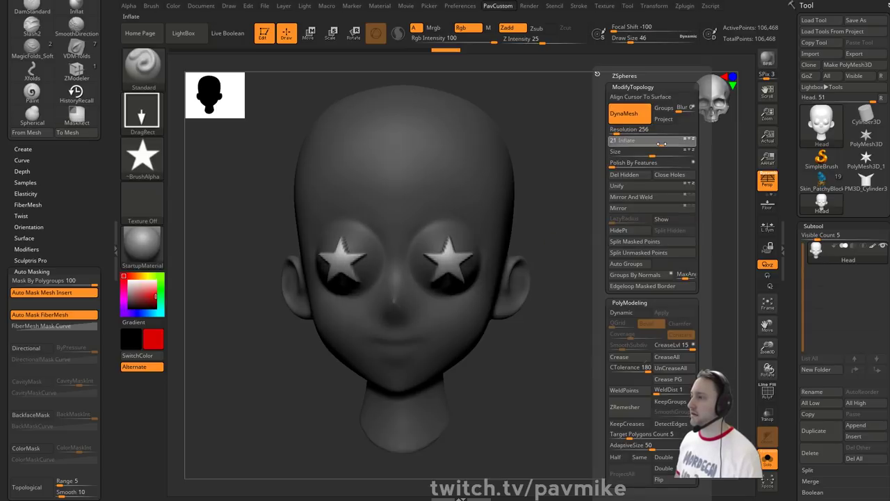
- Fill the unmasked stars with red, clear the mask and view the head from a three-quarter angle
{"action": "left_click", "coordinate": [173, 5]}
{"action": "left_click", "coordinate": [195, 204]}
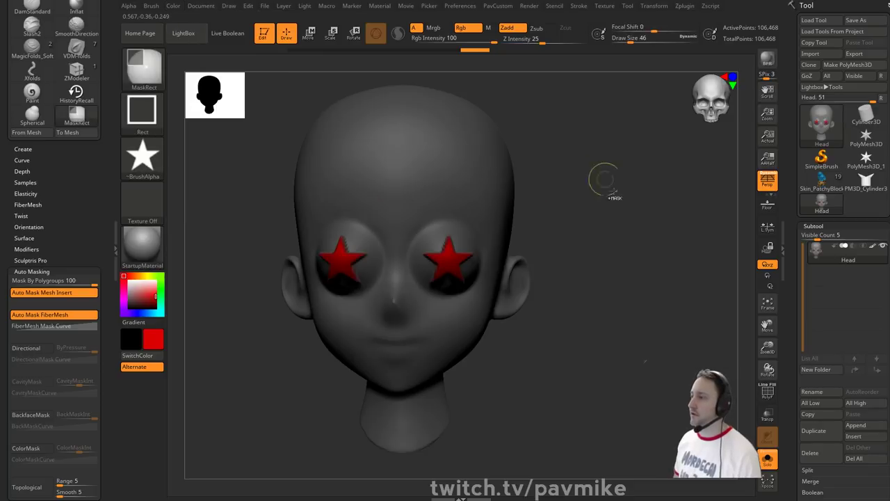
{"action": "left_click_drag", "start_coordinate": [605, 179], "coordinate": [667, 246]}
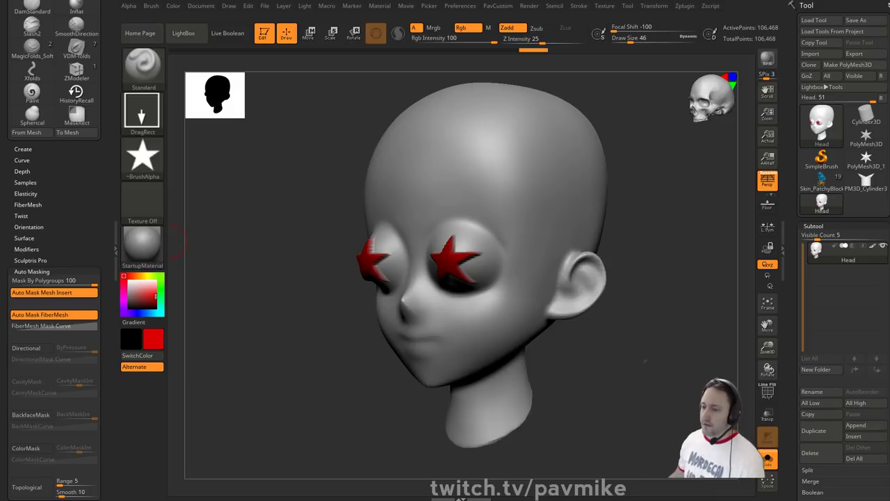
- Switch to the browser and search the web in a new tab for the presenter's surname with "zbrush summit 2018"
{"action": "key", "text": "alt+Tab"}
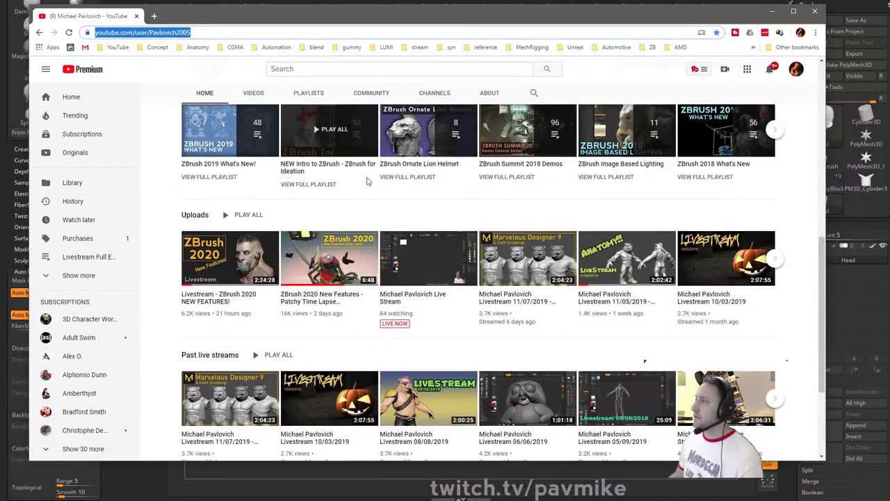
{"action": "left_click", "coordinate": [155, 16]}
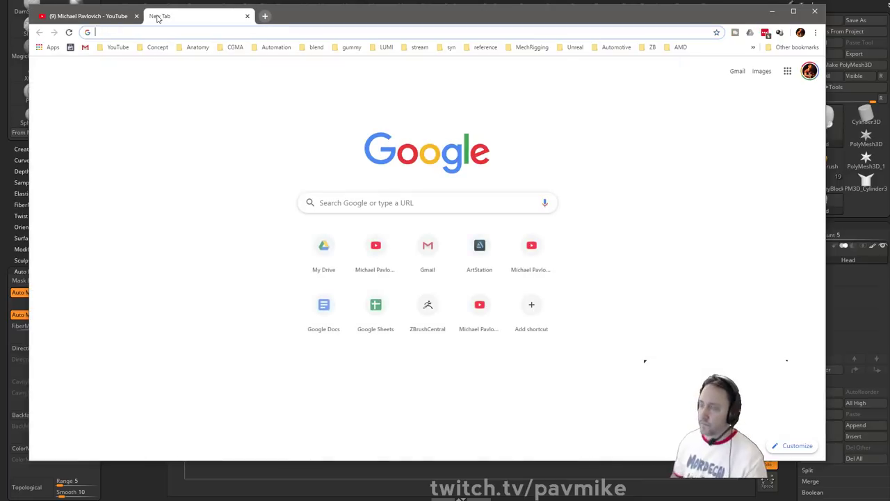
{"action": "type", "text": "pavlovich z"}
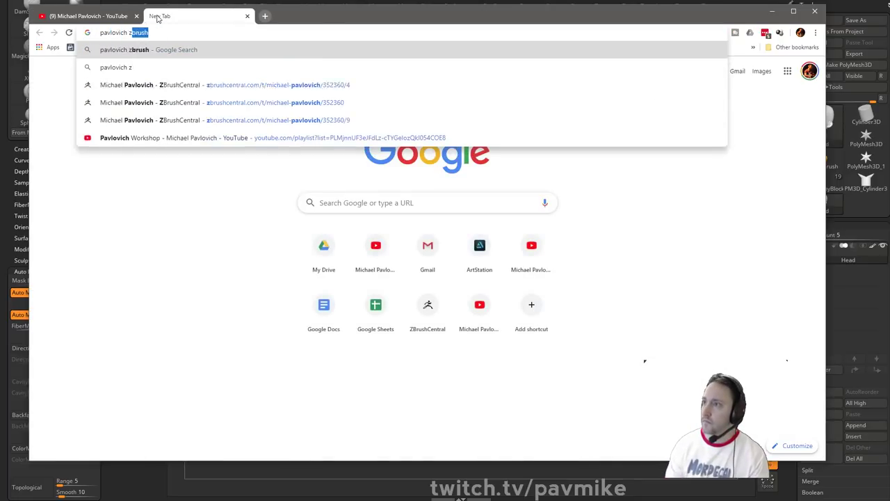
{"action": "type", "text": "brush summit 2018"}
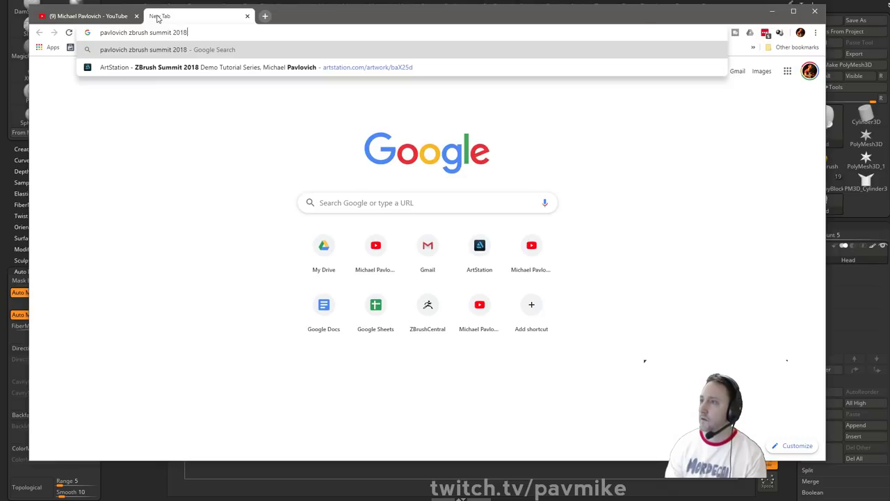
{"action": "key", "text": "Return"}
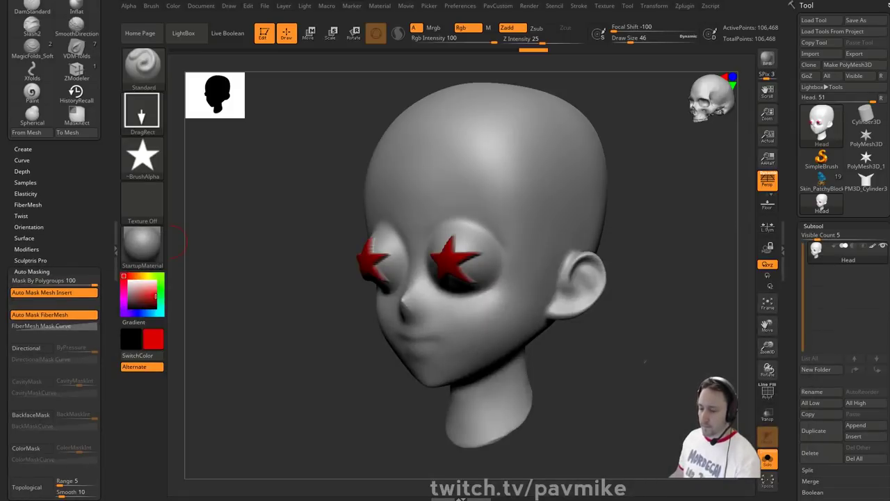
- Switch to the browser on ArtStation, open the presenter's own portfolio and open the ZBrush Summit 2018 Demo Tutorial Series project
{"action": "left_click_drag", "start_coordinate": [1, 111], "coordinate": [314, 47]}
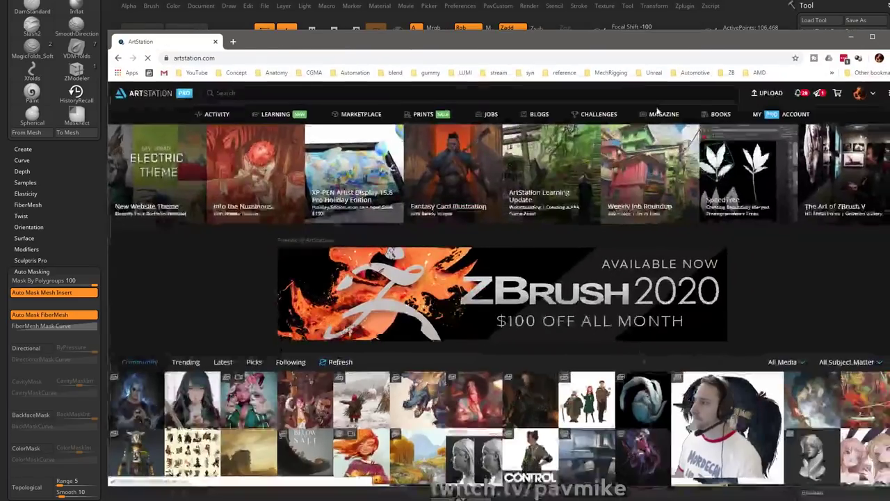
{"action": "mouse_move", "coordinate": [866, 97]}
{"action": "left_click", "coordinate": [830, 124]}
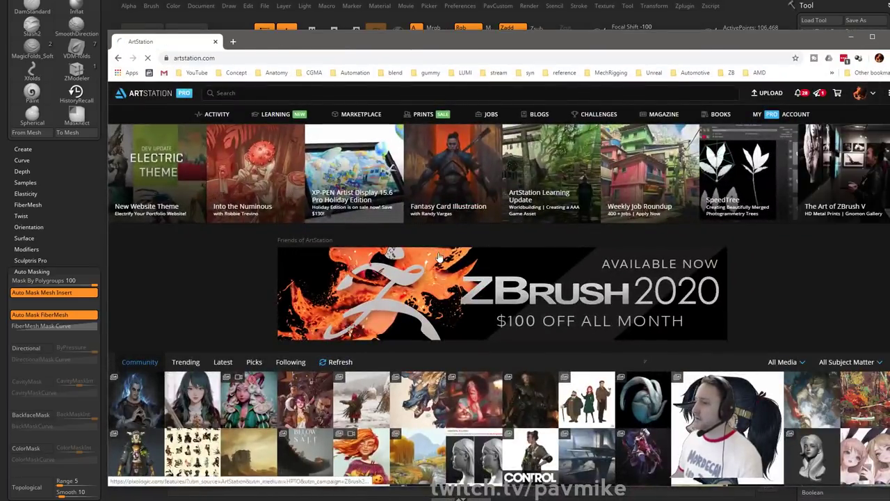
{"action": "scroll", "coordinate": [245, 237], "scroll_direction": "down", "scroll_amount": 3}
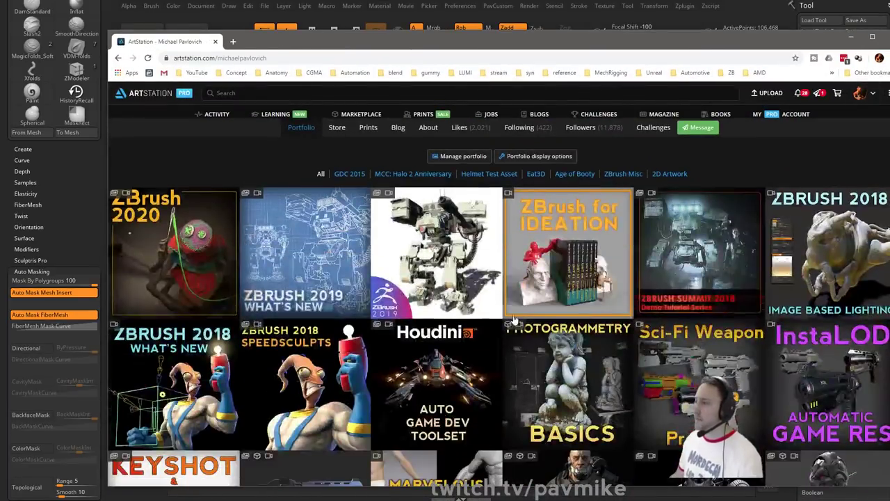
{"action": "left_click", "coordinate": [485, 57]}
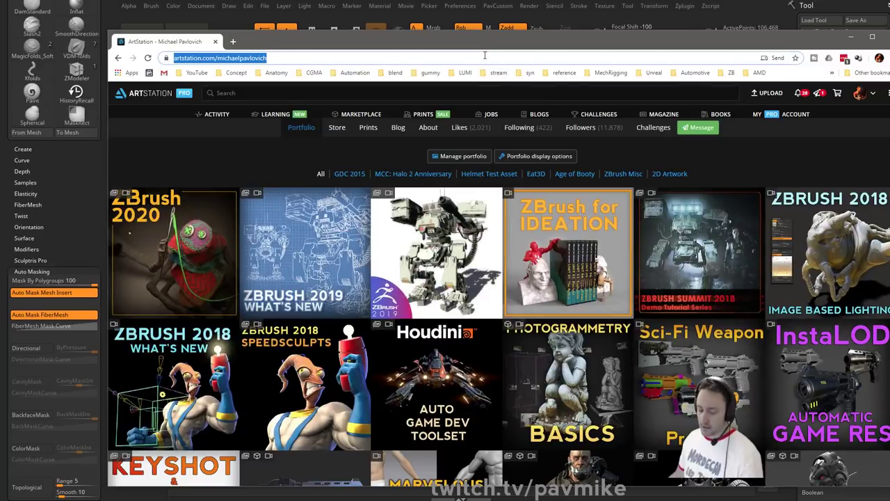
{"action": "left_click", "coordinate": [674, 251]}
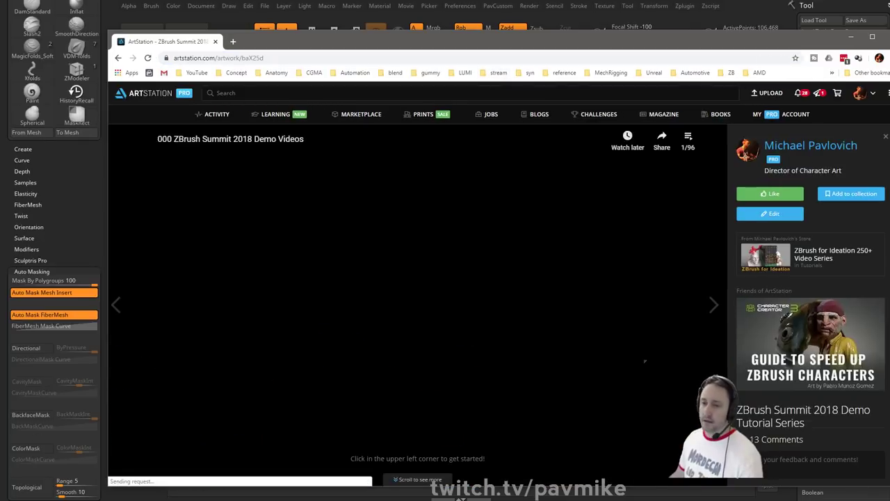
- Look through the ZBrush Summit 2018 Demos video playlist, then move down to the ZBrush Summit 2018 Presentation video
{"action": "scroll", "coordinate": [351, 306], "scroll_direction": "down", "scroll_amount": 2}
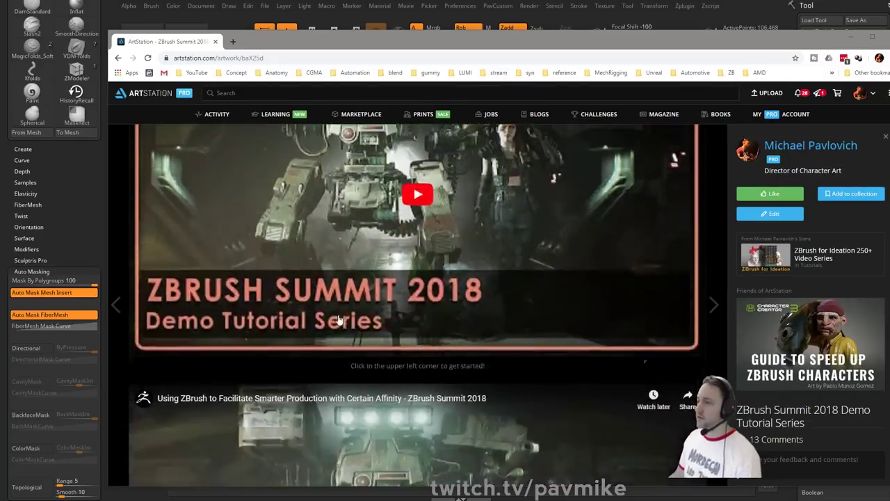
{"action": "scroll", "coordinate": [368, 295], "scroll_direction": "up", "scroll_amount": 2}
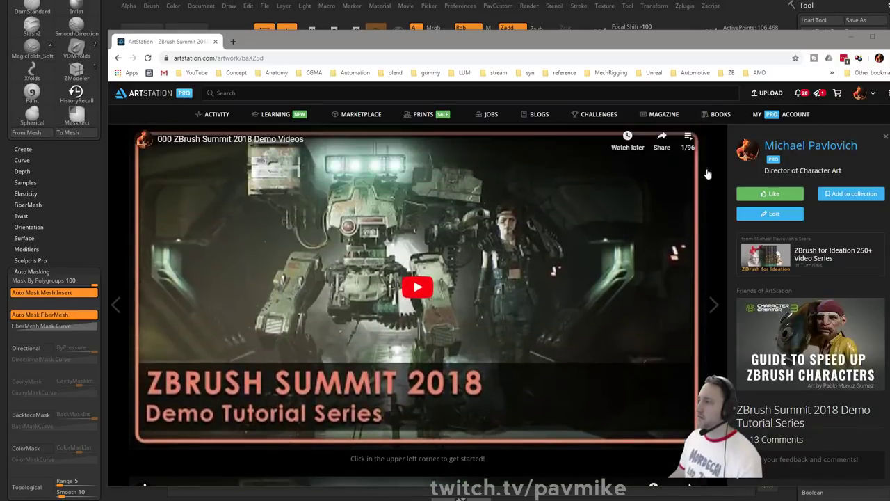
{"action": "left_click", "coordinate": [688, 139]}
{"action": "scroll", "coordinate": [646, 292], "scroll_direction": "down", "scroll_amount": 20}
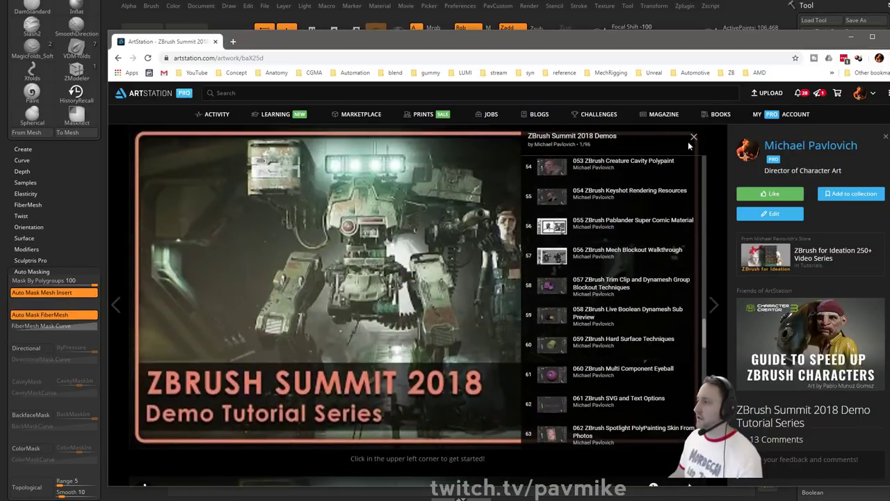
{"action": "scroll", "coordinate": [450, 248], "scroll_direction": "down", "scroll_amount": 5}
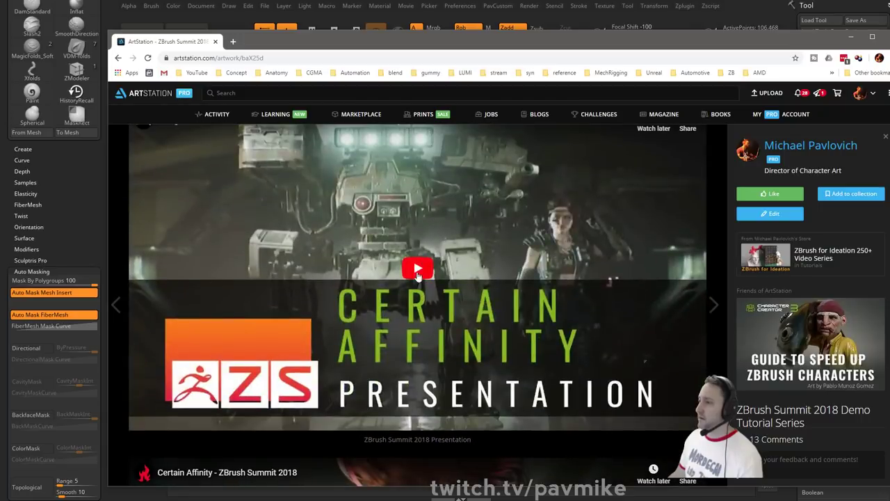
- Skim the Certain Affinity presentation video to about 44:33, then put the browser window away
{"action": "left_click", "coordinate": [596, 357]}
{"action": "left_click", "coordinate": [263, 415]}
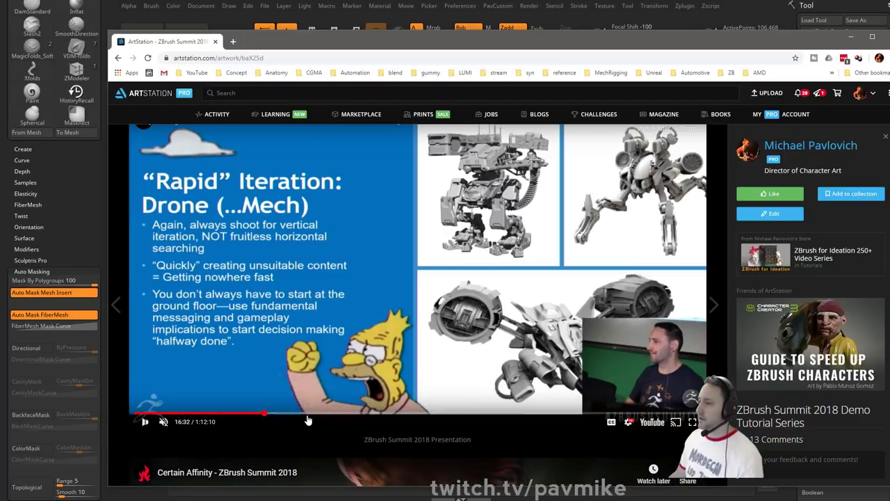
{"action": "left_click", "coordinate": [307, 415]}
{"action": "left_click", "coordinate": [348, 416]}
{"action": "left_click", "coordinate": [406, 416]}
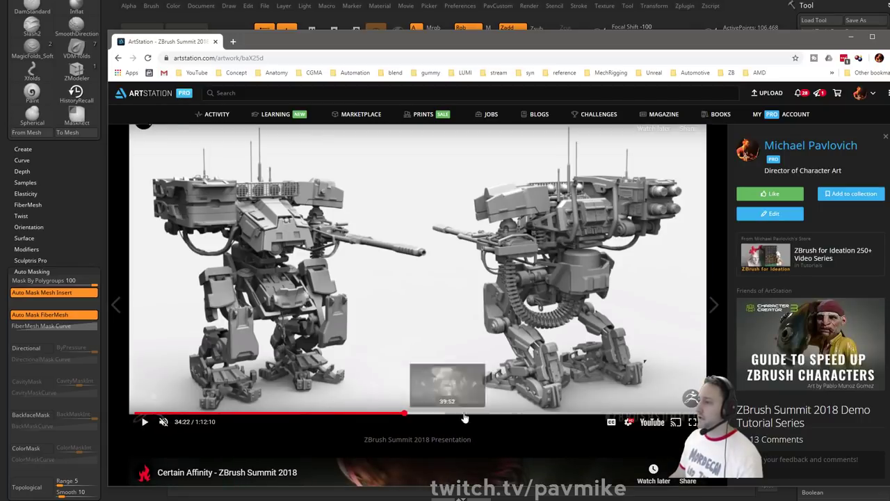
{"action": "left_click", "coordinate": [486, 413]}
{"action": "left_click", "coordinate": [316, 205]}
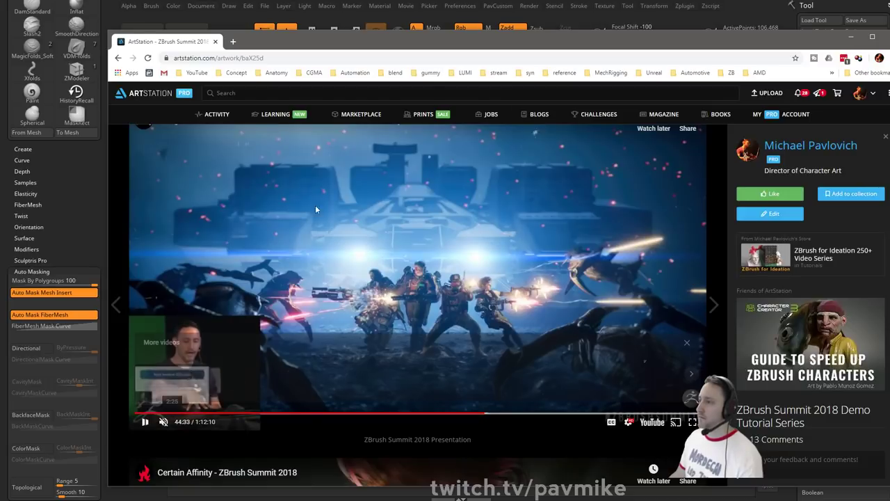
{"action": "left_click_drag", "start_coordinate": [428, 47], "coordinate": [434, 500]}
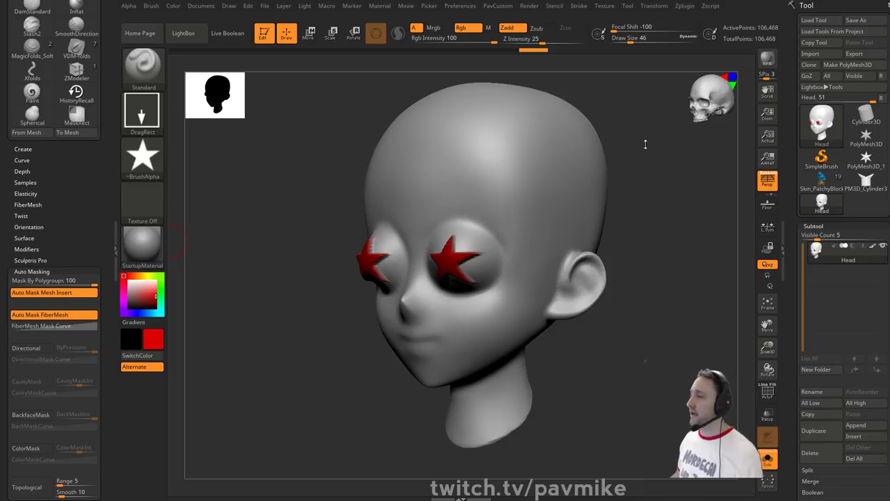
- Search the web for "hasbro zbrush summit" and open the Hasbro Toys Presents video from the 2019 ZBrush Summit
{"action": "key", "text": "super"}
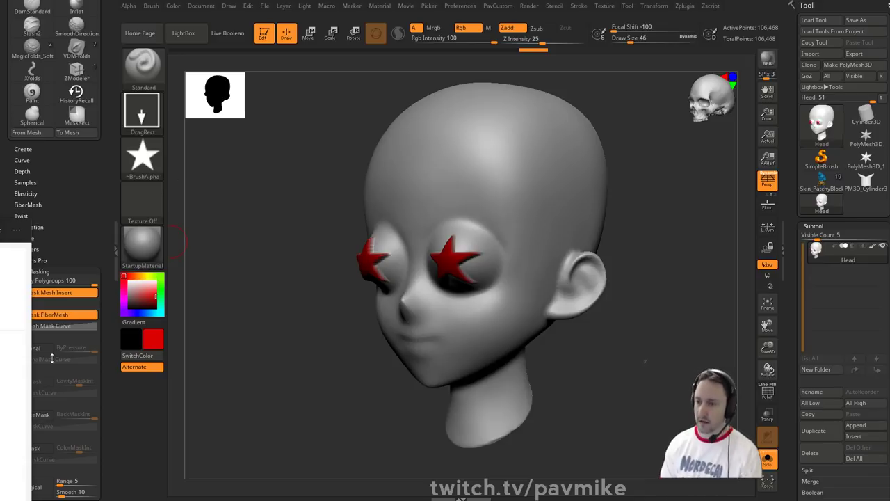
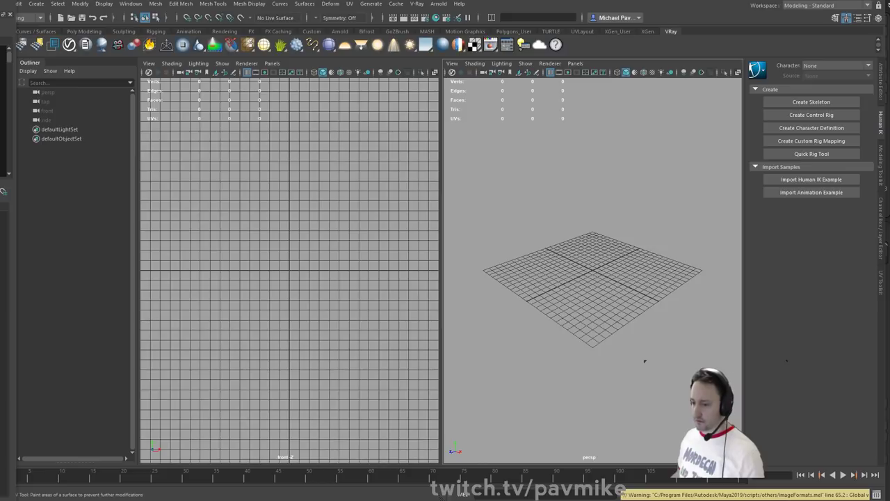
{"action": "left_click_drag", "start_coordinate": [280, 65], "coordinate": [247, 59]}
{"action": "type", "text": "has"}
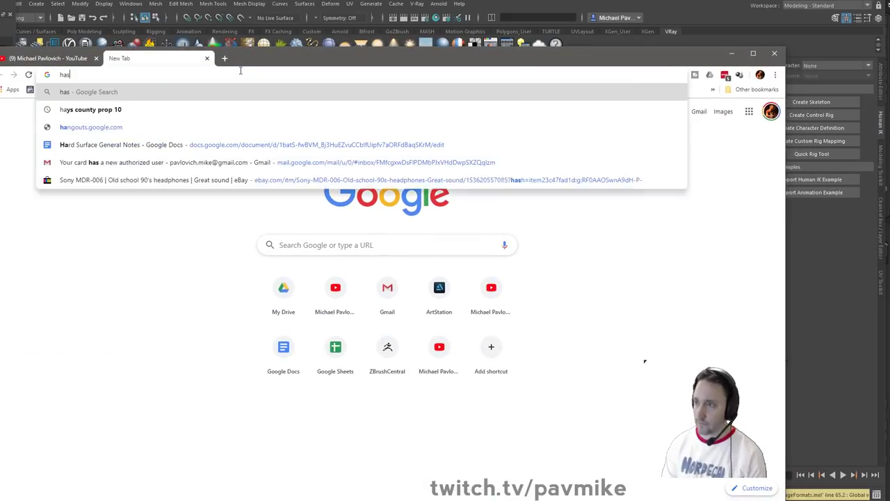
{"action": "type", "text": "bro zbrush summit"}
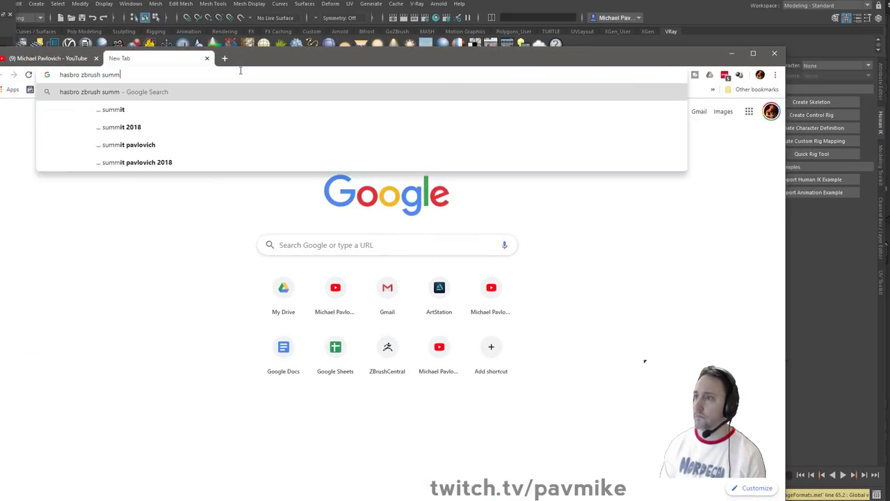
{"action": "key", "text": "Return"}
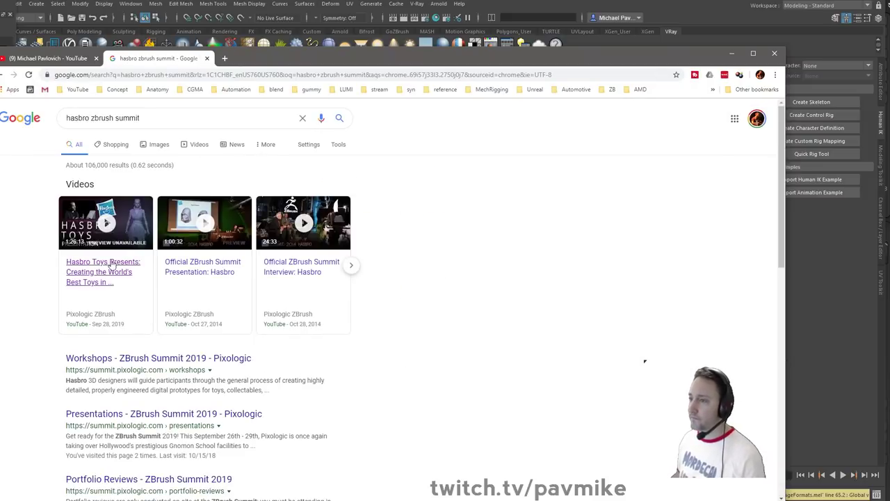
{"action": "left_click", "coordinate": [109, 266]}
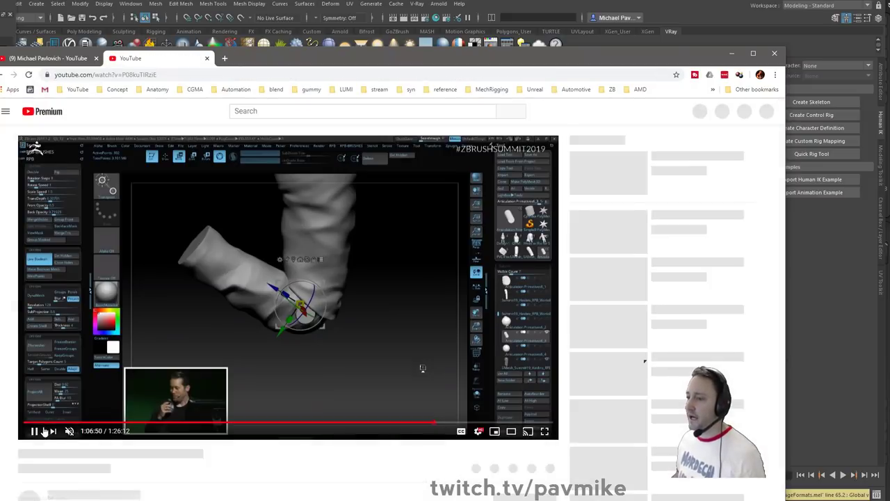
{"action": "left_click", "coordinate": [202, 73]}
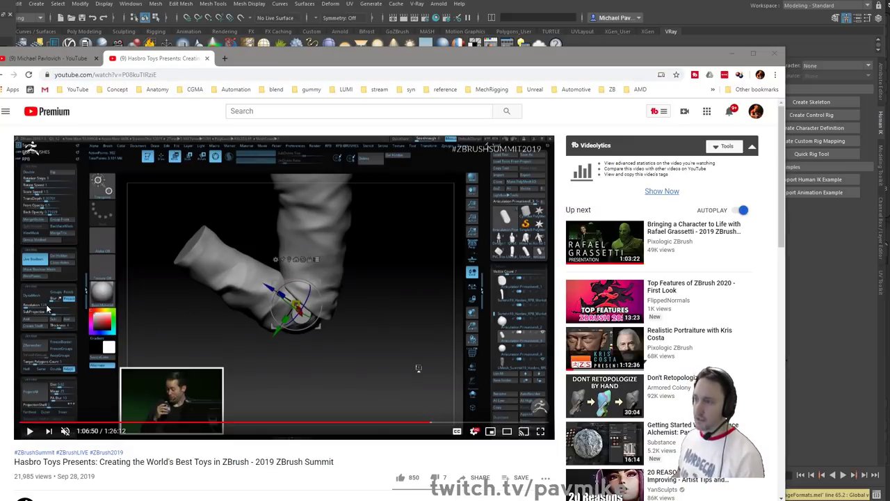
{"action": "left_click_drag", "start_coordinate": [242, 62], "coordinate": [0, 62]}
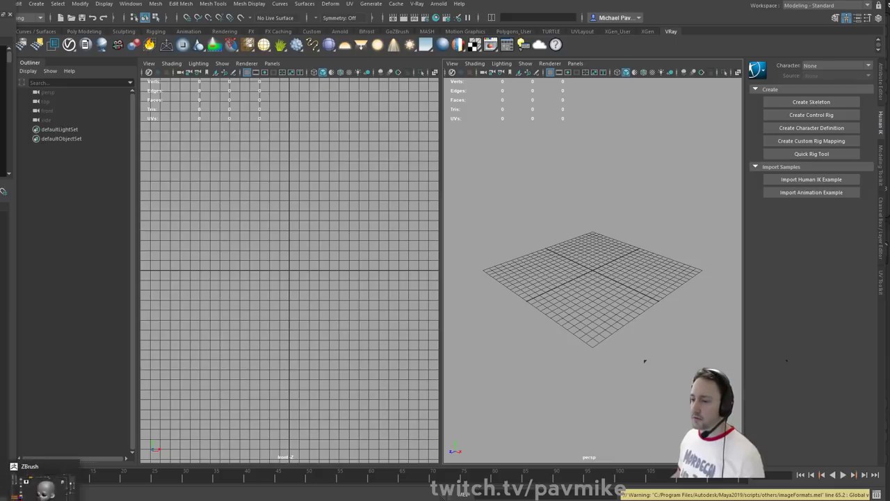
- Return to ZBrush, try the star alpha on the forehead as a stamp and as a mask, and remove both
{"action": "left_click", "coordinate": [45, 498]}
{"action": "left_click_drag", "start_coordinate": [656, 179], "coordinate": [622, 191], "text": "shift"}
{"action": "left_click_drag", "start_coordinate": [417, 208], "coordinate": [456, 232]}
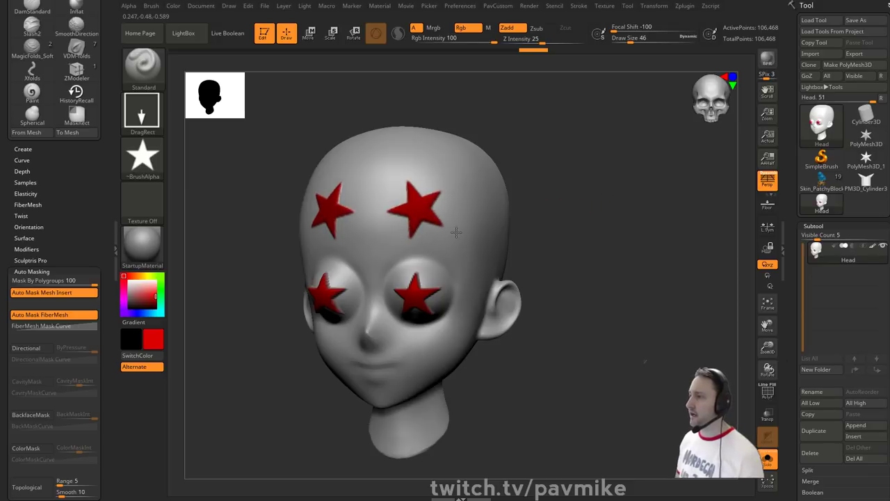
{"action": "key", "text": "ctrl+z"}
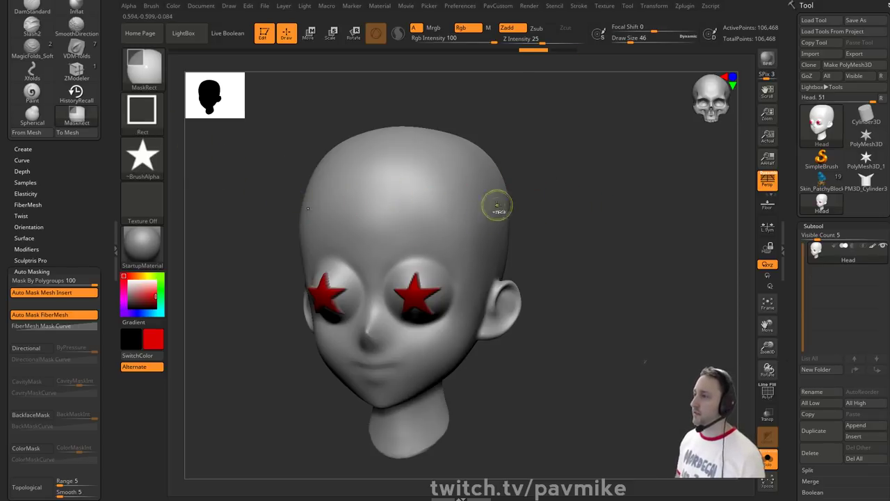
{"action": "mouse_move", "coordinate": [496, 165]}
{"action": "left_mouse_down", "text": "ctrl"}
{"action": "mouse_move", "coordinate": [564, 223]}
{"action": "mouse_move", "coordinate": [389, 232]}
{"action": "mouse_move", "coordinate": [449, 230]}
{"action": "mouse_move", "coordinate": [434, 211]}
{"action": "mouse_move", "coordinate": [455, 236]}
{"action": "left_mouse_up", "text": "ctrl"}
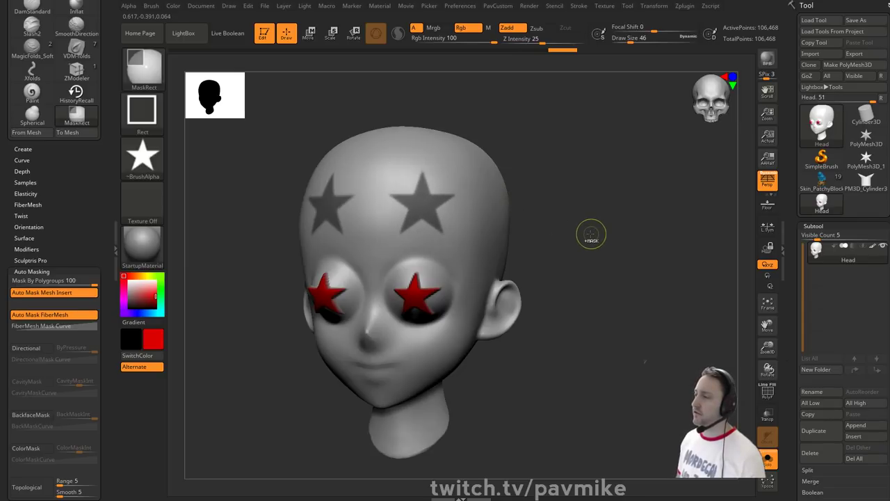
{"action": "left_click_drag", "start_coordinate": [582, 229], "coordinate": [580, 182], "text": "ctrl"}
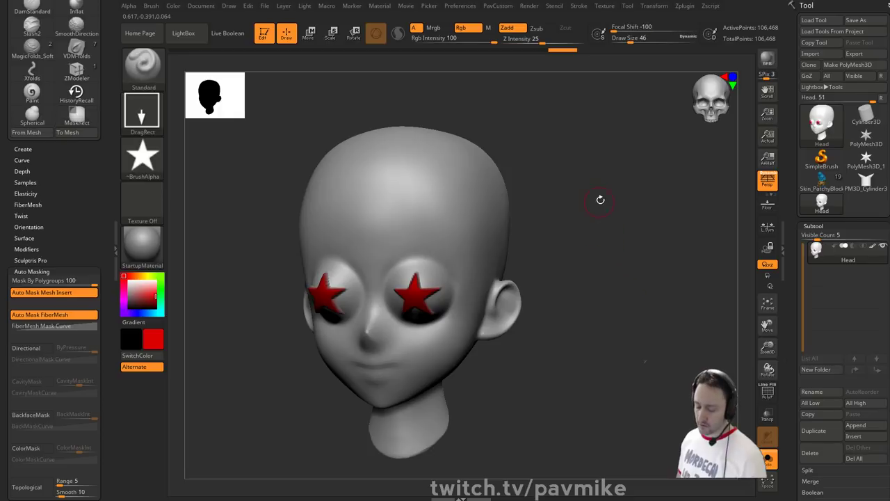
- Select the TransposeSmart brush and draw a transpose line across the forehead in Move mode
{"action": "key", "text": "b"}
{"action": "key", "text": "t"}
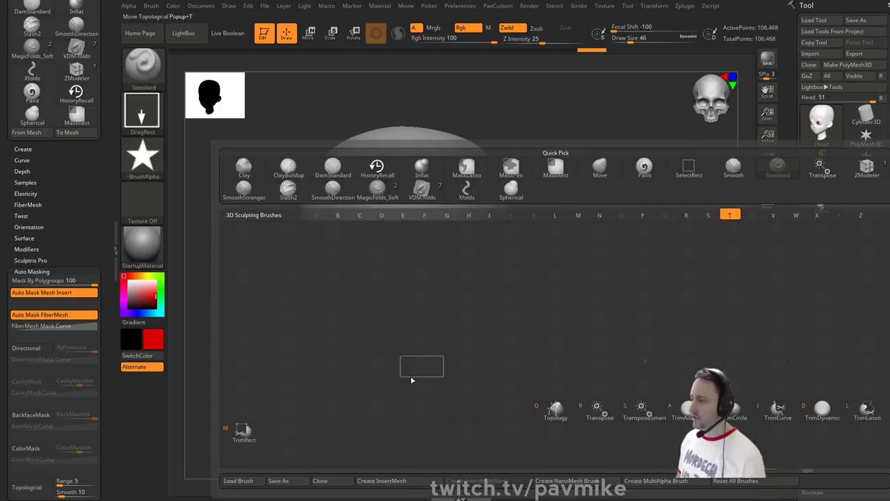
{"action": "left_click", "coordinate": [636, 417]}
{"action": "left_click_drag", "start_coordinate": [593, 216], "coordinate": [577, 226]}
{"action": "key", "text": "y"}
{"action": "left_click_drag", "start_coordinate": [365, 189], "coordinate": [431, 221]}
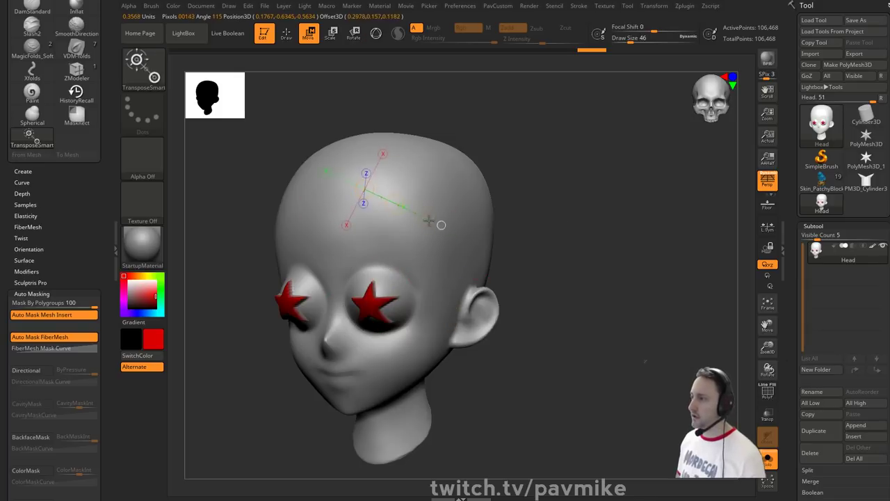
- Assign the Alpha 33 arrow, mask angled arrows on the forehead and return to Draw mode
{"action": "left_click", "coordinate": [150, 161]}
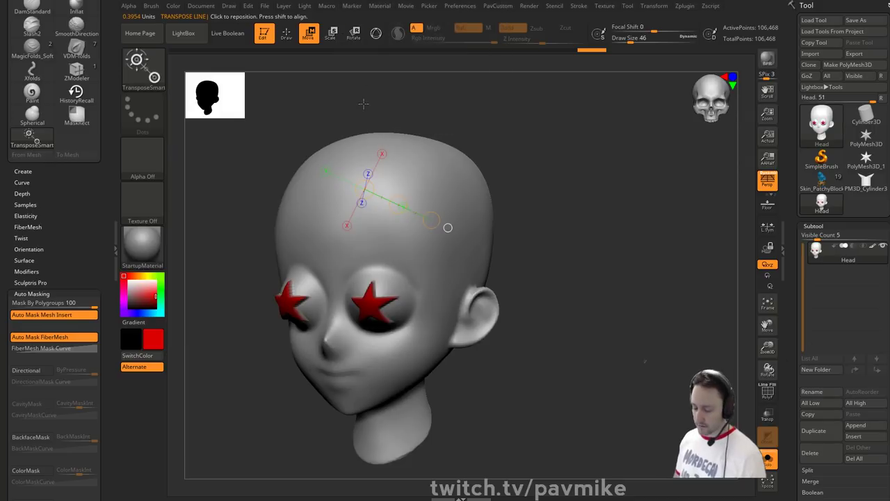
{"action": "left_click", "coordinate": [324, 62]}
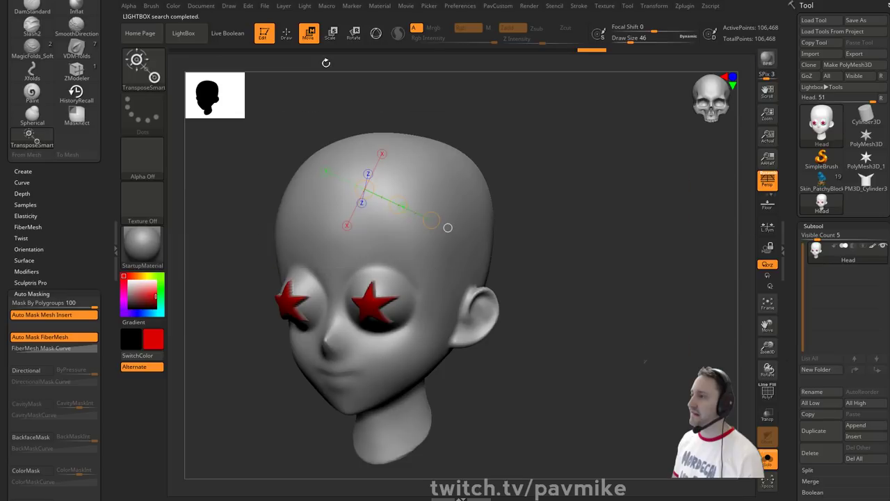
{"action": "left_click", "coordinate": [145, 161]}
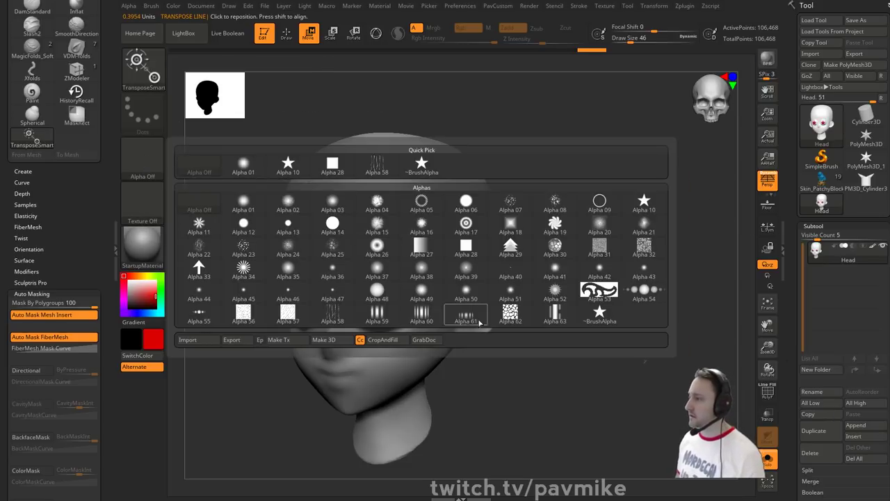
{"action": "left_click", "coordinate": [201, 265]}
{"action": "left_click_drag", "start_coordinate": [604, 198], "coordinate": [593, 184], "text": "alt"}
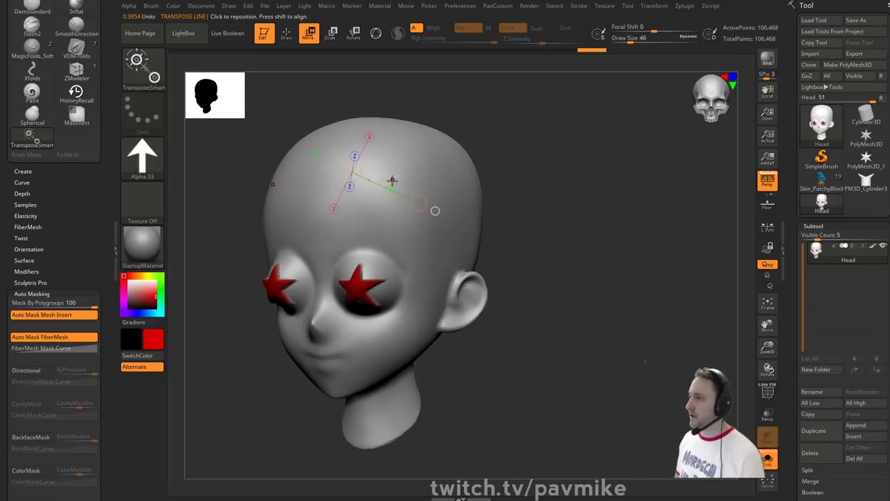
{"action": "left_click_drag", "start_coordinate": [384, 159], "coordinate": [330, 153], "text": "ctrl"}
{"action": "mouse_move", "coordinate": [597, 204]}
{"action": "left_mouse_down"}
{"action": "mouse_move", "coordinate": [617, 211]}
{"action": "mouse_move", "coordinate": [603, 207]}
{"action": "left_mouse_up"}
{"action": "key", "text": "q"}
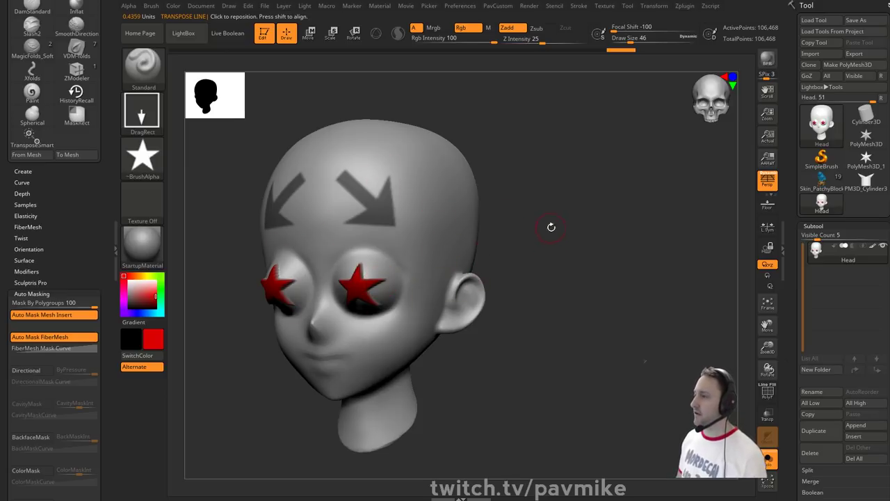
- Lower the draw size to 31 and clear the arrow mask from the forehead
{"action": "mouse_move", "coordinate": [550, 227]}
{"action": "left_mouse_down"}
{"action": "mouse_move", "coordinate": [550, 238]}
{"action": "mouse_move", "coordinate": [549, 230]}
{"action": "left_mouse_up"}
{"action": "key", "text": "s"}
{"action": "key", "text": "s"}
{"action": "key", "text": "bracketright"}
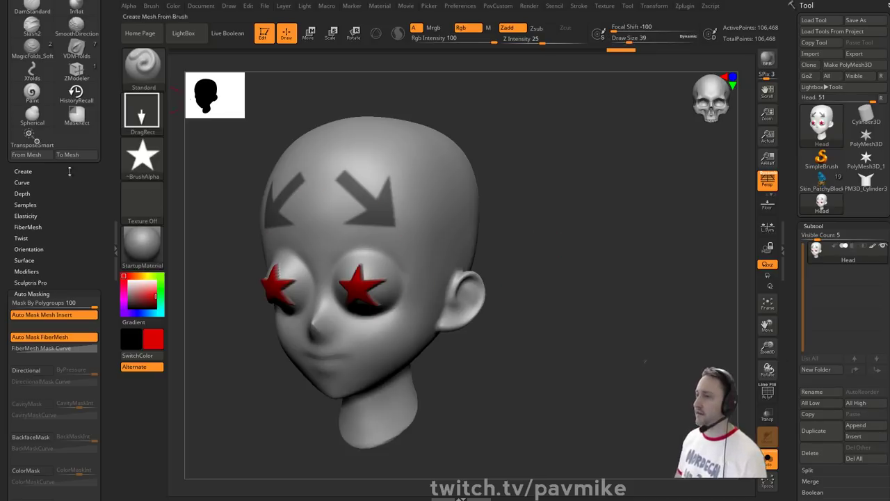
{"action": "left_click_drag", "start_coordinate": [550, 165], "coordinate": [562, 195], "text": "ctrl"}
{"action": "mouse_move", "coordinate": [563, 227]}
{"action": "left_mouse_down", "text": "alt"}
{"action": "mouse_move", "coordinate": [581, 223]}
{"action": "mouse_move", "coordinate": [573, 232]}
{"action": "mouse_move", "coordinate": [575, 223]}
{"action": "left_mouse_up", "text": "alt"}
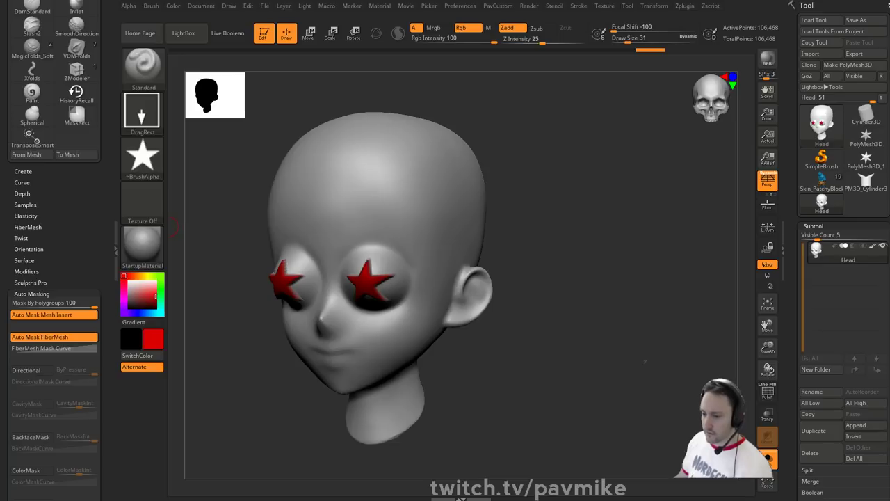
- Switch to the browser and skim the 'Bringing a Character to Life' 2019 ZBrush Summit video for character examples, then close the view
{"action": "left_click_drag", "start_coordinate": [0, 83], "coordinate": [313, 3]}
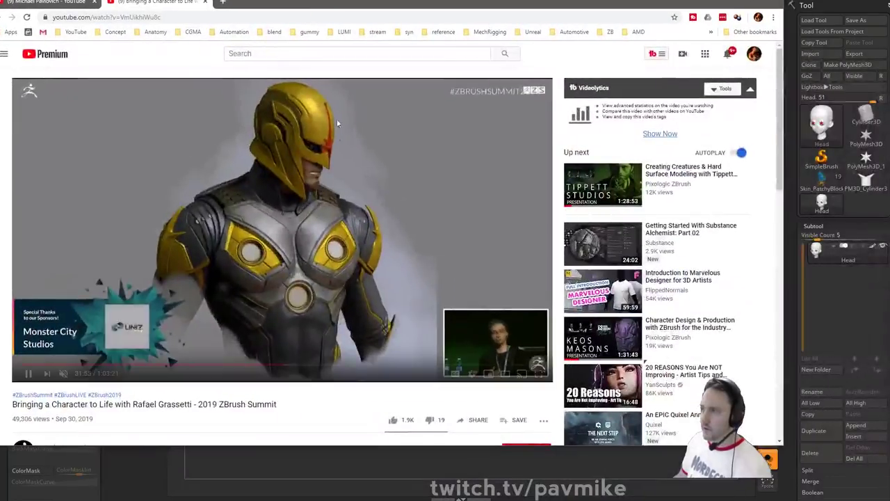
{"action": "left_click_drag", "start_coordinate": [217, 370], "coordinate": [126, 364]}
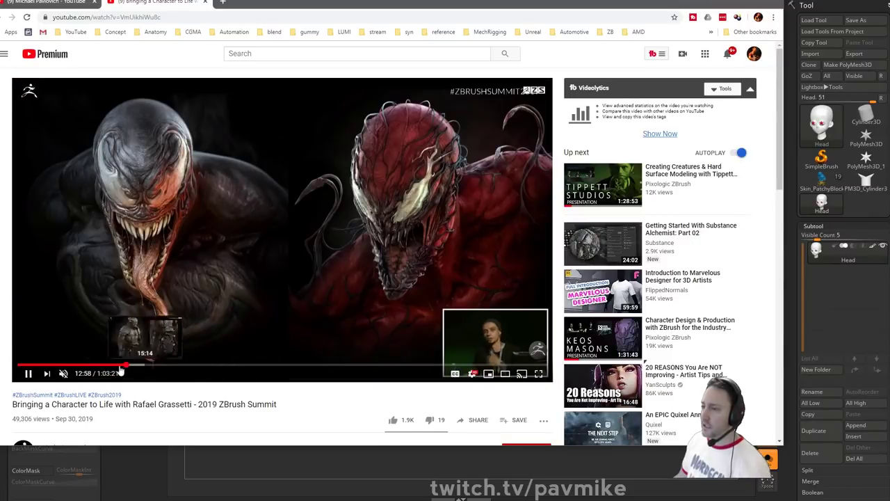
{"action": "left_click", "coordinate": [101, 365]}
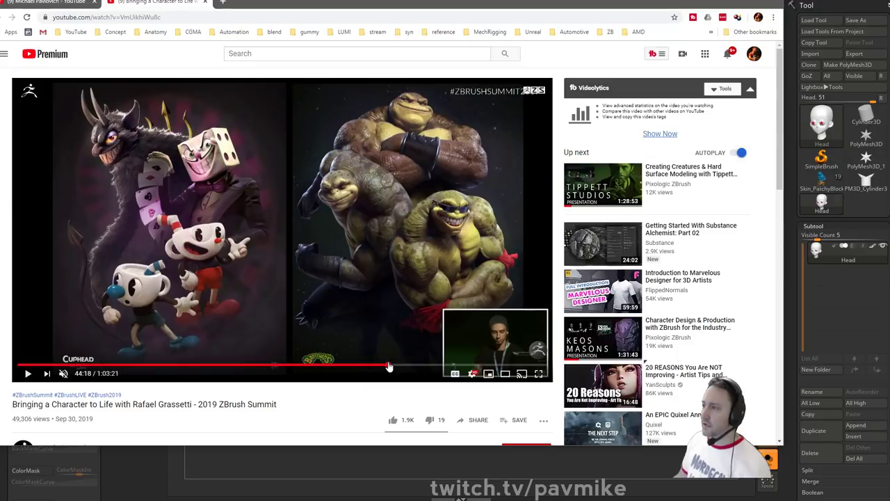
{"action": "left_click", "coordinate": [421, 366]}
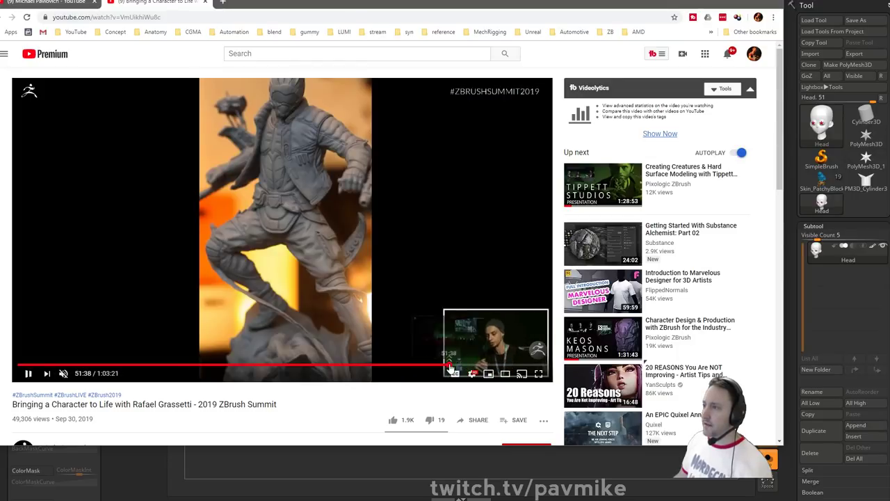
{"action": "left_click", "coordinate": [342, 366]}
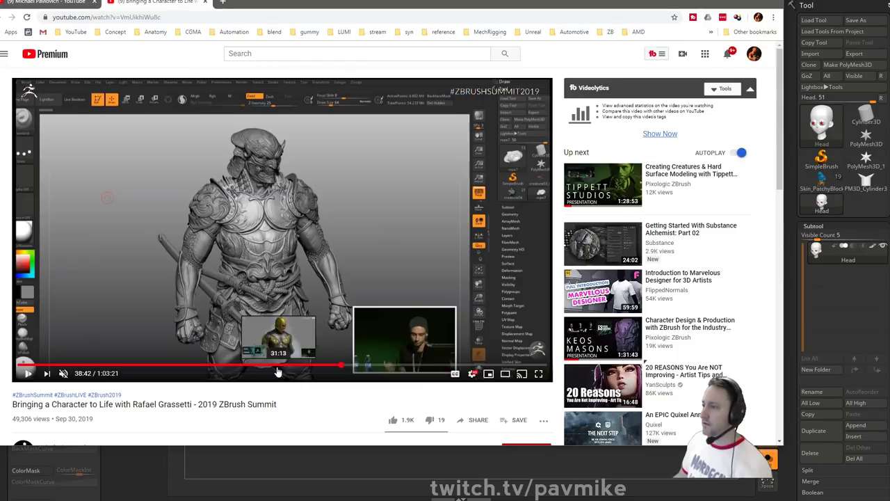
{"action": "left_click", "coordinate": [276, 366]}
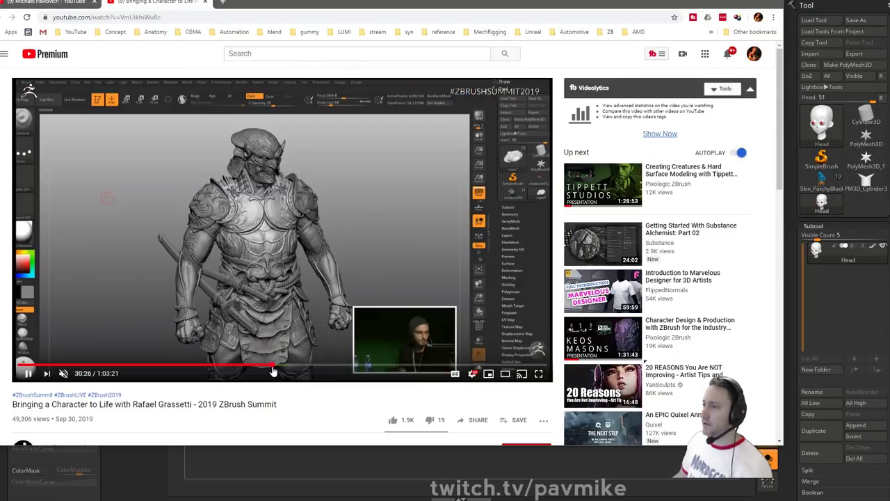
{"action": "left_click", "coordinate": [733, 2]}
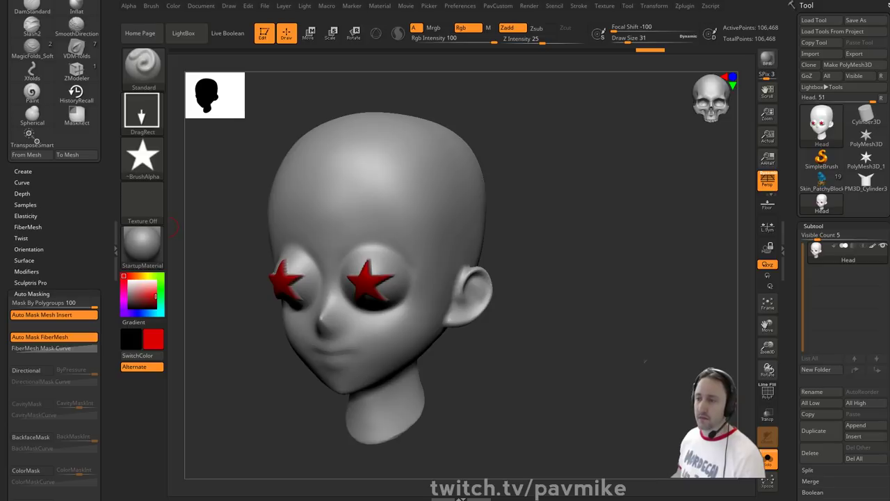
- Switch to Substance Painter and open the sample project TilingMaterial.spp
{"action": "key", "text": "alt+Tab"}
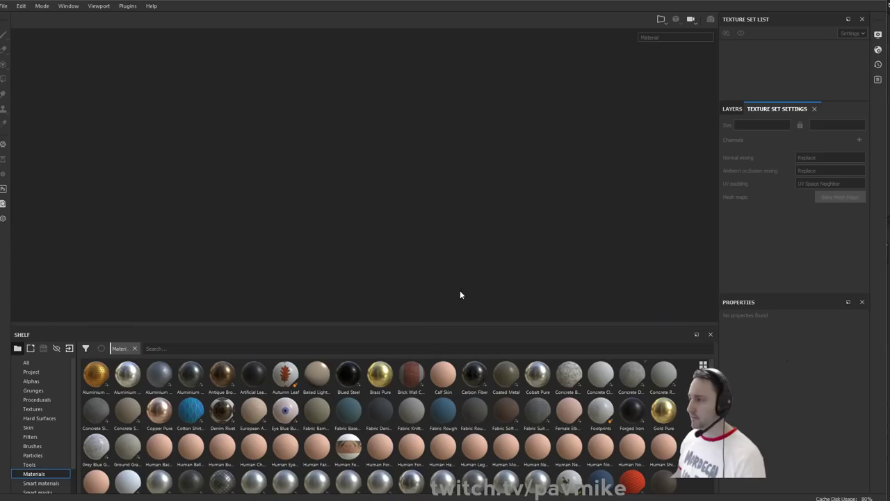
{"action": "left_click", "coordinate": [3, 5]}
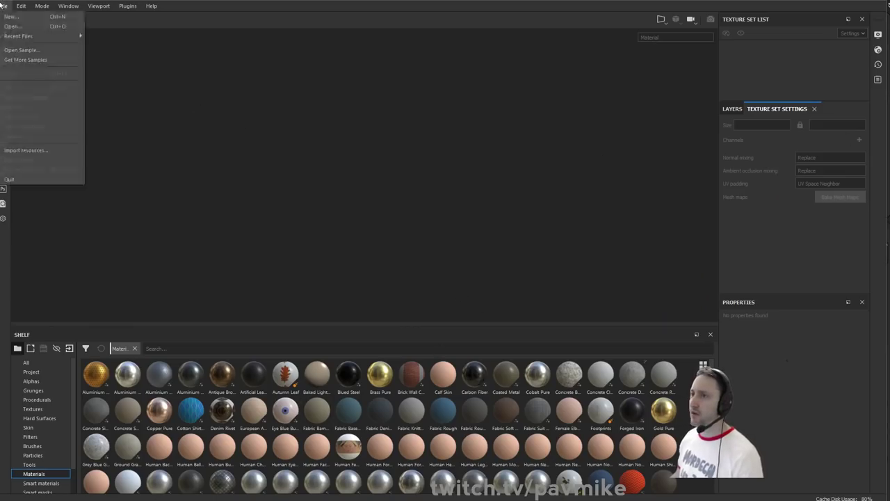
{"action": "left_click", "coordinate": [7, 50]}
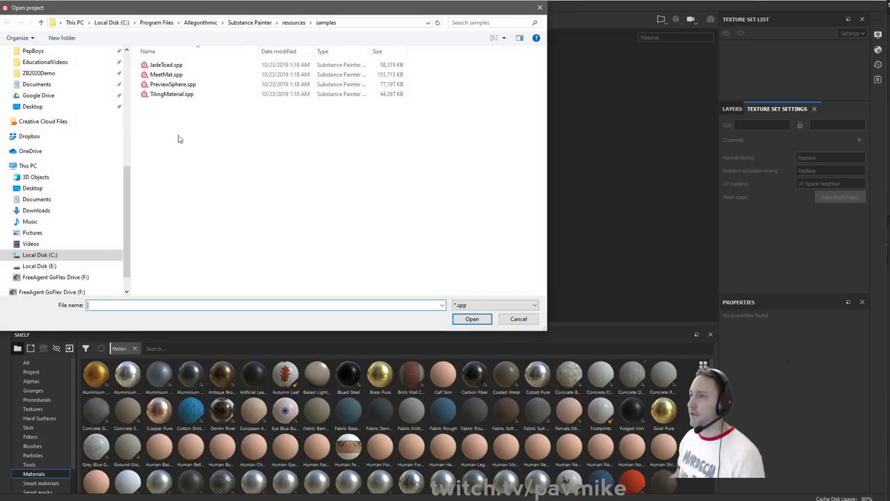
{"action": "double_click", "coordinate": [169, 95]}
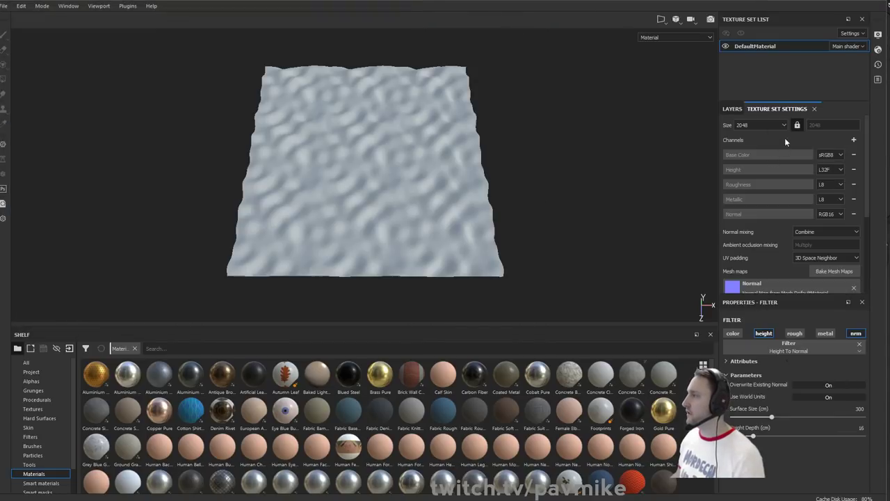
- Delete every layer of the DefaultMaterial texture set, from Height To Normal down to Base
{"action": "left_click", "coordinate": [732, 108]}
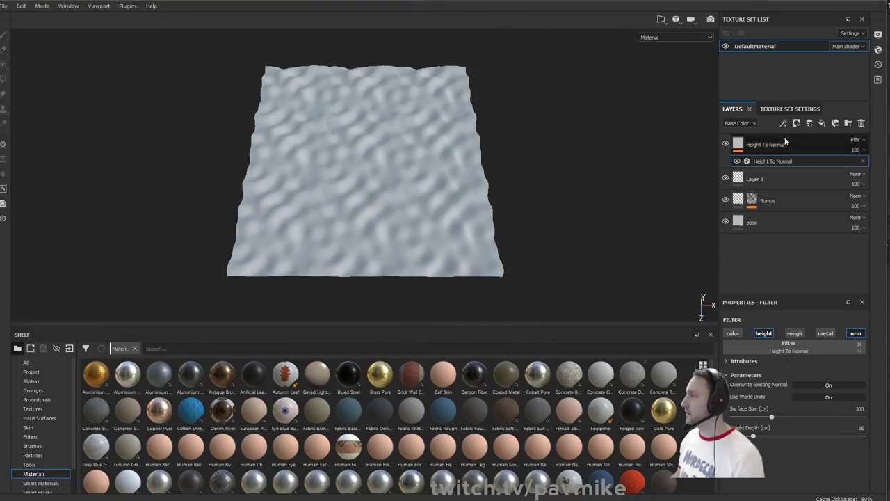
{"action": "left_click", "coordinate": [845, 152]}
{"action": "left_click", "coordinate": [830, 223], "text": "shift"}
{"action": "left_click", "coordinate": [862, 124]}
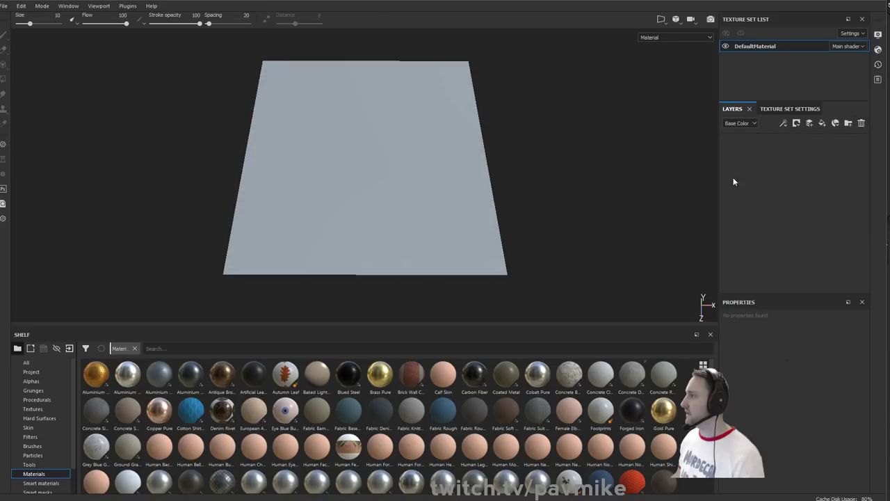
{"action": "left_click", "coordinate": [849, 123]}
{"action": "left_click", "coordinate": [861, 123]}
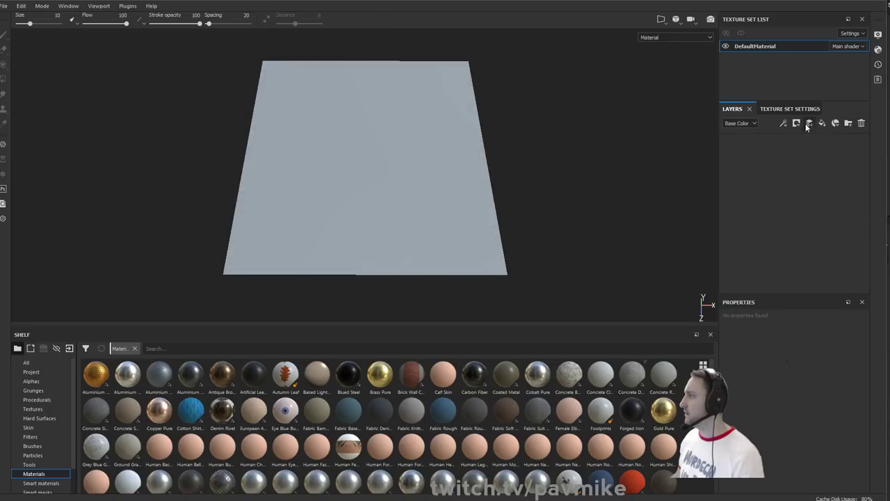
- Change the size of the DefaultMaterial texture set and go back to its layers
{"action": "left_click", "coordinate": [786, 109]}
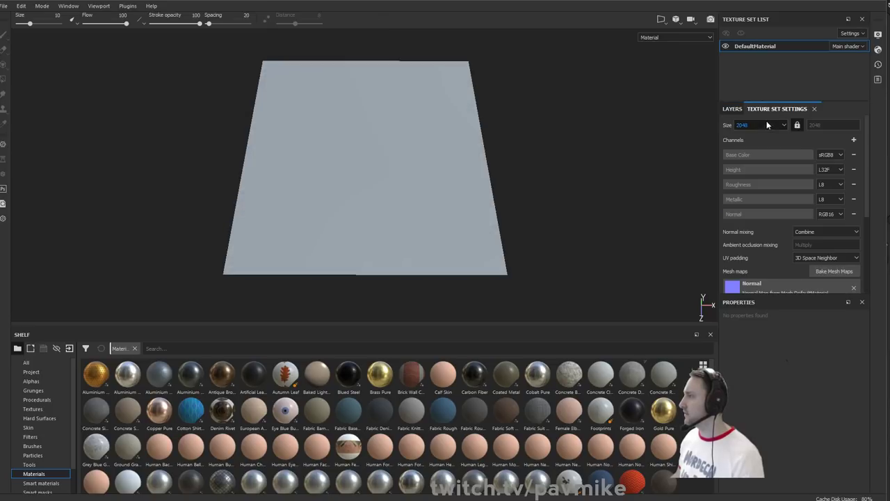
{"action": "left_click", "coordinate": [768, 125]}
{"action": "left_click", "coordinate": [743, 164]}
{"action": "left_click", "coordinate": [734, 109]}
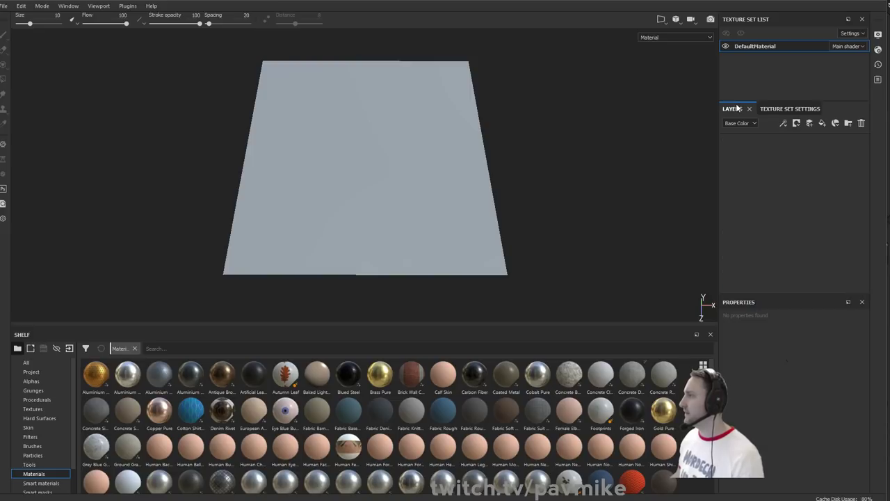
- Disable displacement and tessellation in the main shader's settings
{"action": "left_click", "coordinate": [878, 50]}
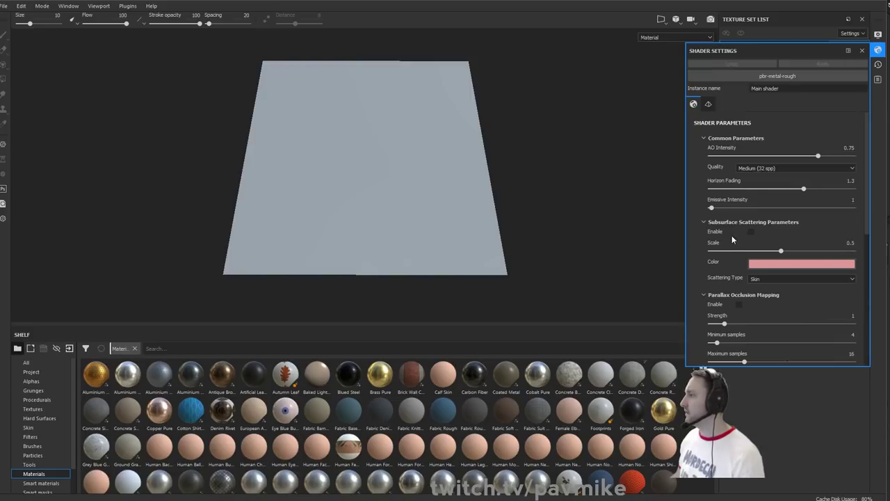
{"action": "scroll", "coordinate": [731, 240], "scroll_direction": "down", "scroll_amount": 10}
{"action": "left_click", "coordinate": [697, 132]}
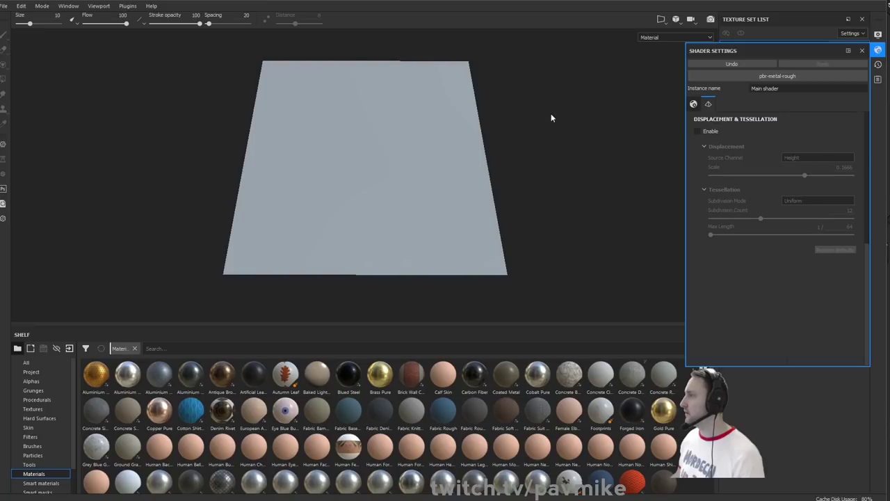
{"action": "left_click_drag", "start_coordinate": [605, 159], "coordinate": [543, 167], "text": "alt"}
{"action": "left_click", "coordinate": [863, 50]}
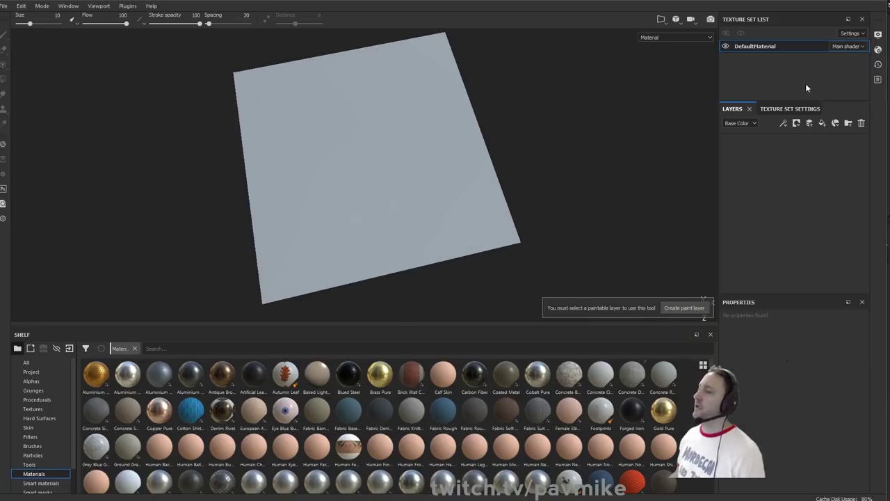
- Apply the Human Back Skin material to the plane as a fill layer and inspect its surface up close
{"action": "left_click_drag", "start_coordinate": [158, 454], "coordinate": [620, 208]}
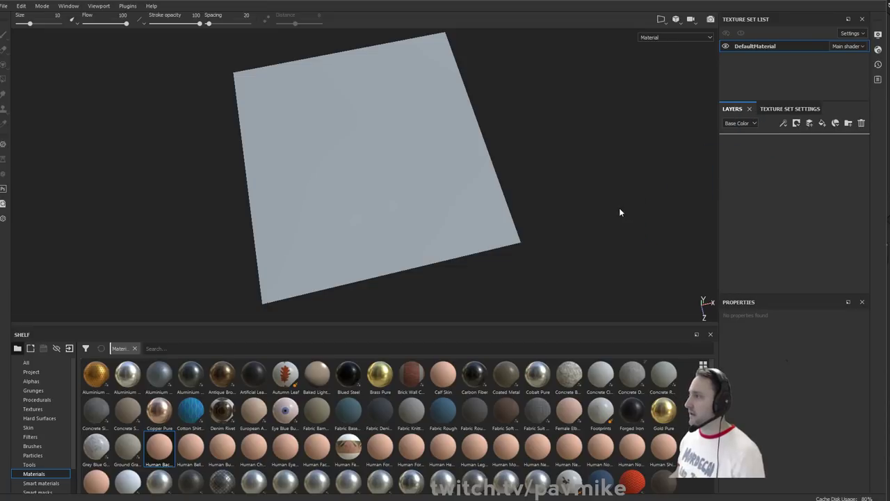
{"action": "left_click_drag", "start_coordinate": [532, 199], "coordinate": [437, 133], "text": "alt"}
{"action": "left_click_drag", "start_coordinate": [360, 165], "coordinate": [373, 179], "text": "alt"}
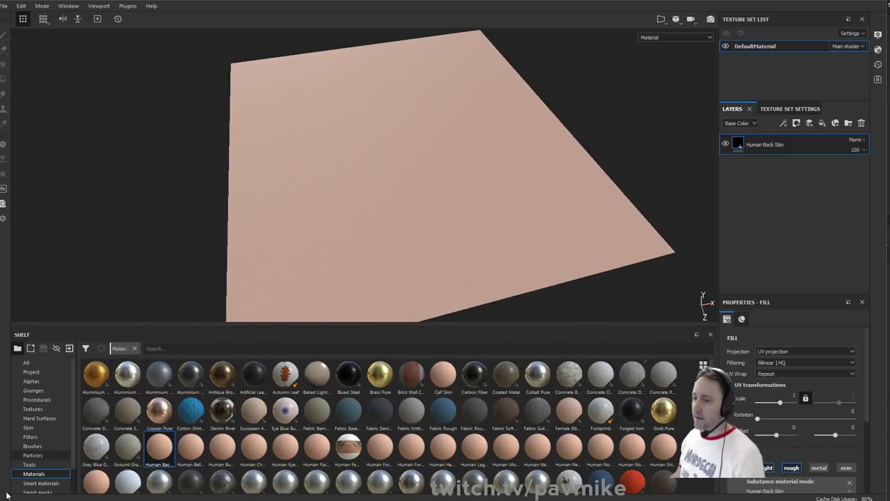
{"action": "left_click_drag", "start_coordinate": [417, 265], "coordinate": [428, 171], "text": "alt"}
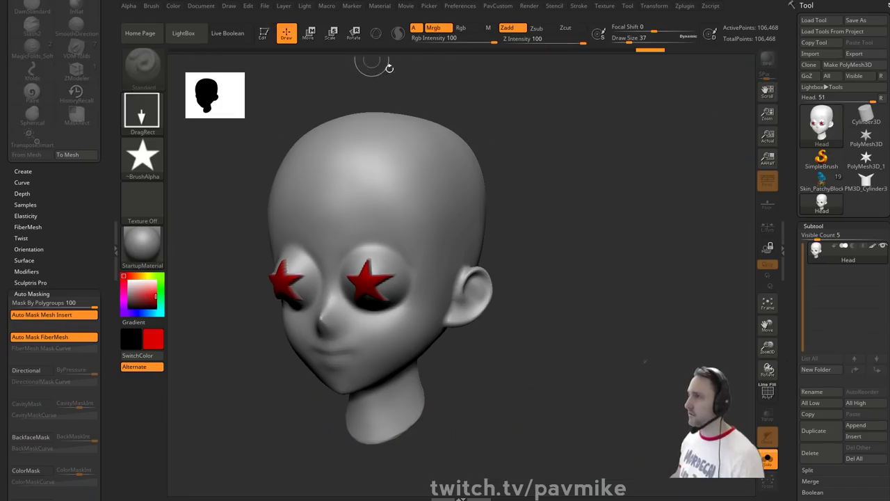
- Return to ZBrush, clear the head from the canvas and draw a Plane3D mesh
{"action": "key", "text": "ctrl+n"}
{"action": "left_click", "coordinate": [821, 159]}
{"action": "left_click", "coordinate": [827, 114]}
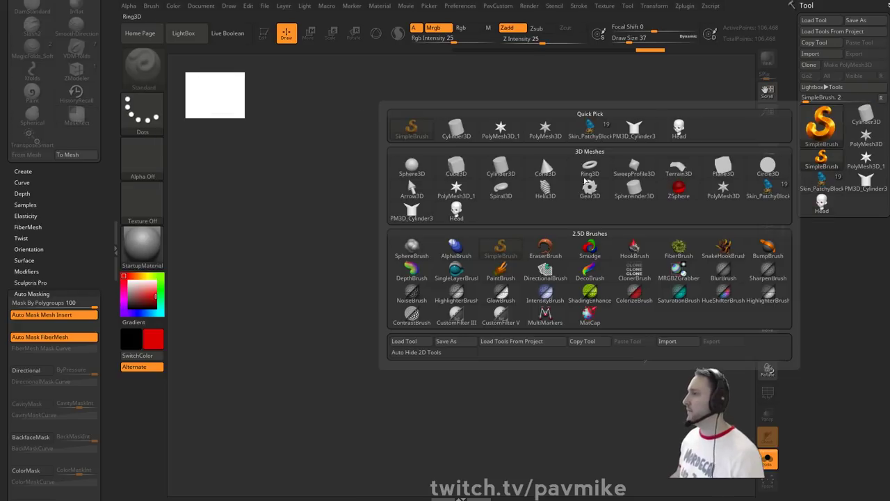
{"action": "left_click", "coordinate": [722, 168]}
{"action": "left_click_drag", "start_coordinate": [422, 297], "coordinate": [375, 174]}
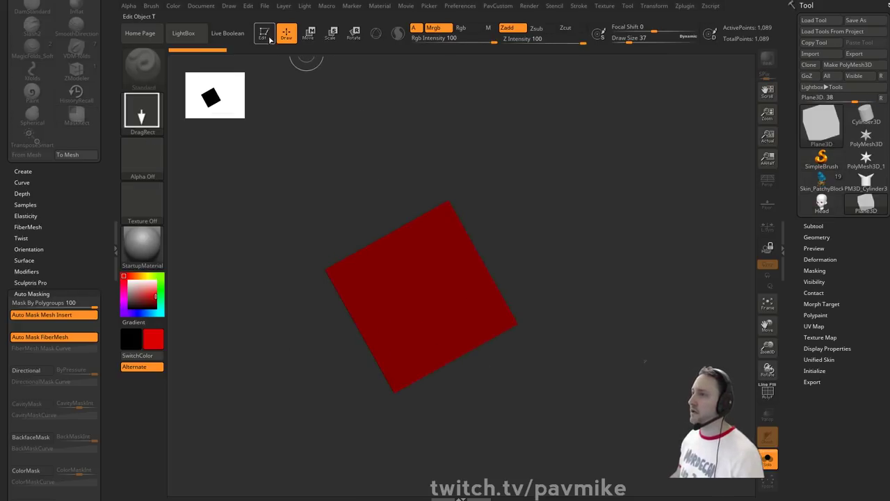
- Convert the plane to a PolyMesh3D and frame it with its polyframe shown
{"action": "left_click", "coordinate": [851, 66]}
{"action": "left_click", "coordinate": [853, 65]}
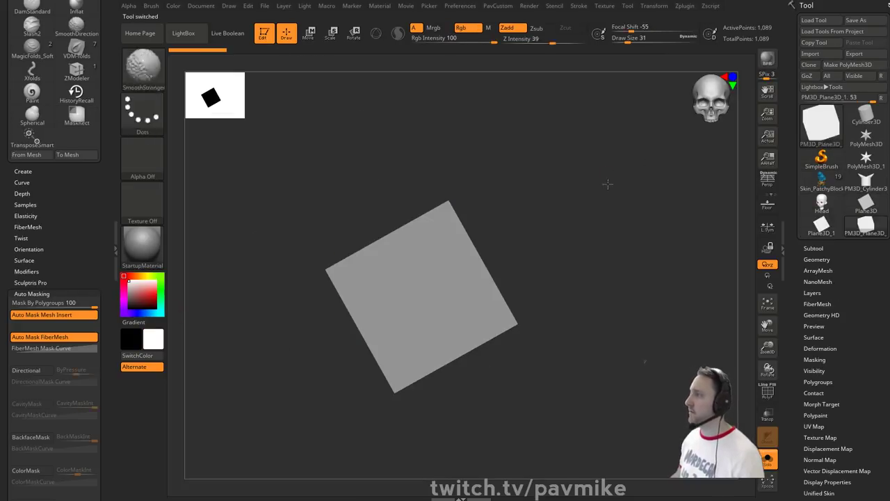
{"action": "key", "text": "shift+f"}
{"action": "key", "text": "f"}
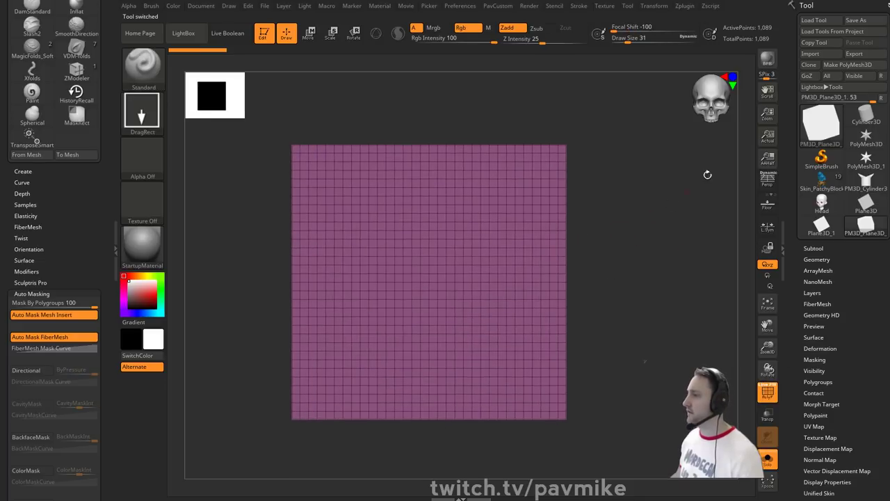
- Export the plane to the Desktop in OBJ format under the file name Plane
{"action": "left_click", "coordinate": [860, 55]}
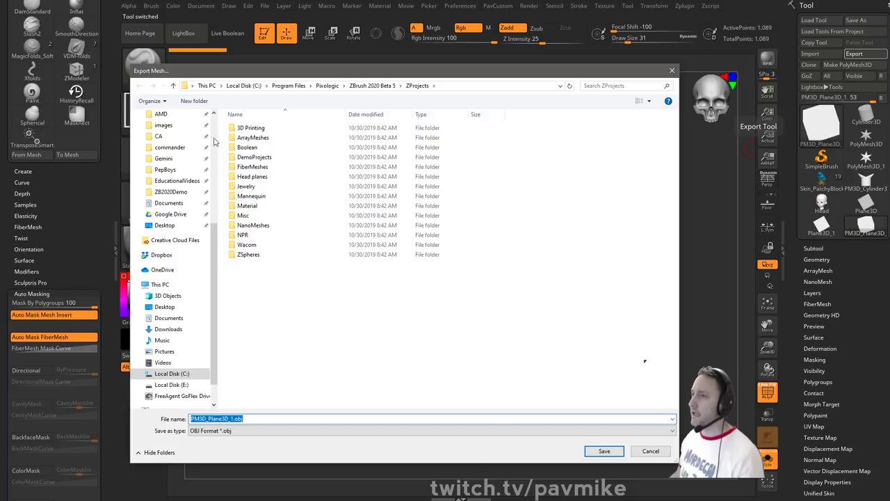
{"action": "left_click", "coordinate": [164, 225]}
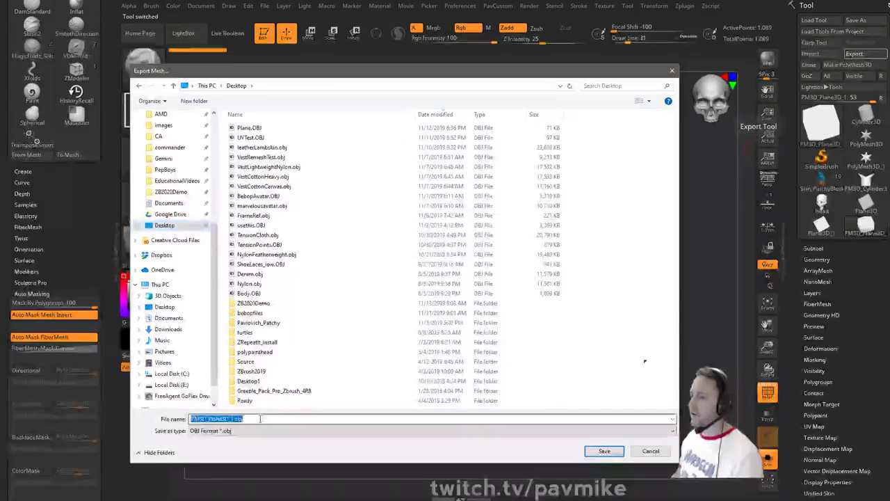
{"action": "type", "text": "Plan"}
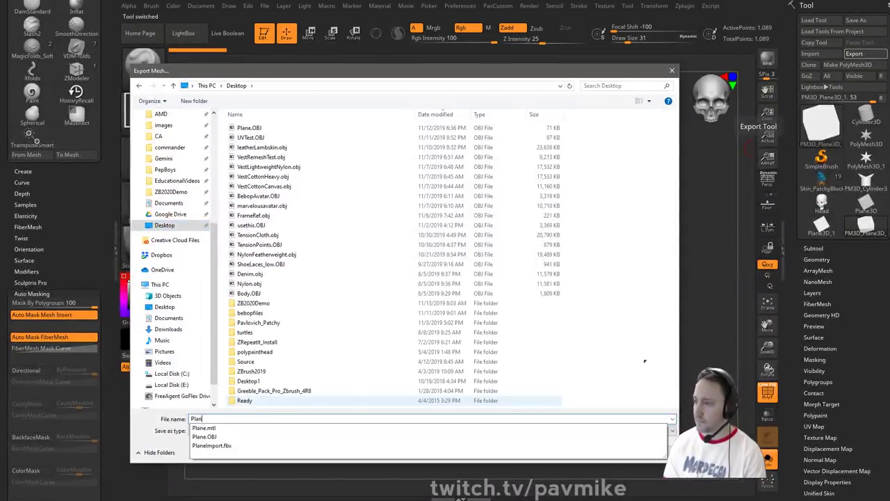
{"action": "type", "text": "e"}
{"action": "key", "text": "Return"}
{"action": "left_click", "coordinate": [470, 198]}
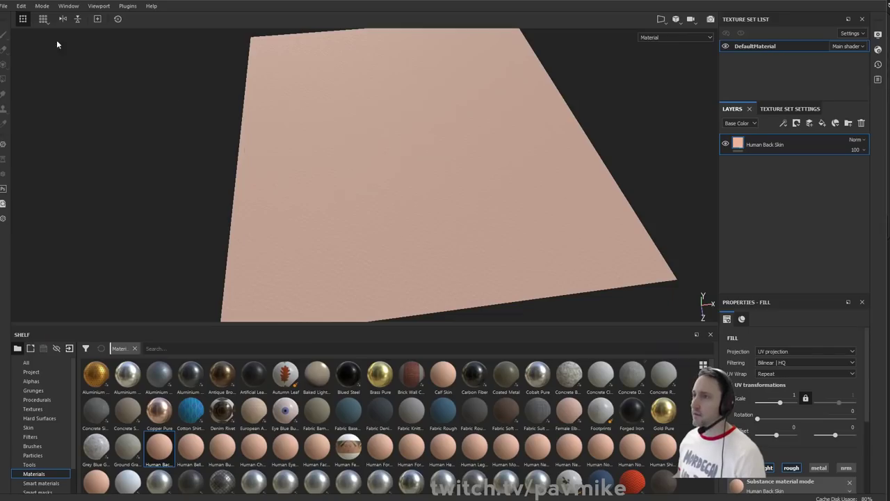
- Switch to Substance Painter and create a new project from the Desktop's Plane.OBJ, discarding the changes to the open project
{"action": "left_click", "coordinate": [4, 6]}
{"action": "left_click", "coordinate": [21, 20]}
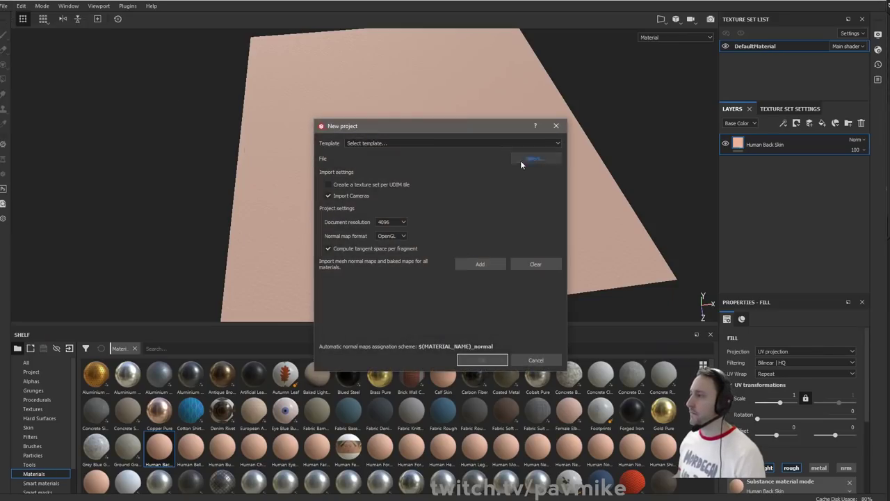
{"action": "left_click", "coordinate": [530, 159]}
{"action": "double_click", "coordinate": [379, 199]}
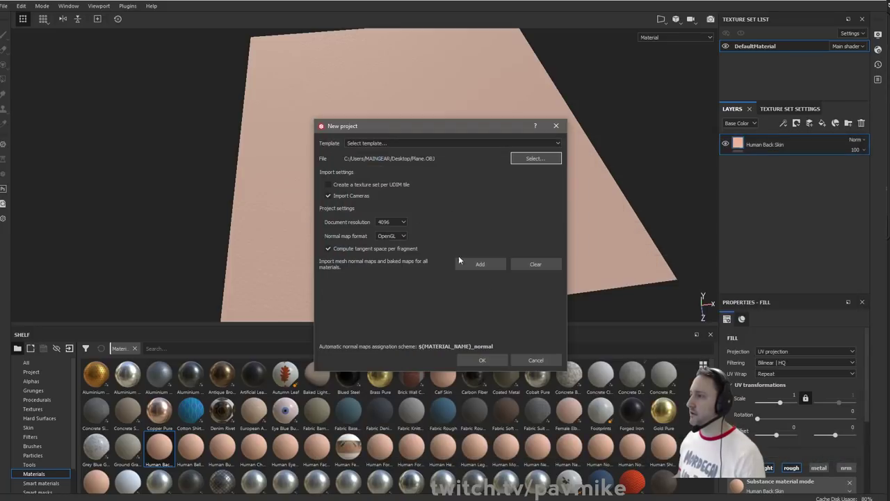
{"action": "left_click", "coordinate": [481, 361]}
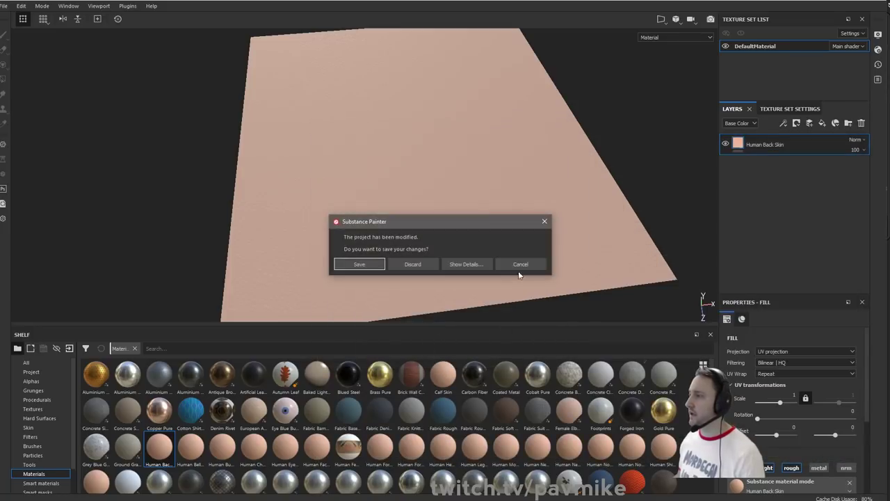
{"action": "left_click", "coordinate": [418, 265]}
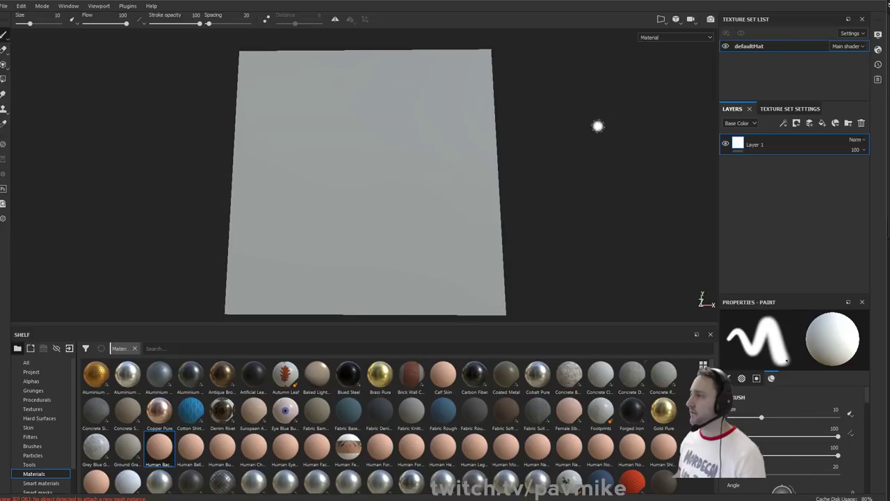
{"action": "left_click_drag", "start_coordinate": [572, 100], "coordinate": [542, 122], "text": "alt"}
{"action": "left_click_drag", "start_coordinate": [560, 217], "coordinate": [572, 189], "text": "alt"}
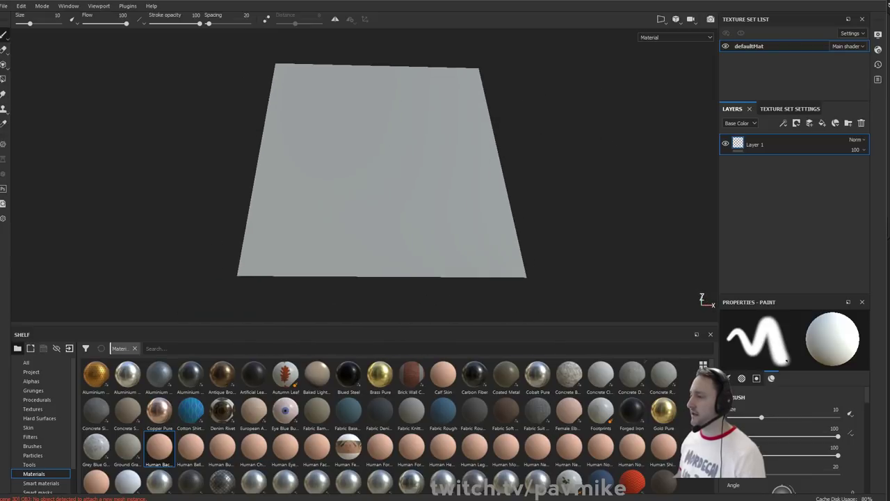
- Search the shelf's materials for skin and preview the Skin Mole material
{"action": "middle_click_drag", "start_coordinate": [581, 161], "coordinate": [576, 184], "text": "alt"}
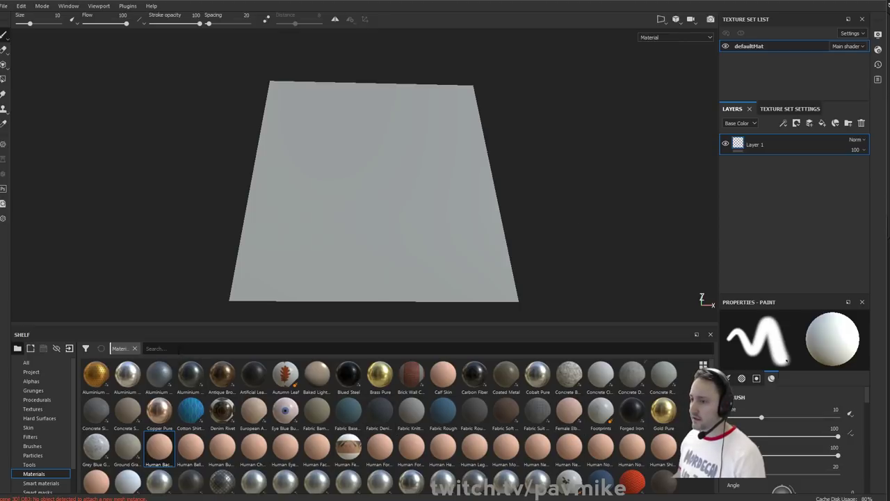
{"action": "type", "text": "skin"}
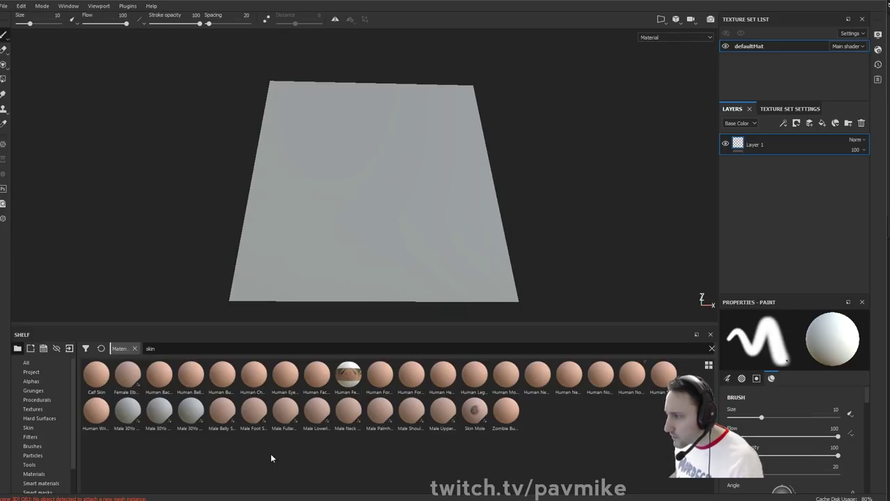
{"action": "mouse_move", "coordinate": [477, 414]}
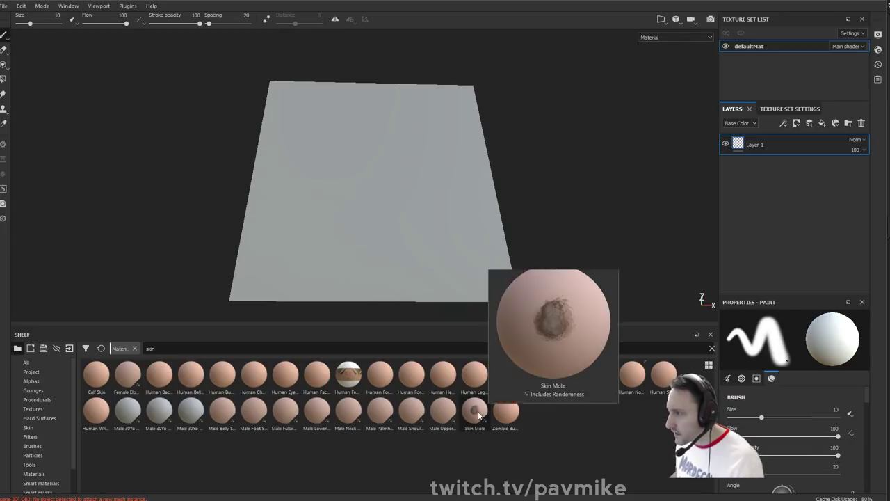
- Open Substance Source and look through the skin materials in its Organic category
{"action": "left_click", "coordinate": [4, 204]}
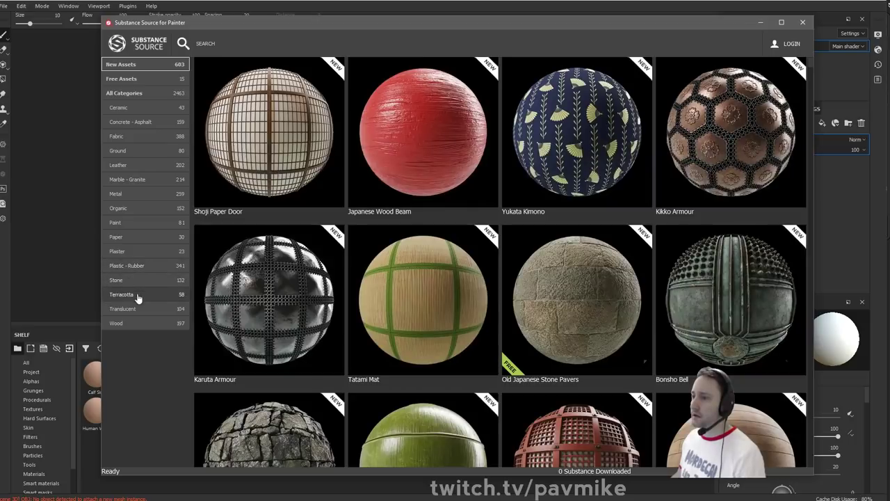
{"action": "left_click", "coordinate": [132, 206]}
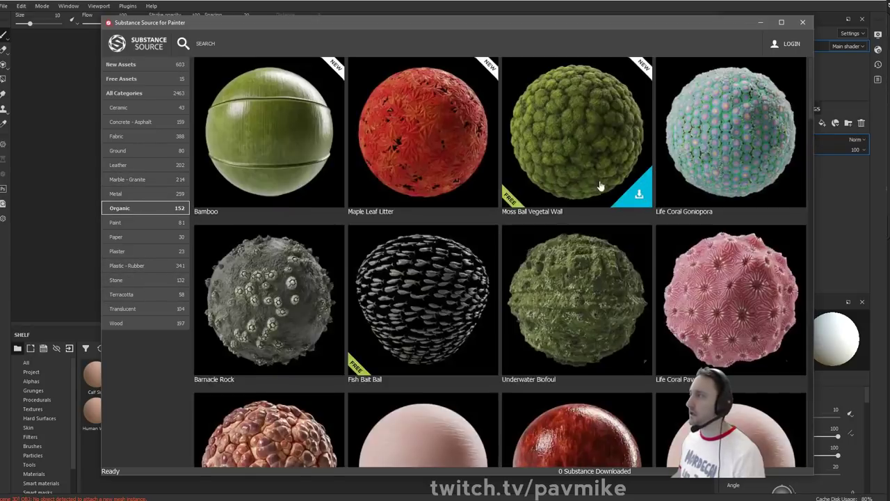
{"action": "scroll", "coordinate": [541, 210], "scroll_direction": "down", "scroll_amount": 2}
{"action": "scroll", "coordinate": [546, 222], "scroll_direction": "down", "scroll_amount": 6}
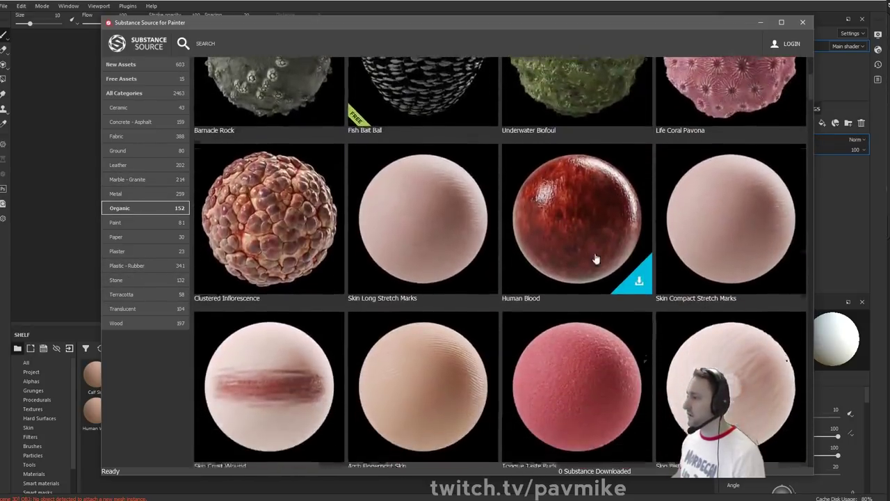
{"action": "scroll", "coordinate": [595, 257], "scroll_direction": "down", "scroll_amount": 3}
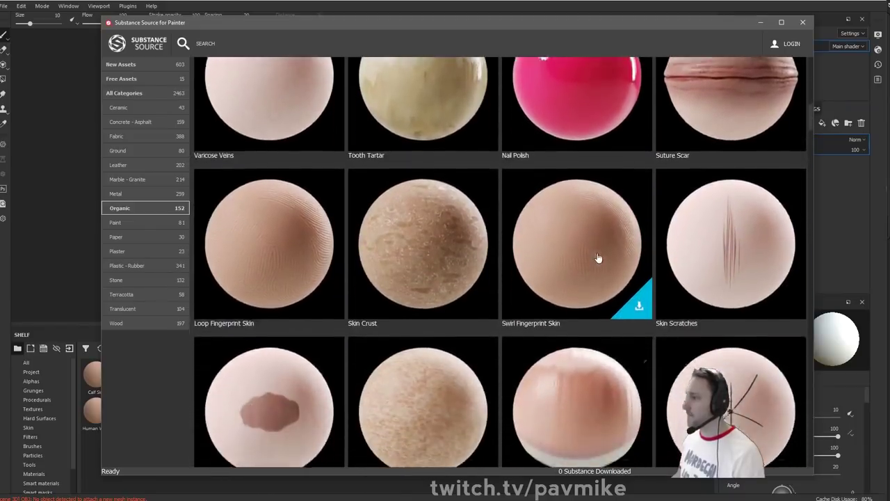
{"action": "scroll", "coordinate": [601, 254], "scroll_direction": "down", "scroll_amount": 5}
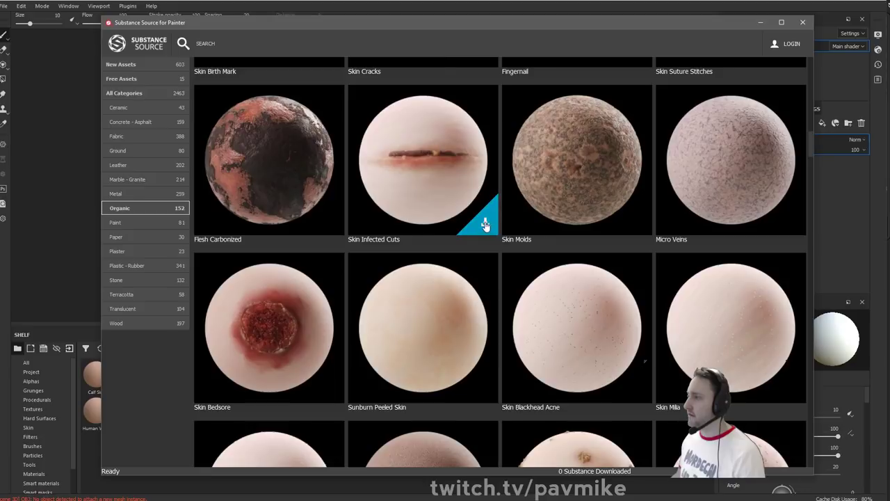
- Request the Skin Infected Cuts download and log in to Substance Source with the account password
{"action": "left_click", "coordinate": [485, 223]}
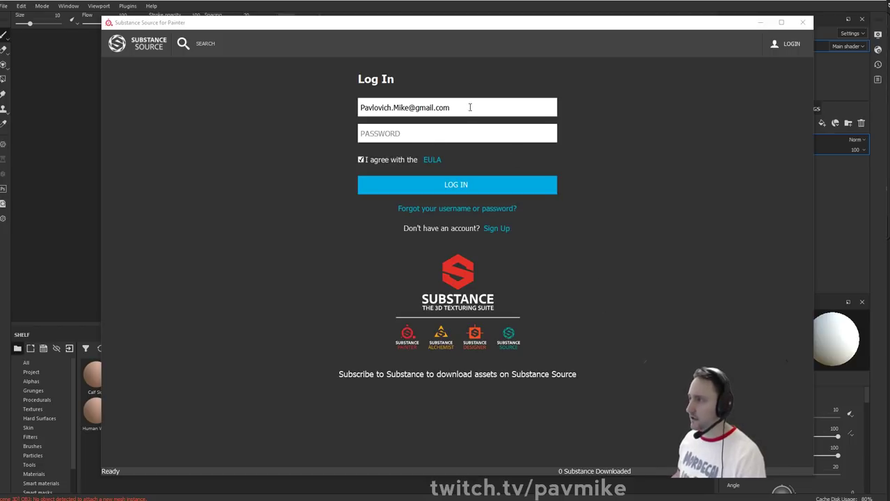
{"action": "left_click", "coordinate": [428, 135]}
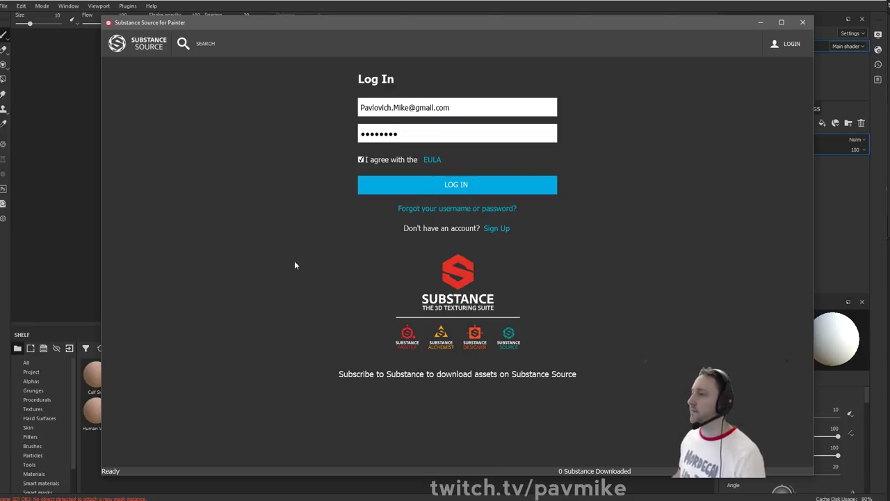
{"action": "key", "text": "Return"}
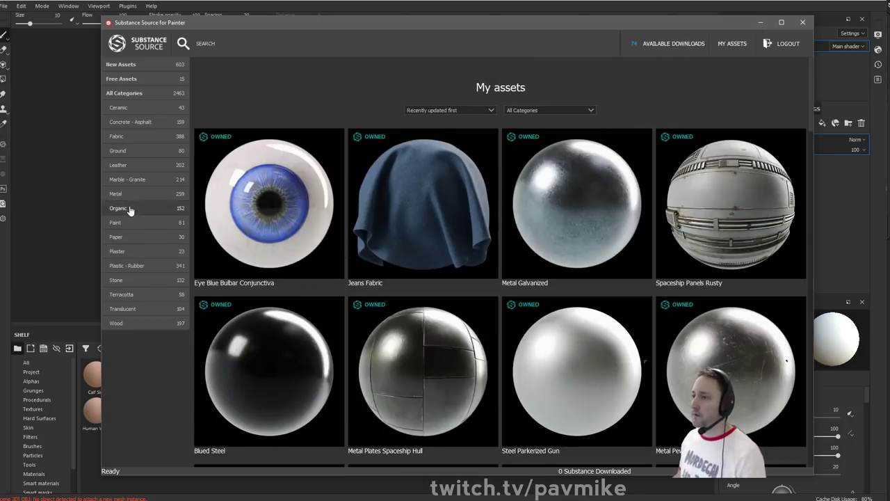
- Download the Skin Infected Cuts and Skin Bedsore materials from the Organic category
{"action": "left_click", "coordinate": [129, 208]}
{"action": "scroll", "coordinate": [509, 306], "scroll_direction": "down", "scroll_amount": 10}
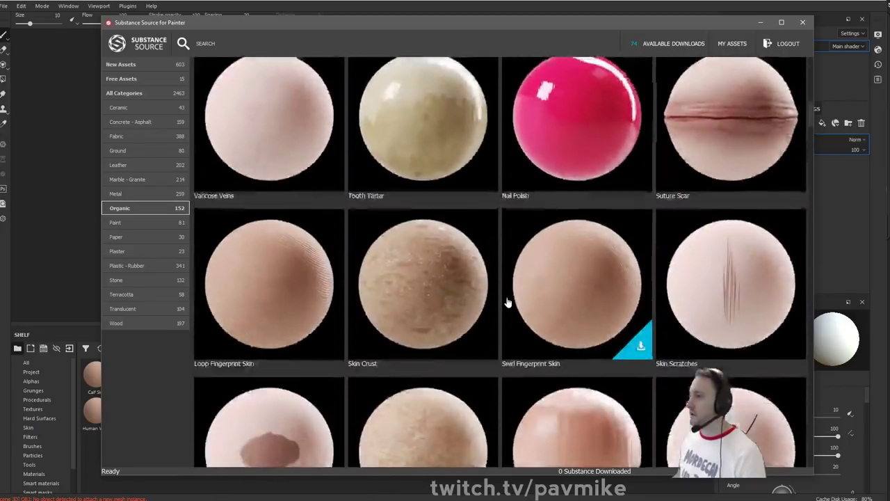
{"action": "scroll", "coordinate": [509, 303], "scroll_direction": "down", "scroll_amount": 5}
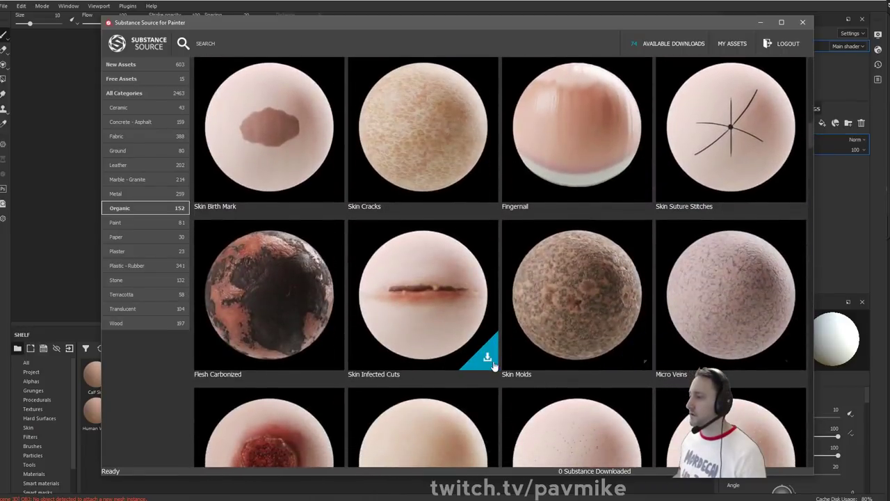
{"action": "left_click", "coordinate": [486, 359]}
{"action": "scroll", "coordinate": [487, 319], "scroll_direction": "down", "scroll_amount": 3}
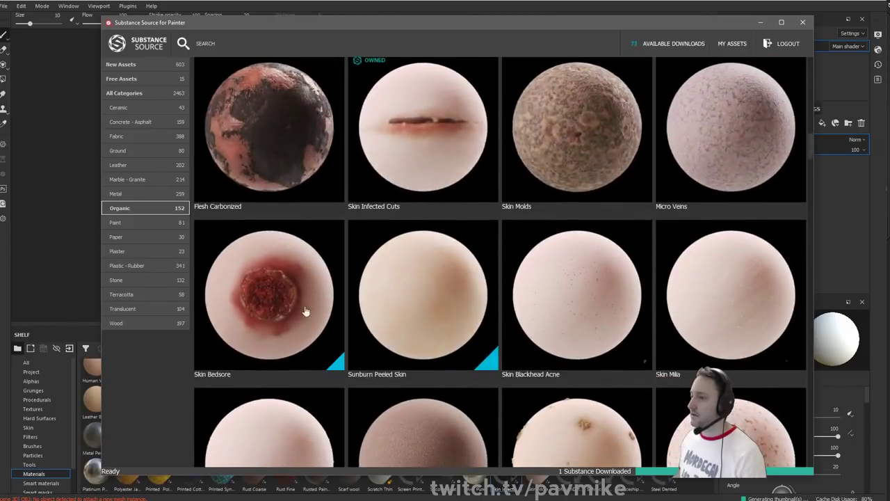
{"action": "left_click", "coordinate": [337, 362]}
{"action": "scroll", "coordinate": [536, 287], "scroll_direction": "down", "scroll_amount": 3}
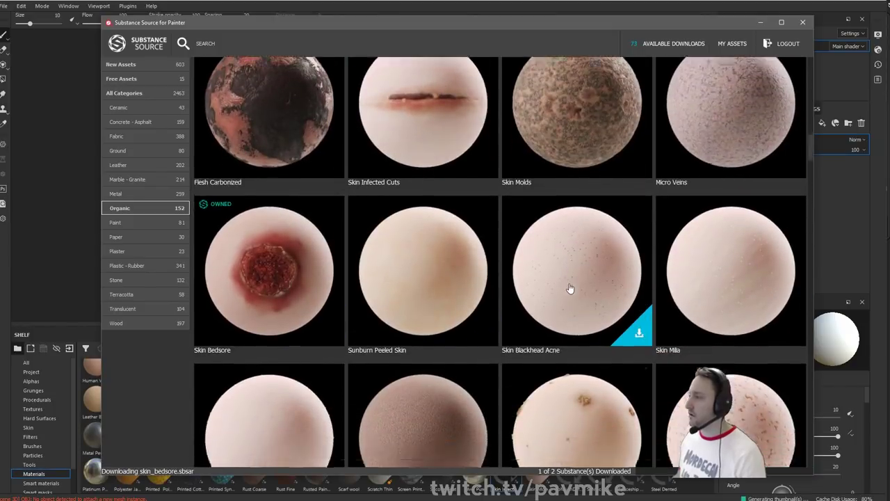
- Look through the remaining male and female skin materials and close Substance Source
{"action": "scroll", "coordinate": [570, 291], "scroll_direction": "down", "scroll_amount": 8}
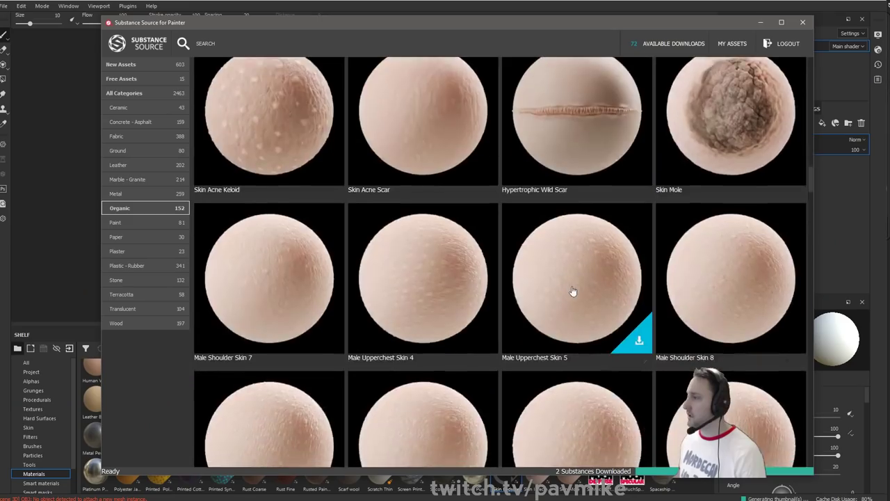
{"action": "scroll", "coordinate": [571, 291], "scroll_direction": "down", "scroll_amount": 9}
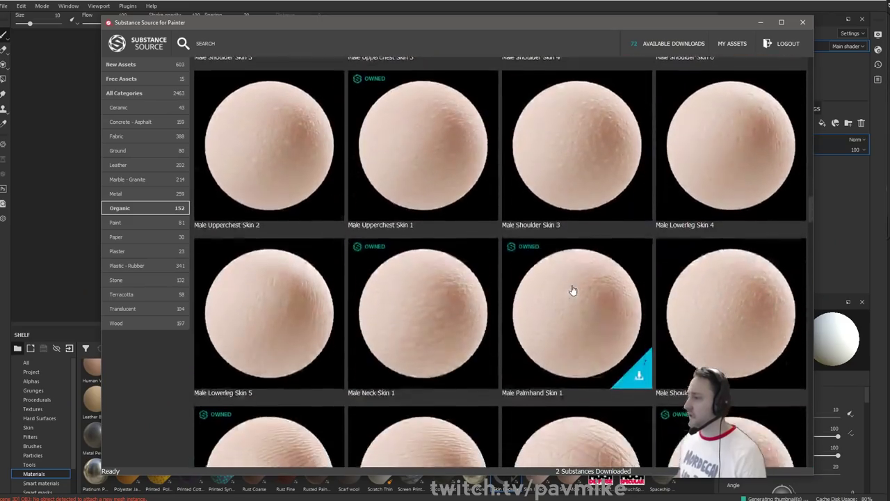
{"action": "scroll", "coordinate": [570, 292], "scroll_direction": "down", "scroll_amount": 10}
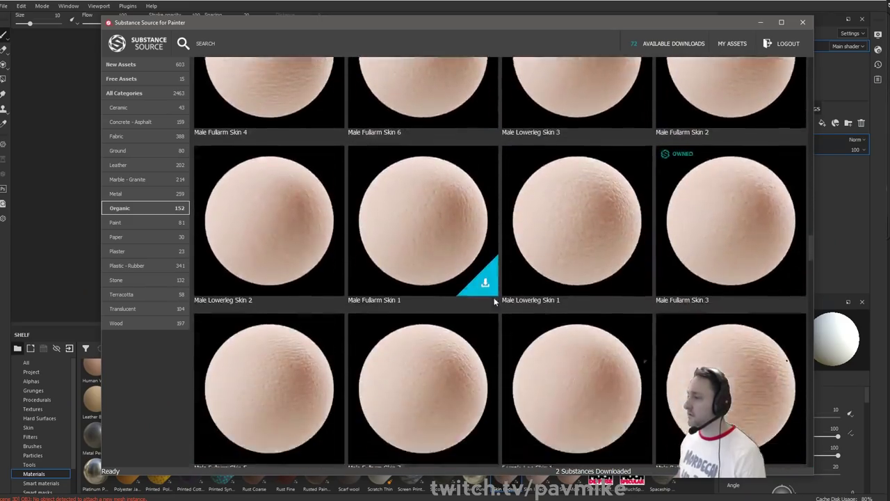
{"action": "scroll", "coordinate": [550, 309], "scroll_direction": "down", "scroll_amount": 10}
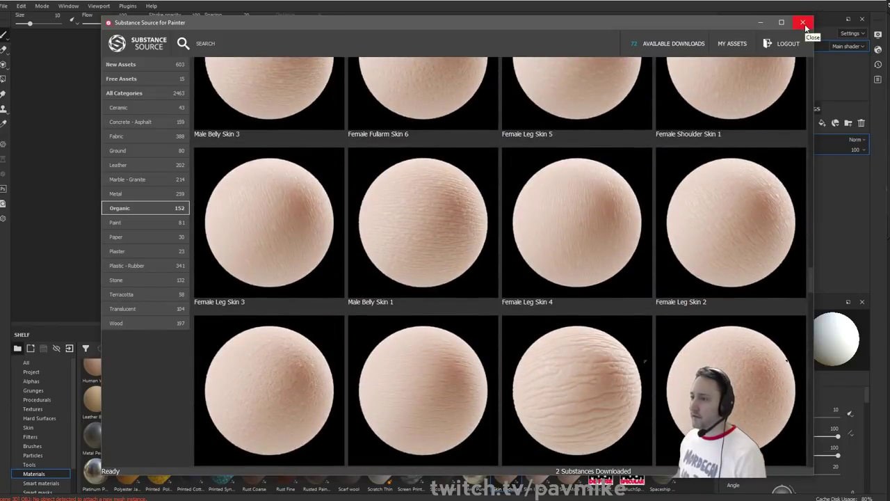
{"action": "left_click", "coordinate": [804, 23]}
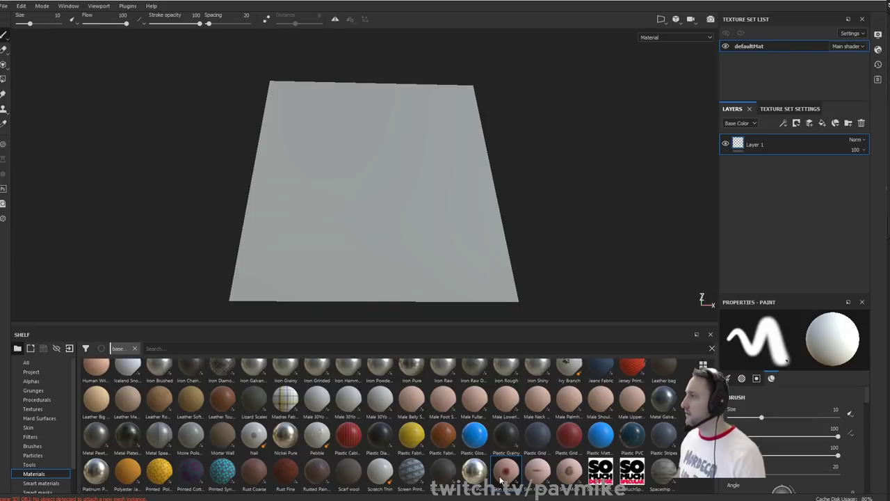
- Add the Skin Bedsore material to the plane as a fill layer above Layer 1 and inspect it under rotated lighting
{"action": "left_click_drag", "start_coordinate": [501, 478], "coordinate": [761, 136]}
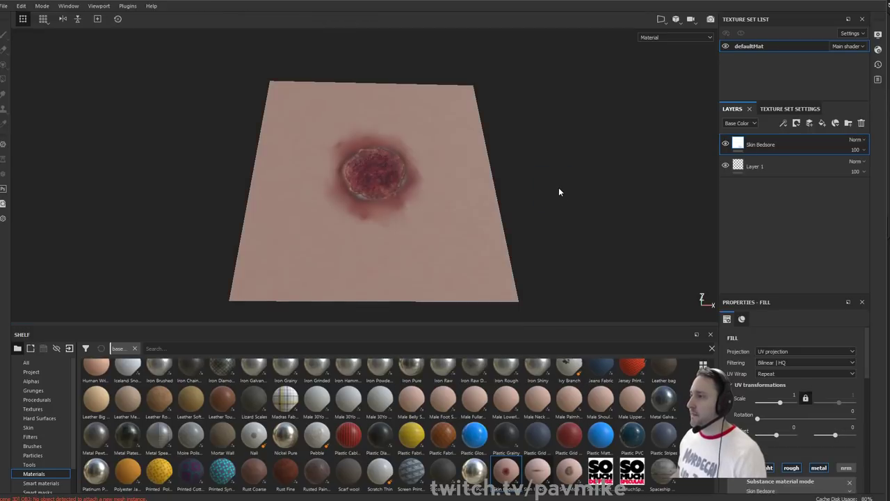
{"action": "right_click_drag", "start_coordinate": [558, 187], "coordinate": [532, 169], "text": "shift"}
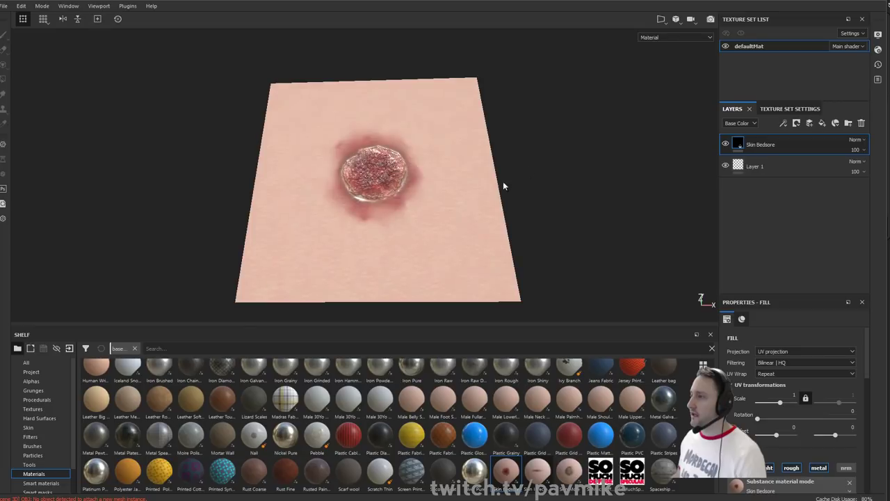
{"action": "left_click_drag", "start_coordinate": [505, 185], "coordinate": [567, 172], "text": "alt"}
- Start a texture export and choose the BaseColorAndHeight configuration
{"action": "left_click", "coordinate": [5, 6]}
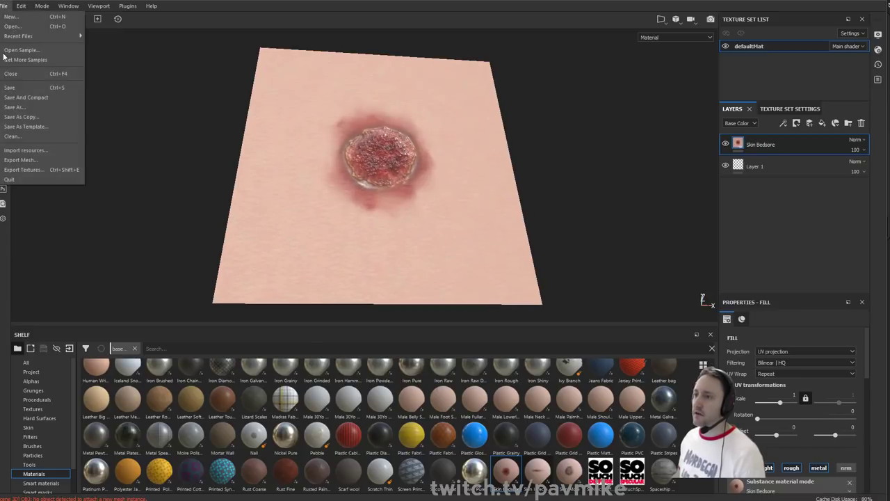
{"action": "left_click", "coordinate": [18, 169]}
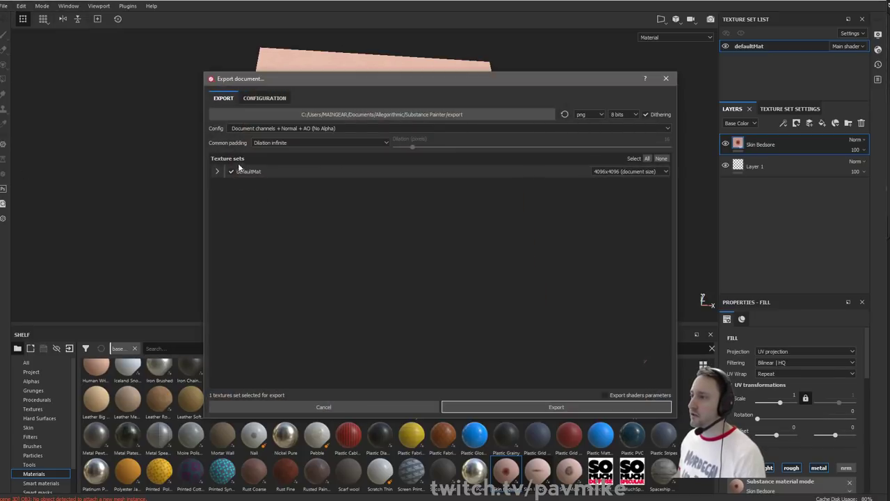
{"action": "left_click", "coordinate": [246, 130]}
{"action": "scroll", "coordinate": [249, 214], "scroll_direction": "down", "scroll_amount": 2}
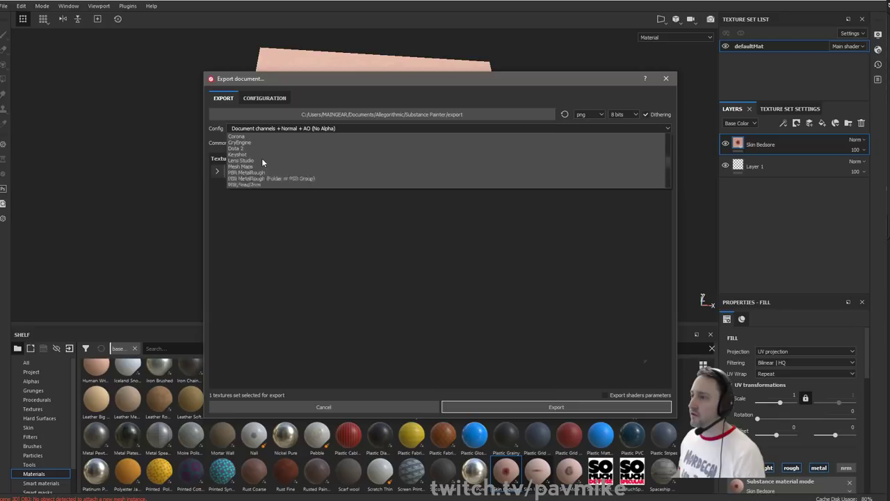
{"action": "left_click", "coordinate": [270, 143]}
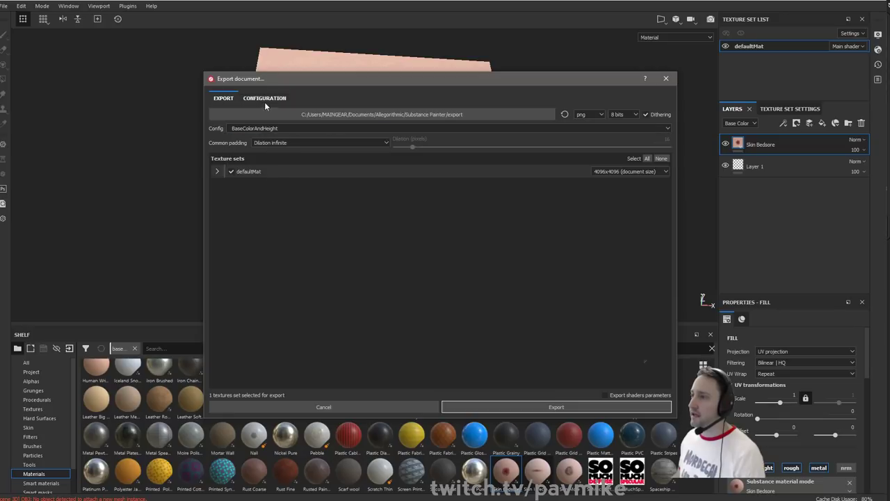
- Check which output maps the BaseColorAndHeight preset contains and return to the export settings
{"action": "left_click", "coordinate": [264, 100]}
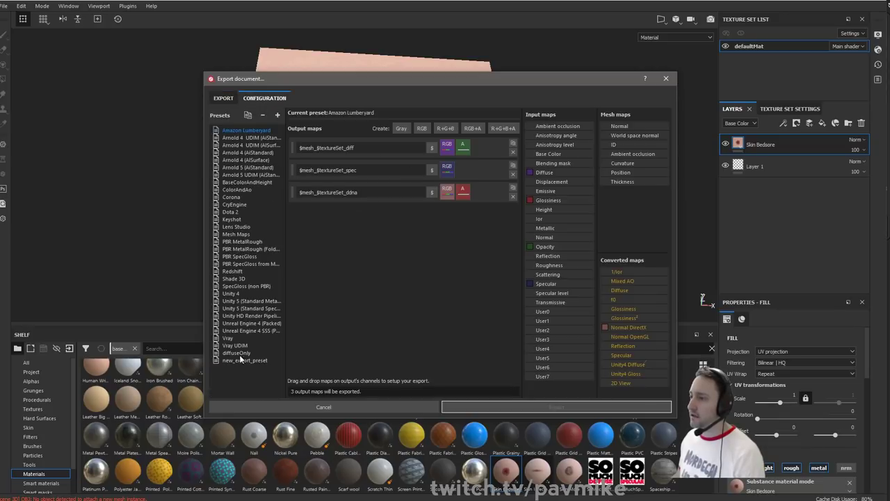
{"action": "left_click", "coordinate": [240, 183]}
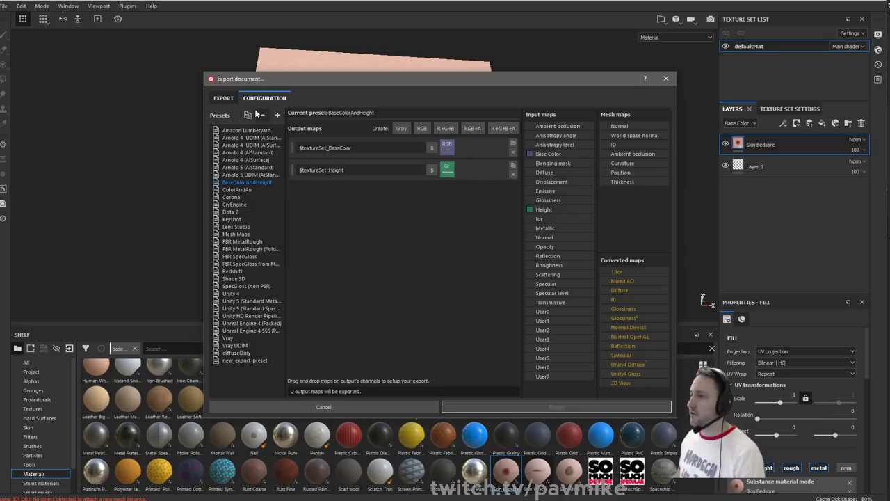
{"action": "left_click", "coordinate": [224, 98]}
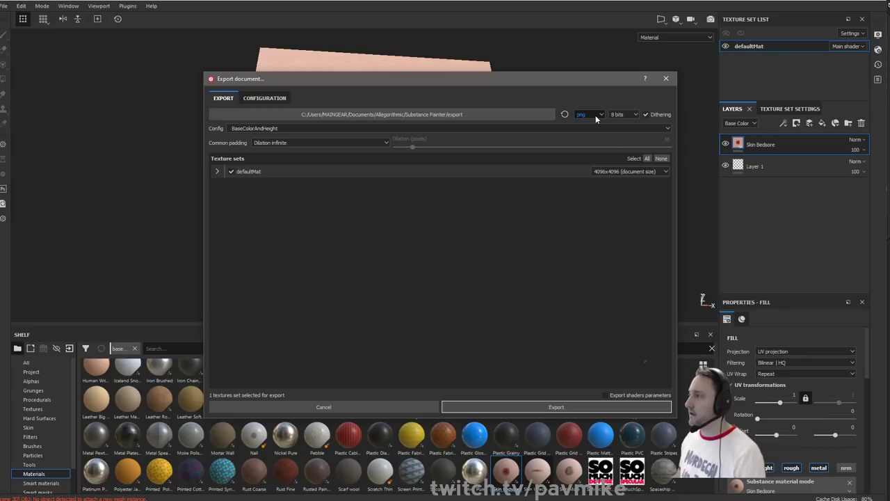
- Set defaultMat's export size to 2048x2048 and the destination to the ZB2020Demo folder on the Desktop
{"action": "left_click", "coordinate": [644, 172]}
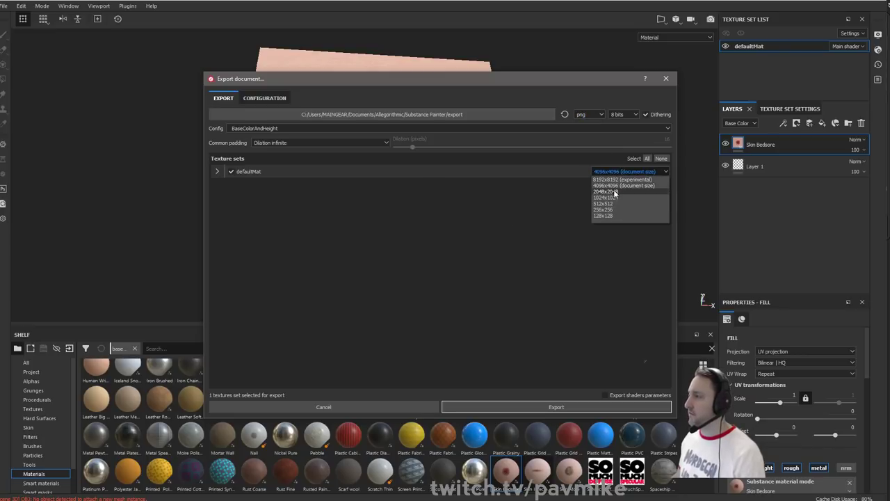
{"action": "left_click", "coordinate": [617, 189]}
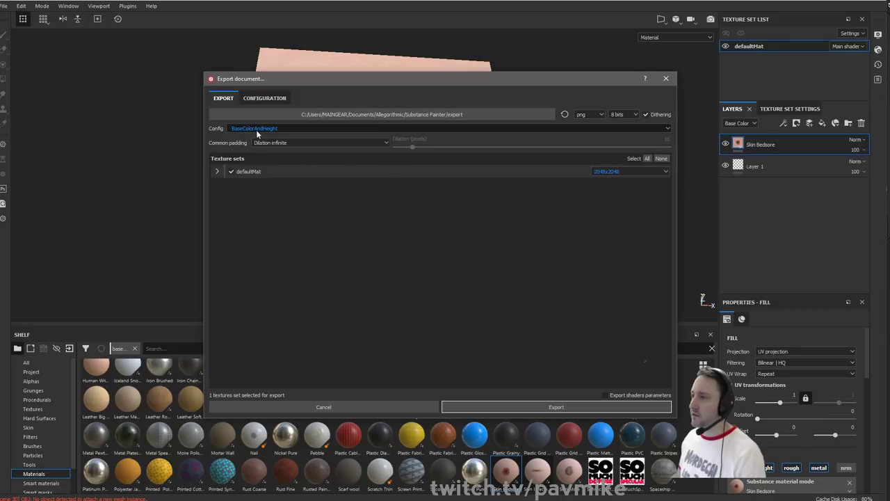
{"action": "left_click", "coordinate": [333, 113]}
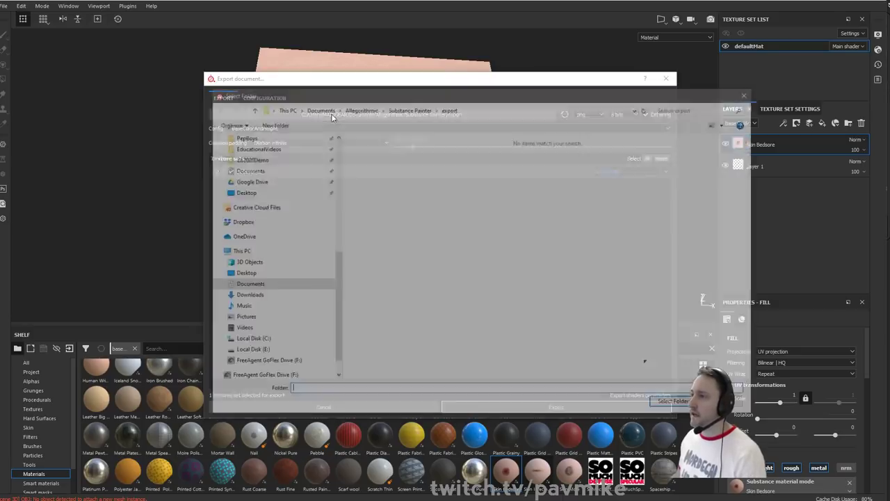
{"action": "scroll", "coordinate": [261, 183], "scroll_direction": "up", "scroll_amount": 1}
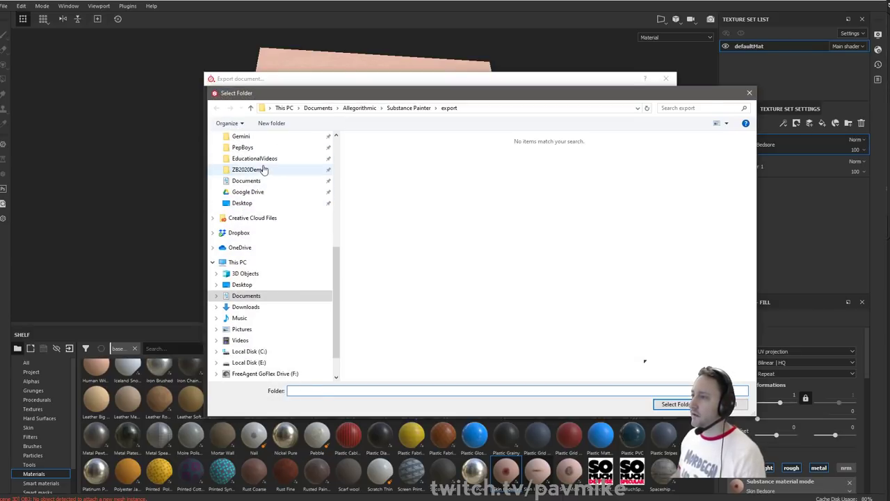
{"action": "left_click", "coordinate": [263, 169]}
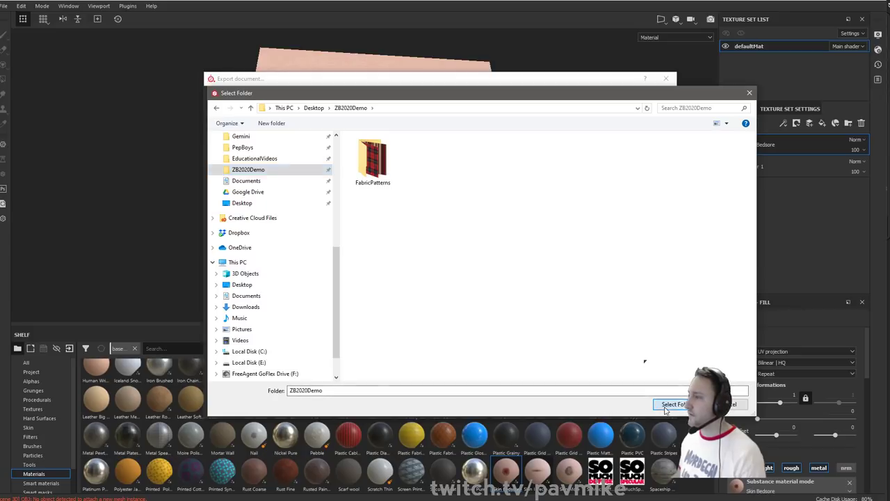
{"action": "left_click", "coordinate": [671, 404]}
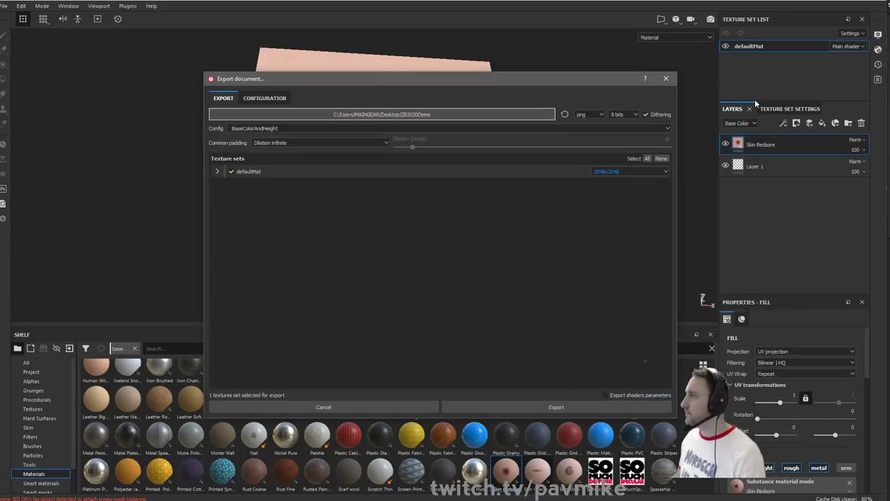
- Export the defaultMat maps and dismiss the export message
{"action": "left_click", "coordinate": [461, 405]}
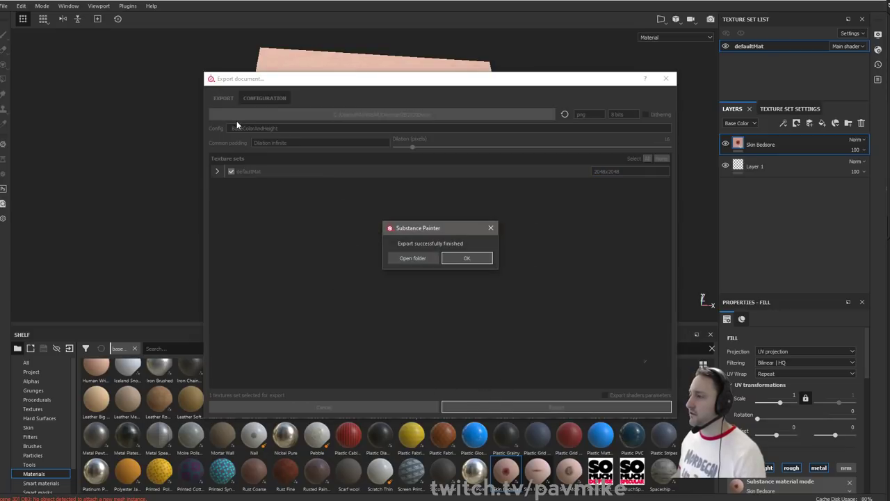
{"action": "left_click", "coordinate": [455, 257]}
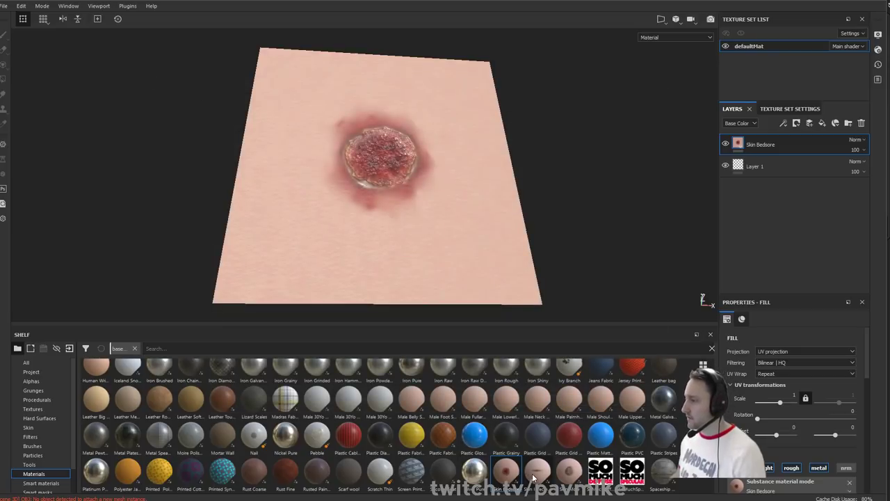
- Add the Skin Infected Cuts material as a fill layer and delete the Skin Bedsore layer
{"action": "left_click_drag", "start_coordinate": [537, 477], "coordinate": [727, 269]}
{"action": "left_click_drag", "start_coordinate": [788, 141], "coordinate": [786, 153]}
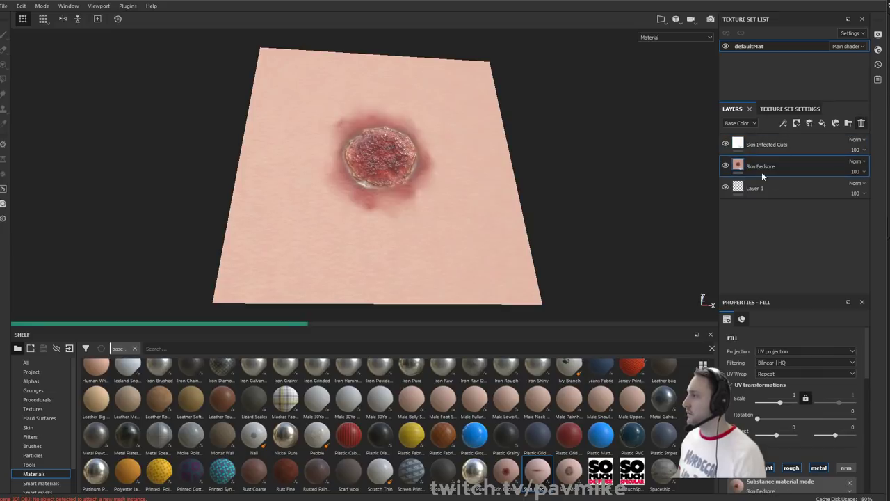
{"action": "key", "text": "Delete"}
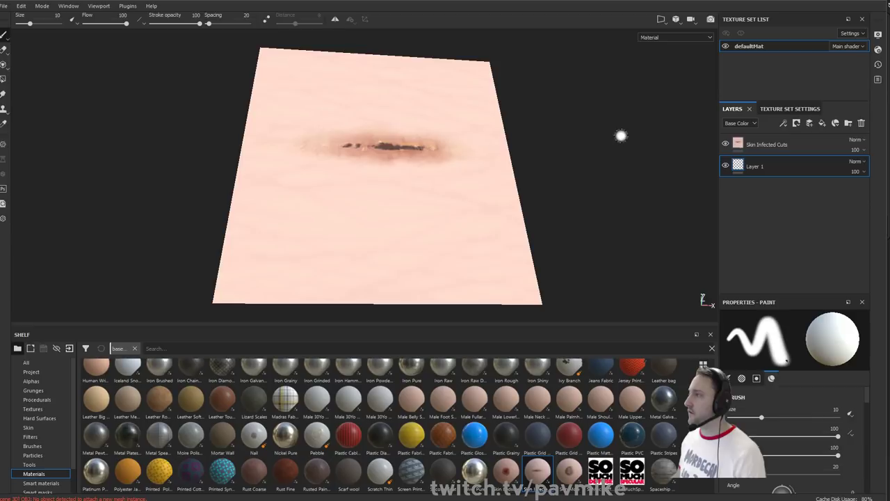
- Rename the defaultMat texture set to SkinInfected
{"action": "double_click", "coordinate": [754, 47]}
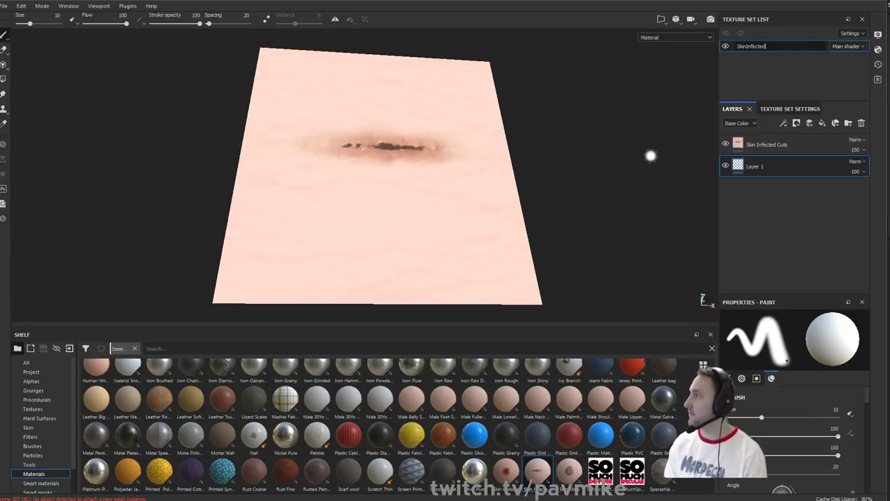
{"action": "type", "text": "SkinInfected"}
{"action": "key", "text": "Return"}
- Export the SkinInfected texture set to the ZB2020Demo folder using BaseColorAndHeight at 4096x4096
{"action": "left_click", "coordinate": [4, 6]}
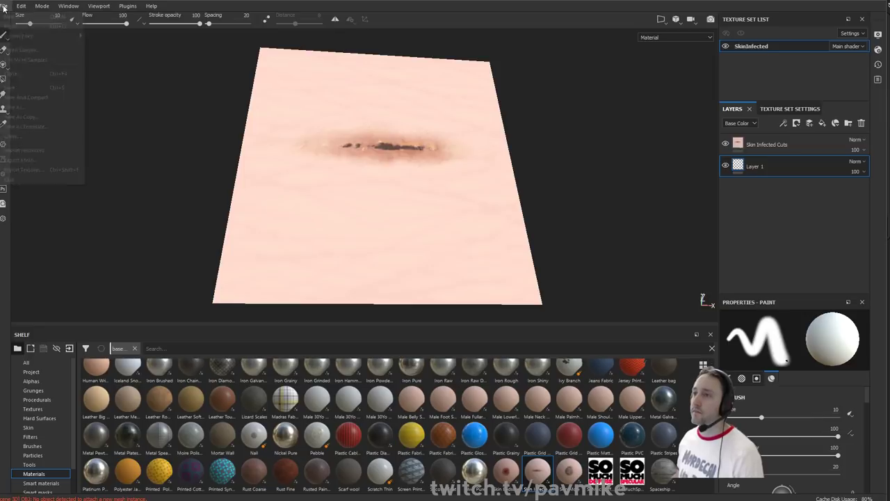
{"action": "left_click", "coordinate": [43, 169]}
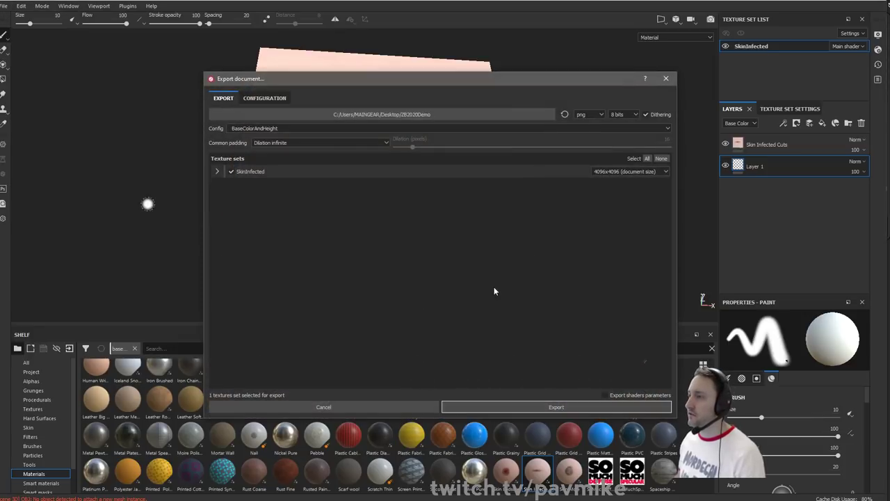
{"action": "left_click", "coordinate": [511, 405]}
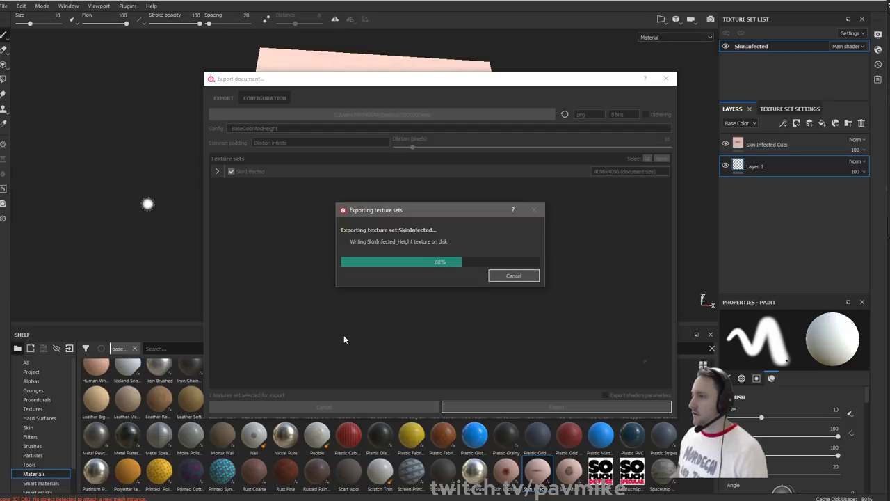
{"action": "left_click", "coordinate": [467, 261]}
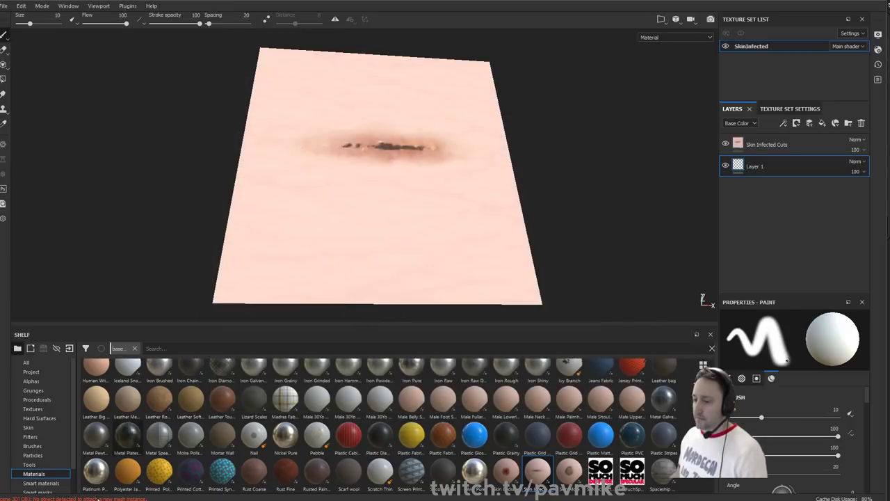
- Switch to ZBrush, clear the canvas and load Frankenstein.ZTL from the zbrush folder inside commander
{"action": "key", "text": "alt+Tab"}
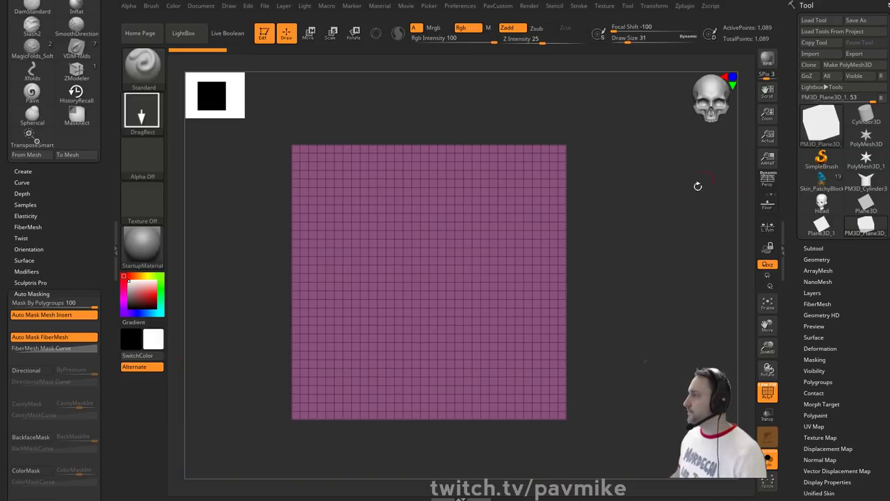
{"action": "key", "text": "ctrl+n"}
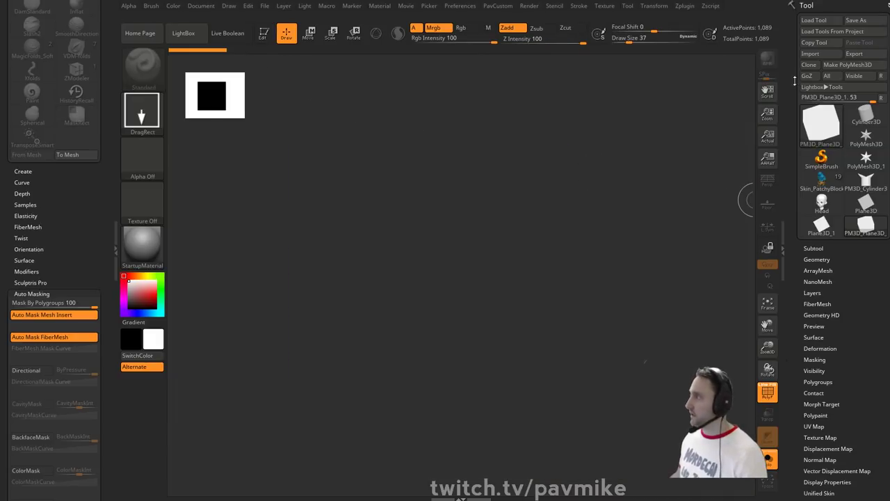
{"action": "left_click", "coordinate": [814, 20]}
{"action": "scroll", "coordinate": [229, 239], "scroll_direction": "up", "scroll_amount": 2}
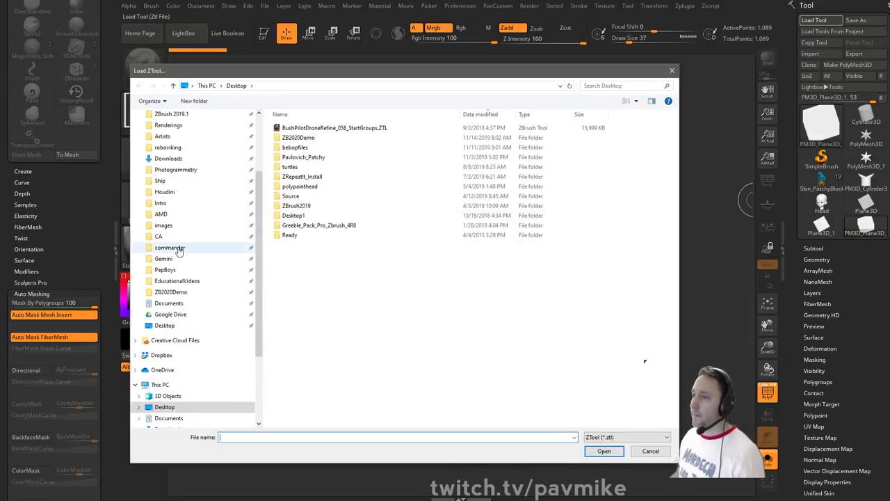
{"action": "left_click", "coordinate": [222, 247]}
{"action": "double_click", "coordinate": [320, 131]}
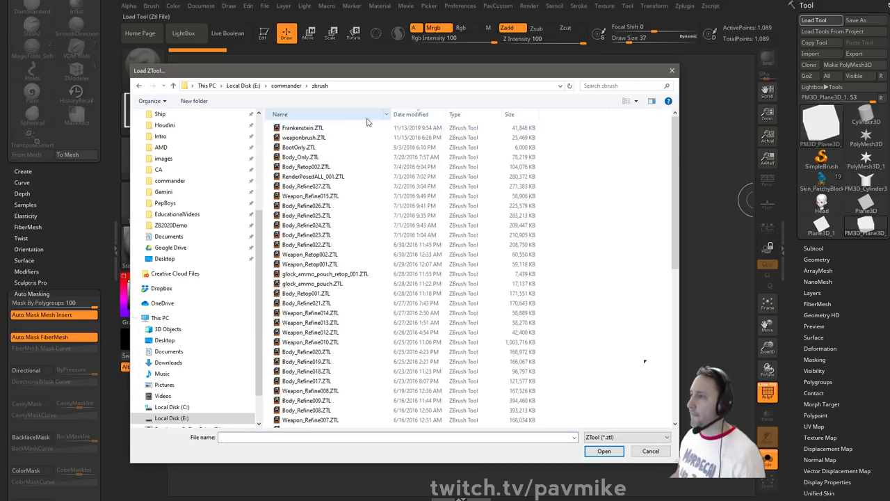
{"action": "double_click", "coordinate": [292, 129]}
- Draw the loaded bust on the canvas in edit mode and set the brush texture to Texture Off
{"action": "left_click_drag", "start_coordinate": [477, 286], "coordinate": [404, 401]}
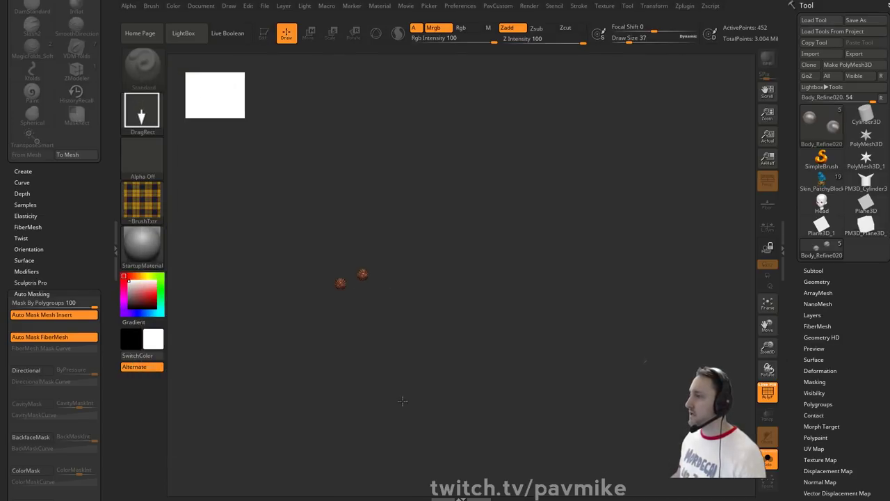
{"action": "left_click", "coordinate": [265, 35]}
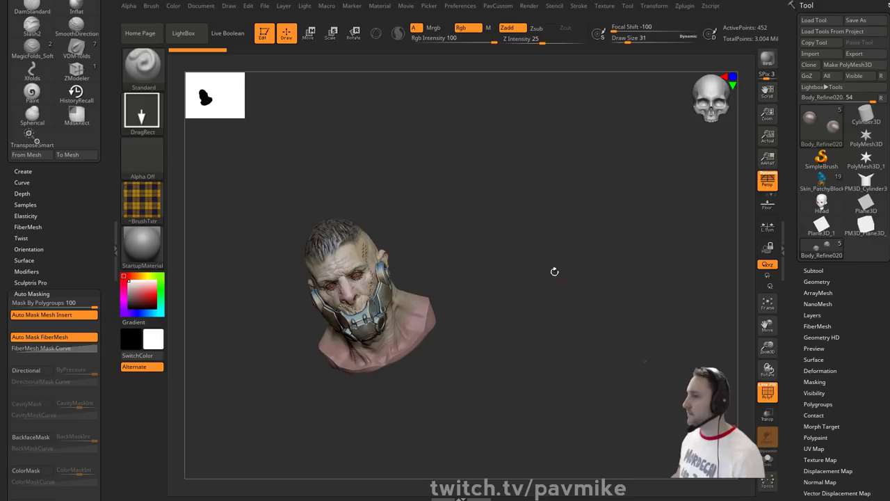
{"action": "left_click", "coordinate": [152, 205]}
{"action": "left_click", "coordinate": [189, 214]}
- Turn off the polyframe display on the bust and adjust the brush's draw size
{"action": "mouse_move", "coordinate": [445, 217]}
{"action": "right_mouse_down"}
{"action": "mouse_move", "coordinate": [596, 220]}
{"action": "mouse_move", "coordinate": [675, 338]}
{"action": "mouse_move", "coordinate": [583, 252]}
{"action": "mouse_move", "coordinate": [678, 283]}
{"action": "right_mouse_up"}
{"action": "key", "text": "s"}
{"action": "left_click", "coordinate": [652, 305]}
{"action": "left_click", "coordinate": [767, 391]}
{"action": "key", "text": "s"}
{"action": "left_click", "coordinate": [672, 283]}
- Select the Frankenstein head subtool, isolate it with Solo and set the draw size to 25
{"action": "left_click", "coordinate": [767, 459]}
{"action": "right_click_drag", "start_coordinate": [695, 367], "coordinate": [656, 295], "text": "alt"}
{"action": "left_click", "coordinate": [767, 460]}
{"action": "left_click", "coordinate": [470, 188], "text": "alt"}
{"action": "left_click", "coordinate": [768, 459]}
{"action": "key", "text": "s"}
{"action": "left_click", "coordinate": [615, 285]}
{"action": "key", "text": "s"}
{"action": "left_click", "coordinate": [609, 287]}
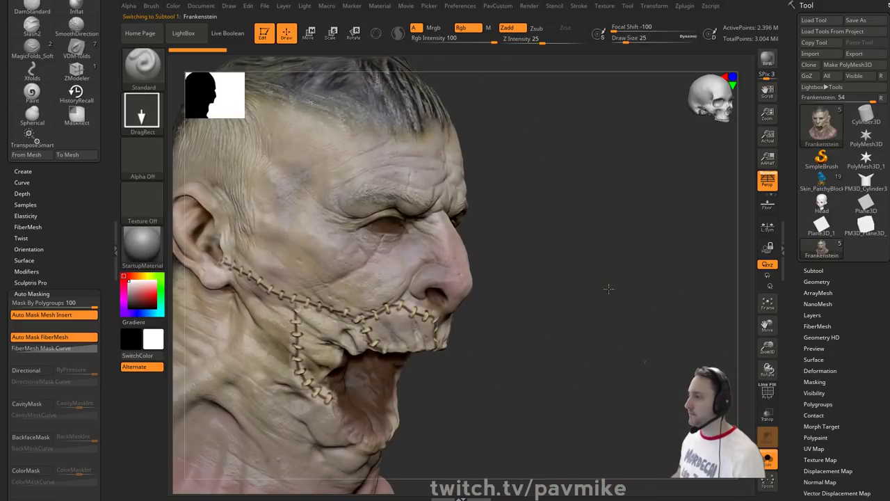
- Apply the SkinShade4 material to the head and enable WaxPreview in the render properties
{"action": "left_click", "coordinate": [143, 247]}
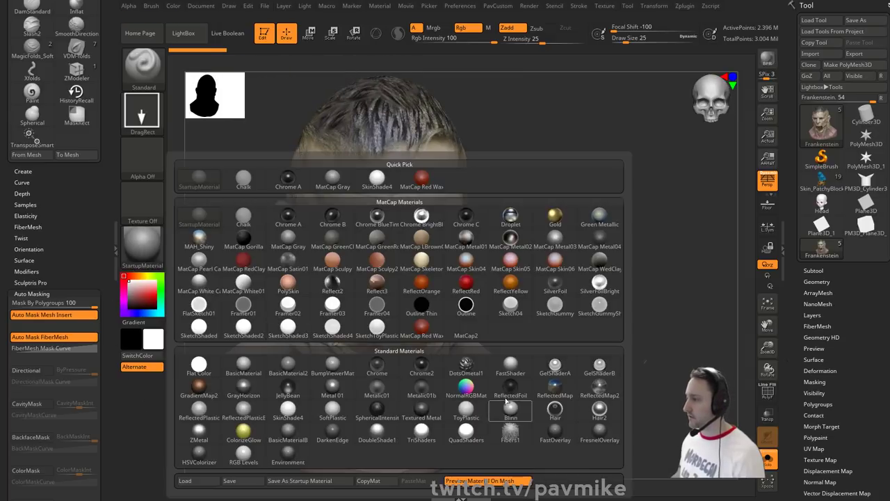
{"action": "left_click", "coordinate": [287, 409]}
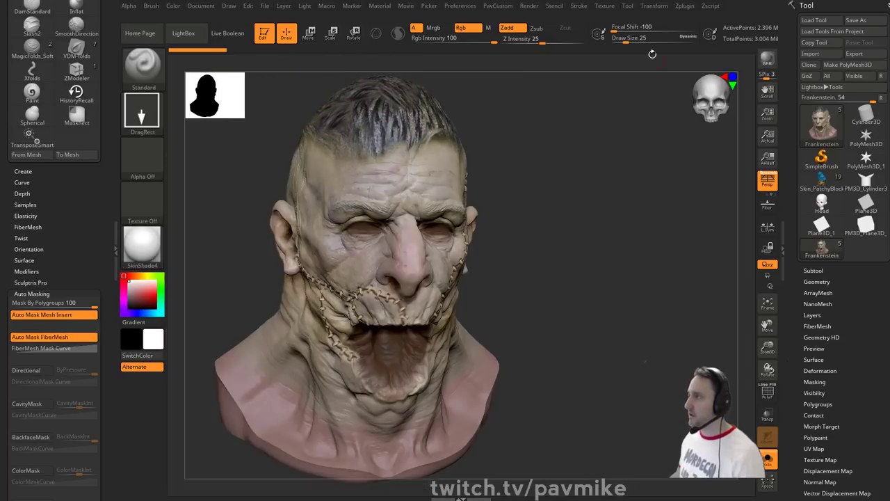
{"action": "left_click", "coordinate": [529, 5]}
{"action": "key", "text": "shift"}
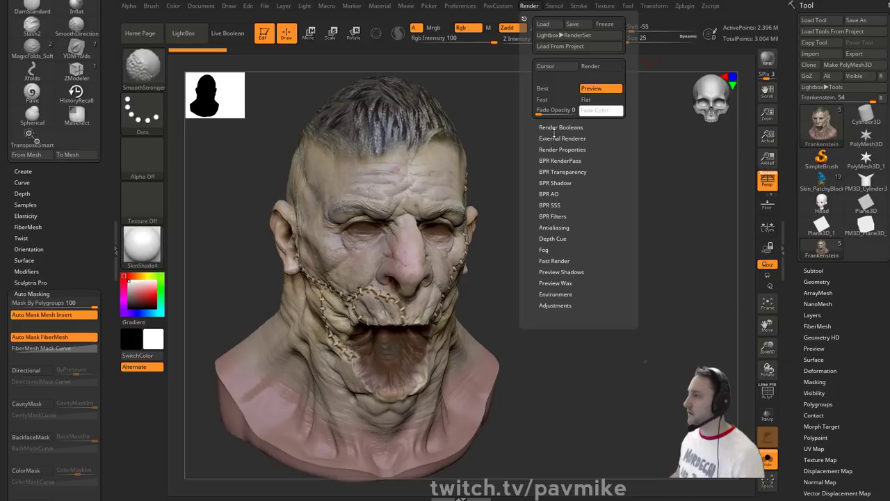
{"action": "left_click", "coordinate": [551, 150]}
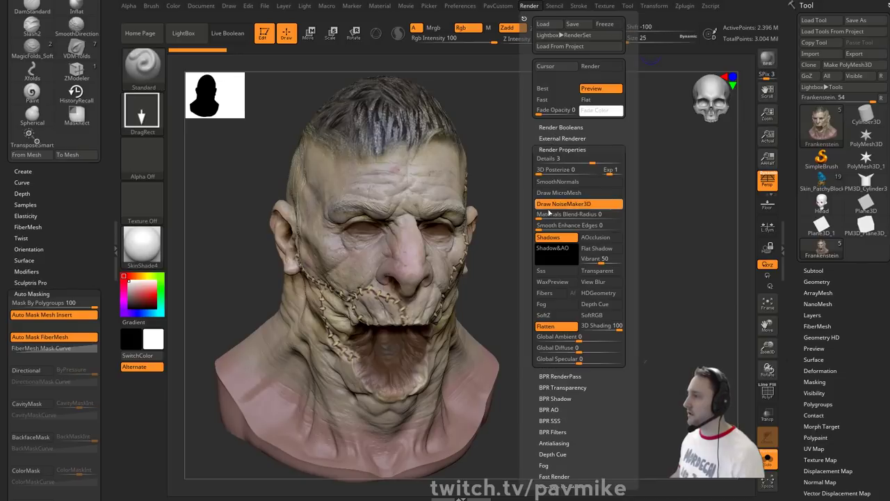
{"action": "left_click", "coordinate": [548, 282]}
- Set the SkinShade4 material's wax strength to 54 and check the head from its other side
{"action": "left_click", "coordinate": [380, 7]}
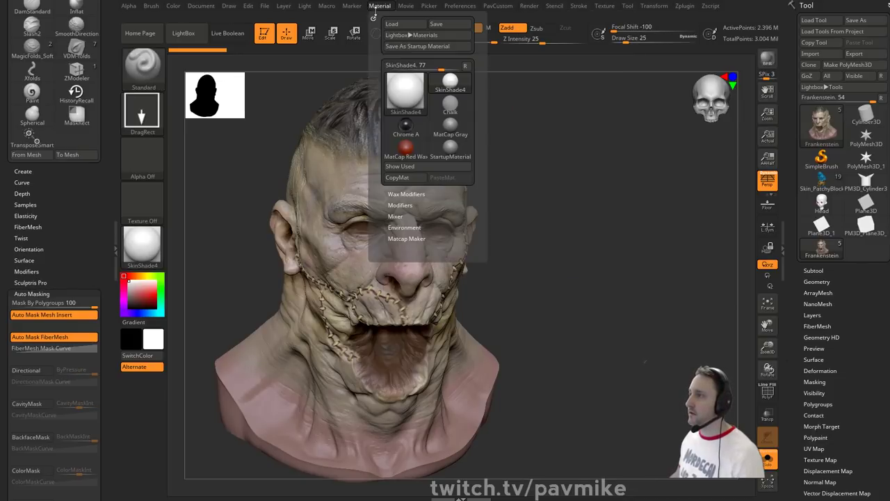
{"action": "left_click", "coordinate": [400, 205]}
{"action": "left_click", "coordinate": [395, 194]}
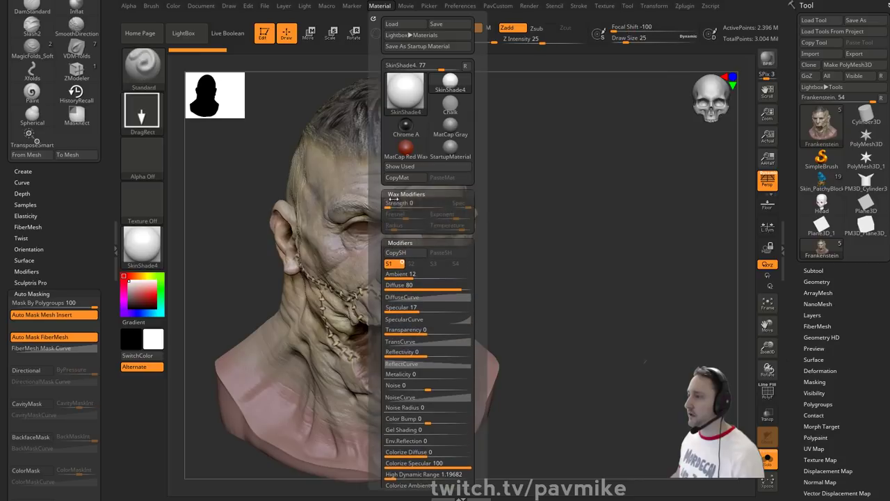
{"action": "left_click_drag", "start_coordinate": [392, 204], "coordinate": [400, 204]}
{"action": "left_click", "coordinate": [408, 205]}
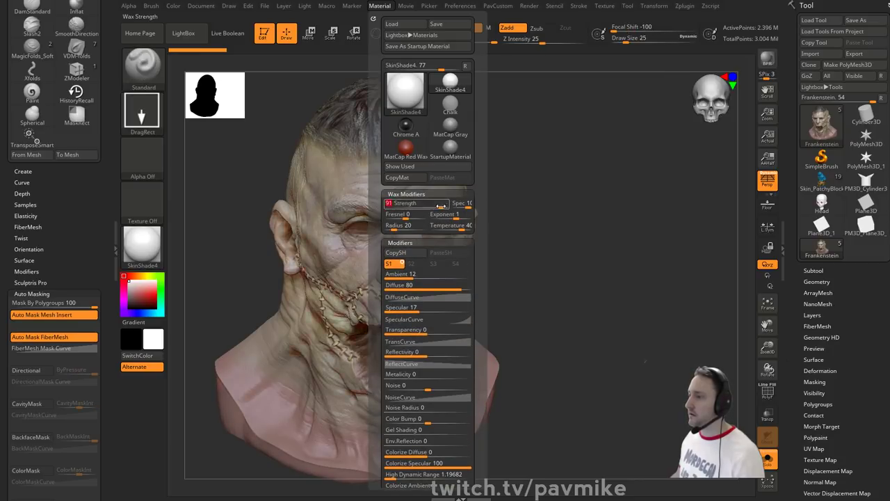
{"action": "left_click", "coordinate": [433, 206]}
{"action": "left_click", "coordinate": [416, 206]}
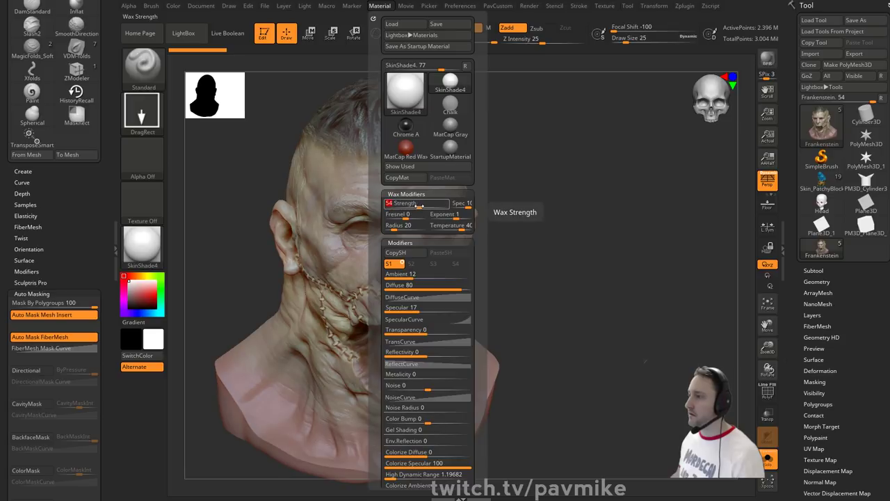
{"action": "left_click_drag", "start_coordinate": [685, 200], "coordinate": [643, 195]}
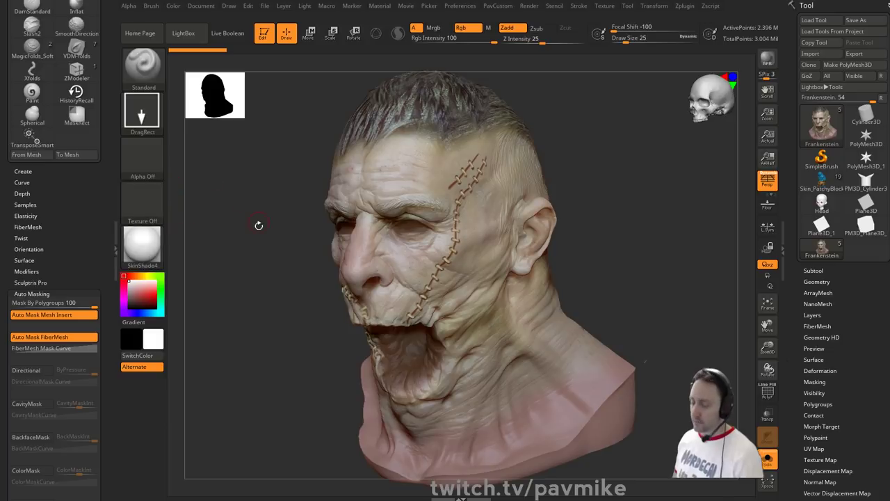
- Import FemaleElbowSkin_BaseColor.png from the ZB2020Demo folder as a texture
{"action": "left_click", "coordinate": [143, 200]}
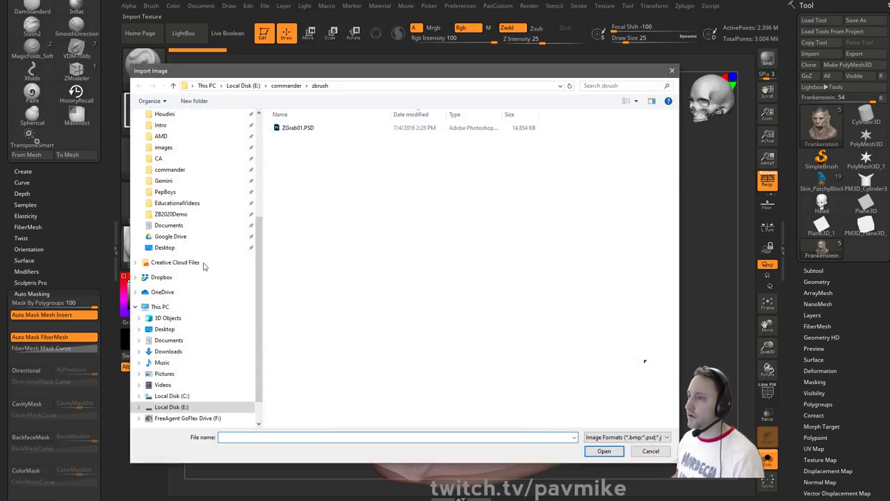
{"action": "left_click", "coordinate": [185, 215]}
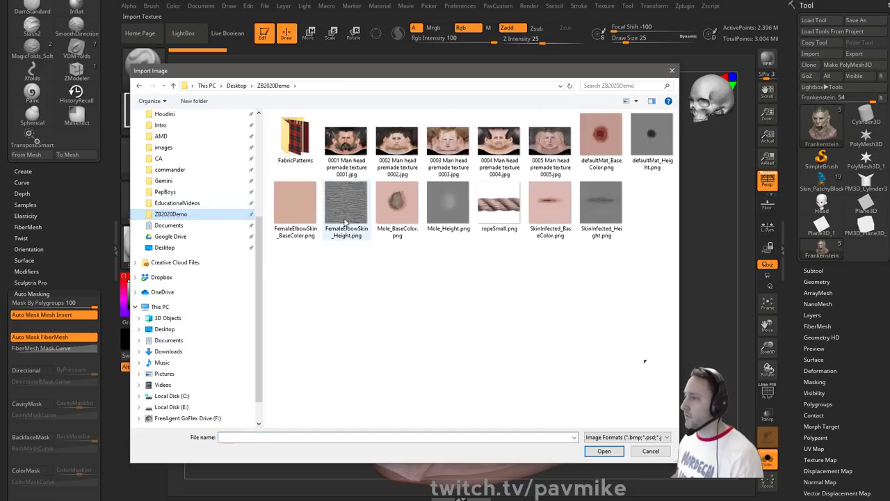
{"action": "double_click", "coordinate": [300, 200]}
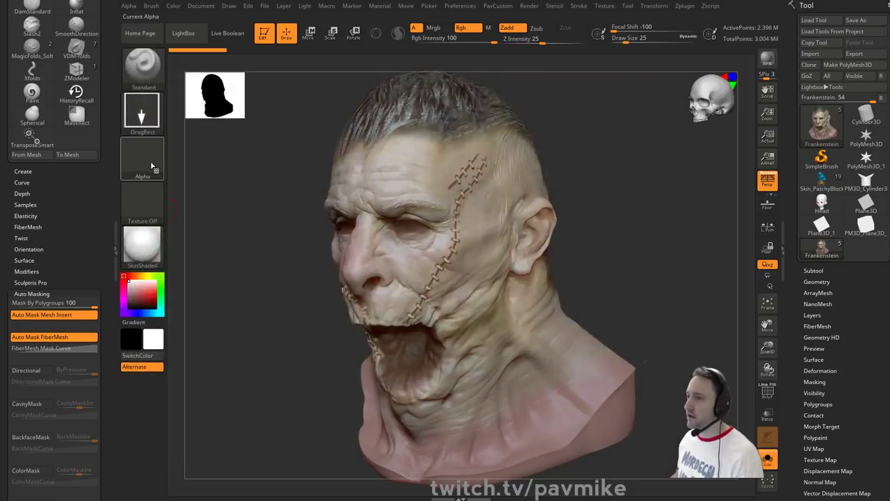
- Import FemaleElbowSkin_BaseColor.png as the brush alpha
{"action": "left_click", "coordinate": [151, 165]}
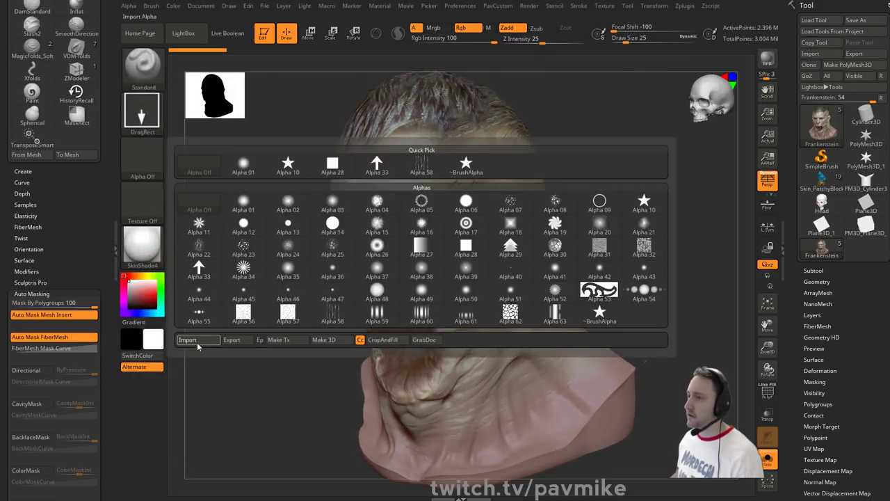
{"action": "left_click", "coordinate": [188, 340]}
{"action": "double_click", "coordinate": [306, 208]}
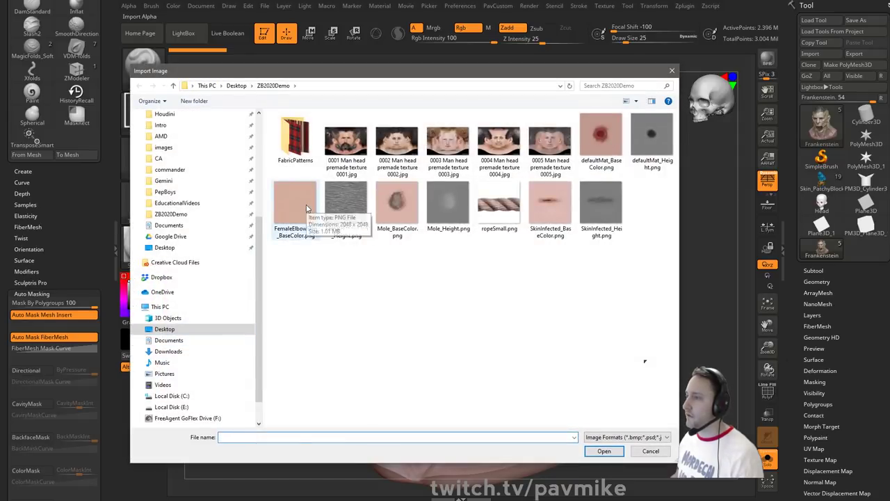
- Import FemaleElbowSkin_Height.png as the brush alpha and pick the FemaleElbowSkin base color as the brush texture
{"action": "left_click", "coordinate": [140, 153]}
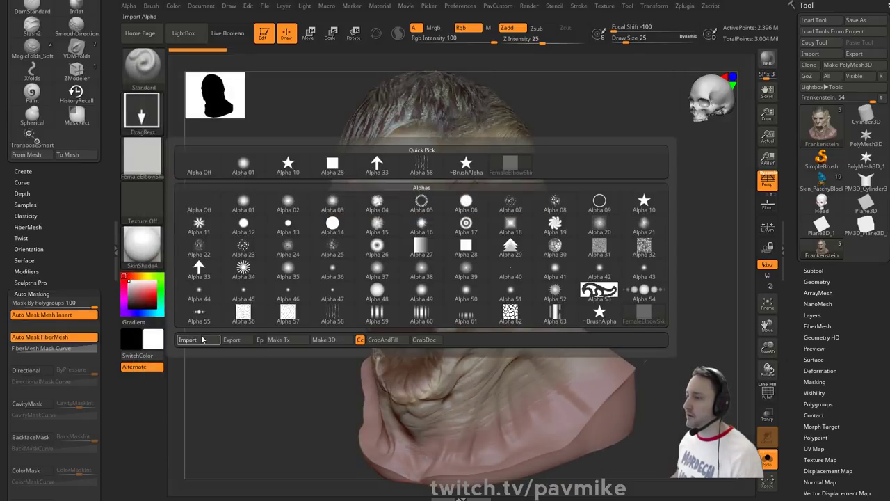
{"action": "left_click", "coordinate": [188, 340]}
{"action": "left_click", "coordinate": [335, 202]}
{"action": "double_click", "coordinate": [336, 201]}
{"action": "left_click", "coordinate": [145, 200]}
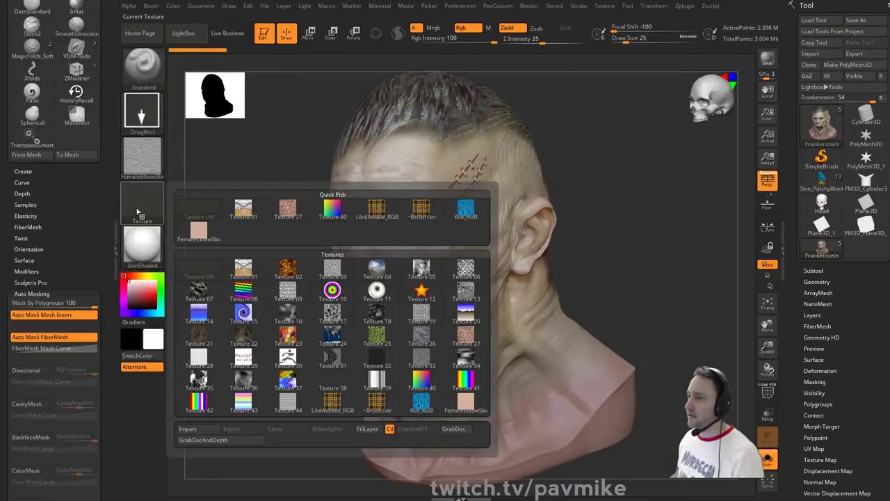
- Stamp the elbow skin's colour and relief onto the unpainted back of the bust below the neck
{"action": "left_click_drag", "start_coordinate": [600, 229], "coordinate": [633, 264]}
{"action": "left_click_drag", "start_coordinate": [555, 101], "coordinate": [650, 176]}
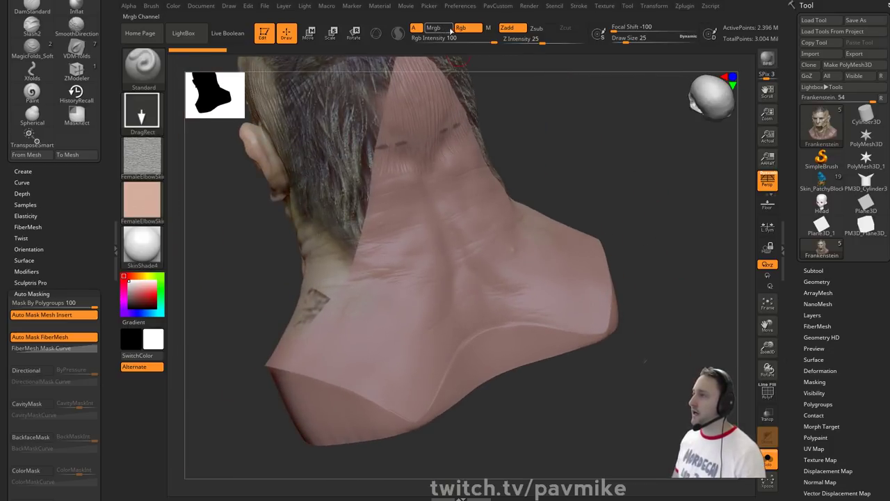
{"action": "left_click_drag", "start_coordinate": [547, 112], "coordinate": [536, 116]}
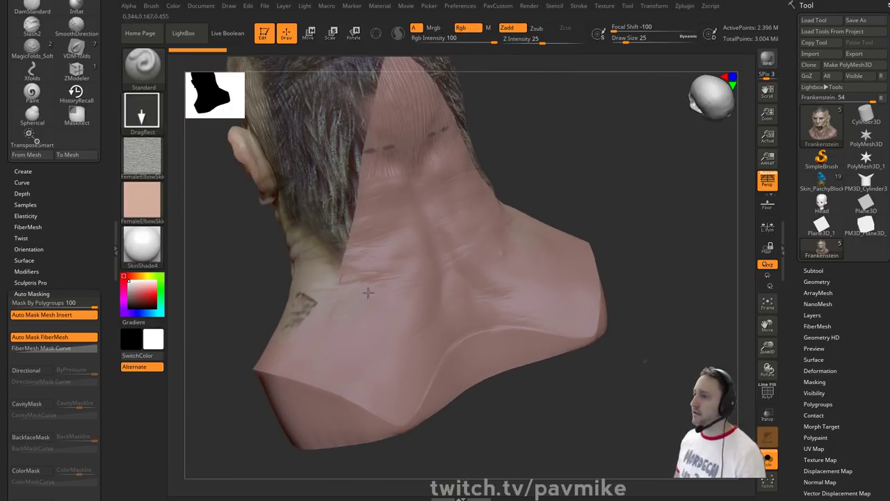
{"action": "left_click_drag", "start_coordinate": [394, 319], "coordinate": [438, 415]}
{"action": "left_click_drag", "start_coordinate": [660, 266], "coordinate": [631, 245]}
{"action": "left_click_drag", "start_coordinate": [454, 333], "coordinate": [455, 352]}
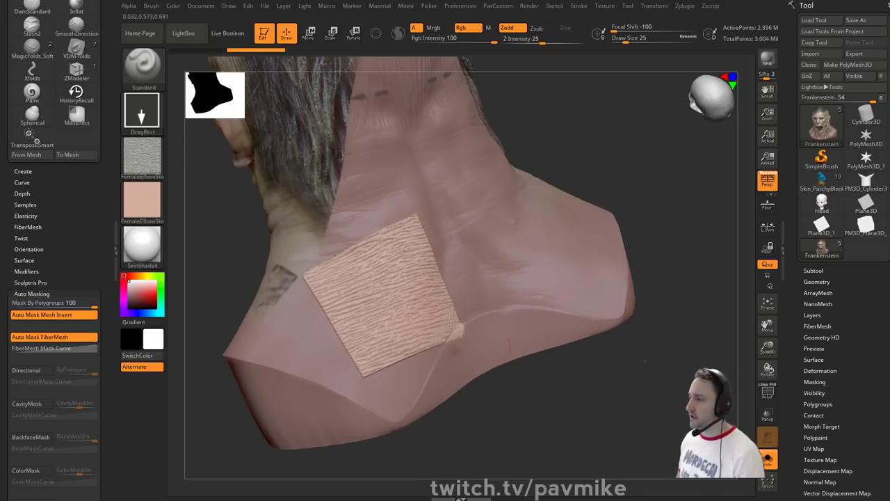
- Try stamping elbow skin patches of different sizes onto the back below the neck at Z Intensity 25
{"action": "left_click_drag", "start_coordinate": [631, 175], "coordinate": [642, 172]}
{"action": "key", "text": "ctrl+z"}
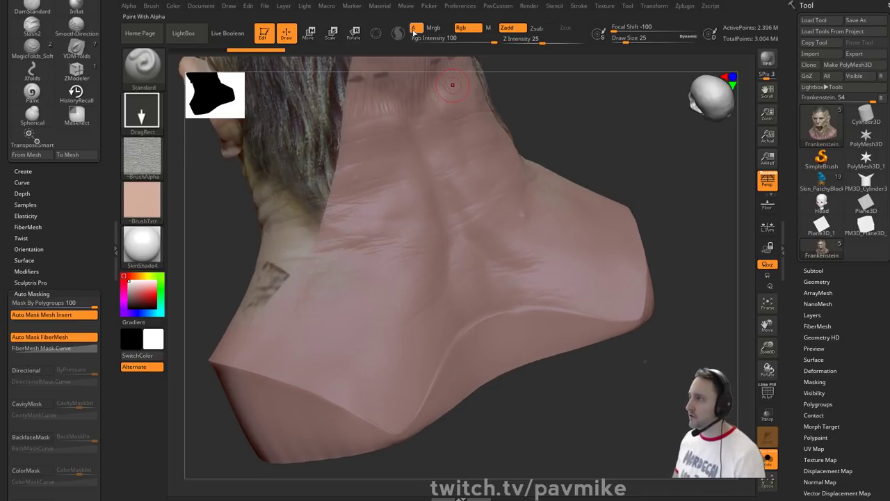
{"action": "left_click_drag", "start_coordinate": [377, 264], "coordinate": [486, 400]}
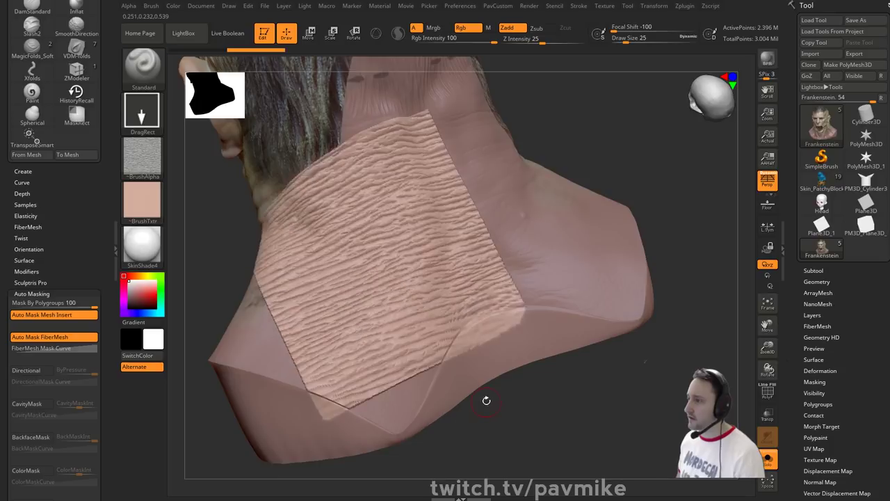
{"action": "left_click_drag", "start_coordinate": [584, 162], "coordinate": [609, 172]}
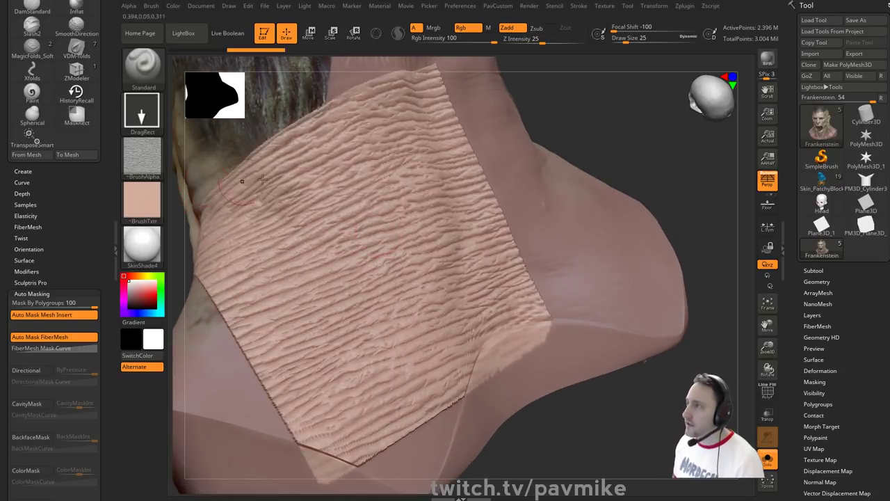
{"action": "key", "text": "ctrl+z"}
{"action": "left_click_drag", "start_coordinate": [384, 282], "coordinate": [462, 414]}
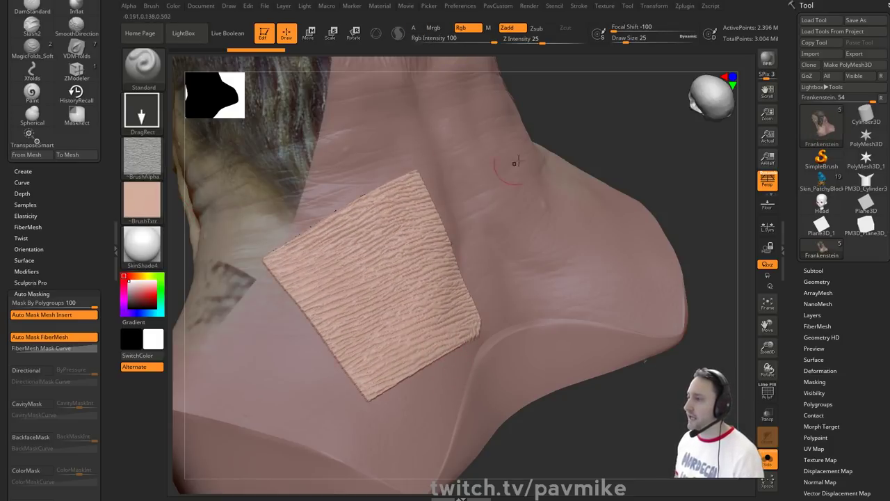
{"action": "key", "text": "ctrl+z"}
- Stamp two overlapping elbow skin patches onto the back below the neck with Z Intensity 5
{"action": "left_click_drag", "start_coordinate": [335, 292], "coordinate": [509, 319]}
{"action": "left_click_drag", "start_coordinate": [381, 360], "coordinate": [432, 424]}
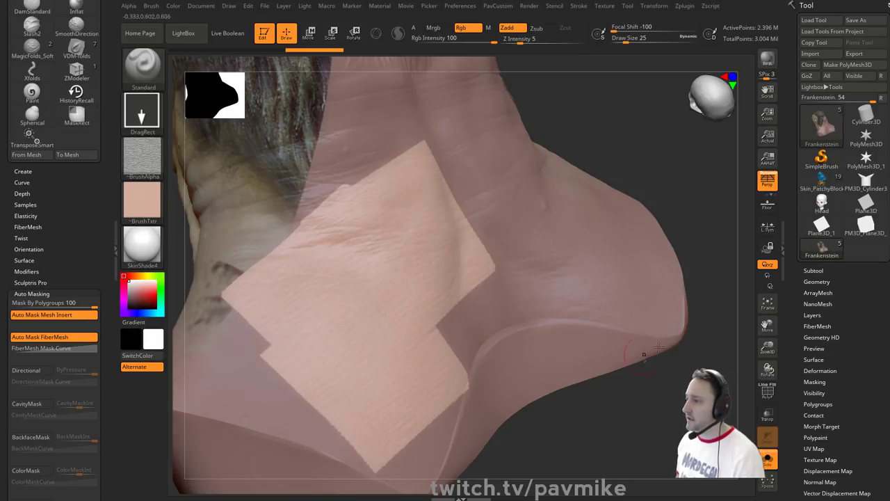
{"action": "left_click_drag", "start_coordinate": [691, 214], "coordinate": [668, 221]}
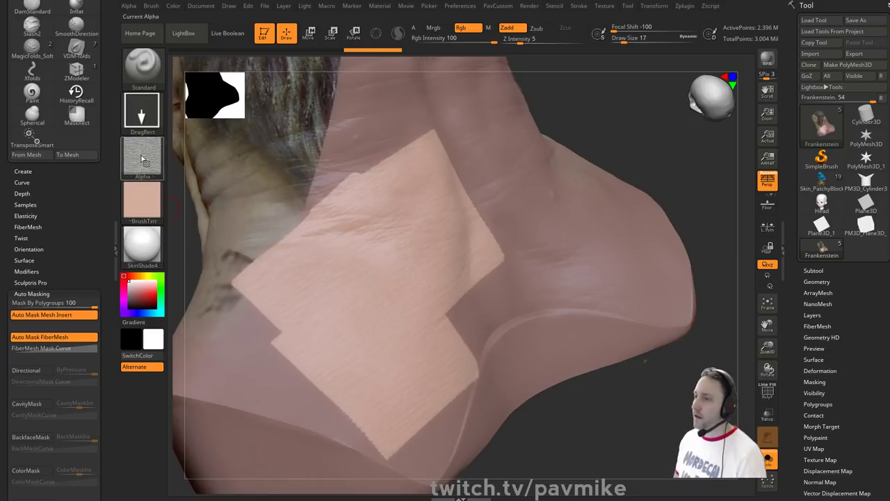
- Import Mole_Height.png from the ZB2020Demo folder as the brush alpha
{"action": "left_click", "coordinate": [142, 156]}
{"action": "left_click", "coordinate": [206, 336]}
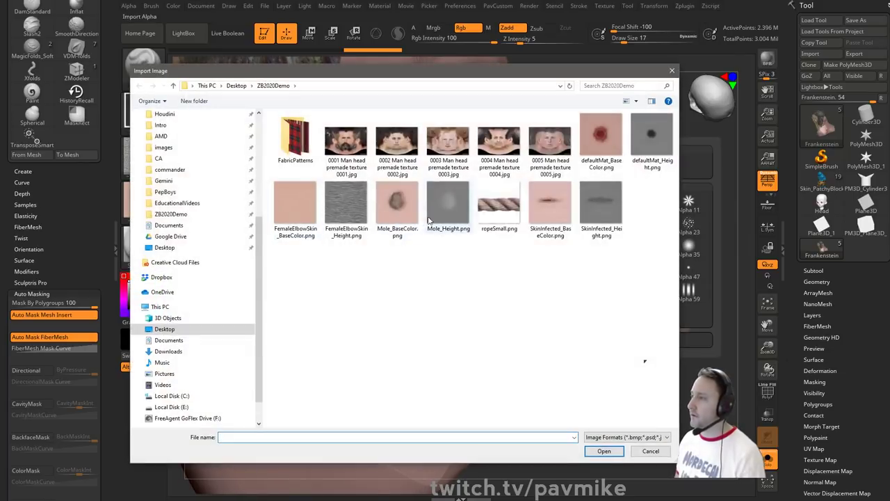
{"action": "double_click", "coordinate": [439, 199]}
- Import Mole_BaseColor.png from the ZB2020Demo folder and pick it as the brush texture
{"action": "left_click", "coordinate": [142, 203]}
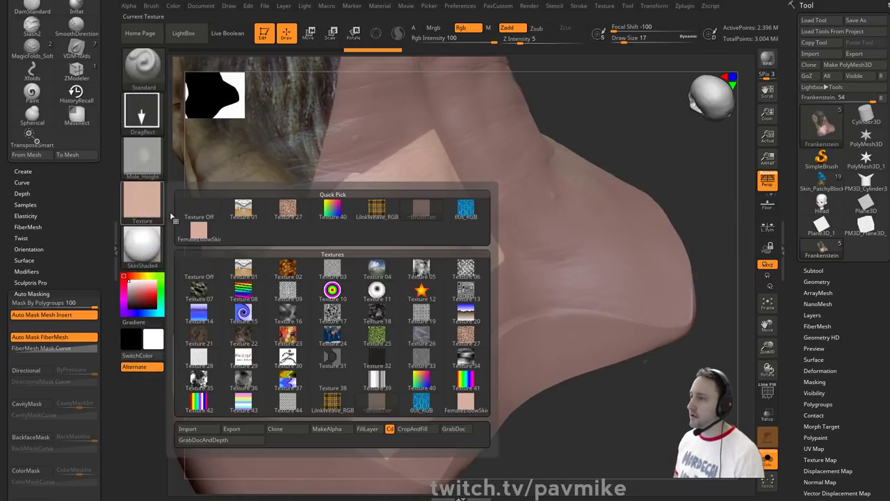
{"action": "left_click", "coordinate": [199, 210]}
{"action": "left_click", "coordinate": [160, 206]}
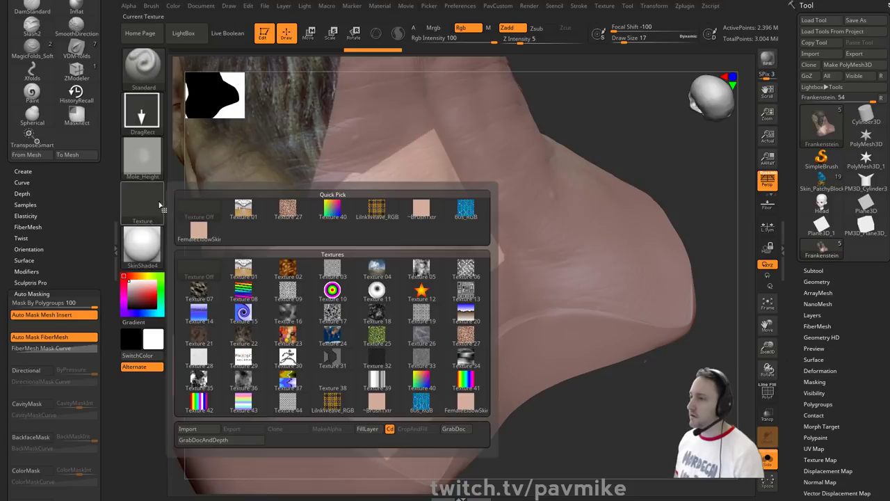
{"action": "left_click", "coordinate": [206, 428]}
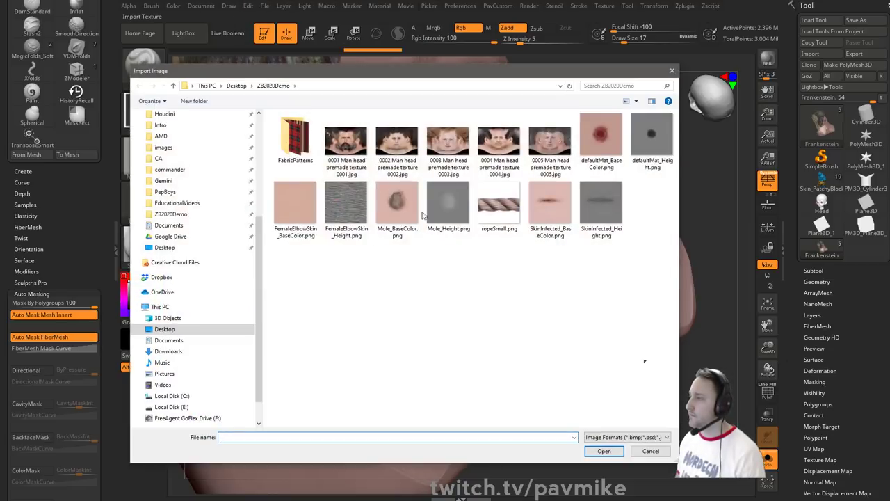
{"action": "double_click", "coordinate": [400, 205]}
{"action": "left_click", "coordinate": [155, 212]}
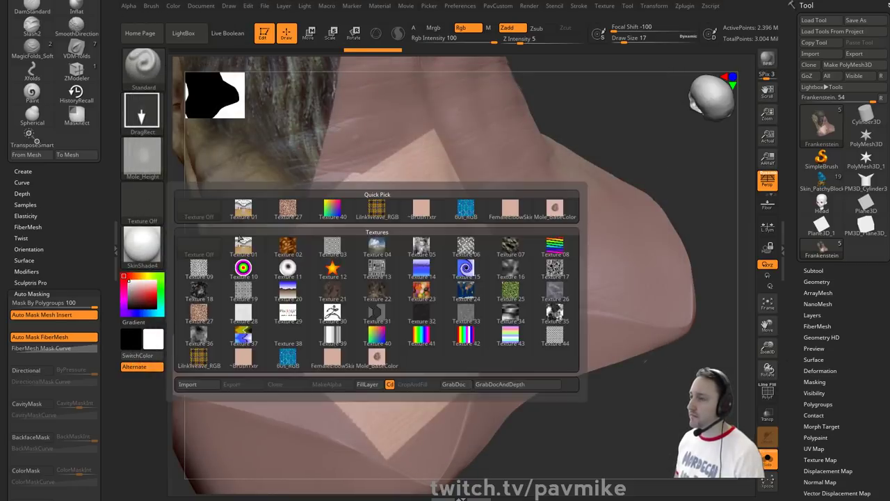
{"action": "left_click", "coordinate": [555, 209]}
- Try stamping the mole onto the elbow skin patches, with Paint With Alpha both off and on
{"action": "left_click_drag", "start_coordinate": [604, 109], "coordinate": [654, 96]}
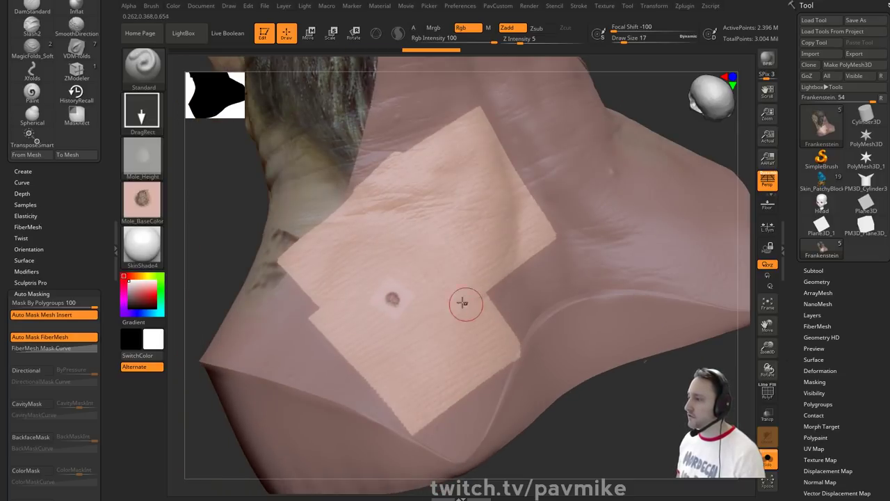
{"action": "key", "text": "ctrl+z"}
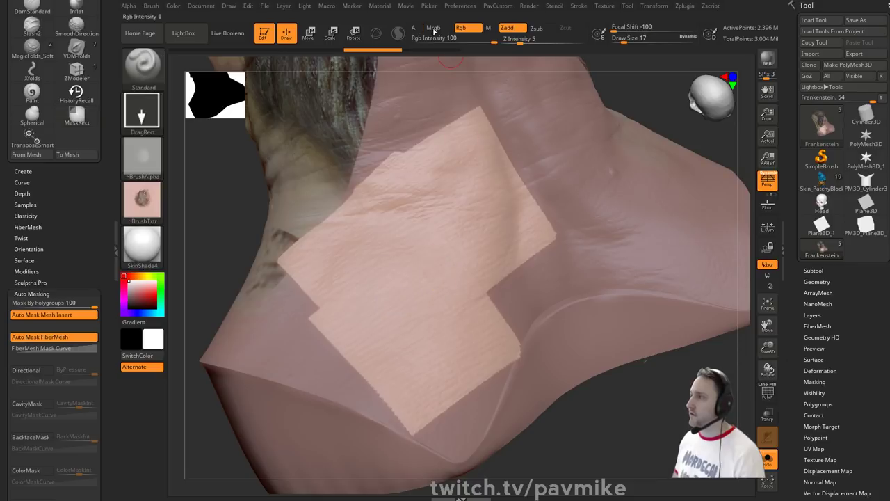
{"action": "left_click", "coordinate": [416, 28]}
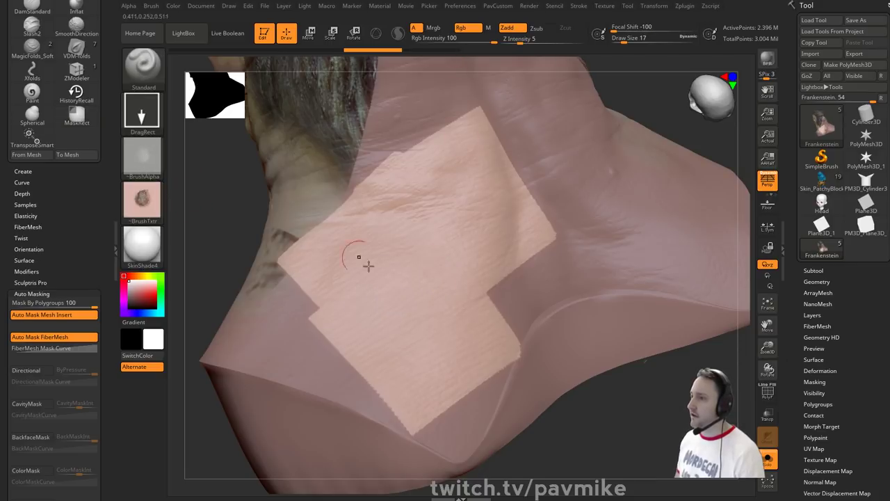
{"action": "mouse_move", "coordinate": [381, 308]}
{"action": "left_mouse_down"}
{"action": "mouse_move", "coordinate": [407, 322]}
{"action": "mouse_move", "coordinate": [429, 313]}
{"action": "mouse_move", "coordinate": [422, 344]}
{"action": "mouse_move", "coordinate": [455, 382]}
{"action": "left_mouse_up"}
{"action": "key", "text": "ctrl+z"}
{"action": "left_click", "coordinate": [416, 30]}
{"action": "key", "text": "bracketleft"}
{"action": "left_click_drag", "start_coordinate": [604, 403], "coordinate": [636, 422]}
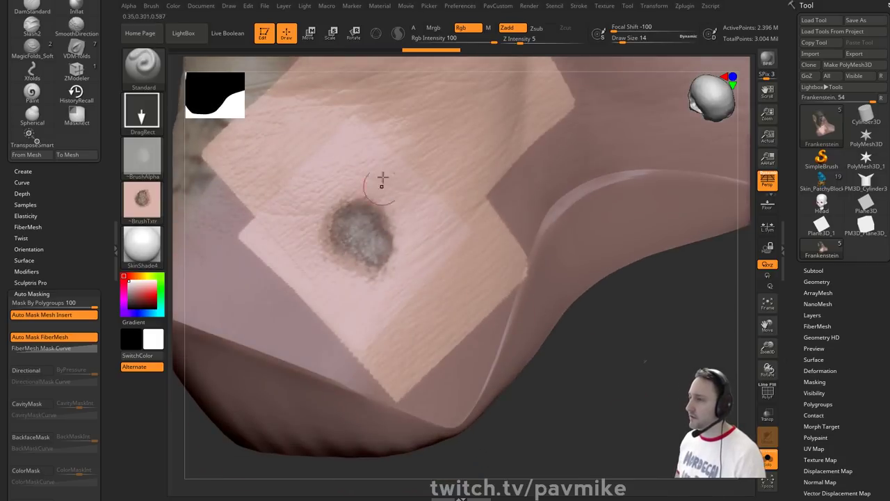
{"action": "mouse_move", "coordinate": [608, 340]}
{"action": "left_mouse_down"}
{"action": "mouse_move", "coordinate": [604, 332]}
{"action": "mouse_move", "coordinate": [615, 375]}
{"action": "mouse_move", "coordinate": [614, 365]}
{"action": "left_mouse_up"}
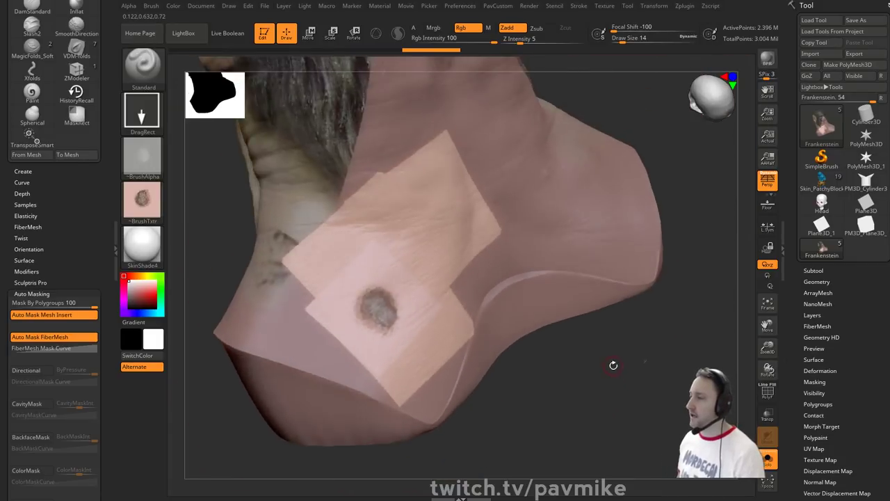
{"action": "key", "text": "ctrl+z"}
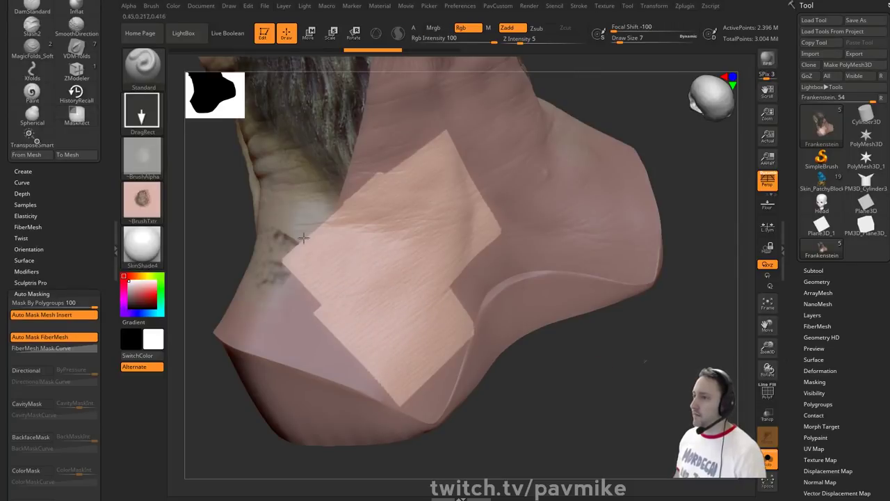
- Import defaultMat_BaseColor.png from the ZB2020Demo folder and pick it as the brush texture
{"action": "left_click", "coordinate": [142, 156]}
{"action": "left_click", "coordinate": [142, 200]}
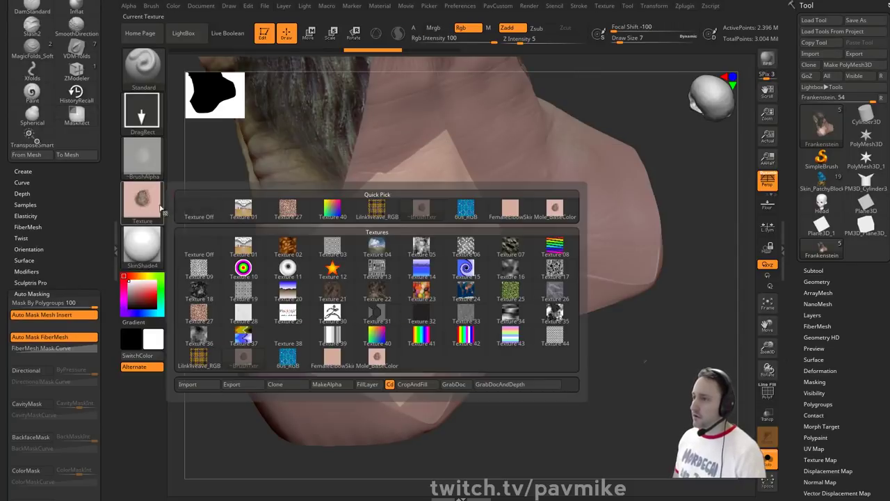
{"action": "left_click", "coordinate": [208, 385]}
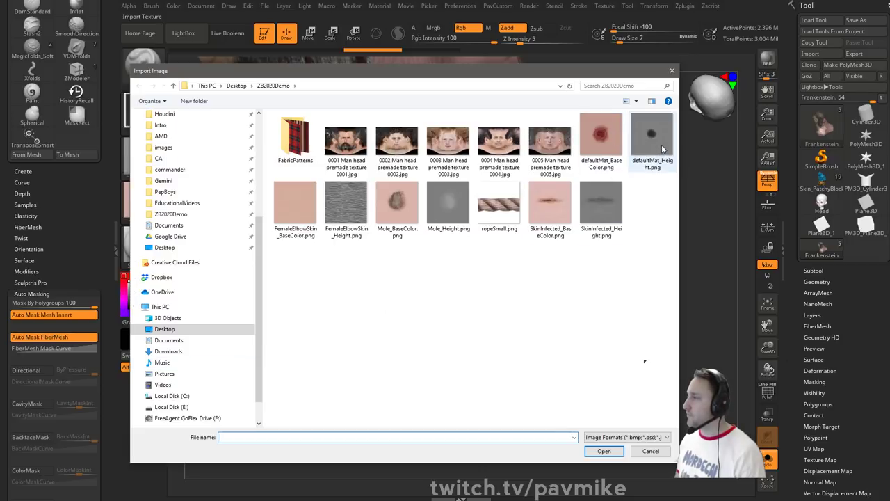
{"action": "left_click", "coordinate": [609, 142]}
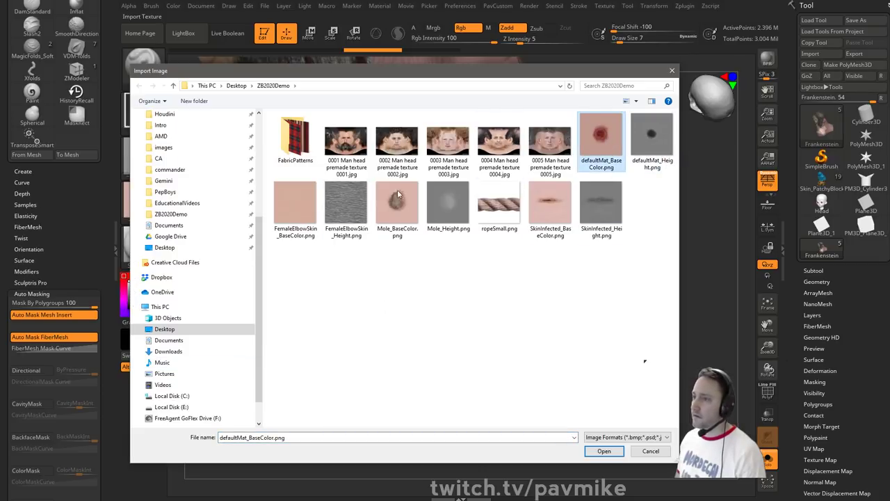
{"action": "double_click", "coordinate": [603, 142]}
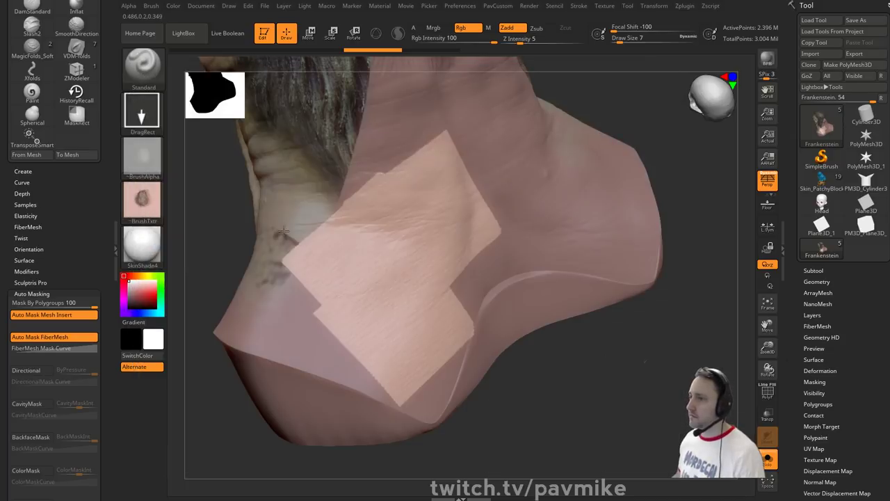
{"action": "left_click", "coordinate": [142, 201]}
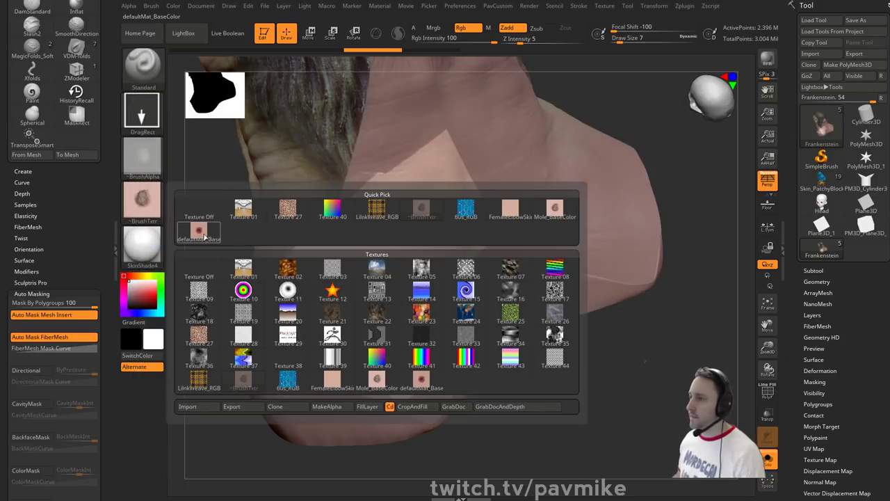
{"action": "left_click", "coordinate": [199, 233]}
- Import defaultMat_Height.png from the ZB2020Demo folder as the brush alpha
{"action": "left_click", "coordinate": [142, 157]}
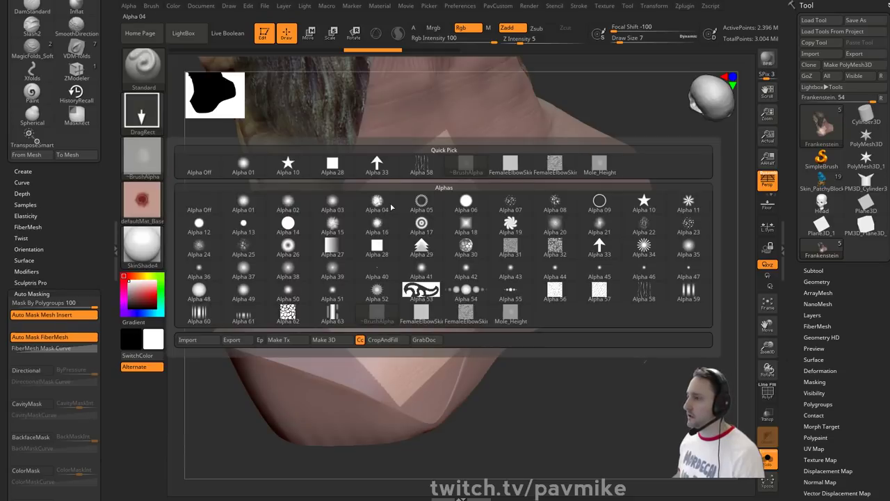
{"action": "left_click", "coordinate": [197, 340]}
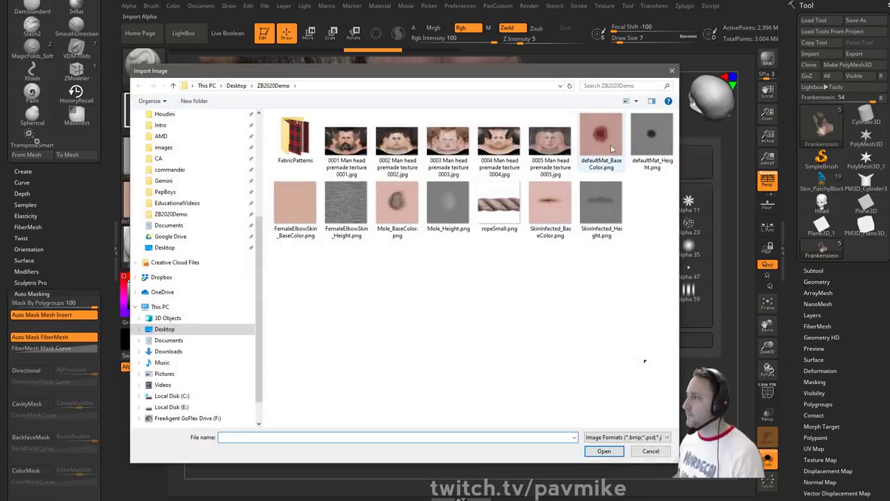
{"action": "double_click", "coordinate": [653, 142]}
{"action": "mouse_move", "coordinate": [152, 202]}
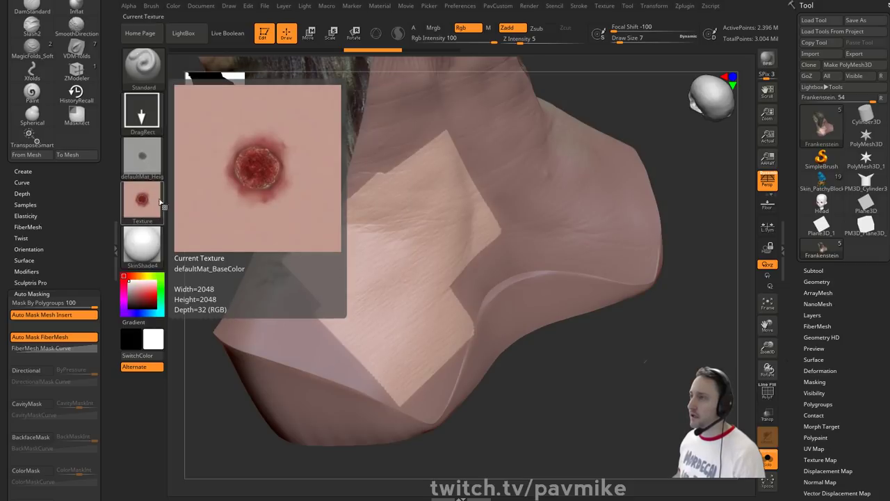
- Try stamping the red wound onto the skin patches and upper back at Z Intensity 5 and 19
{"action": "left_click_drag", "start_coordinate": [706, 230], "coordinate": [725, 233]}
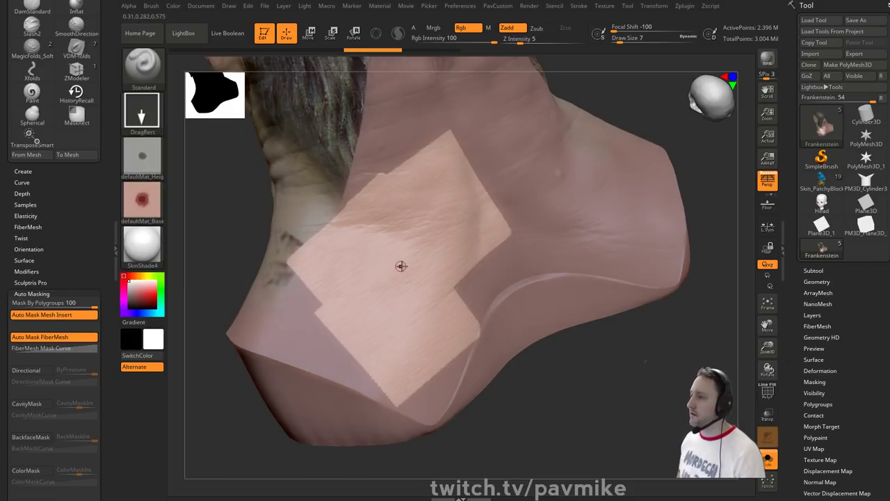
{"action": "left_click_drag", "start_coordinate": [402, 266], "coordinate": [536, 309]}
{"action": "left_click_drag", "start_coordinate": [554, 210], "coordinate": [618, 306]}
{"action": "left_click_drag", "start_coordinate": [709, 230], "coordinate": [684, 244]}
{"action": "key", "text": "ctrl+z"}
{"action": "key", "text": "ctrl+z"}
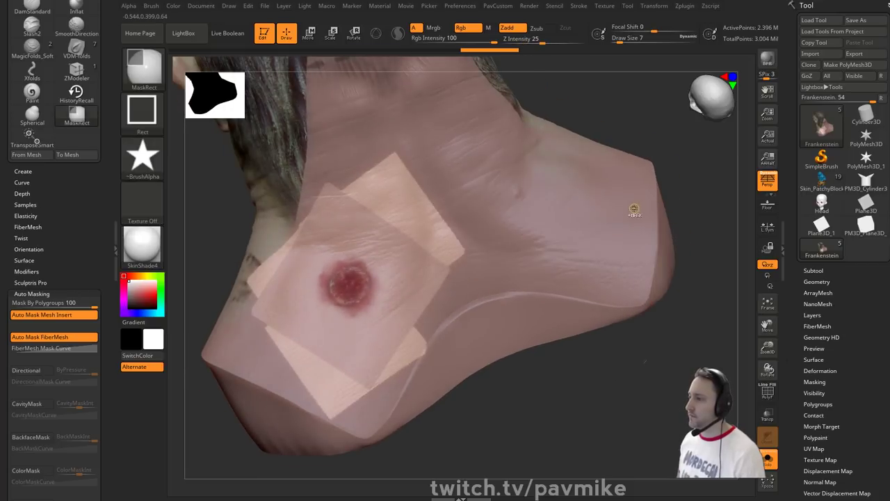
{"action": "mouse_move", "coordinate": [425, 227]}
{"action": "left_mouse_down"}
{"action": "mouse_move", "coordinate": [522, 278]}
{"action": "mouse_move", "coordinate": [485, 272]}
{"action": "left_mouse_up"}
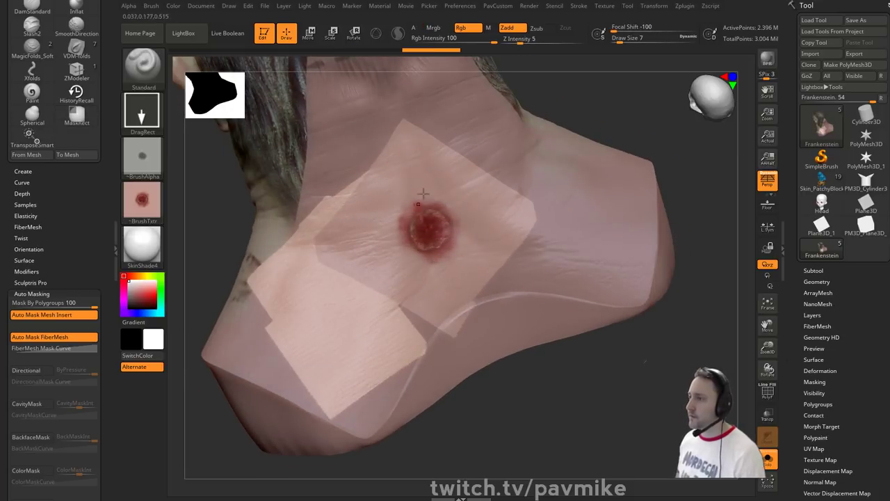
{"action": "key", "text": "ctrl+z"}
{"action": "left_click_drag", "start_coordinate": [418, 240], "coordinate": [496, 278]}
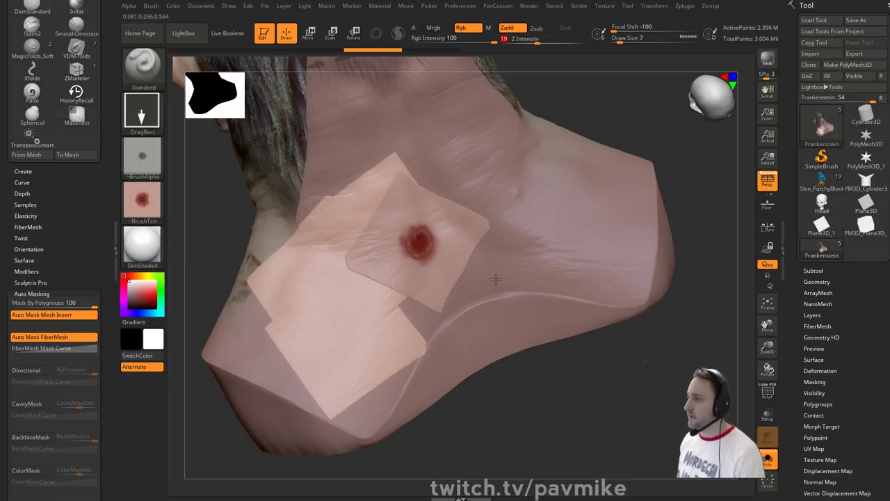
{"action": "left_click_drag", "start_coordinate": [696, 189], "coordinate": [628, 145]}
{"action": "key", "text": "ctrl"}
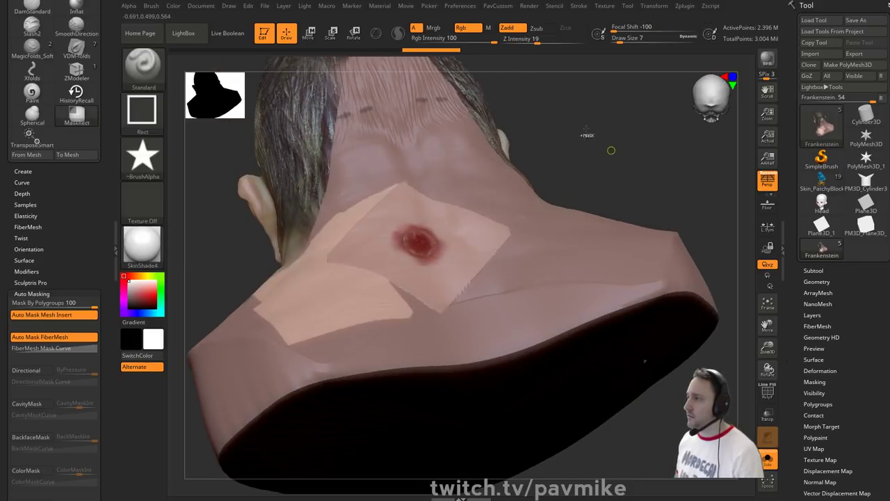
{"action": "key", "text": "ctrl+z"}
- Set the Z Intensity to 32 and stamp the red wound's colour and relief over the elbow skin patches
{"action": "left_click_drag", "start_coordinate": [537, 40], "coordinate": [548, 40]}
{"action": "left_click_drag", "start_coordinate": [407, 256], "coordinate": [469, 282]}
{"action": "left_click_drag", "start_coordinate": [549, 145], "coordinate": [564, 169]}
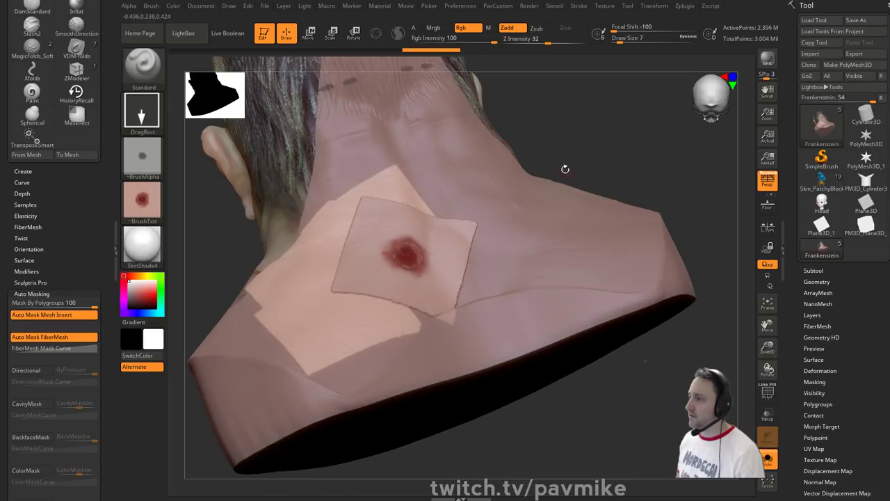
- Dock the Alpha palette in the side tray above the Brush palette and bring its Modify section into reach
{"action": "left_click_drag", "start_coordinate": [37, 193], "coordinate": [39, 253]}
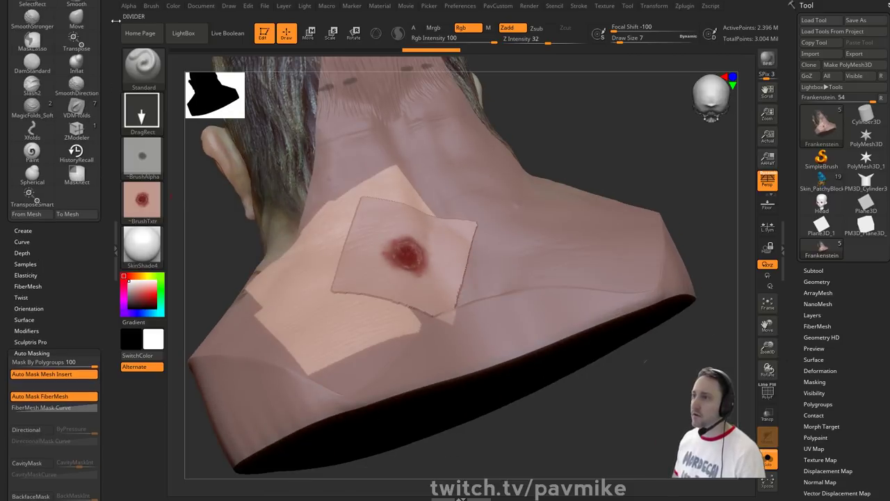
{"action": "mouse_move", "coordinate": [129, 7]}
{"action": "mouse_move", "coordinate": [124, 15]}
{"action": "left_mouse_down"}
{"action": "mouse_move", "coordinate": [73, 22]}
{"action": "mouse_move", "coordinate": [76, 48]}
{"action": "left_mouse_up"}
{"action": "scroll", "coordinate": [54, 177], "scroll_direction": "up", "scroll_amount": 1}
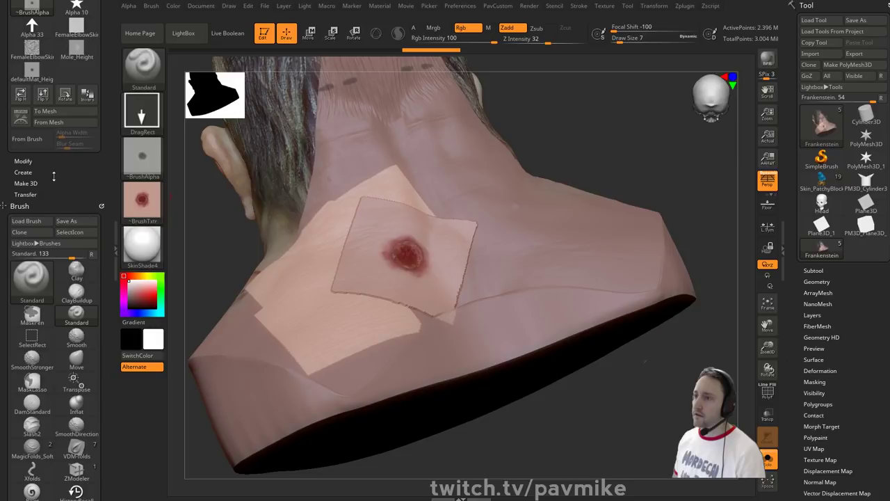
- With the alpha's MidValue at 50, stamp more red wounds across the back toward the shoulder at Z Intensity 30
{"action": "mouse_move", "coordinate": [581, 201]}
{"action": "left_mouse_down"}
{"action": "mouse_move", "coordinate": [578, 158]}
{"action": "mouse_move", "coordinate": [596, 174]}
{"action": "left_mouse_up"}
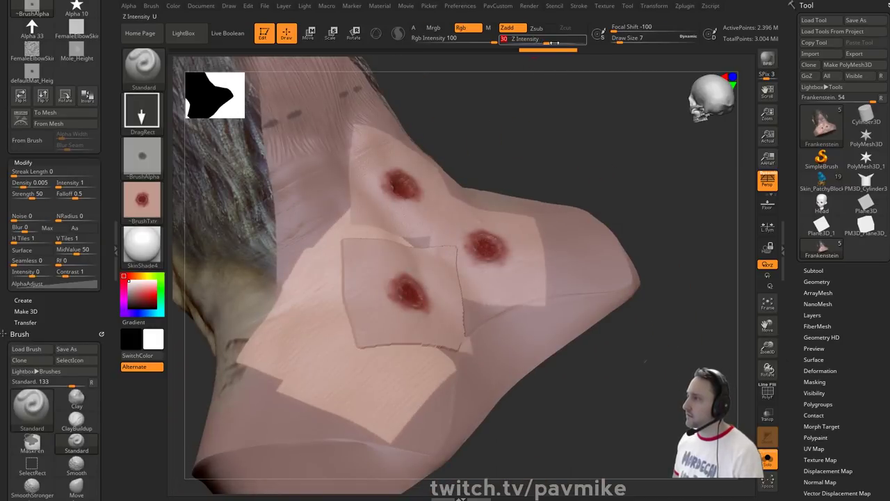
{"action": "left_click_drag", "start_coordinate": [543, 243], "coordinate": [582, 259]}
{"action": "left_click_drag", "start_coordinate": [648, 226], "coordinate": [613, 201]}
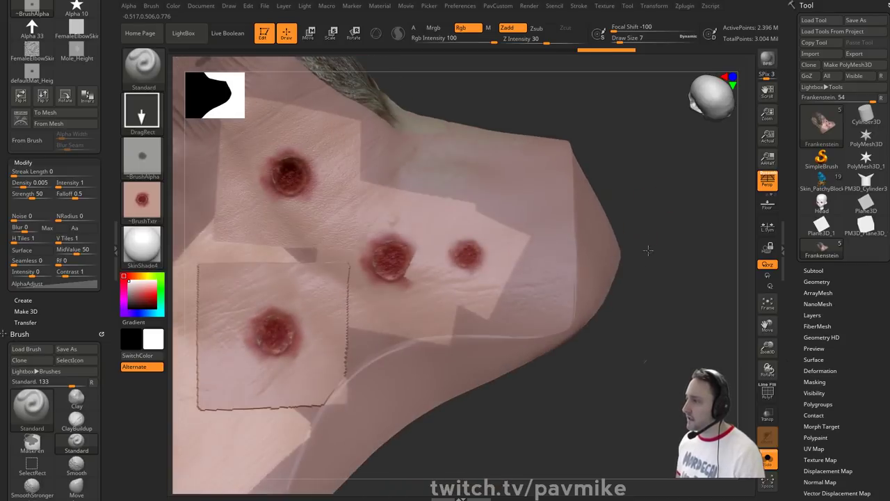
- Undo the skin patch and red wound stamps across the upper back and shoulder
{"action": "mouse_move", "coordinate": [650, 250]}
{"action": "left_mouse_down"}
{"action": "mouse_move", "coordinate": [649, 260]}
{"action": "mouse_move", "coordinate": [654, 232]}
{"action": "mouse_move", "coordinate": [684, 208]}
{"action": "mouse_move", "coordinate": [672, 220]}
{"action": "left_mouse_up"}
{"action": "key", "text": "ctrl+z"}
{"action": "key", "text": "ctrl+z"}
{"action": "key", "text": "ctrl+z"}
{"action": "key", "text": "ctrl+z"}
{"action": "key", "text": "ctrl+z"}
{"action": "key", "text": "ctrl+z"}
{"action": "key", "text": "ctrl+z"}
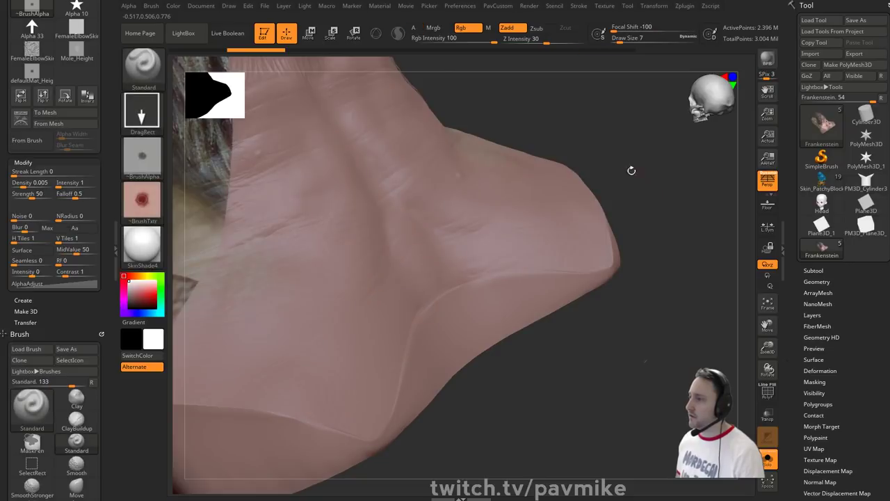
- Stamp the red wound twice at the base of the neck at Z Intensity 30 and undo the second, overlapping stamp
{"action": "left_click_drag", "start_coordinate": [632, 171], "coordinate": [693, 232], "text": "alt"}
{"action": "left_click_drag", "start_coordinate": [361, 279], "coordinate": [403, 340]}
{"action": "left_click_drag", "start_coordinate": [550, 183], "coordinate": [528, 209]}
{"action": "left_click_drag", "start_coordinate": [417, 280], "coordinate": [458, 364]}
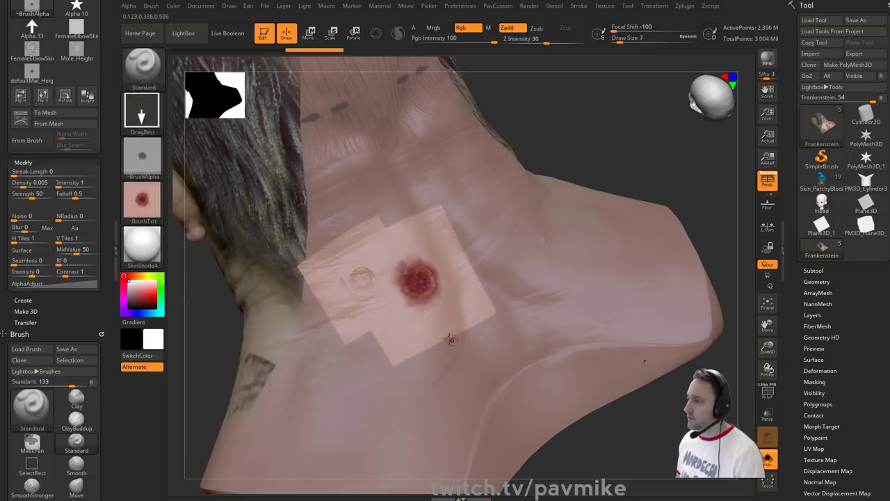
{"action": "key", "text": "ctrl+z"}
{"action": "mouse_move", "coordinate": [550, 188]}
{"action": "left_mouse_down"}
{"action": "mouse_move", "coordinate": [556, 171]}
{"action": "mouse_move", "coordinate": [587, 153]}
{"action": "mouse_move", "coordinate": [564, 147]}
{"action": "mouse_move", "coordinate": [603, 156]}
{"action": "mouse_move", "coordinate": [609, 183]}
{"action": "left_mouse_up"}
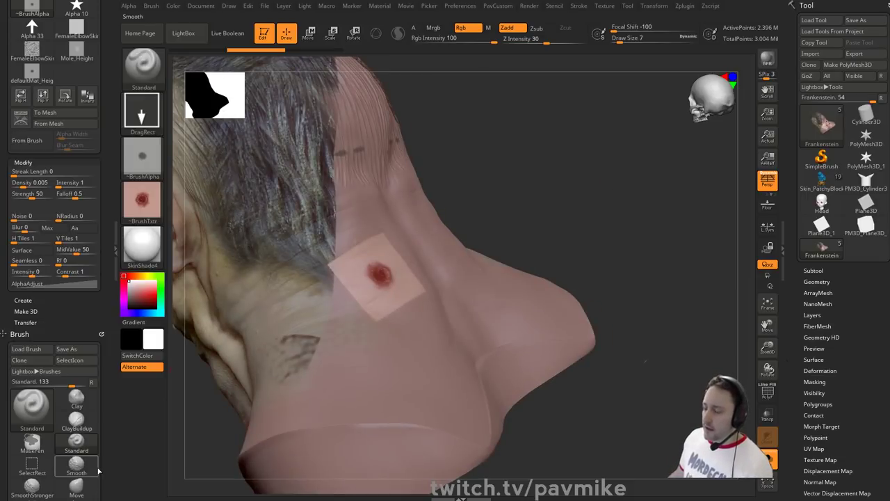
- Switch to Maya and open the saved scene with the lantern and stitched character, discarding the untitled scene
{"action": "mouse_move", "coordinate": [90, 498]}
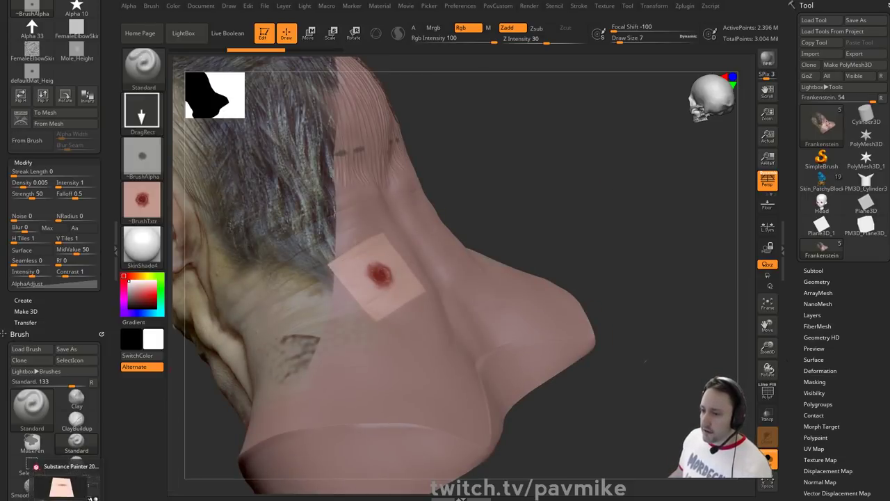
{"action": "left_click", "coordinate": [129, 475]}
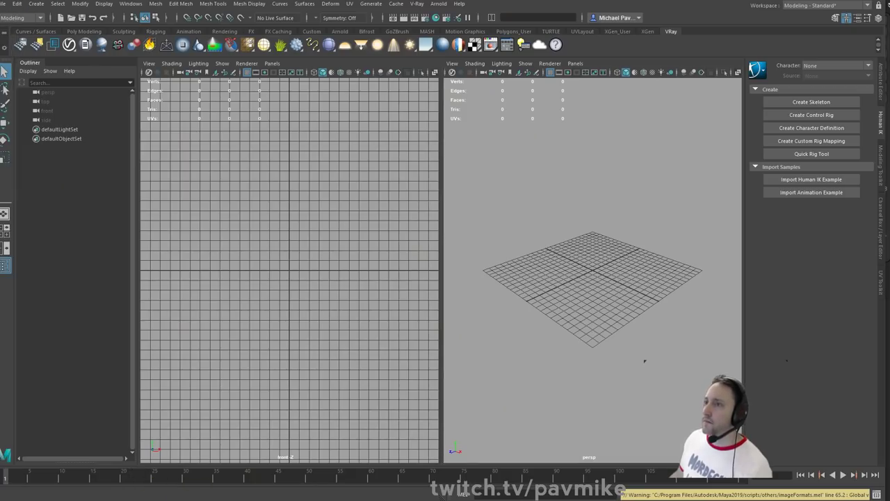
{"action": "left_click", "coordinate": [4, 4]}
{"action": "left_click", "coordinate": [16, 22]}
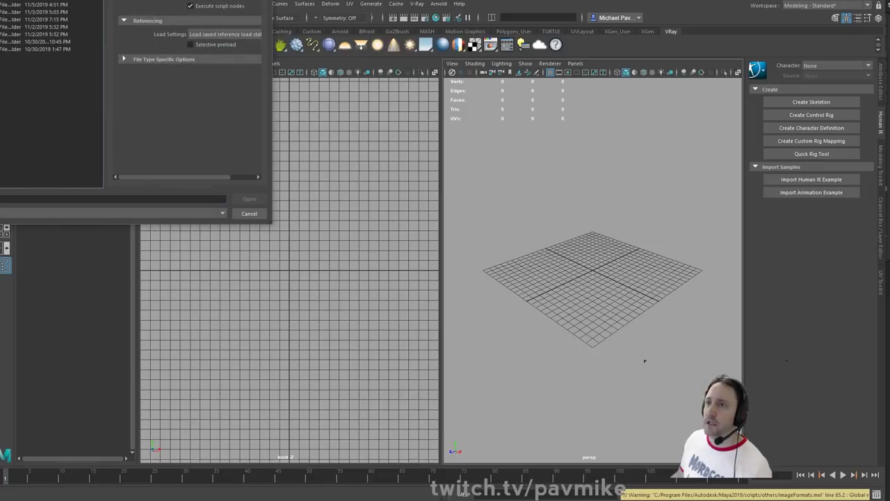
{"action": "double_click", "coordinate": [3, 20]}
{"action": "double_click", "coordinate": [2, 2]}
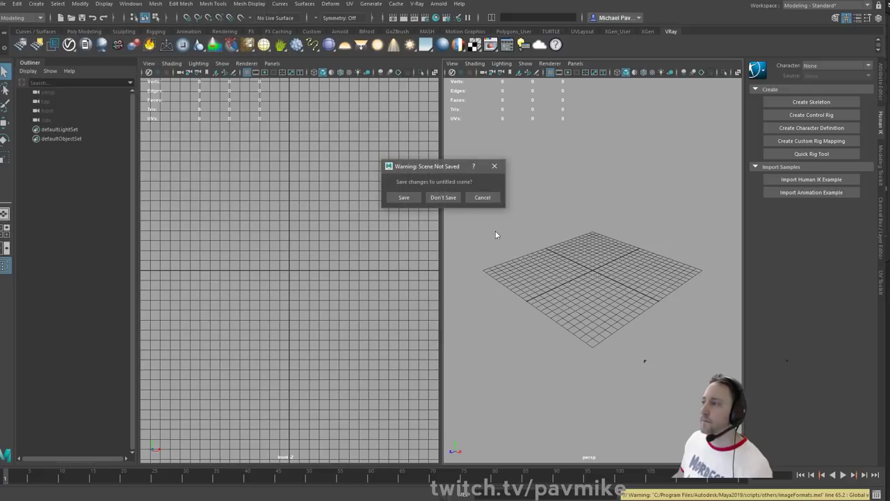
{"action": "left_click", "coordinate": [443, 197]}
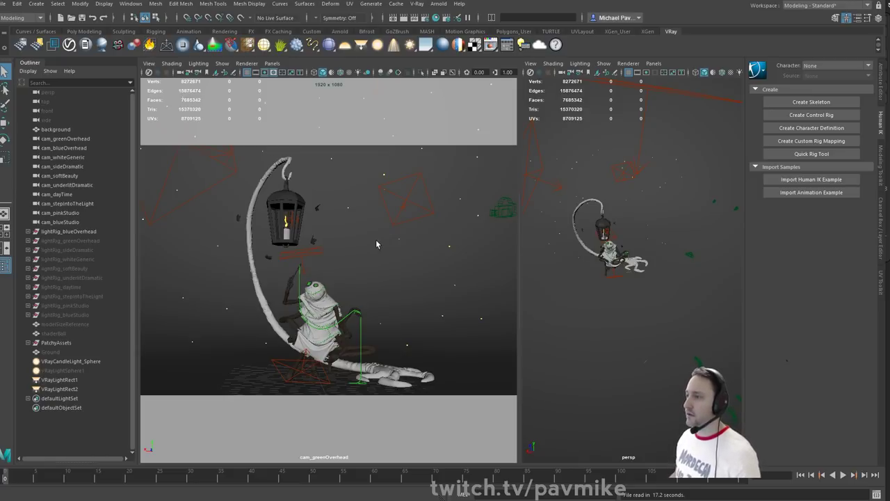
- Examine the lantern and stitched character through cam_greenOverhead and restore the camera's original view
{"action": "left_click_drag", "start_coordinate": [376, 240], "coordinate": [349, 229], "text": "alt"}
{"action": "scroll", "coordinate": [418, 236], "scroll_direction": "up", "scroll_amount": 5}
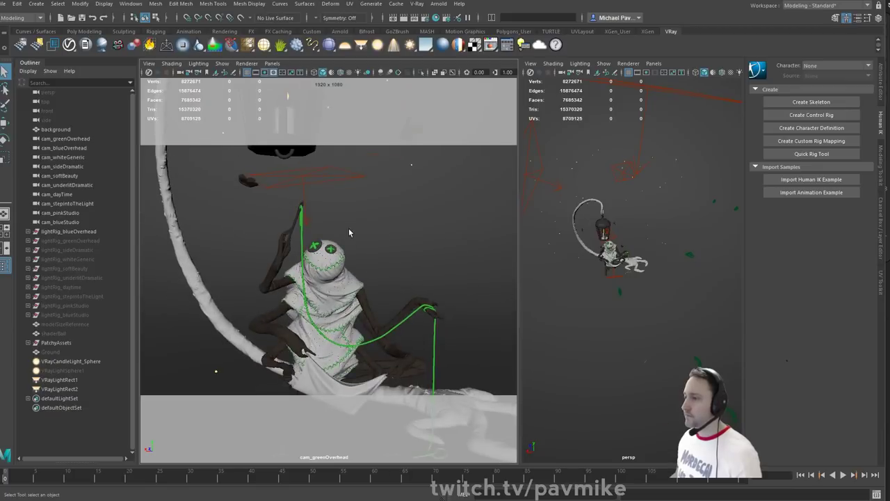
{"action": "scroll", "coordinate": [349, 230], "scroll_direction": "up", "scroll_amount": 2}
{"action": "scroll", "coordinate": [375, 243], "scroll_direction": "down", "scroll_amount": 8}
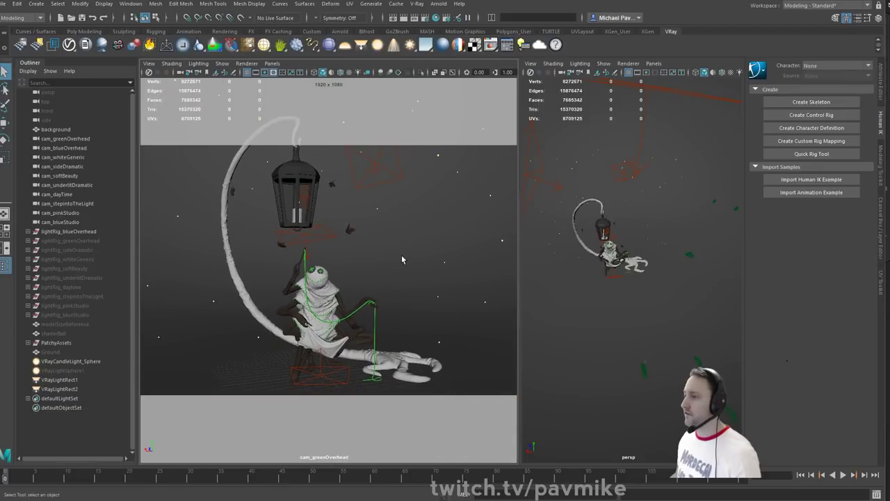
{"action": "scroll", "coordinate": [401, 259], "scroll_direction": "up", "scroll_amount": 3}
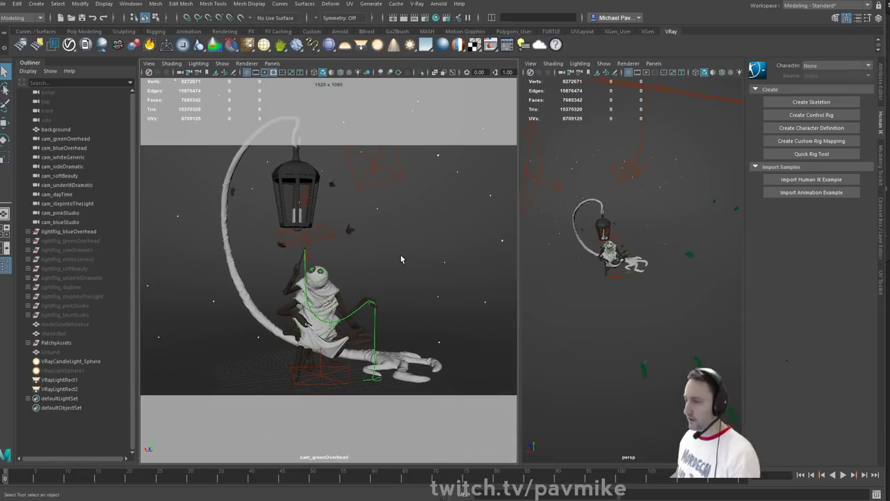
{"action": "scroll", "coordinate": [401, 259], "scroll_direction": "down", "scroll_amount": 4}
{"action": "key", "text": "bracketleft"}
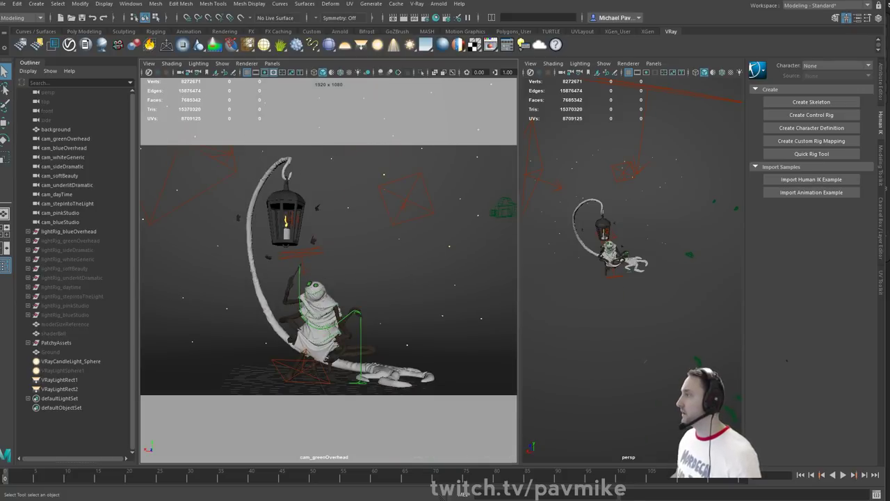
- Select the cam_greenOverhead camera and lock its Translate, Rotate and Scale channels
{"action": "left_click", "coordinate": [879, 217]}
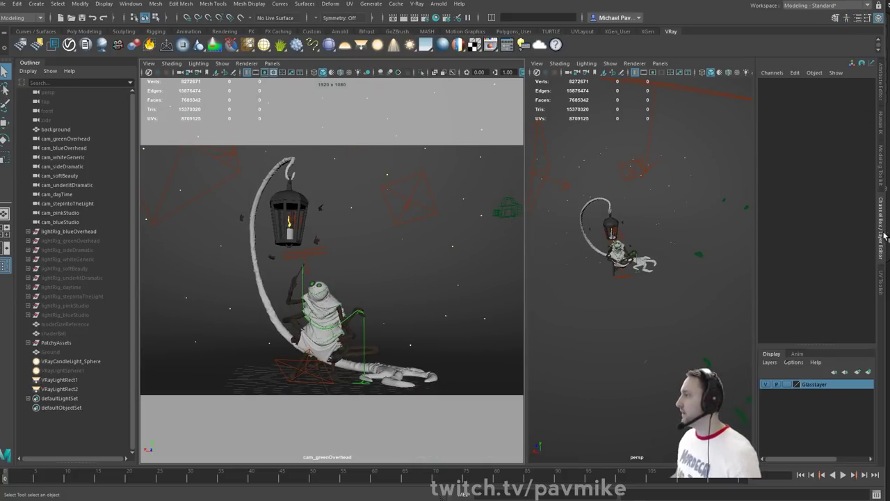
{"action": "left_click", "coordinate": [149, 63]}
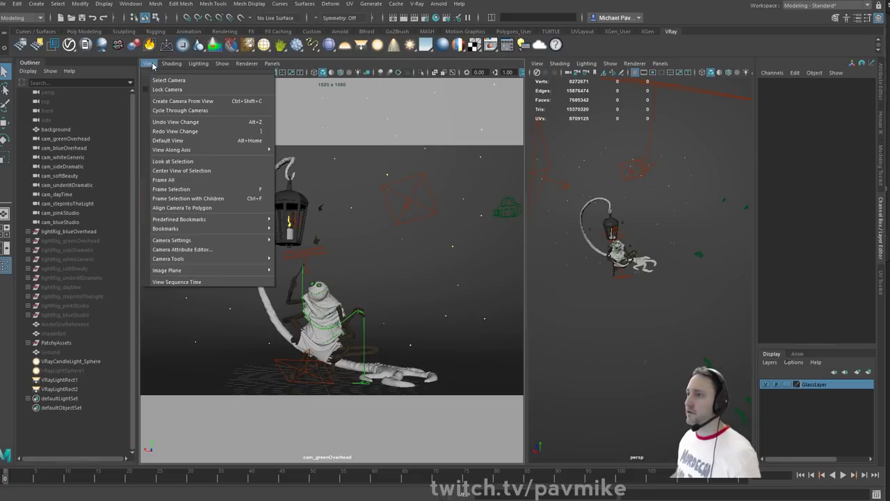
{"action": "left_click", "coordinate": [170, 77]}
{"action": "left_click_drag", "start_coordinate": [824, 89], "coordinate": [826, 148]}
{"action": "right_click", "coordinate": [831, 136]}
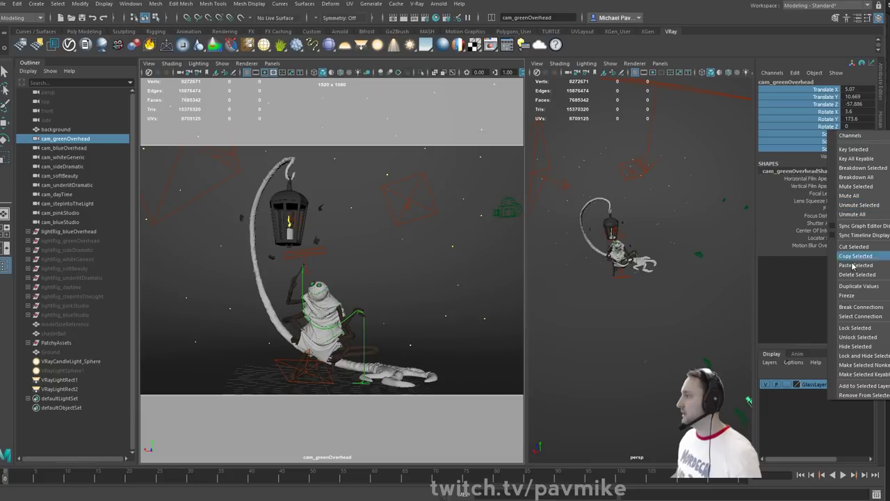
{"action": "left_click", "coordinate": [862, 328]}
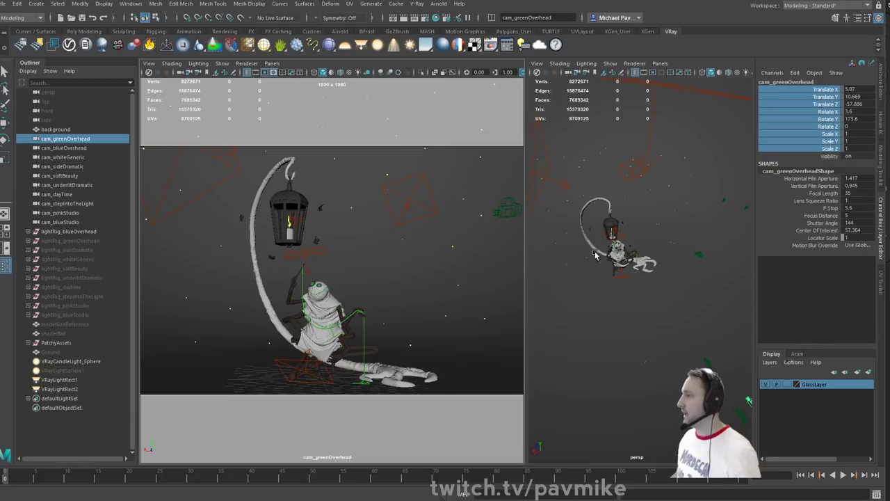
- Start an interactive V-Ray render of the persp camera, framing the lantern and seated character, with the frame buffer beside the viewport
{"action": "key", "text": "space"}
{"action": "left_click_drag", "start_coordinate": [537, 231], "coordinate": [428, 204], "text": "alt"}
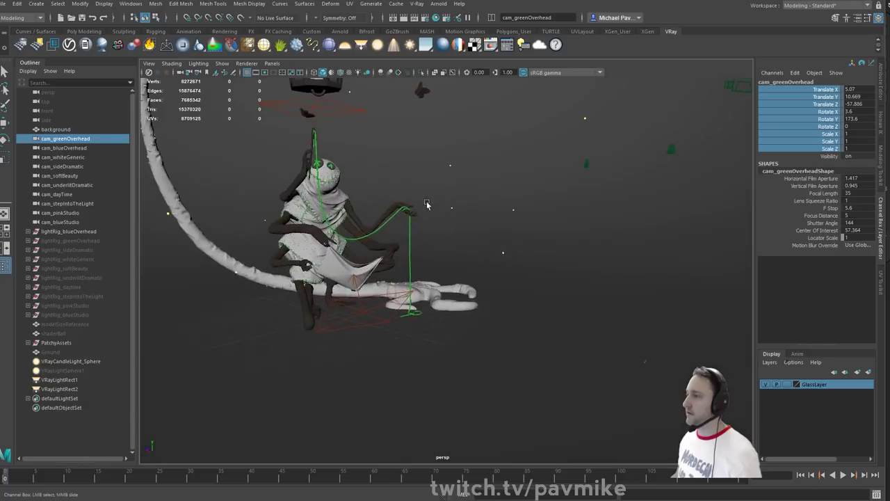
{"action": "middle_click_drag", "start_coordinate": [427, 205], "coordinate": [578, 308], "text": "alt"}
{"action": "left_click_drag", "start_coordinate": [578, 308], "coordinate": [531, 217], "text": "alt"}
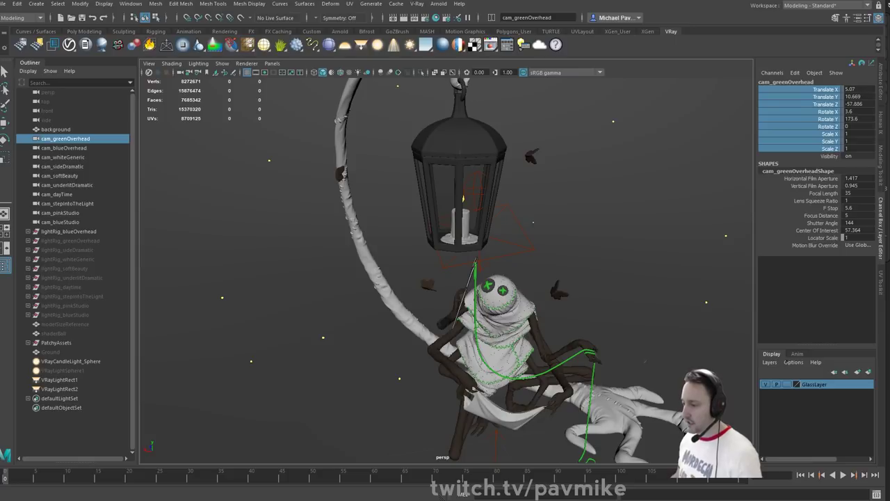
{"action": "left_click_drag", "start_coordinate": [277, 499], "coordinate": [293, 147]}
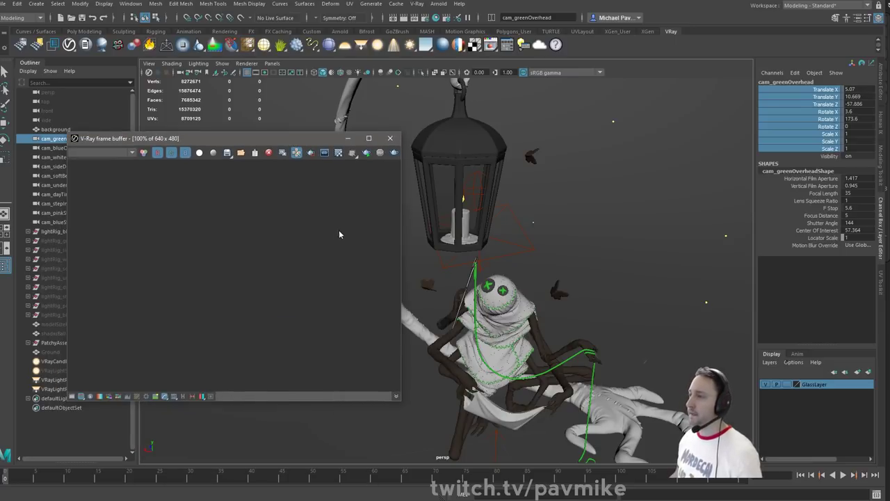
{"action": "left_click", "coordinate": [339, 155]}
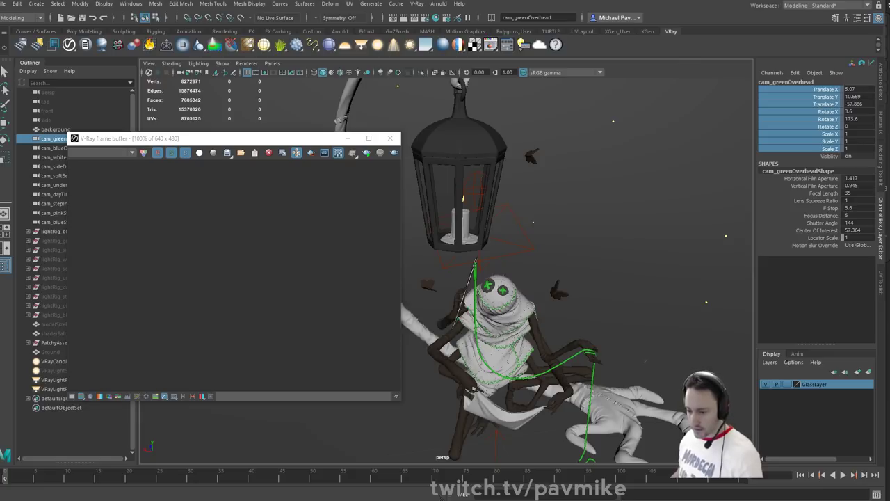
{"action": "left_click", "coordinate": [368, 153]}
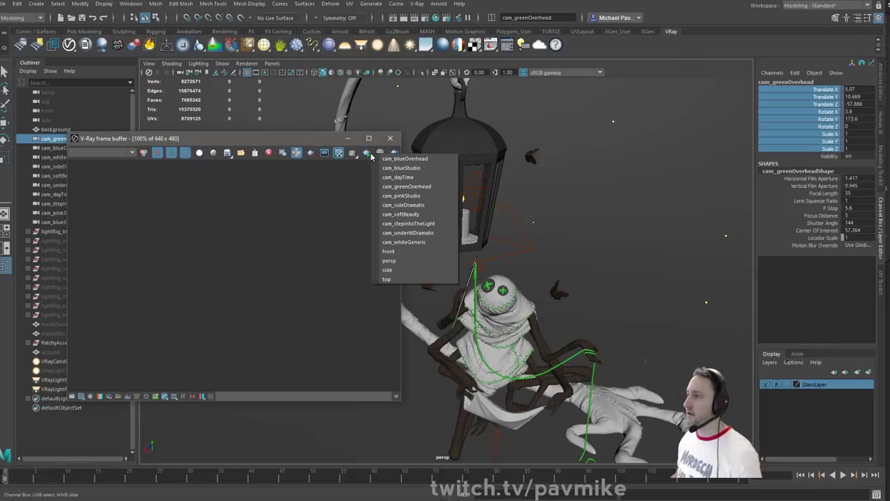
{"action": "left_click", "coordinate": [390, 262]}
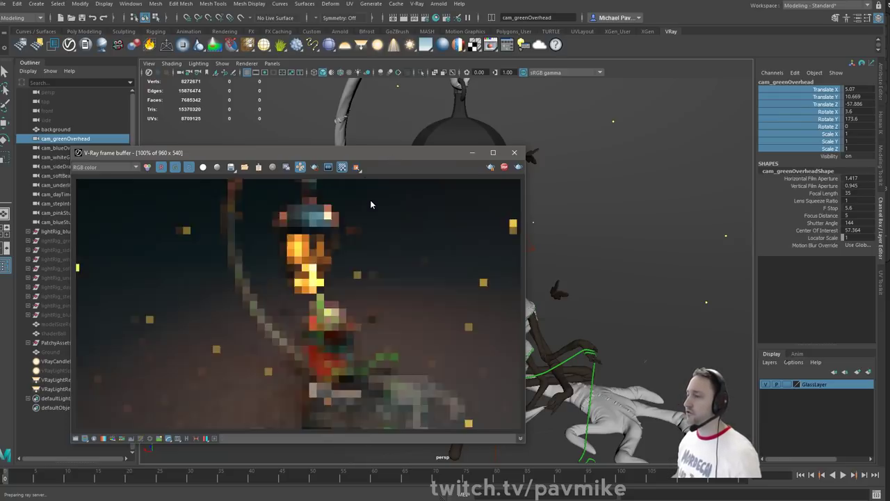
{"action": "left_click_drag", "start_coordinate": [388, 152], "coordinate": [297, 138]}
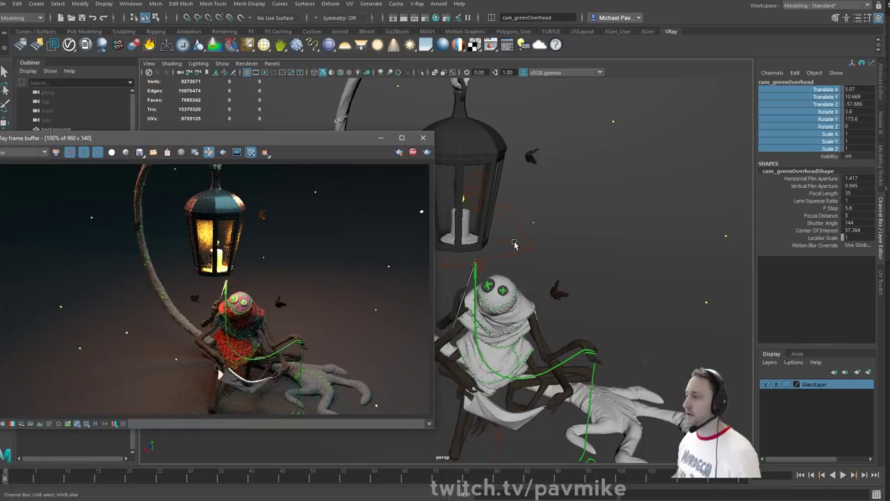
- With the stitched head framed close up, enable Depth of Field in the V-Ray camera overrides of the render settings
{"action": "left_click_drag", "start_coordinate": [519, 244], "coordinate": [577, 260], "text": "alt"}
{"action": "right_click_drag", "start_coordinate": [577, 260], "coordinate": [730, 349], "text": "alt"}
{"action": "middle_click_drag", "start_coordinate": [639, 235], "coordinate": [580, 263], "text": "alt"}
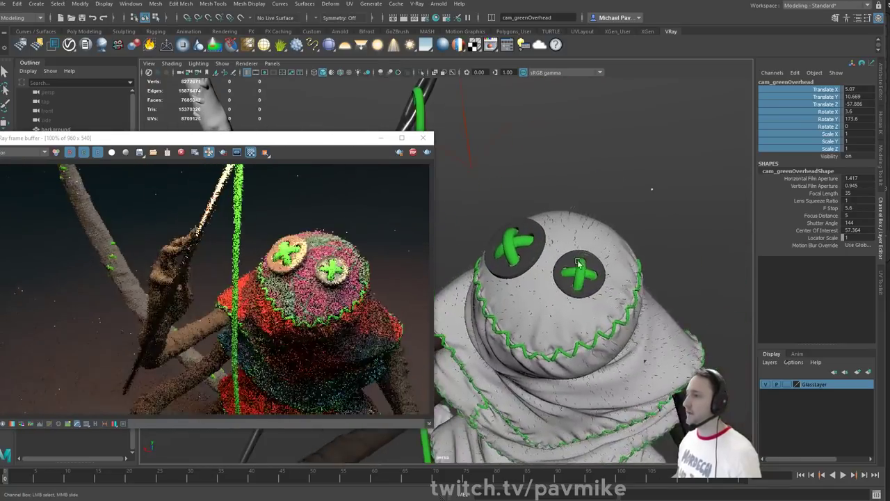
{"action": "right_click_drag", "start_coordinate": [580, 263], "coordinate": [656, 279], "text": "alt"}
{"action": "left_click_drag", "start_coordinate": [656, 278], "coordinate": [613, 282], "text": "alt"}
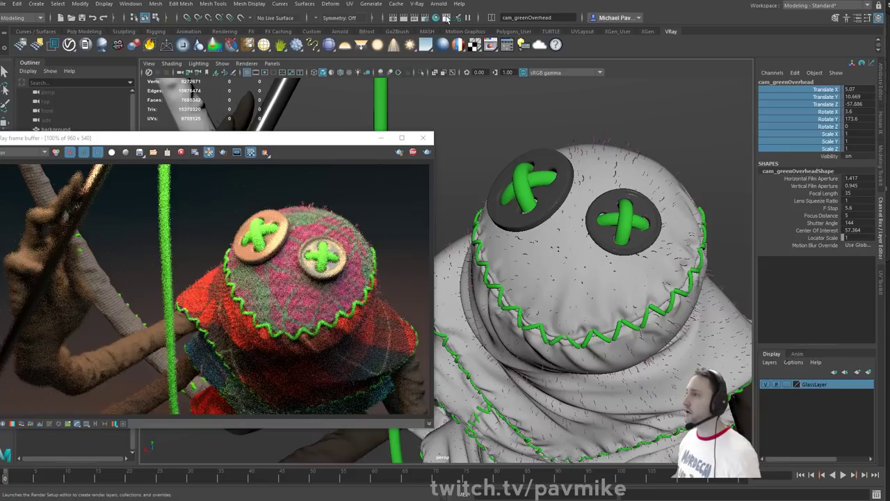
{"action": "left_click", "coordinate": [423, 19]}
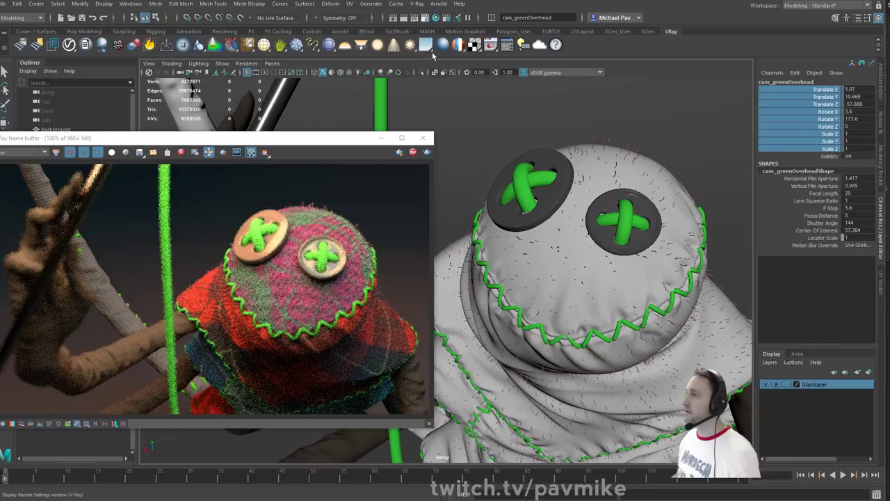
{"action": "left_click_drag", "start_coordinate": [730, 64], "coordinate": [754, 10]}
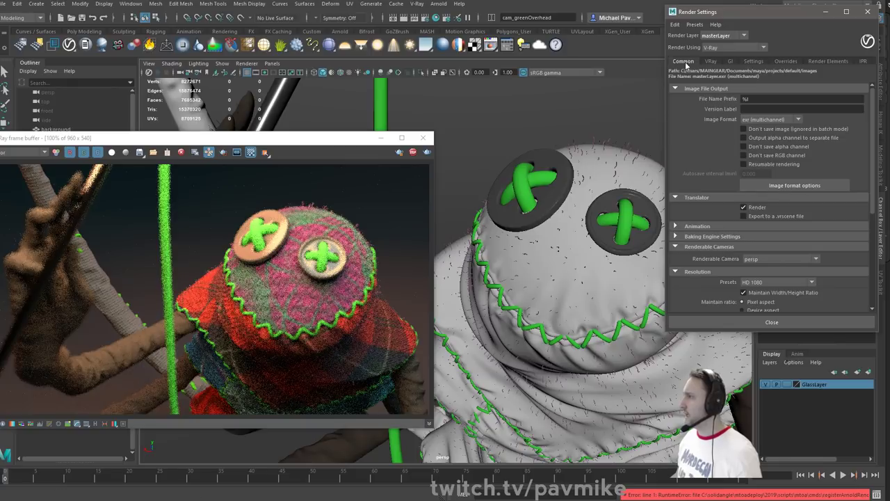
{"action": "left_click", "coordinate": [782, 61]}
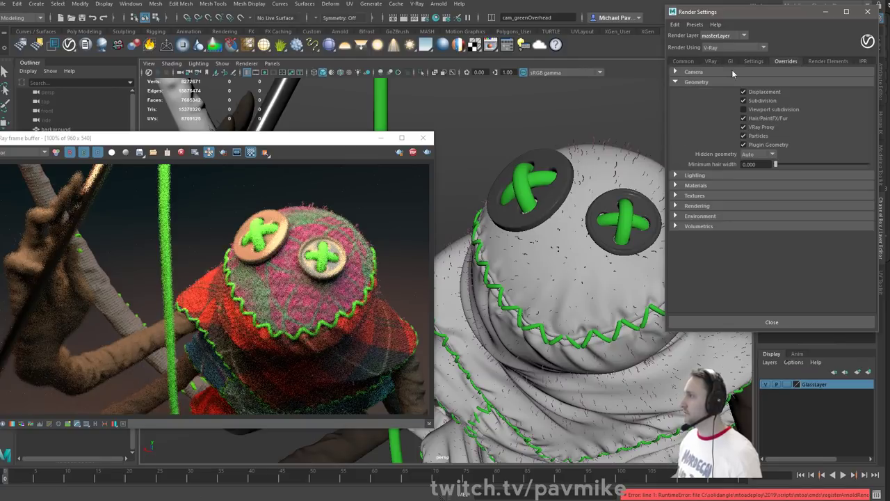
{"action": "left_click", "coordinate": [677, 72]}
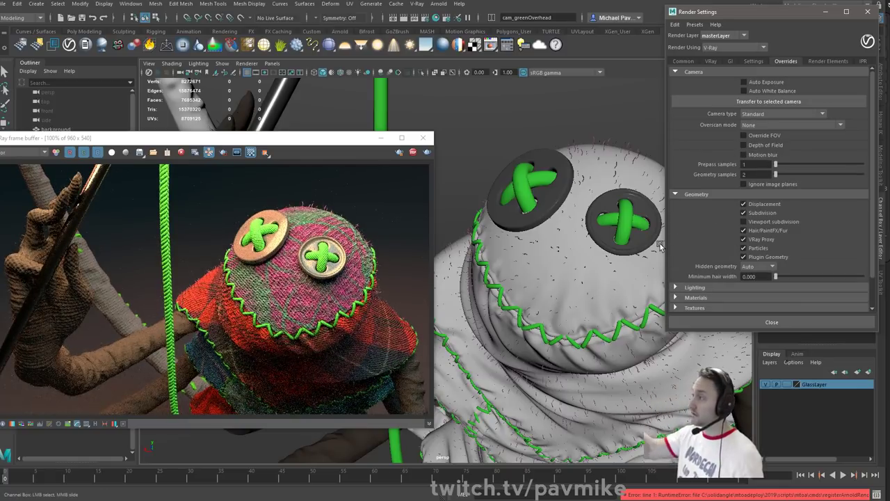
{"action": "left_click", "coordinate": [744, 145]}
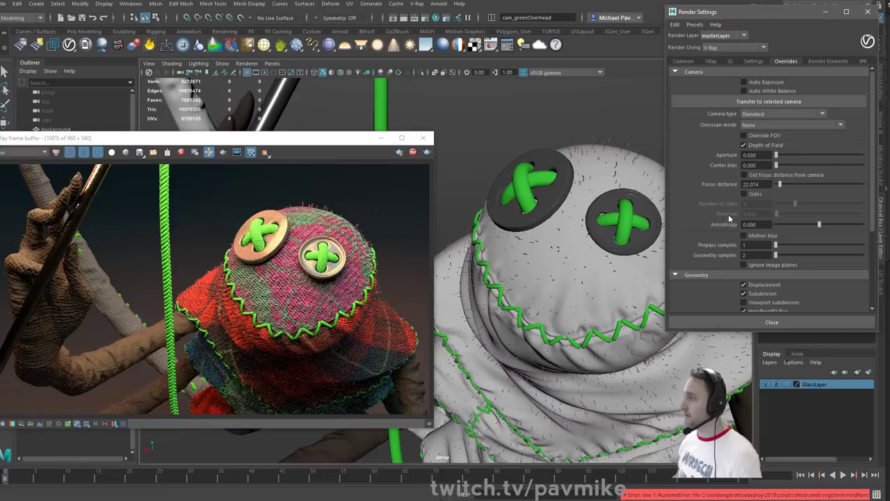
- Frame the character's head and raised needle, and set the depth of field focus on the larger button eye in the live render
{"action": "right_click", "coordinate": [339, 247]}
{"action": "mouse_move", "coordinate": [480, 208]}
{"action": "right_mouse_down", "text": "alt"}
{"action": "mouse_move", "coordinate": [432, 205]}
{"action": "mouse_move", "coordinate": [484, 195]}
{"action": "right_mouse_up", "text": "alt"}
{"action": "left_click_drag", "start_coordinate": [485, 195], "coordinate": [502, 197], "text": "alt"}
{"action": "middle_click_drag", "start_coordinate": [502, 197], "coordinate": [558, 216], "text": "alt"}
{"action": "right_click_drag", "start_coordinate": [558, 216], "coordinate": [618, 244], "text": "alt"}
{"action": "left_click_drag", "start_coordinate": [618, 244], "coordinate": [591, 262], "text": "alt"}
{"action": "middle_click_drag", "start_coordinate": [590, 262], "coordinate": [570, 247], "text": "alt"}
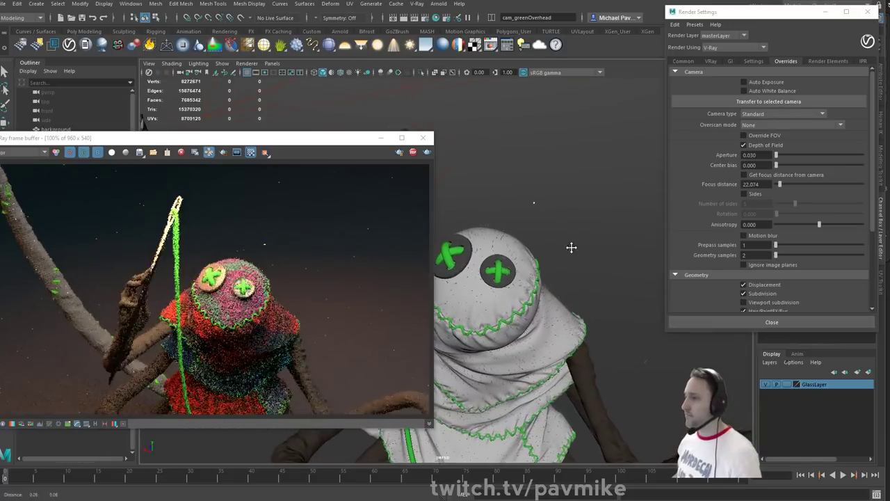
{"action": "right_click_drag", "start_coordinate": [570, 246], "coordinate": [577, 264], "text": "alt"}
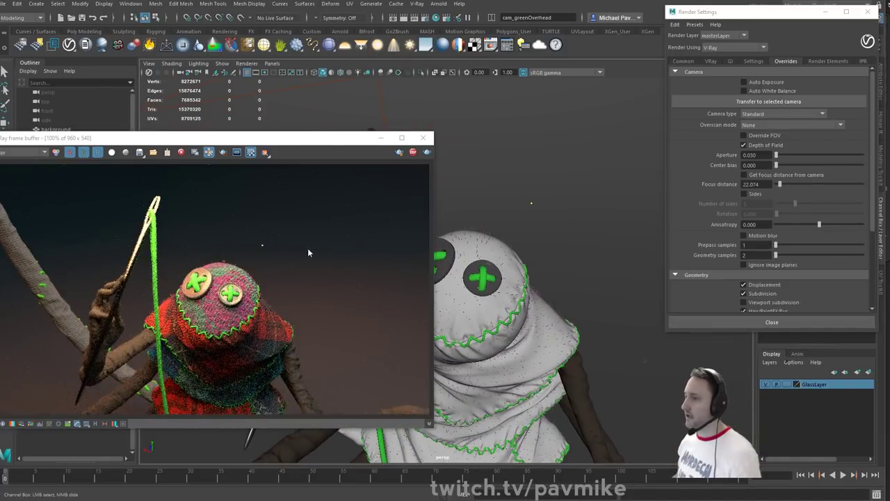
{"action": "right_click", "coordinate": [269, 242]}
{"action": "left_click", "coordinate": [298, 266]}
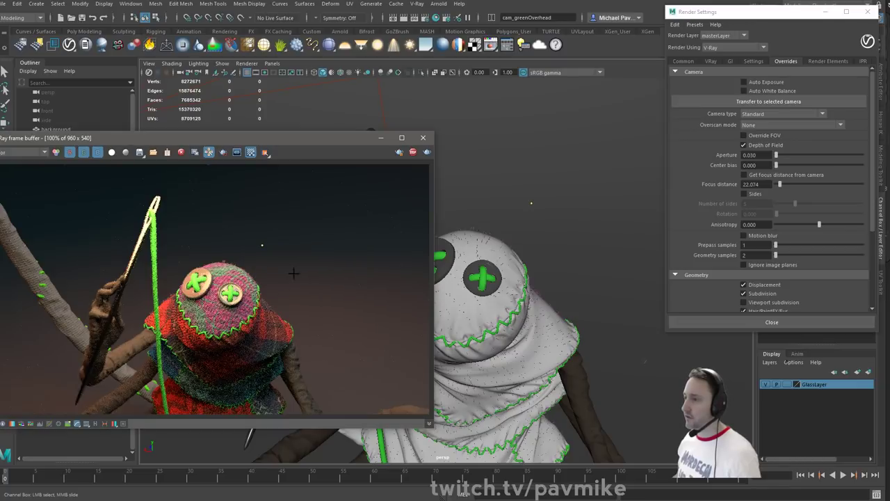
{"action": "left_click", "coordinate": [203, 289]}
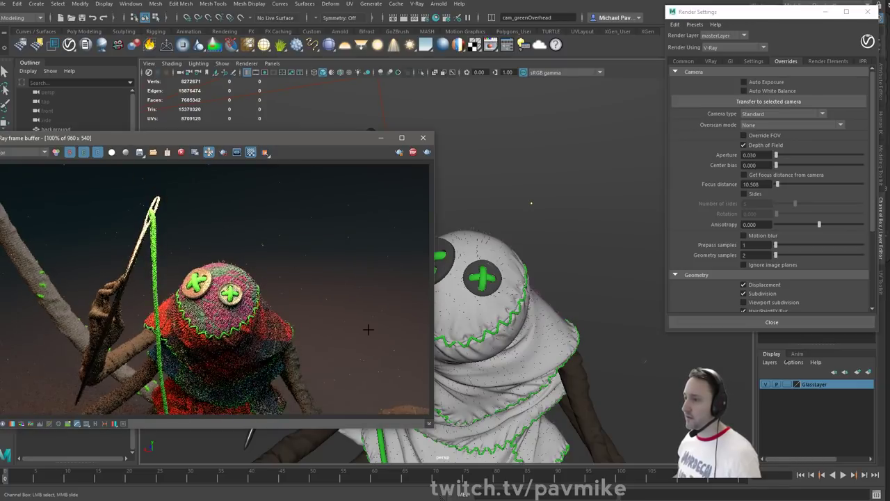
- Pick a focus point in the live render and set the depth of field Aperture to 0.543 in the camera overrides
{"action": "right_click", "coordinate": [310, 245]}
{"action": "left_click", "coordinate": [337, 268]}
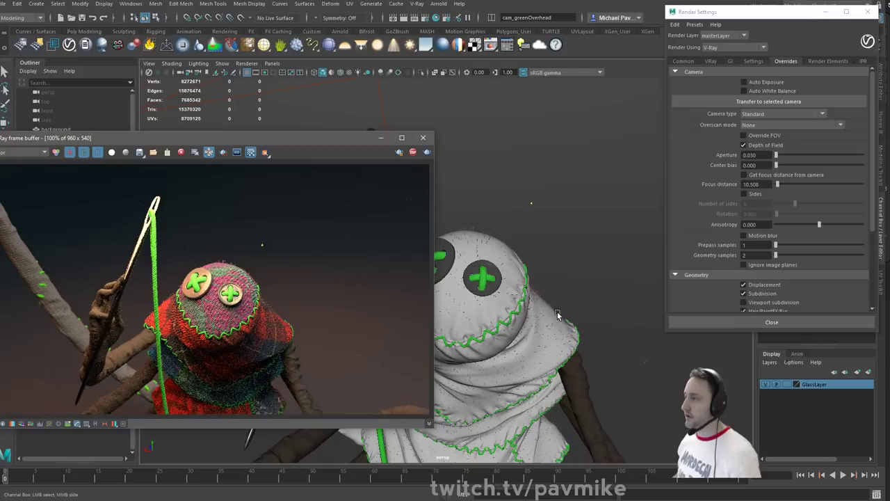
{"action": "left_click_drag", "start_coordinate": [777, 155], "coordinate": [779, 157]}
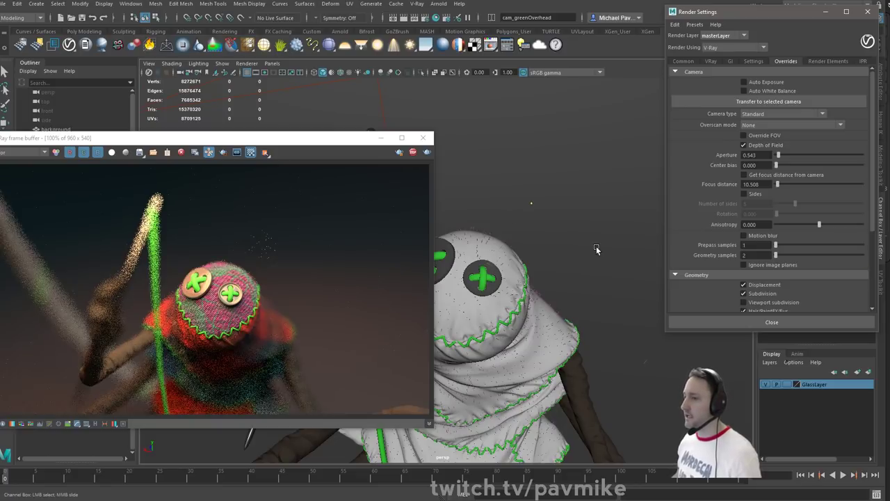
- Turn off Depth of Field in the V-Ray camera overrides and frame the whole lantern and seated character in the live render
{"action": "left_click", "coordinate": [744, 144]}
{"action": "left_click", "coordinate": [281, 239]}
{"action": "right_click", "coordinate": [312, 248]}
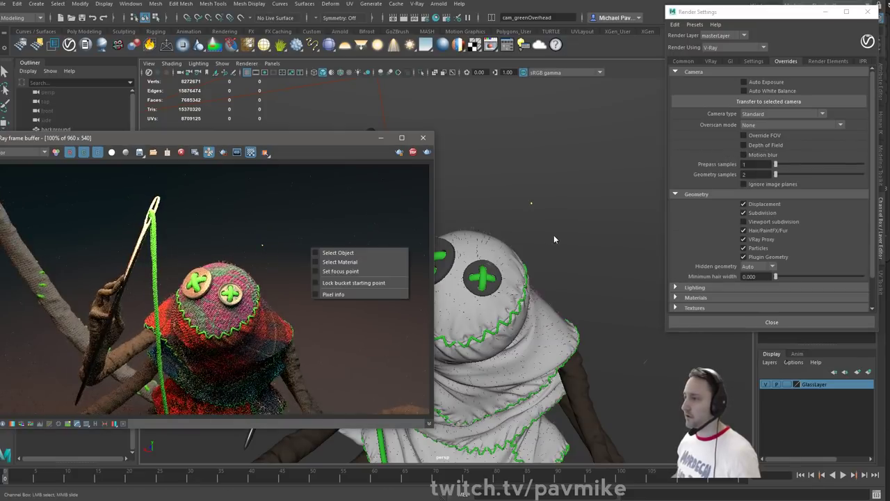
{"action": "right_click_drag", "start_coordinate": [554, 239], "coordinate": [472, 209], "text": "alt"}
{"action": "middle_click_drag", "start_coordinate": [473, 208], "coordinate": [524, 162], "text": "alt"}
{"action": "right_click_drag", "start_coordinate": [525, 163], "coordinate": [447, 163], "text": "alt"}
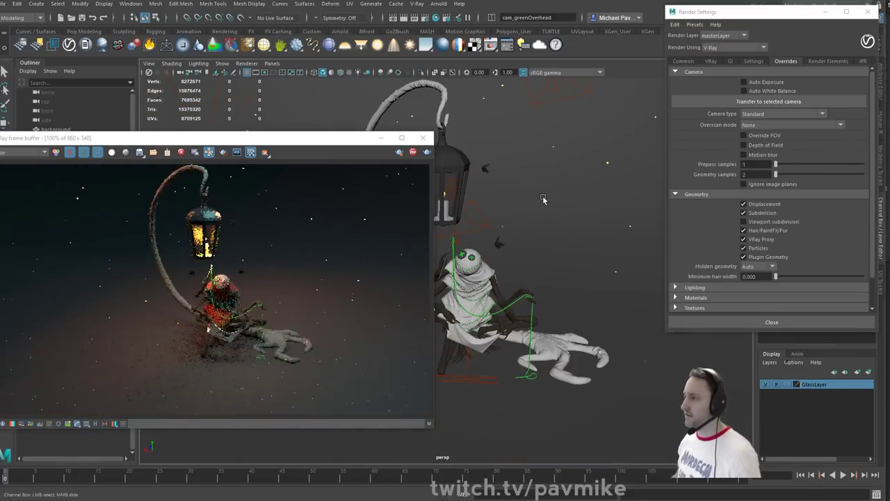
{"action": "scroll", "coordinate": [543, 200], "scroll_direction": "up", "scroll_amount": 5}
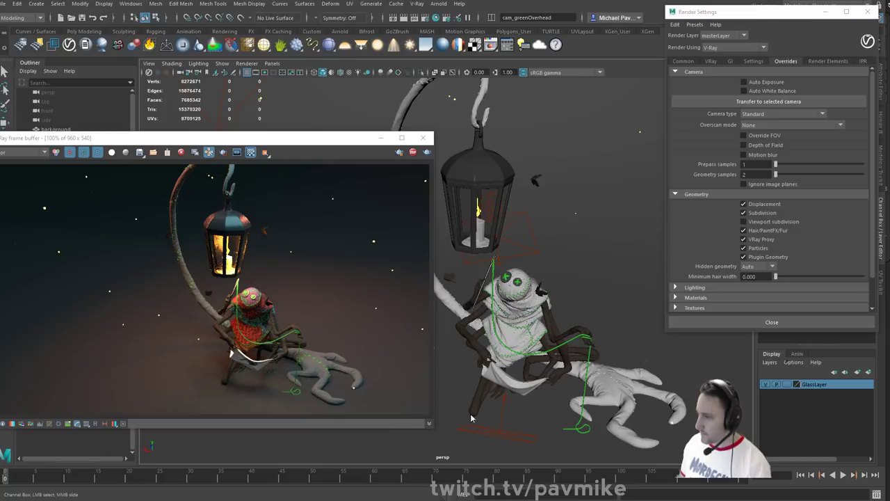
- Switch to the browser, look through the projects on the 3D artist's portfolio site, and clear the window away from the Maya scene
{"action": "left_click_drag", "start_coordinate": [470, 418], "coordinate": [473, 39]}
{"action": "scroll", "coordinate": [361, 201], "scroll_direction": "down", "scroll_amount": 3}
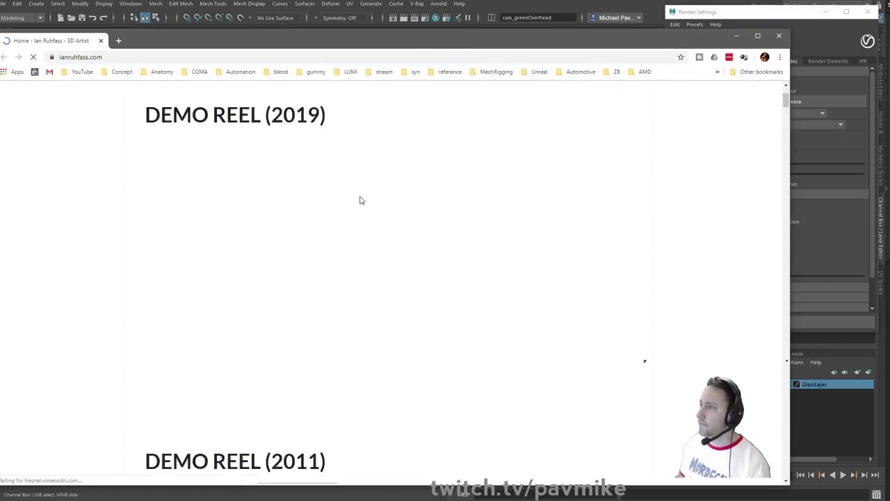
{"action": "scroll", "coordinate": [367, 211], "scroll_direction": "down", "scroll_amount": 10}
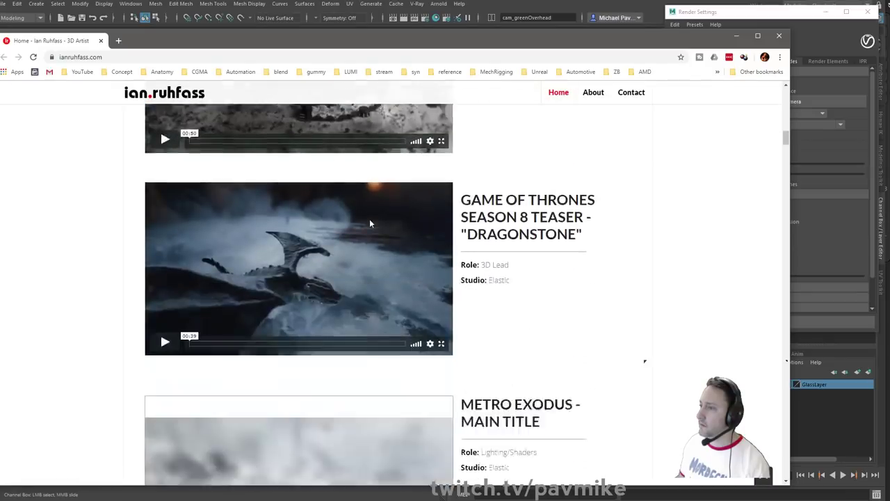
{"action": "scroll", "coordinate": [370, 223], "scroll_direction": "down", "scroll_amount": 5}
{"action": "left_click", "coordinate": [285, 56]}
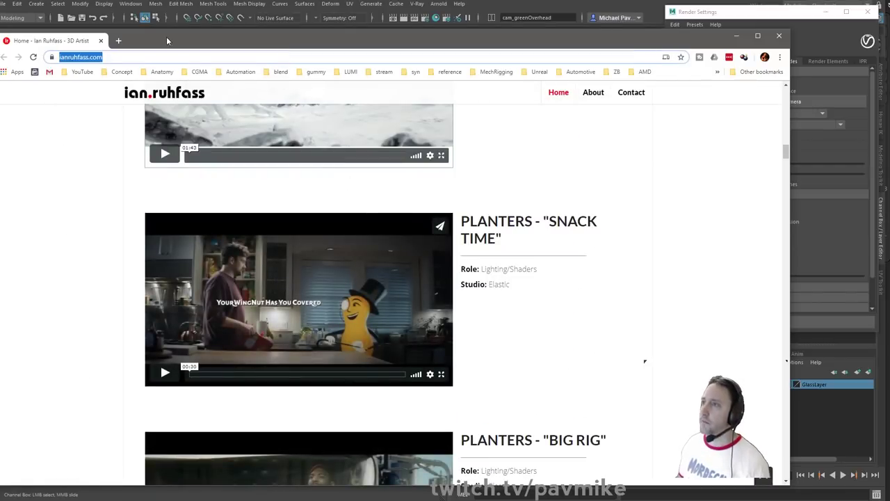
{"action": "left_click_drag", "start_coordinate": [167, 41], "coordinate": [202, 500]}
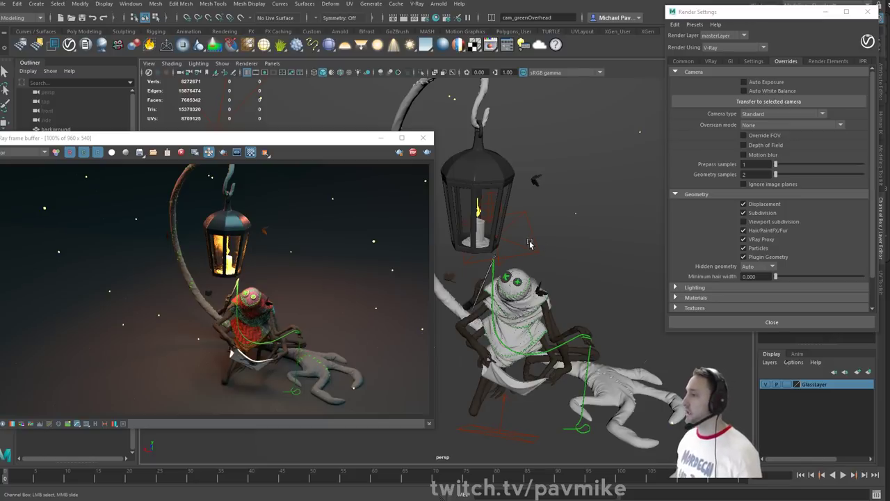
- Examine the stitched character and lantern at closer range and from farther back in the interactive render
{"action": "right_click_drag", "start_coordinate": [518, 216], "coordinate": [578, 247], "text": "alt"}
{"action": "middle_click_drag", "start_coordinate": [578, 247], "coordinate": [507, 227], "text": "alt"}
{"action": "right_click_drag", "start_coordinate": [507, 227], "coordinate": [562, 248], "text": "alt"}
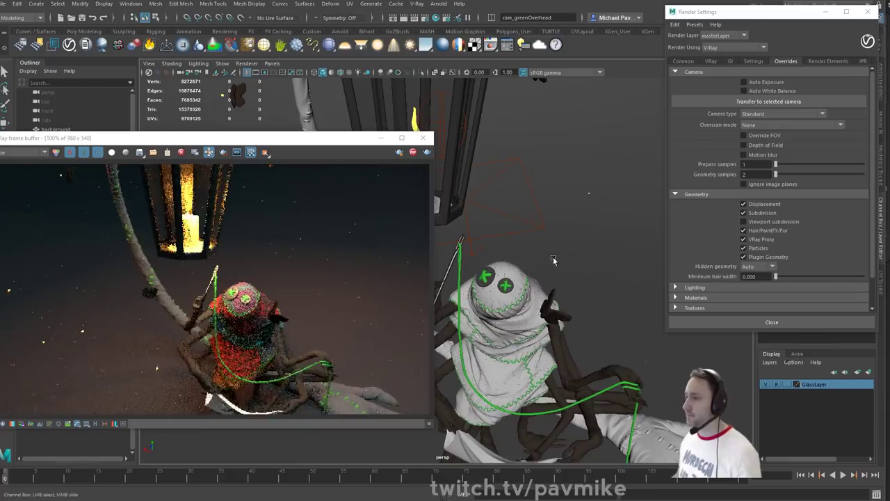
{"action": "middle_click_drag", "start_coordinate": [554, 258], "coordinate": [539, 182], "text": "alt"}
{"action": "right_click_drag", "start_coordinate": [539, 182], "coordinate": [497, 160], "text": "alt"}
{"action": "middle_click_drag", "start_coordinate": [497, 160], "coordinate": [531, 195], "text": "alt"}
- Move the V-Ray frame buffer clear of the Outliner and delete the ten cameras from cam_greenOverhead through cam_blueStudio
{"action": "left_click_drag", "start_coordinate": [266, 140], "coordinate": [710, 206]}
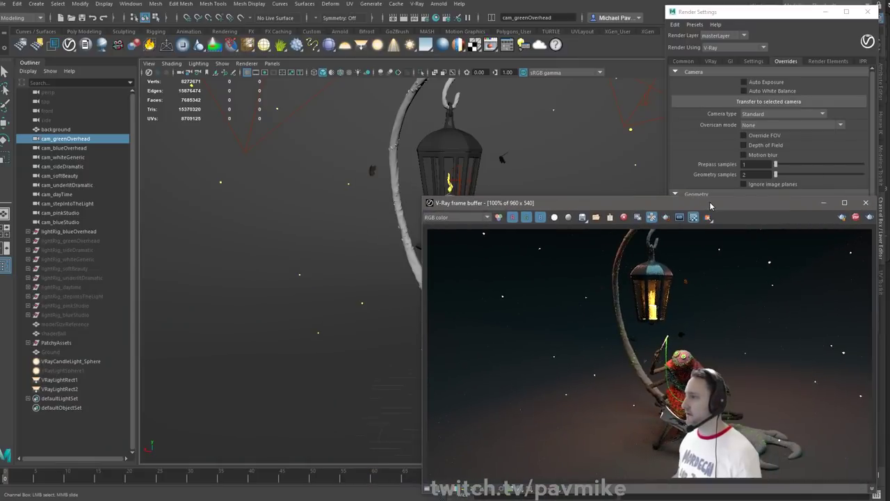
{"action": "left_click_drag", "start_coordinate": [417, 136], "coordinate": [255, 143], "text": "alt"}
{"action": "middle_click_drag", "start_coordinate": [383, 163], "coordinate": [294, 163], "text": "alt"}
{"action": "left_click_drag", "start_coordinate": [294, 162], "coordinate": [215, 155], "text": "alt"}
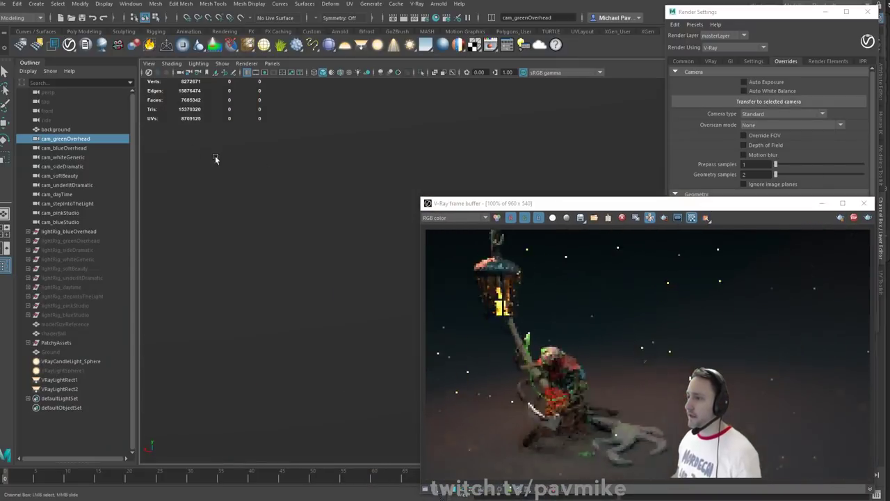
{"action": "middle_click_drag", "start_coordinate": [215, 155], "coordinate": [216, 173], "text": "alt"}
{"action": "left_click_drag", "start_coordinate": [216, 172], "coordinate": [298, 175], "text": "alt"}
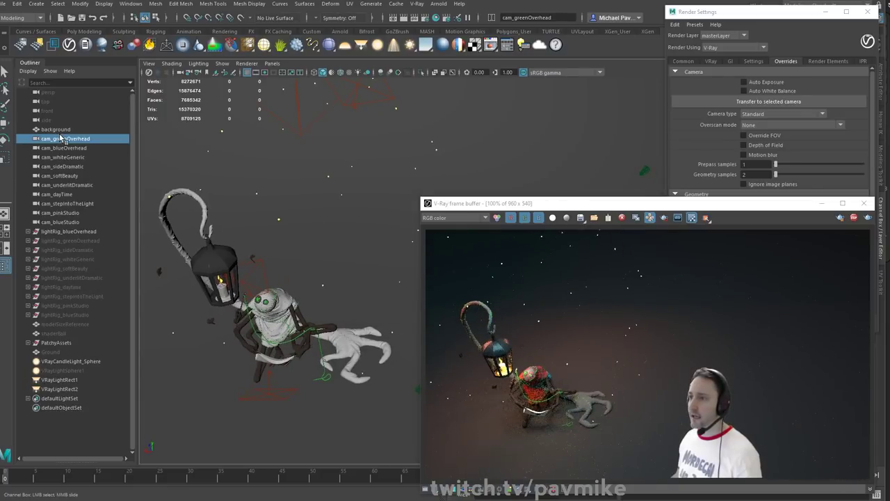
{"action": "left_click", "coordinate": [61, 222], "text": "shift"}
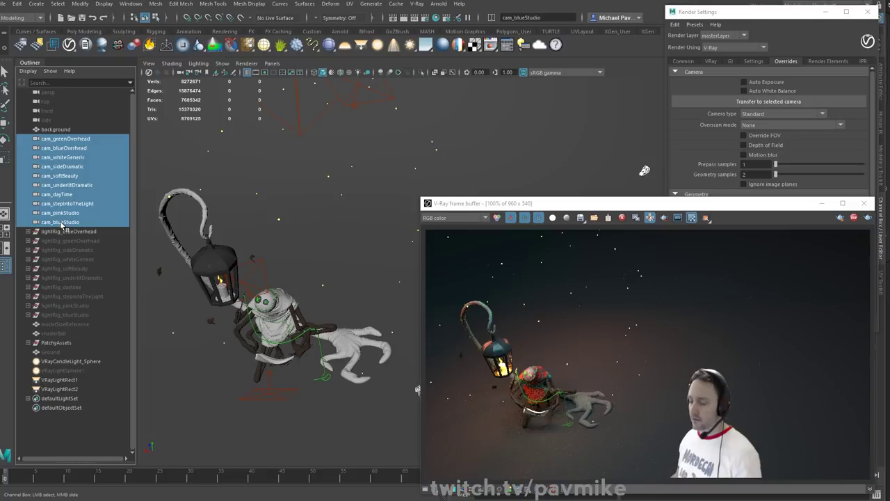
{"action": "key", "text": "Delete"}
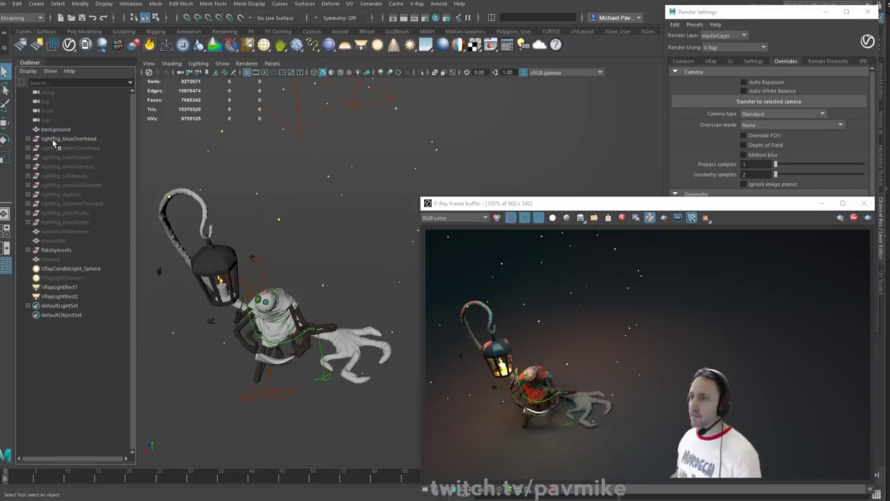
- Hide the lightRig_blueOverhead group and show the lightRig_greenOverhead group instead
{"action": "left_click", "coordinate": [52, 139]}
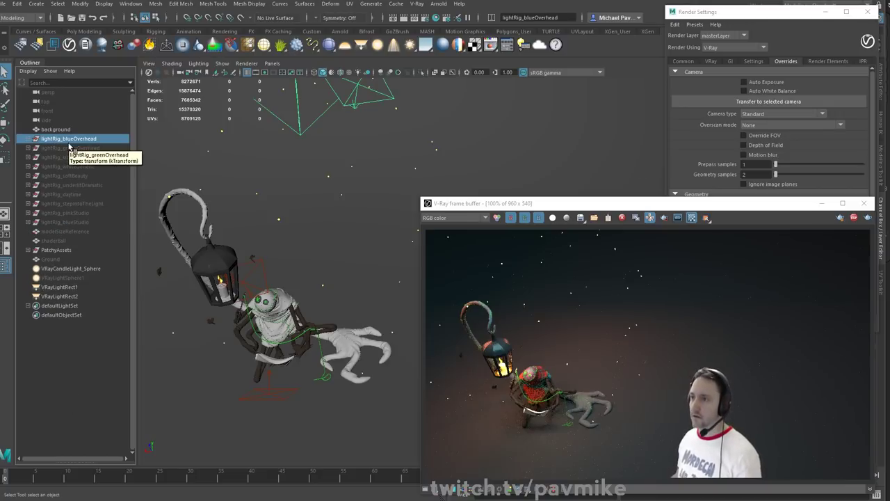
{"action": "key", "text": "ctrl+h"}
{"action": "left_click", "coordinate": [71, 149]}
{"action": "key", "text": "shift+h"}
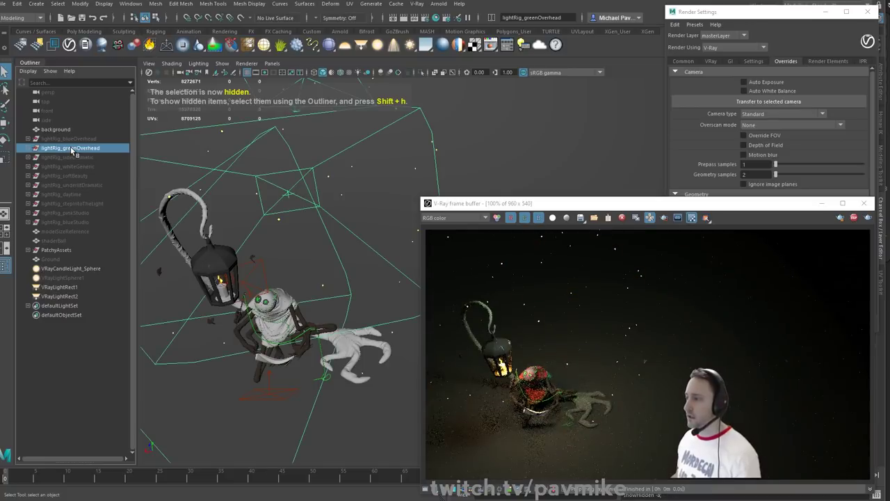
- Select VRayLightRect1 above the character's head and move it a short distance away from the lantern
{"action": "left_click_drag", "start_coordinate": [202, 296], "coordinate": [283, 240], "text": "alt"}
{"action": "left_click", "coordinate": [266, 237]}
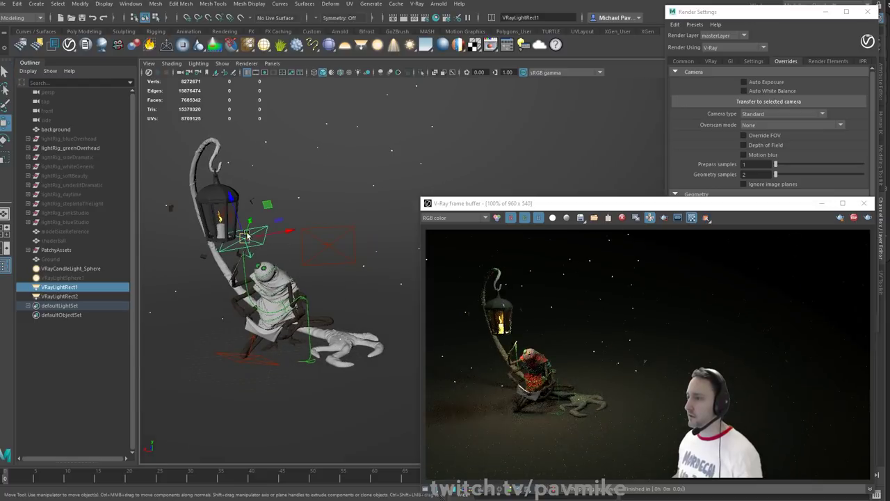
{"action": "key", "text": "w"}
{"action": "left_click_drag", "start_coordinate": [286, 204], "coordinate": [290, 233]}
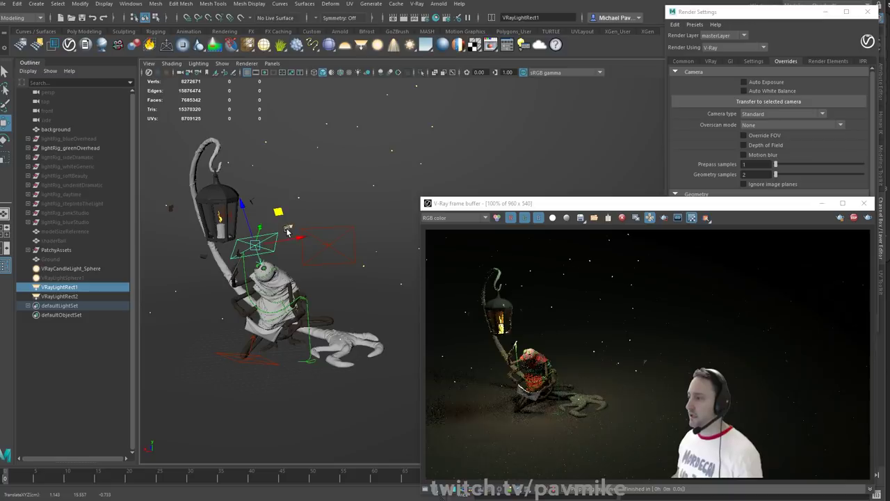
- Delete all lightRig groups from blueOverhead through blueStudio, plus the candle sphere light, VRayLightSphere1, VRayLightRect1 and VRayLightRect2
{"action": "left_click", "coordinate": [60, 138]}
{"action": "left_click", "coordinate": [66, 221], "text": "shift"}
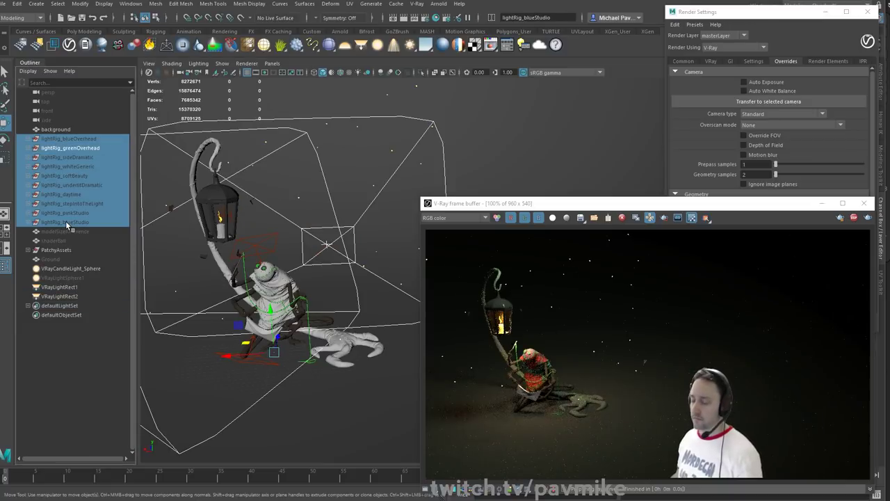
{"action": "key", "text": "Delete"}
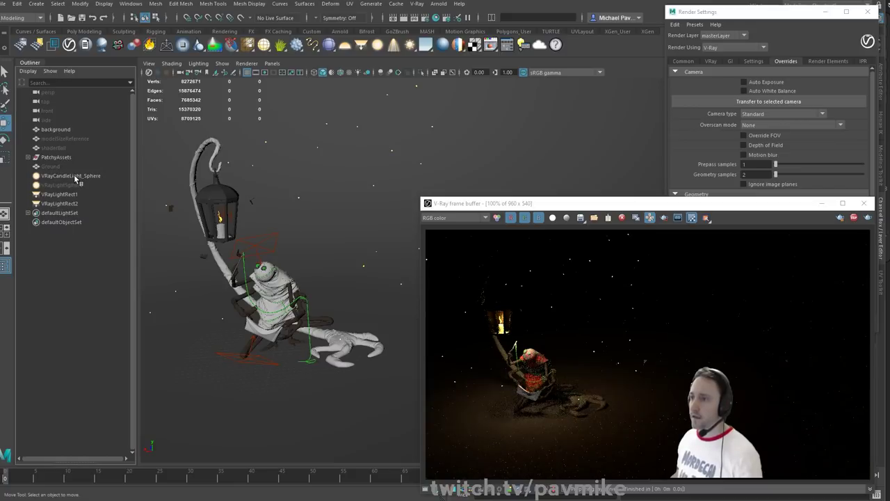
{"action": "left_click", "coordinate": [90, 177]}
{"action": "left_click_drag", "start_coordinate": [90, 178], "coordinate": [76, 204]}
{"action": "key", "text": "Delete"}
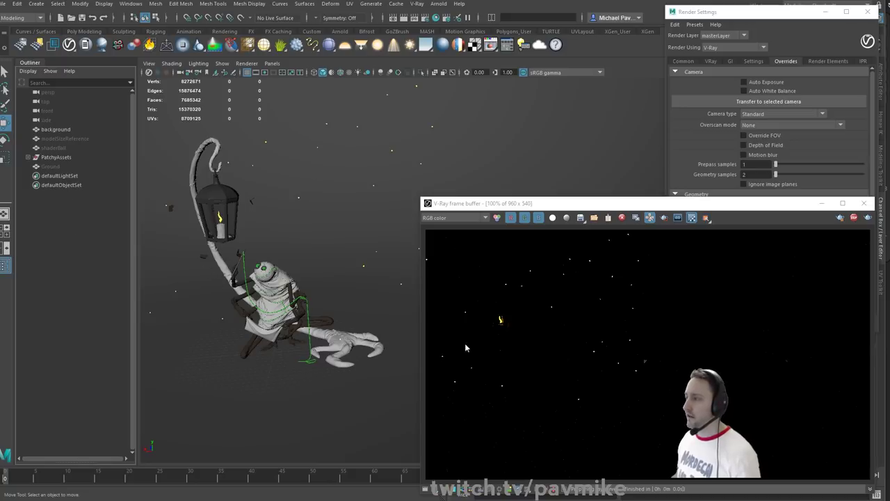
- Frame the lantern and character closely, select the Fireflies mesh, and expand the PatchyAssets group in the Outliner
{"action": "scroll", "coordinate": [174, 228], "scroll_direction": "up", "scroll_amount": 3}
{"action": "middle_click_drag", "start_coordinate": [174, 228], "coordinate": [320, 264], "text": "alt"}
{"action": "scroll", "coordinate": [322, 266], "scroll_direction": "up", "scroll_amount": 5}
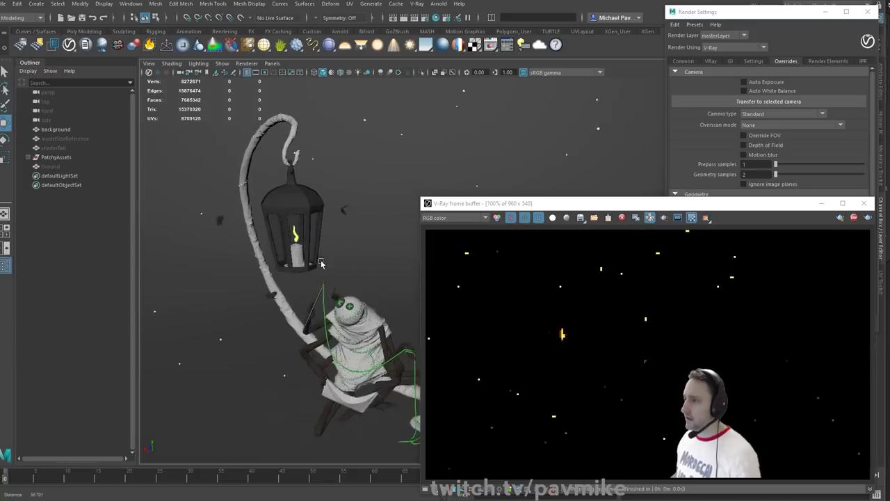
{"action": "left_click_drag", "start_coordinate": [280, 266], "coordinate": [331, 307], "text": "alt"}
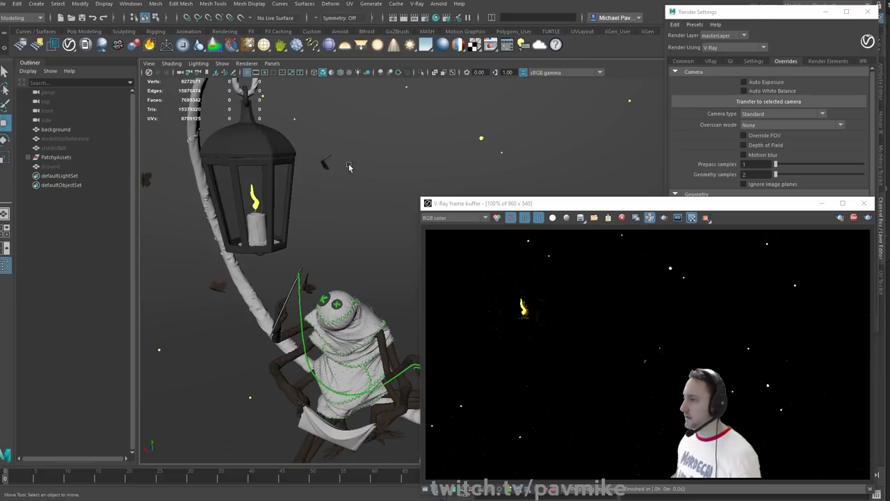
{"action": "left_click", "coordinate": [48, 157]}
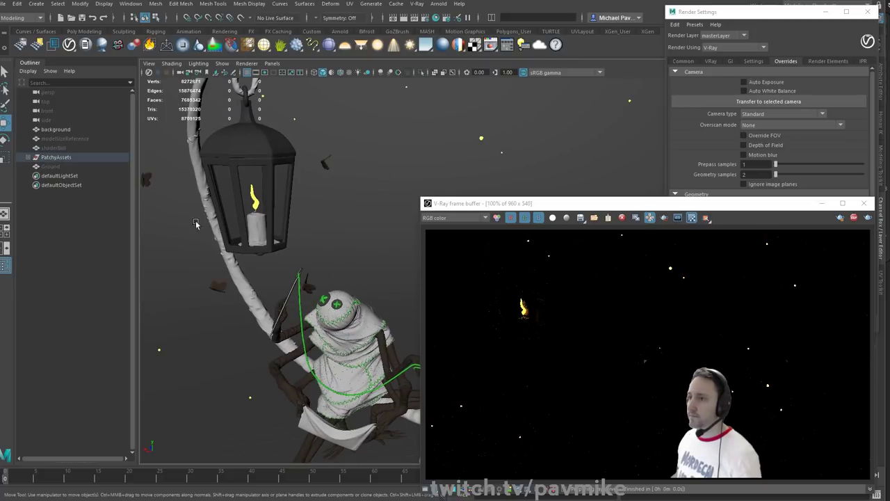
{"action": "left_click", "coordinate": [28, 158]}
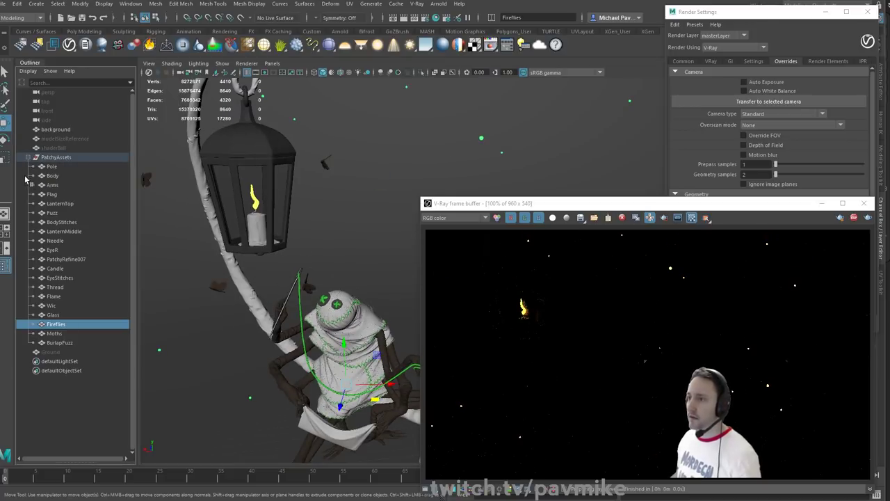
- Hide the Fireflies mesh in the PatchyAssets group
{"action": "left_click", "coordinate": [56, 327]}
{"action": "key", "text": "ctrl+h"}
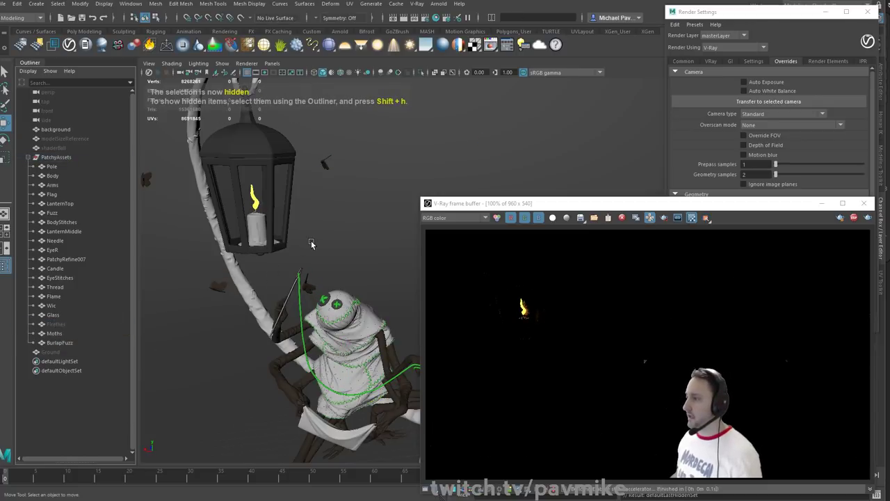
{"action": "left_click_drag", "start_coordinate": [310, 245], "coordinate": [245, 230], "text": "alt"}
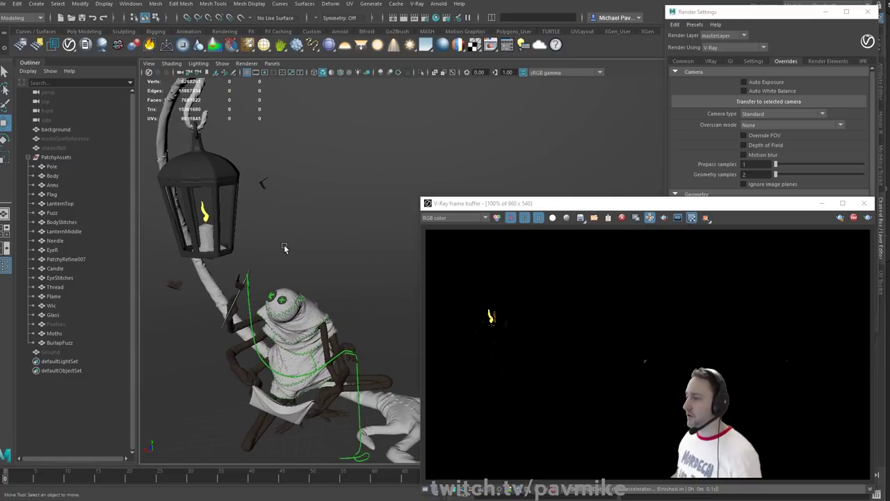
- Create a directional light in the scene
{"action": "left_click", "coordinate": [36, 3]}
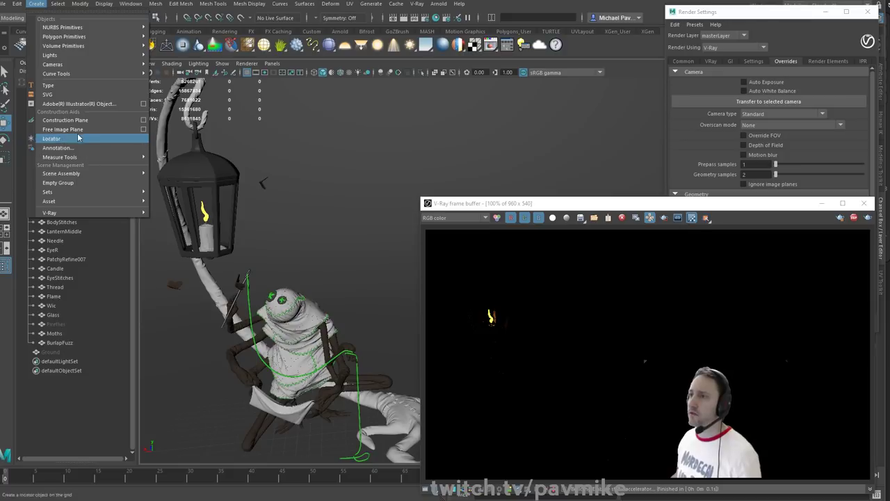
{"action": "mouse_move", "coordinate": [104, 55]}
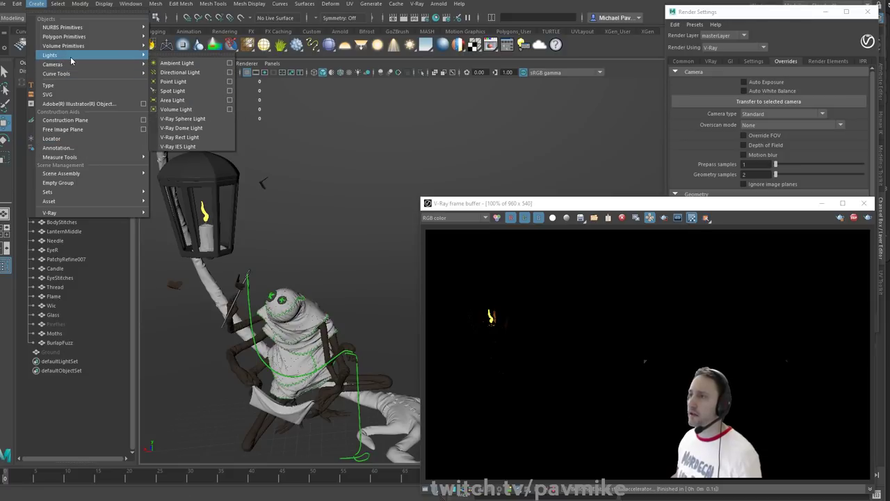
{"action": "left_click", "coordinate": [194, 74]}
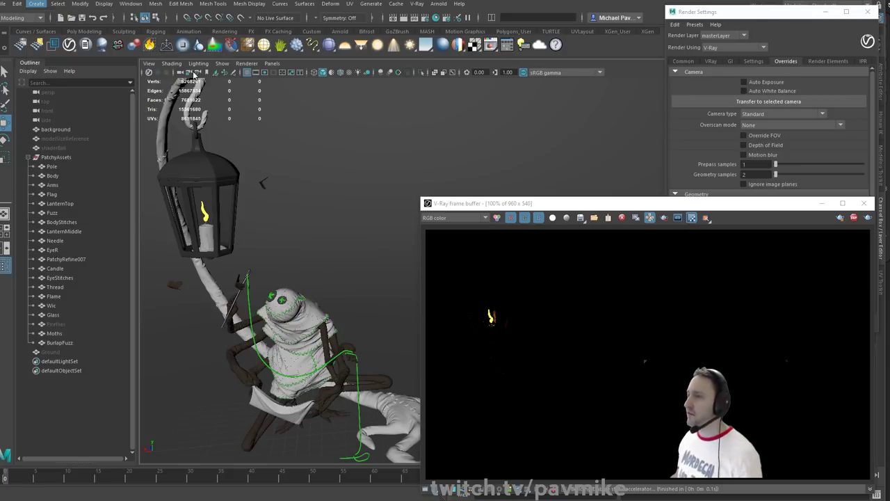
{"action": "right_click_drag", "start_coordinate": [318, 237], "coordinate": [246, 213], "text": "alt"}
{"action": "middle_click_drag", "start_coordinate": [281, 207], "coordinate": [256, 187], "text": "alt"}
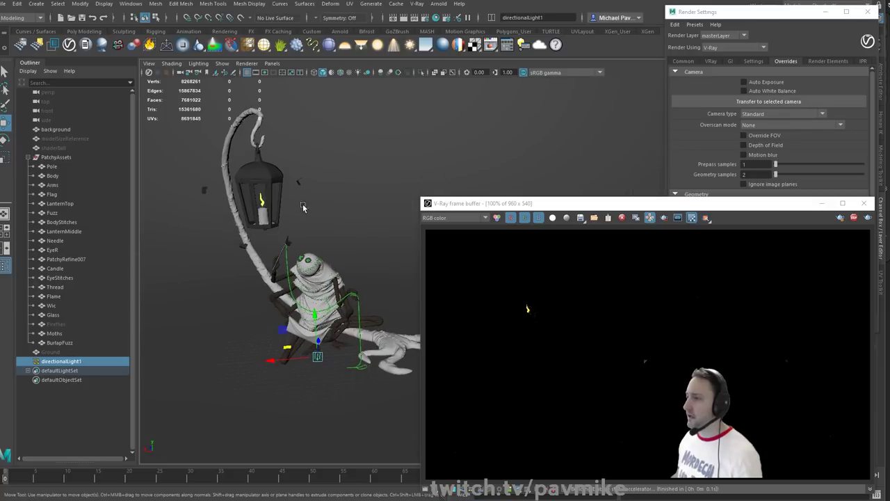
- Delete the background mesh that surrounds the character
{"action": "right_click_drag", "start_coordinate": [350, 193], "coordinate": [274, 148], "text": "alt"}
{"action": "left_click_drag", "start_coordinate": [335, 142], "coordinate": [311, 179], "text": "alt"}
{"action": "left_click", "coordinate": [334, 165]}
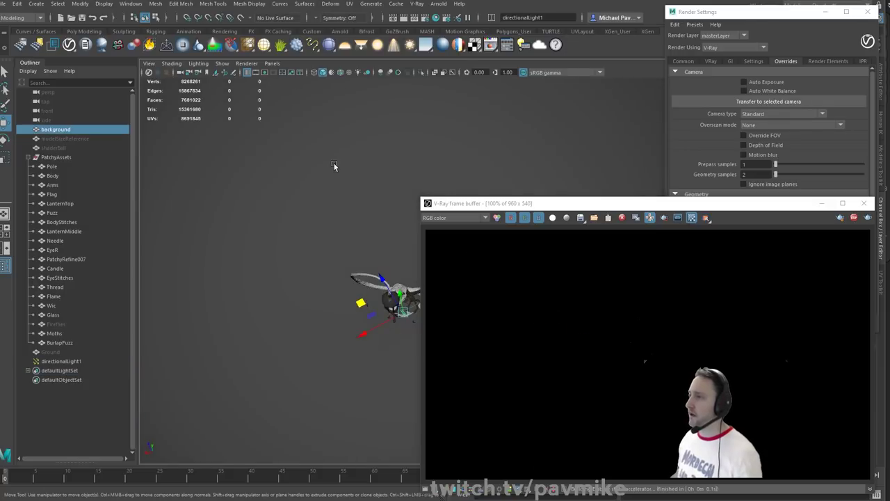
{"action": "key", "text": "Delete"}
{"action": "middle_click_drag", "start_coordinate": [316, 183], "coordinate": [148, 149], "text": "alt"}
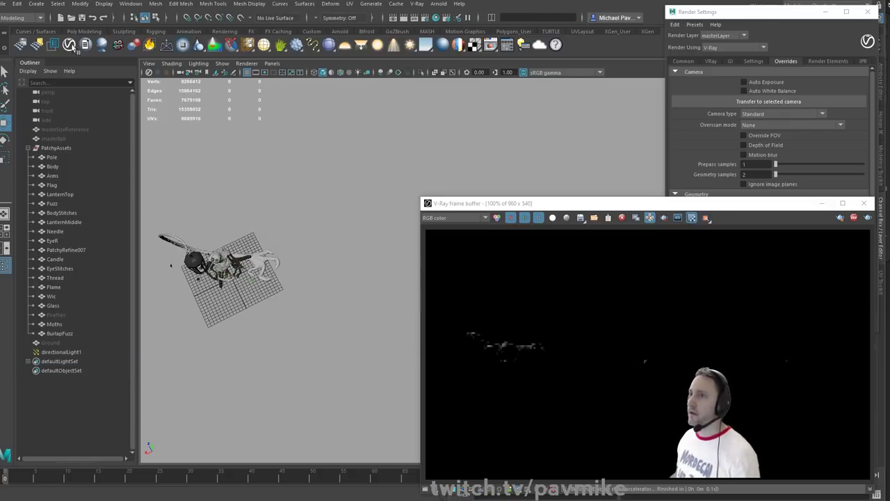
- Create a polygon plane at the center of the grid beneath the character
{"action": "left_click", "coordinate": [35, 5]}
{"action": "mouse_move", "coordinate": [50, 38]}
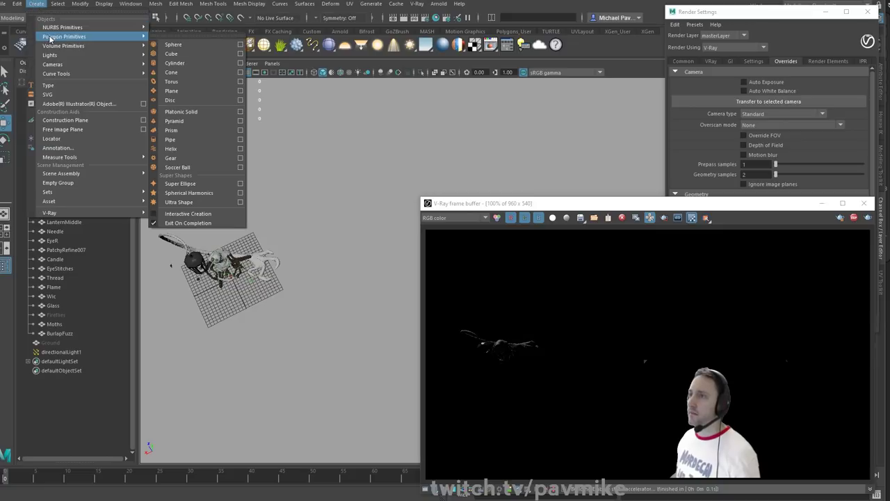
{"action": "left_click", "coordinate": [172, 90]}
{"action": "left_click_drag", "start_coordinate": [348, 299], "coordinate": [358, 248], "text": "alt"}
{"action": "key", "text": "e"}
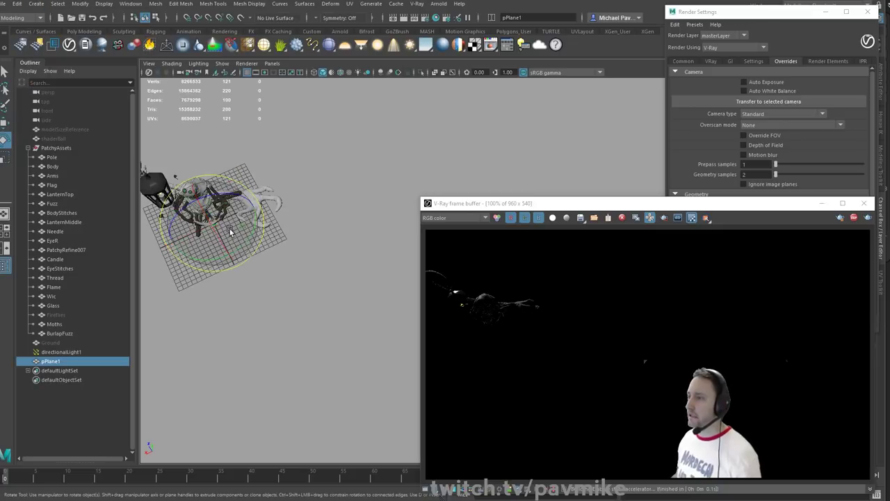
- Scale the new plane up uniformly into a large ground surface extending well beyond the grid under the character
{"action": "key", "text": "r"}
{"action": "left_click_drag", "start_coordinate": [214, 224], "coordinate": [275, 221]}
{"action": "right_click_drag", "start_coordinate": [275, 222], "coordinate": [302, 215], "text": "alt"}
{"action": "middle_click_drag", "start_coordinate": [302, 215], "coordinate": [395, 238], "text": "alt"}
{"action": "left_click_drag", "start_coordinate": [394, 238], "coordinate": [302, 235], "text": "alt"}
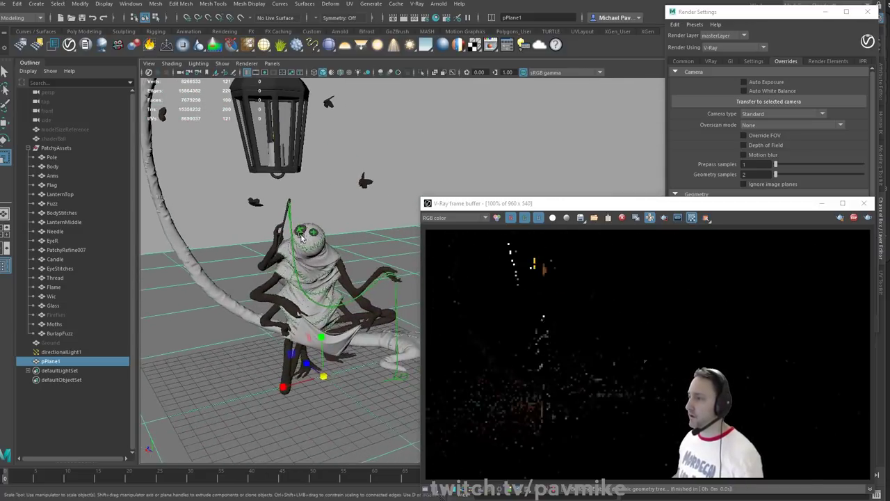
{"action": "right_click_drag", "start_coordinate": [334, 204], "coordinate": [324, 233], "text": "alt"}
{"action": "left_click_drag", "start_coordinate": [323, 233], "coordinate": [289, 259], "text": "alt"}
{"action": "right_click_drag", "start_coordinate": [289, 259], "coordinate": [319, 310], "text": "alt"}
{"action": "middle_click_drag", "start_coordinate": [320, 310], "coordinate": [416, 223], "text": "alt"}
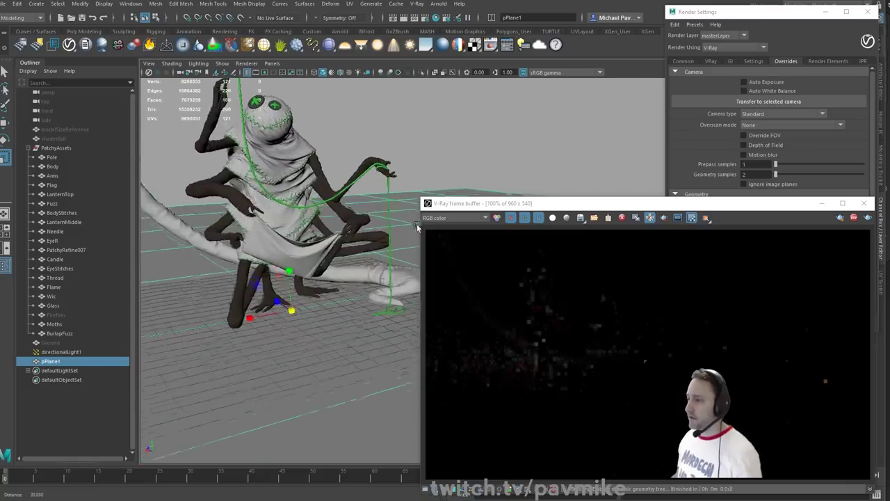
{"action": "left_click_drag", "start_coordinate": [417, 223], "coordinate": [389, 233], "text": "alt"}
{"action": "left_click_drag", "start_coordinate": [288, 310], "coordinate": [290, 311]}
- Select the directional light at the grid center and check the per-core CPU load in Task Manager
{"action": "key", "text": "q"}
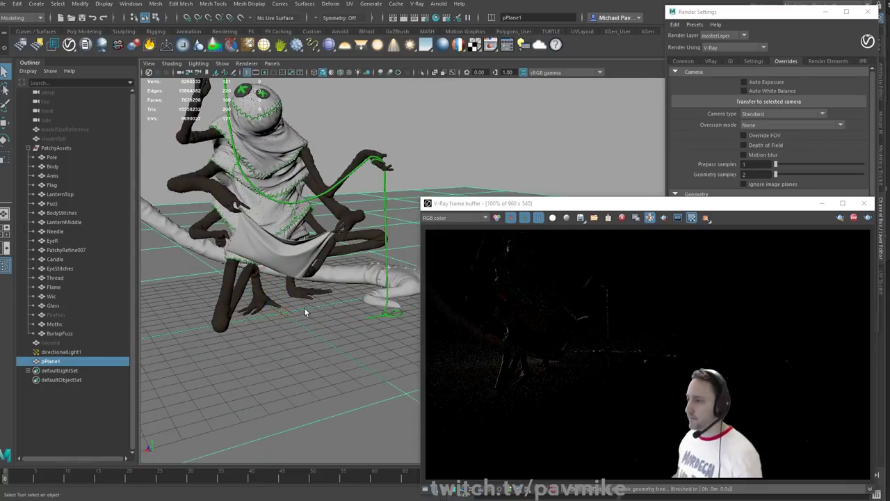
{"action": "left_click", "coordinate": [320, 297]}
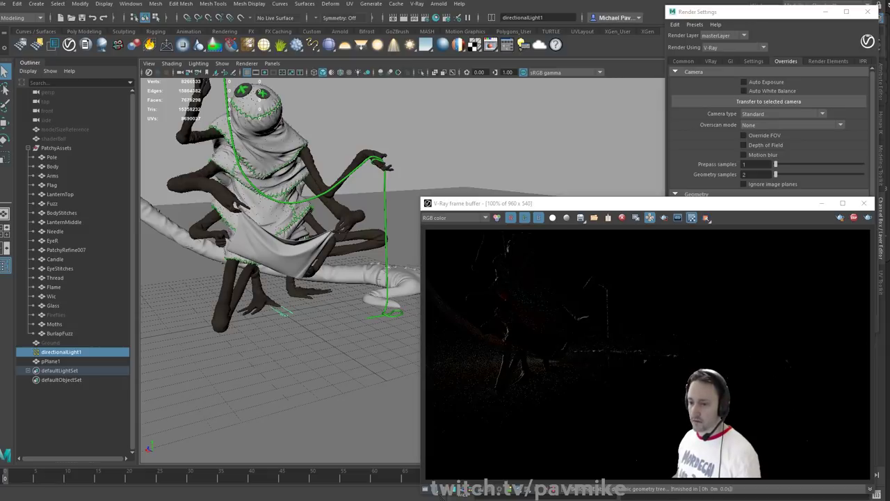
{"action": "left_click", "coordinate": [100, 496]}
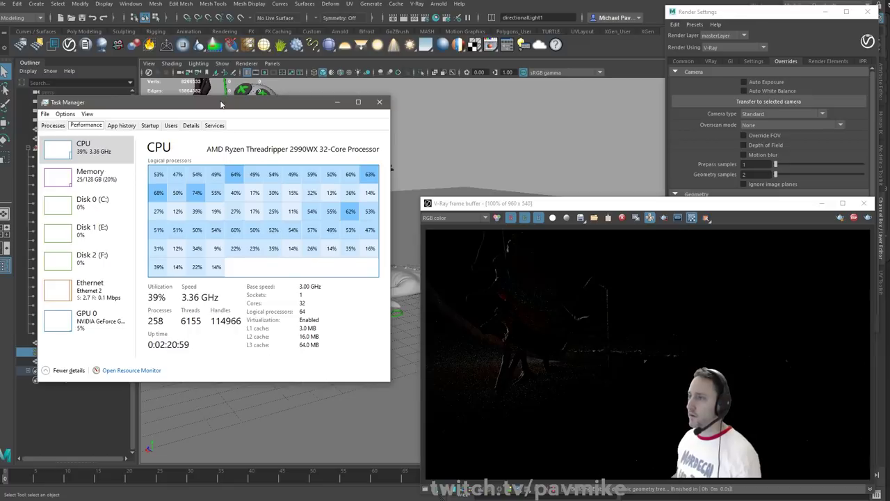
{"action": "left_click_drag", "start_coordinate": [222, 103], "coordinate": [0, 104]}
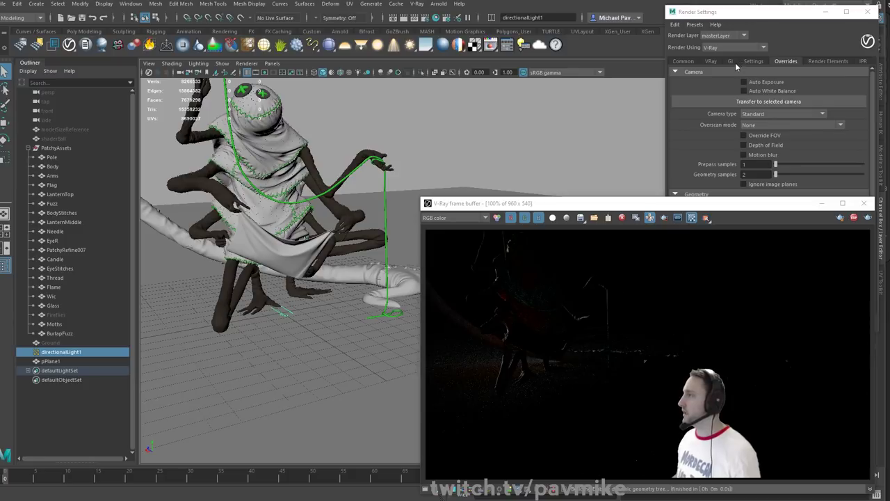
- Examine the System options in the V-Ray render settings
{"action": "left_click_drag", "start_coordinate": [747, 12], "coordinate": [619, 27]}
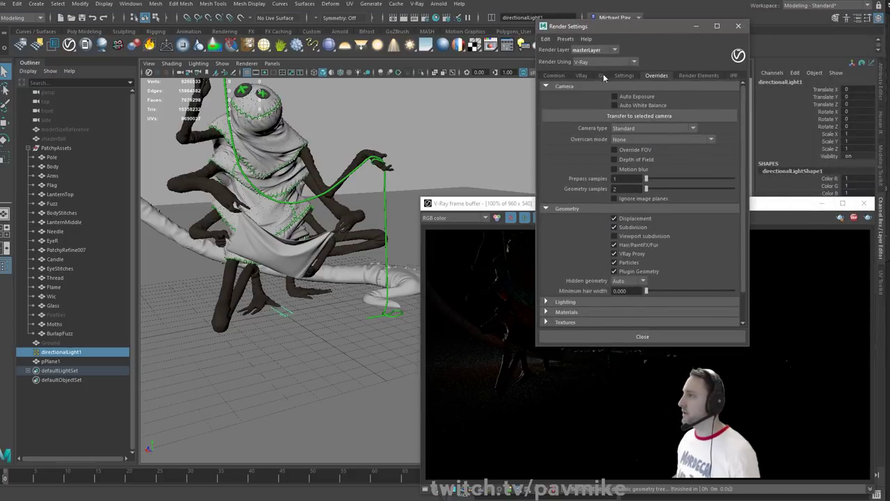
{"action": "left_click", "coordinate": [624, 75]}
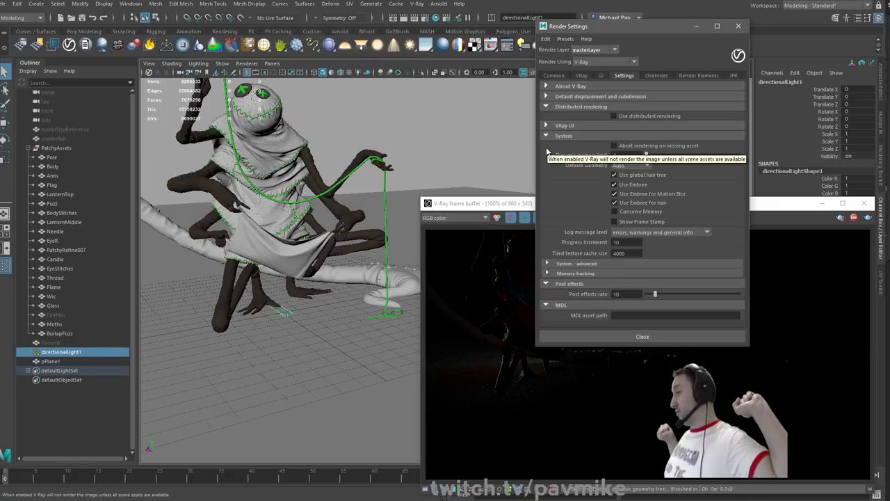
{"action": "left_click_drag", "start_coordinate": [631, 27], "coordinate": [739, 22]}
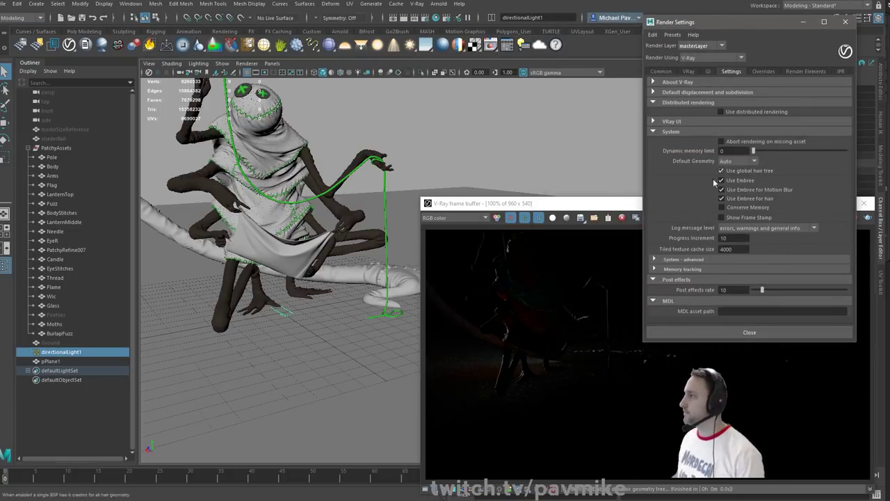
{"action": "left_click", "coordinate": [618, 205]}
- Rotate the directional light to about -84, -19, -65 degrees in X, Y and Z so it lights the character and ground
{"action": "middle_click_drag", "start_coordinate": [231, 178], "coordinate": [279, 277], "text": "alt"}
{"action": "left_click_drag", "start_coordinate": [279, 276], "coordinate": [322, 363], "text": "alt"}
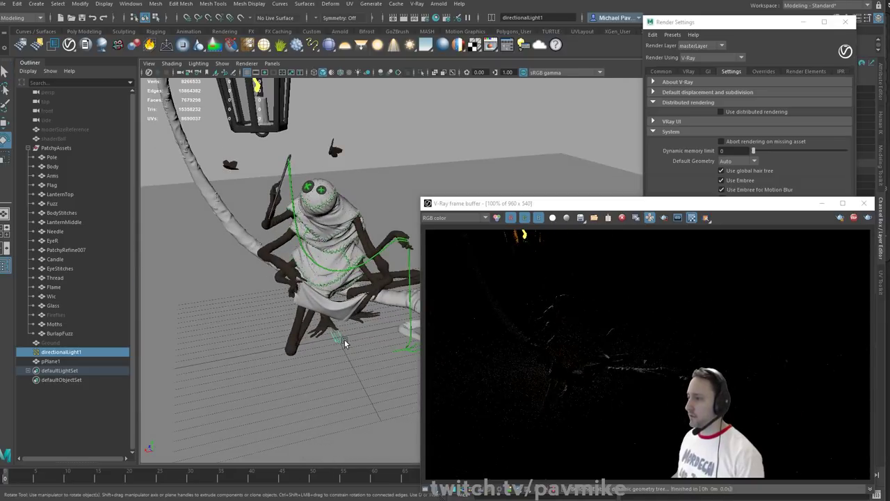
{"action": "key", "text": "e"}
{"action": "left_click_drag", "start_coordinate": [354, 341], "coordinate": [302, 338]}
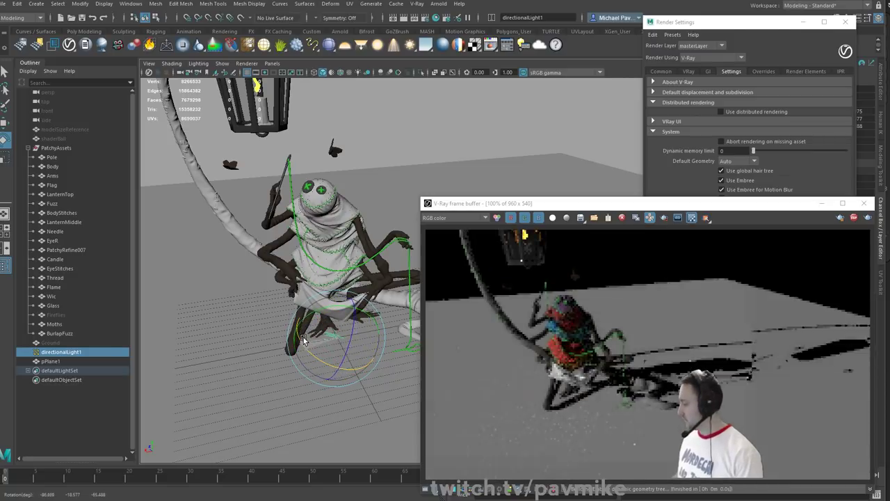
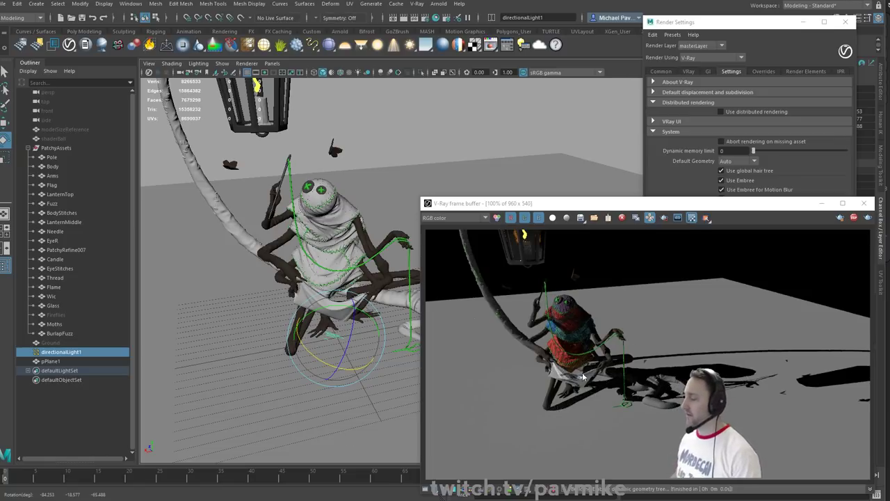
- Move the V-Ray frame buffer and Render Settings windows clear of the directional light's channel values
{"action": "left_click_drag", "start_coordinate": [618, 213], "coordinate": [651, 382]}
{"action": "left_click_drag", "start_coordinate": [730, 26], "coordinate": [786, 114]}
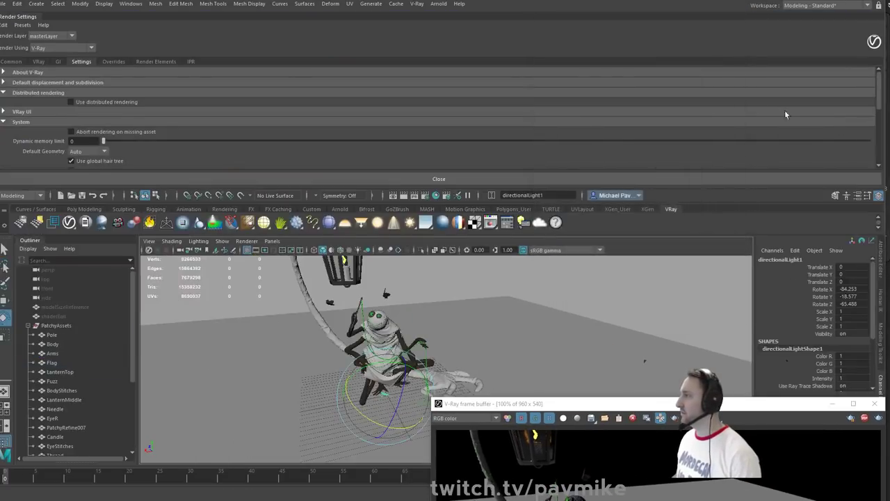
{"action": "left_click_drag", "start_coordinate": [26, 17], "coordinate": [574, 99]}
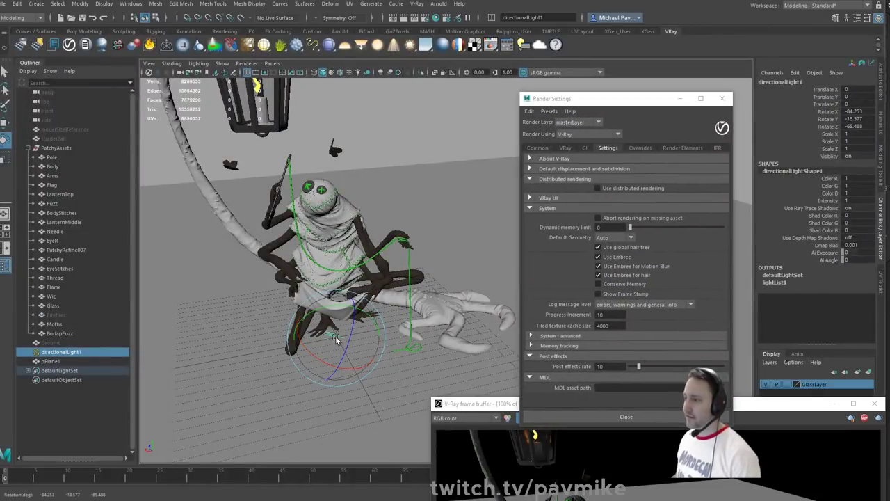
- Open the directional light's attributes beside the render windows and bring up its raytrace shadow settings with Light Angle
{"action": "key", "text": "ctrl+a"}
{"action": "left_click_drag", "start_coordinate": [659, 100], "coordinate": [582, 102]}
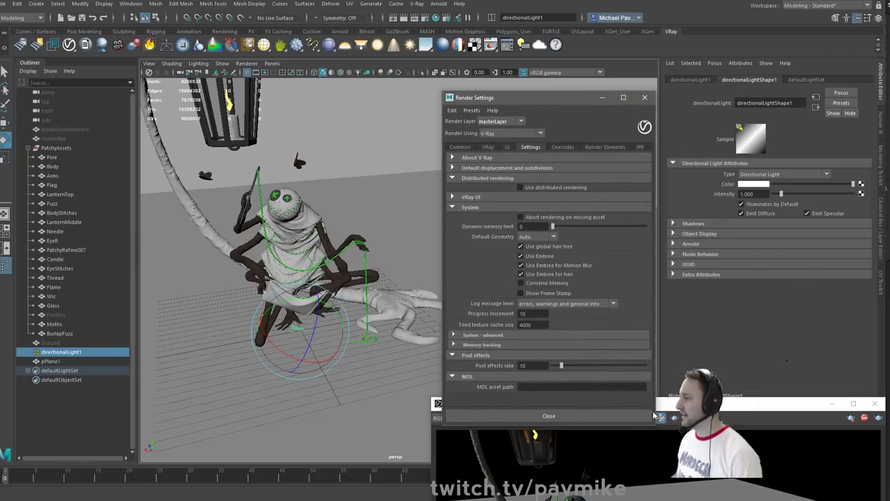
{"action": "left_click_drag", "start_coordinate": [654, 415], "coordinate": [50, 214]}
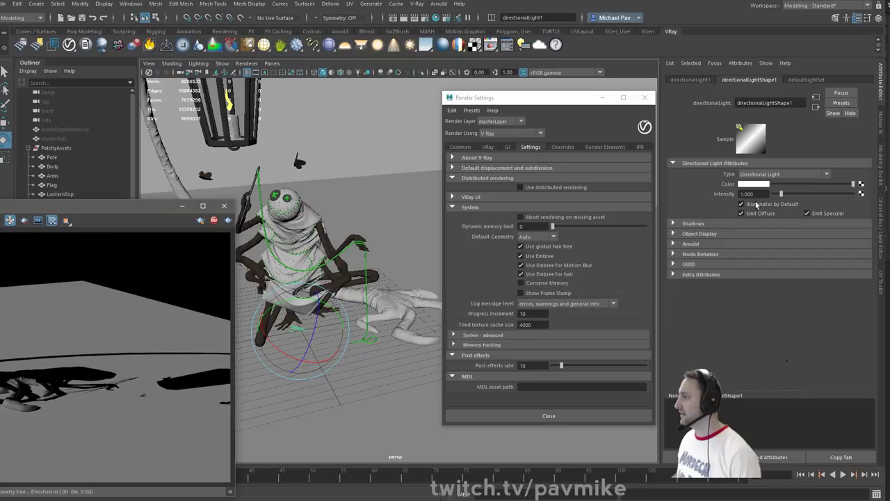
{"action": "left_click", "coordinate": [678, 224]}
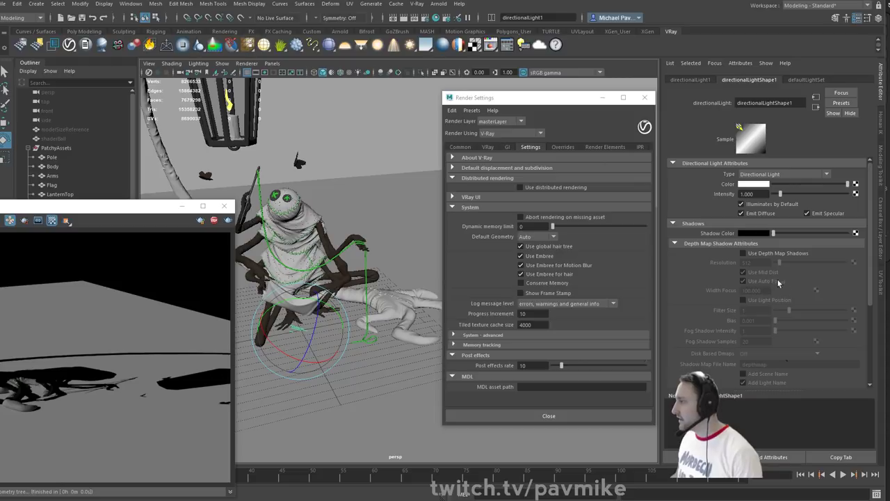
{"action": "scroll", "coordinate": [761, 264], "scroll_direction": "down", "scroll_amount": 3}
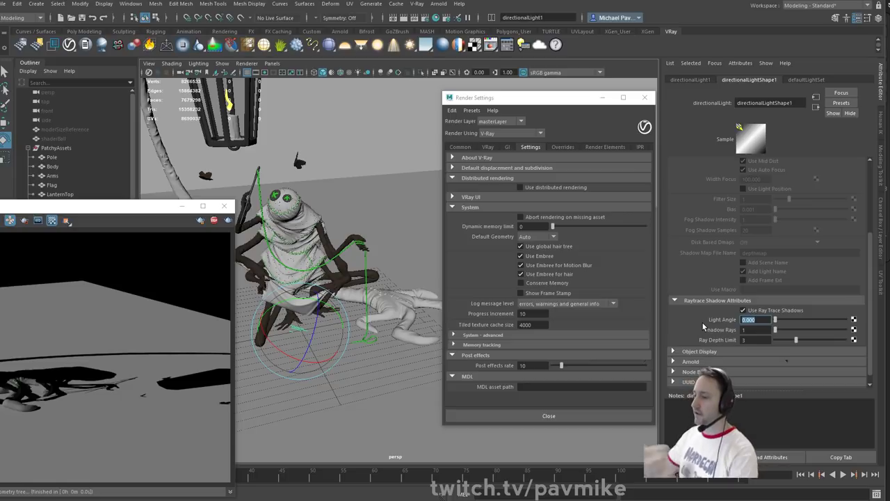
- Switch to ZBrush, frame the whole Frankenstein bust in three-quarter view and render it with BPR
{"action": "key", "text": "alt+Tab"}
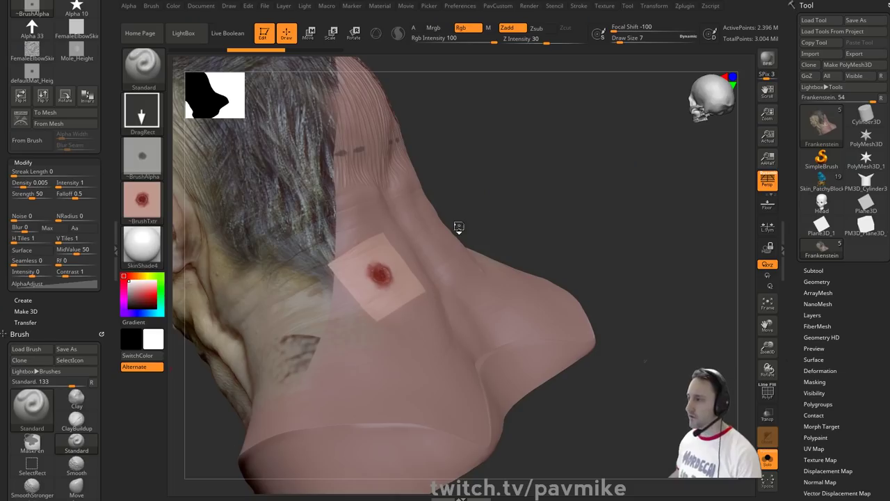
{"action": "mouse_move", "coordinate": [622, 211]}
{"action": "left_mouse_down"}
{"action": "mouse_move", "coordinate": [610, 234]}
{"action": "mouse_move", "coordinate": [569, 188]}
{"action": "mouse_move", "coordinate": [646, 221]}
{"action": "left_mouse_up"}
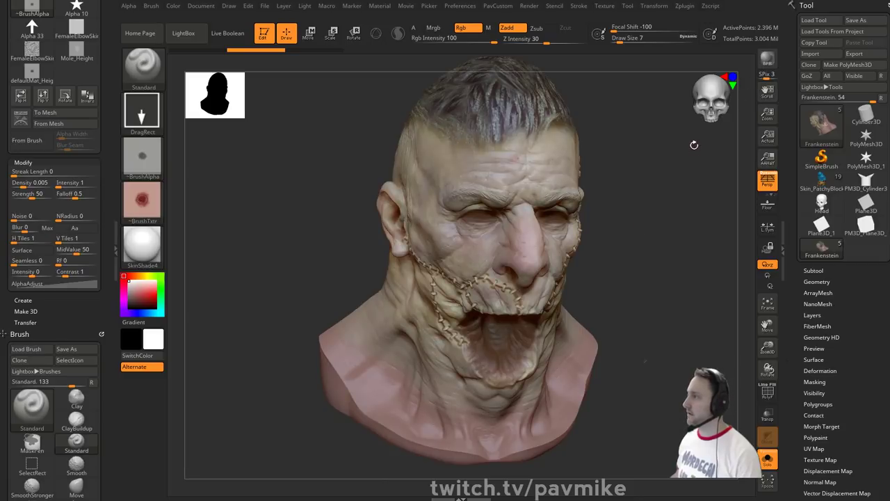
{"action": "mouse_move", "coordinate": [663, 195]}
{"action": "left_mouse_down", "text": "alt"}
{"action": "mouse_move", "coordinate": [634, 195]}
{"action": "mouse_move", "coordinate": [751, 84]}
{"action": "left_mouse_up", "text": "alt"}
{"action": "key", "text": "shift+r"}
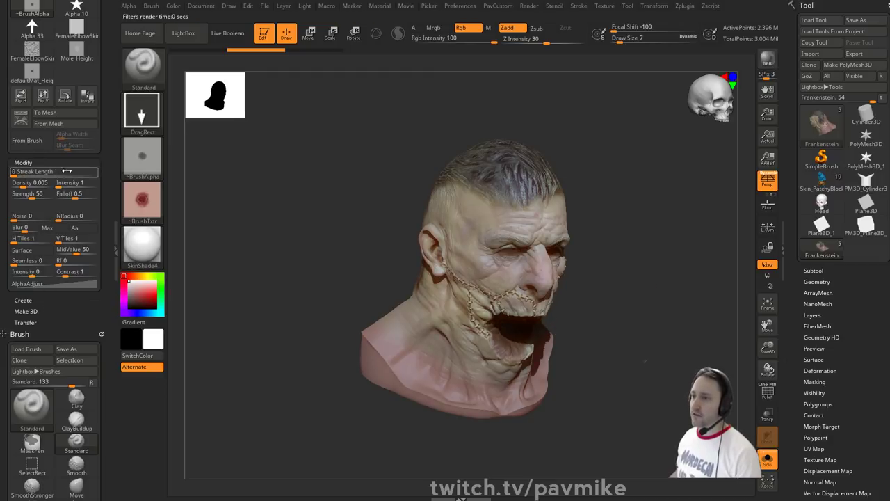
- Remove the docked Alpha palette and dock the Render palette in its place, showing the Render Properties
{"action": "left_click", "coordinate": [23, 162]}
{"action": "scroll", "coordinate": [108, 27], "scroll_direction": "up", "scroll_amount": 3}
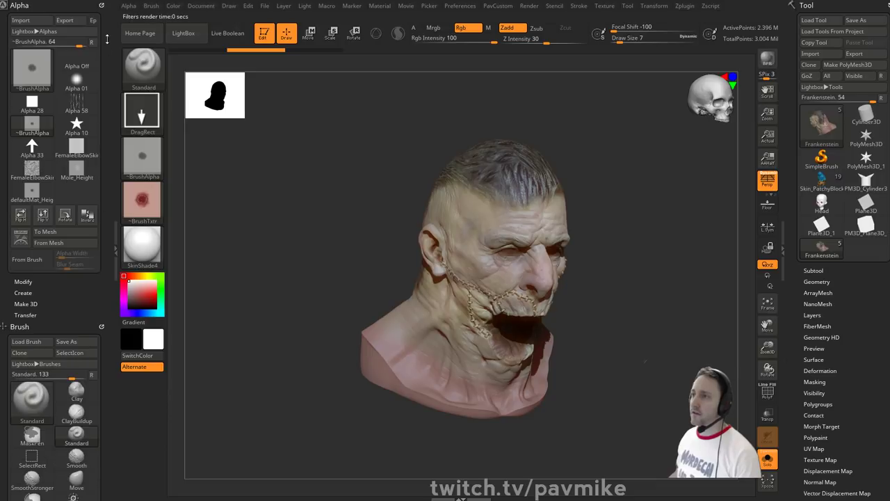
{"action": "left_click", "coordinate": [101, 6]}
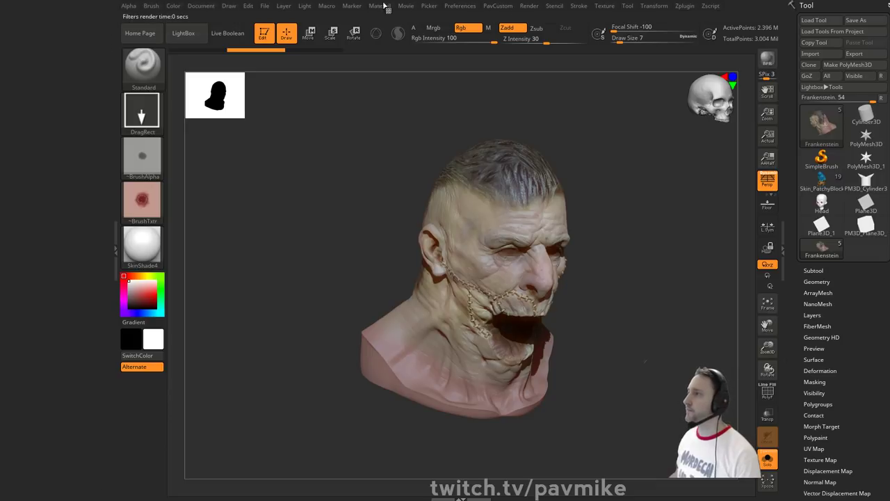
{"action": "left_click", "coordinate": [529, 6]}
{"action": "left_click_drag", "start_coordinate": [523, 16], "coordinate": [70, 78]}
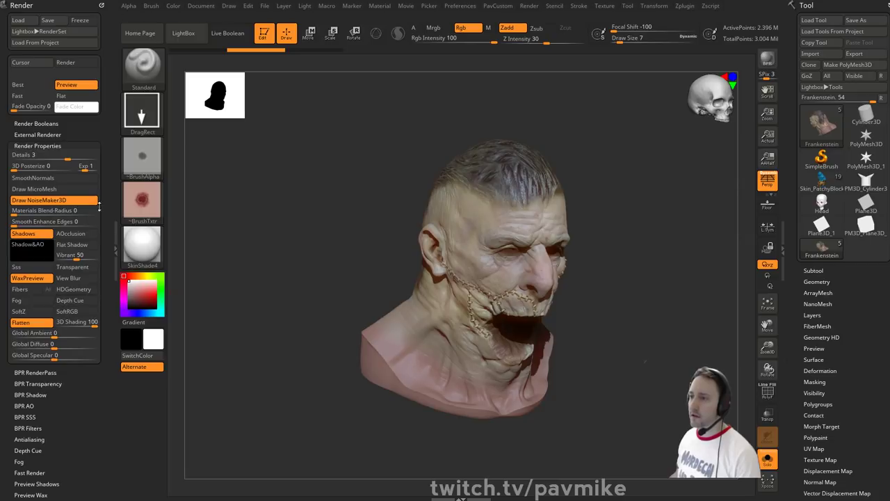
{"action": "key", "text": "ctrl"}
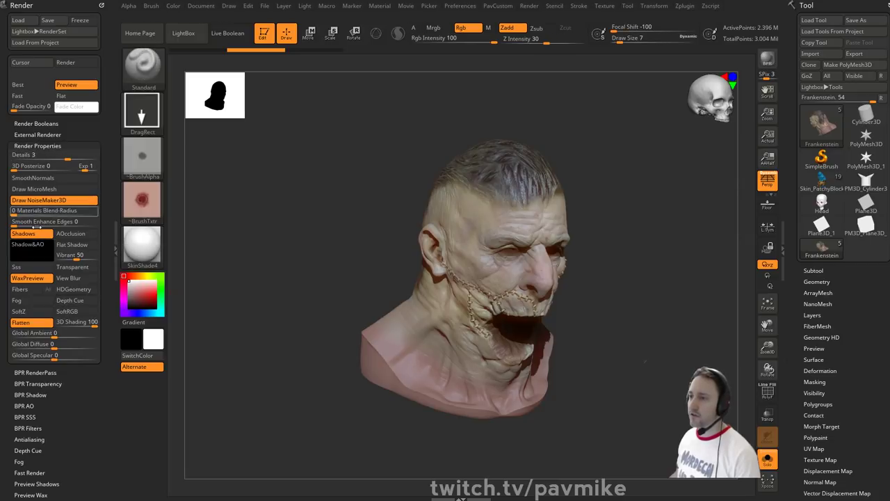
- Set the BPR Shadow Angle to about 11.6 and render the Frankenstein bust with BPR
{"action": "left_click_drag", "start_coordinate": [72, 414], "coordinate": [69, 294]}
{"action": "left_click", "coordinate": [32, 276], "text": "shift"}
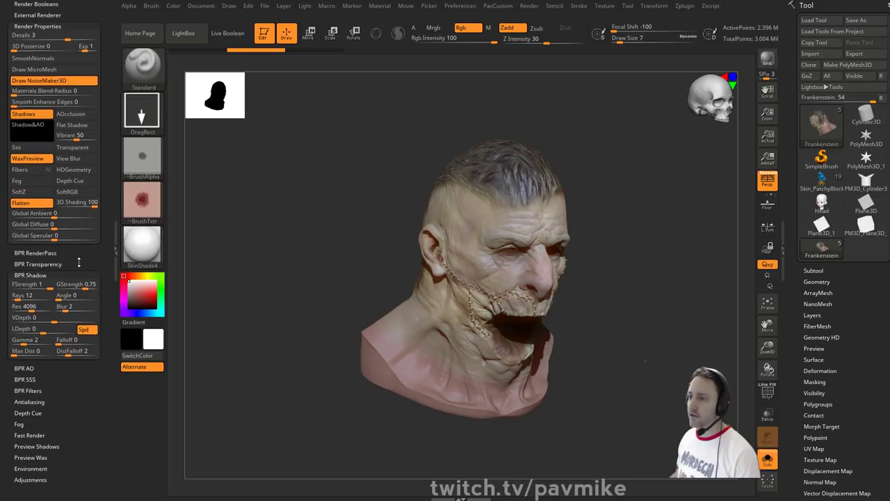
{"action": "left_click_drag", "start_coordinate": [80, 262], "coordinate": [79, 236]}
{"action": "left_click", "coordinate": [65, 269]}
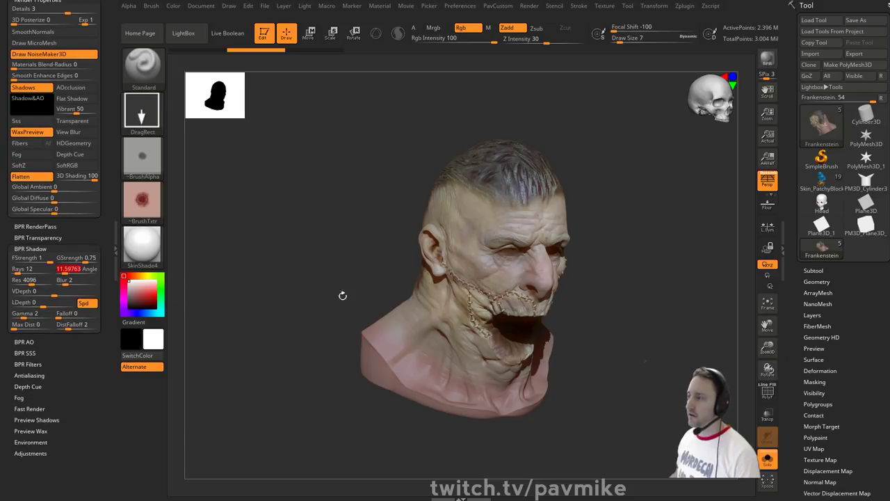
{"action": "left_click", "coordinate": [768, 60]}
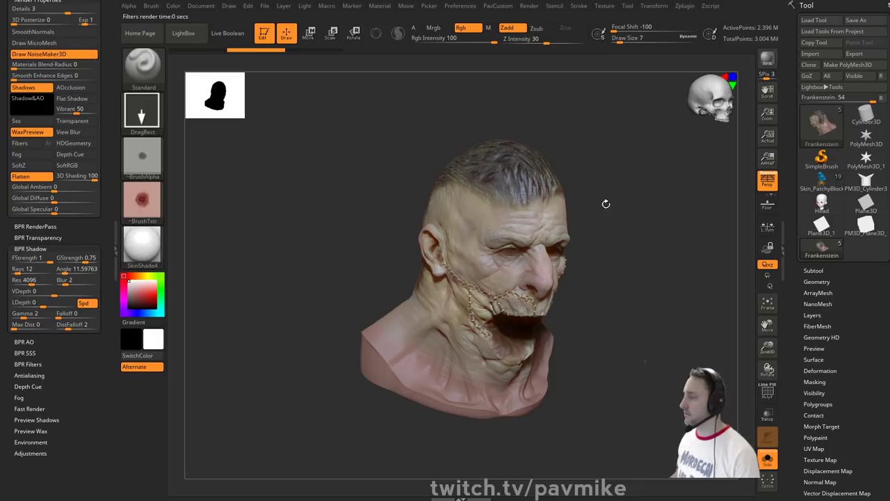
- Switch back to Maya and try a Light Angle of 5 on the directional light's raytrace shadows, then 1
{"action": "left_click", "coordinate": [135, 473]}
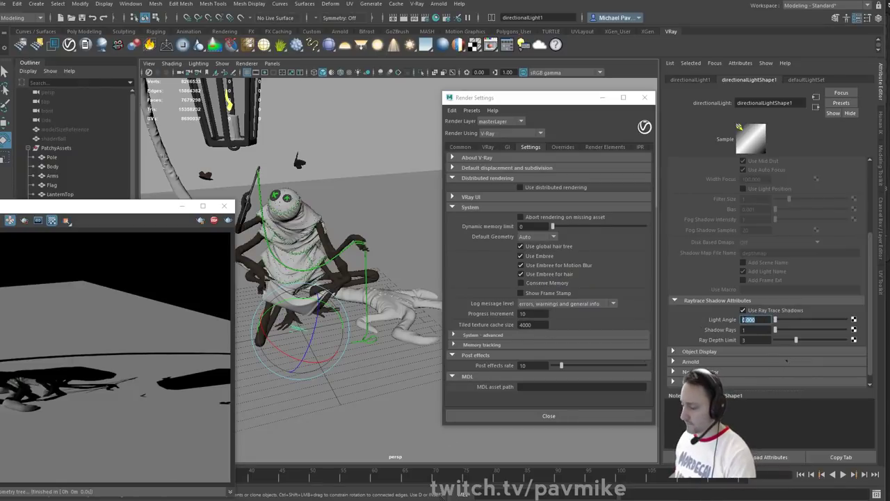
{"action": "type", "text": "5"}
{"action": "key", "text": "Return"}
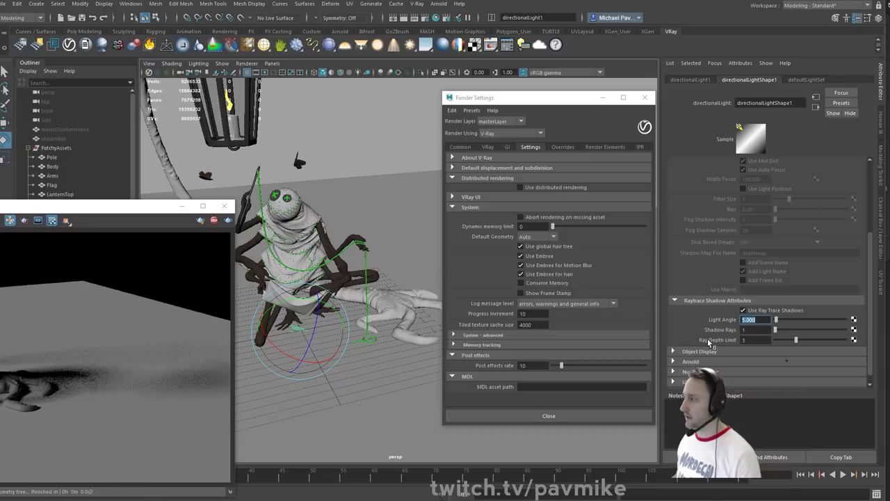
{"action": "type", "text": "1"}
{"action": "key", "text": "Return"}
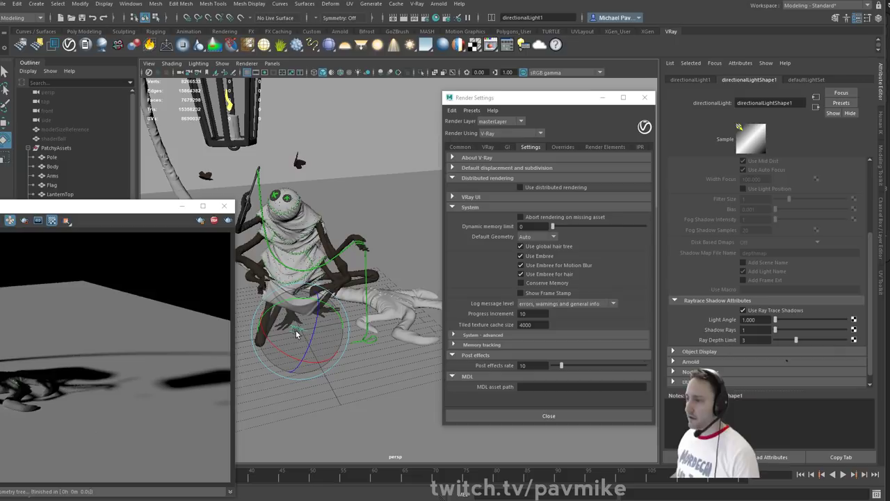
- Delete the directional light and create a point light in its place
{"action": "key", "text": "q"}
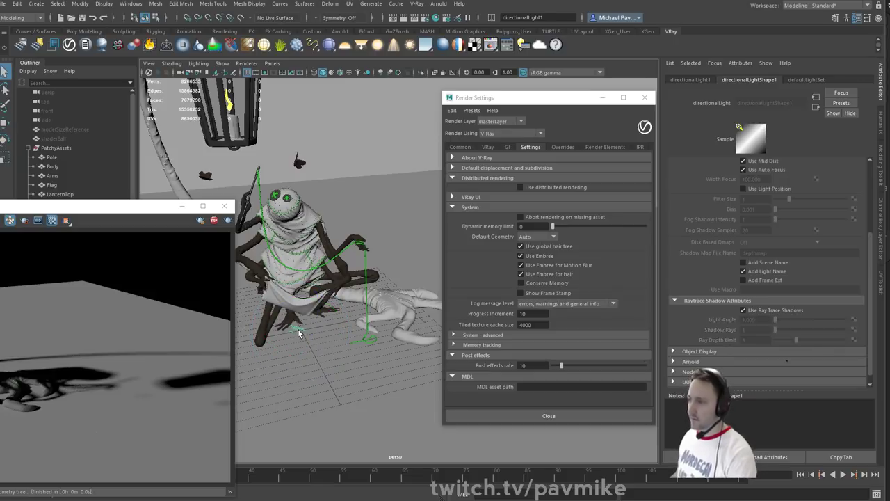
{"action": "left_click", "coordinate": [299, 333]}
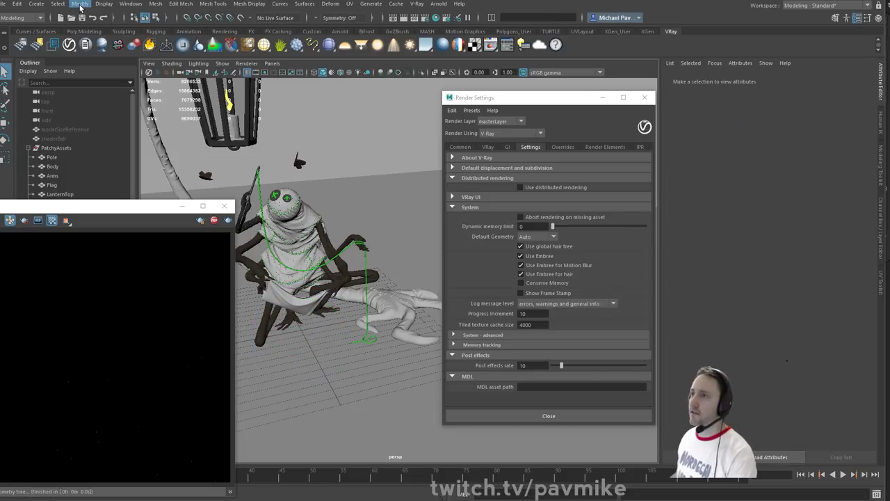
{"action": "left_click", "coordinate": [37, 3]}
{"action": "mouse_move", "coordinate": [54, 38]}
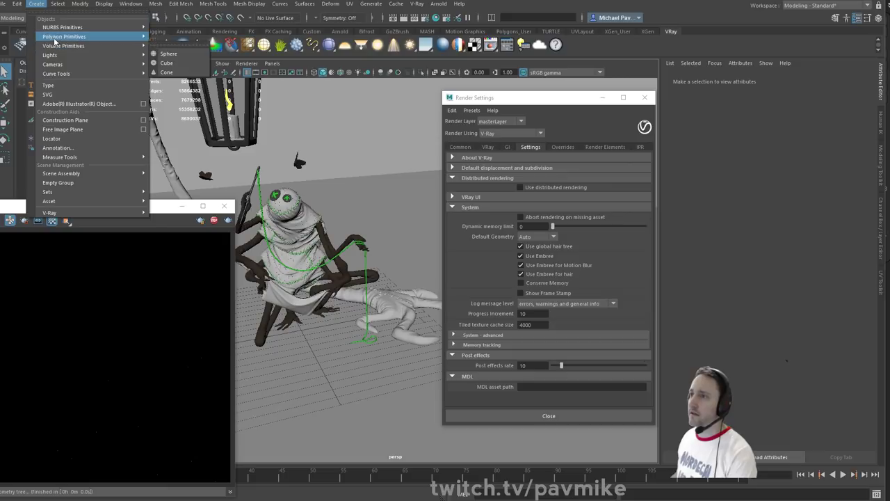
{"action": "mouse_move", "coordinate": [104, 55]}
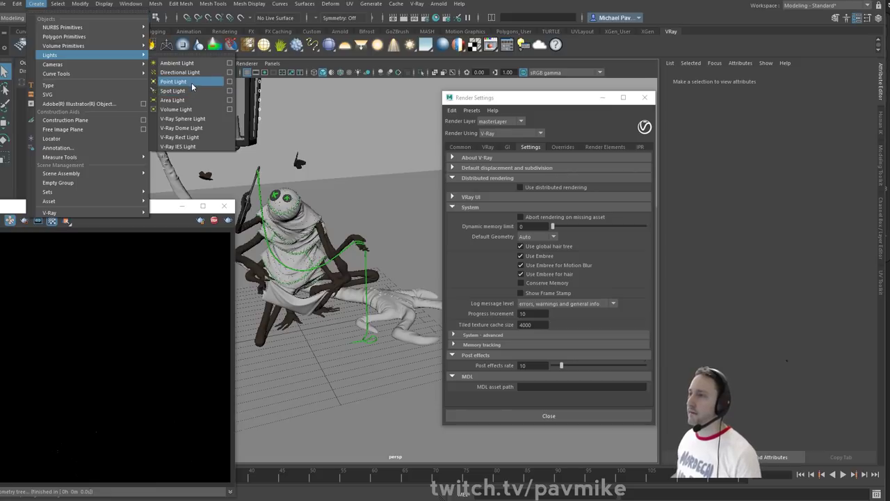
{"action": "left_click", "coordinate": [192, 85]}
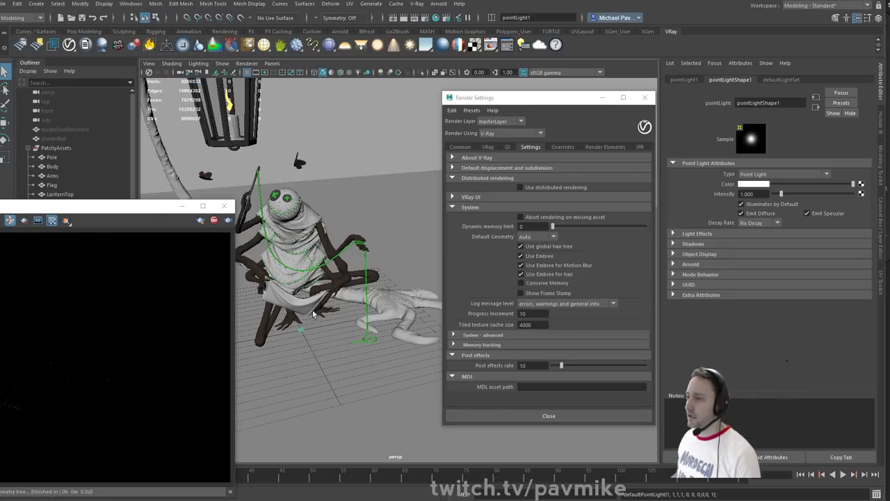
- Raise the point light to just above the character's head under the lantern and set its Decay Rate to Quadratic
{"action": "left_click_drag", "start_coordinate": [299, 306], "coordinate": [249, 144]}
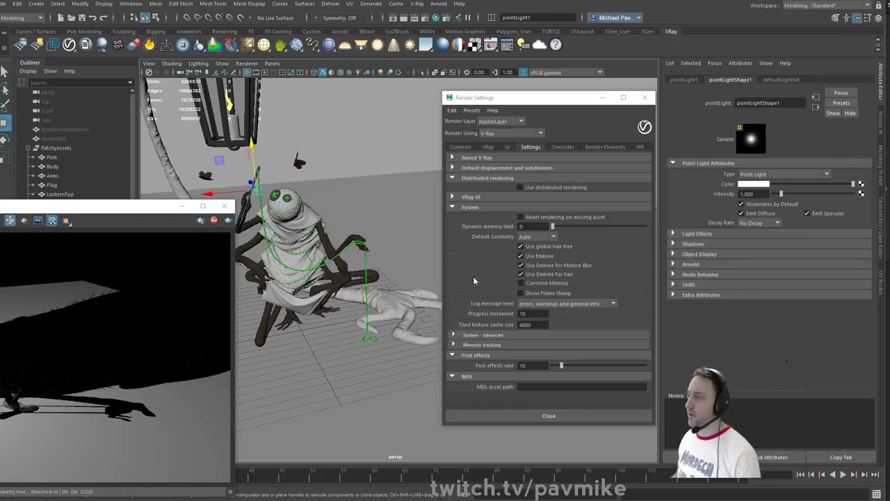
{"action": "left_click", "coordinate": [770, 223]}
{"action": "left_click", "coordinate": [758, 241]}
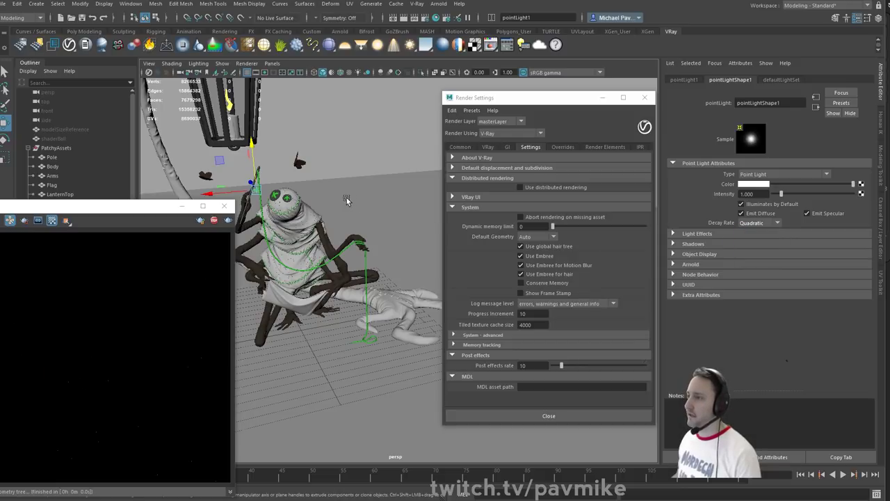
{"action": "left_click_drag", "start_coordinate": [269, 208], "coordinate": [274, 237]}
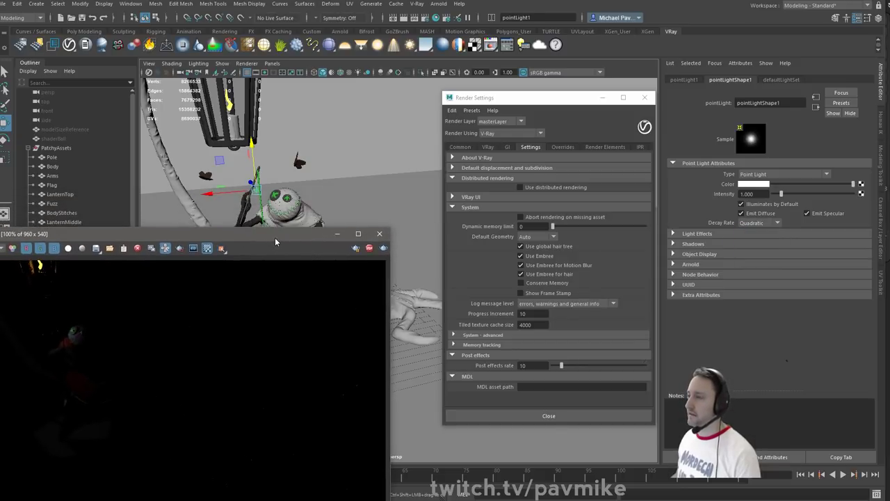
{"action": "left_click_drag", "start_coordinate": [255, 155], "coordinate": [254, 142]}
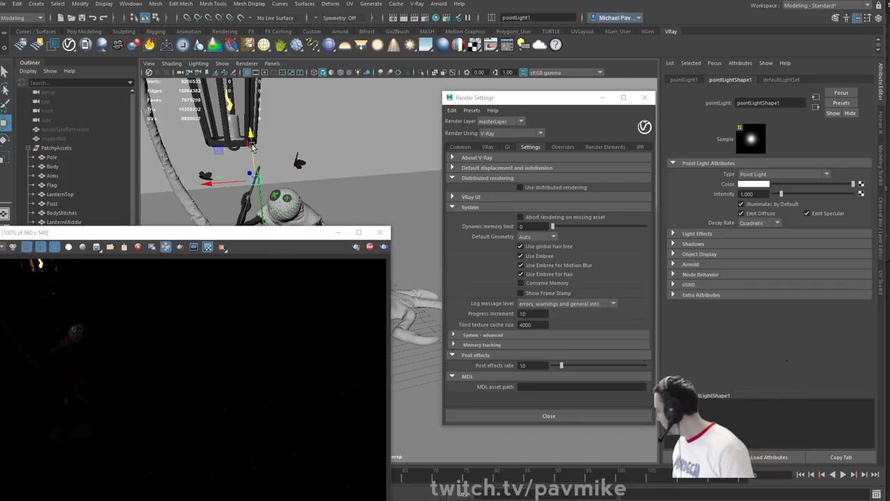
{"action": "key", "text": "e"}
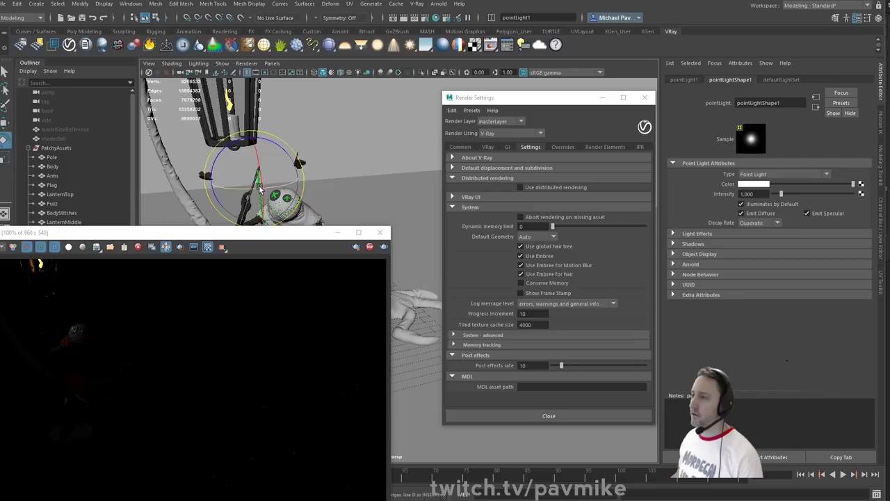
{"action": "key", "text": "r"}
{"action": "mouse_move", "coordinate": [256, 181]}
{"action": "left_mouse_down"}
{"action": "mouse_move", "coordinate": [371, 171]}
{"action": "mouse_move", "coordinate": [230, 180]}
{"action": "mouse_move", "coordinate": [256, 180]}
{"action": "left_mouse_up"}
{"action": "key", "text": "ctrl+z"}
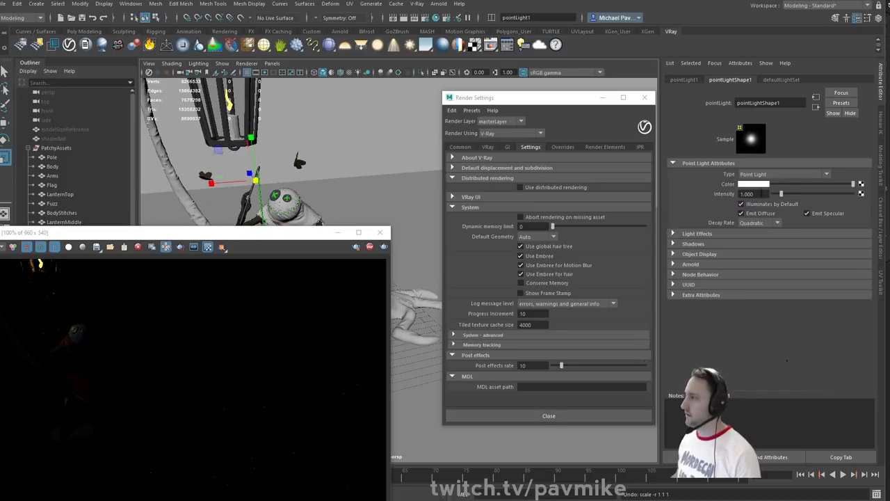
- Set the point light's intensity to 30 to light the character in the V-Ray render
{"action": "type", "text": "30"}
{"action": "key", "text": "Return"}
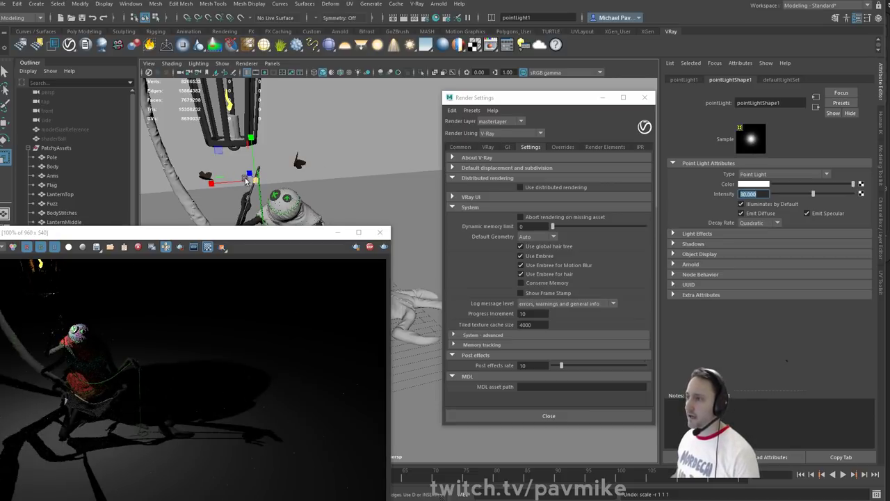
{"action": "mouse_move", "coordinate": [229, 184]}
{"action": "left_mouse_down", "text": "alt"}
{"action": "mouse_move", "coordinate": [245, 179]}
{"action": "mouse_move", "coordinate": [226, 177]}
{"action": "left_mouse_up", "text": "alt"}
{"action": "key", "text": "w"}
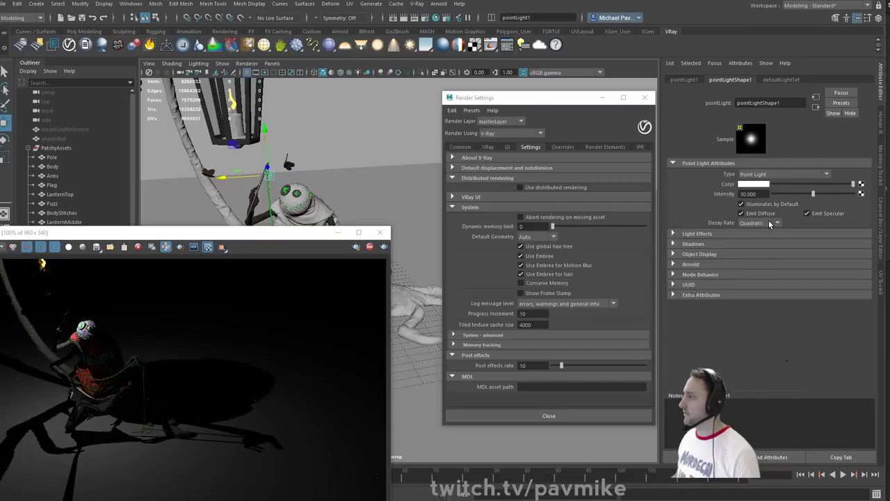
- Expand the point light's shadow attributes and set its intensity to 10
{"action": "left_click", "coordinate": [673, 244]}
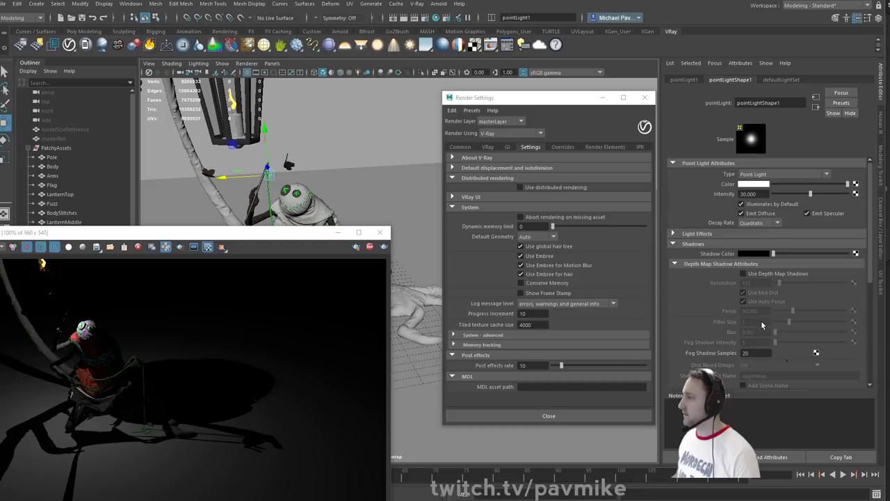
{"action": "scroll", "coordinate": [777, 296], "scroll_direction": "down", "scroll_amount": 5}
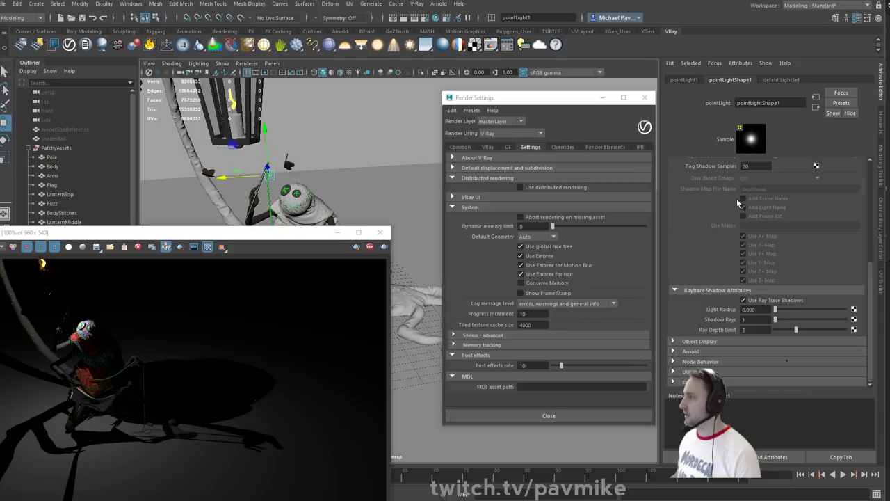
{"action": "scroll", "coordinate": [727, 210], "scroll_direction": "up", "scroll_amount": 5}
{"action": "left_click_drag", "start_coordinate": [761, 174], "coordinate": [675, 183]}
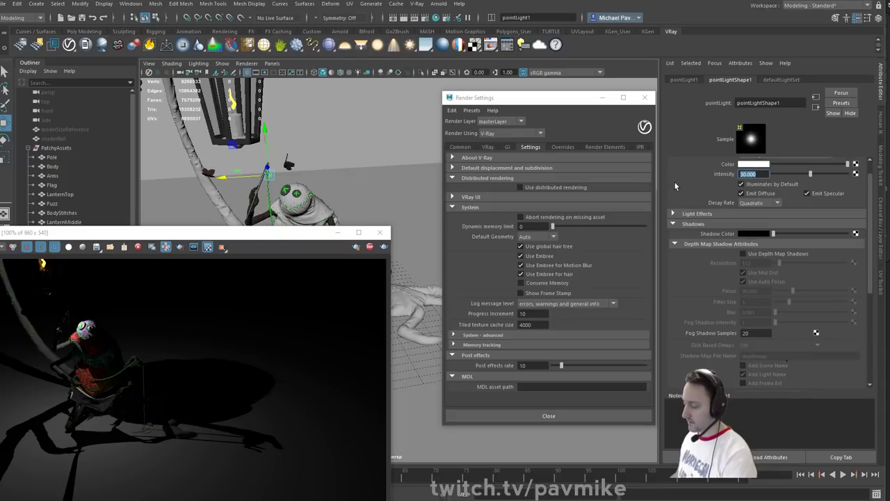
{"action": "type", "text": "10"}
{"action": "key", "text": "Return"}
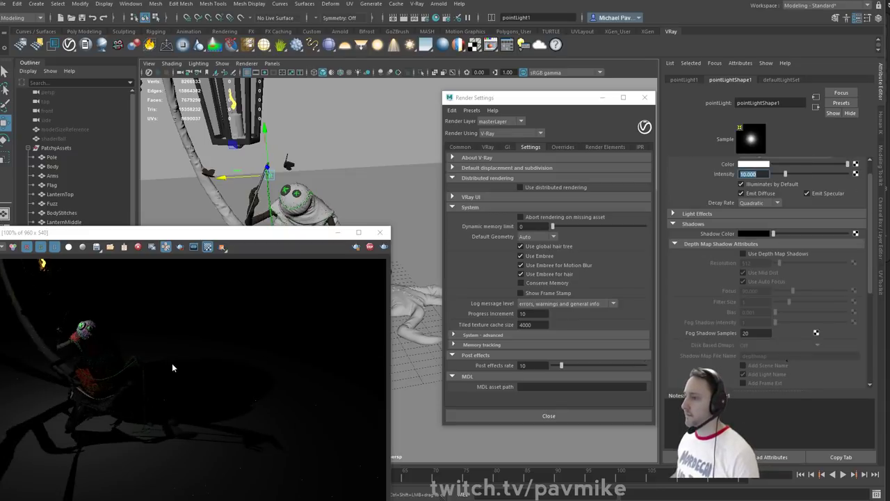
- Set the Light Radius in the point light's raytrace shadow attributes to 1
{"action": "scroll", "coordinate": [686, 335], "scroll_direction": "down", "scroll_amount": 5}
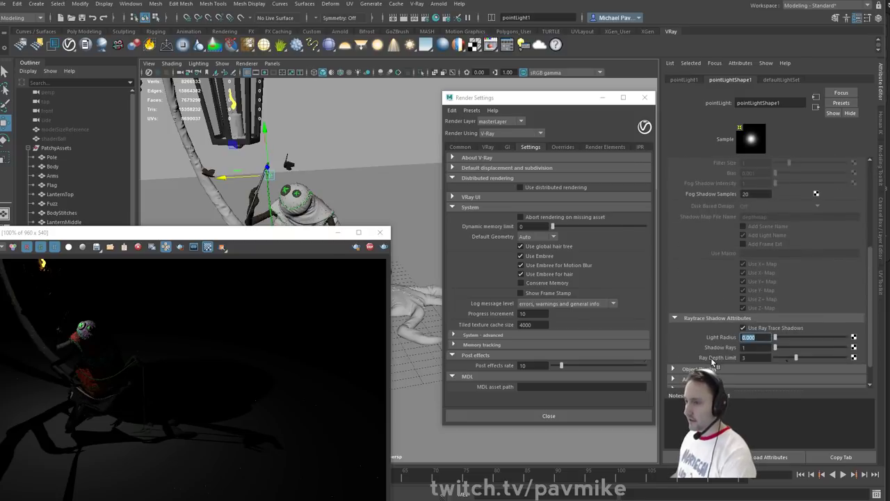
{"action": "type", "text": "1"}
{"action": "key", "text": "Return"}
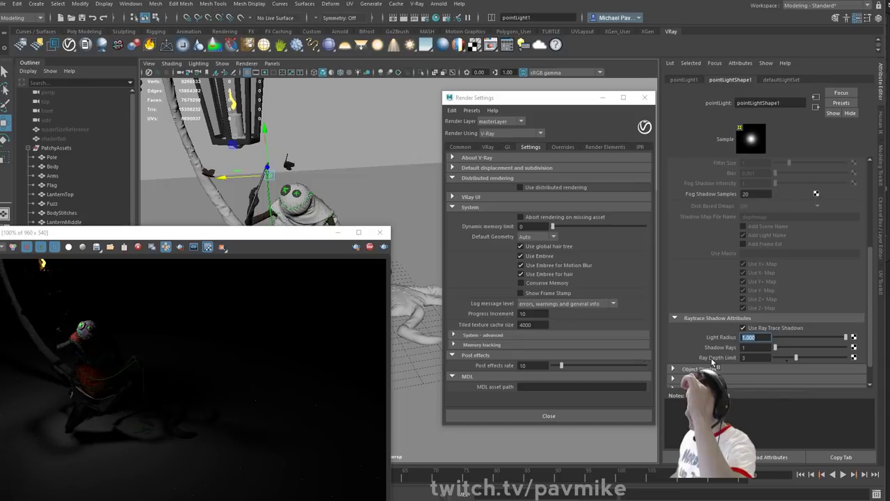
{"action": "left_click_drag", "start_coordinate": [334, 173], "coordinate": [299, 180], "text": "alt"}
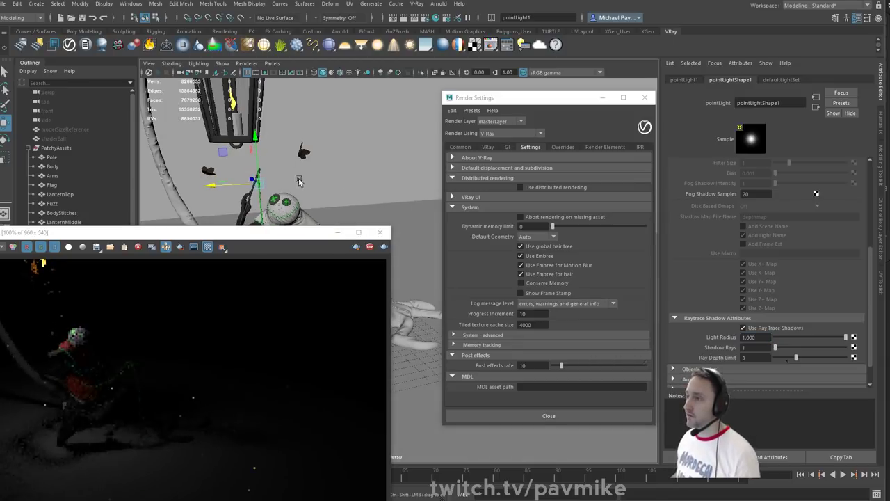
- Select the point light near the character's head and delete it
{"action": "left_click", "coordinate": [265, 182]}
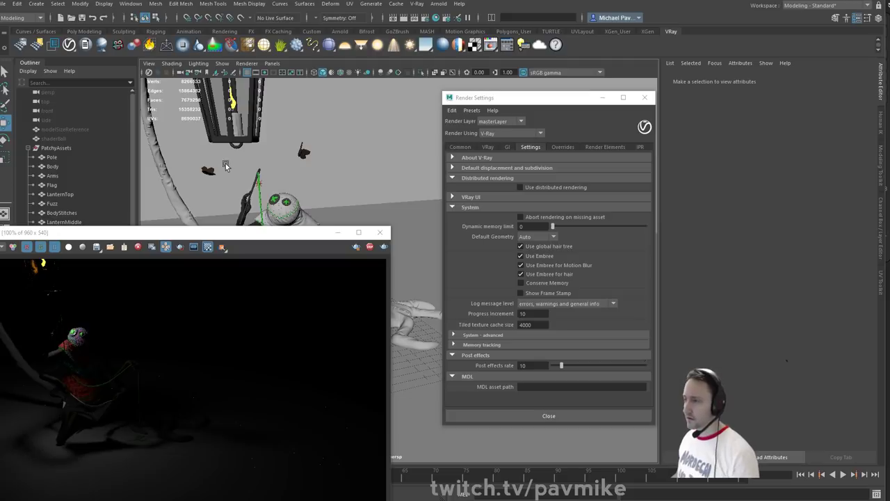
{"action": "right_click_drag", "start_coordinate": [219, 166], "coordinate": [349, 185], "text": "alt"}
{"action": "middle_click_drag", "start_coordinate": [293, 114], "coordinate": [375, 188], "text": "alt"}
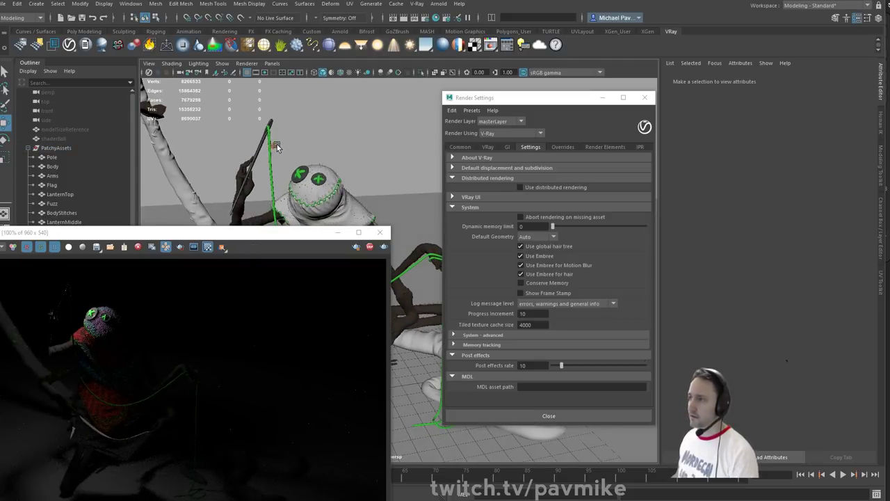
{"action": "left_click_drag", "start_coordinate": [338, 144], "coordinate": [241, 139], "text": "alt"}
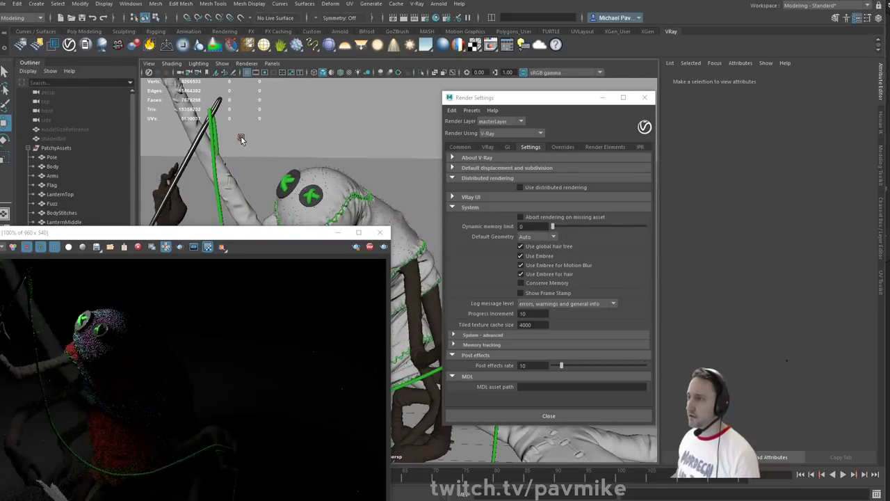
{"action": "key", "text": "w"}
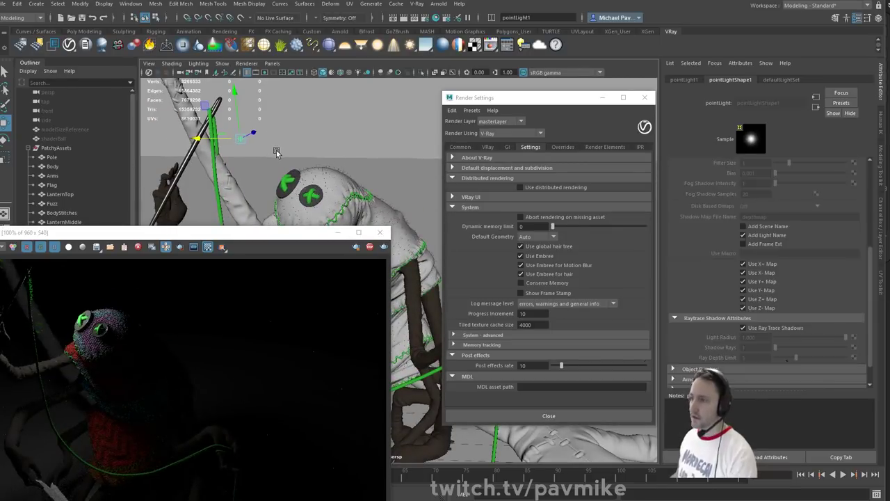
{"action": "key", "text": "Delete"}
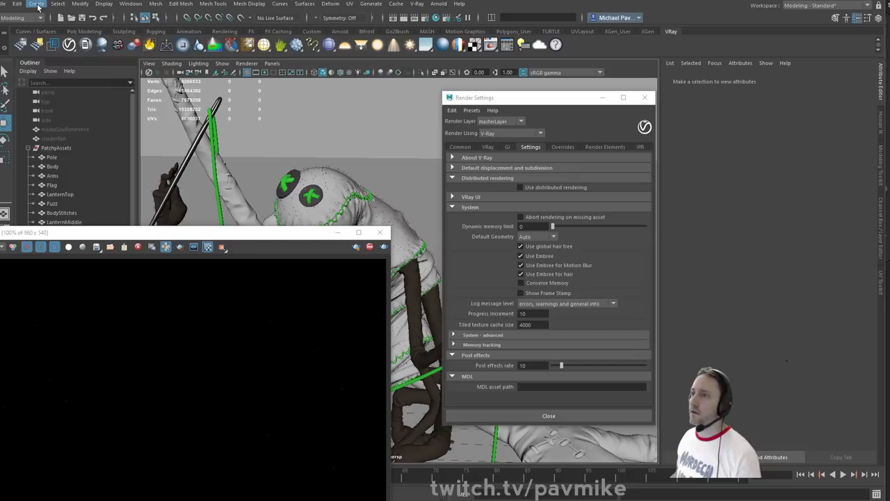
- Create a V-Ray Sphere Light and move it up to just above the character's head
{"action": "left_click", "coordinate": [37, 3]}
{"action": "mouse_move", "coordinate": [69, 55]}
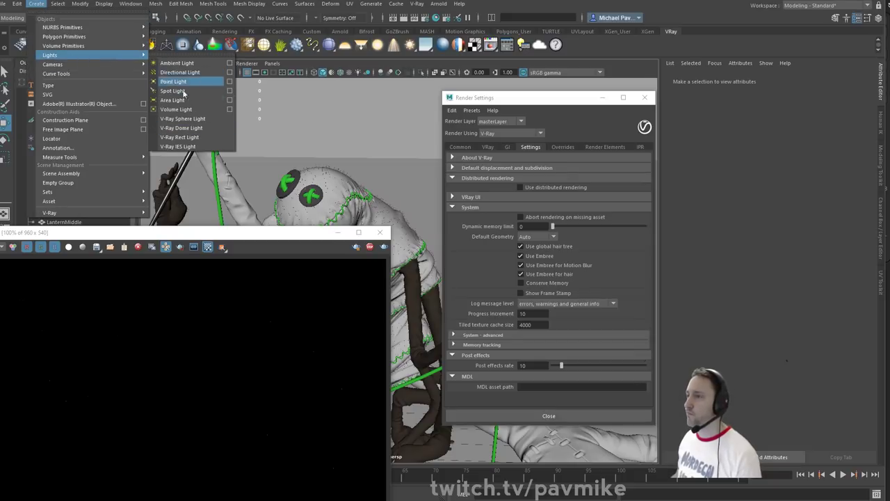
{"action": "left_click", "coordinate": [208, 119]}
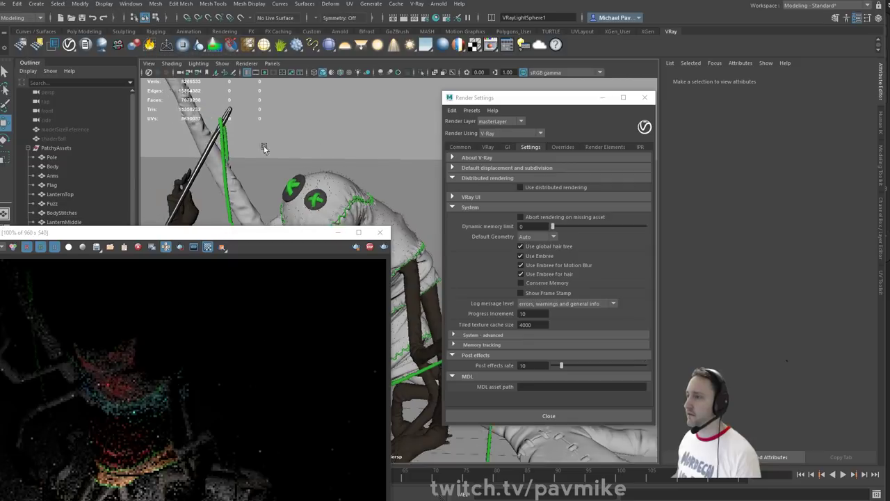
{"action": "left_click_drag", "start_coordinate": [246, 117], "coordinate": [314, 159], "text": "alt"}
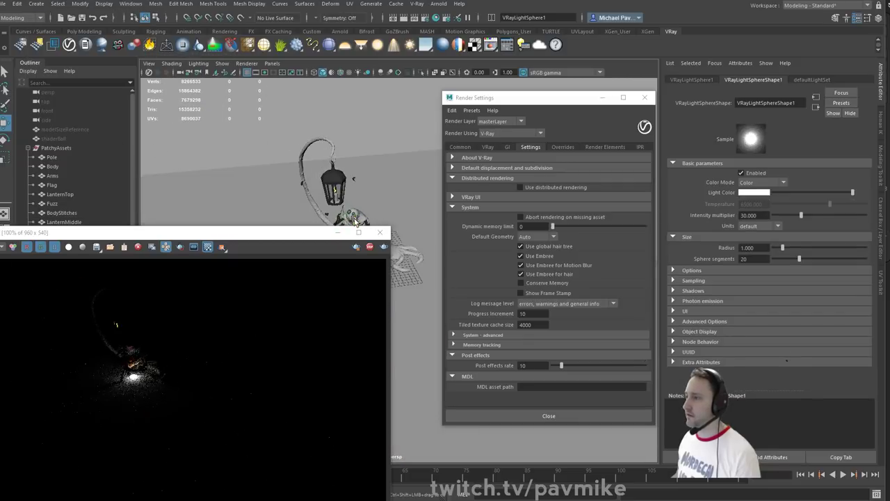
{"action": "left_click_drag", "start_coordinate": [356, 214], "coordinate": [353, 182]}
{"action": "mouse_move", "coordinate": [318, 217]}
{"action": "left_mouse_down"}
{"action": "mouse_move", "coordinate": [282, 217]}
{"action": "mouse_move", "coordinate": [311, 217]}
{"action": "left_mouse_up"}
{"action": "left_click_drag", "start_coordinate": [350, 180], "coordinate": [350, 183]}
{"action": "middle_click_drag", "start_coordinate": [350, 183], "coordinate": [349, 123], "text": "alt"}
{"action": "right_click_drag", "start_coordinate": [349, 123], "coordinate": [369, 114], "text": "alt"}
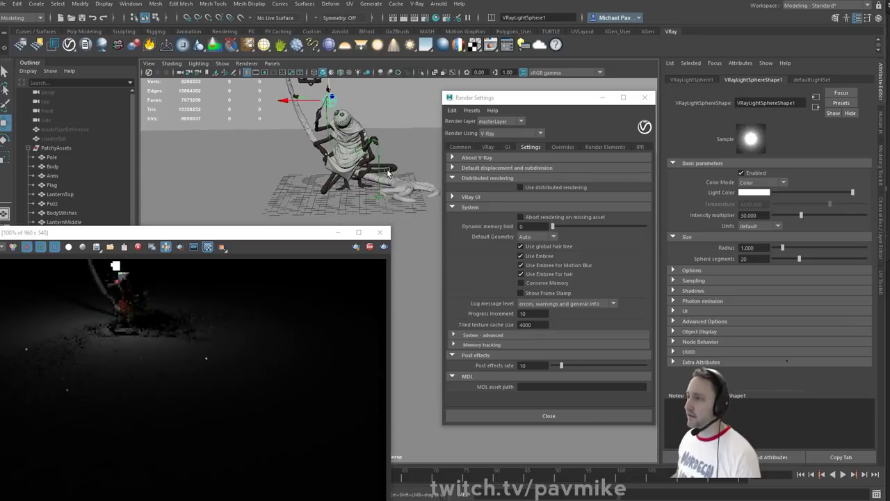
- Scale the V-Ray sphere light down slightly above the character's head
{"action": "middle_click_drag", "start_coordinate": [330, 105], "coordinate": [338, 176], "text": "alt"}
{"action": "right_click_drag", "start_coordinate": [320, 167], "coordinate": [339, 160], "text": "alt"}
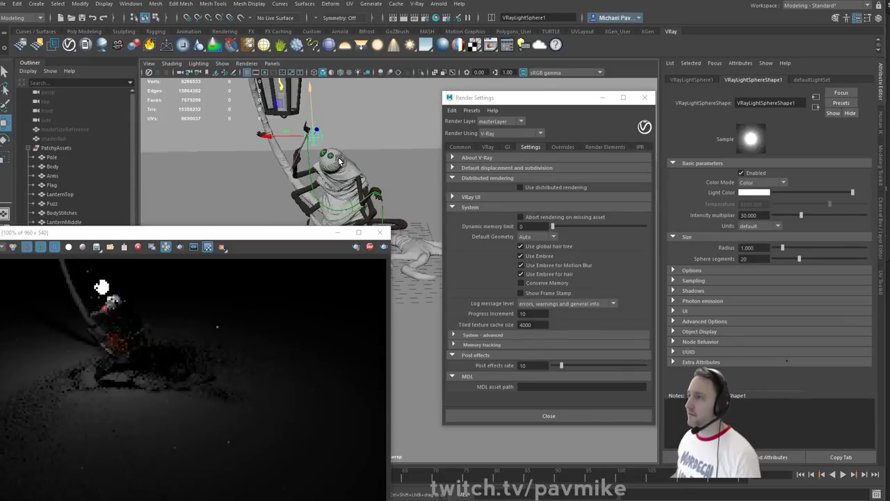
{"action": "key", "text": "e"}
{"action": "key", "text": "r"}
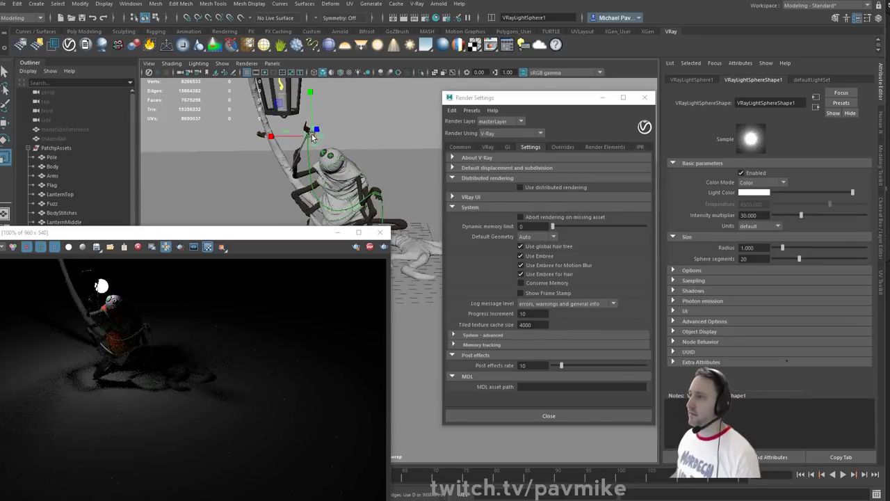
{"action": "left_click_drag", "start_coordinate": [314, 135], "coordinate": [298, 139]}
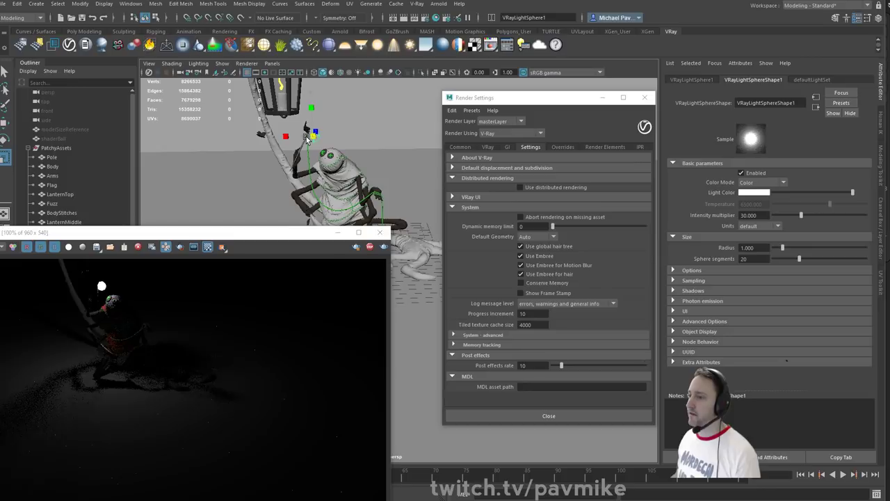
- Reposition the sphere light near the character's raised hand and scale it up to several times its size
{"action": "middle_click_drag", "start_coordinate": [393, 120], "coordinate": [401, 147], "text": "alt"}
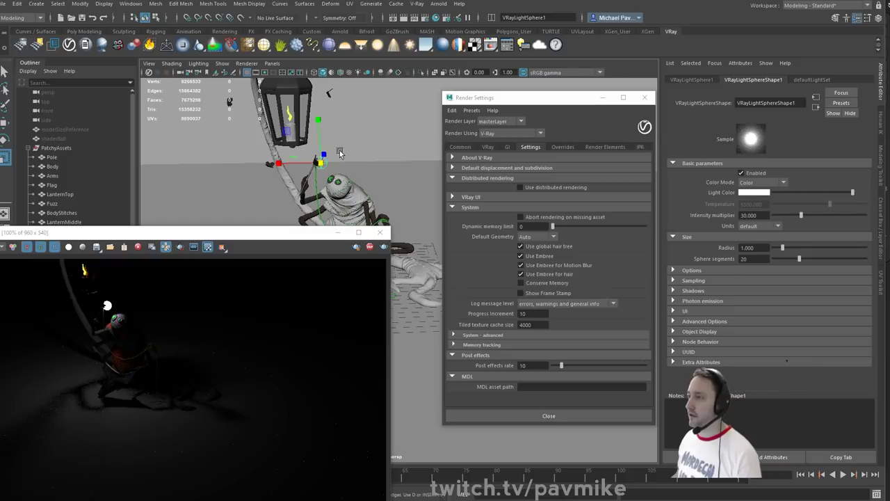
{"action": "key", "text": "e"}
{"action": "key", "text": "w"}
{"action": "left_click_drag", "start_coordinate": [324, 163], "coordinate": [345, 178]}
{"action": "key", "text": "e"}
{"action": "key", "text": "r"}
{"action": "left_click_drag", "start_coordinate": [383, 137], "coordinate": [445, 180], "text": "alt"}
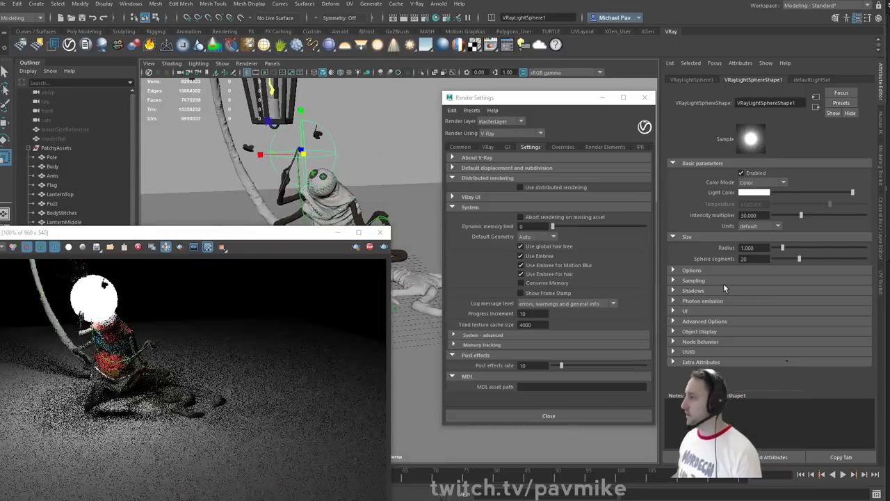
- Make the sphere light invisible in its options
{"action": "left_click", "coordinate": [673, 269]}
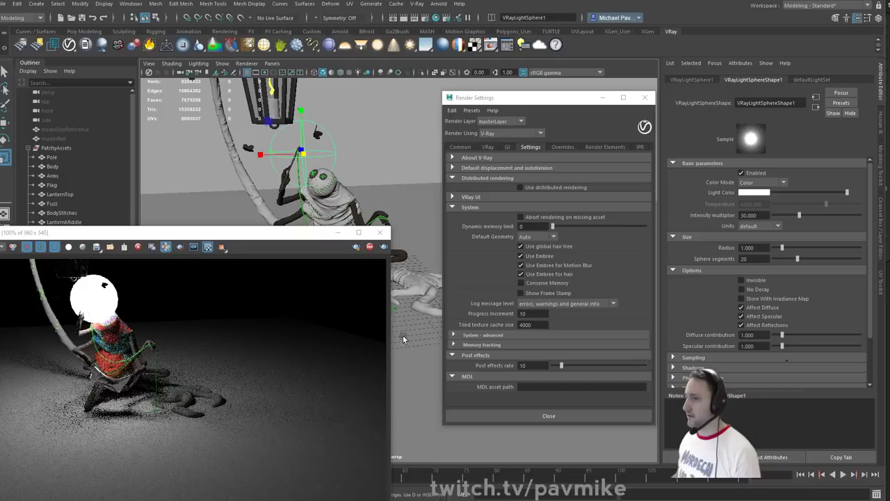
{"action": "left_click", "coordinate": [742, 281]}
{"action": "left_click_drag", "start_coordinate": [341, 157], "coordinate": [300, 106], "text": "alt"}
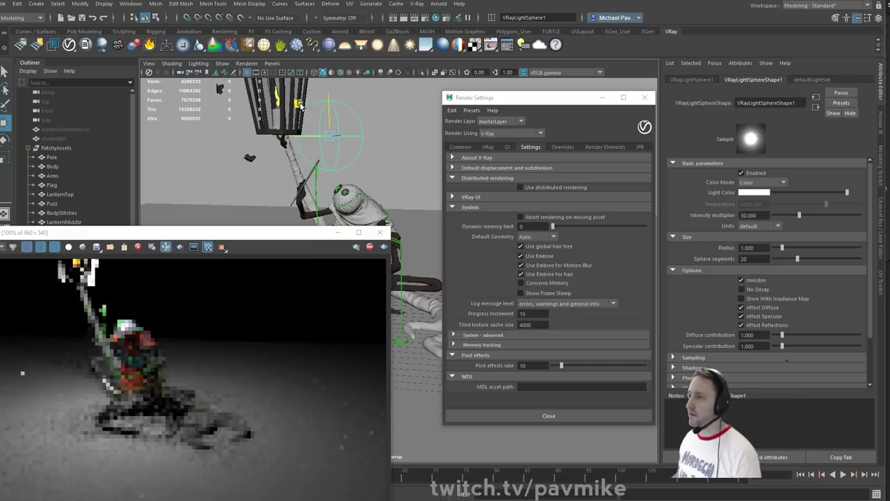
- Scale the sphere light down to about half its size and lower it slightly beside the lantern
{"action": "key", "text": "e"}
{"action": "key", "text": "r"}
{"action": "left_click_drag", "start_coordinate": [330, 139], "coordinate": [310, 141]}
{"action": "key", "text": "w"}
{"action": "left_click_drag", "start_coordinate": [328, 96], "coordinate": [328, 107]}
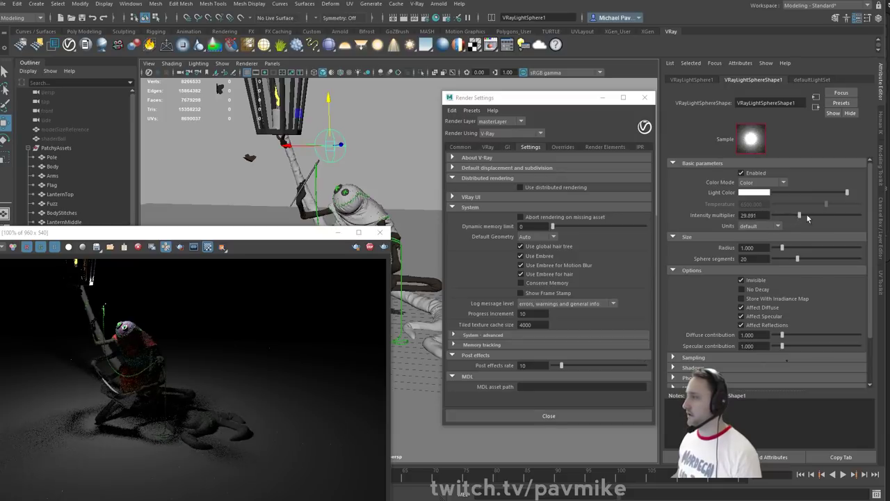
- Raise the sphere light's intensity multiplier to about 44.6 and switch its color mode to Temperature at 1800
{"action": "mouse_move", "coordinate": [806, 216]}
{"action": "left_mouse_down"}
{"action": "mouse_move", "coordinate": [825, 216]}
{"action": "mouse_move", "coordinate": [809, 214]}
{"action": "left_mouse_up"}
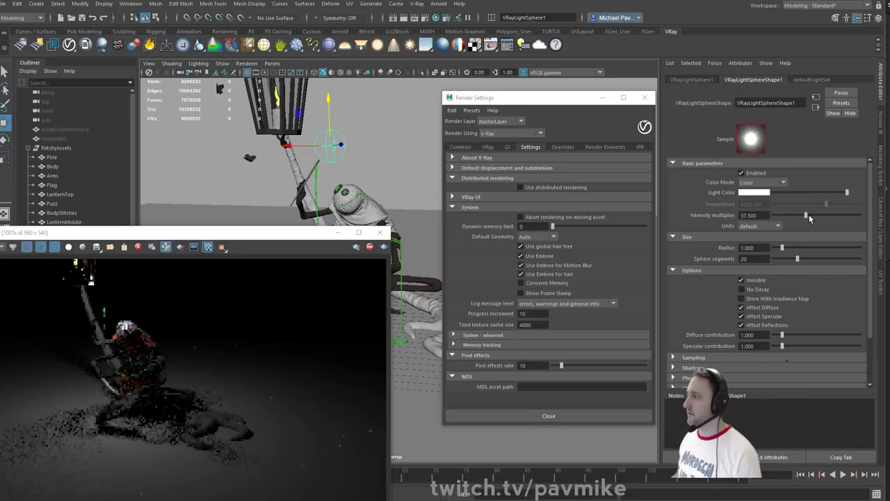
{"action": "left_click", "coordinate": [757, 182]}
{"action": "left_click", "coordinate": [758, 202]}
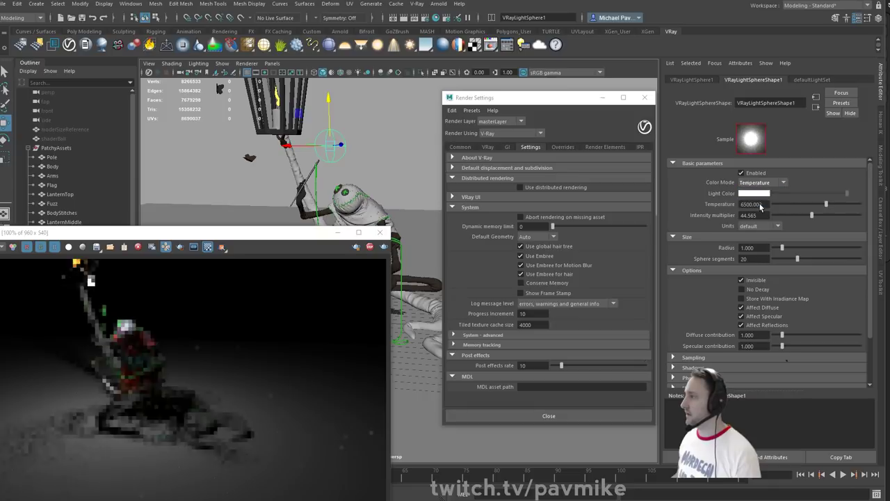
{"action": "left_click", "coordinate": [752, 204]}
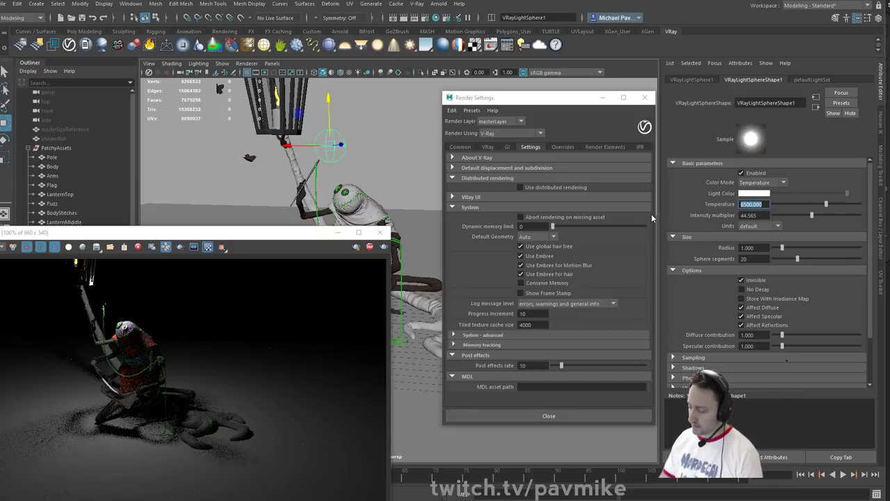
{"action": "type", "text": "1800"}
{"action": "key", "text": "Return"}
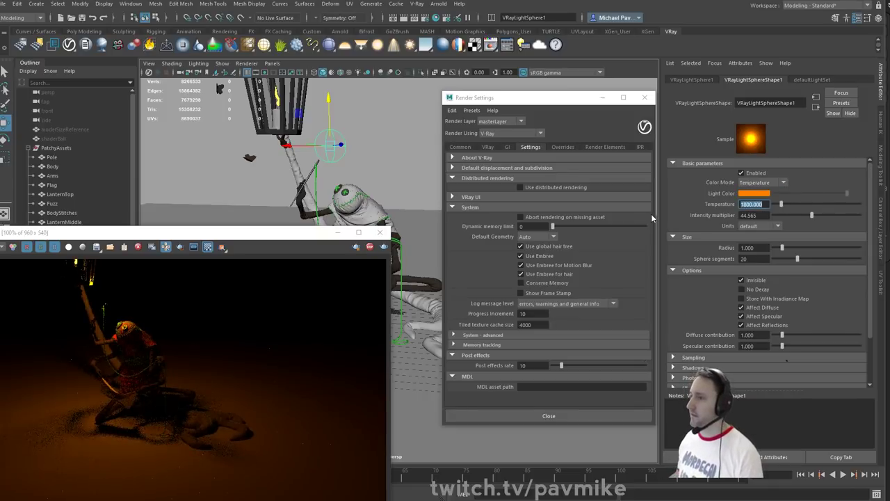
- Delete the V-Ray sphere light after viewing the warm lighting up close
{"action": "left_click_drag", "start_coordinate": [318, 189], "coordinate": [404, 207], "text": "alt"}
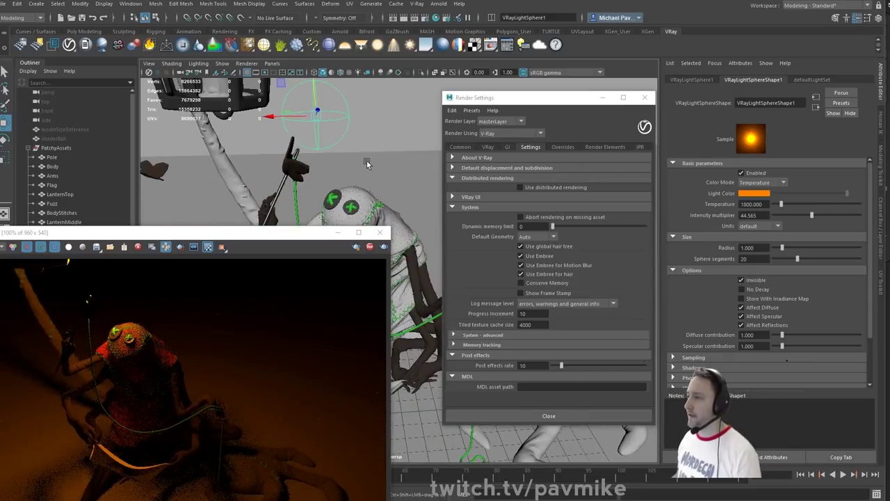
{"action": "right_click_drag", "start_coordinate": [393, 154], "coordinate": [355, 147], "text": "alt"}
{"action": "key", "text": "Delete"}
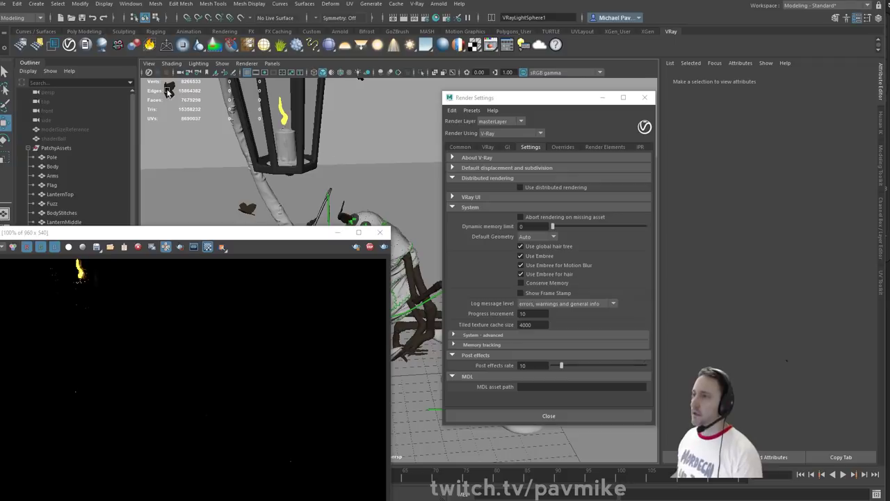
- Create a V-Ray Dome Light and frame the whole character with the lantern
{"action": "left_click", "coordinate": [36, 4]}
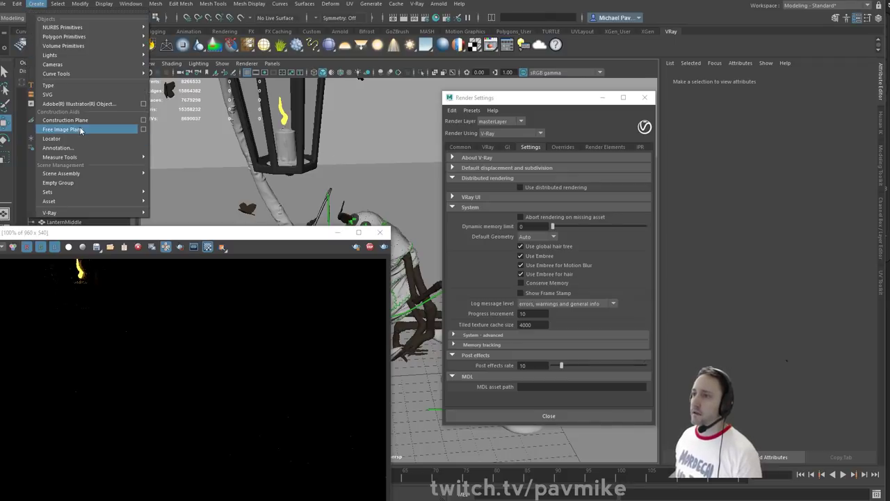
{"action": "mouse_move", "coordinate": [77, 55]}
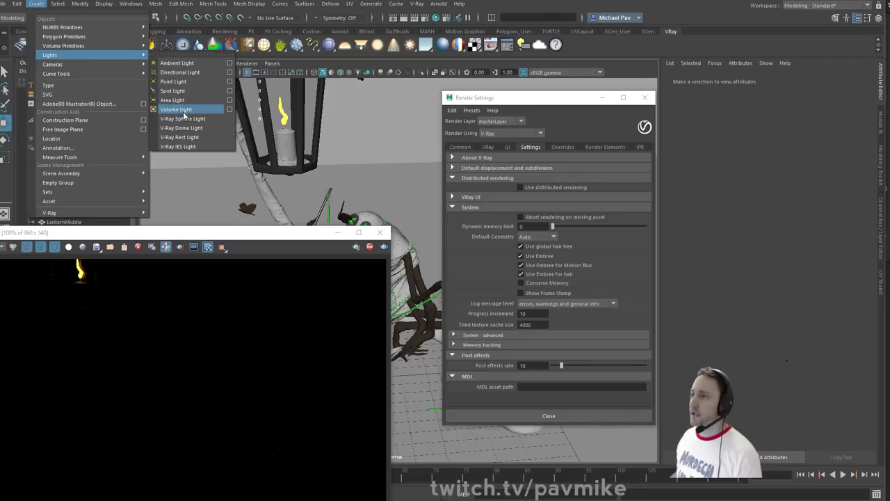
{"action": "left_click", "coordinate": [210, 129]}
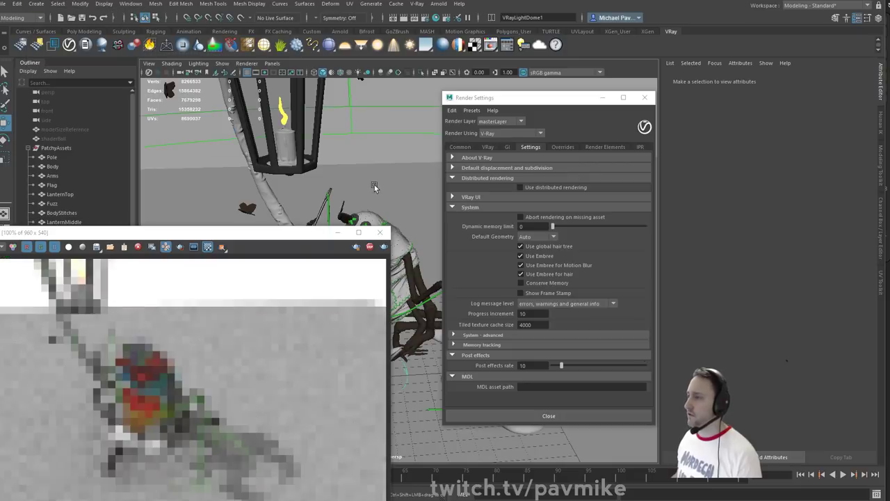
{"action": "right_click_drag", "start_coordinate": [390, 181], "coordinate": [255, 147], "text": "alt"}
{"action": "left_click_drag", "start_coordinate": [254, 147], "coordinate": [364, 139], "text": "alt"}
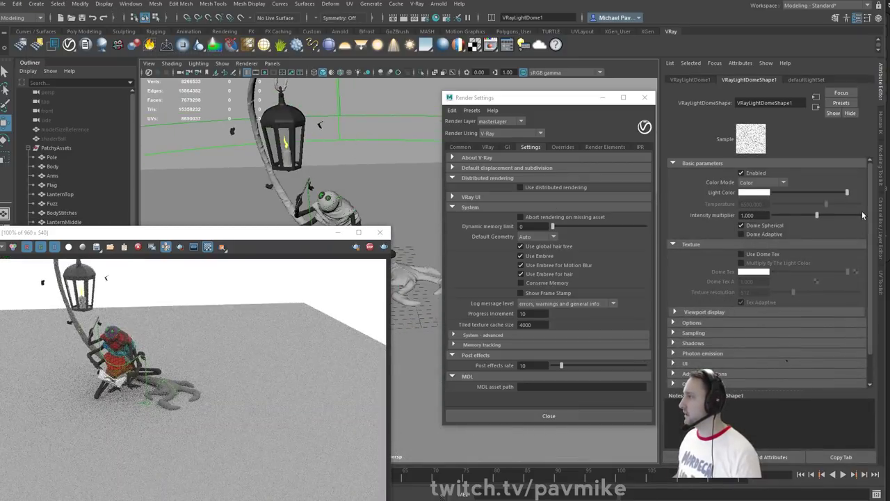
- Enable the dome light's Use Dome Tex option and connect a File texture to Dome Tex
{"action": "left_click", "coordinate": [768, 255]}
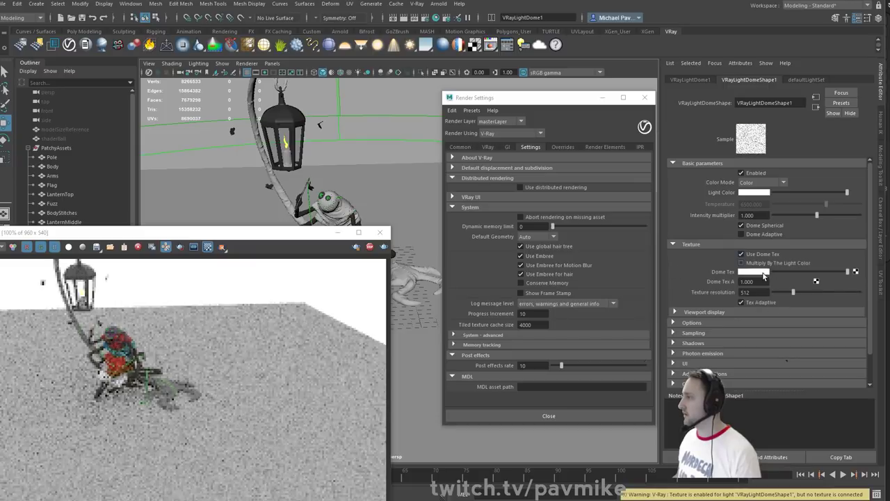
{"action": "left_click", "coordinate": [856, 272]}
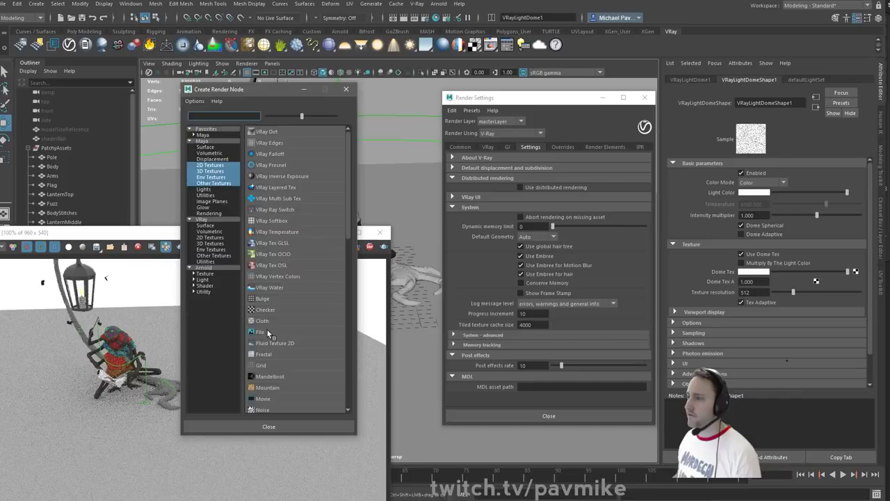
{"action": "left_click", "coordinate": [268, 334]}
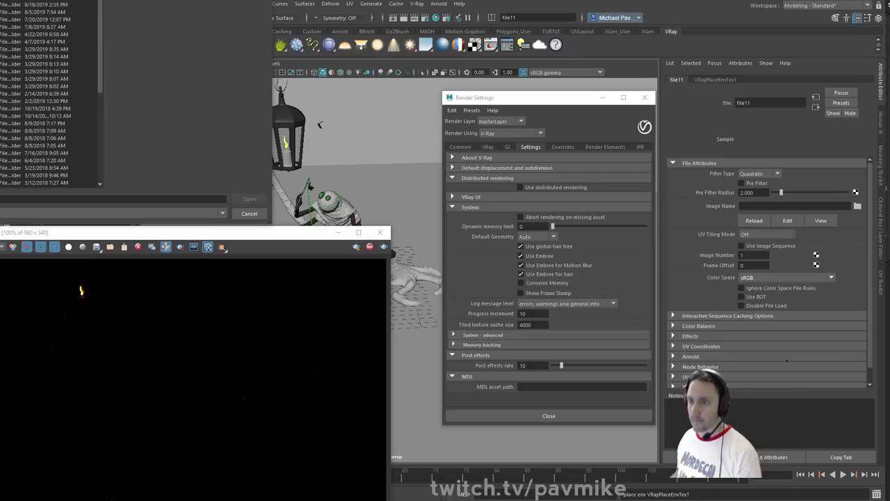
- Browse for the file texture's image in the E:\reference_library\HDR_Images folder
{"action": "left_click", "coordinate": [111, 199]}
{"action": "key", "text": "ctrl+v"}
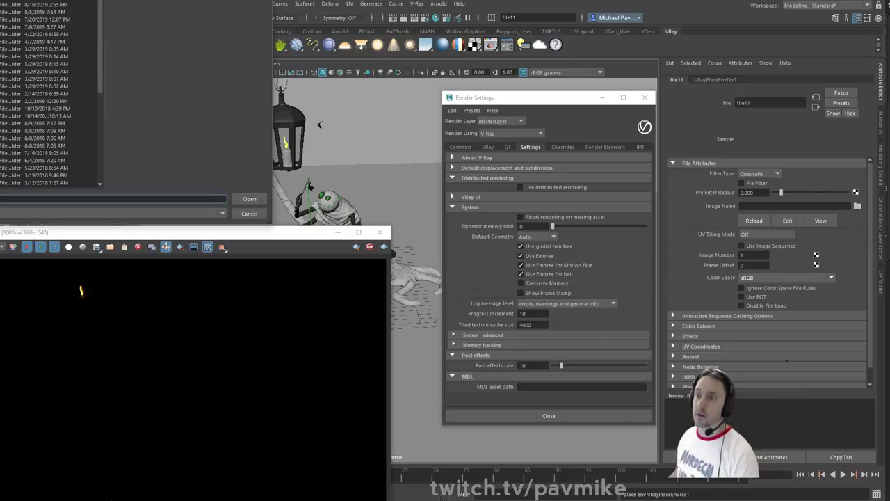
{"action": "key", "text": "Return"}
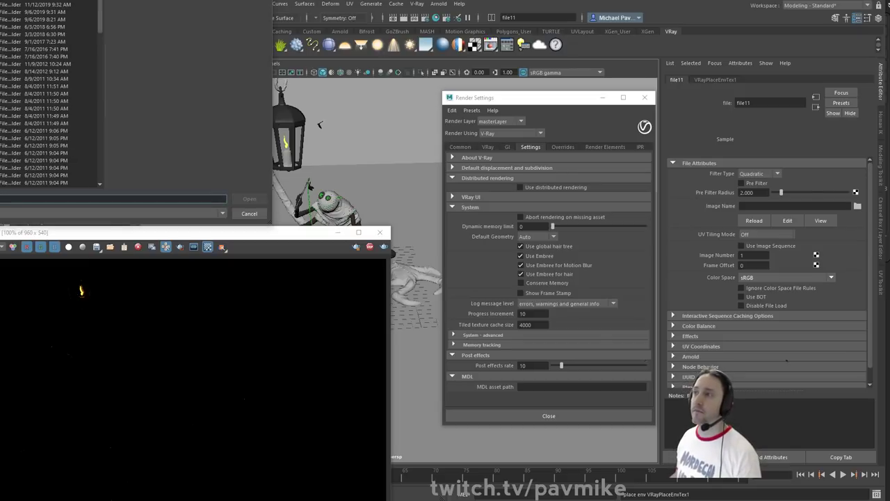
{"action": "scroll", "coordinate": [52, 27], "scroll_direction": "down", "scroll_amount": 5}
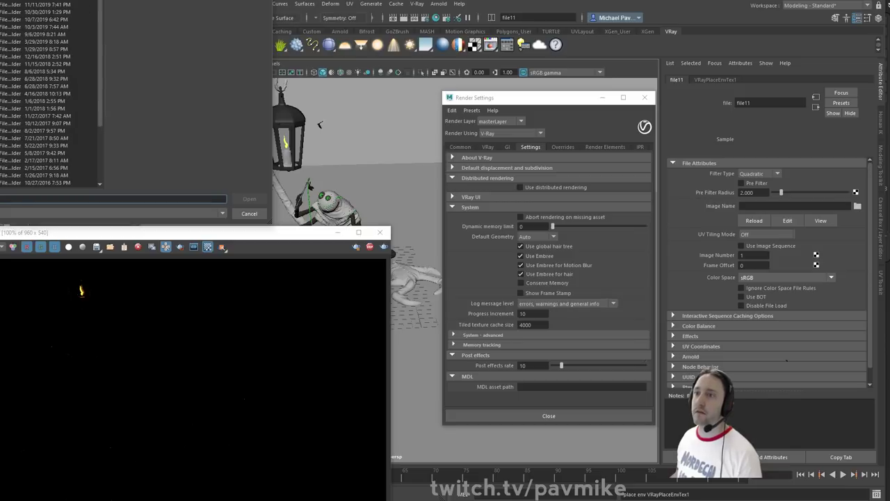
{"action": "left_click", "coordinate": [3, 34]}
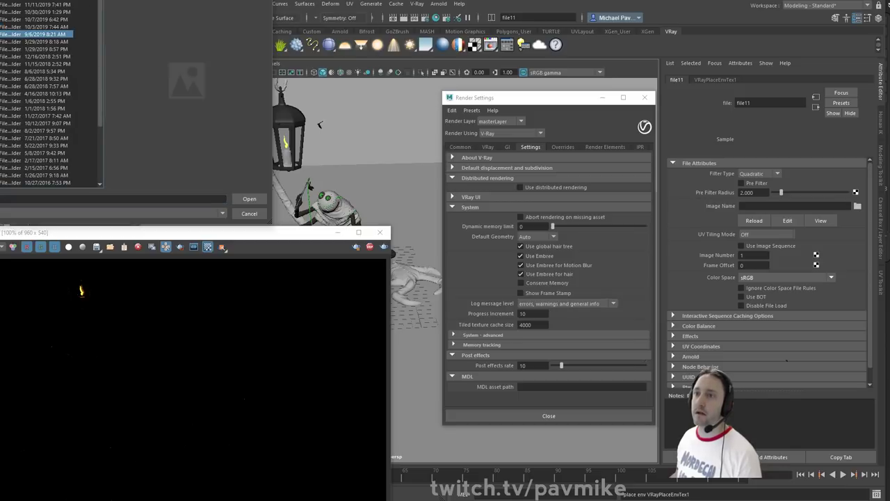
{"action": "double_click", "coordinate": [3, 34]}
{"action": "double_click", "coordinate": [4, 11]}
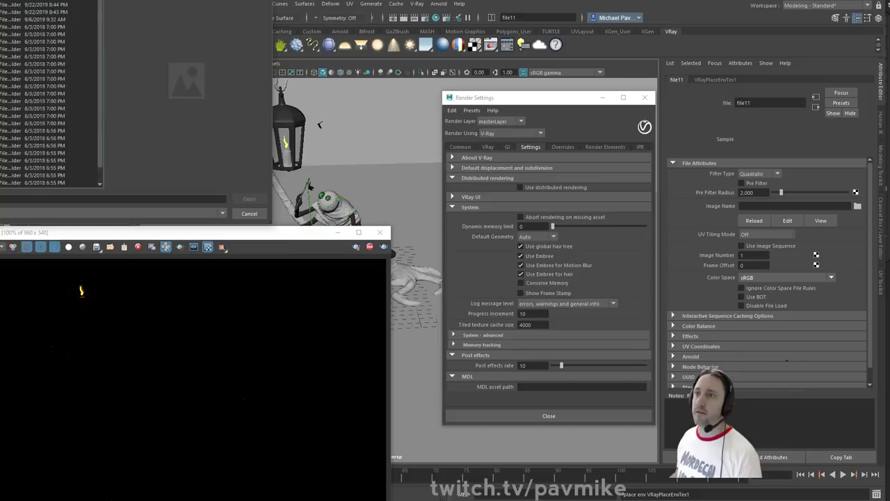
{"action": "left_click_drag", "start_coordinate": [0, 0], "coordinate": [192, 119]}
- Sort the HDR folders by name and load Newport_Loft_Ref.hdr from the N folder as the dome texture
{"action": "scroll", "coordinate": [186, 226], "scroll_direction": "down", "scroll_amount": 1}
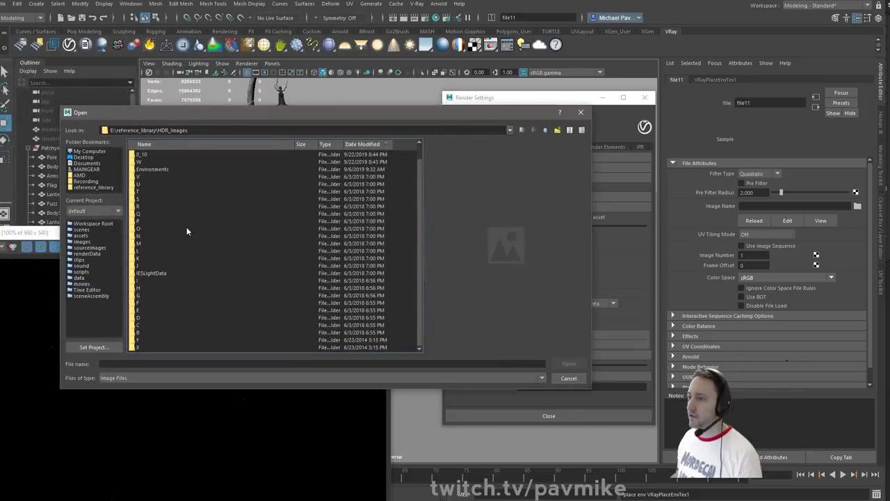
{"action": "scroll", "coordinate": [167, 278], "scroll_direction": "up", "scroll_amount": 1}
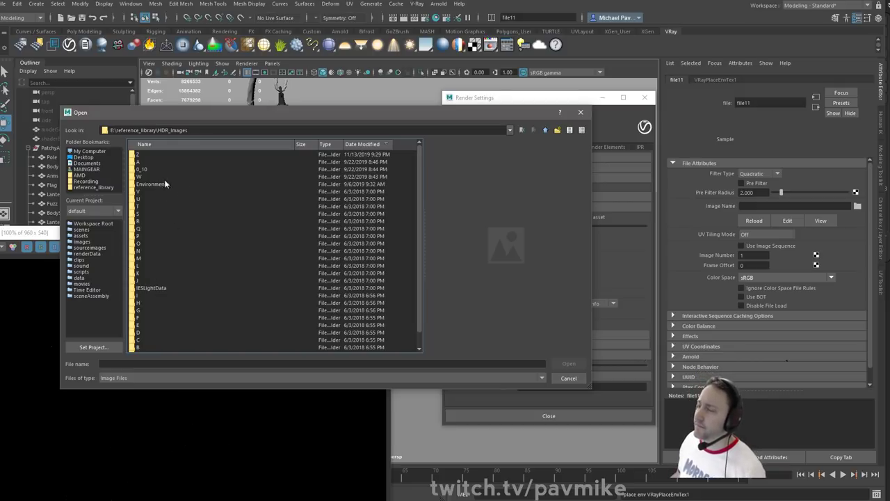
{"action": "left_click", "coordinate": [178, 143]}
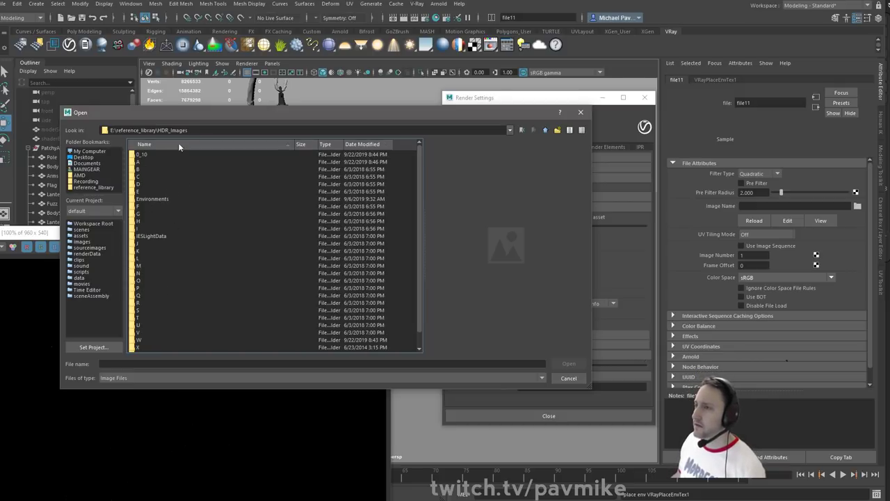
{"action": "left_click", "coordinate": [178, 144]}
{"action": "left_click", "coordinate": [147, 258]}
{"action": "double_click", "coordinate": [147, 258]}
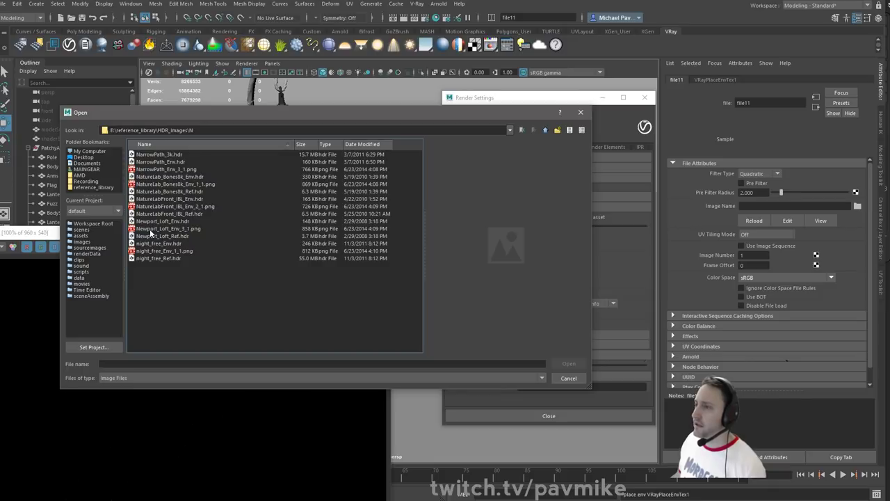
{"action": "double_click", "coordinate": [152, 236]}
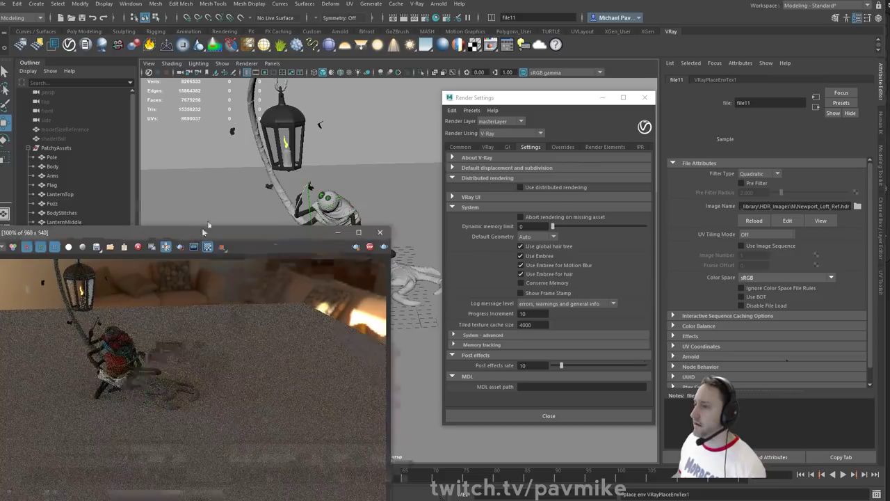
- Clear the frame buffer from the viewport, select the dome light and turn on its Invisible option
{"action": "left_click_drag", "start_coordinate": [191, 229], "coordinate": [237, 158]}
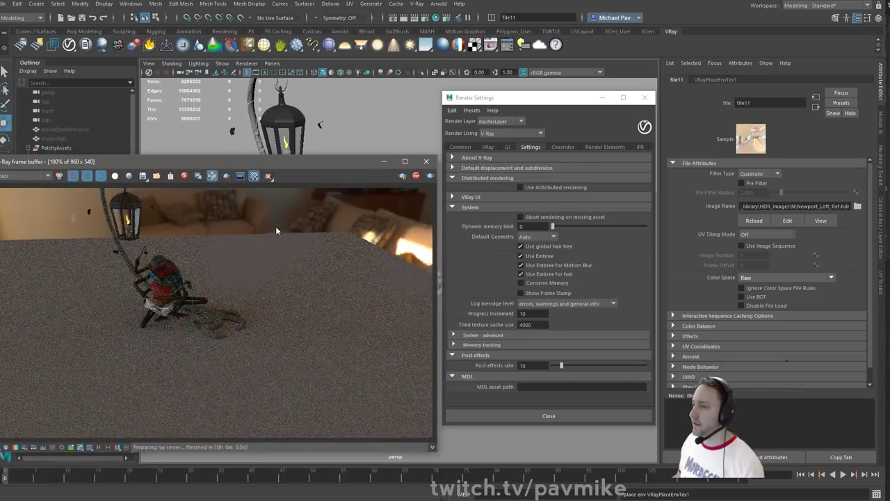
{"action": "left_click_drag", "start_coordinate": [323, 162], "coordinate": [233, 194]}
{"action": "mouse_move", "coordinate": [365, 135]}
{"action": "left_mouse_down", "text": "alt"}
{"action": "mouse_move", "coordinate": [361, 117]}
{"action": "mouse_move", "coordinate": [362, 131]}
{"action": "mouse_move", "coordinate": [388, 149]}
{"action": "mouse_move", "coordinate": [381, 140]}
{"action": "left_mouse_up", "text": "alt"}
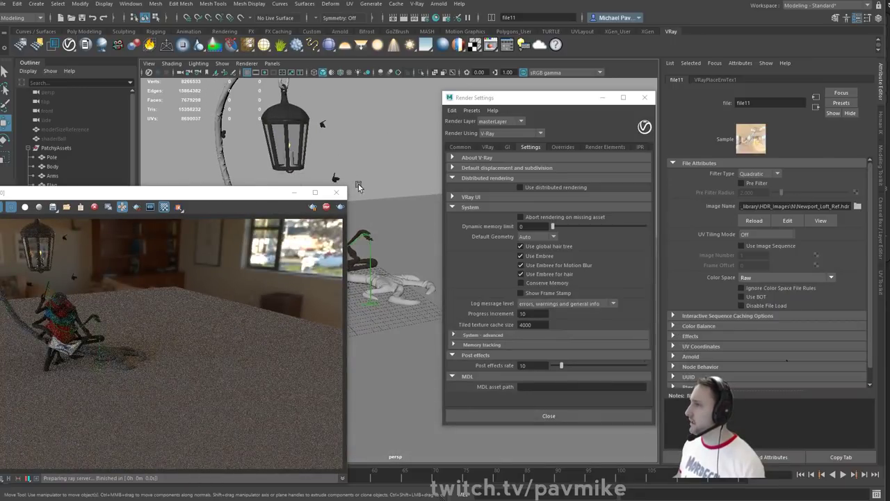
{"action": "left_click_drag", "start_coordinate": [381, 181], "coordinate": [409, 290], "text": "alt"}
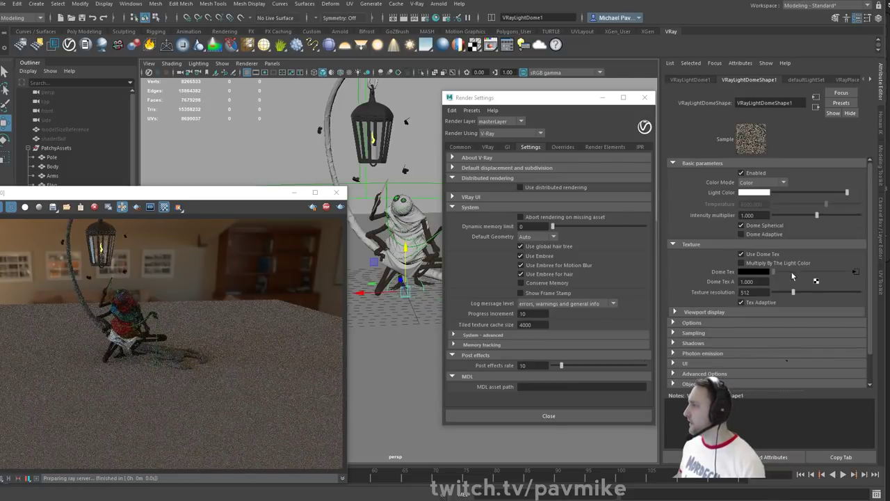
{"action": "left_click", "coordinate": [674, 323]}
{"action": "scroll", "coordinate": [745, 285], "scroll_direction": "down", "scroll_amount": 3}
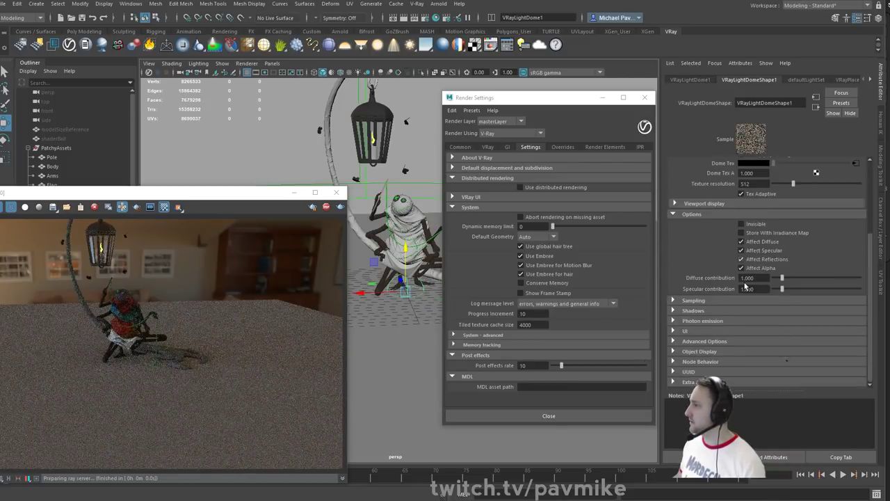
{"action": "left_click", "coordinate": [742, 224]}
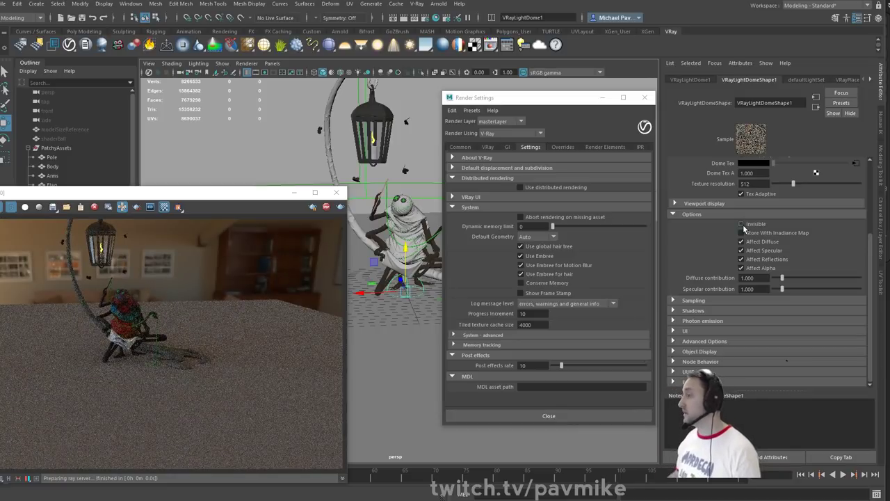
{"action": "left_click", "coordinate": [742, 225]}
{"action": "scroll", "coordinate": [744, 228], "scroll_direction": "up", "scroll_amount": 3}
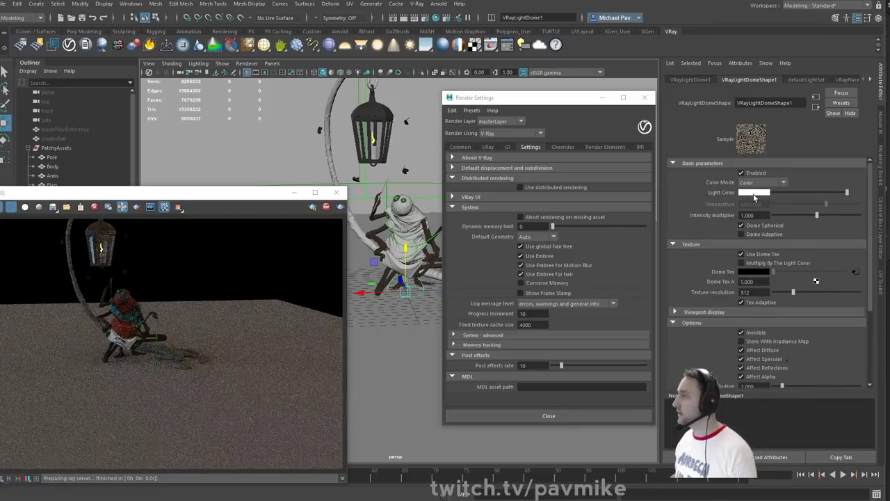
- Set the dome light's intensity multiplier to 2 and frame the character and lantern more closely
{"action": "left_click_drag", "start_coordinate": [764, 217], "coordinate": [694, 219]}
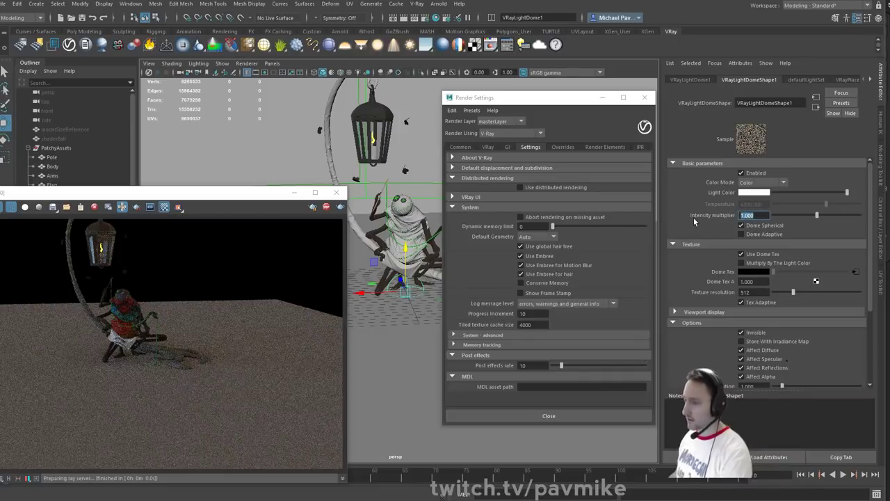
{"action": "type", "text": "5"}
{"action": "key", "text": "Return"}
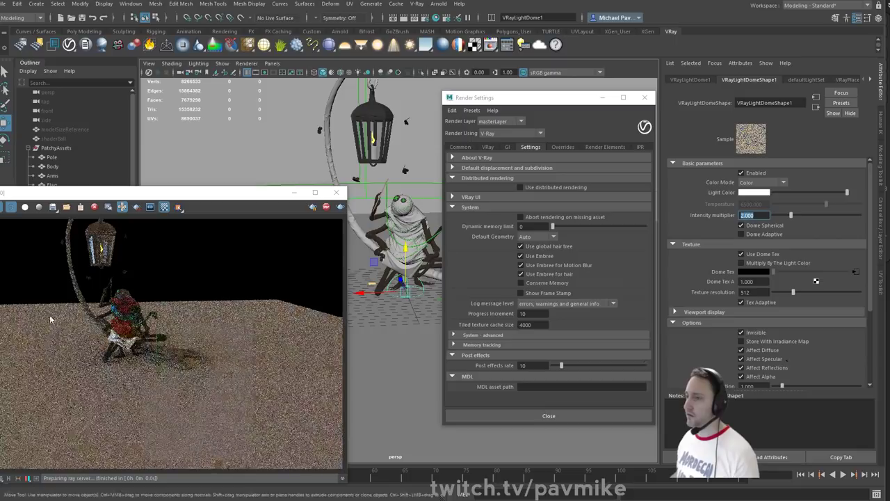
{"action": "right_click_drag", "start_coordinate": [426, 236], "coordinate": [493, 252], "text": "alt"}
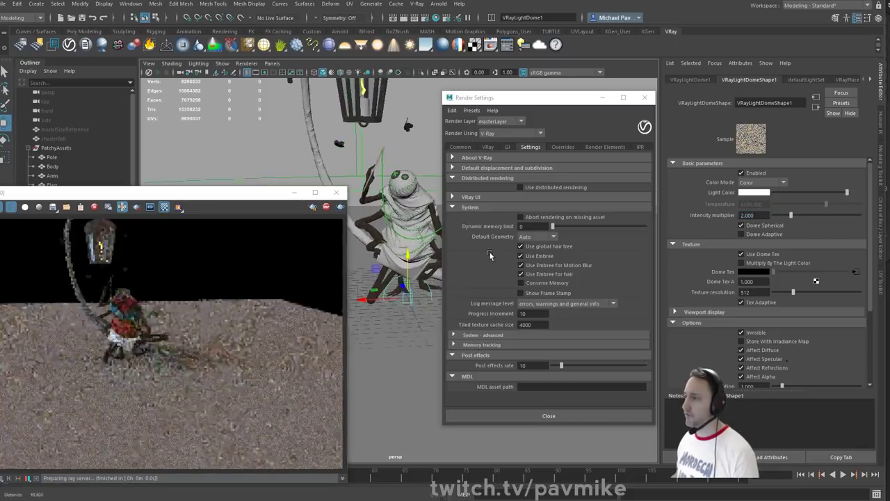
{"action": "middle_click_drag", "start_coordinate": [426, 208], "coordinate": [422, 292], "text": "alt"}
{"action": "right_click_drag", "start_coordinate": [422, 293], "coordinate": [453, 304], "text": "alt"}
{"action": "left_click_drag", "start_coordinate": [423, 273], "coordinate": [417, 270], "text": "alt"}
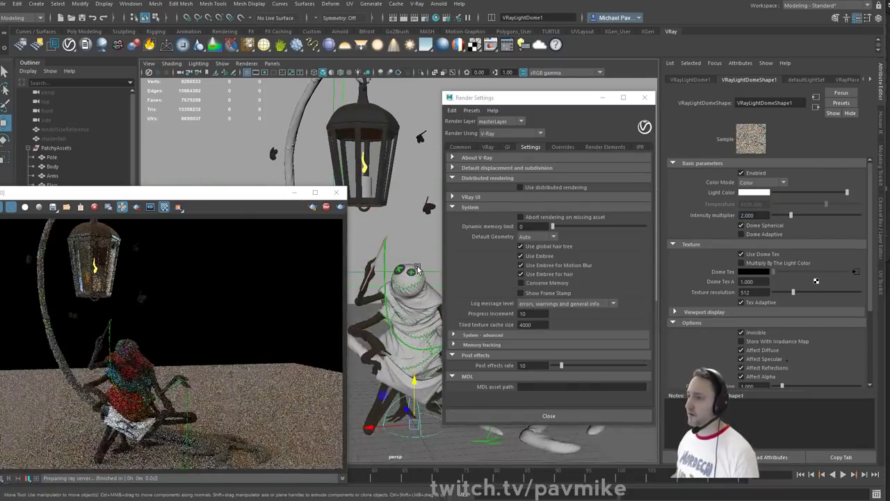
{"action": "middle_click_drag", "start_coordinate": [387, 258], "coordinate": [380, 235], "text": "alt"}
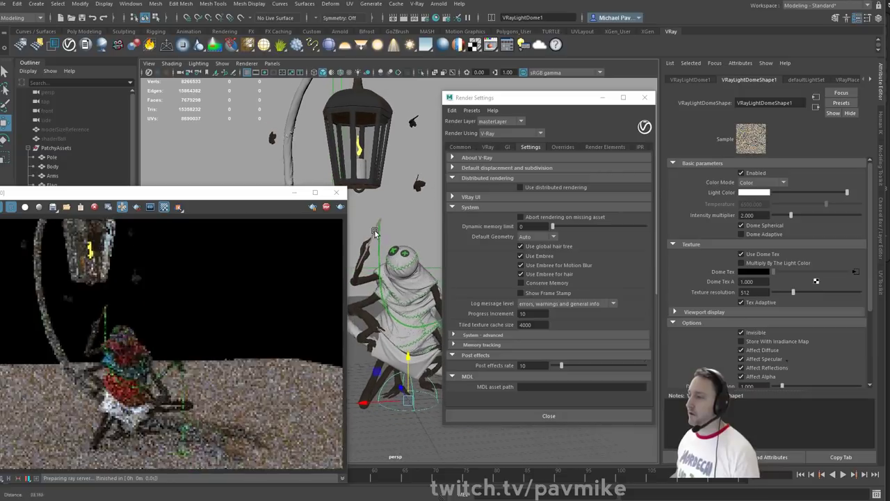
- Set the dome light's intensity multiplier to 1 and try rotating the light
{"action": "left_click_drag", "start_coordinate": [757, 216], "coordinate": [715, 217]}
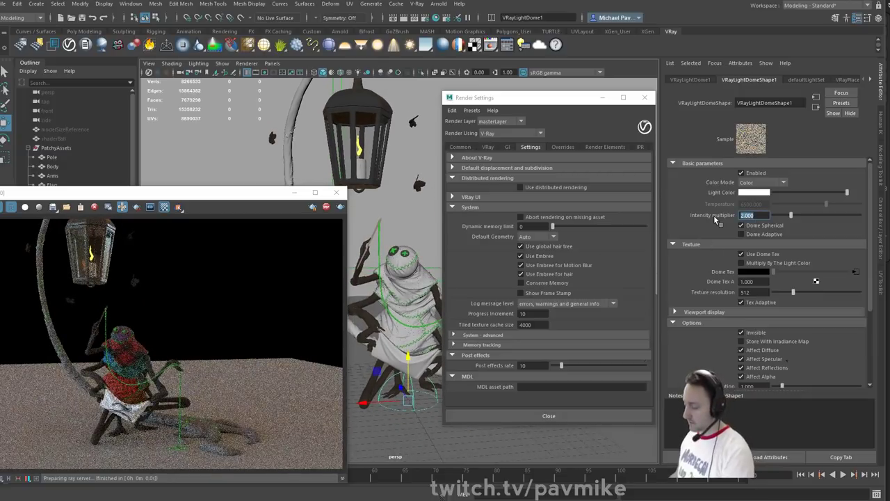
{"action": "type", "text": "1"}
{"action": "key", "text": "Return"}
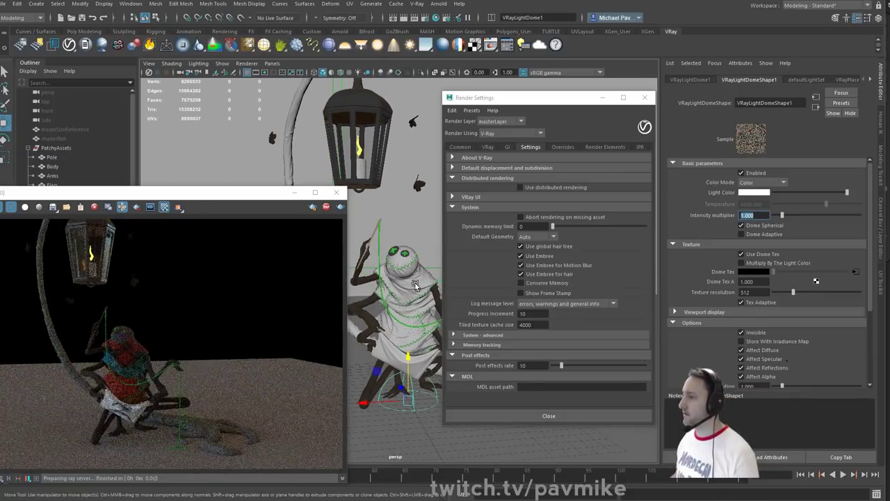
{"action": "left_click_drag", "start_coordinate": [415, 383], "coordinate": [401, 414], "text": "alt"}
{"action": "key", "text": "e"}
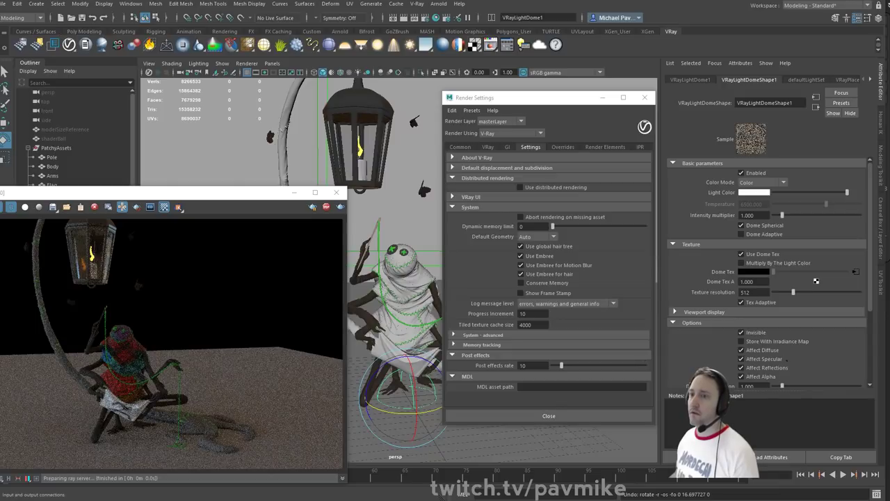
- Find the VRayPlaceEnvTex1 node in the Hypershade graph and load its attributes, keeping the viewport and render clear
{"action": "left_click_drag", "start_coordinate": [0, 19], "coordinate": [321, 17]}
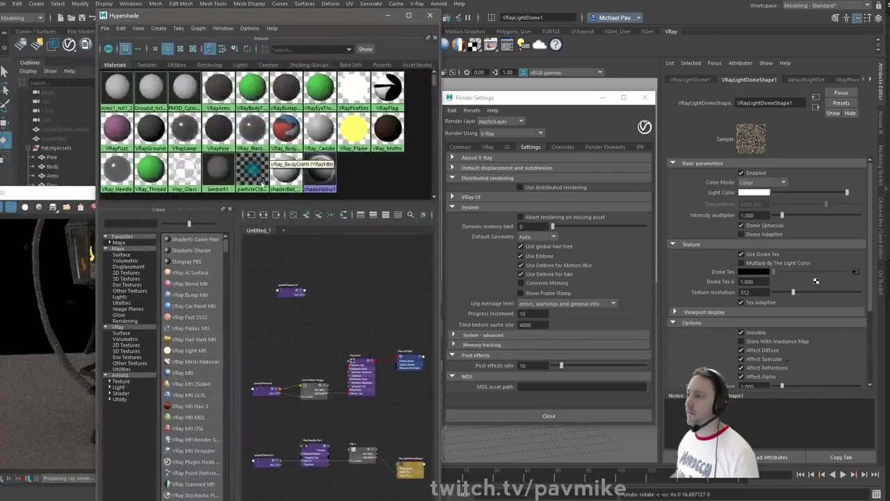
{"action": "left_click", "coordinate": [263, 215]}
{"action": "scroll", "coordinate": [333, 381], "scroll_direction": "up", "scroll_amount": 5}
{"action": "middle_click_drag", "start_coordinate": [300, 286], "coordinate": [398, 273], "text": "alt"}
{"action": "left_click", "coordinate": [272, 367]}
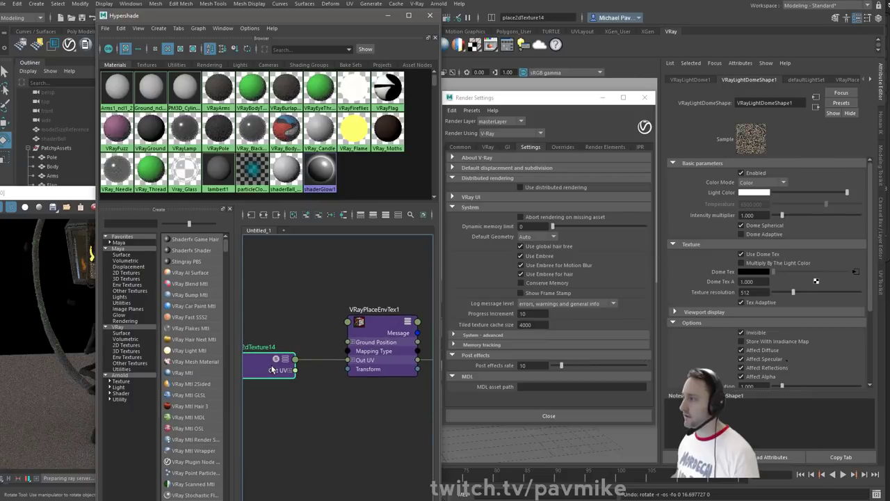
{"action": "left_click", "coordinate": [411, 366]}
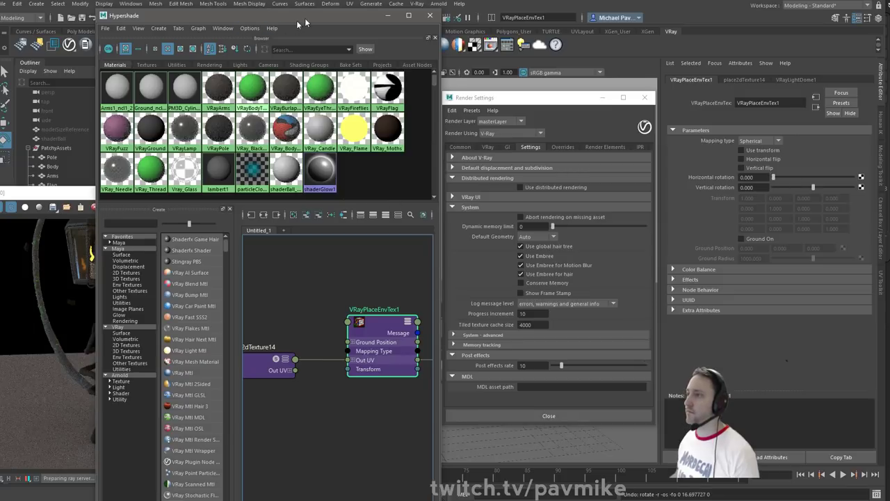
{"action": "left_click_drag", "start_coordinate": [299, 21], "coordinate": [0, 80]}
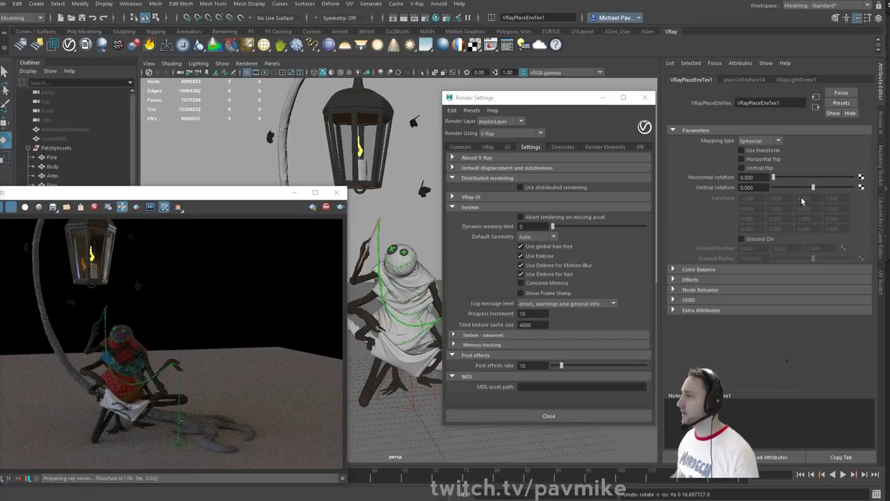
- Enable Use transform on the environment placement node and rotate the dome light around its vertical axis
{"action": "mouse_move", "coordinate": [774, 179]}
{"action": "left_mouse_down"}
{"action": "mouse_move", "coordinate": [815, 184]}
{"action": "mouse_move", "coordinate": [790, 181]}
{"action": "left_mouse_up"}
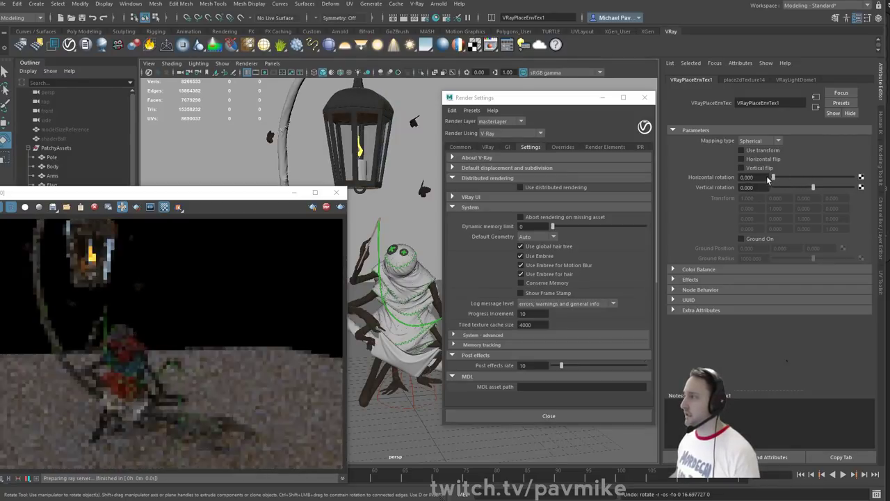
{"action": "left_click", "coordinate": [754, 152]}
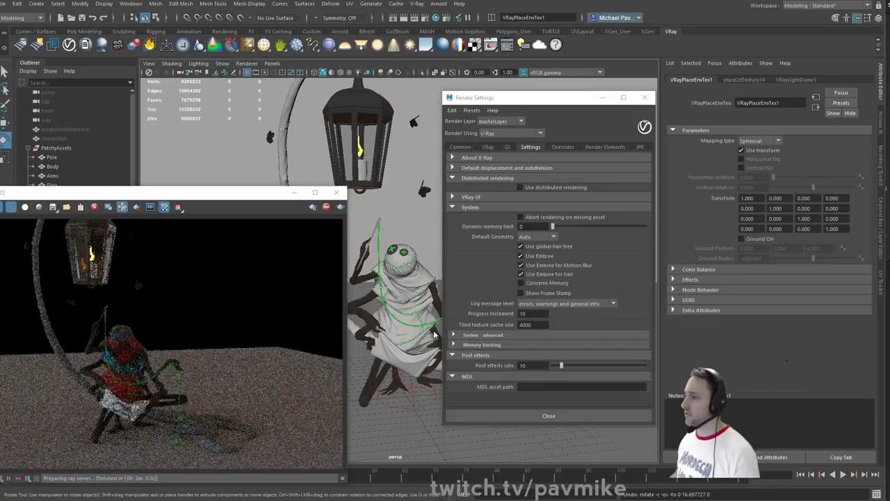
{"action": "mouse_move", "coordinate": [401, 379]}
{"action": "left_mouse_down", "text": "alt"}
{"action": "mouse_move", "coordinate": [410, 366]}
{"action": "mouse_move", "coordinate": [402, 368]}
{"action": "left_mouse_up", "text": "alt"}
{"action": "left_click", "coordinate": [409, 373]}
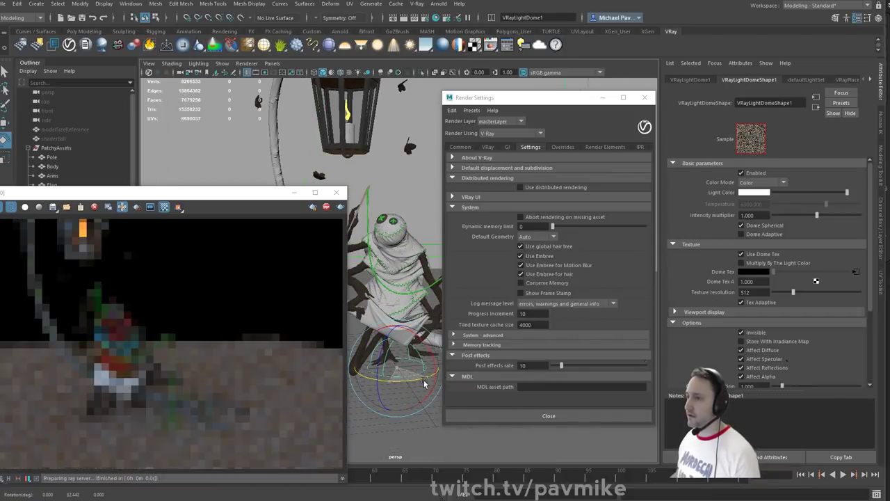
- Move the frame buffer aside and create a V-Ray Rect Light
{"action": "left_click_drag", "start_coordinate": [233, 194], "coordinate": [160, 221]}
{"action": "left_click", "coordinate": [34, 4]}
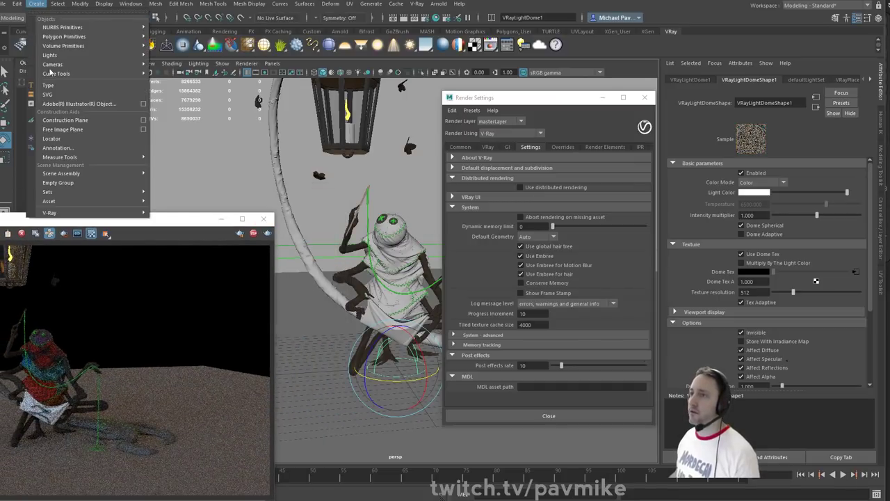
{"action": "mouse_move", "coordinate": [69, 55]}
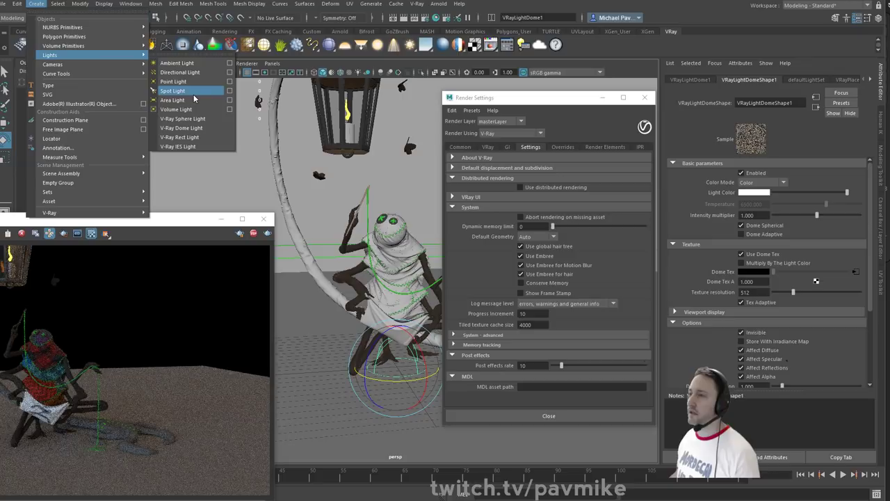
{"action": "left_click", "coordinate": [197, 138]}
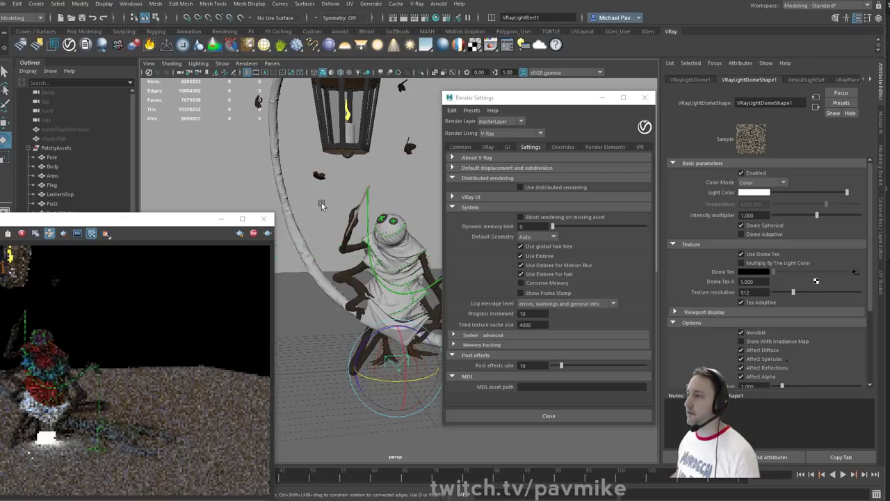
- Raise the rect light above the character's head and angle it down toward the character
{"action": "right_click_drag", "start_coordinate": [322, 204], "coordinate": [303, 172], "text": "alt"}
{"action": "left_click_drag", "start_coordinate": [304, 172], "coordinate": [389, 281], "text": "alt"}
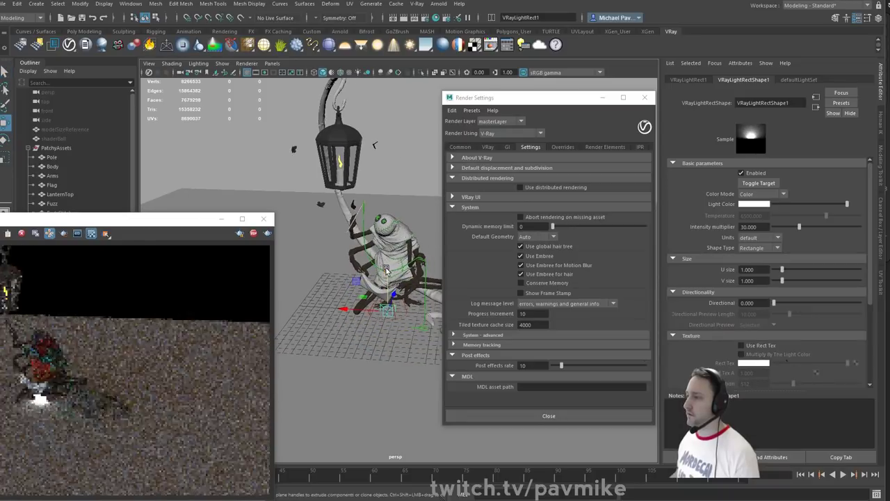
{"action": "key", "text": "e"}
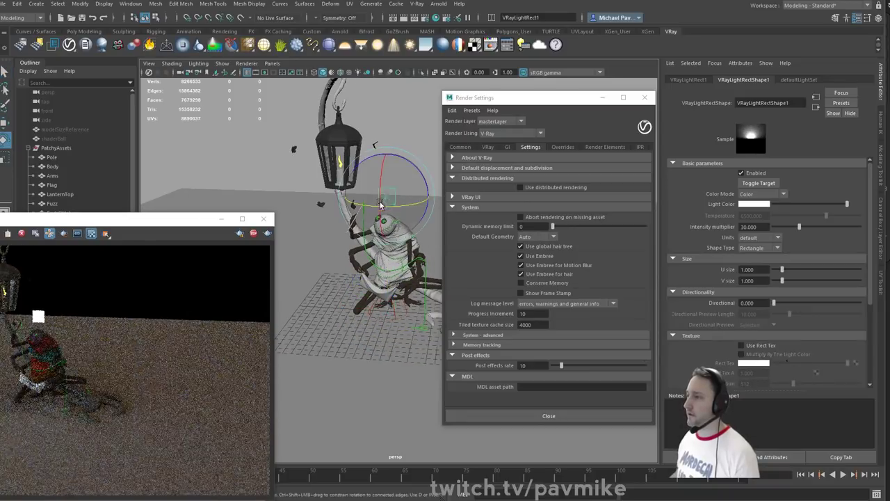
{"action": "left_click_drag", "start_coordinate": [425, 205], "coordinate": [345, 214]}
{"action": "key", "text": "w"}
{"action": "left_click_drag", "start_coordinate": [306, 166], "coordinate": [364, 190]}
{"action": "key", "text": "e"}
{"action": "key", "text": "w"}
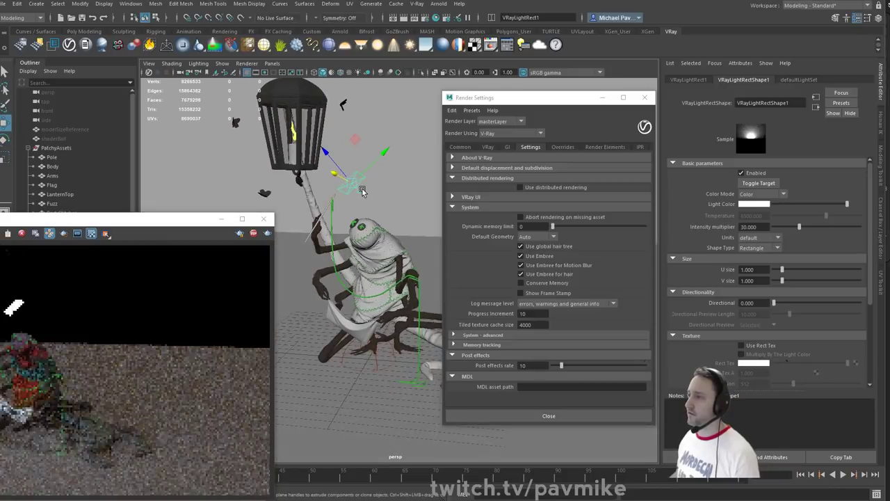
{"action": "key", "text": "e"}
- Scale up the rect light and refine its angle above the character, keeping the render preview in view
{"action": "left_click", "coordinate": [148, 222]}
{"action": "left_click_drag", "start_coordinate": [147, 221], "coordinate": [191, 220]}
{"action": "middle_click_drag", "start_coordinate": [365, 154], "coordinate": [415, 145], "text": "alt"}
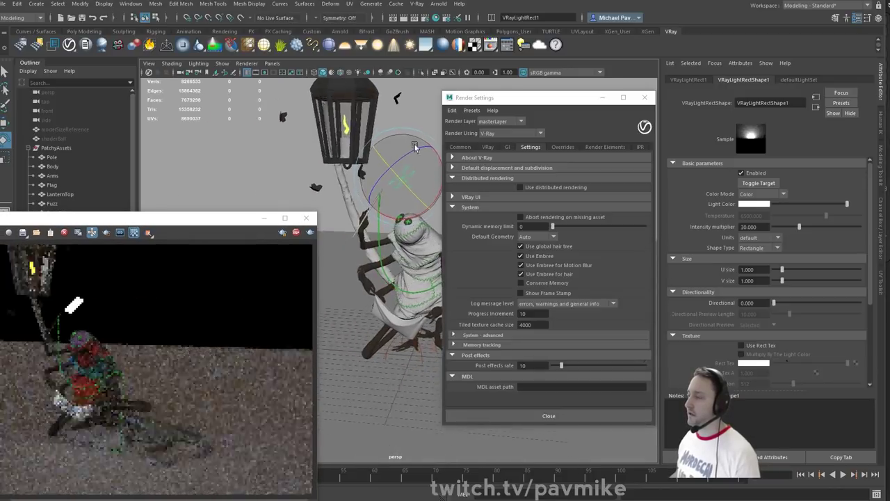
{"action": "scroll", "coordinate": [415, 147], "scroll_direction": "up", "scroll_amount": 1}
{"action": "key", "text": "r"}
{"action": "key", "text": "w"}
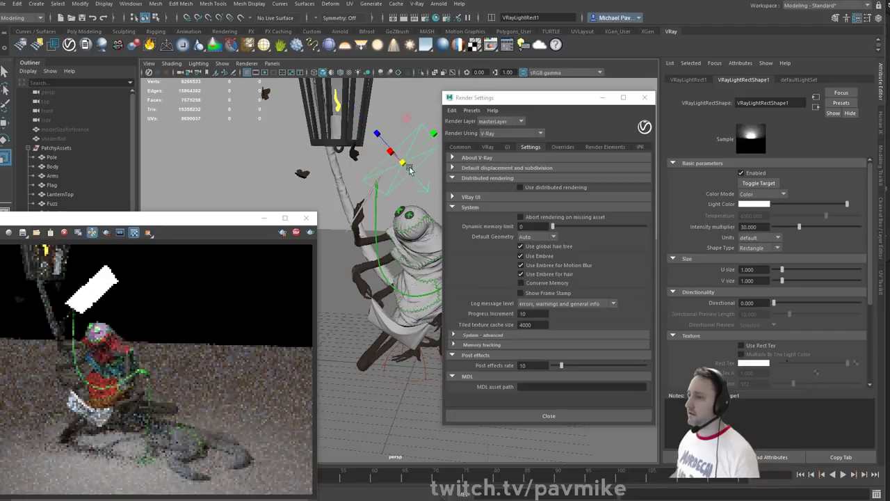
{"action": "mouse_move", "coordinate": [407, 163]}
{"action": "left_mouse_down", "text": "alt"}
{"action": "mouse_move", "coordinate": [422, 160]}
{"action": "mouse_move", "coordinate": [396, 170]}
{"action": "left_mouse_up", "text": "alt"}
{"action": "key", "text": "e"}
{"action": "key", "text": "w"}
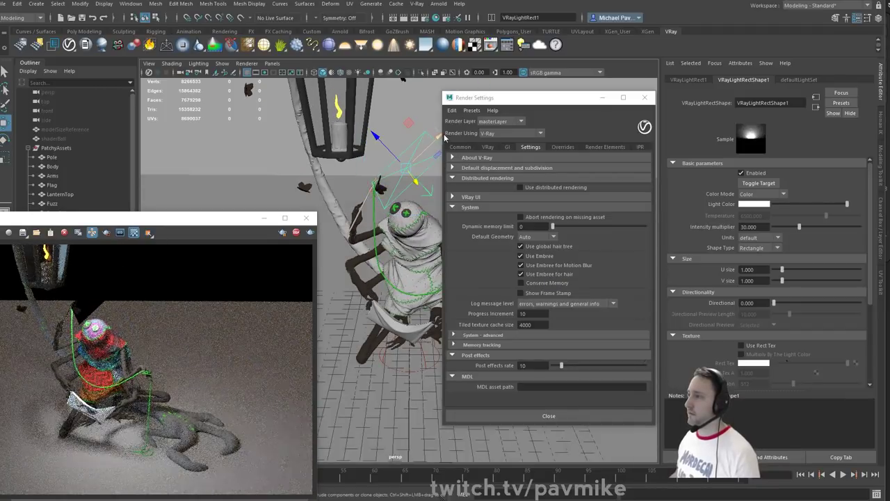
- Clear the Render Settings window from the viewport and shift the rect light in front of the character's head
{"action": "left_click_drag", "start_coordinate": [482, 98], "coordinate": [889, 202]}
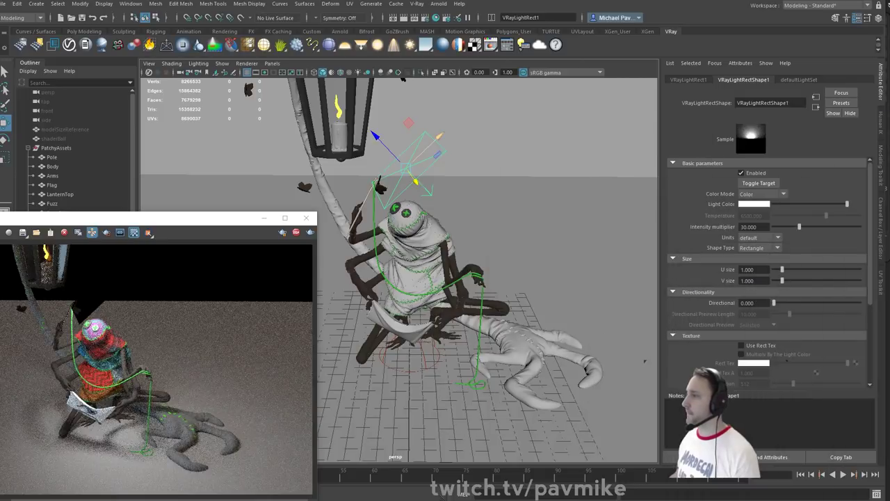
{"action": "left_click_drag", "start_coordinate": [406, 168], "coordinate": [431, 202]}
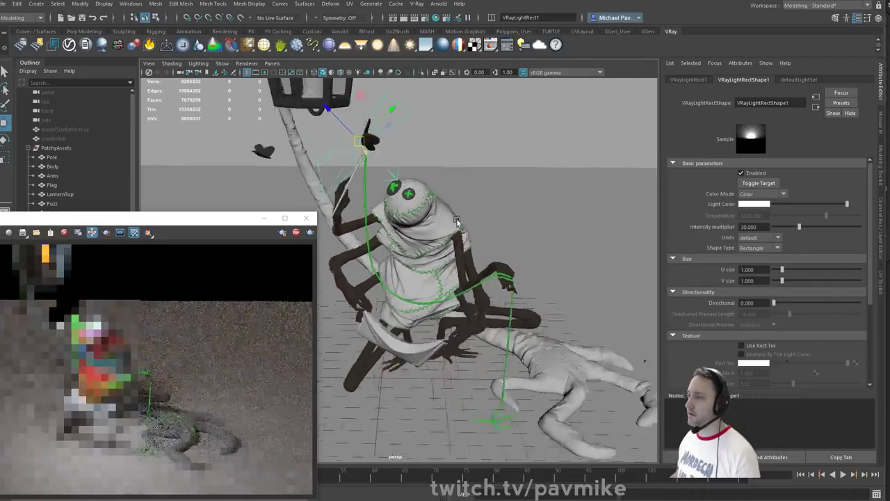
{"action": "right_click_drag", "start_coordinate": [431, 201], "coordinate": [450, 191], "text": "alt"}
{"action": "middle_click_drag", "start_coordinate": [445, 191], "coordinate": [460, 258], "text": "alt"}
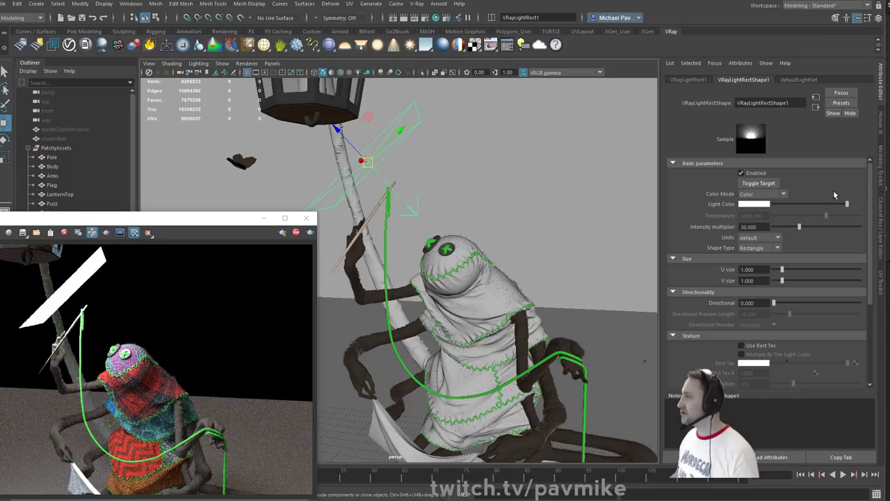
- Enable the rect texture on the V-Ray rect light and connect a File texture node to it
{"action": "mouse_move", "coordinate": [661, 344]}
{"action": "left_mouse_down"}
{"action": "mouse_move", "coordinate": [643, 344]}
{"action": "mouse_move", "coordinate": [661, 344]}
{"action": "left_mouse_up"}
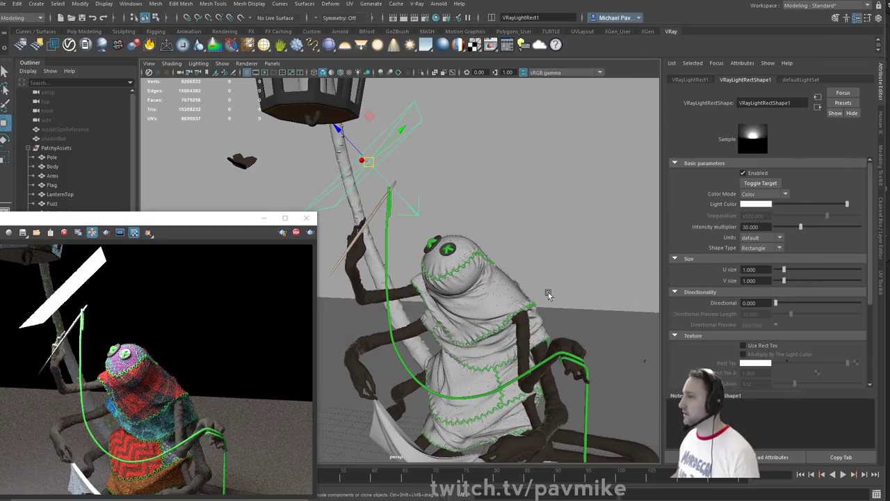
{"action": "left_click", "coordinate": [402, 116]}
{"action": "left_click", "coordinate": [403, 115]}
{"action": "scroll", "coordinate": [711, 273], "scroll_direction": "down", "scroll_amount": 3}
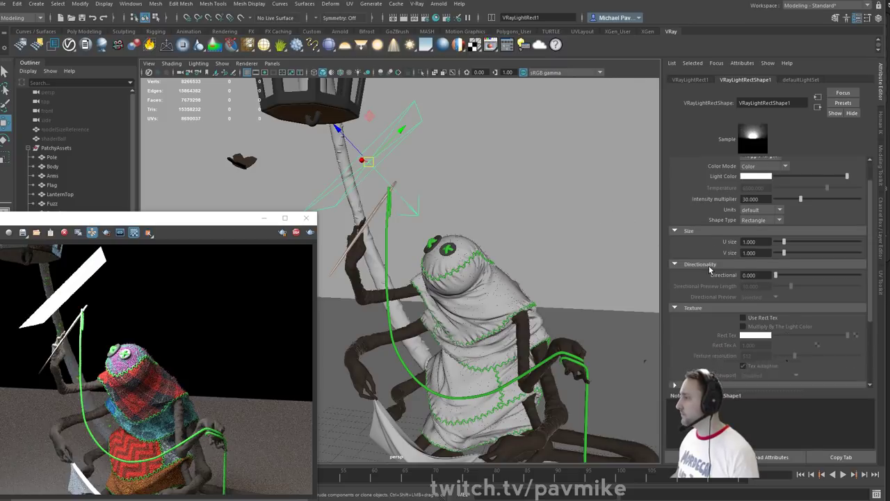
{"action": "left_click", "coordinate": [742, 235]}
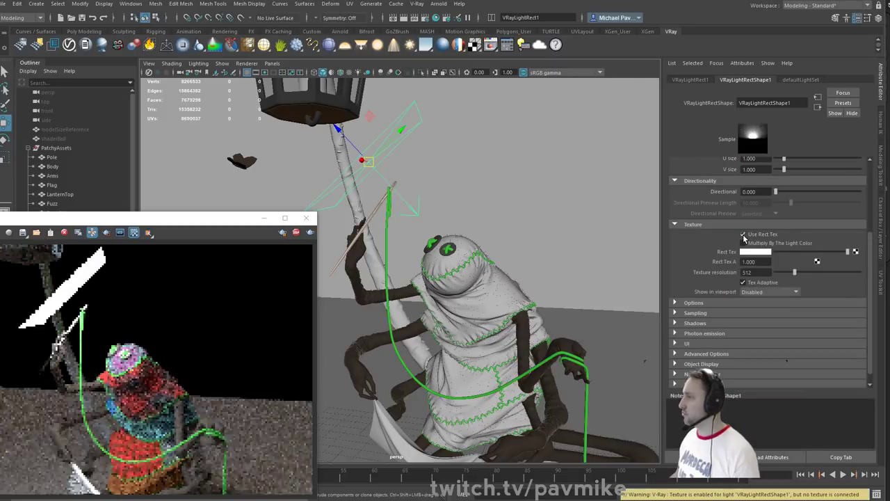
{"action": "left_click", "coordinate": [856, 252]}
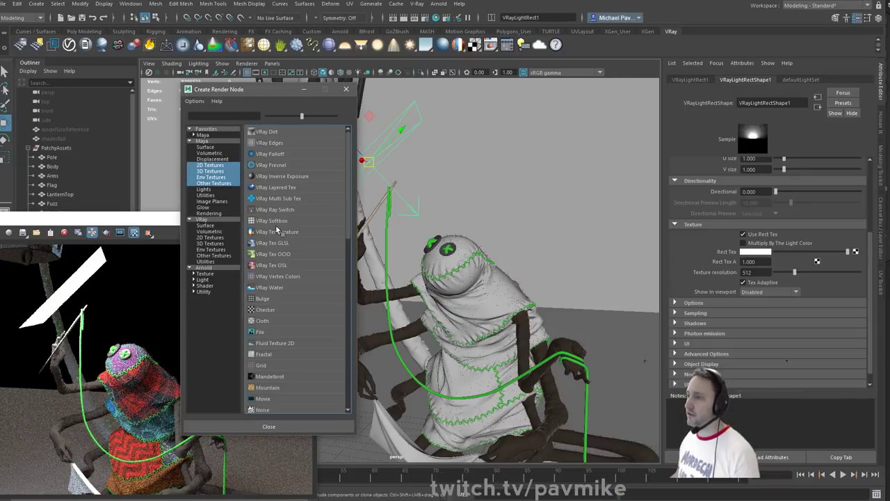
{"action": "left_click", "coordinate": [260, 332]}
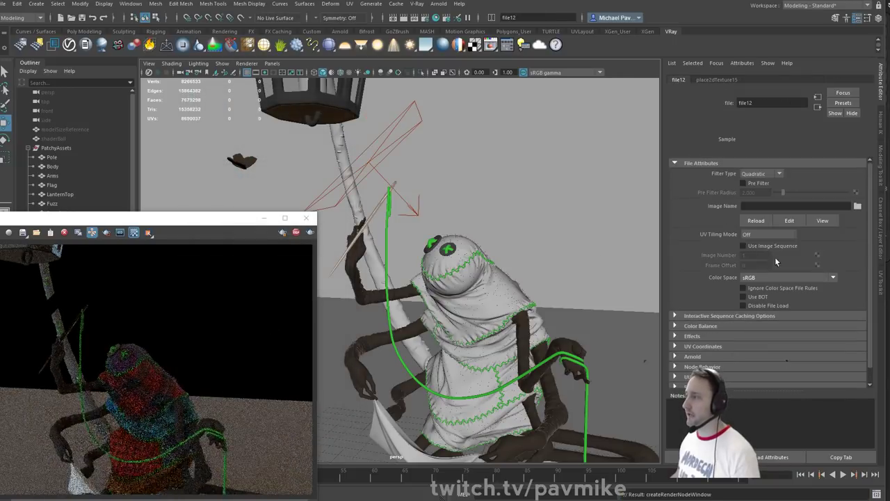
- Load Single_Lights_2K_01.hdr from the reference library's LightMaps - HDR\Single_Lights_2K folder as the file texture's image
{"action": "left_click", "coordinate": [858, 206]}
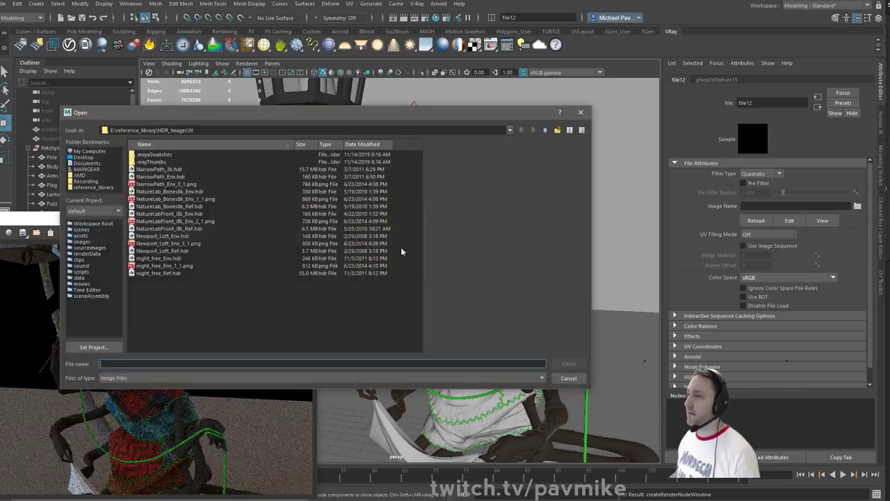
{"action": "left_click", "coordinate": [546, 131]}
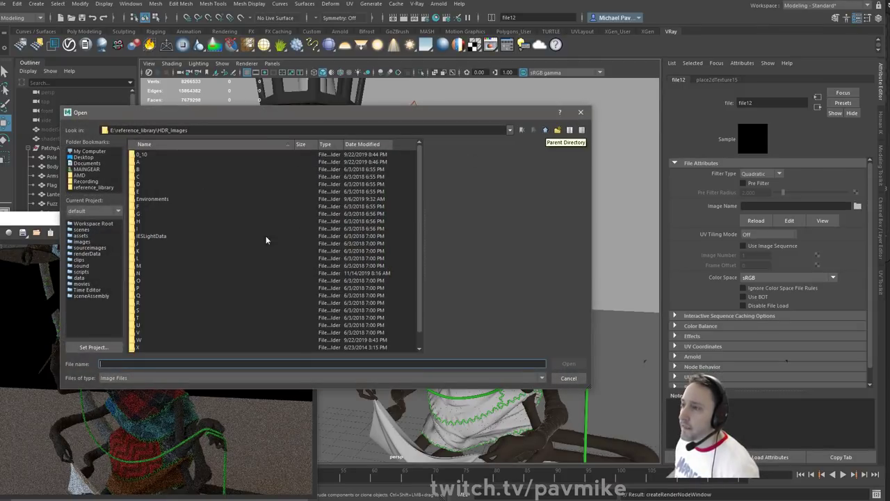
{"action": "scroll", "coordinate": [202, 264], "scroll_direction": "down", "scroll_amount": 1}
{"action": "left_click", "coordinate": [545, 130]}
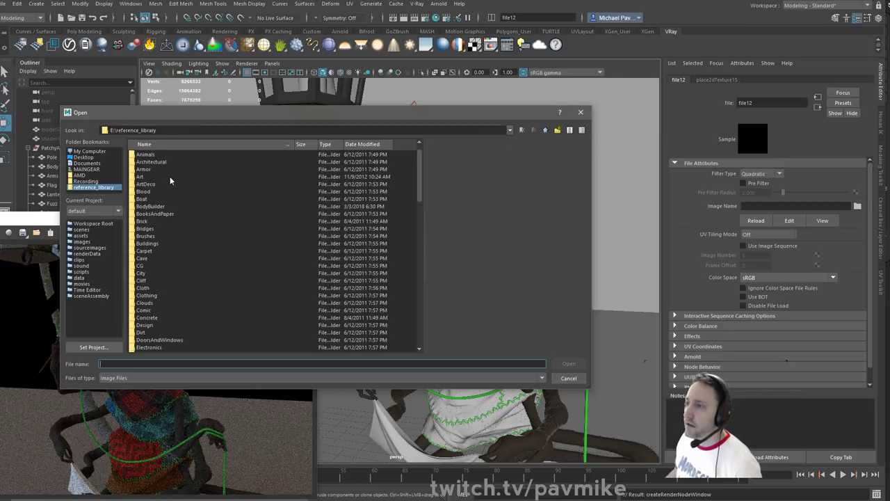
{"action": "scroll", "coordinate": [178, 233], "scroll_direction": "down", "scroll_amount": 9}
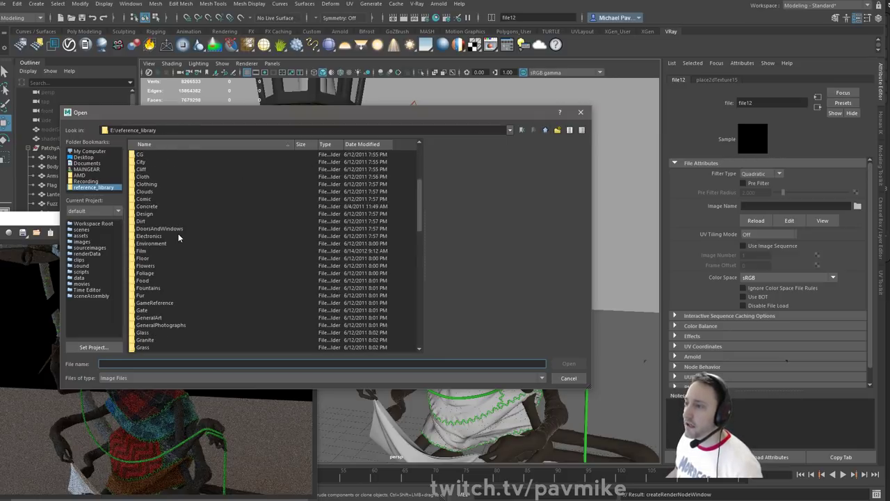
{"action": "scroll", "coordinate": [167, 296], "scroll_direction": "down", "scroll_amount": 2}
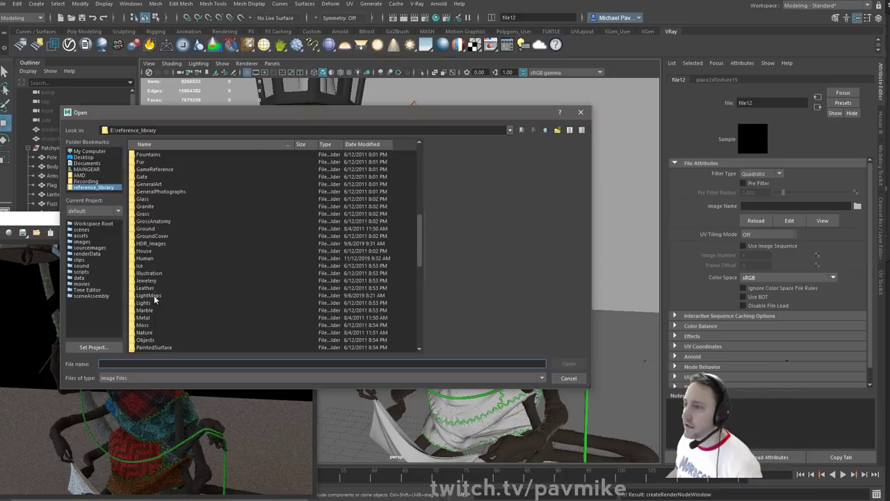
{"action": "double_click", "coordinate": [155, 295]}
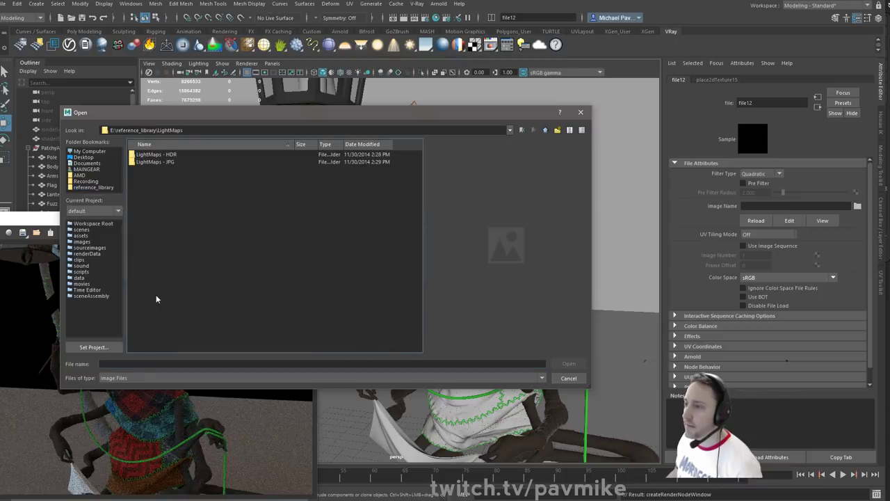
{"action": "double_click", "coordinate": [160, 155]}
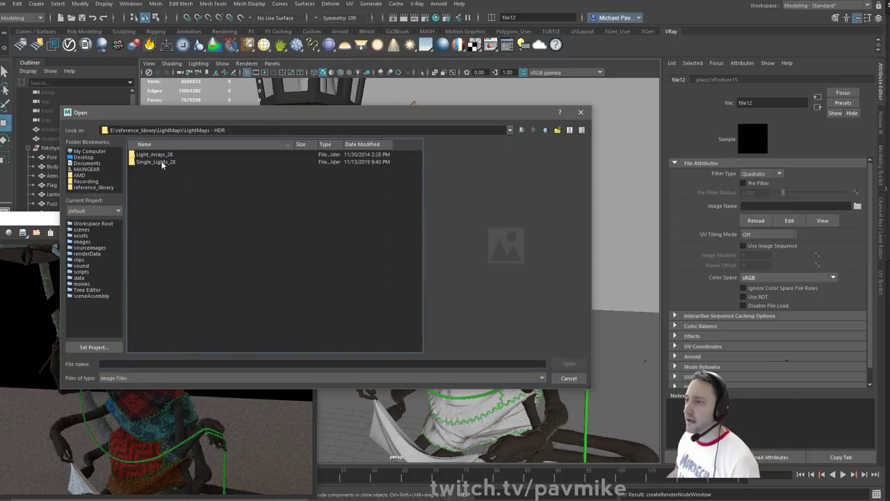
{"action": "double_click", "coordinate": [160, 162]}
{"action": "double_click", "coordinate": [179, 169]}
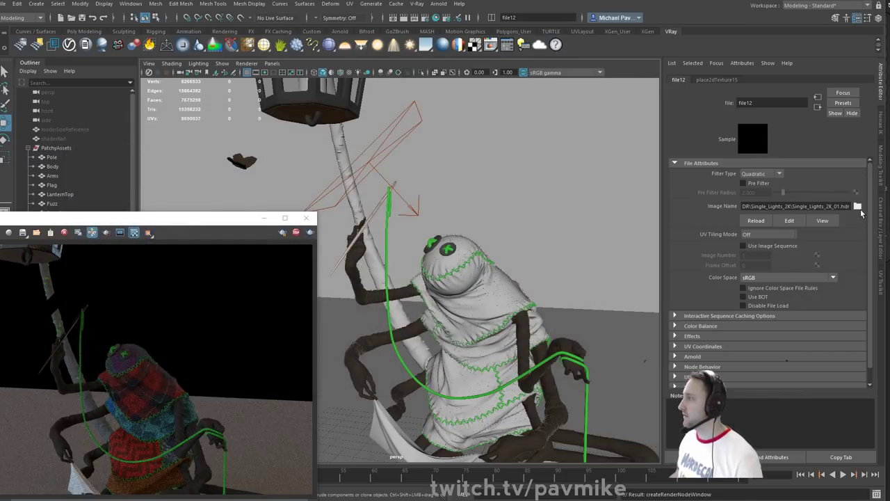
- Preview the Single_Lights_2K HDR maps 00 to 04 in the image browser, keeping the current texture
{"action": "left_click", "coordinate": [858, 206]}
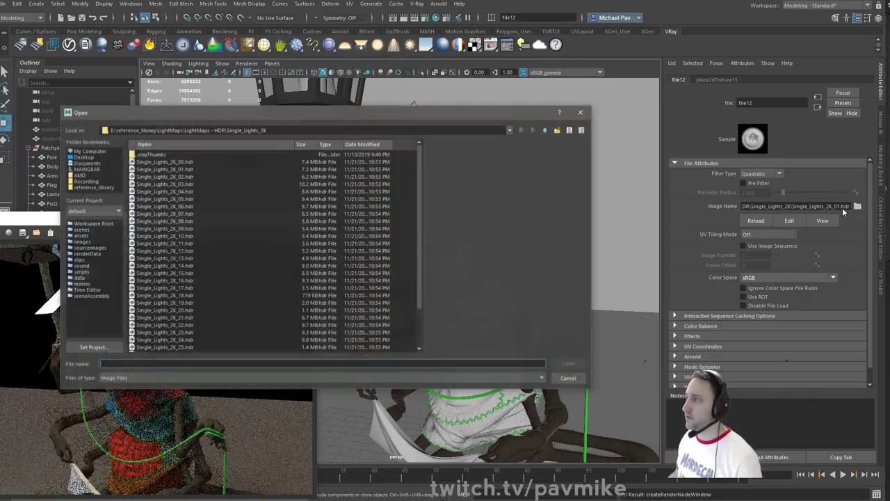
{"action": "left_click", "coordinate": [170, 170]}
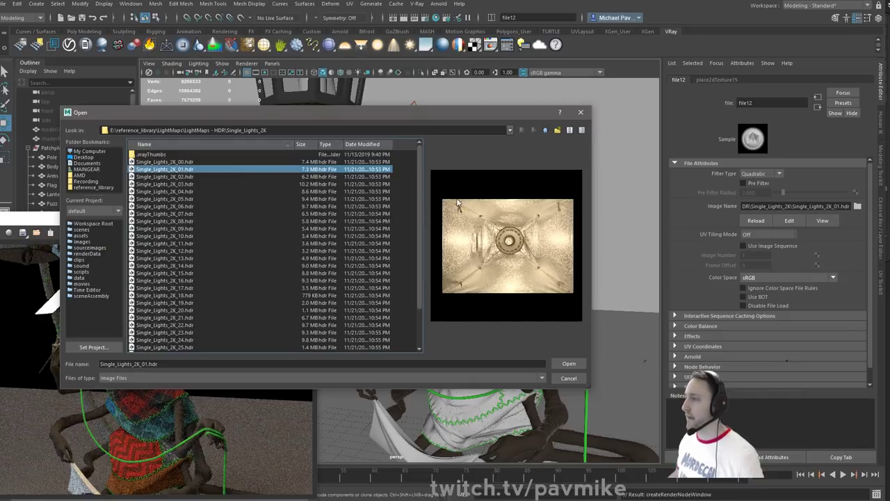
{"action": "left_click", "coordinate": [188, 162]}
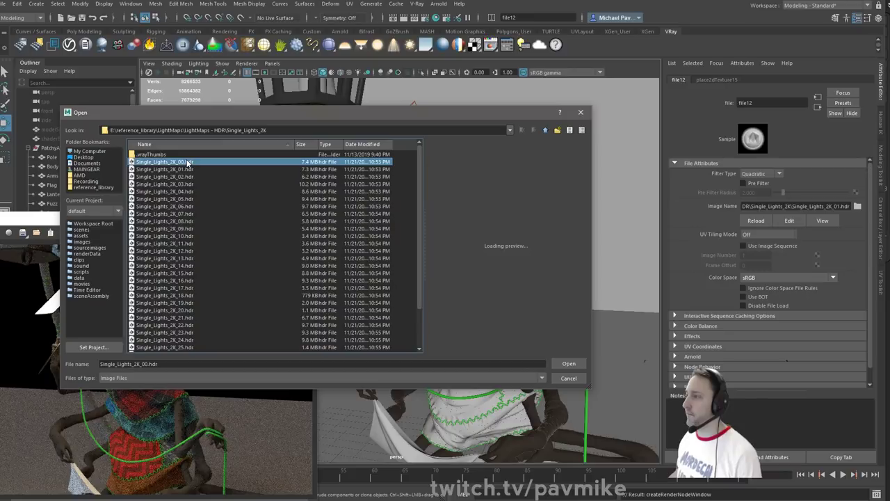
{"action": "left_click", "coordinate": [179, 185]}
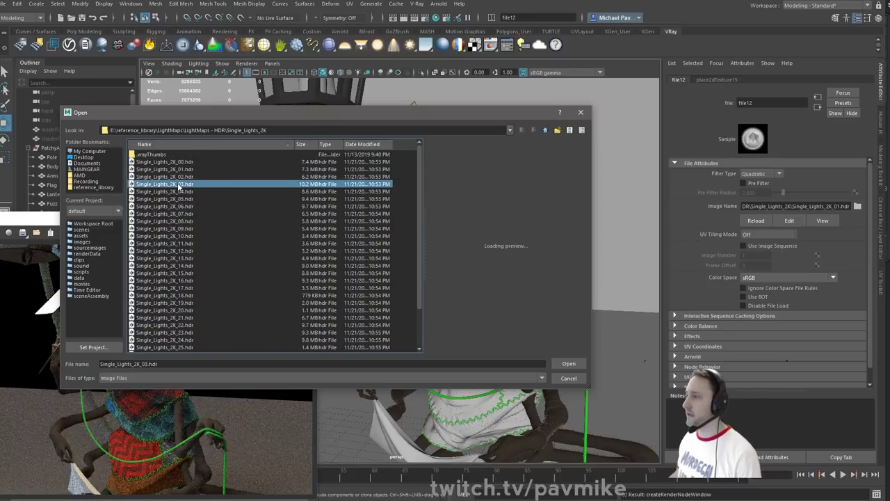
{"action": "key", "text": "Up"}
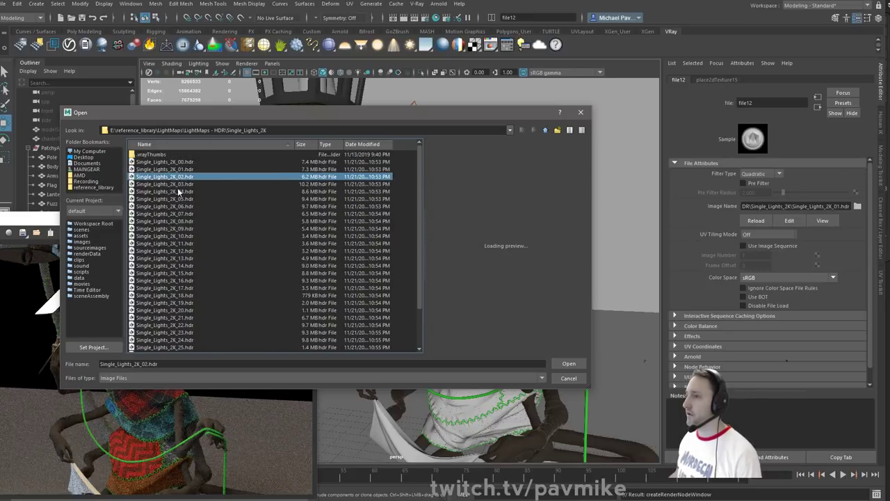
{"action": "left_click", "coordinate": [177, 192]}
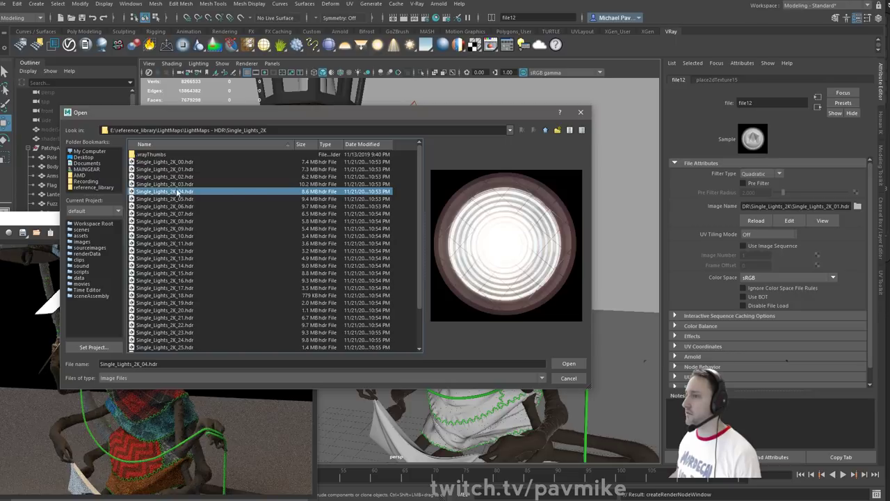
{"action": "left_click", "coordinate": [178, 186]}
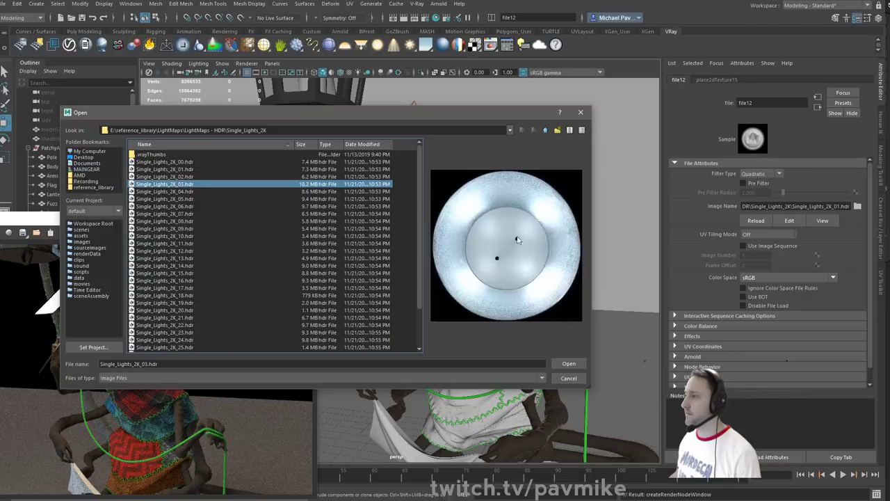
{"action": "left_click", "coordinate": [182, 192]}
{"action": "left_click", "coordinate": [186, 176]}
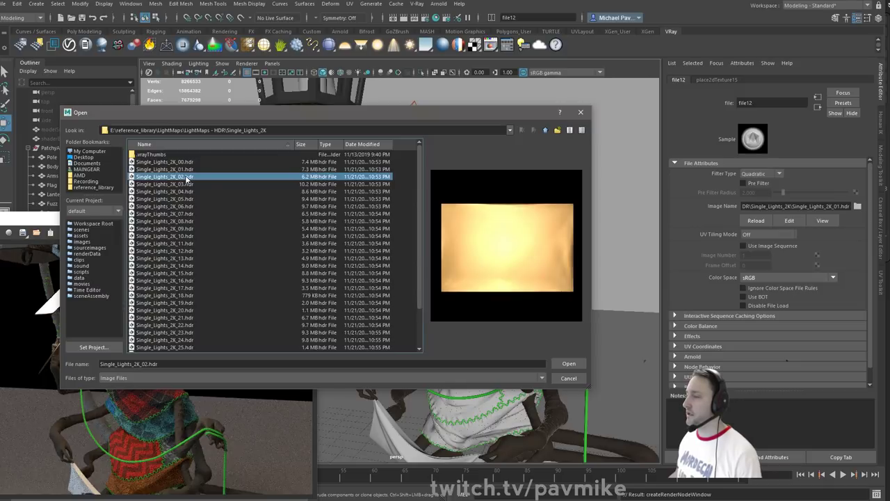
{"action": "left_click", "coordinate": [567, 379]}
- Lower the rect light's intensity multiplier to 3 and further to 1, inspecting the texture on the light in the render
{"action": "left_click_drag", "start_coordinate": [564, 255], "coordinate": [454, 226], "text": "alt"}
{"action": "right_click_drag", "start_coordinate": [454, 226], "coordinate": [492, 231], "text": "alt"}
{"action": "middle_click_drag", "start_coordinate": [492, 231], "coordinate": [532, 280], "text": "alt"}
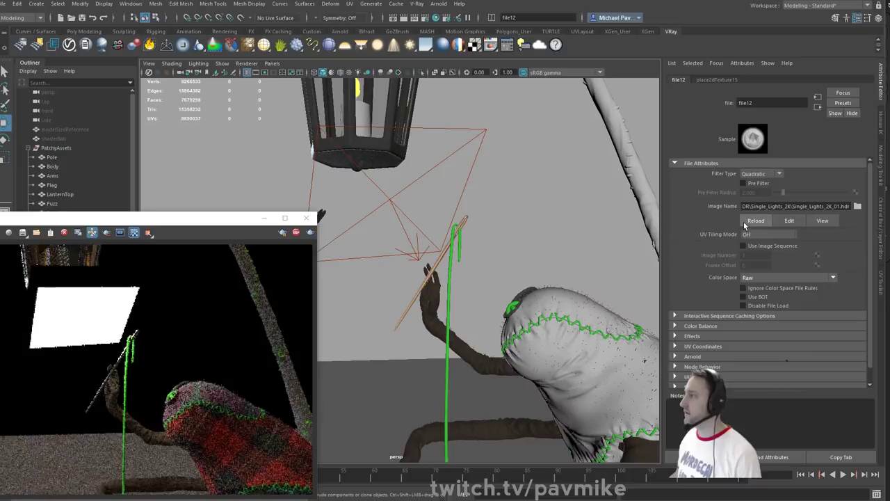
{"action": "left_click", "coordinate": [474, 131]}
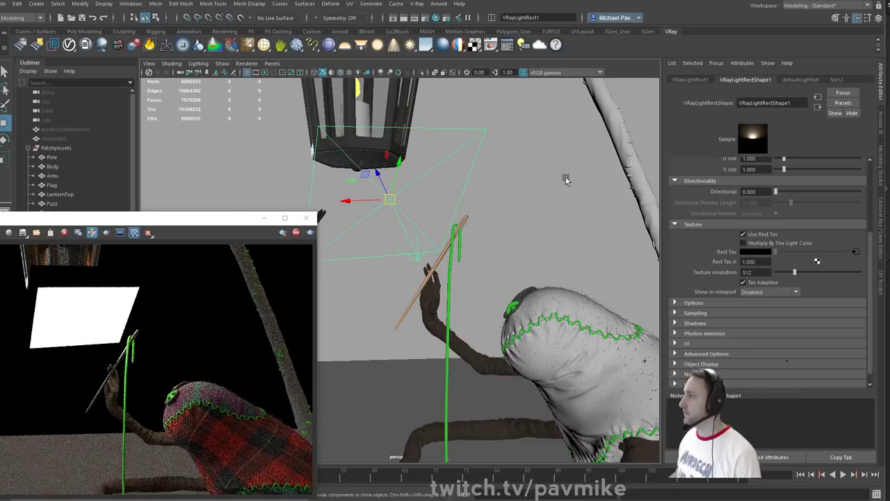
{"action": "scroll", "coordinate": [761, 177], "scroll_direction": "up", "scroll_amount": 3}
{"action": "left_click_drag", "start_coordinate": [761, 228], "coordinate": [703, 228]}
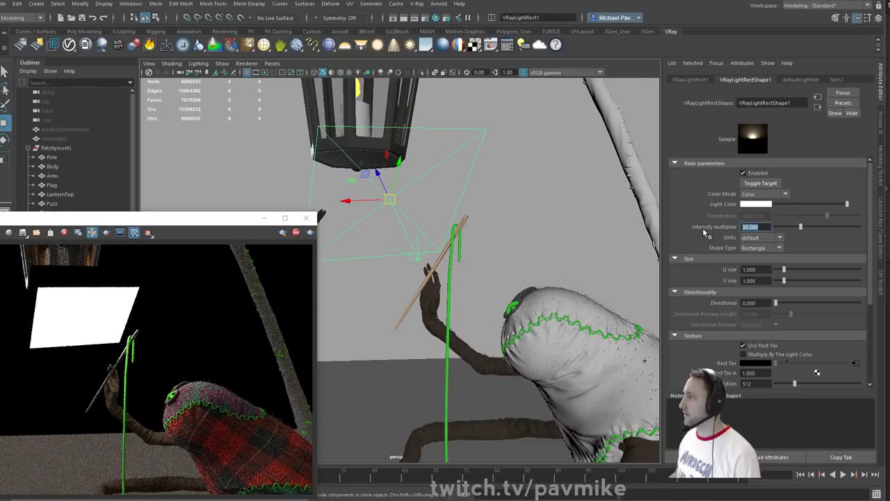
{"action": "type", "text": "3"}
{"action": "key", "text": "Return"}
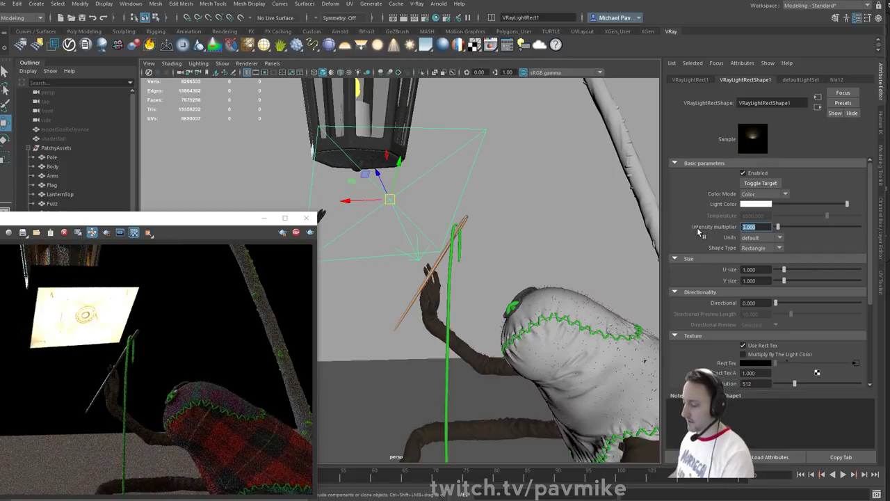
{"action": "type", "text": "1"}
{"action": "key", "text": "Return"}
{"action": "left_click_drag", "start_coordinate": [418, 273], "coordinate": [302, 283], "text": "alt"}
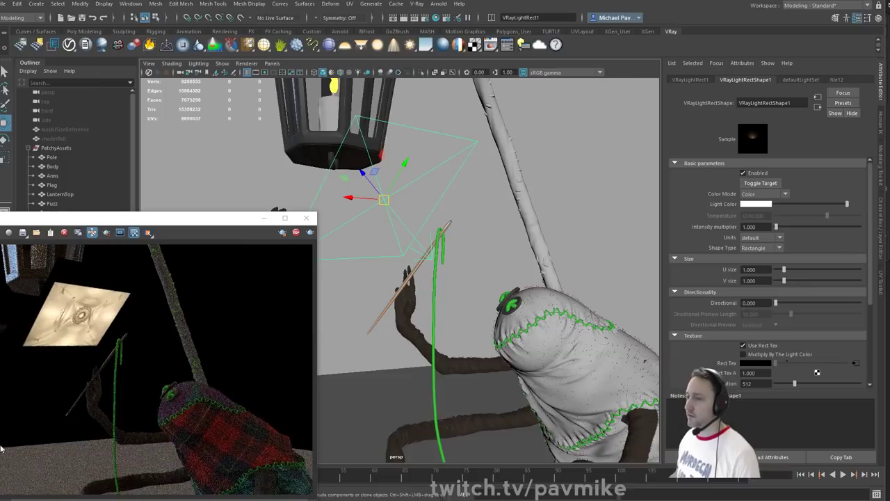
{"action": "left_click_drag", "start_coordinate": [336, 323], "coordinate": [389, 327], "text": "alt"}
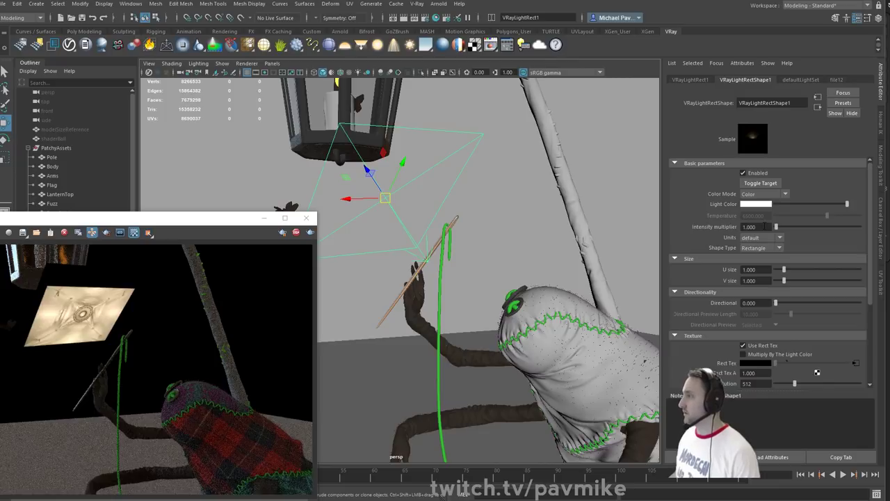
- Set the rect light's intensity multiplier to 20 and view the character's lighting from the front
{"action": "left_click", "coordinate": [764, 227]}
{"action": "type", "text": "20"}
{"action": "key", "text": "Return"}
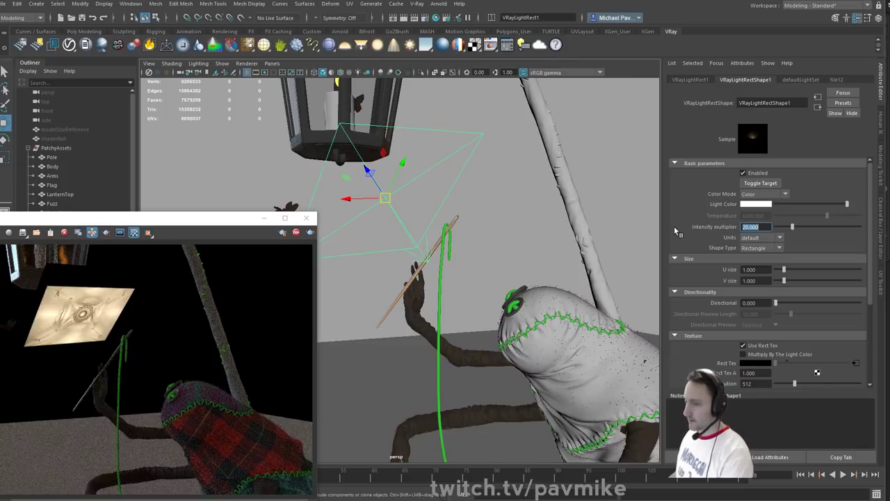
{"action": "left_click_drag", "start_coordinate": [352, 243], "coordinate": [521, 210], "text": "alt"}
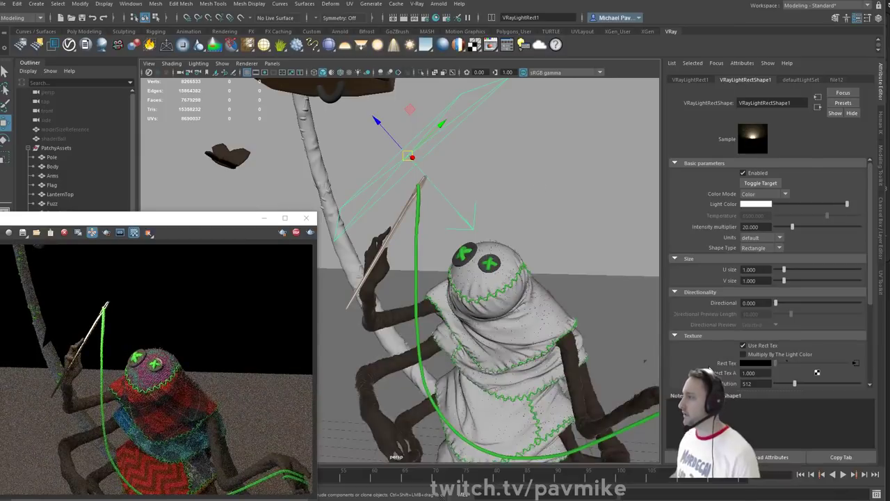
- Make the rect light invisible in the render and view the character beneath the lantern
{"action": "scroll", "coordinate": [675, 327], "scroll_direction": "down", "scroll_amount": 4}
{"action": "left_click", "coordinate": [674, 302]}
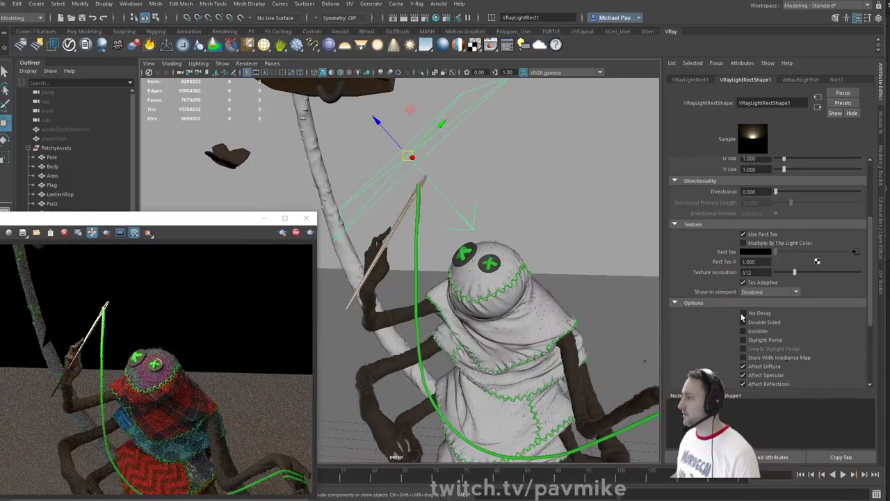
{"action": "scroll", "coordinate": [719, 360], "scroll_direction": "down", "scroll_amount": 3}
{"action": "scroll", "coordinate": [724, 285], "scroll_direction": "up", "scroll_amount": 1}
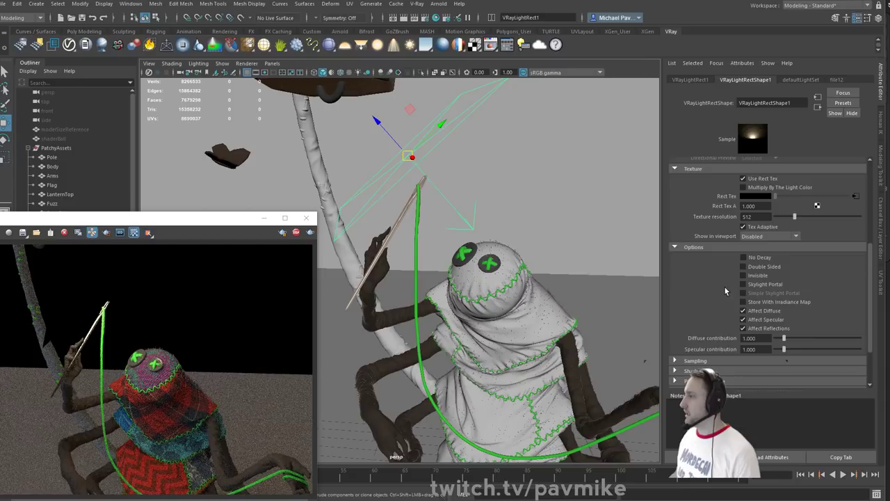
{"action": "left_click", "coordinate": [743, 276]}
{"action": "mouse_move", "coordinate": [527, 200]}
{"action": "left_mouse_down", "text": "alt"}
{"action": "mouse_move", "coordinate": [440, 195]}
{"action": "mouse_move", "coordinate": [533, 200]}
{"action": "left_mouse_up", "text": "alt"}
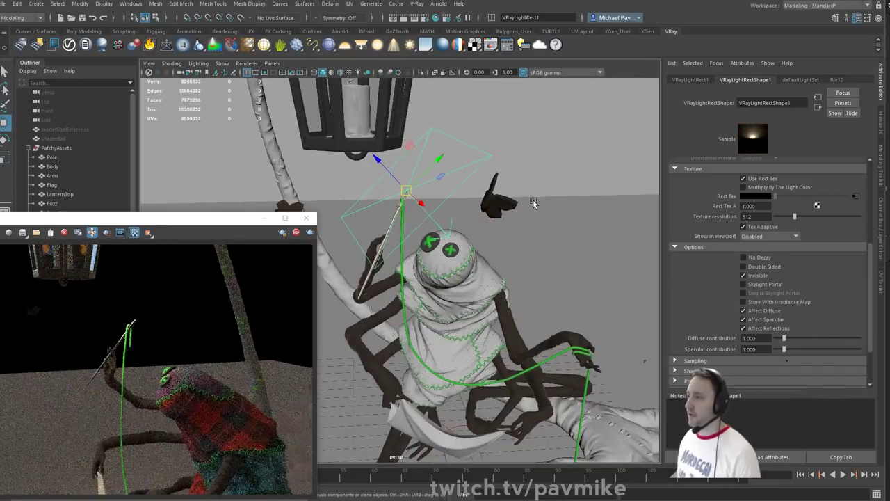
- Reselect the rect light and set its intensity multiplier to 35
{"action": "left_click", "coordinate": [486, 150]}
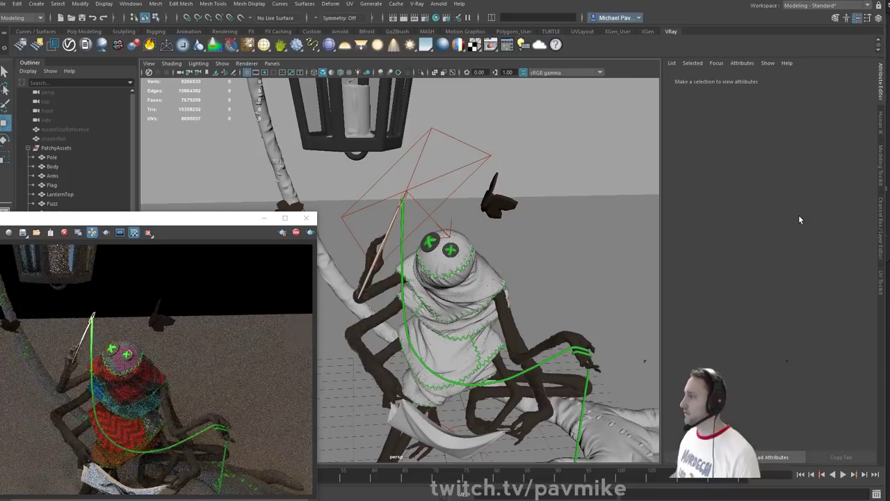
{"action": "left_click", "coordinate": [486, 158]}
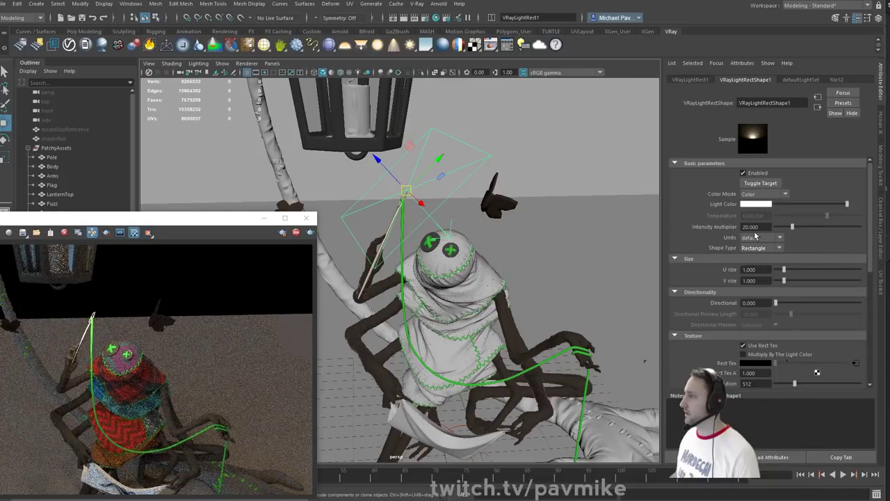
{"action": "left_click_drag", "start_coordinate": [761, 227], "coordinate": [649, 234]}
{"action": "type", "text": "35"}
{"action": "key", "text": "Return"}
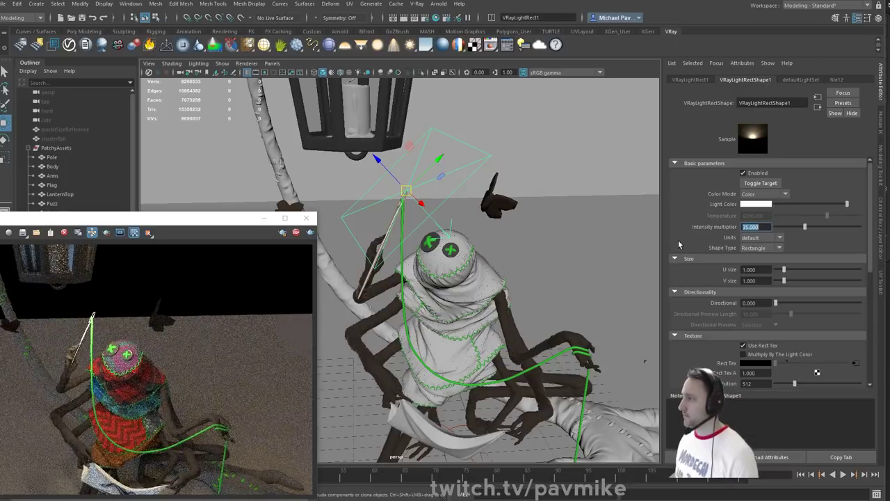
- Set the rect light's directional value to 0.672 and its intensity multiplier to 12.778, viewing the result around the character
{"action": "left_click_drag", "start_coordinate": [506, 230], "coordinate": [487, 218], "text": "alt"}
{"action": "key", "text": "e"}
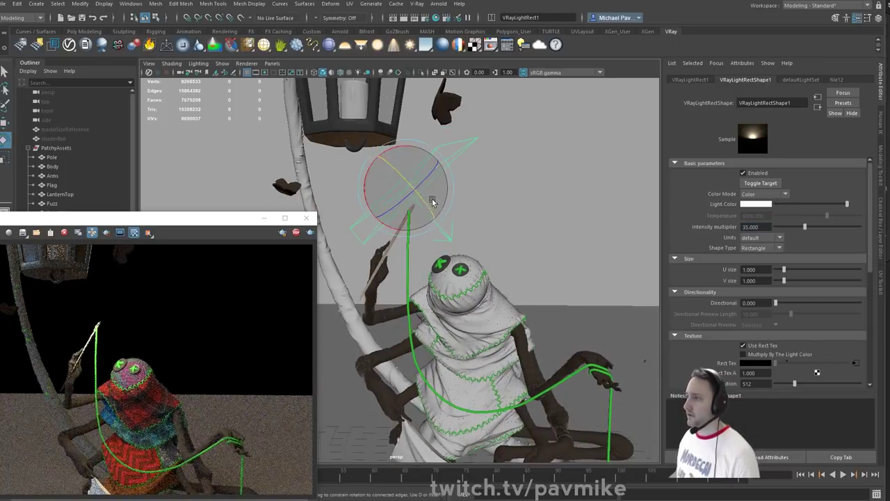
{"action": "key", "text": "r"}
{"action": "left_click_drag", "start_coordinate": [414, 196], "coordinate": [541, 242]}
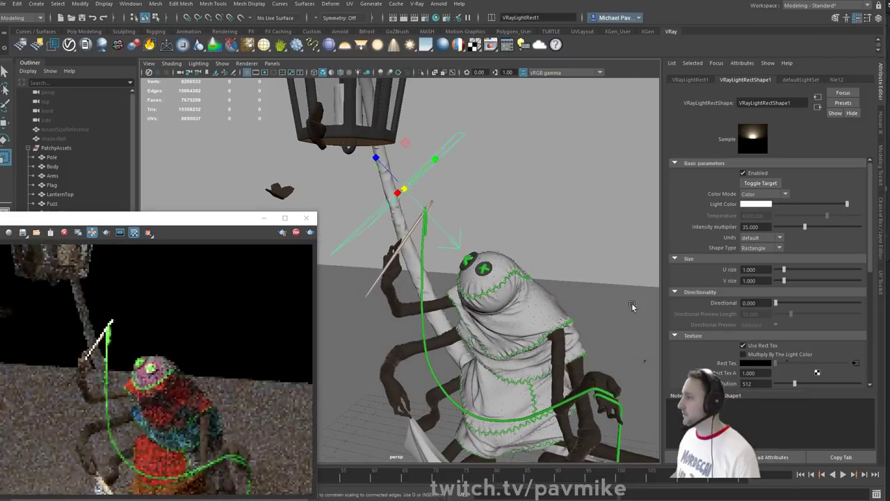
{"action": "left_click_drag", "start_coordinate": [777, 306], "coordinate": [832, 311]}
{"action": "scroll", "coordinate": [455, 217], "scroll_direction": "down", "scroll_amount": 4}
{"action": "mouse_move", "coordinate": [455, 217]}
{"action": "left_mouse_down", "text": "alt"}
{"action": "mouse_move", "coordinate": [427, 218]}
{"action": "mouse_move", "coordinate": [414, 232]}
{"action": "mouse_move", "coordinate": [460, 229]}
{"action": "left_mouse_up", "text": "alt"}
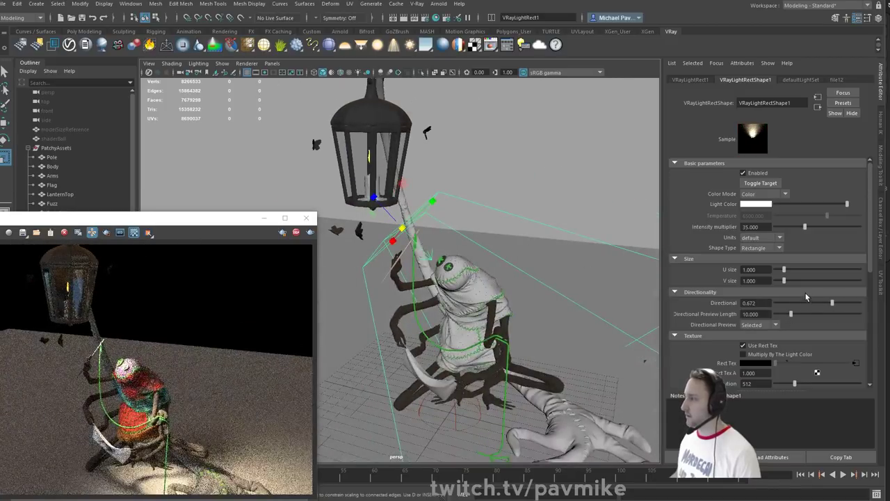
{"action": "left_click_drag", "start_coordinate": [806, 230], "coordinate": [786, 232]}
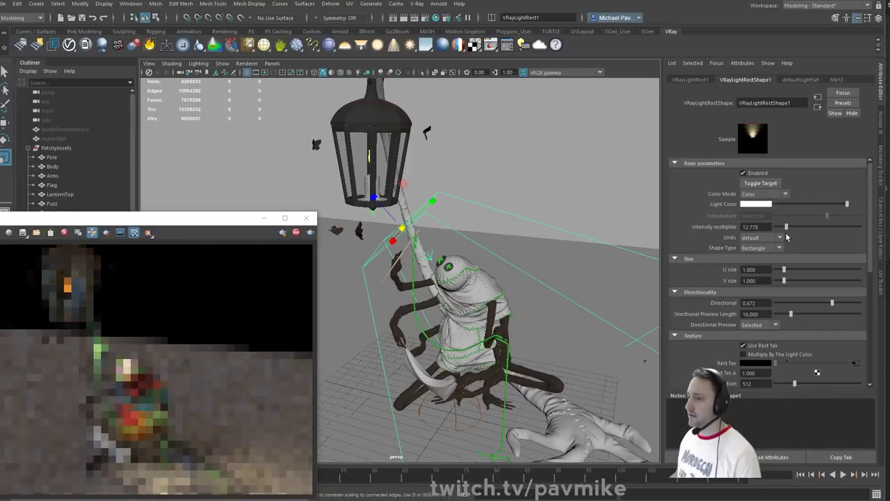
{"action": "left_click_drag", "start_coordinate": [417, 213], "coordinate": [490, 275], "text": "alt"}
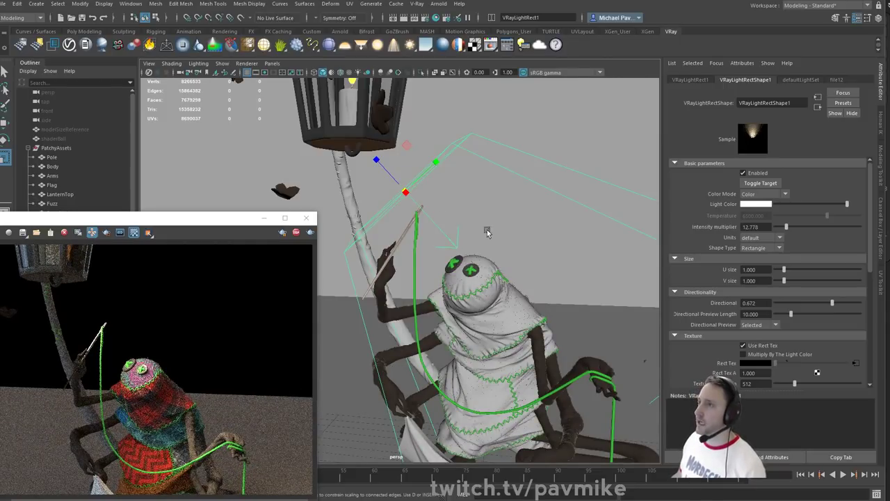
- Create a polygon sphere and raise it to just above the character's head beneath the rect light
{"action": "left_click", "coordinate": [37, 4]}
{"action": "mouse_move", "coordinate": [64, 37]}
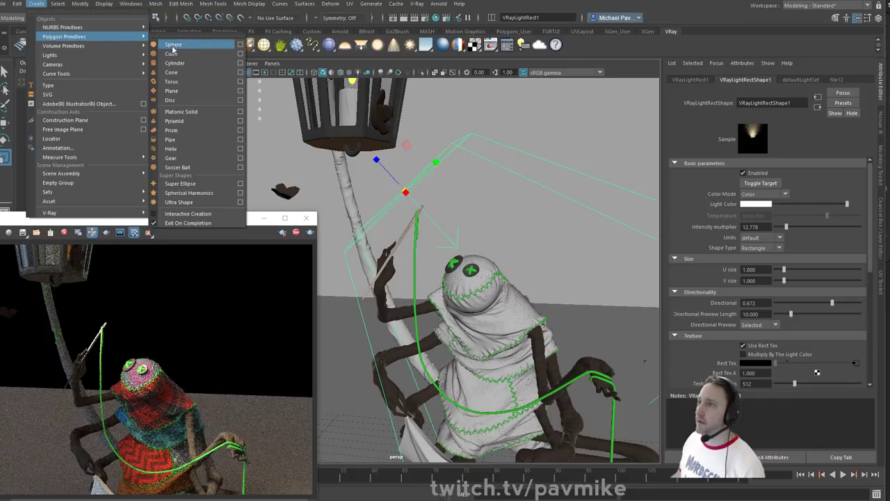
{"action": "left_click", "coordinate": [174, 43]}
{"action": "scroll", "coordinate": [445, 215], "scroll_direction": "down", "scroll_amount": 6}
{"action": "left_click_drag", "start_coordinate": [481, 221], "coordinate": [438, 263], "text": "alt"}
{"action": "key", "text": "w"}
{"action": "left_click_drag", "start_coordinate": [432, 310], "coordinate": [435, 230]}
{"action": "right_click_drag", "start_coordinate": [459, 250], "coordinate": [591, 327], "text": "alt"}
{"action": "left_click_drag", "start_coordinate": [512, 270], "coordinate": [429, 227], "text": "alt"}
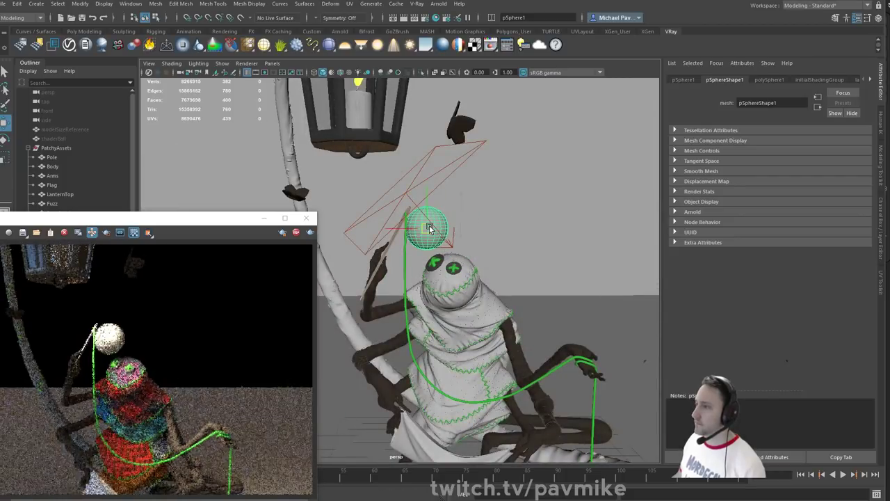
- Frame the sphere and the character's head closely and pause the interactive render
{"action": "right_click_drag", "start_coordinate": [455, 254], "coordinate": [517, 232], "text": "alt"}
{"action": "left_click_drag", "start_coordinate": [517, 231], "coordinate": [506, 268], "text": "alt"}
{"action": "right_click_drag", "start_coordinate": [506, 268], "coordinate": [545, 274], "text": "alt"}
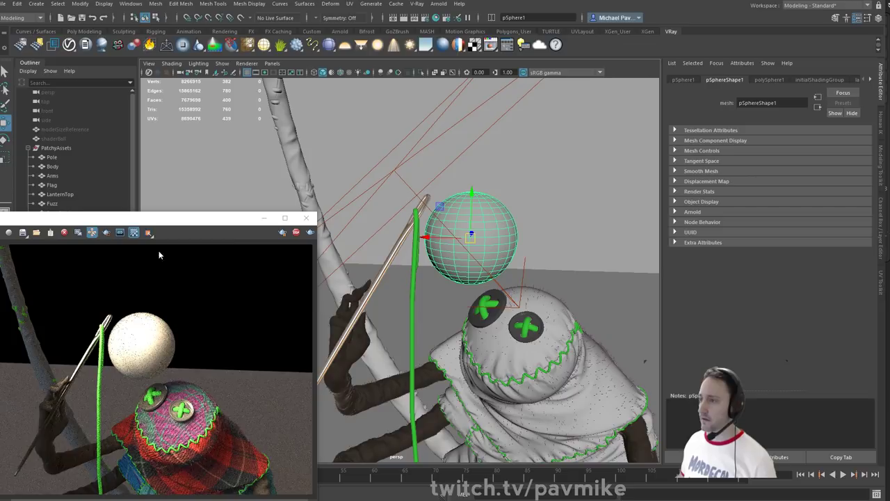
{"action": "left_click", "coordinate": [281, 234]}
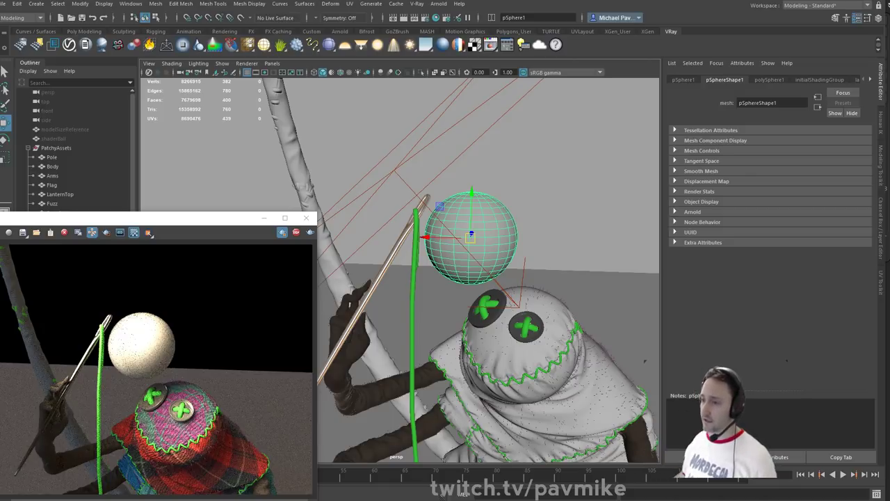
{"action": "left_click_drag", "start_coordinate": [170, 220], "coordinate": [126, 212]}
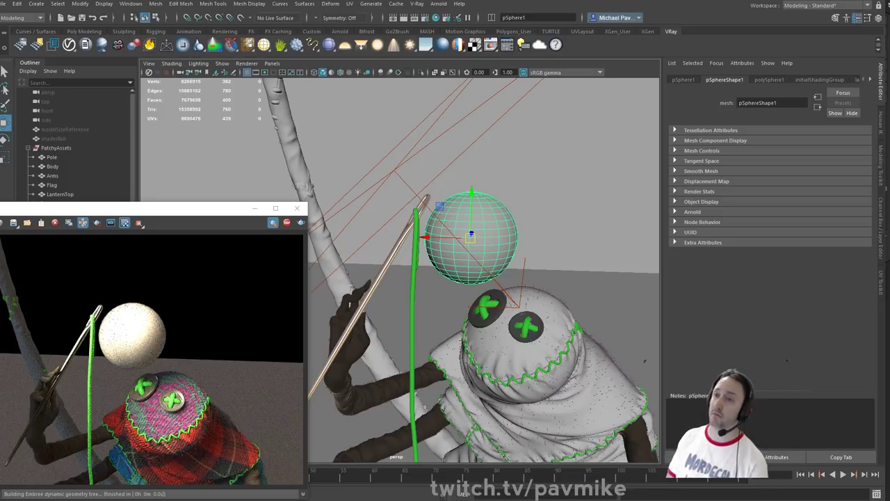
{"action": "left_click_drag", "start_coordinate": [343, 143], "coordinate": [392, 121], "text": "alt"}
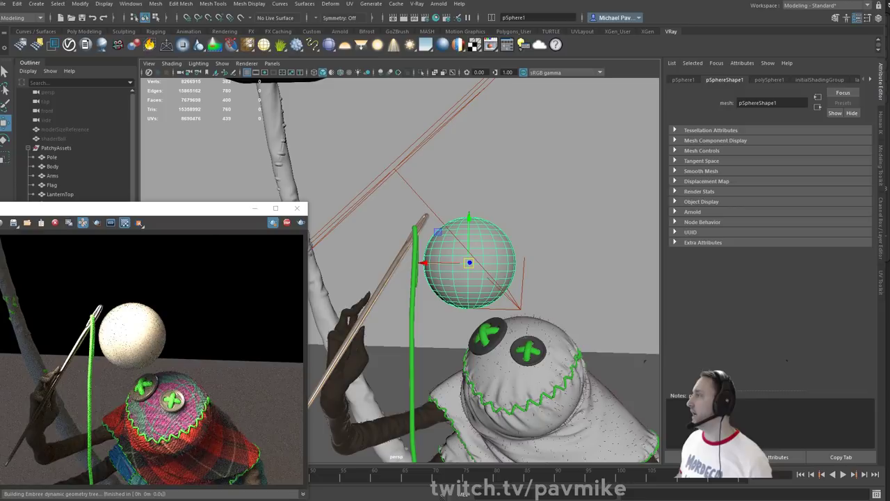
- Open the render settings and look through the available renderers, keeping V-Ray
{"action": "left_click", "coordinate": [425, 18]}
{"action": "left_click", "coordinate": [453, 134]}
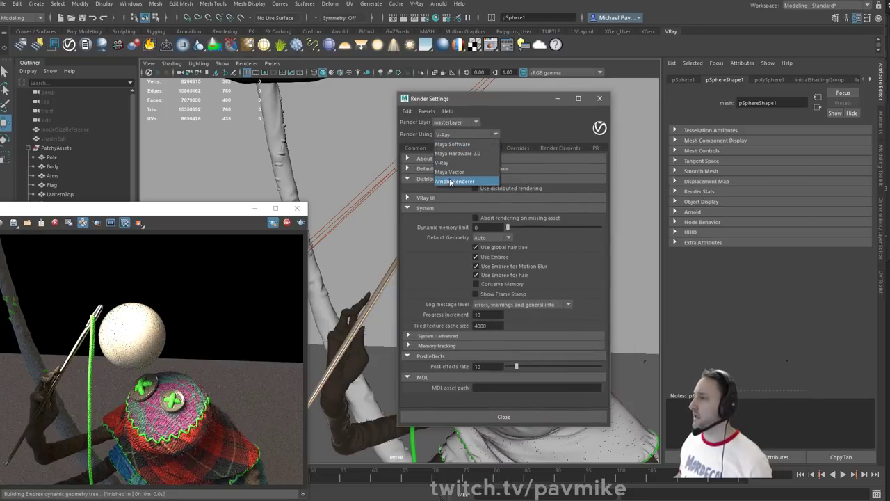
{"action": "left_click", "coordinate": [466, 102]}
{"action": "left_click_drag", "start_coordinate": [456, 100], "coordinate": [889, 90]}
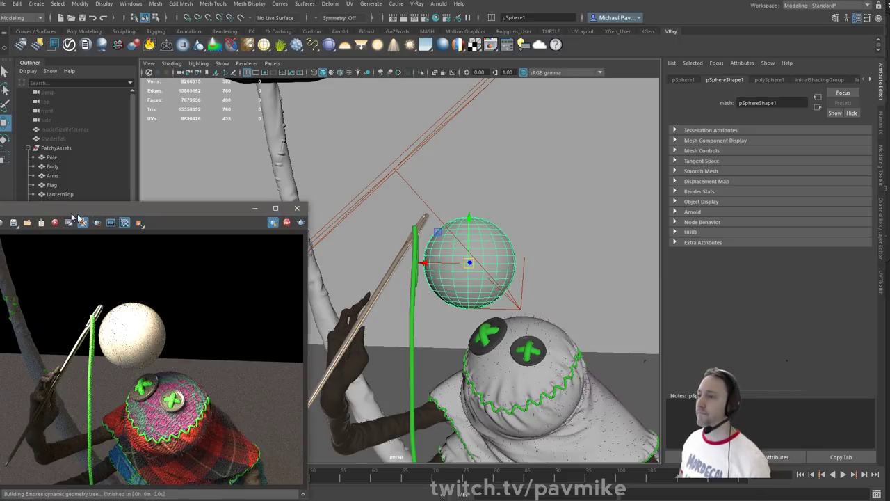
- Resume the interactive render and bring the sphere closer in view
{"action": "left_click_drag", "start_coordinate": [68, 218], "coordinate": [87, 207]}
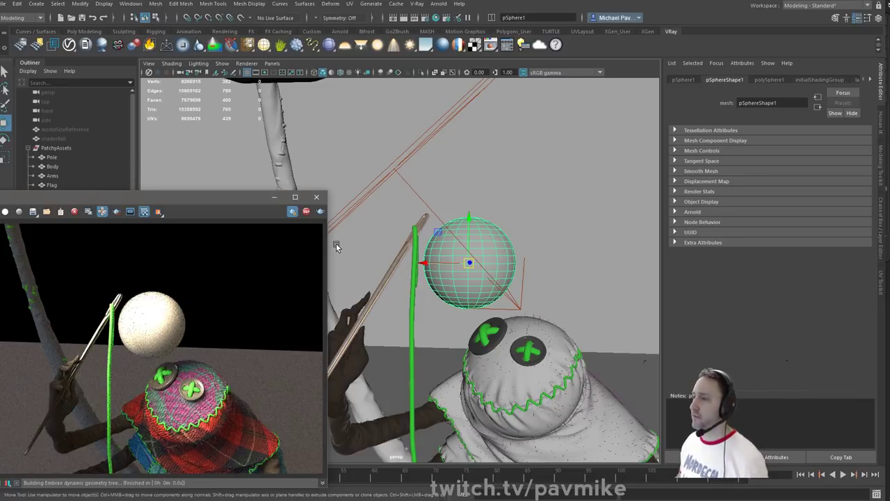
{"action": "left_click", "coordinate": [292, 212]}
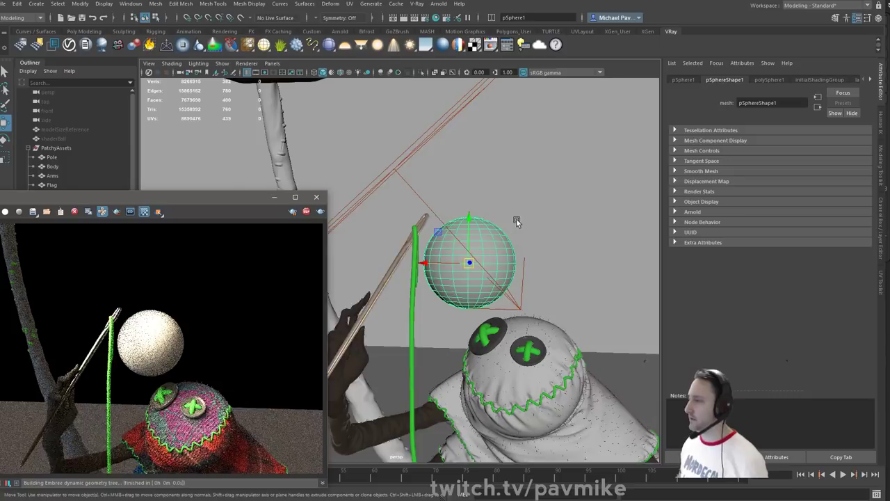
{"action": "left_click_drag", "start_coordinate": [516, 221], "coordinate": [528, 250], "text": "alt"}
{"action": "left_click_drag", "start_coordinate": [481, 179], "coordinate": [522, 206], "text": "alt"}
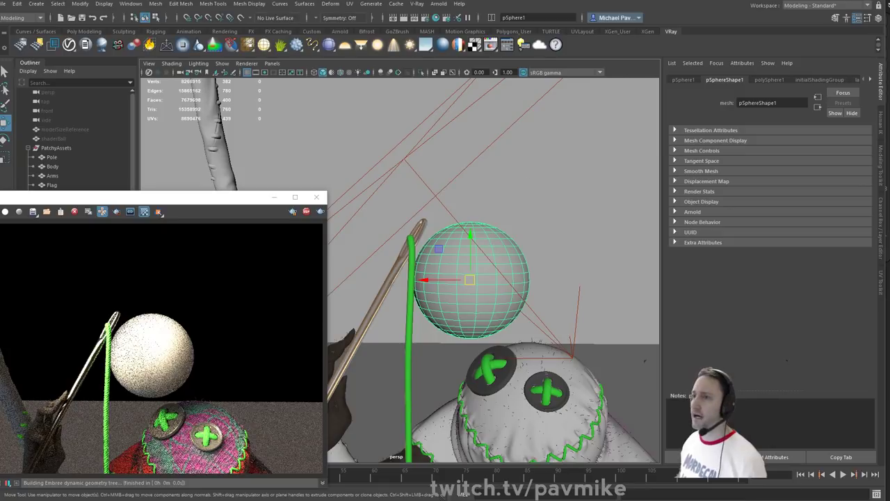
- Create a VRay Mtl in the Hypershade, assign it to the sphere and display the material's attributes
{"action": "left_click_drag", "start_coordinate": [889, 105], "coordinate": [233, 48]}
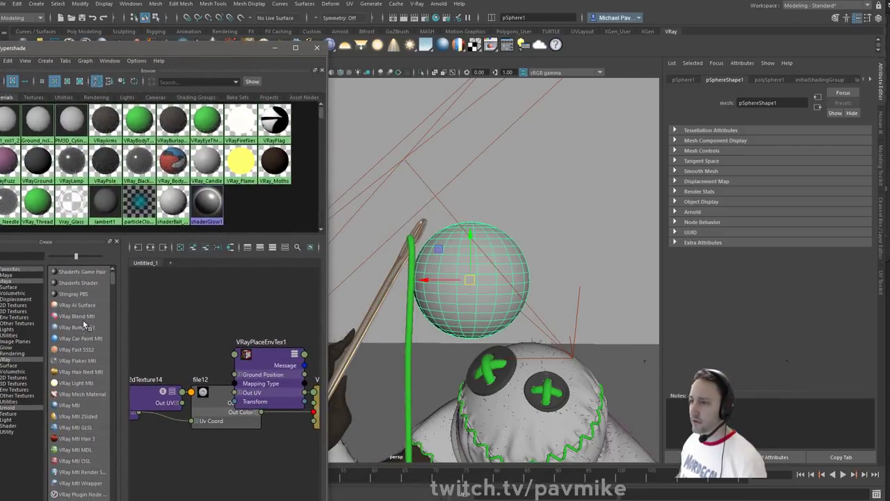
{"action": "left_click", "coordinate": [70, 405]}
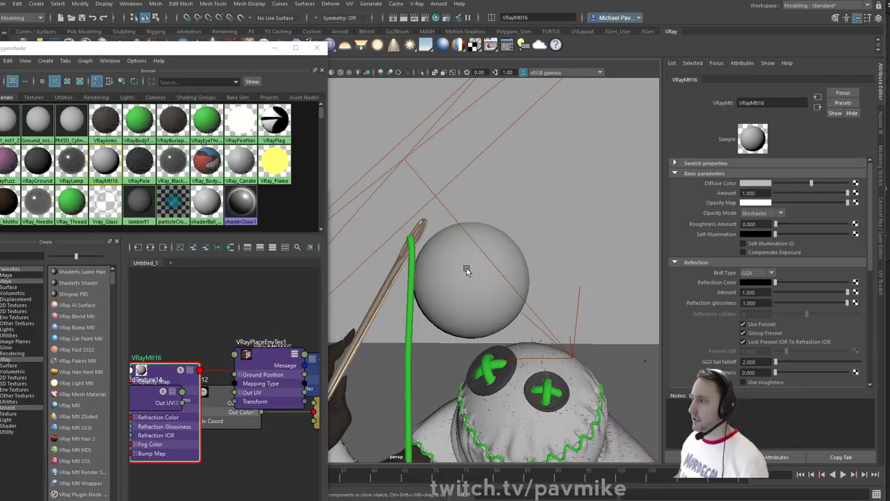
{"action": "key", "text": "ctrl+z"}
{"action": "right_click_drag", "start_coordinate": [101, 161], "coordinate": [101, 136]}
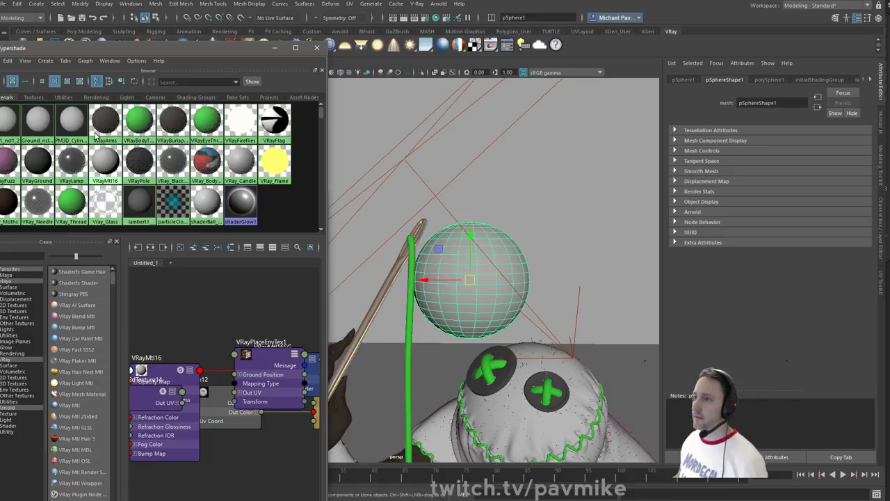
{"action": "left_click", "coordinate": [103, 161]}
{"action": "left_click_drag", "start_coordinate": [115, 49], "coordinate": [0, 127]}
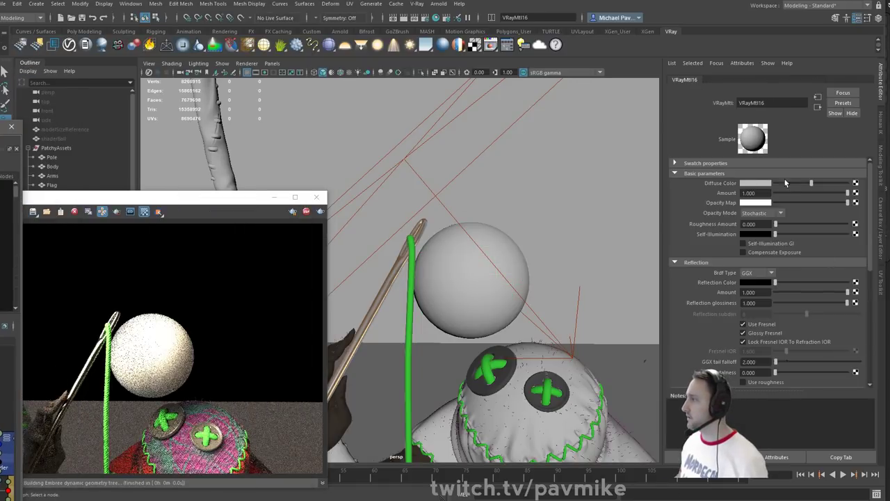
- Darken the sphere material's diffuse color to dark gray and set its reflection color to white
{"action": "left_click_drag", "start_coordinate": [767, 186], "coordinate": [782, 187]}
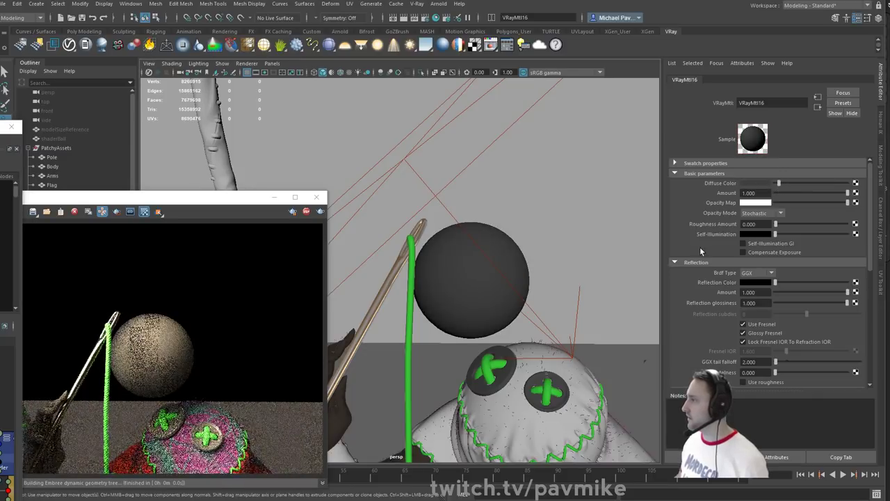
{"action": "scroll", "coordinate": [693, 252], "scroll_direction": "down", "scroll_amount": 2}
{"action": "left_click_drag", "start_coordinate": [775, 254], "coordinate": [862, 257]}
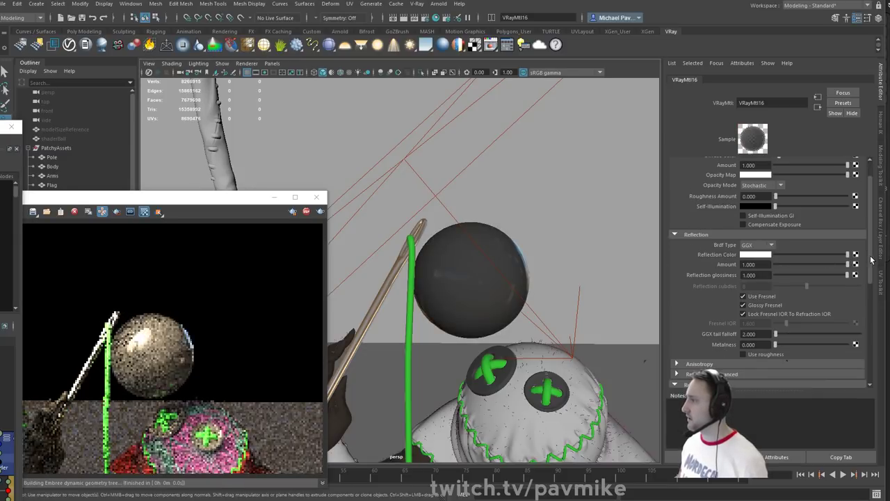
- Try a fully white refraction color on the sphere's material, inspect it from above and return the color to black
{"action": "scroll", "coordinate": [703, 274], "scroll_direction": "down", "scroll_amount": 4}
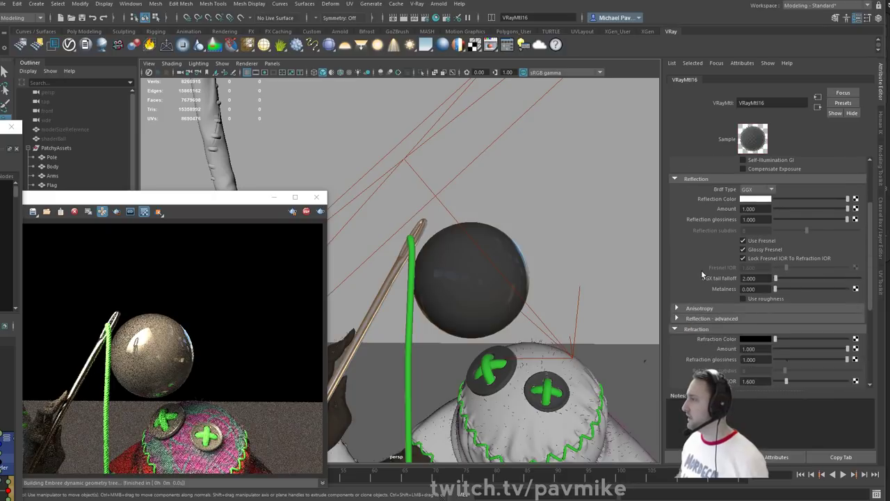
{"action": "scroll", "coordinate": [701, 270], "scroll_direction": "down", "scroll_amount": 2}
{"action": "scroll", "coordinate": [697, 273], "scroll_direction": "down", "scroll_amount": 4}
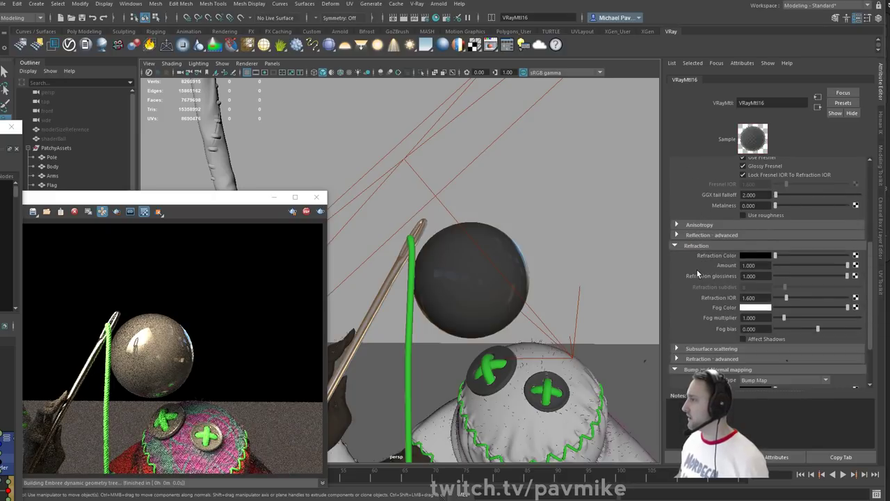
{"action": "mouse_move", "coordinate": [777, 206]}
{"action": "left_mouse_down"}
{"action": "mouse_move", "coordinate": [856, 206]}
{"action": "mouse_move", "coordinate": [773, 207]}
{"action": "left_mouse_up"}
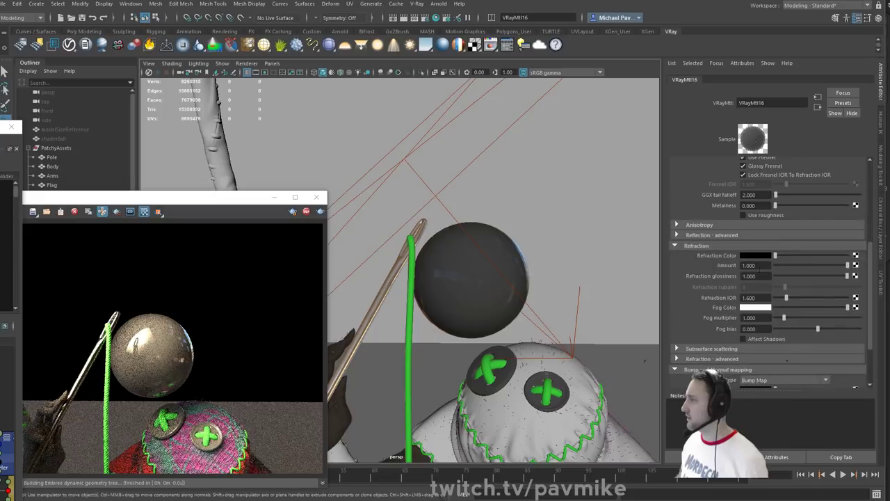
{"action": "left_click_drag", "start_coordinate": [775, 255], "coordinate": [857, 257]}
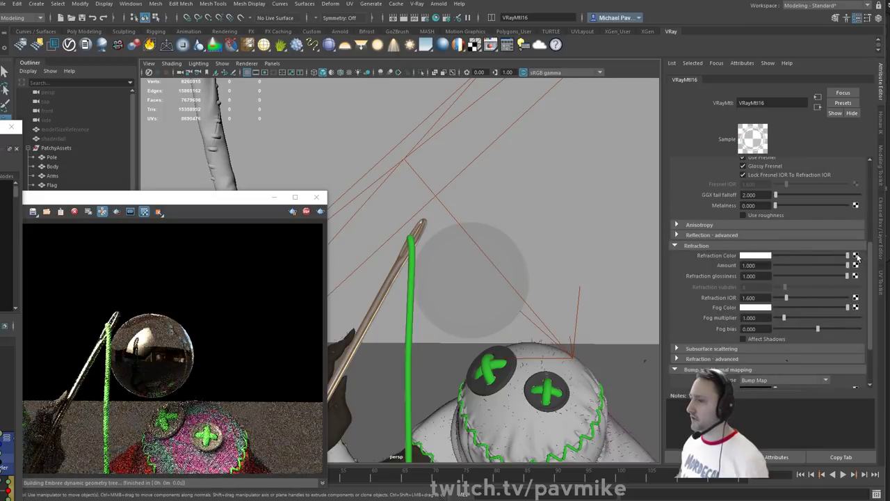
{"action": "left_click_drag", "start_coordinate": [525, 249], "coordinate": [631, 332], "text": "alt"}
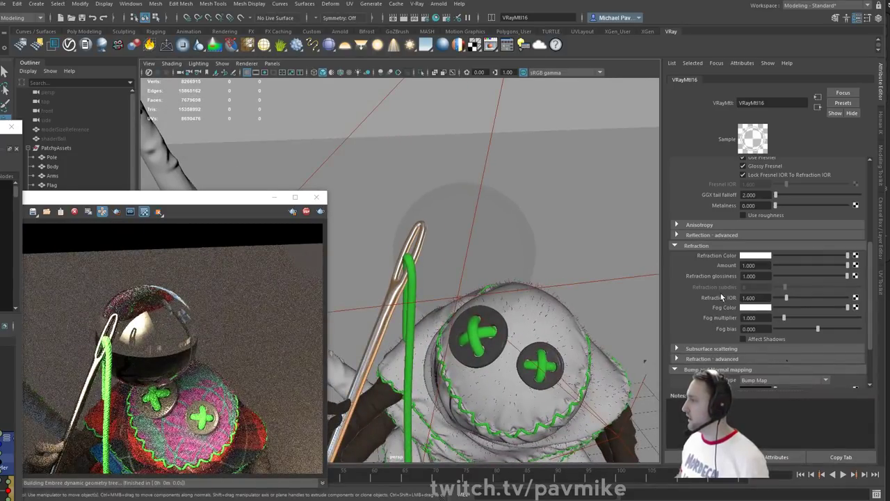
{"action": "left_click_drag", "start_coordinate": [847, 255], "coordinate": [777, 255]}
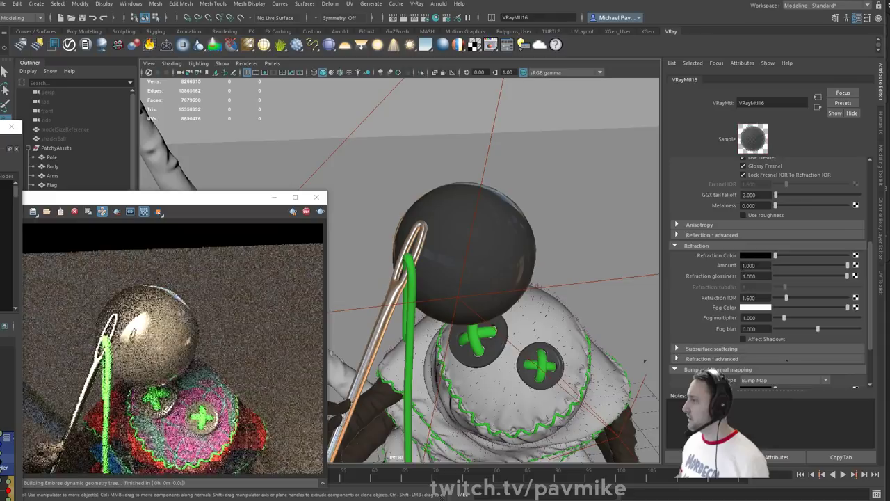
- Unlock the Fresnel IOR from the refraction IOR in the sphere's material
{"action": "scroll", "coordinate": [765, 240], "scroll_direction": "up", "scroll_amount": 2}
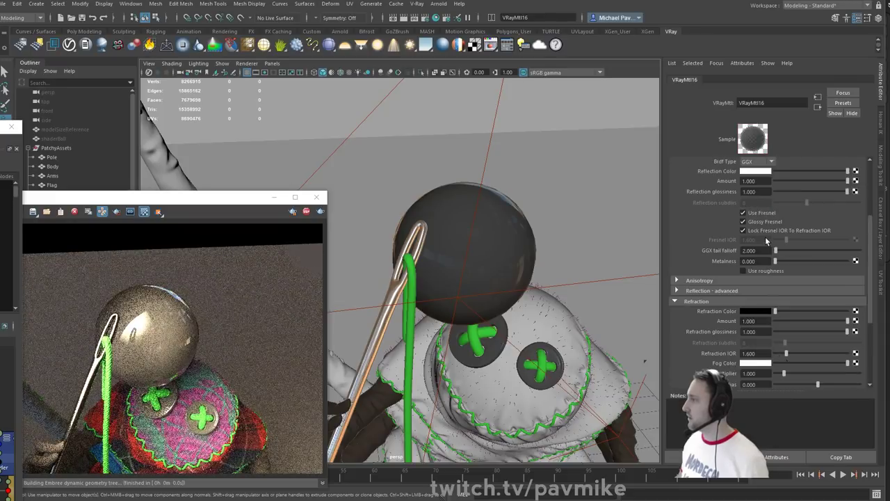
{"action": "scroll", "coordinate": [766, 237], "scroll_direction": "up", "scroll_amount": 4}
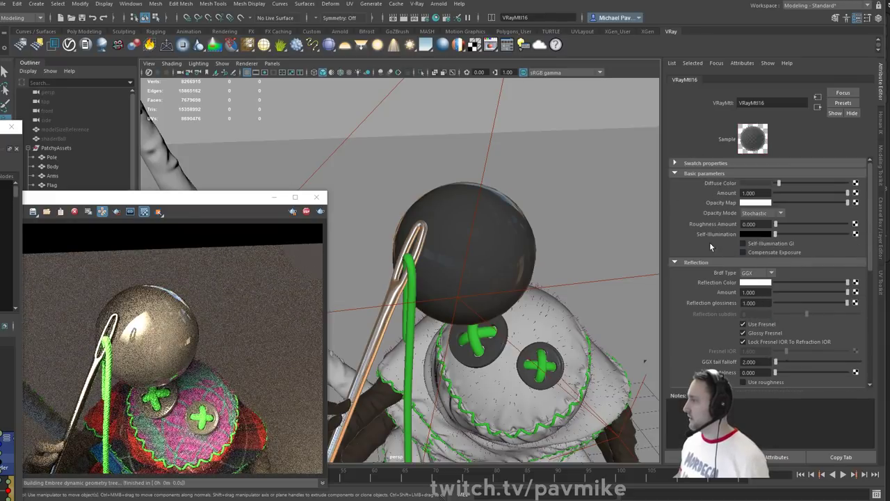
{"action": "scroll", "coordinate": [691, 236], "scroll_direction": "down", "scroll_amount": 3}
{"action": "scroll", "coordinate": [721, 249], "scroll_direction": "down", "scroll_amount": 2}
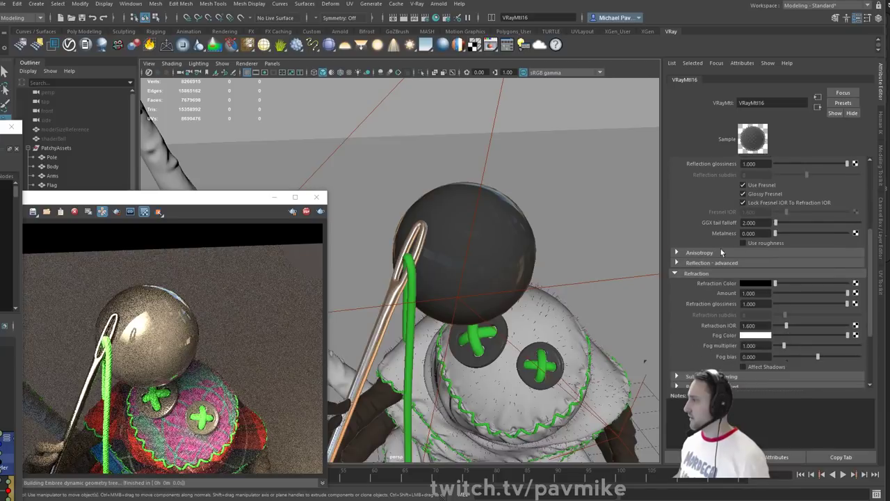
{"action": "left_click", "coordinate": [754, 203]}
{"action": "scroll", "coordinate": [706, 221], "scroll_direction": "down", "scroll_amount": 3}
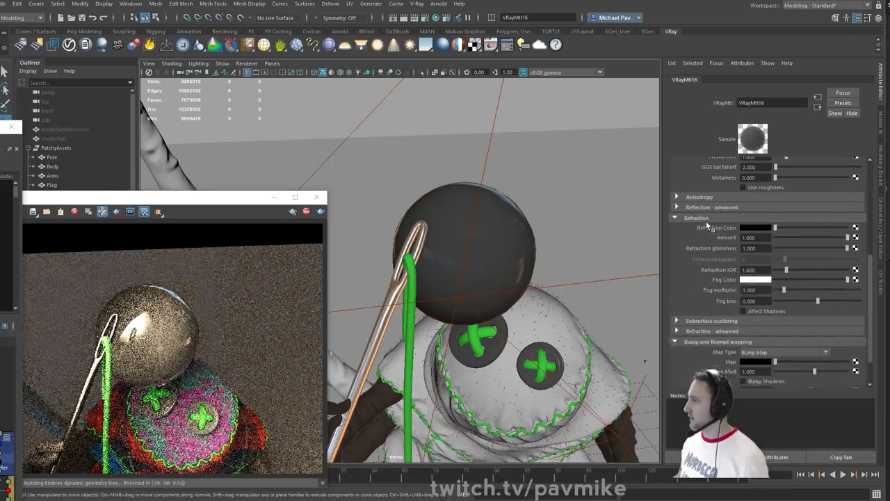
- Try a refraction IOR of 8.506 on the sphere's material and undo the change
{"action": "scroll", "coordinate": [706, 276], "scroll_direction": "down", "scroll_amount": 1}
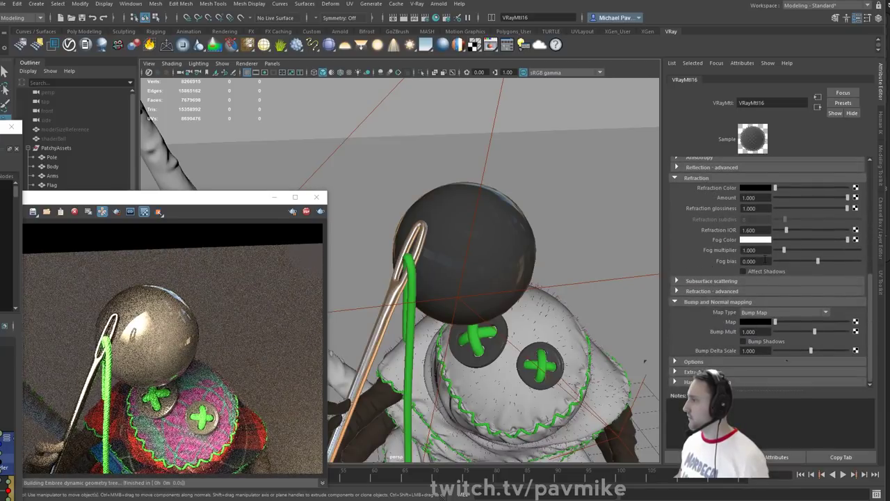
{"action": "left_click_drag", "start_coordinate": [786, 230], "coordinate": [837, 239]}
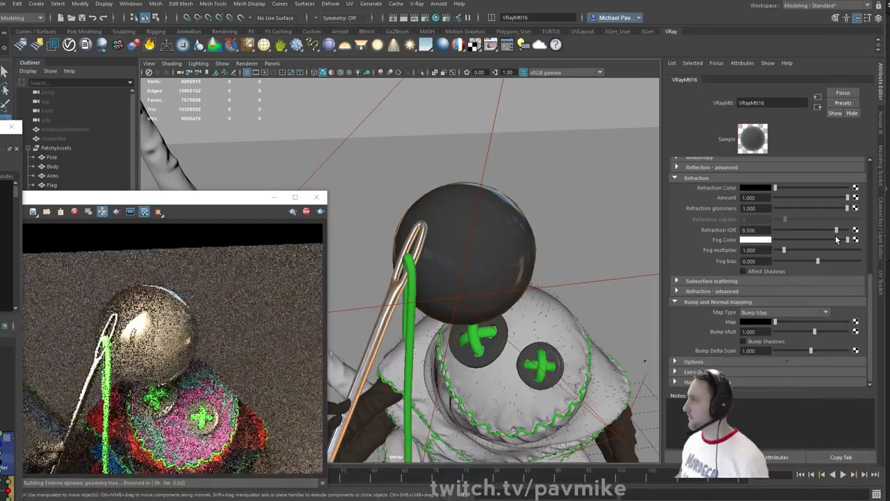
{"action": "key", "text": "ctrl+z"}
{"action": "key", "text": "ctrl+z"}
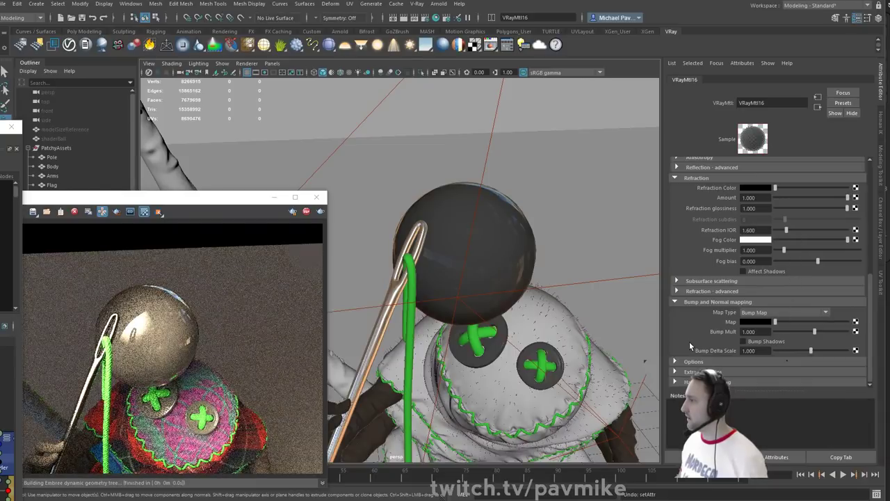
- Try a higher Fresnel IOR on the sphere's material and undo the change
{"action": "scroll", "coordinate": [686, 336], "scroll_direction": "up", "scroll_amount": 2}
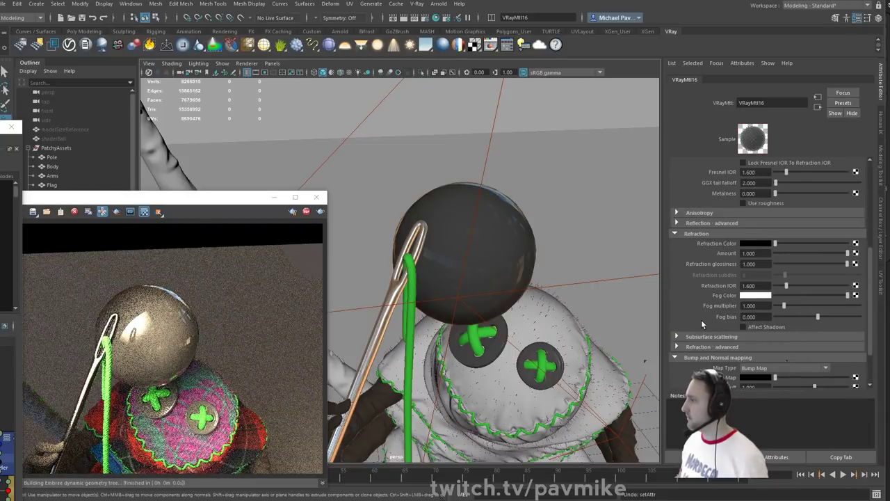
{"action": "scroll", "coordinate": [693, 291], "scroll_direction": "up", "scroll_amount": 2}
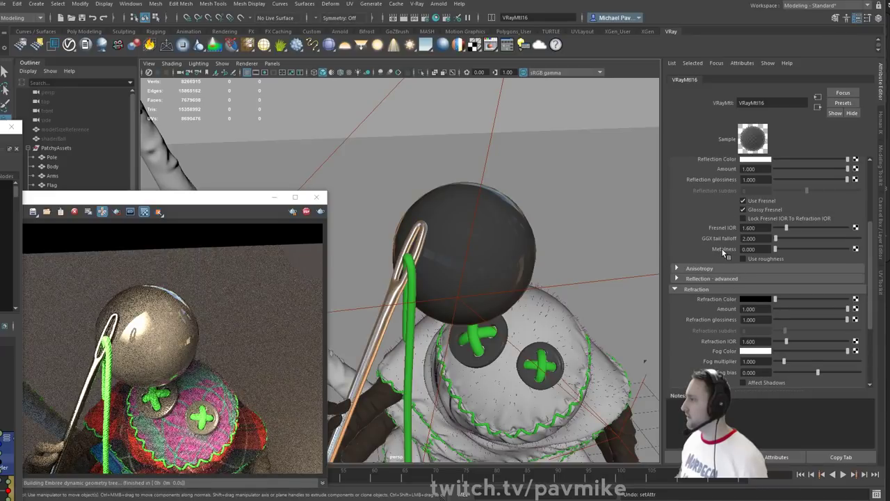
{"action": "scroll", "coordinate": [701, 255], "scroll_direction": "up", "scroll_amount": 1}
{"action": "mouse_move", "coordinate": [786, 257]}
{"action": "left_mouse_down"}
{"action": "mouse_move", "coordinate": [850, 261]}
{"action": "mouse_move", "coordinate": [795, 255]}
{"action": "left_mouse_up"}
{"action": "key", "text": "ctrl+z"}
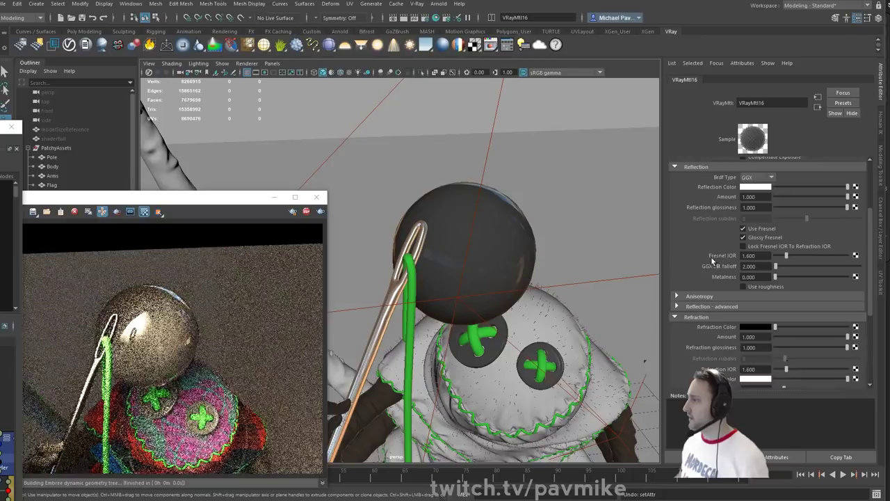
- Lock the Fresnel IOR to the refraction IOR in the sphere's material and unlock it again
{"action": "scroll", "coordinate": [765, 278], "scroll_direction": "down", "scroll_amount": 4}
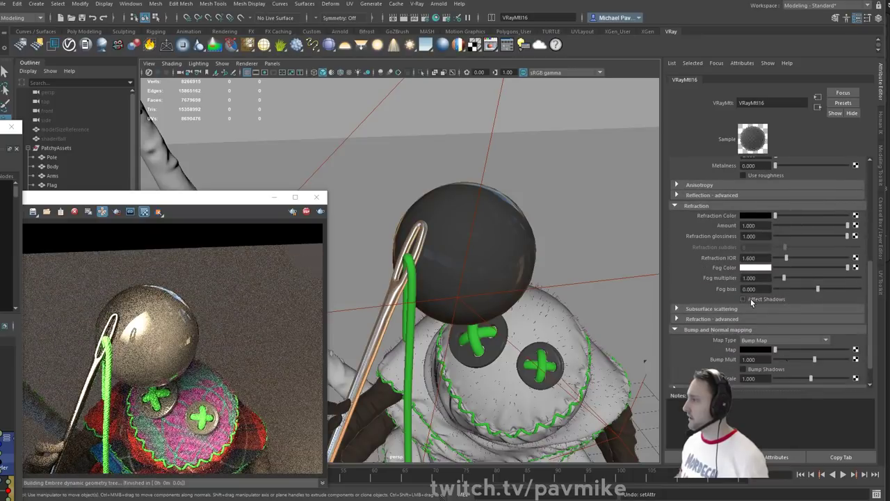
{"action": "scroll", "coordinate": [723, 288], "scroll_direction": "up", "scroll_amount": 6}
{"action": "scroll", "coordinate": [715, 227], "scroll_direction": "down", "scroll_amount": 2}
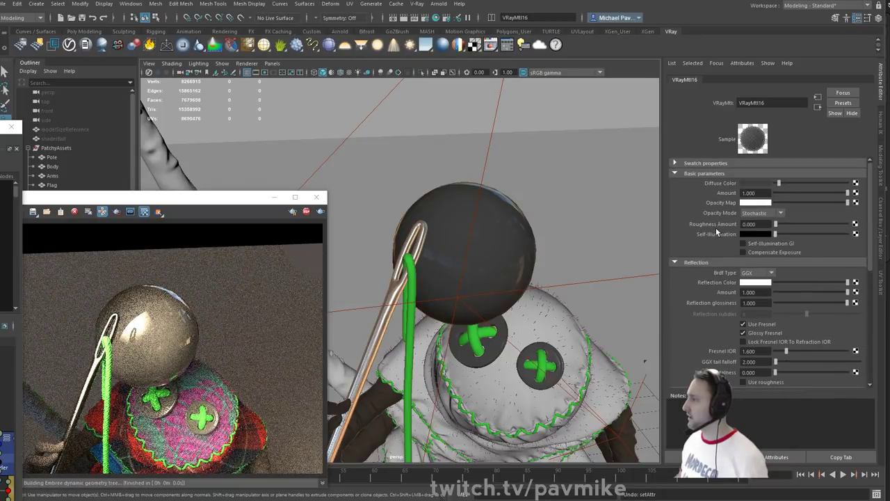
{"action": "left_click", "coordinate": [760, 260]}
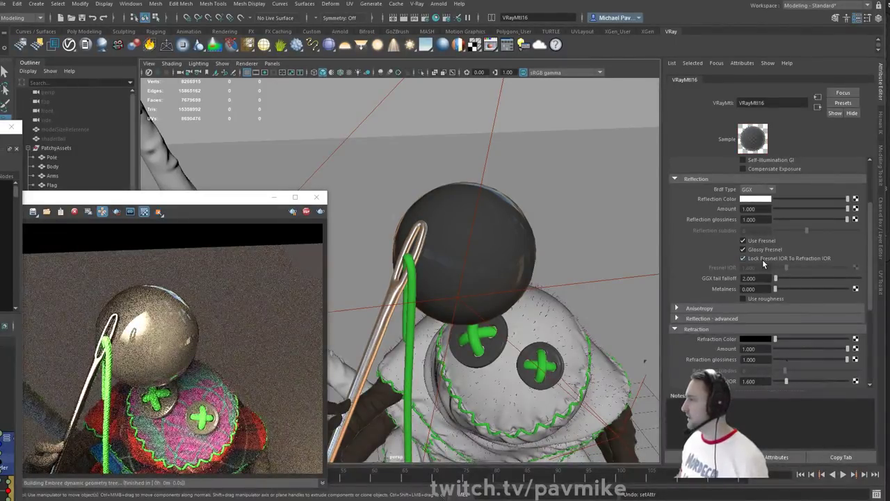
{"action": "left_click", "coordinate": [765, 259]}
- Try refraction IOR values of 10, 22 and 0 on the sphere's material and leave it at about 3.7
{"action": "scroll", "coordinate": [706, 256], "scroll_direction": "down", "scroll_amount": 4}
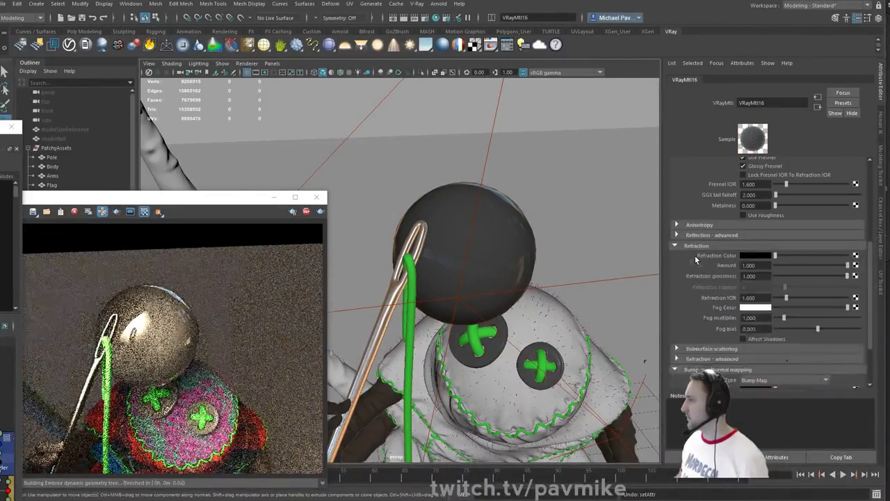
{"action": "scroll", "coordinate": [678, 261], "scroll_direction": "down", "scroll_amount": 1}
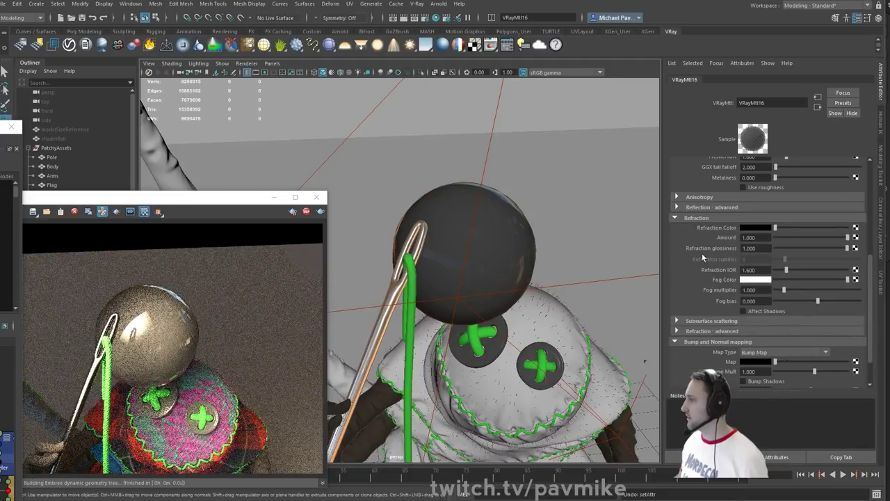
{"action": "left_click", "coordinate": [787, 270]}
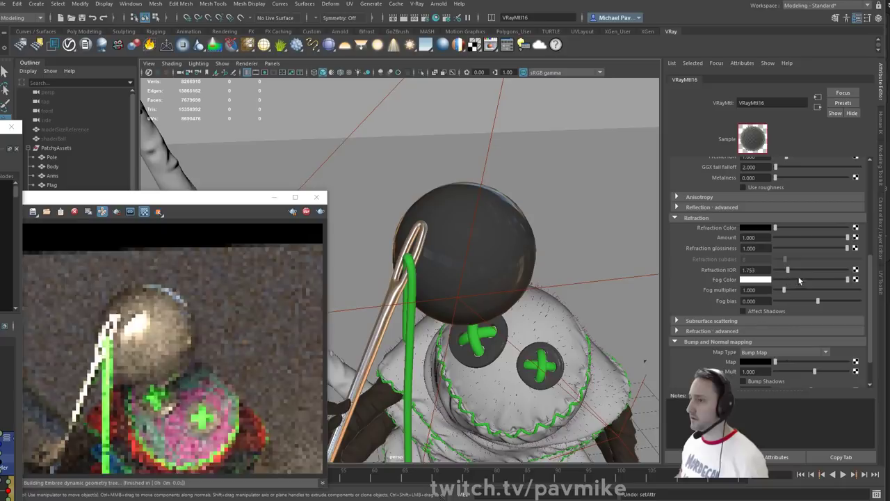
{"action": "left_click_drag", "start_coordinate": [799, 280], "coordinate": [851, 280]}
{"action": "left_click_drag", "start_coordinate": [763, 270], "coordinate": [696, 270]}
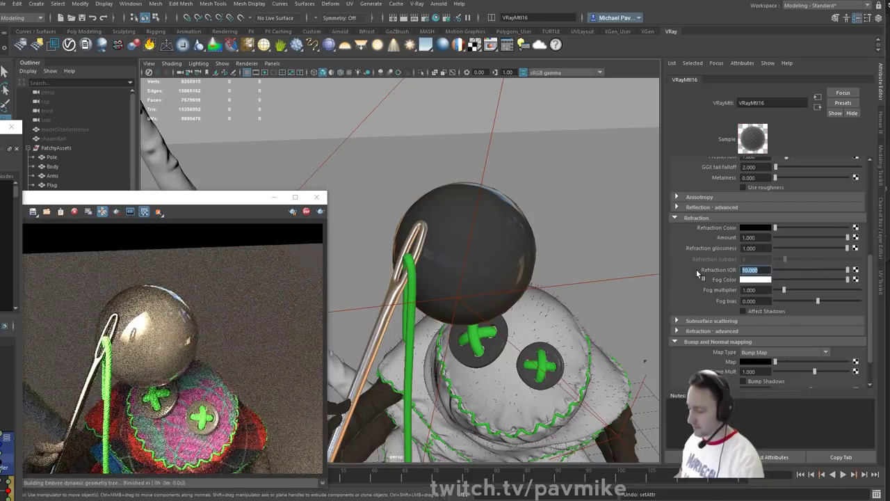
{"action": "type", "text": "22"}
{"action": "key", "text": "Return"}
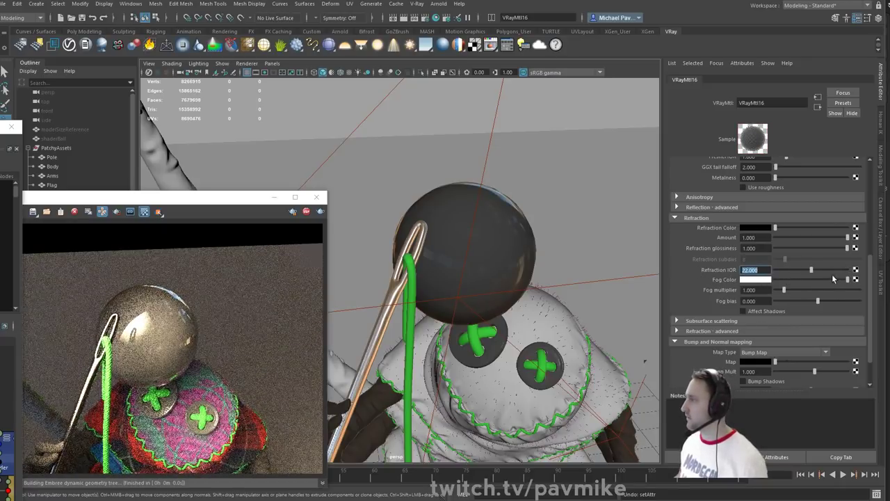
{"action": "type", "text": "0"}
{"action": "key", "text": "Return"}
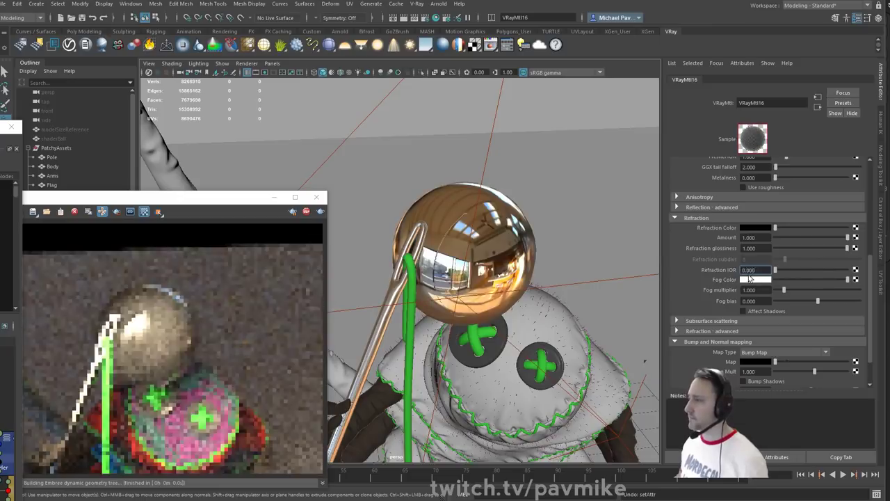
{"action": "left_click_drag", "start_coordinate": [775, 278], "coordinate": [780, 292]}
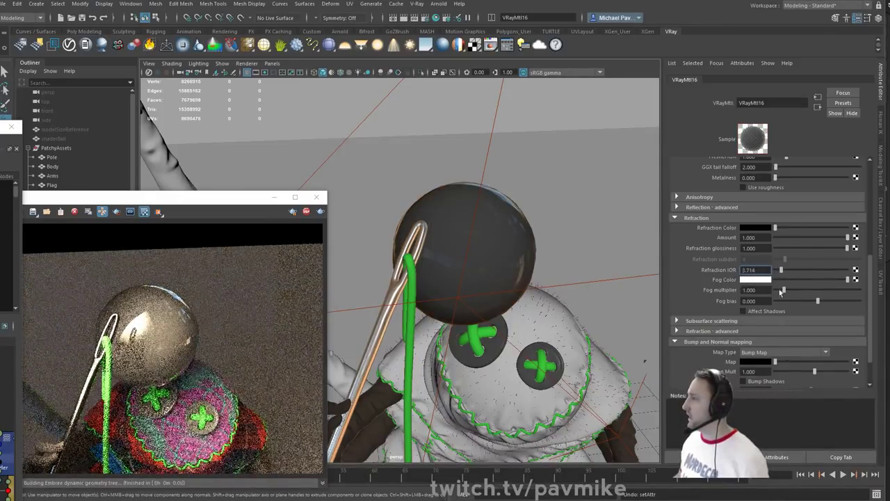
- Select the character's Body mesh and show its VRay_BodyCloth material attributes
{"action": "scroll", "coordinate": [710, 279], "scroll_direction": "up", "scroll_amount": 3}
{"action": "scroll", "coordinate": [729, 252], "scroll_direction": "up", "scroll_amount": 4}
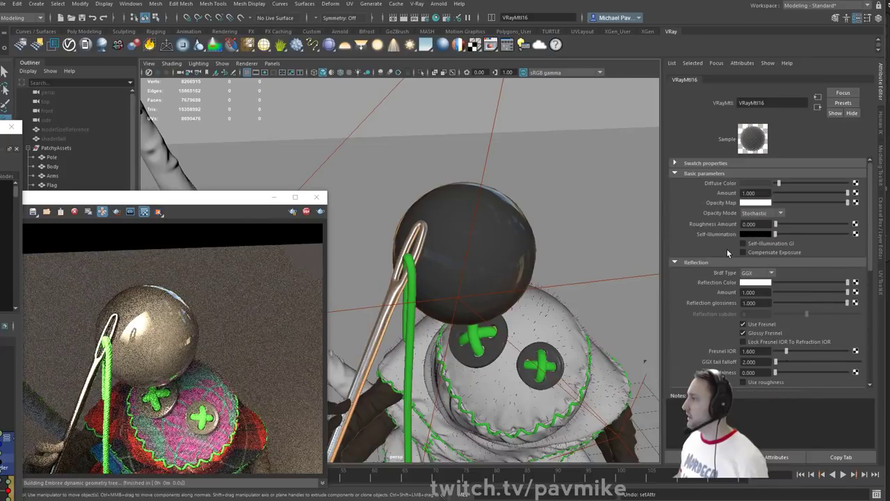
{"action": "left_click_drag", "start_coordinate": [605, 239], "coordinate": [457, 214], "text": "alt"}
{"action": "scroll", "coordinate": [457, 213], "scroll_direction": "up", "scroll_amount": 5}
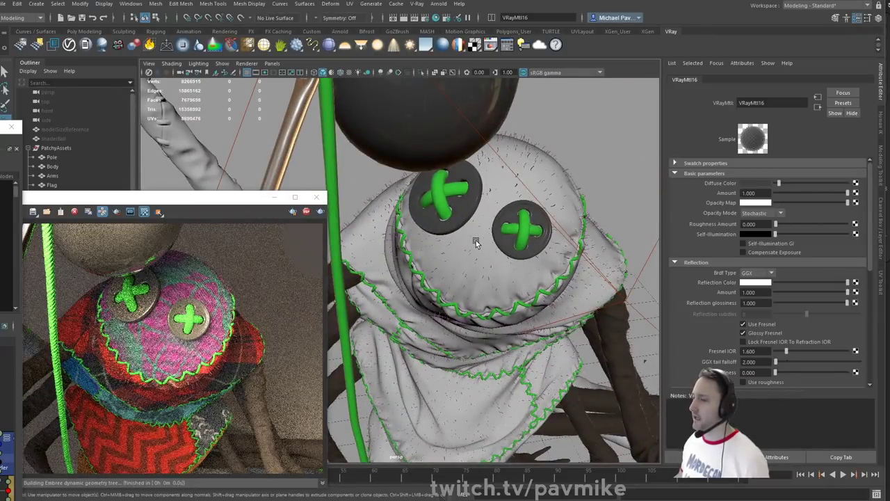
{"action": "left_click", "coordinate": [476, 241]}
{"action": "scroll", "coordinate": [464, 264], "scroll_direction": "up", "scroll_amount": 3}
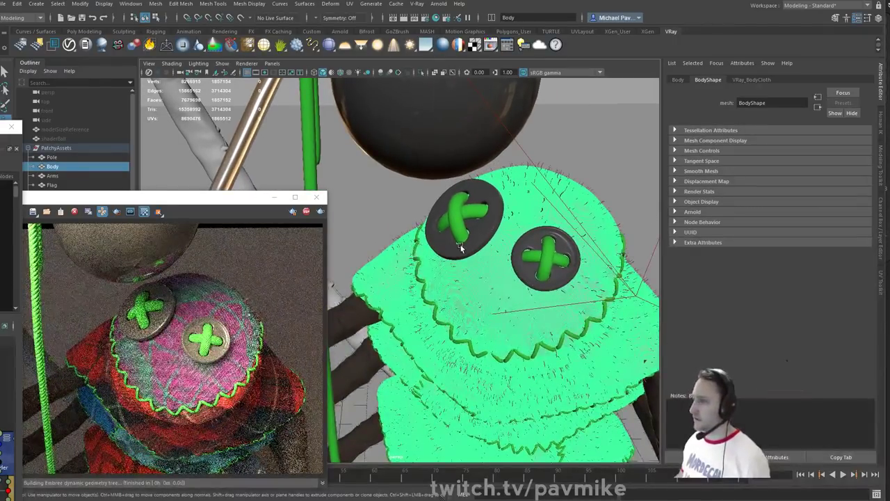
{"action": "left_click", "coordinate": [753, 80]}
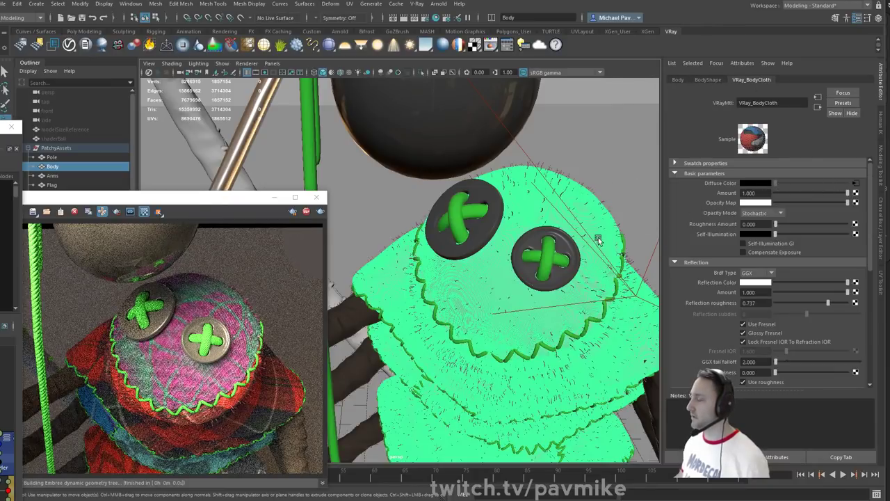
- Open the file texture connected to the bump map of the VRay_BodyCloth material
{"action": "scroll", "coordinate": [726, 260], "scroll_direction": "down", "scroll_amount": 5}
{"action": "scroll", "coordinate": [726, 260], "scroll_direction": "down", "scroll_amount": 3}
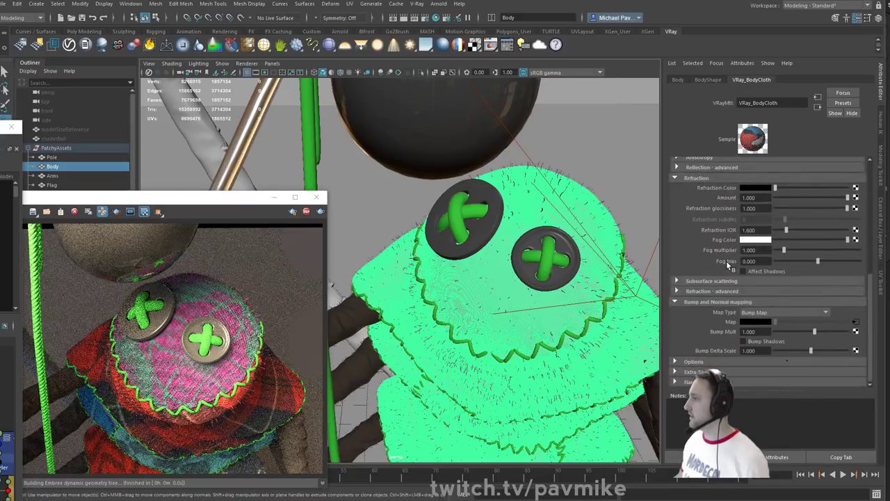
{"action": "left_click", "coordinate": [855, 324]}
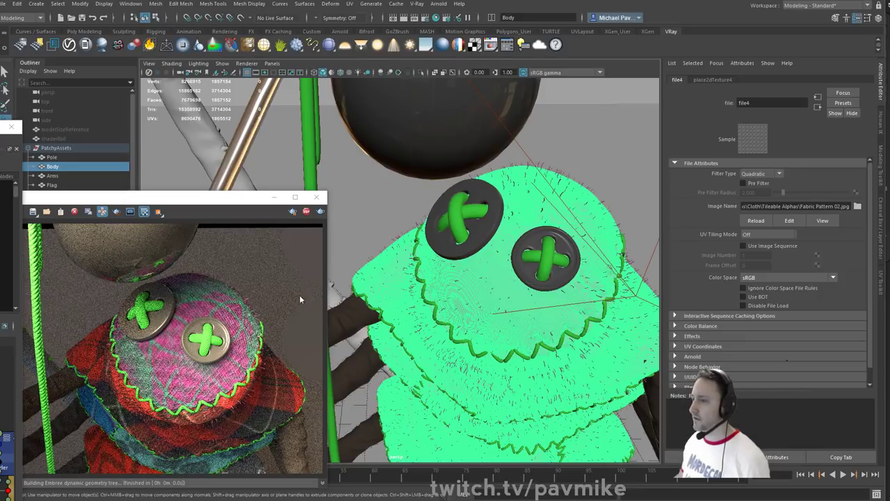
- Select the Fuzz mesh on the character's head and bring the whole character and lantern into view
{"action": "left_click_drag", "start_coordinate": [521, 252], "coordinate": [490, 207], "text": "alt"}
{"action": "left_click", "coordinate": [454, 203]}
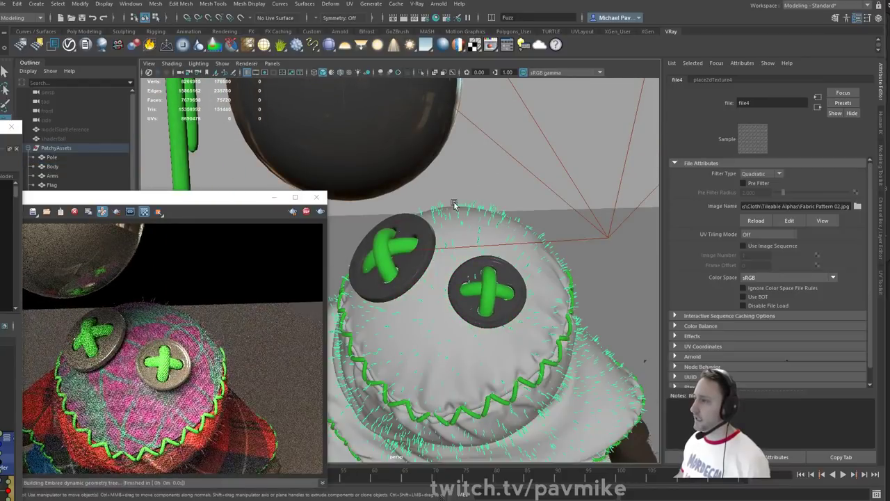
{"action": "right_click_drag", "start_coordinate": [564, 281], "coordinate": [348, 238], "text": "alt"}
{"action": "right_click_drag", "start_coordinate": [473, 226], "coordinate": [371, 207], "text": "alt"}
{"action": "right_click_drag", "start_coordinate": [500, 233], "coordinate": [436, 221], "text": "alt"}
{"action": "middle_click_drag", "start_coordinate": [445, 212], "coordinate": [457, 256], "text": "alt"}
{"action": "right_click_drag", "start_coordinate": [536, 251], "coordinate": [483, 236], "text": "alt"}
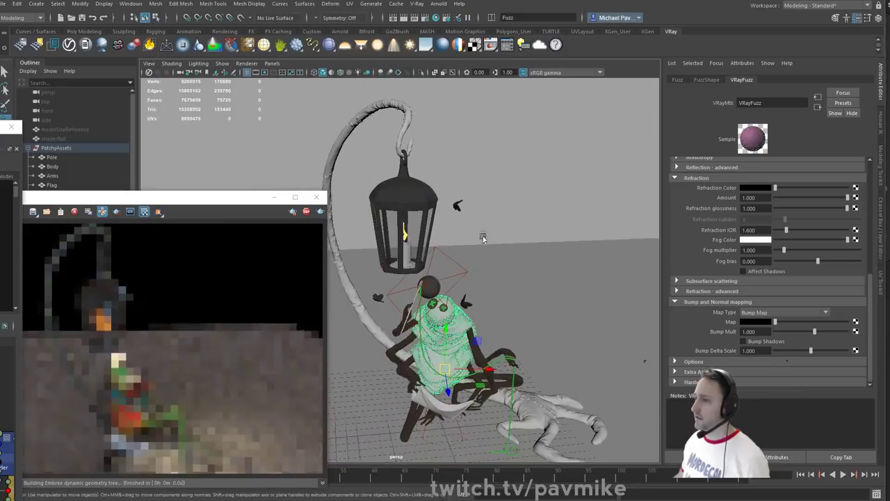
- Examine the seated character and hanging lantern from several angles in the viewport and live render
{"action": "middle_click_drag", "start_coordinate": [483, 236], "coordinate": [458, 206], "text": "alt"}
{"action": "left_click_drag", "start_coordinate": [513, 221], "coordinate": [449, 241], "text": "alt"}
{"action": "right_click_drag", "start_coordinate": [449, 240], "coordinate": [416, 237], "text": "alt"}
{"action": "left_click_drag", "start_coordinate": [415, 236], "coordinate": [461, 238], "text": "alt"}
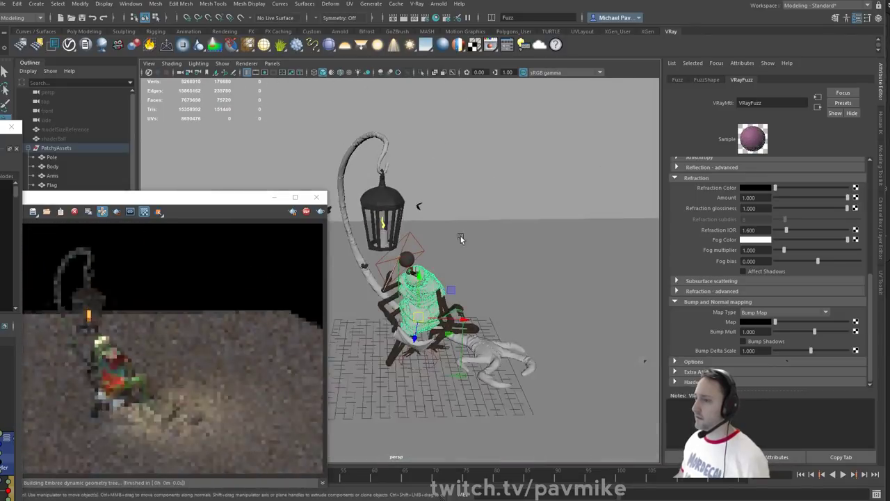
{"action": "left_click_drag", "start_coordinate": [511, 203], "coordinate": [492, 199], "text": "alt"}
{"action": "right_click_drag", "start_coordinate": [493, 199], "coordinate": [528, 230], "text": "alt"}
{"action": "middle_click_drag", "start_coordinate": [528, 229], "coordinate": [530, 256], "text": "alt"}
{"action": "left_click_drag", "start_coordinate": [531, 257], "coordinate": [547, 252], "text": "alt"}
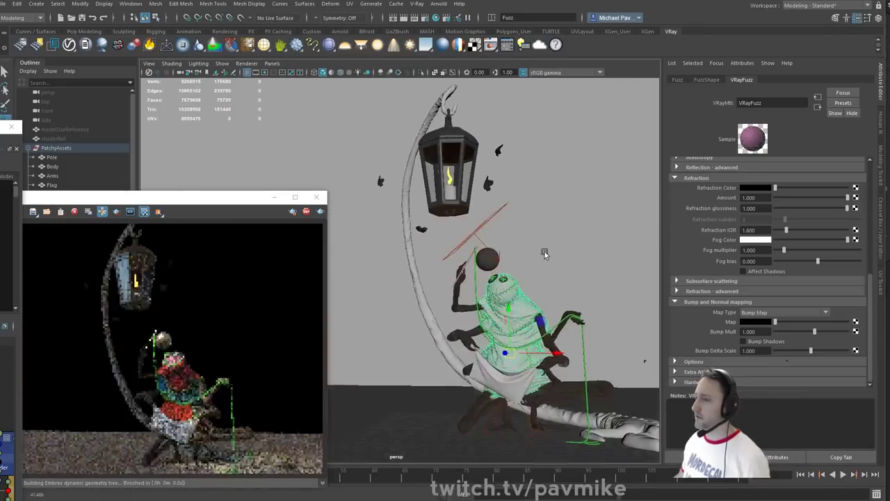
{"action": "right_click_drag", "start_coordinate": [547, 253], "coordinate": [555, 261], "text": "alt"}
{"action": "middle_click_drag", "start_coordinate": [555, 261], "coordinate": [496, 229], "text": "alt"}
{"action": "left_click_drag", "start_coordinate": [497, 229], "coordinate": [516, 259], "text": "alt"}
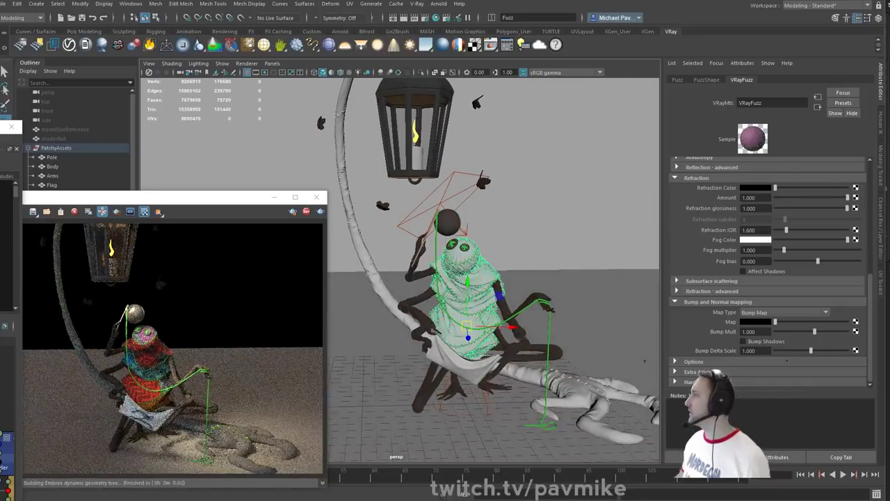
- Review the V-Ray render settings for image sampling, GI, system, camera and geometry overrides, and common output
{"action": "left_click_drag", "start_coordinate": [889, 6], "coordinate": [619, 58]}
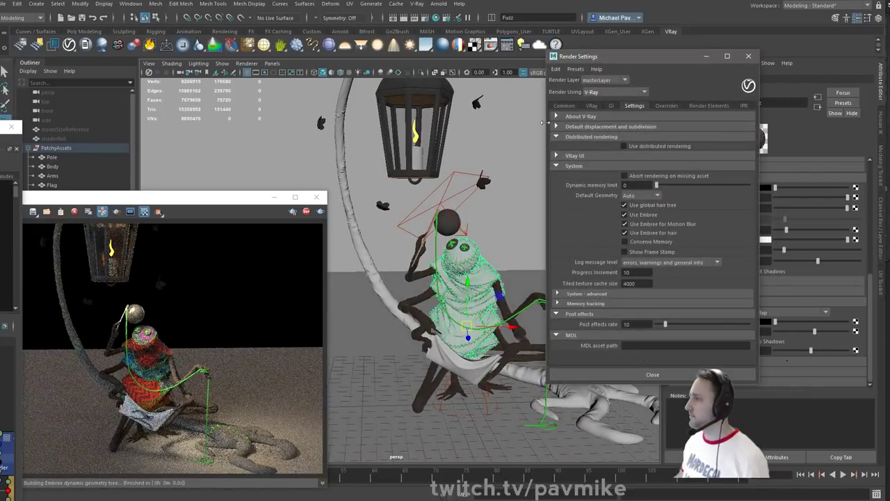
{"action": "left_click", "coordinate": [590, 105]}
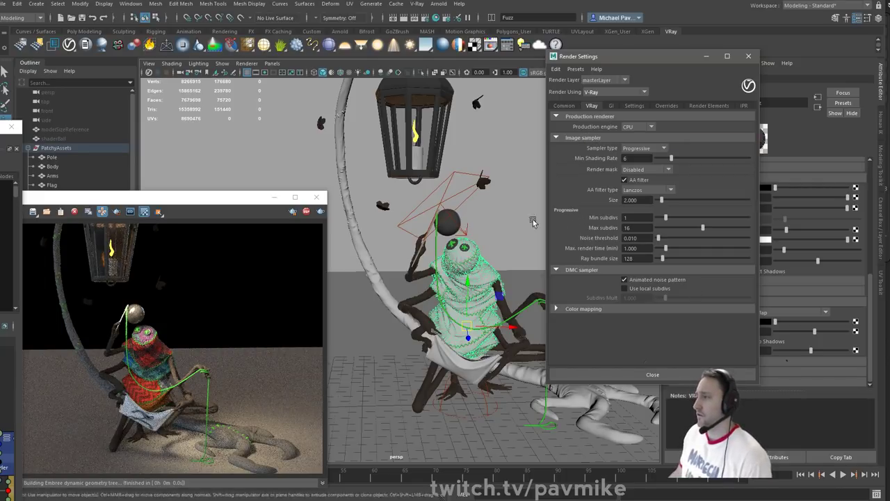
{"action": "left_click", "coordinate": [610, 105]}
{"action": "left_click", "coordinate": [634, 106]}
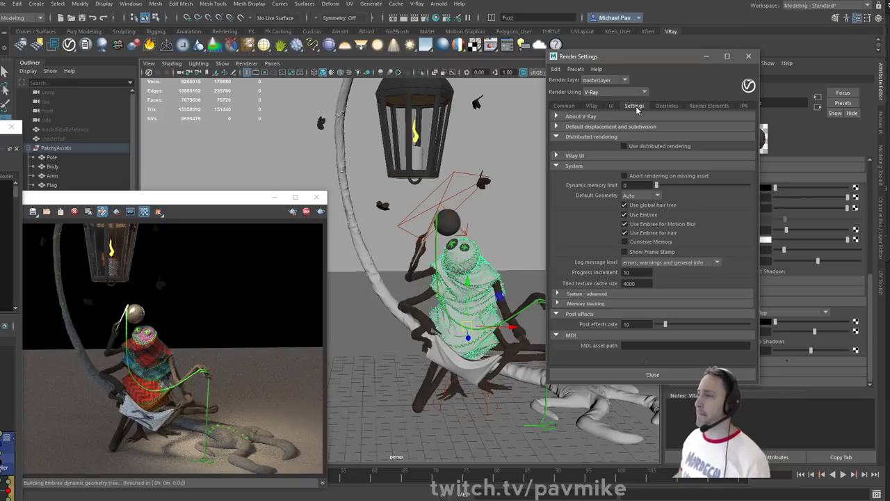
{"action": "left_click_drag", "start_coordinate": [626, 58], "coordinate": [621, 89]}
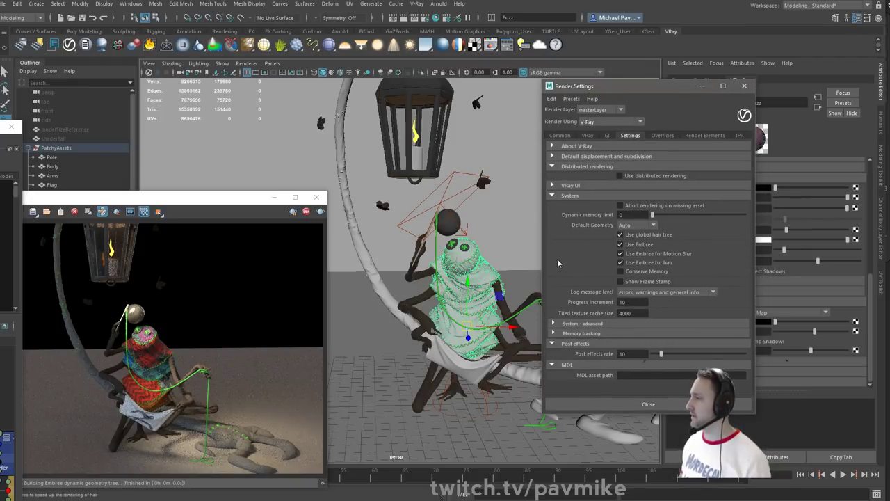
{"action": "left_click", "coordinate": [662, 135]}
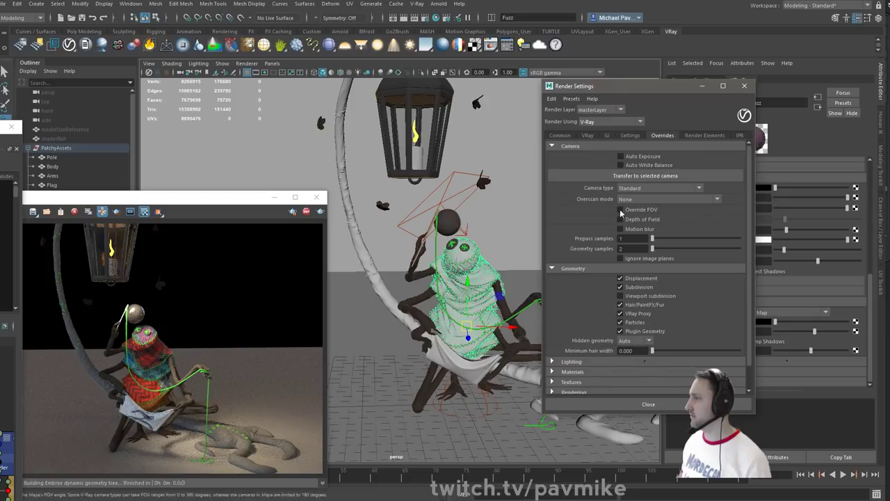
{"action": "left_click", "coordinate": [628, 136]}
{"action": "left_click", "coordinate": [606, 137]}
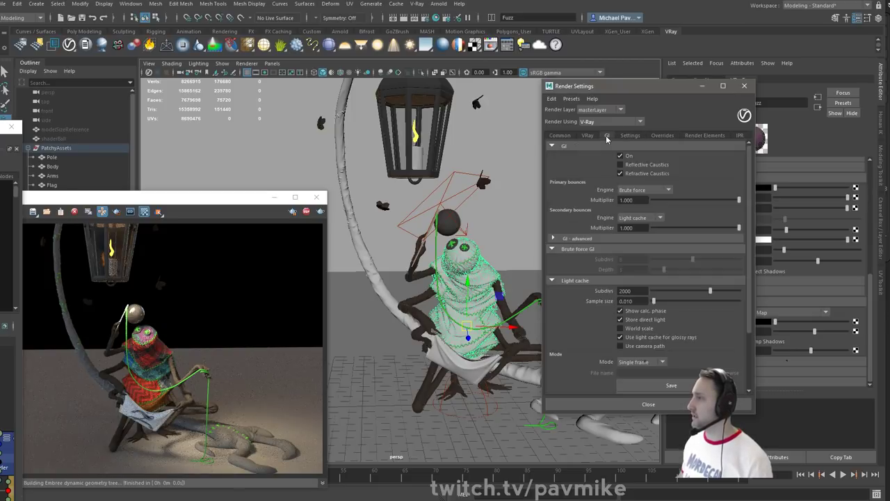
{"action": "left_click", "coordinate": [589, 137]}
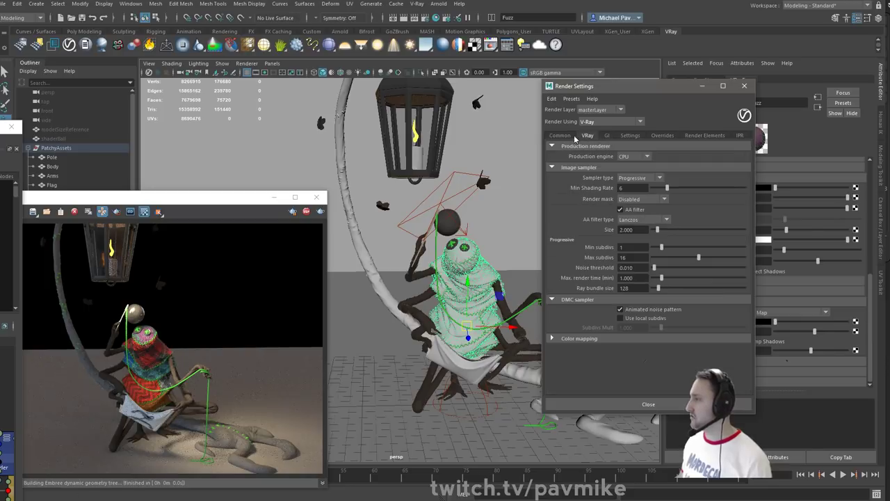
{"action": "left_click", "coordinate": [561, 136]}
{"action": "left_click_drag", "start_coordinate": [629, 86], "coordinate": [532, 93]}
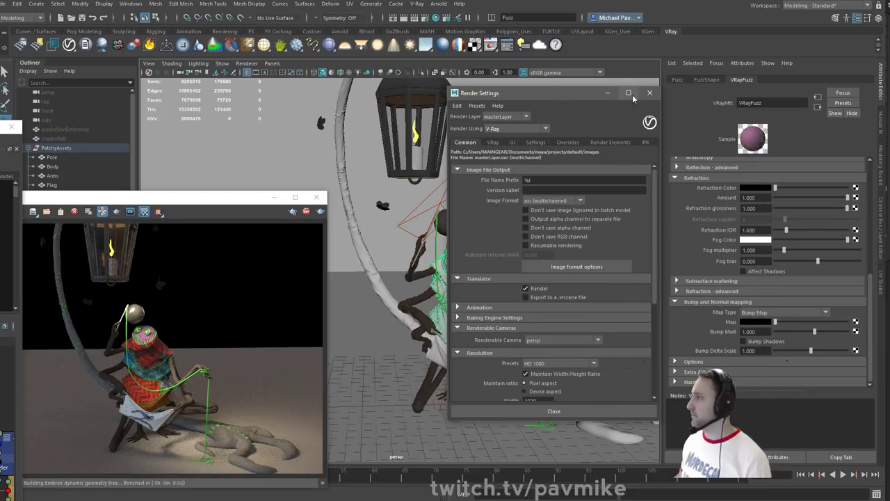
- Display the extraTex_VRayDirt1 render element in the V-Ray frame buffer and check which channels are available
{"action": "left_click_drag", "start_coordinate": [299, 196], "coordinate": [490, 176]}
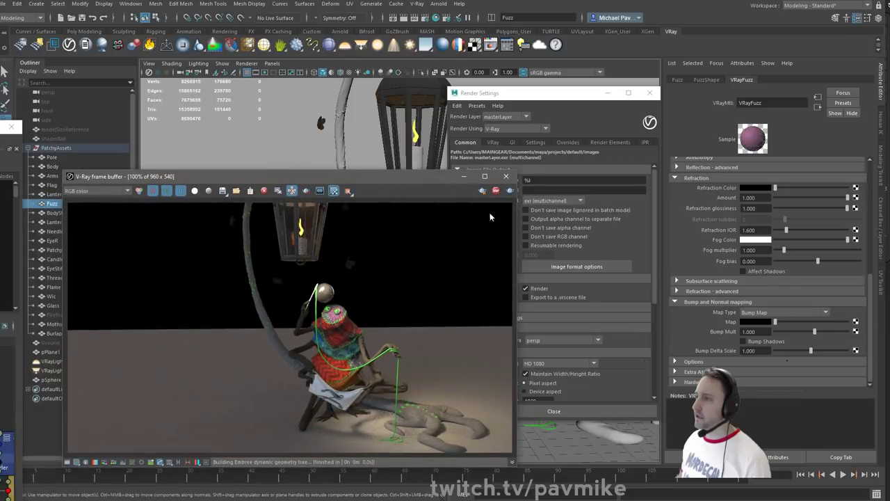
{"action": "left_click", "coordinate": [126, 191]}
{"action": "left_click", "coordinate": [97, 212]}
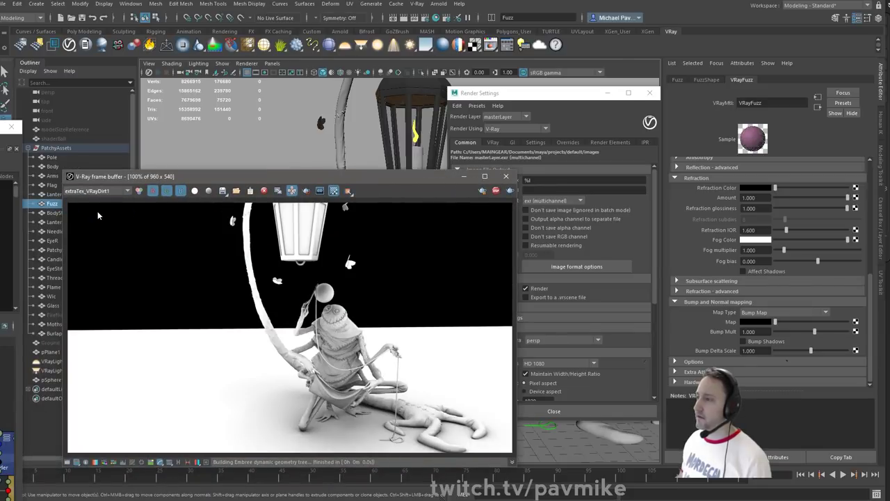
{"action": "left_click", "coordinate": [126, 192]}
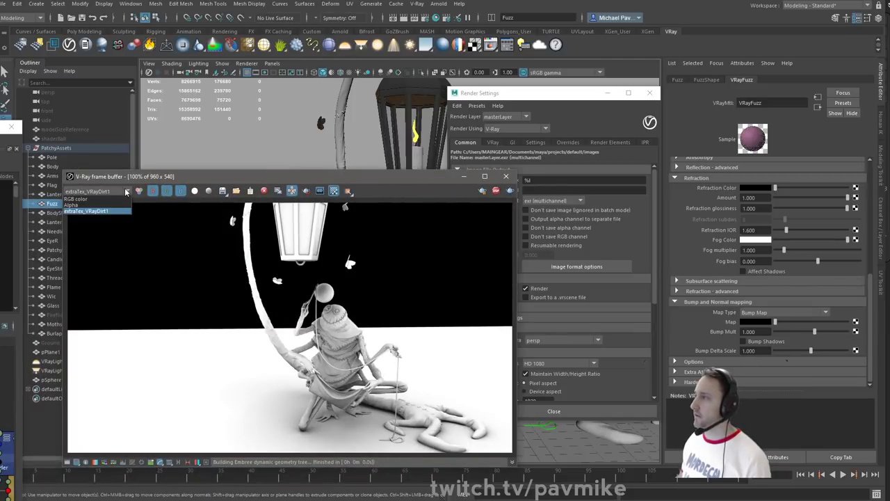
- Review the V-Ray camera and geometry overrides, system settings, and lists of available and added render elements
{"action": "left_click", "coordinate": [462, 99]}
{"action": "left_click", "coordinate": [578, 142]}
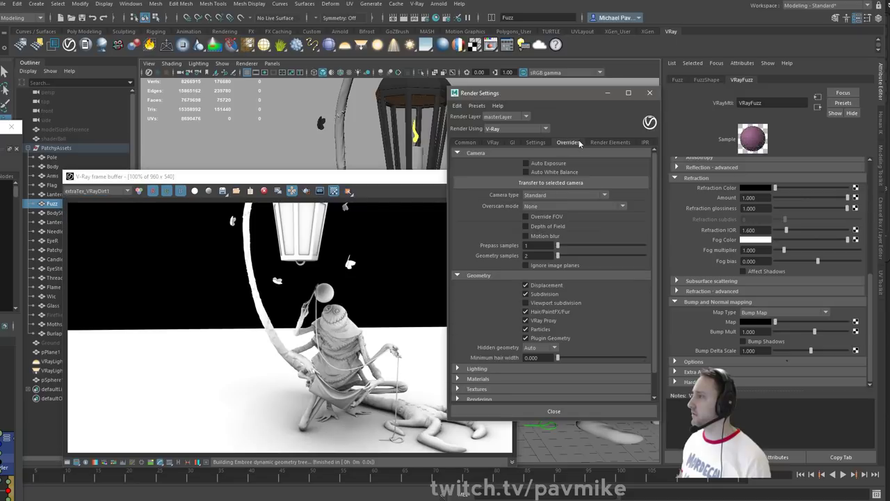
{"action": "left_click", "coordinate": [537, 143]}
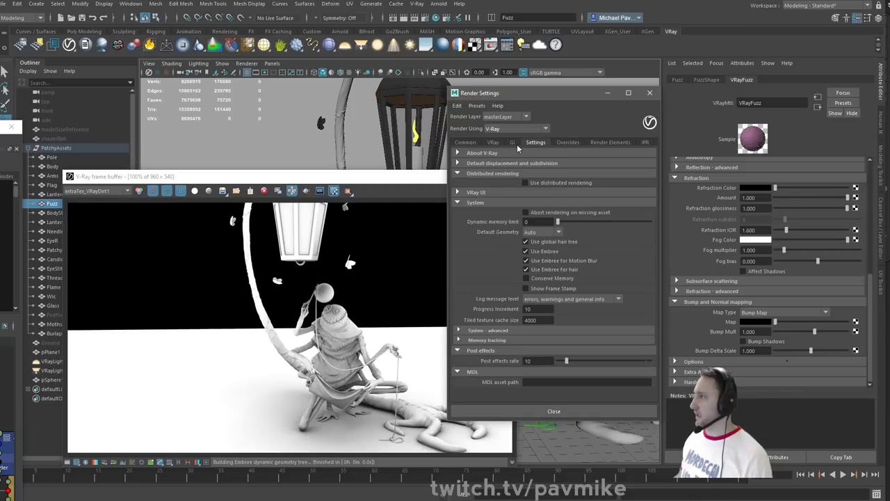
{"action": "left_click", "coordinate": [609, 142]}
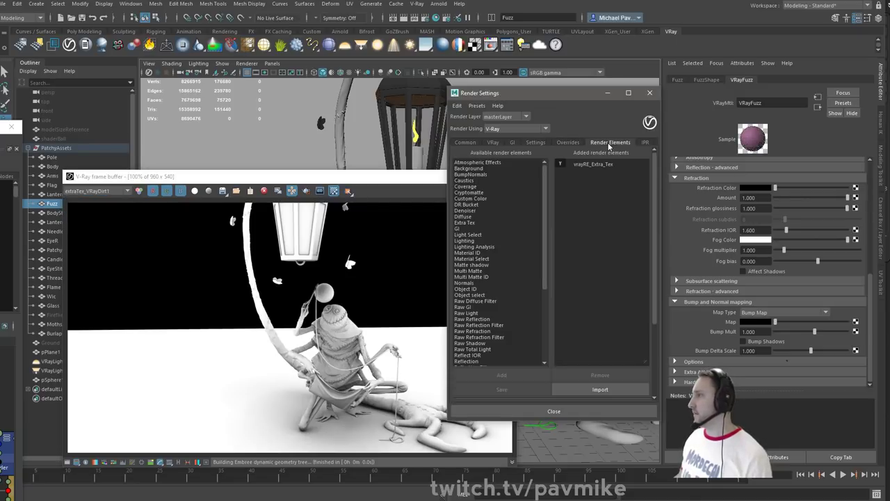
{"action": "left_click_drag", "start_coordinate": [545, 203], "coordinate": [520, 205]}
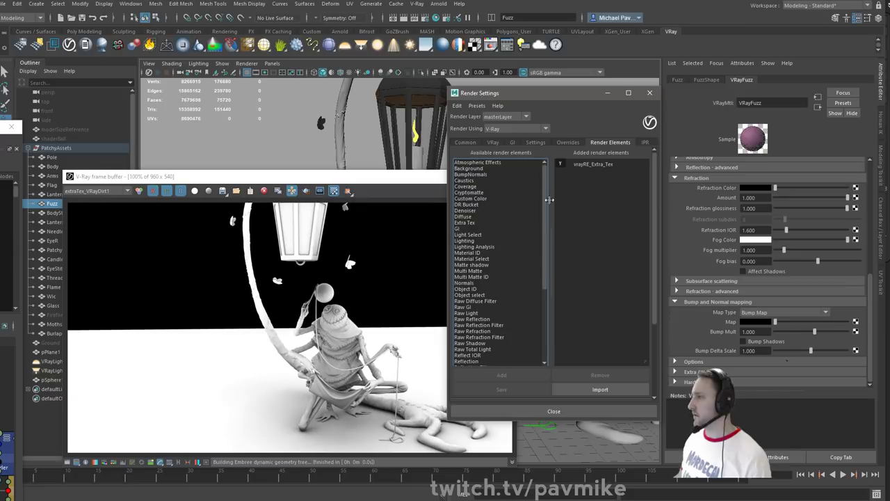
{"action": "left_click_drag", "start_coordinate": [534, 99], "coordinate": [571, 105]}
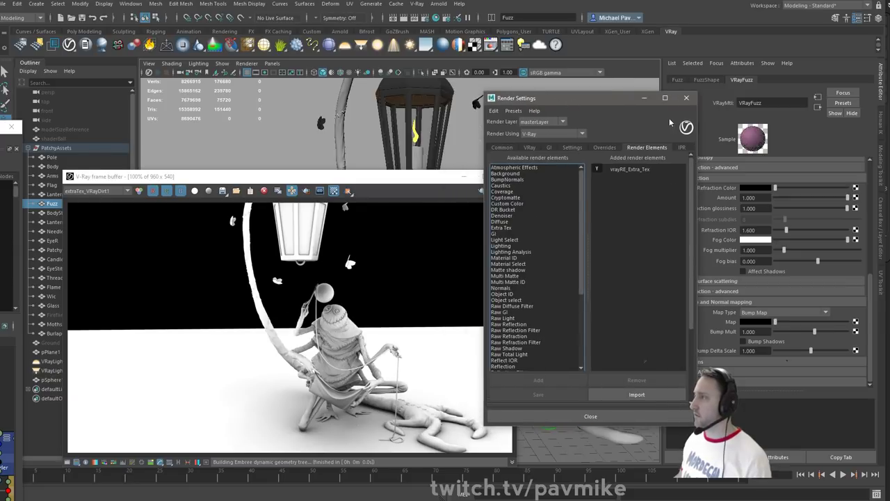
{"action": "left_click", "coordinate": [687, 99]}
- Switch the frame buffer display back to the RGB color channel
{"action": "left_click_drag", "start_coordinate": [385, 175], "coordinate": [427, 132]}
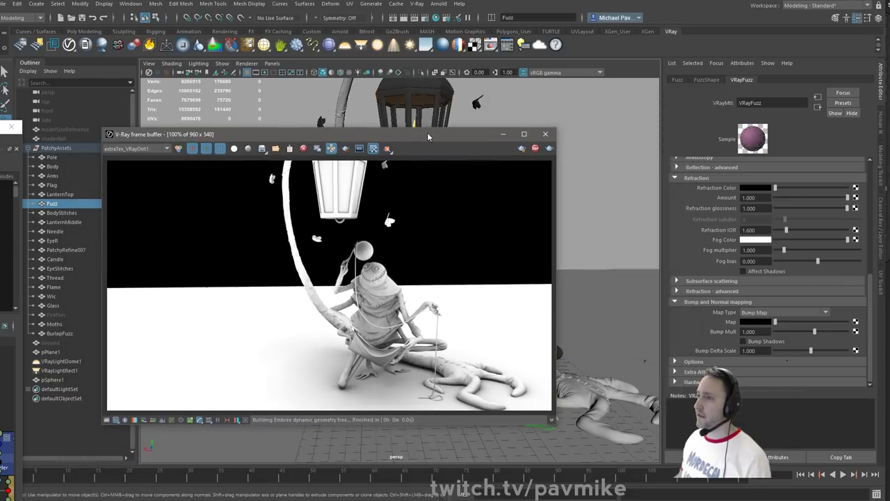
{"action": "left_click", "coordinate": [137, 150]}
{"action": "left_click", "coordinate": [136, 157]}
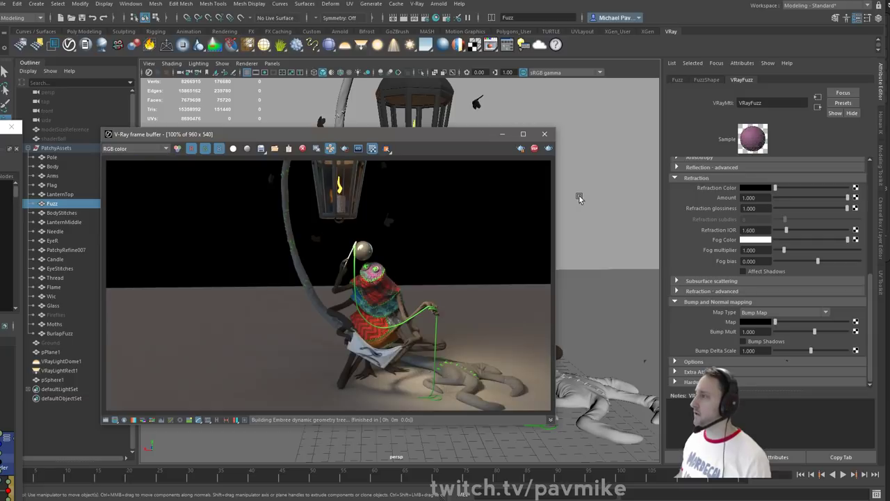
- Reopen the render settings beside the frame buffer and review the common image format choices and output resolution
{"action": "left_click", "coordinate": [427, 45]}
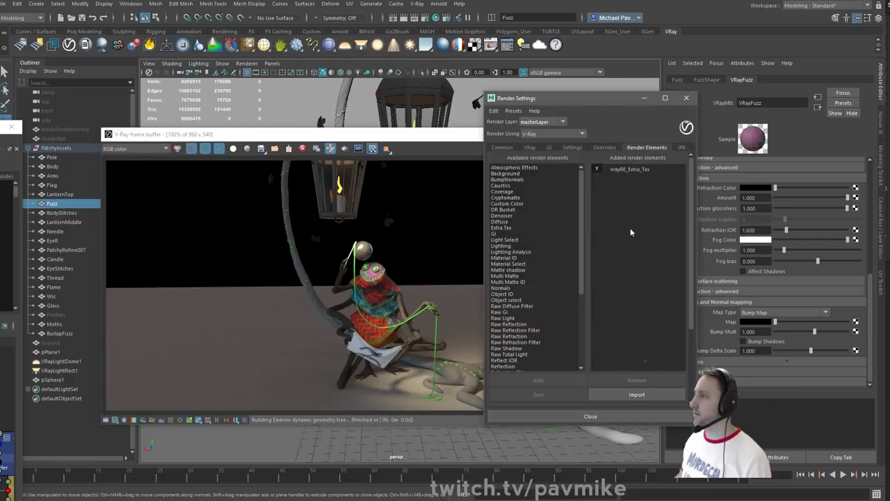
{"action": "left_click", "coordinate": [686, 99]}
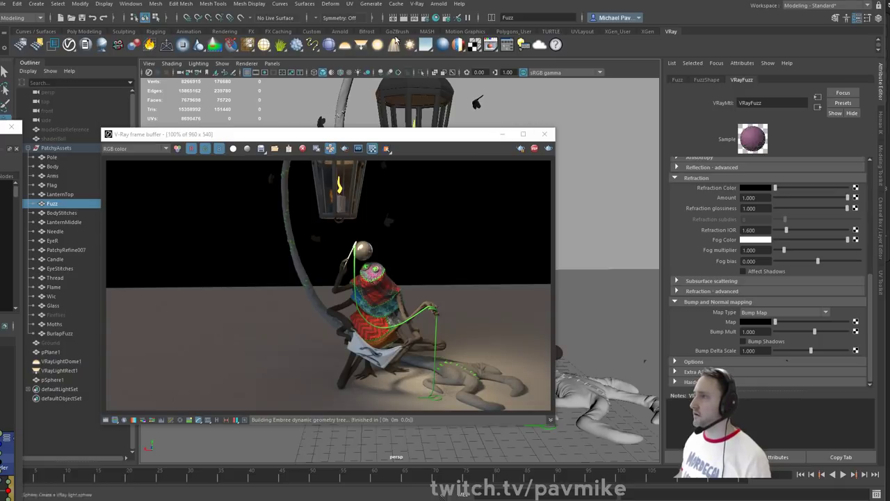
{"action": "left_click", "coordinate": [425, 19]}
{"action": "left_click_drag", "start_coordinate": [613, 99], "coordinate": [727, 84]}
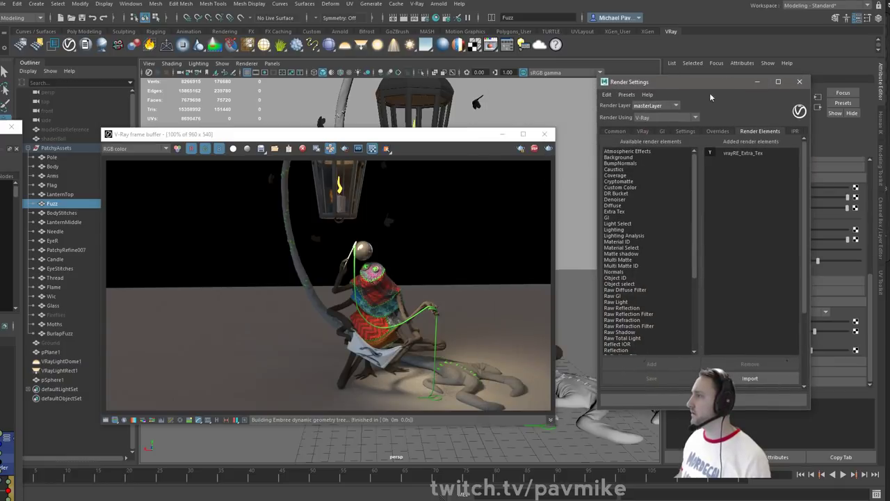
{"action": "left_click", "coordinate": [618, 131]}
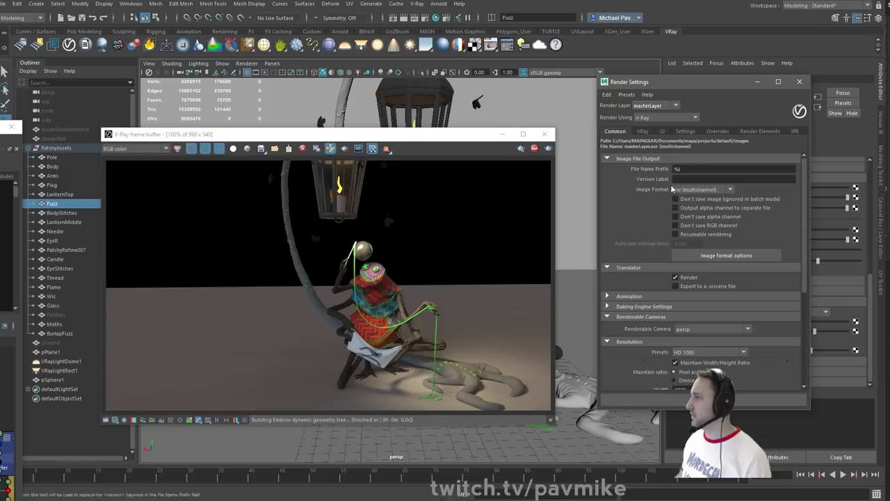
{"action": "left_click", "coordinate": [730, 190]}
{"action": "left_click", "coordinate": [695, 244]}
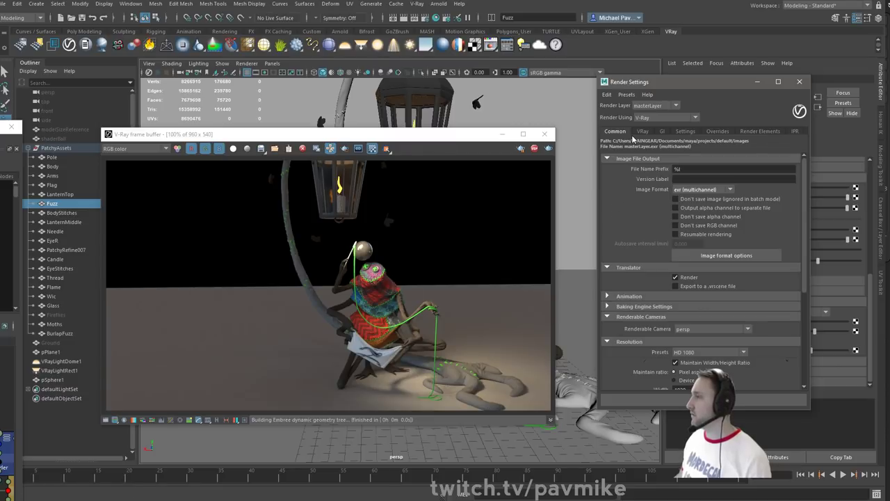
{"action": "scroll", "coordinate": [634, 290], "scroll_direction": "down", "scroll_amount": 3}
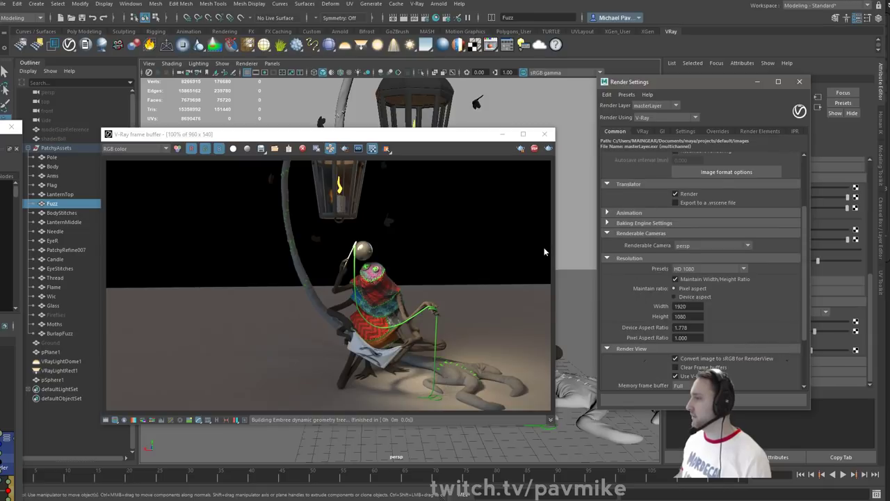
{"action": "scroll", "coordinate": [664, 226], "scroll_direction": "up", "scroll_amount": 3}
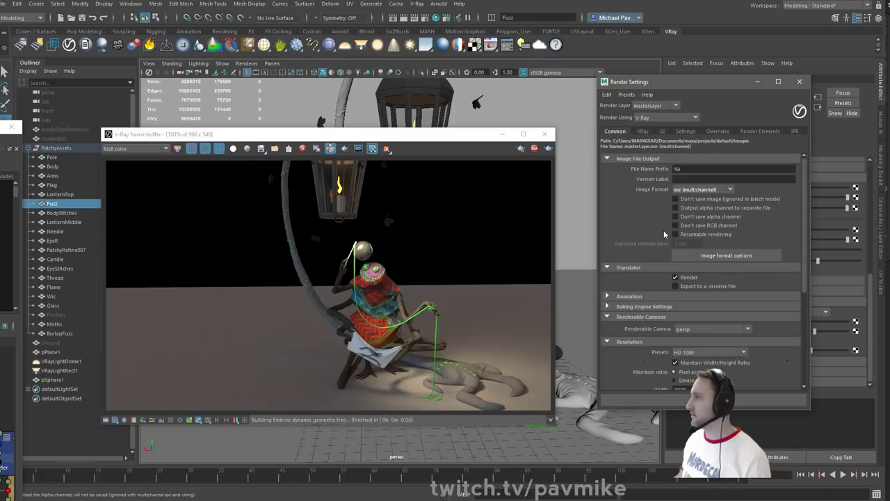
- Show the render history in the frame buffer, enable it, and accept the existing history settings
{"action": "left_click", "coordinate": [190, 421]}
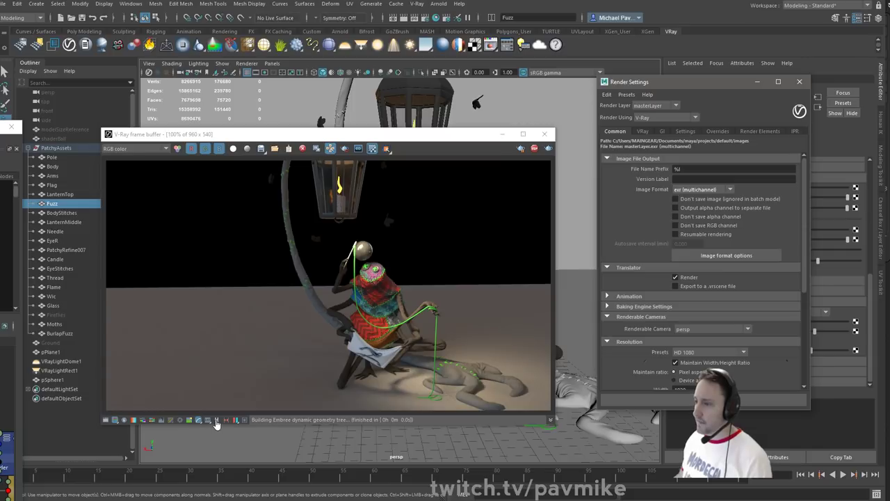
{"action": "left_click_drag", "start_coordinate": [162, 139], "coordinate": [259, 153]}
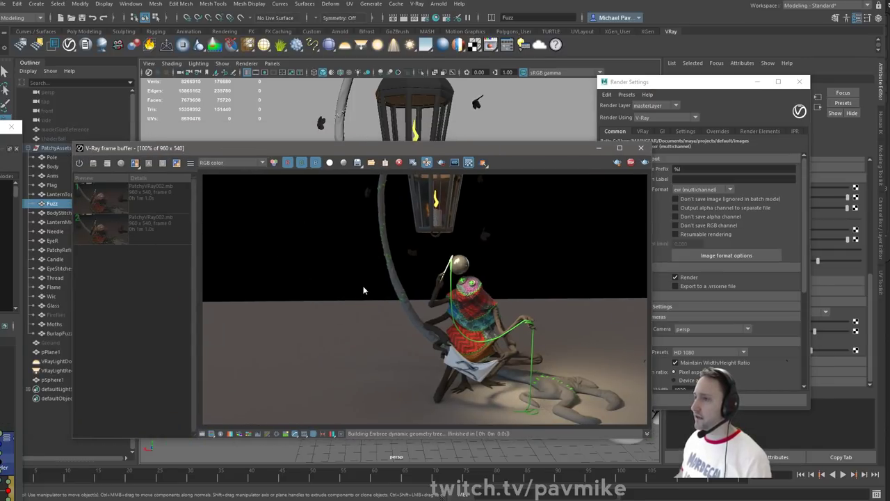
{"action": "left_click", "coordinate": [79, 163]}
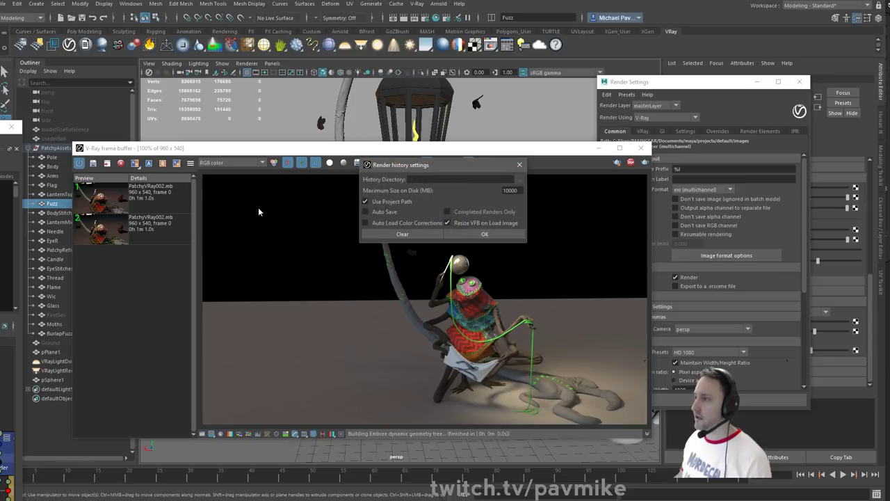
{"action": "left_click", "coordinate": [485, 234]}
- Delete both old PatchyVRay002.mb renders from the render history
{"action": "left_click", "coordinate": [144, 195]}
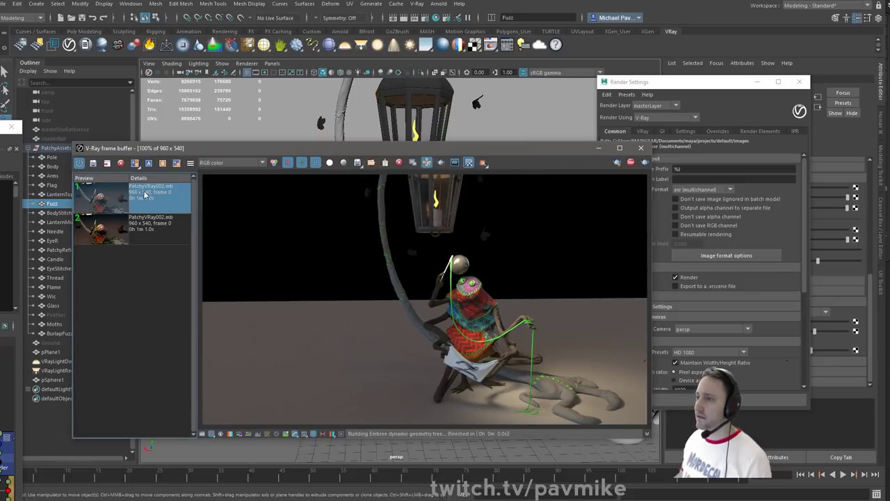
{"action": "left_click", "coordinate": [122, 165]}
{"action": "left_click", "coordinate": [122, 164]}
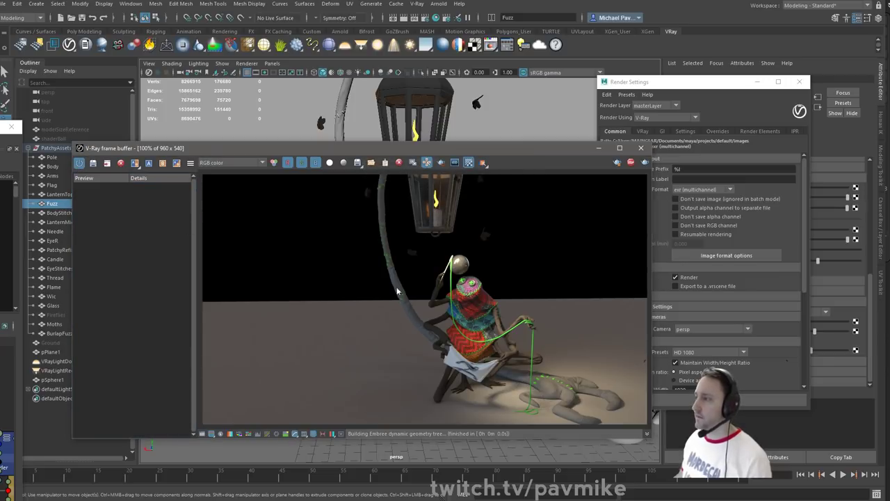
- Frame a close-up of the sphere, needle and the character's button-eyed head in the perspective view and live render
{"action": "right_click", "coordinate": [553, 311]}
{"action": "left_click", "coordinate": [454, 251]}
{"action": "left_click_drag", "start_coordinate": [453, 146], "coordinate": [161, 173]}
{"action": "scroll", "coordinate": [508, 238], "scroll_direction": "up", "scroll_amount": 4}
{"action": "scroll", "coordinate": [508, 241], "scroll_direction": "up", "scroll_amount": 2}
{"action": "left_click_drag", "start_coordinate": [509, 244], "coordinate": [511, 297], "text": "alt"}
{"action": "mouse_move", "coordinate": [201, 181]}
{"action": "left_mouse_down"}
{"action": "mouse_move", "coordinate": [270, 191]}
{"action": "mouse_move", "coordinate": [191, 181]}
{"action": "left_mouse_up"}
{"action": "scroll", "coordinate": [468, 209], "scroll_direction": "up", "scroll_amount": 5}
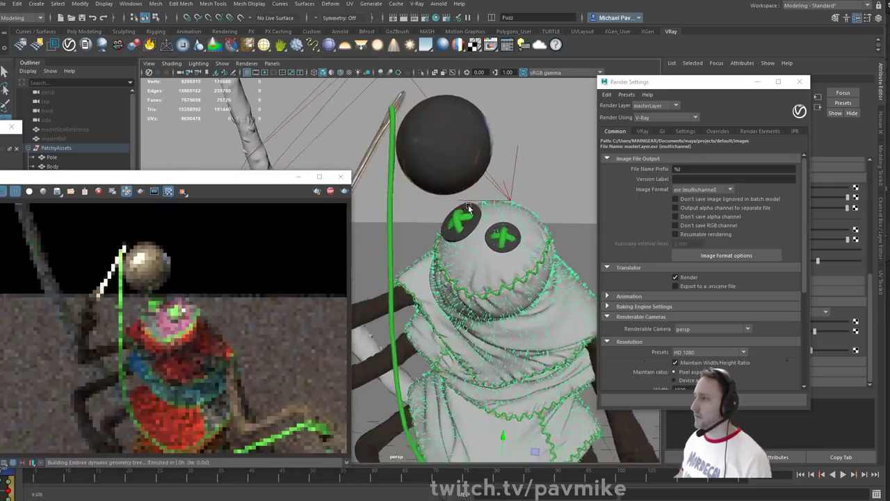
{"action": "middle_click_drag", "start_coordinate": [470, 222], "coordinate": [468, 344], "text": "alt"}
- Store the close-up render with the original metallic-looking sphere in the render history
{"action": "left_click_drag", "start_coordinate": [156, 178], "coordinate": [341, 185]}
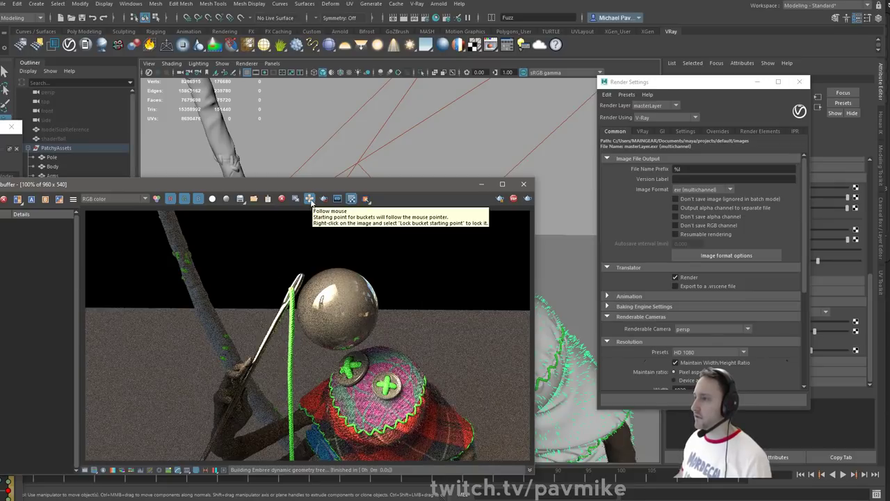
{"action": "left_click", "coordinate": [310, 200]}
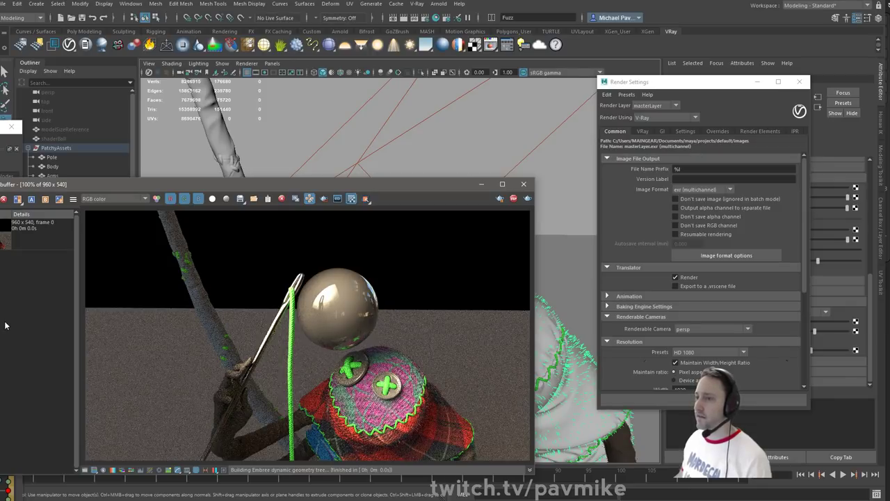
{"action": "left_click_drag", "start_coordinate": [372, 185], "coordinate": [174, 176]}
- Select the sphere above the head and set its VRayMtl16 diffuse color to pure green
{"action": "left_click", "coordinate": [463, 199]}
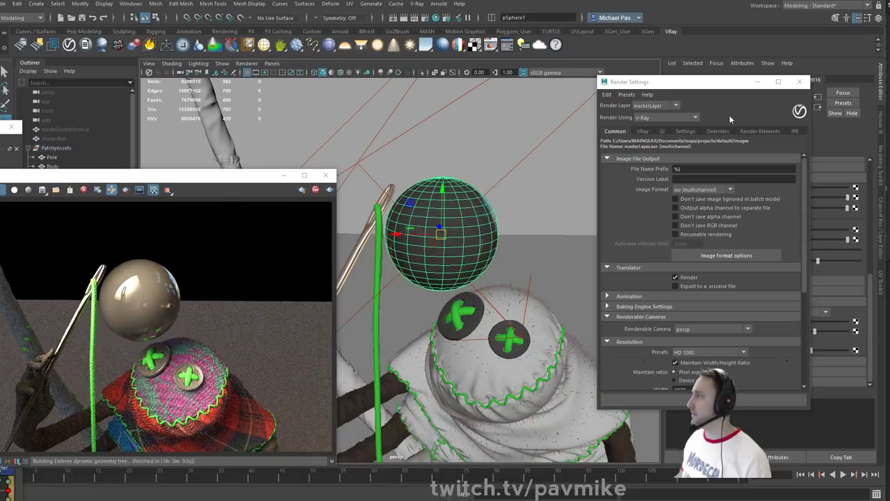
{"action": "left_click", "coordinate": [799, 82]}
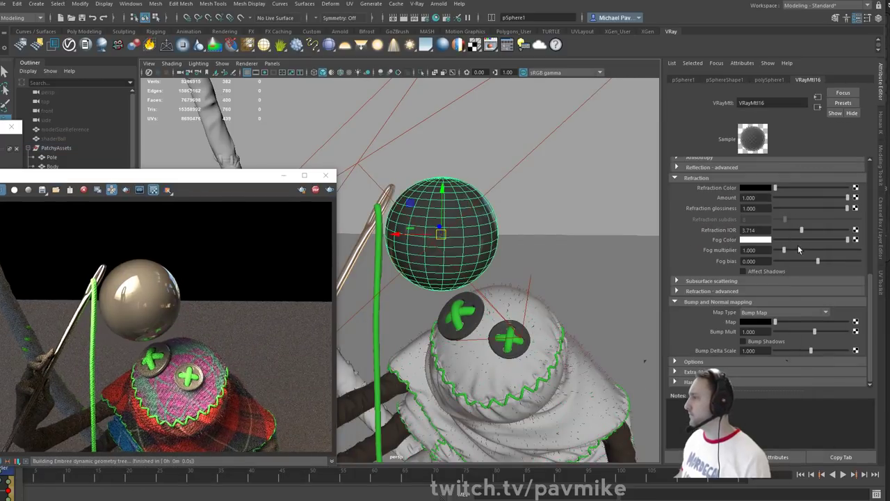
{"action": "scroll", "coordinate": [760, 248], "scroll_direction": "up", "scroll_amount": 8}
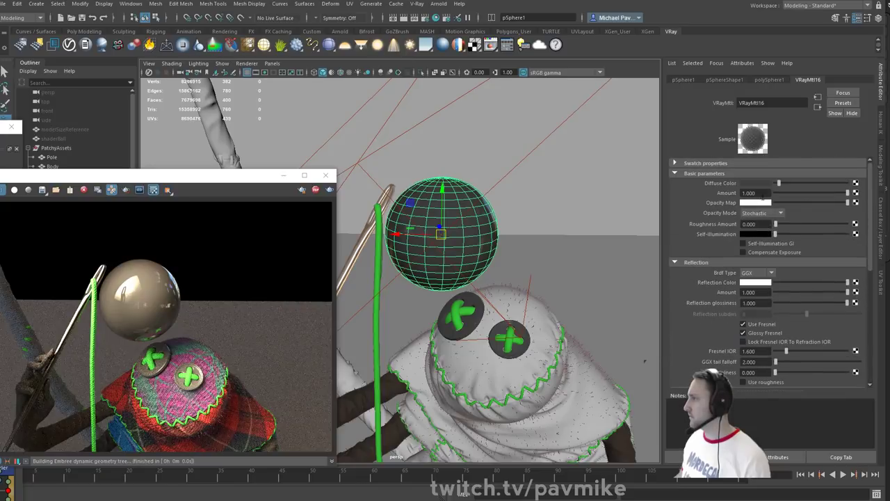
{"action": "left_click", "coordinate": [766, 183]}
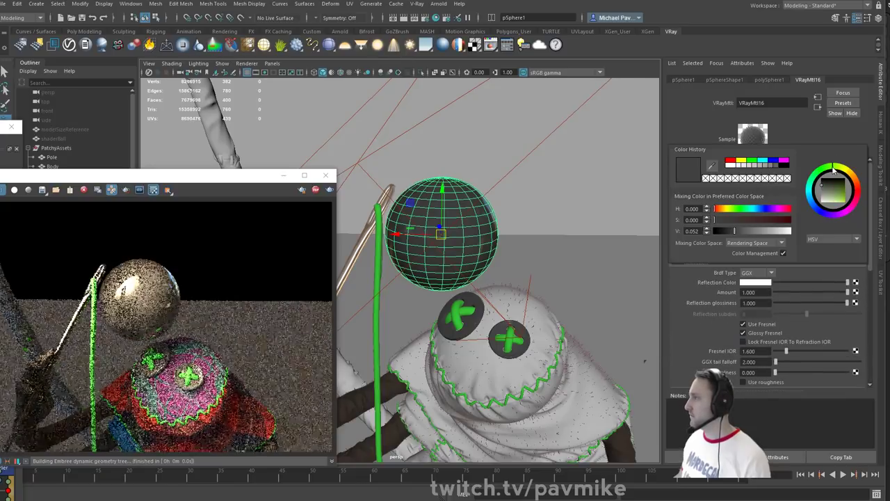
{"action": "left_click", "coordinate": [758, 163]}
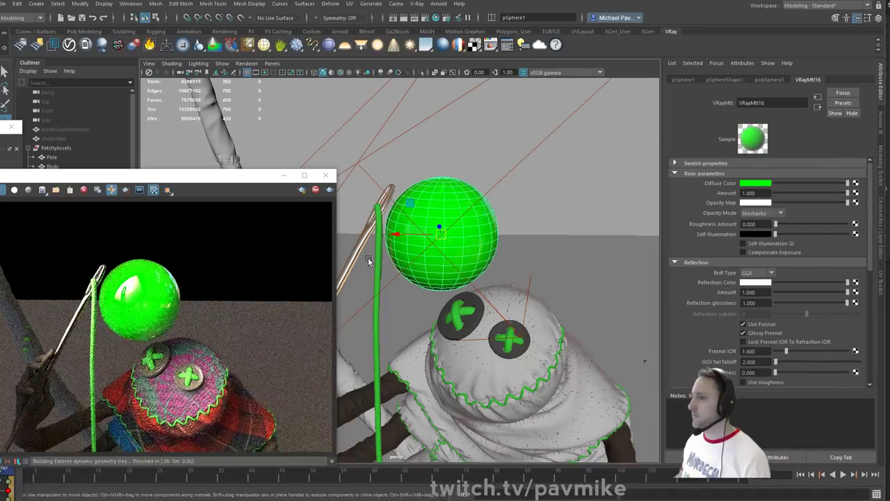
- Store the green sphere render in the history and set up an A/B comparison with the earlier render
{"action": "left_click_drag", "start_coordinate": [265, 183], "coordinate": [480, 161]}
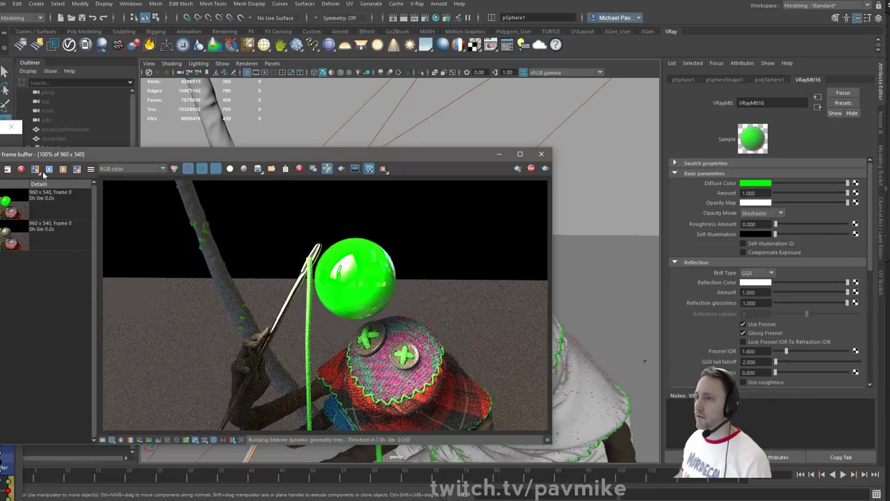
{"action": "left_click", "coordinate": [39, 205]}
{"action": "left_click", "coordinate": [49, 171]}
{"action": "left_click", "coordinate": [47, 225]}
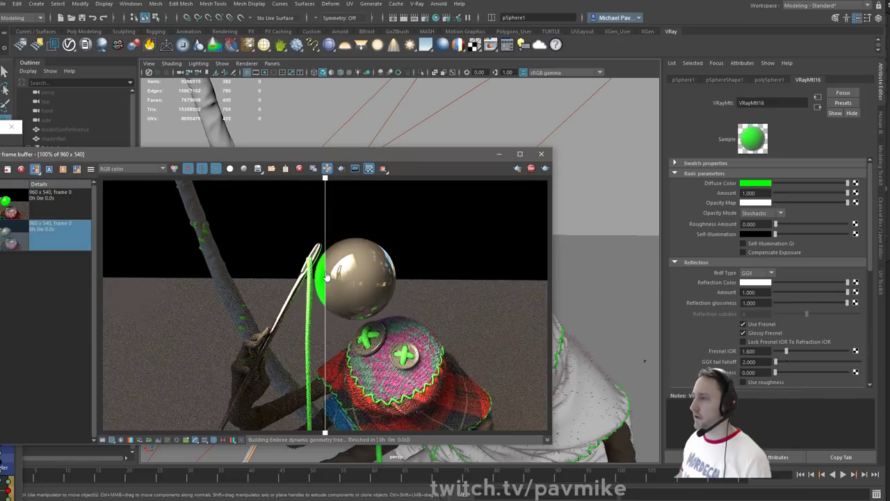
- Sweep the comparison divider across the sphere to compare the green render with the original one
{"action": "left_click_drag", "start_coordinate": [324, 182], "coordinate": [546, 182]}
{"action": "left_click_drag", "start_coordinate": [491, 248], "coordinate": [361, 264]}
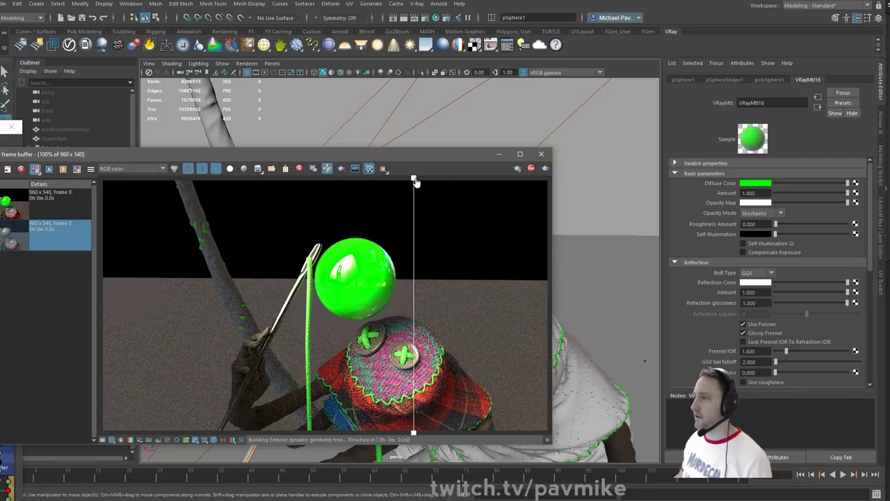
{"action": "left_click_drag", "start_coordinate": [413, 179], "coordinate": [265, 258]}
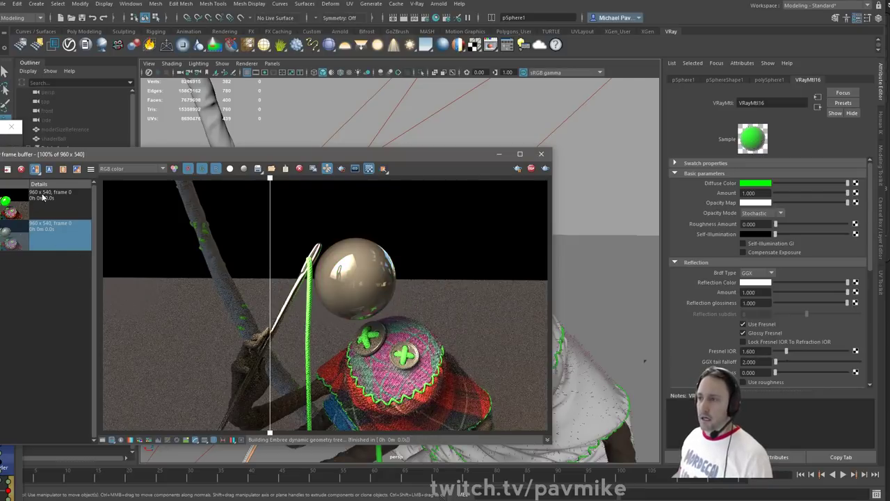
- Clear the two sphere comparison renders from the frame buffer's history
{"action": "left_click", "coordinate": [21, 169]}
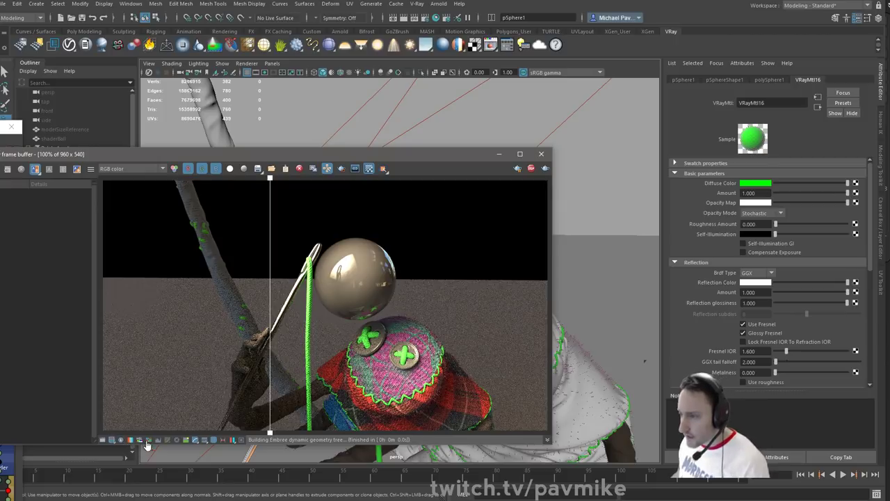
- Close the frame buffer's history panel and render the scene again with the V-Ray production engine set to CPU
{"action": "left_click", "coordinate": [222, 441]}
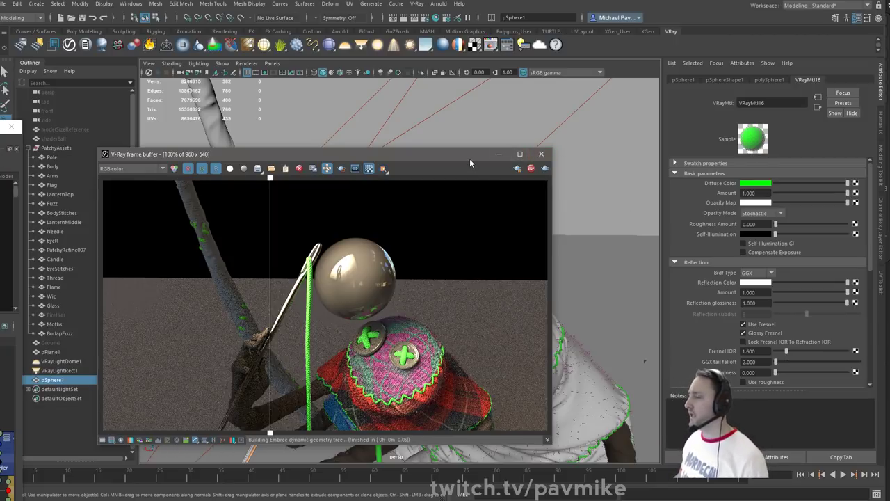
{"action": "left_click_drag", "start_coordinate": [470, 161], "coordinate": [498, 133]}
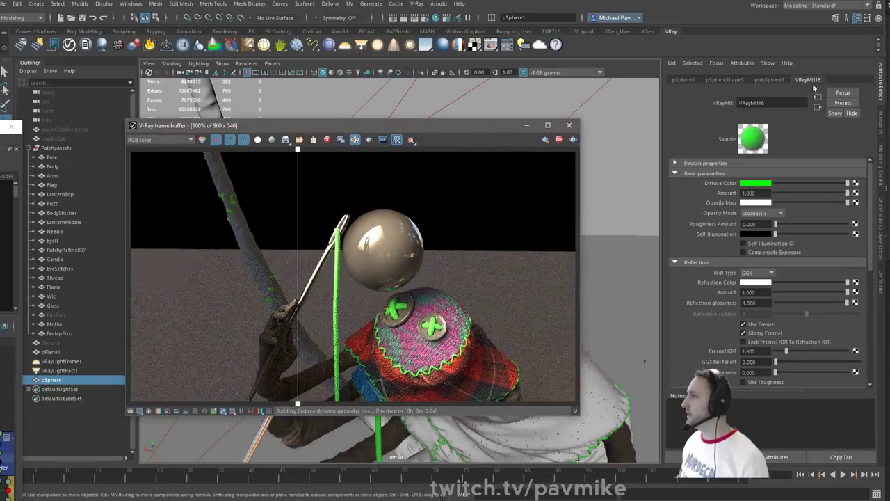
{"action": "left_click", "coordinate": [425, 18]}
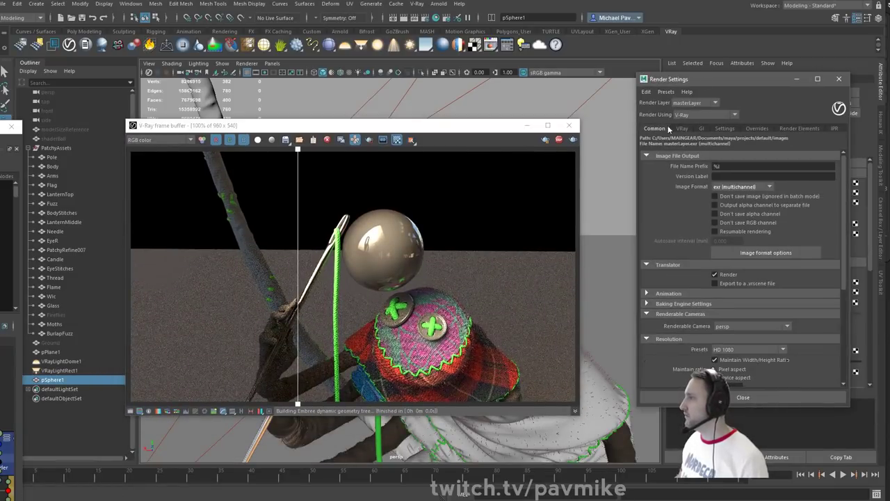
{"action": "left_click", "coordinate": [680, 128]}
{"action": "left_click", "coordinate": [733, 149]}
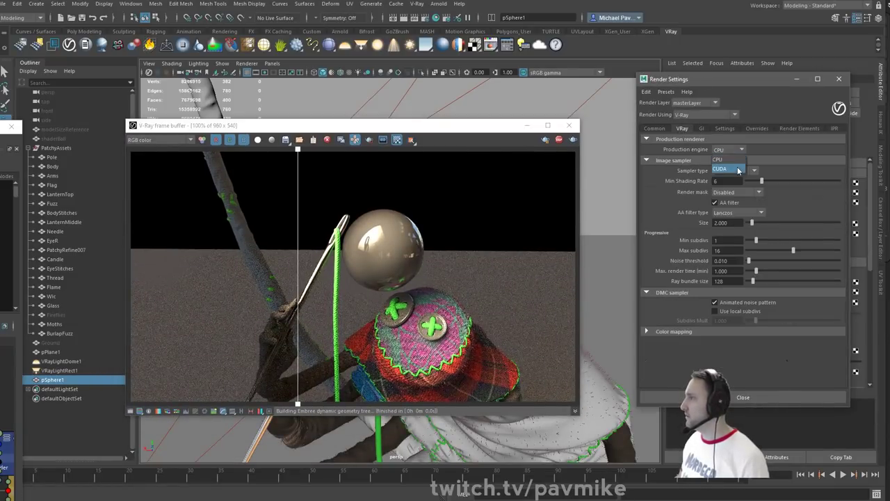
{"action": "left_click", "coordinate": [742, 159]}
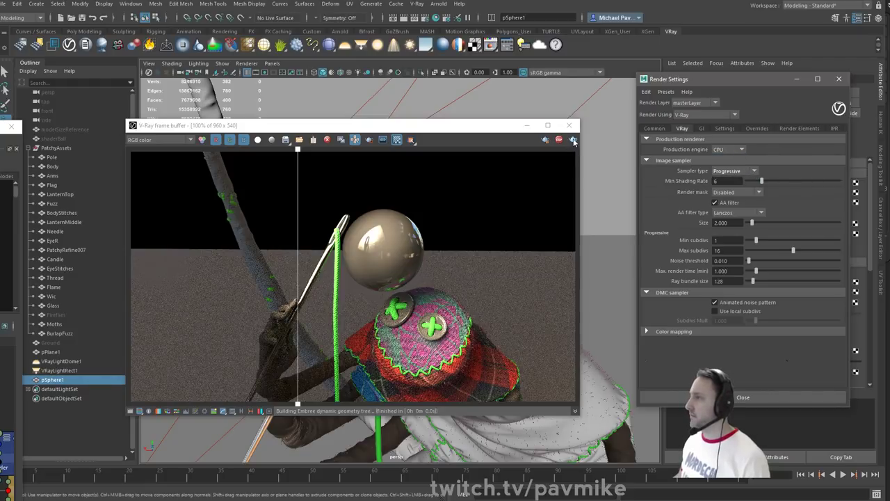
{"action": "left_click", "coordinate": [573, 140]}
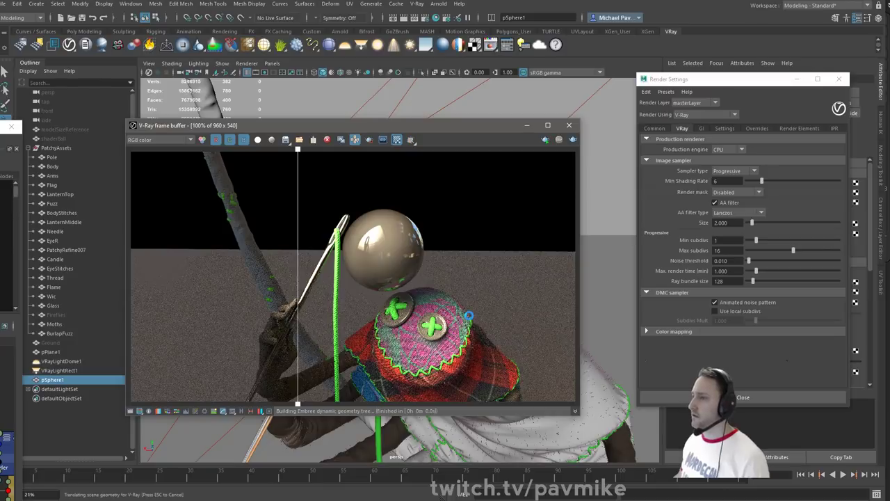
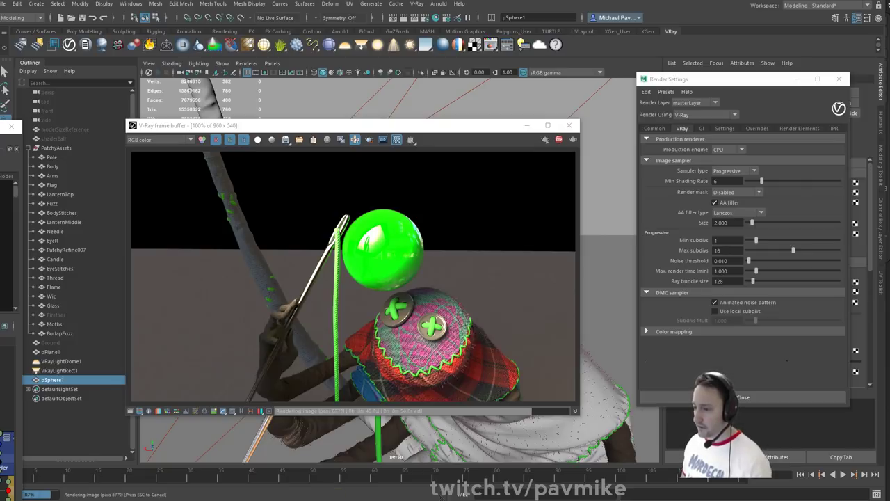
- Switch to the V-Ray User Manual in the browser and copy the link URL of its "V-Ray and Substance Painter" heading
{"action": "left_click_drag", "start_coordinate": [271, 500], "coordinate": [226, 29]}
{"action": "scroll", "coordinate": [329, 217], "scroll_direction": "down", "scroll_amount": 10}
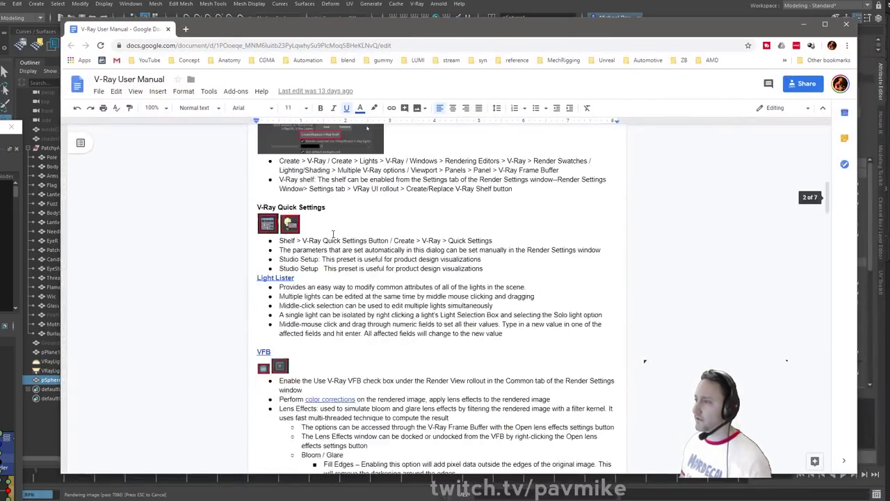
{"action": "scroll", "coordinate": [333, 234], "scroll_direction": "down", "scroll_amount": 20}
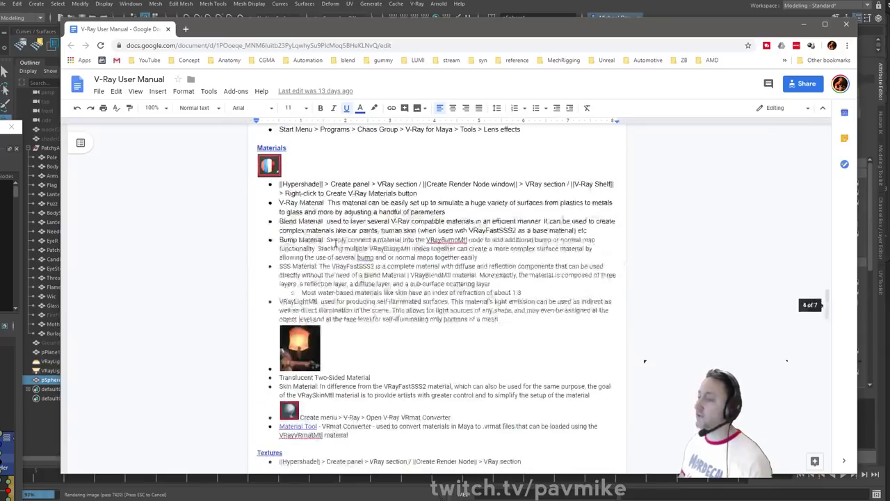
{"action": "scroll", "coordinate": [330, 250], "scroll_direction": "down", "scroll_amount": 15}
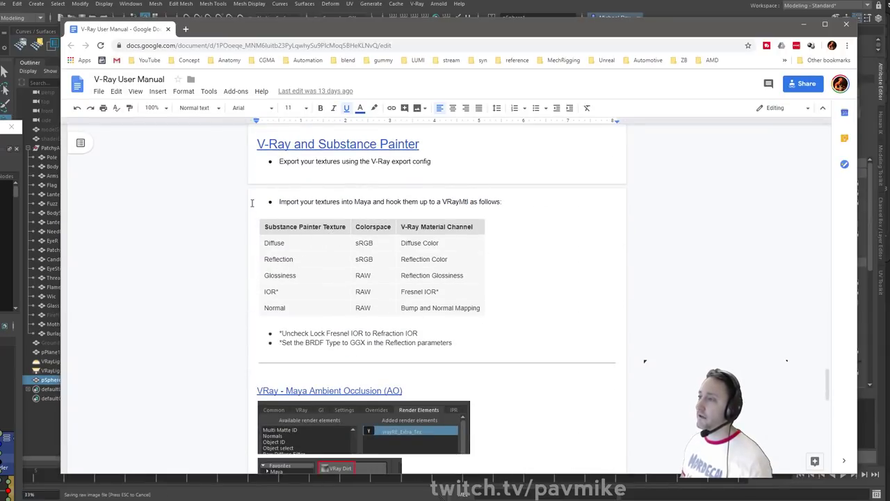
{"action": "right_click", "coordinate": [304, 143]}
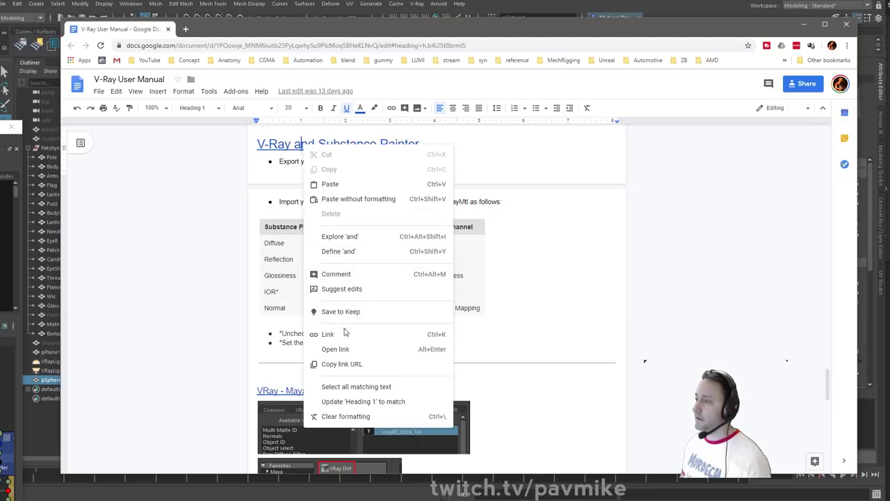
{"action": "left_click", "coordinate": [339, 362]}
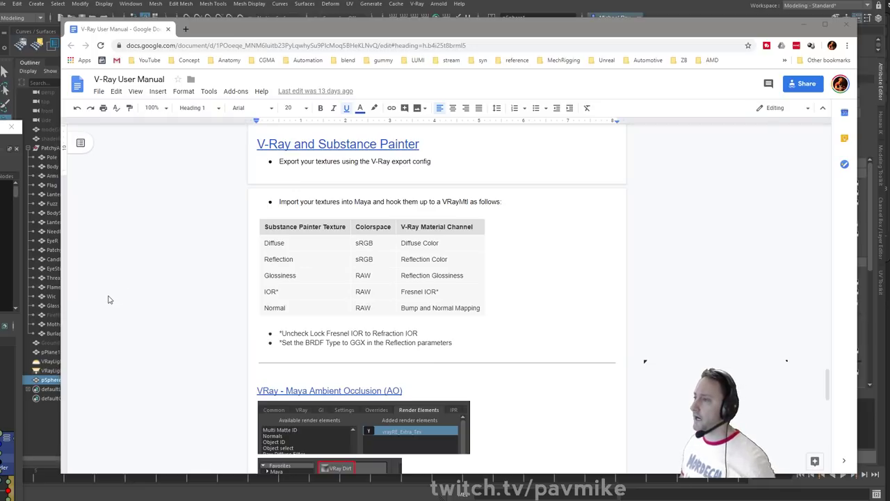
{"action": "left_click", "coordinate": [313, 244]}
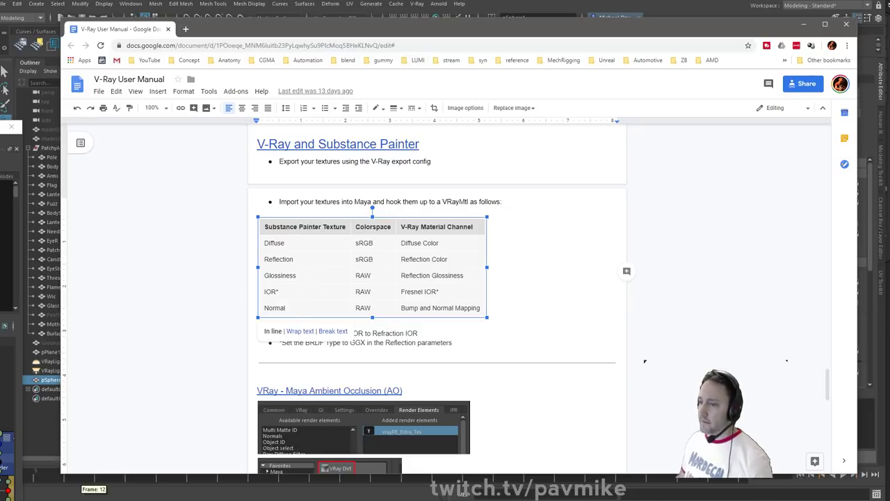
- Switch to Substance Painter, start a texture export and set its config to Vray
{"action": "key", "text": "alt+Tab"}
{"action": "left_click", "coordinate": [4, 7]}
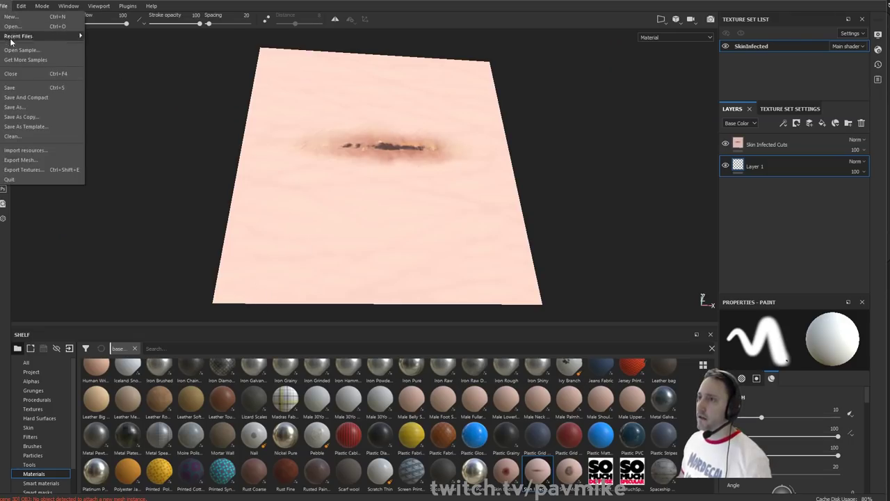
{"action": "left_click", "coordinate": [24, 170]}
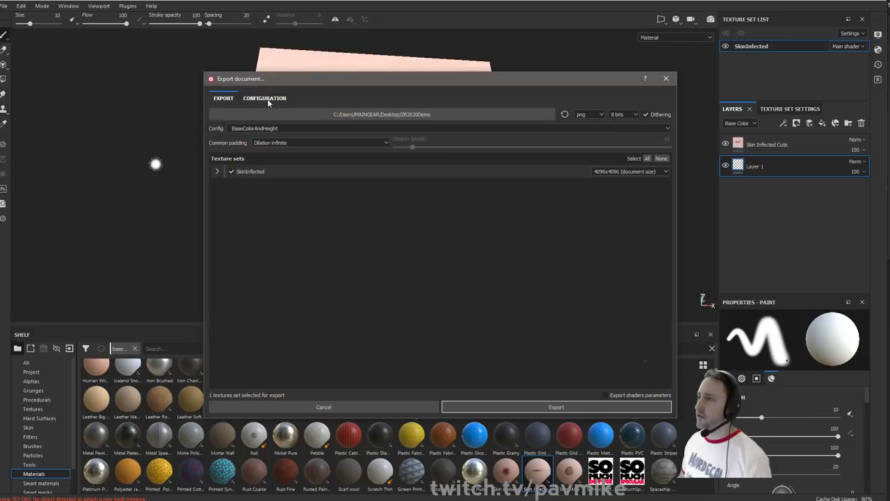
{"action": "left_click", "coordinate": [263, 129]}
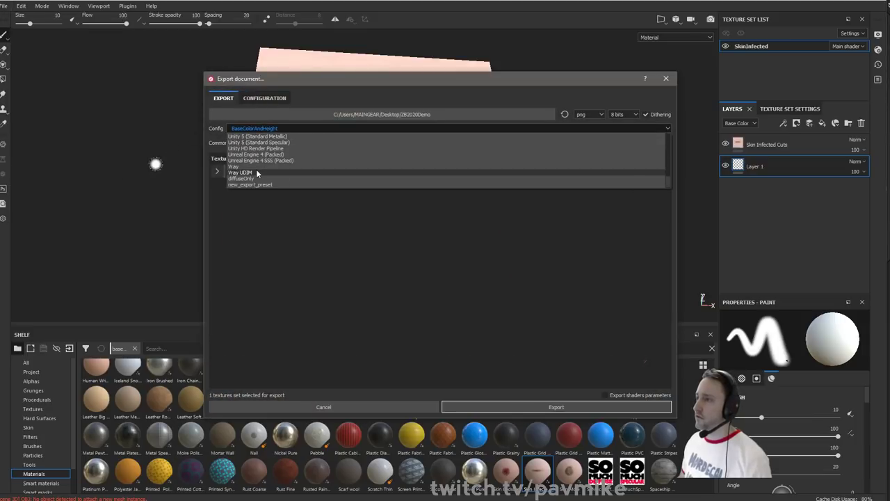
{"action": "left_click", "coordinate": [250, 177]}
{"action": "left_click", "coordinate": [256, 128]}
{"action": "left_click", "coordinate": [256, 167]}
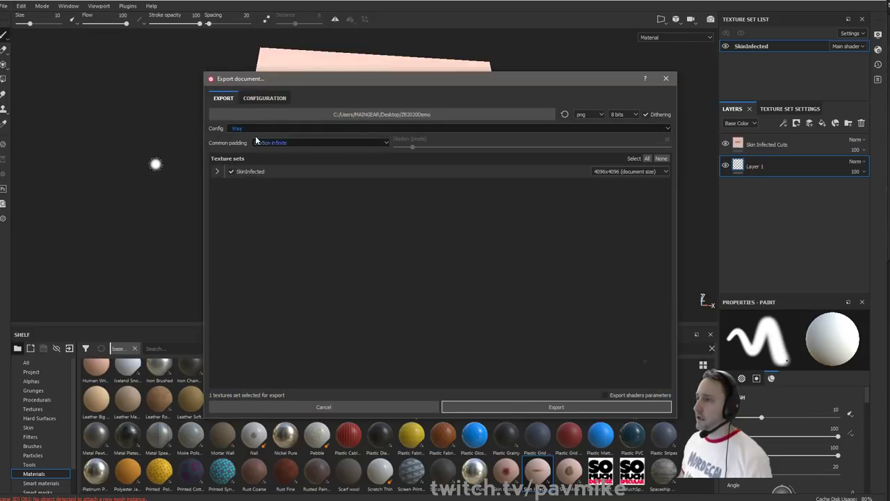
- Look over the export configuration presets and expand the SkinInfected texture set to examine its output maps
{"action": "left_click", "coordinate": [269, 100]}
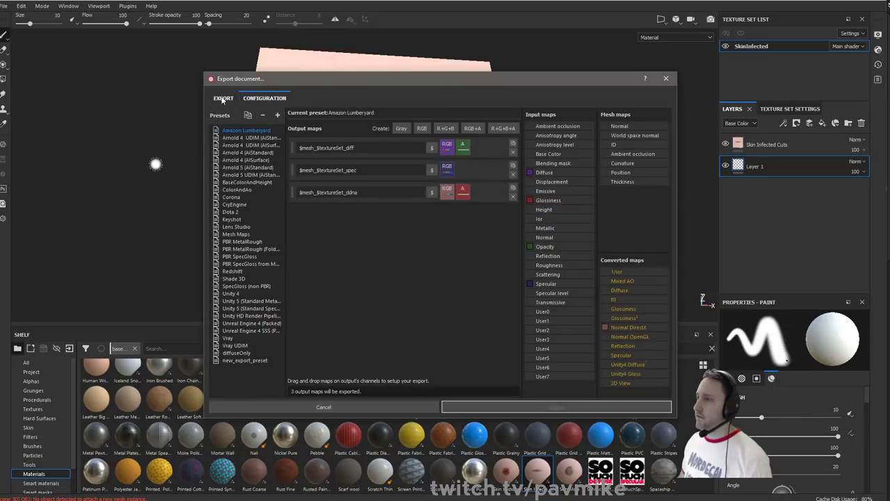
{"action": "left_click", "coordinate": [223, 98]}
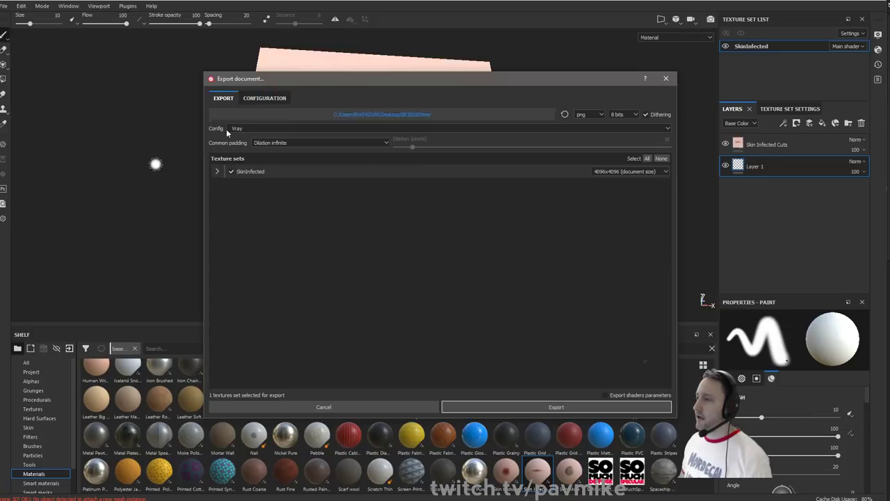
{"action": "left_click", "coordinate": [231, 172]}
{"action": "left_click", "coordinate": [231, 171]}
{"action": "left_click", "coordinate": [217, 171]}
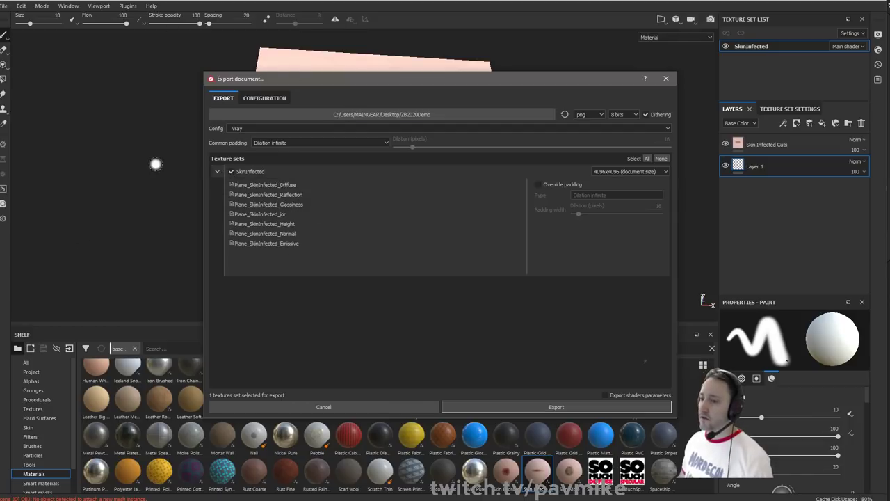
- Switch back to Maya and move the Render Settings window off the VRayMtl16 attributes
{"action": "left_click", "coordinate": [89, 500]}
{"action": "left_click", "coordinate": [136, 481]}
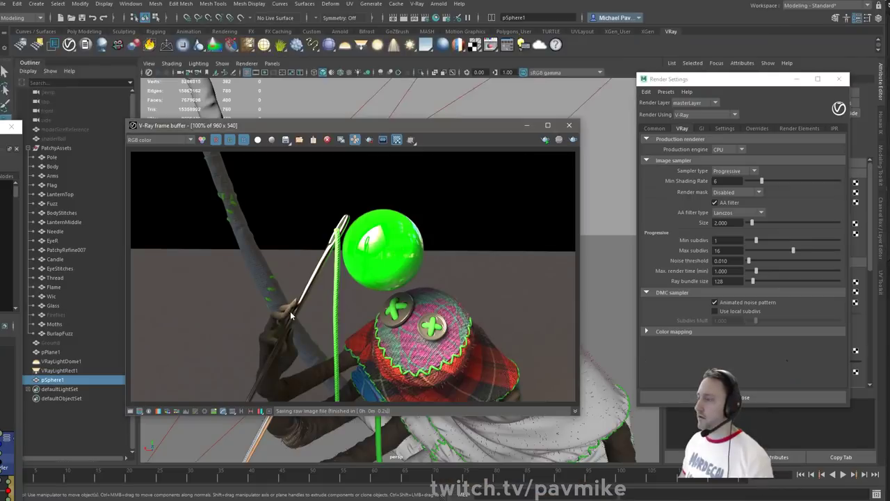
{"action": "left_click_drag", "start_coordinate": [770, 80], "coordinate": [790, 427]}
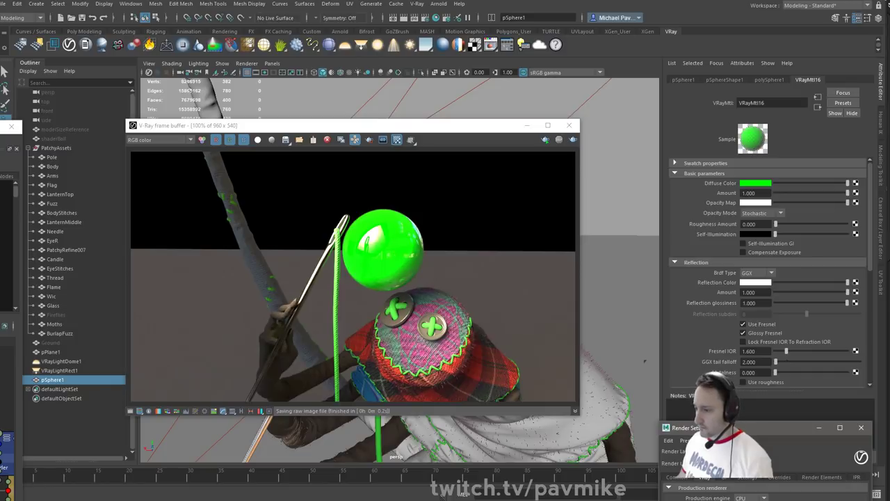
- Switch to the V-Ray User Manual and review the table matching Substance Painter textures to colorspaces and V-Ray material channels
{"action": "mouse_move", "coordinate": [50, 500]}
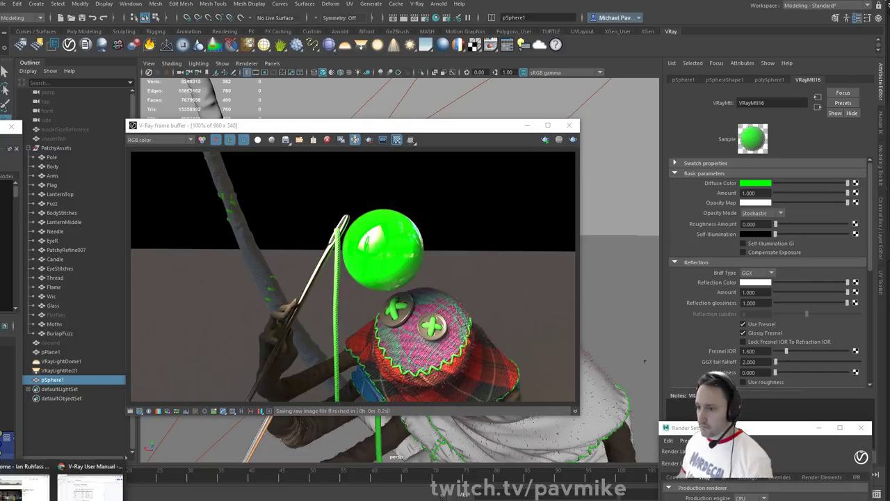
{"action": "left_click", "coordinate": [90, 487]}
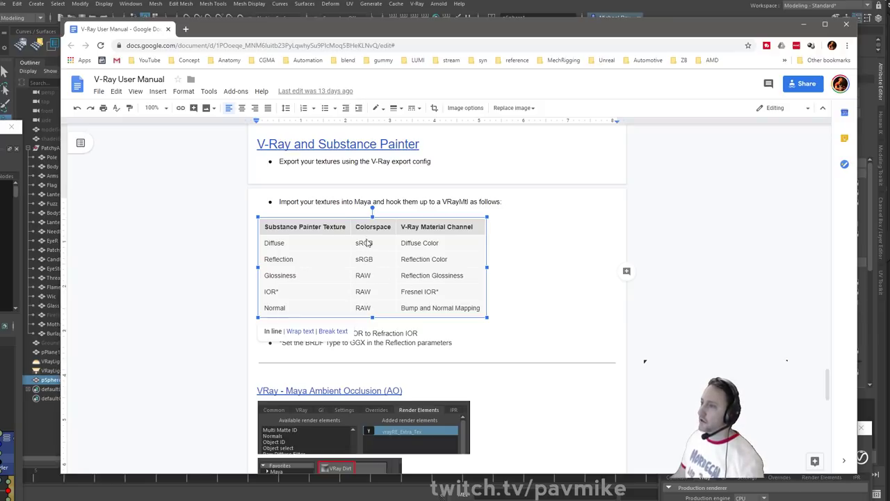
{"action": "left_click_drag", "start_coordinate": [543, 31], "coordinate": [538, 35]}
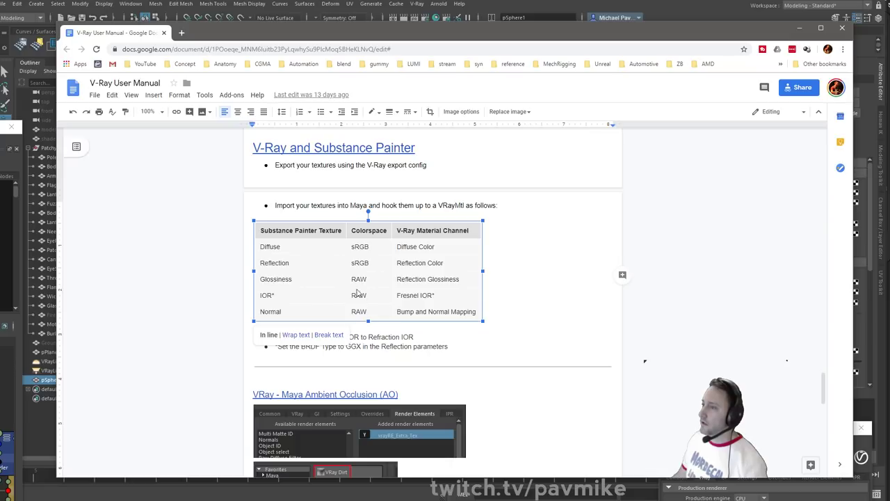
{"action": "left_click_drag", "start_coordinate": [489, 38], "coordinate": [483, 44]}
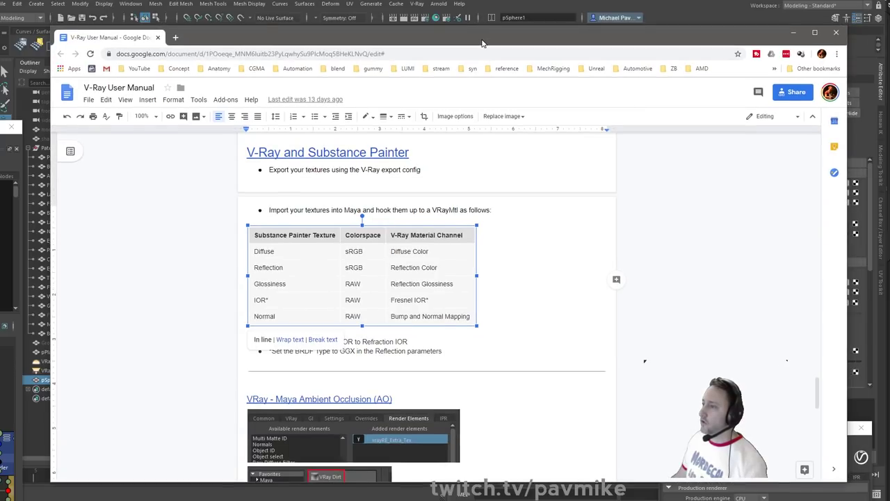
- Switch to Maya, select the Body mesh and inspect the Color Space options of VRay_BodyCloth's diffuse file texture, keeping sRGB
{"action": "key", "text": "alt+Tab"}
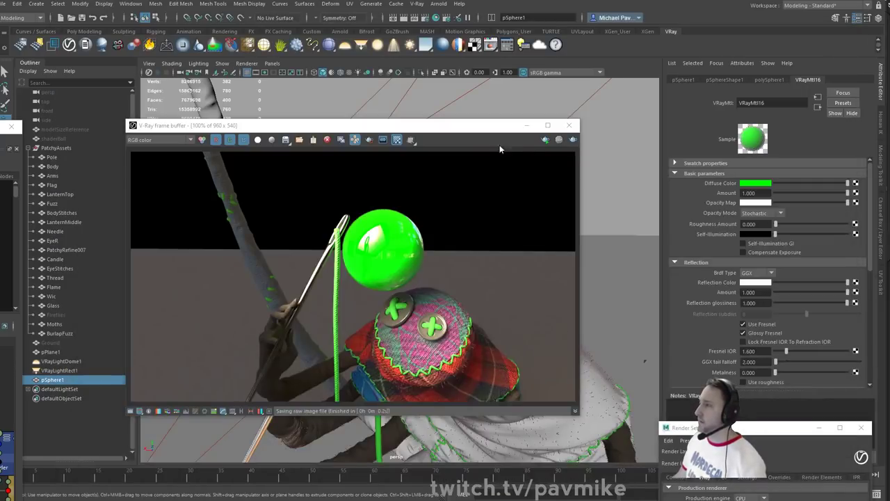
{"action": "left_click_drag", "start_coordinate": [485, 125], "coordinate": [274, 133]}
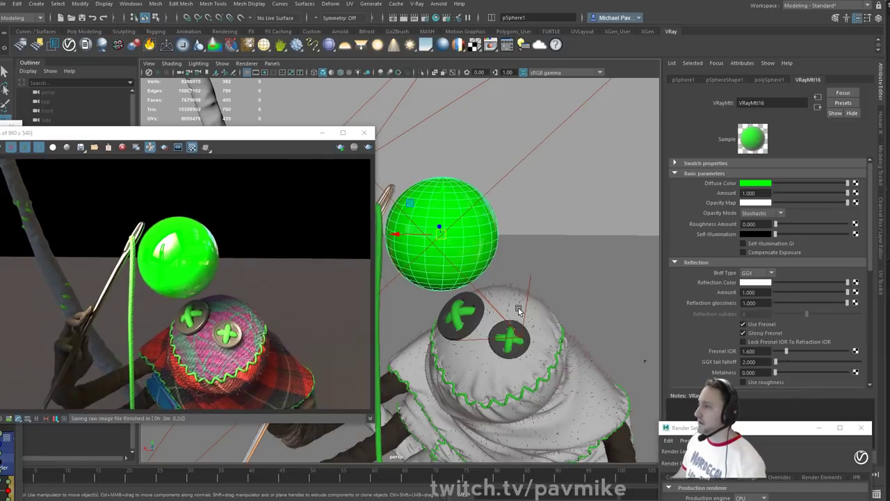
{"action": "left_click", "coordinate": [560, 311]}
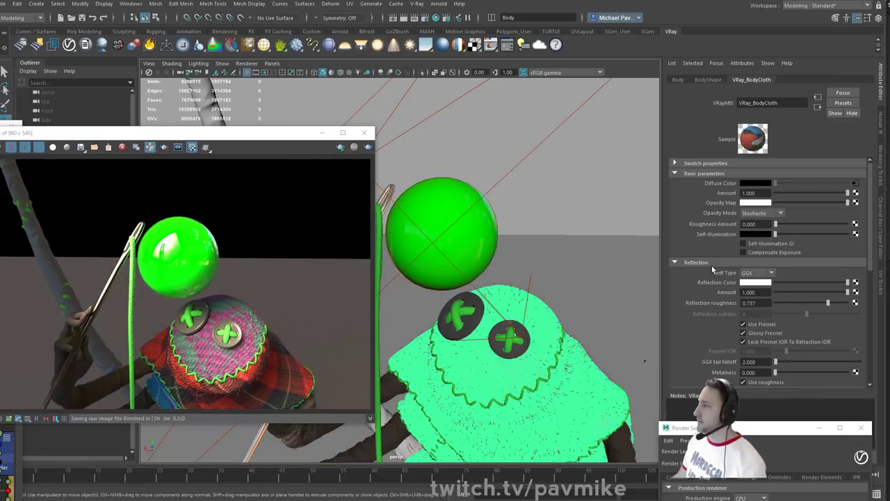
{"action": "left_click", "coordinate": [855, 183]}
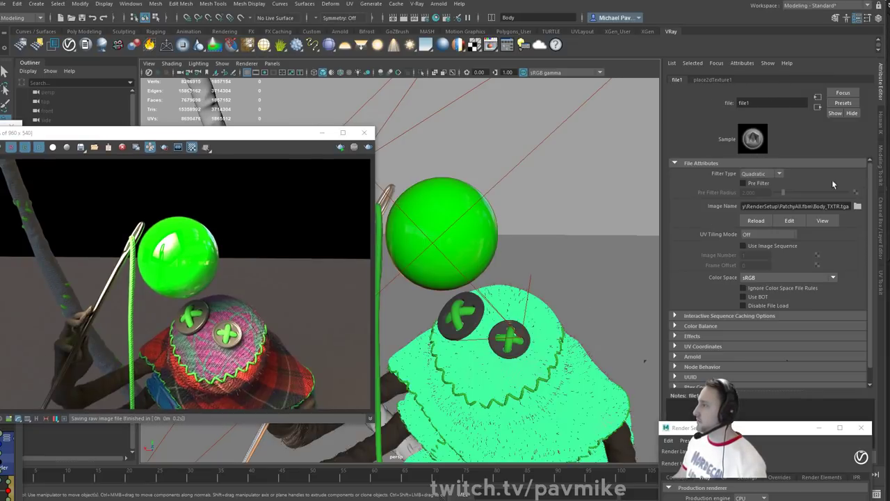
{"action": "left_click", "coordinate": [783, 277]}
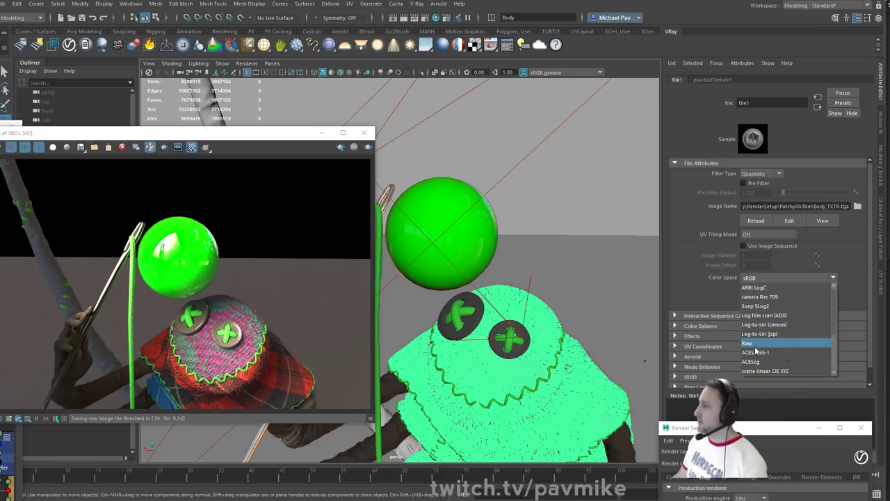
{"action": "left_click", "coordinate": [768, 277]}
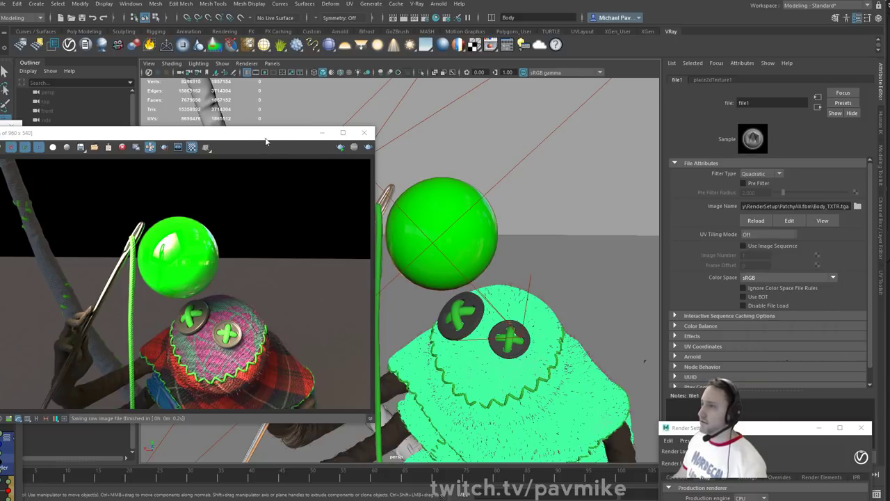
{"action": "left_click_drag", "start_coordinate": [266, 139], "coordinate": [451, 149]}
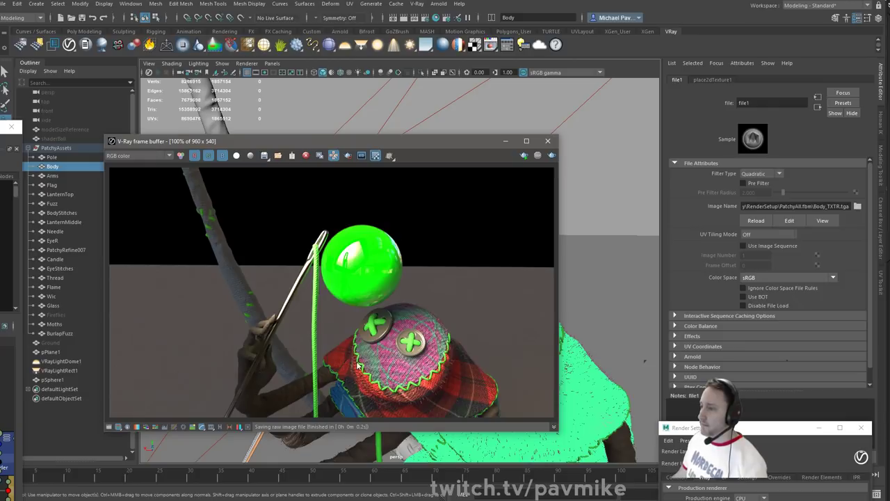
{"action": "key", "text": "alt+Tab"}
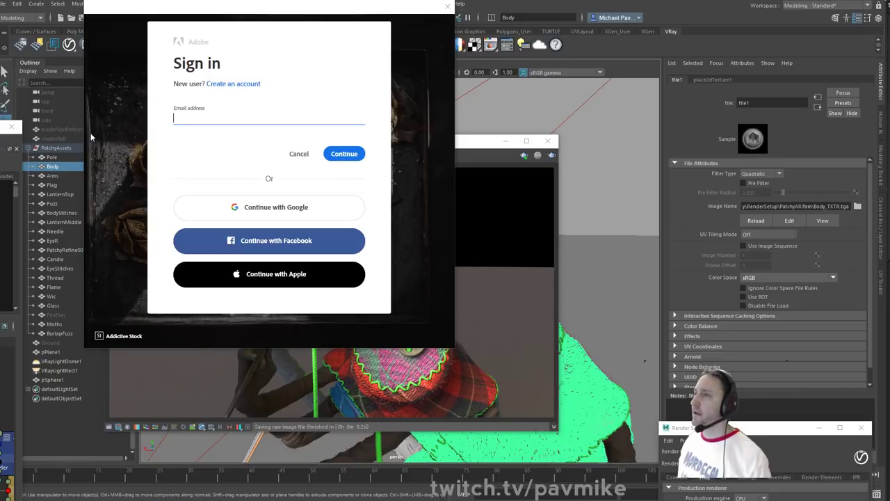
{"action": "left_click_drag", "start_coordinate": [220, 12], "coordinate": [0, 500]}
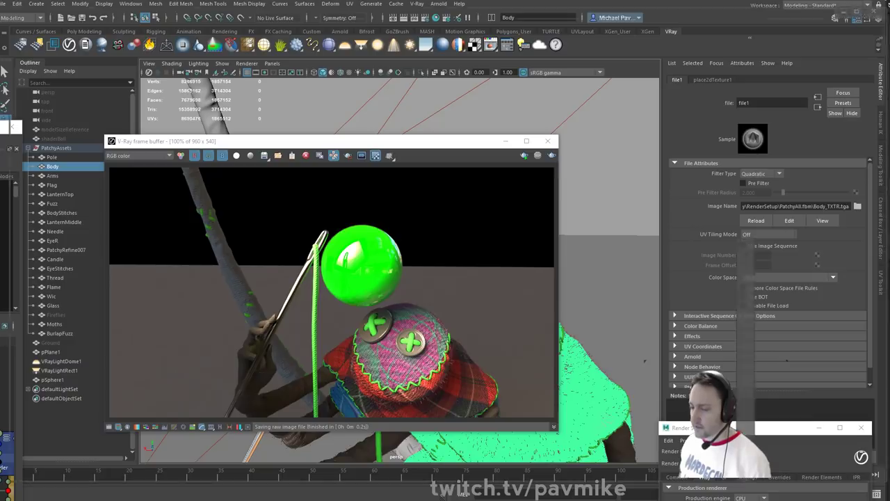
- Switch to Photoshop and open PatchyVRay002.exr with the default Exr-IO import options
{"action": "key", "text": "alt+Tab"}
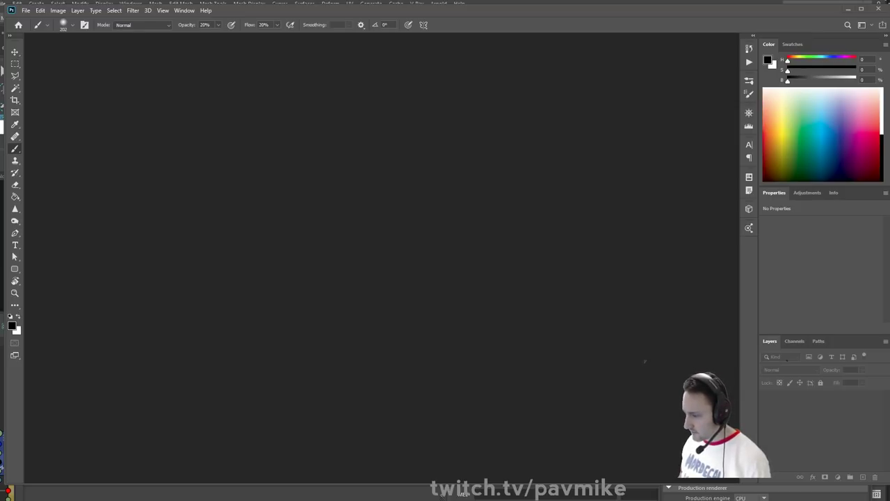
{"action": "left_click_drag", "start_coordinate": [0, 151], "coordinate": [0, 181]}
{"action": "left_click_drag", "start_coordinate": [442, 492], "coordinate": [402, 241]}
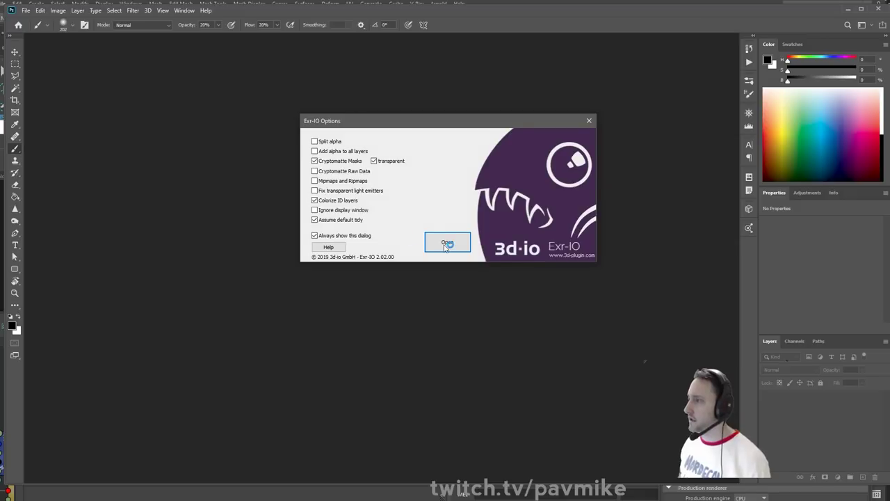
{"action": "left_click", "coordinate": [447, 242]}
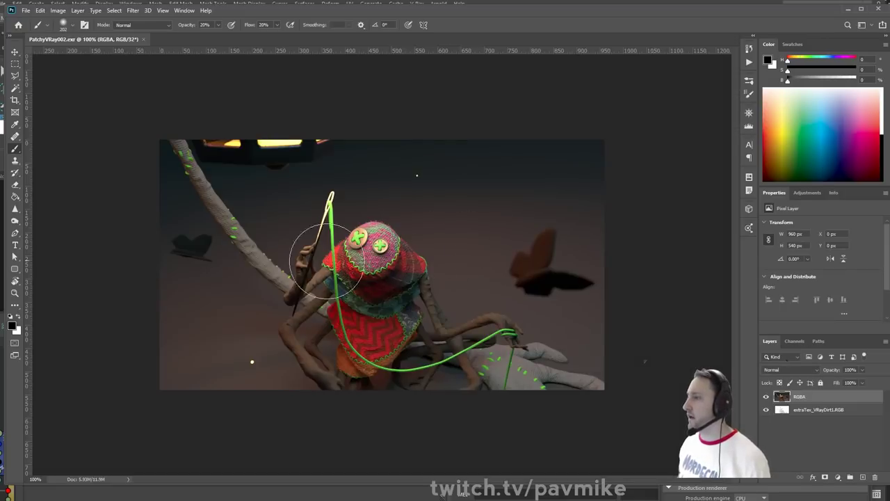
- Move the extraTex_VRayDirt1.RGB layer above RGBA, set its blending mode to Multiply and lower its opacity to 60%
{"action": "left_click", "coordinate": [814, 410]}
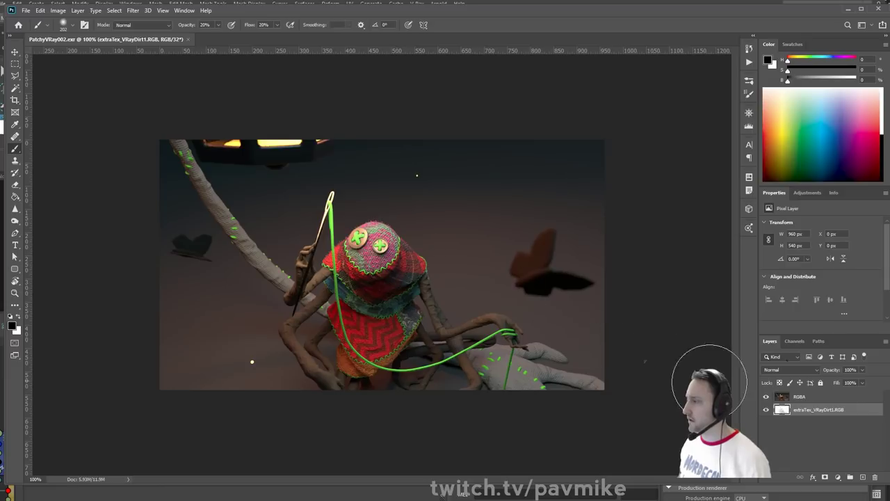
{"action": "left_click_drag", "start_coordinate": [810, 393], "coordinate": [810, 416]}
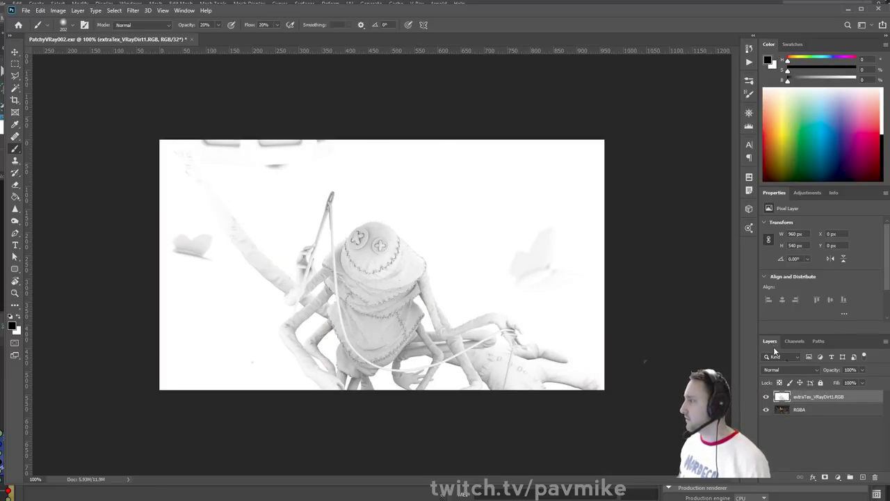
{"action": "left_click", "coordinate": [786, 370]}
{"action": "left_click", "coordinate": [771, 319]}
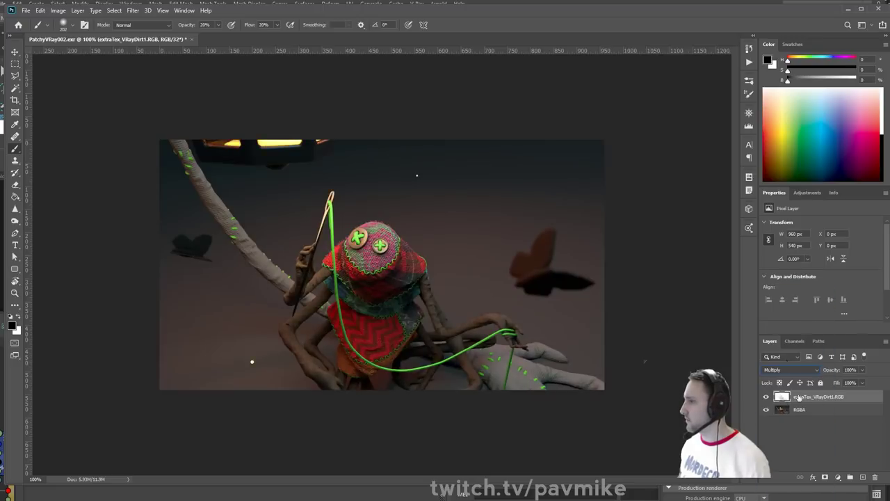
{"action": "left_click", "coordinate": [863, 370]}
{"action": "left_click_drag", "start_coordinate": [866, 382], "coordinate": [846, 382]}
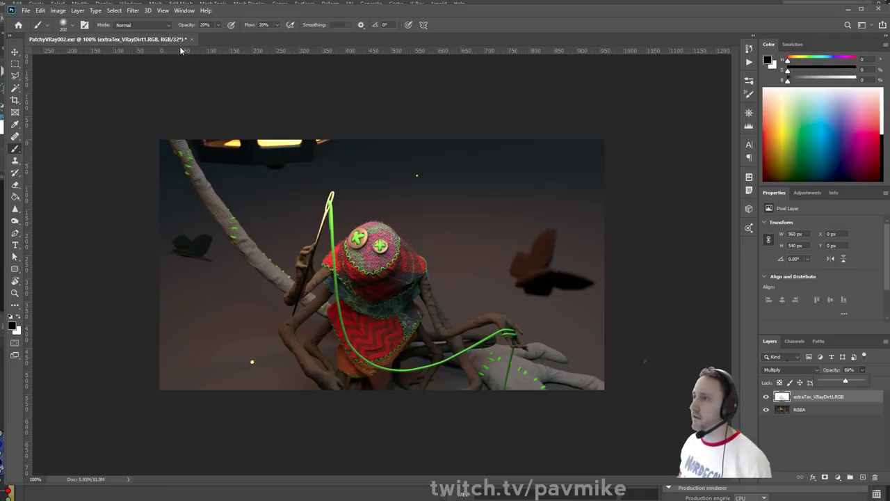
- Convert PatchyVRay002.exr to 16 Bits/Channel without merging its layers
{"action": "left_click", "coordinate": [59, 12]}
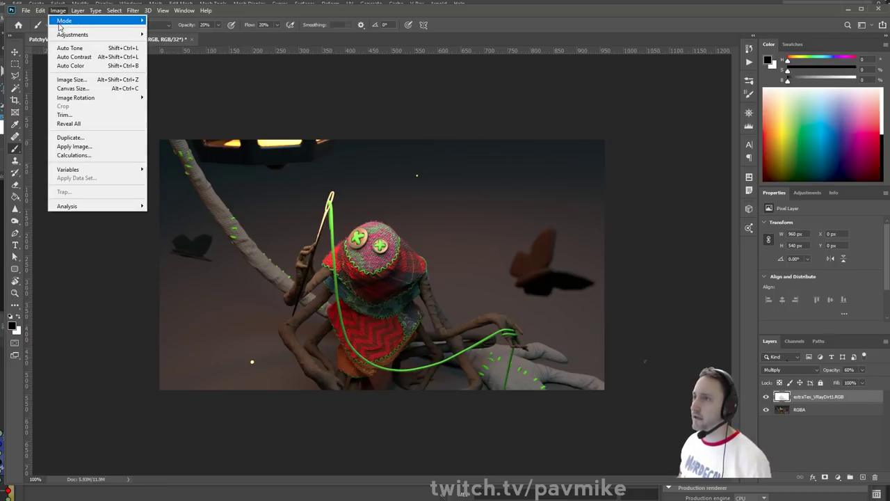
{"action": "mouse_move", "coordinate": [63, 20]}
{"action": "left_click", "coordinate": [167, 105]}
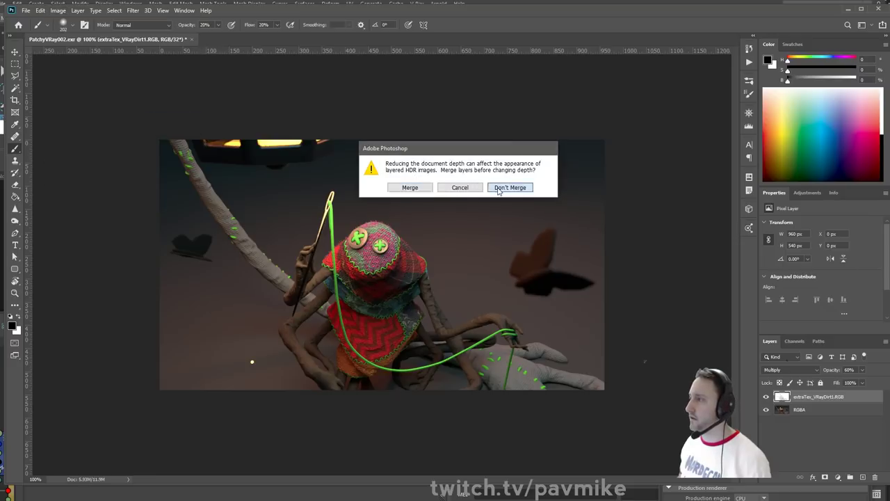
{"action": "left_click", "coordinate": [509, 187]}
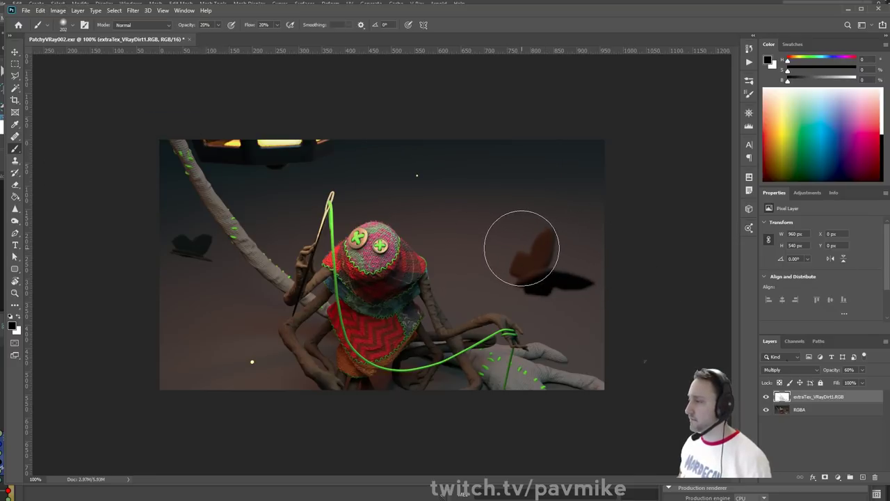
- Close PatchyVRay002.exr without saving and open masterLayer.exr through the Exr-IO import
{"action": "left_click", "coordinate": [186, 41]}
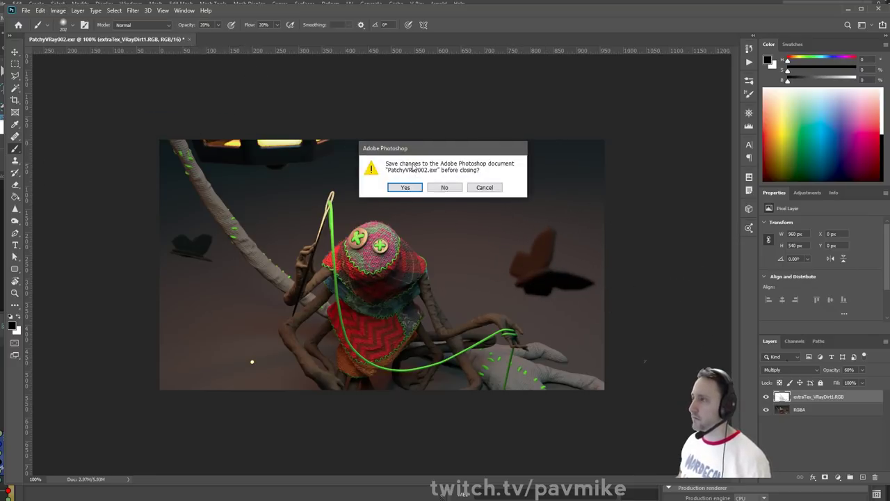
{"action": "left_click", "coordinate": [445, 188]}
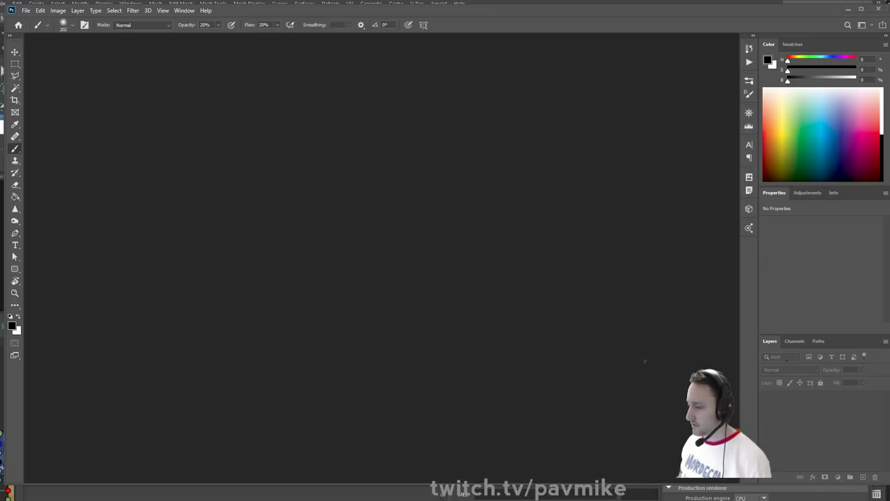
{"action": "left_click", "coordinate": [449, 241]}
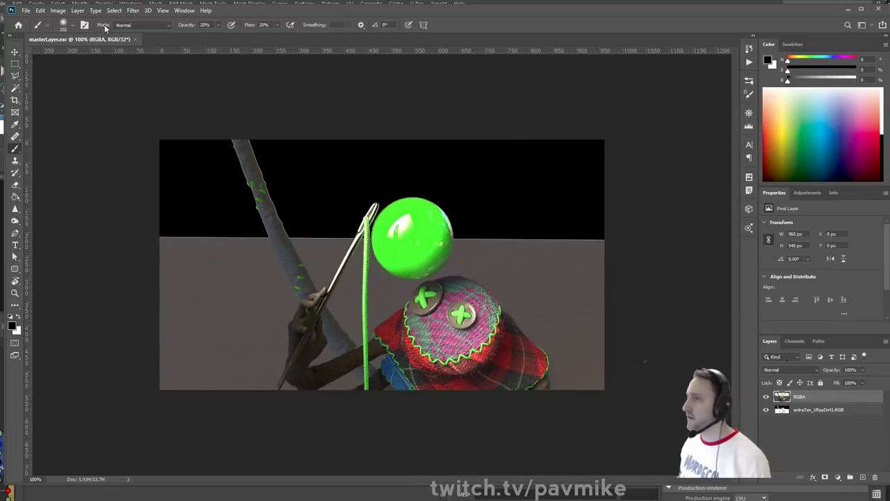
- Convert masterLayer.exr to 16 Bits/Channel, keeping the layers unmerged
{"action": "left_click", "coordinate": [59, 11]}
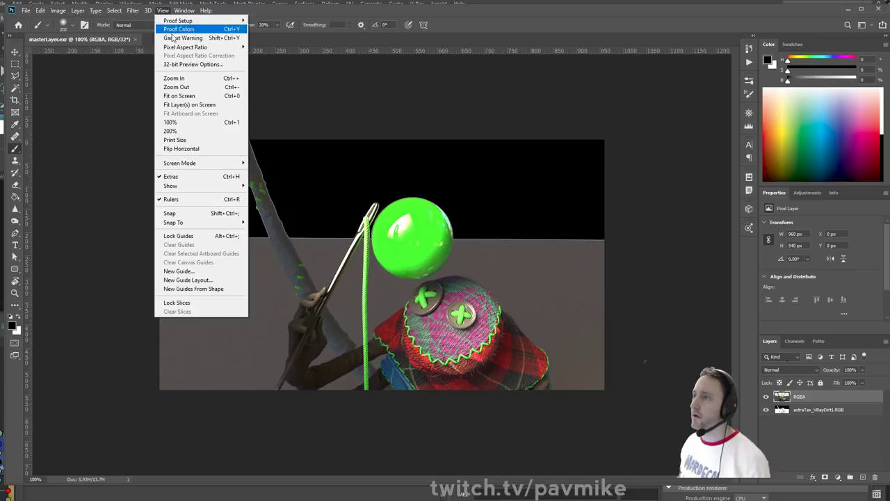
{"action": "left_click", "coordinate": [164, 11]}
{"action": "left_click", "coordinate": [58, 11]}
{"action": "mouse_move", "coordinate": [64, 18]}
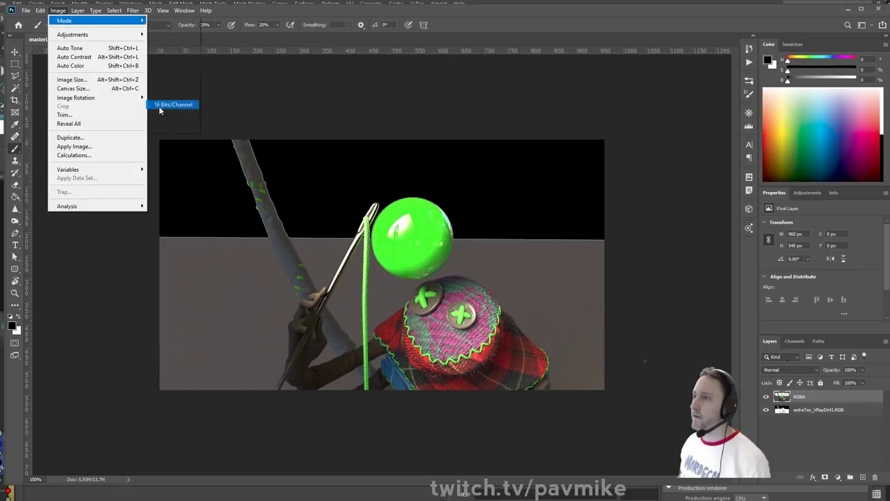
{"action": "left_click", "coordinate": [159, 105]}
{"action": "left_click", "coordinate": [510, 187]}
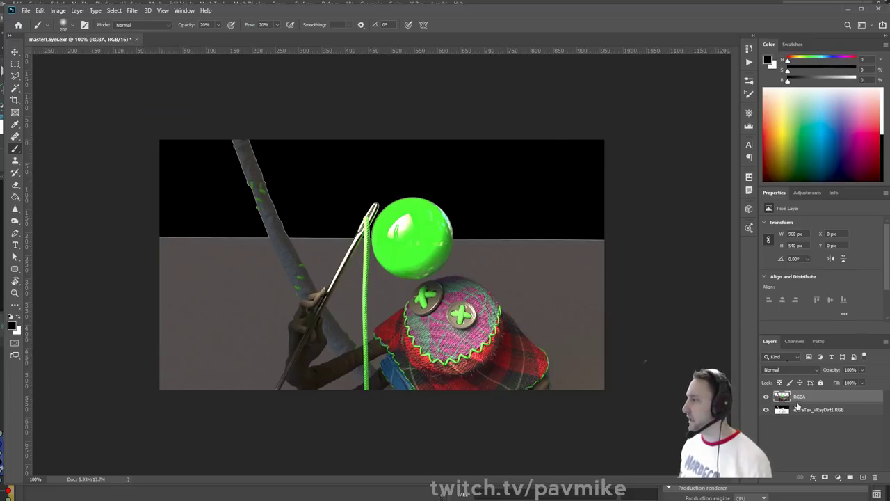
- Place the extraTex_VRayDirt1.RGB layer above RGBA in masterLayer.exr and blend it with Multiply at 100% opacity
{"action": "left_click_drag", "start_coordinate": [805, 397], "coordinate": [804, 394]}
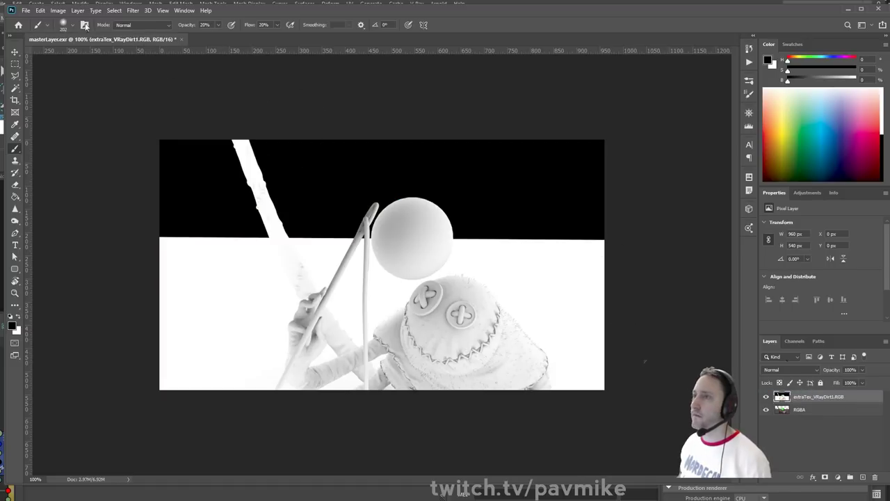
{"action": "left_click", "coordinate": [790, 369]}
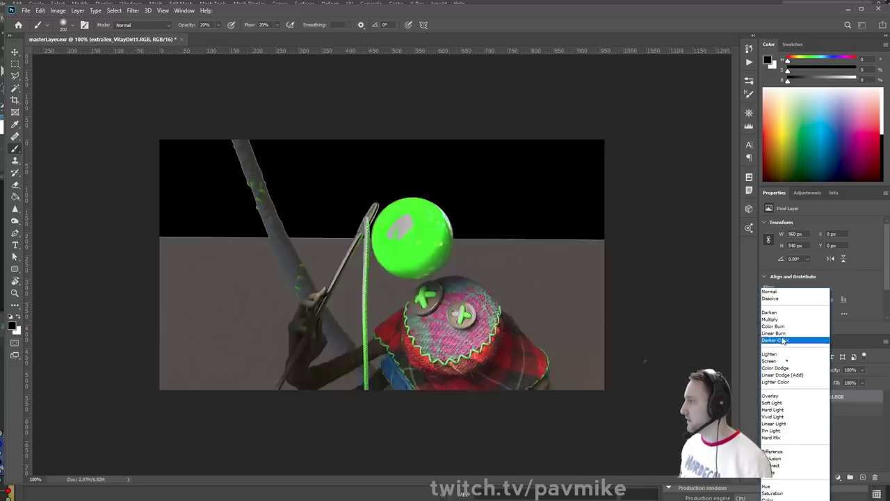
{"action": "left_click", "coordinate": [772, 320]}
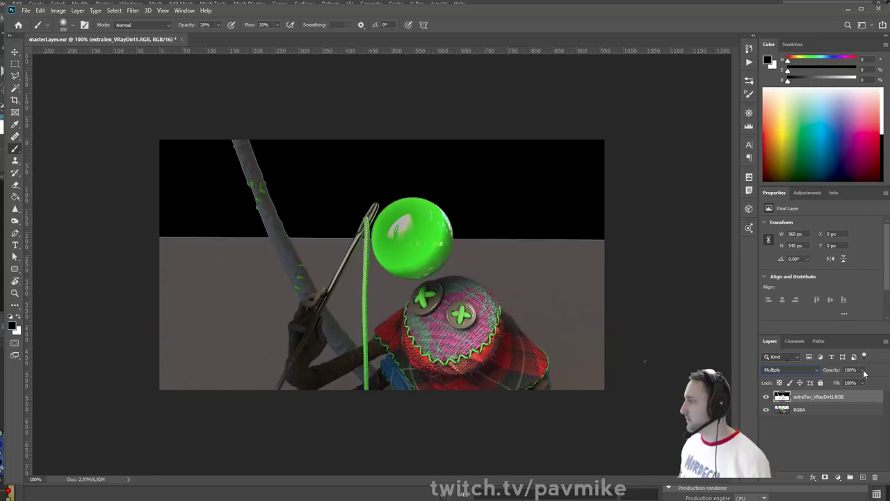
{"action": "left_click", "coordinate": [863, 371]}
{"action": "mouse_move", "coordinate": [866, 382]}
{"action": "left_mouse_down"}
{"action": "mouse_move", "coordinate": [839, 382]}
{"action": "mouse_move", "coordinate": [866, 383]}
{"action": "left_mouse_up"}
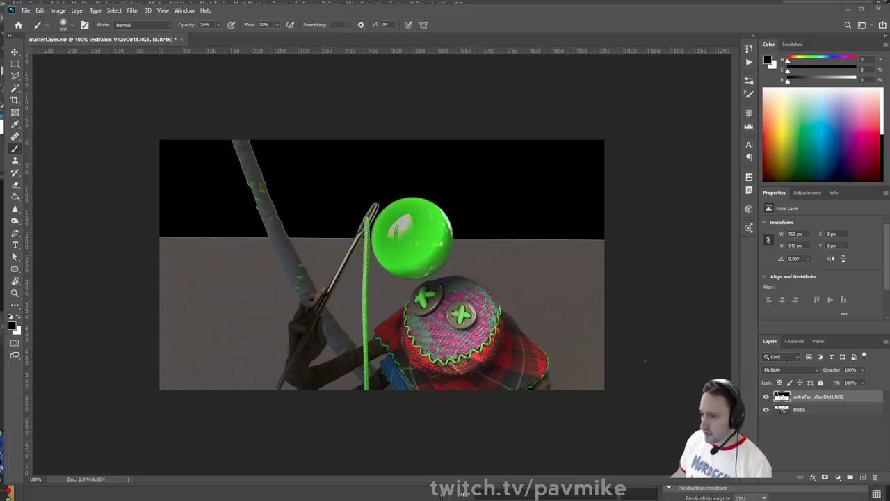
- Switch to the browser and select the full web address of the YouTube channel
{"action": "left_click_drag", "start_coordinate": [365, 34], "coordinate": [364, 8]}
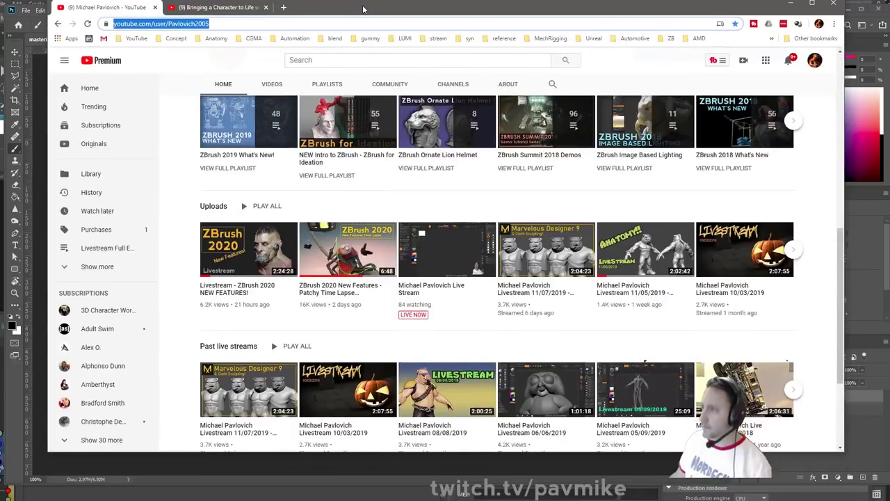
{"action": "triple_click", "coordinate": [238, 22]}
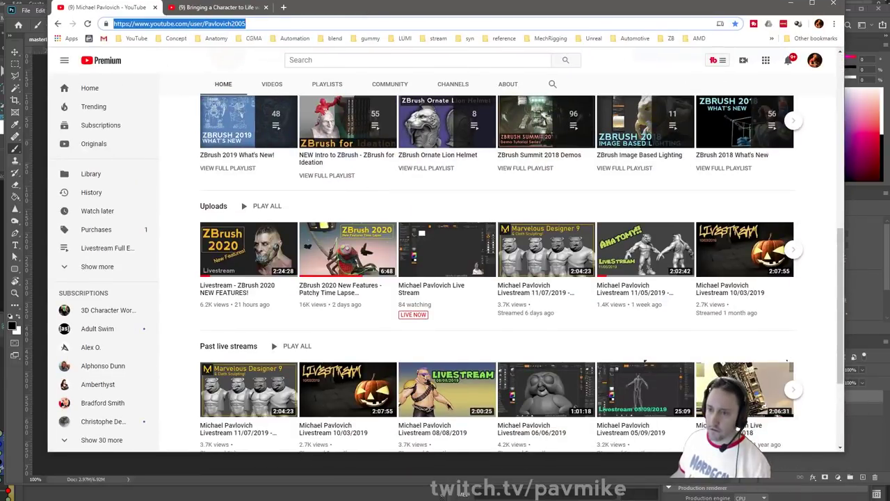
{"action": "key", "text": "alt+Tab"}
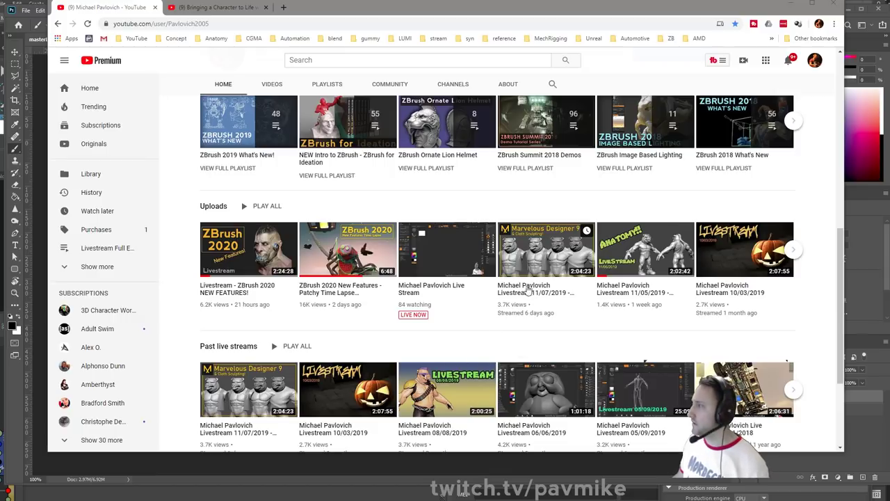
- Look over the channel's uploads, past live streams and popular videos on its home page
{"action": "scroll", "coordinate": [560, 292], "scroll_direction": "down", "scroll_amount": 2}
{"action": "scroll", "coordinate": [560, 293], "scroll_direction": "down", "scroll_amount": 1}
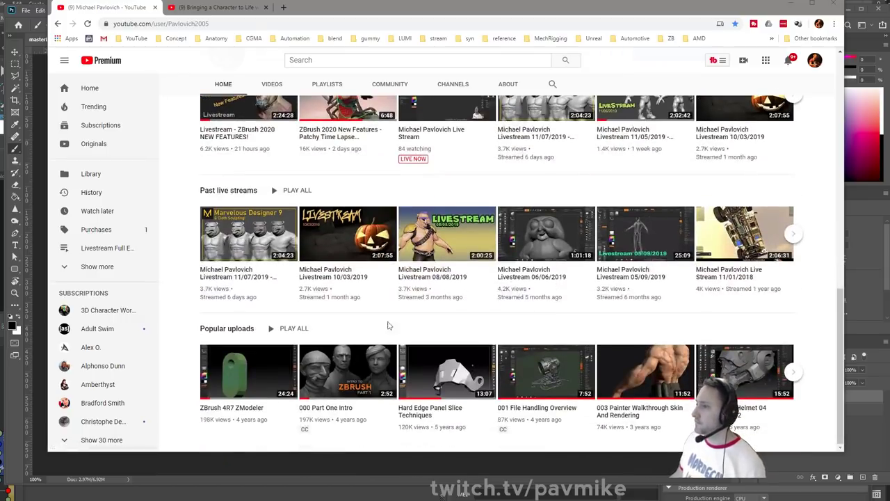
{"action": "scroll", "coordinate": [544, 339], "scroll_direction": "up", "scroll_amount": 5}
{"action": "scroll", "coordinate": [545, 339], "scroll_direction": "down", "scroll_amount": 3}
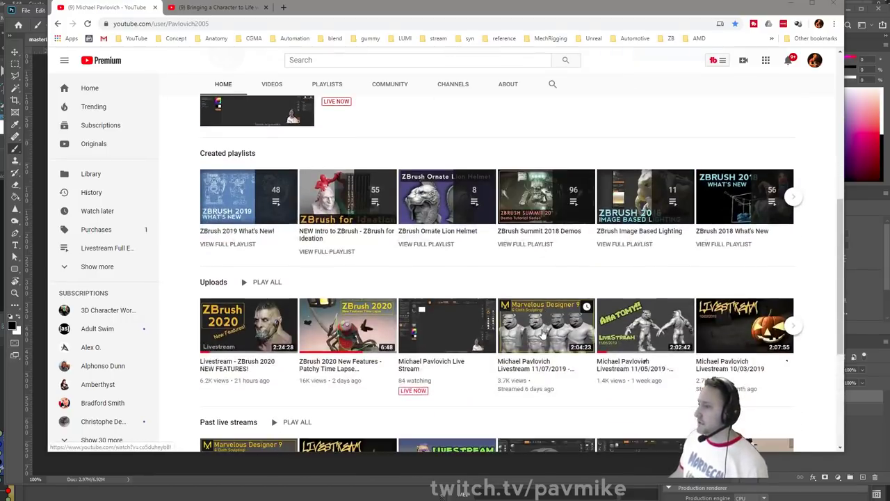
{"action": "scroll", "coordinate": [545, 334], "scroll_direction": "up", "scroll_amount": 4}
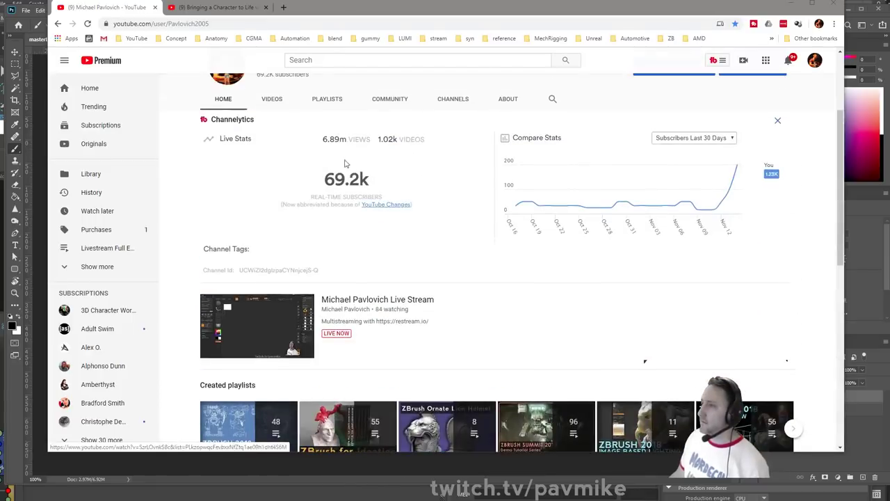
- Open the channel's playlists, look through the created ones and return to Photoshop
{"action": "left_click", "coordinate": [326, 96]}
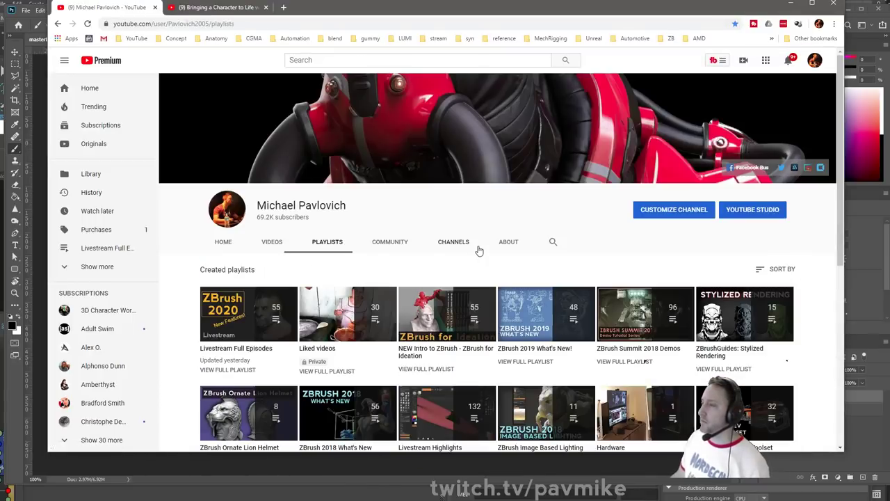
{"action": "scroll", "coordinate": [477, 249], "scroll_direction": "down", "scroll_amount": 3}
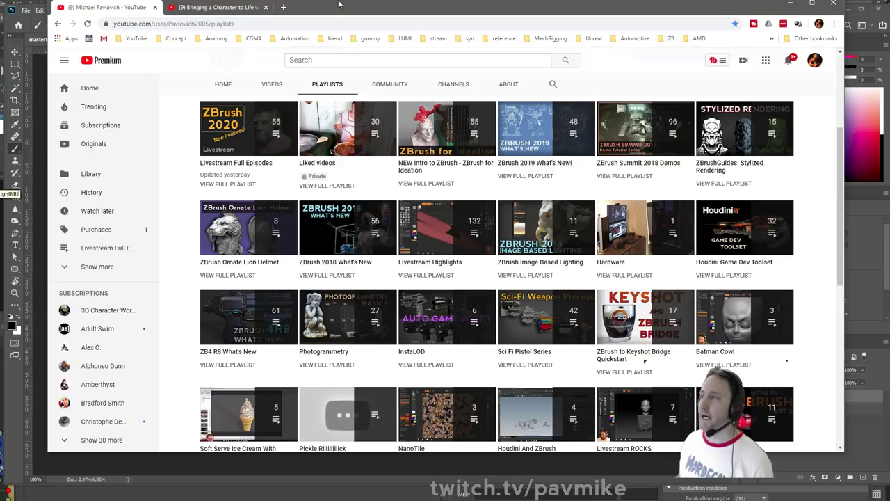
{"action": "key", "text": "alt+Tab"}
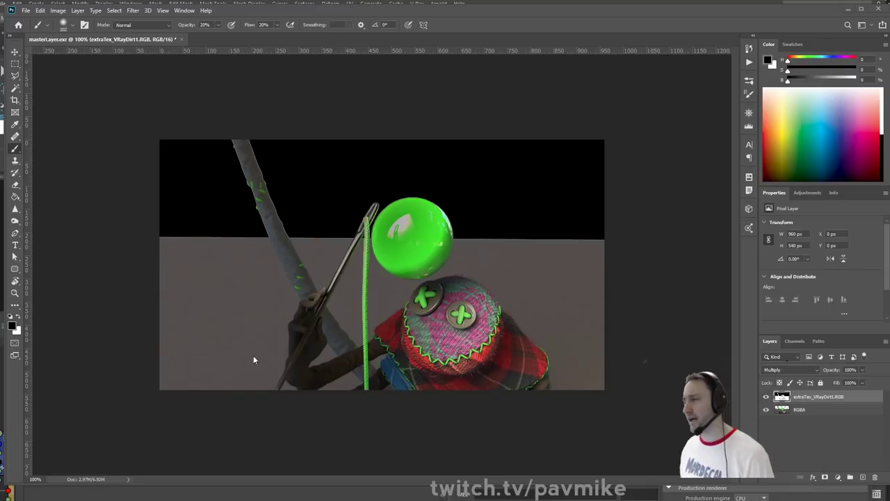